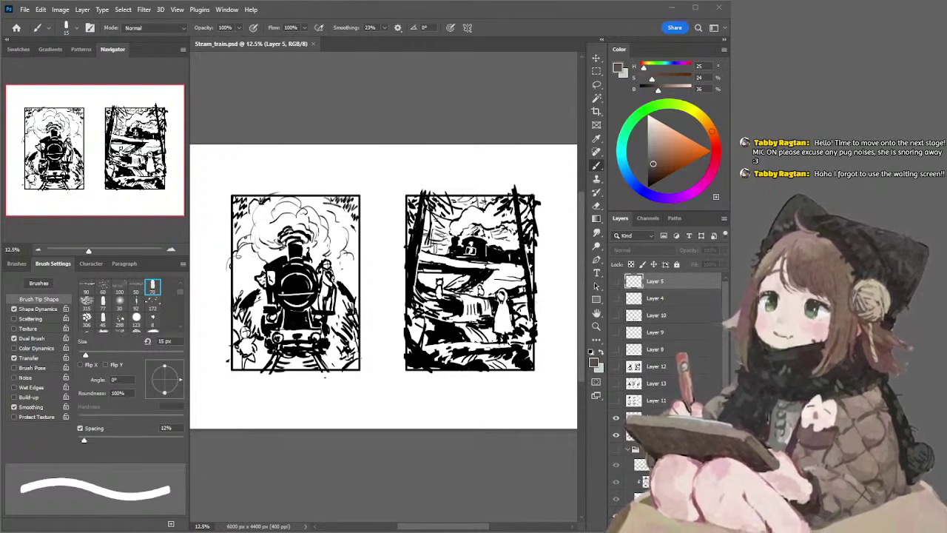
Make Layer 6 active and toggle its visibility to check which sketch content it holds
{"action": "left_click", "coordinate": [416, 18]}
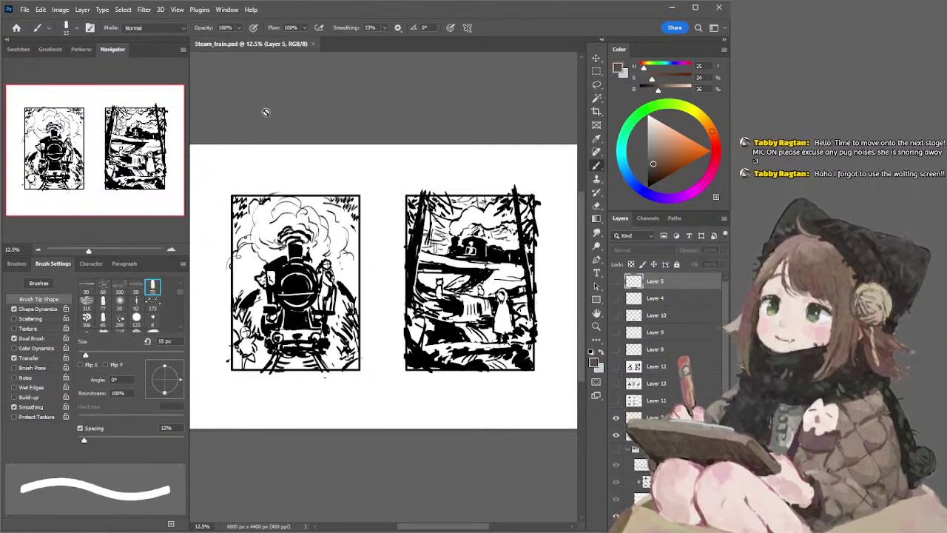
{"action": "left_click", "coordinate": [265, 117], "text": "ctrl"}
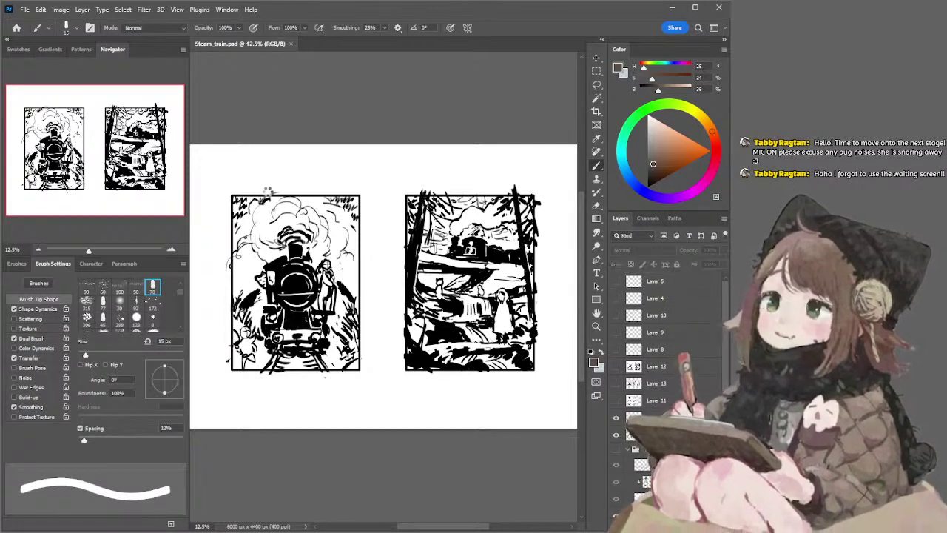
{"action": "left_click", "coordinate": [304, 250], "text": "ctrl"}
{"action": "left_click_drag", "start_coordinate": [333, 165], "coordinate": [315, 148]}
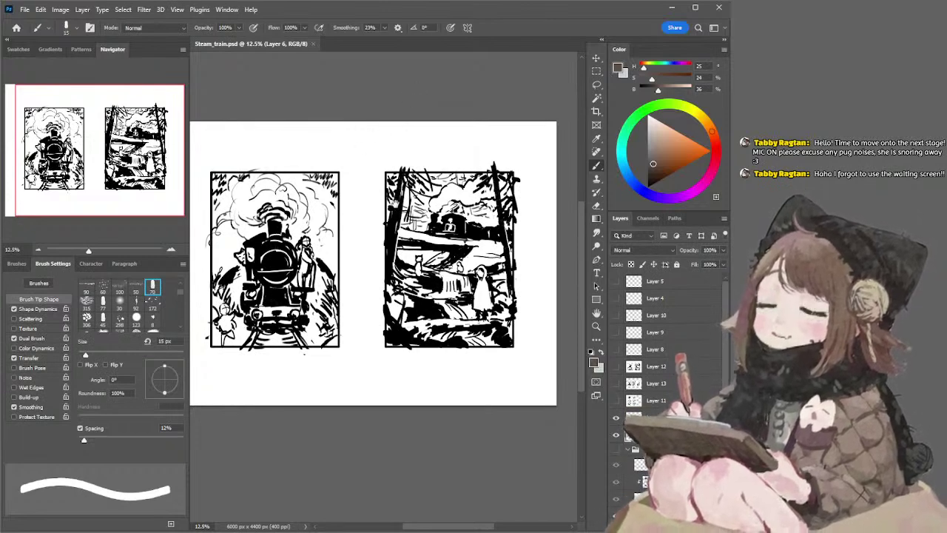
{"action": "left_click_drag", "start_coordinate": [396, 206], "coordinate": [415, 221]}
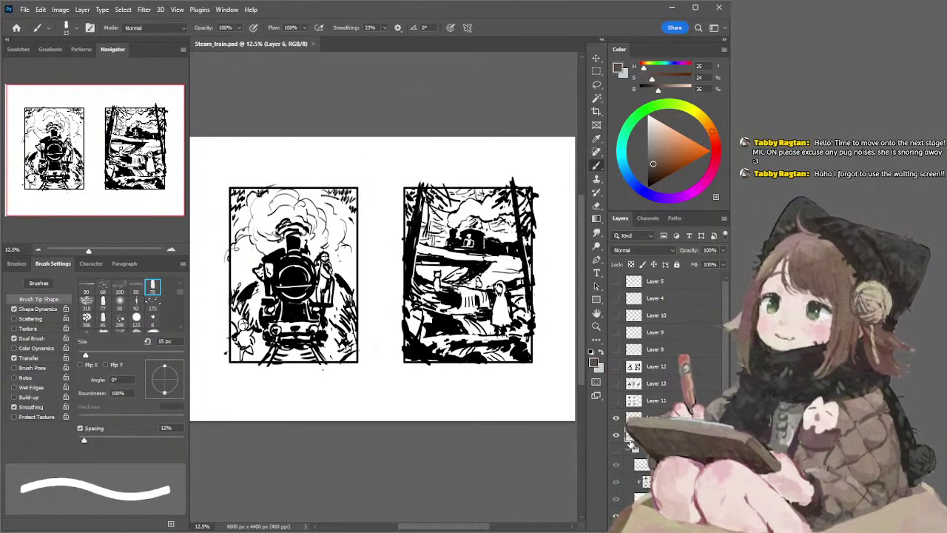
{"action": "left_click", "coordinate": [615, 436]}
{"action": "left_click", "coordinate": [615, 437]}
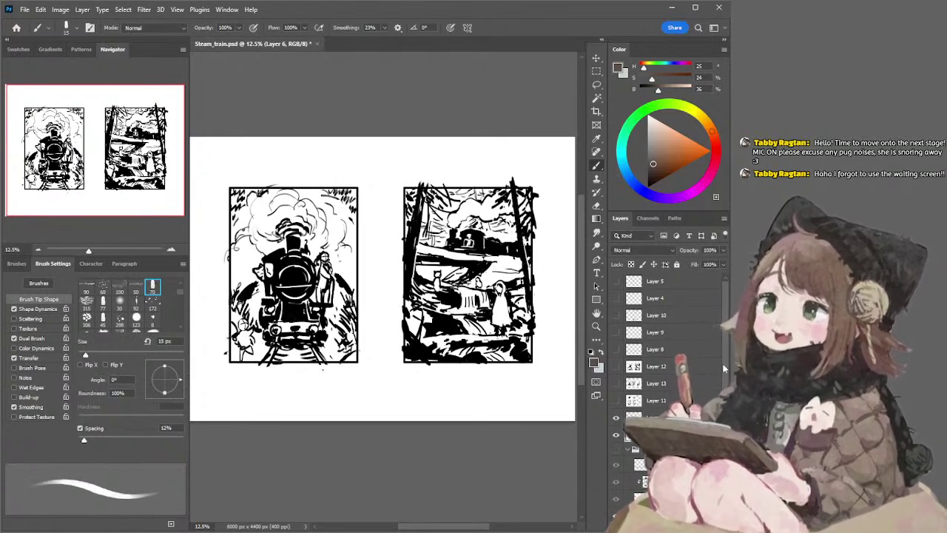
Add a new blank layer and place it directly below Layer 6, outside Group 1
{"action": "left_click_drag", "start_coordinate": [724, 371], "coordinate": [724, 374]}
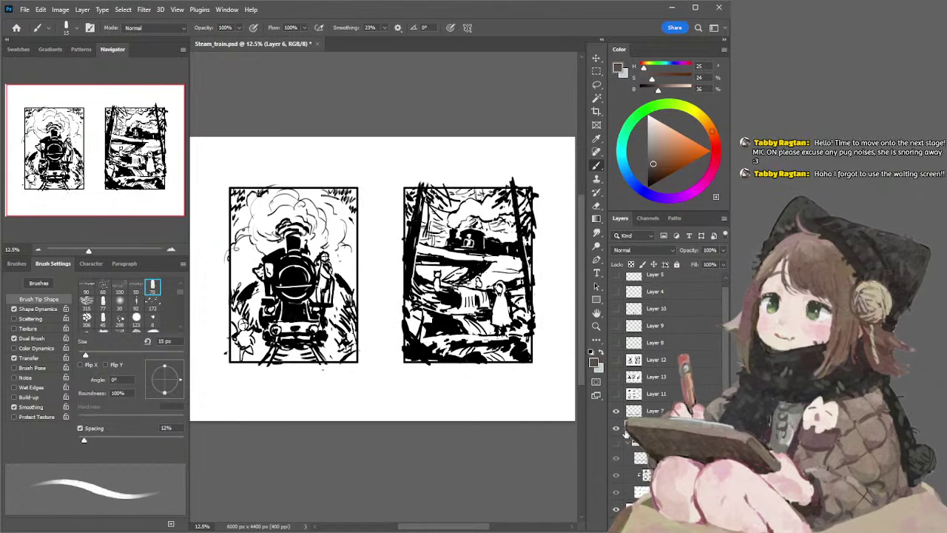
{"action": "left_click", "coordinate": [634, 442]}
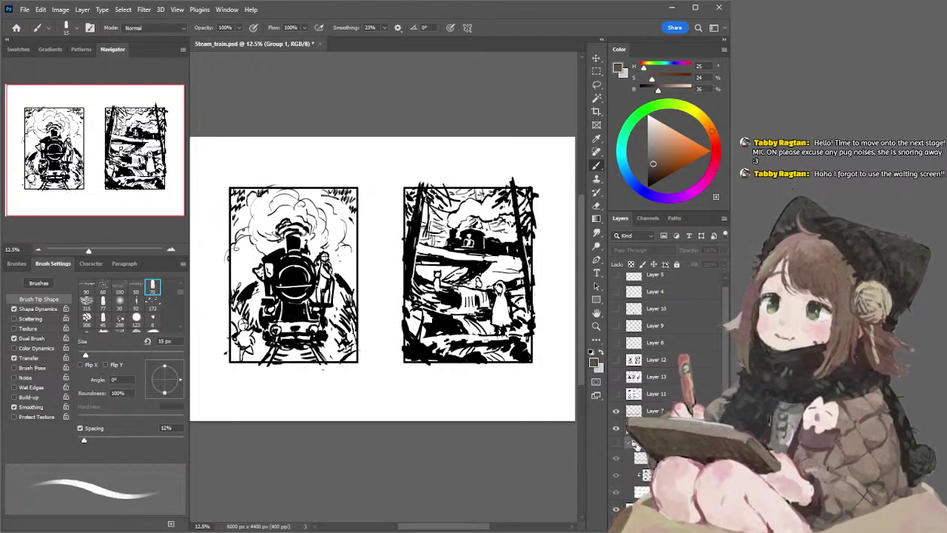
{"action": "left_click_drag", "start_coordinate": [541, 437], "coordinate": [545, 435]}
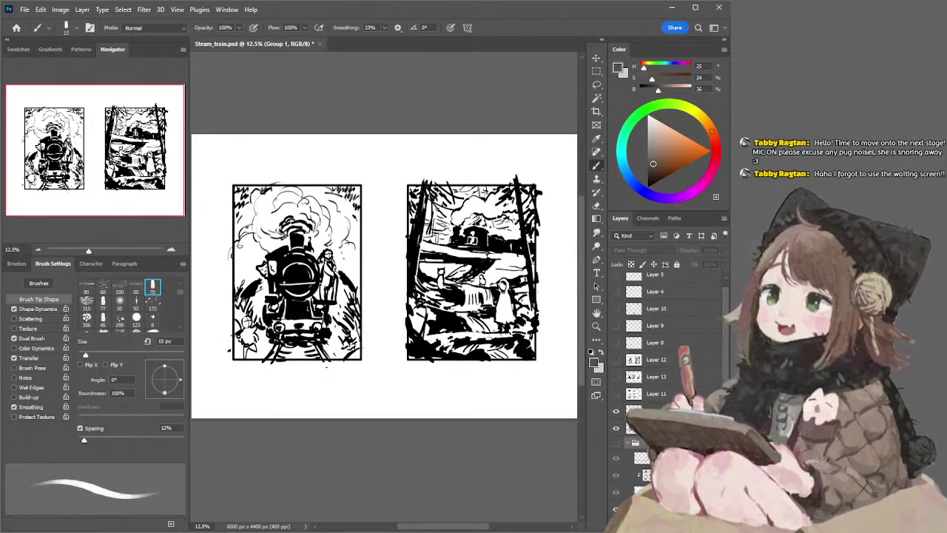
{"action": "key", "text": "ctrl+shift+alt+n"}
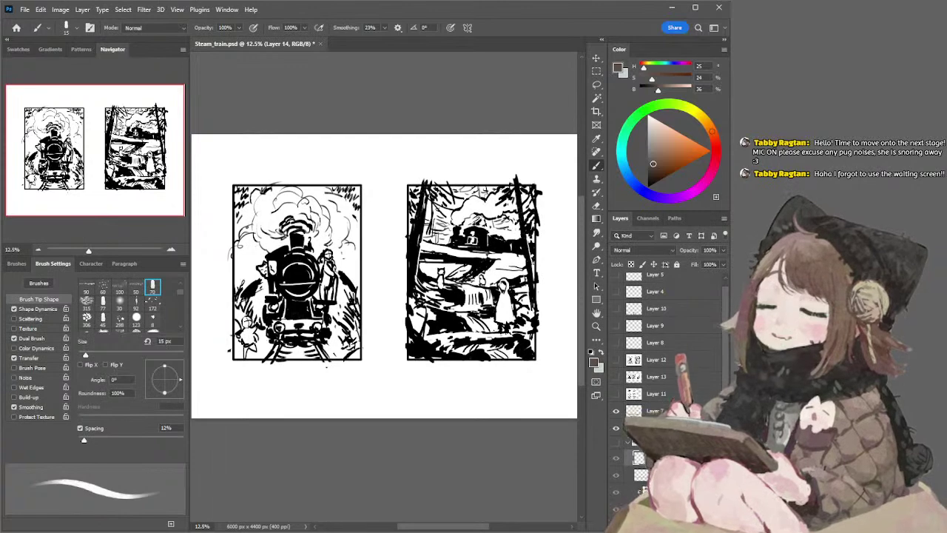
{"action": "left_click_drag", "start_coordinate": [639, 458], "coordinate": [628, 422]}
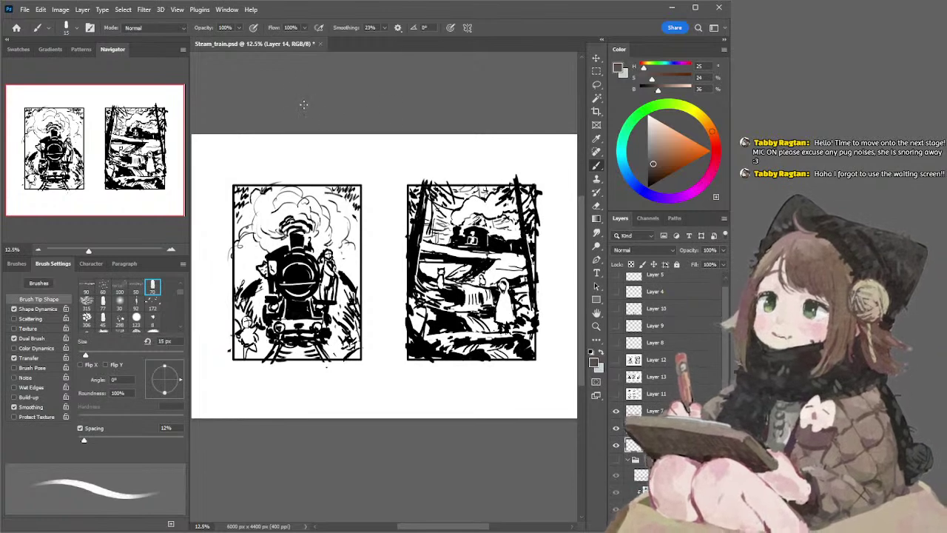
Enlarge the brush to 90 px
{"action": "mouse_move", "coordinate": [338, 99]}
{"action": "left_mouse_down"}
{"action": "mouse_move", "coordinate": [351, 105]}
{"action": "mouse_move", "coordinate": [343, 103]}
{"action": "left_mouse_up"}
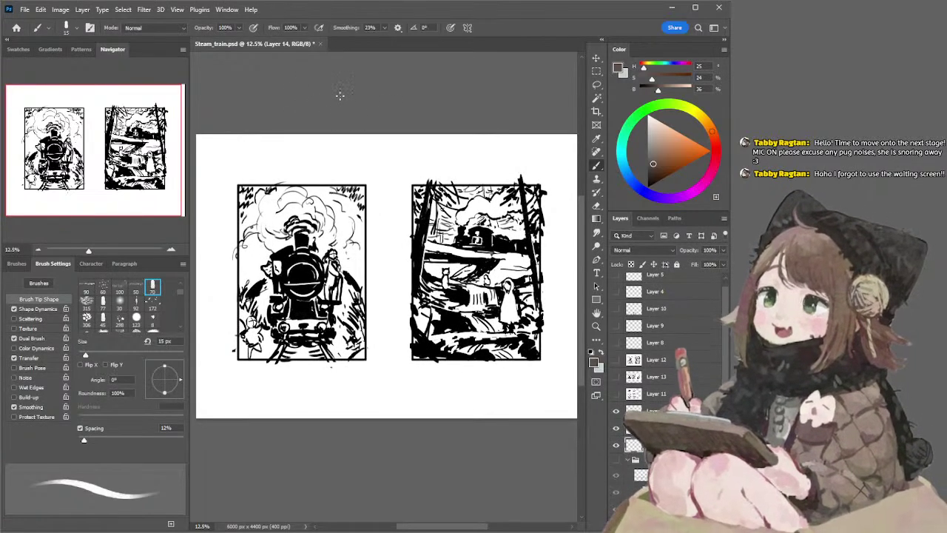
{"action": "key", "text": "bracketright"}
{"action": "key", "text": "bracketright"}
{"action": "key", "text": "bracketright"}
{"action": "key", "text": "bracketright"}
{"action": "key", "text": "bracketright"}
{"action": "key", "text": "bracketright"}
{"action": "key", "text": "bracketright"}
{"action": "key", "text": "bracketright"}
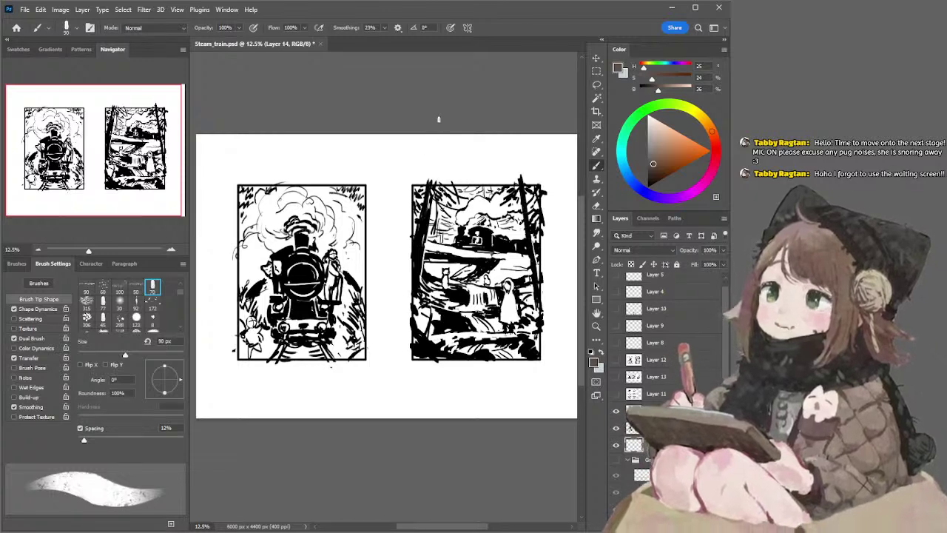
{"action": "left_click_drag", "start_coordinate": [423, 143], "coordinate": [402, 131]}
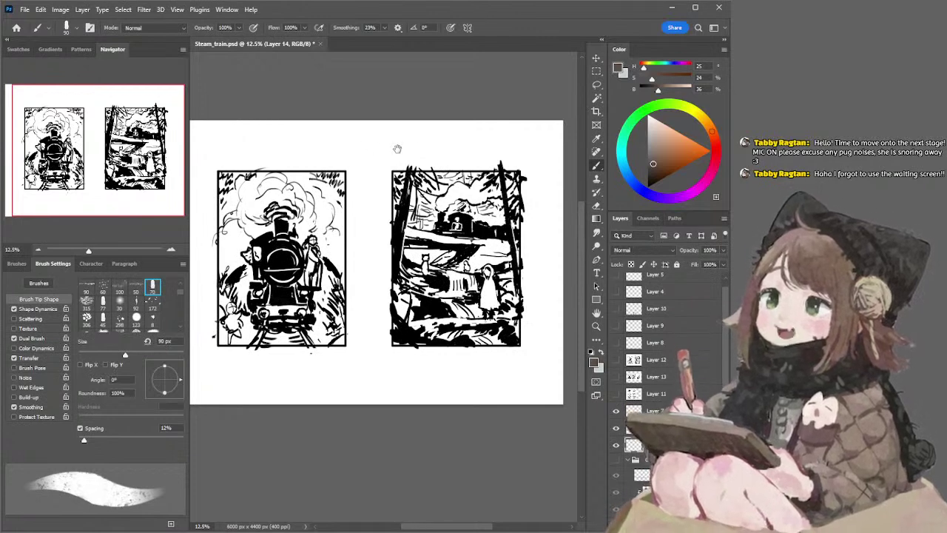
{"action": "left_click_drag", "start_coordinate": [400, 152], "coordinate": [398, 147]}
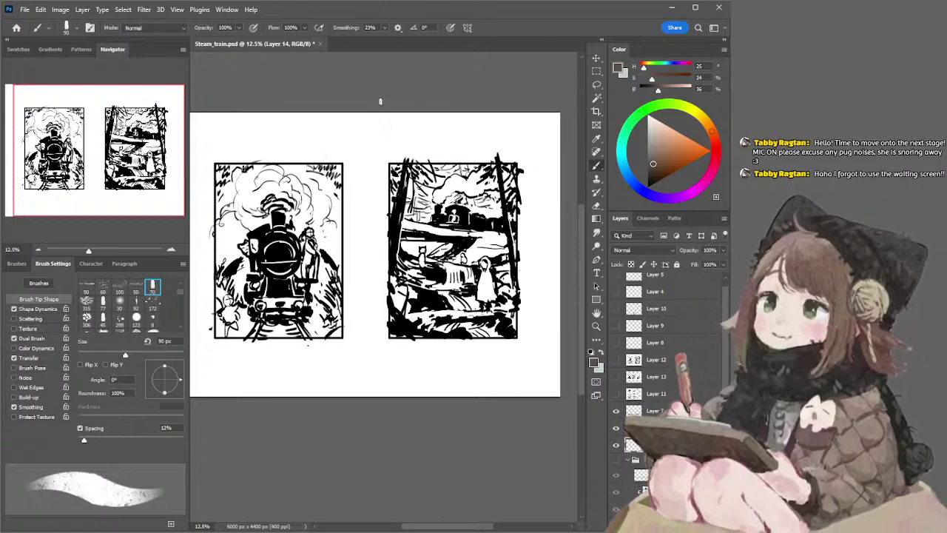
{"action": "left_click_drag", "start_coordinate": [404, 199], "coordinate": [396, 194], "text": "ctrl"}
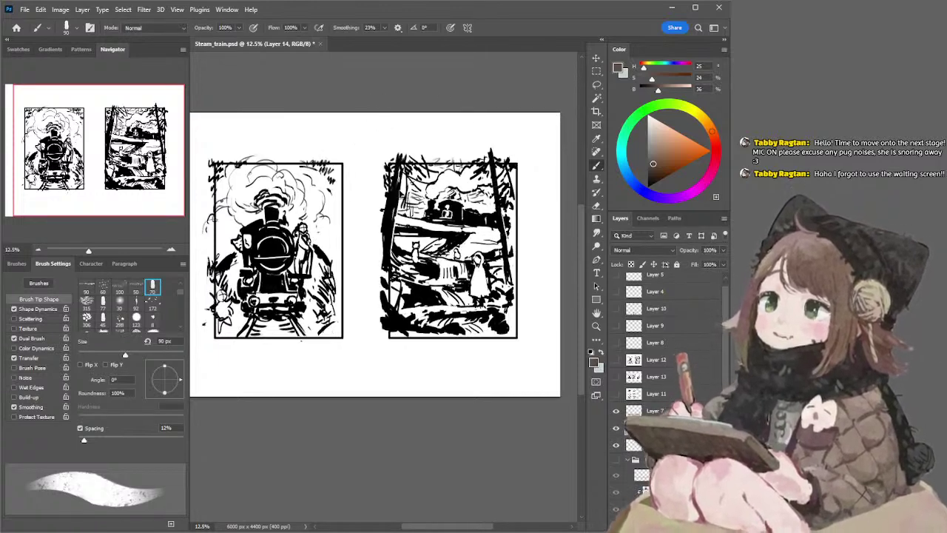
{"action": "key", "text": "ctrl+z"}
{"action": "key", "text": "ctrl+z"}
{"action": "key", "text": "ctrl+z"}
{"action": "key", "text": "ctrl+z"}
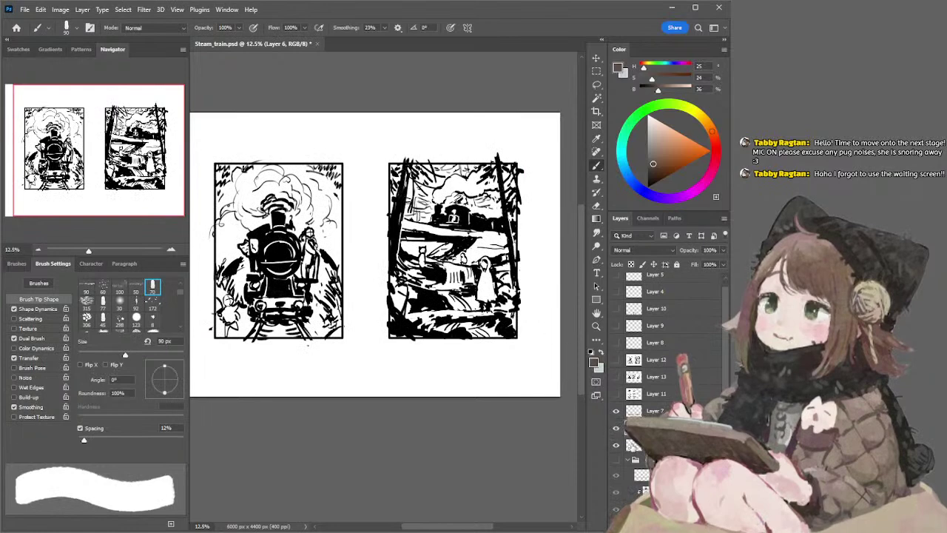
Collapse Group 1, check the hidden Layer 11, and delete Layers 11, 12 and 13
{"action": "left_click", "coordinate": [619, 445]}
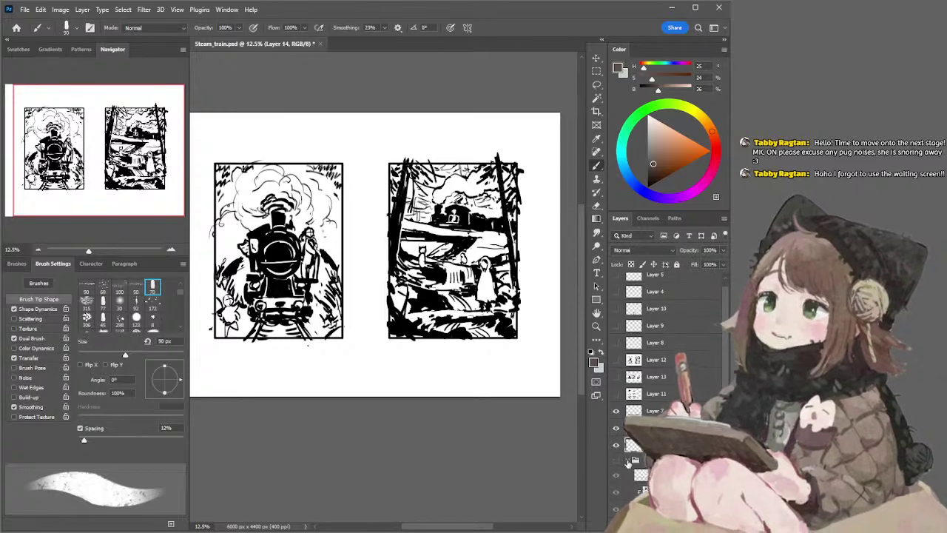
{"action": "scroll", "coordinate": [627, 462], "scroll_direction": "up", "scroll_amount": 1}
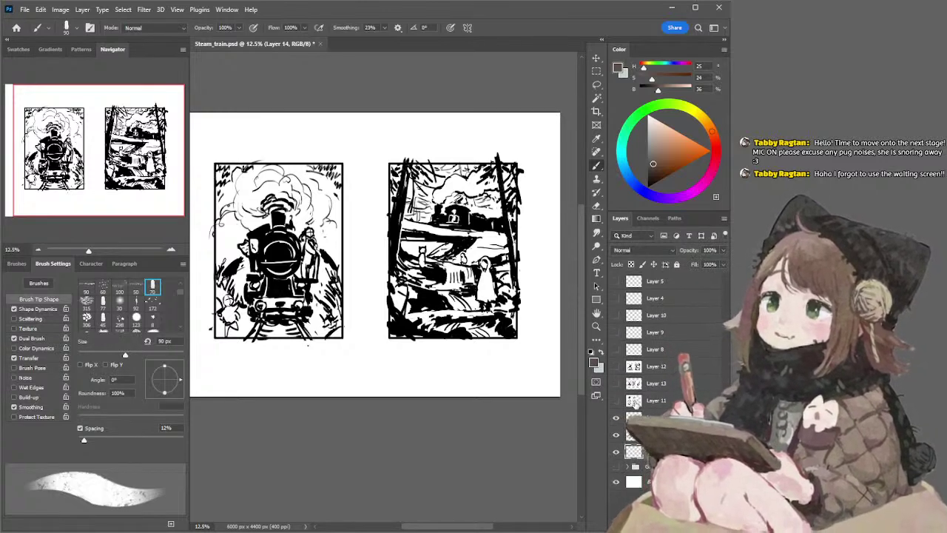
{"action": "left_click", "coordinate": [617, 400]}
{"action": "left_click", "coordinate": [617, 400]}
{"action": "left_click", "coordinate": [631, 367]}
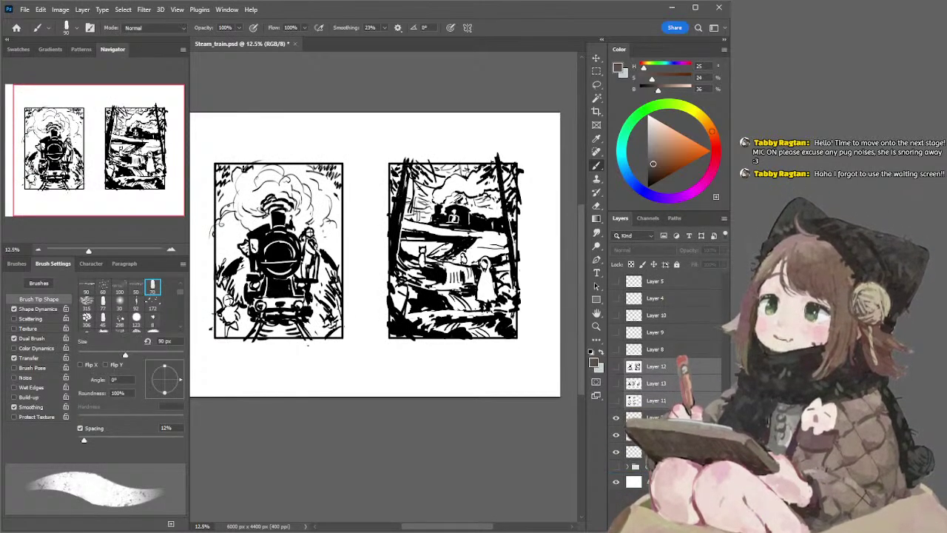
{"action": "key", "text": "Delete"}
Toggle the remaining hidden layers to check their contents, and delete Layers 4, 5, 8, 9 and 10
{"action": "left_click", "coordinate": [616, 350]}
{"action": "left_click", "coordinate": [616, 350]}
{"action": "left_click", "coordinate": [617, 350]}
{"action": "left_click", "coordinate": [617, 350]}
{"action": "left_click", "coordinate": [617, 351]}
{"action": "left_click", "coordinate": [635, 349]}
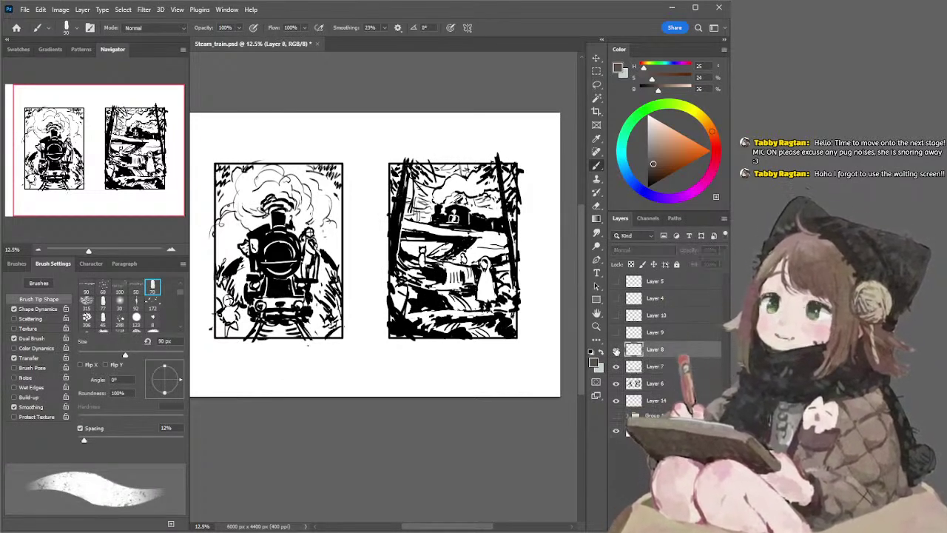
{"action": "left_click", "coordinate": [616, 351]}
{"action": "left_click", "coordinate": [616, 332]}
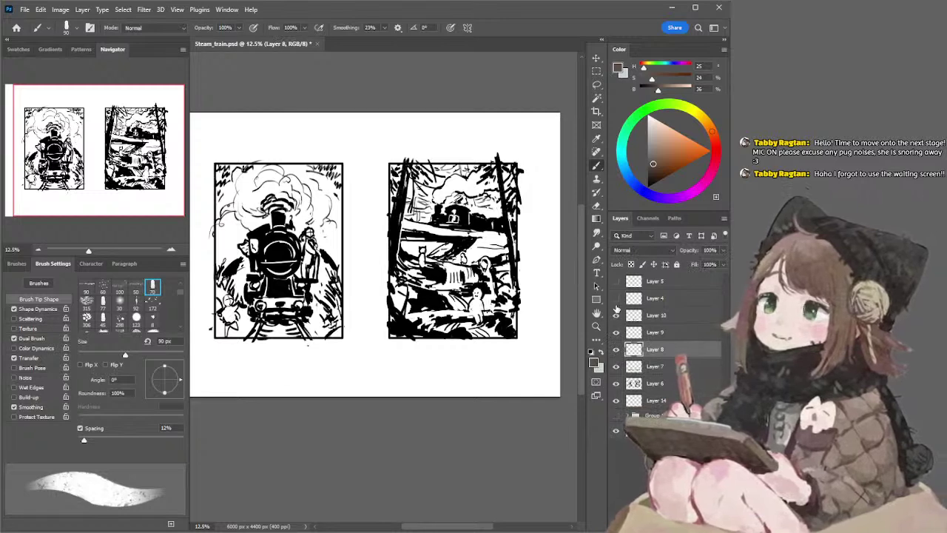
{"action": "left_click", "coordinate": [616, 315]}
{"action": "left_click", "coordinate": [616, 298]}
{"action": "left_click_drag", "start_coordinate": [617, 298], "coordinate": [618, 353]}
{"action": "left_click", "coordinate": [649, 288], "text": "shift"}
{"action": "key", "text": "Delete"}
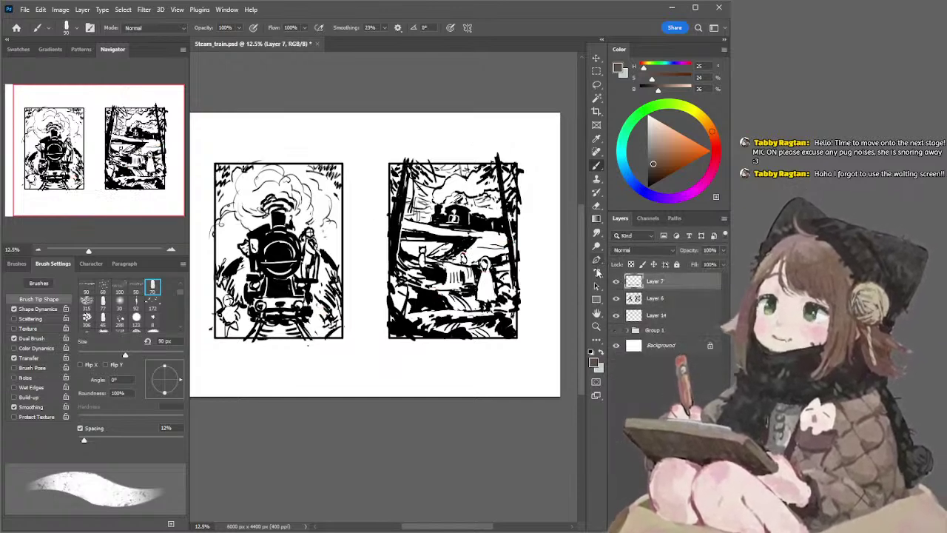
Fill the forest waterfall sketch's frame on Layer 14 with olive green, hue 74, saturation 46%, brightness 46%, and deselect
{"action": "left_click", "coordinate": [631, 315]}
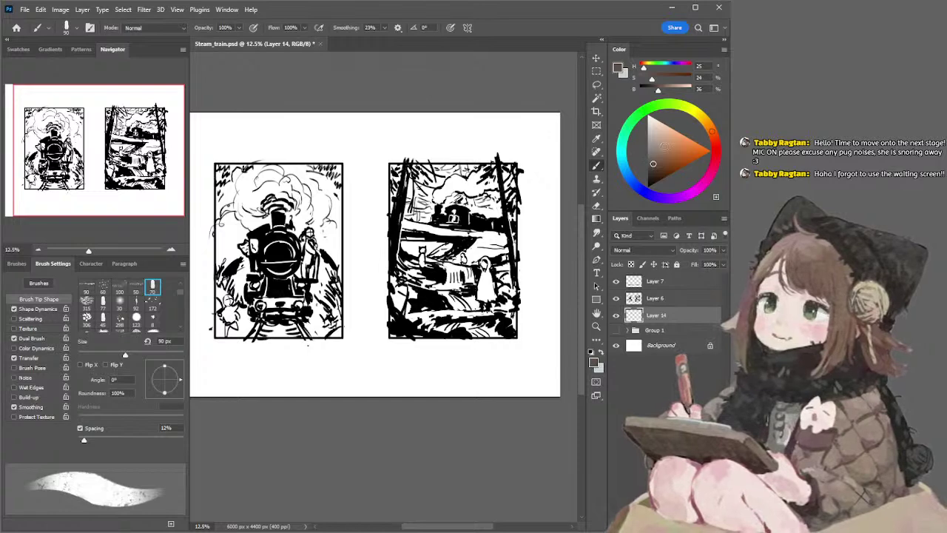
{"action": "left_click", "coordinate": [683, 107]}
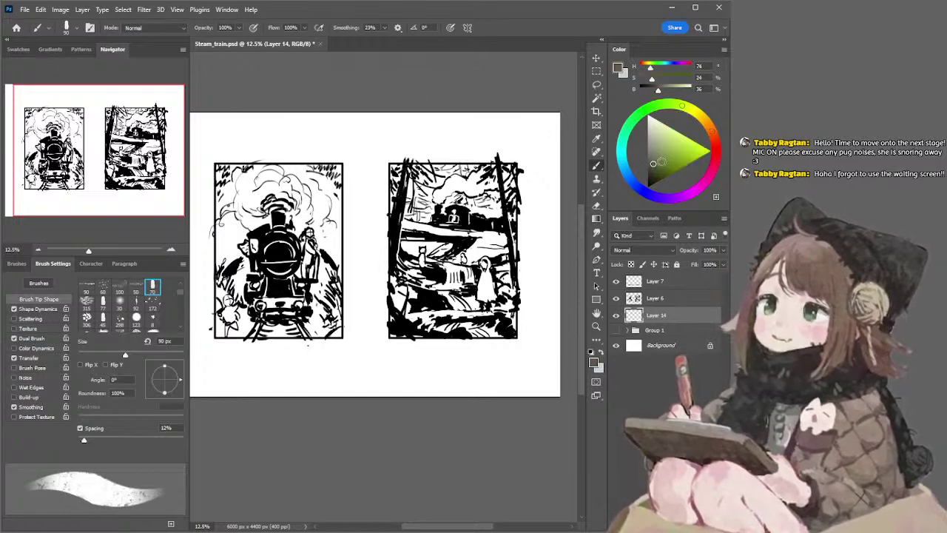
{"action": "left_click", "coordinate": [661, 161]}
{"action": "left_click", "coordinate": [596, 70]}
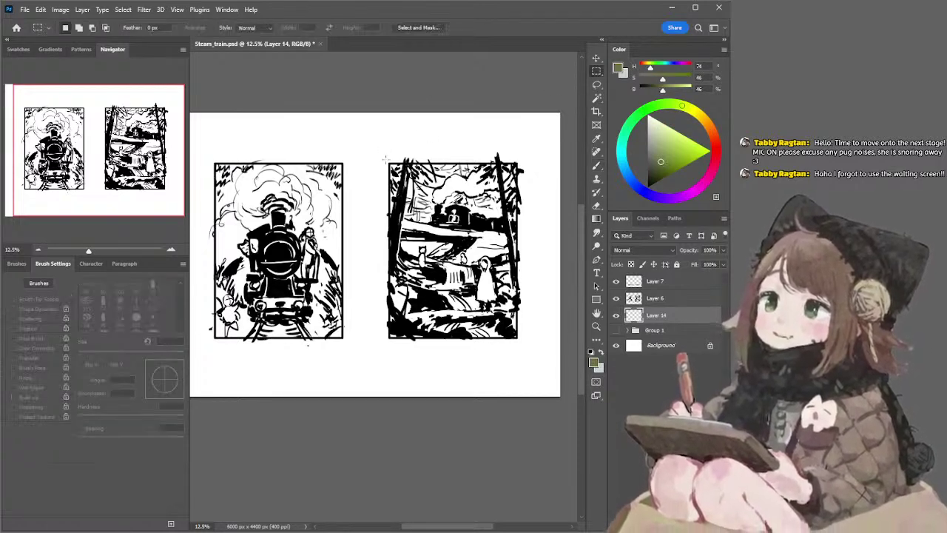
{"action": "mouse_move", "coordinate": [388, 161]}
{"action": "left_mouse_down"}
{"action": "mouse_move", "coordinate": [527, 325]}
{"action": "mouse_move", "coordinate": [517, 338]}
{"action": "left_mouse_up"}
{"action": "key", "text": "alt+BackSpace"}
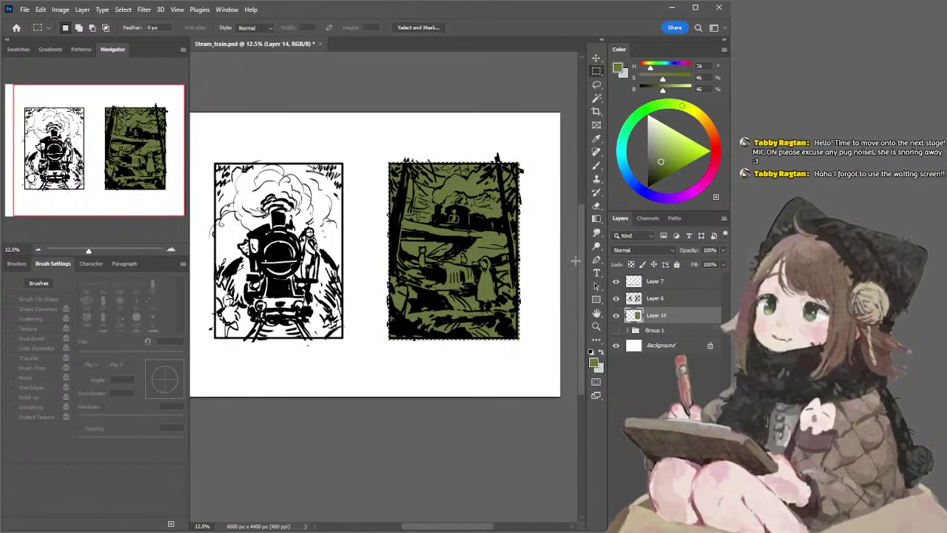
{"action": "key", "text": "ctrl+d"}
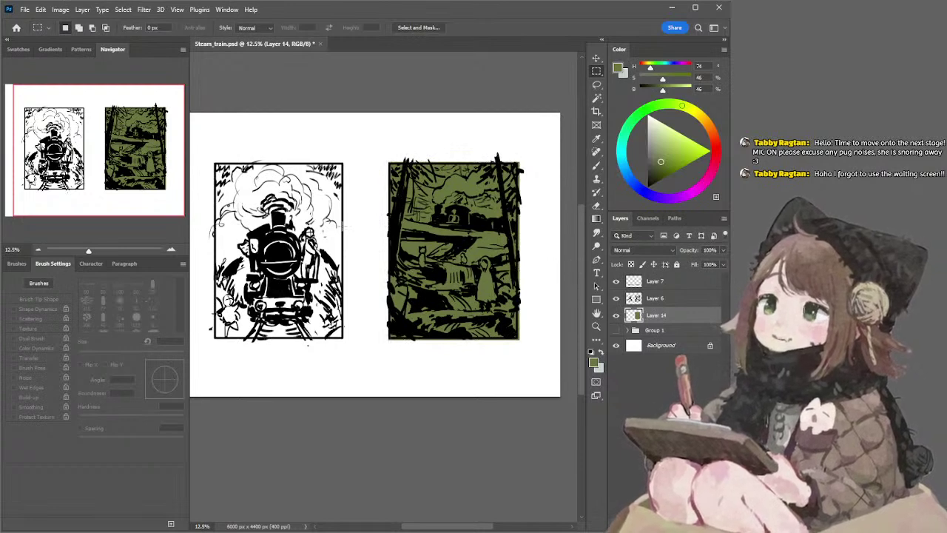
Refill the forest waterfall sketch's base shape on Layer 14 with muted grey-green, hue 108, saturation 10%, brightness 51%
{"action": "left_click_drag", "start_coordinate": [420, 148], "coordinate": [292, 148]}
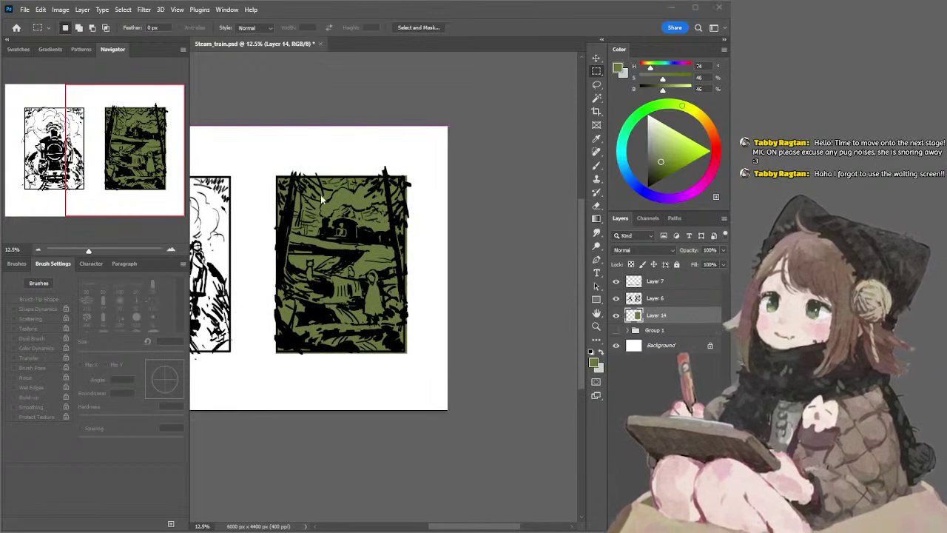
{"action": "key", "text": "b"}
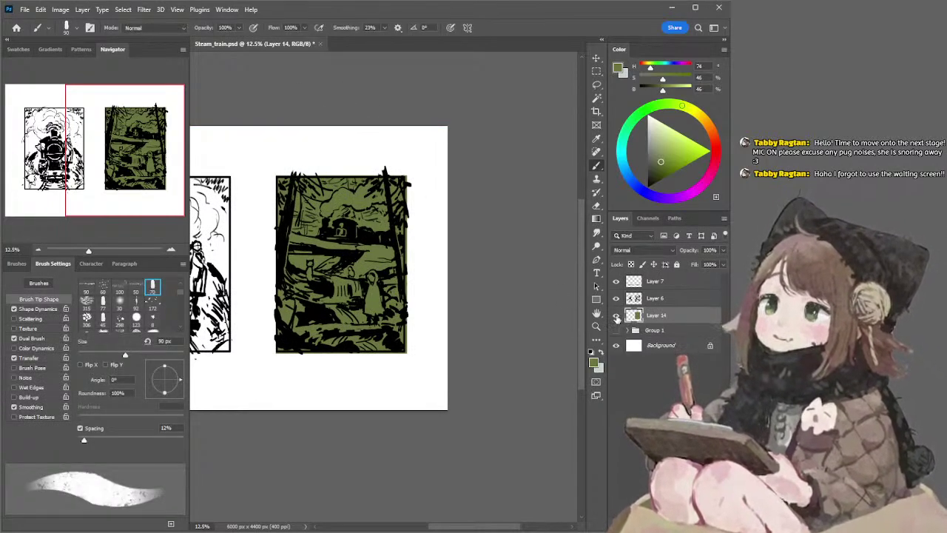
{"action": "left_click", "coordinate": [375, 224], "text": "alt"}
{"action": "left_click", "coordinate": [650, 162]}
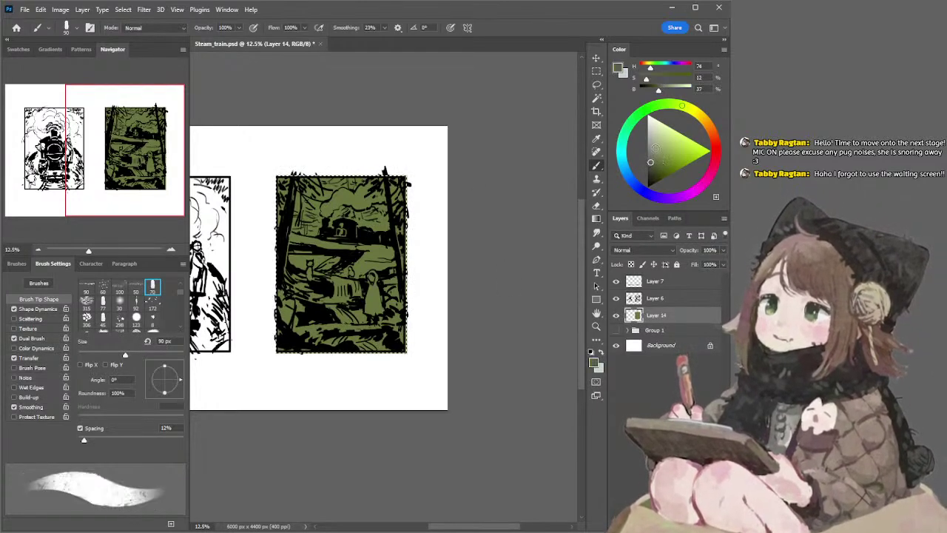
{"action": "left_click_drag", "start_coordinate": [657, 97], "coordinate": [654, 107]}
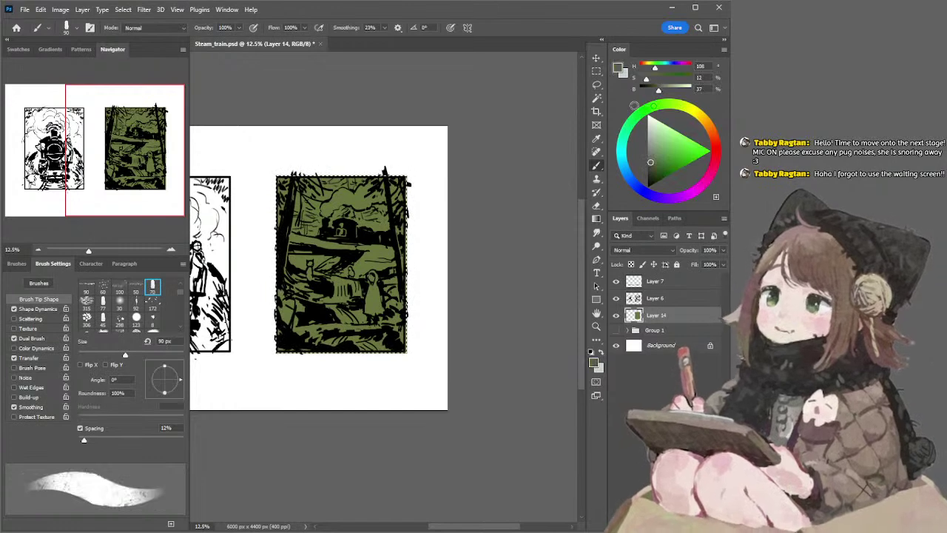
{"action": "key", "text": "alt+BackSpace"}
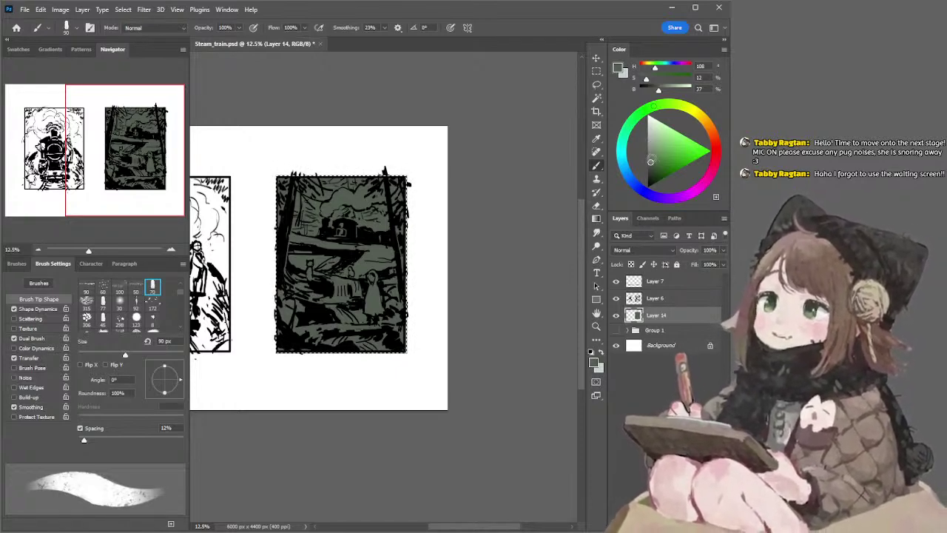
{"action": "left_click", "coordinate": [651, 152]}
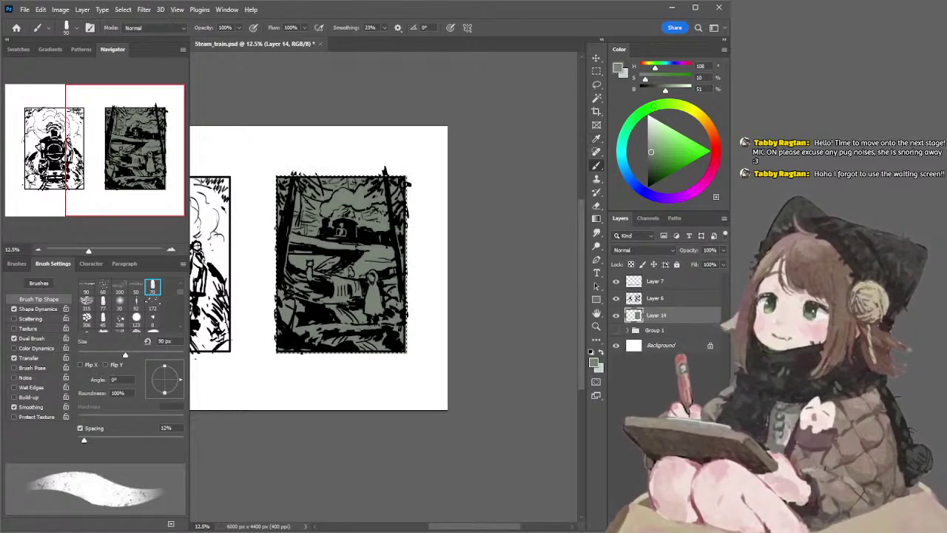
Add a new blank layer above Layer 14, switch to the Lasso tool and clear the selection
{"action": "key", "text": "ctrl+shift+alt+n"}
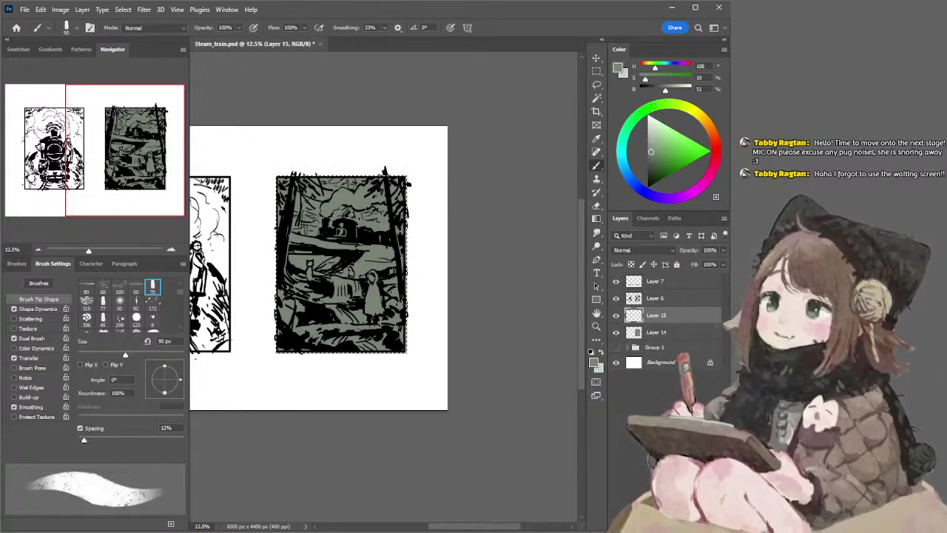
{"action": "key", "text": "l"}
{"action": "left_click_drag", "start_coordinate": [422, 77], "coordinate": [408, 85]}
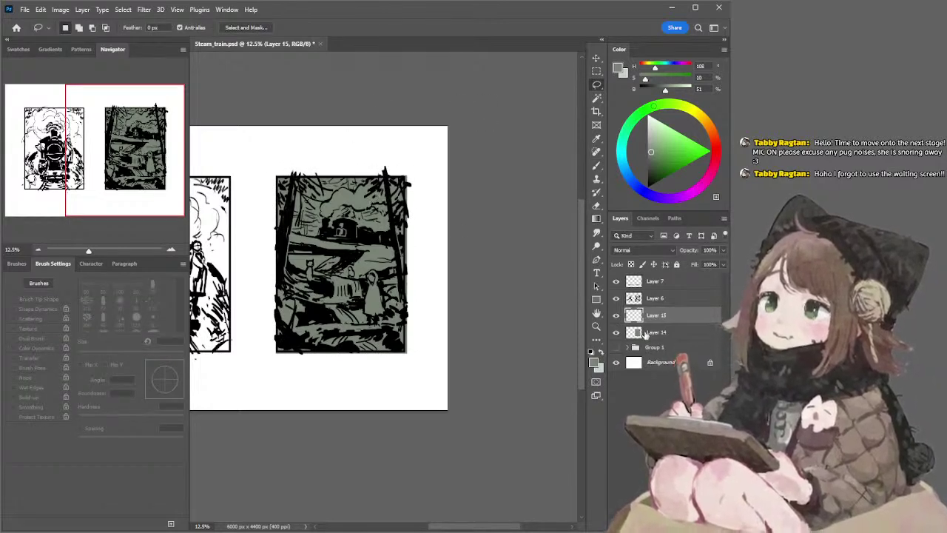
Add a new layer directly above Layer 14 and choose pale blue-grey for the brush, hue 186, saturation 11%, brightness 85%
{"action": "left_click", "coordinate": [644, 334]}
{"action": "key", "text": "ctrl+shift+alt+n"}
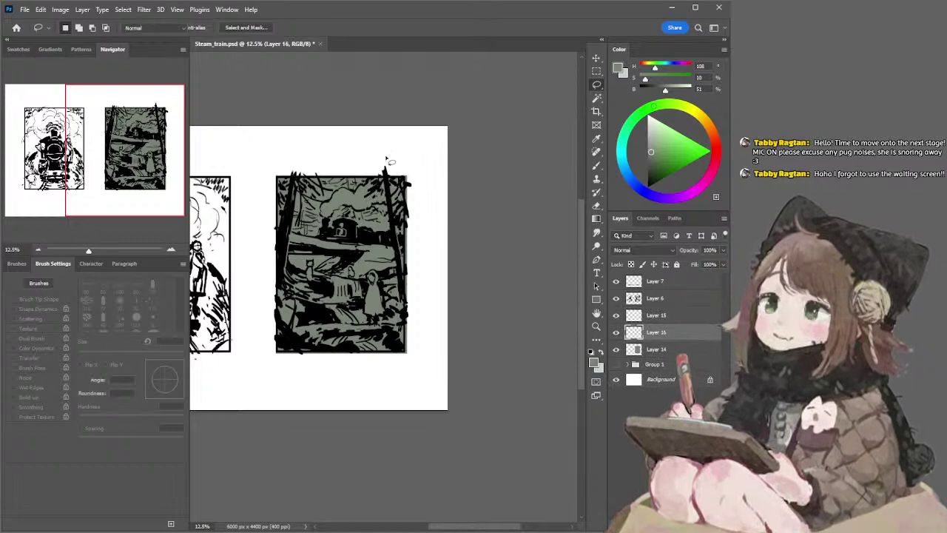
{"action": "key", "text": "b"}
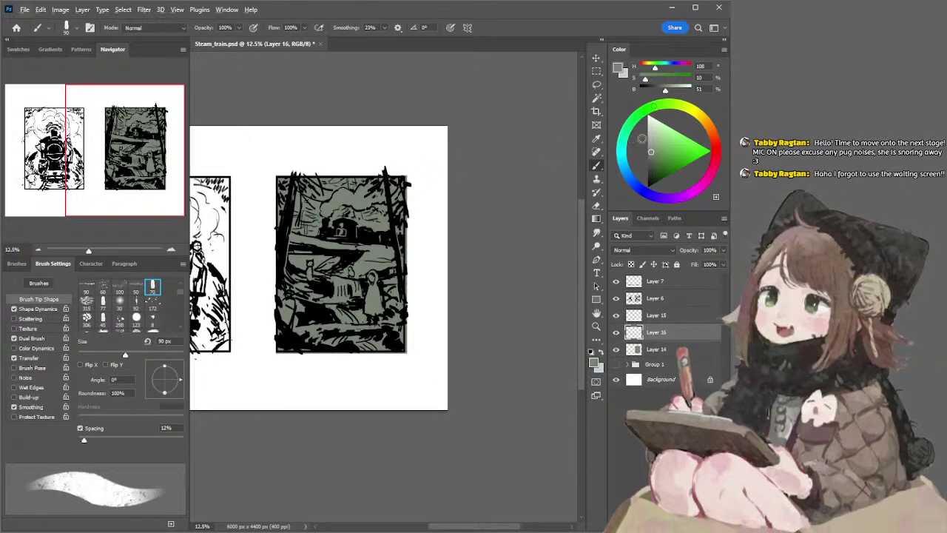
{"action": "left_click", "coordinate": [652, 134]}
{"action": "left_click", "coordinate": [624, 165]}
{"action": "left_click", "coordinate": [621, 155]}
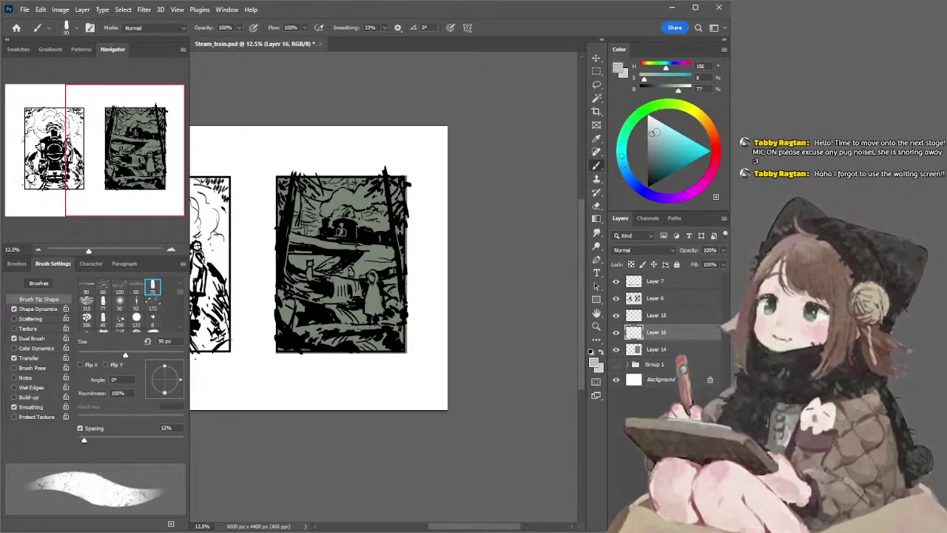
{"action": "left_click", "coordinate": [654, 131]}
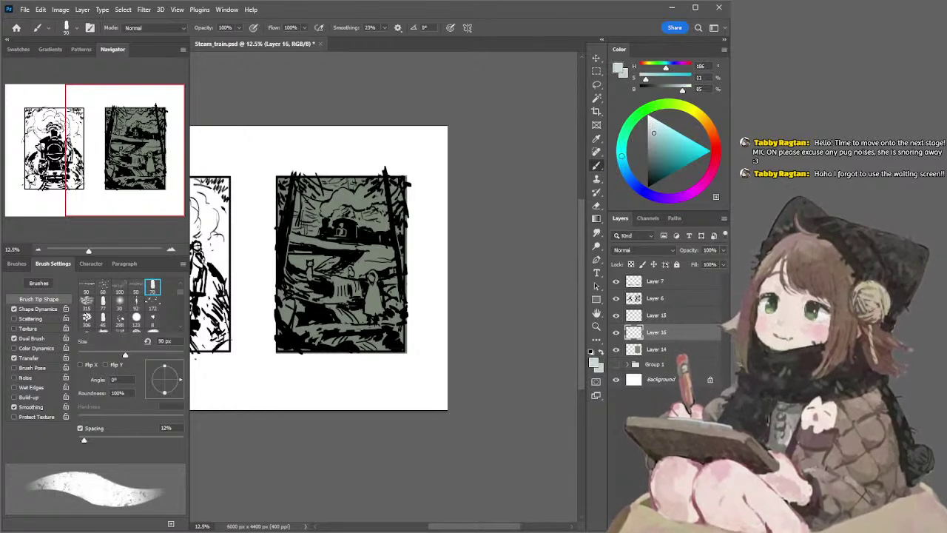
Enlarge the brush to 600 px and clip Layer 16 to Layer 14
{"action": "key", "text": "bracketright"}
{"action": "key", "text": "bracketright"}
{"action": "key", "text": "bracketright"}
{"action": "key", "text": "bracketright"}
{"action": "key", "text": "bracketright"}
{"action": "key", "text": "bracketright"}
{"action": "key", "text": "bracketright"}
{"action": "key", "text": "bracketright"}
{"action": "key", "text": "bracketright"}
{"action": "key", "text": "bracketright"}
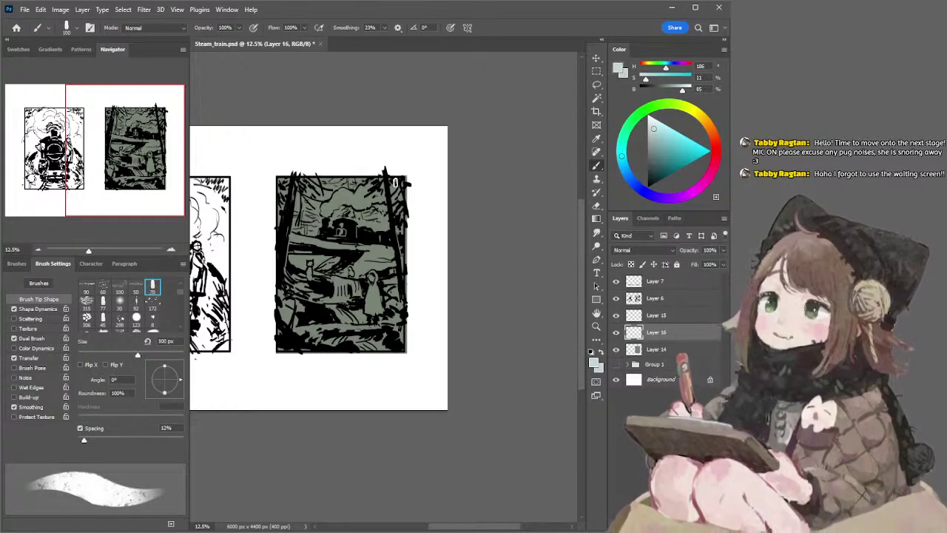
{"action": "left_click", "coordinate": [658, 340], "text": "alt"}
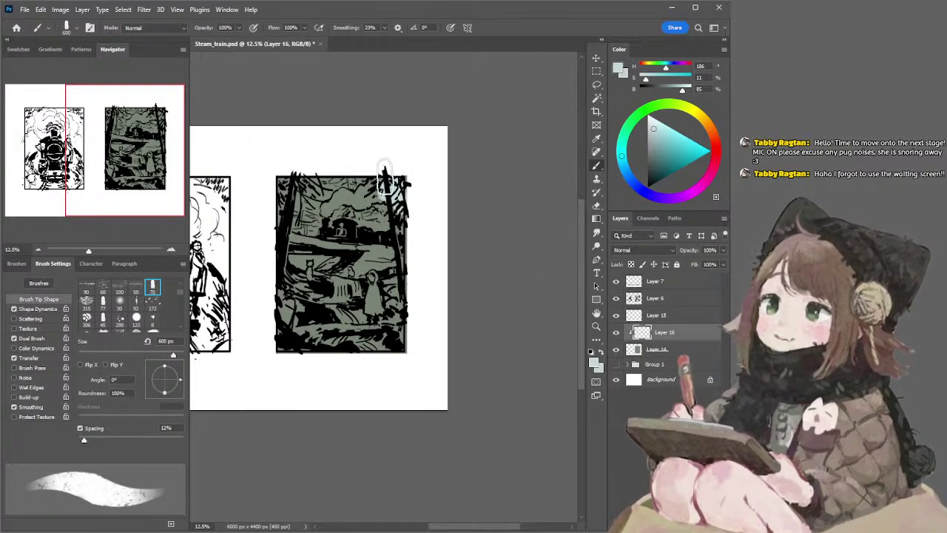
Paint the sky behind the train and smoke pale blue-grey, ending with a 900 px brush at hue 186, saturation 7%, brightness 83%
{"action": "mouse_move", "coordinate": [332, 186]}
{"action": "left_mouse_down"}
{"action": "mouse_move", "coordinate": [333, 199]}
{"action": "mouse_move", "coordinate": [328, 177]}
{"action": "mouse_move", "coordinate": [338, 218]}
{"action": "left_mouse_up"}
{"action": "key", "text": "bracketright"}
{"action": "key", "text": "bracketright"}
{"action": "left_click_drag", "start_coordinate": [400, 176], "coordinate": [400, 192]}
{"action": "key", "text": "ctrl+z"}
{"action": "left_click", "coordinate": [652, 129]}
{"action": "key", "text": "bracketright"}
{"action": "mouse_move", "coordinate": [356, 191]}
{"action": "left_mouse_down"}
{"action": "mouse_move", "coordinate": [378, 179]}
{"action": "mouse_move", "coordinate": [398, 198]}
{"action": "mouse_move", "coordinate": [319, 188]}
{"action": "mouse_move", "coordinate": [331, 216]}
{"action": "mouse_move", "coordinate": [355, 214]}
{"action": "left_mouse_up"}
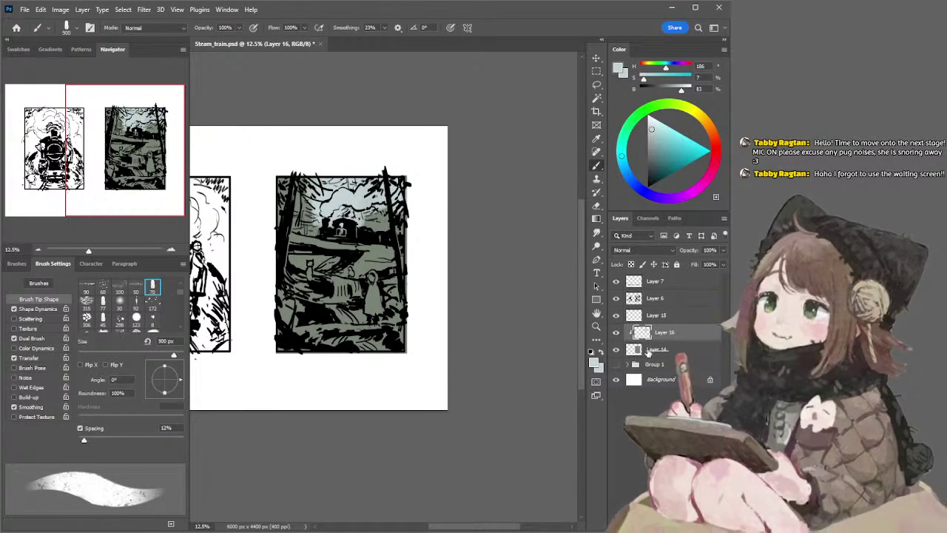
Add a new layer above Layer 16 and release both layers from the clipping on Layer 14
{"action": "left_click", "coordinate": [647, 349]}
{"action": "left_click", "coordinate": [643, 333]}
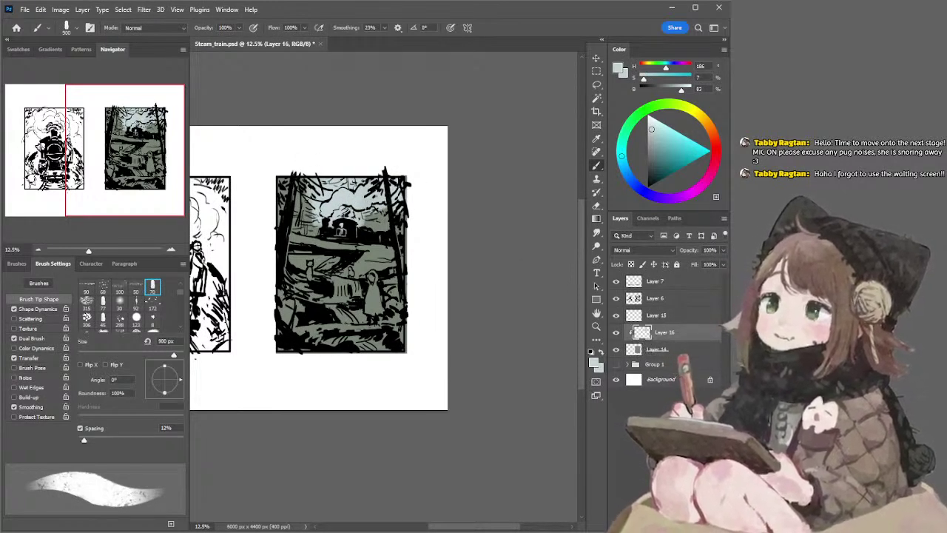
{"action": "key", "text": "ctrl+shift+alt+n"}
{"action": "left_click", "coordinate": [649, 340], "text": "alt"}
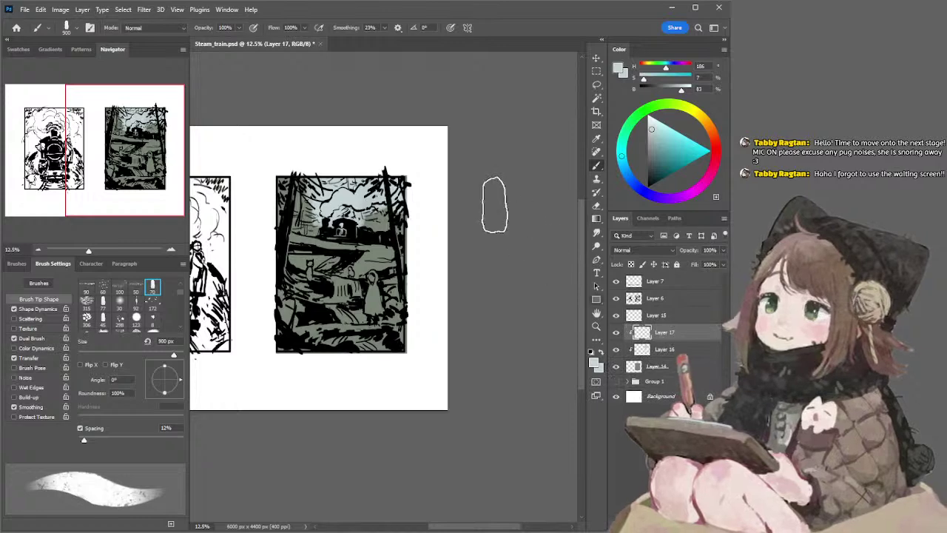
{"action": "left_click", "coordinate": [650, 350], "text": "alt"}
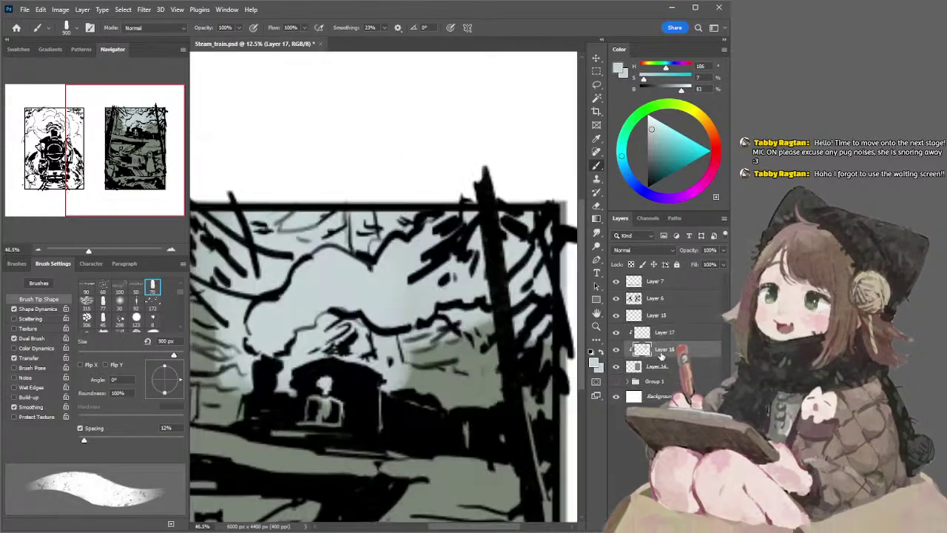
{"action": "left_click_drag", "start_coordinate": [661, 355], "coordinate": [660, 357]}
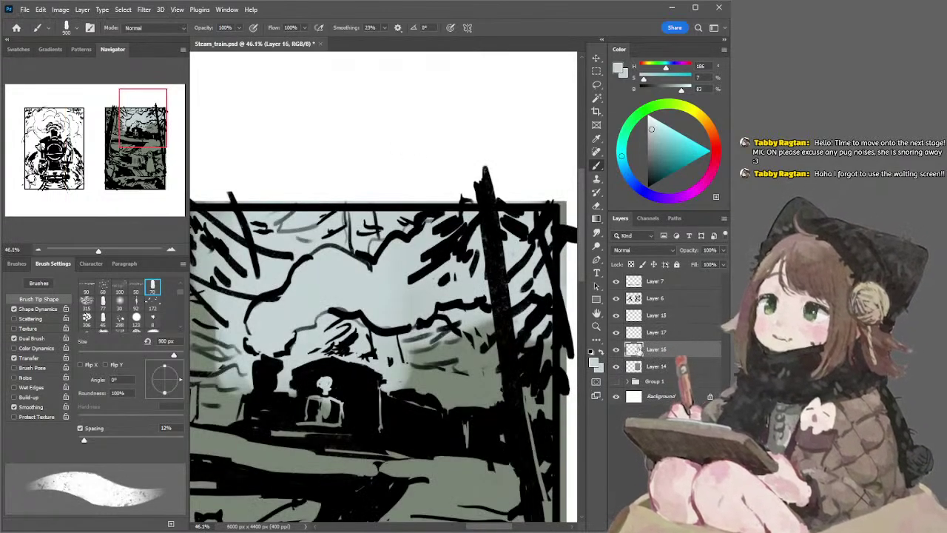
Extend the pale blue-grey sky on Layer 16 past the frame's upper edge and reduce the brush to 600 px
{"action": "left_click", "coordinate": [37, 250]}
{"action": "left_click", "coordinate": [37, 250]}
{"action": "left_click", "coordinate": [37, 250]}
{"action": "left_click_drag", "start_coordinate": [330, 194], "coordinate": [324, 94]}
{"action": "key", "text": "["}
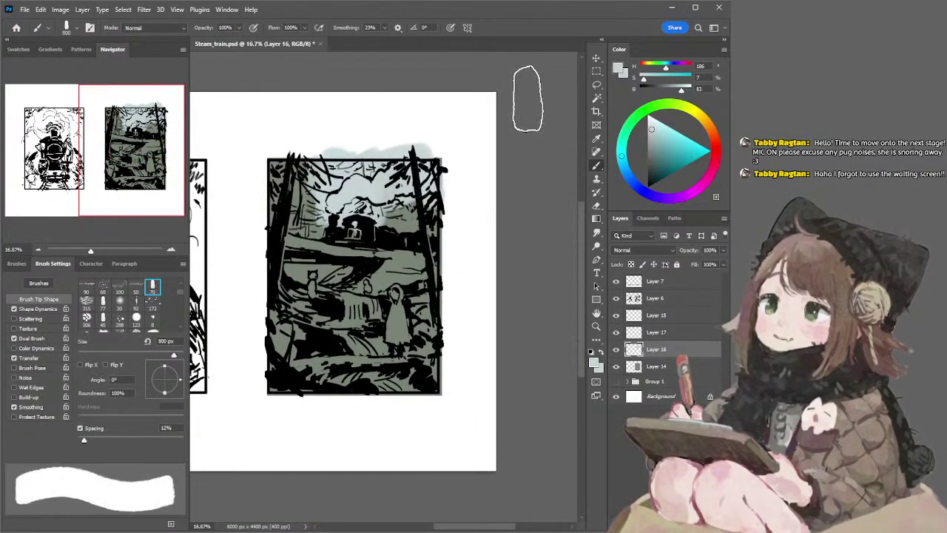
{"action": "key", "text": "bracketleft"}
{"action": "key", "text": "bracketleft"}
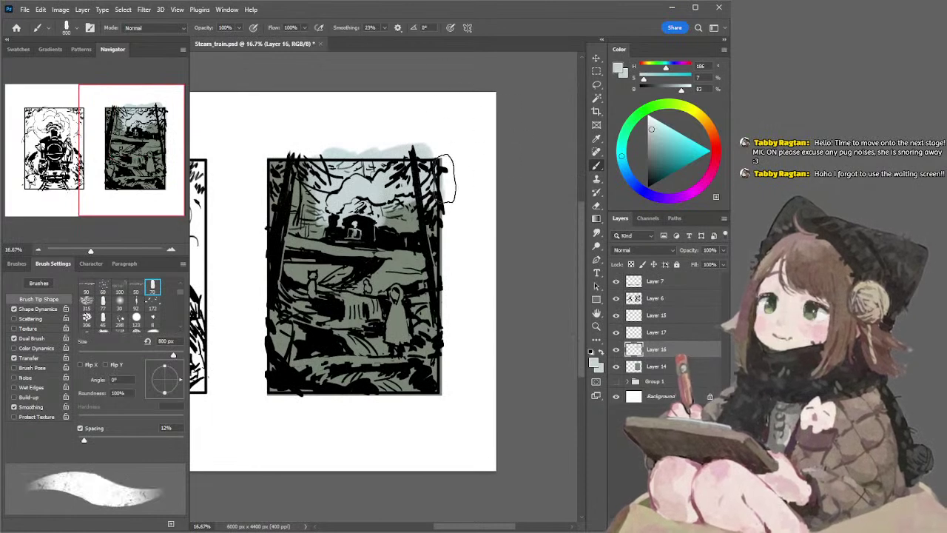
Paint the distant trees on both sides of the train muted green, saturation 18%, brightness 57%, reducing the brush to 175 px
{"action": "left_click", "coordinate": [654, 148]}
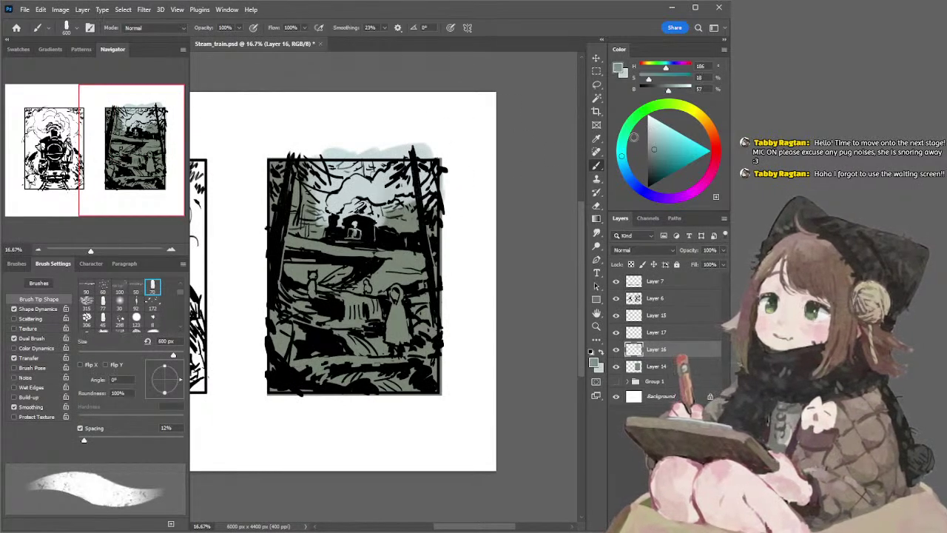
{"action": "left_click", "coordinate": [633, 118]}
{"action": "key", "text": "bracketleft"}
{"action": "key", "text": "bracketleft"}
{"action": "key", "text": "bracketleft"}
{"action": "key", "text": "bracketleft"}
{"action": "key", "text": "bracketleft"}
{"action": "key", "text": "bracketleft"}
{"action": "key", "text": "bracketleft"}
{"action": "key", "text": "bracketleft"}
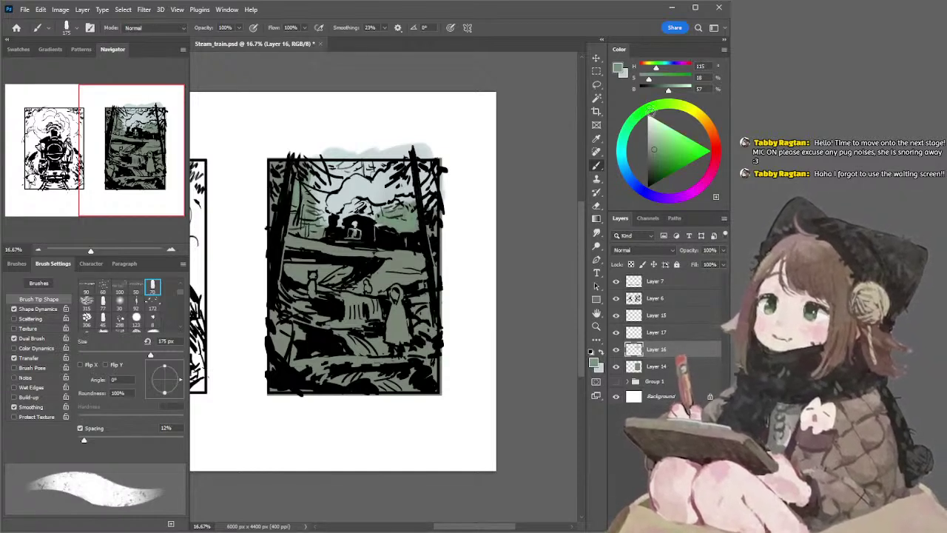
Paint the trees left of the train olive green with a 200 px brush, ending at hue 86, saturation 39%, brightness 50%
{"action": "left_click_drag", "start_coordinate": [654, 107], "coordinate": [671, 103]}
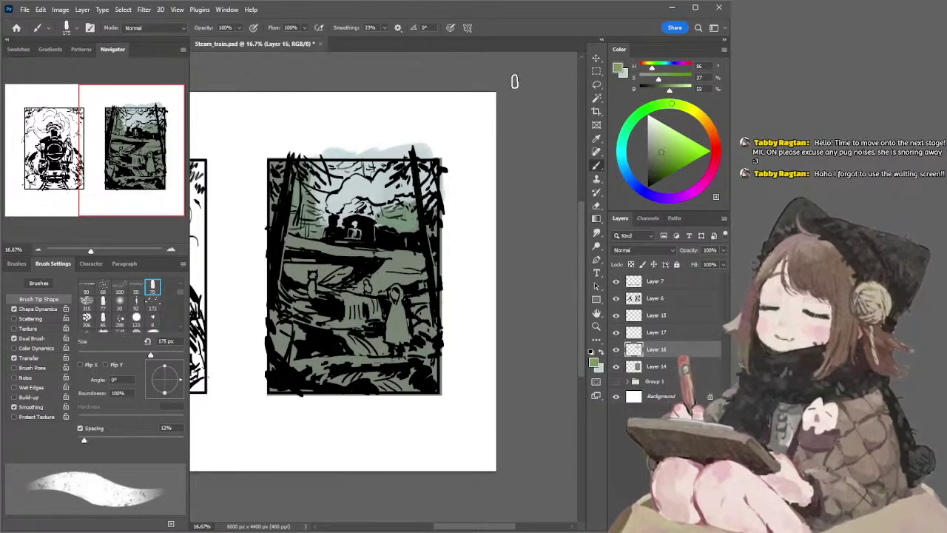
{"action": "left_click_drag", "start_coordinate": [295, 216], "coordinate": [296, 214]}
{"action": "left_click", "coordinate": [660, 158]}
{"action": "key", "text": "]"}
{"action": "mouse_move", "coordinate": [309, 222]}
{"action": "left_mouse_down"}
{"action": "mouse_move", "coordinate": [291, 219]}
{"action": "mouse_move", "coordinate": [304, 211]}
{"action": "left_mouse_up"}
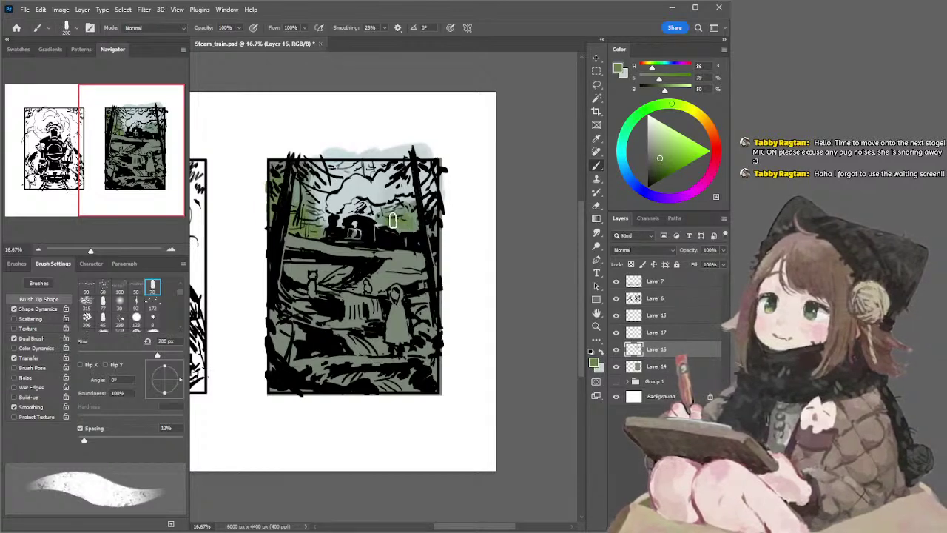
Add olive green foliage to the right of the train and along the frame's upper edge with a brush of about 250 px
{"action": "key", "text": "]"}
{"action": "key", "text": "bracketright"}
{"action": "key", "text": "bracketright"}
{"action": "key", "text": "bracketleft"}
{"action": "key", "text": "bracketleft"}
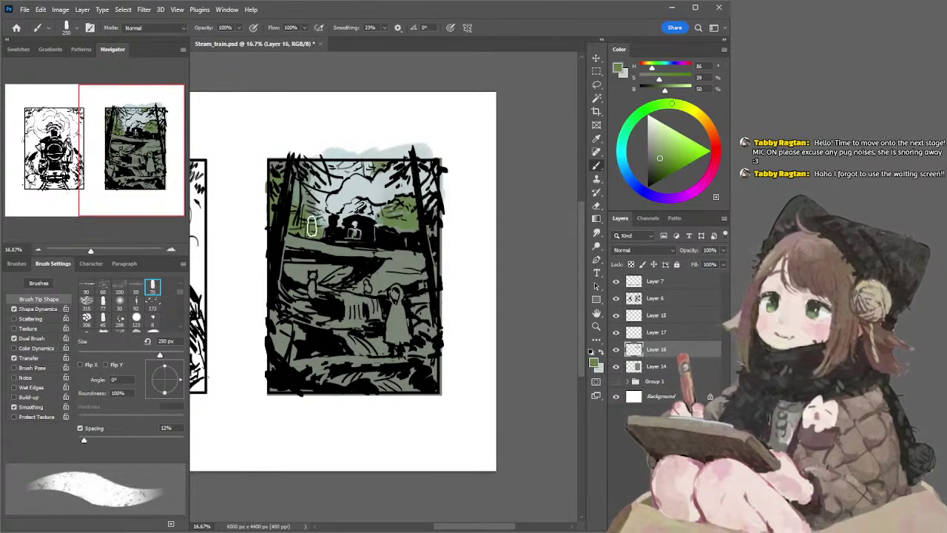
Shade the trees left of the train with darker muted green, hue 86, saturation 21%, brightness 45%, using 500 to 250 px brushes
{"action": "left_click", "coordinate": [653, 158]}
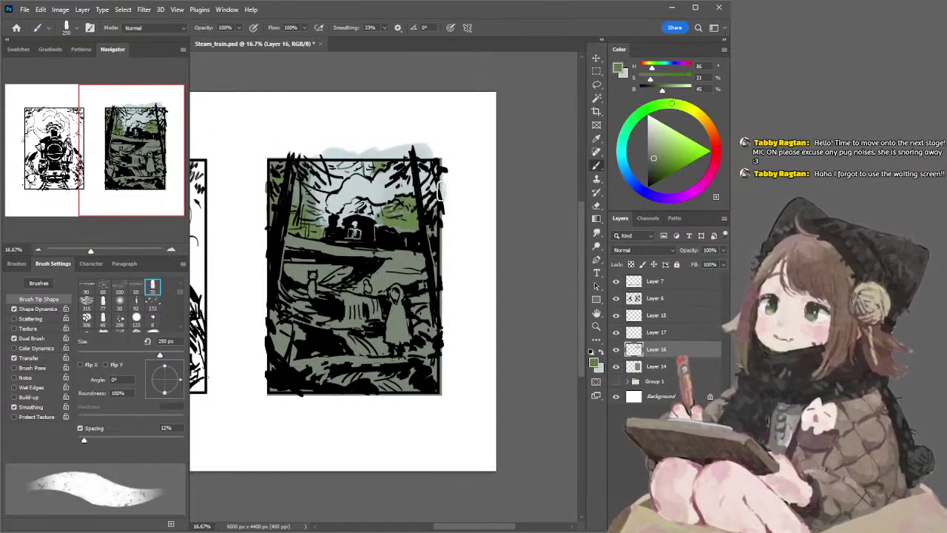
{"action": "key", "text": "bracketright"}
{"action": "key", "text": "bracketright"}
{"action": "key", "text": "bracketright"}
{"action": "key", "text": "bracketright"}
{"action": "key", "text": "bracketright"}
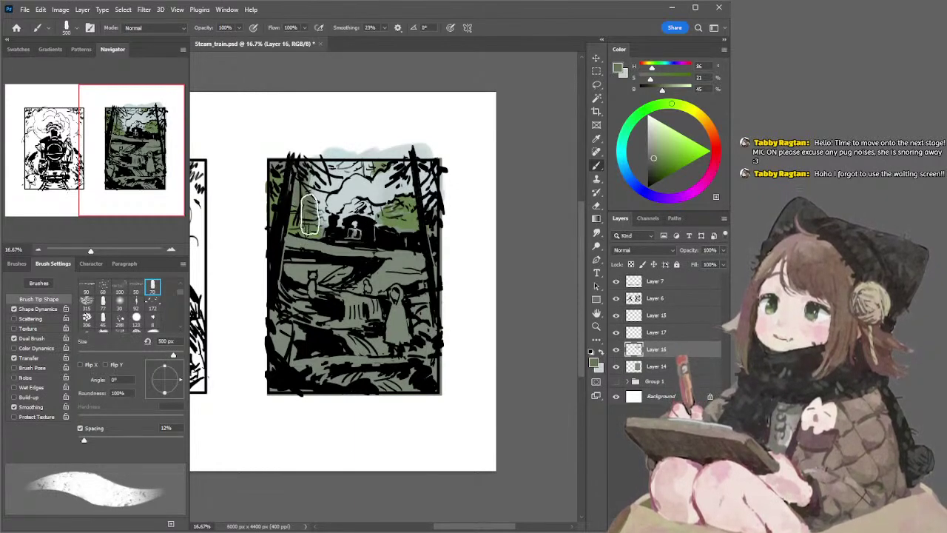
{"action": "key", "text": "bracketleft"}
{"action": "key", "text": "bracketleft"}
{"action": "key", "text": "bracketleft"}
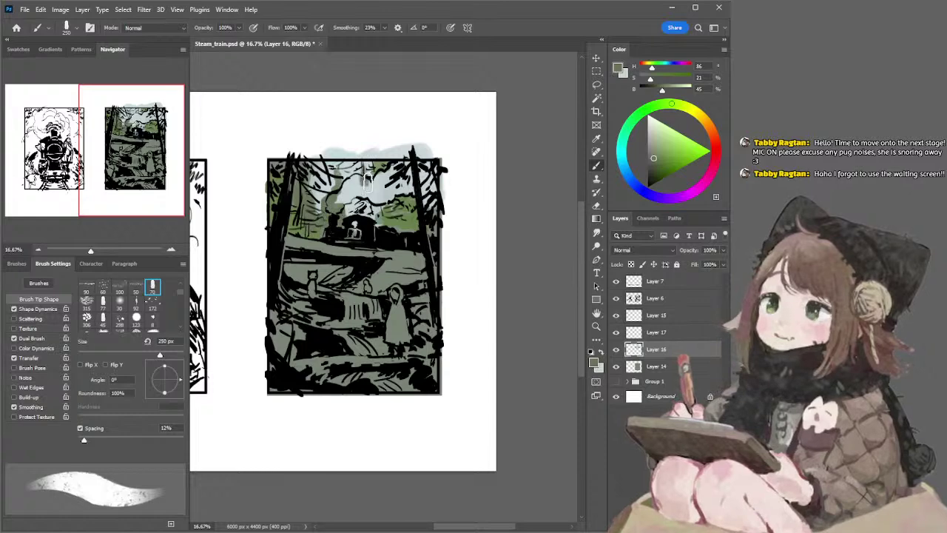
Paint muted green foliage around the train's smoke and upper branches, reducing the brush to 90 px for the smaller details
{"action": "left_click_drag", "start_coordinate": [374, 212], "coordinate": [368, 208]}
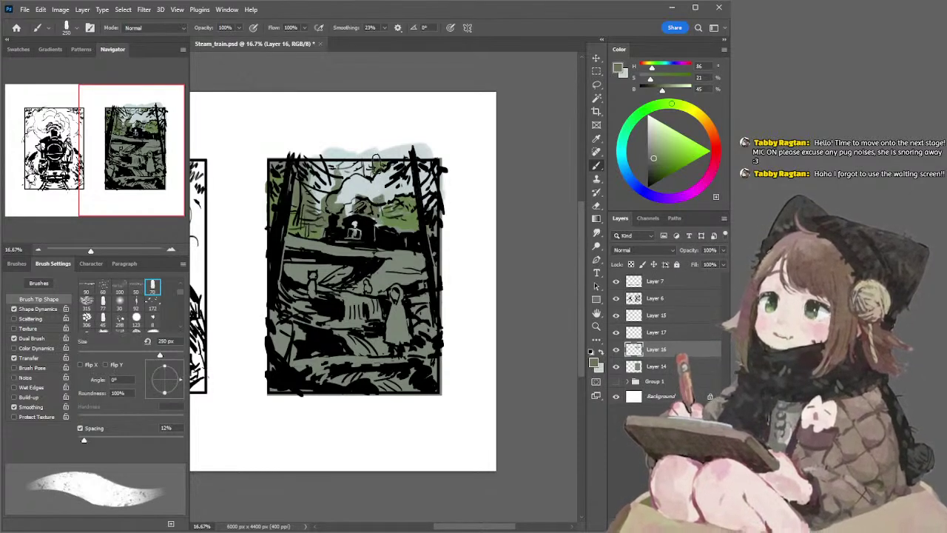
{"action": "key", "text": "bracketleft"}
{"action": "key", "text": "bracketleft"}
{"action": "key", "text": "bracketleft"}
{"action": "key", "text": "bracketleft"}
{"action": "key", "text": "bracketleft"}
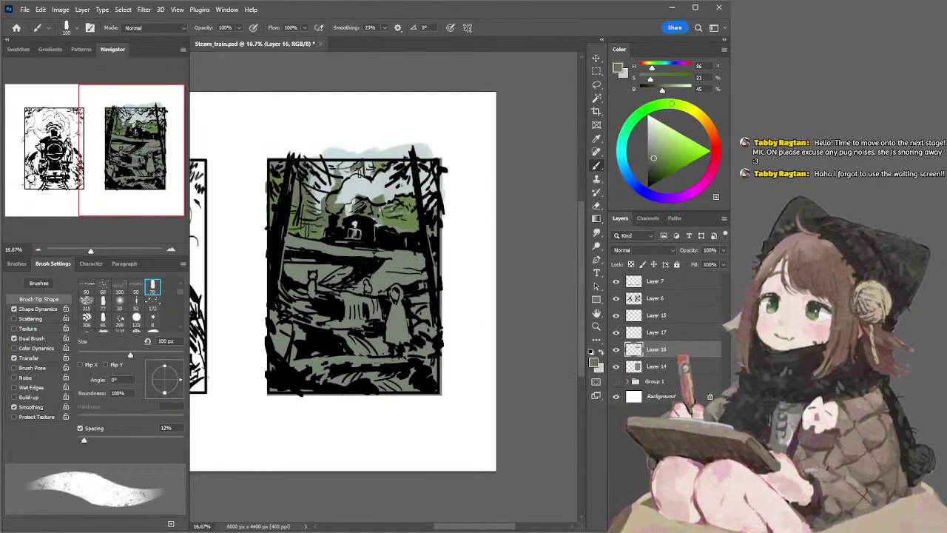
{"action": "key", "text": "bracketleft"}
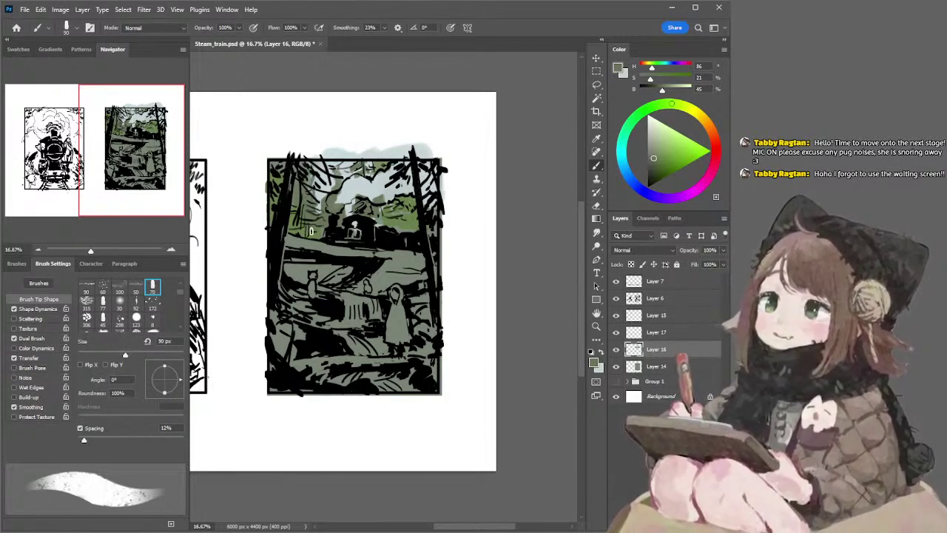
Merge Layer 18 into Layer 16, check Layer 17's contents, and merge Layers 15, 17 and 16 into one layer
{"action": "scroll", "coordinate": [346, 234], "scroll_direction": "down", "scroll_amount": 2}
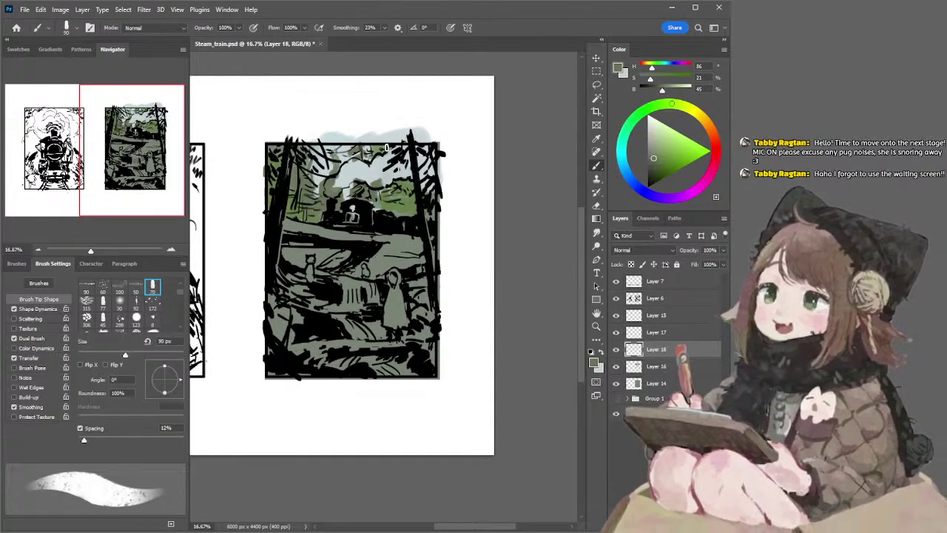
{"action": "key", "text": "ctrl+e"}
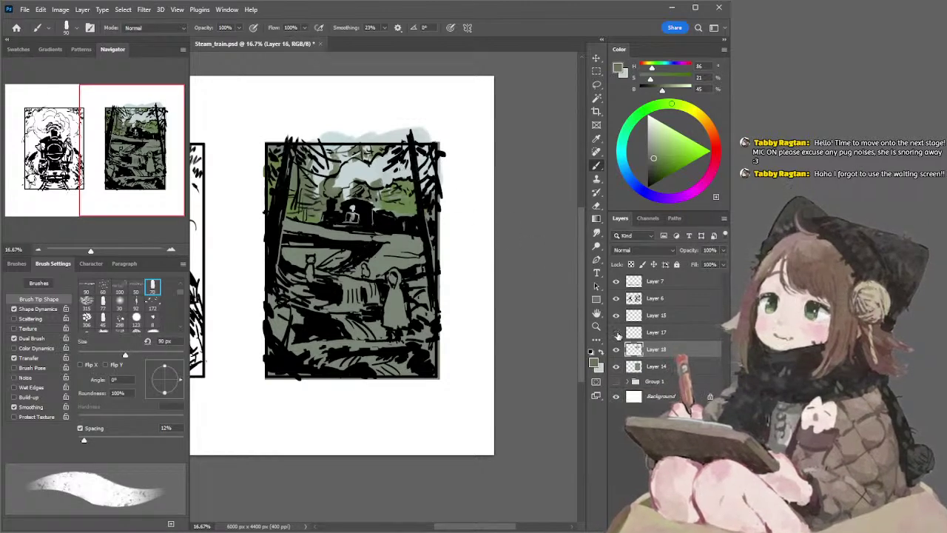
{"action": "left_click", "coordinate": [617, 332]}
{"action": "left_click", "coordinate": [616, 332]}
{"action": "left_click", "coordinate": [634, 318], "text": "shift"}
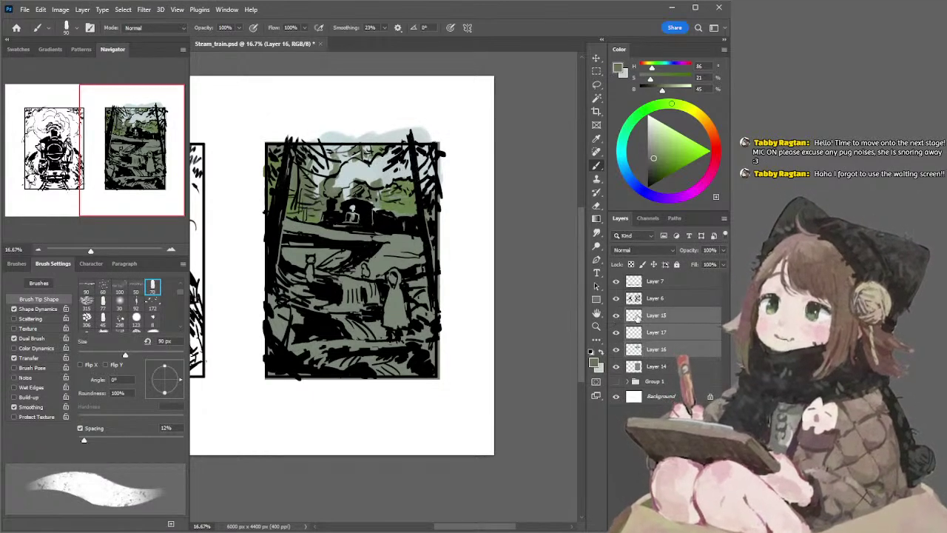
{"action": "key", "text": "ctrl+e"}
Paint the smoke above the train's chimney off-white, hue 86, saturation 4%, brightness 88%, enlarging the brush to 150 px
{"action": "key", "text": "l"}
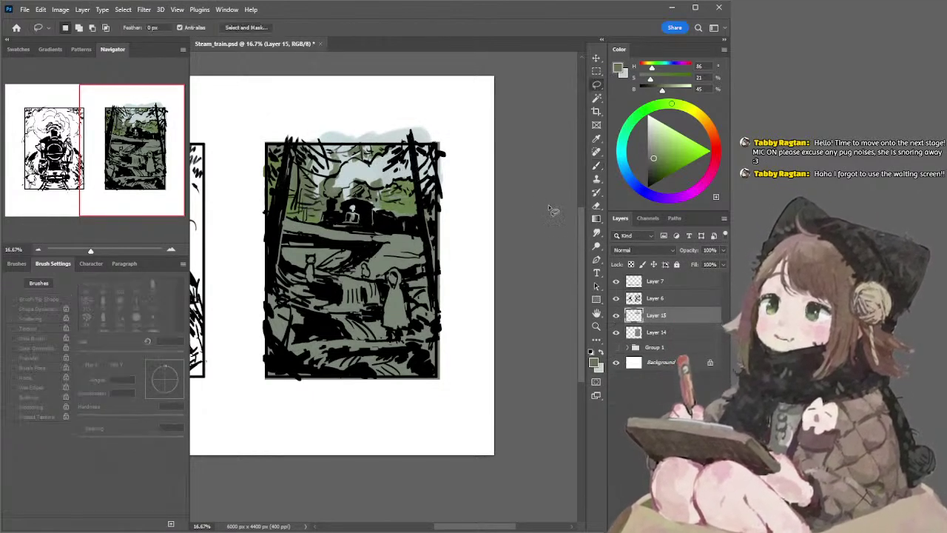
{"action": "key", "text": "b"}
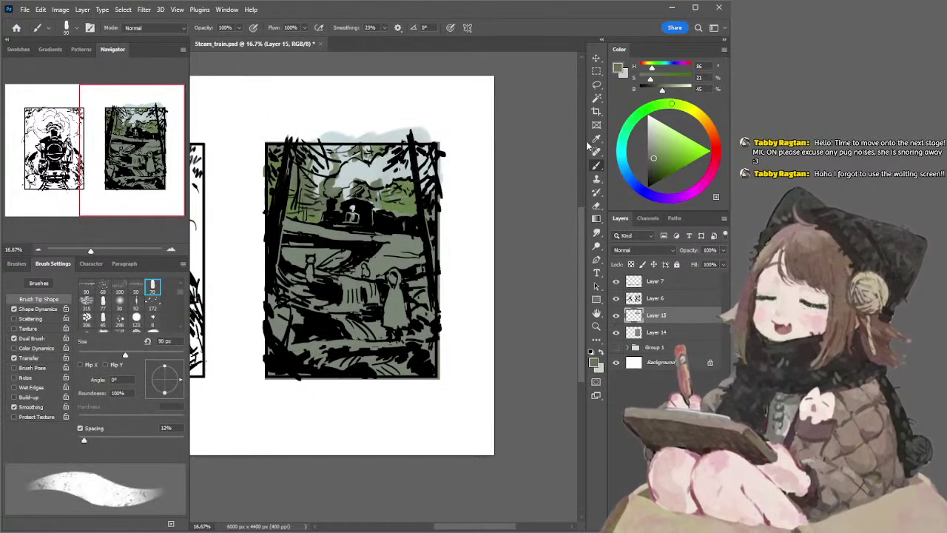
{"action": "left_click", "coordinate": [649, 137]}
{"action": "left_click_drag", "start_coordinate": [652, 142], "coordinate": [648, 123]}
{"action": "key", "text": "bracketright"}
{"action": "key", "text": "bracketright"}
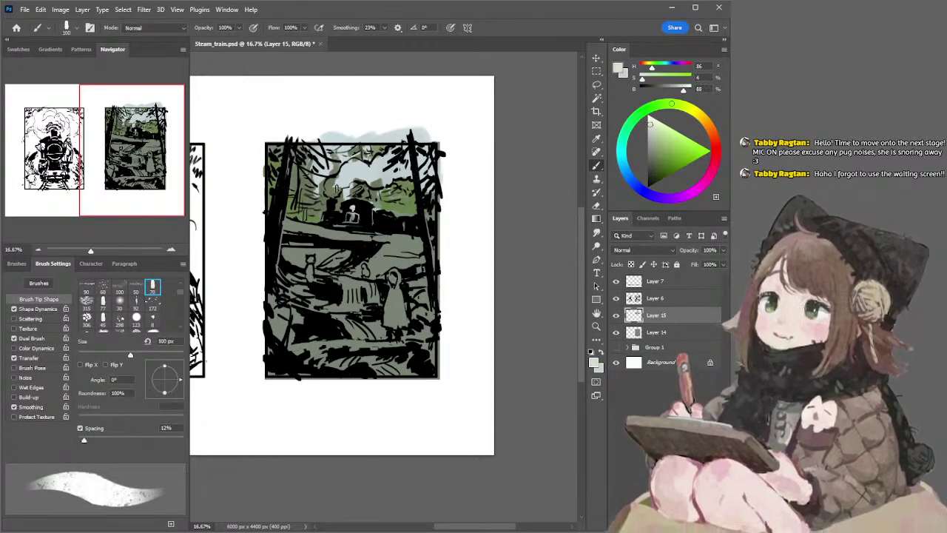
{"action": "key", "text": "ctrl+z"}
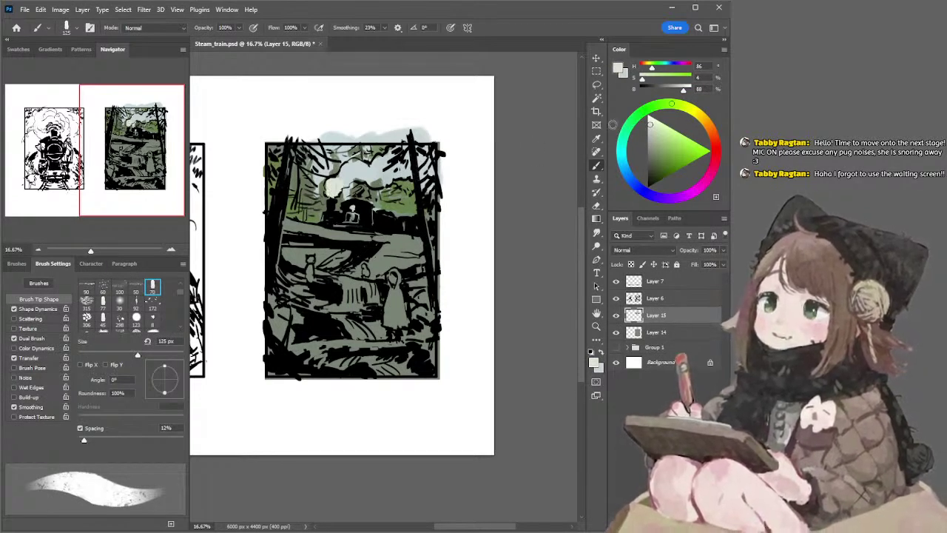
{"action": "key", "text": "bracketright"}
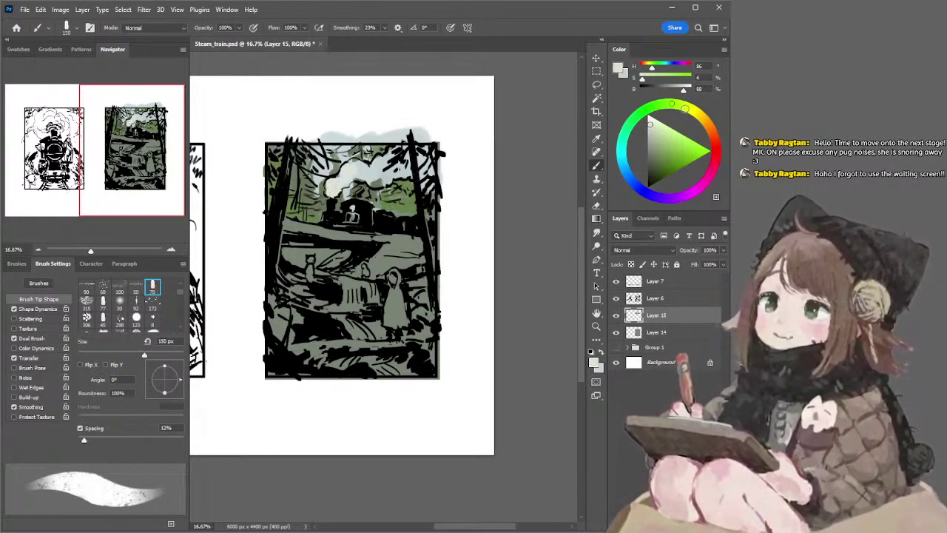
Fill the rest of the smoke cloud with warmer off-white, hue 67, and enlarge the brush to 200 px
{"action": "left_click_drag", "start_coordinate": [683, 109], "coordinate": [691, 110]}
{"action": "mouse_move", "coordinate": [362, 169]}
{"action": "left_mouse_down"}
{"action": "mouse_move", "coordinate": [374, 177]}
{"action": "mouse_move", "coordinate": [384, 159]}
{"action": "mouse_move", "coordinate": [421, 151]}
{"action": "left_mouse_up"}
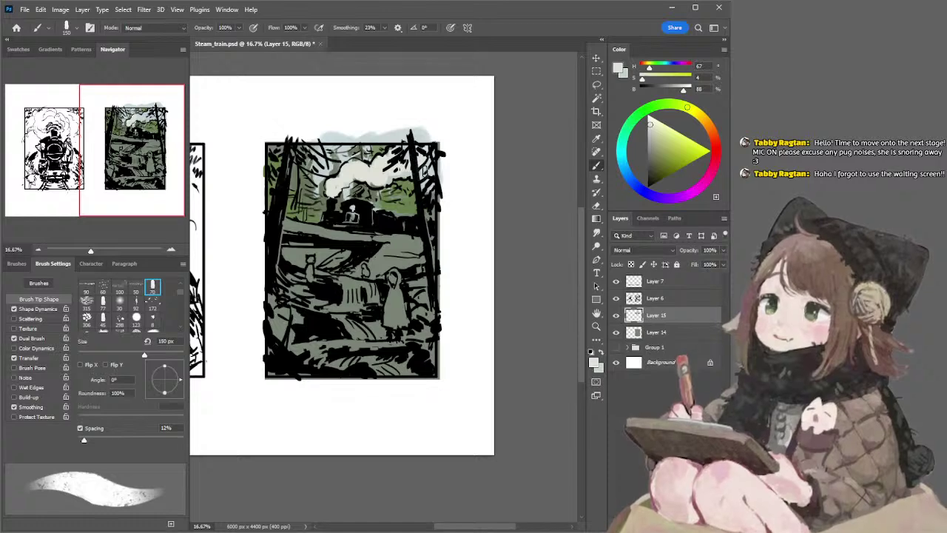
{"action": "key", "text": "bracketright"}
{"action": "key", "text": "bracketright"}
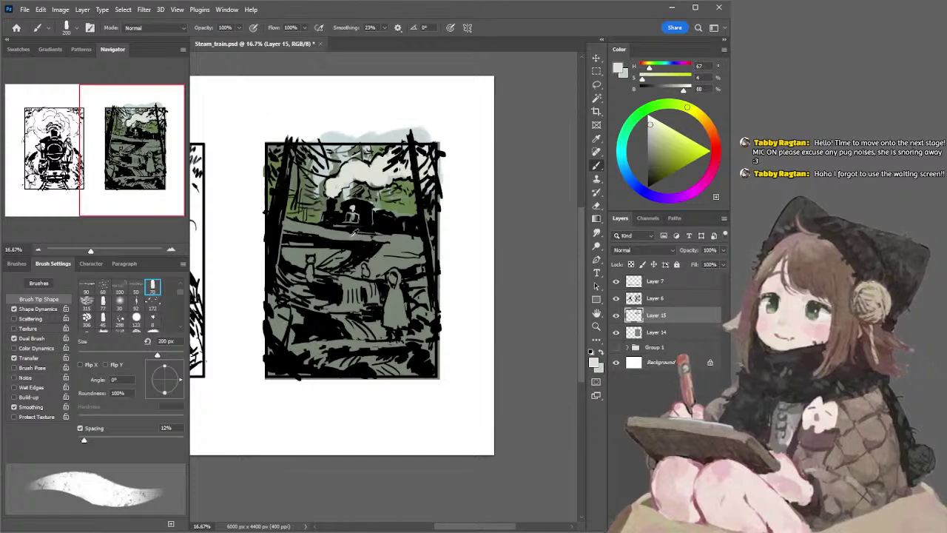
Paint the bank beneath the train warm grey, hue 17, saturation 9%, brightness 49%, reducing the brush to 175 px and 125 px
{"action": "left_click", "coordinate": [371, 225], "text": "alt"}
{"action": "left_click", "coordinate": [711, 136]}
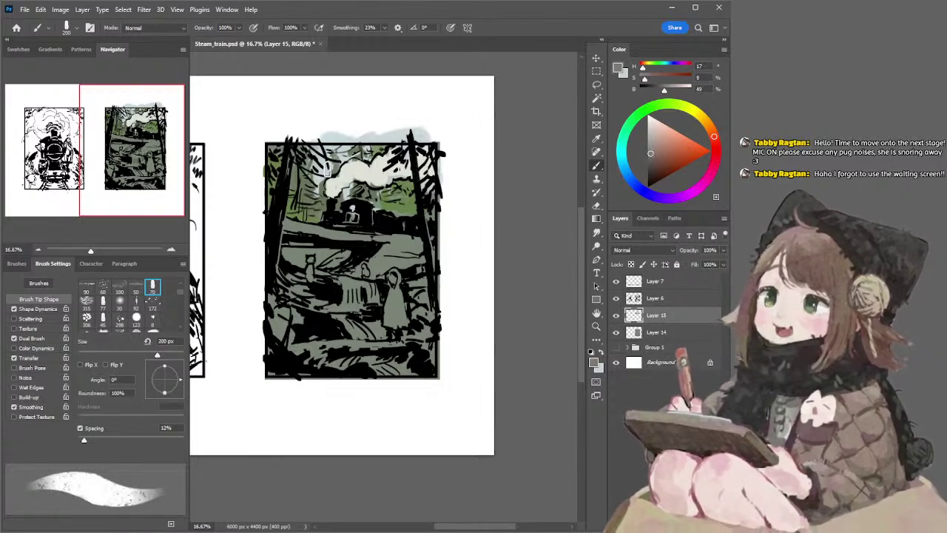
{"action": "key", "text": "bracketright"}
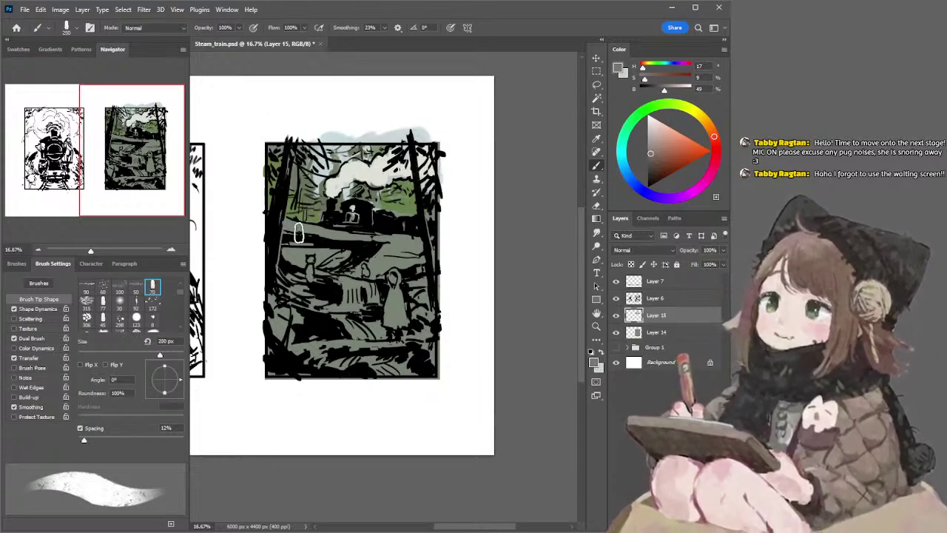
{"action": "key", "text": "bracketleft"}
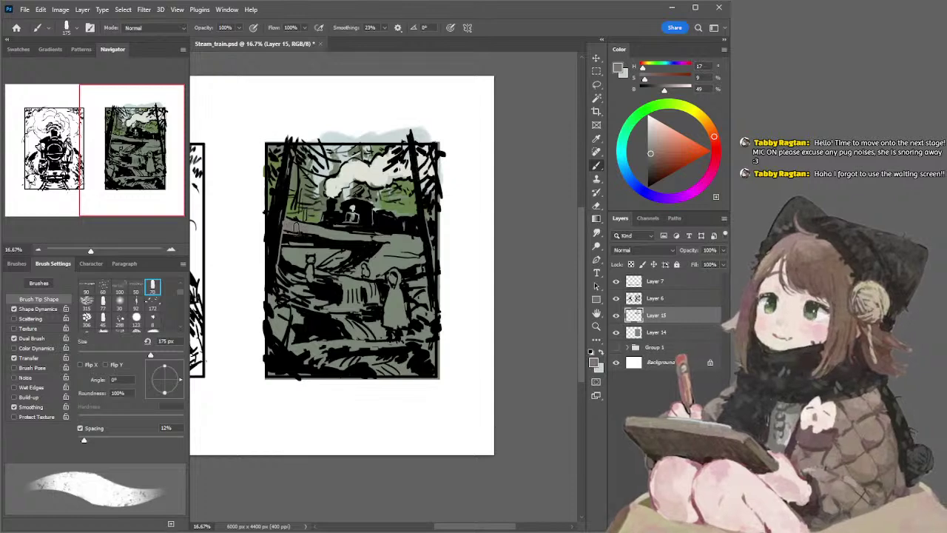
{"action": "left_click_drag", "start_coordinate": [309, 229], "coordinate": [380, 236]}
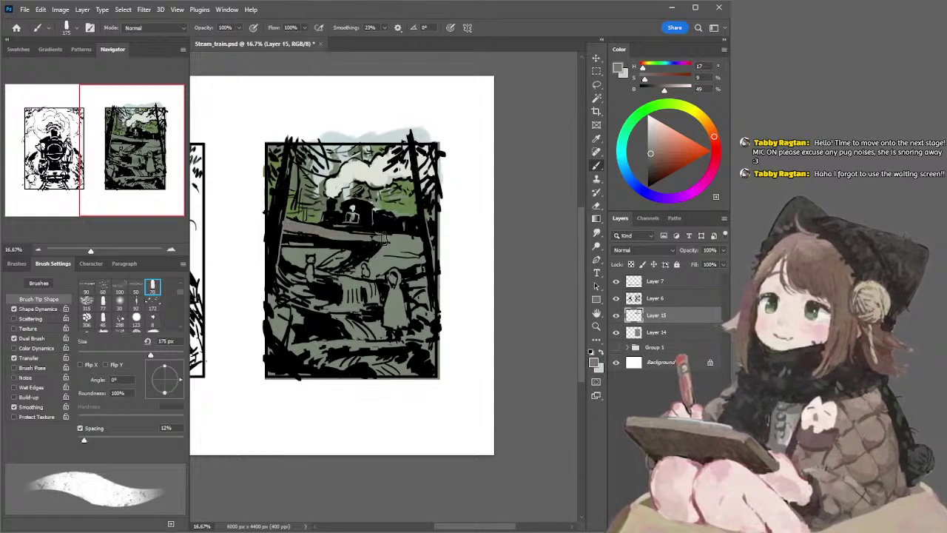
{"action": "key", "text": "bracketleft"}
{"action": "key", "text": "bracketleft"}
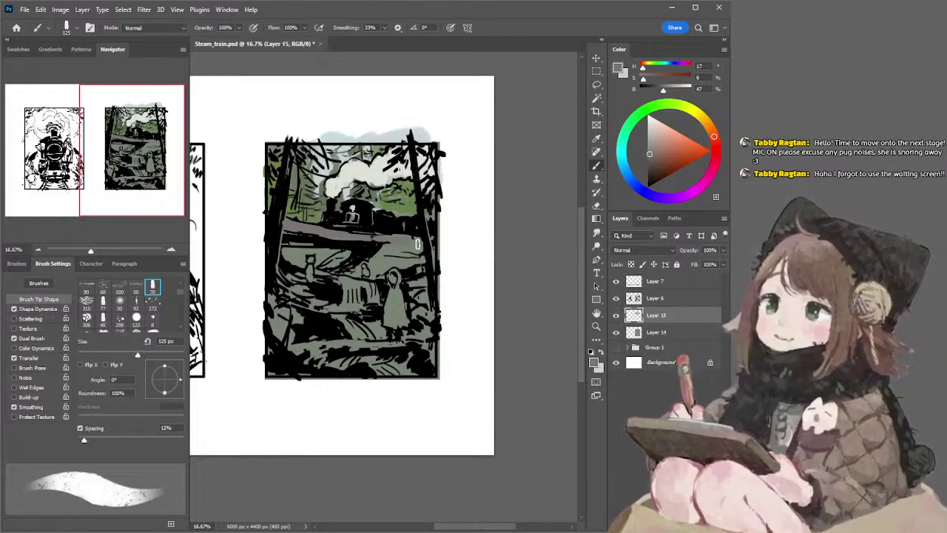
Paint muted blue-grey, hue 207, around the small central figure below the bank, and resample the bank's warm grey for touch-ups
{"action": "left_click", "coordinate": [654, 146]}
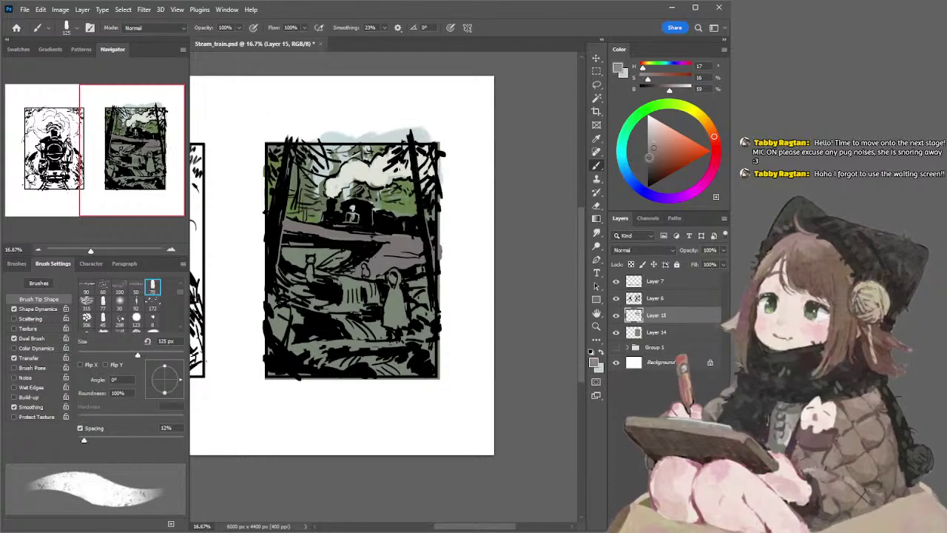
{"action": "left_click", "coordinate": [653, 150]}
{"action": "left_click", "coordinate": [625, 173]}
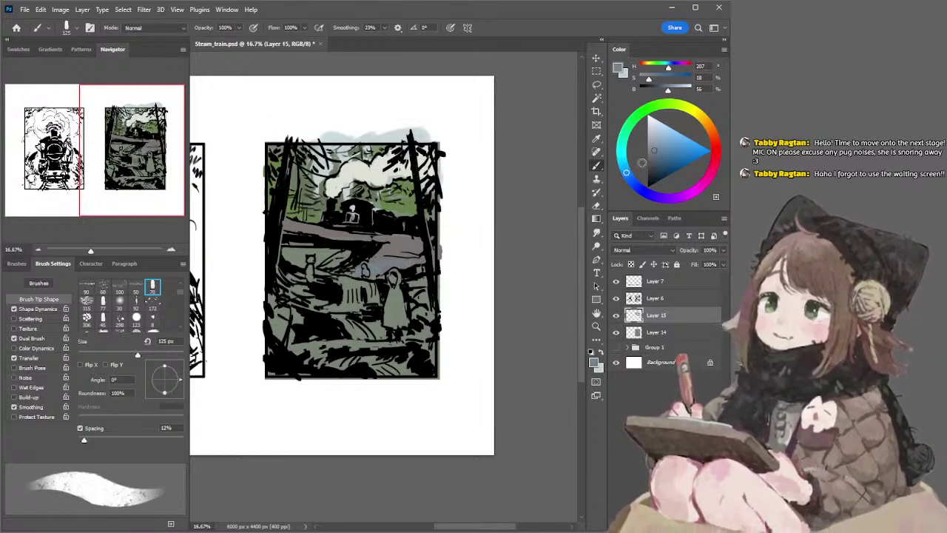
{"action": "left_click", "coordinate": [653, 162]}
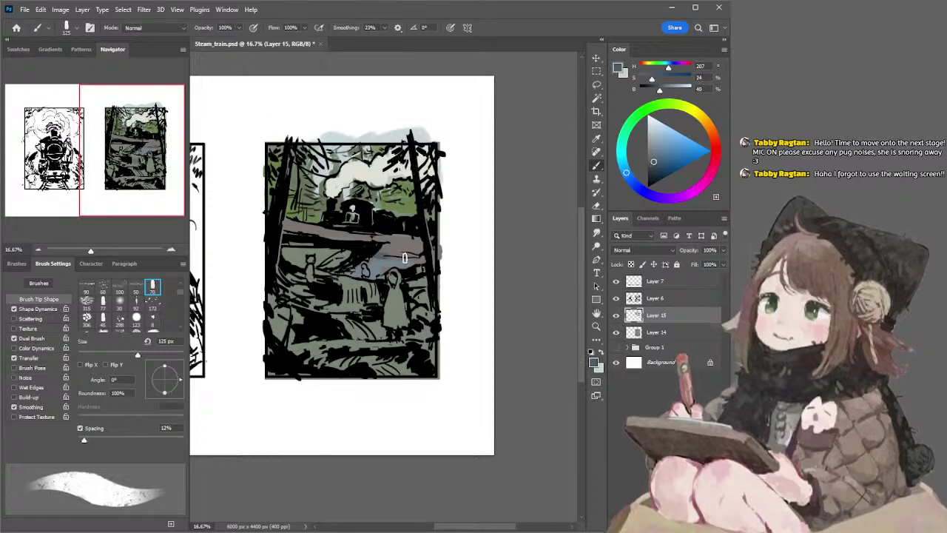
{"action": "left_click", "coordinate": [650, 161]}
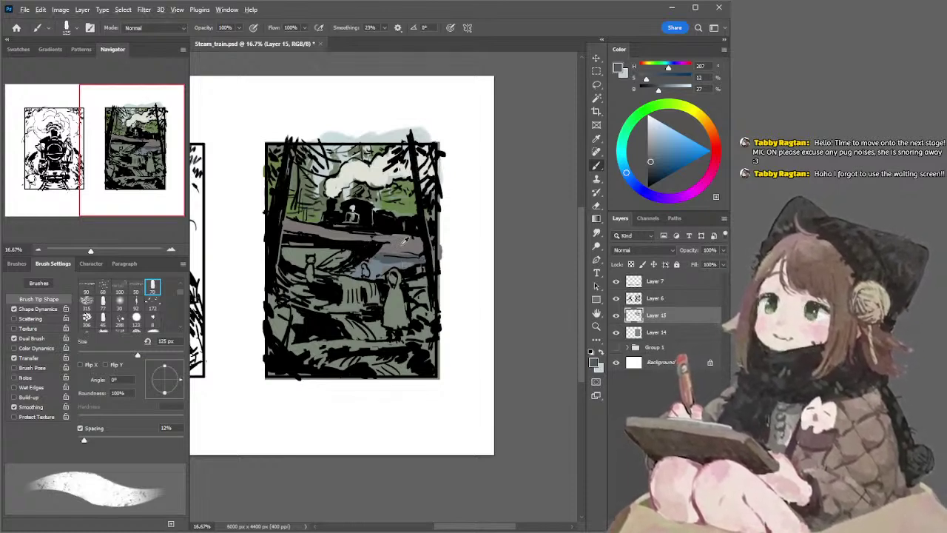
{"action": "left_click", "coordinate": [405, 240], "text": "alt"}
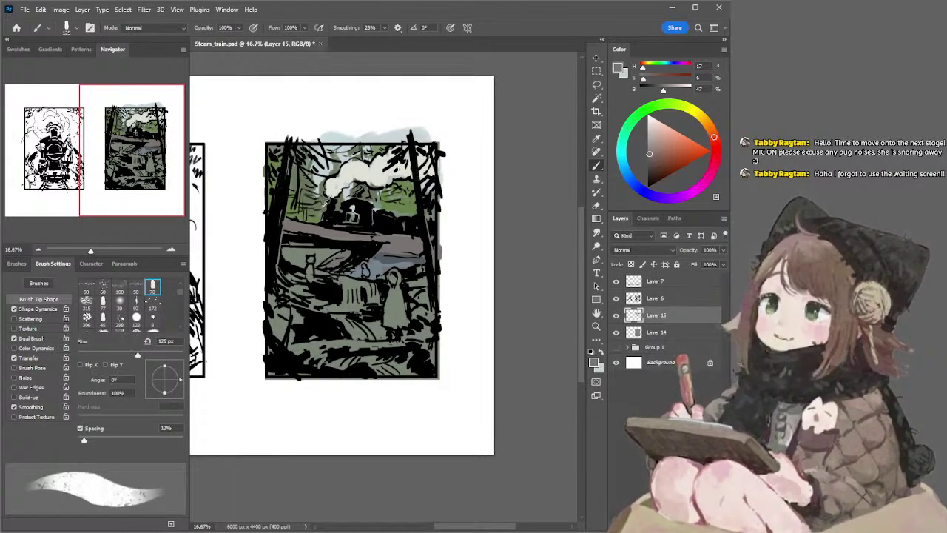
Fill the opening under the bank beside the far-left figure with pale yellow, hue 49, then softer cream at 13% saturation, using a 90 px brush
{"action": "left_click", "coordinate": [326, 203], "text": "alt"}
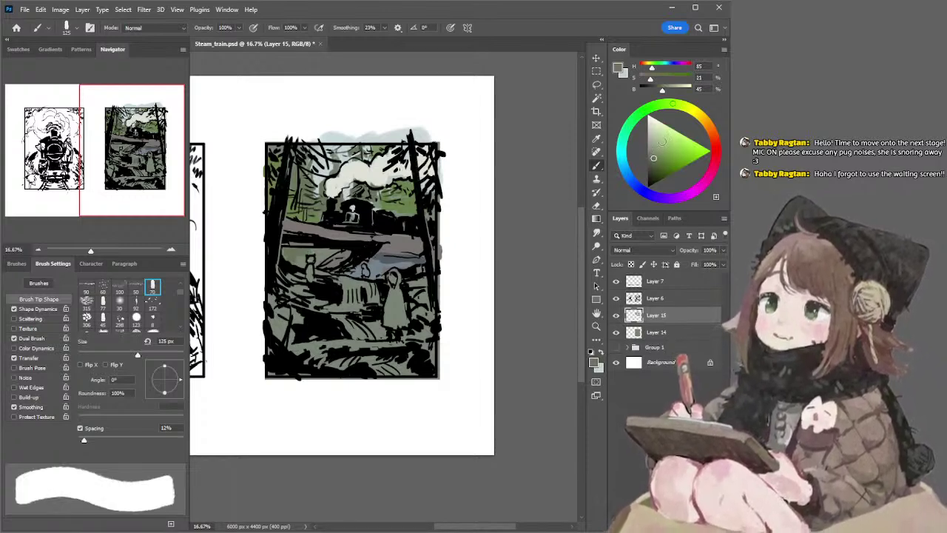
{"action": "left_click", "coordinate": [662, 140]}
{"action": "key", "text": "["}
{"action": "key", "text": "bracketleft"}
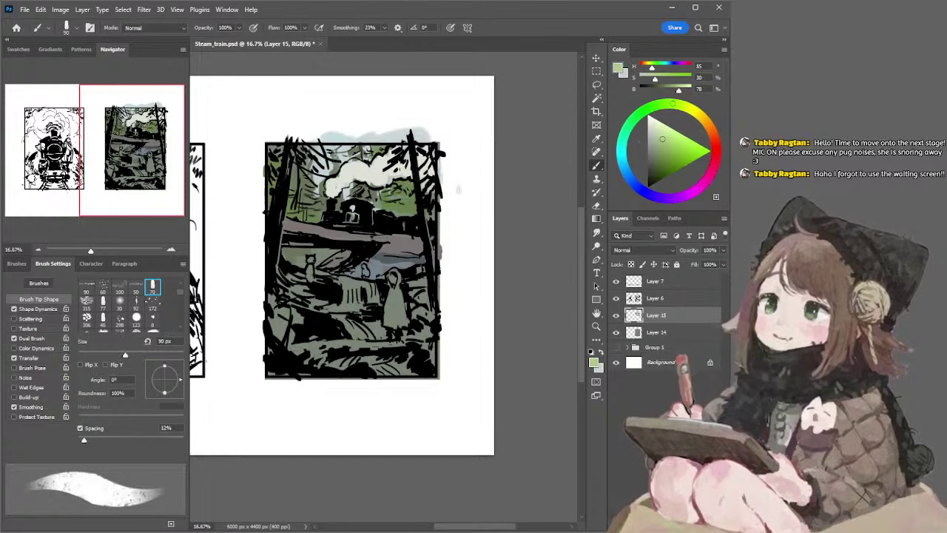
{"action": "left_click_drag", "start_coordinate": [695, 121], "coordinate": [699, 116]}
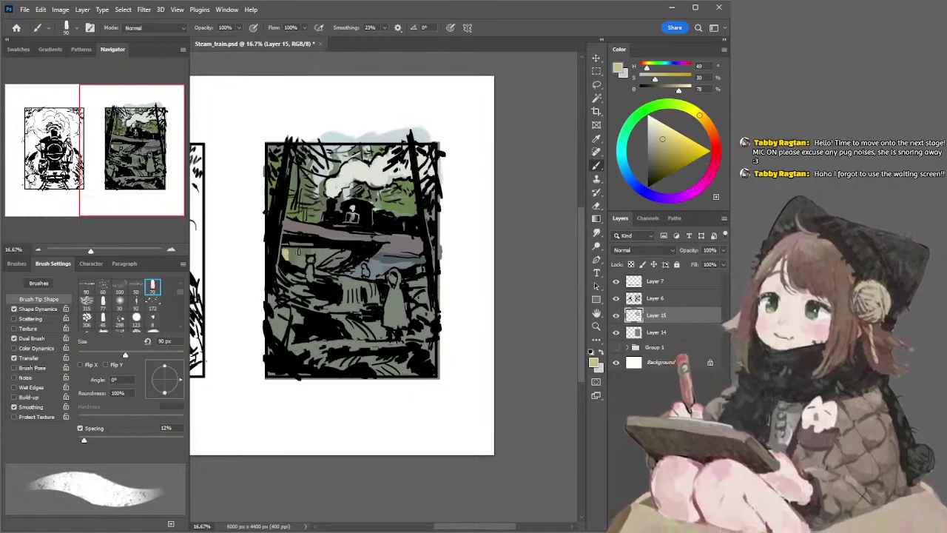
{"action": "left_click_drag", "start_coordinate": [284, 251], "coordinate": [333, 253]}
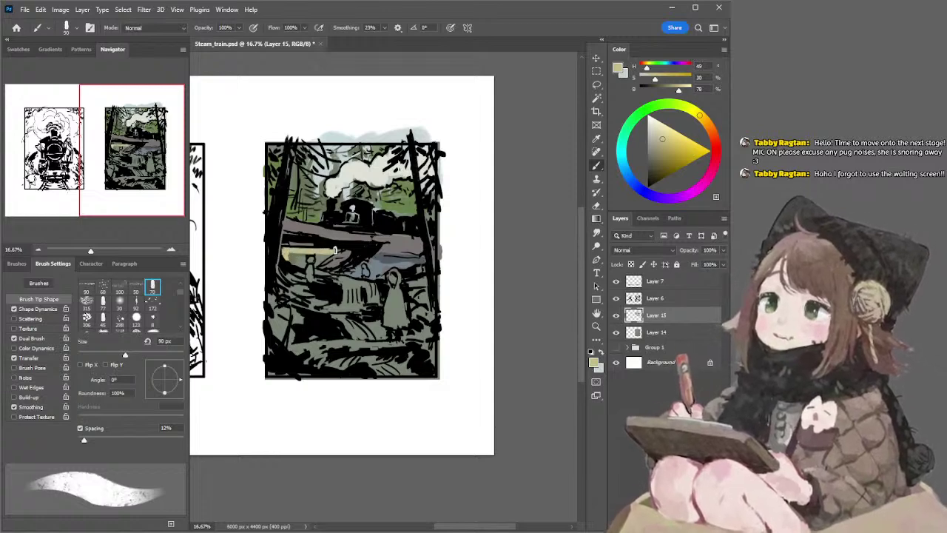
{"action": "left_click", "coordinate": [654, 134]}
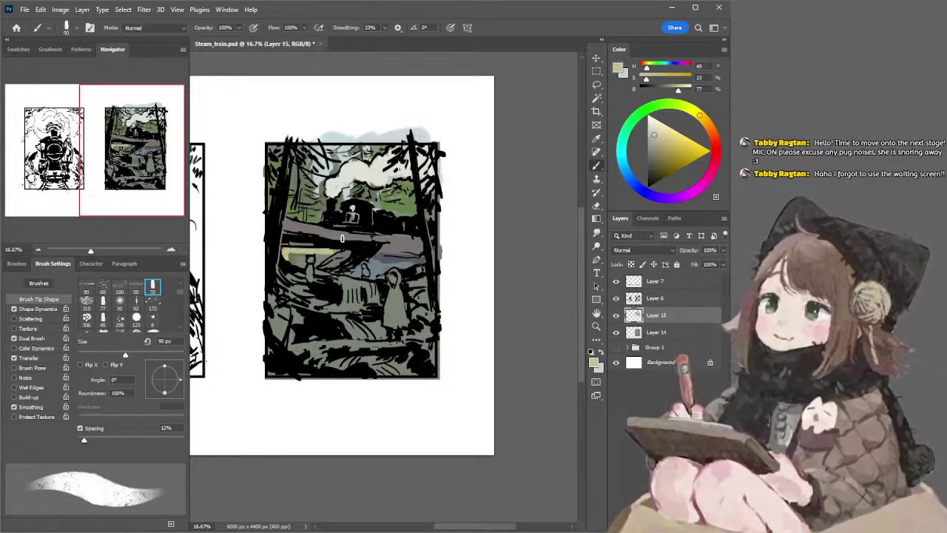
{"action": "left_click_drag", "start_coordinate": [316, 253], "coordinate": [340, 251]}
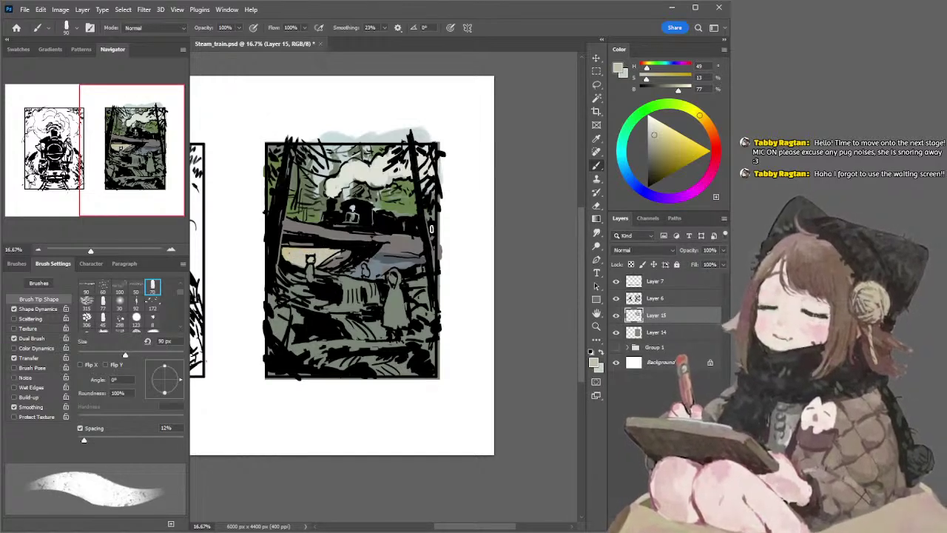
Shade the edges of the pale yellow opening in olive, hue 56, darkening it to saturation 31%, brightness 46%
{"action": "left_click", "coordinate": [695, 112]}
{"action": "left_click", "coordinate": [659, 146]}
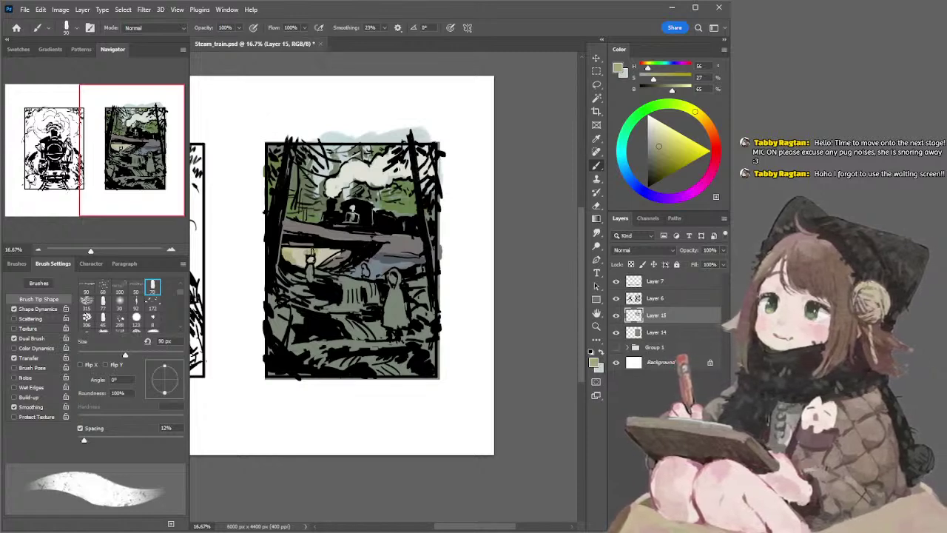
{"action": "left_click", "coordinate": [656, 158]}
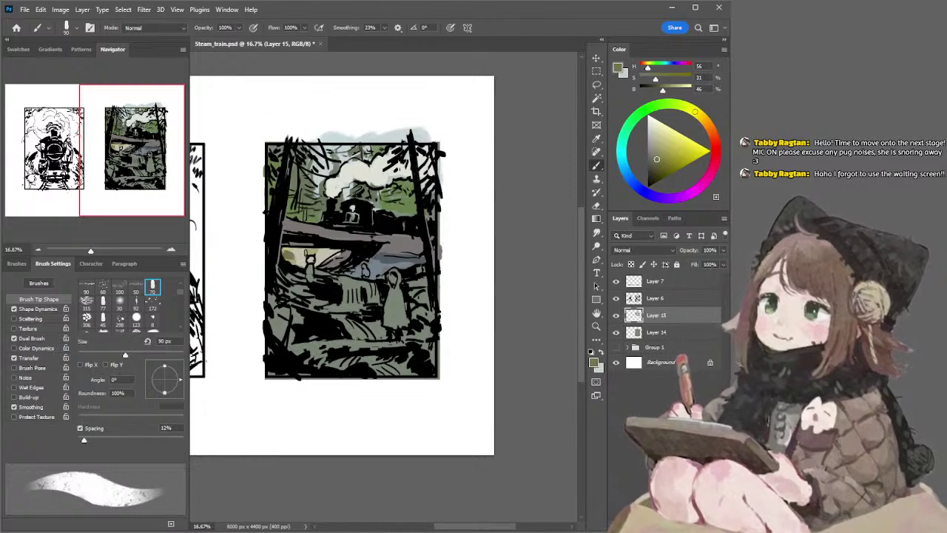
{"action": "left_click_drag", "start_coordinate": [292, 250], "coordinate": [292, 253]}
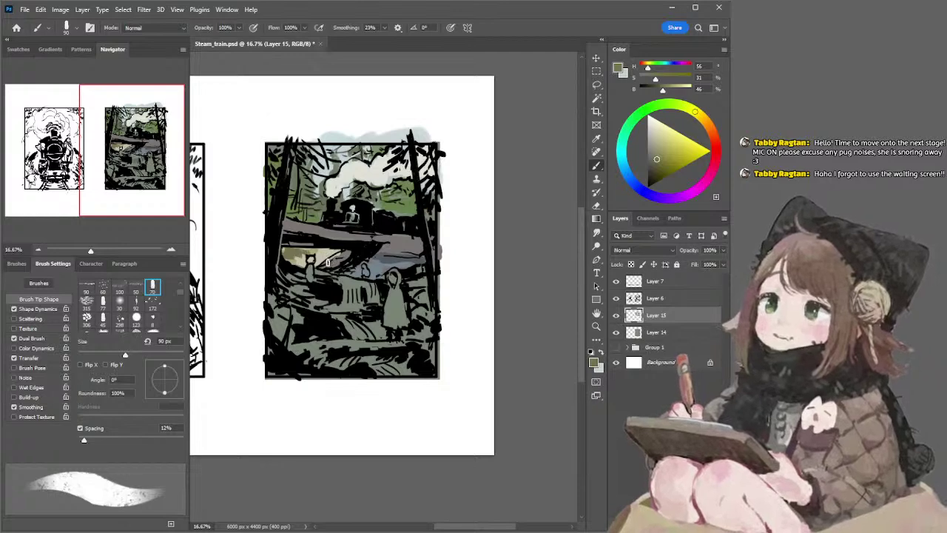
Add warm-grey and off-white details around the far-left figure, reducing the brush to 80 px and 70 px
{"action": "left_click", "coordinate": [338, 261], "text": "alt"}
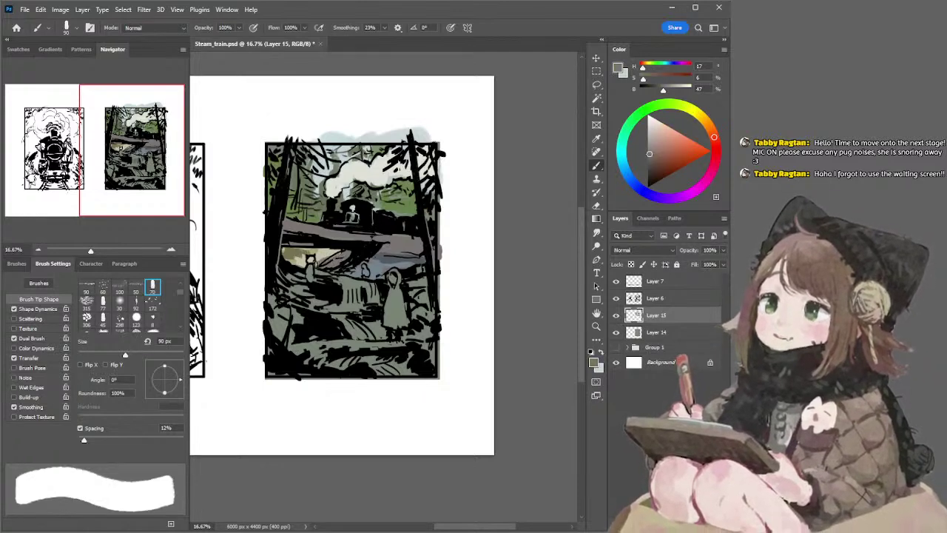
{"action": "key", "text": "bracketleft"}
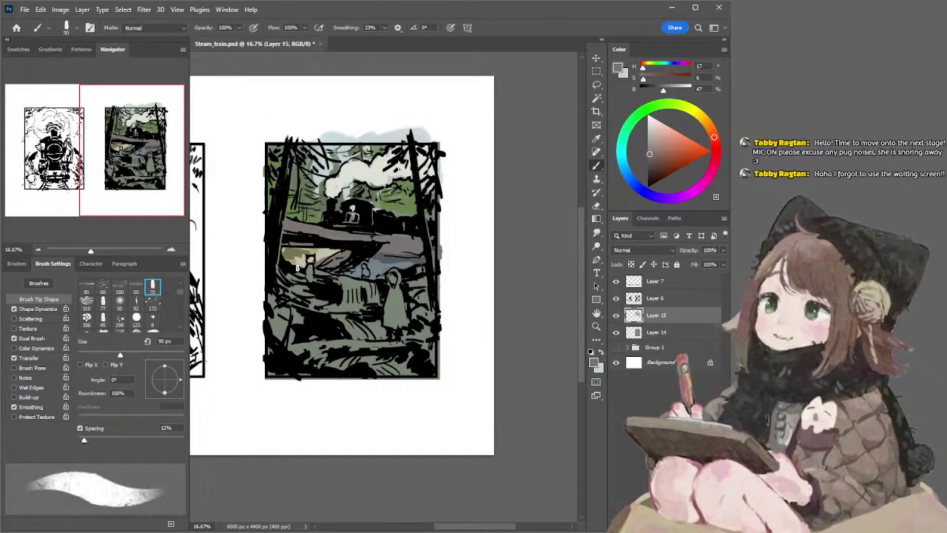
{"action": "left_click", "coordinate": [375, 169], "text": "alt"}
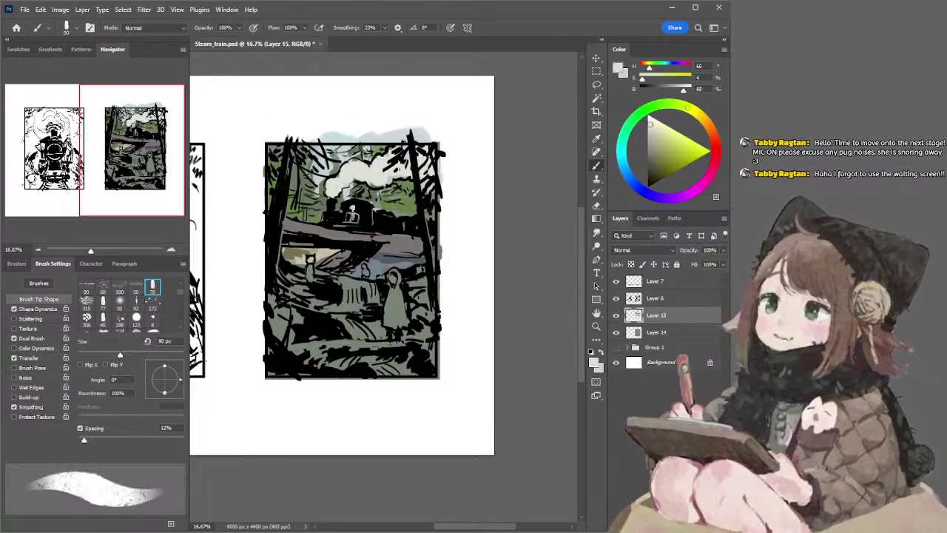
{"action": "key", "text": "bracketleft"}
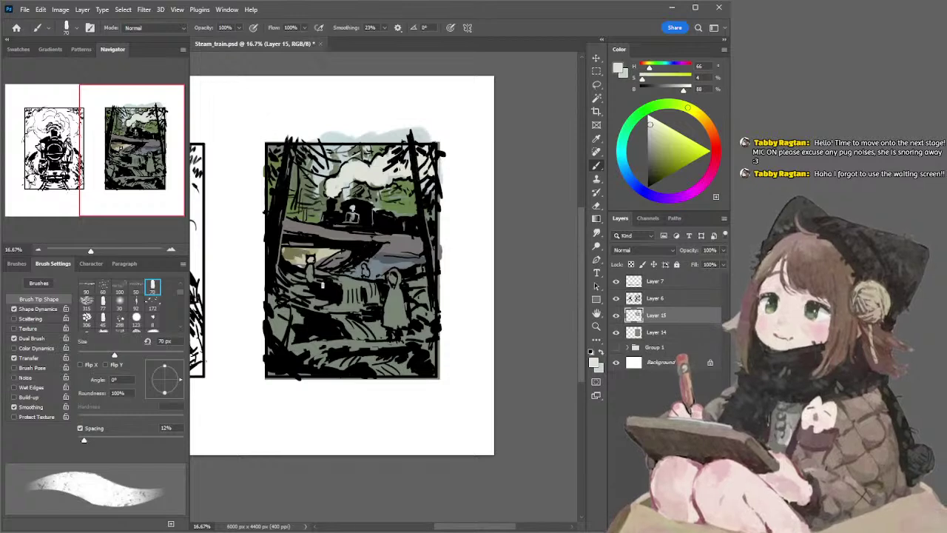
Cover the rocks and ground across the lower scene with warm grey, hue 17, brightness 47%, enlarging the brush to 500 px
{"action": "left_click", "coordinate": [381, 253], "text": "alt"}
{"action": "key", "text": "bracketright"}
{"action": "key", "text": "bracketright"}
{"action": "key", "text": "bracketright"}
{"action": "key", "text": "bracketright"}
{"action": "key", "text": "bracketright"}
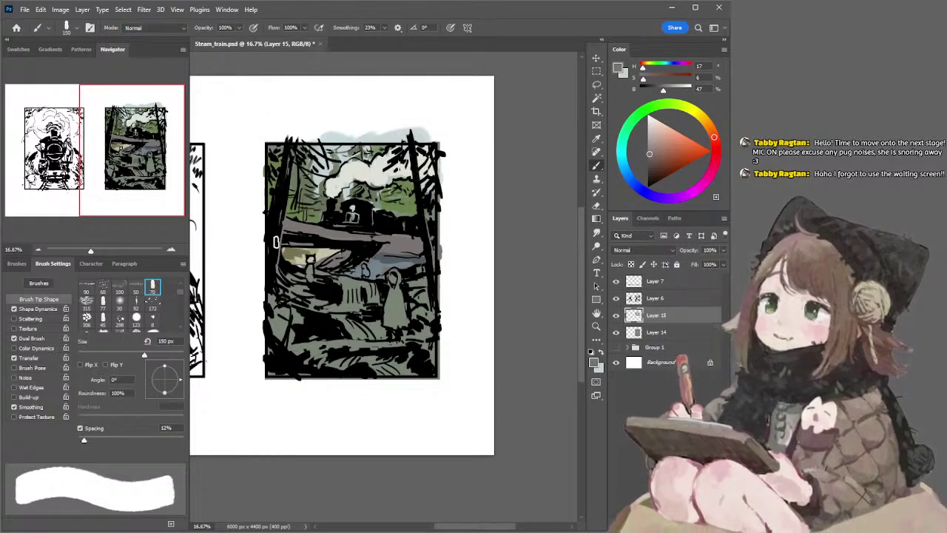
{"action": "key", "text": "bracketright"}
{"action": "key", "text": "bracketright"}
{"action": "key", "text": "bracketright"}
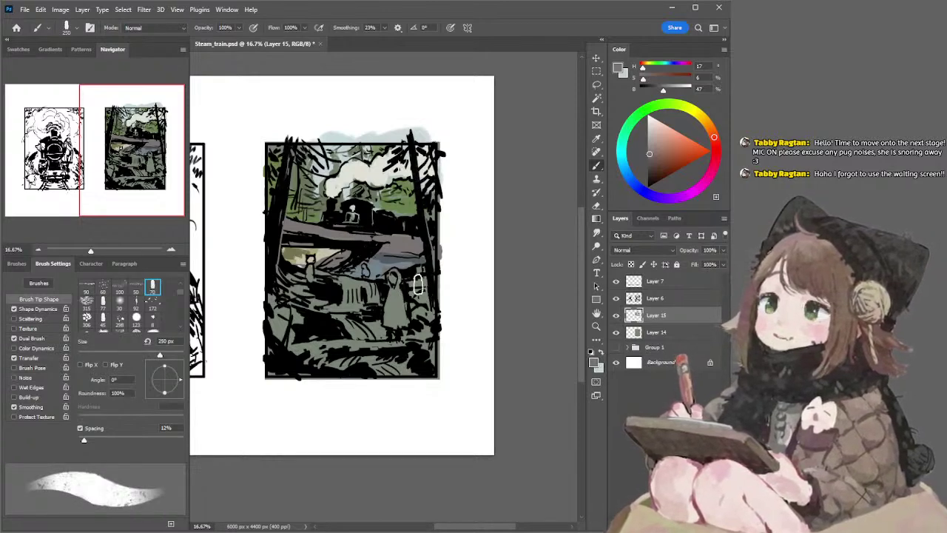
{"action": "key", "text": "bracketright"}
{"action": "key", "text": "bracketright"}
{"action": "key", "text": "bracketright"}
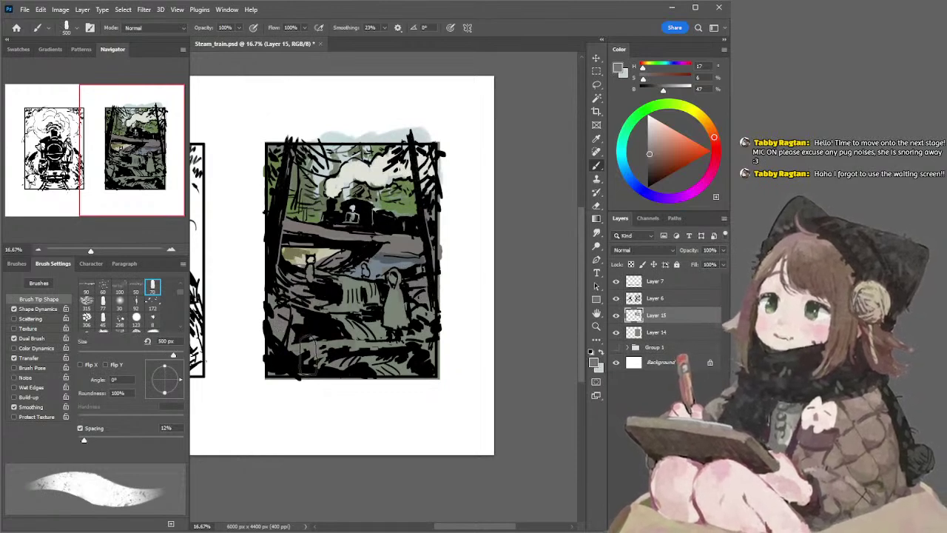
{"action": "mouse_move", "coordinate": [373, 354]}
{"action": "left_mouse_down"}
{"action": "mouse_move", "coordinate": [333, 359]}
{"action": "mouse_move", "coordinate": [419, 354]}
{"action": "mouse_move", "coordinate": [420, 319]}
{"action": "mouse_move", "coordinate": [392, 329]}
{"action": "mouse_move", "coordinate": [342, 314]}
{"action": "mouse_move", "coordinate": [386, 304]}
{"action": "mouse_move", "coordinate": [347, 296]}
{"action": "mouse_move", "coordinate": [396, 285]}
{"action": "mouse_move", "coordinate": [403, 244]}
{"action": "mouse_move", "coordinate": [369, 270]}
{"action": "mouse_move", "coordinate": [419, 257]}
{"action": "left_mouse_up"}
Undo the last stroke and paint the rocks beside the large figure near-neutral grey, saturation 1%, brightness 45%
{"action": "left_click", "coordinate": [378, 266], "text": "alt"}
{"action": "left_click", "coordinate": [399, 246], "text": "alt"}
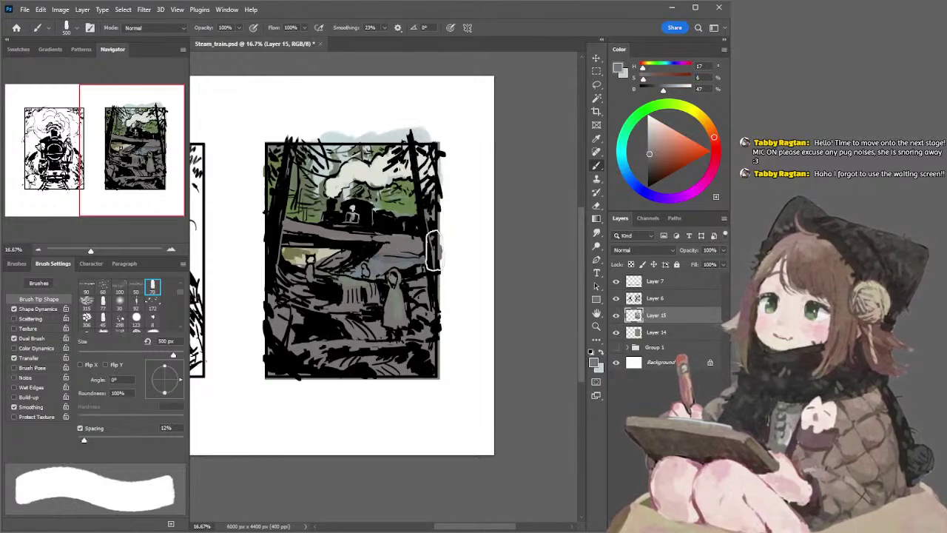
{"action": "key", "text": "ctrl+z"}
{"action": "left_click", "coordinate": [647, 154]}
{"action": "mouse_move", "coordinate": [376, 278]}
{"action": "left_mouse_down"}
{"action": "mouse_move", "coordinate": [404, 258]}
{"action": "mouse_move", "coordinate": [438, 257]}
{"action": "mouse_move", "coordinate": [393, 263]}
{"action": "mouse_move", "coordinate": [406, 258]}
{"action": "left_mouse_up"}
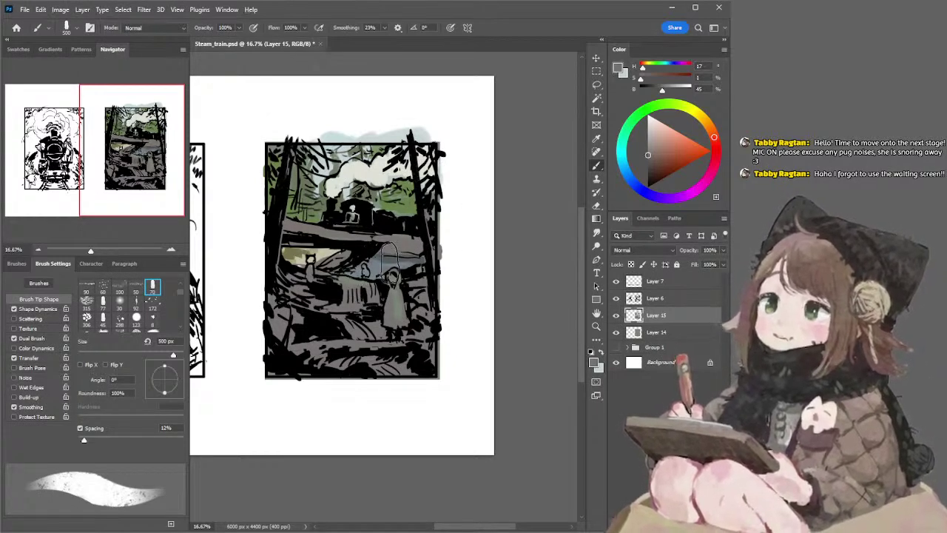
Shade the rocks behind the large figure blue-grey, hue 208, then darker neutral grey, reducing the brush to 250 px and 175 px
{"action": "left_click", "coordinate": [388, 254], "text": "alt"}
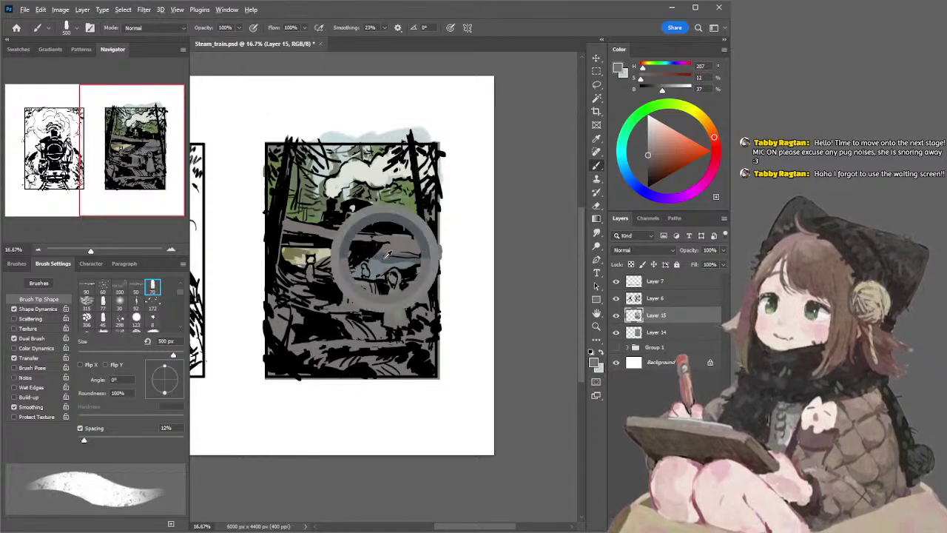
{"action": "key", "text": "["}
{"action": "key", "text": "["}
{"action": "key", "text": "["}
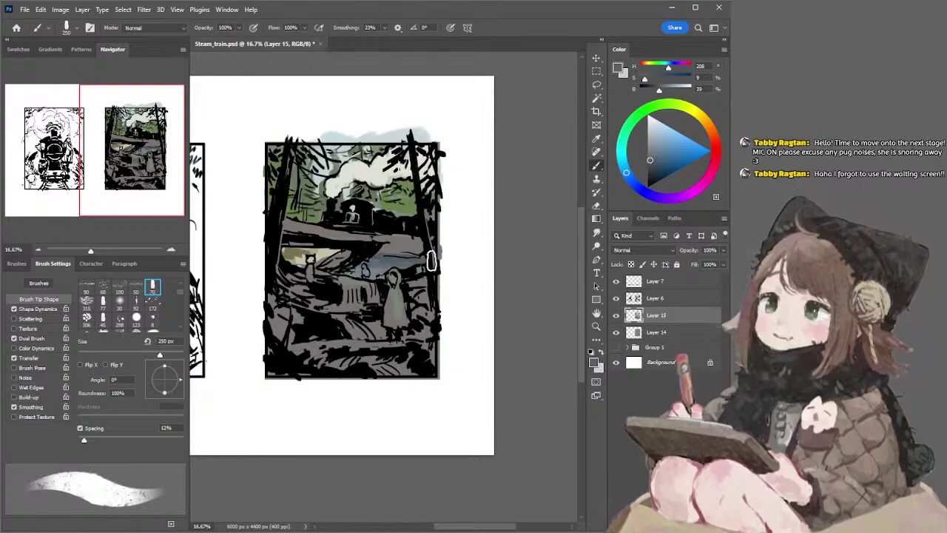
{"action": "key", "text": "["}
{"action": "left_click", "coordinate": [648, 166]}
{"action": "key", "text": "["}
{"action": "key", "text": "["}
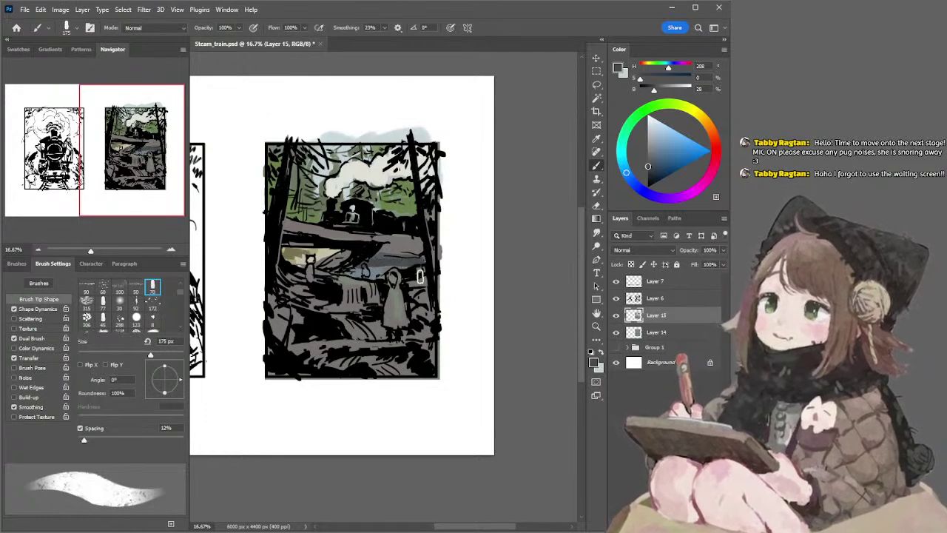
Paint dark green grass across the foreground bank, hue 86, saturation 34%, brightness 33%, with the brush enlarged to 250 px
{"action": "left_click", "coordinate": [409, 201], "text": "alt"}
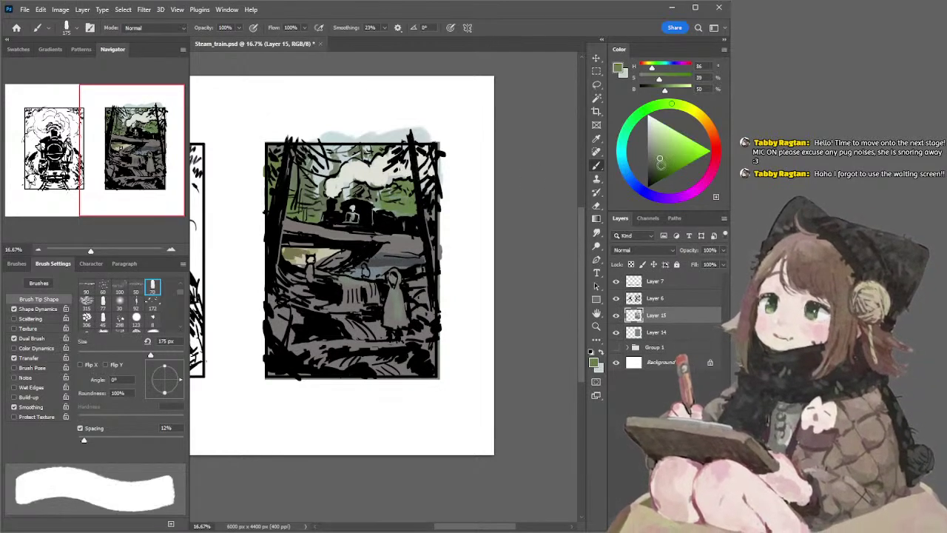
{"action": "left_click", "coordinate": [654, 167]}
{"action": "key", "text": "]"}
{"action": "key", "text": "]"}
{"action": "key", "text": "]"}
{"action": "mouse_move", "coordinate": [320, 345]}
{"action": "left_mouse_down"}
{"action": "mouse_move", "coordinate": [293, 355]}
{"action": "mouse_move", "coordinate": [304, 355]}
{"action": "mouse_move", "coordinate": [306, 347]}
{"action": "mouse_move", "coordinate": [288, 351]}
{"action": "mouse_move", "coordinate": [420, 344]}
{"action": "left_mouse_up"}
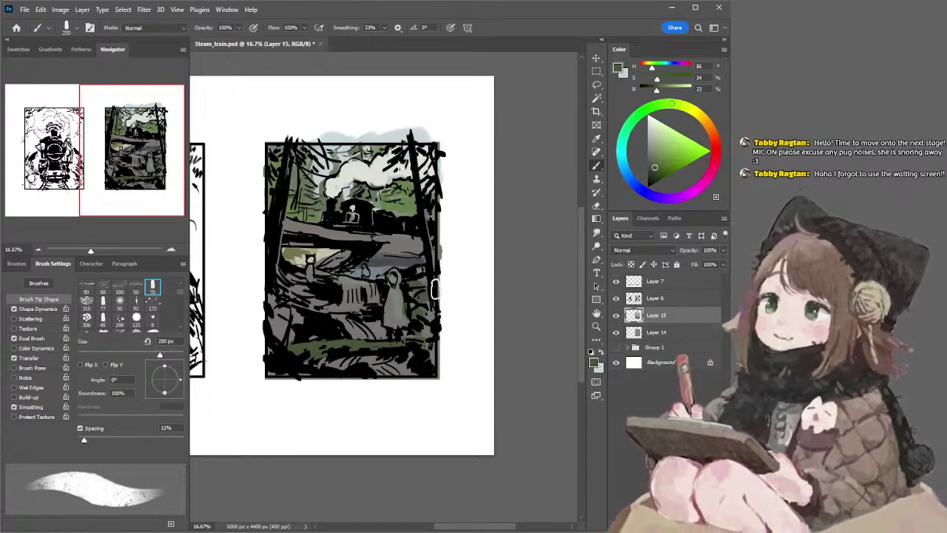
Deepen the rock shadows beside the left tree trunk with neutral dark grey at 22% brightness
{"action": "left_click", "coordinate": [299, 288], "text": "alt"}
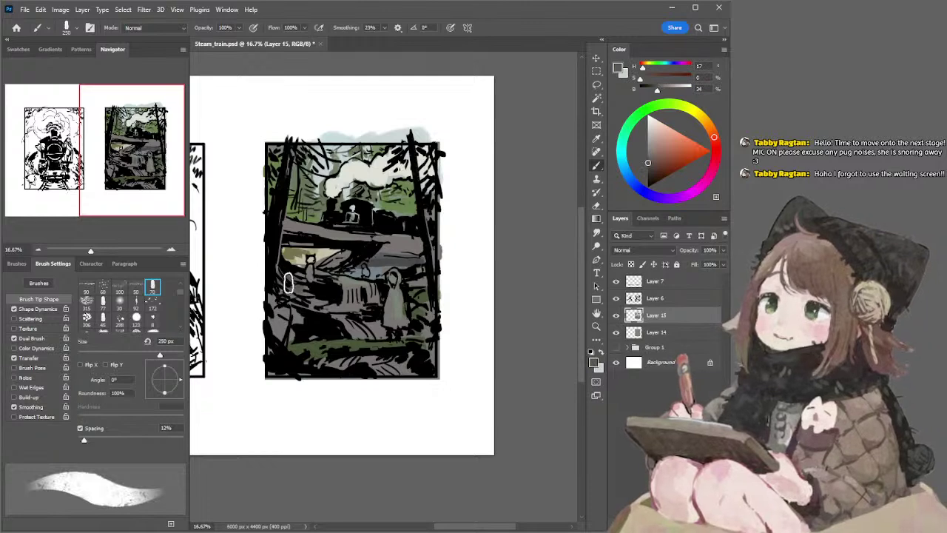
{"action": "left_click", "coordinate": [645, 172]}
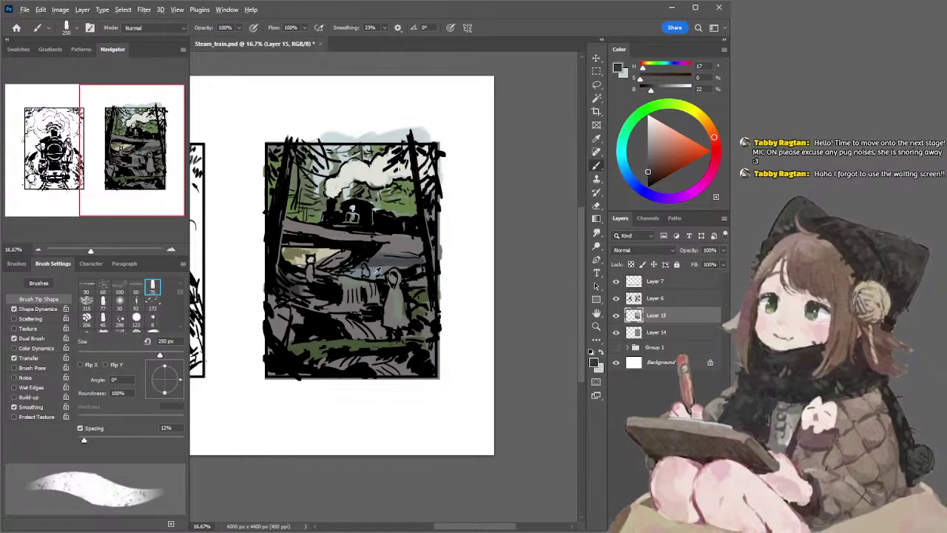
Paint the pool above the waterfall pale blue-grey, hue 205, saturation 10%, brightness 80%, with the brush reduced to 90 px
{"action": "left_click", "coordinate": [376, 272], "text": "alt"}
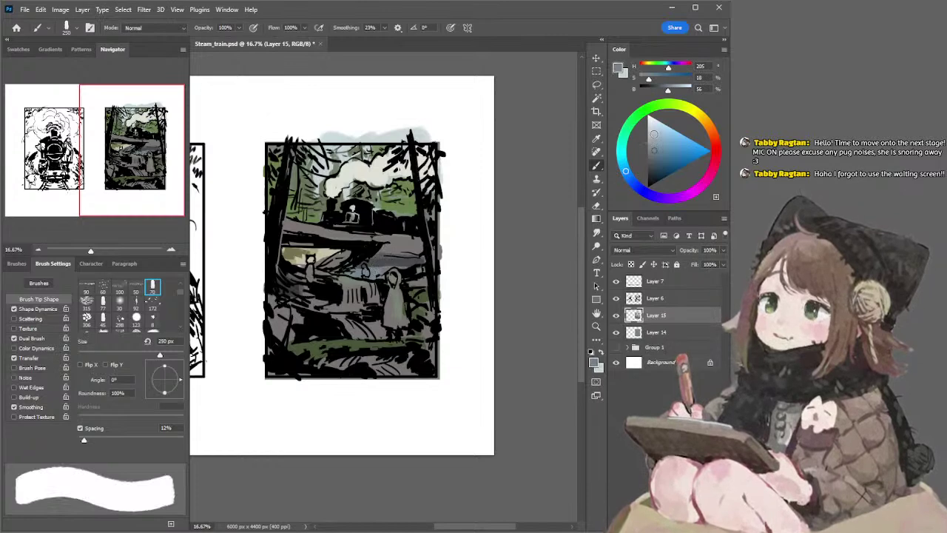
{"action": "left_click", "coordinate": [652, 133]}
{"action": "key", "text": "bracketleft"}
{"action": "key", "text": "bracketleft"}
{"action": "key", "text": "bracketleft"}
{"action": "key", "text": "bracketleft"}
{"action": "key", "text": "bracketleft"}
{"action": "key", "text": "bracketleft"}
{"action": "left_click_drag", "start_coordinate": [340, 281], "coordinate": [371, 286]}
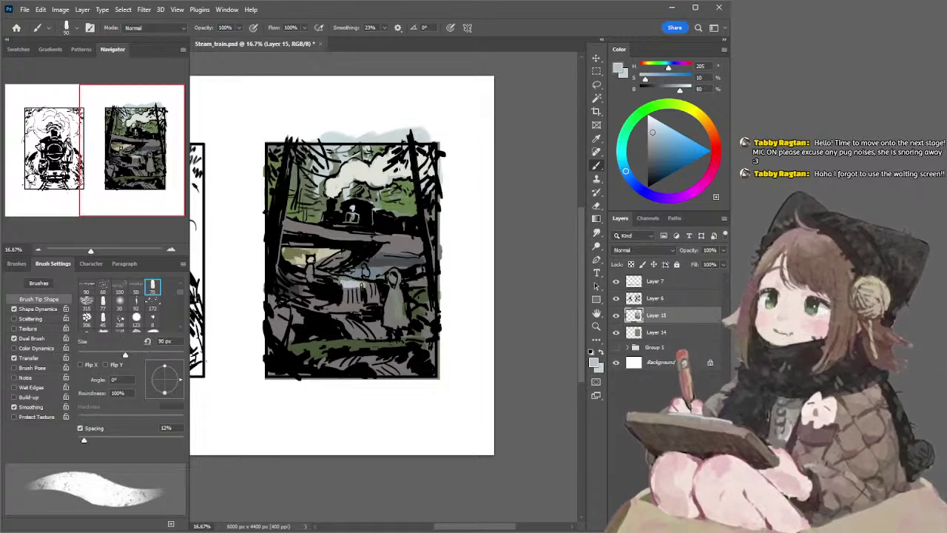
{"action": "key", "text": "bracketleft"}
{"action": "key", "text": "bracketleft"}
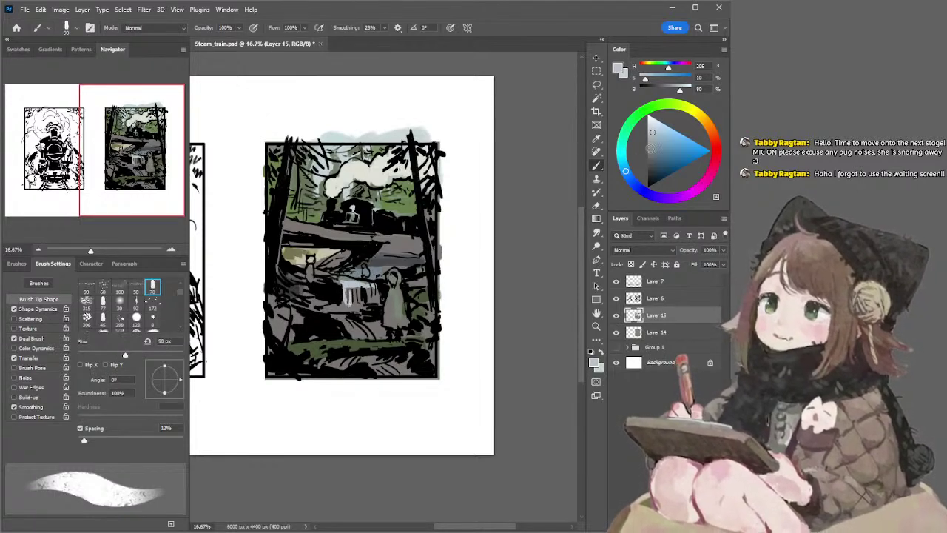
Paint the waterfall and the water at its foot lavender blue, hue 221, saturation 18%, brightness 85%
{"action": "left_click", "coordinate": [658, 131]}
{"action": "left_click", "coordinate": [633, 182]}
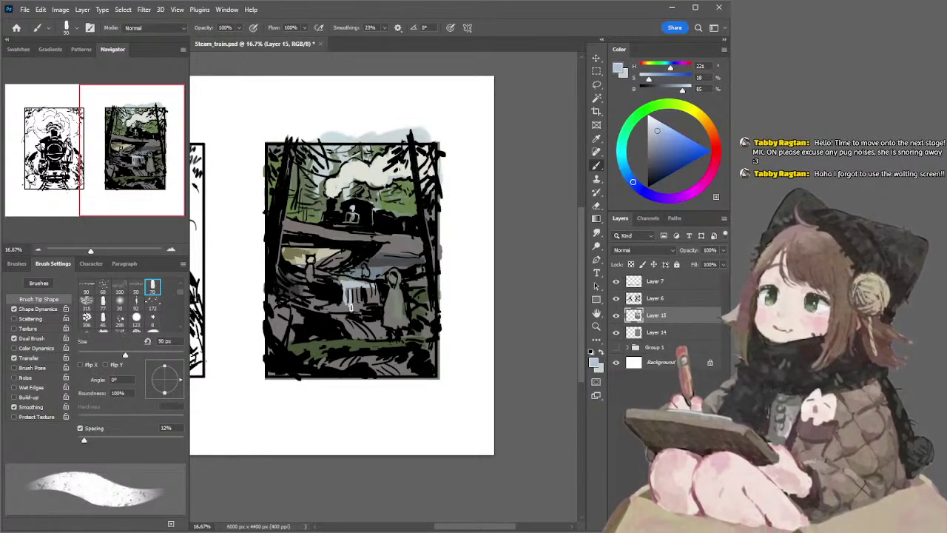
{"action": "key", "text": "]"}
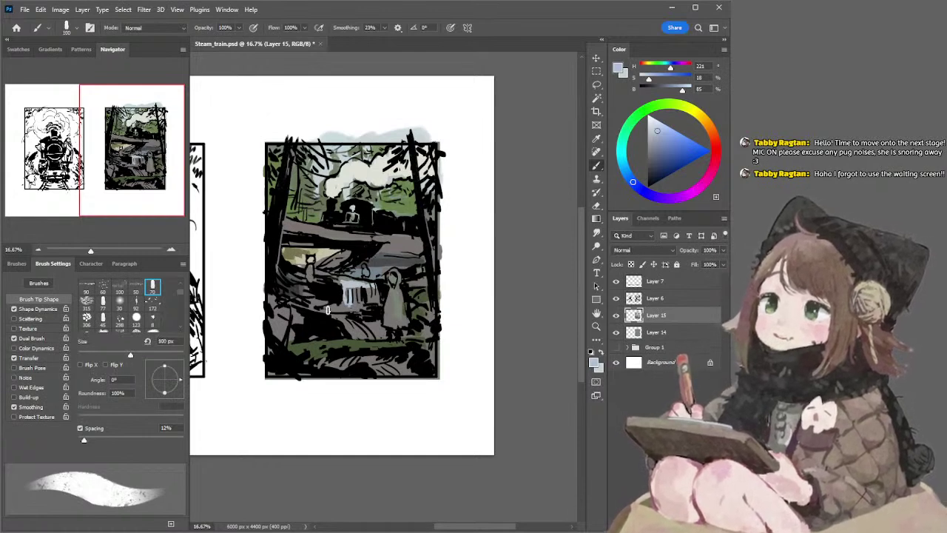
{"action": "key", "text": "bracketleft"}
{"action": "key", "text": "bracketleft"}
{"action": "key", "text": "bracketleft"}
{"action": "key", "text": "bracketleft"}
{"action": "key", "text": "bracketleft"}
{"action": "key", "text": "bracketleft"}
{"action": "key", "text": "bracketleft"}
{"action": "left_click_drag", "start_coordinate": [328, 306], "coordinate": [365, 308]}
Add fine lavender-blue touches to the stream between the small figure and the waterfall, reducing the brush from 100 px to 35 px
{"action": "key", "text": "bracketright"}
{"action": "key", "text": "bracketright"}
{"action": "key", "text": "bracketright"}
{"action": "key", "text": "bracketright"}
{"action": "key", "text": "bracketright"}
{"action": "key", "text": "bracketright"}
{"action": "key", "text": "bracketright"}
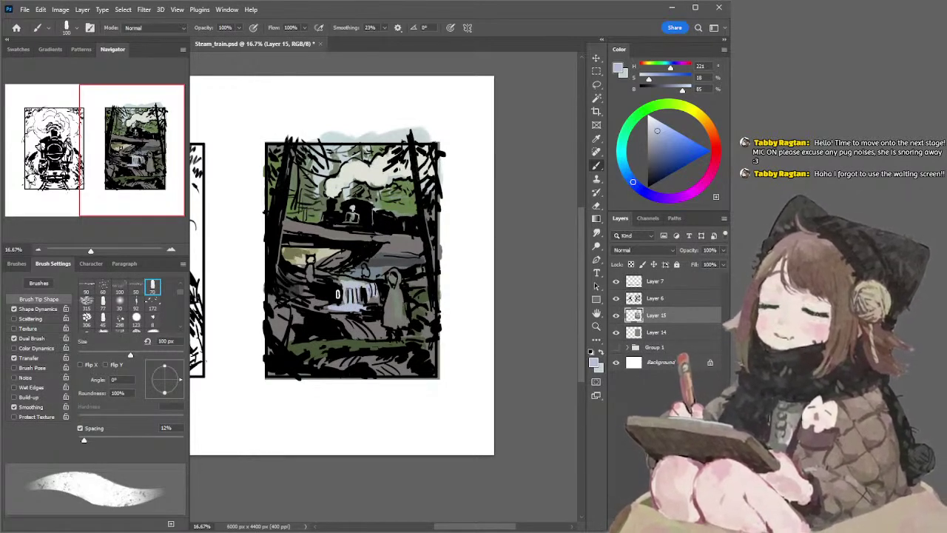
{"action": "key", "text": "bracketleft"}
{"action": "key", "text": "bracketleft"}
{"action": "key", "text": "bracketleft"}
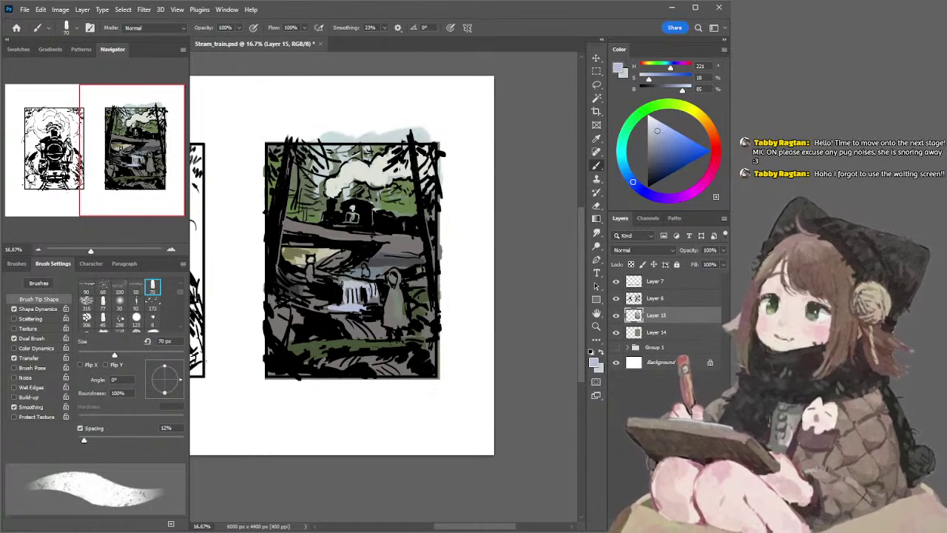
{"action": "key", "text": "bracketleft"}
{"action": "key", "text": "bracketleft"}
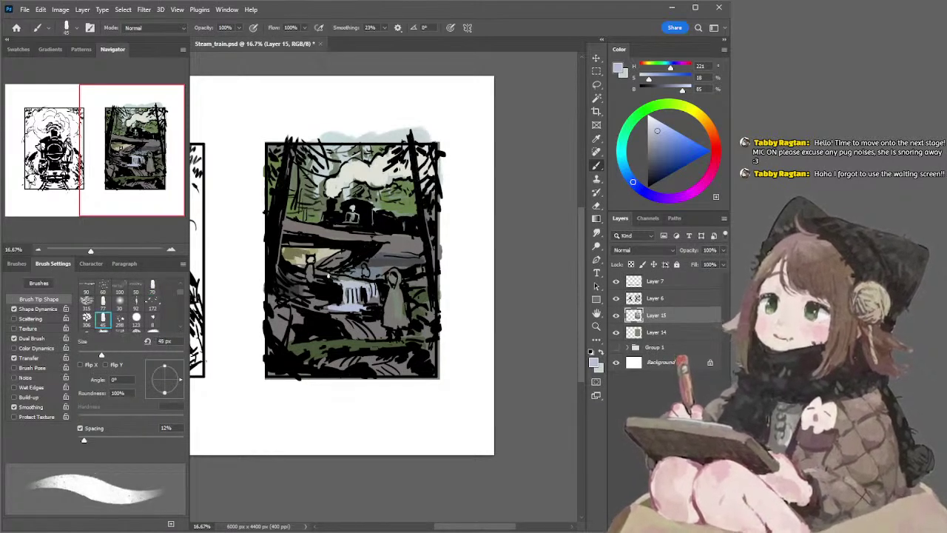
{"action": "left_click", "coordinate": [153, 287]}
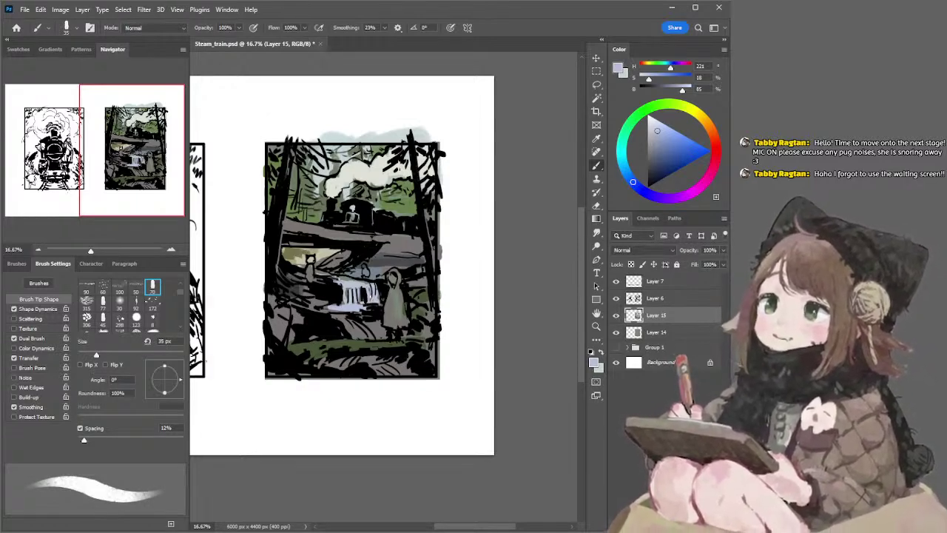
Paint the lower cascade beside the large figure lavender blue with a 50 px brush
{"action": "key", "text": "bracketright"}
{"action": "key", "text": "bracketright"}
{"action": "key", "text": "bracketright"}
{"action": "left_click_drag", "start_coordinate": [344, 326], "coordinate": [380, 342]}
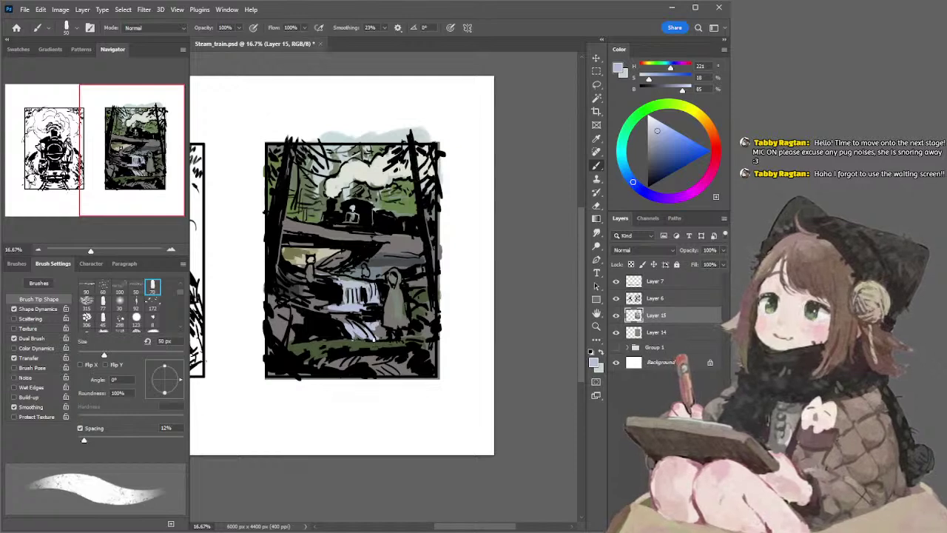
Paint the foreground stream below the grassy bank lavender blue with an 80 px brush
{"action": "key", "text": "bracketright"}
{"action": "key", "text": "bracketright"}
{"action": "left_click_drag", "start_coordinate": [342, 362], "coordinate": [354, 363]}
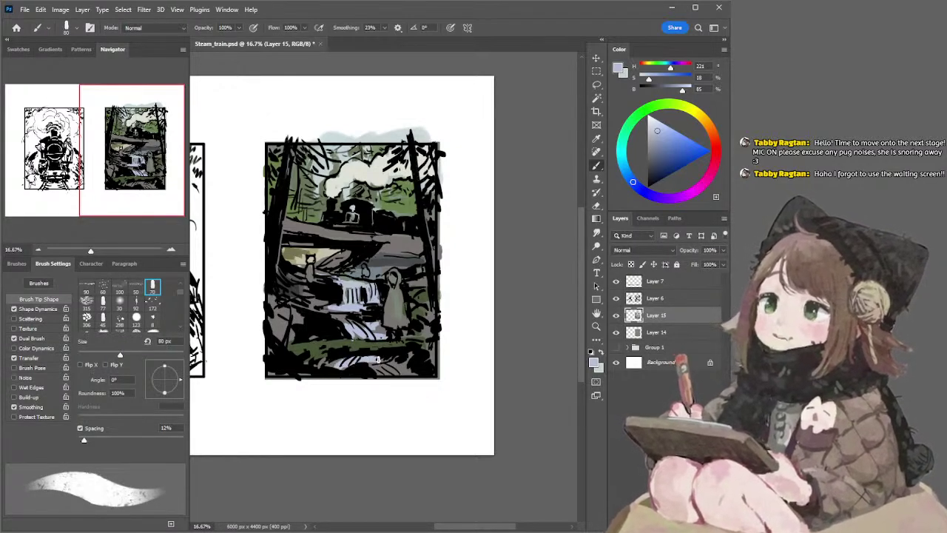
{"action": "key", "text": "bracketright"}
{"action": "key", "text": "bracketright"}
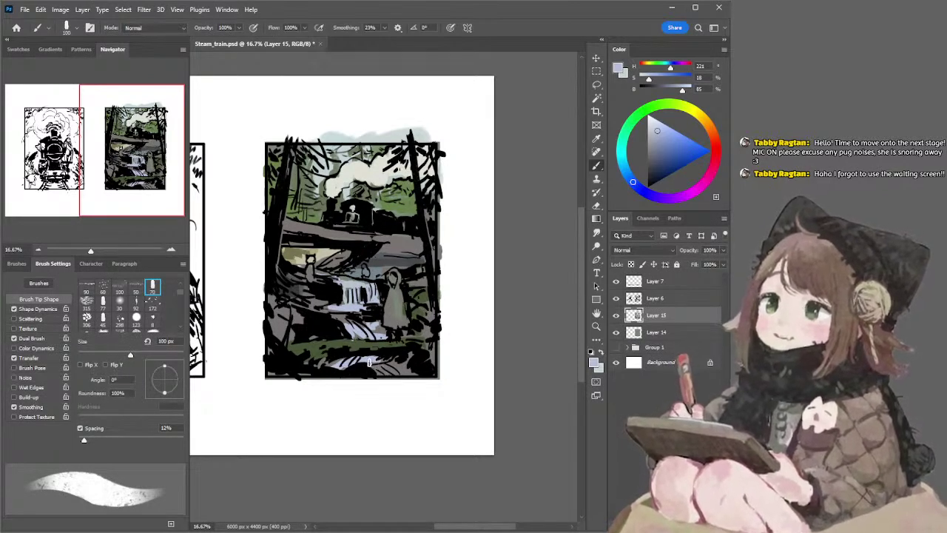
{"action": "key", "text": "bracketleft"}
{"action": "mouse_move", "coordinate": [385, 365]}
{"action": "left_mouse_down"}
{"action": "mouse_move", "coordinate": [380, 375]}
{"action": "mouse_move", "coordinate": [405, 373]}
{"action": "left_mouse_up"}
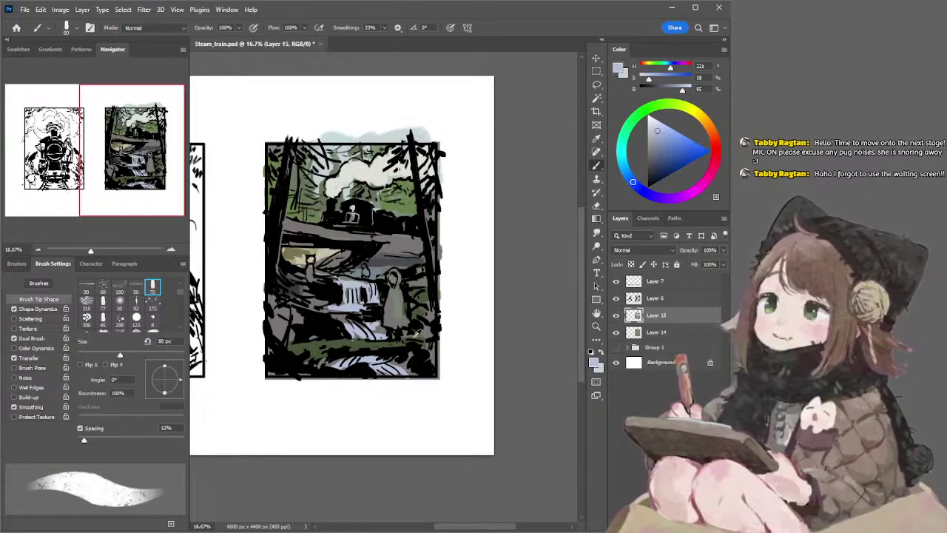
Darken the lower right bank and the left rocks with neutral grey at 22% brightness, using brushes from 100 to 200 px
{"action": "left_click", "coordinate": [302, 285], "text": "alt"}
{"action": "key", "text": "bracketright"}
{"action": "key", "text": "bracketright"}
{"action": "key", "text": "bracketright"}
{"action": "key", "text": "bracketright"}
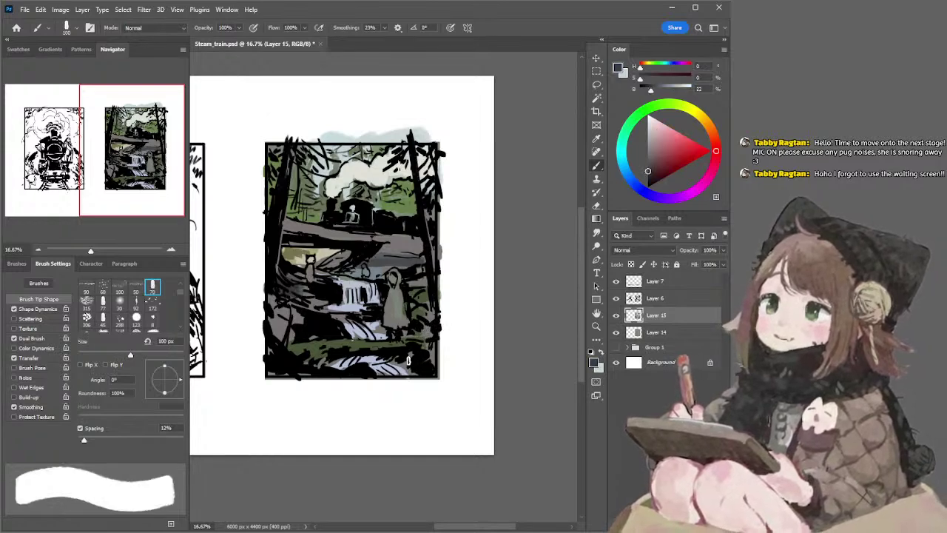
{"action": "mouse_move", "coordinate": [430, 366]}
{"action": "left_mouse_down"}
{"action": "mouse_move", "coordinate": [431, 321]}
{"action": "mouse_move", "coordinate": [423, 318]}
{"action": "left_mouse_up"}
{"action": "key", "text": "bracketright"}
{"action": "key", "text": "bracketright"}
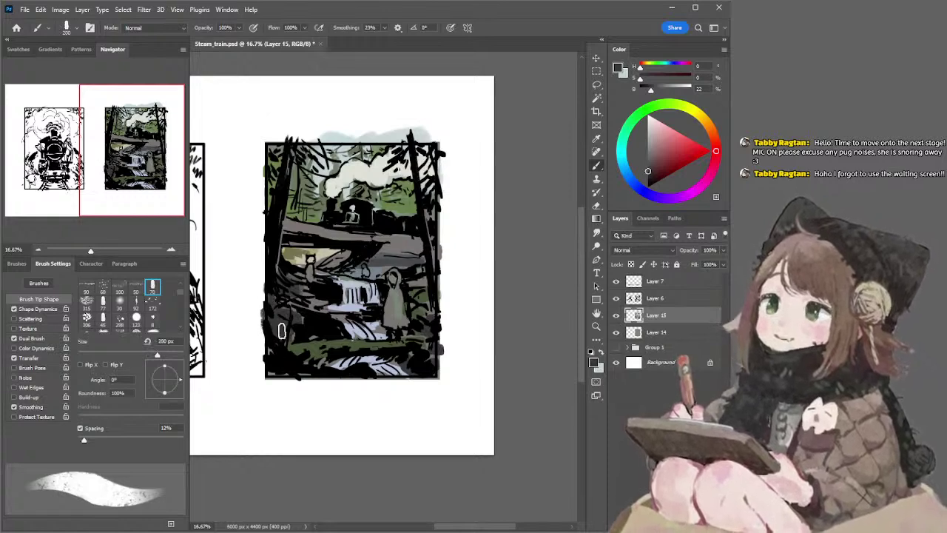
{"action": "key", "text": "bracketleft"}
{"action": "key", "text": "bracketleft"}
{"action": "key", "text": "bracketleft"}
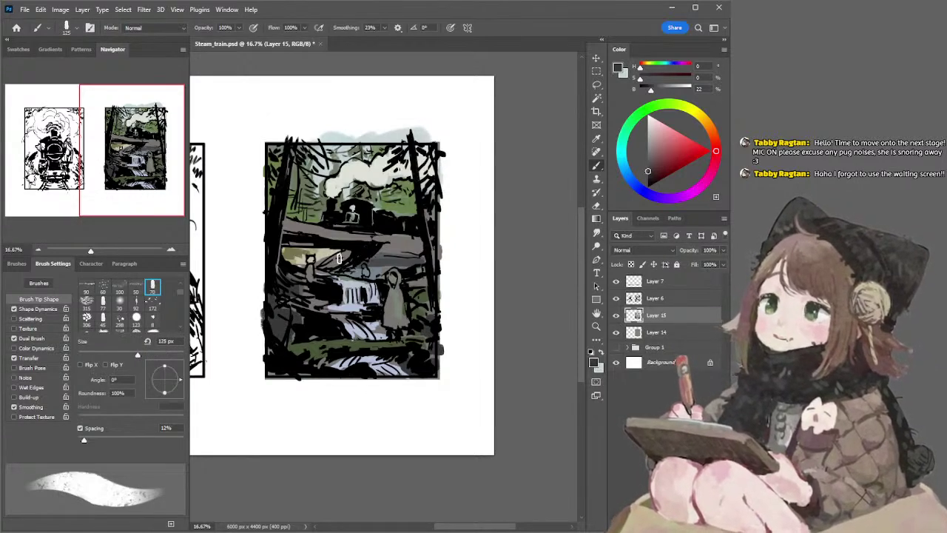
Highlight the rocks beneath the train's bank with light neutral grey, hue 17, saturation 0%, brightness 59%, using a 90 px brush
{"action": "left_click", "coordinate": [349, 252], "text": "alt"}
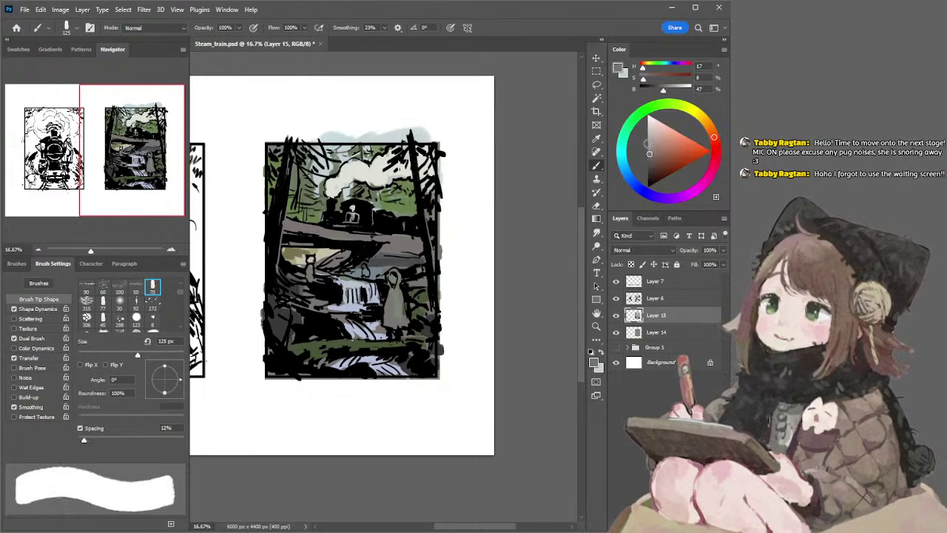
{"action": "left_click_drag", "start_coordinate": [649, 153], "coordinate": [648, 144]}
{"action": "key", "text": "bracketleft"}
{"action": "key", "text": "bracketleft"}
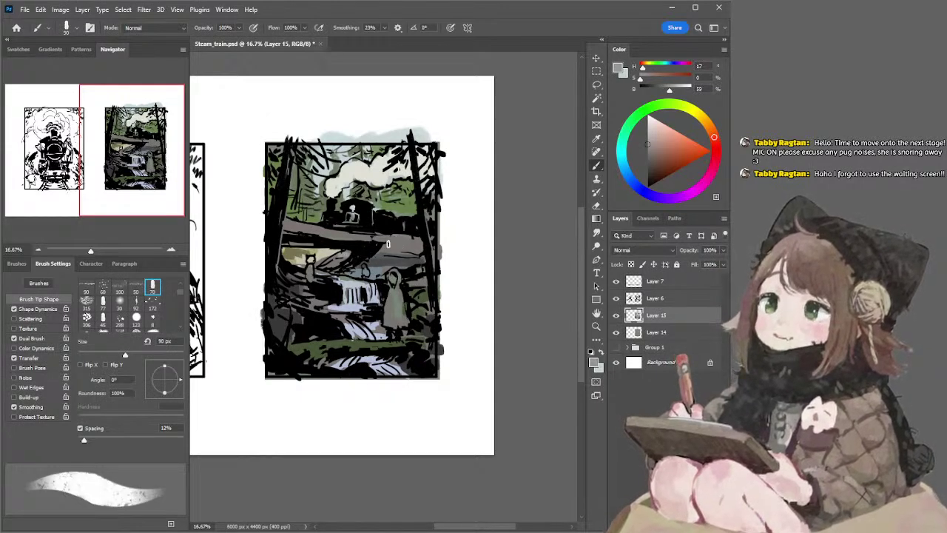
Shade the rocks below the train with sampled neutral grey at 28% brightness, using 150 px and 90 px brushes
{"action": "left_click", "coordinate": [379, 257], "text": "alt"}
{"action": "key", "text": "bracketright"}
{"action": "key", "text": "bracketright"}
{"action": "key", "text": "bracketright"}
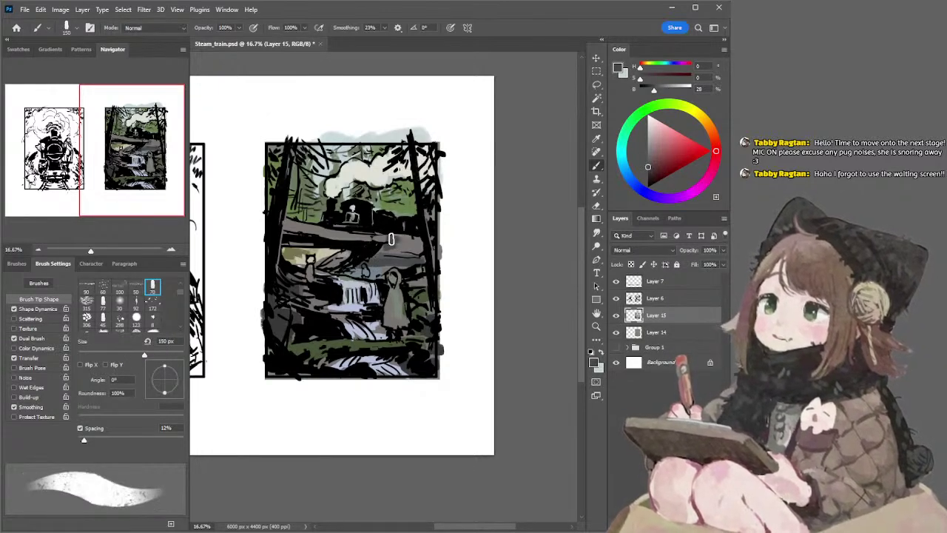
{"action": "key", "text": "bracketleft"}
{"action": "key", "text": "bracketleft"}
{"action": "key", "text": "bracketleft"}
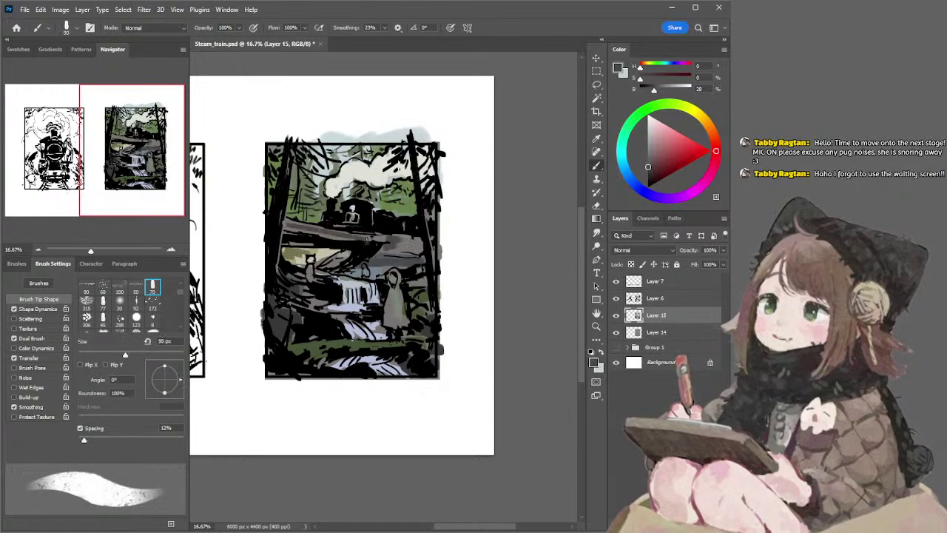
Paint the bank under the train reddish grey, saturation 13%, brightness 49%, and shade it with neutral grey at 28% brightness
{"action": "left_click", "coordinate": [384, 230], "text": "alt"}
{"action": "key", "text": "bracketright"}
{"action": "key", "text": "bracketright"}
{"action": "key", "text": "bracketright"}
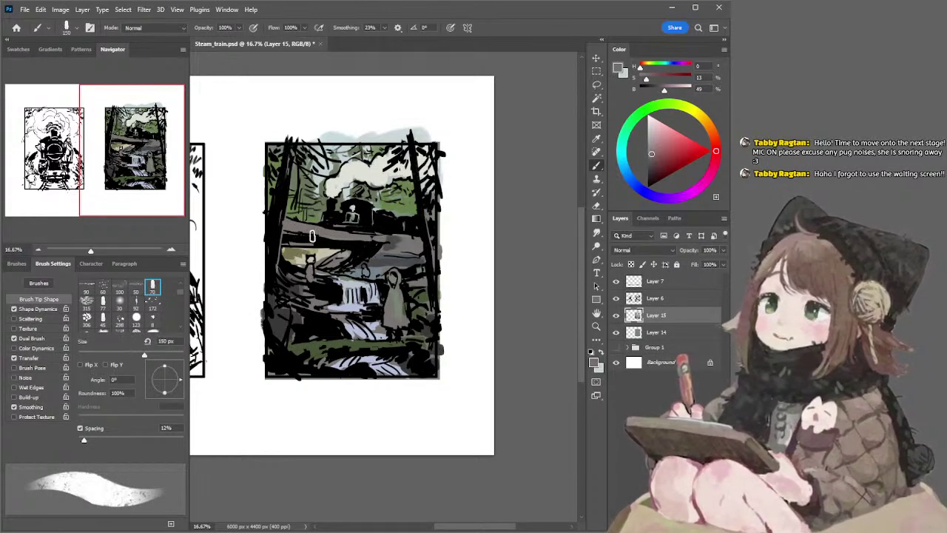
{"action": "left_click", "coordinate": [396, 237], "text": "alt"}
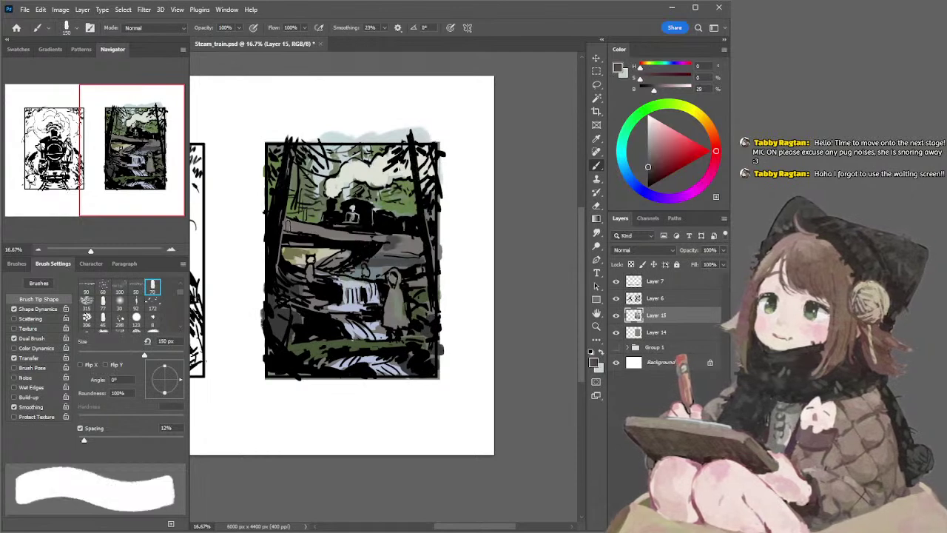
{"action": "mouse_move", "coordinate": [289, 228]}
{"action": "left_mouse_down"}
{"action": "mouse_move", "coordinate": [416, 247]}
{"action": "mouse_move", "coordinate": [406, 245]}
{"action": "left_mouse_up"}
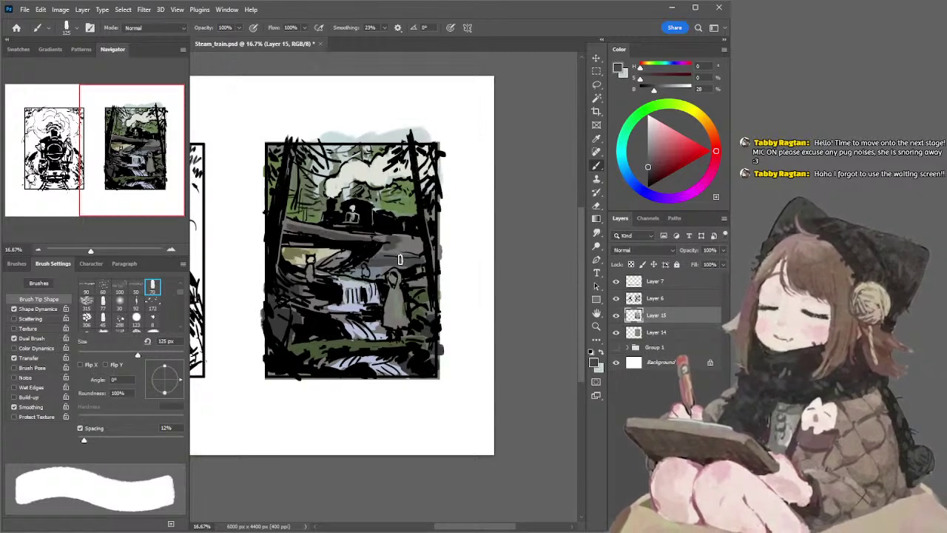
Tint the smoke pale green-grey, shifting the hue to 150 and 128 at saturation 4%, brightness 88%, with a 200 px brush
{"action": "left_click_drag", "start_coordinate": [479, 193], "coordinate": [465, 196]}
{"action": "left_click", "coordinate": [376, 172], "text": "alt"}
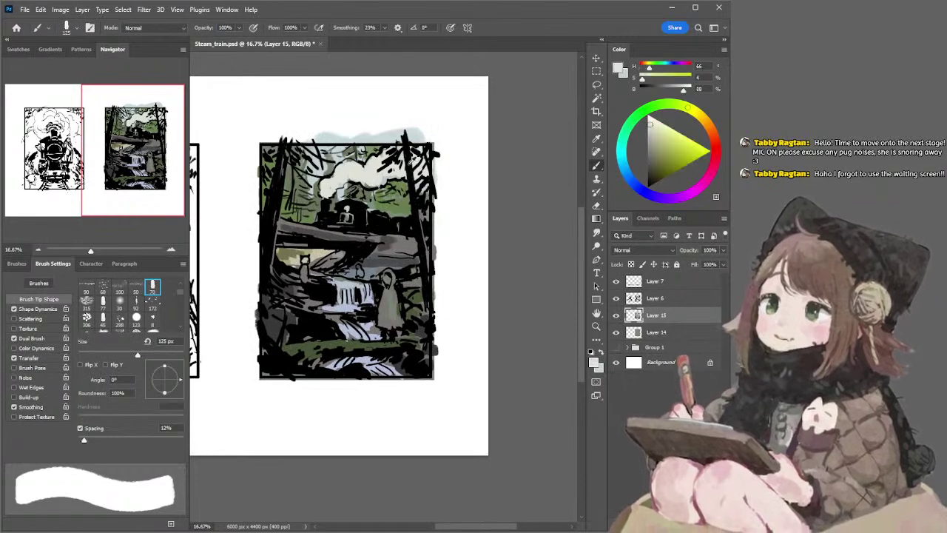
{"action": "left_click", "coordinate": [626, 126]}
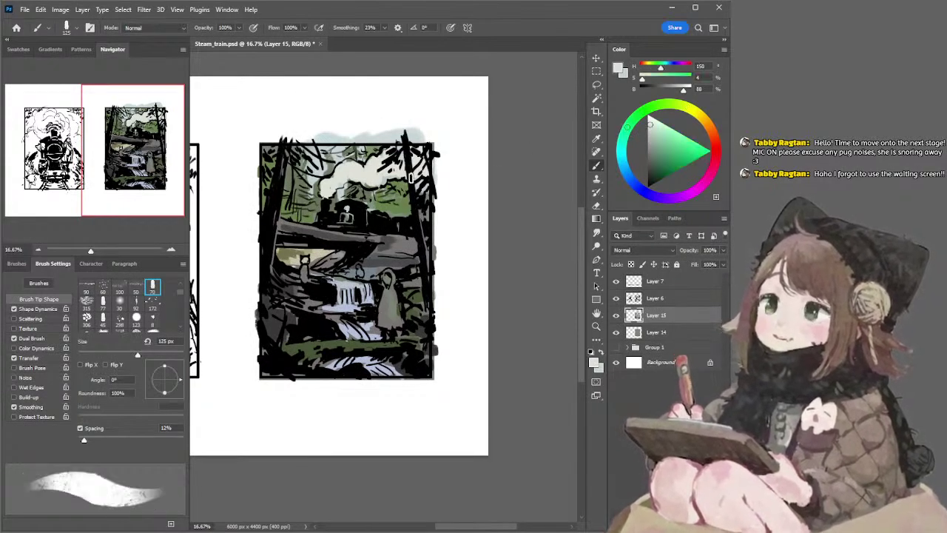
{"action": "left_click", "coordinate": [639, 112]}
{"action": "key", "text": "bracketright"}
{"action": "key", "text": "bracketright"}
{"action": "key", "text": "bracketright"}
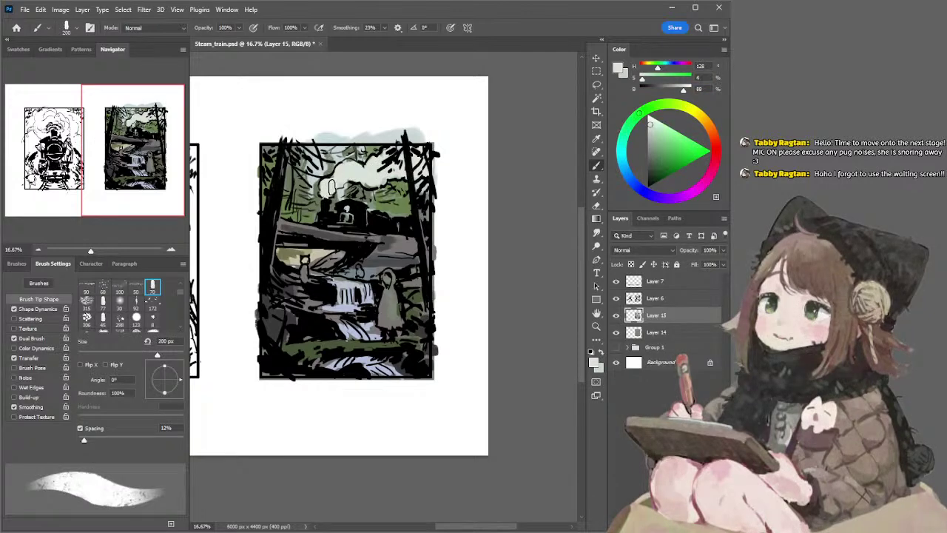
Shade the smoke plume with light neutral grey, saturation 0%, brightness 81%
{"action": "left_click", "coordinate": [353, 170], "text": "alt"}
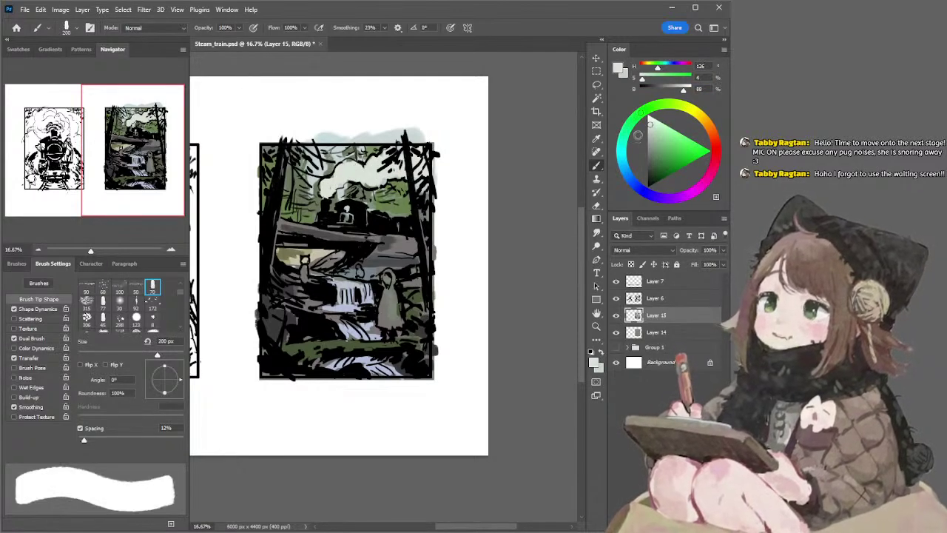
{"action": "left_click", "coordinate": [646, 127]}
{"action": "mouse_move", "coordinate": [325, 187]}
{"action": "left_mouse_down"}
{"action": "mouse_move", "coordinate": [344, 171]}
{"action": "mouse_move", "coordinate": [376, 178]}
{"action": "left_mouse_up"}
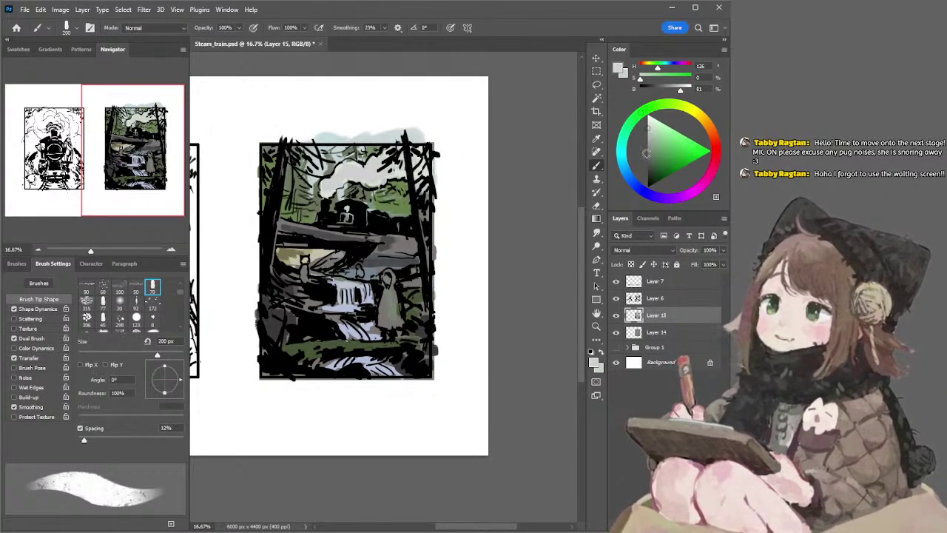
Add darker green-grey shadows to the smoke, hue 126, brightness 61%, with 150 px and 175 px brushes
{"action": "mouse_move", "coordinate": [651, 143]}
{"action": "left_mouse_down"}
{"action": "mouse_move", "coordinate": [654, 151]}
{"action": "mouse_move", "coordinate": [648, 144]}
{"action": "left_mouse_up"}
{"action": "key", "text": "["}
{"action": "left_click_drag", "start_coordinate": [325, 192], "coordinate": [359, 179]}
{"action": "key", "text": "bracketleft"}
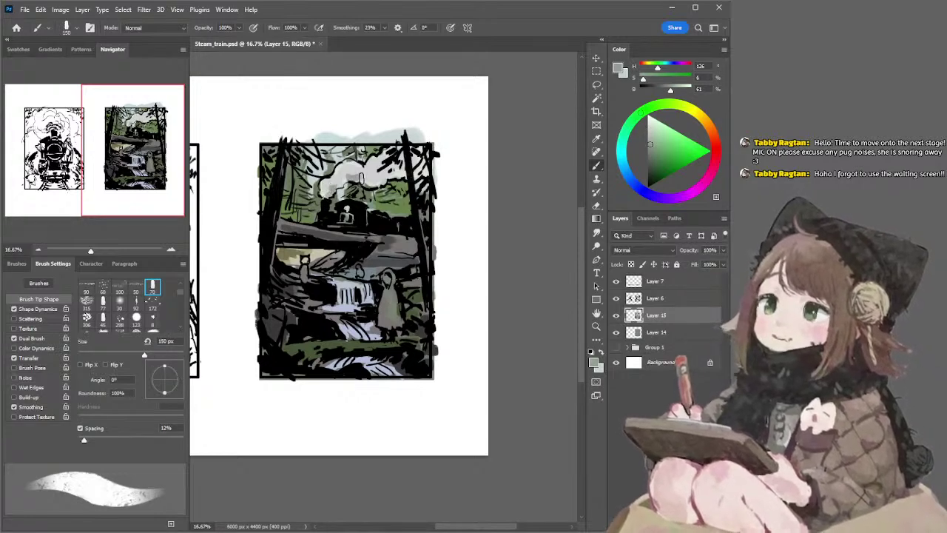
{"action": "key", "text": "bracketright"}
{"action": "mouse_move", "coordinate": [388, 172]}
{"action": "left_mouse_down"}
{"action": "mouse_move", "coordinate": [383, 166]}
{"action": "mouse_move", "coordinate": [432, 168]}
{"action": "mouse_move", "coordinate": [433, 179]}
{"action": "mouse_move", "coordinate": [424, 176]}
{"action": "left_mouse_up"}
Colour the small cat-eared figure by the stream with black, then with neutral dark grey
{"action": "scroll", "coordinate": [497, 165], "scroll_direction": "down", "scroll_amount": 1}
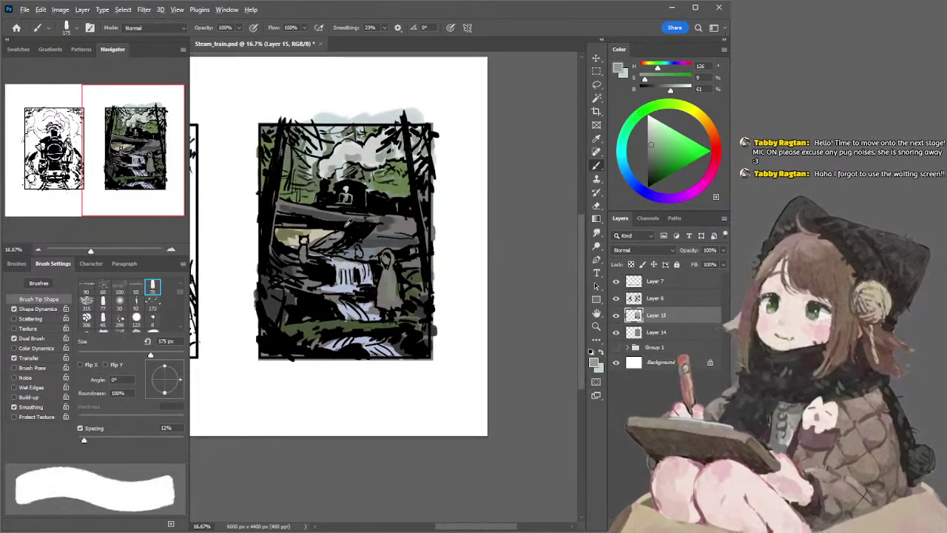
{"action": "left_click", "coordinate": [346, 224], "text": "alt"}
{"action": "left_click_drag", "start_coordinate": [306, 241], "coordinate": [303, 246]}
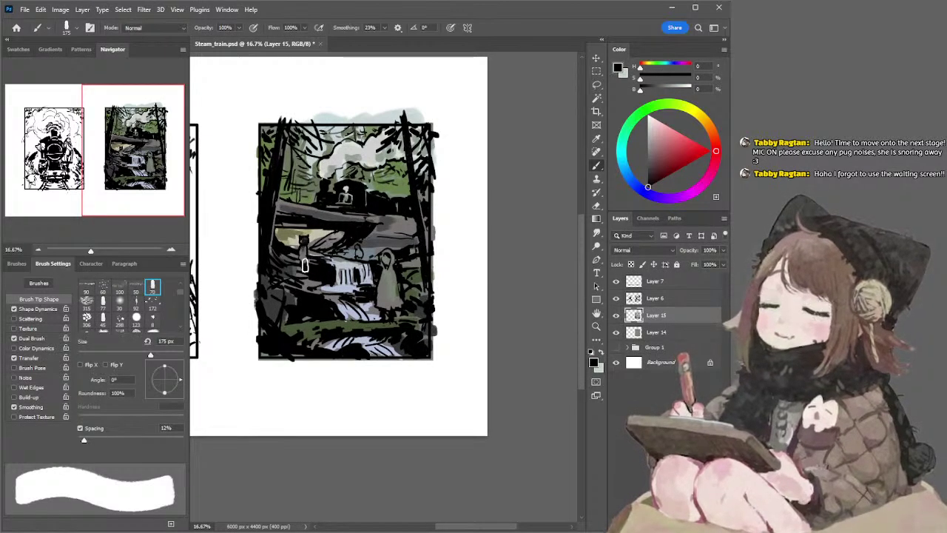
{"action": "left_click", "coordinate": [303, 241], "text": "alt"}
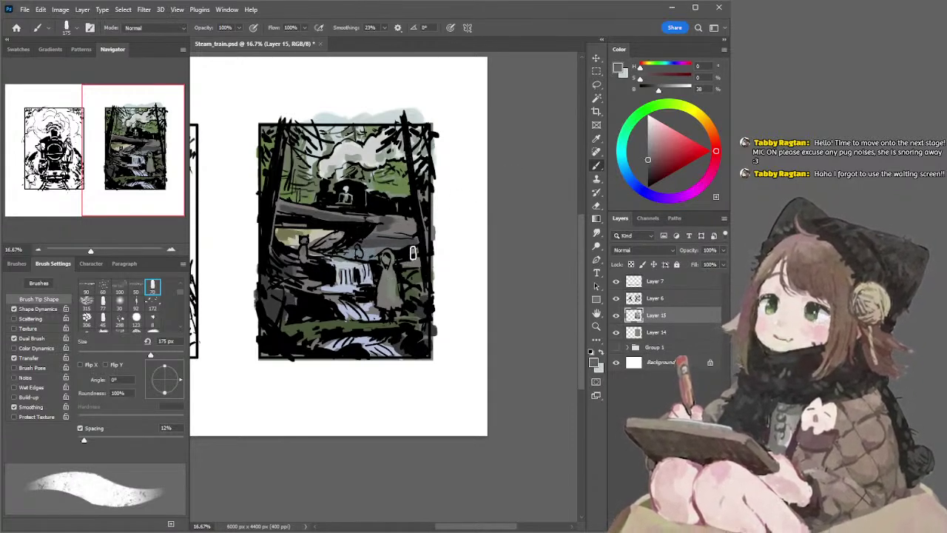
Paint the figure in the train muted pink, hue 0, saturation 21%, brightness 74%
{"action": "left_click_drag", "start_coordinate": [425, 200], "coordinate": [440, 191]}
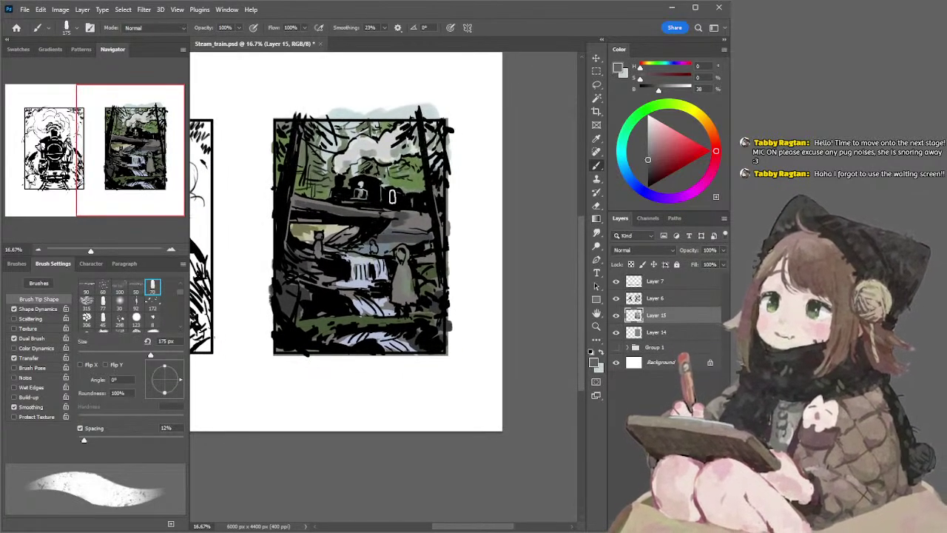
{"action": "left_click", "coordinate": [657, 139]}
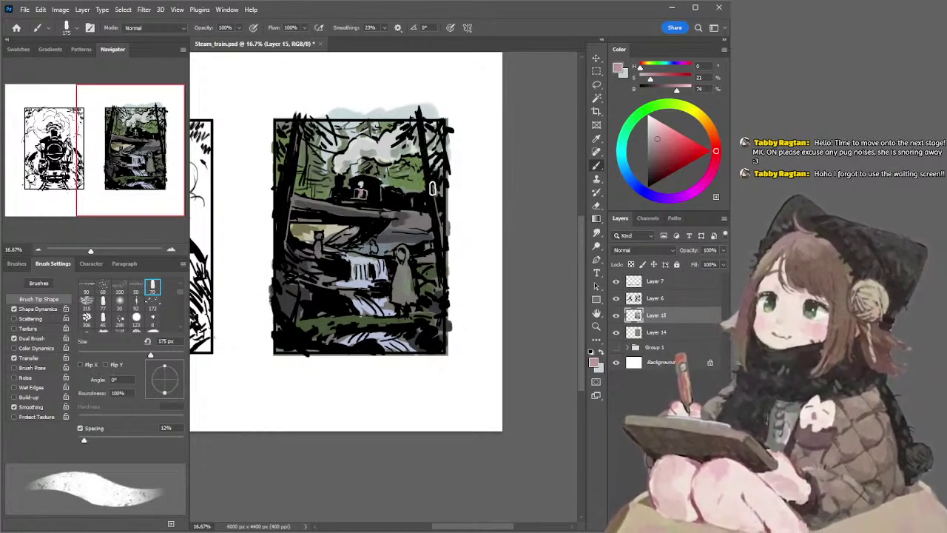
{"action": "left_click_drag", "start_coordinate": [426, 189], "coordinate": [415, 191]}
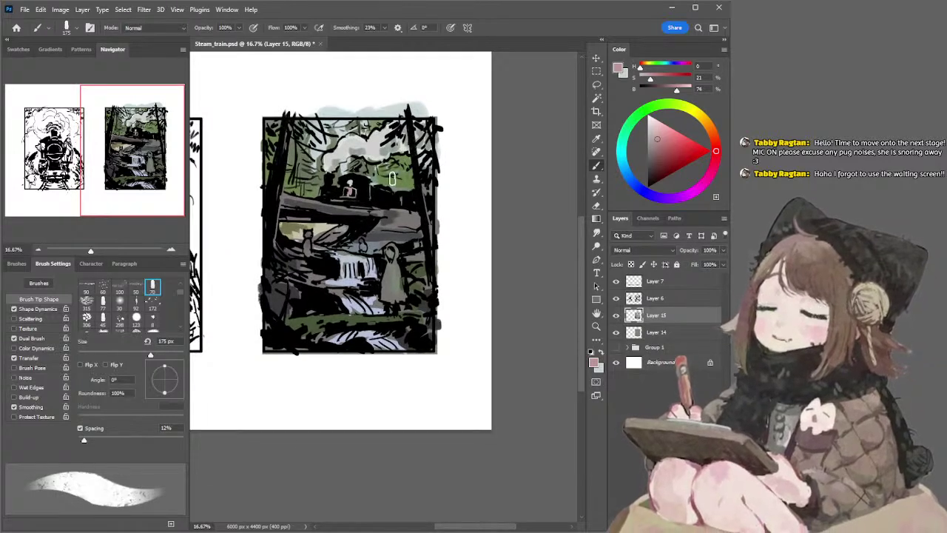
Refine the inked figure in the train on Layer 6 with black and a small eraser
{"action": "key", "text": "alt+]"}
{"action": "left_click", "coordinate": [328, 178], "text": "alt"}
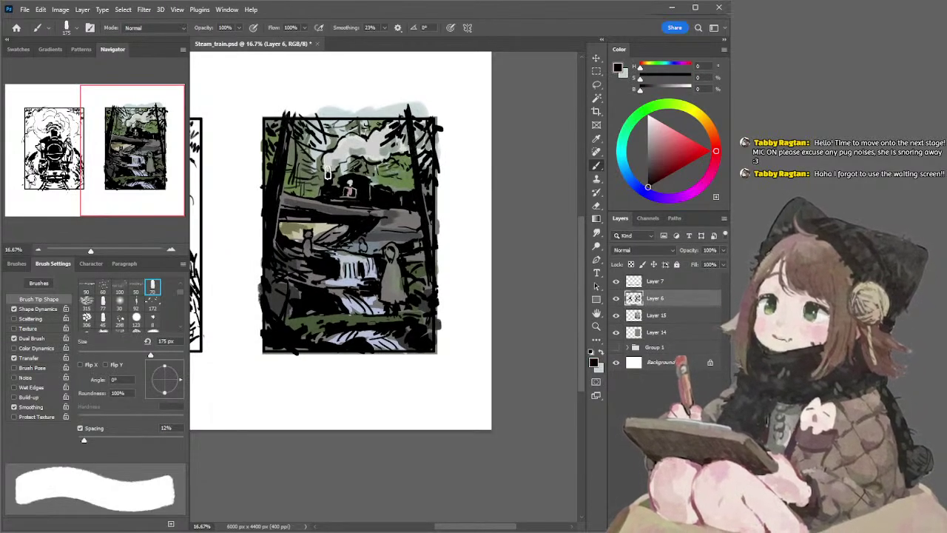
{"action": "key", "text": "bracketleft"}
{"action": "key", "text": "bracketleft"}
{"action": "key", "text": "bracketleft"}
{"action": "key", "text": "bracketleft"}
{"action": "key", "text": "bracketleft"}
{"action": "key", "text": "bracketleft"}
{"action": "key", "text": "e"}
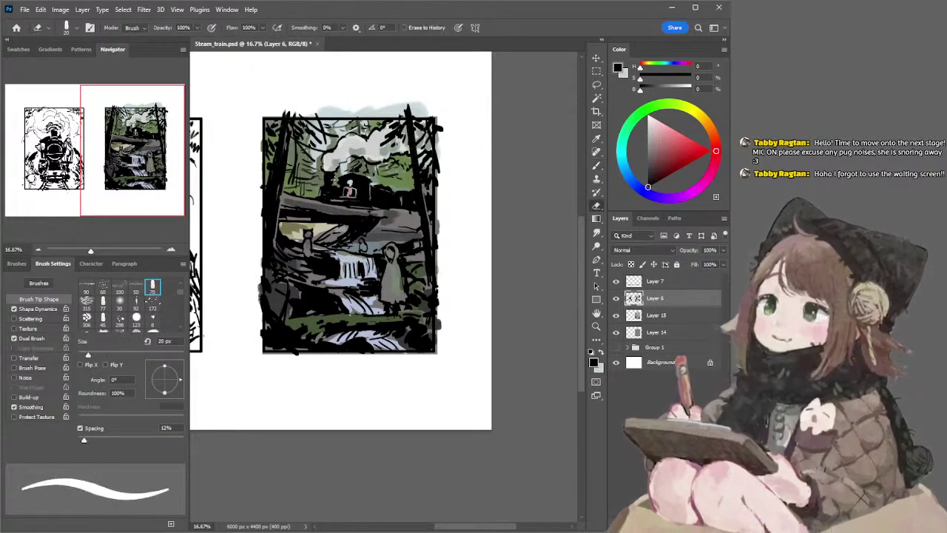
{"action": "key", "text": "b"}
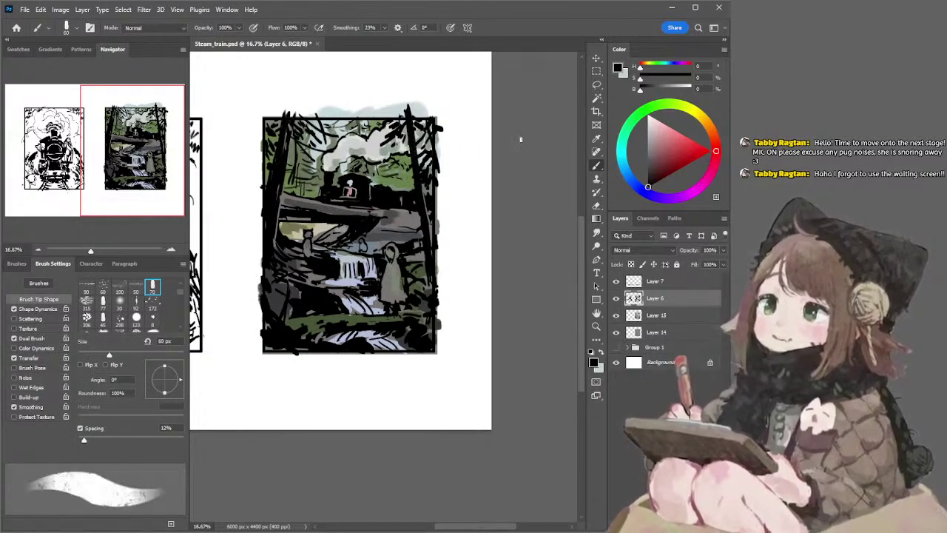
Paint dark green, hue 87, brightness 33%, beside the train's carriages on Layer 15 with a 60 px brush
{"action": "key", "text": "l"}
{"action": "mouse_move", "coordinate": [445, 154]}
{"action": "left_mouse_down"}
{"action": "mouse_move", "coordinate": [468, 157]}
{"action": "mouse_move", "coordinate": [435, 149]}
{"action": "left_mouse_up"}
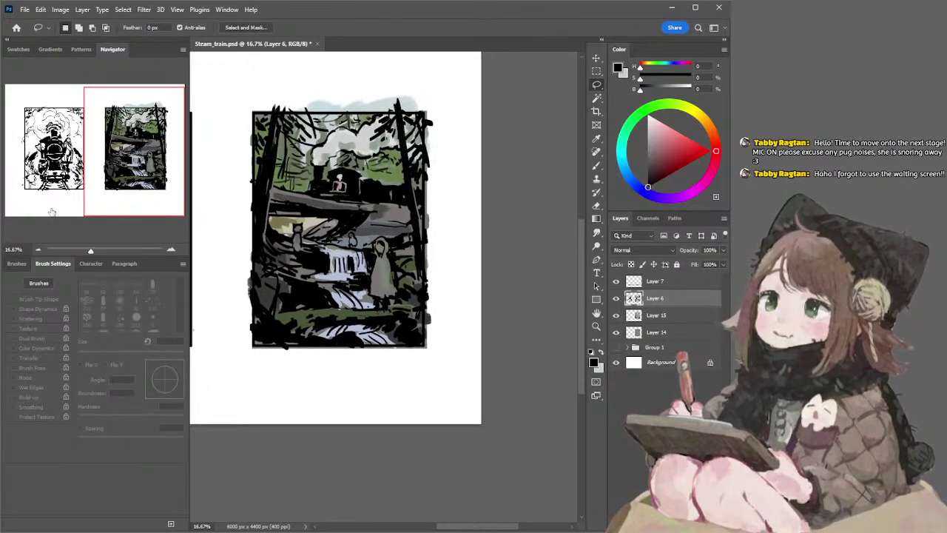
{"action": "left_click", "coordinate": [38, 250]}
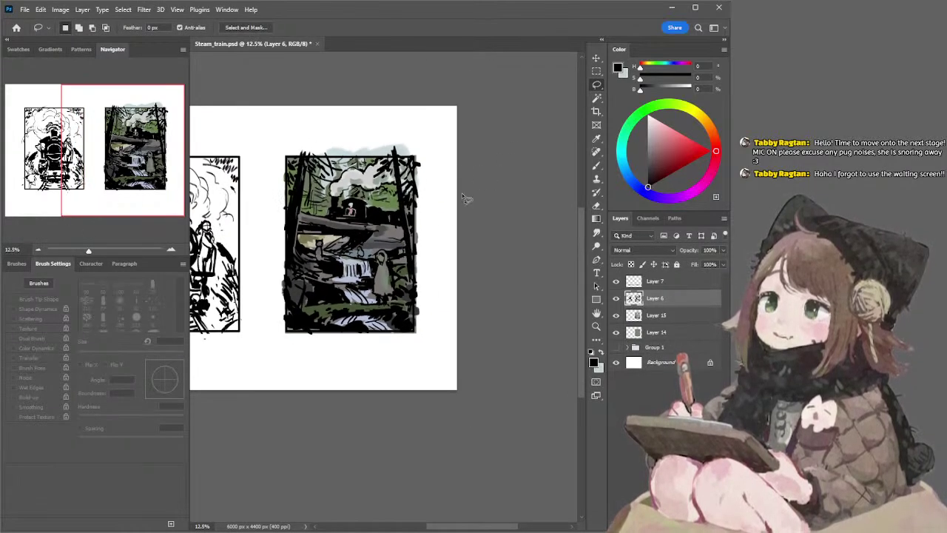
{"action": "key", "text": "alt+bracketleft"}
{"action": "key", "text": "b"}
{"action": "left_click", "coordinate": [401, 283], "text": "alt"}
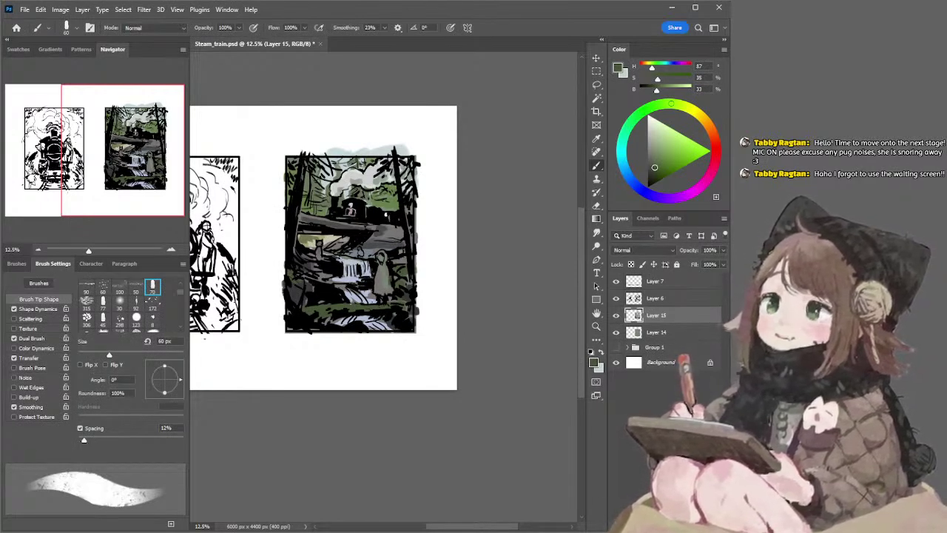
Add dark grey details, brightness 21%, to the black train on Layer 6 with 50 to 80 px brushes, and touch up with black
{"action": "key", "text": "alt+bracketright"}
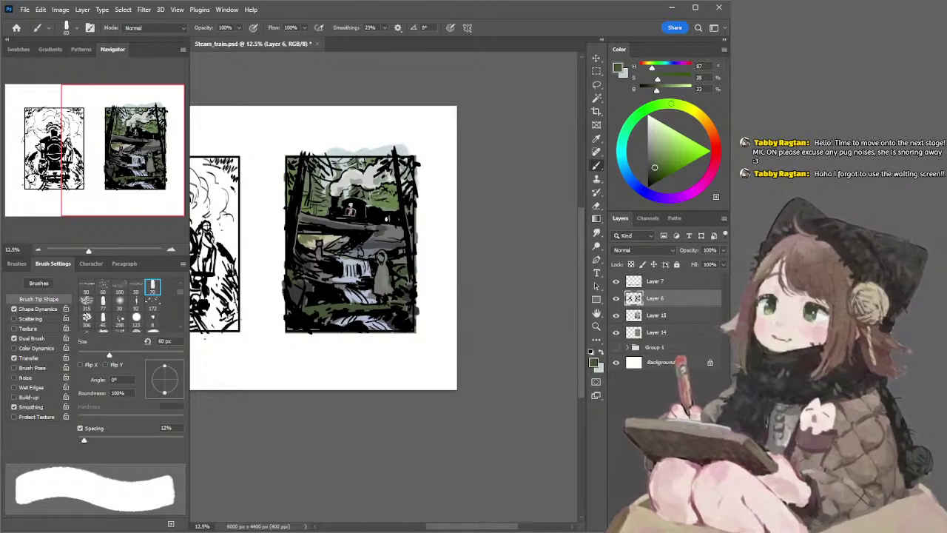
{"action": "left_click", "coordinate": [381, 210], "text": "alt"}
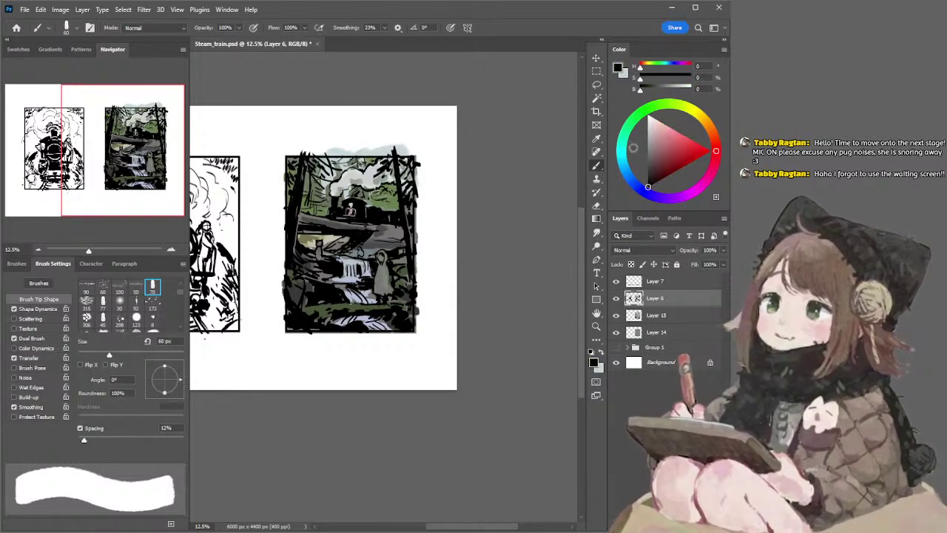
{"action": "left_click", "coordinate": [648, 172]}
{"action": "key", "text": "bracketleft"}
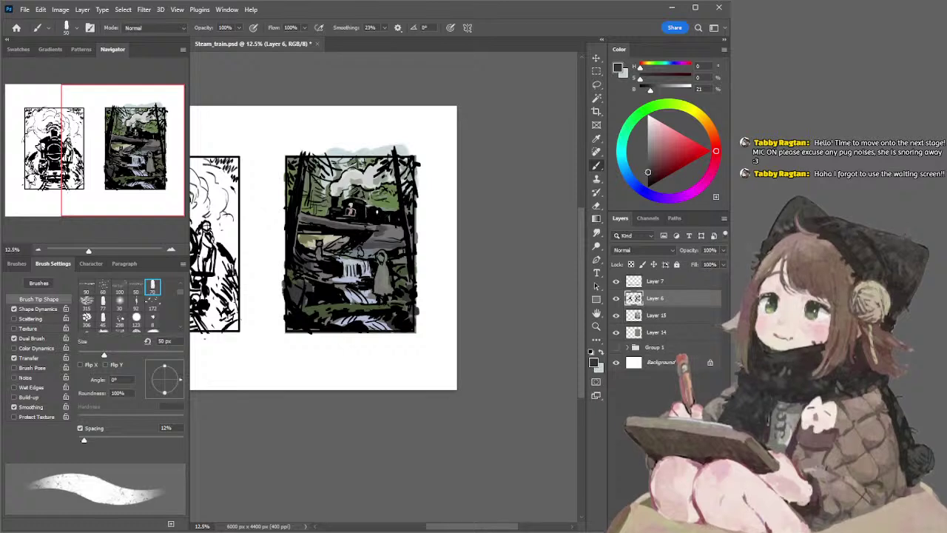
{"action": "key", "text": "bracketright"}
{"action": "key", "text": "bracketright"}
{"action": "key", "text": "bracketright"}
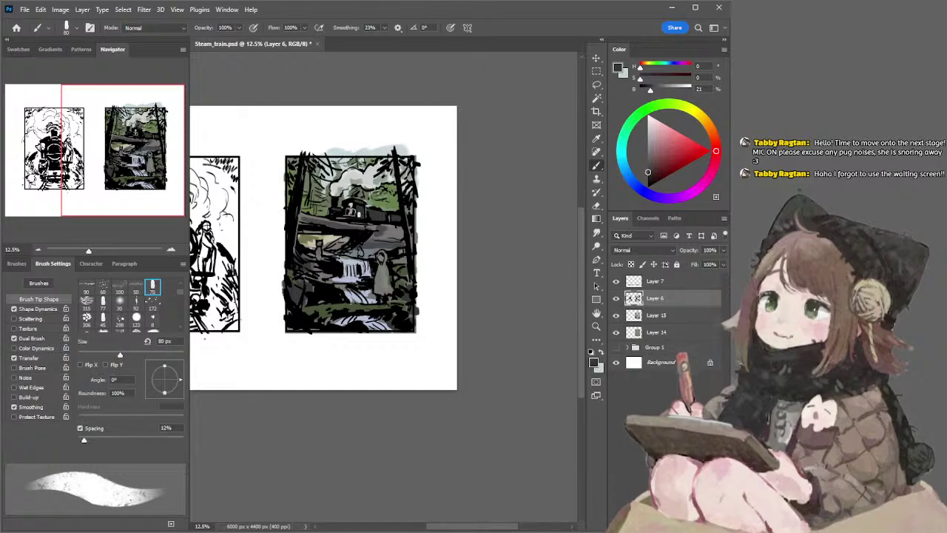
{"action": "key", "text": "bracketleft"}
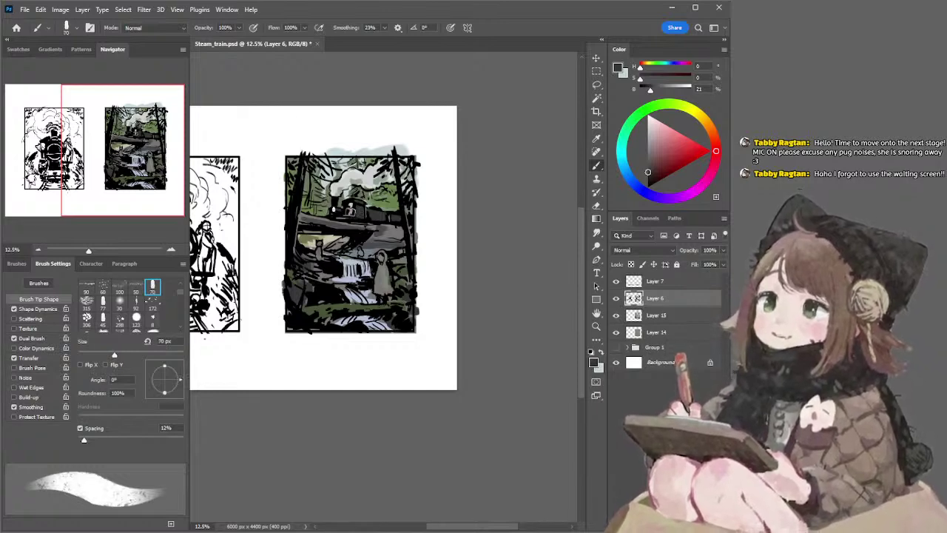
{"action": "key", "text": "bracketleft"}
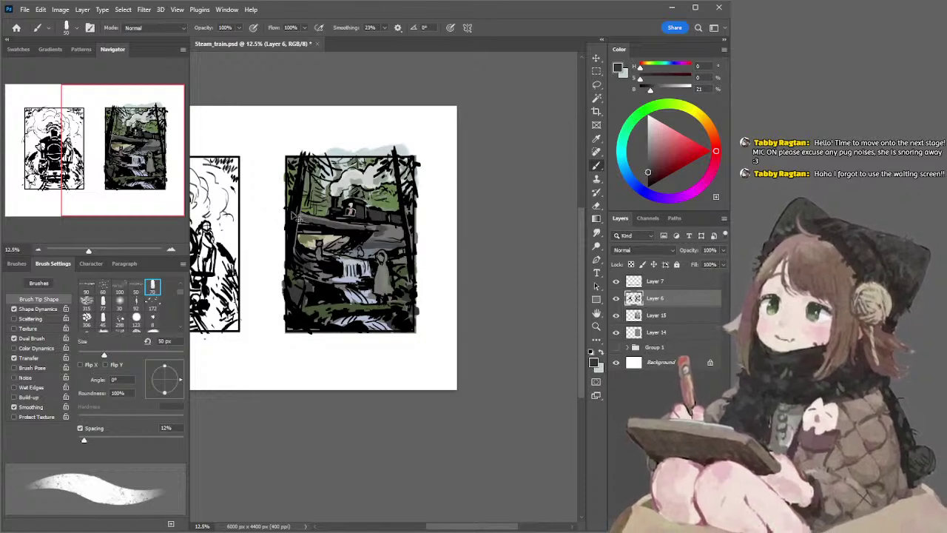
{"action": "key", "text": "l"}
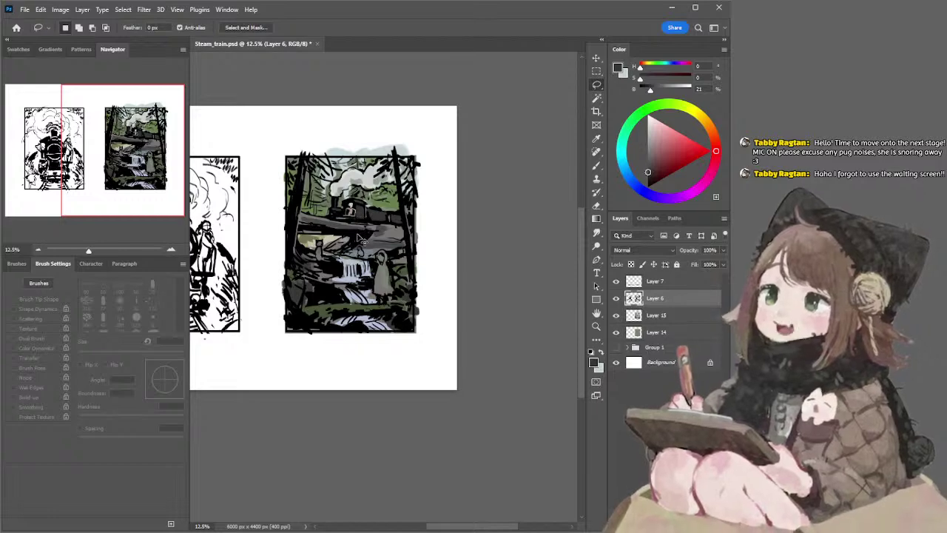
{"action": "key", "text": "b"}
{"action": "key", "text": "d"}
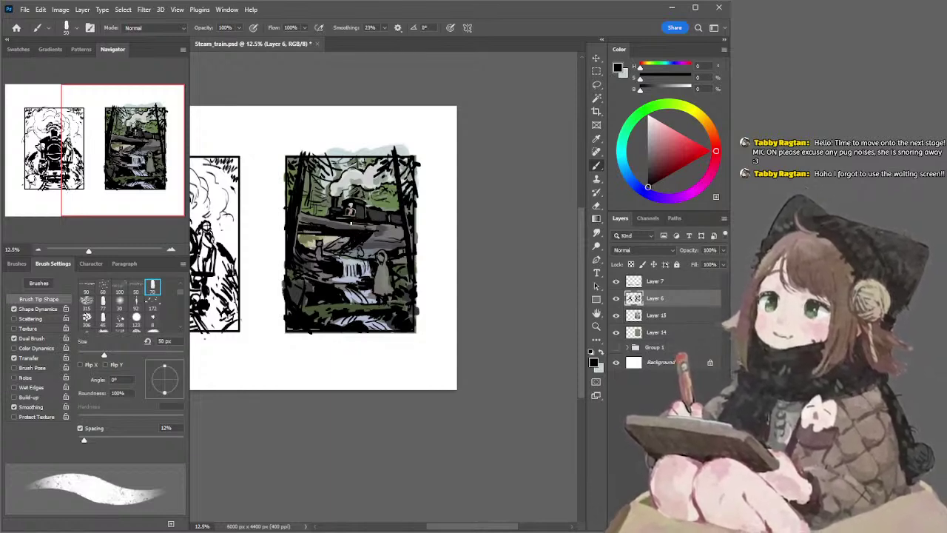
Brighten the gap under the bridge on Layer 15 with pale cream, hue 48, saturation 11%, brightness 98%, using an 80 px brush
{"action": "key", "text": "alt+["}
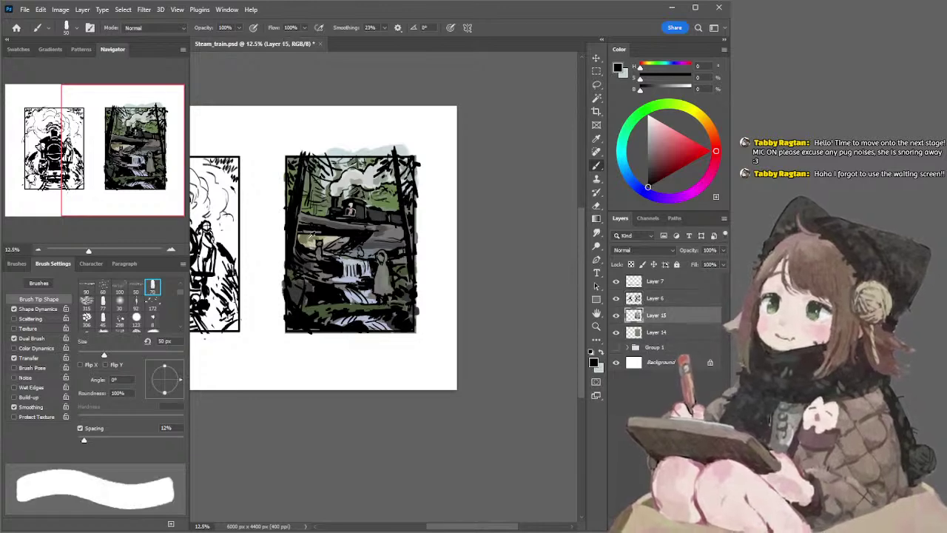
{"action": "left_click", "coordinate": [348, 225], "text": "alt"}
{"action": "left_click", "coordinate": [654, 119]}
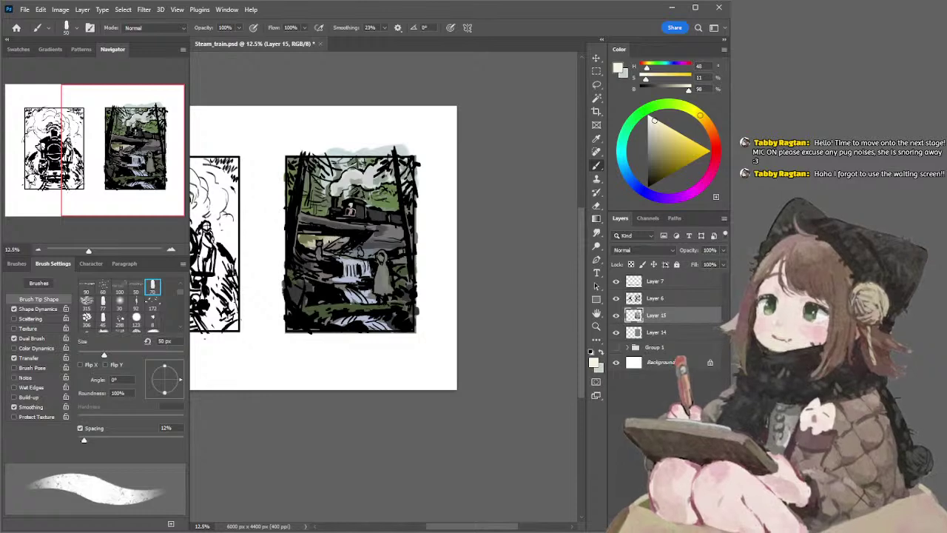
{"action": "key", "text": "]"}
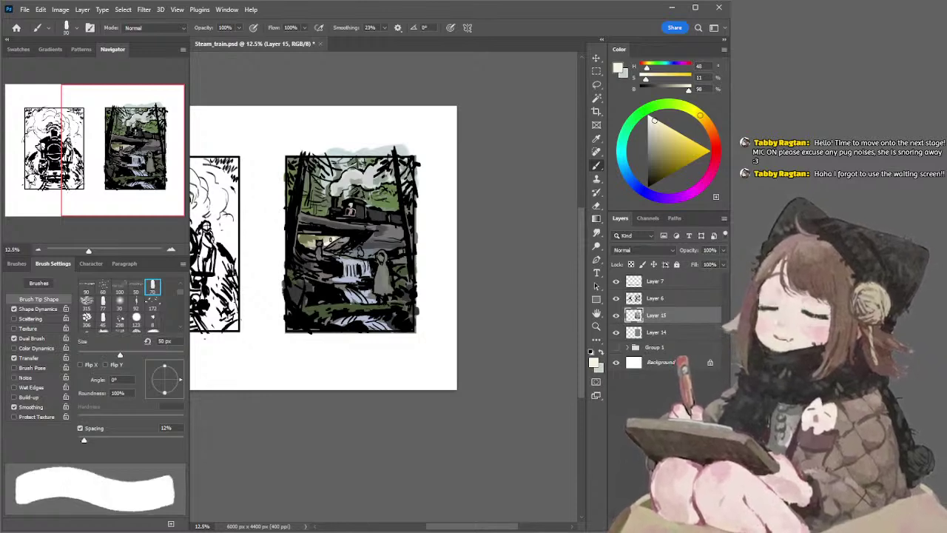
{"action": "key", "text": "bracketright"}
{"action": "key", "text": "bracketright"}
{"action": "key", "text": "bracketright"}
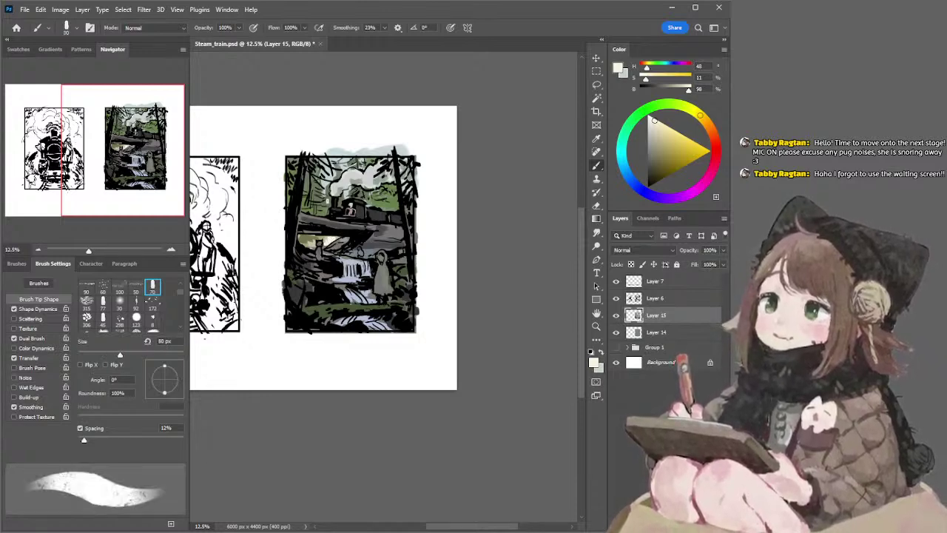
Paint pale yellow light patches, hue 57, saturation 20%, brightness 91%, between the forest trees with 80 to 175 px brushes
{"action": "left_click", "coordinate": [306, 244], "text": "alt"}
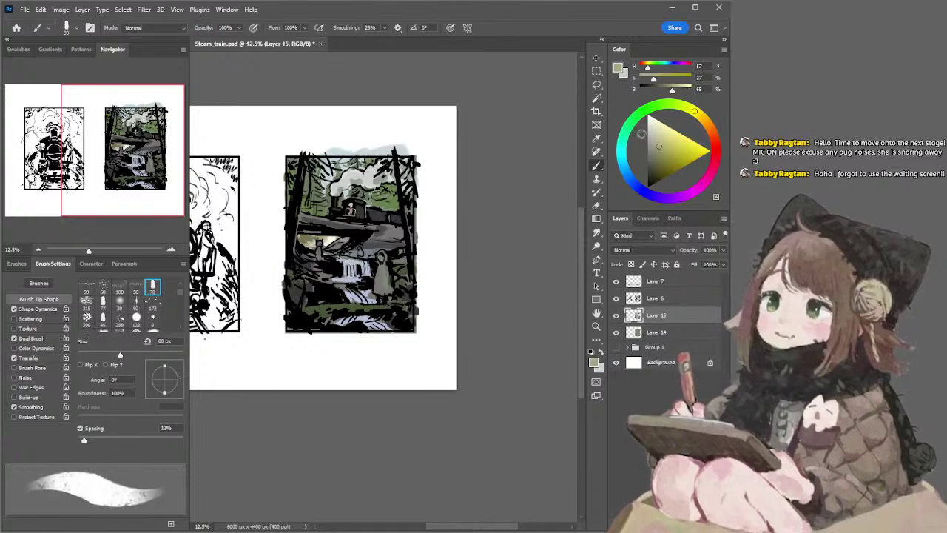
{"action": "left_click", "coordinate": [349, 142], "text": "alt"}
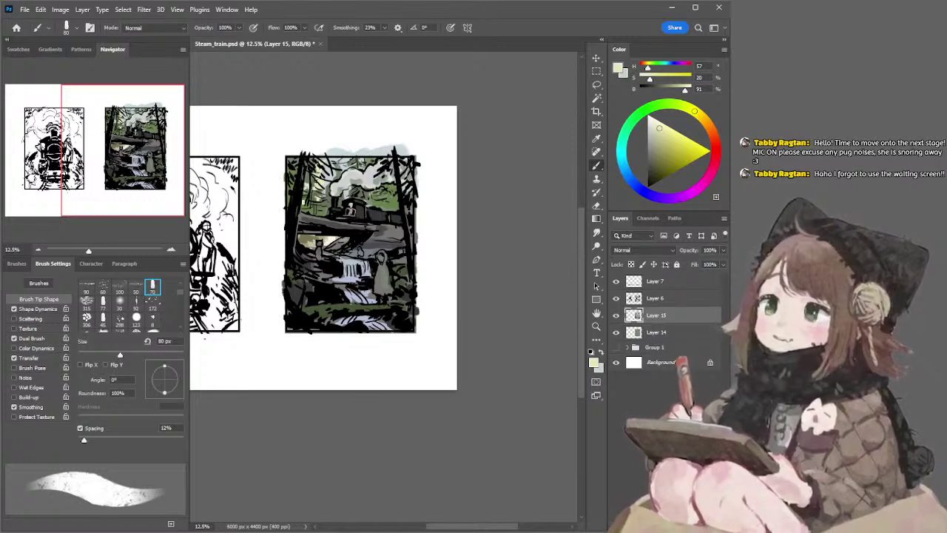
{"action": "key", "text": "bracketright"}
{"action": "key", "text": "bracketright"}
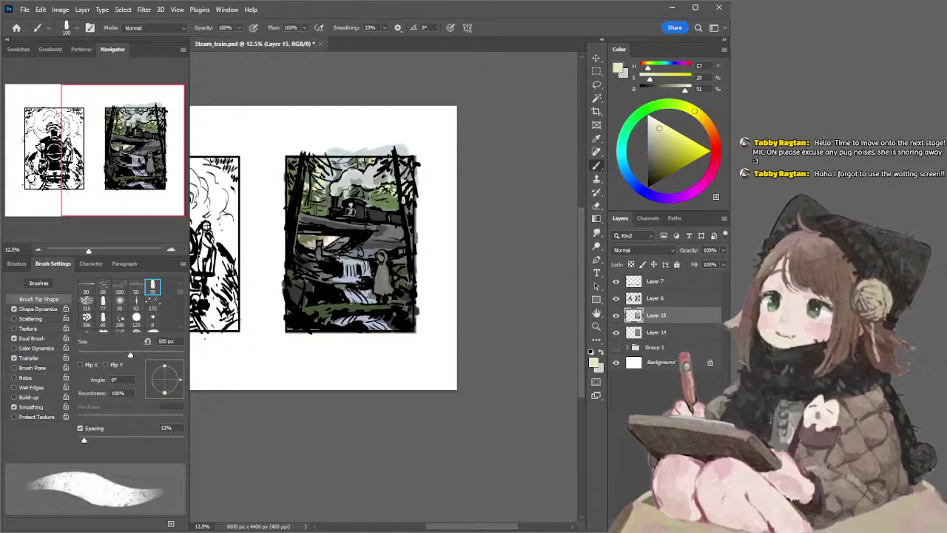
{"action": "key", "text": "bracketright"}
{"action": "key", "text": "bracketright"}
{"action": "key", "text": "bracketright"}
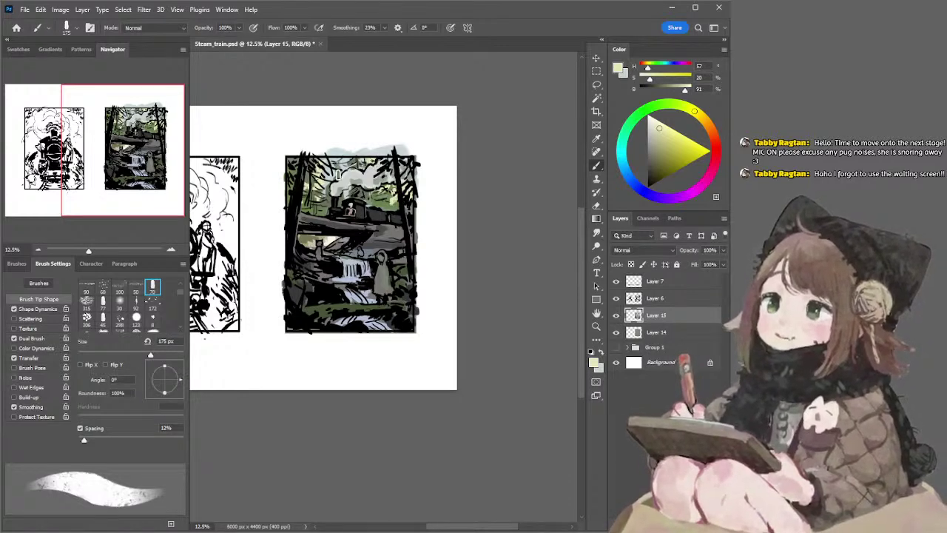
Extend the pale yellow highlights through the foliage and around the tall trunks with 90, 150 and 175 px brushes
{"action": "key", "text": "bracketleft"}
{"action": "key", "text": "bracketleft"}
{"action": "key", "text": "bracketleft"}
{"action": "key", "text": "bracketleft"}
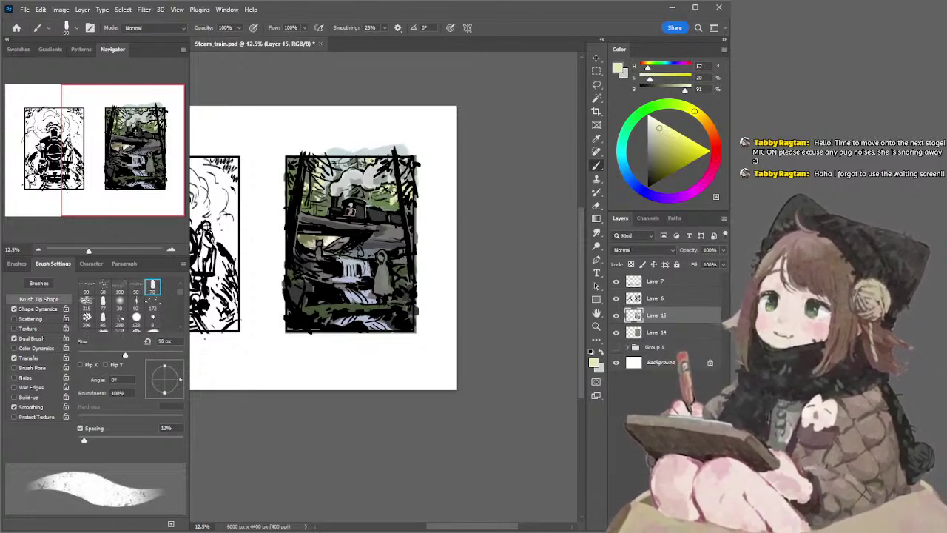
{"action": "key", "text": "bracketright"}
{"action": "key", "text": "bracketright"}
{"action": "key", "text": "bracketright"}
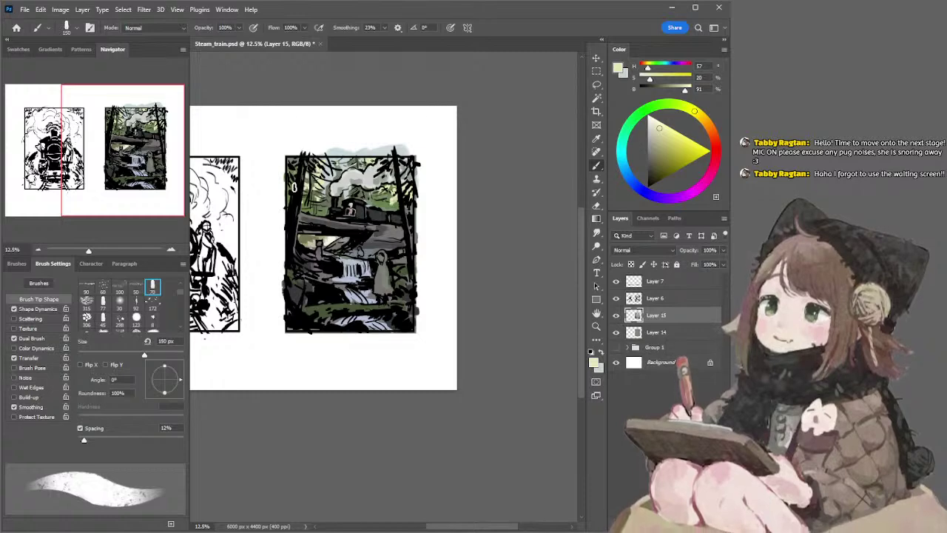
{"action": "key", "text": "bracketright"}
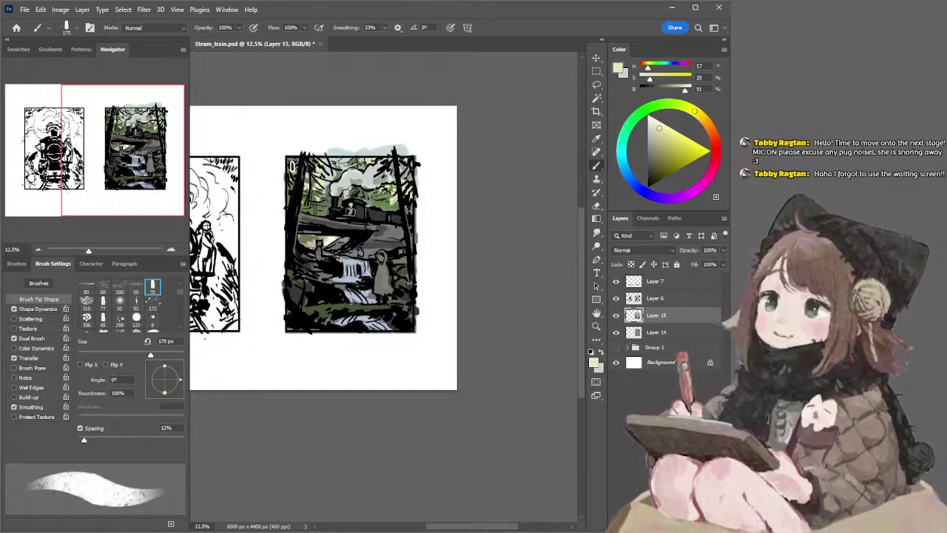
Recolour the robed figure on the bank muted beige, saturation 20%, brightness 68%, with 175 px and 125 px brushes
{"action": "left_click_drag", "start_coordinate": [380, 187], "coordinate": [387, 170]}
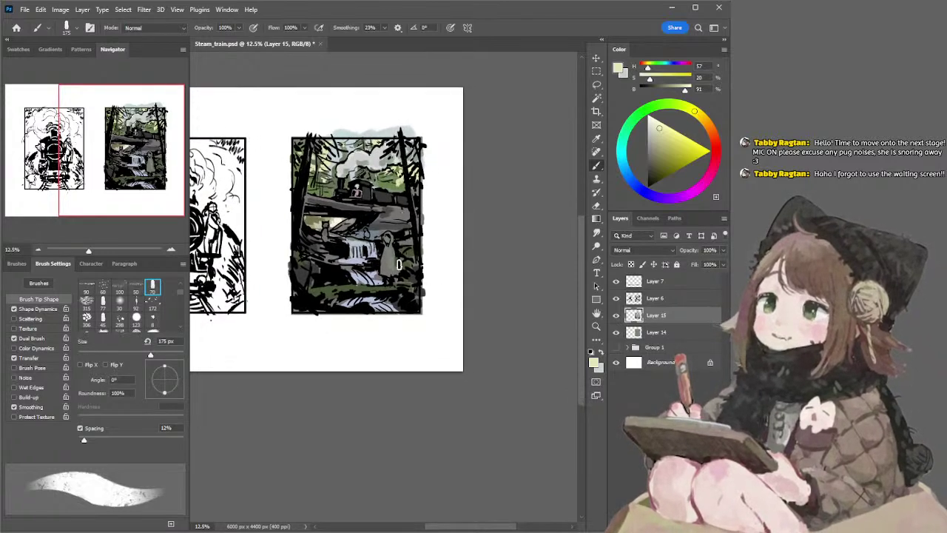
{"action": "left_click", "coordinate": [394, 254], "text": "alt"}
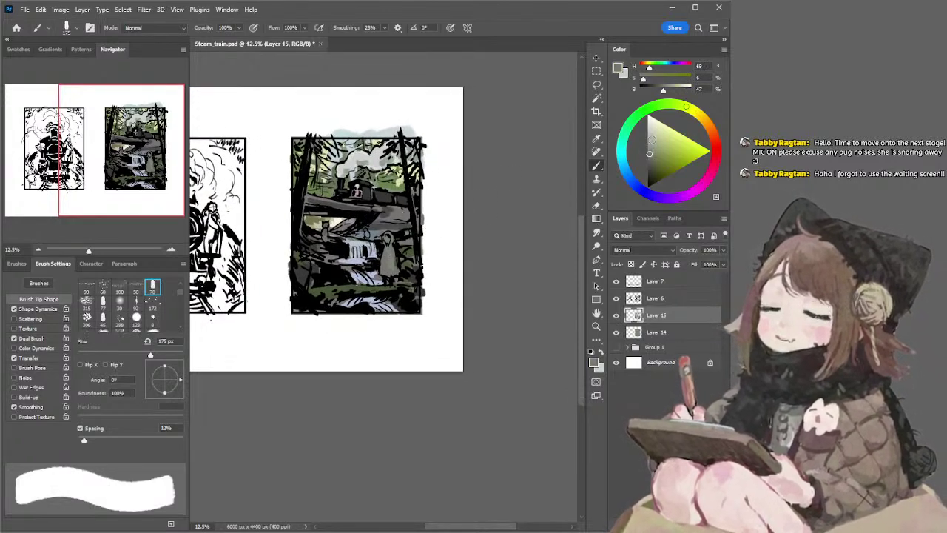
{"action": "left_click", "coordinate": [655, 135]}
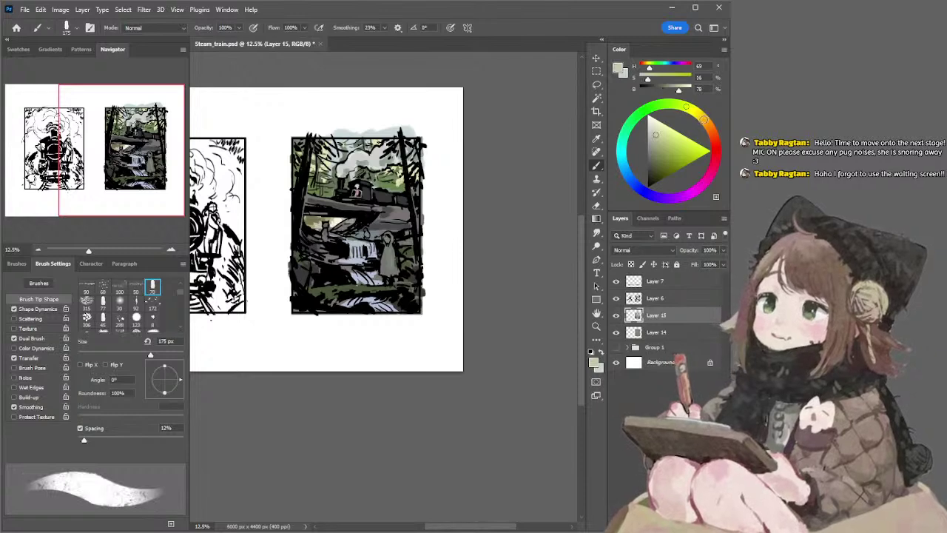
{"action": "left_click", "coordinate": [705, 122]}
{"action": "left_click_drag", "start_coordinate": [655, 136], "coordinate": [655, 142]}
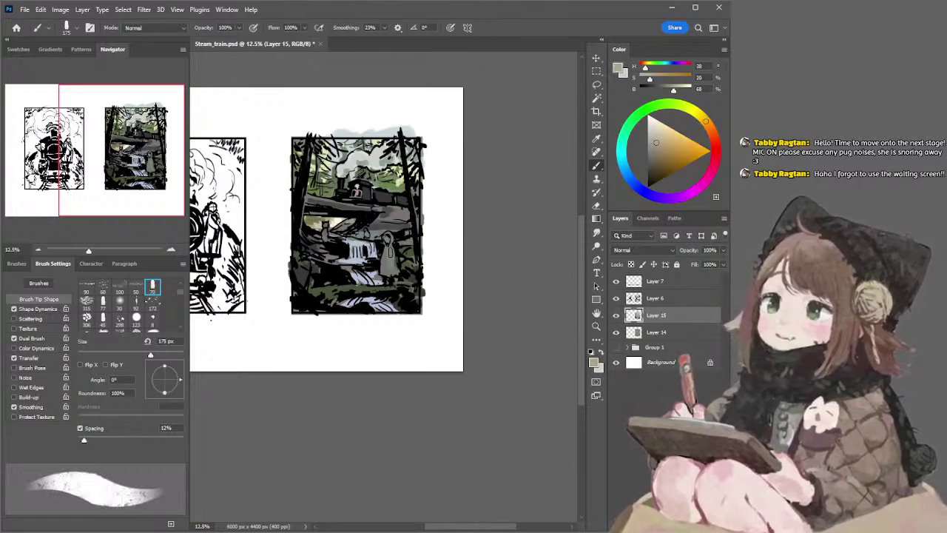
{"action": "mouse_move", "coordinate": [386, 248]}
{"action": "left_mouse_down"}
{"action": "mouse_move", "coordinate": [383, 268]}
{"action": "mouse_move", "coordinate": [393, 268]}
{"action": "left_mouse_up"}
{"action": "key", "text": "["}
{"action": "key", "text": "["}
{"action": "left_click_drag", "start_coordinate": [389, 235], "coordinate": [386, 243]}
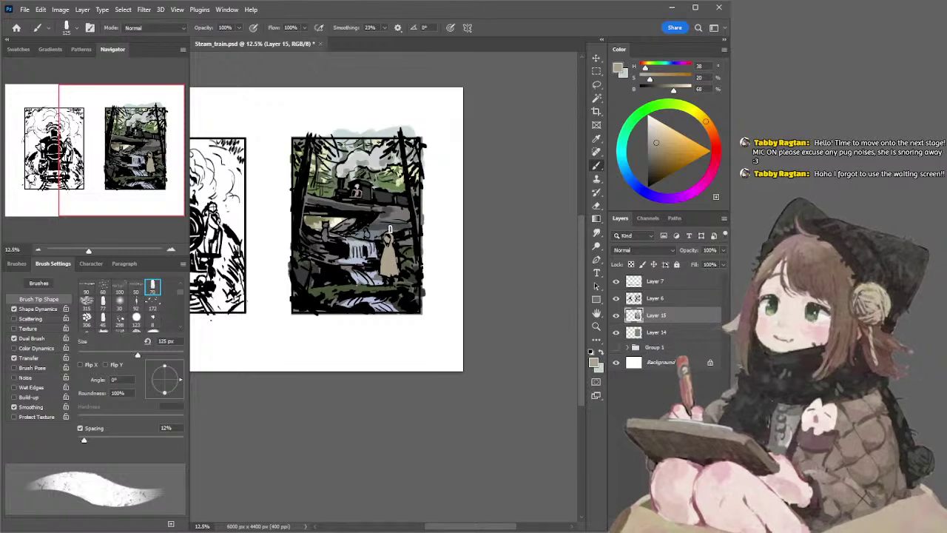
Tint the area around the bridge with neutral grey, brightness 56%, and blue-grey, hue 204, saturation 27%, brightness 48%
{"action": "left_click", "coordinate": [379, 222], "text": "alt"}
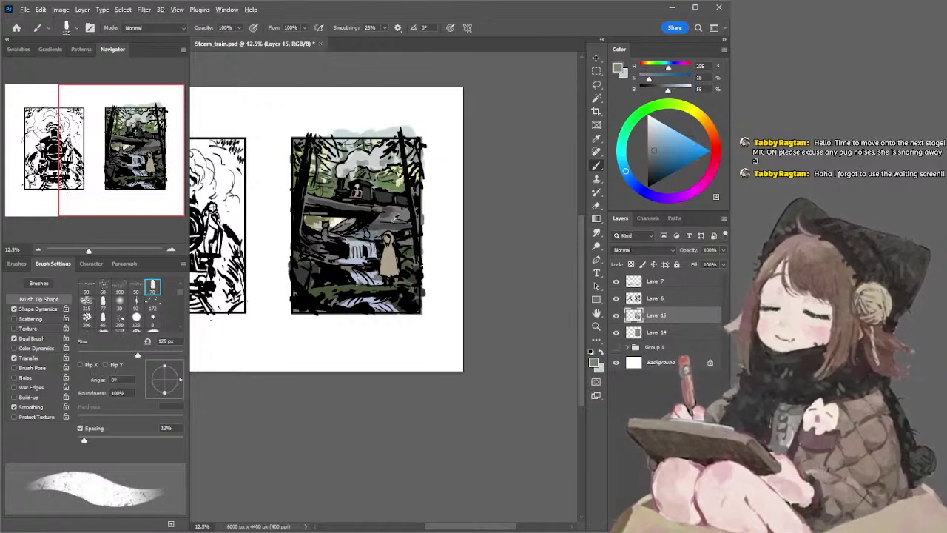
{"action": "left_click", "coordinate": [648, 146]}
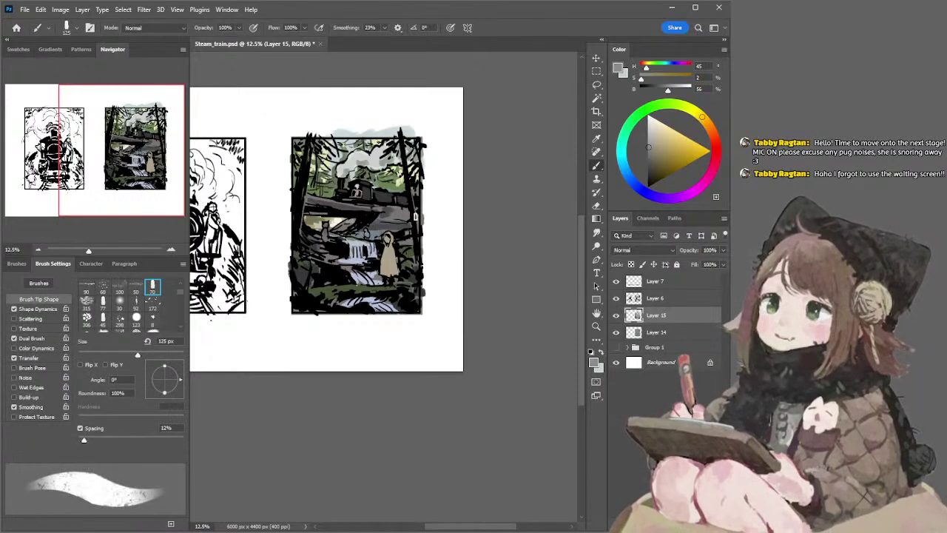
{"action": "left_click", "coordinate": [625, 170]}
{"action": "left_click", "coordinate": [654, 153]}
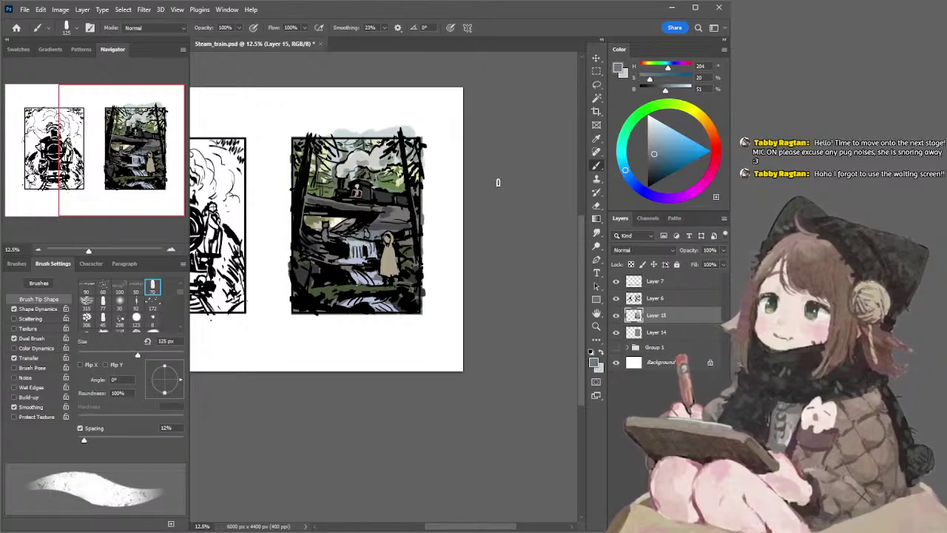
{"action": "left_click", "coordinate": [656, 157]}
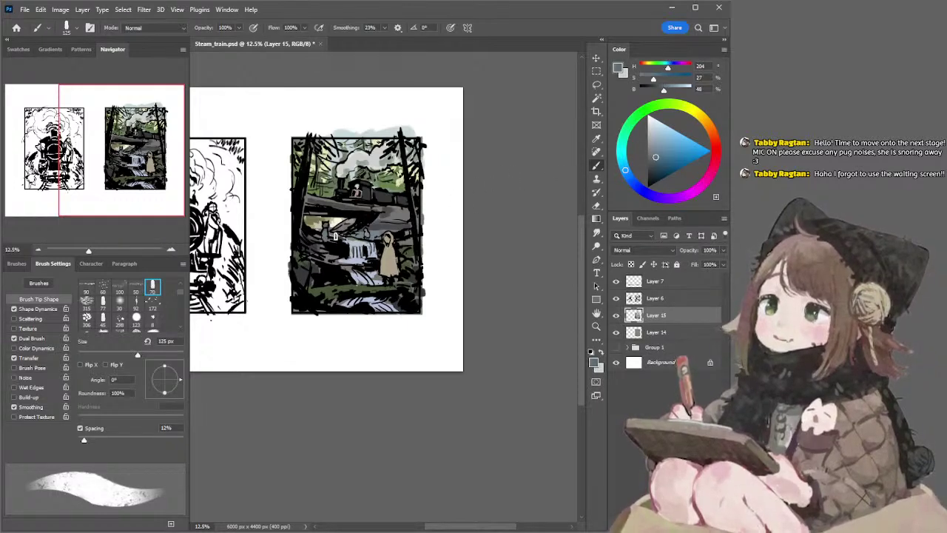
Retouch the robed figure with brown, saturation 28%, brightness 46%, and beige, saturation 20%, brightness 68%
{"action": "left_click", "coordinate": [392, 252], "text": "alt"}
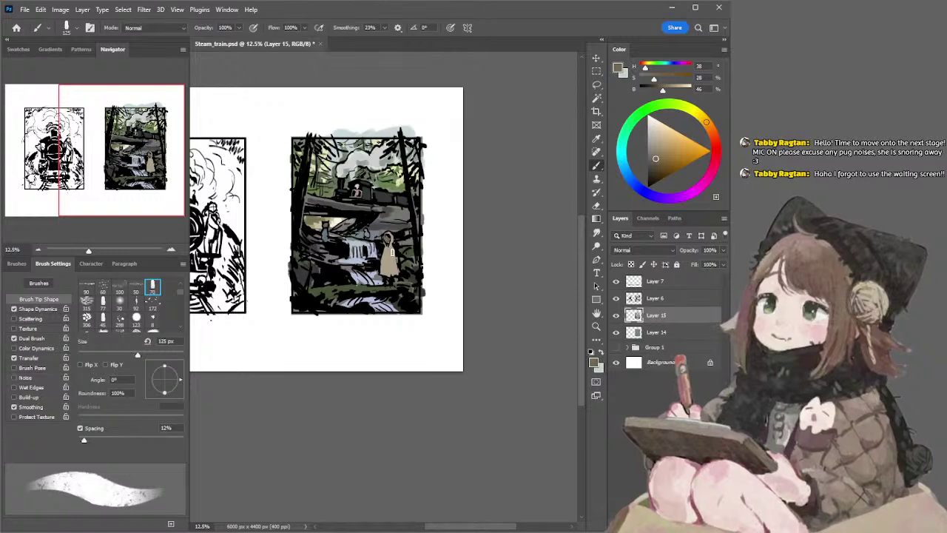
{"action": "left_click", "coordinate": [399, 255], "text": "alt"}
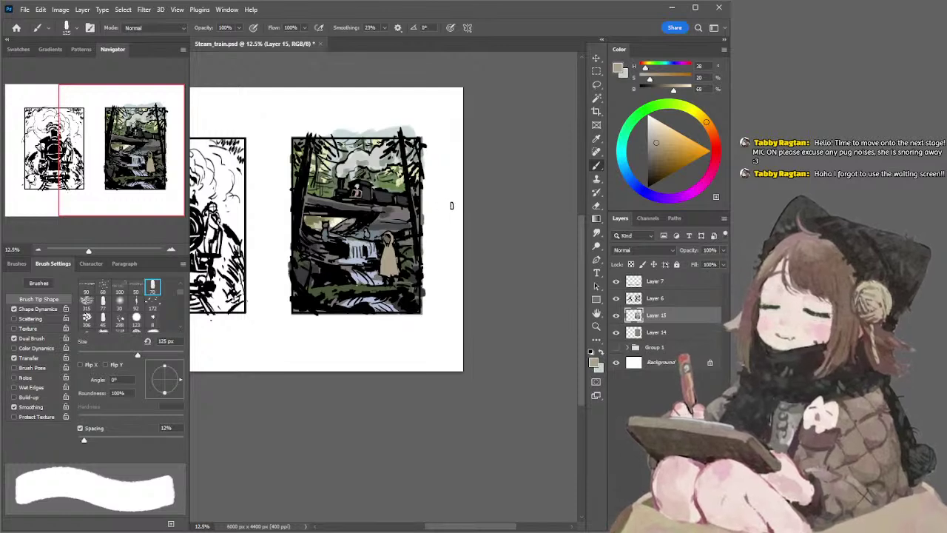
Retouch the train and bridge on Layer 6 with dark neutral grey, brightness 26%, using a 200 px brush
{"action": "key", "text": "alt+bracketright"}
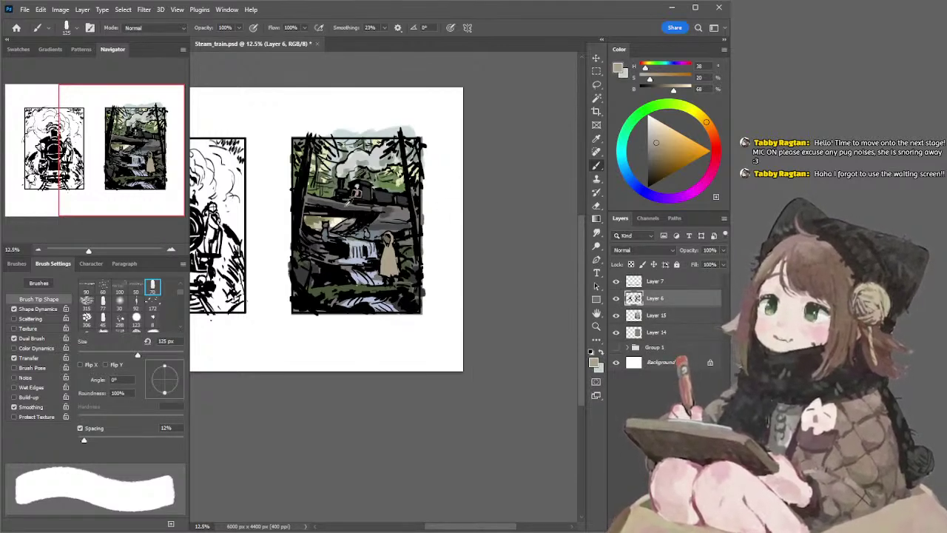
{"action": "left_click", "coordinate": [349, 202], "text": "alt"}
{"action": "key", "text": "bracketright"}
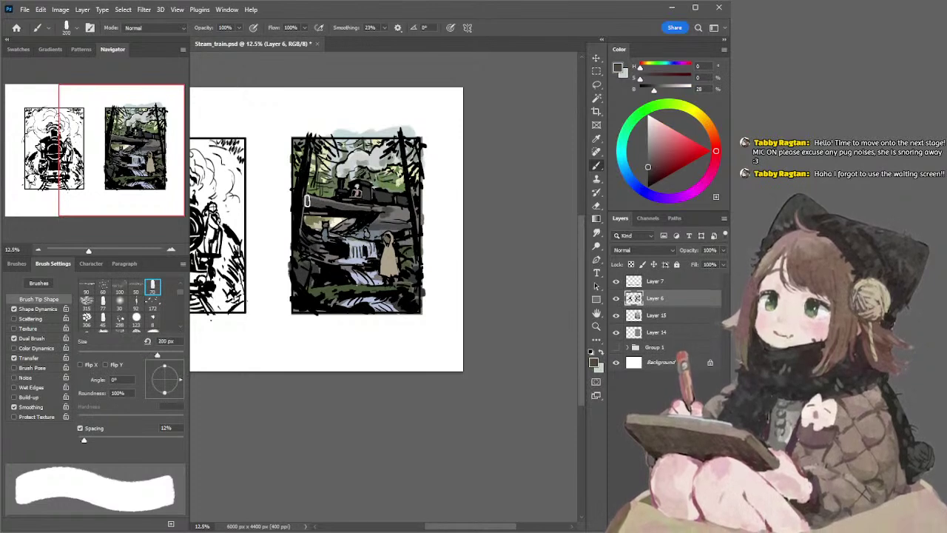
{"action": "key", "text": "bracketright"}
{"action": "key", "text": "bracketright"}
{"action": "key", "text": "bracketright"}
{"action": "key", "text": "bracketright"}
{"action": "key", "text": "alt+bracketleft"}
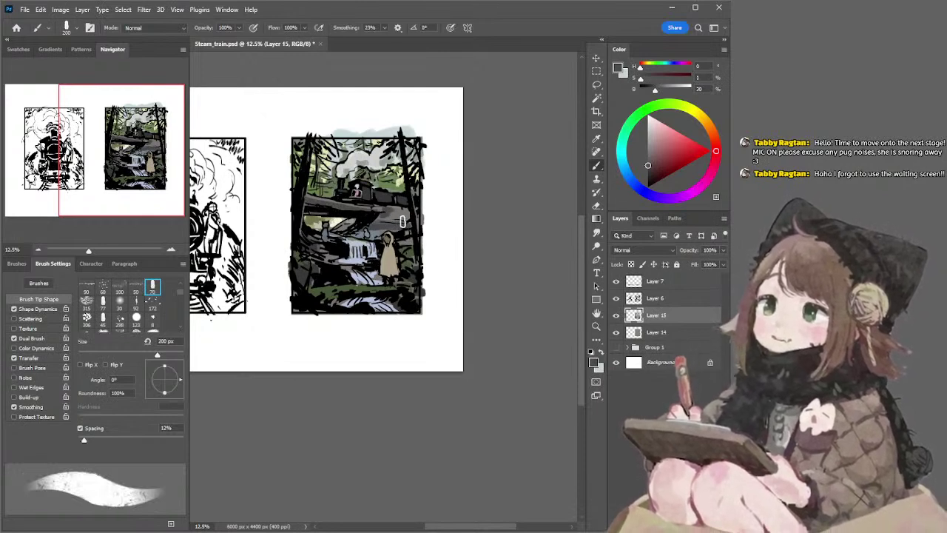
Tint Layer 15 around the bridge and forest edge with neutral grey, brightness 41%, and muted green, hue 87, brightness 33%, at 200 px
{"action": "left_click", "coordinate": [403, 206], "text": "alt"}
{"action": "left_click_drag", "start_coordinate": [646, 152], "coordinate": [647, 157]}
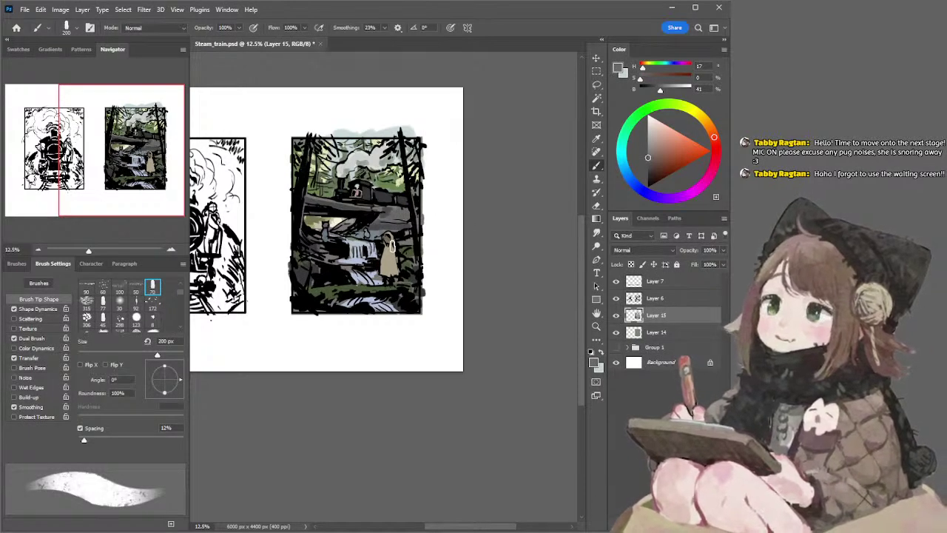
{"action": "left_click", "coordinate": [389, 256], "text": "alt"}
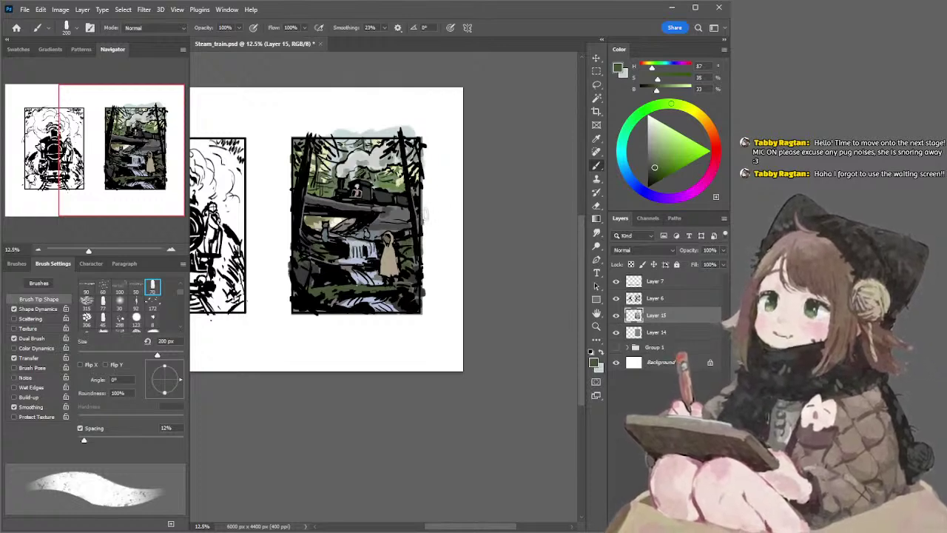
Recolour the pink figure on the train blue-grey, hue 214, saturation 11%, brightness 39%, with 200 px and 150 px brushes
{"action": "key", "text": "alt+bracketright"}
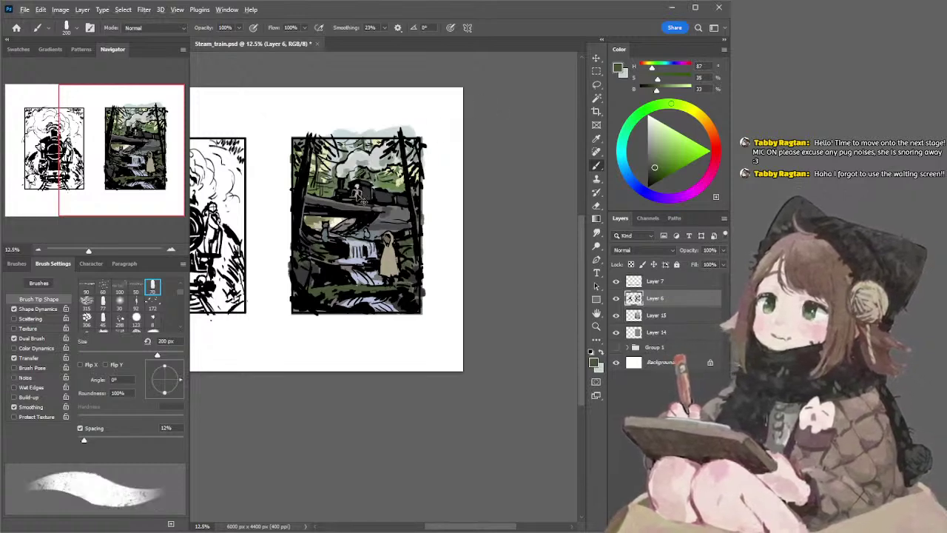
{"action": "key", "text": "alt+bracketleft"}
{"action": "left_click", "coordinate": [358, 189], "text": "alt"}
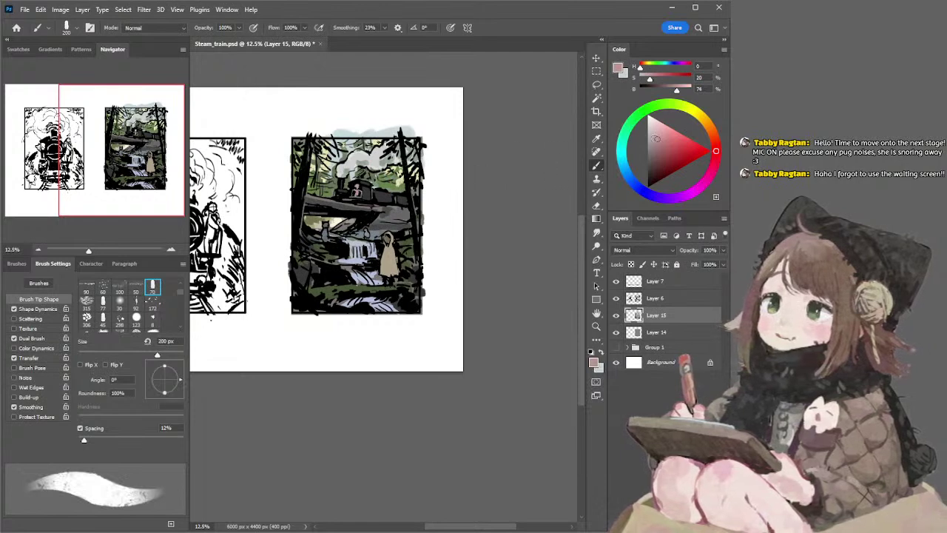
{"action": "left_click", "coordinate": [650, 160]}
{"action": "left_click", "coordinate": [629, 177]}
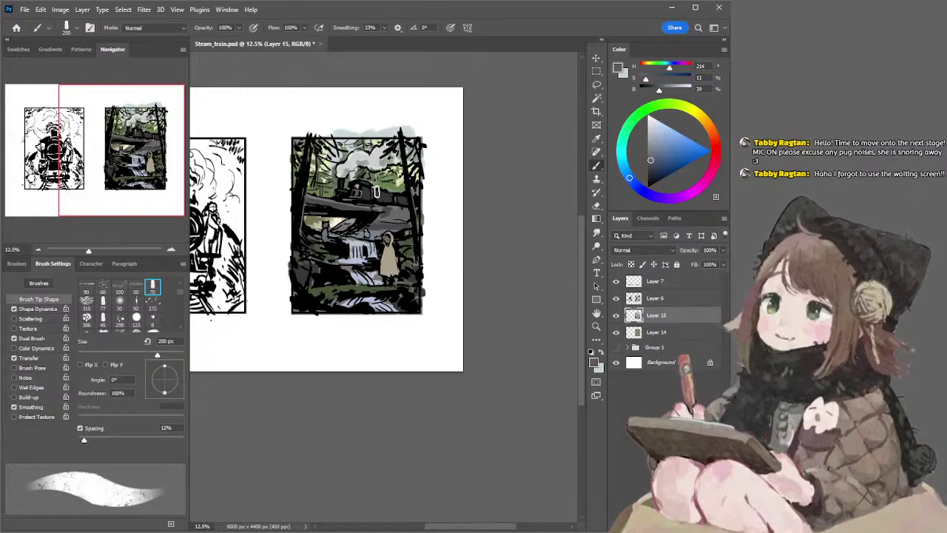
{"action": "key", "text": "bracketleft"}
{"action": "key", "text": "bracketleft"}
Touch up the waterfall on Layer 14 with pale blue-grey, hue 207, saturation 10%, brightness 80%, using a 250 px brush
{"action": "mouse_move", "coordinate": [469, 160]}
{"action": "left_mouse_down"}
{"action": "mouse_move", "coordinate": [520, 152]}
{"action": "mouse_move", "coordinate": [497, 157]}
{"action": "left_mouse_up"}
{"action": "left_click", "coordinate": [387, 241], "text": "ctrl"}
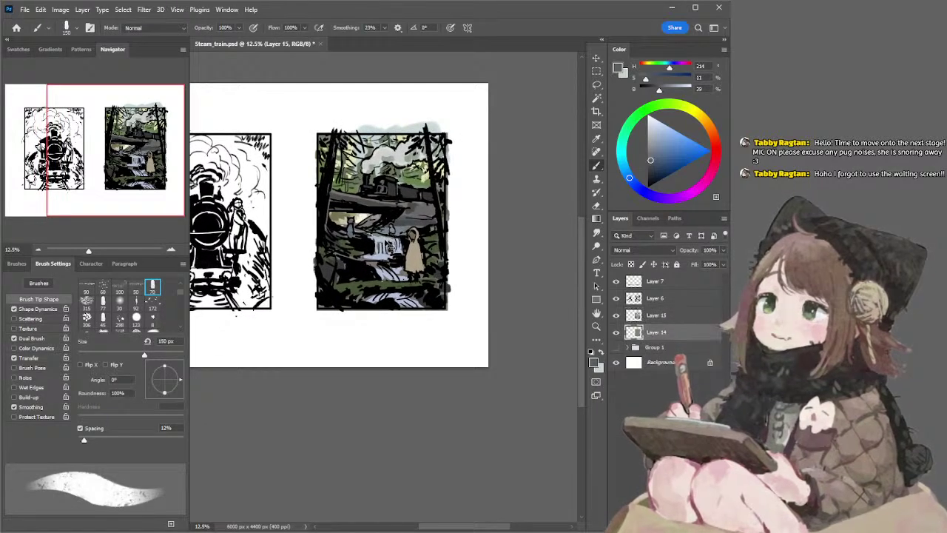
{"action": "left_click", "coordinate": [384, 240], "text": "alt"}
{"action": "key", "text": "bracketright"}
{"action": "key", "text": "bracketright"}
{"action": "key", "text": "bracketright"}
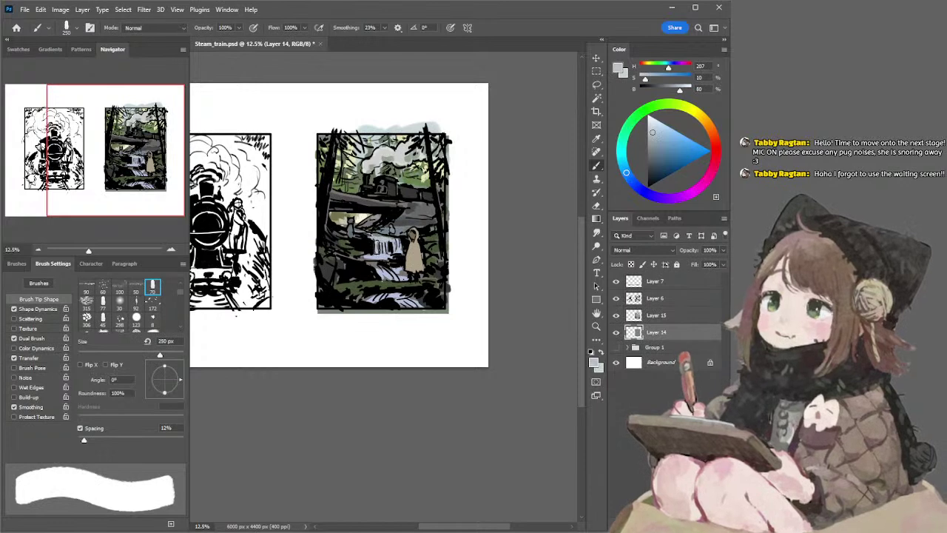
{"action": "key", "text": "alt+bracketright"}
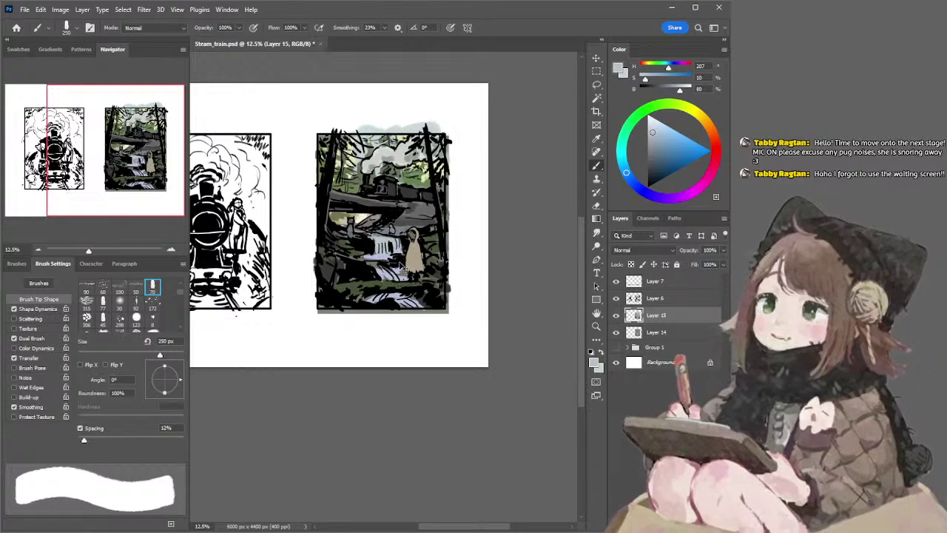
{"action": "key", "text": "alt+bracketright"}
Paint cream light, hue 47, saturation 11%, brightness 98%, behind the small figure under the bridge with 250 to 100 px brushes
{"action": "mouse_move", "coordinate": [514, 120]}
{"action": "left_mouse_down"}
{"action": "mouse_move", "coordinate": [528, 116]}
{"action": "mouse_move", "coordinate": [469, 115]}
{"action": "left_mouse_up"}
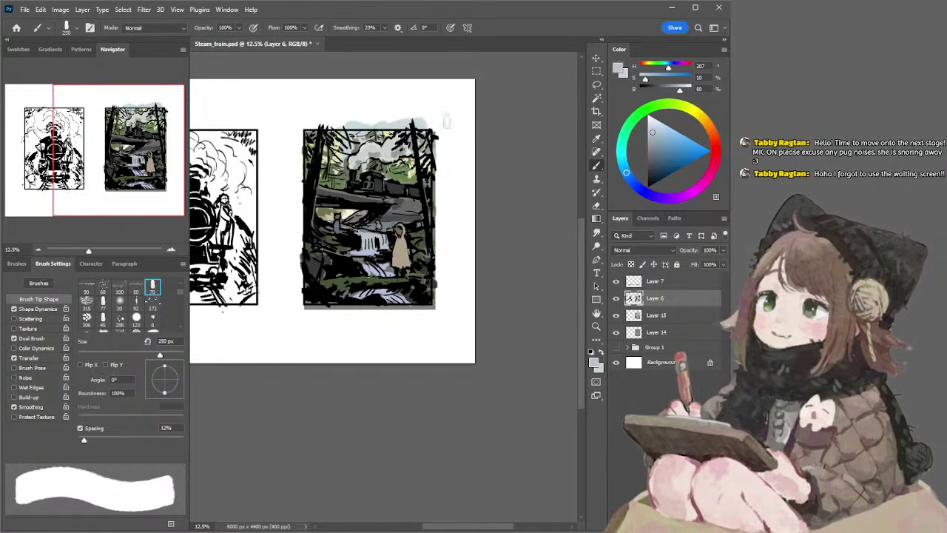
{"action": "left_click", "coordinate": [39, 250]}
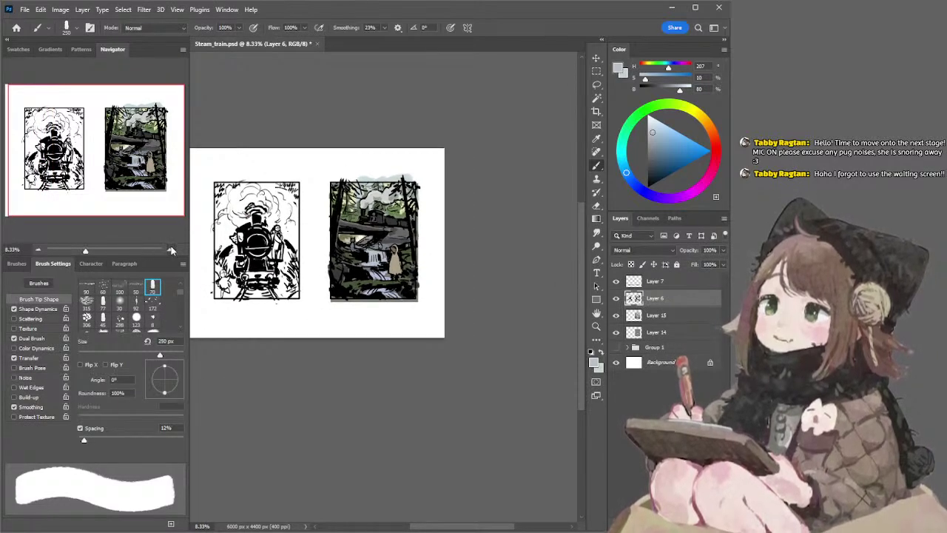
{"action": "left_click", "coordinate": [171, 250]}
{"action": "key", "text": "alt+["}
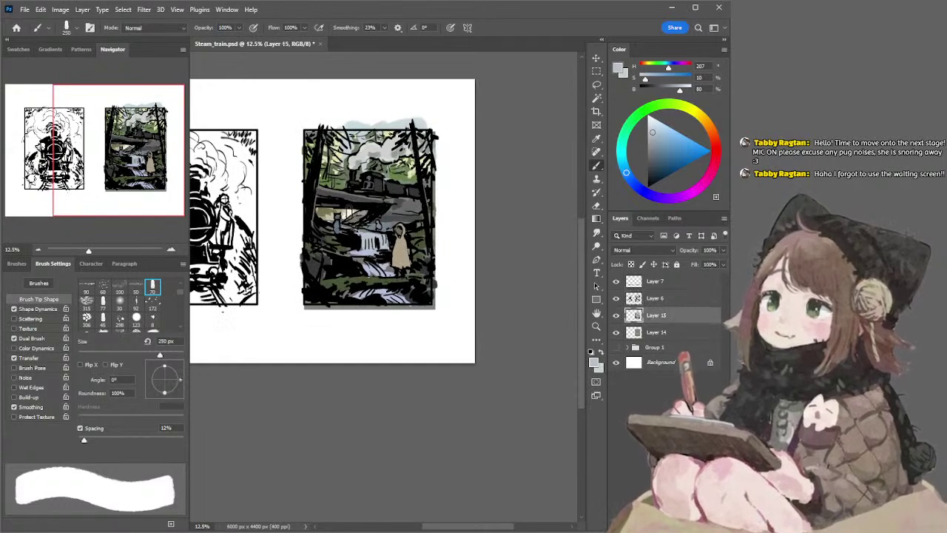
{"action": "left_click", "coordinate": [346, 212], "text": "alt"}
{"action": "left_click_drag", "start_coordinate": [331, 213], "coordinate": [338, 213]}
{"action": "key", "text": "bracketleft"}
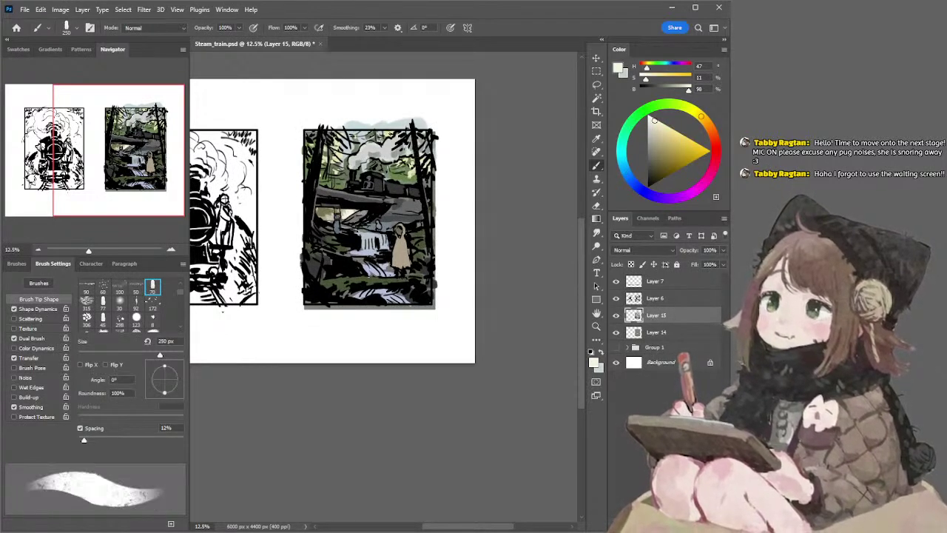
{"action": "key", "text": "bracketleft"}
{"action": "key", "text": "bracketleft"}
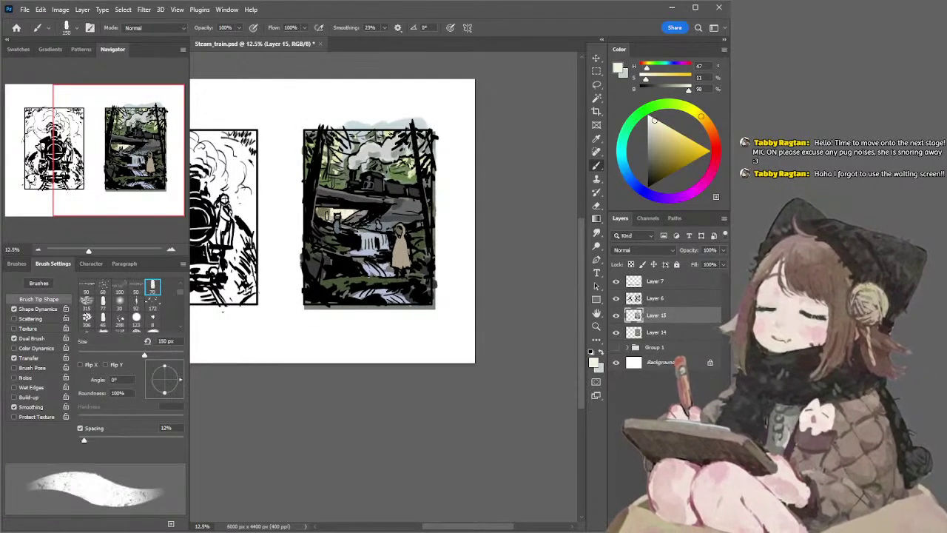
{"action": "key", "text": "bracketleft"}
{"action": "key", "text": "bracketleft"}
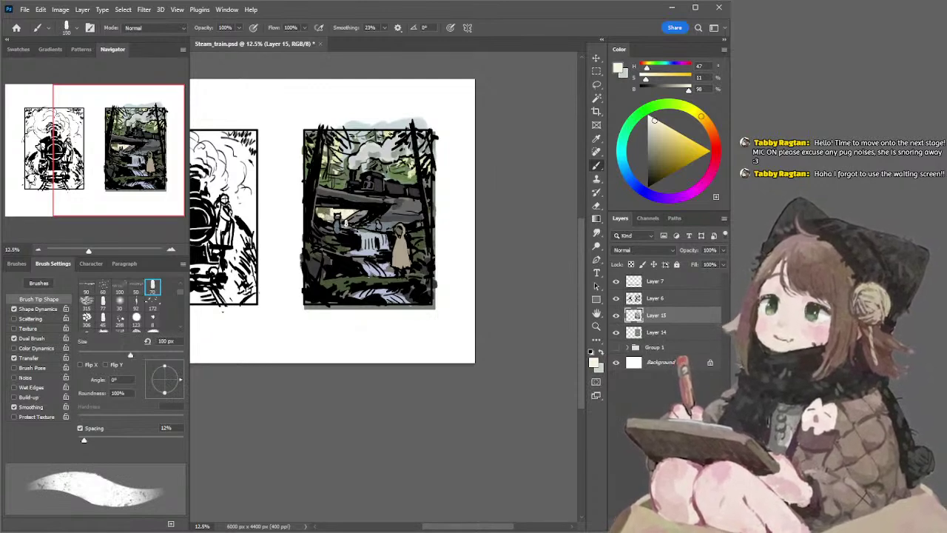
Retouch the small figure beneath the bridge with blue-grey, hue 204, saturation 21%, brightness 51%, and black, using 100 to 200 px brushes
{"action": "left_click", "coordinate": [339, 228], "text": "alt"}
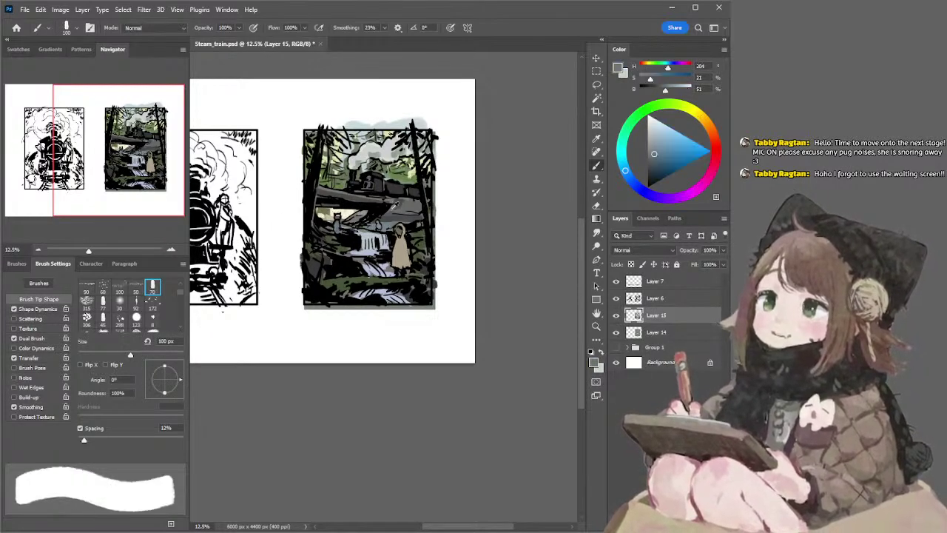
{"action": "left_click", "coordinate": [378, 188], "text": "alt"}
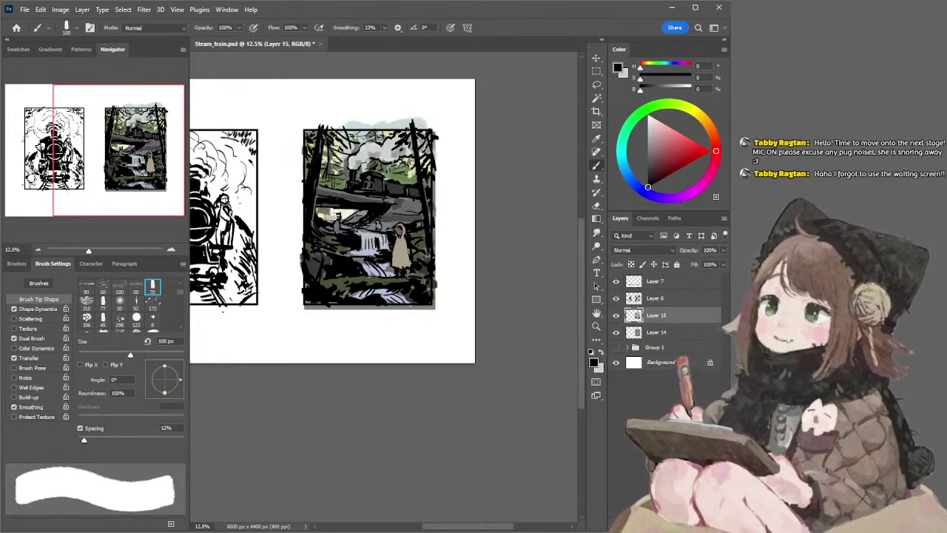
{"action": "left_click_drag", "start_coordinate": [335, 216], "coordinate": [338, 220]}
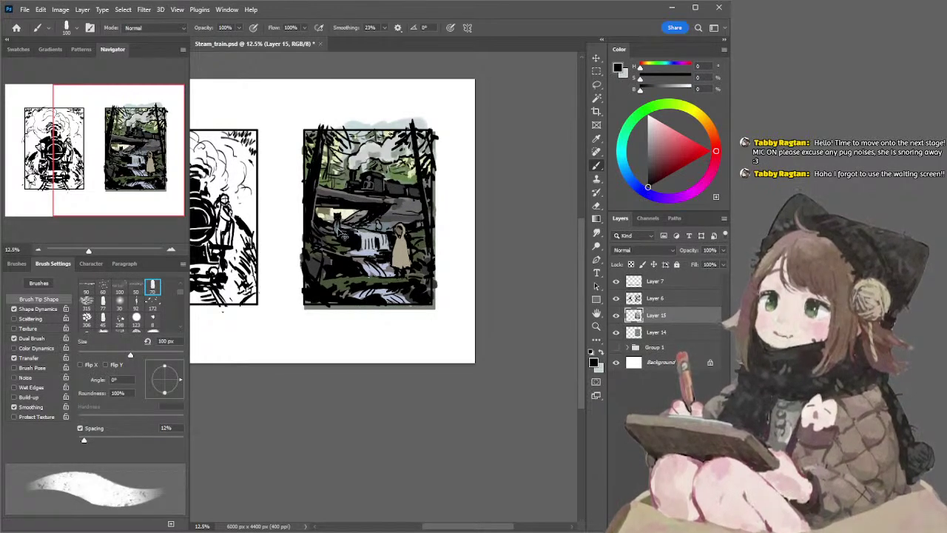
{"action": "key", "text": "bracketright"}
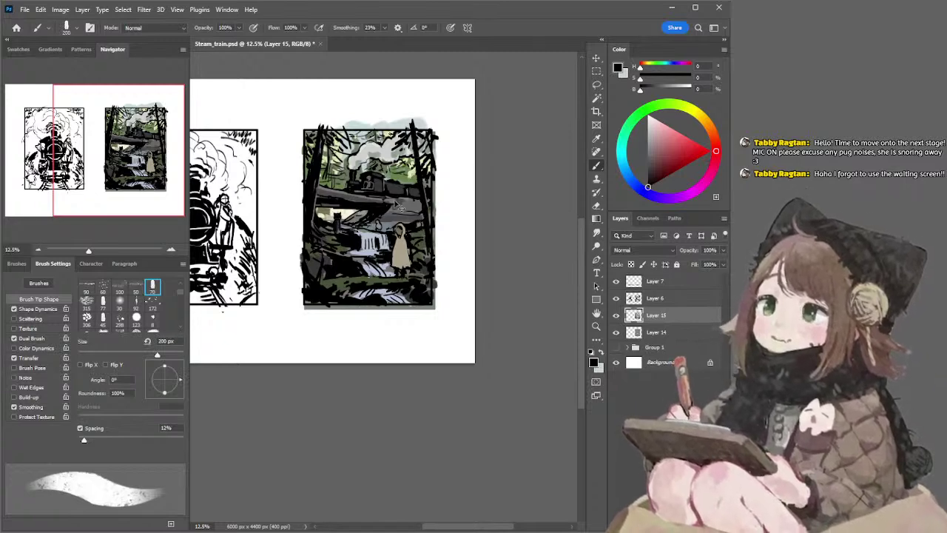
{"action": "key", "text": "bracketleft"}
Refine the black ink around the robed figure's feet on Layer 6 with a 125 px brush and a 45 px eraser
{"action": "key", "text": "alt+bracketright"}
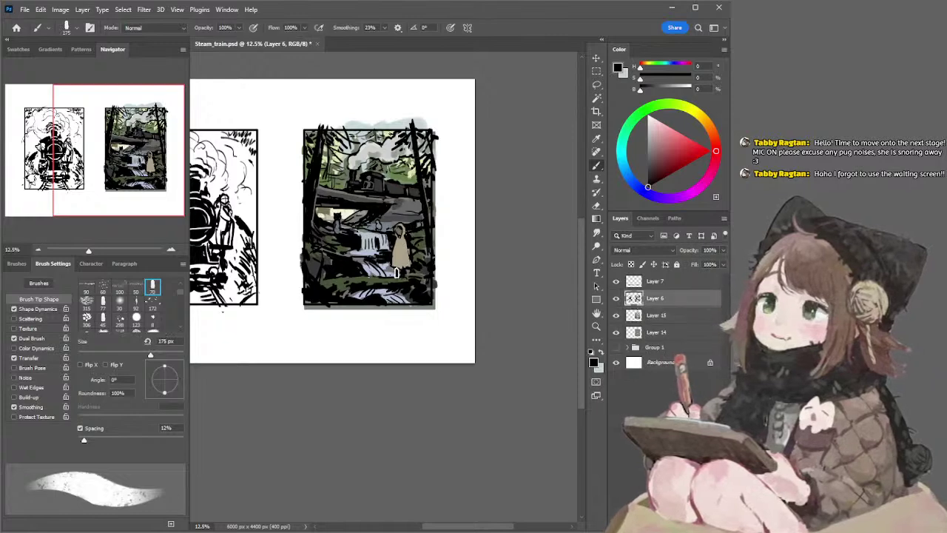
{"action": "key", "text": "bracketleft"}
{"action": "key", "text": "bracketleft"}
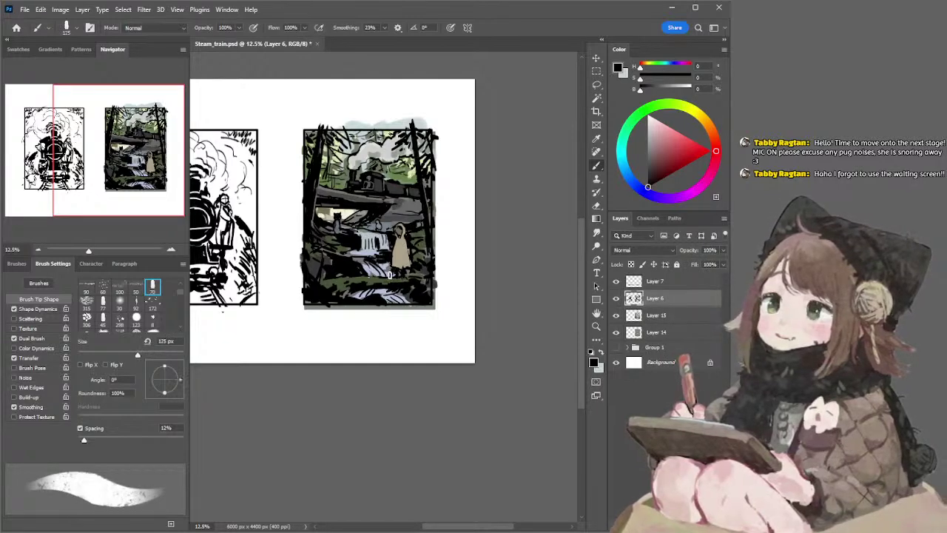
{"action": "key", "text": "e"}
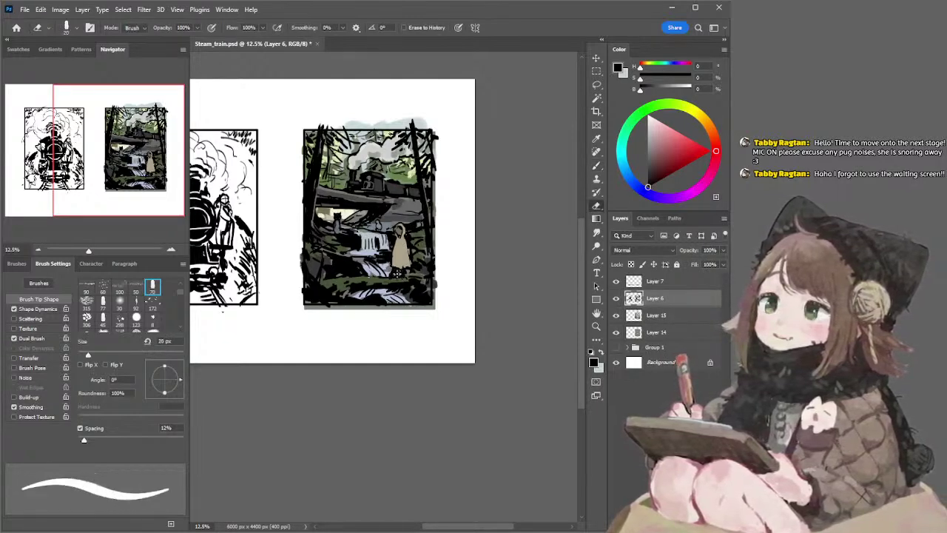
{"action": "key", "text": "bracketright"}
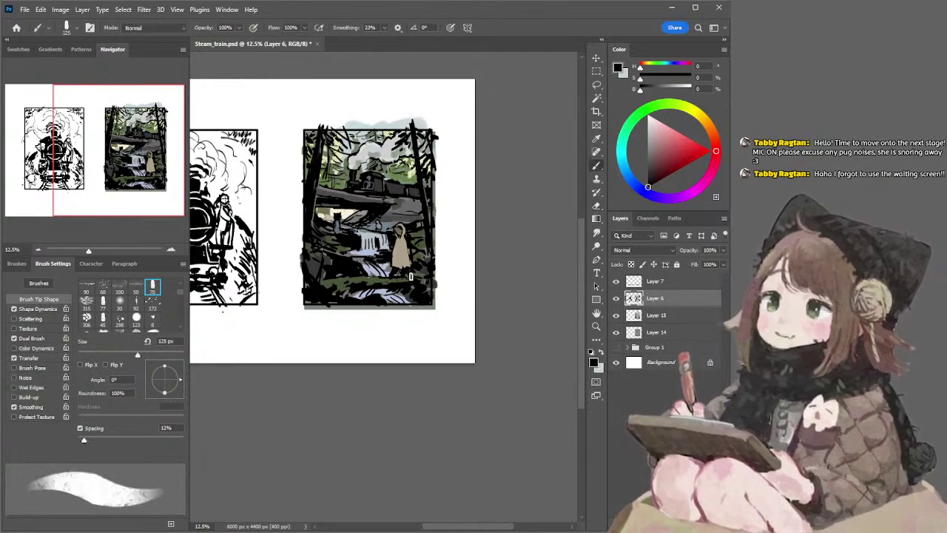
{"action": "key", "text": "bracketright"}
{"action": "key", "text": "bracketright"}
{"action": "key", "text": "bracketright"}
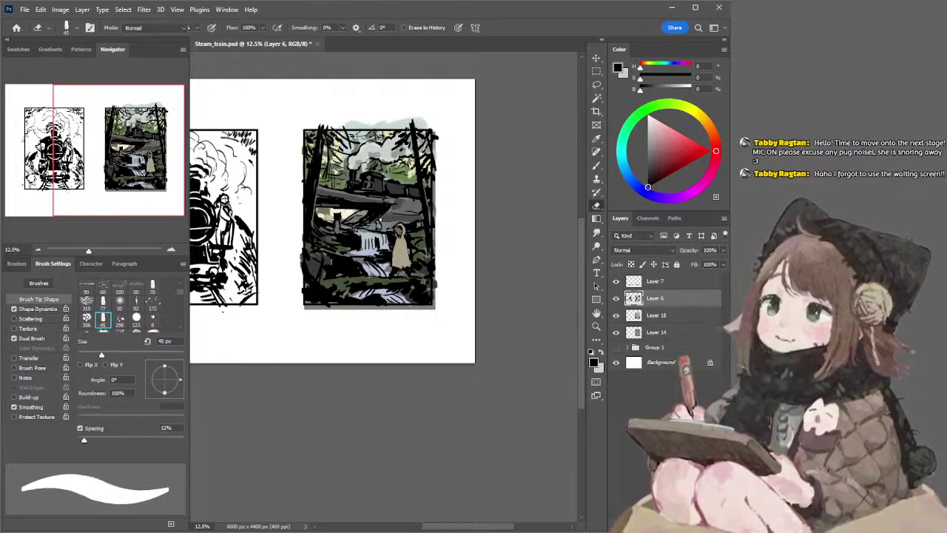
Add fine 25 px details in black ink on Layer 6 and pale blue, hue 222, saturation 18%, brightness 85%, on Layer 15
{"action": "key", "text": "b"}
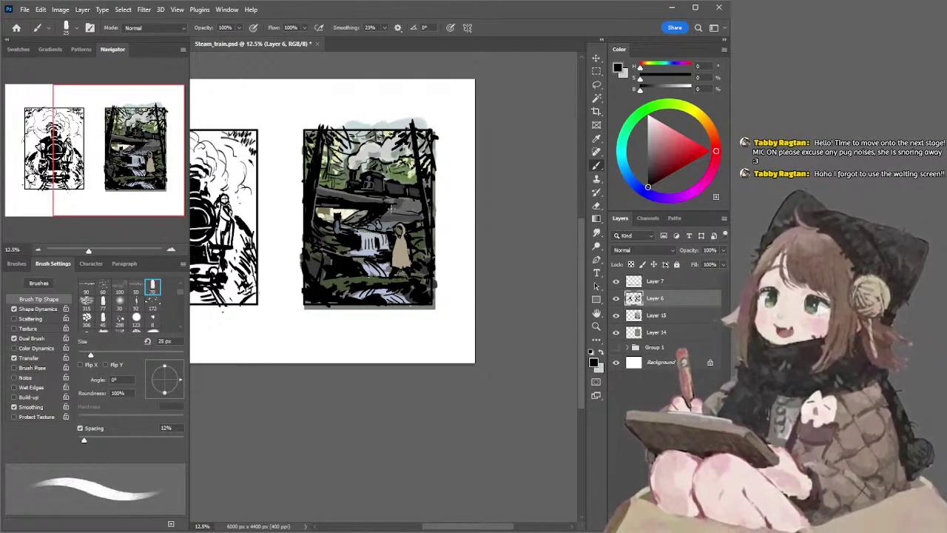
{"action": "key", "text": "alt+bracketleft"}
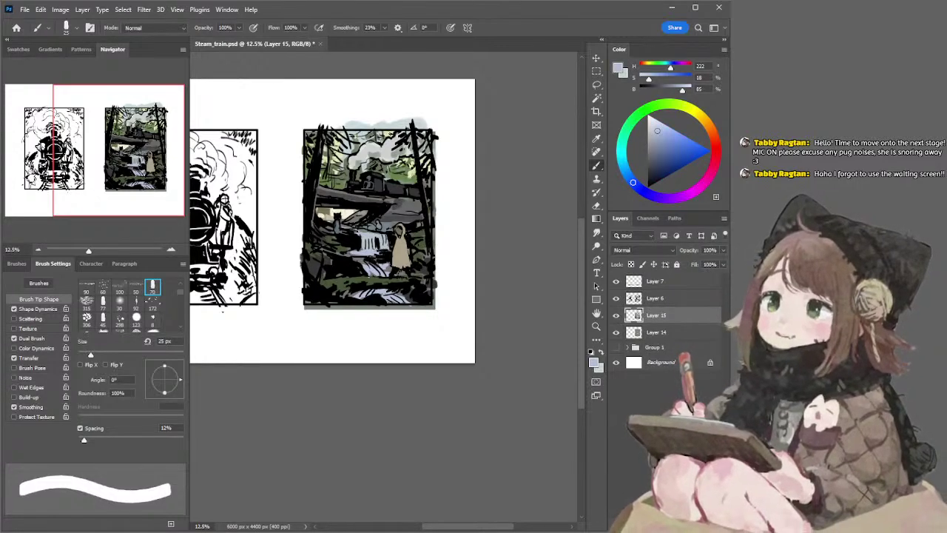
Paint light beige highlights, saturation 13%, brightness 79%, on the robed figure with 125 px and 90 px brushes
{"action": "mouse_move", "coordinate": [483, 190]}
{"action": "left_mouse_down"}
{"action": "mouse_move", "coordinate": [493, 194]}
{"action": "mouse_move", "coordinate": [473, 180]}
{"action": "left_mouse_up"}
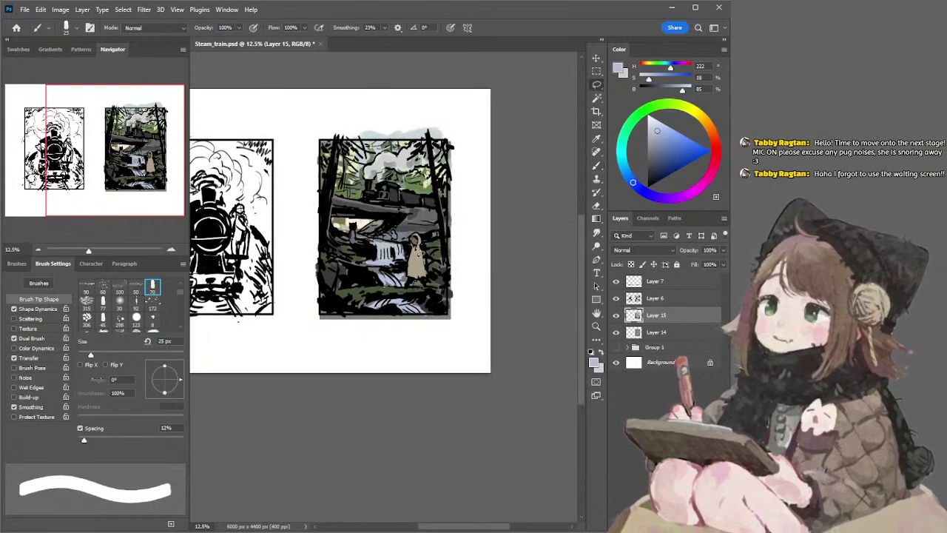
{"action": "left_click", "coordinate": [416, 250], "text": "alt"}
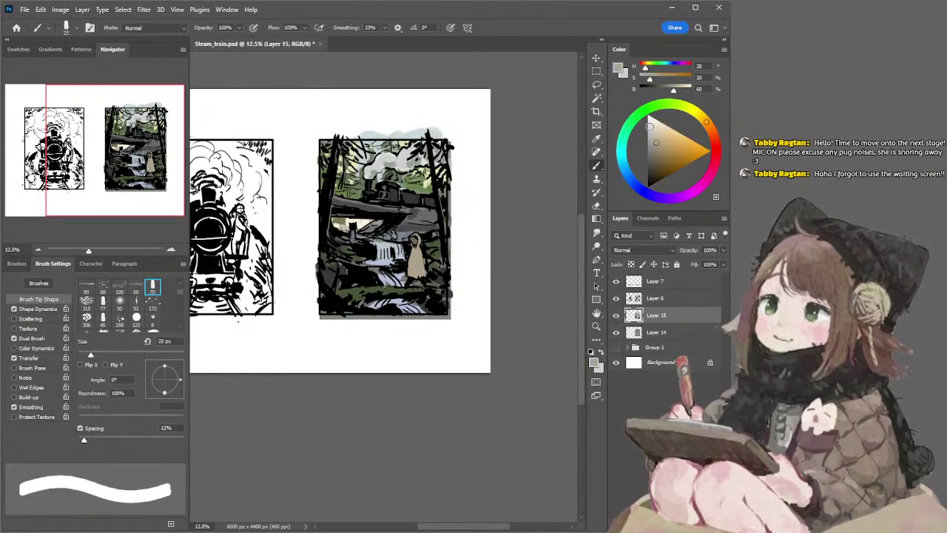
{"action": "left_click_drag", "start_coordinate": [657, 135], "coordinate": [654, 134]}
{"action": "key", "text": "l"}
{"action": "key", "text": "b"}
{"action": "key", "text": "bracketright"}
{"action": "key", "text": "bracketright"}
{"action": "key", "text": "bracketright"}
{"action": "key", "text": "bracketright"}
{"action": "key", "text": "bracketright"}
{"action": "key", "text": "bracketright"}
{"action": "key", "text": "bracketright"}
{"action": "key", "text": "bracketright"}
{"action": "key", "text": "bracketright"}
{"action": "key", "text": "bracketright"}
{"action": "key", "text": "bracketright"}
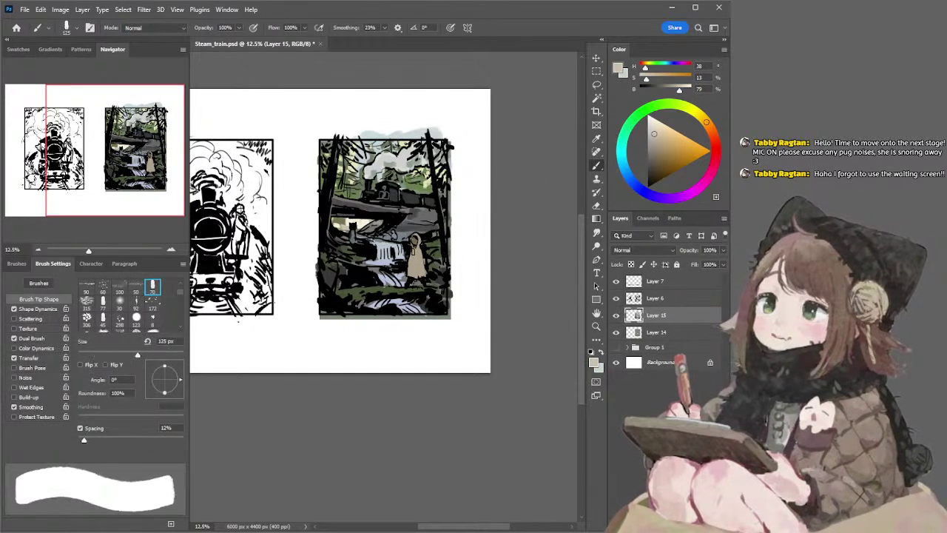
{"action": "left_click_drag", "start_coordinate": [415, 268], "coordinate": [419, 251]}
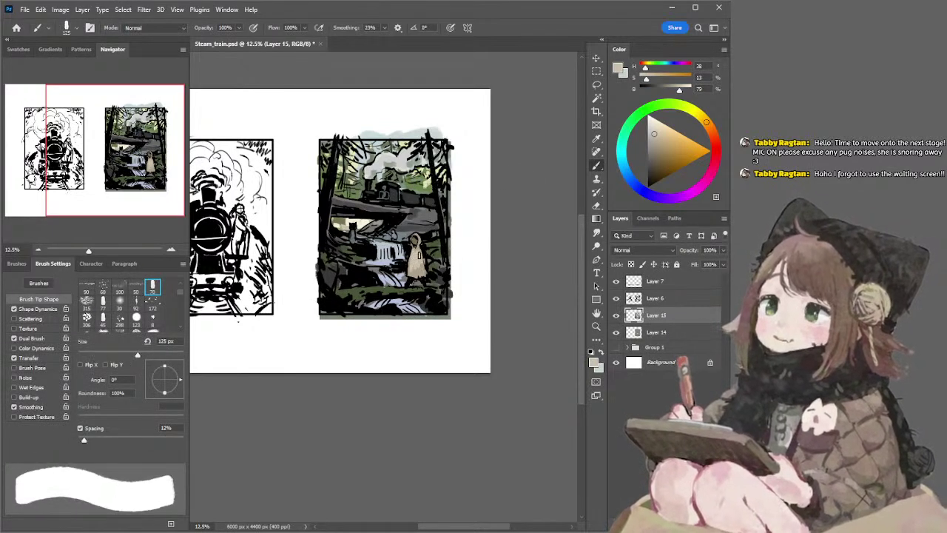
{"action": "key", "text": "bracketleft"}
{"action": "key", "text": "bracketleft"}
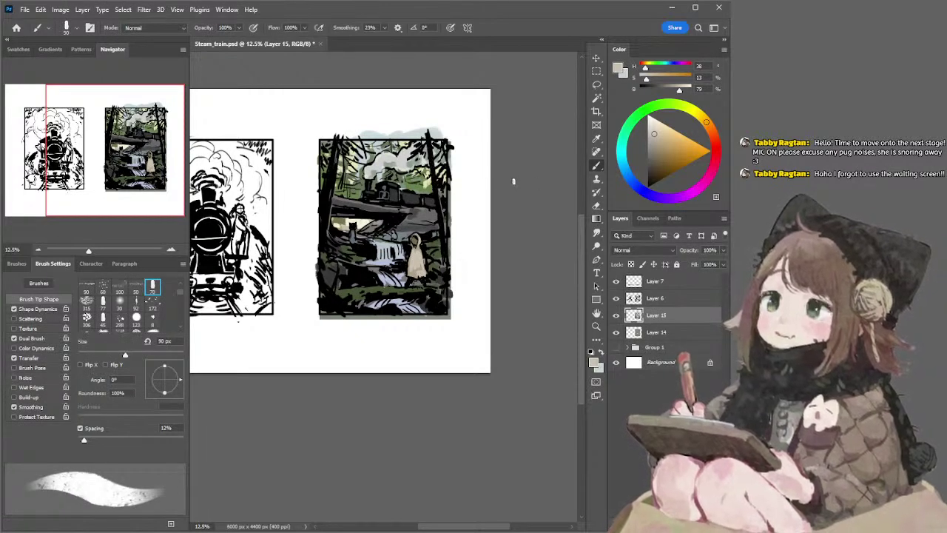
Try recolouring the robed figure dusty rose, hue 2, saturation 26%, brightness 58%, on Layer 15 with brushes from 100 to 175 px
{"action": "left_click", "coordinate": [418, 252], "text": "alt"}
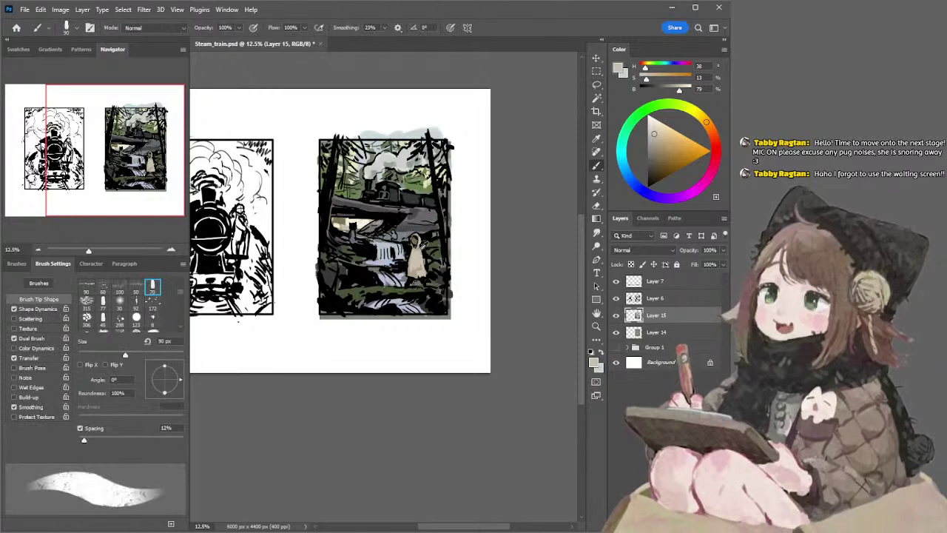
{"action": "left_click", "coordinate": [714, 140]}
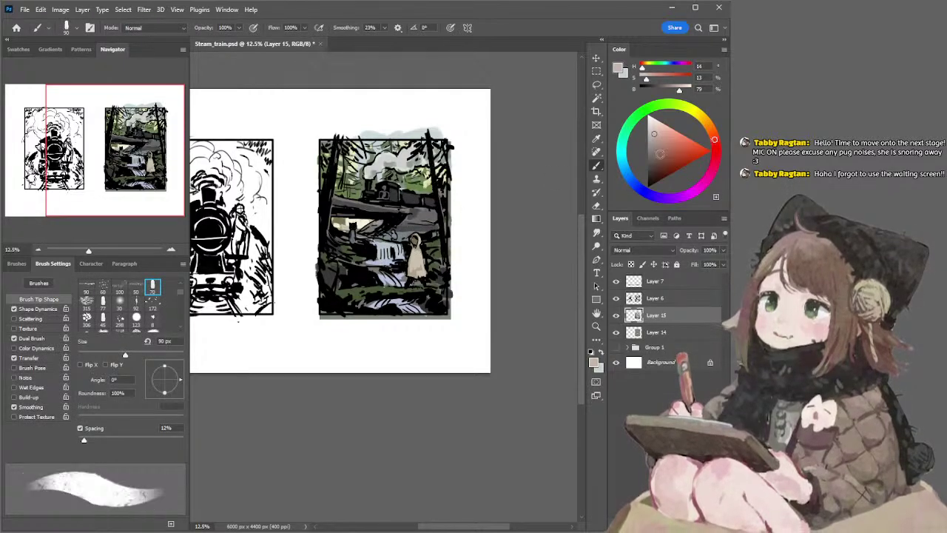
{"action": "left_click", "coordinate": [656, 151]}
{"action": "left_click", "coordinate": [716, 149]}
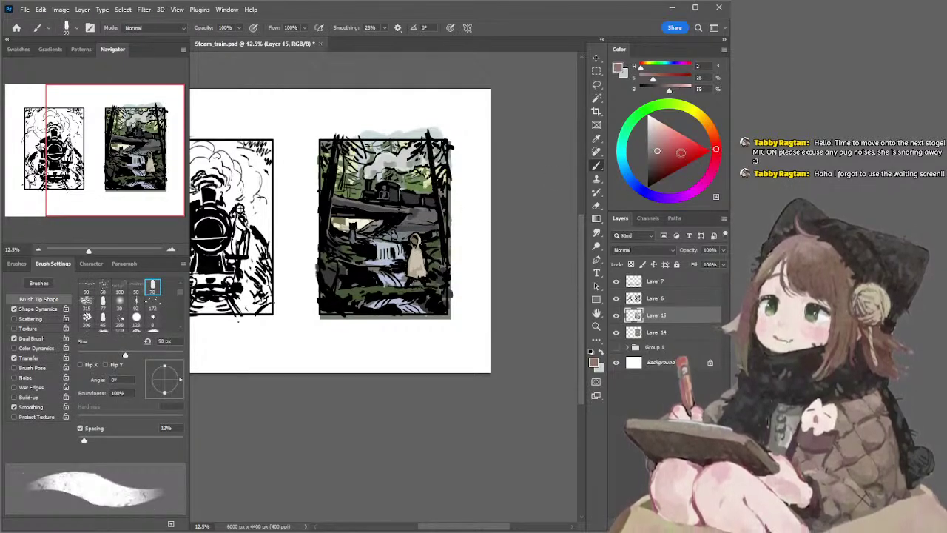
{"action": "key", "text": "l"}
{"action": "key", "text": "b"}
{"action": "key", "text": "]"}
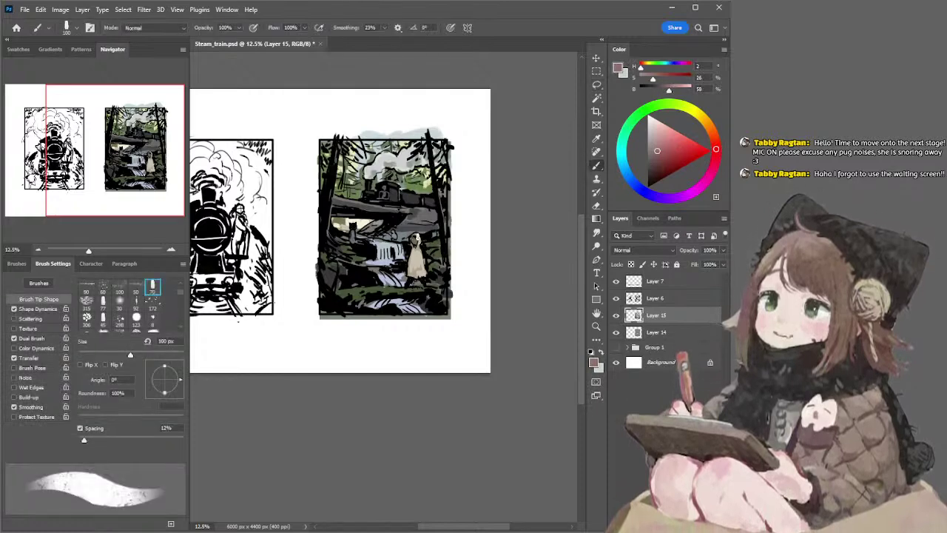
{"action": "mouse_move", "coordinate": [412, 261]}
{"action": "left_mouse_down"}
{"action": "mouse_move", "coordinate": [419, 255]}
{"action": "mouse_move", "coordinate": [412, 275]}
{"action": "left_mouse_up"}
{"action": "key", "text": "]"}
{"action": "key", "text": "]"}
{"action": "key", "text": "]"}
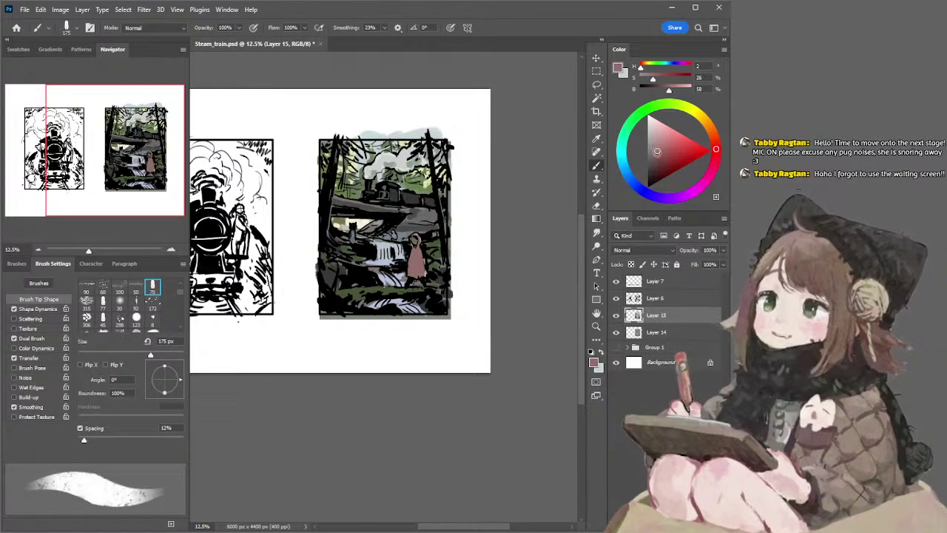
Try a stronger pink, hue 354, saturation 39%, brightness 67%, on the robe with a 200 px brush, and undo the pink recolouring
{"action": "left_click", "coordinate": [656, 158]}
{"action": "left_click_drag", "start_coordinate": [715, 151], "coordinate": [715, 157]}
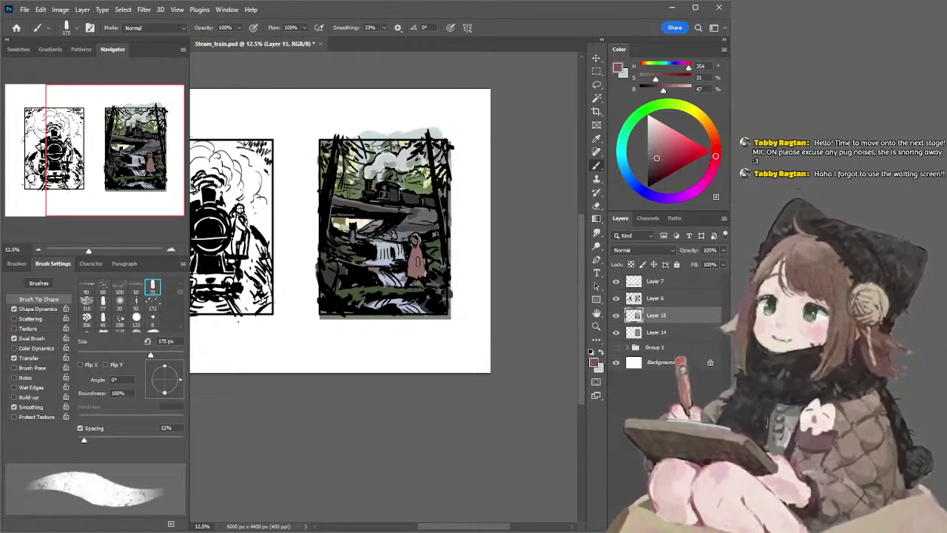
{"action": "left_click", "coordinate": [664, 147]}
{"action": "key", "text": "]"}
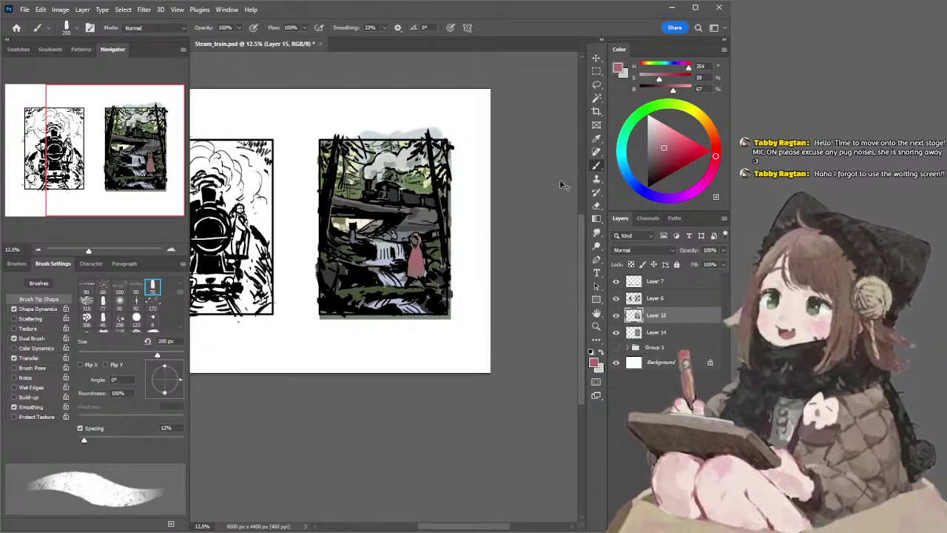
{"action": "key", "text": "ctrl+z"}
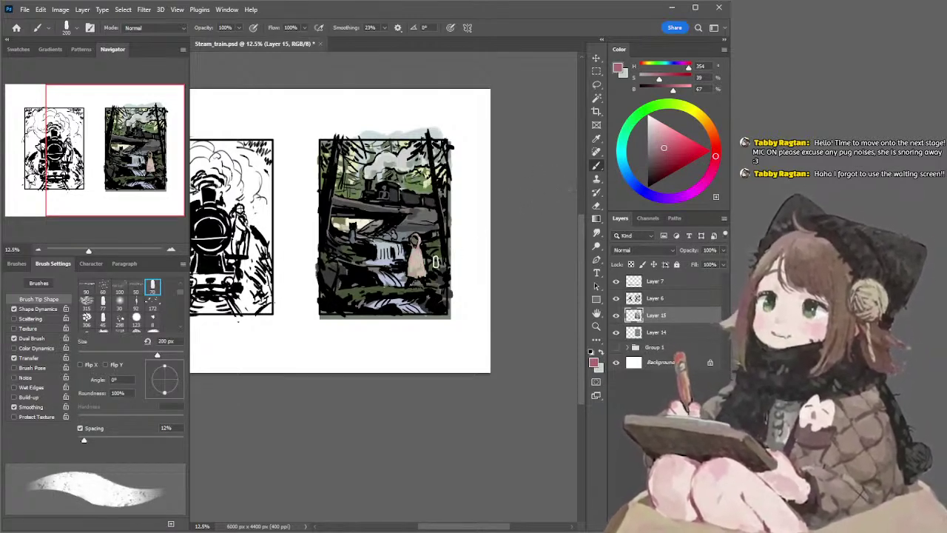
{"action": "left_click", "coordinate": [414, 277], "text": "alt"}
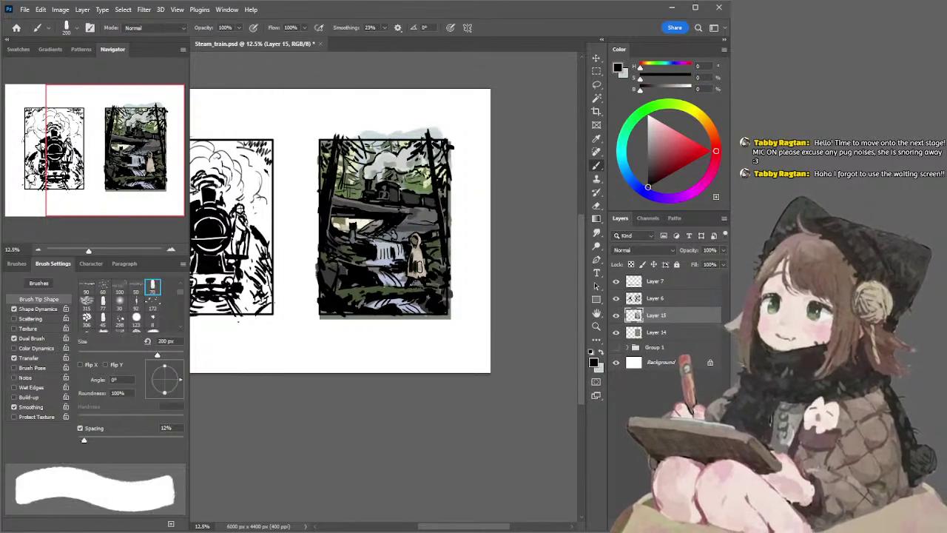
{"action": "left_click", "coordinate": [411, 257], "text": "alt"}
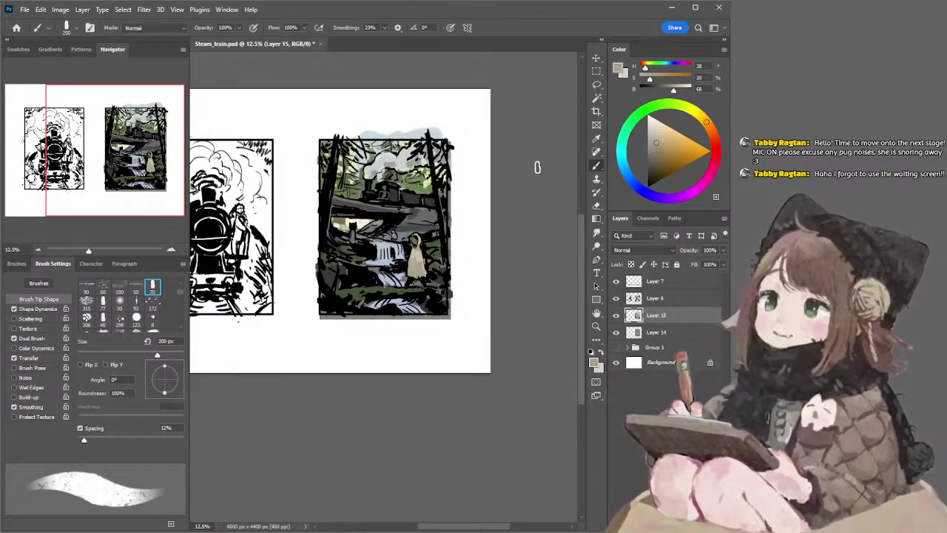
Select the rectangular frame area of the front-facing locomotive sketch with Layer 14 active
{"action": "key", "text": "l"}
{"action": "left_click_drag", "start_coordinate": [363, 145], "coordinate": [396, 185]}
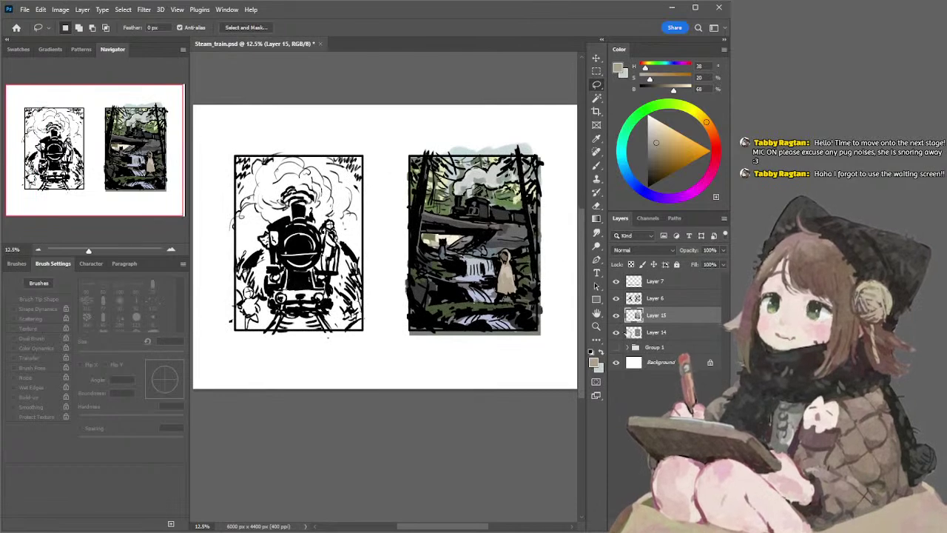
{"action": "left_click", "coordinate": [644, 333]}
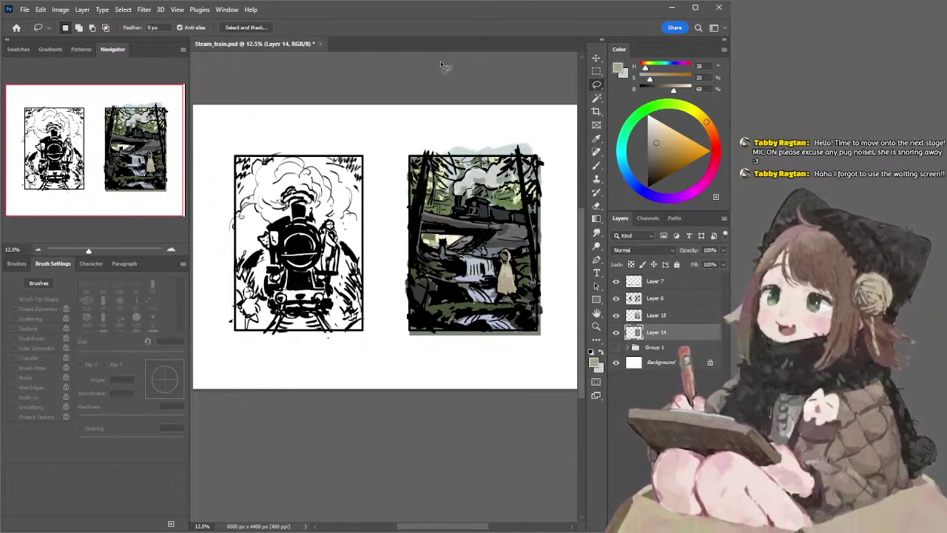
{"action": "left_click", "coordinate": [596, 71]}
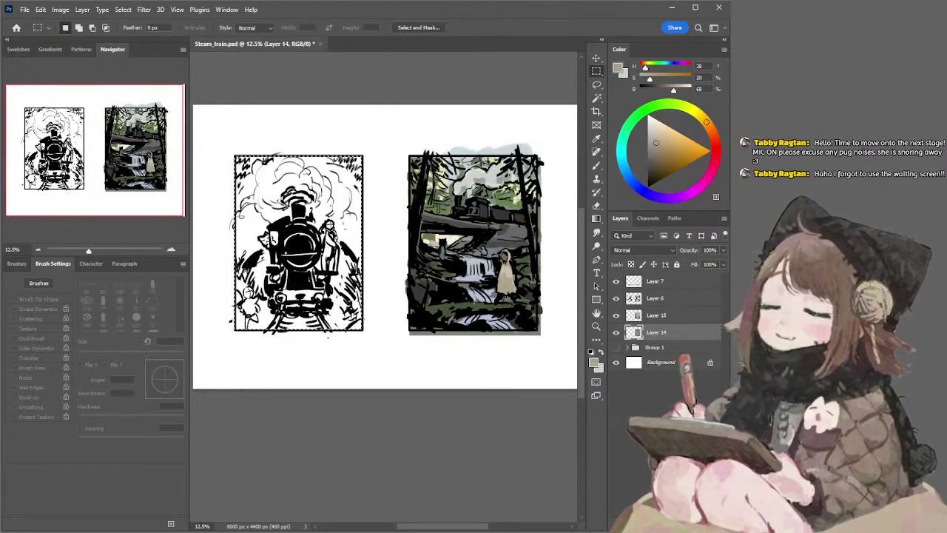
{"action": "key", "text": "b"}
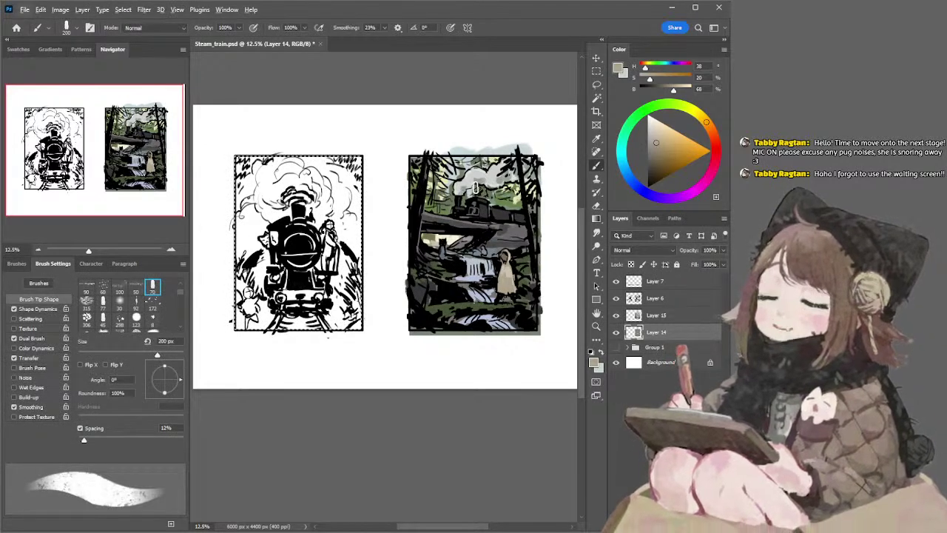
Fill the selected frame on Layer 14 with warm grey, hue 28, brightness 45%, and deselect
{"action": "left_click", "coordinate": [480, 183], "text": "alt"}
{"action": "left_click", "coordinate": [645, 156]}
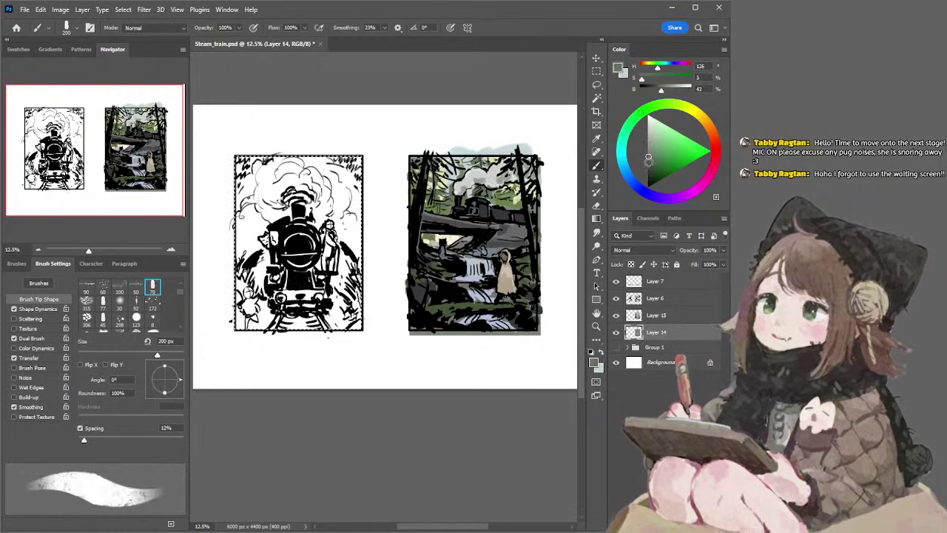
{"action": "left_click", "coordinate": [709, 128]}
{"action": "left_click", "coordinate": [649, 155]}
{"action": "key", "text": "alt+BackSpace"}
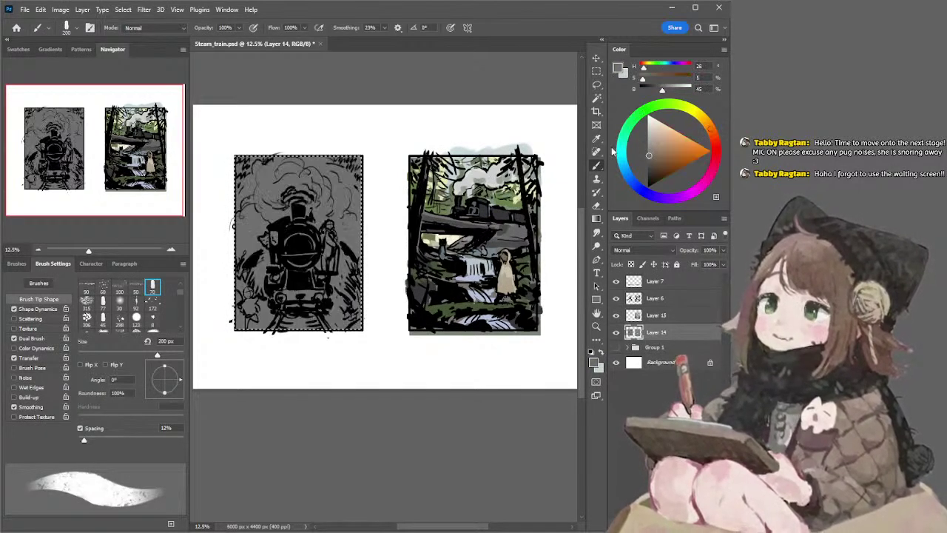
{"action": "key", "text": "l"}
{"action": "key", "text": "ctrl+d"}
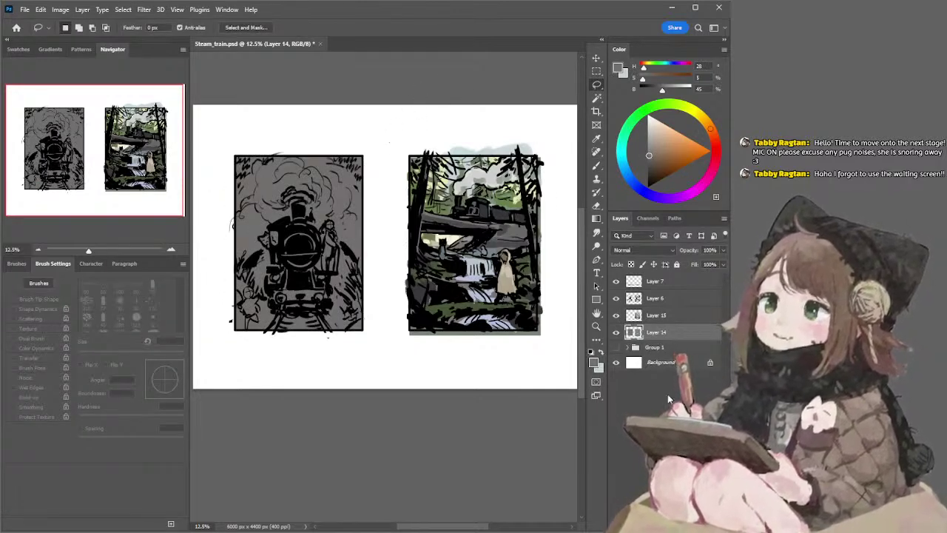
Paint lighter grey over the smoke and background beside the locomotive on Layer 15, enlarging the brush from 200 px
{"action": "left_click", "coordinate": [642, 316]}
{"action": "key", "text": "b"}
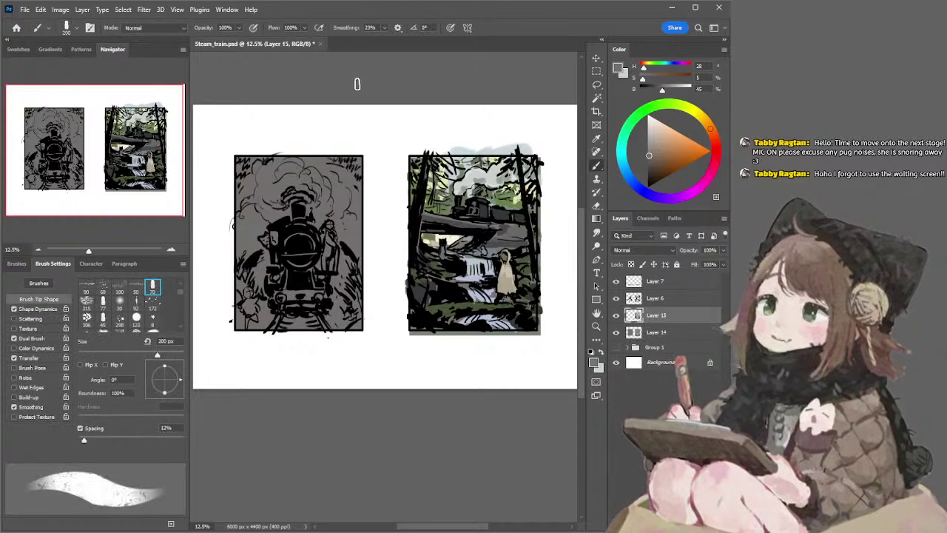
{"action": "left_click", "coordinate": [649, 136]}
{"action": "key", "text": "bracketright"}
{"action": "key", "text": "bracketright"}
{"action": "key", "text": "bracketright"}
{"action": "mouse_move", "coordinate": [281, 169]}
{"action": "left_mouse_down"}
{"action": "mouse_move", "coordinate": [249, 196]}
{"action": "mouse_move", "coordinate": [265, 191]}
{"action": "mouse_move", "coordinate": [258, 176]}
{"action": "mouse_move", "coordinate": [289, 166]}
{"action": "mouse_move", "coordinate": [247, 203]}
{"action": "mouse_move", "coordinate": [259, 215]}
{"action": "mouse_move", "coordinate": [245, 230]}
{"action": "mouse_move", "coordinate": [245, 214]}
{"action": "mouse_move", "coordinate": [239, 232]}
{"action": "mouse_move", "coordinate": [242, 209]}
{"action": "mouse_move", "coordinate": [265, 217]}
{"action": "mouse_move", "coordinate": [248, 252]}
{"action": "mouse_move", "coordinate": [259, 247]}
{"action": "mouse_move", "coordinate": [242, 250]}
{"action": "mouse_move", "coordinate": [261, 255]}
{"action": "mouse_move", "coordinate": [259, 284]}
{"action": "mouse_move", "coordinate": [241, 265]}
{"action": "mouse_move", "coordinate": [264, 268]}
{"action": "mouse_move", "coordinate": [289, 194]}
{"action": "mouse_move", "coordinate": [242, 243]}
{"action": "left_mouse_up"}
Spread sampled mid-grey, hue 20, saturation 2%, brightness 57%, across the locomotive's background and smoke with a 700 px brush
{"action": "key", "text": "bracketright"}
{"action": "key", "text": "bracketright"}
{"action": "key", "text": "bracketright"}
{"action": "left_click", "coordinate": [243, 193], "text": "alt"}
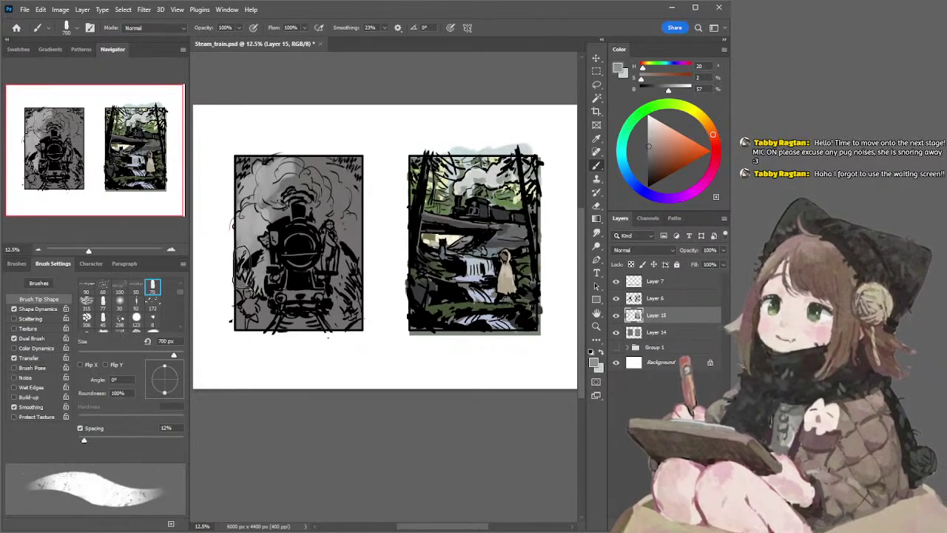
{"action": "mouse_move", "coordinate": [349, 247]}
{"action": "left_mouse_down"}
{"action": "mouse_move", "coordinate": [345, 278]}
{"action": "mouse_move", "coordinate": [344, 224]}
{"action": "mouse_move", "coordinate": [355, 217]}
{"action": "mouse_move", "coordinate": [343, 224]}
{"action": "mouse_move", "coordinate": [355, 199]}
{"action": "mouse_move", "coordinate": [331, 178]}
{"action": "mouse_move", "coordinate": [317, 171]}
{"action": "mouse_move", "coordinate": [344, 197]}
{"action": "mouse_move", "coordinate": [298, 168]}
{"action": "mouse_move", "coordinate": [321, 182]}
{"action": "mouse_move", "coordinate": [284, 185]}
{"action": "mouse_move", "coordinate": [320, 192]}
{"action": "mouse_move", "coordinate": [290, 202]}
{"action": "mouse_move", "coordinate": [318, 212]}
{"action": "mouse_move", "coordinate": [335, 203]}
{"action": "mouse_move", "coordinate": [276, 181]}
{"action": "left_mouse_up"}
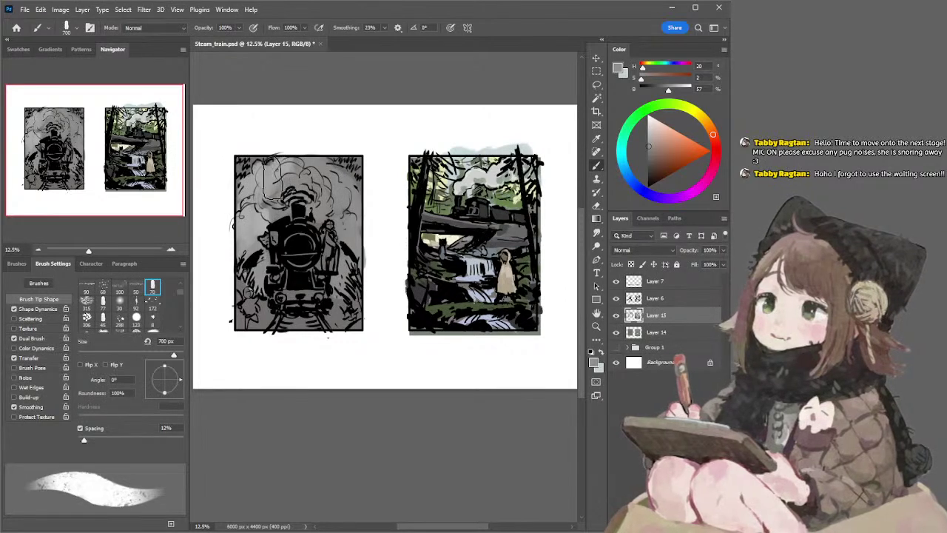
Paint the first highlights at the top of the locomotive's smoke in neutral grey, brightness 85%, with a 200 px brush
{"action": "left_click", "coordinate": [270, 173], "text": "alt"}
{"action": "left_click_drag", "start_coordinate": [638, 141], "coordinate": [642, 133]}
{"action": "key", "text": "bracketleft"}
{"action": "key", "text": "bracketleft"}
{"action": "key", "text": "bracketleft"}
{"action": "key", "text": "bracketleft"}
{"action": "key", "text": "bracketleft"}
{"action": "key", "text": "bracketleft"}
{"action": "key", "text": "bracketleft"}
{"action": "key", "text": "bracketleft"}
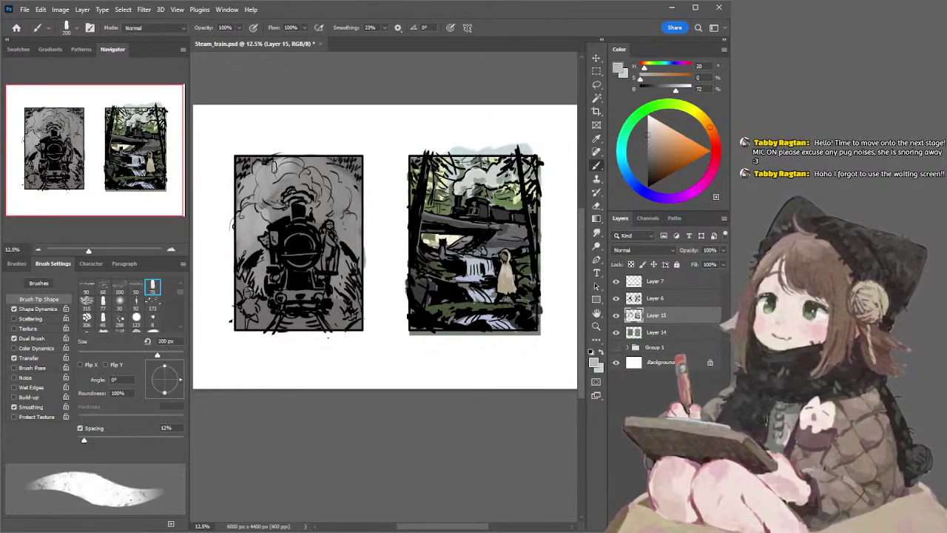
{"action": "left_click", "coordinate": [646, 123]}
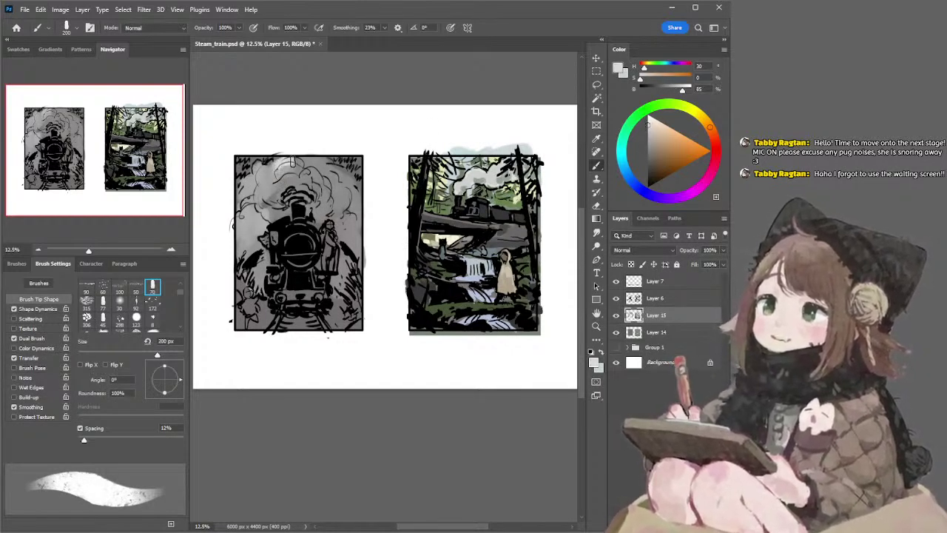
Build up curved light grey highlights in the upper smoke with 125 to 175 px brushes, undoing the last stray stroke
{"action": "key", "text": "bracketleft"}
{"action": "key", "text": "bracketleft"}
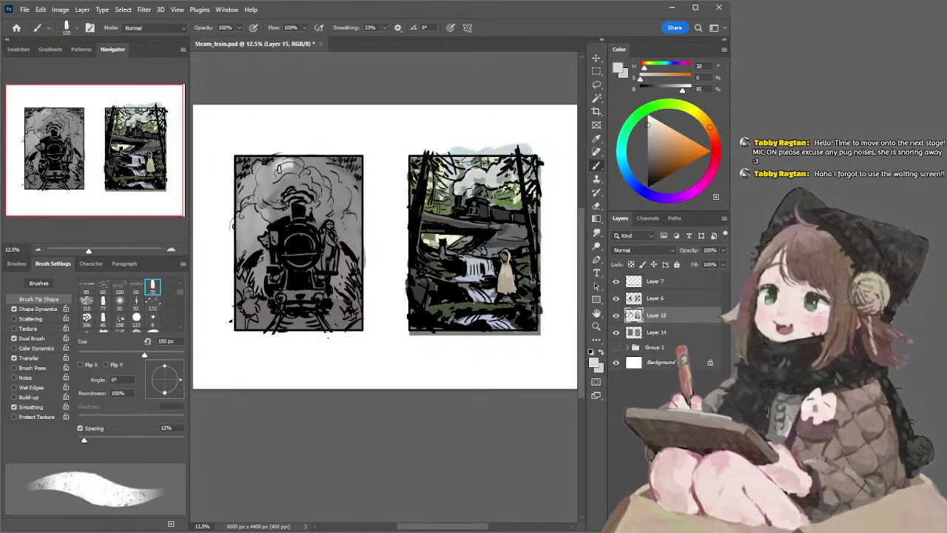
{"action": "key", "text": "bracketleft"}
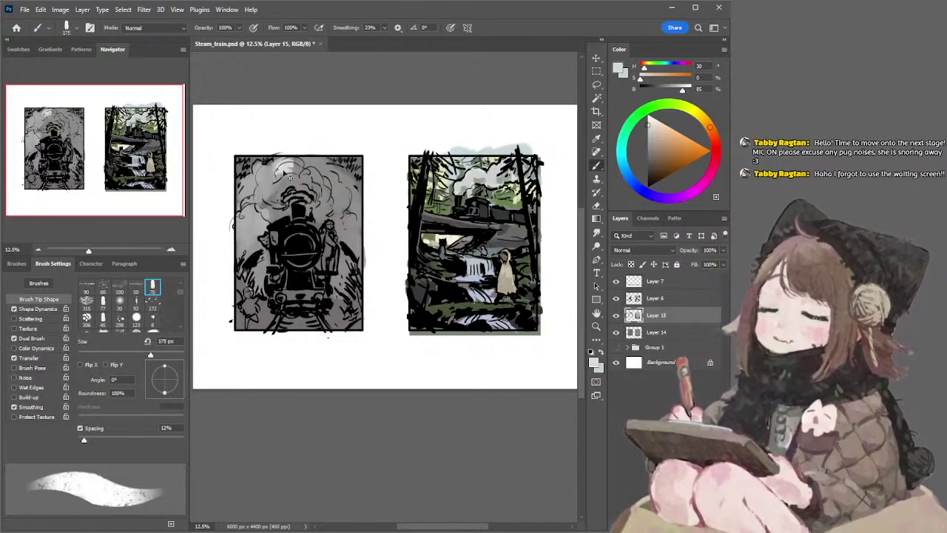
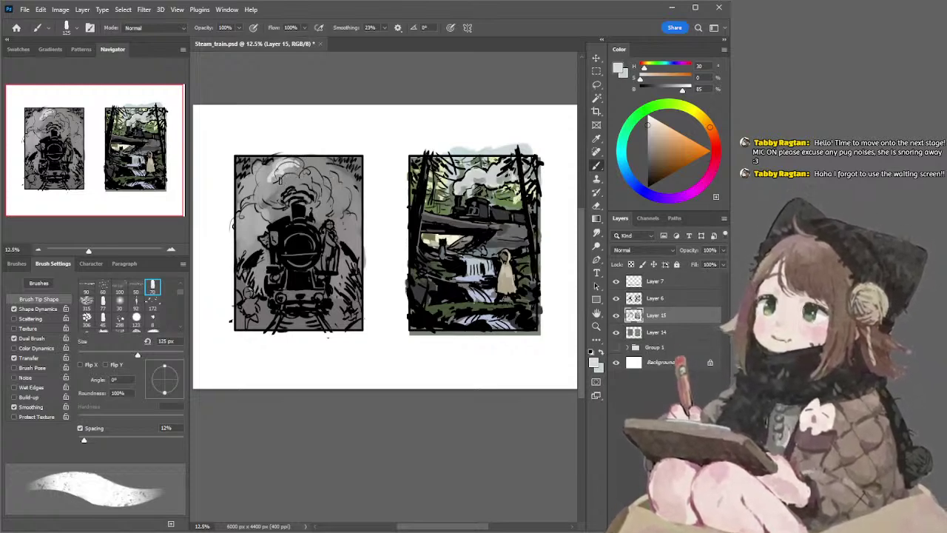
{"action": "left_click_drag", "start_coordinate": [272, 186], "coordinate": [281, 179]}
{"action": "key", "text": "ctrl+z"}
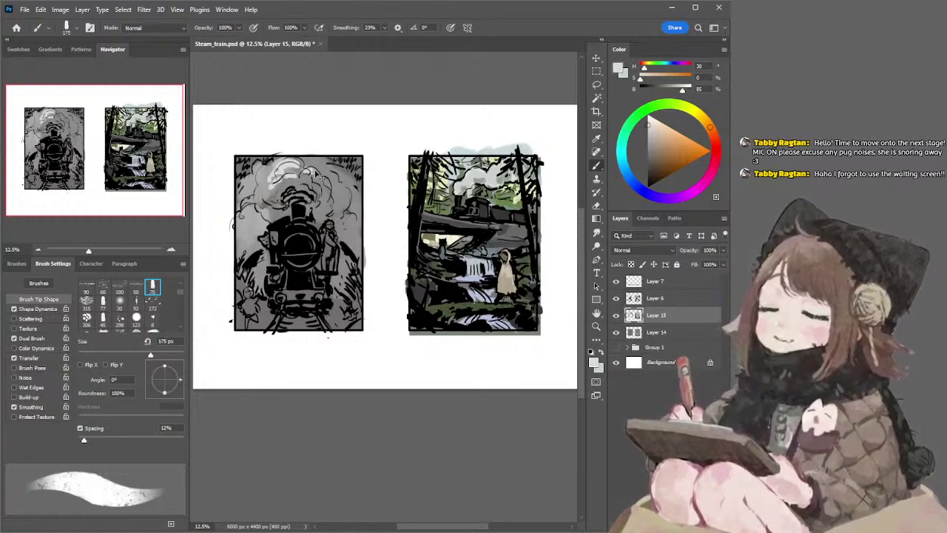
Extend the light grey highlights along the smoke's billowing edges, alternating between 125 and 175 px brushes
{"action": "key", "text": "bracketleft"}
{"action": "key", "text": "bracketleft"}
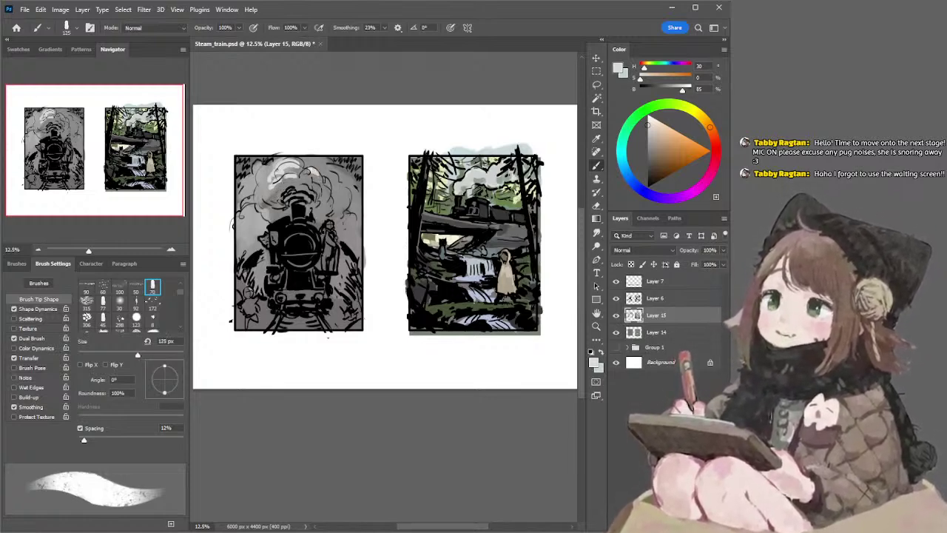
{"action": "key", "text": "bracketright"}
{"action": "key", "text": "bracketright"}
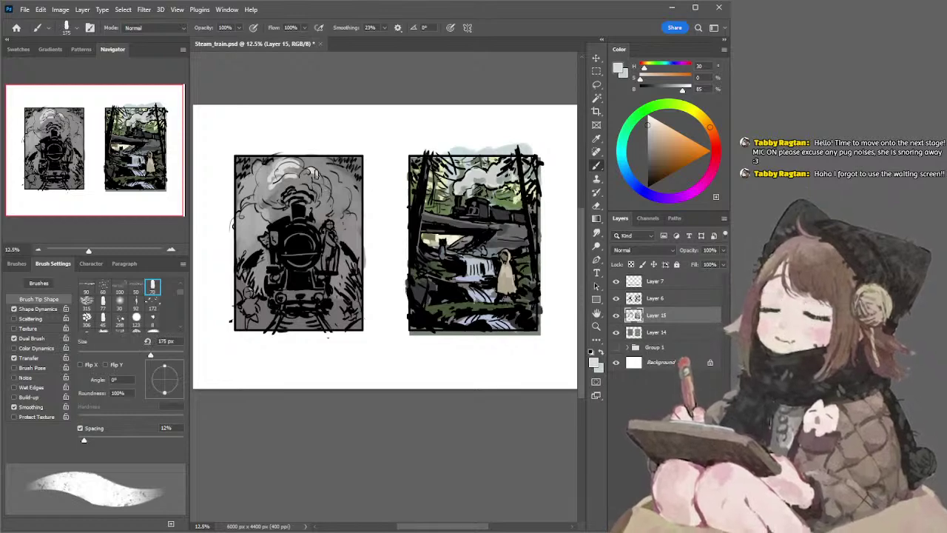
{"action": "key", "text": "bracketleft"}
{"action": "key", "text": "bracketleft"}
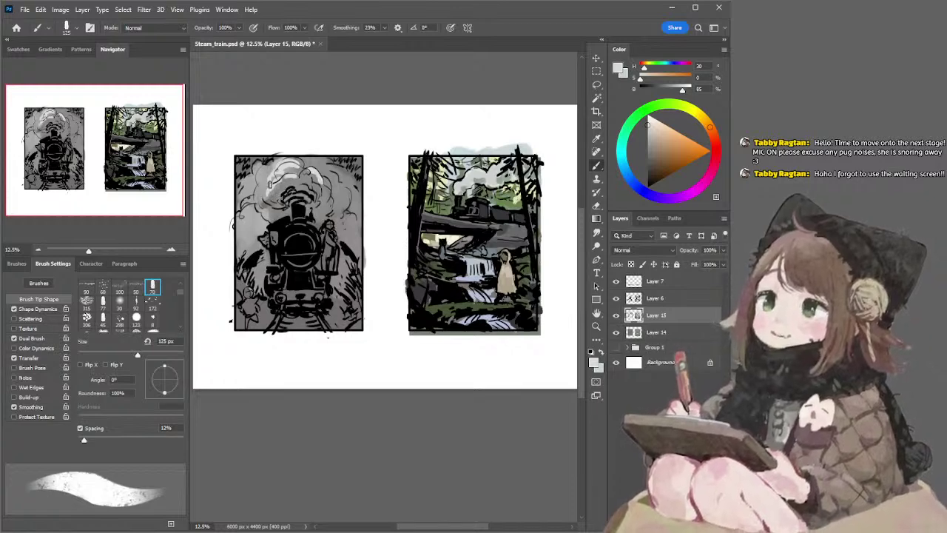
{"action": "left_click_drag", "start_coordinate": [260, 191], "coordinate": [270, 198]}
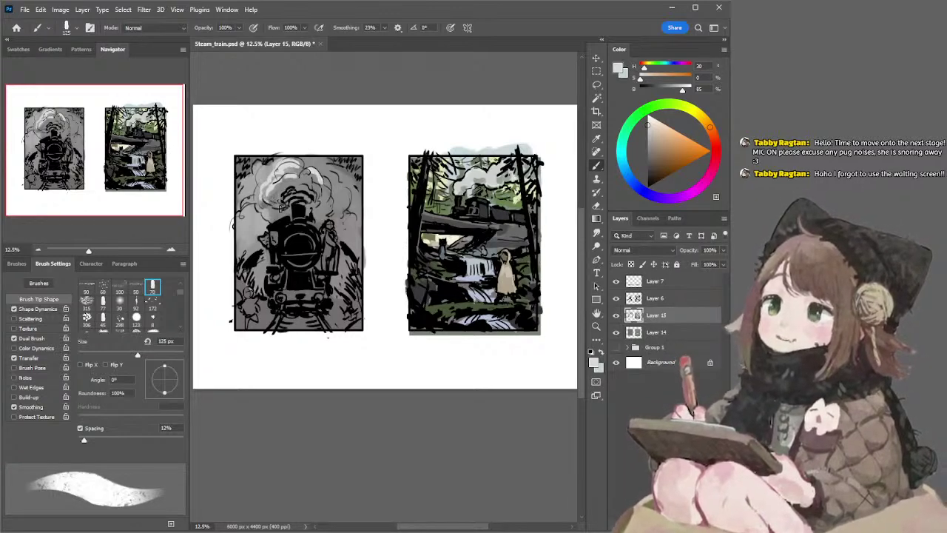
Add finer light grey highlights to the smoke above the funnel, varying the brush between 90 and 150 px
{"action": "key", "text": "bracketright"}
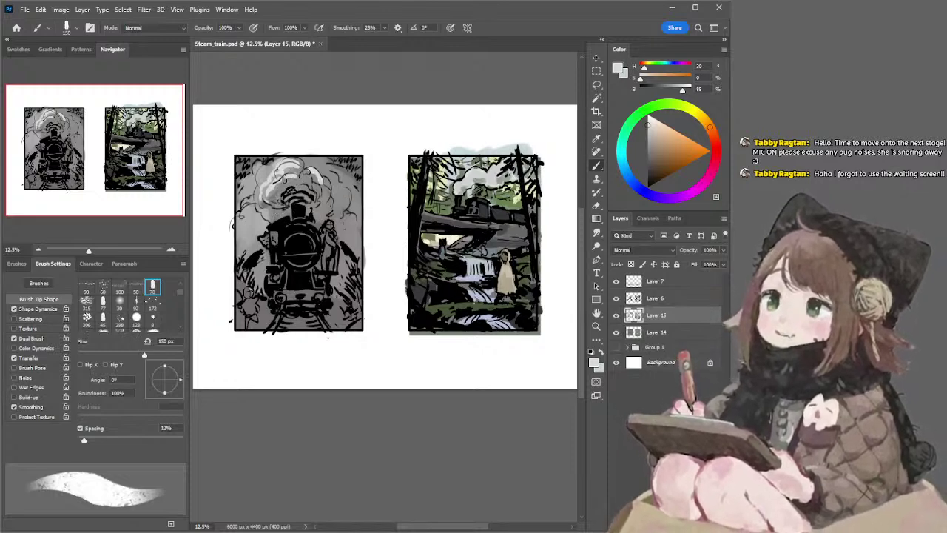
{"action": "key", "text": "bracketleft"}
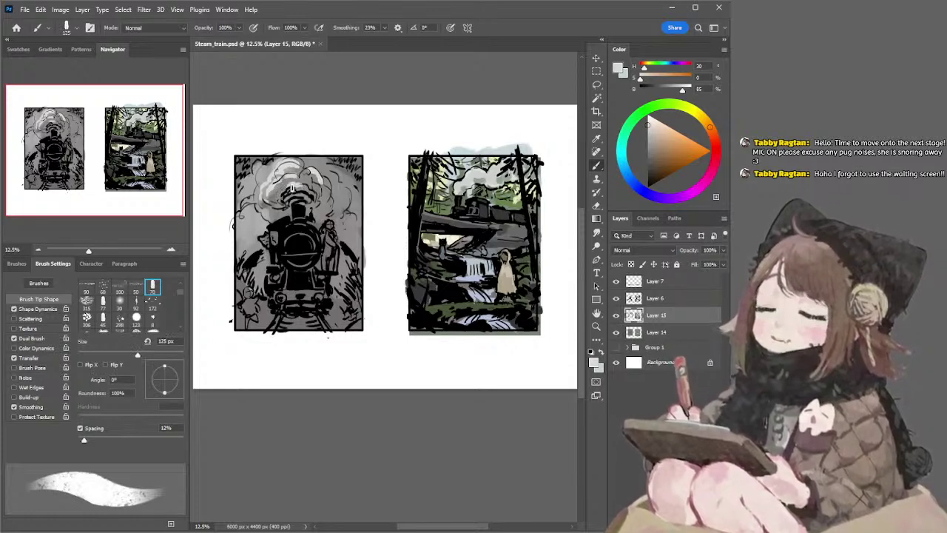
{"action": "key", "text": "bracketleft"}
{"action": "key", "text": "bracketleft"}
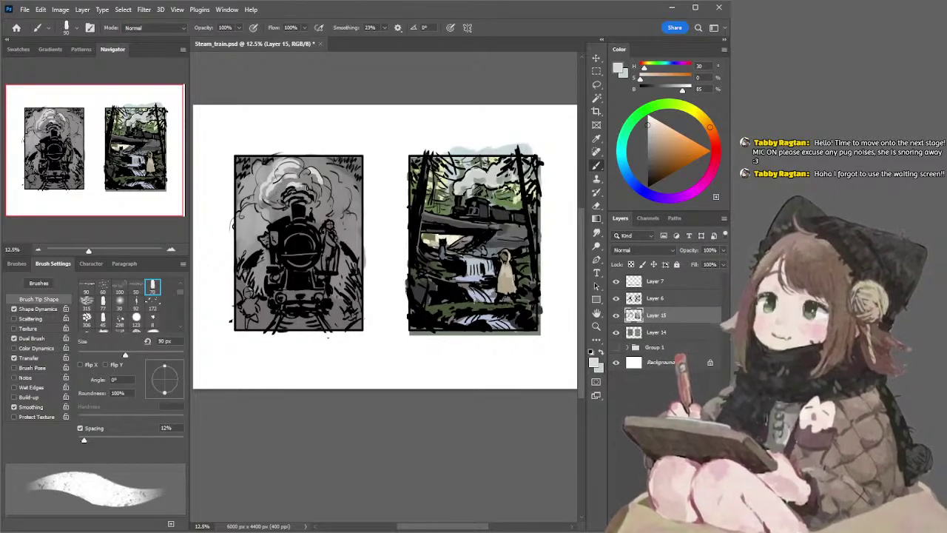
{"action": "key", "text": "bracketright"}
{"action": "key", "text": "bracketright"}
{"action": "key", "text": "bracketright"}
{"action": "key", "text": "bracketright"}
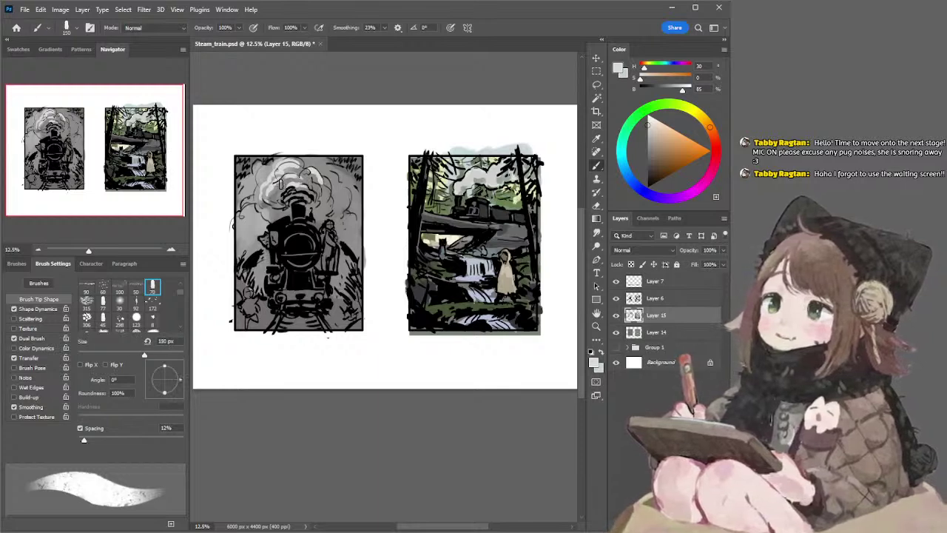
{"action": "key", "text": "bracketleft"}
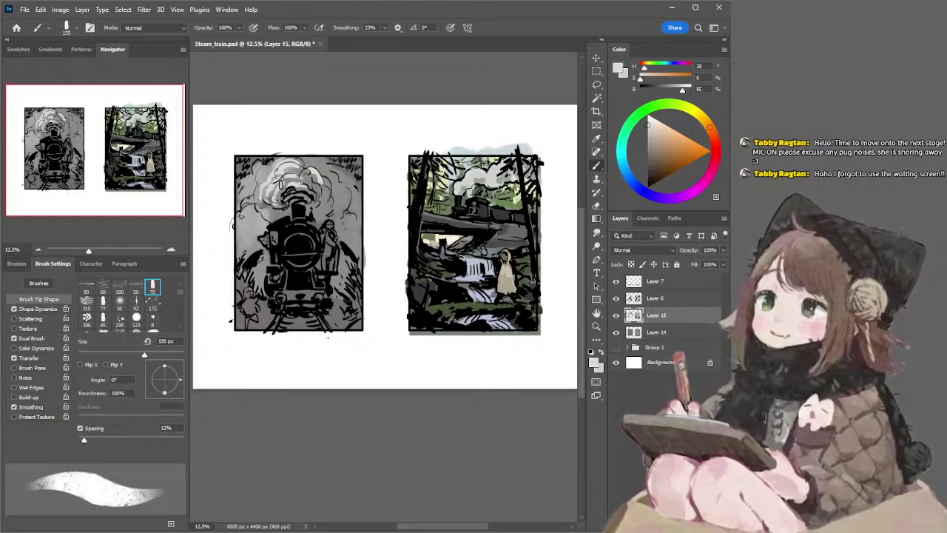
Brush broad light grey over the smoke's right-hand billows at 500 px, replacing the stray dab near the outer edge
{"action": "key", "text": "bracketright"}
{"action": "key", "text": "bracketright"}
{"action": "key", "text": "bracketright"}
{"action": "key", "text": "bracketright"}
{"action": "key", "text": "bracketright"}
{"action": "key", "text": "bracketright"}
{"action": "key", "text": "bracketright"}
{"action": "key", "text": "bracketright"}
{"action": "key", "text": "bracketright"}
{"action": "key", "text": "bracketright"}
{"action": "key", "text": "bracketright"}
{"action": "key", "text": "bracketright"}
{"action": "key", "text": "bracketright"}
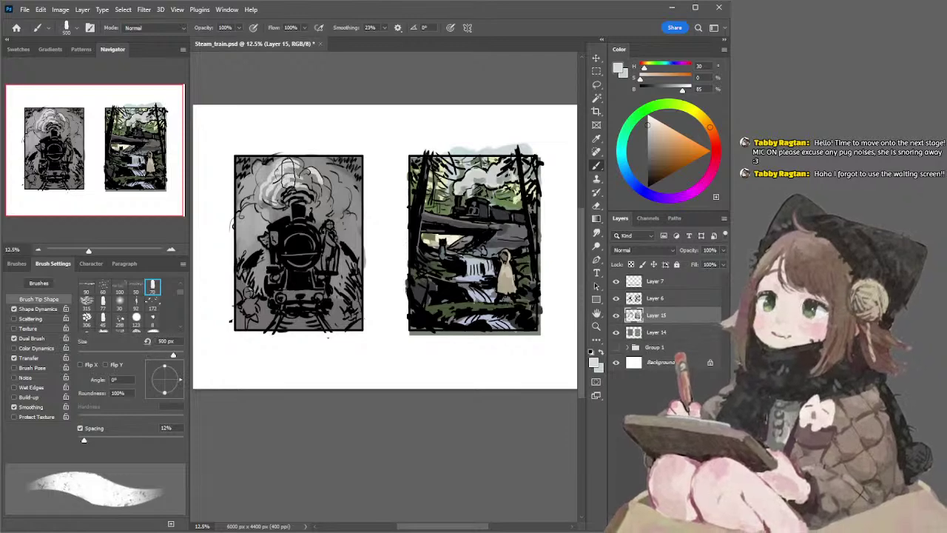
{"action": "mouse_move", "coordinate": [310, 174]}
{"action": "left_mouse_down"}
{"action": "mouse_move", "coordinate": [338, 205]}
{"action": "mouse_move", "coordinate": [333, 196]}
{"action": "left_mouse_up"}
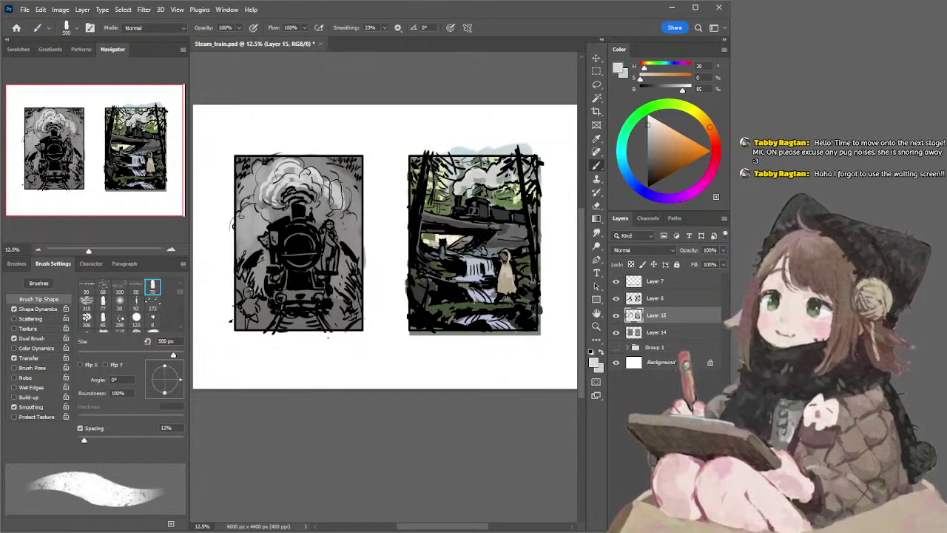
{"action": "left_click", "coordinate": [348, 204]}
{"action": "key", "text": "ctrl+z"}
{"action": "left_click", "coordinate": [348, 202]}
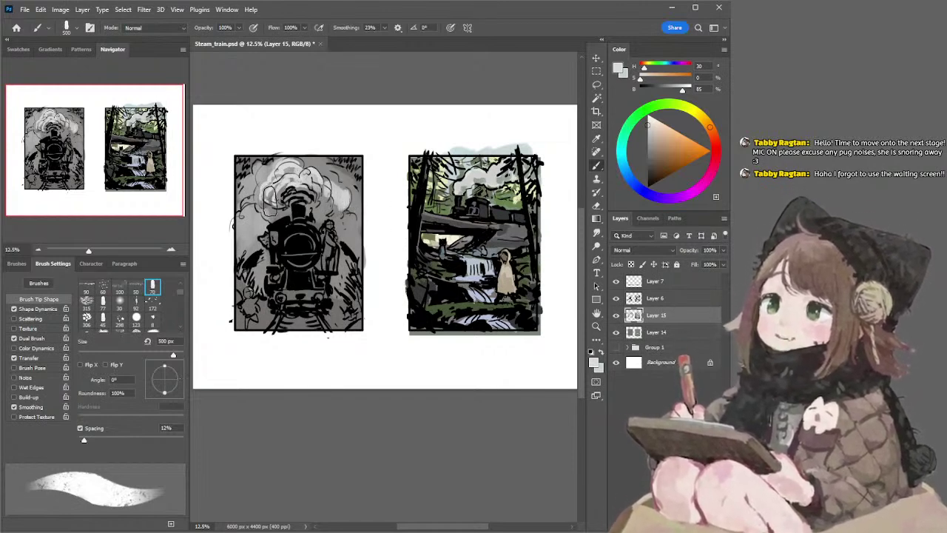
Soften the smoke around the funnel with light grey, using a 300 px brush and then 600 px
{"action": "key", "text": "bracketleft"}
{"action": "key", "text": "bracketleft"}
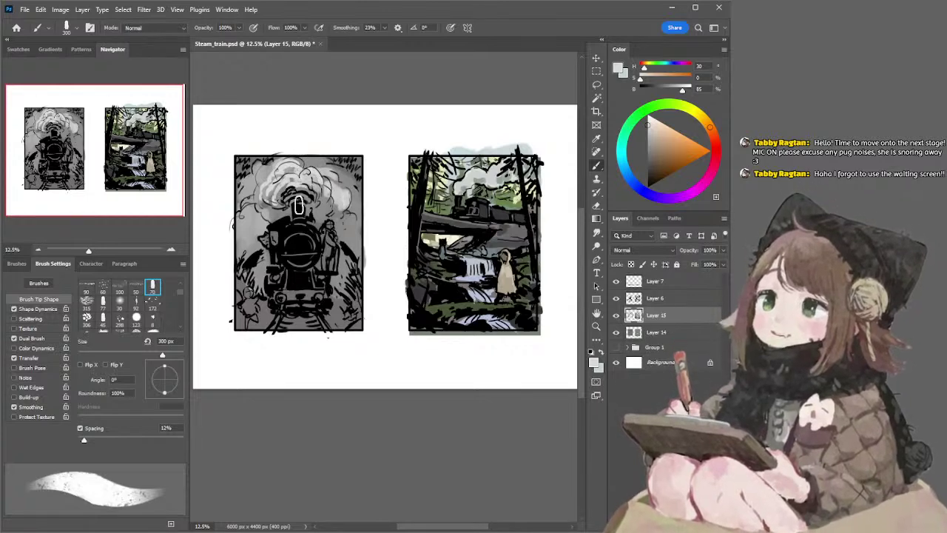
{"action": "key", "text": "bracketright"}
{"action": "key", "text": "bracketright"}
{"action": "key", "text": "bracketright"}
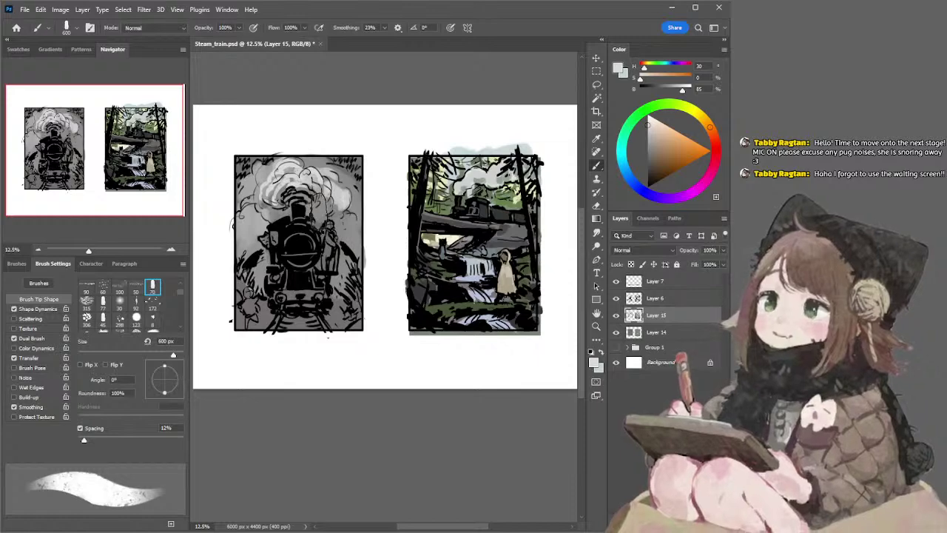
Shade the smoke around the funnel in dark grey, hue 20, saturation 0%, brightness 35%, reducing the brush to 250 px
{"action": "left_click", "coordinate": [645, 159]}
{"action": "left_click", "coordinate": [647, 162]}
{"action": "key", "text": "bracketleft"}
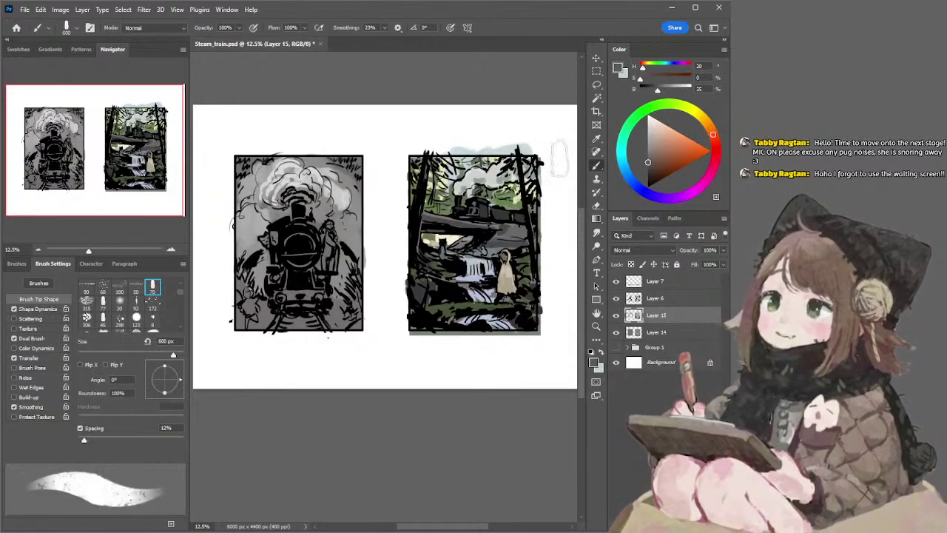
{"action": "key", "text": "bracketleft"}
{"action": "key", "text": "bracketleft"}
{"action": "mouse_move", "coordinate": [295, 198]}
{"action": "left_mouse_down"}
{"action": "mouse_move", "coordinate": [310, 195]}
{"action": "mouse_move", "coordinate": [275, 211]}
{"action": "mouse_move", "coordinate": [285, 210]}
{"action": "left_mouse_up"}
{"action": "key", "text": "bracketright"}
{"action": "key", "text": "bracketright"}
{"action": "key", "text": "bracketright"}
{"action": "key", "text": "bracketleft"}
{"action": "key", "text": "bracketleft"}
{"action": "key", "text": "bracketleft"}
{"action": "key", "text": "bracketleft"}
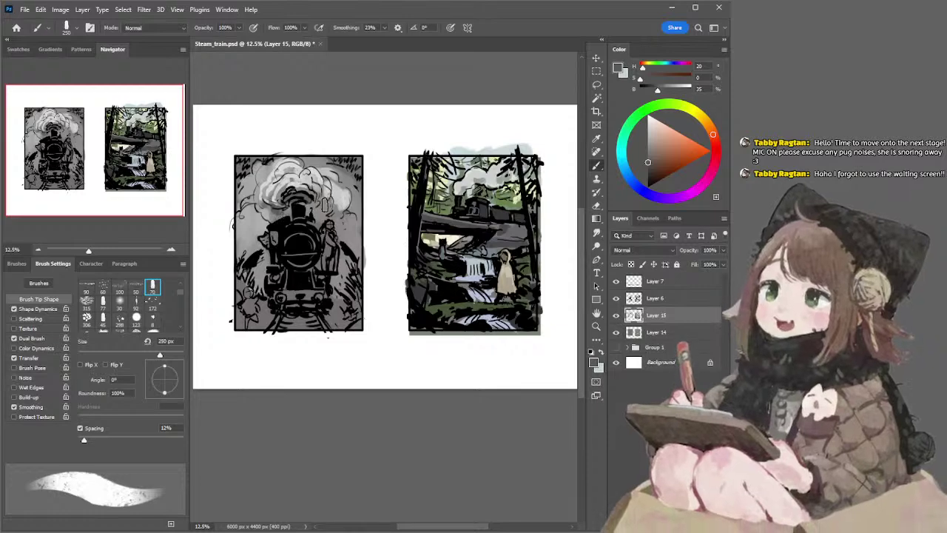
Refine the smoke's shadows with 175 and 125 px brushes, finishing in sampled dark grey, brightness 25%, at 90 px
{"action": "key", "text": "bracketleft"}
{"action": "key", "text": "bracketleft"}
{"action": "key", "text": "bracketleft"}
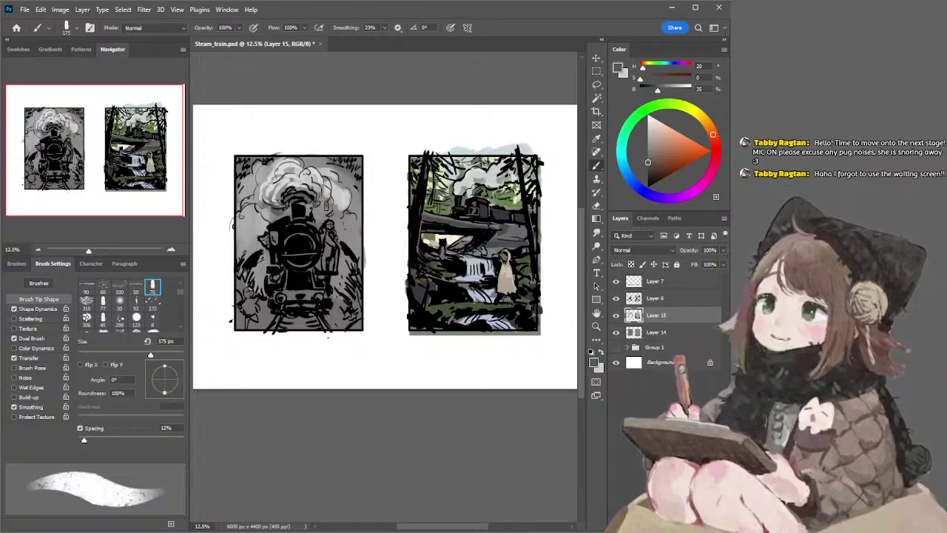
{"action": "key", "text": "bracketleft"}
{"action": "key", "text": "bracketleft"}
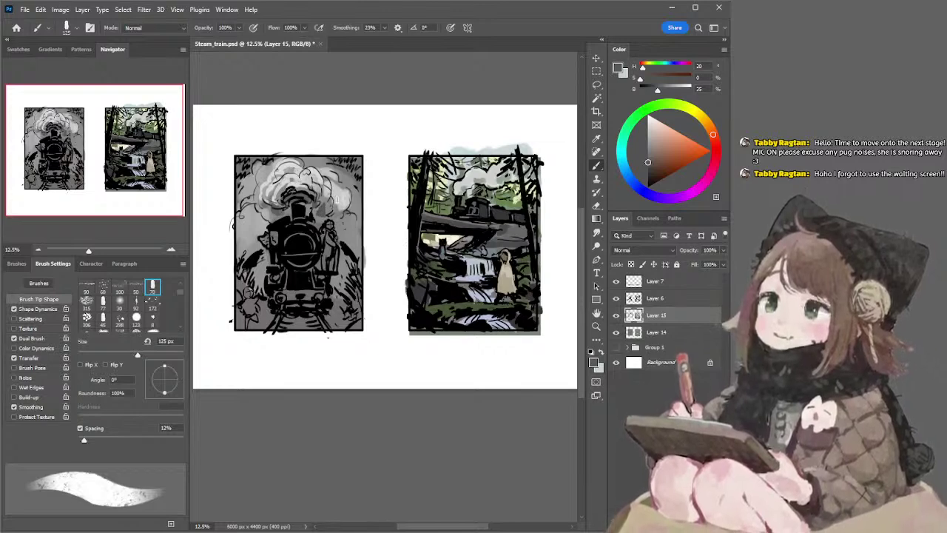
{"action": "left_click", "coordinate": [323, 207], "text": "alt"}
{"action": "key", "text": "bracketleft"}
{"action": "key", "text": "bracketleft"}
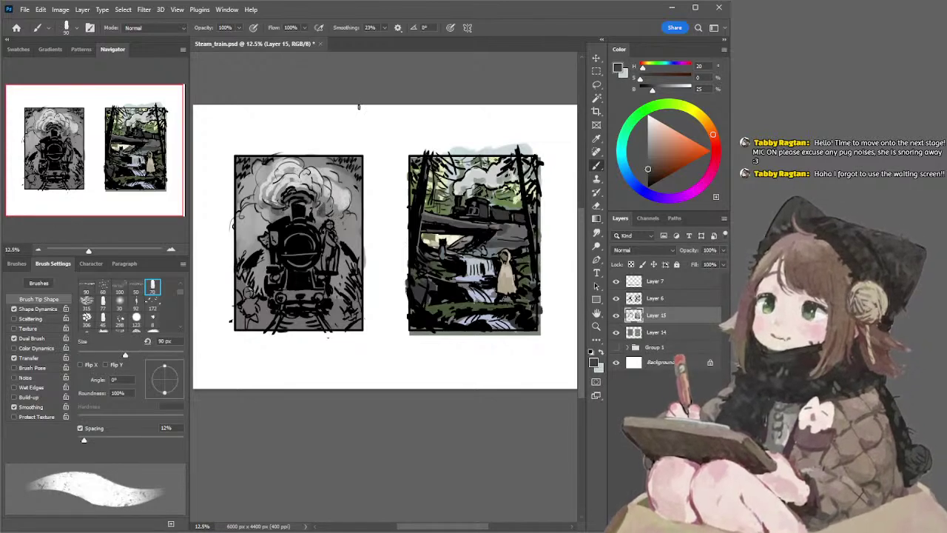
{"action": "mouse_move", "coordinate": [342, 167]}
{"action": "left_mouse_down"}
{"action": "mouse_move", "coordinate": [354, 147]}
{"action": "mouse_move", "coordinate": [351, 157]}
{"action": "left_mouse_up"}
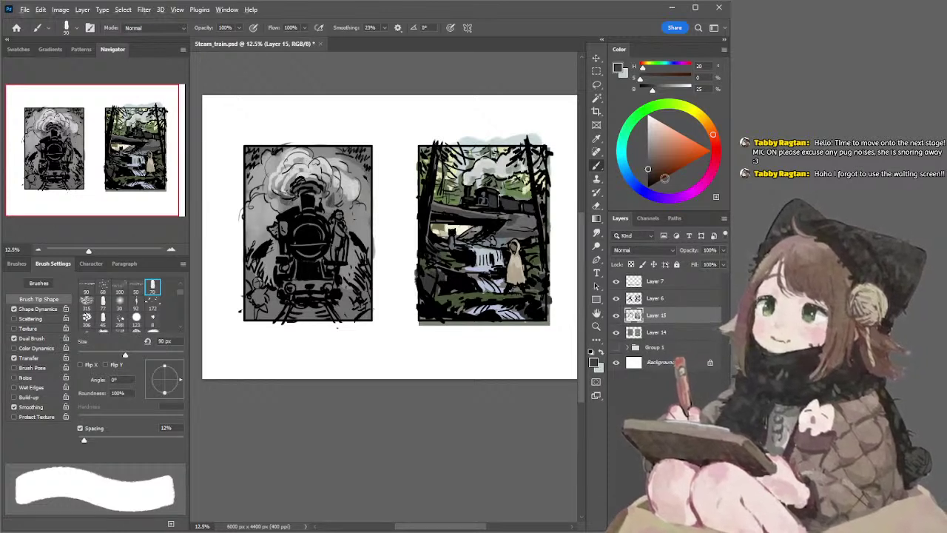
Paint the locomotive's front buffer beam red, hue 11, saturation 69%, brightness 59%, with a 125 px brush
{"action": "left_click_drag", "start_coordinate": [655, 169], "coordinate": [664, 154]}
{"action": "mouse_move", "coordinate": [712, 136]}
{"action": "left_mouse_down"}
{"action": "mouse_move", "coordinate": [716, 155]}
{"action": "mouse_move", "coordinate": [716, 146]}
{"action": "left_mouse_up"}
{"action": "left_click", "coordinate": [668, 143]}
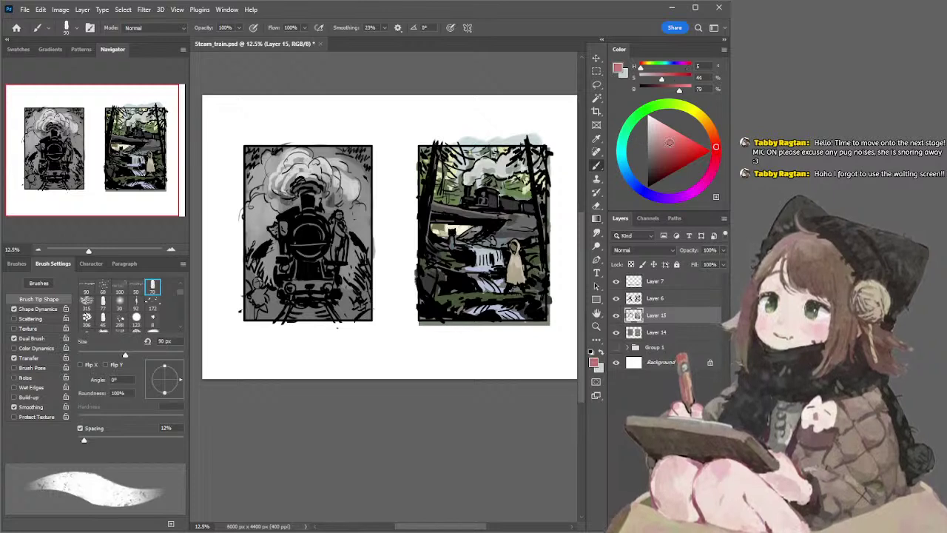
{"action": "left_click", "coordinate": [667, 150]}
{"action": "left_click", "coordinate": [716, 156]}
{"action": "key", "text": "bracketright"}
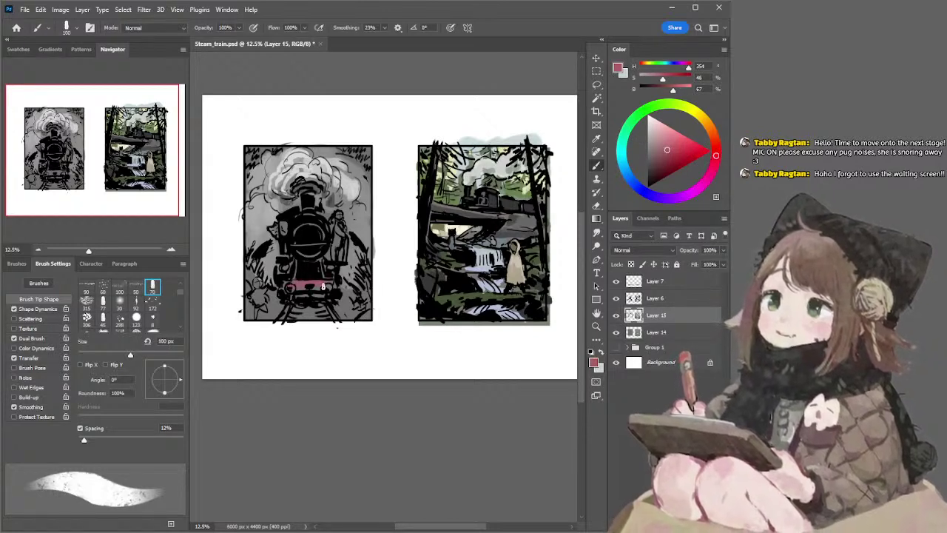
{"action": "left_click", "coordinate": [674, 159]}
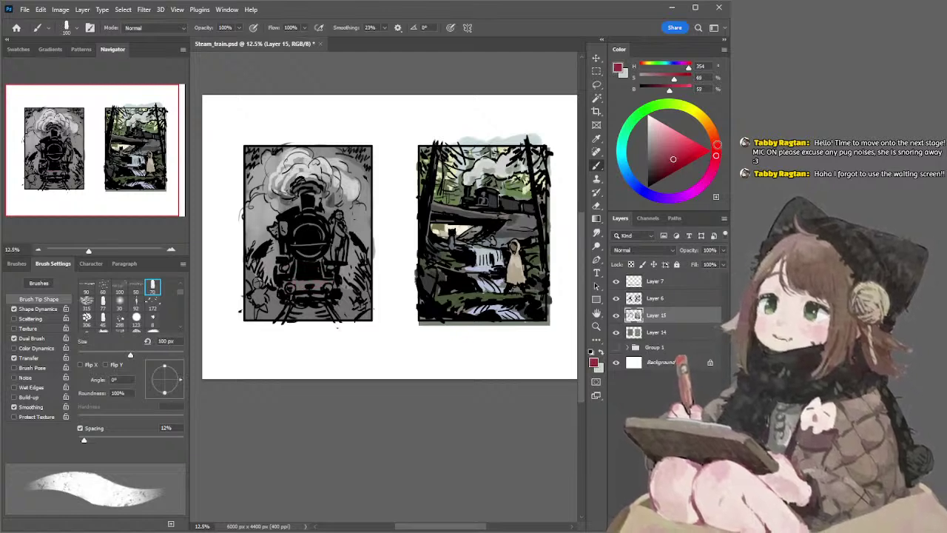
{"action": "left_click", "coordinate": [715, 141]}
{"action": "key", "text": "bracketright"}
{"action": "mouse_move", "coordinate": [290, 283]}
{"action": "left_mouse_down"}
{"action": "mouse_move", "coordinate": [330, 283]}
{"action": "mouse_move", "coordinate": [323, 280]}
{"action": "left_mouse_up"}
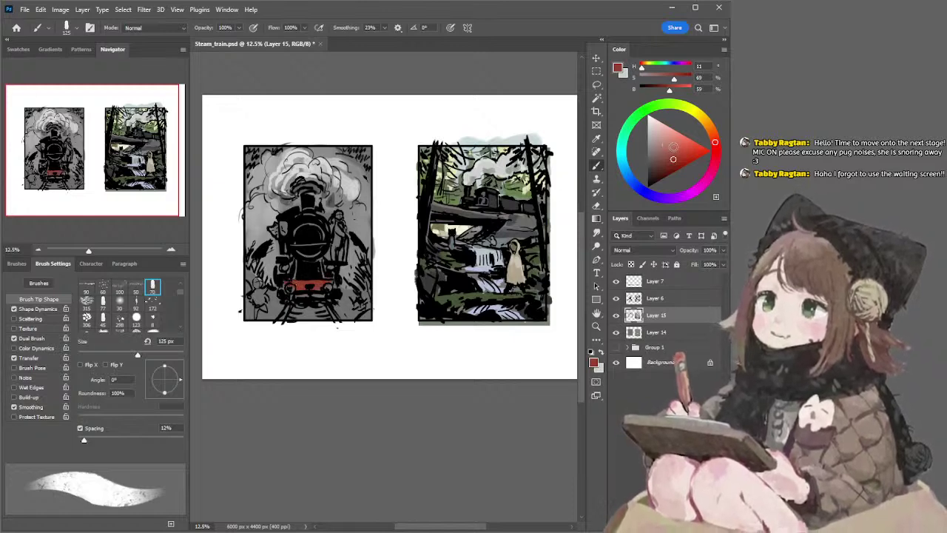
Colour the locomotive's two front lamps pale cream, hue 39, saturation 24%, brightness 96%, with the 125 px brush
{"action": "left_click", "coordinate": [658, 126]}
{"action": "left_click", "coordinate": [705, 121]}
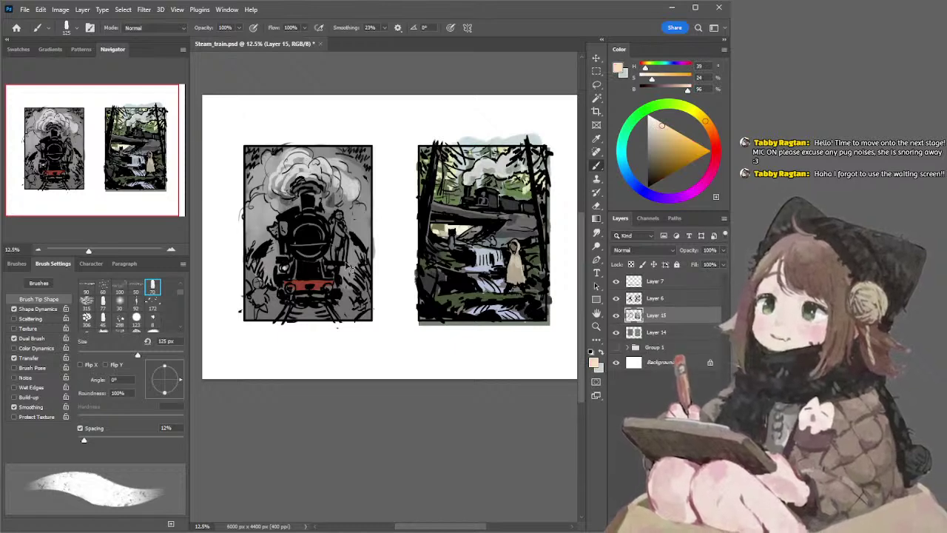
{"action": "left_click_drag", "start_coordinate": [281, 266], "coordinate": [290, 268]}
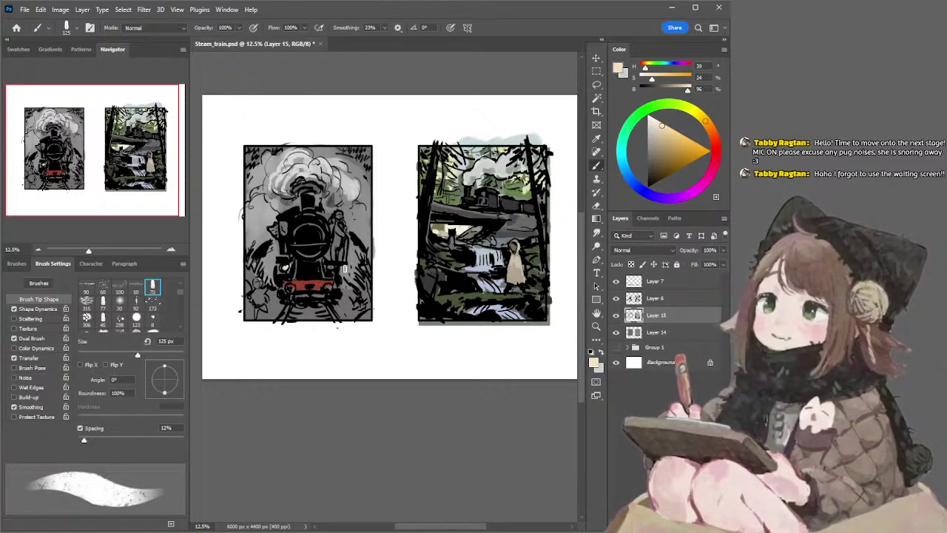
Darken the locomotive's front around the lamps in grey, hue 24, saturation 0%, brightness 24%, with a 200 px brush
{"action": "left_click", "coordinate": [649, 155]}
{"action": "key", "text": "bracketright"}
{"action": "key", "text": "bracketright"}
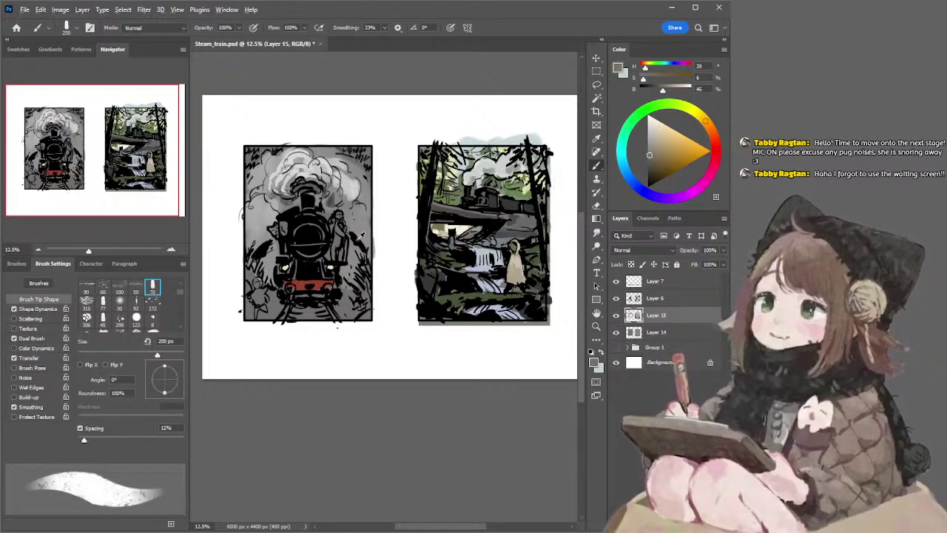
{"action": "left_click", "coordinate": [343, 301], "text": "alt"}
{"action": "left_click", "coordinate": [648, 169]}
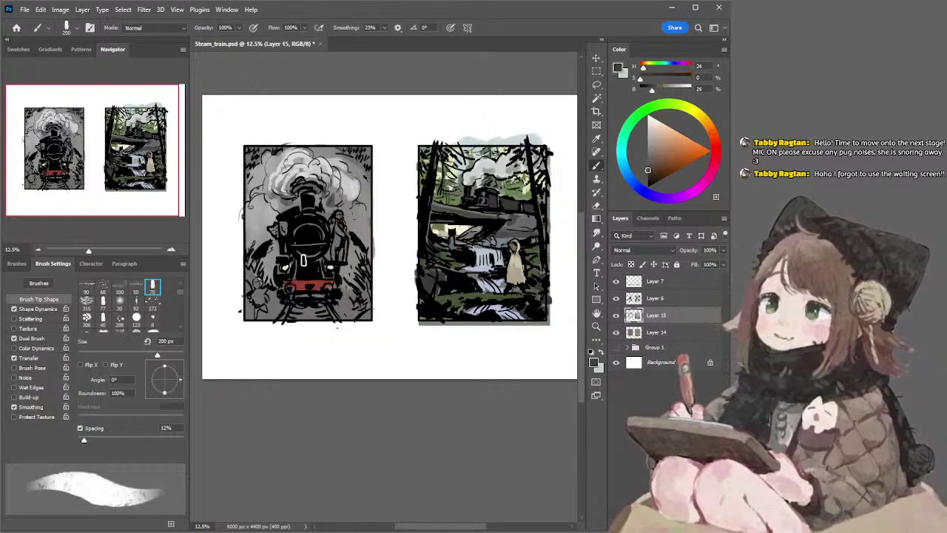
{"action": "left_click_drag", "start_coordinate": [278, 272], "coordinate": [289, 274]}
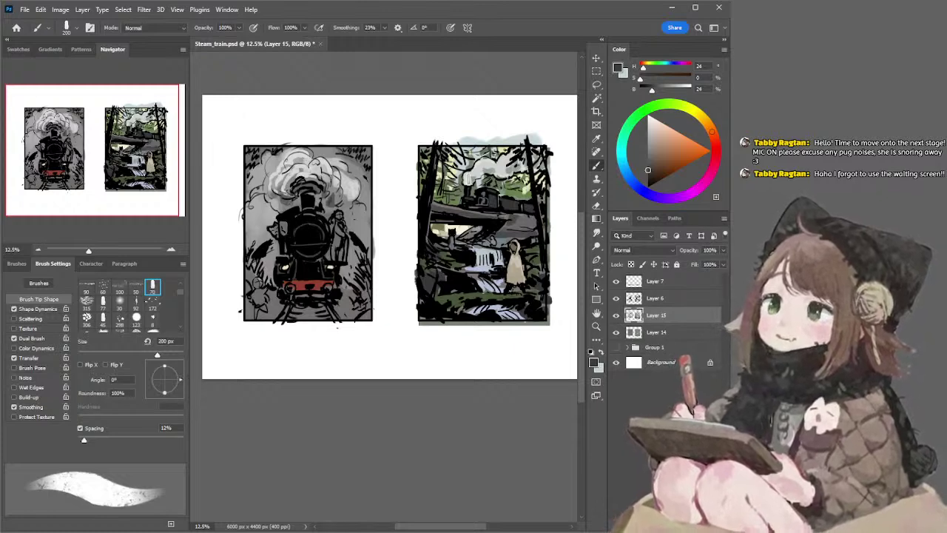
Colour the small figure on the locomotive's left side peach, hue 24, saturation 26%, brightness 87%, with a 125 px brush
{"action": "left_click", "coordinate": [661, 133]}
{"action": "key", "text": "bracketleft"}
{"action": "key", "text": "bracketleft"}
{"action": "key", "text": "bracketleft"}
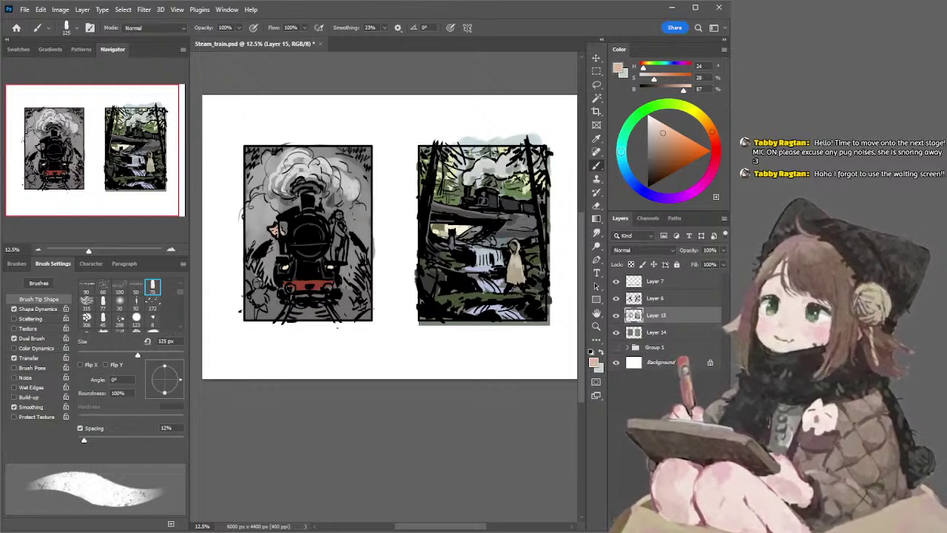
Paint the standing figure brown, hue 24, saturation 29%, brightness 47%, at 175 px, and add lighter tones at brightness 73%
{"action": "left_click", "coordinate": [655, 157]}
{"action": "key", "text": "bracketright"}
{"action": "key", "text": "bracketright"}
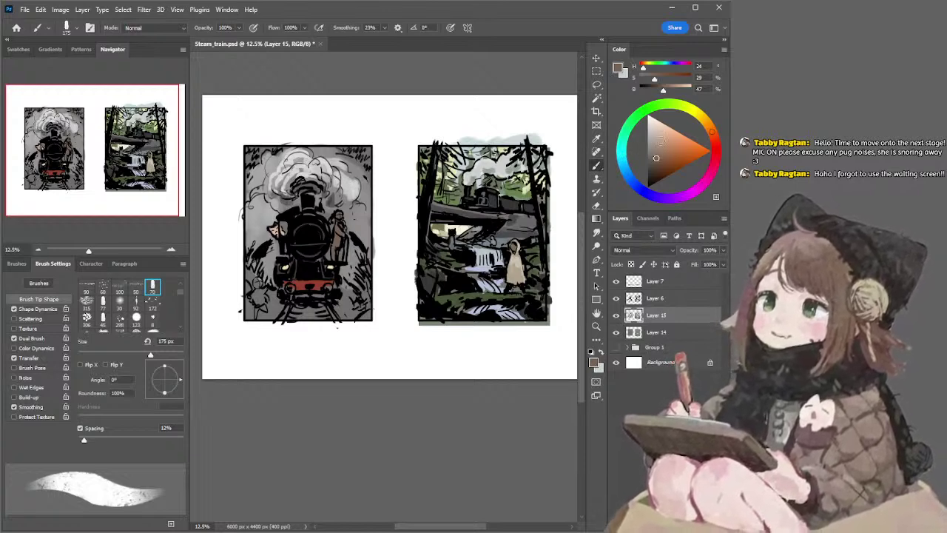
{"action": "left_click", "coordinate": [659, 139]}
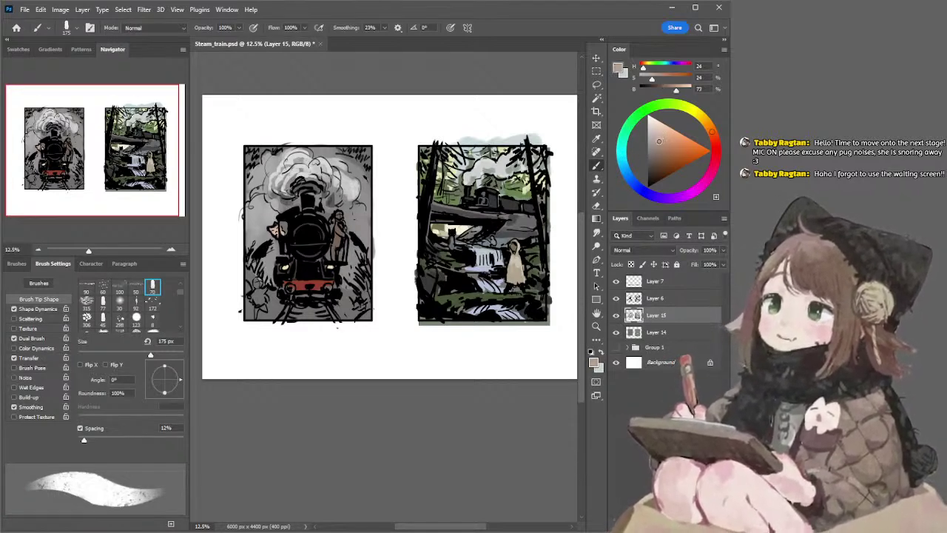
{"action": "left_click_drag", "start_coordinate": [337, 222], "coordinate": [341, 237]}
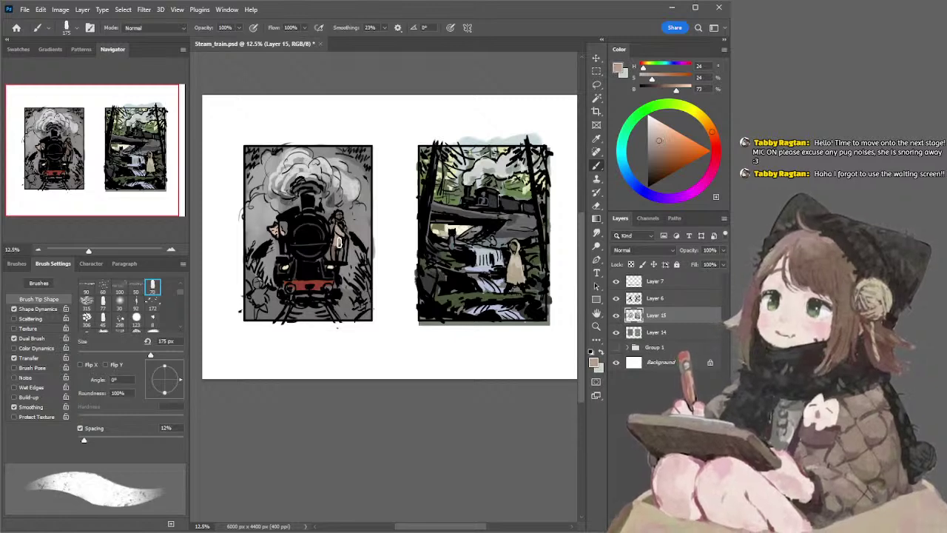
Block in the ground along the tracks in pale pinkish brown, hue 24, brightness 80%, with the 175 px brush
{"action": "left_click", "coordinate": [653, 144]}
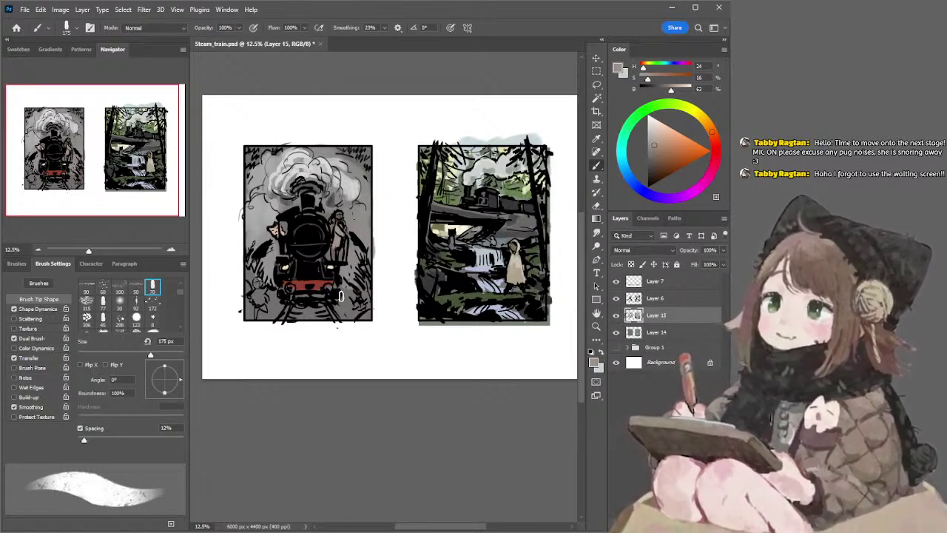
{"action": "left_click", "coordinate": [660, 136]}
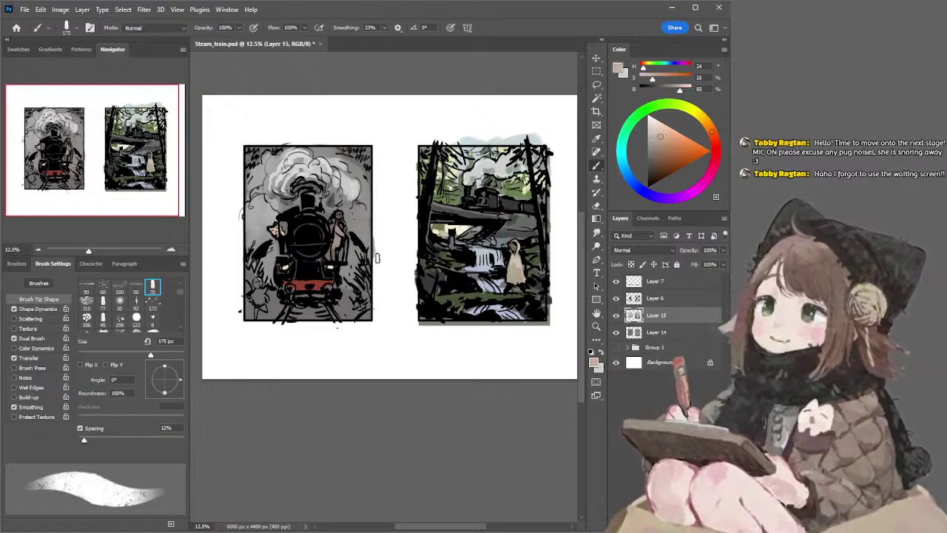
{"action": "mouse_move", "coordinate": [284, 304]}
{"action": "left_mouse_down"}
{"action": "mouse_move", "coordinate": [281, 312]}
{"action": "mouse_move", "coordinate": [351, 318]}
{"action": "mouse_move", "coordinate": [345, 299]}
{"action": "mouse_move", "coordinate": [361, 314]}
{"action": "left_mouse_up"}
Extend the ground to the picture's left edge in warmer tan, hue 31, saturation 25%, brightness 80%, at 175 px
{"action": "left_click", "coordinate": [694, 141]}
{"action": "left_click", "coordinate": [706, 122]}
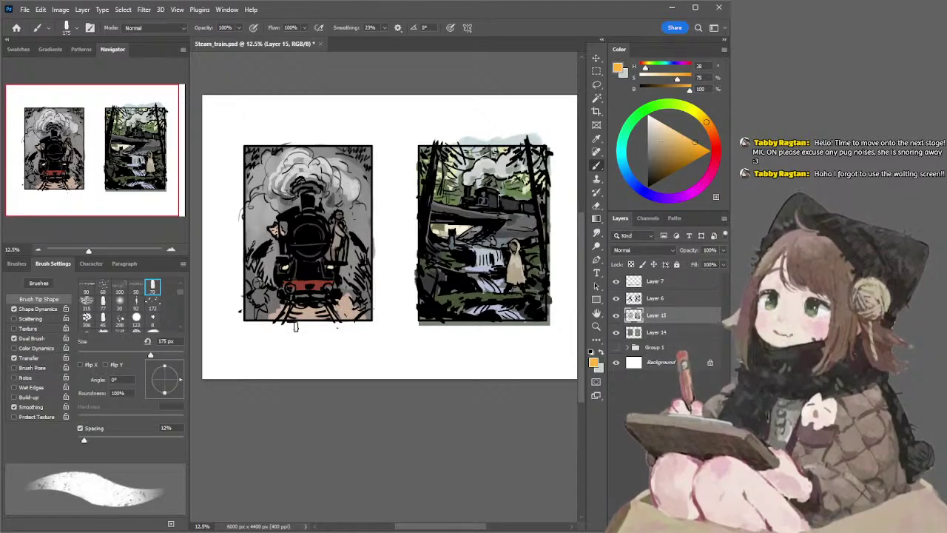
{"action": "left_click", "coordinate": [347, 304], "text": "alt"}
{"action": "left_click", "coordinate": [709, 125]}
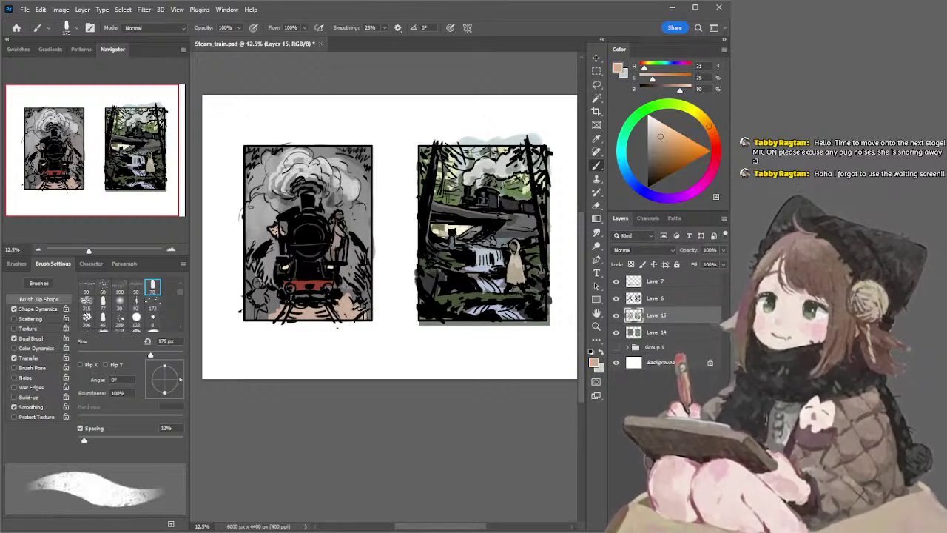
{"action": "left_click_drag", "start_coordinate": [268, 313], "coordinate": [253, 313]}
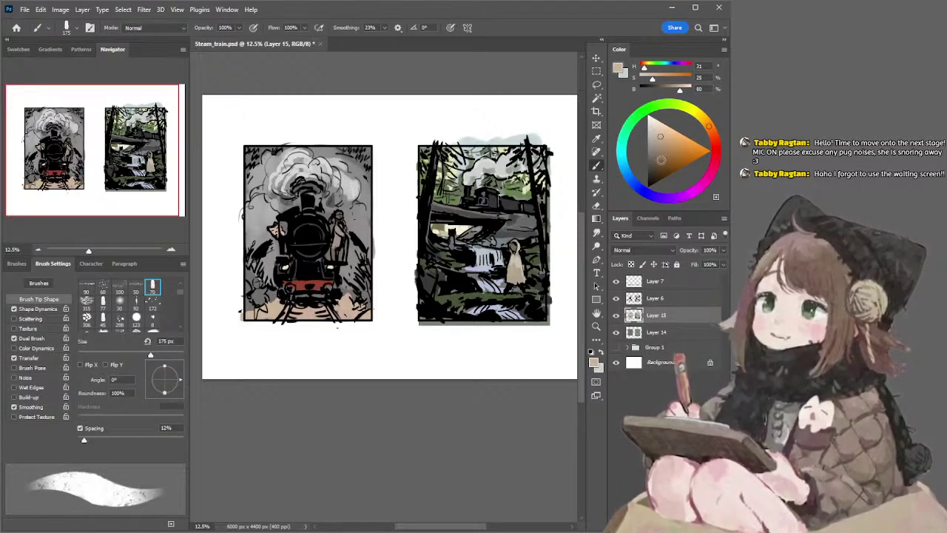
Paint brown patches on the ground at both sides of the tracks, hue 31, saturation 49%, brightness 48%, working down to a 90 px brush
{"action": "left_click", "coordinate": [662, 160]}
{"action": "mouse_move", "coordinate": [339, 305]}
{"action": "left_mouse_down"}
{"action": "mouse_move", "coordinate": [356, 302]}
{"action": "mouse_move", "coordinate": [368, 313]}
{"action": "mouse_move", "coordinate": [324, 307]}
{"action": "left_mouse_up"}
{"action": "key", "text": "bracketleft"}
{"action": "key", "text": "bracketleft"}
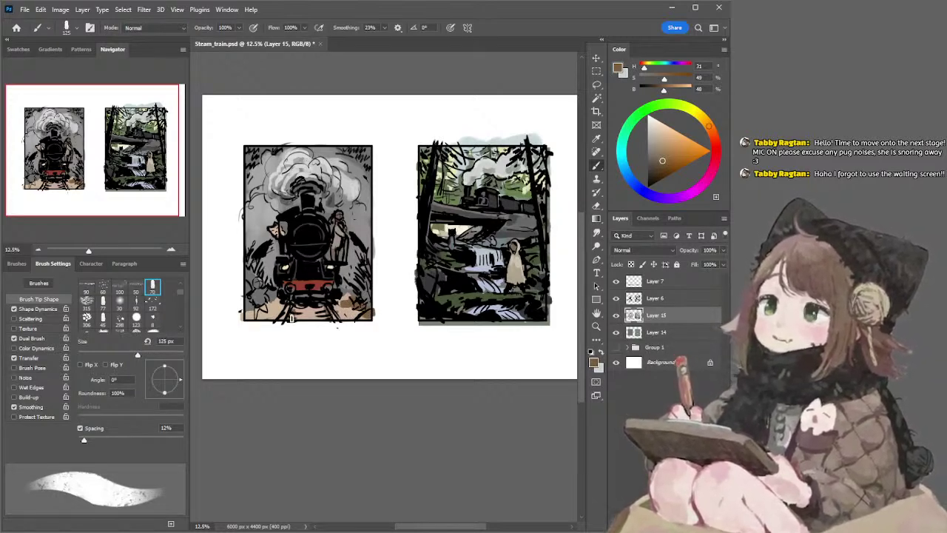
{"action": "mouse_move", "coordinate": [270, 303]}
{"action": "left_mouse_down"}
{"action": "mouse_move", "coordinate": [279, 306]}
{"action": "mouse_move", "coordinate": [256, 320]}
{"action": "left_mouse_up"}
{"action": "key", "text": "ctrl+z"}
{"action": "key", "text": "ctrl+z"}
{"action": "key", "text": "bracketleft"}
{"action": "key", "text": "bracketleft"}
{"action": "left_click_drag", "start_coordinate": [275, 308], "coordinate": [250, 319]}
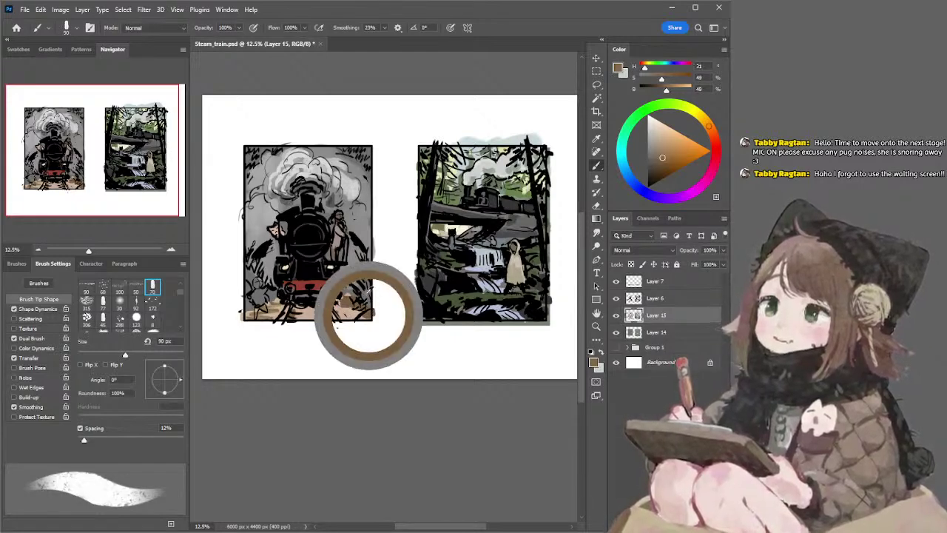
Brush the same brown over the grass on both sides of the front-facing train at 150 px
{"action": "key", "text": "bracketright"}
{"action": "key", "text": "bracketright"}
{"action": "key", "text": "bracketright"}
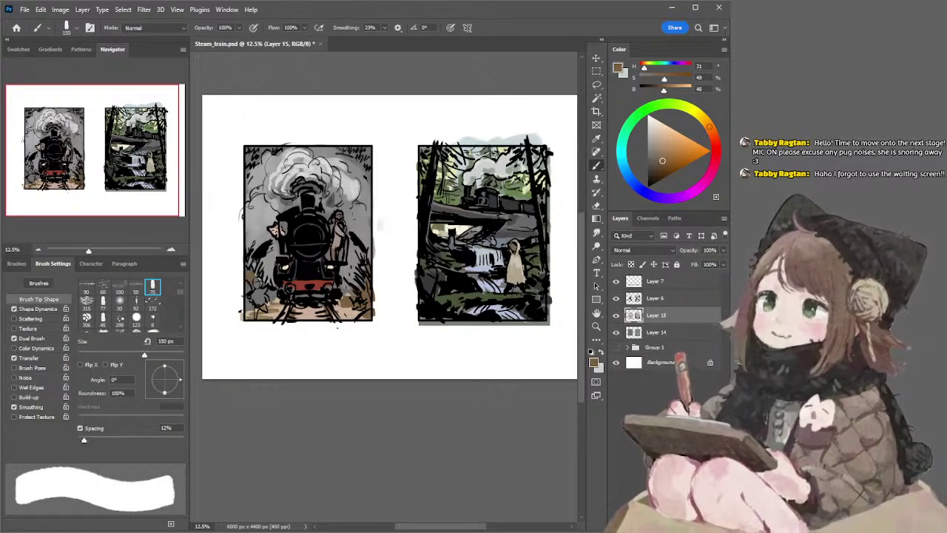
Shade the grass beside the train in darker brown, hue 31, saturation 35%, brightness 36%, reducing the brush from 125 to 60 px
{"action": "left_click", "coordinate": [656, 165]}
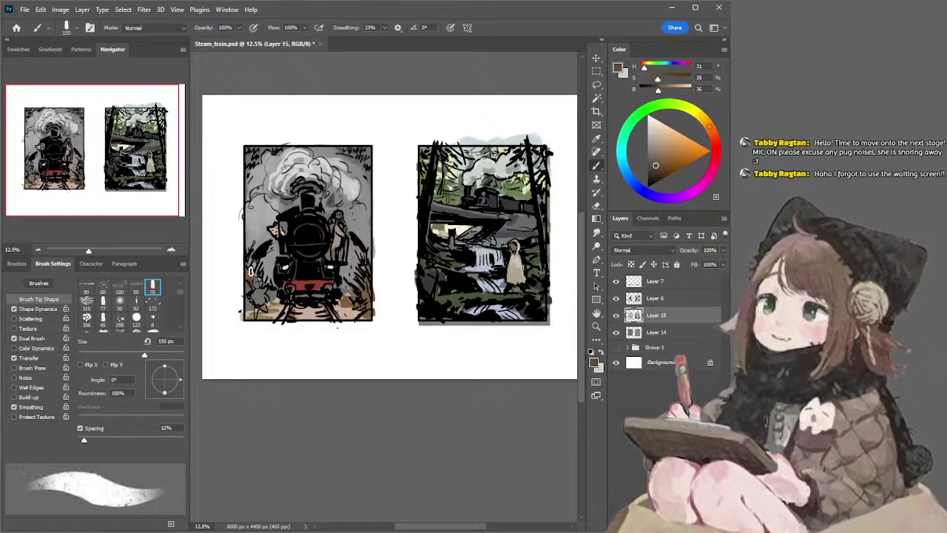
{"action": "key", "text": "bracketleft"}
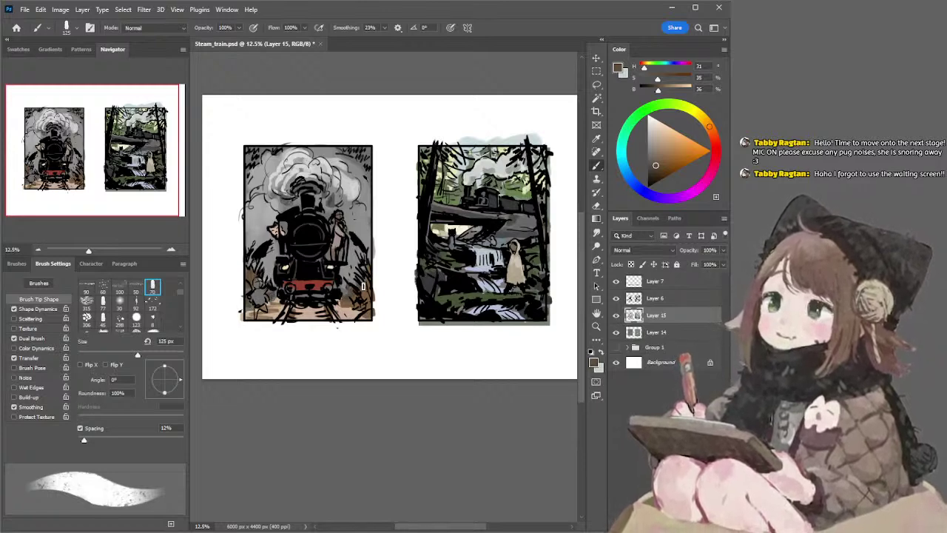
{"action": "key", "text": "bracketleft"}
{"action": "key", "text": "bracketleft"}
{"action": "key", "text": "bracketleft"}
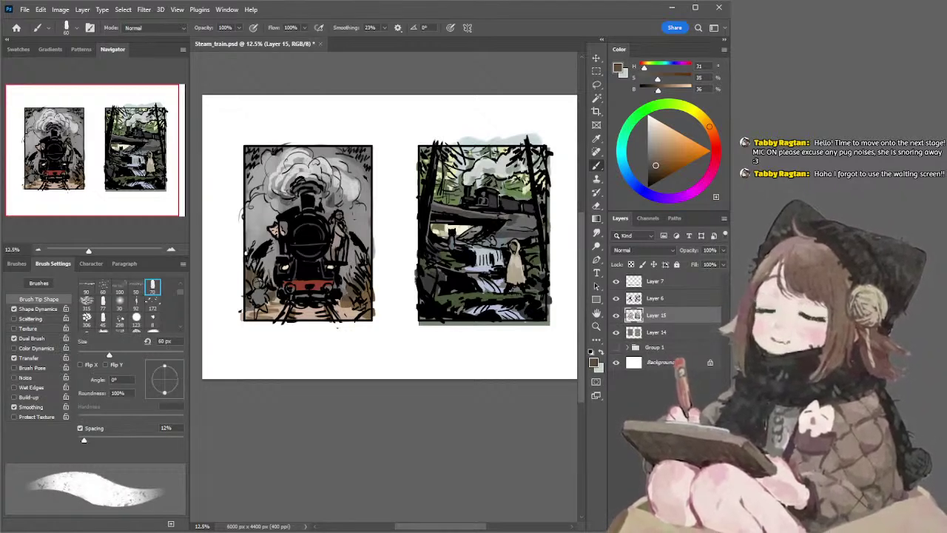
Add dark brown accents at brightness 25% around the tracks, and touch up the ground with sampled pale pinkish browns at 60 to 80 px
{"action": "left_click", "coordinate": [652, 172]}
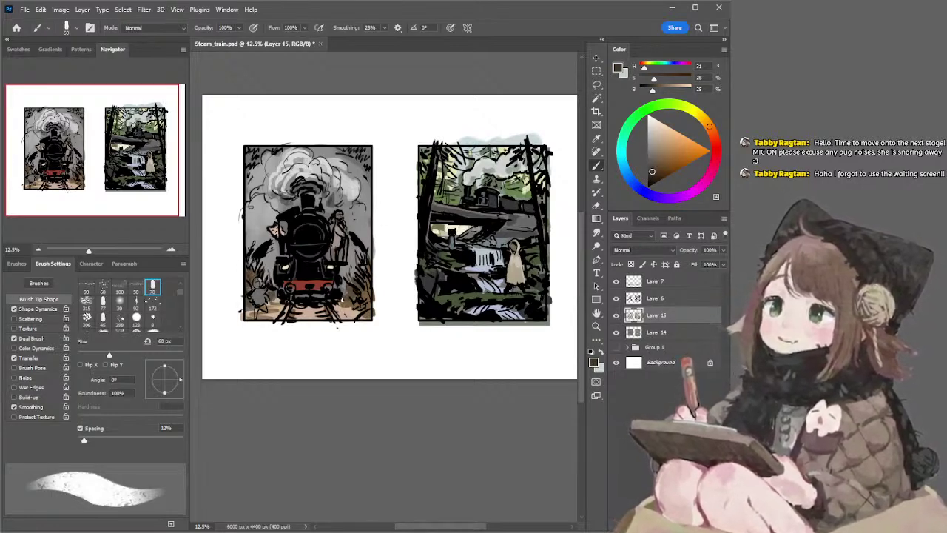
{"action": "left_click", "coordinate": [341, 310], "text": "alt"}
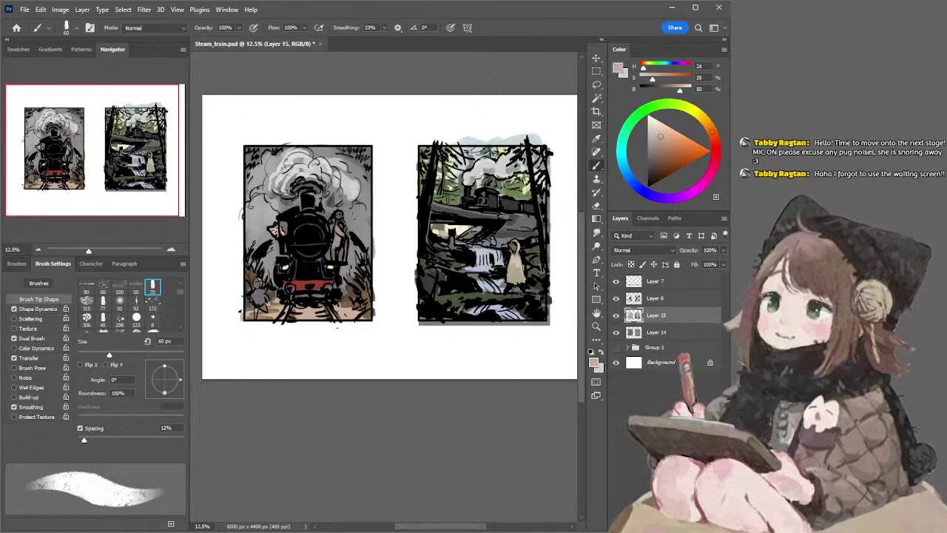
{"action": "left_click", "coordinate": [346, 310], "text": "alt"}
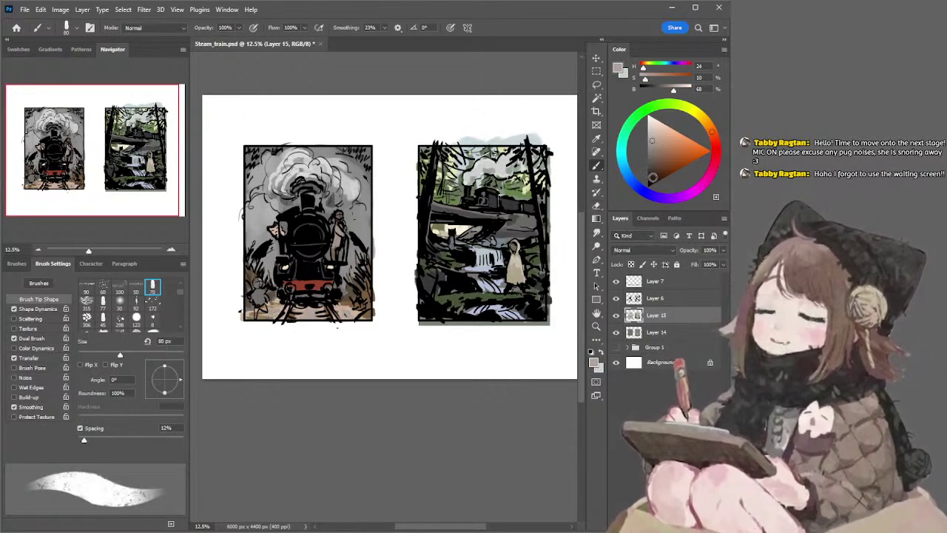
Darken the ground along the tracks with muted brown, hue 24, saturation 29%, brightness 48%, using a 400 px brush
{"action": "left_click", "coordinate": [656, 156]}
{"action": "key", "text": "]"}
{"action": "key", "text": "]"}
{"action": "key", "text": "]"}
{"action": "key", "text": "]"}
{"action": "key", "text": "]"}
{"action": "key", "text": "]"}
{"action": "key", "text": "]"}
{"action": "key", "text": "]"}
{"action": "key", "text": "]"}
{"action": "key", "text": "]"}
{"action": "key", "text": "]"}
{"action": "key", "text": "]"}
{"action": "mouse_move", "coordinate": [283, 314]}
{"action": "left_mouse_down"}
{"action": "mouse_move", "coordinate": [251, 316]}
{"action": "mouse_move", "coordinate": [358, 314]}
{"action": "left_mouse_up"}
{"action": "key", "text": "ctrl+z"}
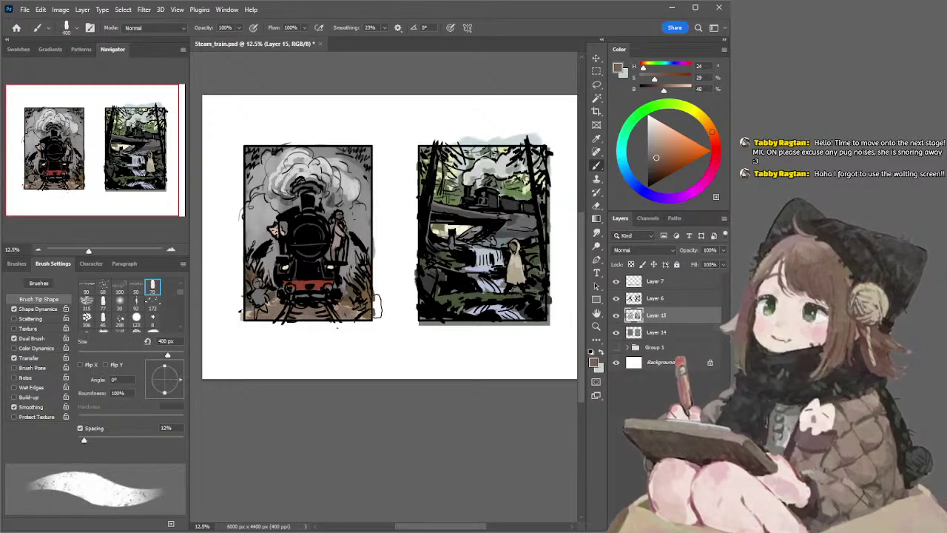
Add small neutral grey touches, saturation 0%, brightness 56%, to the front-facing train picture with an 80 px brush
{"action": "left_click", "coordinate": [649, 147]}
{"action": "key", "text": "bracketleft"}
{"action": "key", "text": "bracketleft"}
{"action": "key", "text": "bracketleft"}
{"action": "key", "text": "bracketleft"}
{"action": "key", "text": "bracketleft"}
{"action": "key", "text": "bracketleft"}
{"action": "key", "text": "bracketleft"}
{"action": "key", "text": "bracketleft"}
{"action": "key", "text": "bracketleft"}
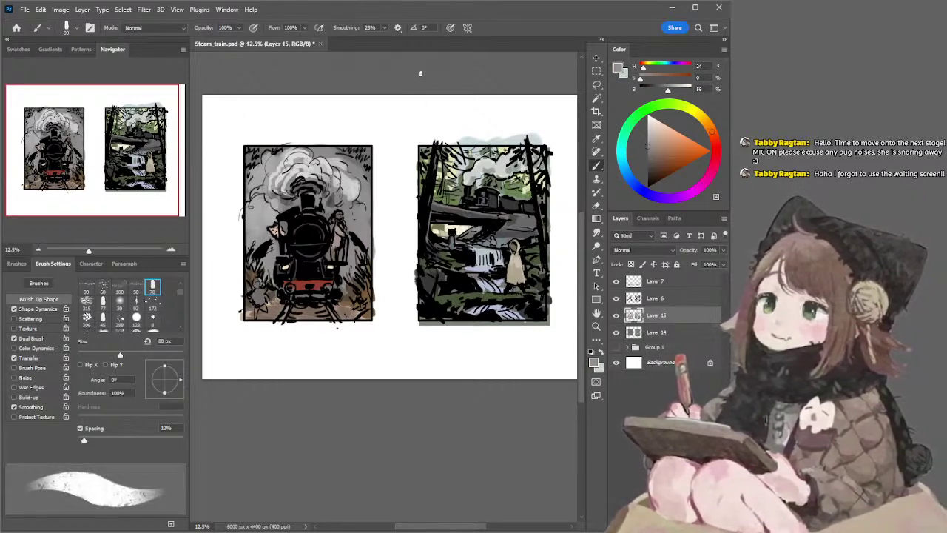
{"action": "left_click", "coordinate": [38, 250]}
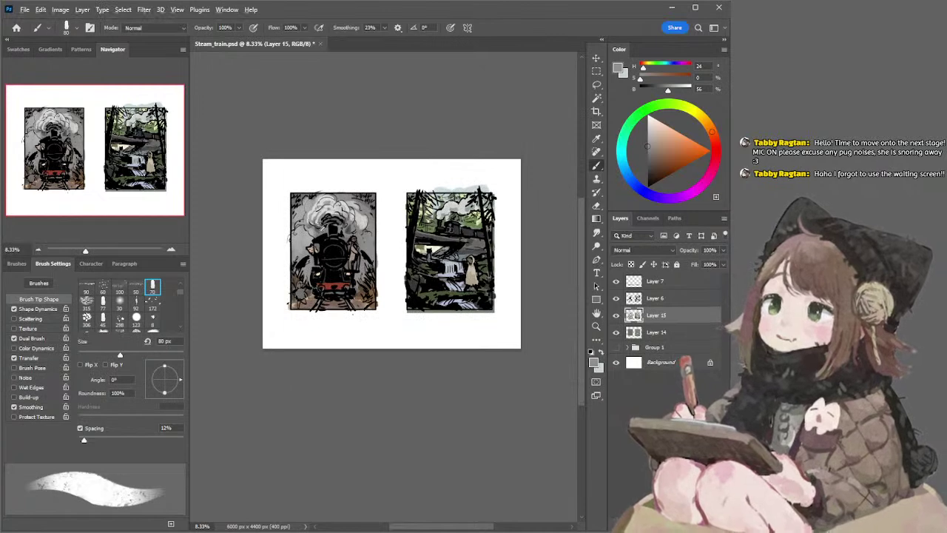
Shade the area beside the chimney under the smoke in dark neutral grey, brightness 25%, trying brush sizes between 200 and 300 px
{"action": "left_click", "coordinate": [319, 231], "text": "alt"}
{"action": "left_click", "coordinate": [647, 168]}
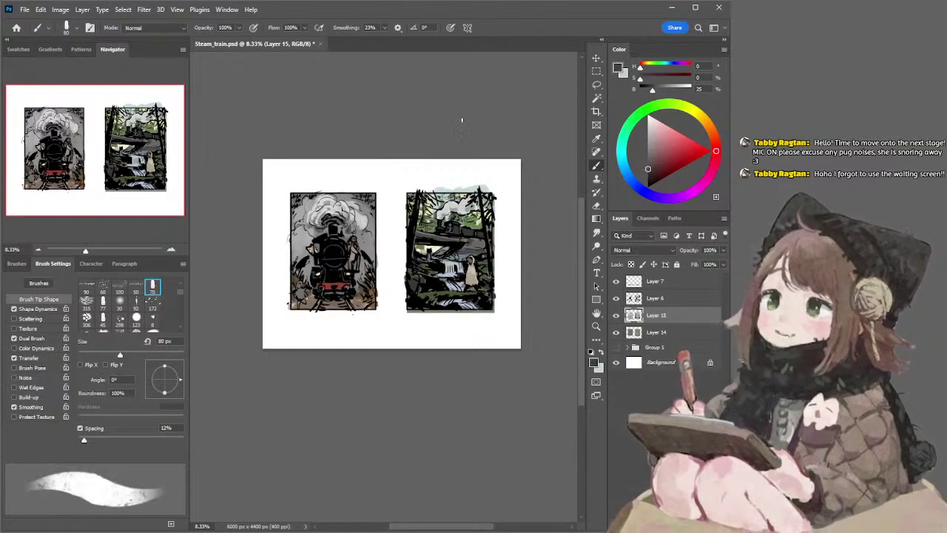
{"action": "key", "text": "bracketright"}
{"action": "key", "text": "bracketright"}
{"action": "key", "text": "bracketright"}
{"action": "key", "text": "bracketright"}
{"action": "key", "text": "bracketright"}
{"action": "key", "text": "bracketright"}
{"action": "key", "text": "bracketright"}
{"action": "key", "text": "bracketright"}
{"action": "key", "text": "bracketright"}
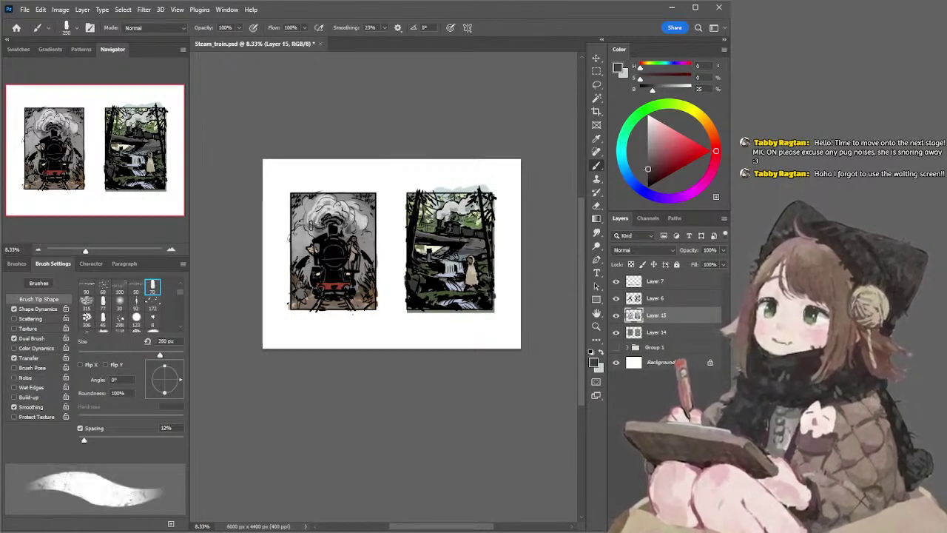
{"action": "left_click_drag", "start_coordinate": [310, 227], "coordinate": [323, 233]}
{"action": "key", "text": "ctrl+z"}
{"action": "key", "text": "bracketleft"}
{"action": "key", "text": "bracketleft"}
{"action": "key", "text": "bracketleft"}
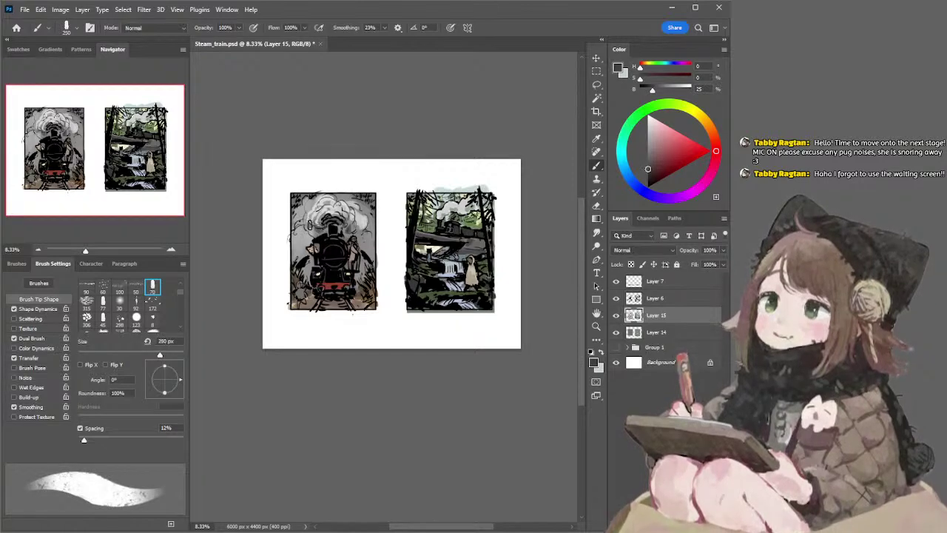
{"action": "key", "text": "bracketleft"}
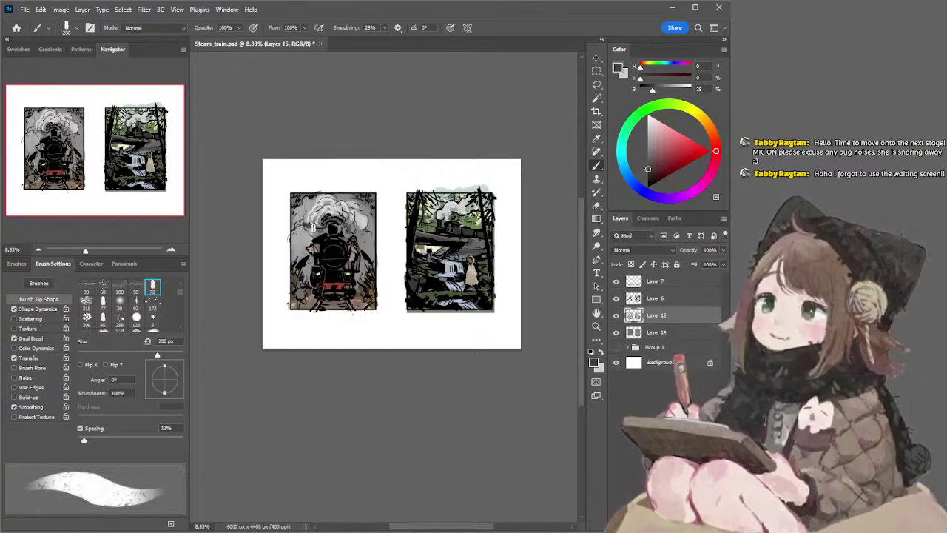
{"action": "key", "text": "bracketright"}
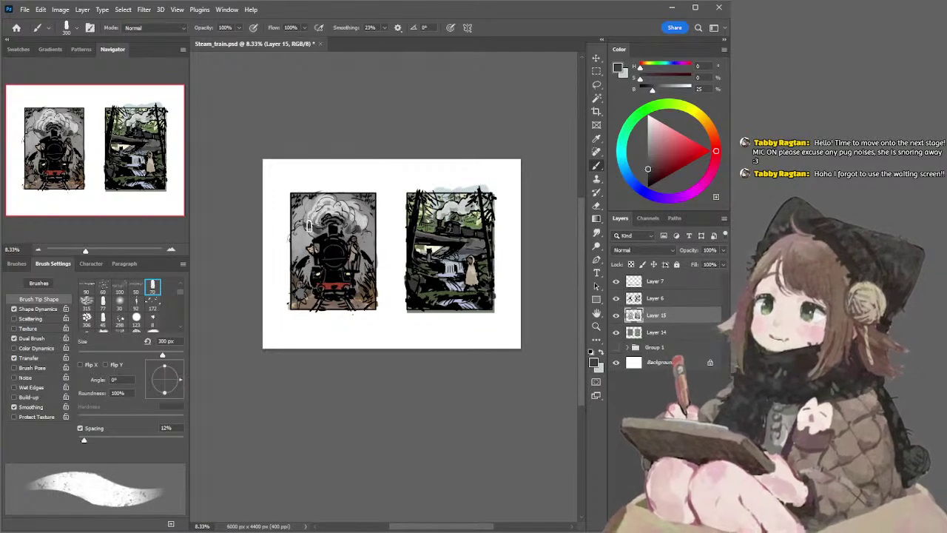
{"action": "key", "text": "bracketleft"}
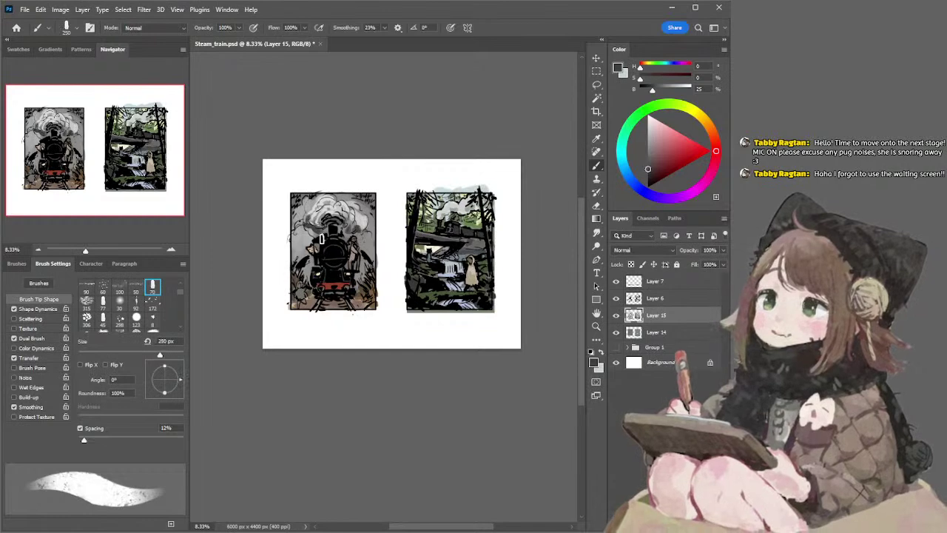
Soften the background on both sides of the locomotive with sampled greys, brightness 54% and 81%, using brushes from 400 down to 150 px
{"action": "left_click", "coordinate": [311, 233], "text": "alt"}
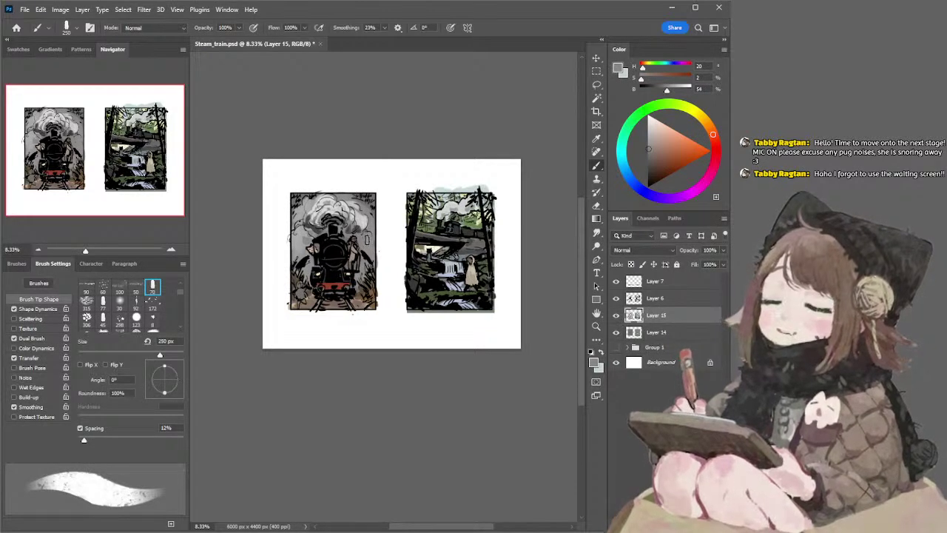
{"action": "left_click", "coordinate": [363, 235], "text": "alt"}
{"action": "key", "text": "bracketright"}
{"action": "key", "text": "bracketright"}
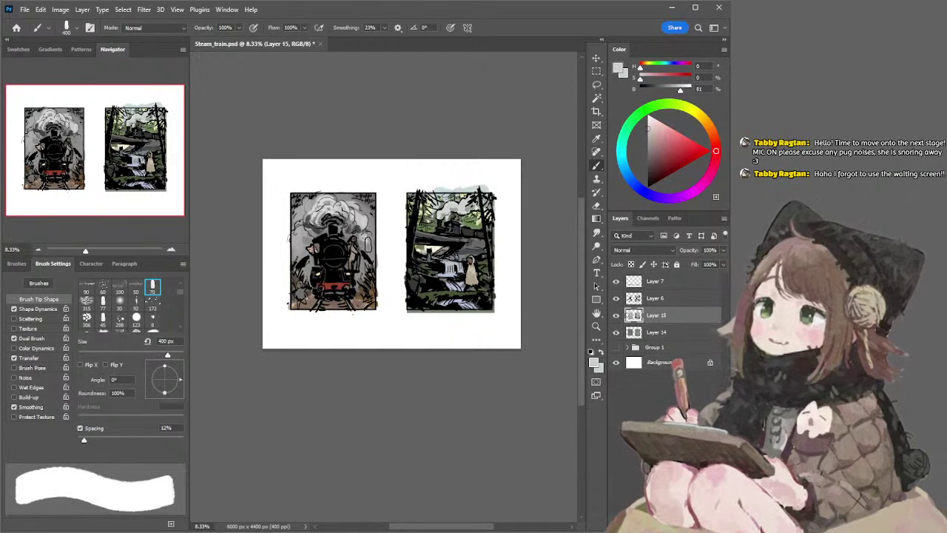
{"action": "key", "text": "bracketleft"}
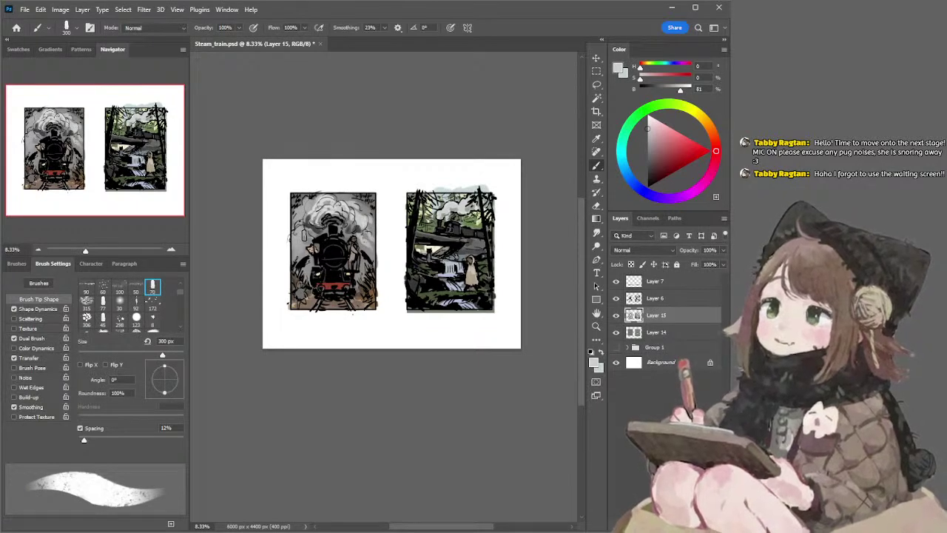
{"action": "key", "text": "bracketleft"}
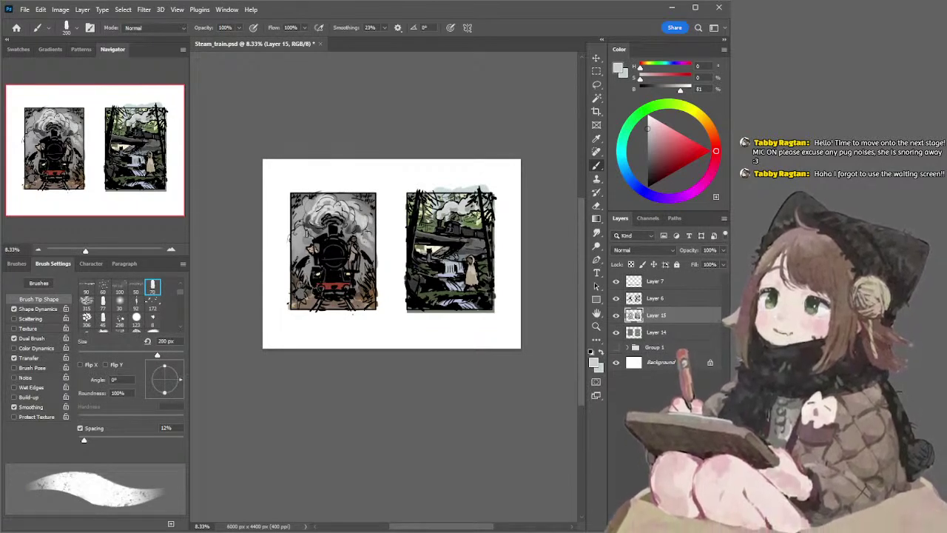
{"action": "key", "text": "bracketleft"}
{"action": "key", "text": "bracketleft"}
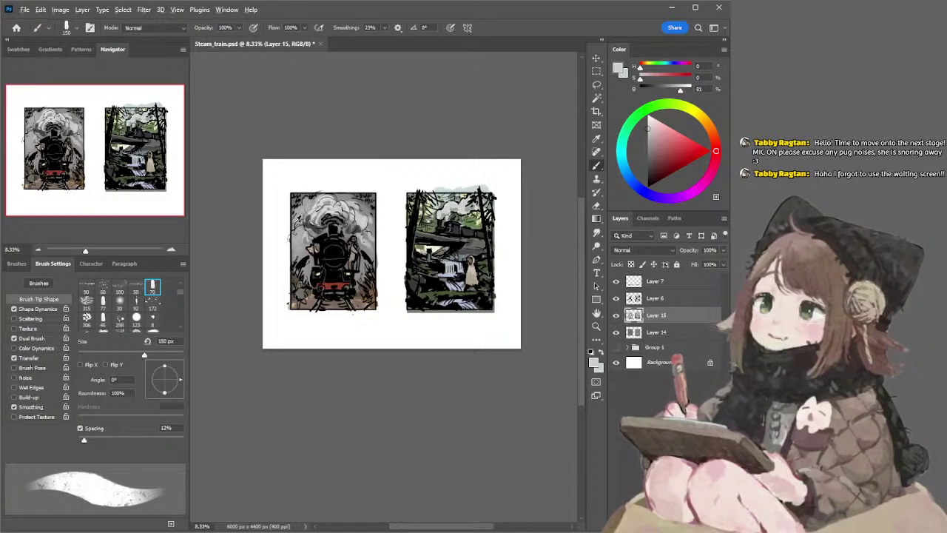
Touch up the background near the picture's left edge with sampled mid grey, saturation 3%, brightness 52%, at 200 px
{"action": "left_click", "coordinate": [296, 222], "text": "alt"}
{"action": "key", "text": "bracketright"}
{"action": "key", "text": "bracketright"}
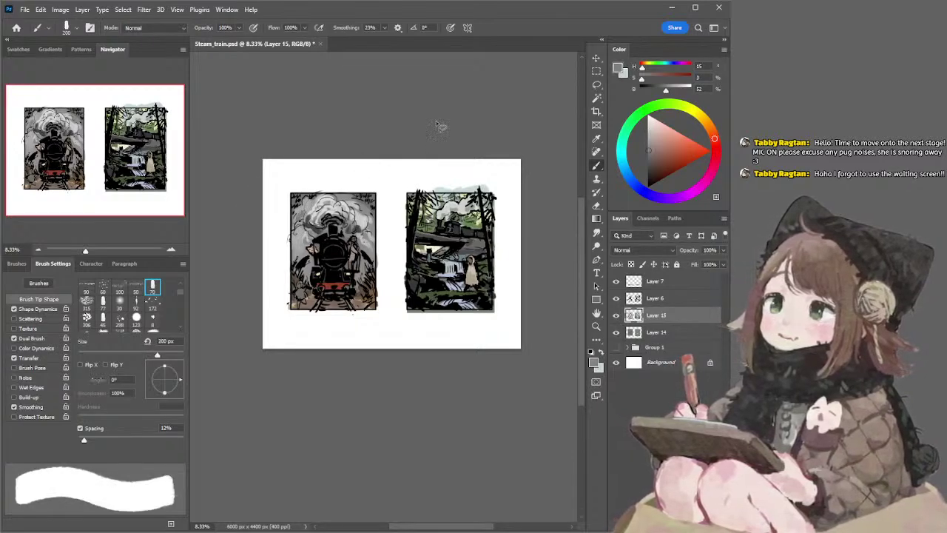
{"action": "key", "text": "l"}
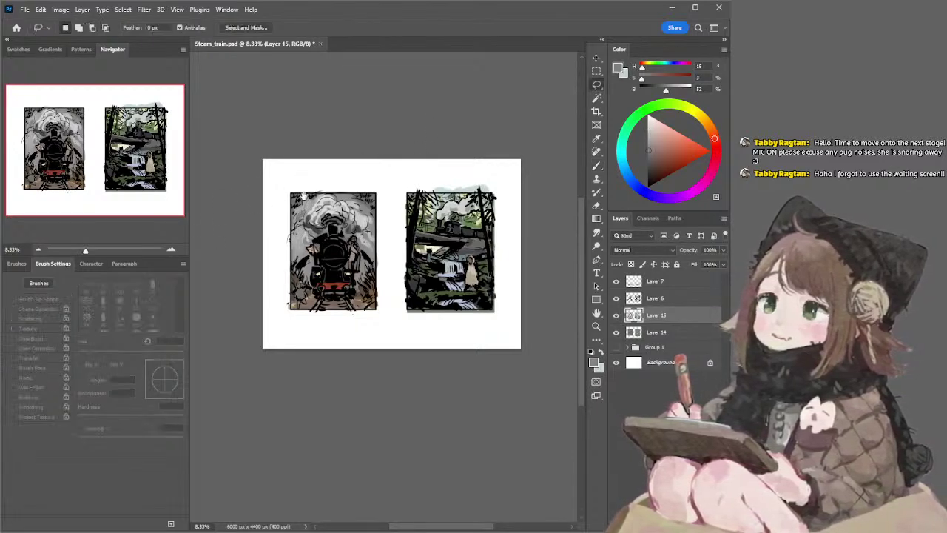
{"action": "left_click_drag", "start_coordinate": [307, 196], "coordinate": [269, 193]}
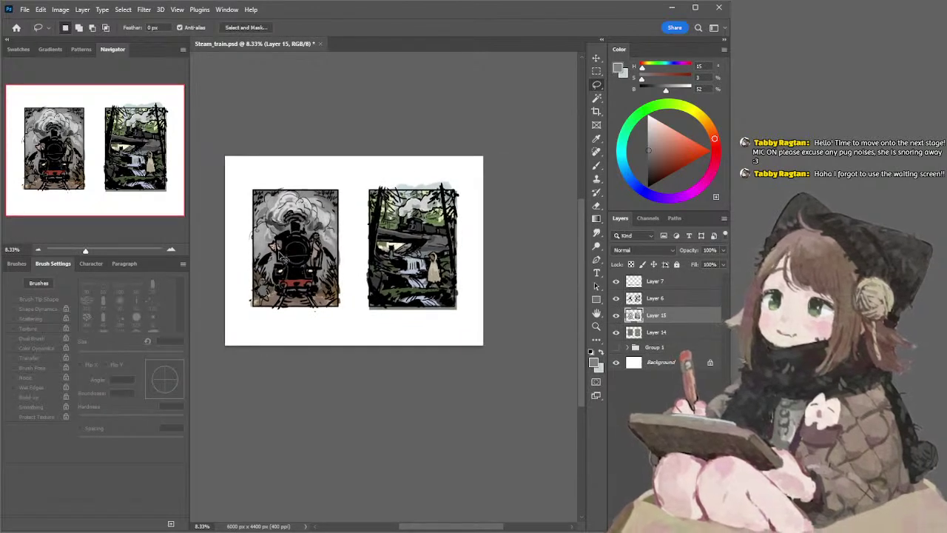
Warm the standing figure on the locomotive with orange-brown, hue 24, saturation 37%, brightness 71%, using the 200 px brush
{"action": "key", "text": "b"}
{"action": "left_click", "coordinate": [319, 249], "text": "alt"}
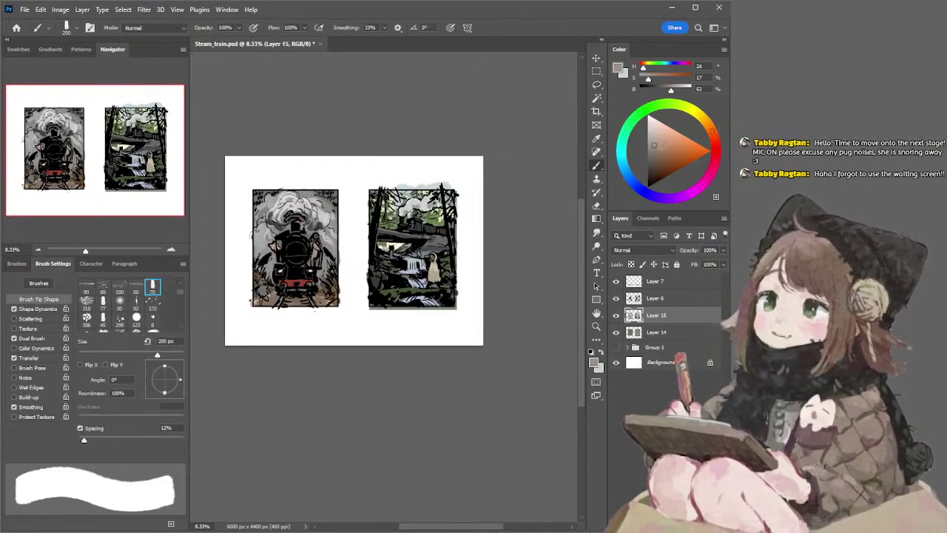
{"action": "left_click", "coordinate": [664, 145]}
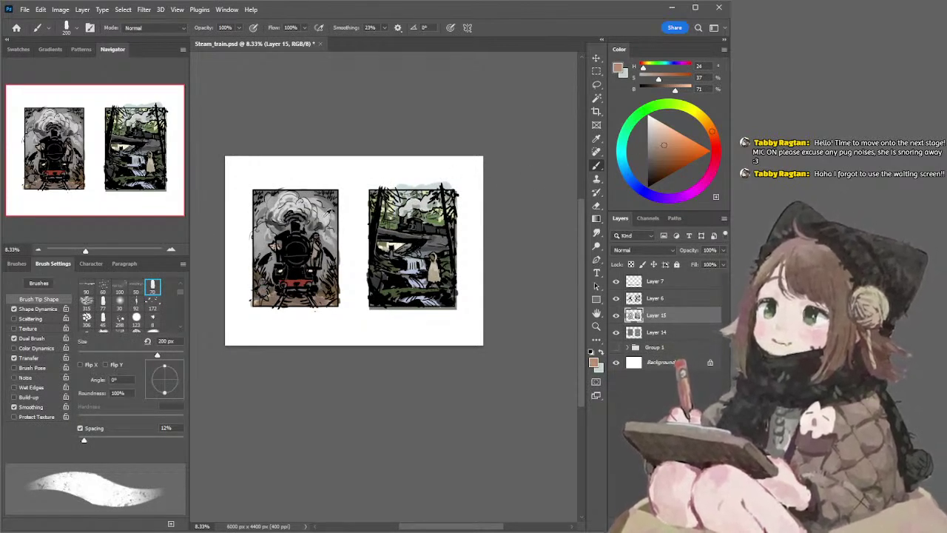
Paint the small figure left of the tracks in pale grey, brightness 79%, and shade it with grey at brightness 58%, using 200 px
{"action": "left_click", "coordinate": [326, 213], "text": "alt"}
{"action": "left_click_drag", "start_coordinate": [262, 289], "coordinate": [265, 287]}
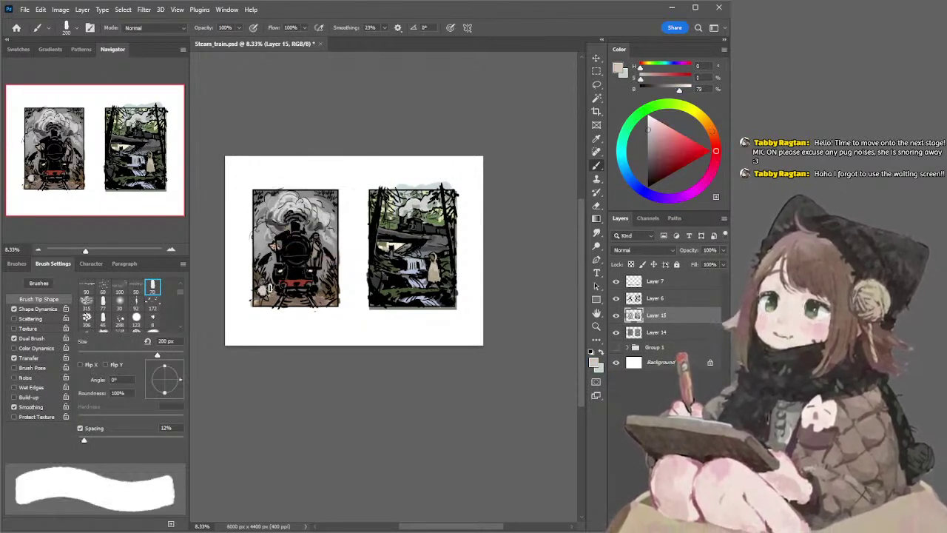
{"action": "left_click", "coordinate": [648, 145]}
{"action": "left_click_drag", "start_coordinate": [263, 295], "coordinate": [271, 300]}
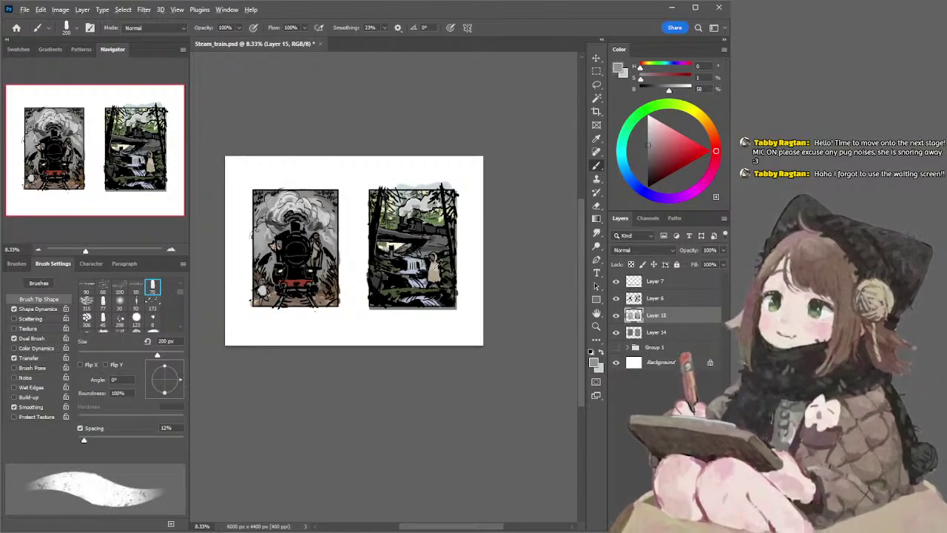
Pick pale beige, hue 38, saturation 13%, brightness 79%, and reddish brown, hue 0, saturation 36%, brightness 43%, for touches on the train picture
{"action": "left_click", "coordinate": [437, 267], "text": "alt"}
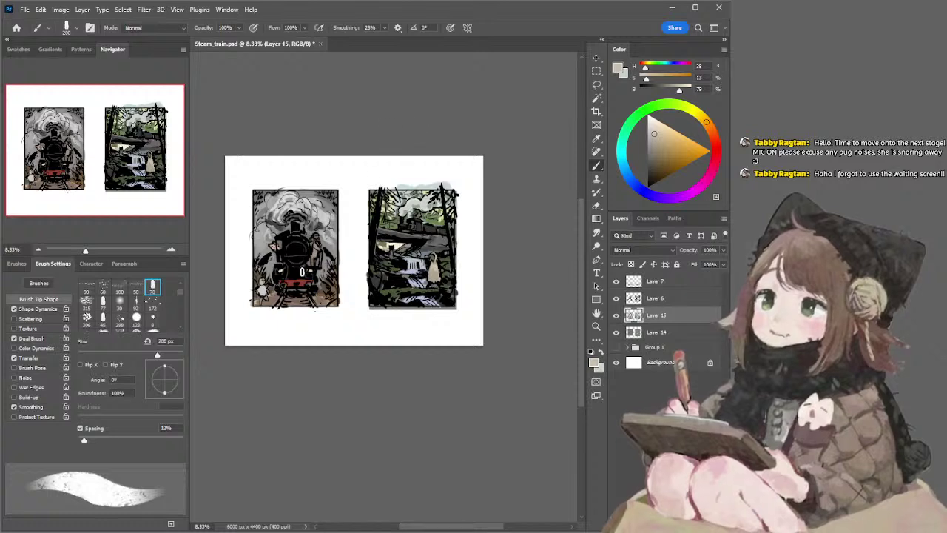
{"action": "left_click", "coordinate": [264, 290], "text": "alt"}
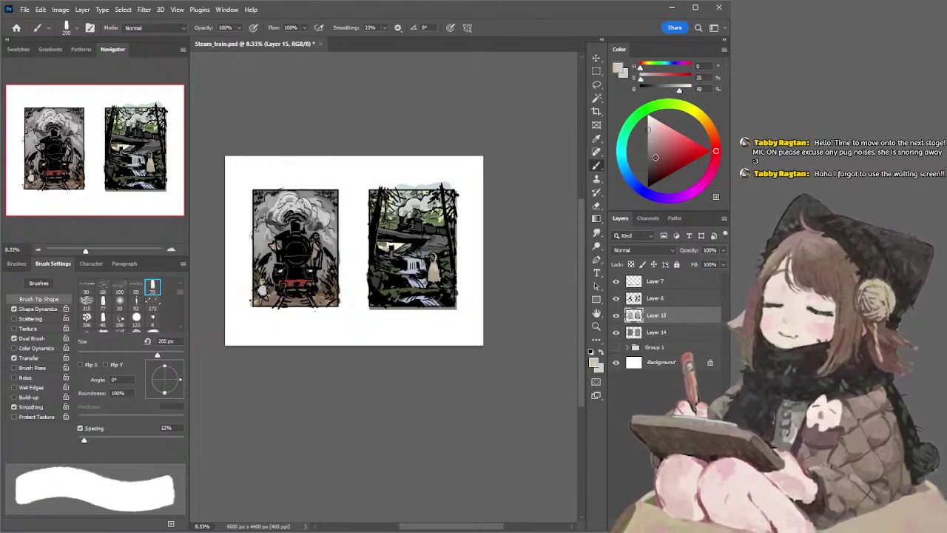
{"action": "left_click", "coordinate": [657, 161]}
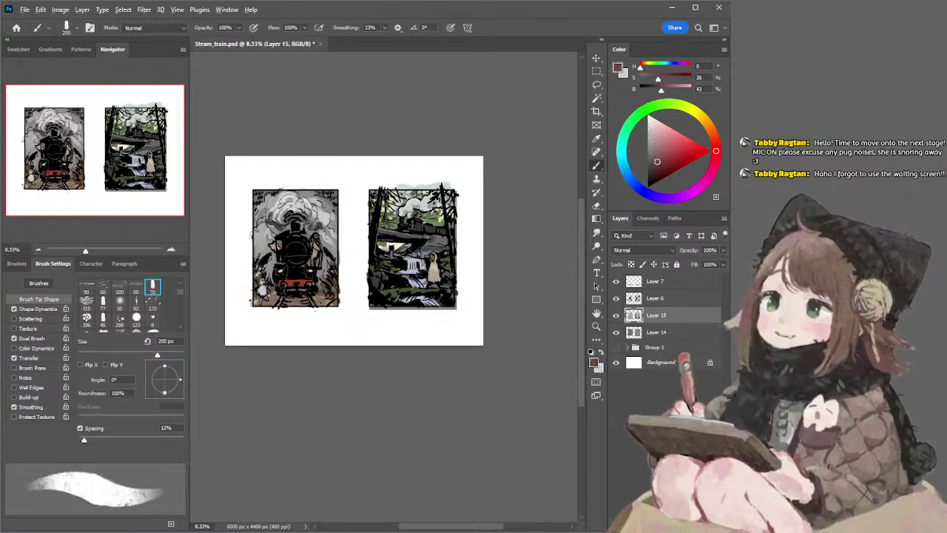
Refine the small figure left of the tracks with sampled dark brown, hue 30, saturation 28%, brightness 25%, using a smaller brush
{"action": "left_click", "coordinate": [262, 273], "text": "alt"}
{"action": "key", "text": "bracketleft"}
{"action": "left_click_drag", "start_coordinate": [262, 286], "coordinate": [270, 296]}
{"action": "key", "text": "l"}
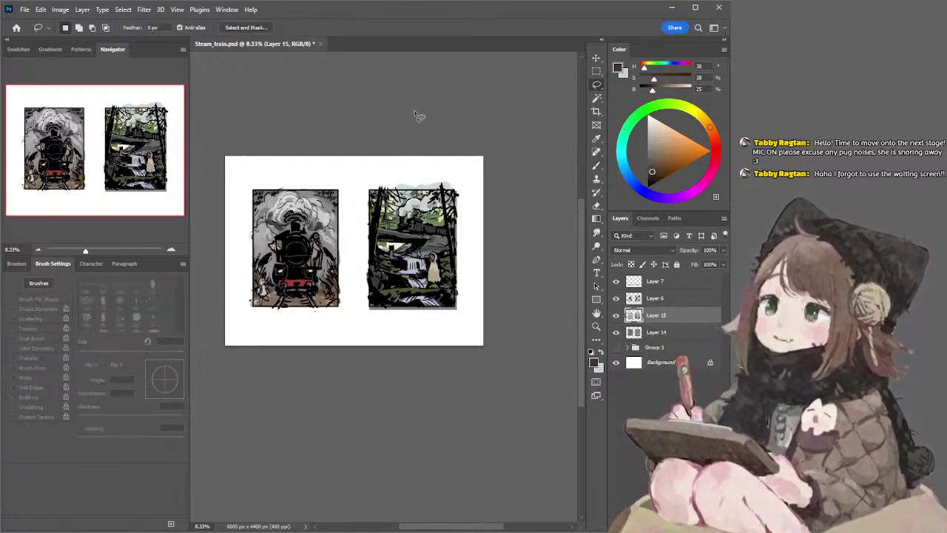
{"action": "left_click", "coordinate": [171, 249]}
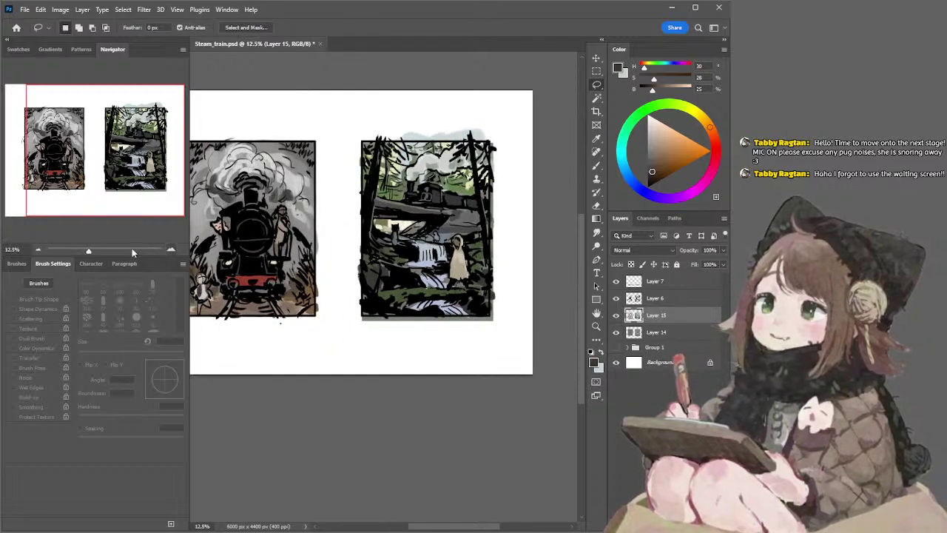
Sample light grey, saturation 0%, brightness 85%, from the front-facing train picture and reduce the brush to 60 px
{"action": "left_click", "coordinate": [38, 249]}
{"action": "key", "text": "b"}
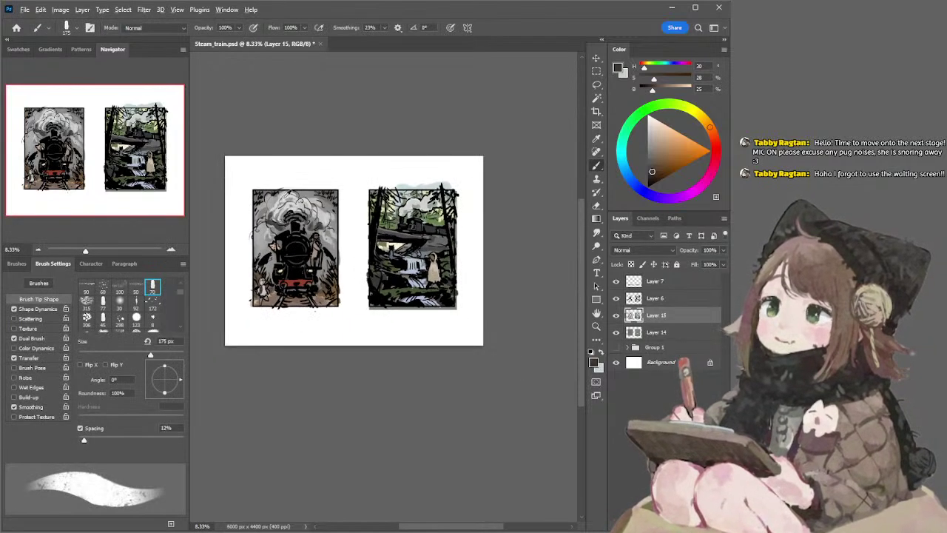
{"action": "left_click", "coordinate": [289, 194], "text": "alt"}
{"action": "key", "text": "bracketleft"}
{"action": "key", "text": "bracketleft"}
{"action": "key", "text": "bracketleft"}
{"action": "key", "text": "bracketleft"}
{"action": "key", "text": "bracketleft"}
{"action": "key", "text": "bracketleft"}
{"action": "key", "text": "bracketleft"}
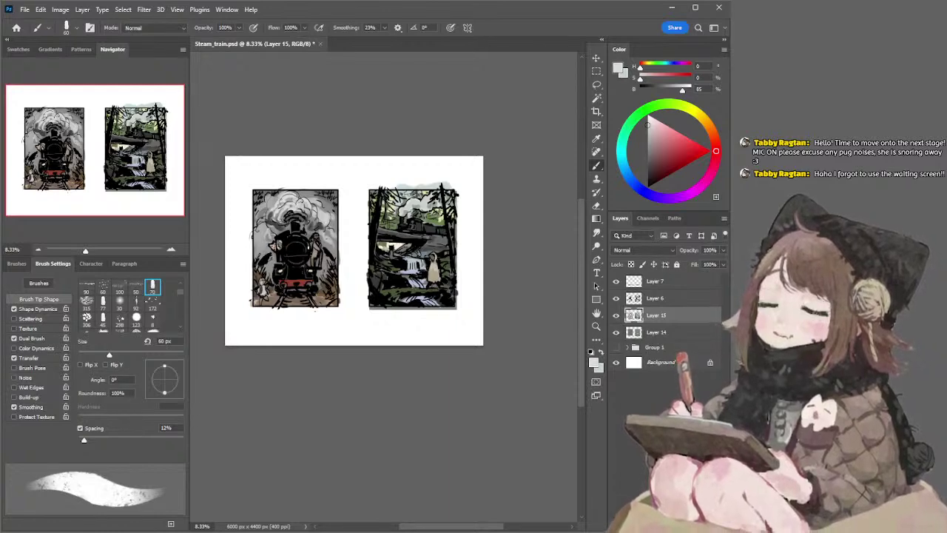
Add a new layer above Layer 6, clip it to Layer 6 and make it the active layer
{"action": "left_click", "coordinate": [651, 298]}
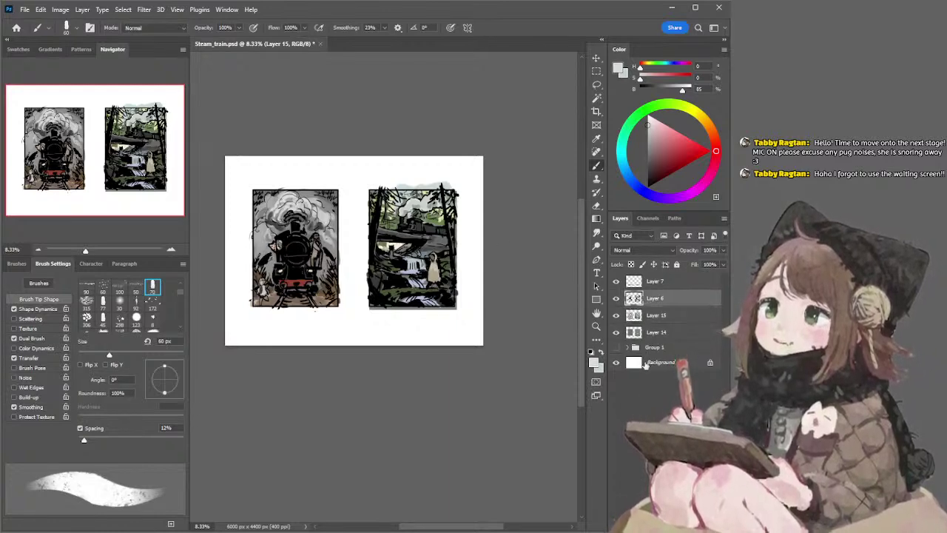
{"action": "key", "text": "ctrl+shift+alt+n"}
{"action": "left_click", "coordinate": [652, 313]}
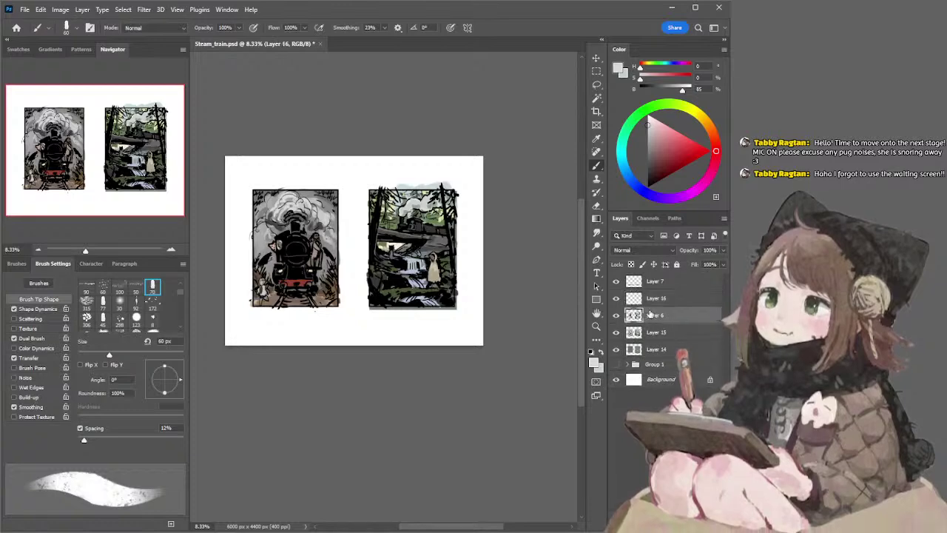
{"action": "key", "text": "ctrl+plus"}
{"action": "left_click", "coordinate": [651, 305], "text": "alt"}
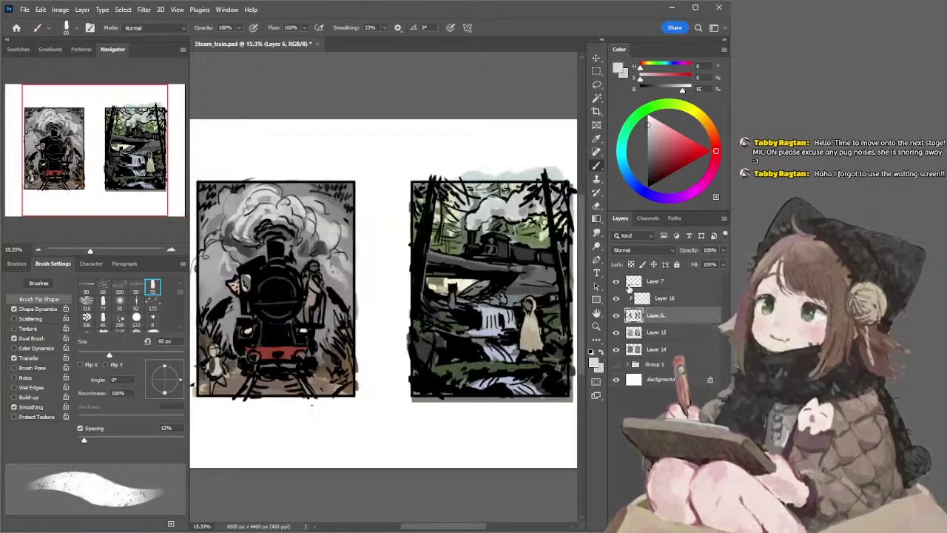
{"action": "key", "text": "h"}
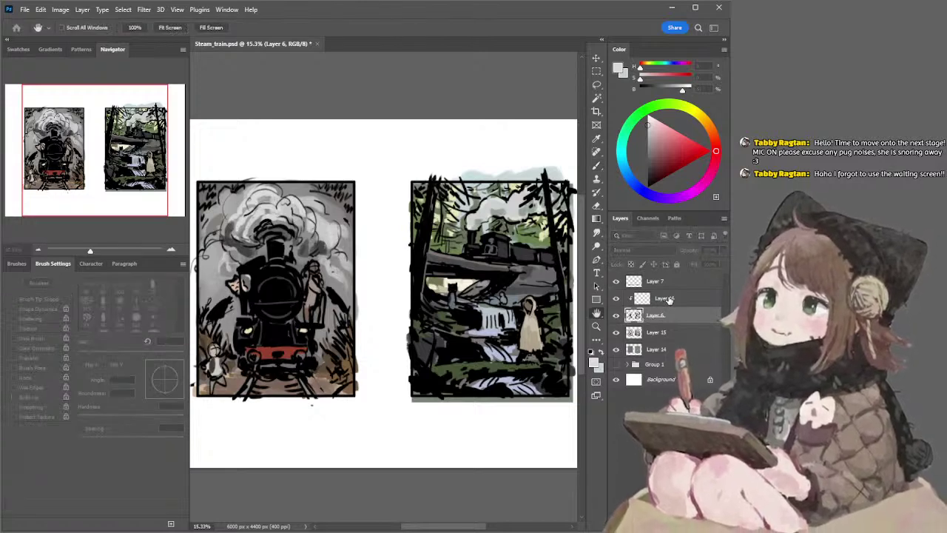
{"action": "key", "text": "b"}
{"action": "left_click", "coordinate": [667, 296]}
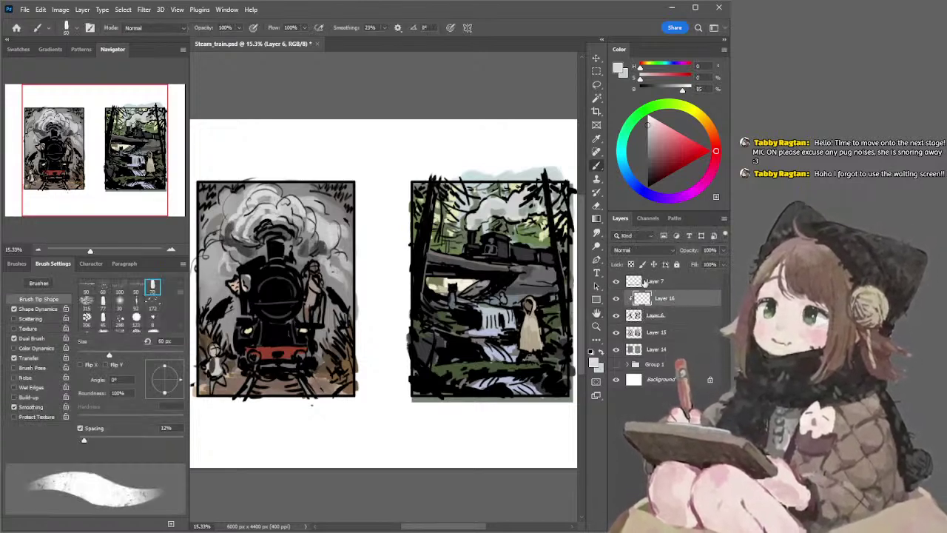
Sample mid grey, hue 20, saturation 2%, brightness 56%, and dab it on the front-facing locomotive with a 150 px brush
{"action": "left_click", "coordinate": [37, 250]}
{"action": "left_click", "coordinate": [38, 250]}
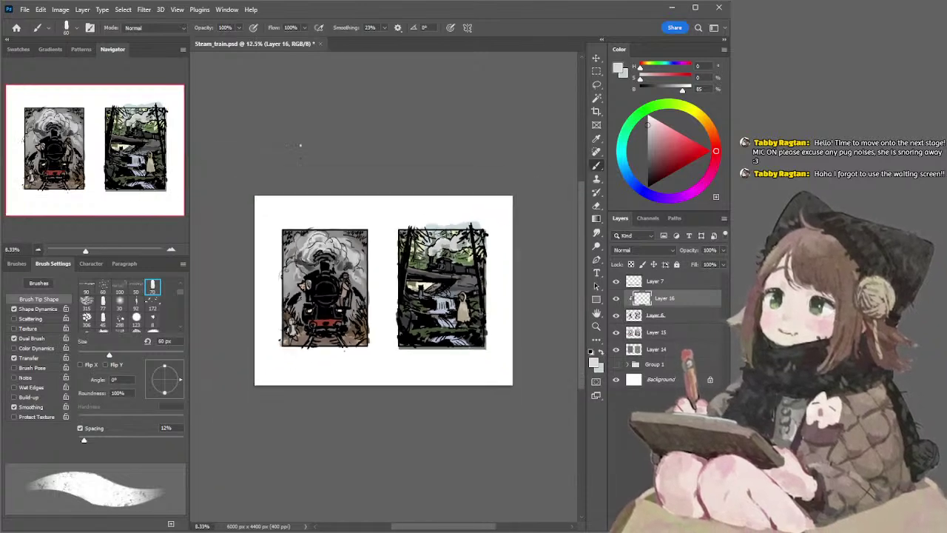
{"action": "key", "text": "bracketright"}
{"action": "key", "text": "bracketright"}
{"action": "key", "text": "bracketright"}
{"action": "key", "text": "bracketright"}
{"action": "key", "text": "bracketright"}
{"action": "key", "text": "bracketright"}
{"action": "key", "text": "bracketright"}
{"action": "key", "text": "bracketright"}
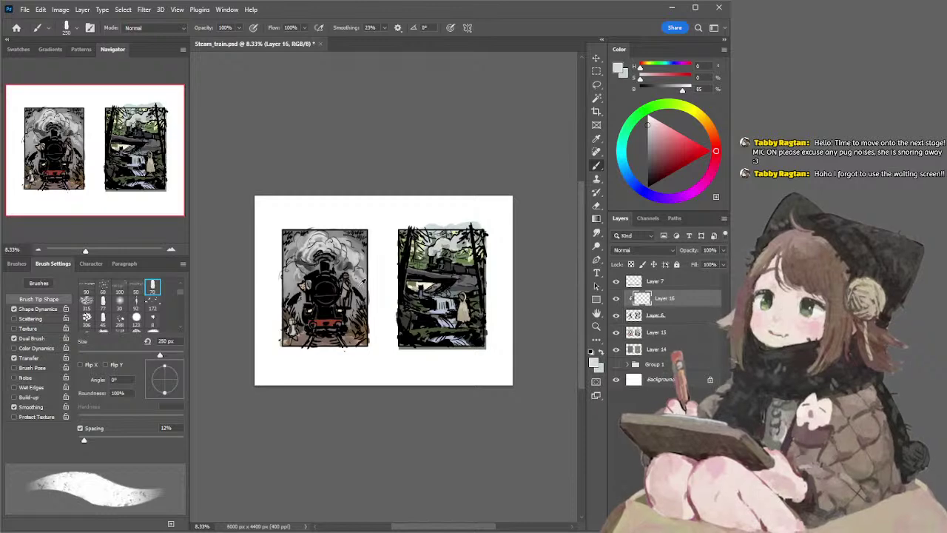
{"action": "left_click", "coordinate": [362, 284], "text": "alt"}
{"action": "key", "text": "bracketleft"}
{"action": "key", "text": "bracketleft"}
{"action": "key", "text": "bracketleft"}
{"action": "mouse_move", "coordinate": [321, 284]}
{"action": "left_mouse_down"}
{"action": "mouse_move", "coordinate": [329, 286]}
{"action": "mouse_move", "coordinate": [320, 285]}
{"action": "left_mouse_up"}
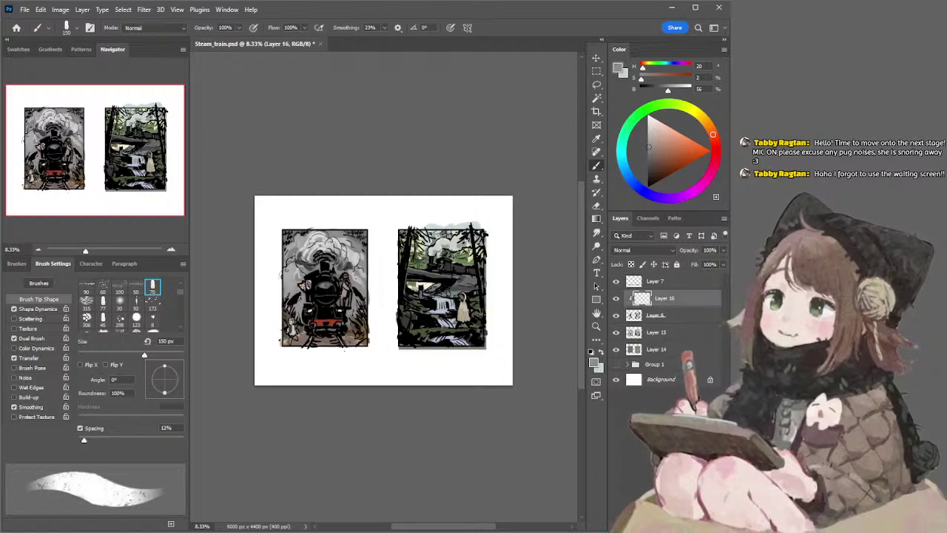
Paint the locomotive's boiler emblem in muted yellow, hue 47, saturation 33%, brightness 77%, and beige, hue 42, saturation 24%, brightness 63%, down to 40 px
{"action": "left_click", "coordinate": [700, 117]}
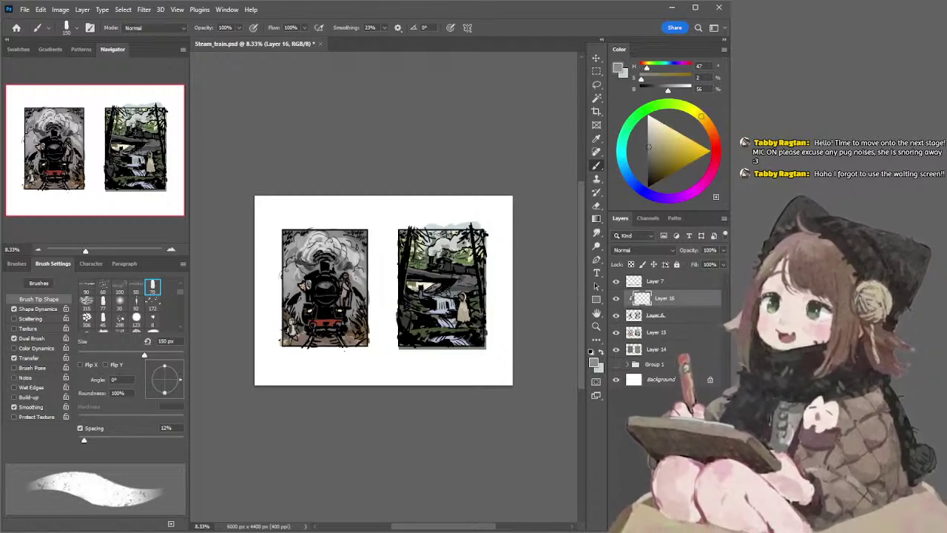
{"action": "left_click", "coordinate": [664, 140]}
{"action": "key", "text": "bracketleft"}
{"action": "key", "text": "bracketleft"}
{"action": "key", "text": "bracketleft"}
{"action": "key", "text": "bracketleft"}
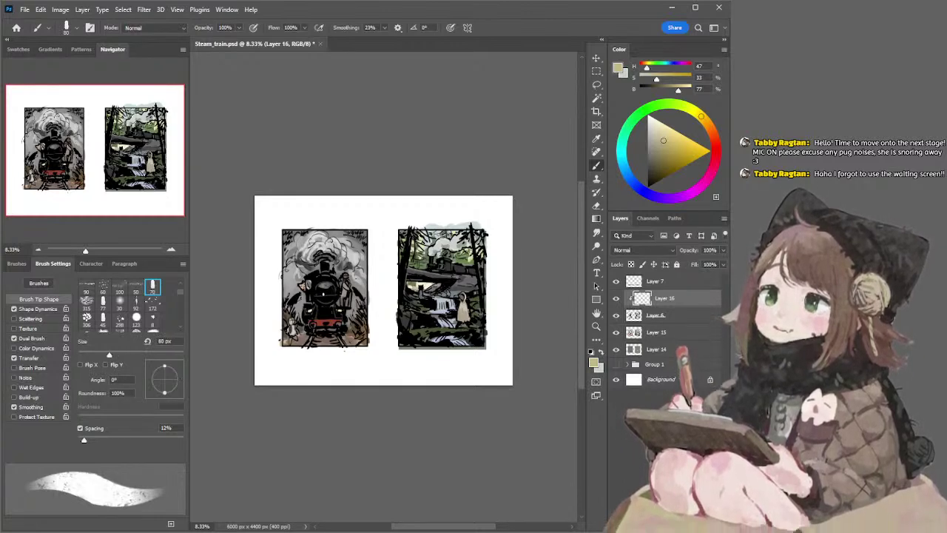
{"action": "left_click", "coordinate": [703, 120]}
{"action": "left_click", "coordinate": [657, 146]}
{"action": "key", "text": "bracketleft"}
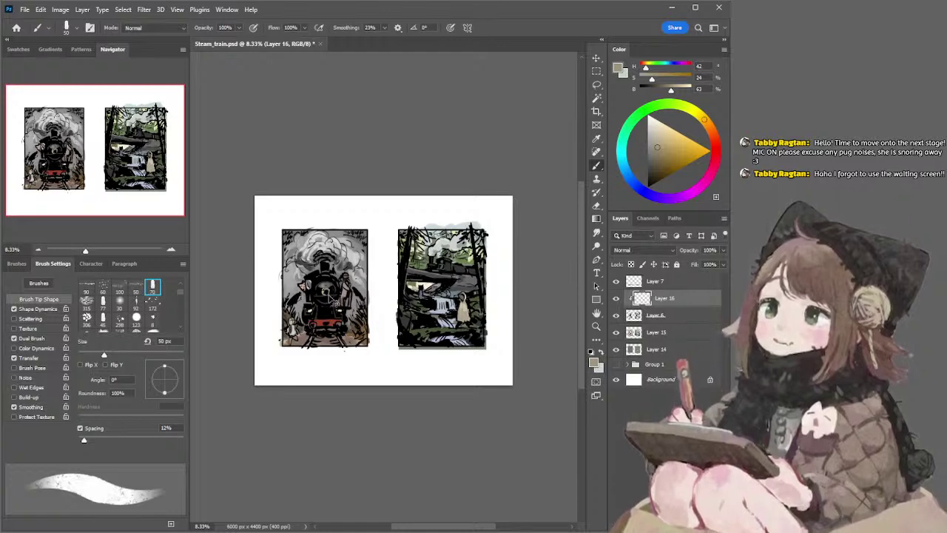
{"action": "key", "text": "bracketleft"}
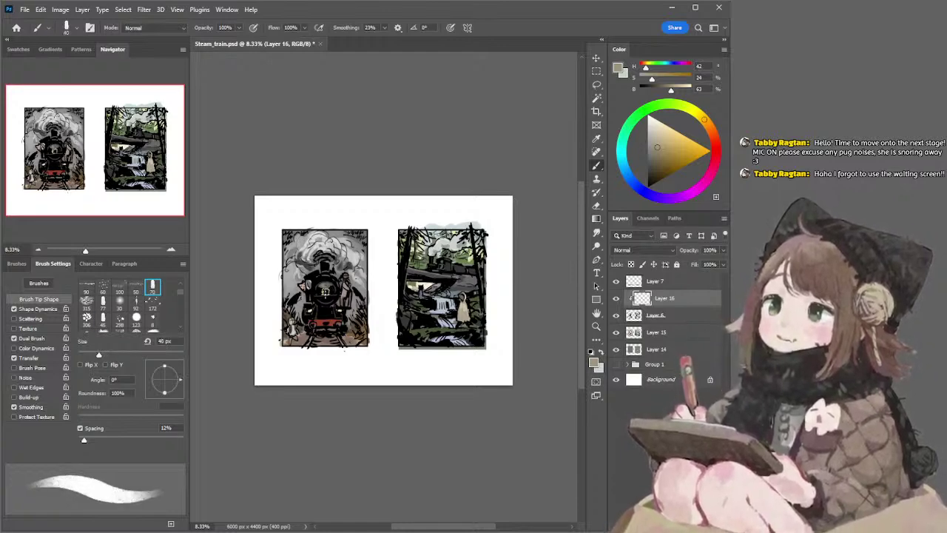
Clean up the locomotive's front emblem with the Eraser and detail it in cream, hue 42, saturation 29%, brightness 86%, down to 30 px
{"action": "left_click", "coordinate": [171, 249]}
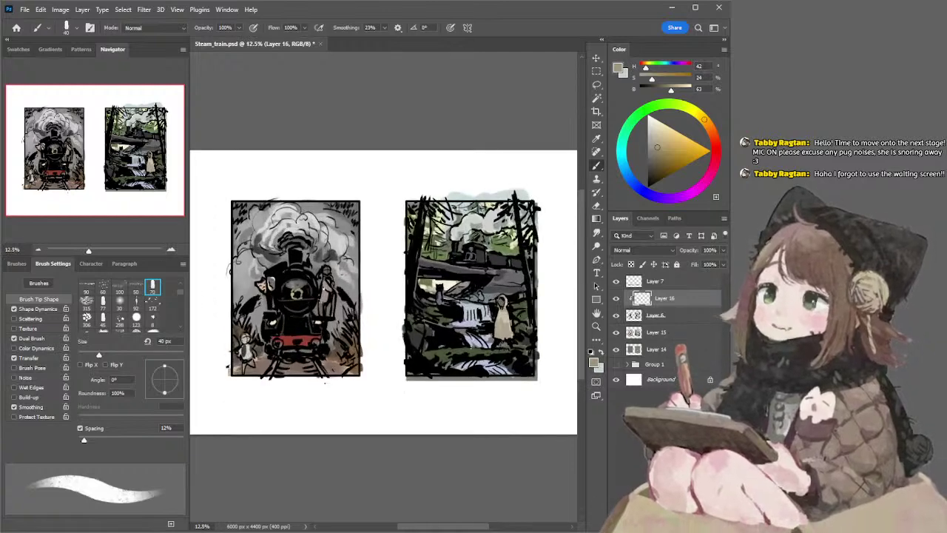
{"action": "key", "text": "e"}
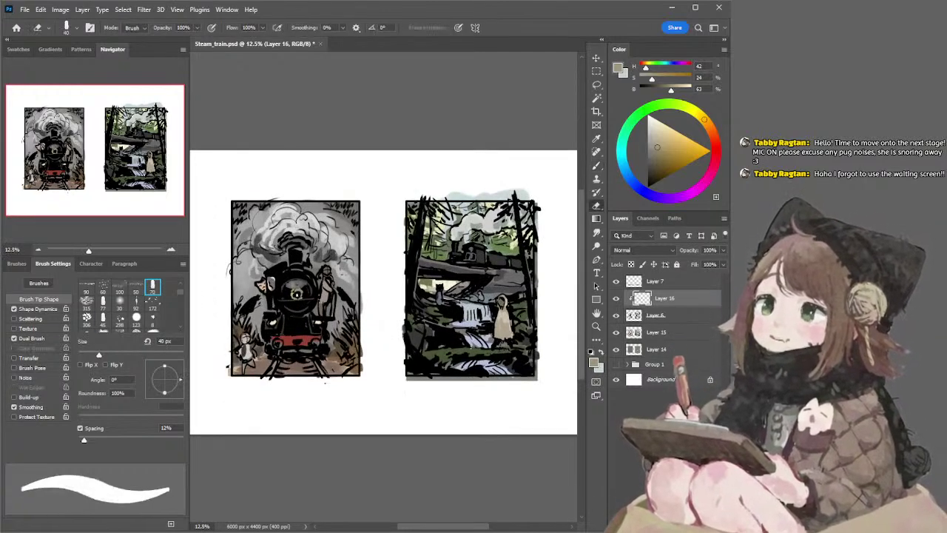
{"action": "key", "text": "b"}
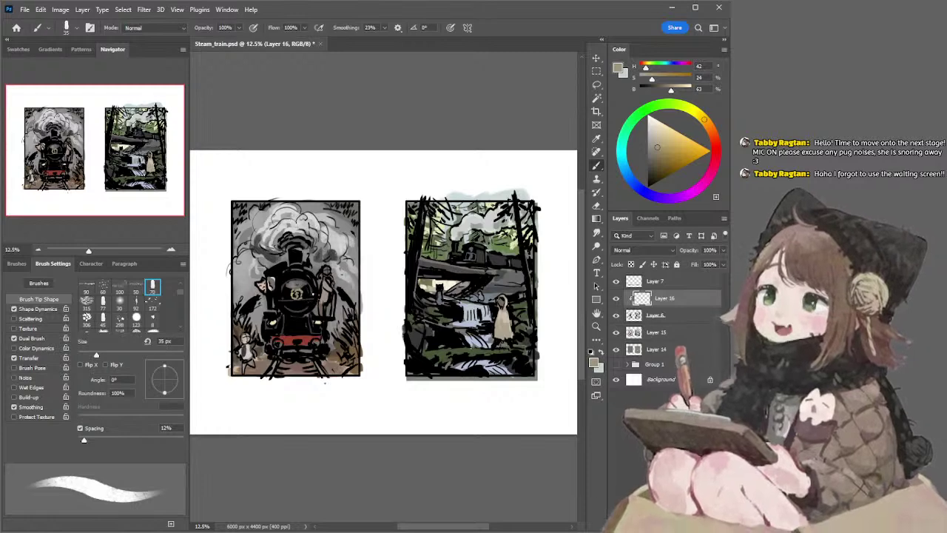
{"action": "left_click", "coordinate": [663, 134]}
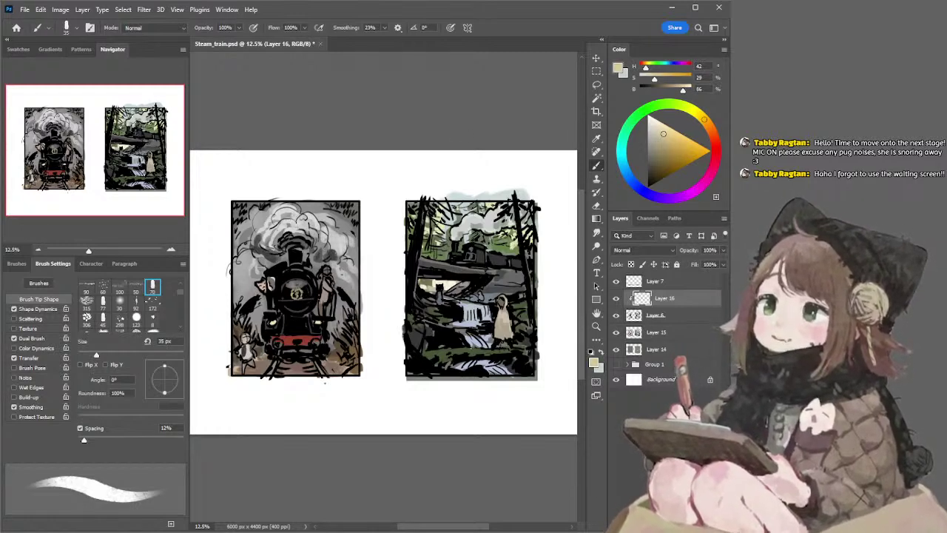
{"action": "key", "text": "bracketleft"}
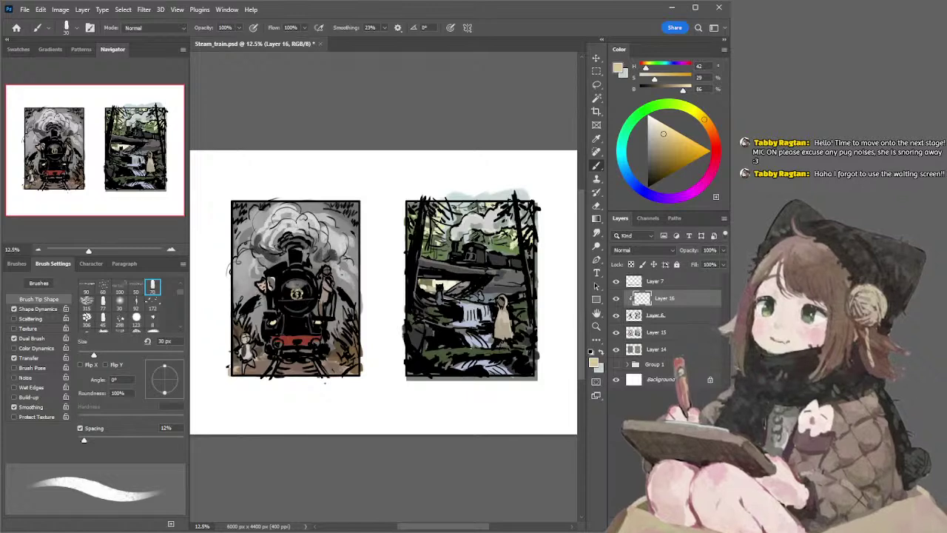
Switch to Layer 15, holding the small figure's colour, and pick greyish beige, hue 42, saturation 22%, brightness 66%, for the 30 px brush
{"action": "key", "text": "l"}
{"action": "left_click_drag", "start_coordinate": [421, 125], "coordinate": [435, 116]}
{"action": "left_click_drag", "start_coordinate": [382, 128], "coordinate": [394, 118]}
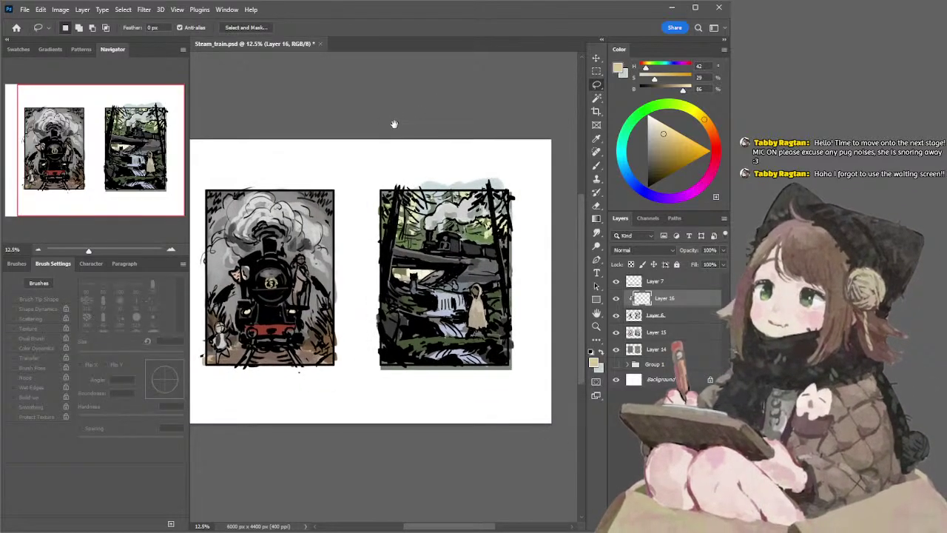
{"action": "key", "text": "b"}
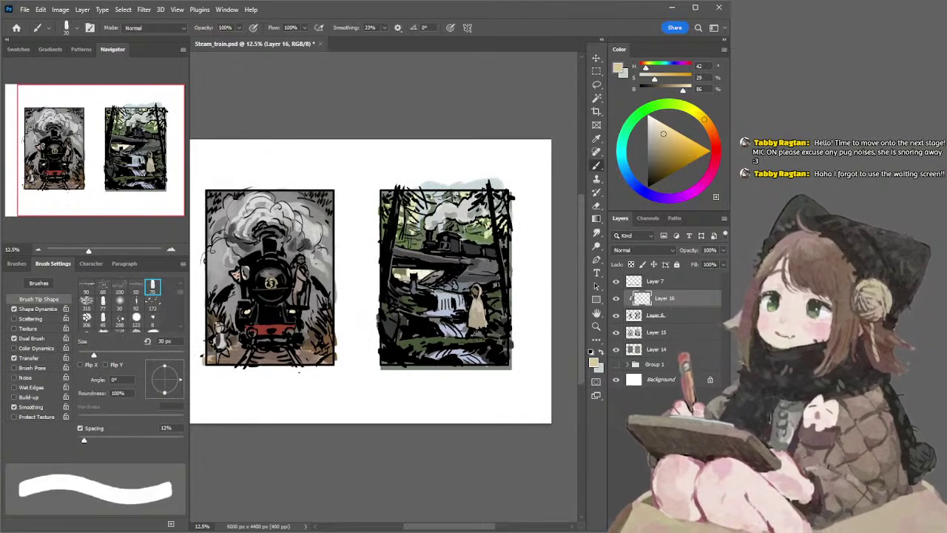
{"action": "left_click", "coordinate": [224, 333], "text": "ctrl"}
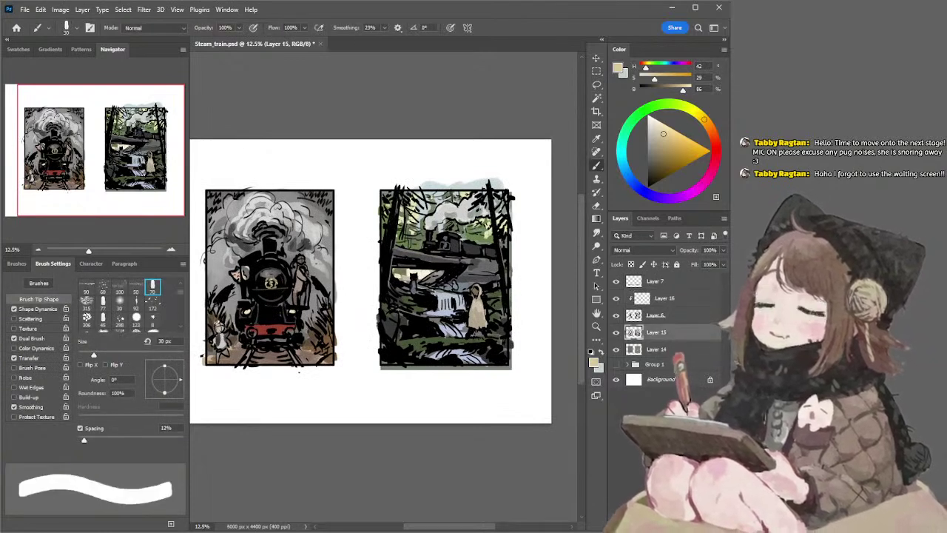
{"action": "left_click", "coordinate": [657, 145]}
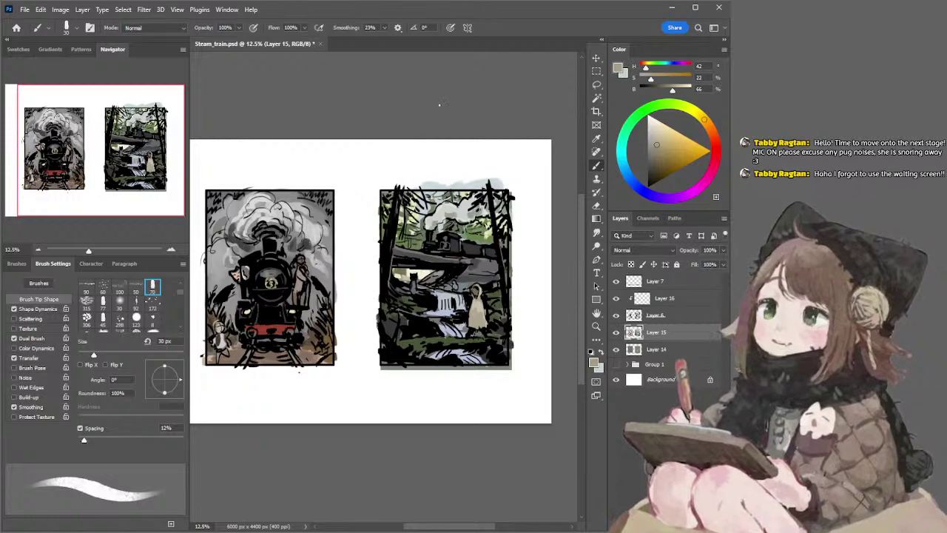
Add a new layer above Layer 15, clip it to Layer 15 and set its blending mode to Screen
{"action": "left_click_drag", "start_coordinate": [462, 184], "coordinate": [418, 142]}
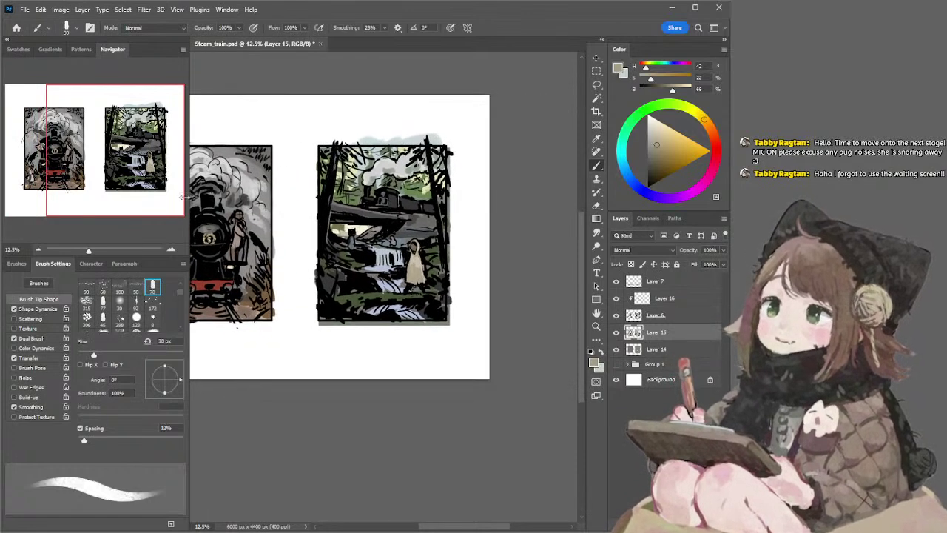
{"action": "left_click_drag", "start_coordinate": [291, 164], "coordinate": [294, 186]}
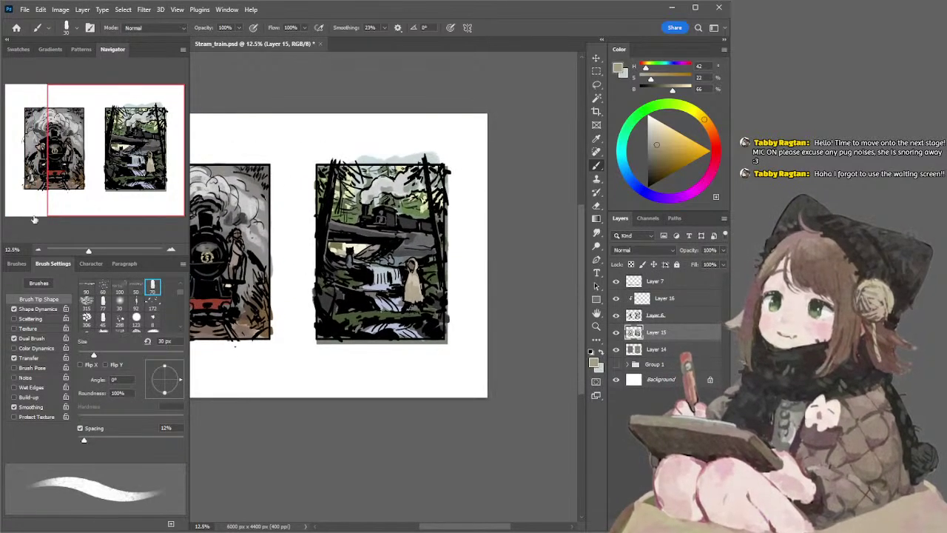
{"action": "scroll", "coordinate": [306, 157], "scroll_direction": "down", "scroll_amount": 4}
{"action": "scroll", "coordinate": [306, 158], "scroll_direction": "up", "scroll_amount": 5}
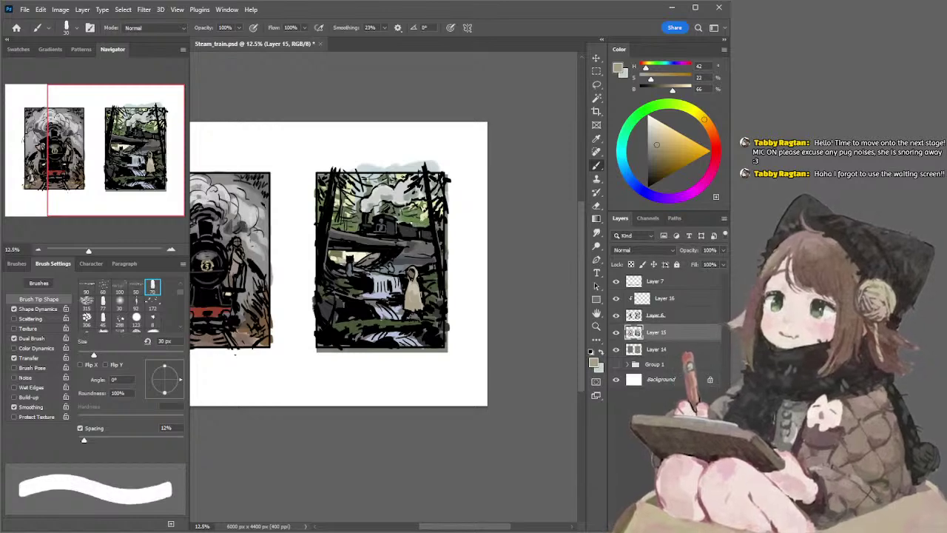
{"action": "left_click", "coordinate": [615, 333]}
{"action": "left_click", "coordinate": [615, 333]}
{"action": "key", "text": "ctrl+shift+alt+n"}
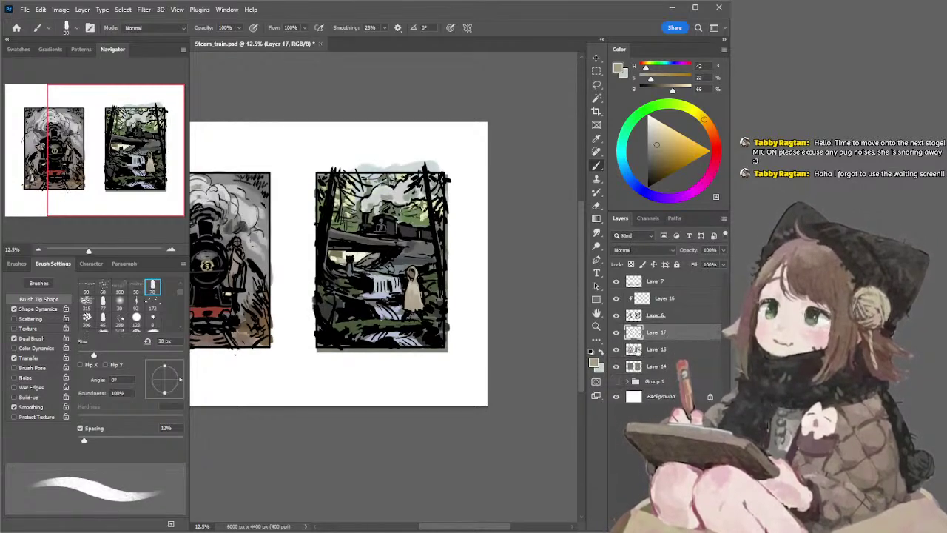
{"action": "left_click", "coordinate": [640, 334]}
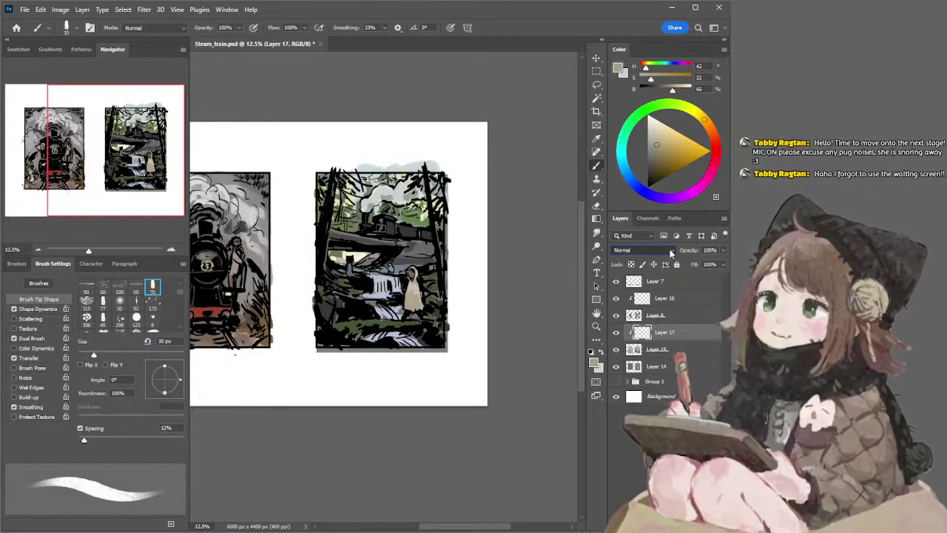
{"action": "left_click", "coordinate": [668, 250]}
{"action": "left_click", "coordinate": [628, 337]}
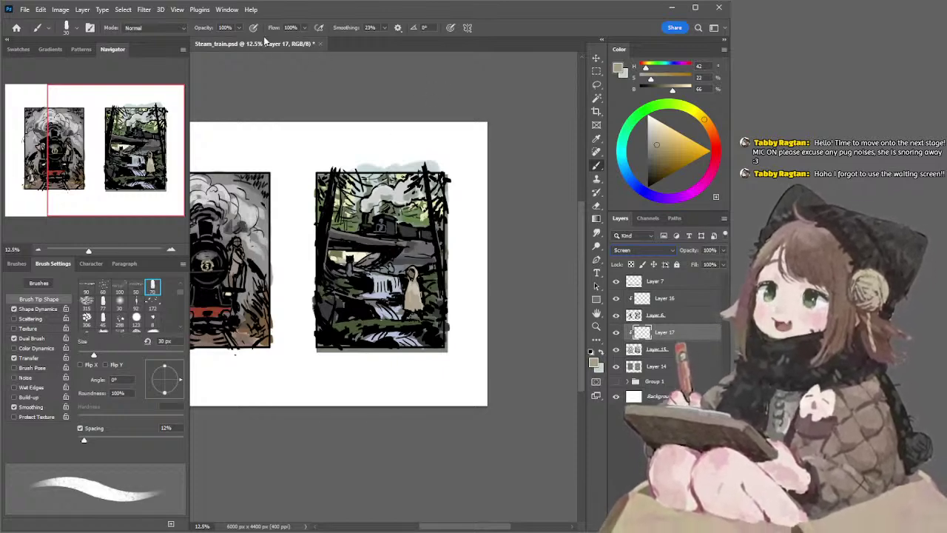
Save the document and enlarge the brush to 500 px
{"action": "key", "text": "ctrl+s"}
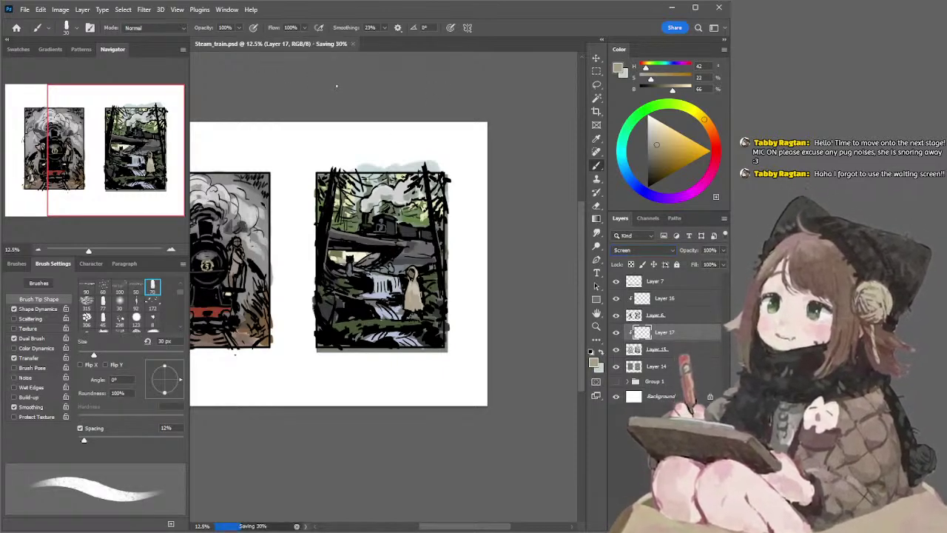
{"action": "key", "text": "bracketright"}
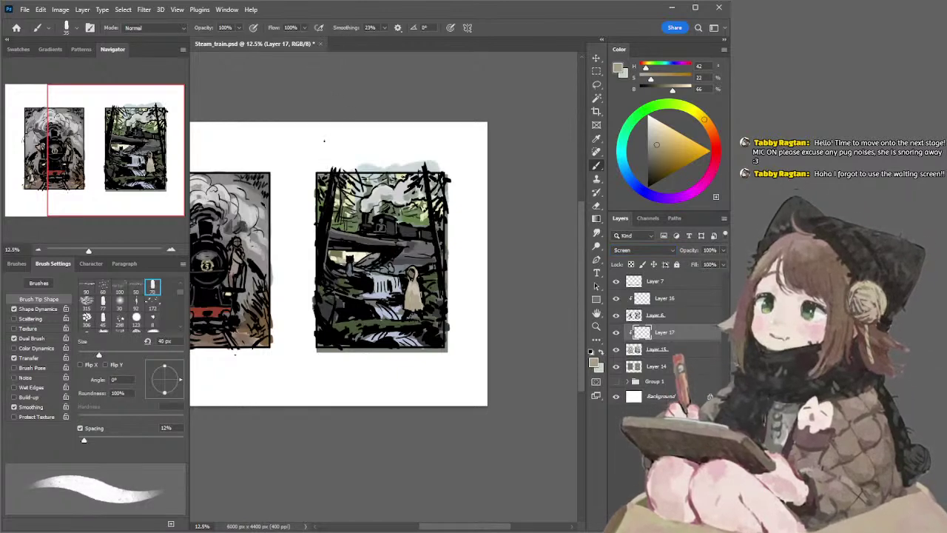
{"action": "key", "text": "bracketright"}
{"action": "key", "text": "bracketright"}
{"action": "key", "text": "bracketright"}
{"action": "key", "text": "bracketright"}
{"action": "key", "text": "bracketright"}
{"action": "key", "text": "bracketright"}
{"action": "key", "text": "bracketright"}
{"action": "key", "text": "bracketright"}
{"action": "key", "text": "bracketright"}
{"action": "key", "text": "bracketright"}
{"action": "key", "text": "bracketright"}
{"action": "key", "text": "bracketright"}
{"action": "key", "text": "bracketright"}
{"action": "key", "text": "bracketright"}
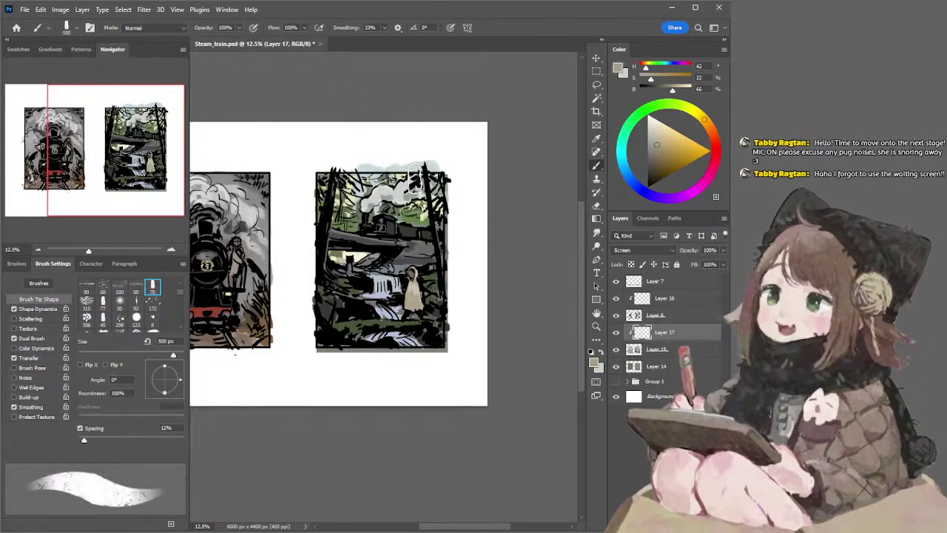
Paint a yellow-green glow (H 61, S 39, B 79) over the forest scene's background on Layer 17 with an 800 px brush
{"action": "left_click", "coordinate": [667, 140]}
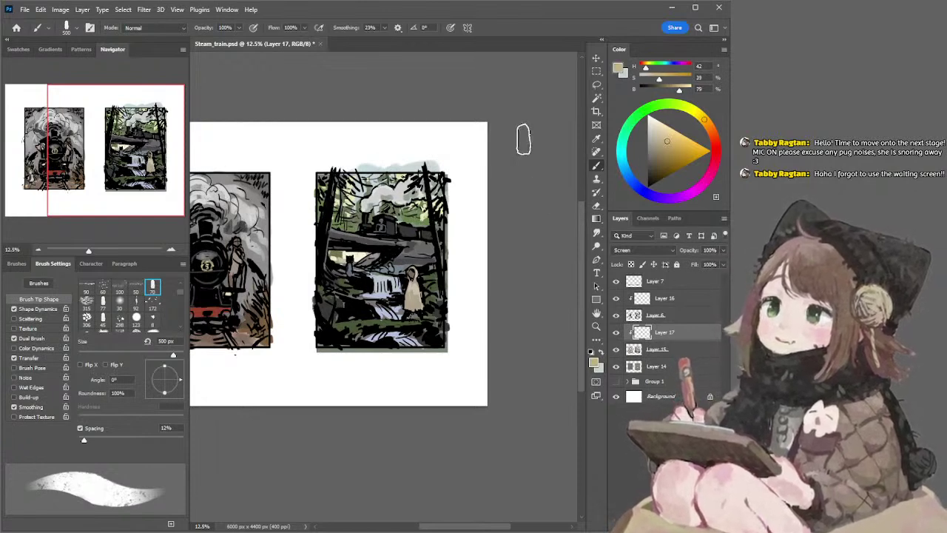
{"action": "key", "text": "bracketright"}
{"action": "key", "text": "bracketright"}
{"action": "key", "text": "bracketright"}
{"action": "mouse_move", "coordinate": [337, 226]}
{"action": "left_mouse_down"}
{"action": "mouse_move", "coordinate": [362, 220]}
{"action": "mouse_move", "coordinate": [324, 196]}
{"action": "mouse_move", "coordinate": [355, 185]}
{"action": "mouse_move", "coordinate": [411, 192]}
{"action": "mouse_move", "coordinate": [384, 229]}
{"action": "mouse_move", "coordinate": [416, 226]}
{"action": "mouse_move", "coordinate": [429, 185]}
{"action": "mouse_move", "coordinate": [442, 215]}
{"action": "left_mouse_up"}
{"action": "key", "text": "ctrl+z"}
{"action": "left_click", "coordinate": [692, 110]}
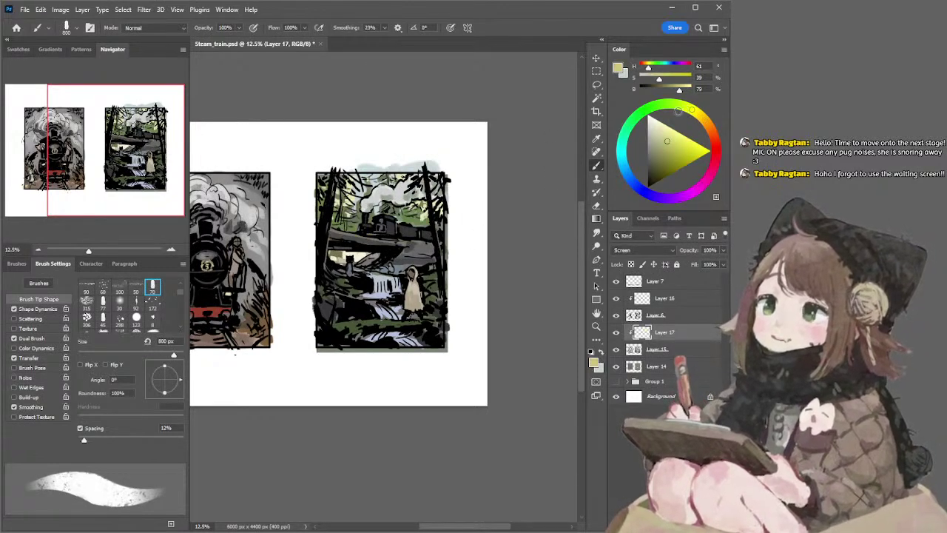
{"action": "mouse_move", "coordinate": [369, 191]}
{"action": "left_mouse_down"}
{"action": "mouse_move", "coordinate": [329, 190]}
{"action": "mouse_move", "coordinate": [347, 215]}
{"action": "mouse_move", "coordinate": [428, 194]}
{"action": "mouse_move", "coordinate": [435, 216]}
{"action": "left_mouse_up"}
Try adding the yellow-green glow beneath the bridge with a 300 px brush
{"action": "key", "text": "bracketleft"}
{"action": "key", "text": "bracketleft"}
{"action": "key", "text": "bracketleft"}
{"action": "left_click_drag", "start_coordinate": [332, 253], "coordinate": [370, 253]}
{"action": "key", "text": "ctrl+z"}
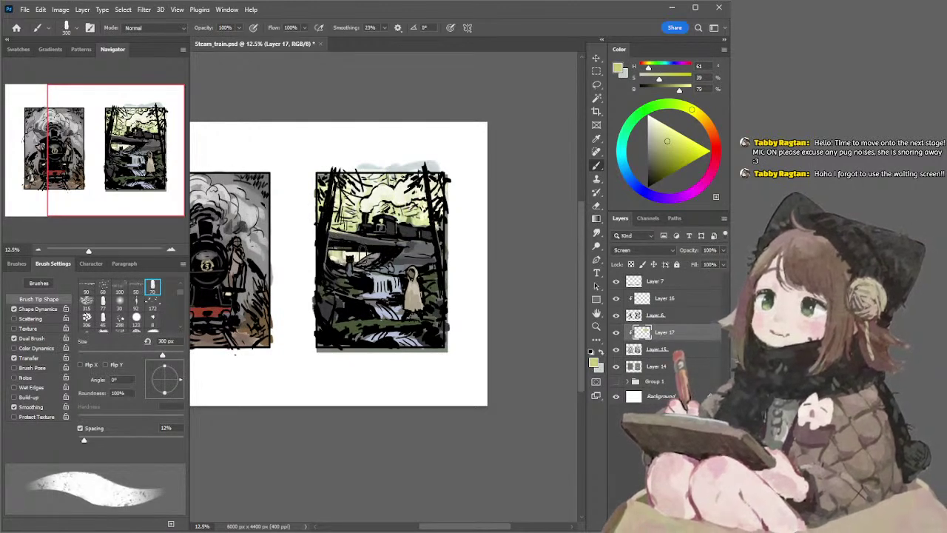
Enlarge the eraser to 200 px and erase the glow over the train's smoke on Layer 17
{"action": "key", "text": "e"}
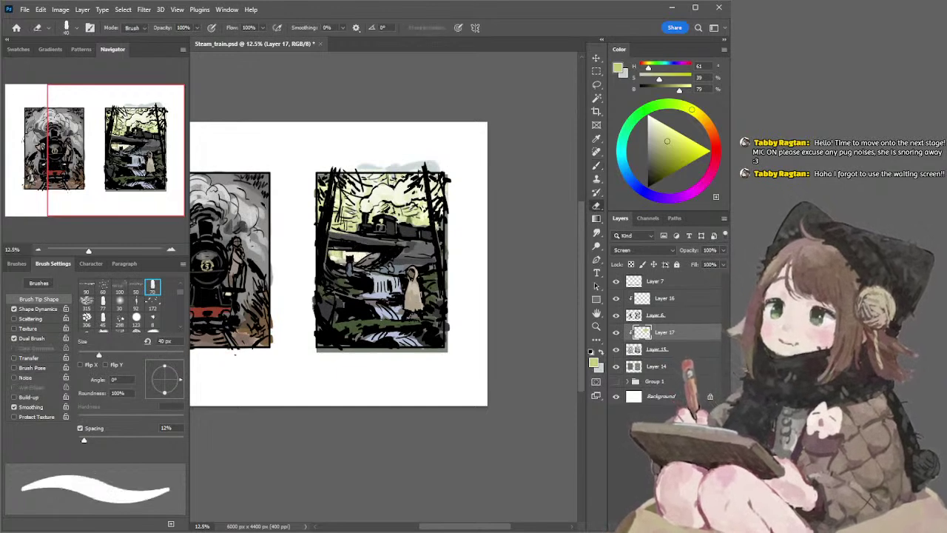
{"action": "key", "text": "bracketright"}
{"action": "key", "text": "bracketright"}
{"action": "key", "text": "bracketright"}
{"action": "key", "text": "bracketright"}
{"action": "key", "text": "bracketright"}
{"action": "key", "text": "bracketright"}
{"action": "key", "text": "bracketright"}
{"action": "key", "text": "bracketright"}
{"action": "key", "text": "bracketright"}
{"action": "mouse_move", "coordinate": [379, 193]}
{"action": "left_mouse_down"}
{"action": "mouse_move", "coordinate": [399, 198]}
{"action": "mouse_move", "coordinate": [421, 184]}
{"action": "mouse_move", "coordinate": [437, 191]}
{"action": "left_mouse_up"}
{"action": "key", "text": "bracketright"}
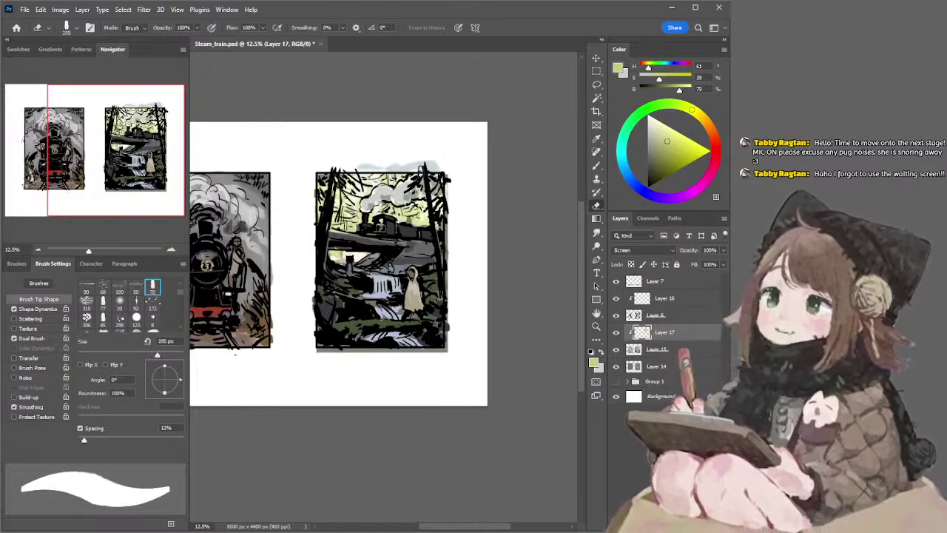
Enlarge the eraser to 1300 px and lower Layer 17's opacity to 66%
{"action": "left_click", "coordinate": [40, 249]}
{"action": "key", "text": "bracketright"}
{"action": "key", "text": "bracketright"}
{"action": "key", "text": "bracketright"}
{"action": "key", "text": "bracketright"}
{"action": "key", "text": "bracketright"}
{"action": "key", "text": "bracketright"}
{"action": "key", "text": "bracketright"}
{"action": "key", "text": "bracketright"}
{"action": "key", "text": "bracketright"}
{"action": "key", "text": "bracketright"}
{"action": "key", "text": "bracketright"}
{"action": "key", "text": "bracketright"}
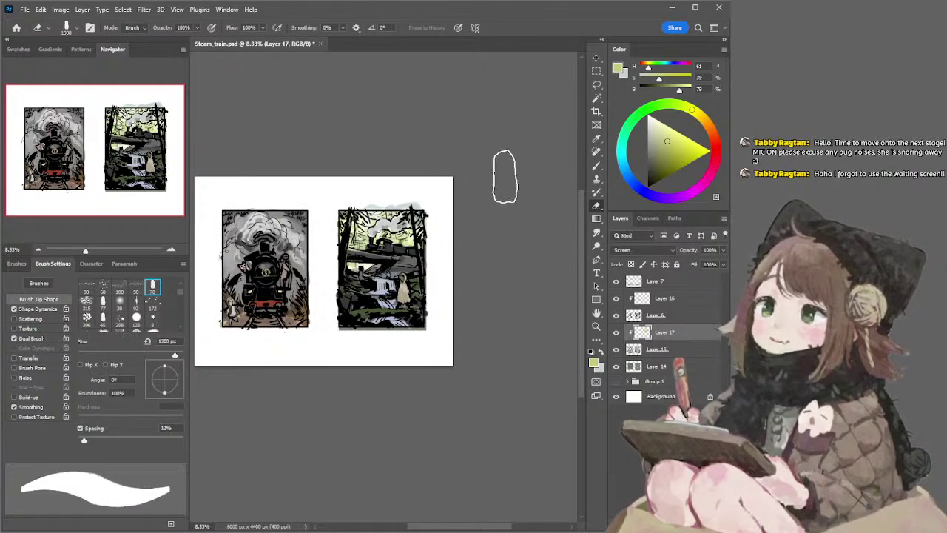
{"action": "left_click_drag", "start_coordinate": [723, 250], "coordinate": [705, 259]}
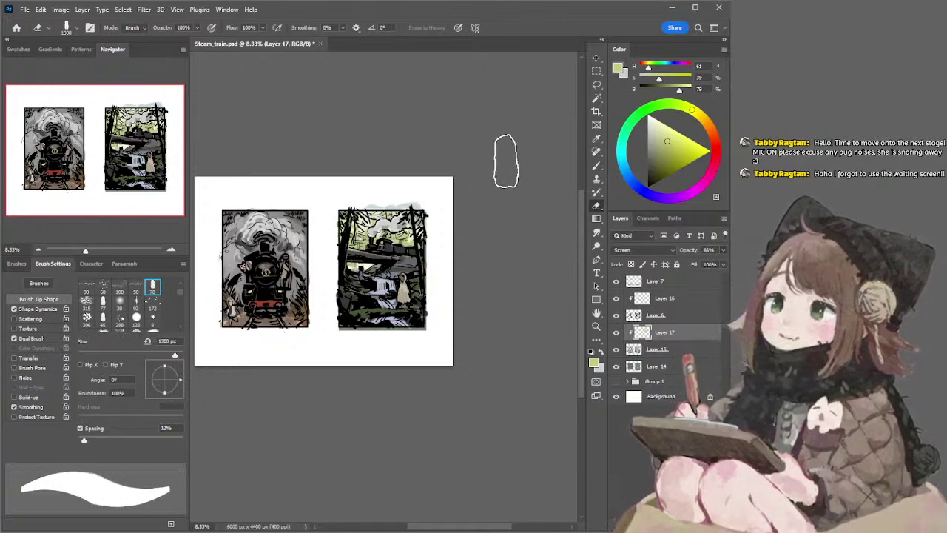
Reduce the eraser to 250 px with Layer 17 active
{"action": "key", "text": "b"}
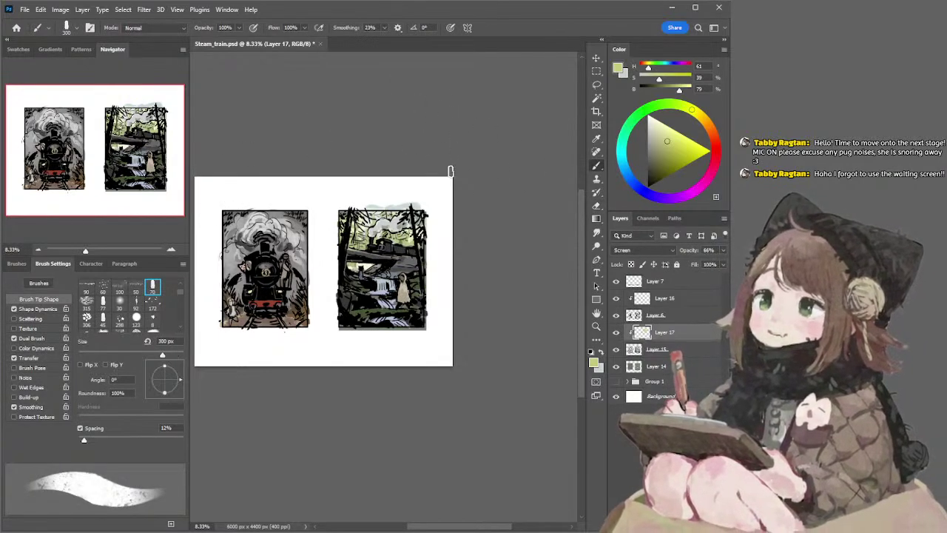
{"action": "left_click", "coordinate": [171, 249]}
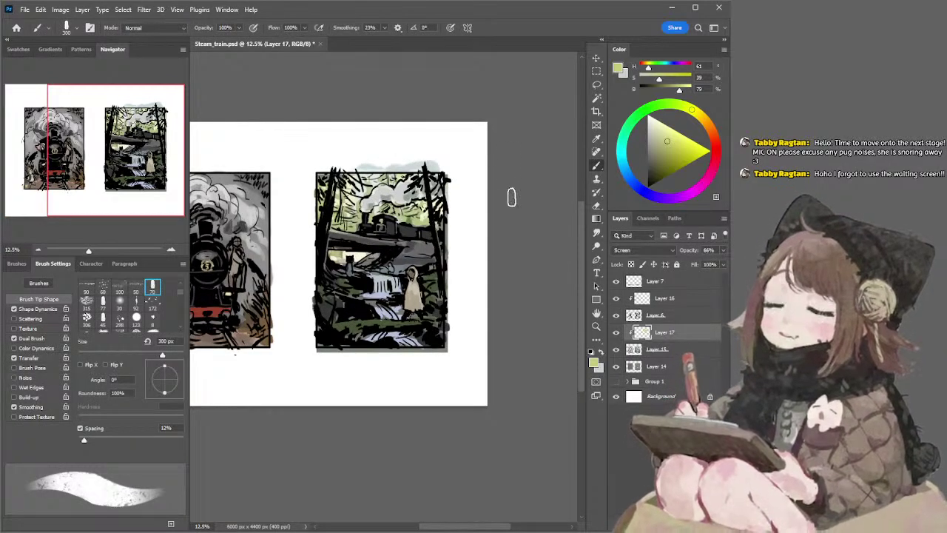
{"action": "mouse_move", "coordinate": [522, 110]}
{"action": "left_mouse_down"}
{"action": "mouse_move", "coordinate": [513, 122]}
{"action": "mouse_move", "coordinate": [508, 114]}
{"action": "left_mouse_up"}
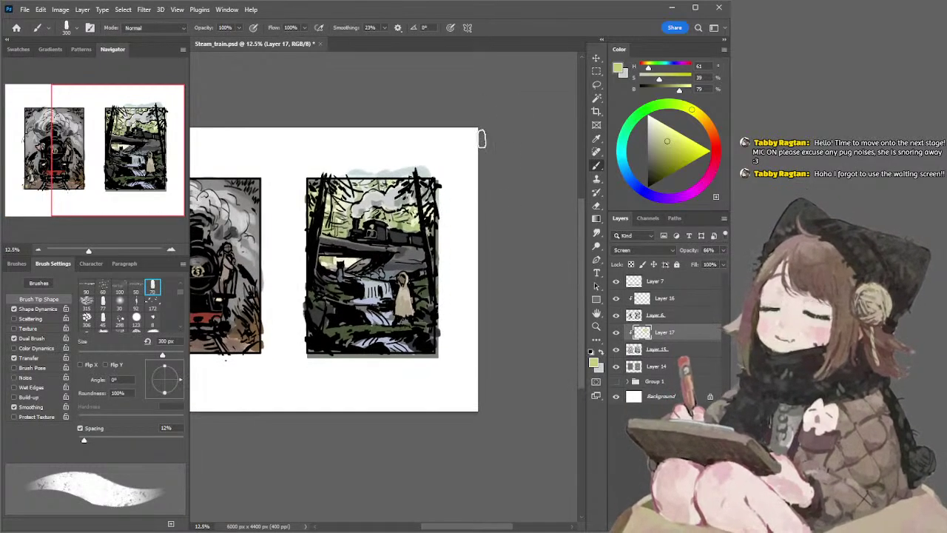
{"action": "key", "text": "alt+bracketleft"}
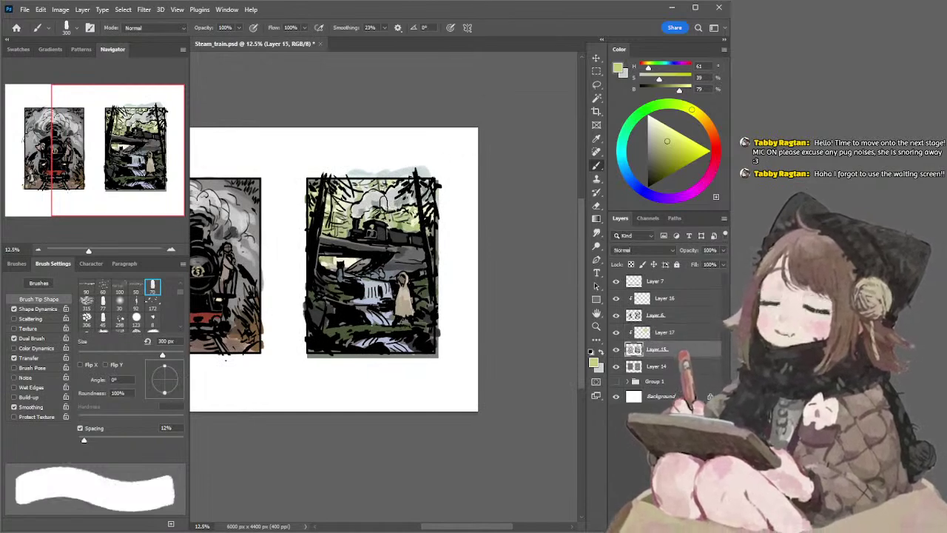
{"action": "key", "text": "alt+bracketright"}
{"action": "key", "text": "e"}
{"action": "key", "text": "bracketleft"}
{"action": "key", "text": "bracketleft"}
{"action": "key", "text": "bracketleft"}
{"action": "key", "text": "bracketleft"}
{"action": "key", "text": "bracketleft"}
{"action": "key", "text": "bracketleft"}
{"action": "key", "text": "bracketleft"}
{"action": "key", "text": "bracketleft"}
{"action": "key", "text": "bracketleft"}
{"action": "key", "text": "bracketleft"}
{"action": "key", "text": "bracketleft"}
{"action": "key", "text": "bracketleft"}
{"action": "key", "text": "bracketleft"}
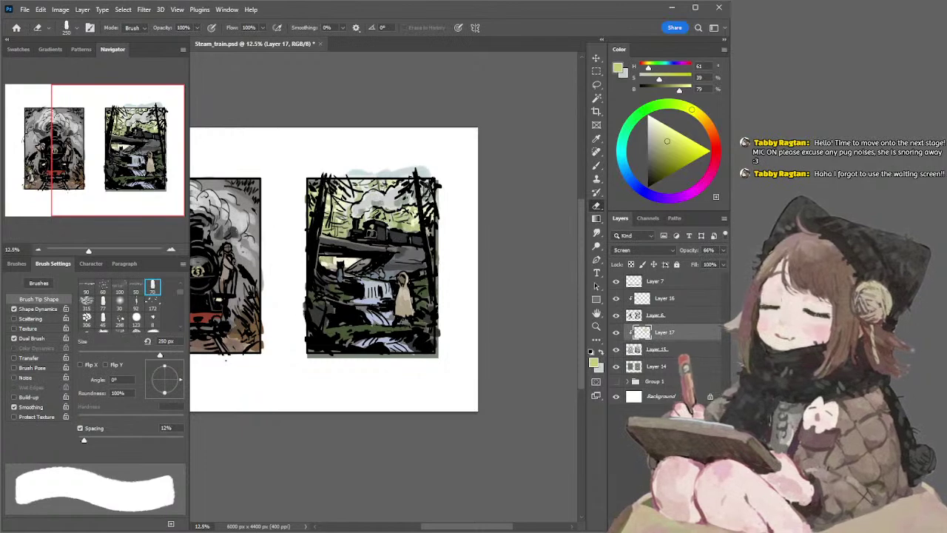
{"action": "left_click_drag", "start_coordinate": [507, 148], "coordinate": [490, 135]}
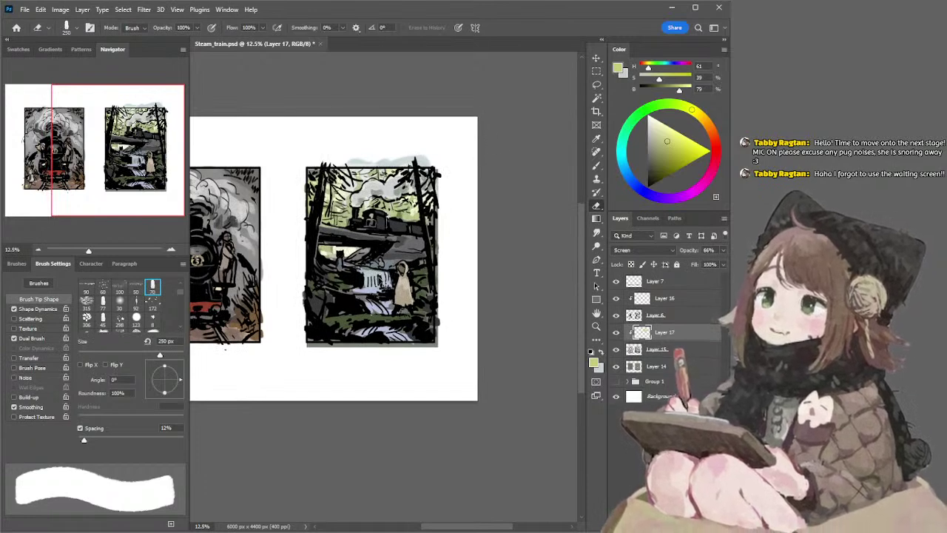
On Layer 15, sample the waterfall's color for the brush and adjust it to a grayish blue (H 207, S 21, B 77)
{"action": "key", "text": "alt+bracketleft"}
{"action": "key", "text": "b"}
{"action": "left_click", "coordinate": [372, 273], "text": "alt"}
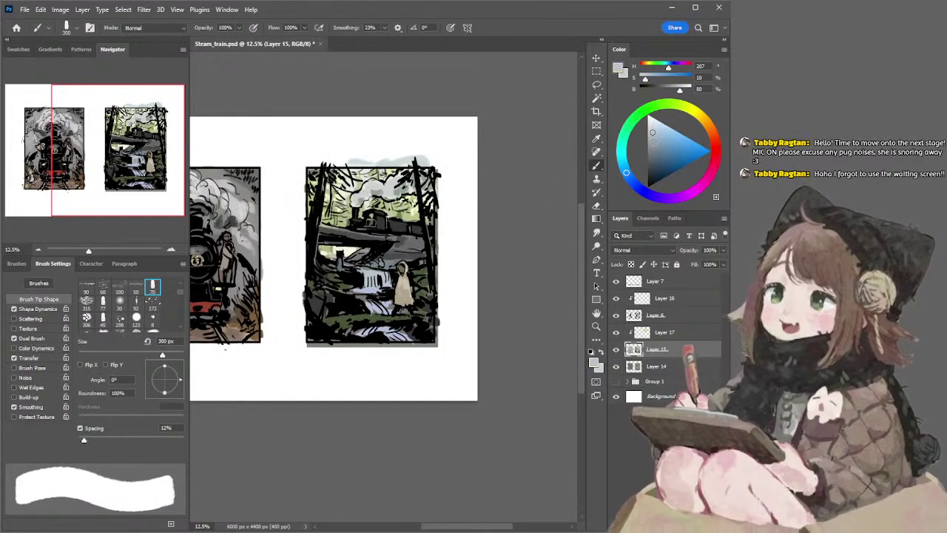
{"action": "left_click", "coordinate": [657, 137]}
{"action": "key", "text": "bracketleft"}
{"action": "key", "text": "e"}
{"action": "key", "text": "b"}
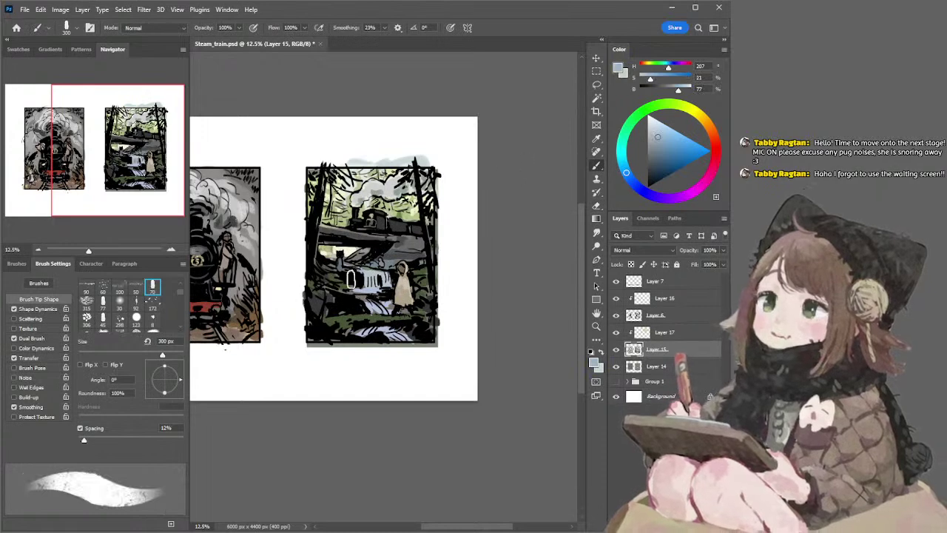
Shade the waterfall in a deeper blue (H 222, S 30, B 69) on Layer 15 with a 40 to 60 px brush
{"action": "key", "text": "bracketleft"}
{"action": "key", "text": "bracketleft"}
{"action": "key", "text": "bracketleft"}
{"action": "key", "text": "bracketleft"}
{"action": "key", "text": "bracketleft"}
{"action": "key", "text": "bracketleft"}
{"action": "key", "text": "bracketleft"}
{"action": "key", "text": "bracketleft"}
{"action": "key", "text": "bracketleft"}
{"action": "key", "text": "bracketleft"}
{"action": "key", "text": "bracketleft"}
{"action": "key", "text": "bracketleft"}
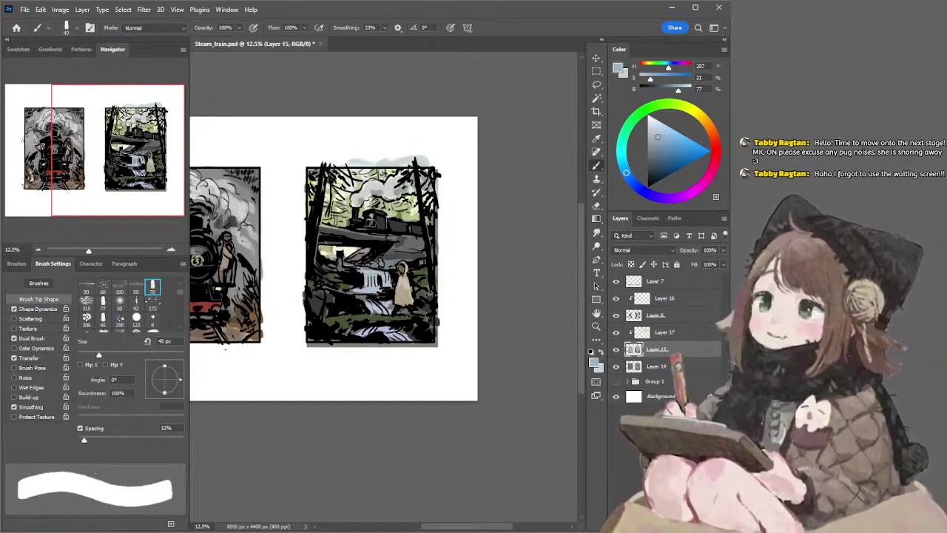
{"action": "left_click", "coordinate": [632, 182]}
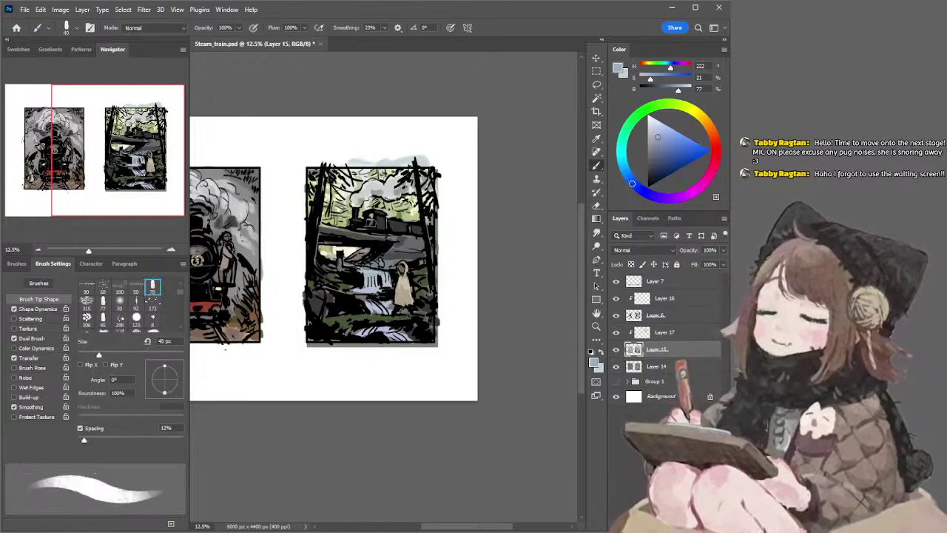
{"action": "left_click", "coordinate": [660, 145]}
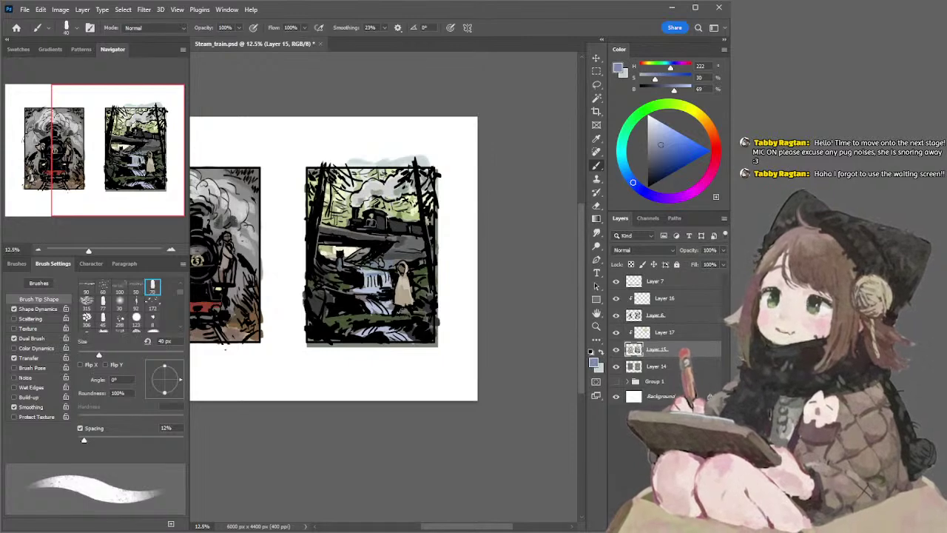
{"action": "key", "text": "bracketright"}
{"action": "key", "text": "bracketright"}
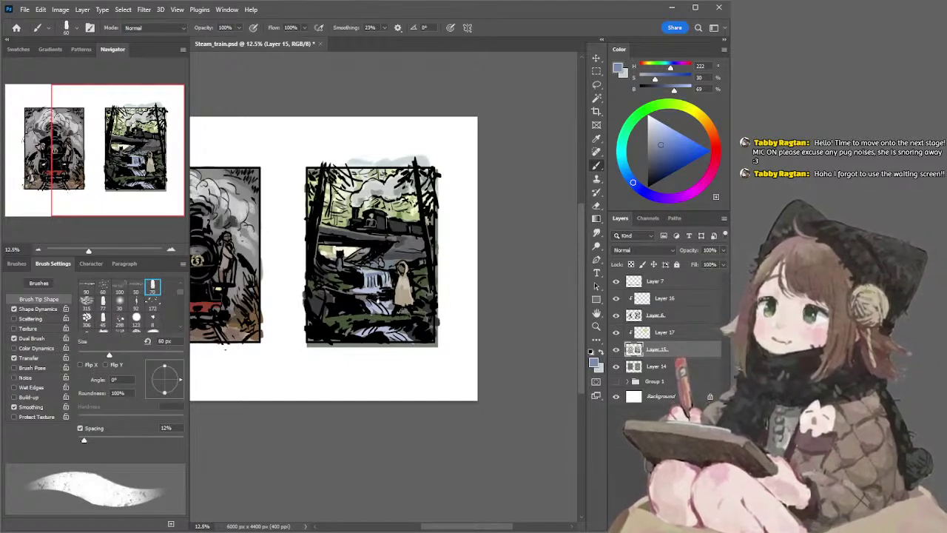
Touch up the stream below the waterfall with black and pale blue sampled from the painting, using a 70 px brush
{"action": "left_click", "coordinate": [369, 300], "text": "alt"}
{"action": "key", "text": "bracketright"}
{"action": "key", "text": "bracketright"}
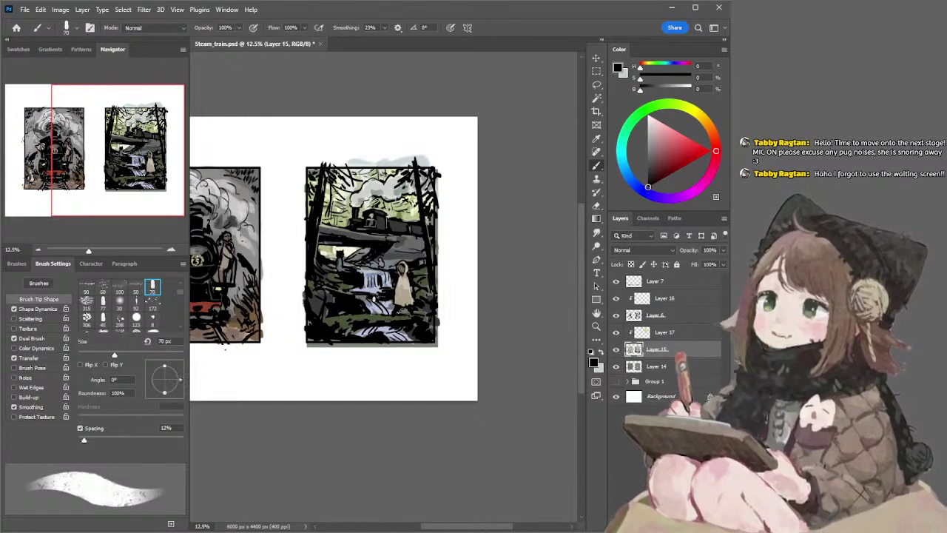
{"action": "left_click", "coordinate": [370, 299], "text": "alt"}
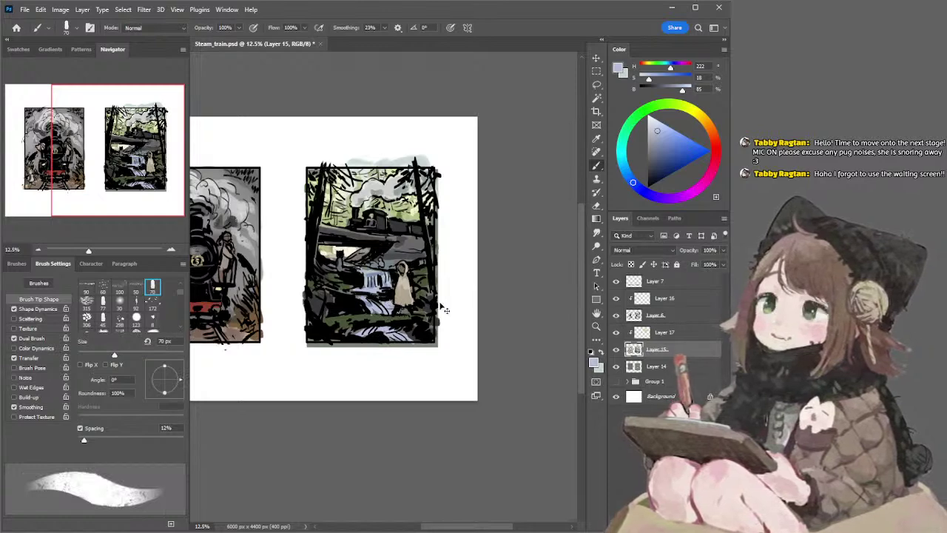
Try erasing the train and bridge area on Layer 6 with a 600 px eraser
{"action": "left_click", "coordinate": [396, 227], "text": "ctrl"}
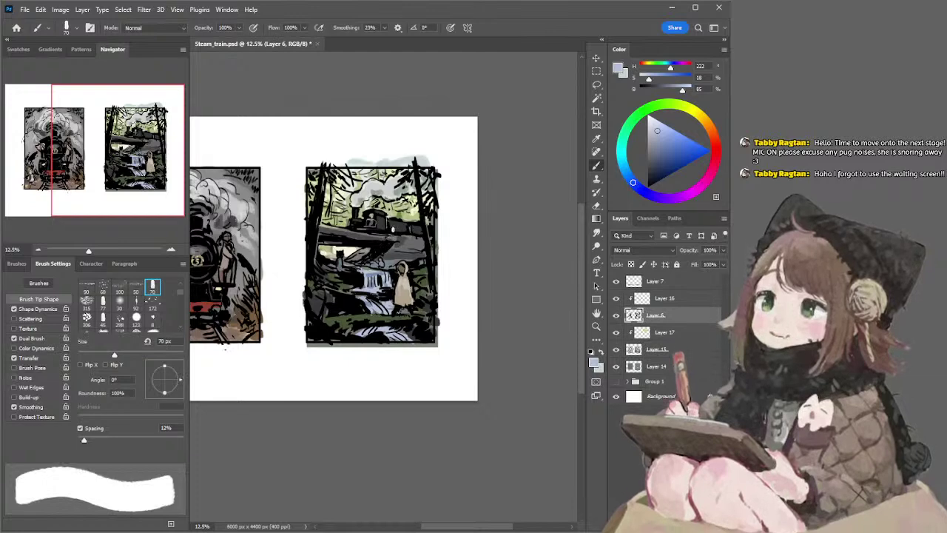
{"action": "key", "text": "e"}
{"action": "key", "text": "]"}
{"action": "key", "text": "]"}
{"action": "key", "text": "]"}
{"action": "left_click_drag", "start_coordinate": [421, 229], "coordinate": [387, 217]}
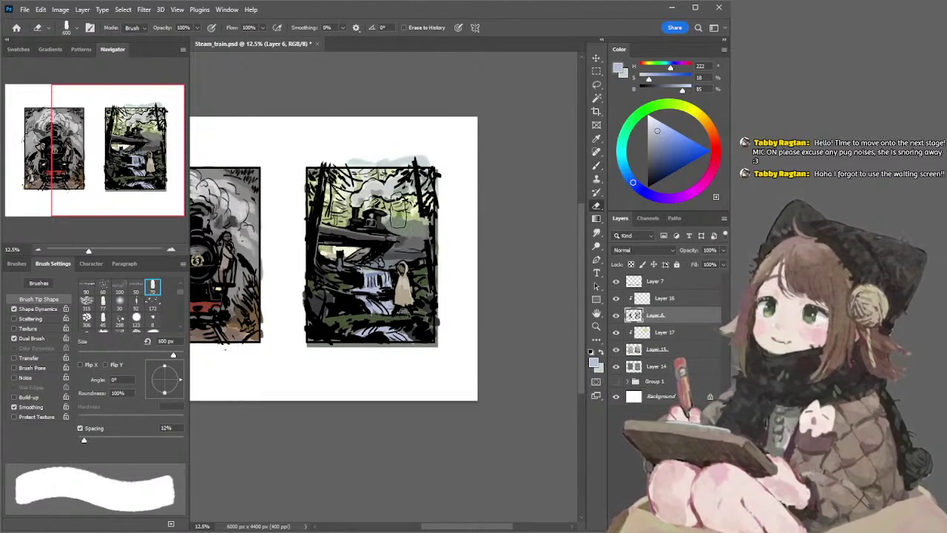
{"action": "key", "text": "ctrl+z"}
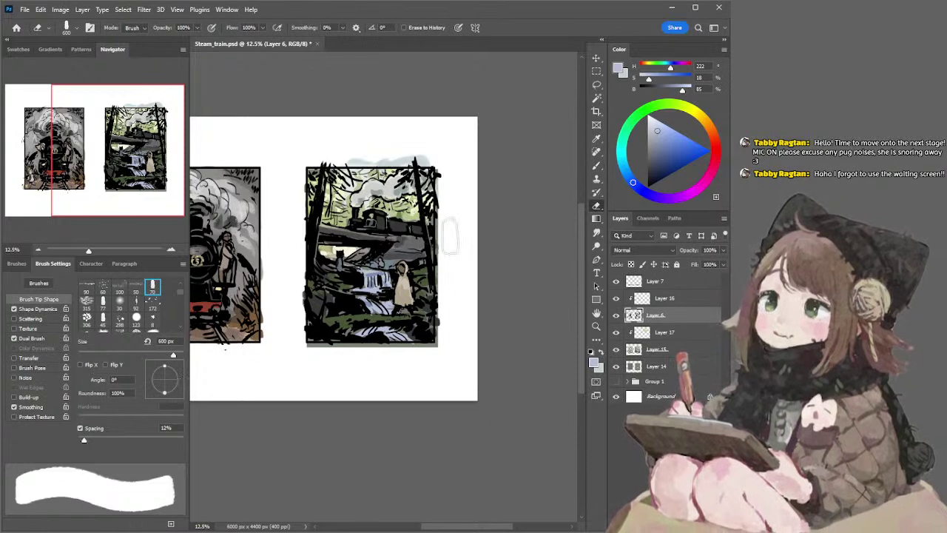
Switch to Layer 16 and set up a 600 px brush in a neutral dark gray with 29% brightness
{"action": "left_click", "coordinate": [658, 298]}
{"action": "key", "text": "b"}
{"action": "key", "text": "d"}
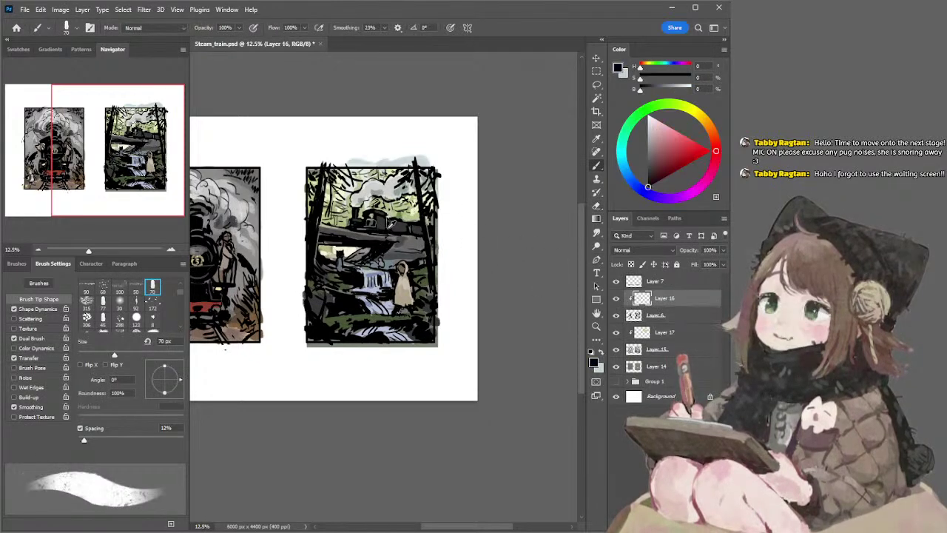
{"action": "key", "text": "]"}
{"action": "key", "text": "]"}
{"action": "key", "text": "]"}
{"action": "key", "text": "]"}
{"action": "key", "text": "]"}
{"action": "key", "text": "]"}
{"action": "key", "text": "]"}
{"action": "key", "text": "]"}
{"action": "key", "text": "]"}
{"action": "key", "text": "]"}
{"action": "key", "text": "]"}
{"action": "key", "text": "]"}
{"action": "key", "text": "]"}
{"action": "key", "text": "]"}
{"action": "key", "text": "]"}
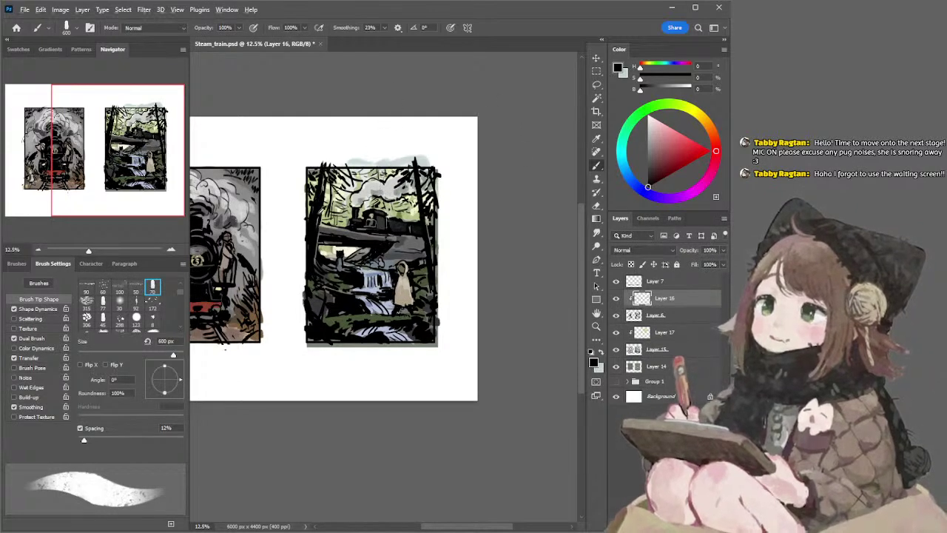
{"action": "left_click", "coordinate": [647, 165]}
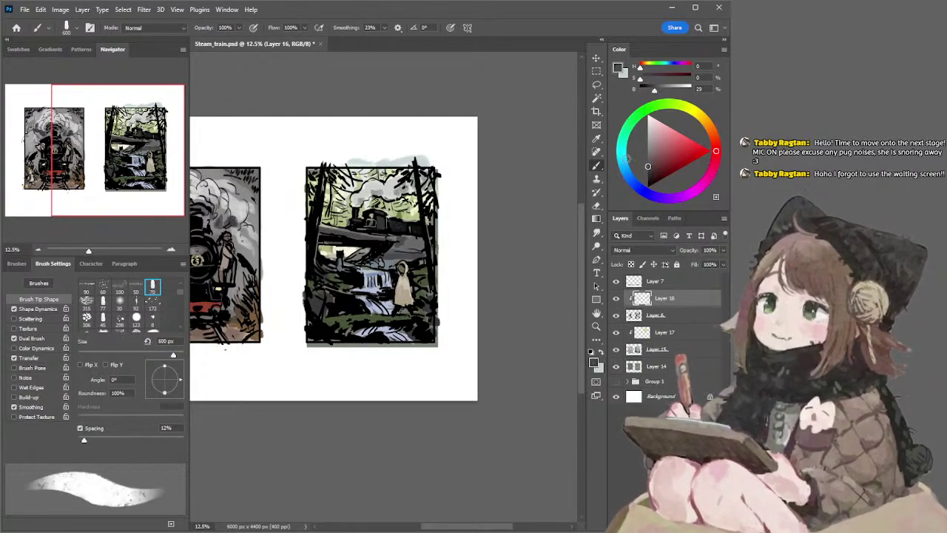
Paint the forest scene's left tree trunk dark gray from its top down to the bridge on Layer 16
{"action": "left_click_drag", "start_coordinate": [324, 175], "coordinate": [313, 257]}
{"action": "key", "text": "ctrl+z"}
{"action": "left_click_drag", "start_coordinate": [324, 167], "coordinate": [310, 246]}
{"action": "key", "text": "ctrl+z"}
{"action": "left_click_drag", "start_coordinate": [326, 167], "coordinate": [318, 198]}
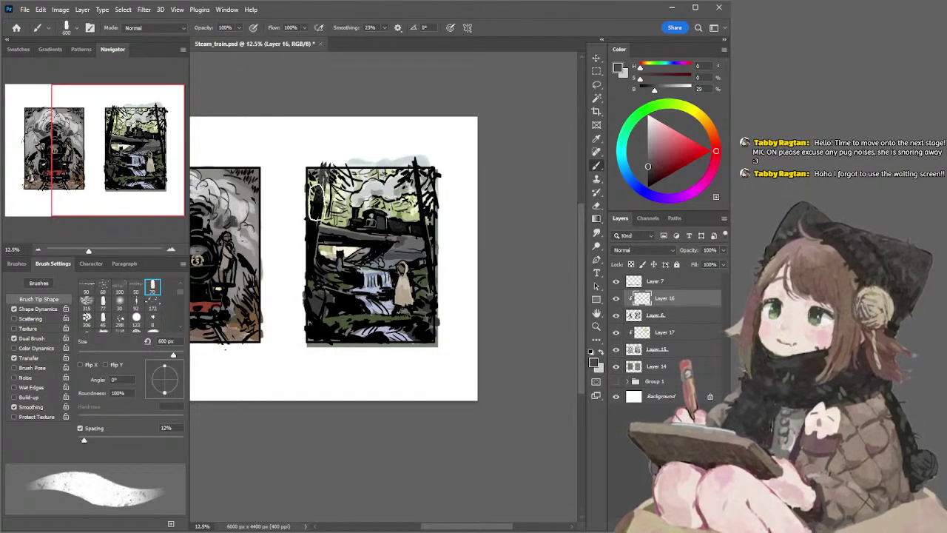
{"action": "left_click_drag", "start_coordinate": [309, 256], "coordinate": [324, 156]}
Reduce the brush to 400 px and paint the forest scene's right tree trunk dark gray
{"action": "key", "text": "bracketleft"}
{"action": "key", "text": "bracketleft"}
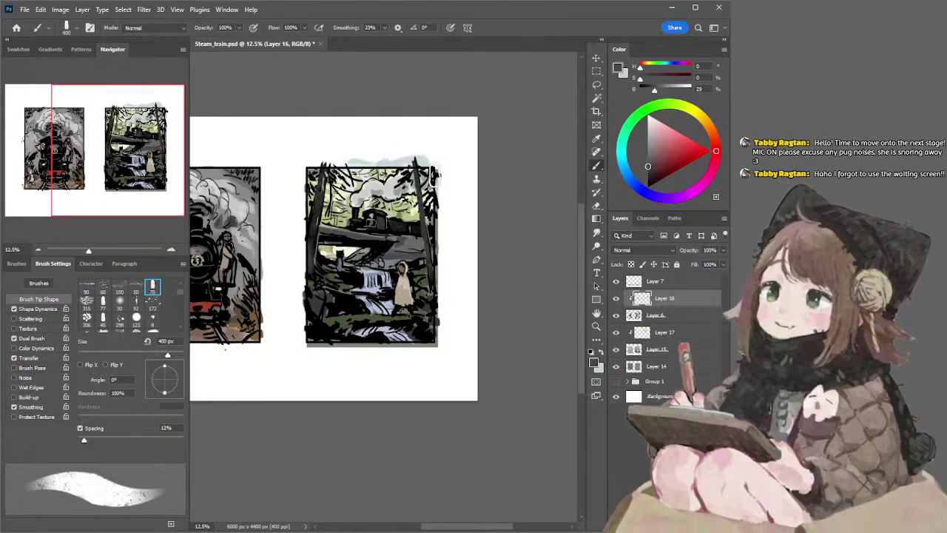
{"action": "left_click_drag", "start_coordinate": [418, 177], "coordinate": [431, 271]}
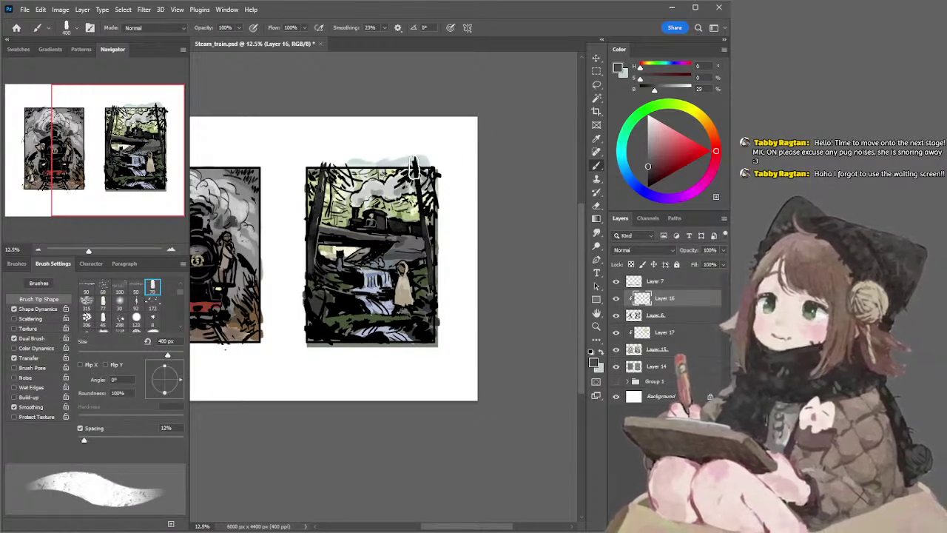
{"action": "left_click_drag", "start_coordinate": [510, 145], "coordinate": [503, 135]}
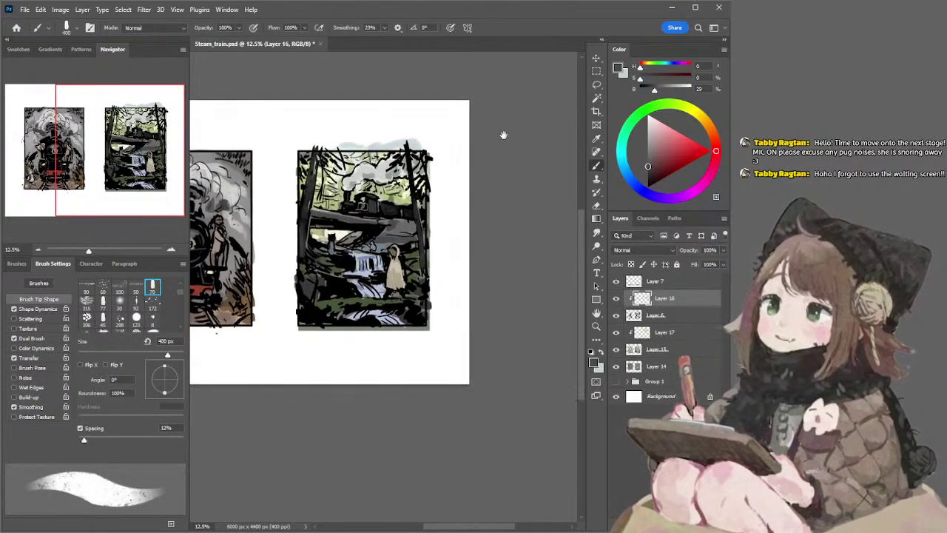
{"action": "left_click_drag", "start_coordinate": [480, 185], "coordinate": [499, 163]}
{"action": "left_click", "coordinate": [400, 207], "text": "ctrl"}
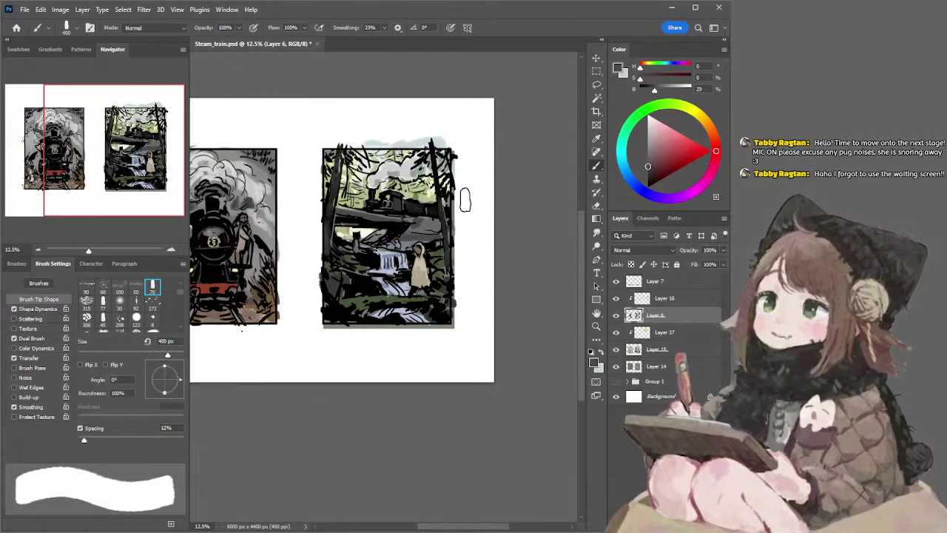
{"action": "left_click_drag", "start_coordinate": [489, 183], "coordinate": [452, 186]}
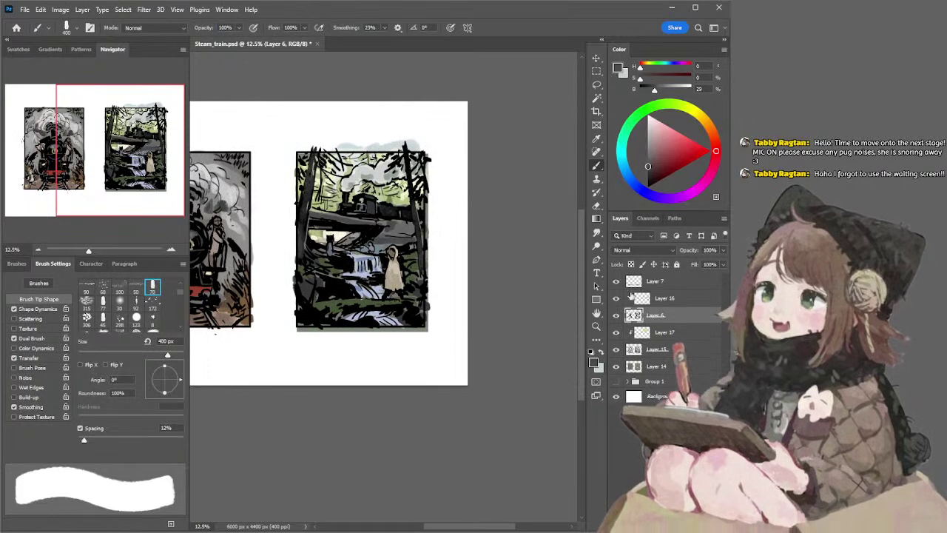
On Layer 16, sample a gray-green from the forest scene, make it slightly grayer and reduce the brush to 250 px
{"action": "left_click", "coordinate": [643, 299]}
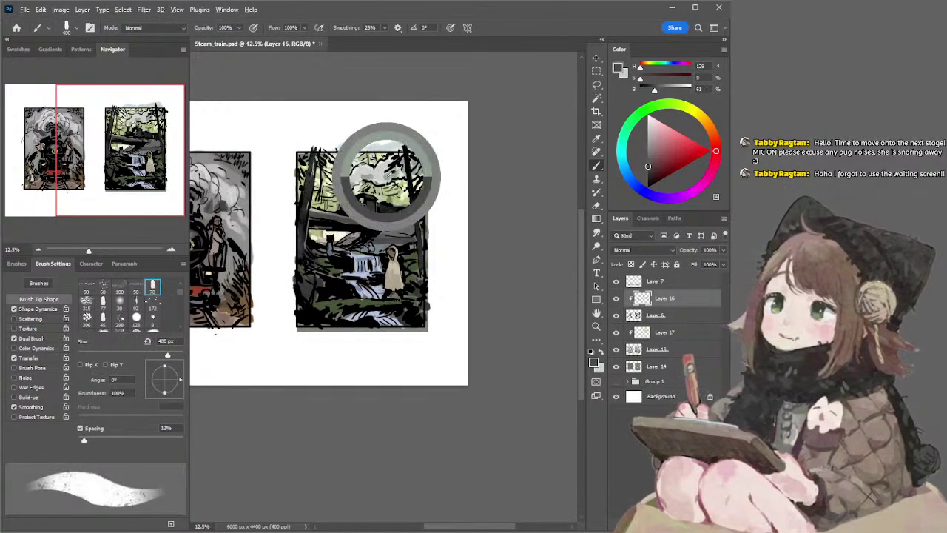
{"action": "left_click", "coordinate": [403, 167], "text": "alt"}
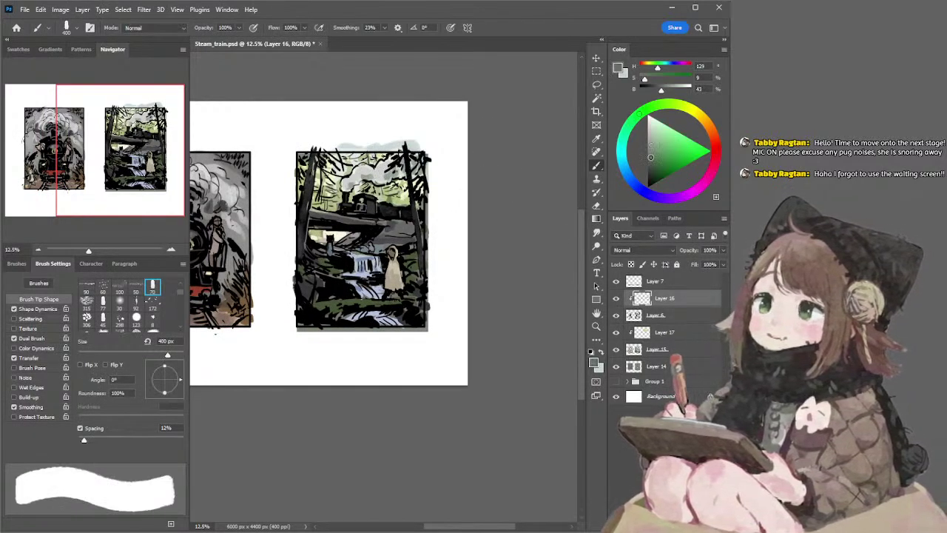
{"action": "left_click", "coordinate": [649, 157]}
{"action": "key", "text": "bracketleft"}
{"action": "key", "text": "bracketleft"}
{"action": "key", "text": "bracketleft"}
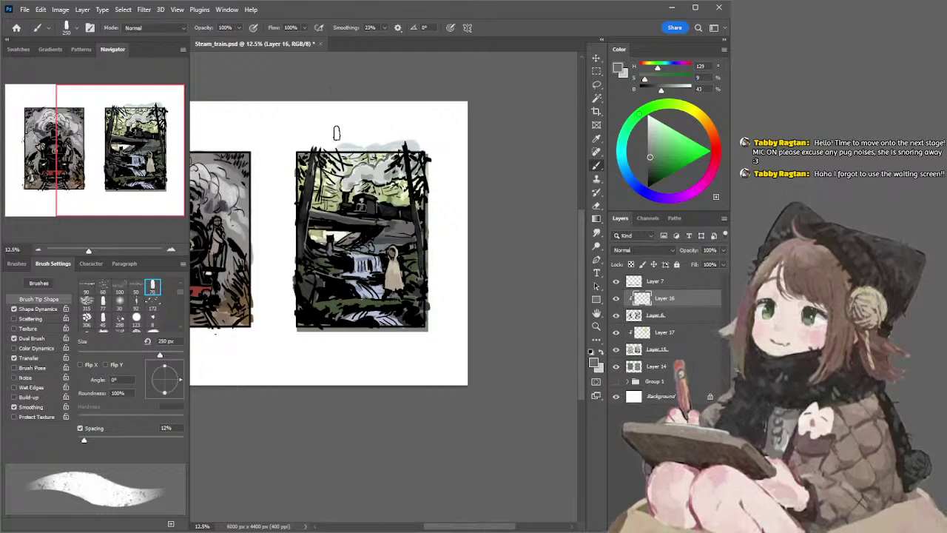
{"action": "left_click_drag", "start_coordinate": [342, 89], "coordinate": [296, 97]}
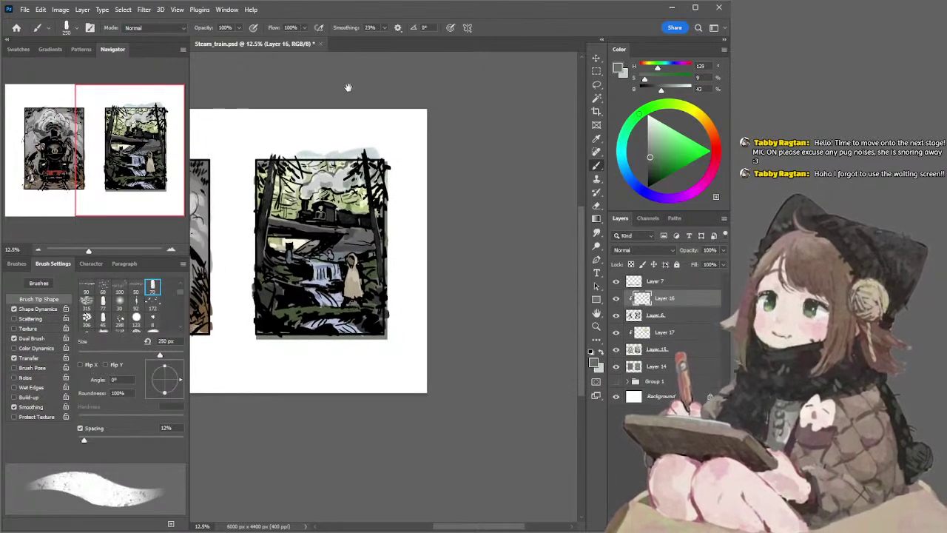
{"action": "left_click_drag", "start_coordinate": [353, 89], "coordinate": [350, 78]}
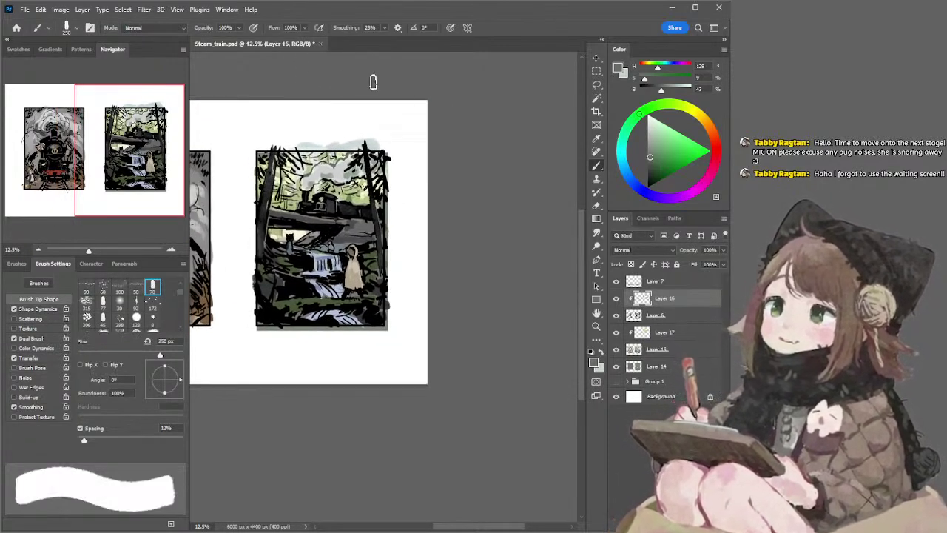
On a new layer above Layer 16, paint distant tree detail with a 90 px brush in dark olive green, hue 80°, brightness 34%
{"action": "key", "text": "ctrl+shift+alt+n"}
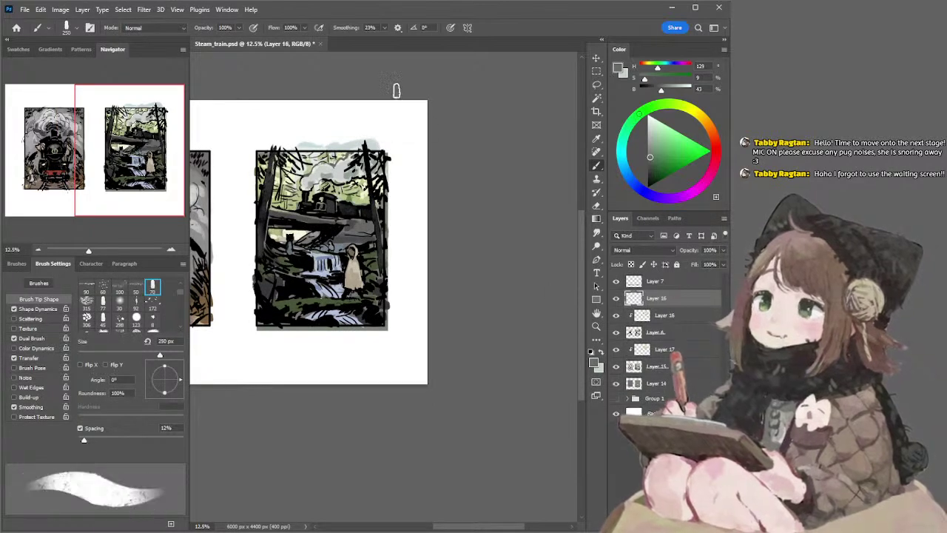
{"action": "left_click", "coordinate": [659, 152]}
{"action": "left_click", "coordinate": [676, 104]}
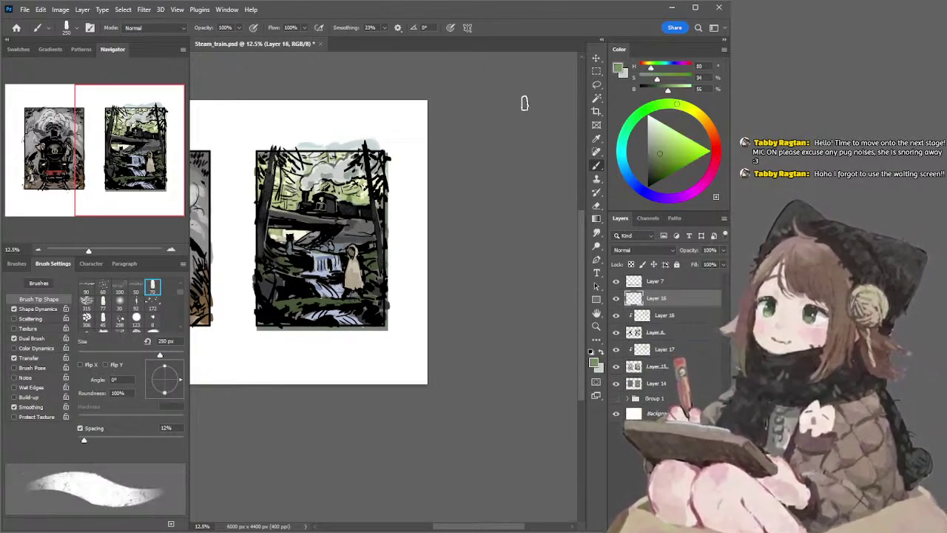
{"action": "key", "text": "bracketleft"}
{"action": "key", "text": "bracketleft"}
{"action": "key", "text": "bracketleft"}
{"action": "key", "text": "bracketleft"}
{"action": "key", "text": "bracketleft"}
{"action": "key", "text": "bracketleft"}
{"action": "key", "text": "bracketleft"}
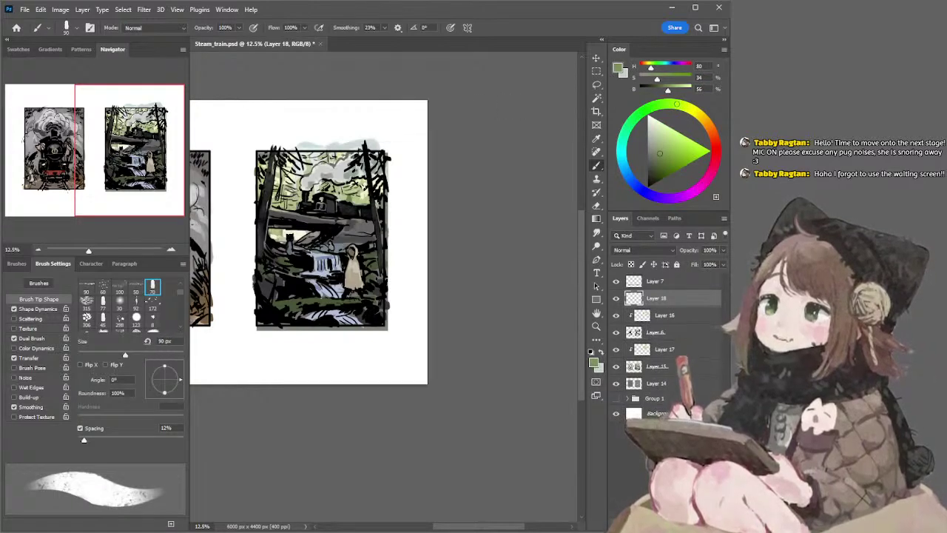
{"action": "left_click", "coordinate": [655, 166]}
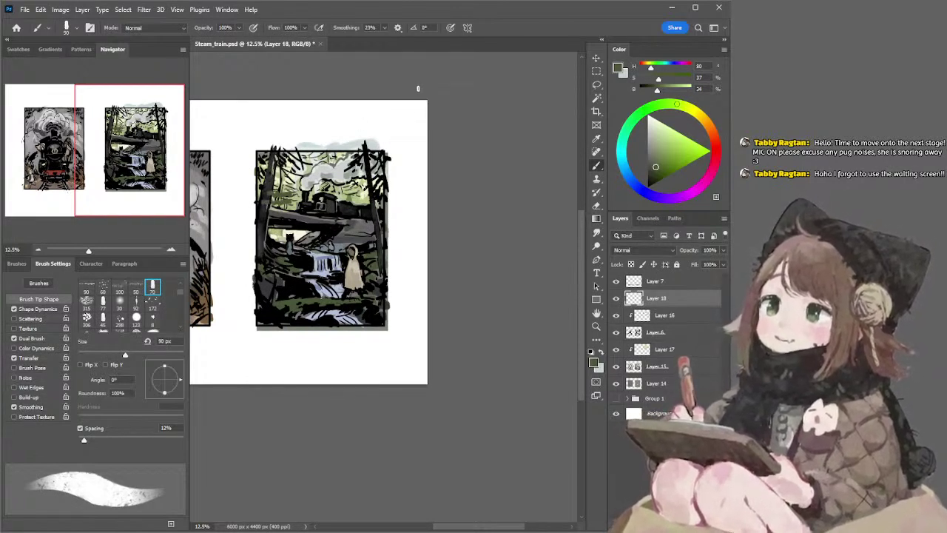
{"action": "left_click_drag", "start_coordinate": [402, 98], "coordinate": [378, 86]}
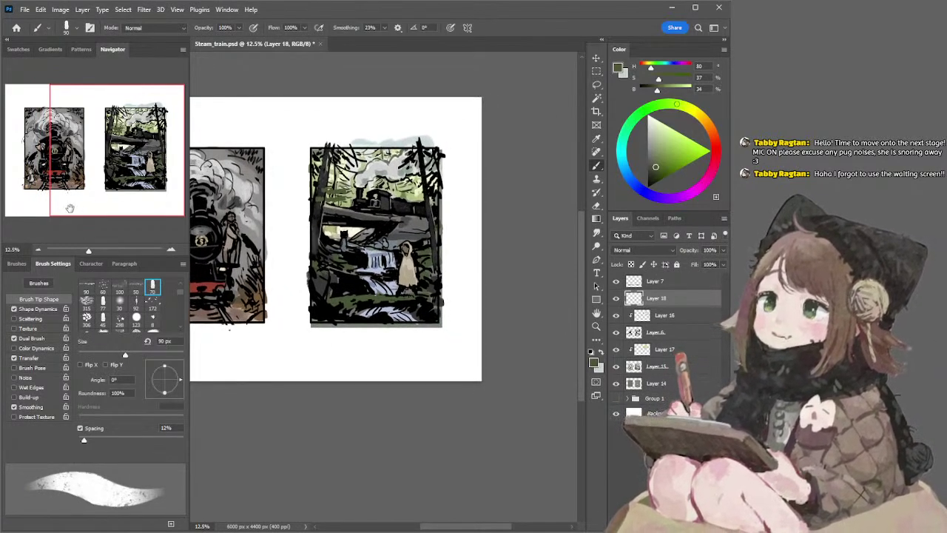
Switch to Layer 15, sample black under the bridge and touch up the bridge's shadows, reducing the brush to 80 px
{"action": "left_click", "coordinate": [404, 223], "text": "ctrl"}
{"action": "left_click", "coordinate": [390, 226], "text": "alt"}
{"action": "key", "text": "bracketright"}
{"action": "key", "text": "bracketright"}
{"action": "key", "text": "bracketright"}
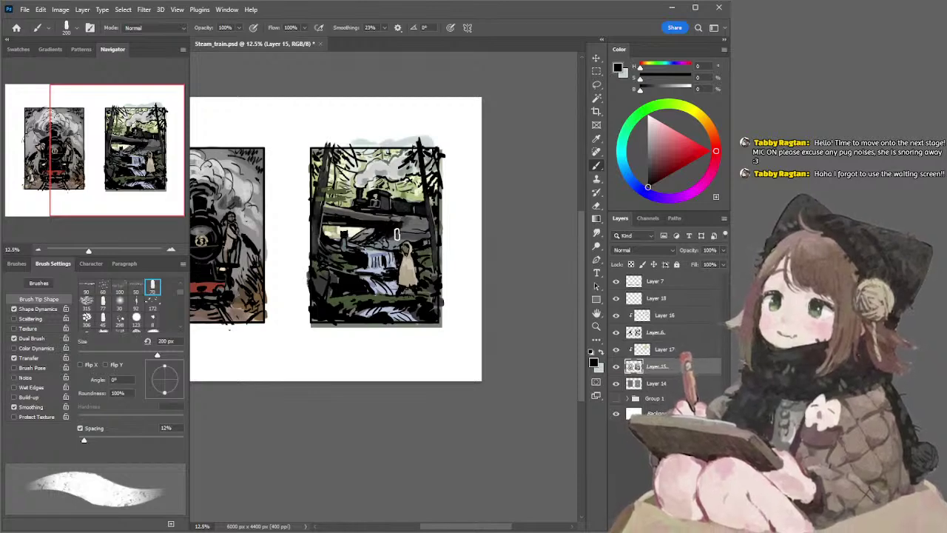
{"action": "key", "text": "bracketleft"}
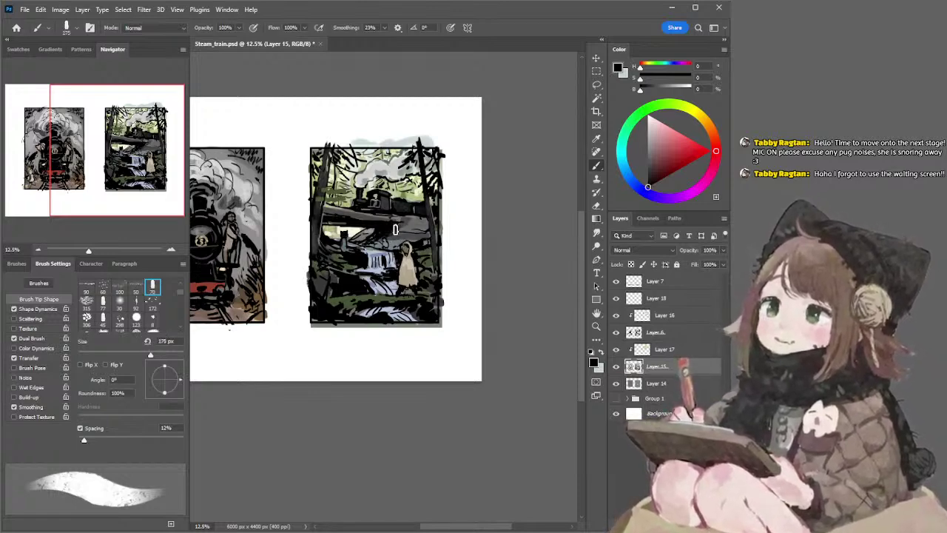
{"action": "key", "text": "bracketleft"}
{"action": "key", "text": "bracketleft"}
{"action": "key", "text": "bracketleft"}
{"action": "key", "text": "bracketleft"}
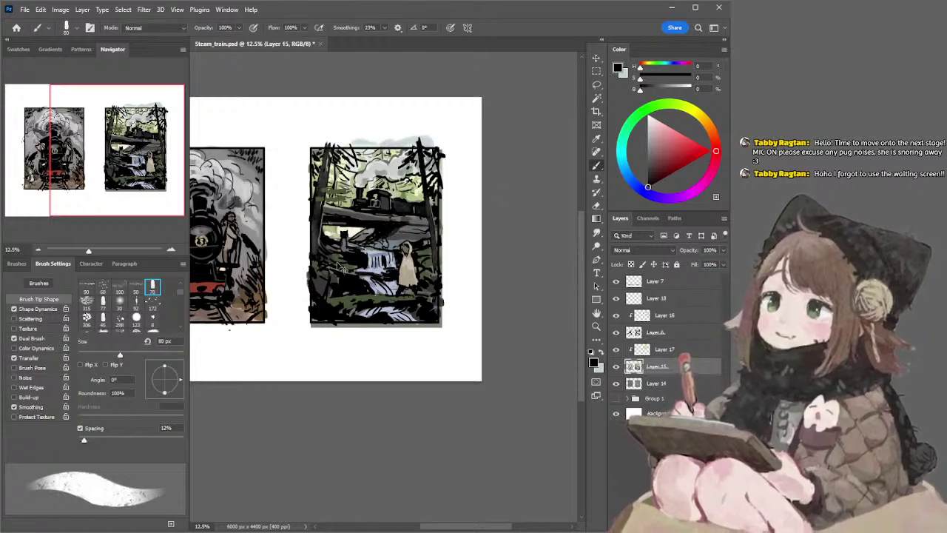
Touch up the rocks and banks around the waterfall in sampled green, gray and black, enlarging the brush to 125 px
{"action": "left_click", "coordinate": [346, 268], "text": "alt"}
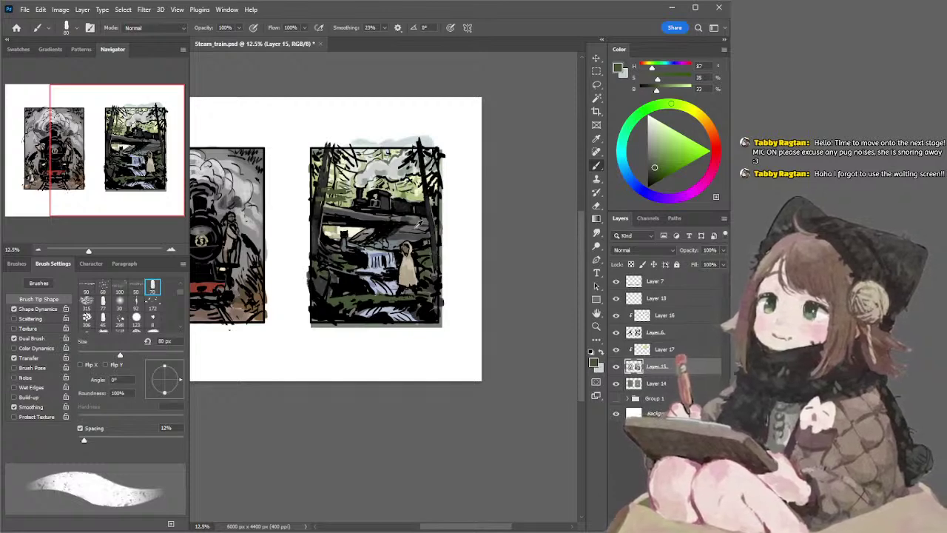
{"action": "left_click", "coordinate": [417, 225], "text": "alt"}
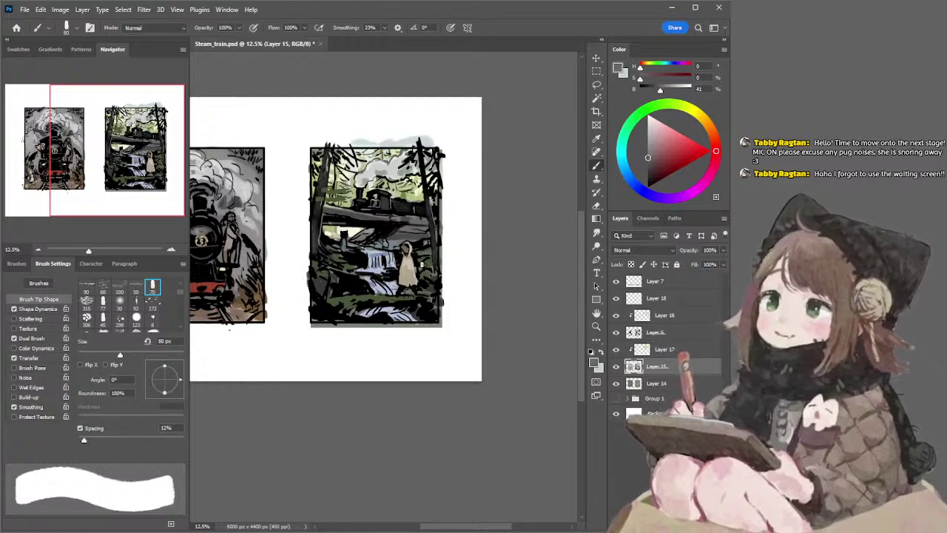
{"action": "left_click", "coordinate": [367, 255], "text": "alt"}
{"action": "key", "text": "bracketright"}
{"action": "key", "text": "bracketright"}
{"action": "key", "text": "bracketright"}
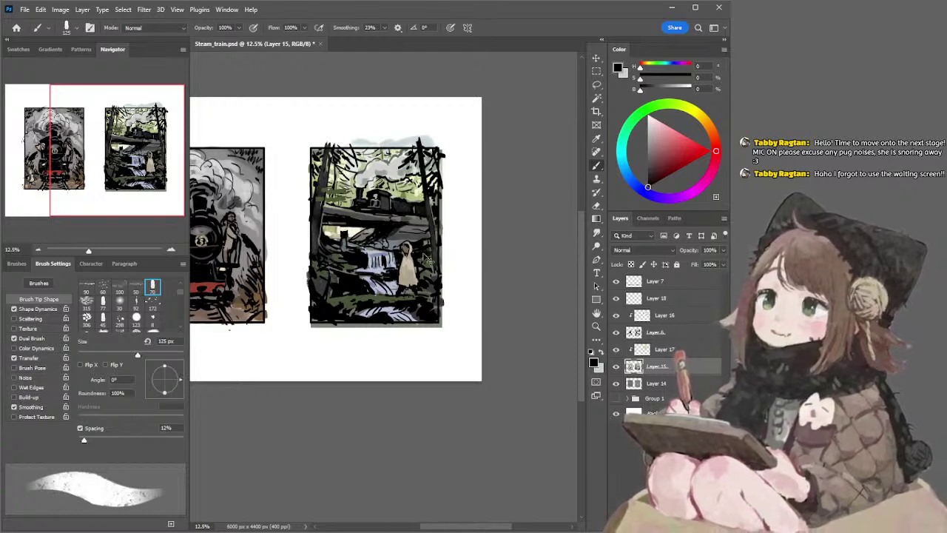
Sample the dark gray of the forest scene's left bank for Layer 15 and enlarge the brush to 175 px
{"action": "key", "text": "l"}
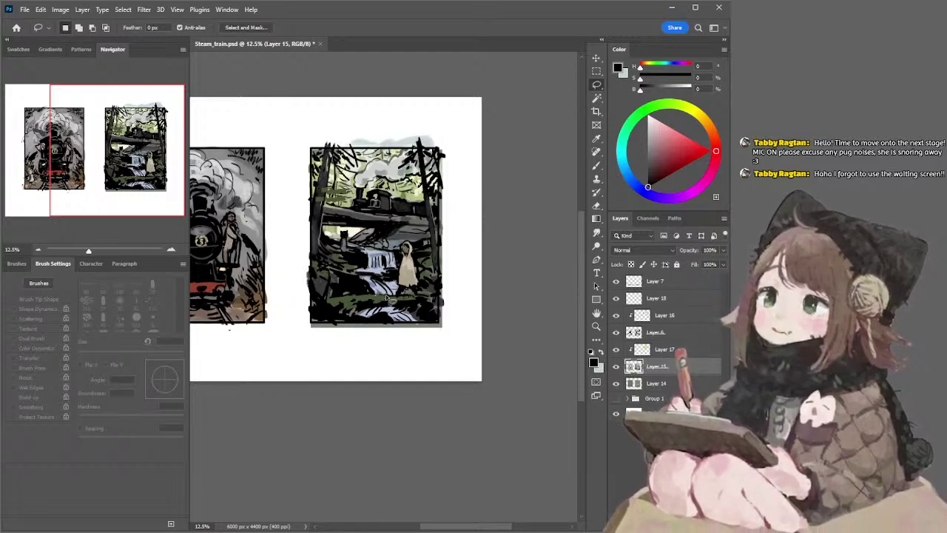
{"action": "key", "text": "b"}
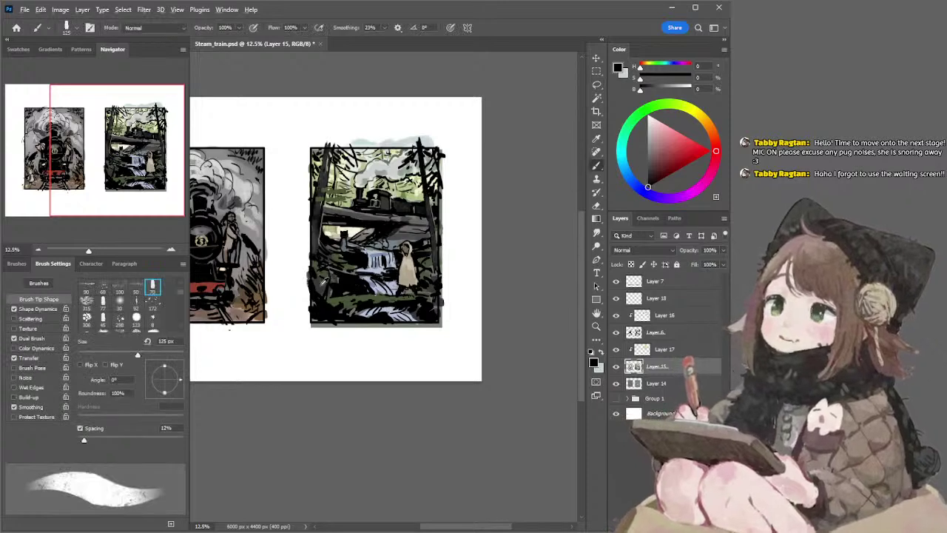
{"action": "left_click", "coordinate": [321, 284], "text": "alt"}
{"action": "key", "text": "bracketright"}
{"action": "key", "text": "bracketright"}
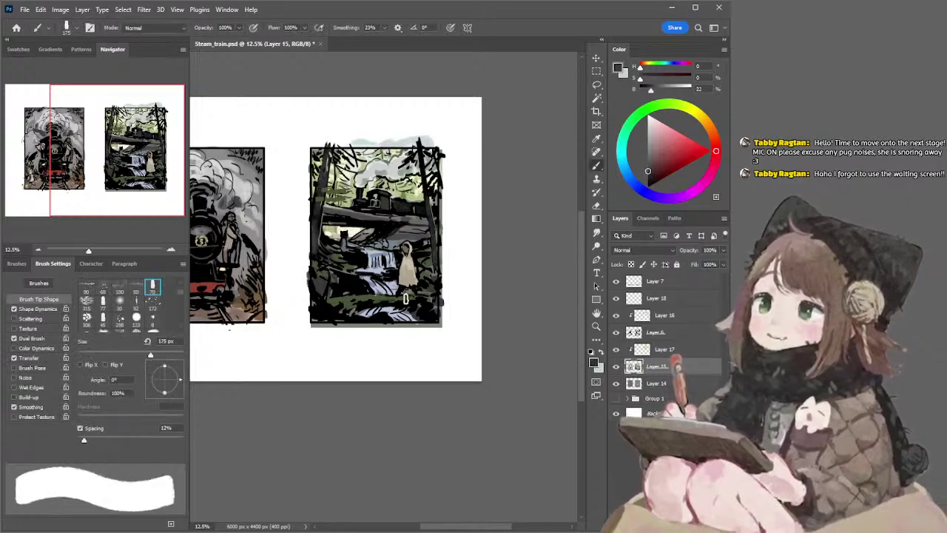
Trim the small dark figure beneath the bridge on Layer 6 with a small eraser, reduced to 60 px
{"action": "key", "text": "l"}
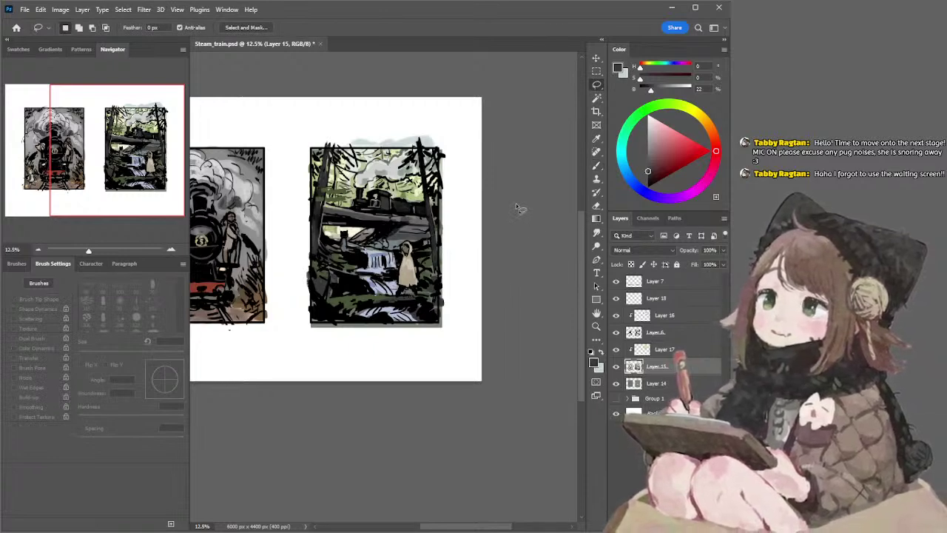
{"action": "key", "text": "e"}
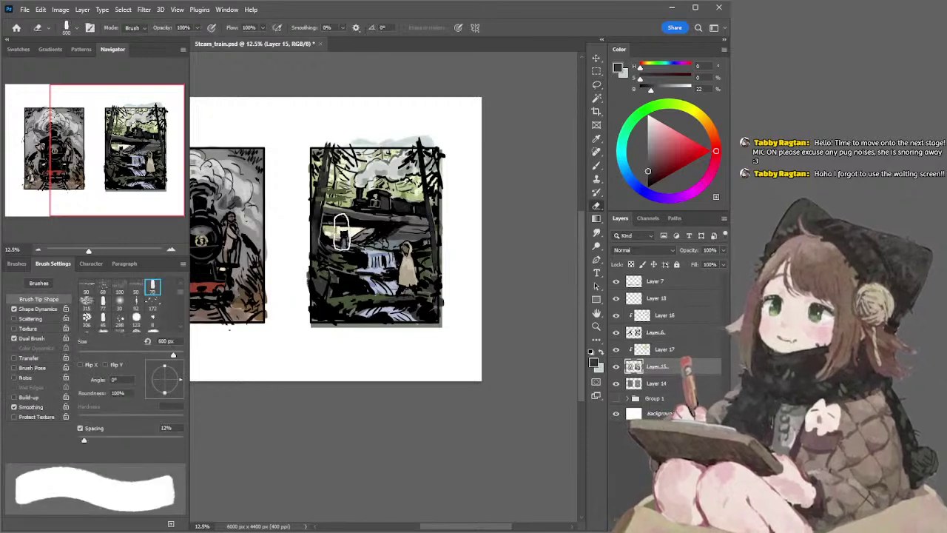
{"action": "left_click_drag", "start_coordinate": [343, 233], "coordinate": [357, 240]}
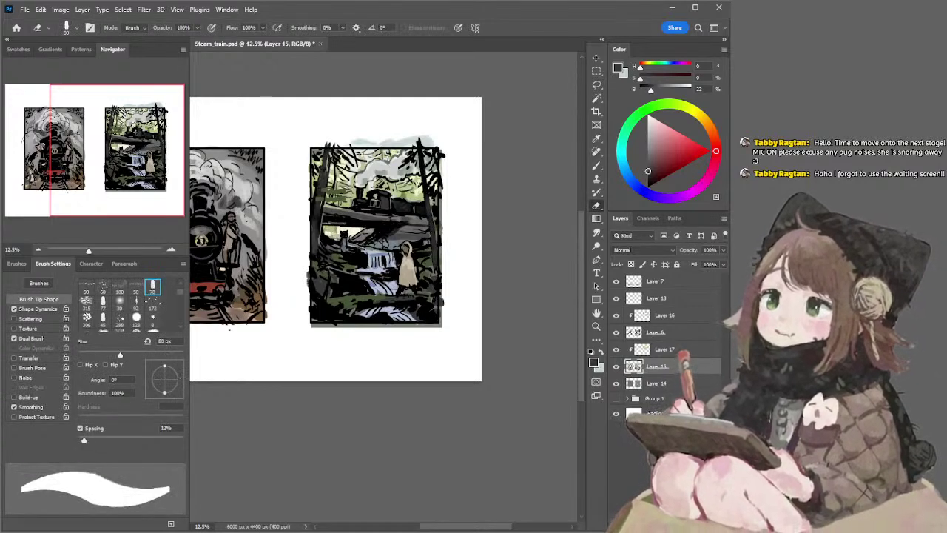
{"action": "left_click", "coordinate": [636, 332]}
{"action": "key", "text": "bracketleft"}
{"action": "key", "text": "bracketleft"}
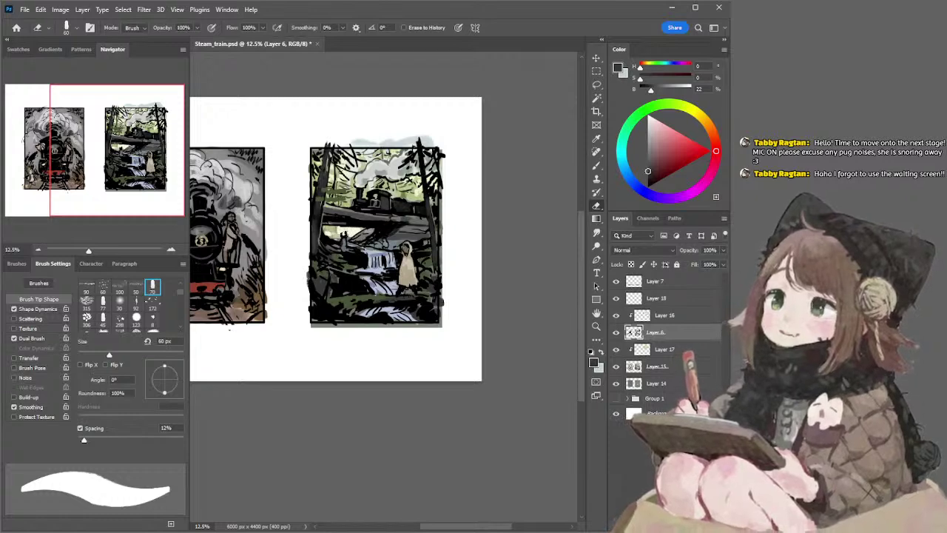
{"action": "key", "text": "l"}
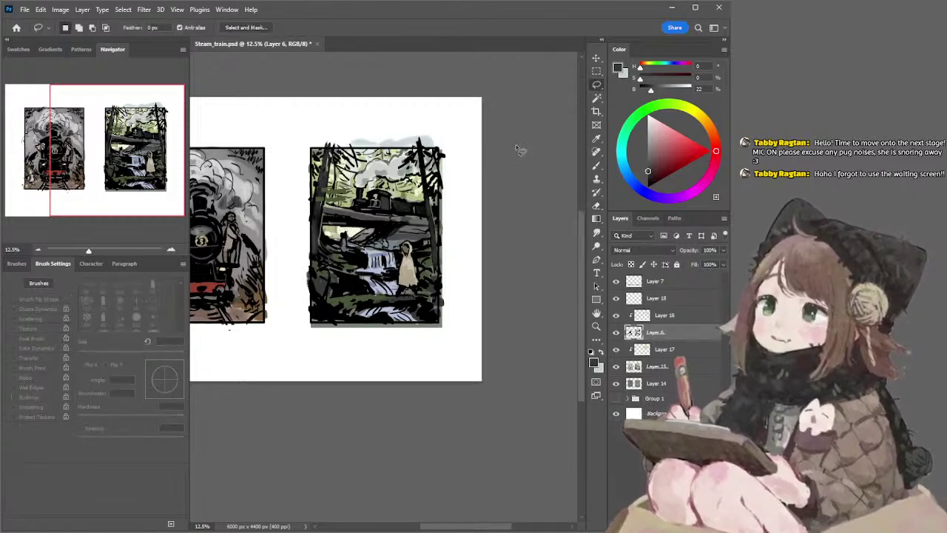
{"action": "mouse_move", "coordinate": [516, 131]}
{"action": "left_mouse_down"}
{"action": "mouse_move", "coordinate": [495, 130]}
{"action": "mouse_move", "coordinate": [518, 130]}
{"action": "mouse_move", "coordinate": [507, 131]}
{"action": "left_mouse_up"}
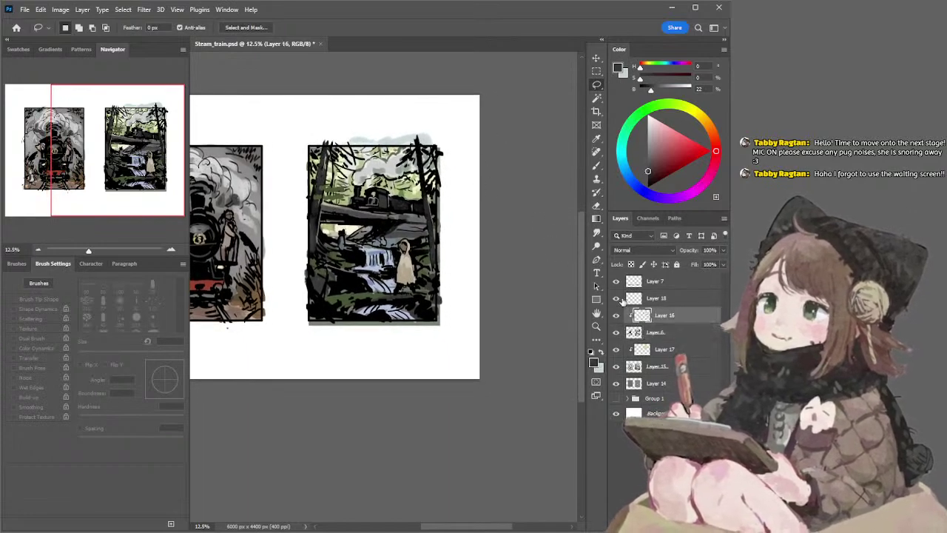
Compare the forest scene with the tree and glow layers, including Layers 16 and 17, hidden and shown
{"action": "left_click", "coordinate": [614, 300]}
{"action": "left_click", "coordinate": [614, 316]}
{"action": "left_click", "coordinate": [615, 317]}
{"action": "left_click", "coordinate": [615, 351]}
{"action": "left_click", "coordinate": [616, 351]}
Select Layer 17 and set up a 700 px brush in pale beige with hue 40°, saturation 20% and brightness 89%
{"action": "left_click", "coordinate": [640, 350]}
{"action": "key", "text": "b"}
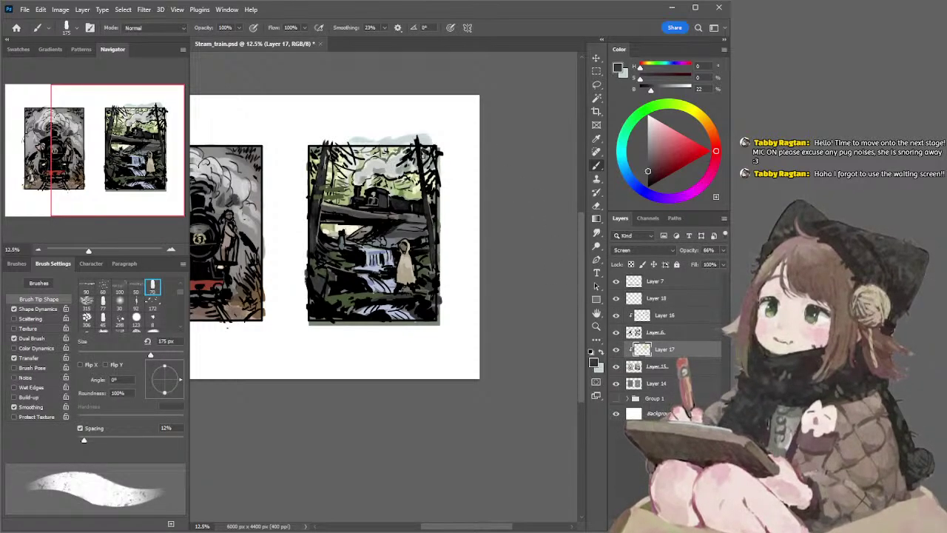
{"action": "left_click", "coordinate": [659, 129]}
{"action": "left_click", "coordinate": [705, 120]}
{"action": "key", "text": "bracketright"}
{"action": "key", "text": "bracketright"}
{"action": "key", "text": "bracketright"}
{"action": "key", "text": "bracketright"}
{"action": "key", "text": "bracketright"}
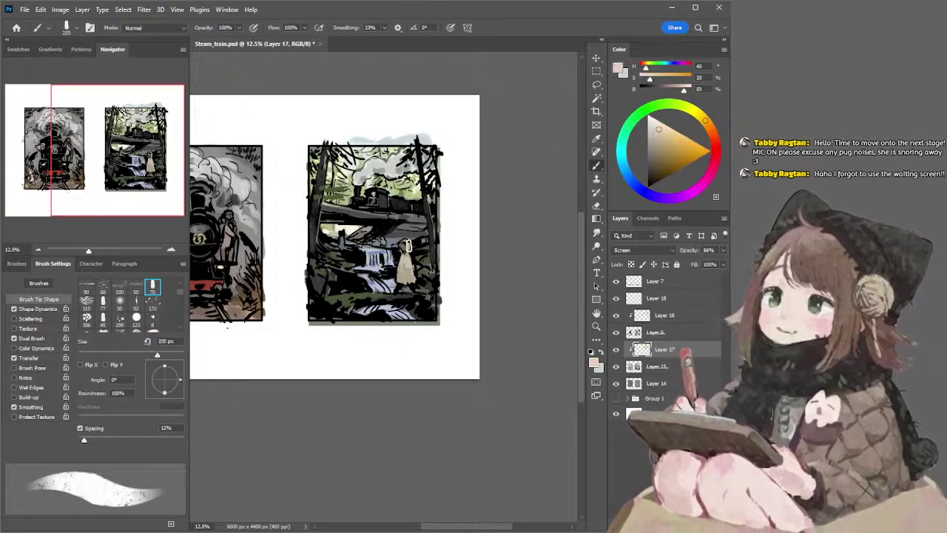
{"action": "key", "text": "bracketright"}
{"action": "key", "text": "bracketright"}
{"action": "key", "text": "bracketright"}
{"action": "key", "text": "bracketright"}
{"action": "key", "text": "bracketright"}
{"action": "key", "text": "bracketright"}
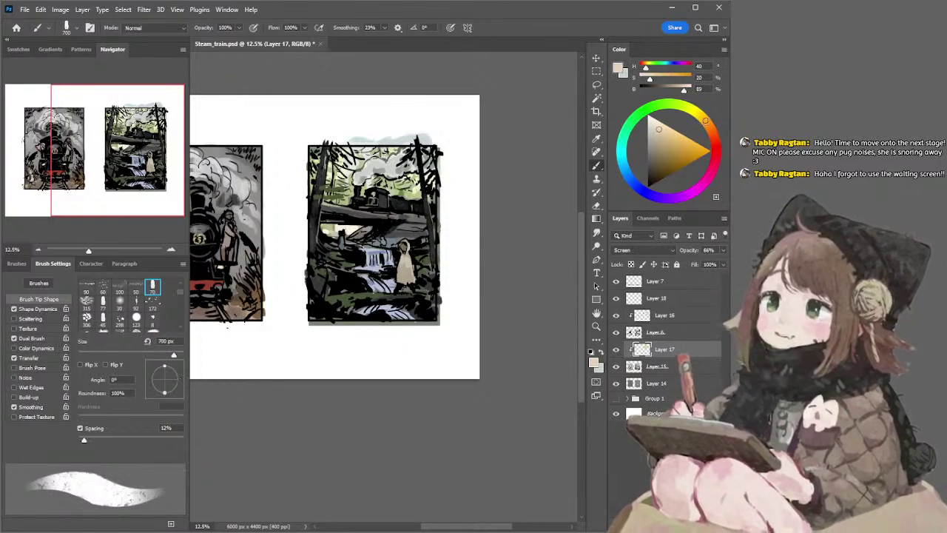
Change the brush color to a tan with hue 31° and brightness 72%, and reduce the brush to 500 px
{"action": "left_click", "coordinate": [710, 126]}
{"action": "left_click", "coordinate": [662, 143]}
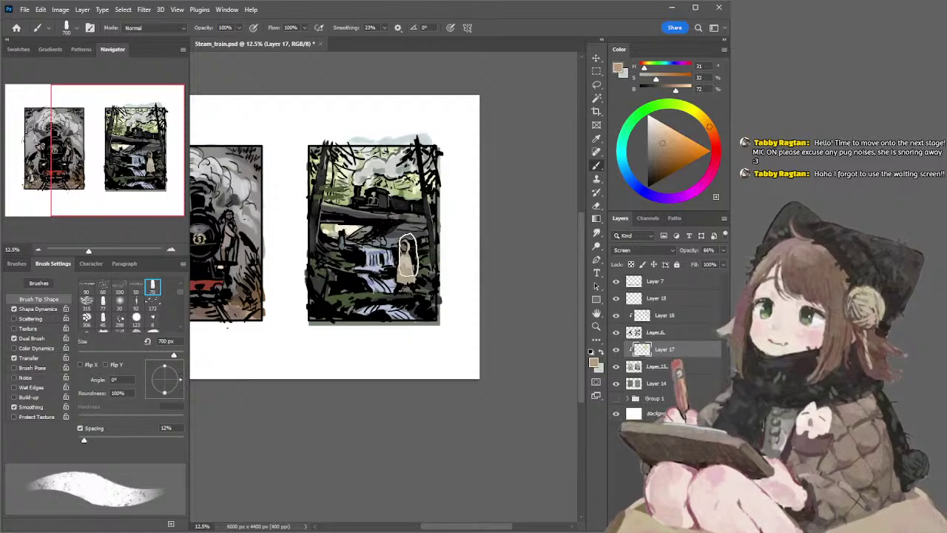
{"action": "key", "text": "bracketleft"}
{"action": "key", "text": "bracketleft"}
{"action": "key", "text": "bracketleft"}
{"action": "key", "text": "bracketleft"}
{"action": "key", "text": "bracketleft"}
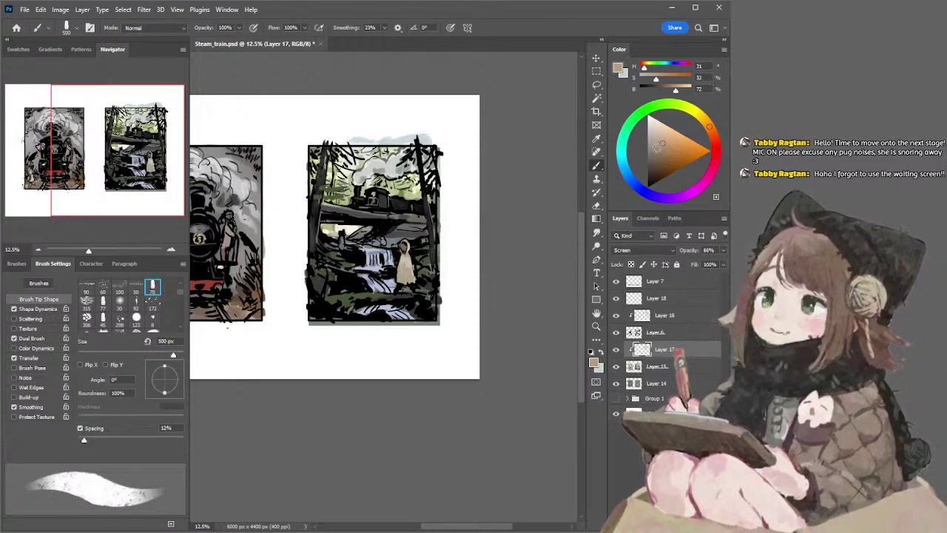
Paint warm light on the figure's pale dress in tan at 45% saturation with a 300 px brush, and reduce it to 250 px
{"action": "left_click", "coordinate": [668, 144]}
{"action": "key", "text": "bracketleft"}
{"action": "key", "text": "bracketleft"}
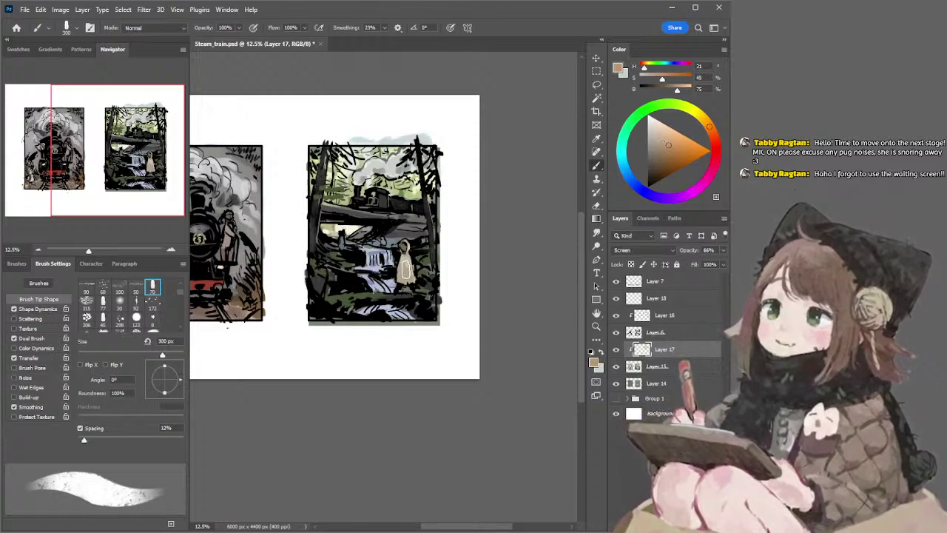
{"action": "mouse_move", "coordinate": [411, 258]}
{"action": "left_mouse_down"}
{"action": "mouse_move", "coordinate": [405, 250]}
{"action": "mouse_move", "coordinate": [405, 267]}
{"action": "left_mouse_up"}
{"action": "key", "text": "bracketleft"}
{"action": "key", "text": "l"}
{"action": "mouse_move", "coordinate": [506, 170]}
{"action": "left_mouse_down"}
{"action": "mouse_move", "coordinate": [545, 165]}
{"action": "mouse_move", "coordinate": [485, 155]}
{"action": "mouse_move", "coordinate": [504, 152]}
{"action": "left_mouse_up"}
{"action": "key", "text": "b"}
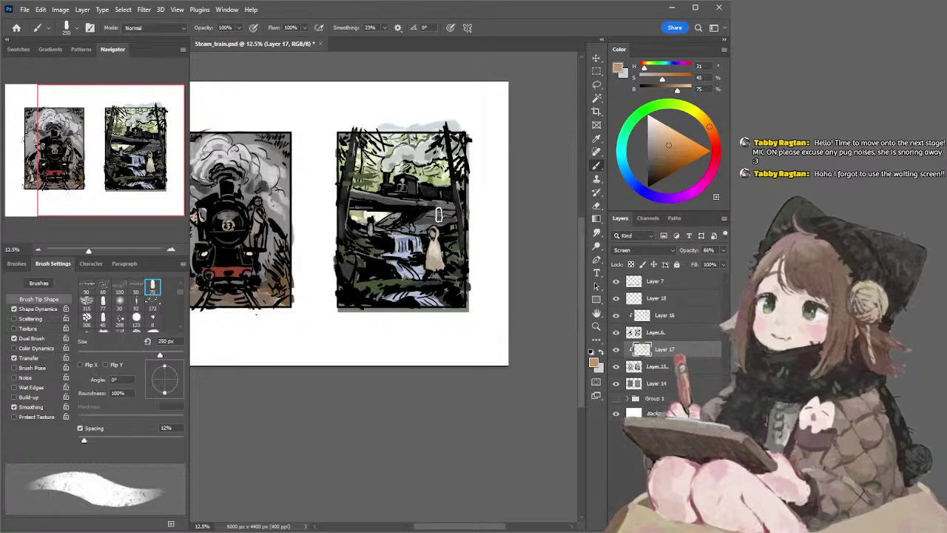
Reduce the brush size to 100 px
{"action": "key", "text": "bracketleft"}
{"action": "key", "text": "bracketleft"}
{"action": "key", "text": "bracketleft"}
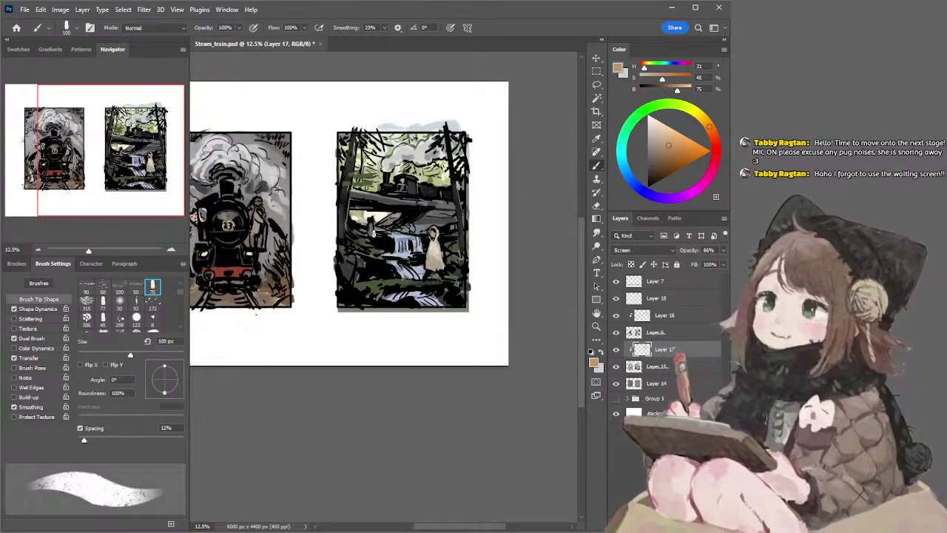
Review the two steam-train thumbnails side by side at 8.33% magnification
{"action": "key", "text": "l"}
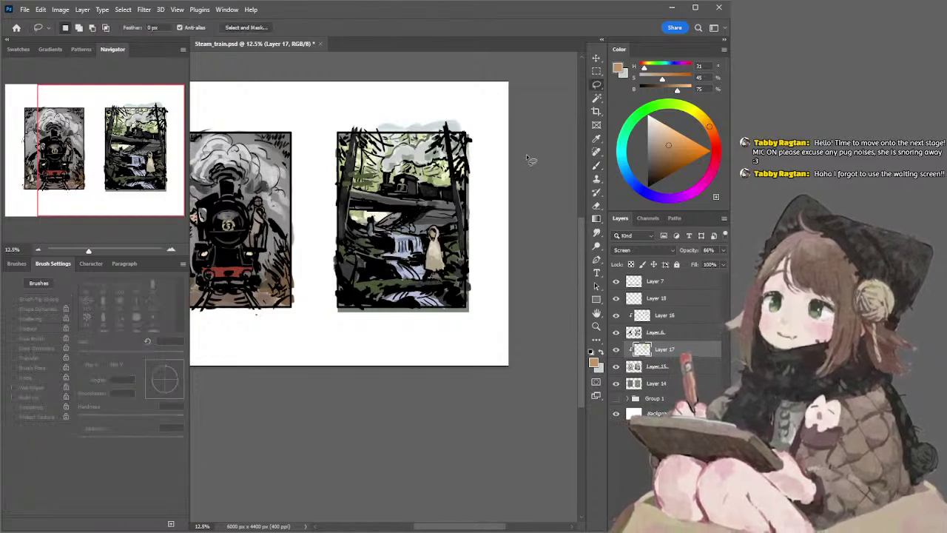
{"action": "left_click_drag", "start_coordinate": [529, 158], "coordinate": [524, 153]}
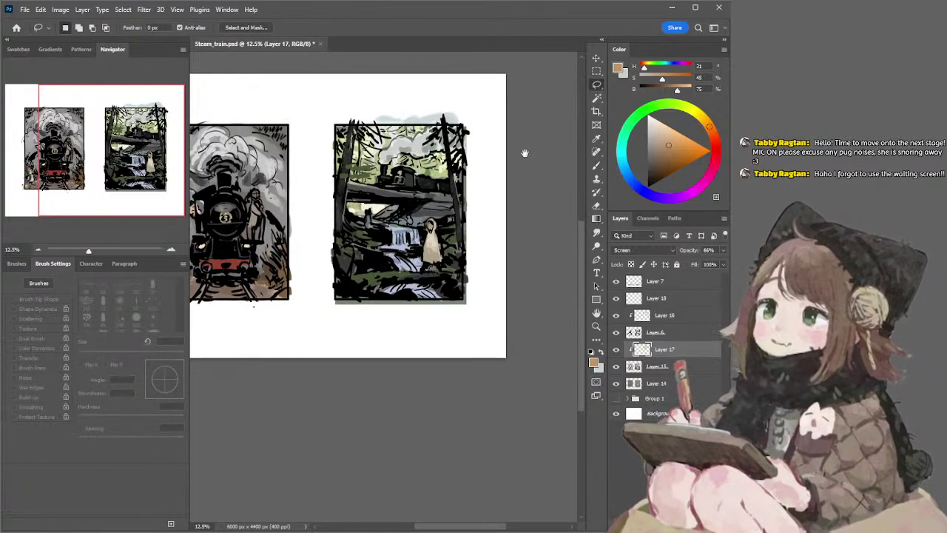
{"action": "left_click_drag", "start_coordinate": [525, 153], "coordinate": [519, 155]}
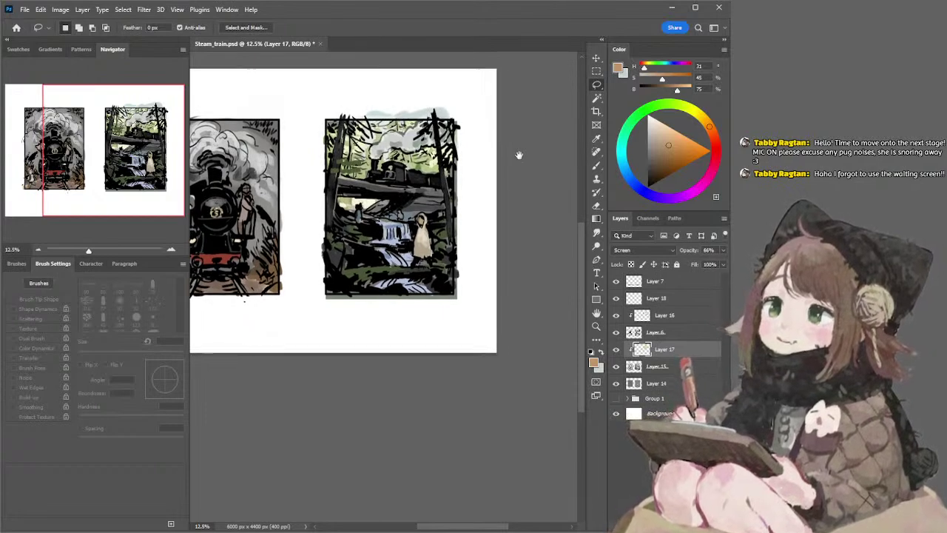
{"action": "left_click_drag", "start_coordinate": [515, 155], "coordinate": [506, 159]}
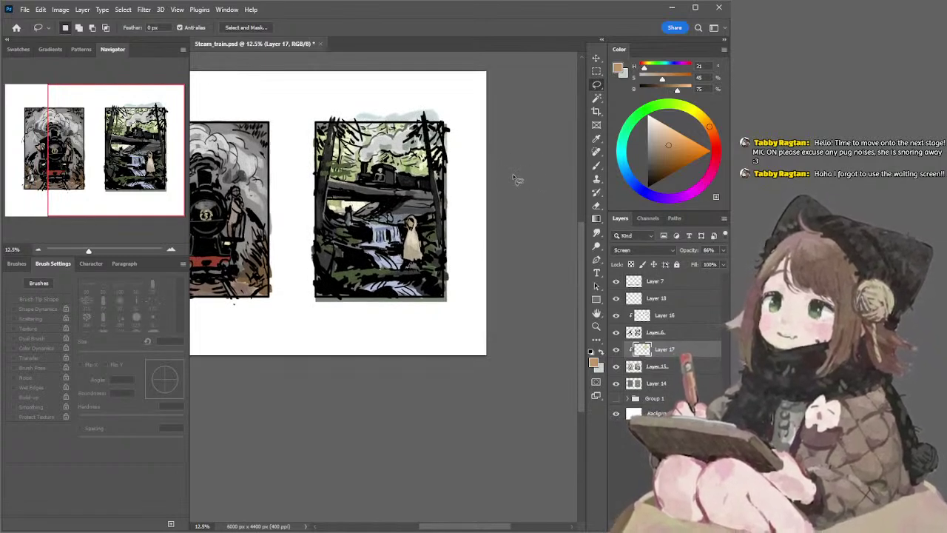
{"action": "left_click", "coordinate": [38, 251]}
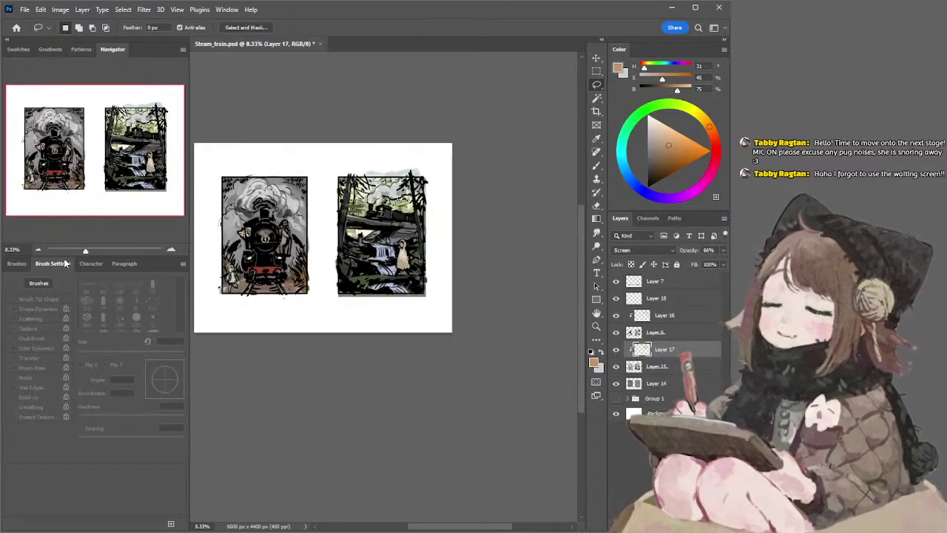
{"action": "left_click_drag", "start_coordinate": [271, 157], "coordinate": [197, 146]}
{"action": "left_click_drag", "start_coordinate": [340, 123], "coordinate": [340, 138]}
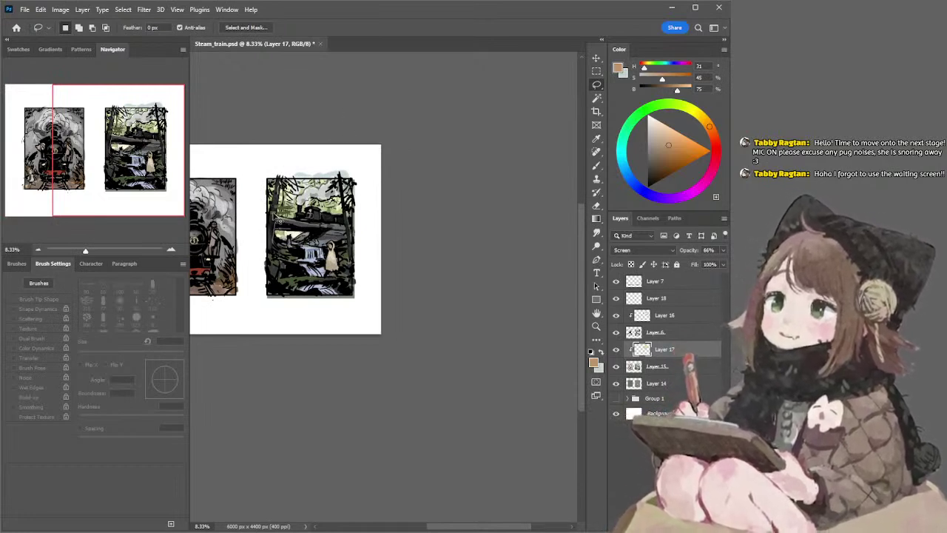
Select Layer 16 and set up a 125 px brush in the gray sampled from the forest scene's left tree trunk
{"action": "left_click", "coordinate": [272, 217], "text": "ctrl"}
{"action": "key", "text": "b"}
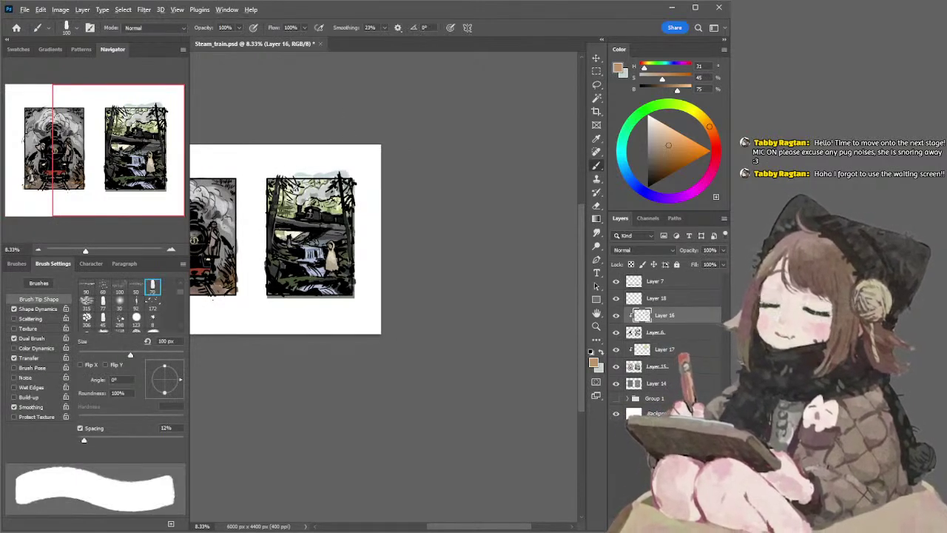
{"action": "left_click", "coordinate": [275, 216], "text": "alt"}
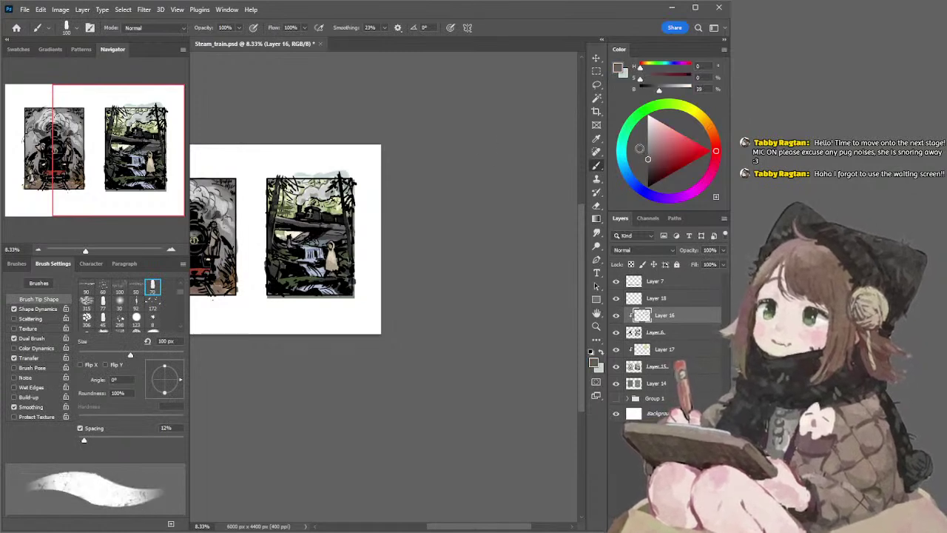
{"action": "key", "text": "bracketleft"}
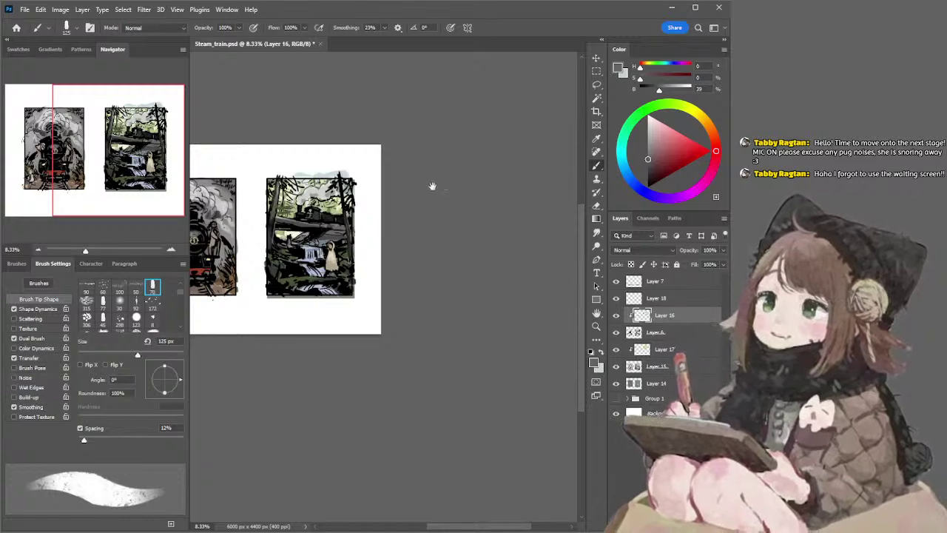
{"action": "left_click_drag", "start_coordinate": [431, 188], "coordinate": [438, 182]}
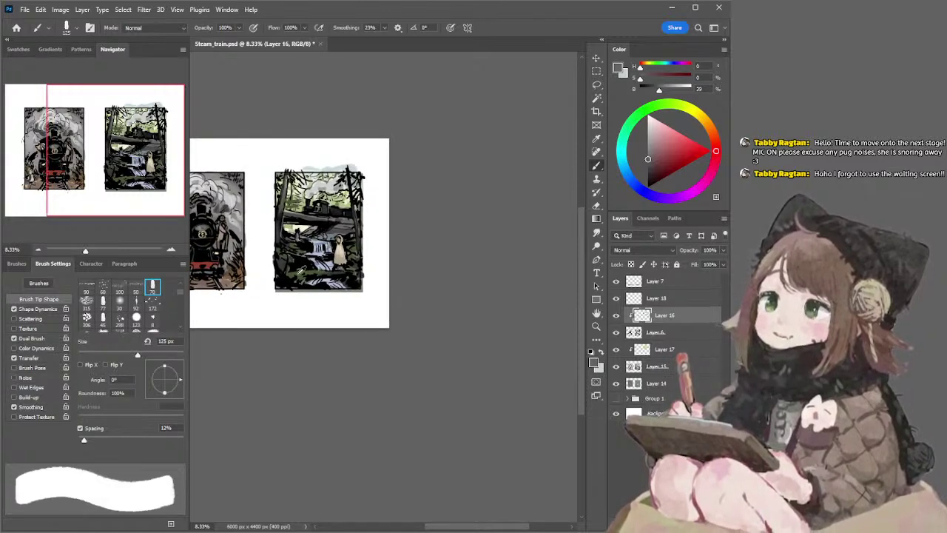
Sample the foreground moss green, adjust it to saturation 18% and brightness 43%, and enlarge the brush to 175 px
{"action": "left_click", "coordinate": [294, 267], "text": "alt"}
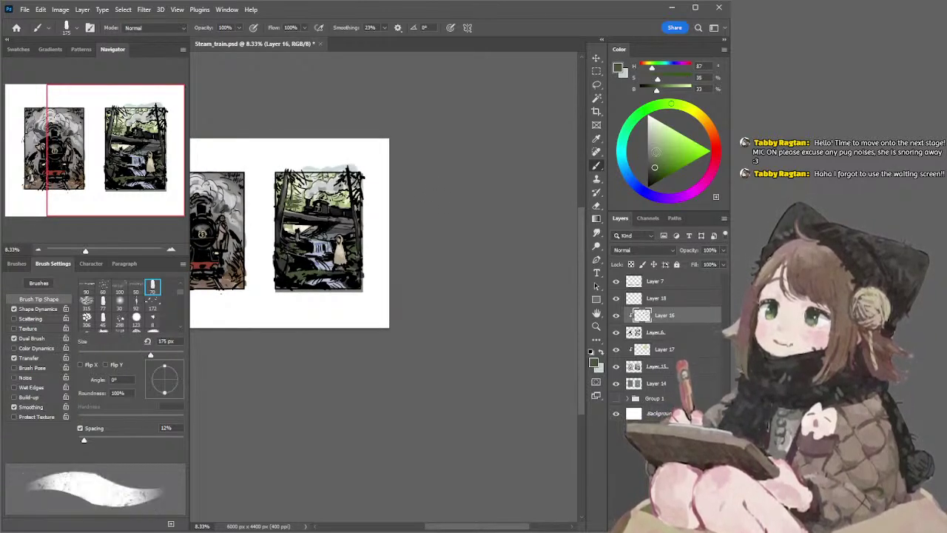
{"action": "left_click", "coordinate": [656, 149]}
{"action": "left_click", "coordinate": [652, 159]}
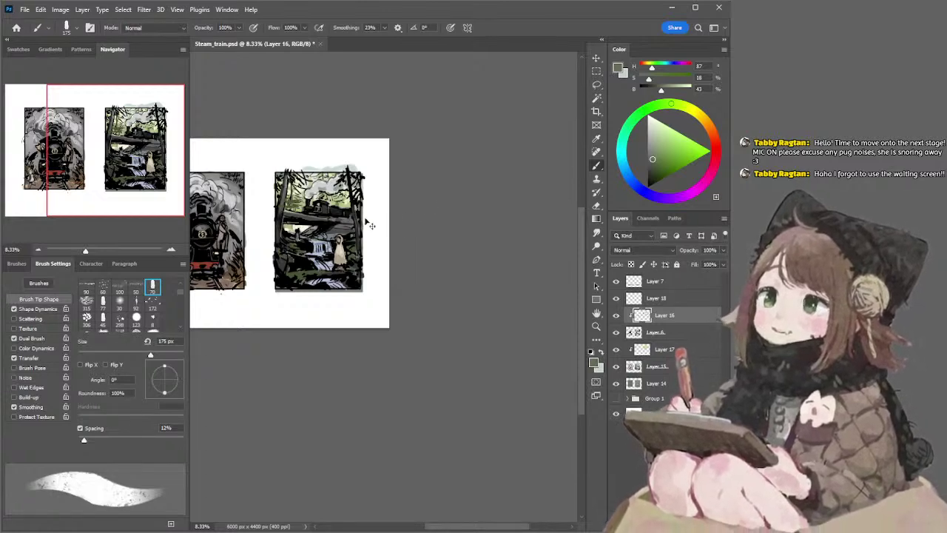
Compare the forest scene with Layers 16, 17 and 18 hidden and shown
{"action": "left_click_drag", "start_coordinate": [387, 124], "coordinate": [478, 137]}
{"action": "key", "text": "ctrl+plus"}
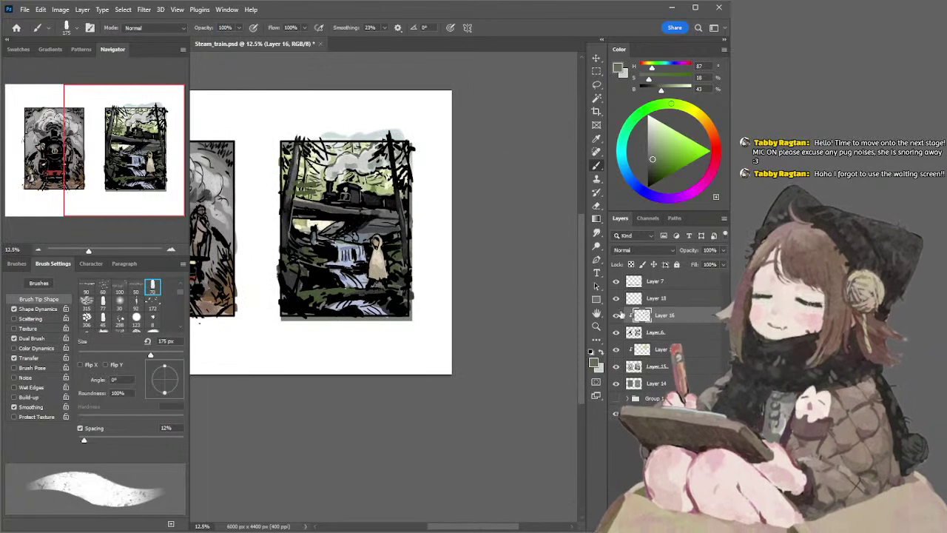
{"action": "left_click", "coordinate": [616, 317]}
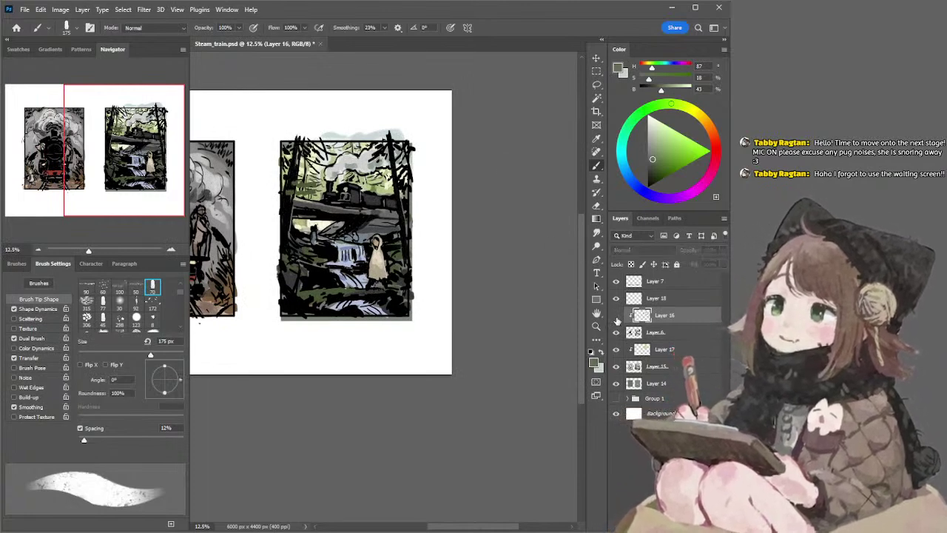
{"action": "left_click", "coordinate": [616, 316]}
{"action": "left_click", "coordinate": [616, 316]}
{"action": "left_click", "coordinate": [616, 299]}
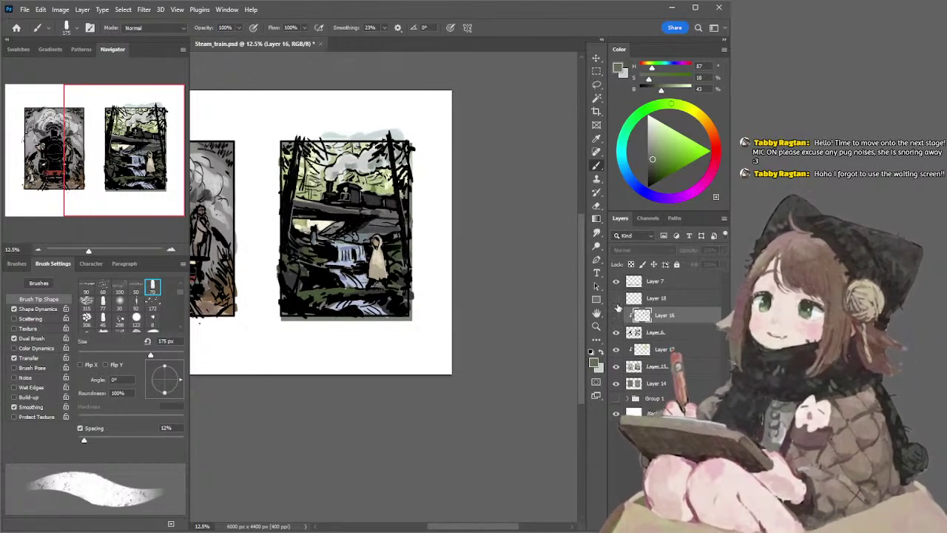
{"action": "left_click", "coordinate": [616, 316]}
{"action": "left_click", "coordinate": [616, 316]}
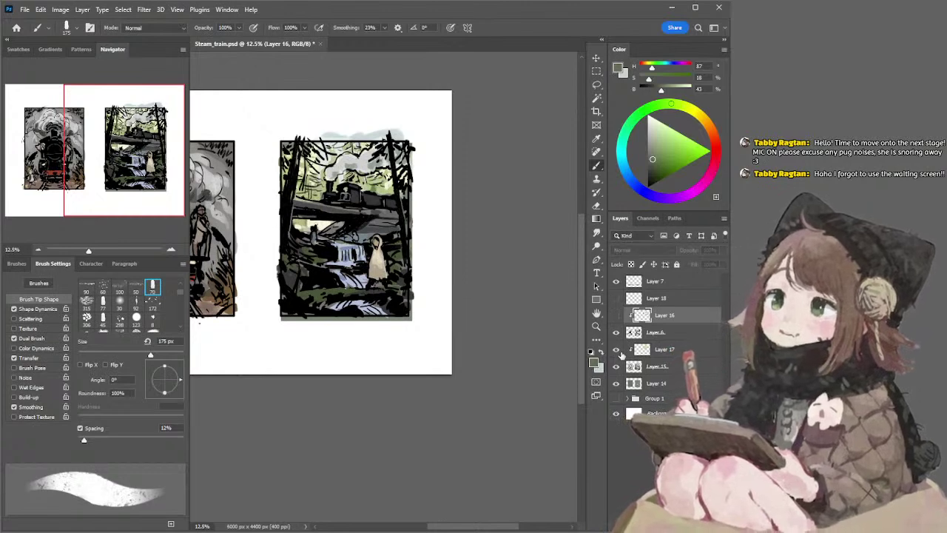
{"action": "left_click", "coordinate": [616, 349]}
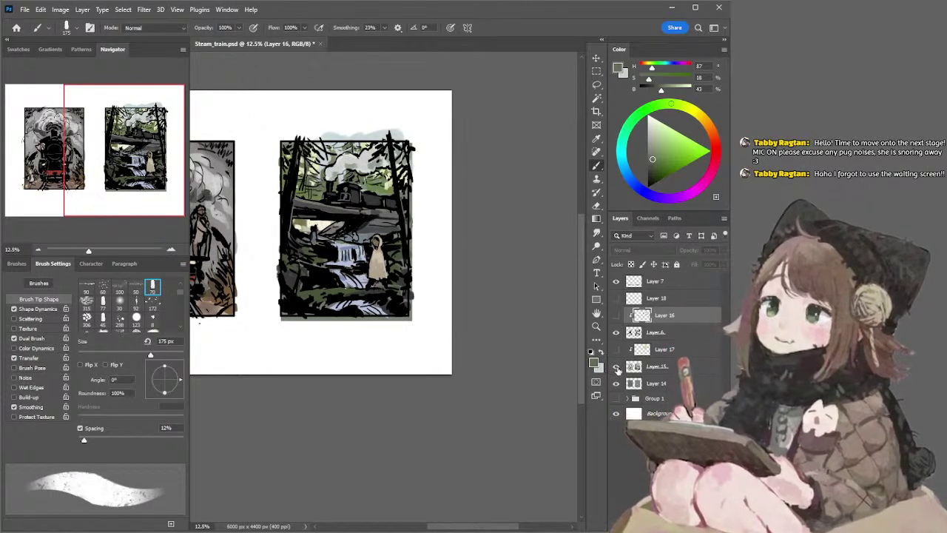
{"action": "left_click", "coordinate": [616, 349]}
{"action": "left_click", "coordinate": [617, 316]}
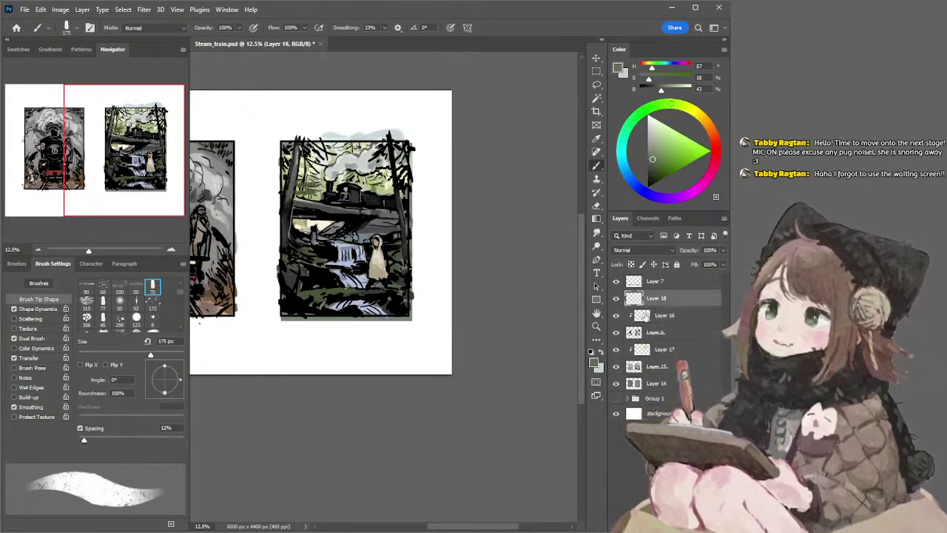
Merge Layer 16 with the line-art Layer 6, and merge Layer 17 with Layer 15
{"action": "left_click", "coordinate": [647, 336], "text": "shift"}
{"action": "key", "text": "ctrl+e"}
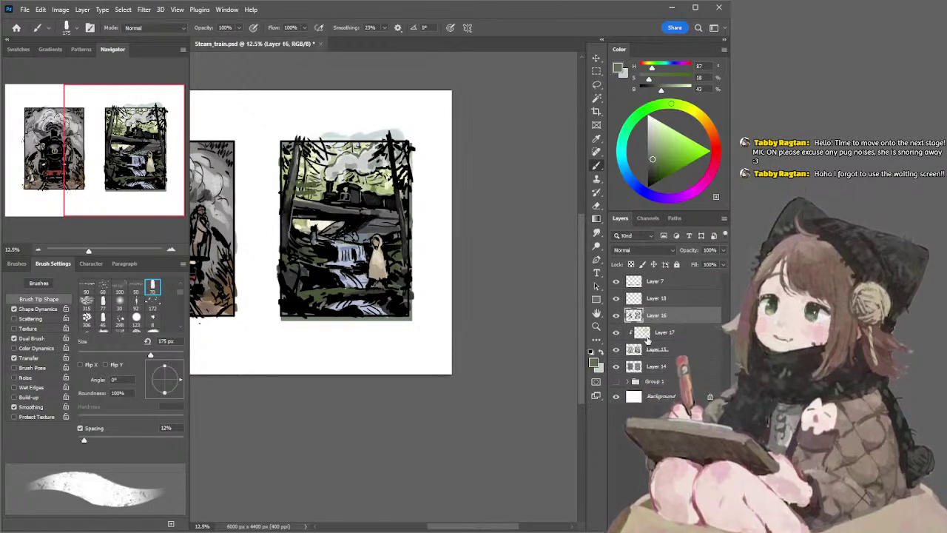
{"action": "left_click", "coordinate": [647, 335]}
{"action": "left_click", "coordinate": [648, 350], "text": "ctrl"}
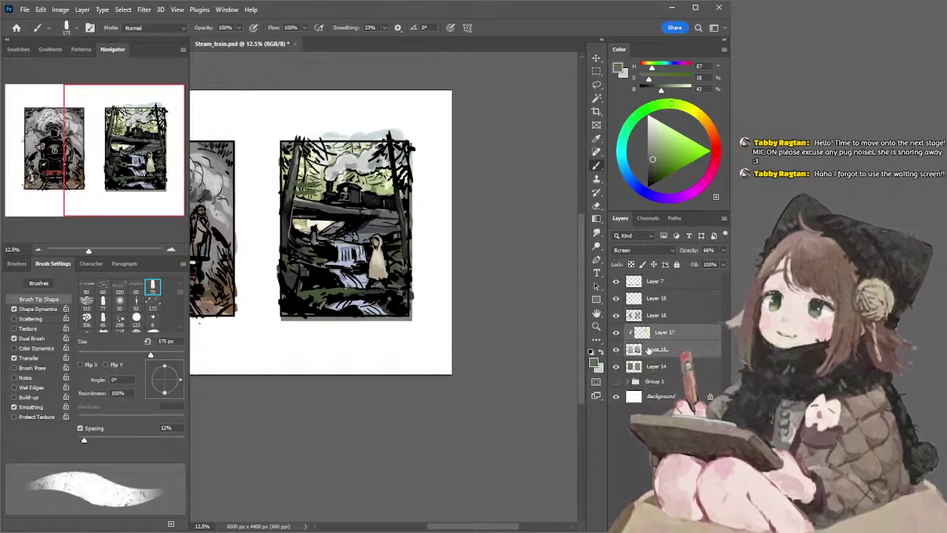
{"action": "key", "text": "ctrl+e"}
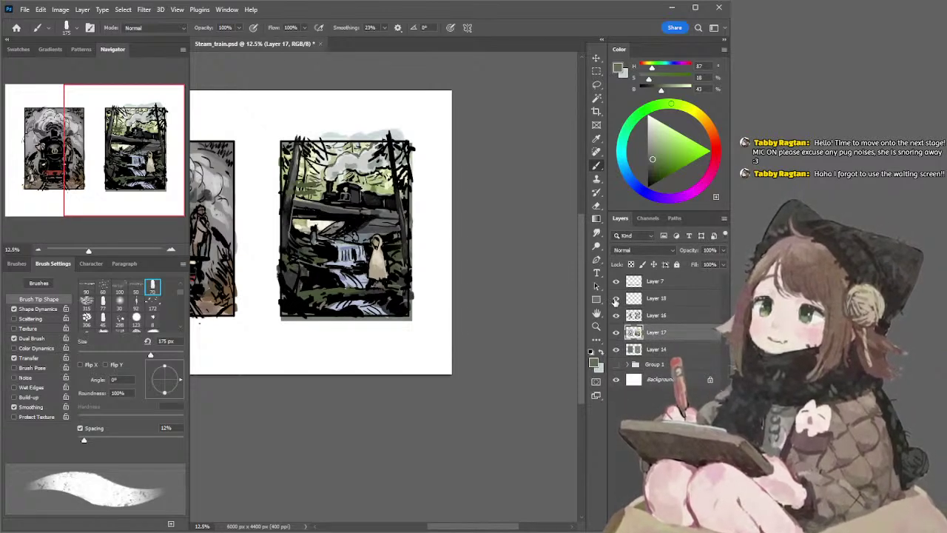
Merge the combined color layer, Layer 17, with Layer 14
{"action": "left_click", "coordinate": [636, 304]}
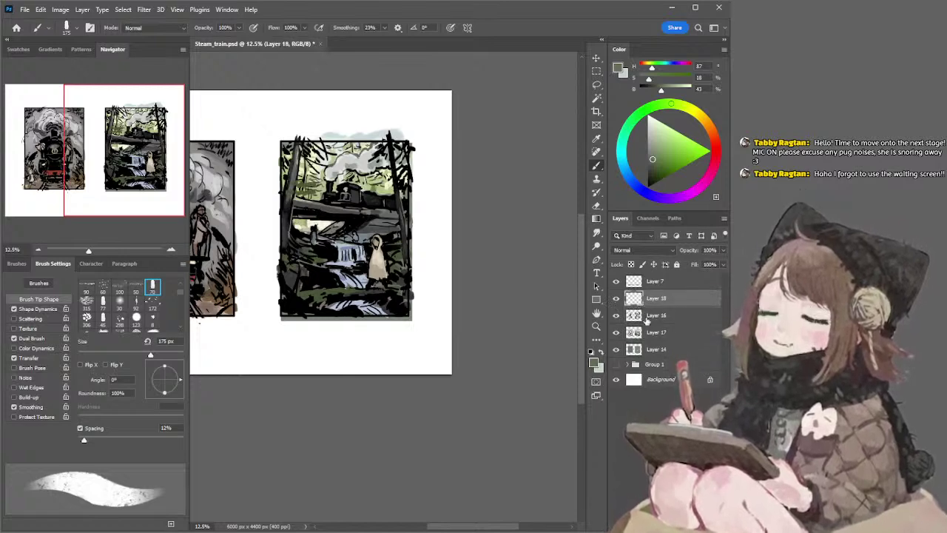
{"action": "left_click", "coordinate": [644, 320]}
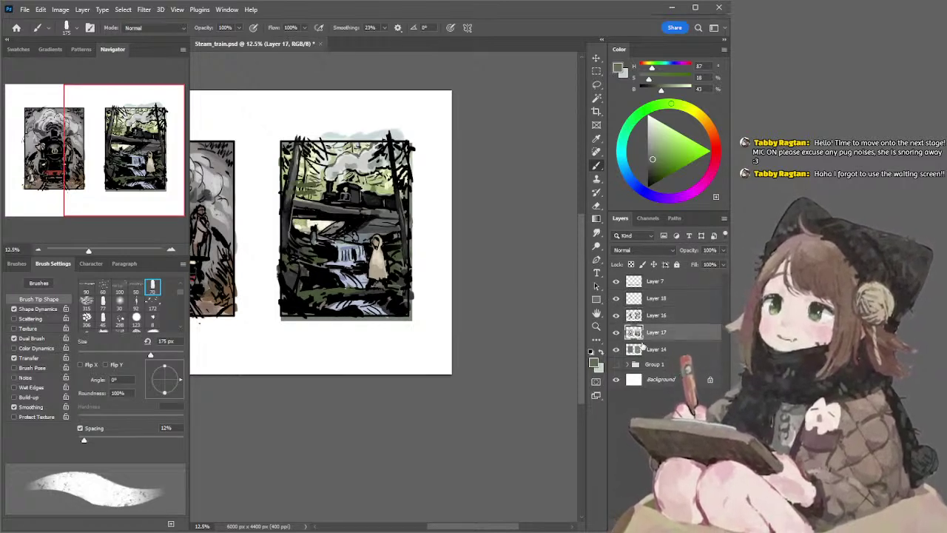
{"action": "key", "text": "ctrl+e"}
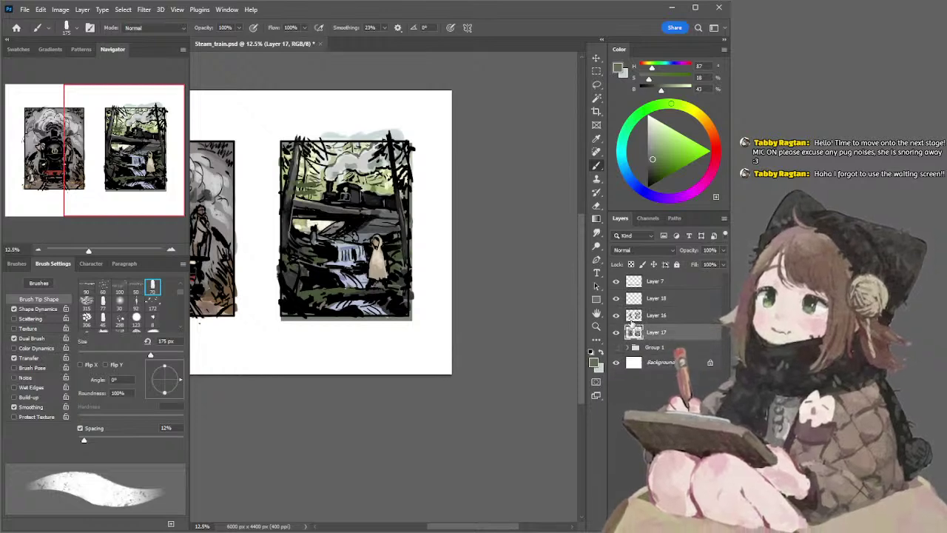
Duplicate Layers 16 and 17 above Layer 18, hide the originals and Layer 18, and hide the Layer 17 copy
{"action": "left_click", "coordinate": [645, 315]}
{"action": "left_click", "coordinate": [649, 334], "text": "shift"}
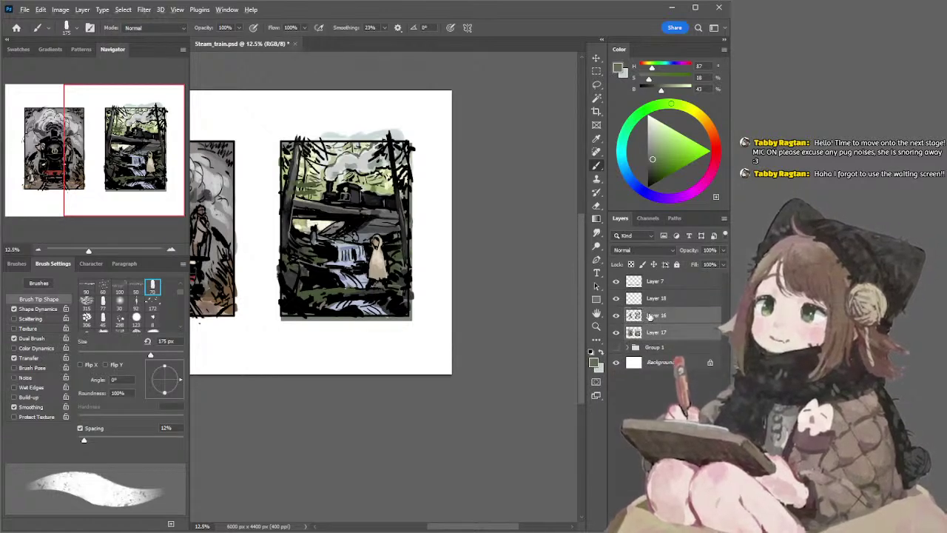
{"action": "key", "text": "ctrl+j"}
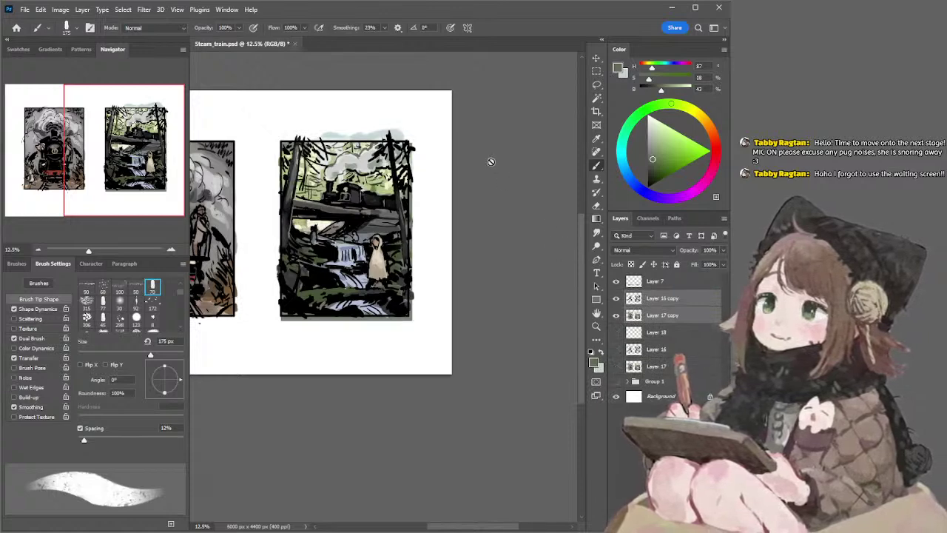
{"action": "left_click", "coordinate": [616, 315]}
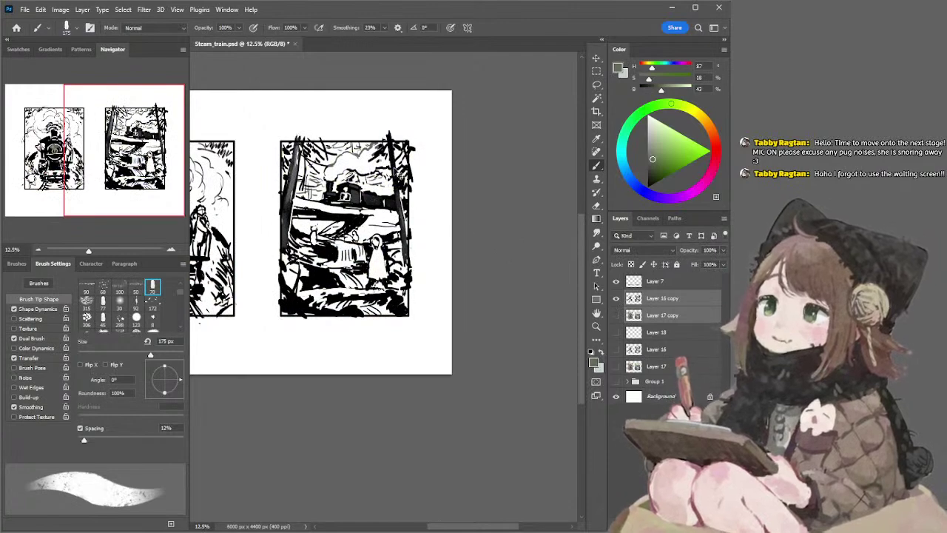
Load the Layer 16 copy's line art as a selection and add a new layer clipped to it
{"action": "left_click", "coordinate": [638, 298], "text": "ctrl"}
{"action": "left_click", "coordinate": [655, 298]}
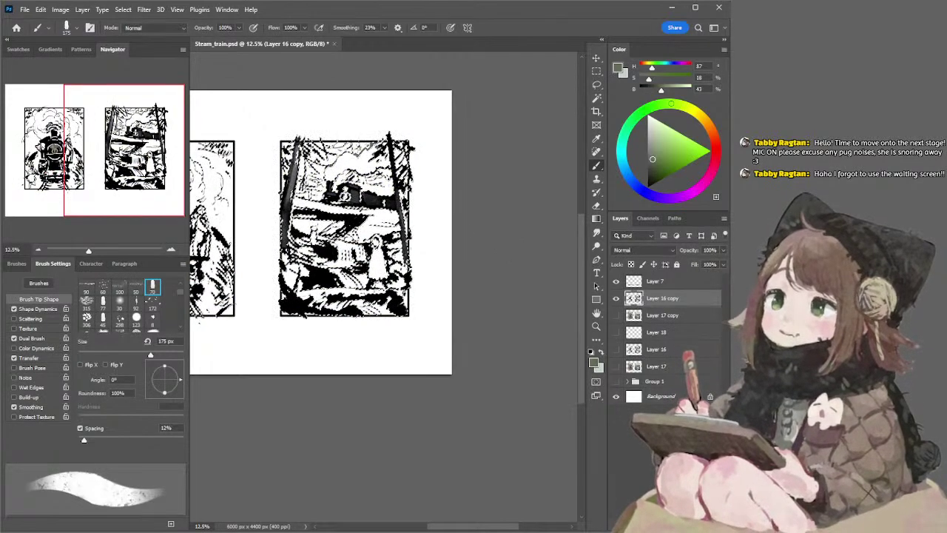
{"action": "left_click", "coordinate": [699, 524]}
{"action": "left_click", "coordinate": [651, 305], "text": "alt"}
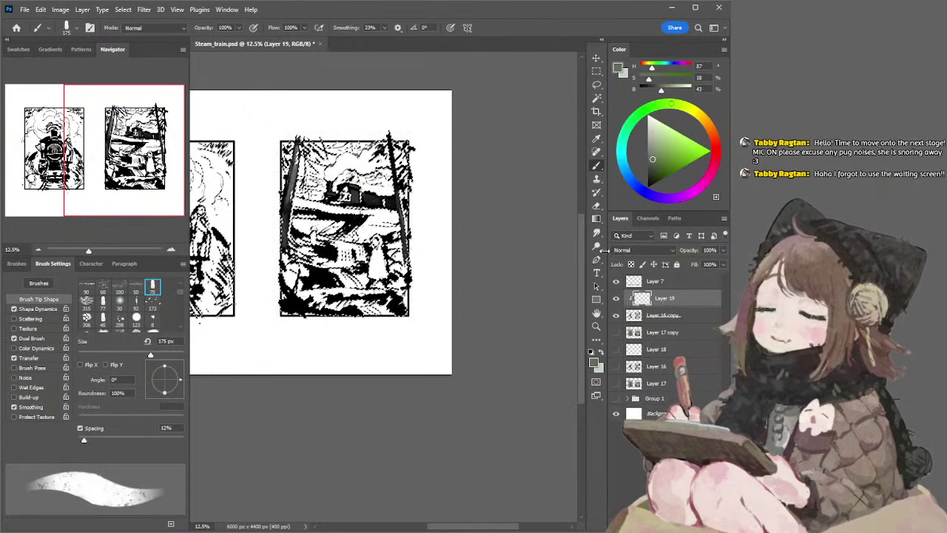
Fill the clipped layer with black and merge it with the Layer 16 copy
{"action": "left_click_drag", "start_coordinate": [648, 177], "coordinate": [621, 217]}
{"action": "key", "text": "ctrl+BackSpace"}
{"action": "key", "text": "ctrl+z"}
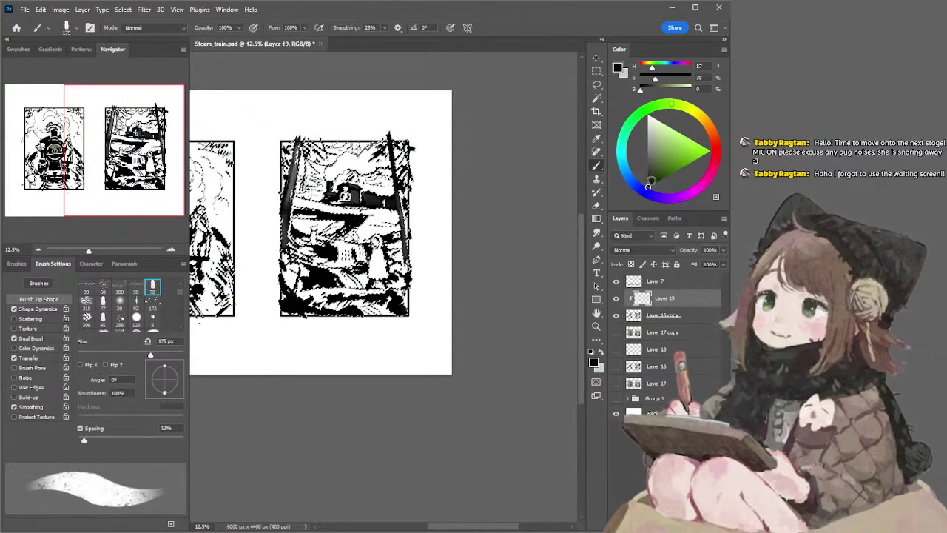
{"action": "key", "text": "l"}
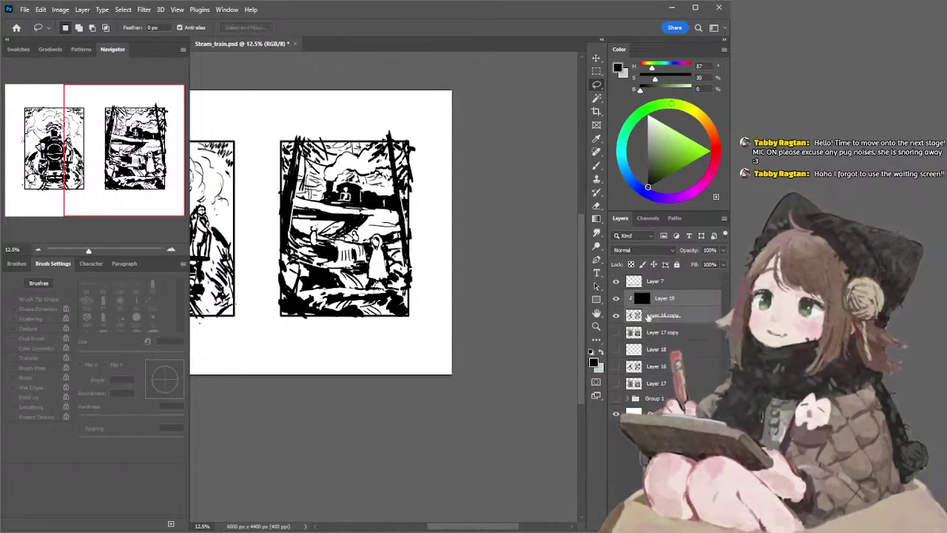
{"action": "key", "text": "ctrl+e"}
Rotate the whole canvas 90° clockwise
{"action": "left_click_drag", "start_coordinate": [469, 182], "coordinate": [496, 185]}
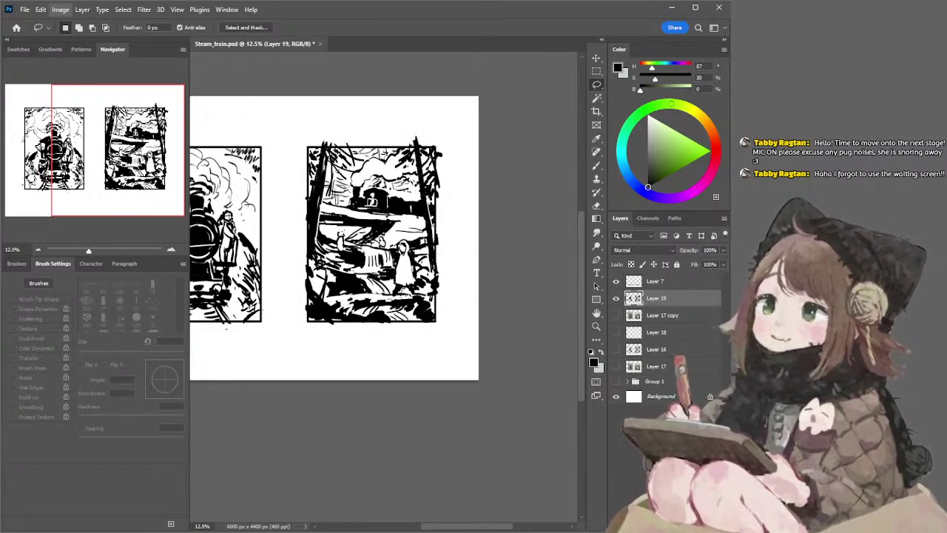
{"action": "left_click", "coordinate": [208, 99]}
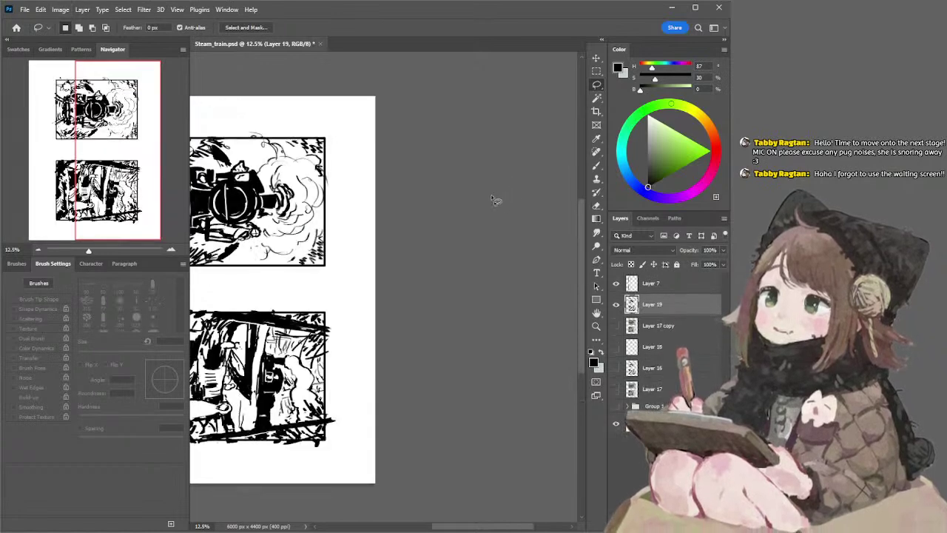
{"action": "left_click_drag", "start_coordinate": [285, 295], "coordinate": [426, 271]}
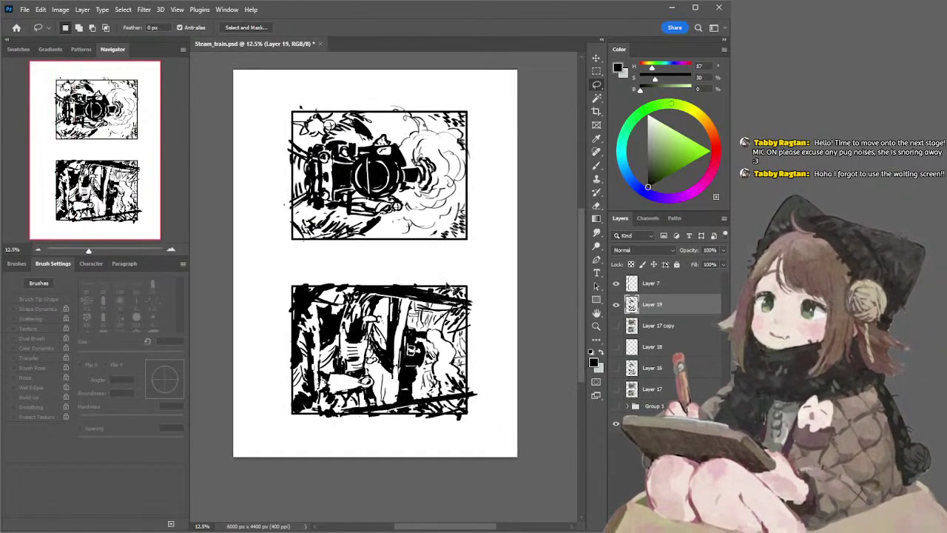
Lasso the lower sketch on Layer 19 and copy it to a new layer
{"action": "mouse_move", "coordinate": [348, 258]}
{"action": "left_mouse_down"}
{"action": "mouse_move", "coordinate": [383, 471]}
{"action": "mouse_move", "coordinate": [490, 232]}
{"action": "mouse_move", "coordinate": [465, 252]}
{"action": "left_mouse_up"}
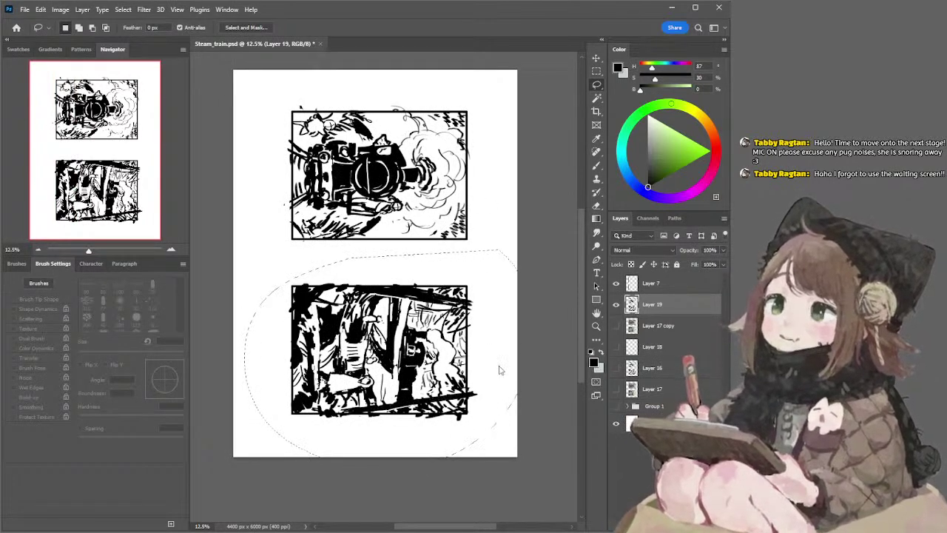
{"action": "key", "text": "ctrl+j"}
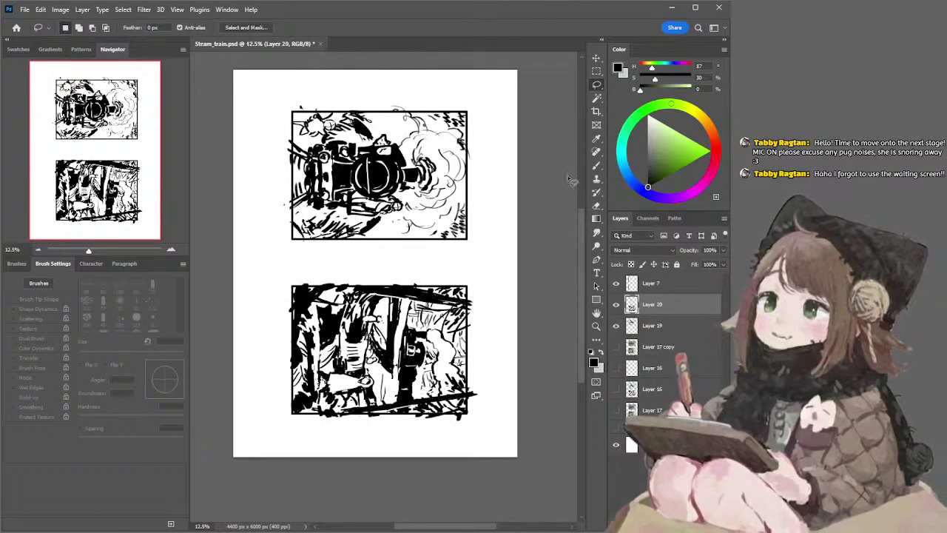
{"action": "left_click", "coordinate": [616, 325]}
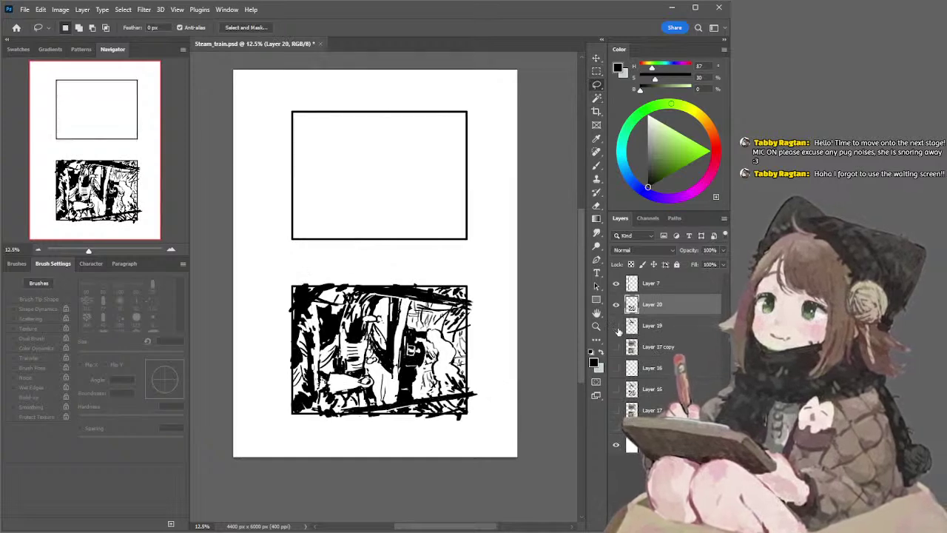
{"action": "left_click", "coordinate": [615, 283]}
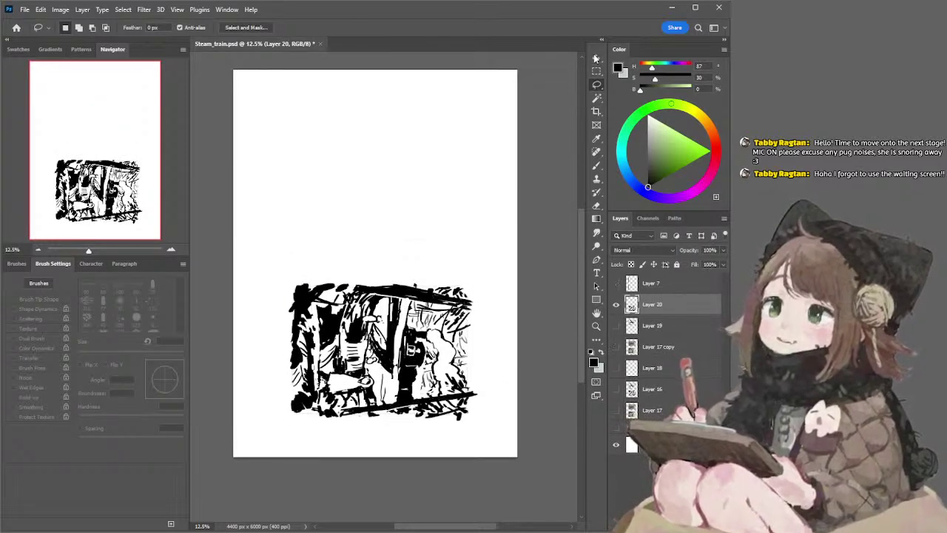
{"action": "key", "text": "v"}
{"action": "left_click_drag", "start_coordinate": [482, 273], "coordinate": [400, 107]}
{"action": "key", "text": "Escape"}
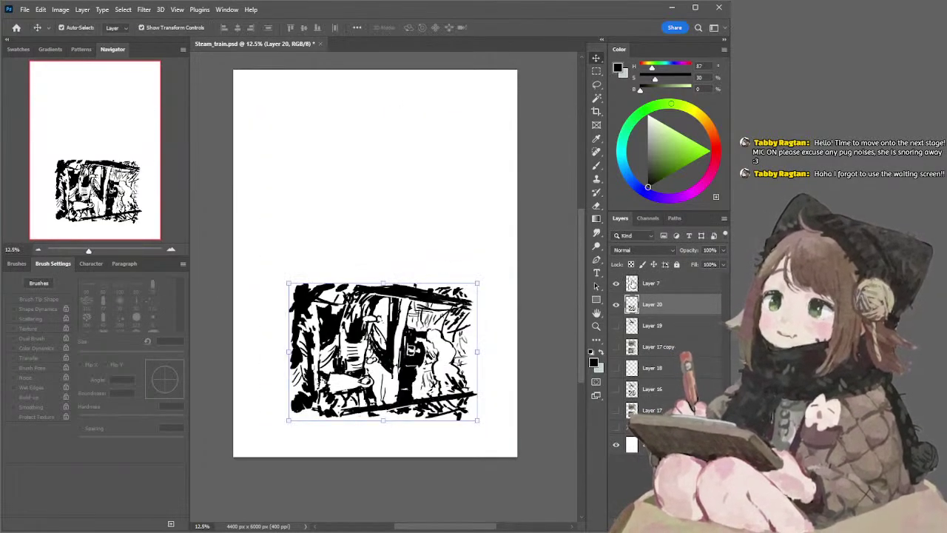
{"action": "left_click", "coordinate": [617, 284]}
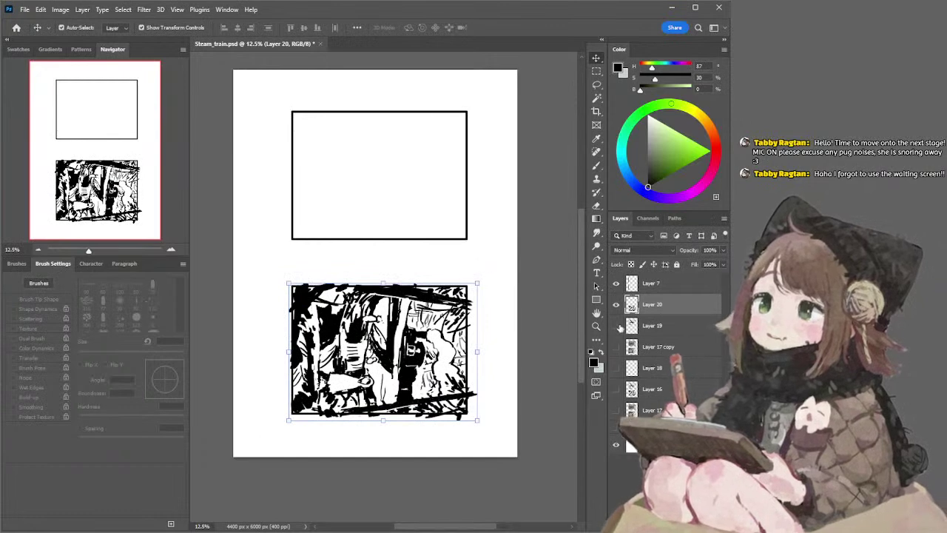
{"action": "left_click", "coordinate": [615, 326]}
Lasso the lower panel's frame on Layer 7 and copy it to a new layer
{"action": "left_click", "coordinate": [648, 287]}
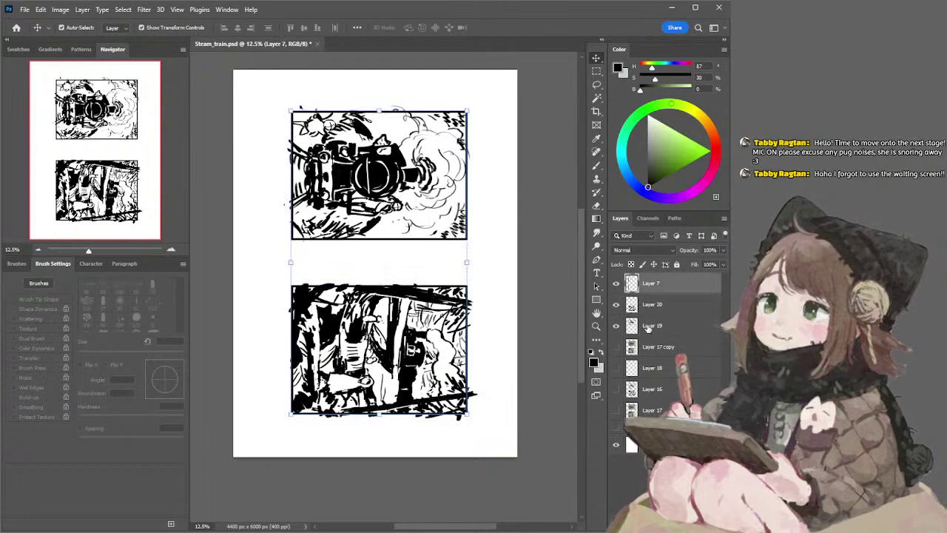
{"action": "left_click", "coordinate": [648, 327]}
{"action": "left_click", "coordinate": [648, 288]}
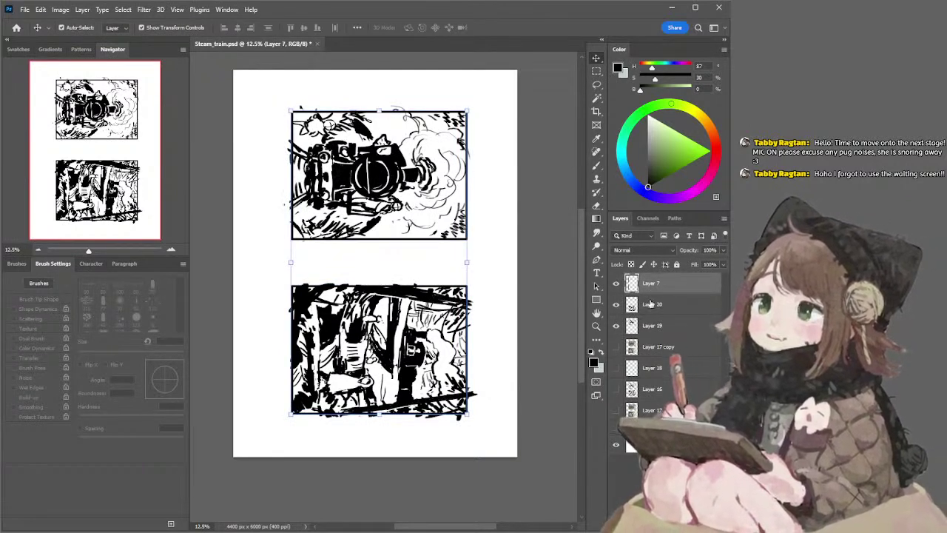
{"action": "key", "text": "l"}
{"action": "mouse_move", "coordinate": [313, 271]}
{"action": "left_mouse_down"}
{"action": "mouse_move", "coordinate": [513, 444]}
{"action": "mouse_move", "coordinate": [512, 333]}
{"action": "mouse_move", "coordinate": [473, 254]}
{"action": "left_mouse_up"}
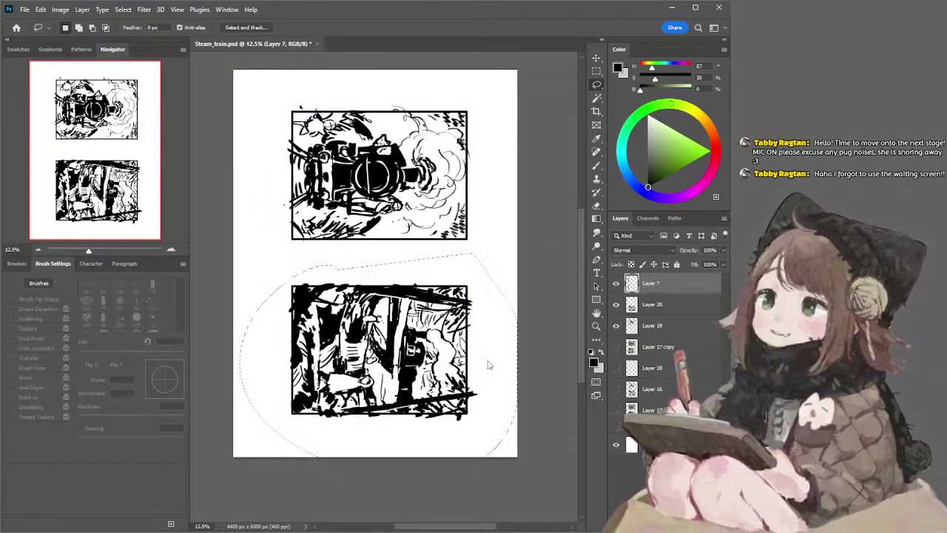
{"action": "key", "text": "ctrl+j"}
Place Layer 20 directly beneath Layer 21, select both layers, and hide Layers 7 and 19
{"action": "left_click_drag", "start_coordinate": [642, 329], "coordinate": [644, 291]}
{"action": "left_click", "coordinate": [652, 283], "text": "shift"}
{"action": "left_click", "coordinate": [616, 325]}
{"action": "left_click", "coordinate": [615, 346]}
Rotate the copied sketch and frame 90° counterclockwise, enlarge them to about 159%, and position them near the page's center
{"action": "key", "text": "v"}
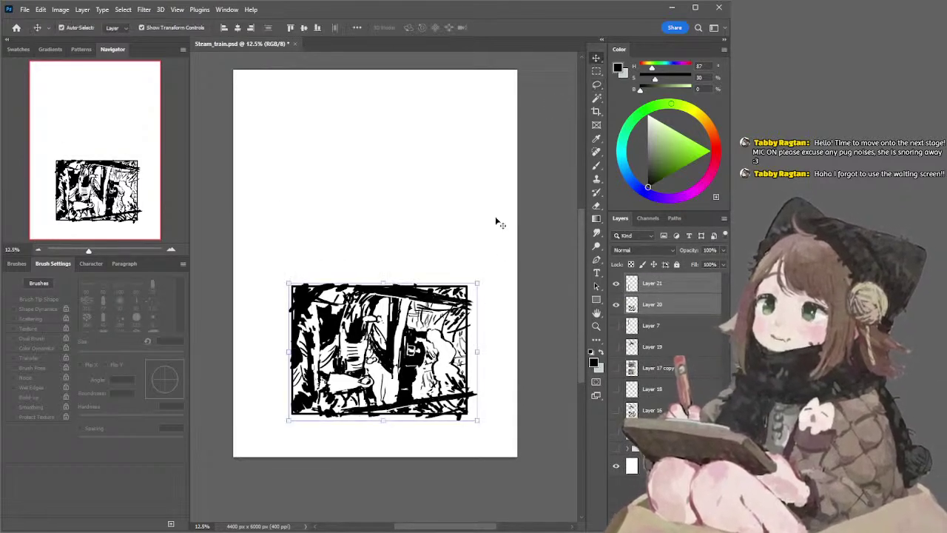
{"action": "mouse_move", "coordinate": [483, 274]}
{"action": "left_mouse_down"}
{"action": "mouse_move", "coordinate": [387, 196]}
{"action": "mouse_move", "coordinate": [275, 198]}
{"action": "left_mouse_up"}
{"action": "mouse_move", "coordinate": [382, 258]}
{"action": "left_mouse_down"}
{"action": "mouse_move", "coordinate": [391, 101]}
{"action": "mouse_move", "coordinate": [392, 148]}
{"action": "left_mouse_up"}
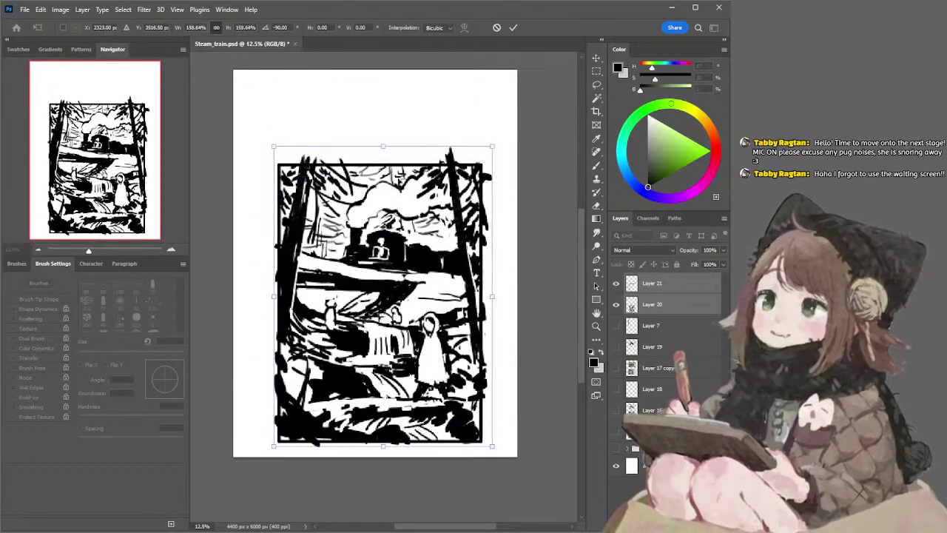
{"action": "left_click_drag", "start_coordinate": [399, 241], "coordinate": [394, 199]}
{"action": "key", "text": "Return"}
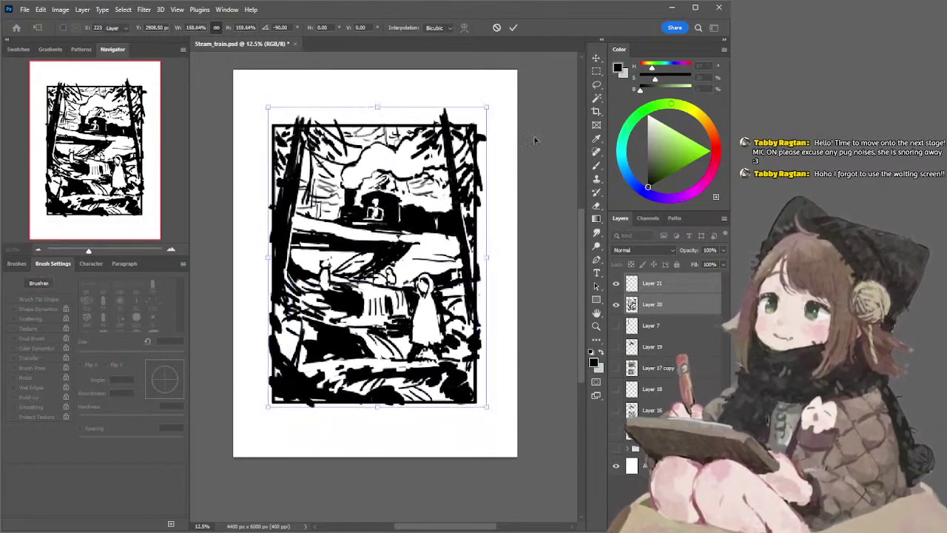
{"action": "key", "text": "Return"}
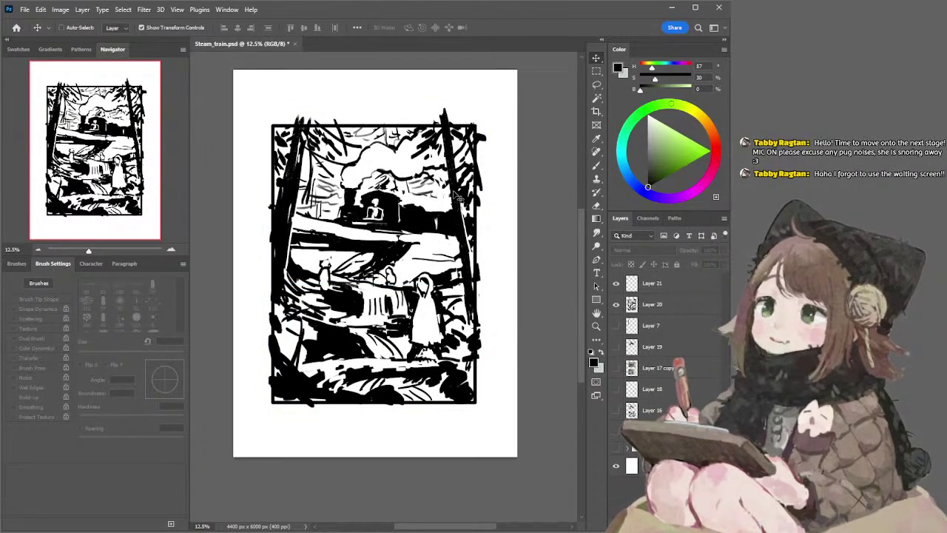
Erase the rough face and inner details of the girl by the waterfall on Layer 20
{"action": "left_click", "coordinate": [458, 194]}
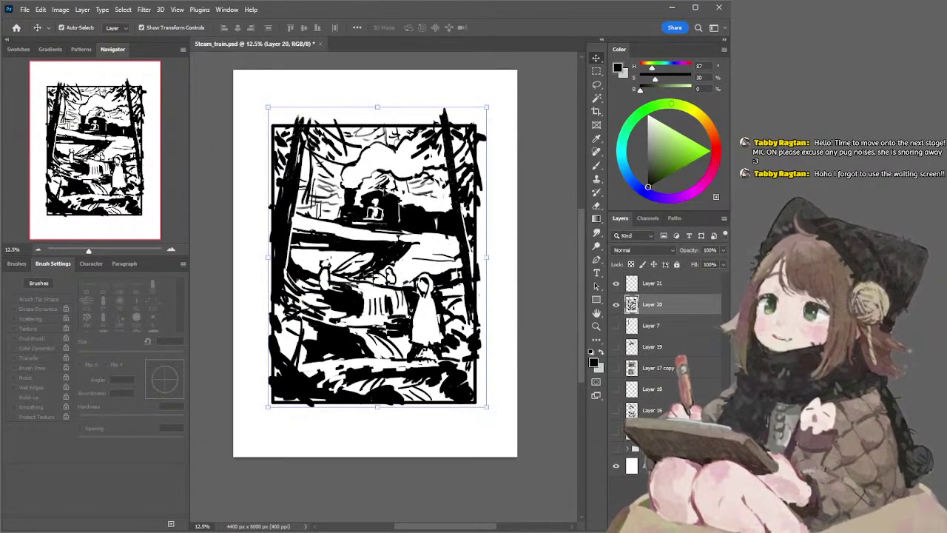
{"action": "key", "text": "e"}
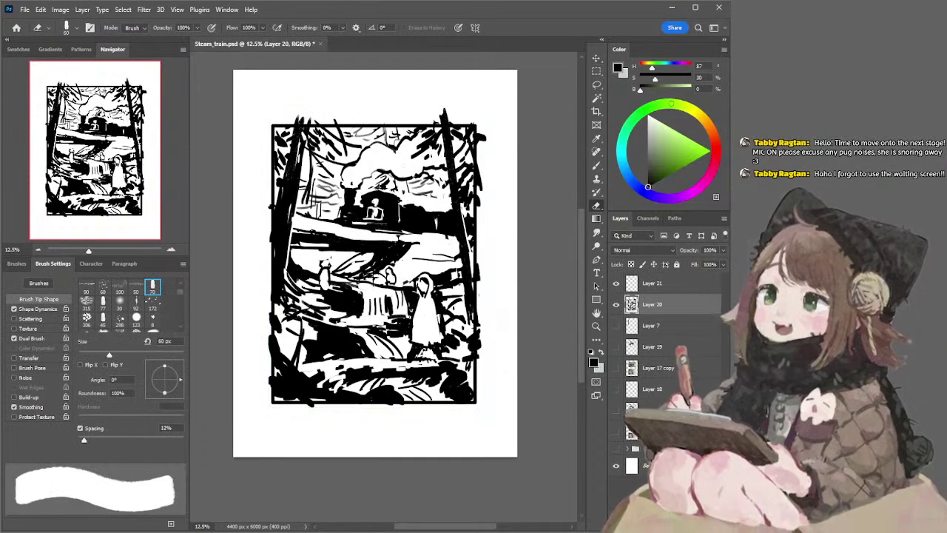
{"action": "key", "text": "b"}
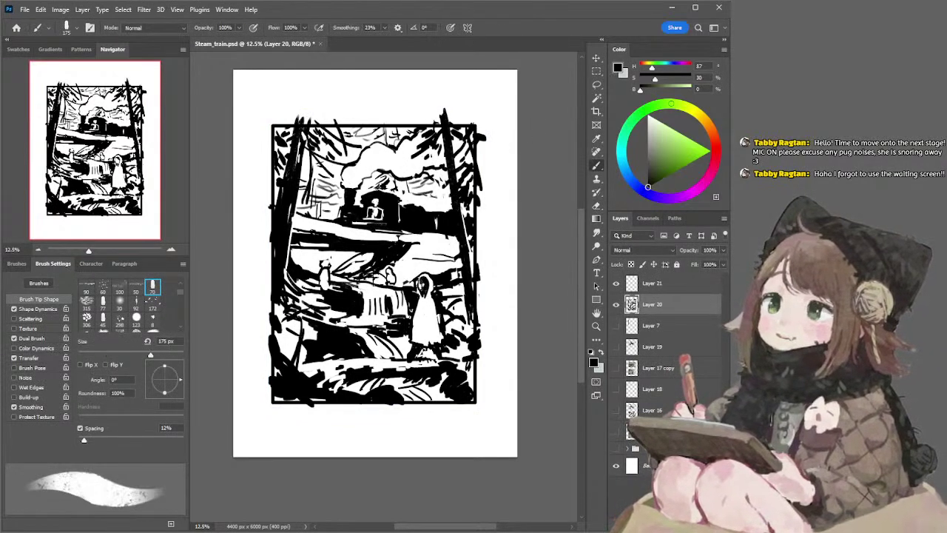
{"action": "key", "text": "e"}
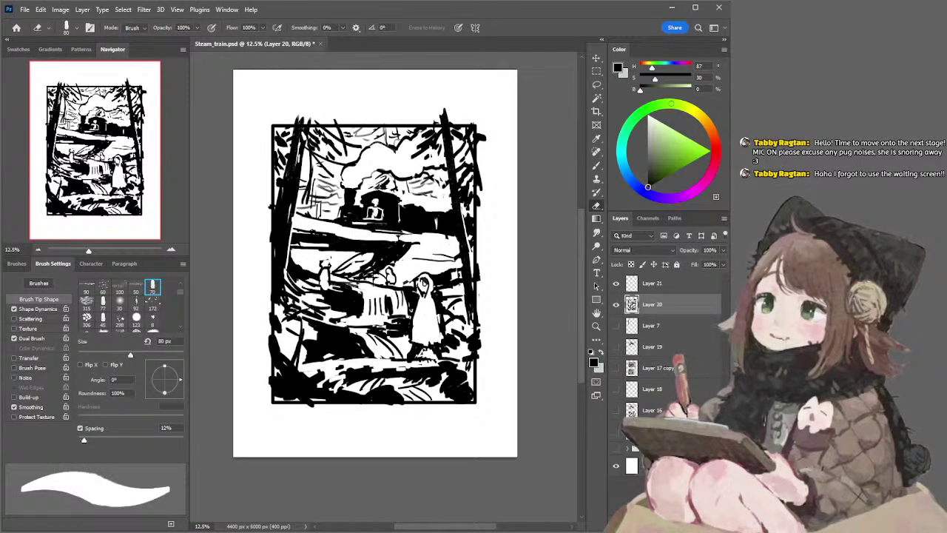
{"action": "left_click_drag", "start_coordinate": [425, 290], "coordinate": [434, 294]}
{"action": "key", "text": "ctrl+z"}
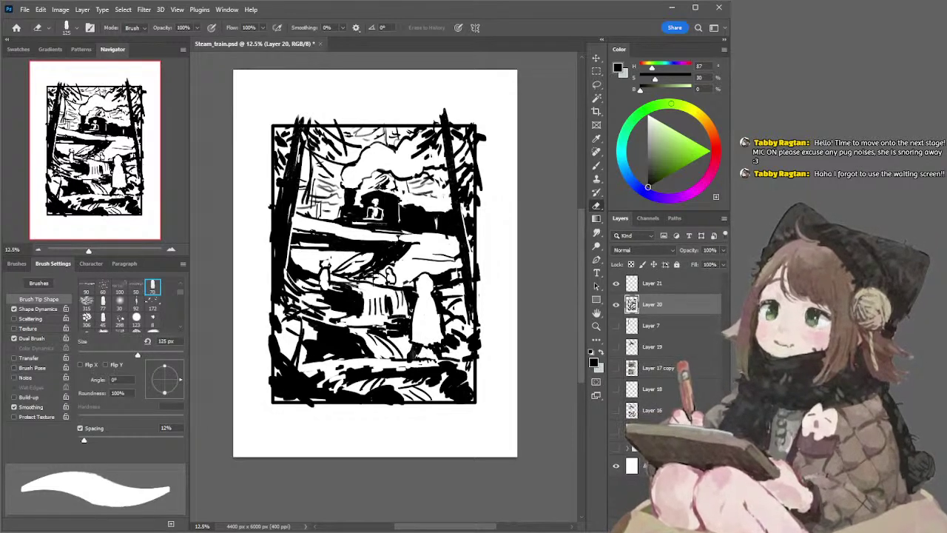
Turn off the brush's Transfer option and reduce the brush to 50 px for redrawing the girl
{"action": "key", "text": "b"}
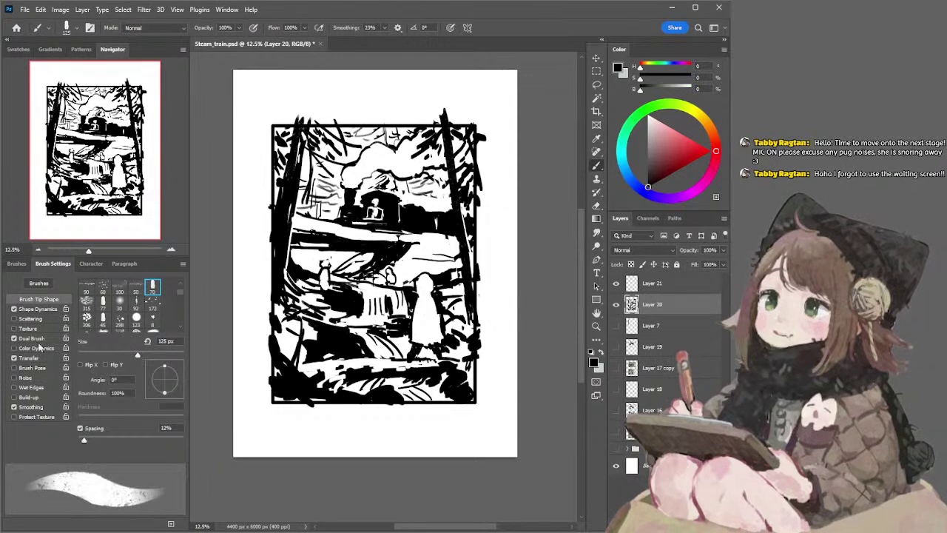
{"action": "left_click", "coordinate": [14, 358]}
{"action": "key", "text": "bracketleft"}
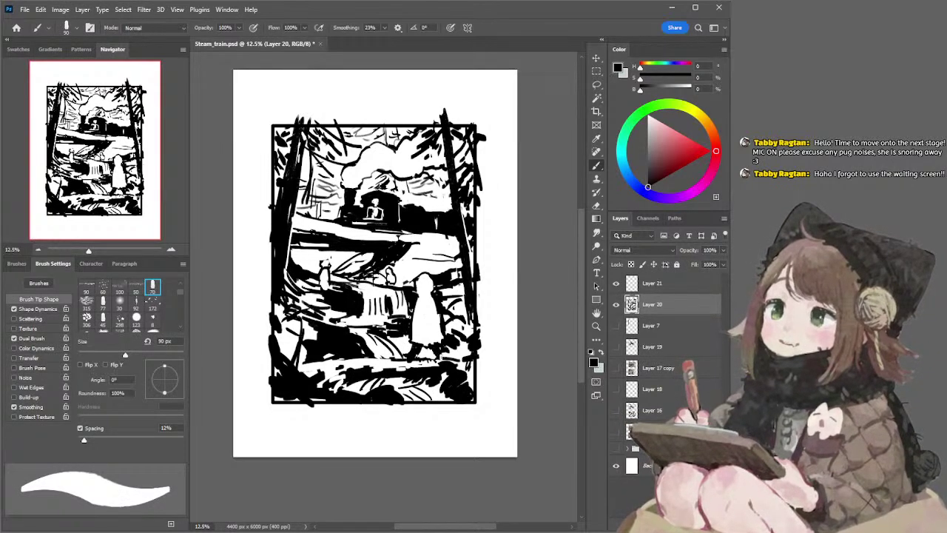
{"action": "key", "text": "e"}
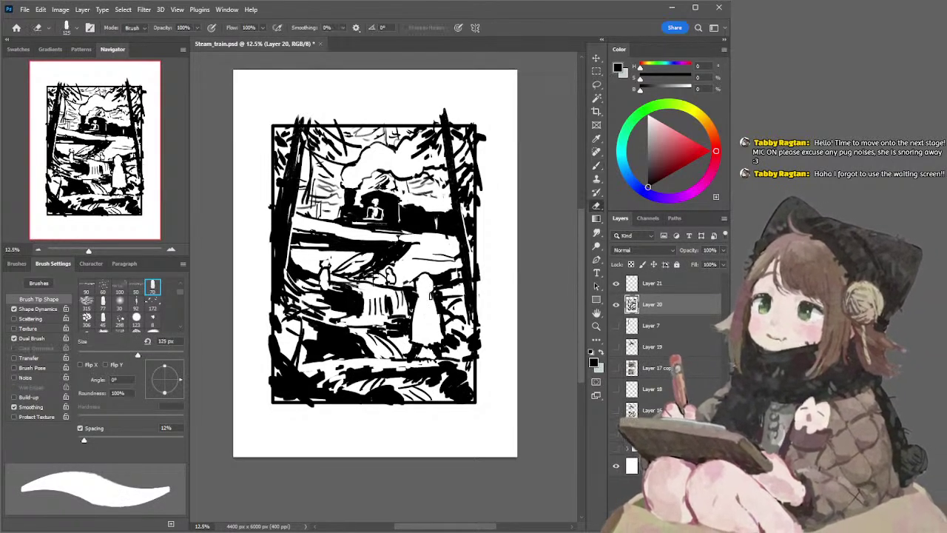
{"action": "key", "text": "b"}
{"action": "key", "text": "bracketleft"}
{"action": "key", "text": "bracketleft"}
{"action": "key", "text": "bracketleft"}
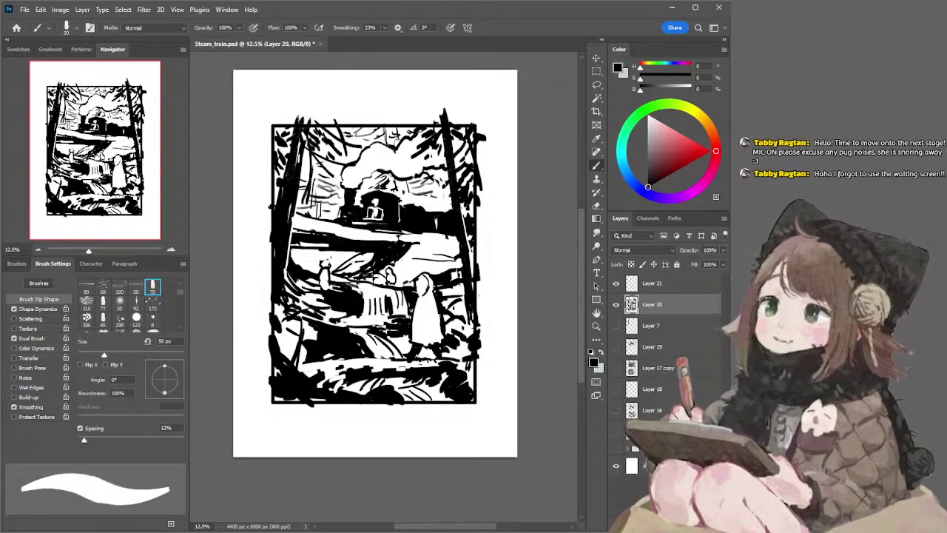
Redraw the girl's head and hair and refine the cat beside the waterfall, alternating between a 50 px brush and the eraser
{"action": "key", "text": "e"}
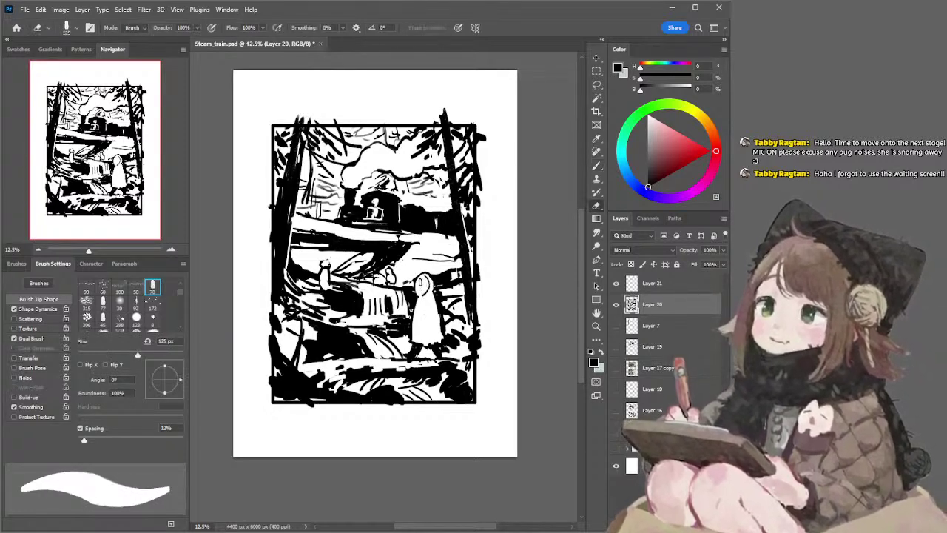
{"action": "key", "text": "b"}
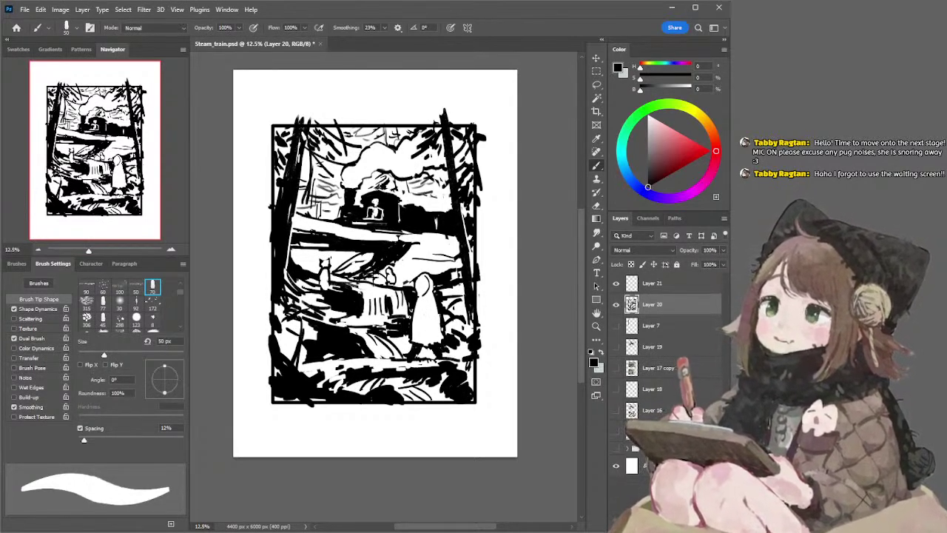
{"action": "key", "text": "e"}
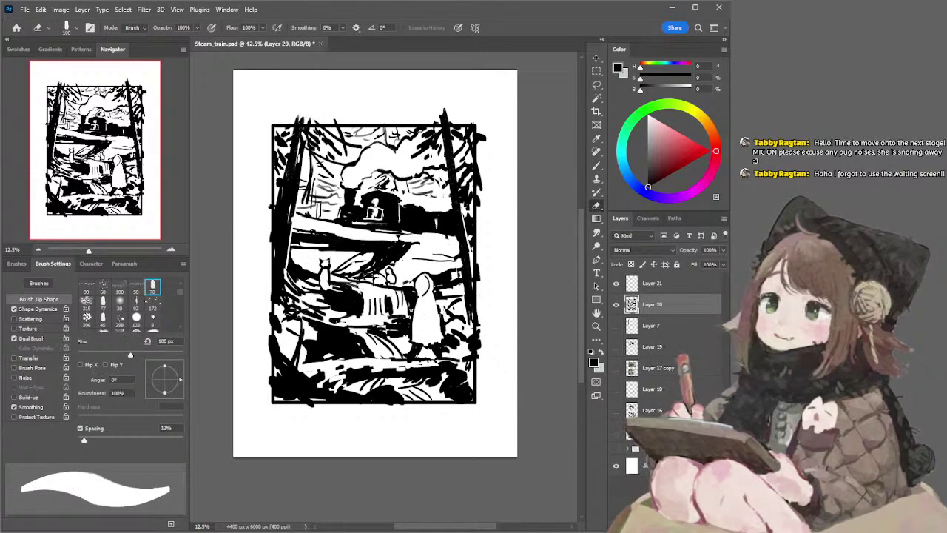
{"action": "key", "text": "b"}
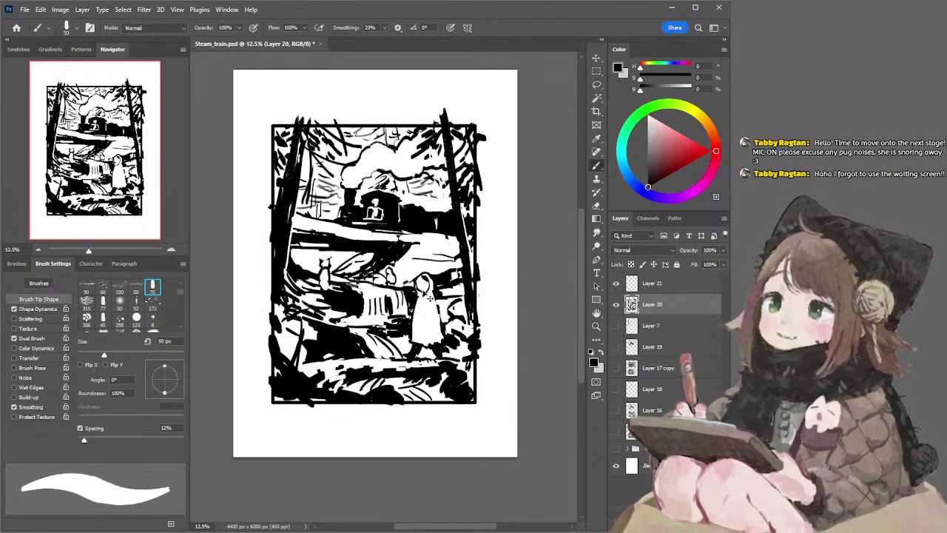
{"action": "key", "text": "e"}
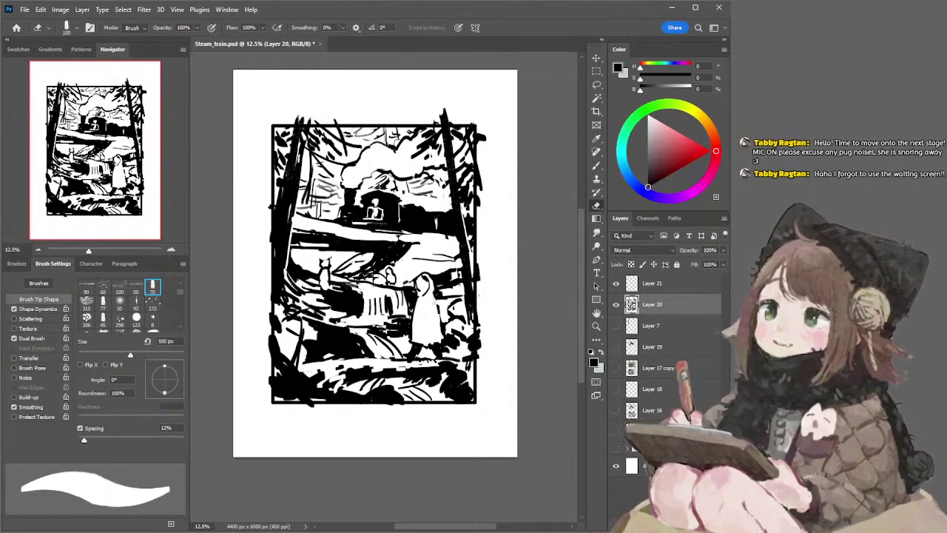
Reshape the girl's coat with a flared hem and erase the dark strokes behind her back
{"action": "key", "text": "b"}
{"action": "key", "text": "ctrl+z"}
{"action": "left_click_drag", "start_coordinate": [420, 336], "coordinate": [412, 341]}
{"action": "key", "text": "e"}
{"action": "key", "text": "b"}
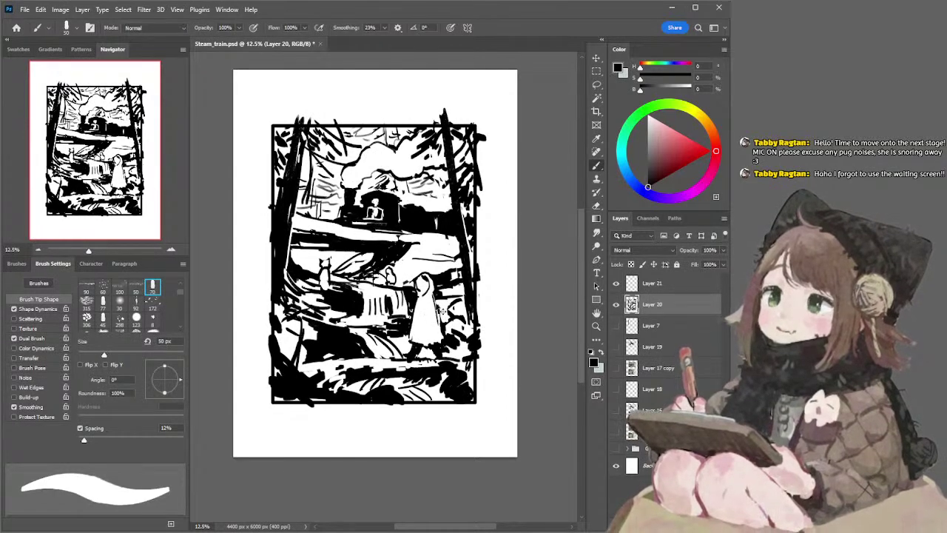
{"action": "key", "text": "e"}
{"action": "mouse_move", "coordinate": [452, 303]}
{"action": "left_mouse_down"}
{"action": "mouse_move", "coordinate": [448, 321]}
{"action": "mouse_move", "coordinate": [441, 313]}
{"action": "left_mouse_up"}
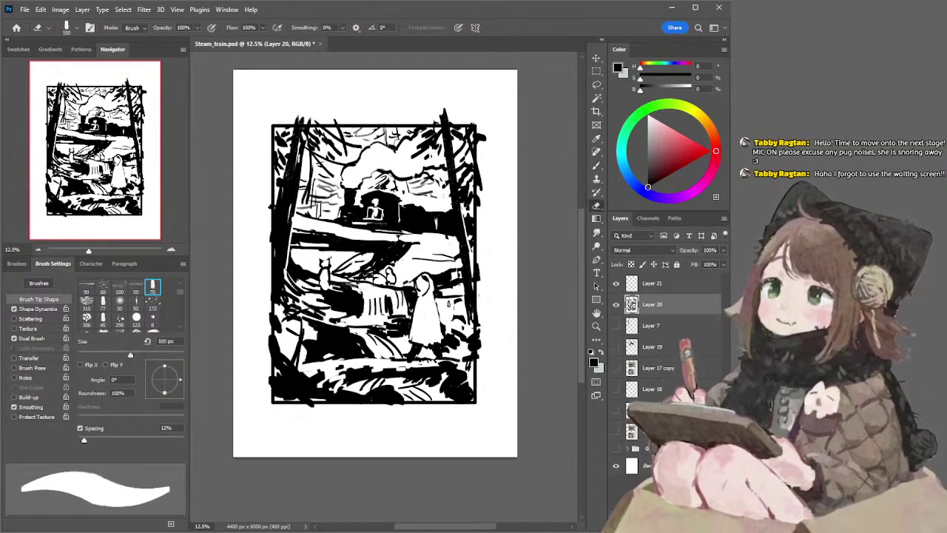
Draw a basket on the girl's back and add her coat details with fine brushes from 45 down to 30 px
{"action": "key", "text": "b"}
{"action": "key", "text": "["}
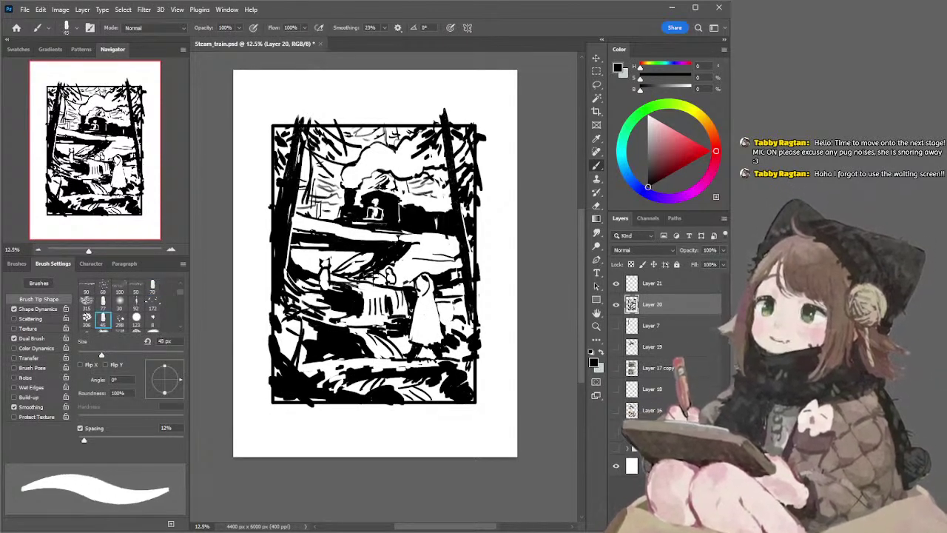
{"action": "key", "text": "period"}
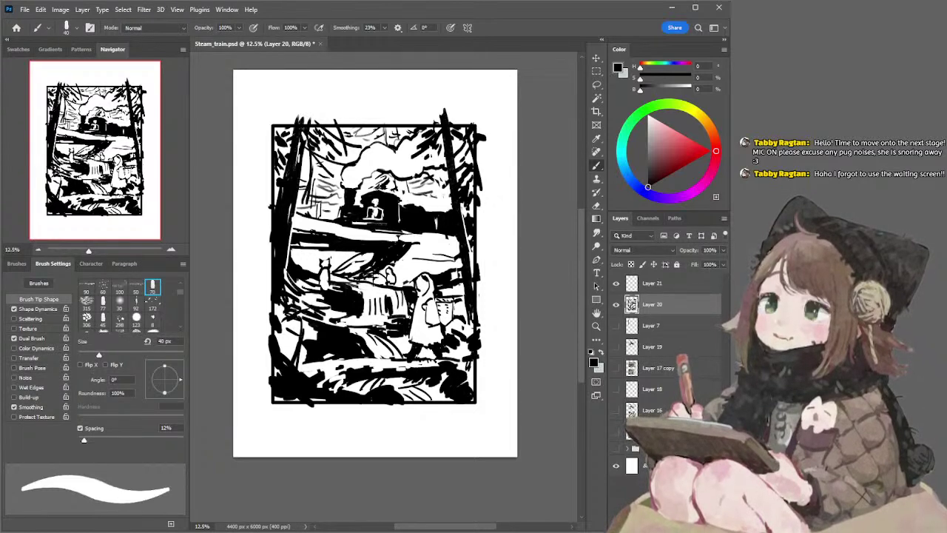
{"action": "key", "text": "bracketleft"}
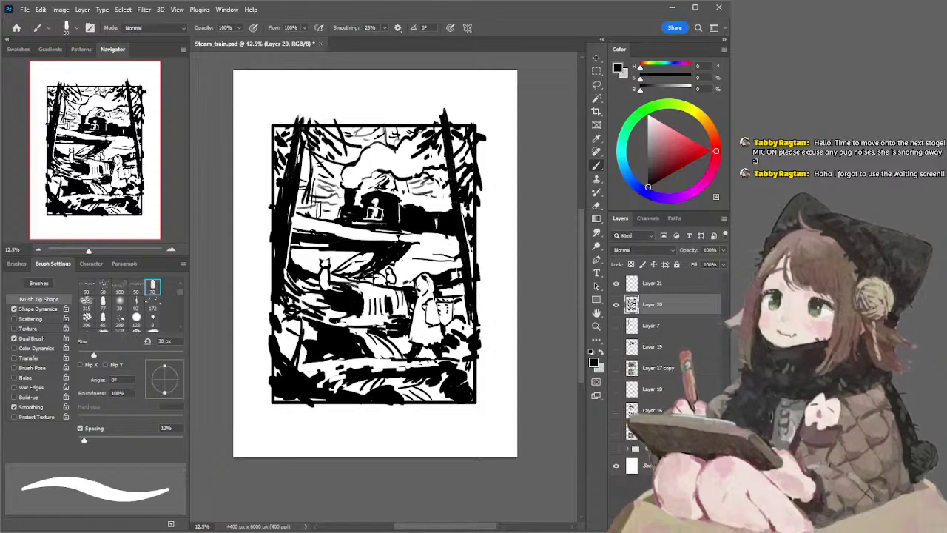
Add a new layer above the sketch and refine the girl's head, alternating between a 30 px brush and a 100 px eraser
{"action": "key", "text": "e"}
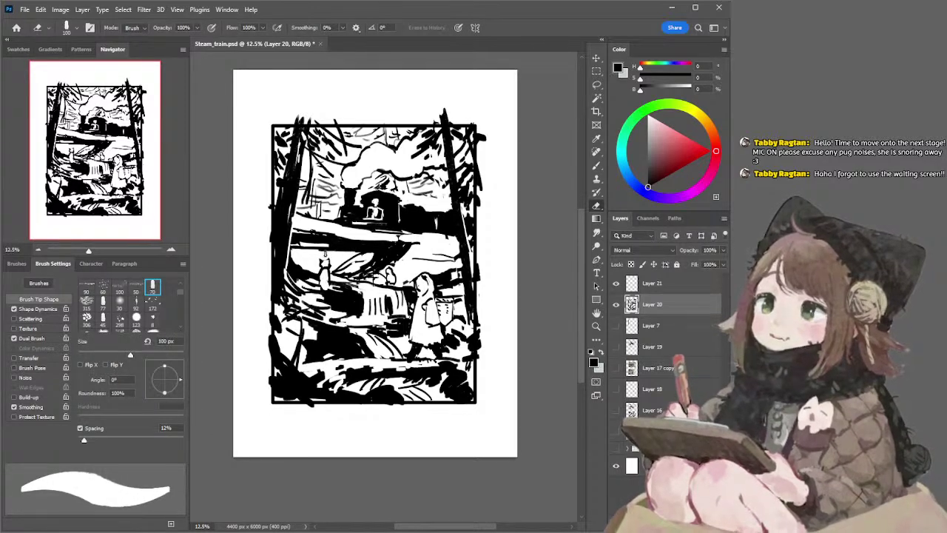
{"action": "left_click_drag", "start_coordinate": [475, 158], "coordinate": [469, 154]}
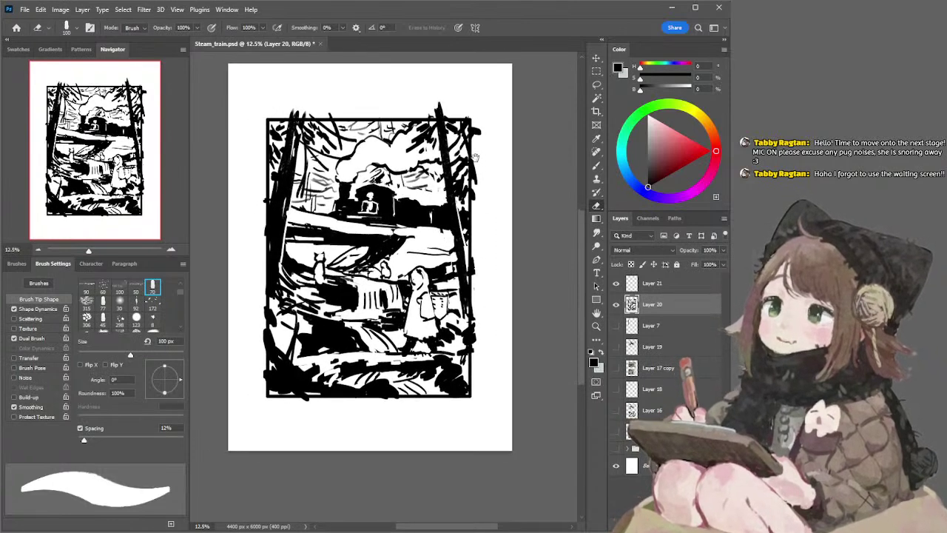
{"action": "key", "text": "l"}
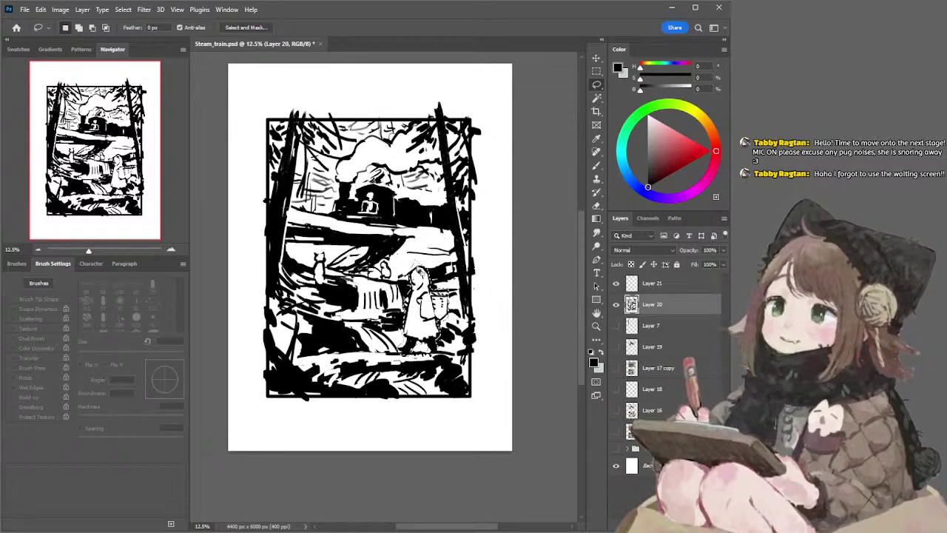
{"action": "key", "text": "ctrl+shift+alt+n"}
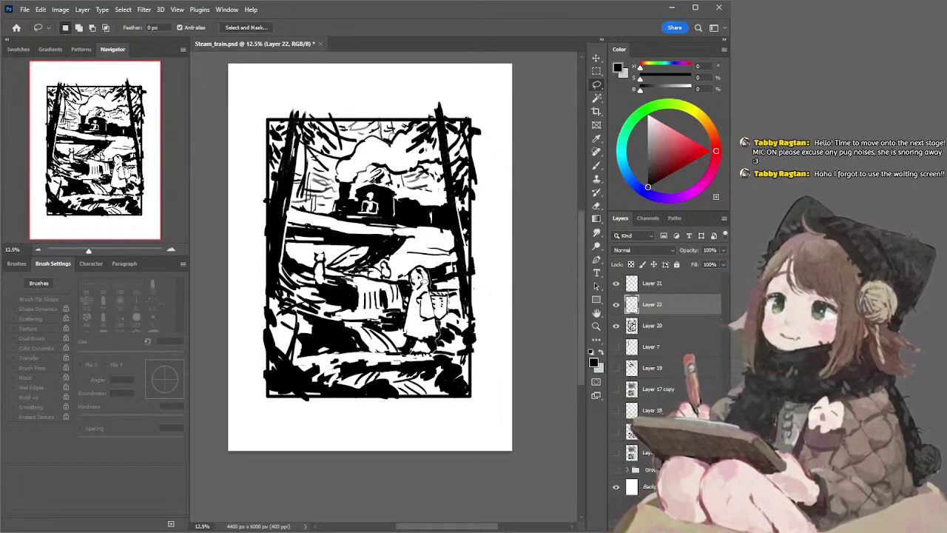
{"action": "key", "text": "e"}
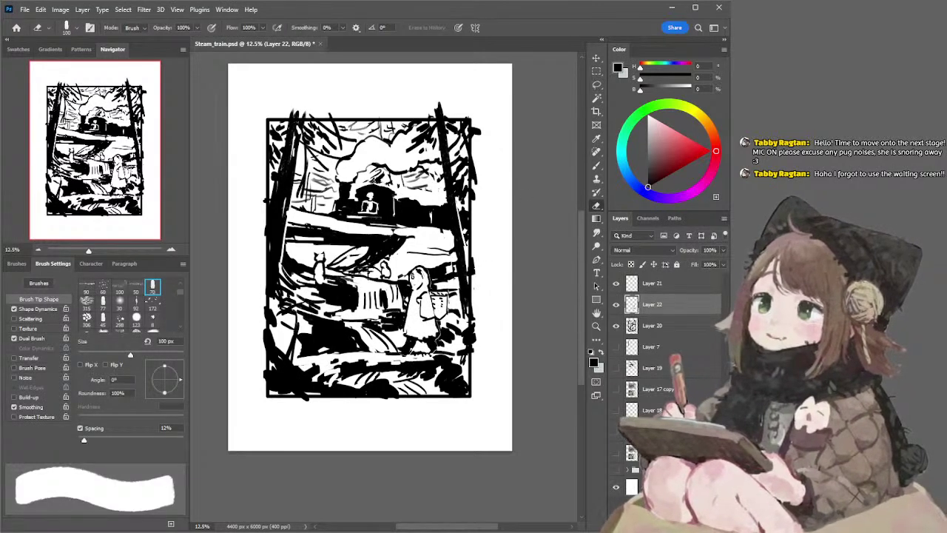
{"action": "key", "text": "b"}
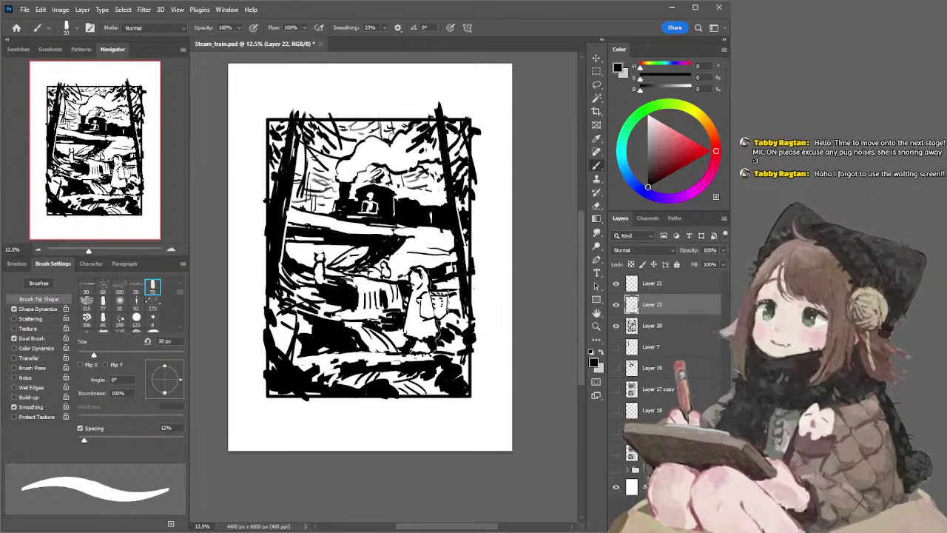
{"action": "key", "text": "e"}
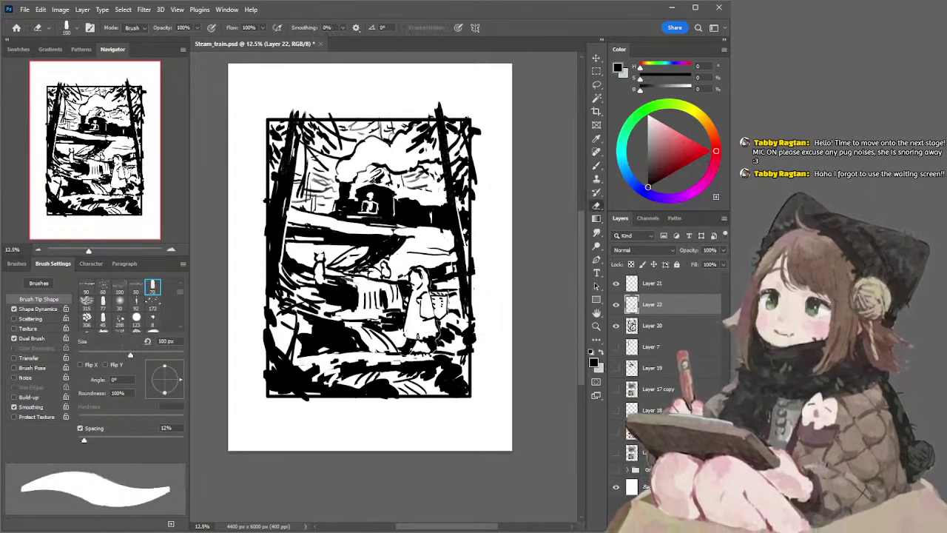
{"action": "key", "text": "b"}
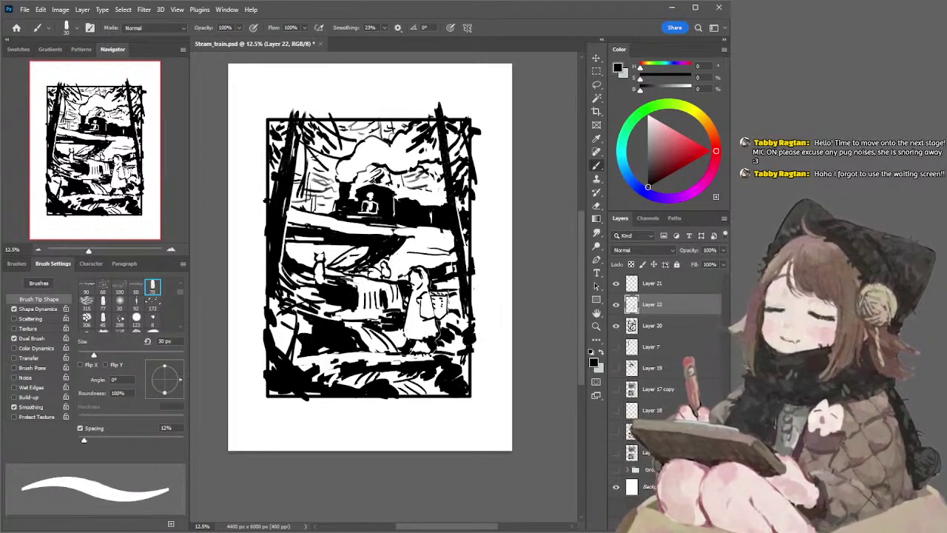
Draw fold lines on the girl's coat and add leafy plants sticking out of her basket with the 30 px brush
{"action": "left_click_drag", "start_coordinate": [414, 292], "coordinate": [416, 337]}
{"action": "key", "text": "ctrl+z"}
{"action": "key", "text": "ctrl+z"}
{"action": "key", "text": "ctrl+z"}
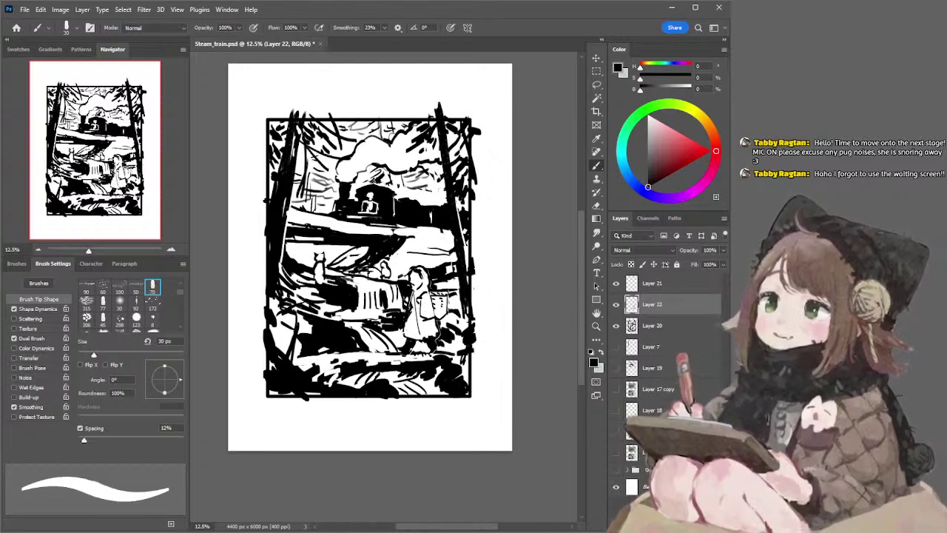
{"action": "key", "text": "e"}
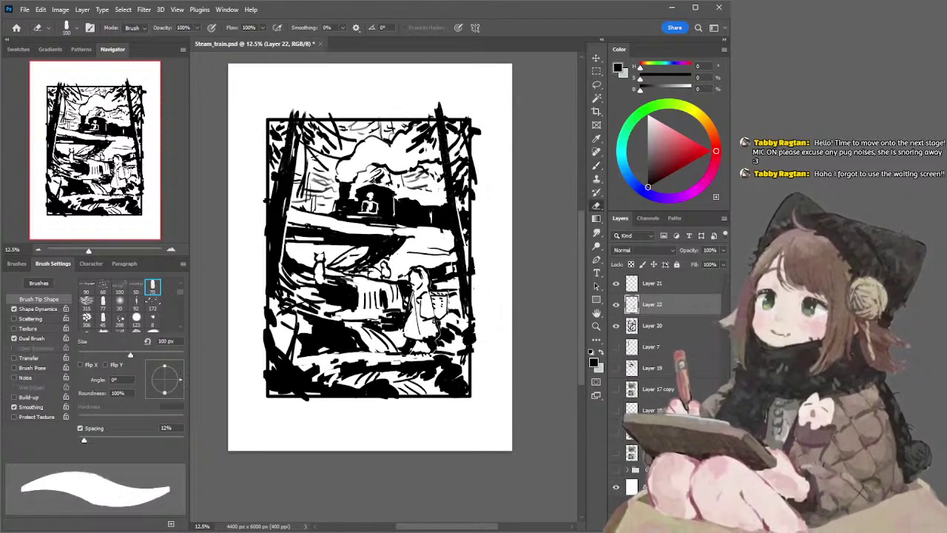
{"action": "key", "text": "b"}
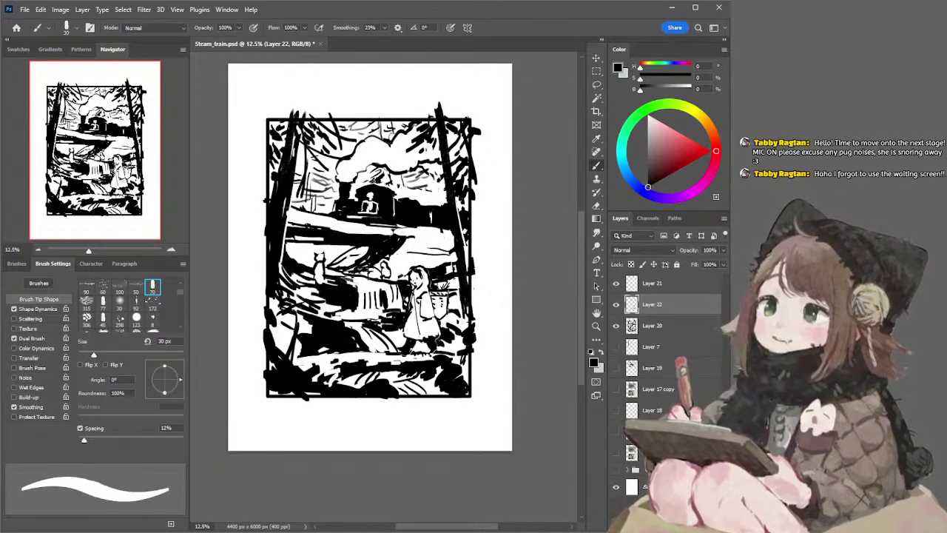
Erase the dark strokes behind the basket's plants on the main sketch layer with an 80 px eraser
{"action": "key", "text": "e"}
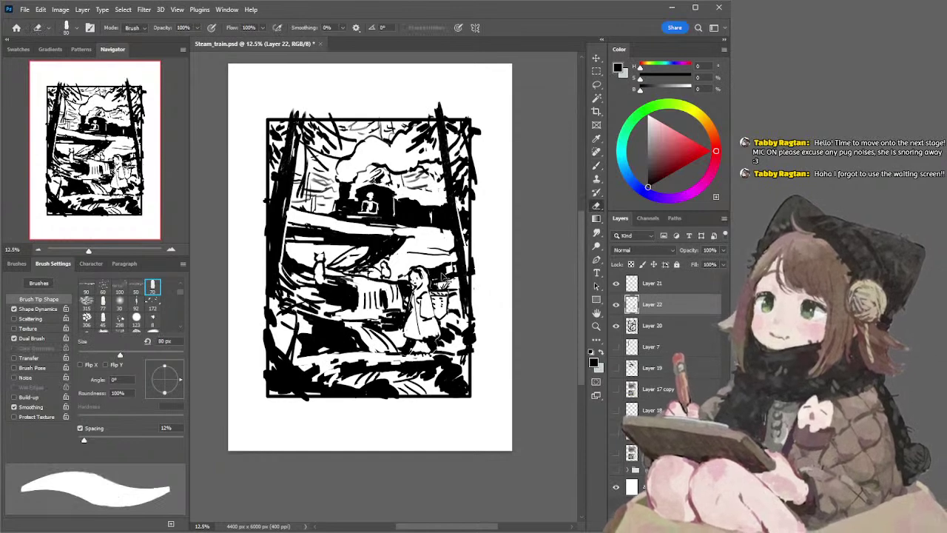
{"action": "key", "text": "alt+bracketleft"}
{"action": "key", "text": "bracketright"}
{"action": "key", "text": "bracketright"}
{"action": "key", "text": "bracketright"}
{"action": "key", "text": "bracketright"}
{"action": "key", "text": "bracketright"}
{"action": "left_click_drag", "start_coordinate": [439, 278], "coordinate": [436, 289]}
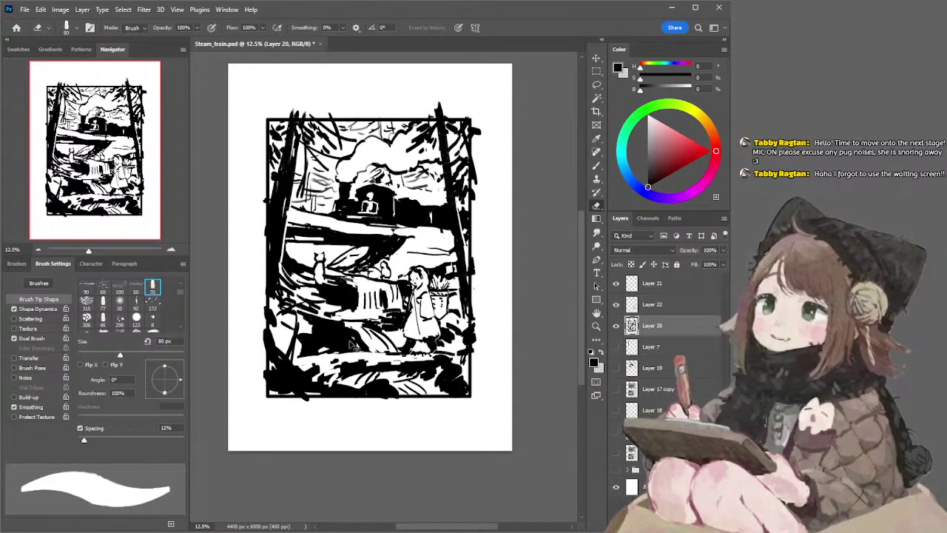
Erase a white silhouette with pointed ears out of the dark bank below the waterfall, using an 80 px eraser on the sketch layer
{"action": "key", "text": "bracketright"}
{"action": "key", "text": "bracketright"}
{"action": "key", "text": "bracketright"}
{"action": "key", "text": "bracketright"}
{"action": "mouse_move", "coordinate": [333, 334]}
{"action": "left_mouse_down"}
{"action": "mouse_move", "coordinate": [326, 338]}
{"action": "mouse_move", "coordinate": [338, 331]}
{"action": "mouse_move", "coordinate": [320, 327]}
{"action": "mouse_move", "coordinate": [334, 344]}
{"action": "mouse_move", "coordinate": [347, 333]}
{"action": "mouse_move", "coordinate": [321, 327]}
{"action": "mouse_move", "coordinate": [329, 334]}
{"action": "left_mouse_up"}
{"action": "key", "text": "ctrl+z"}
{"action": "key", "text": "bracketleft"}
{"action": "key", "text": "ctrl+z"}
{"action": "key", "text": "ctrl+z"}
{"action": "key", "text": "bracketleft"}
{"action": "key", "text": "bracketleft"}
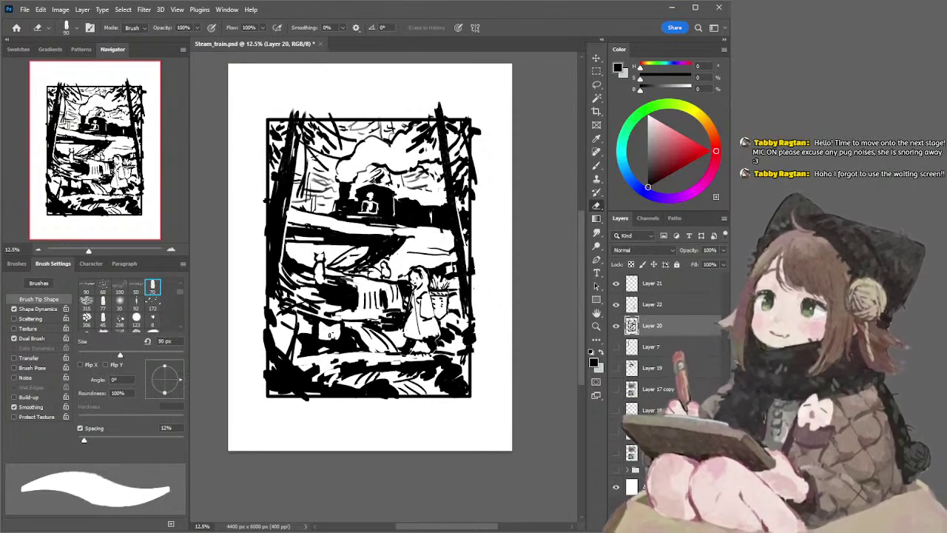
{"action": "left_click_drag", "start_coordinate": [333, 334], "coordinate": [320, 332]}
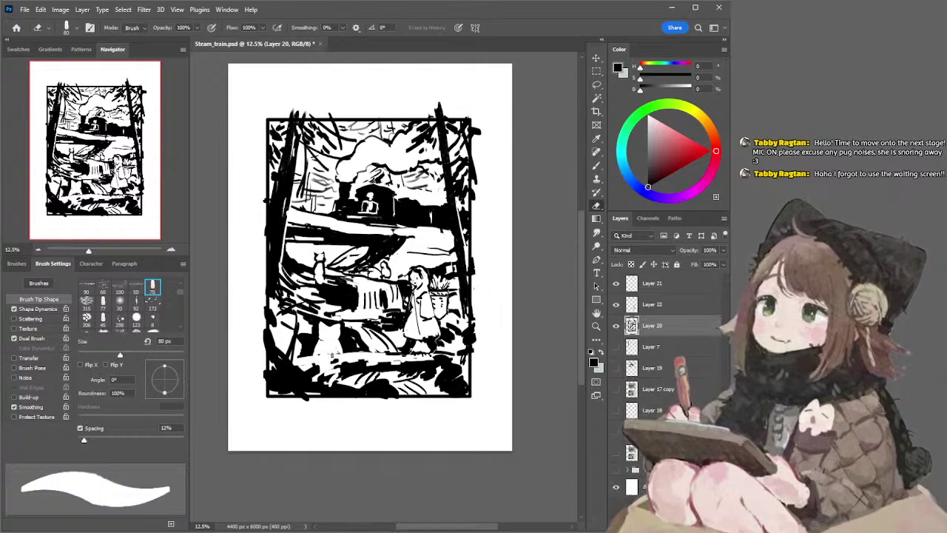
{"action": "left_click_drag", "start_coordinate": [331, 348], "coordinate": [328, 353]}
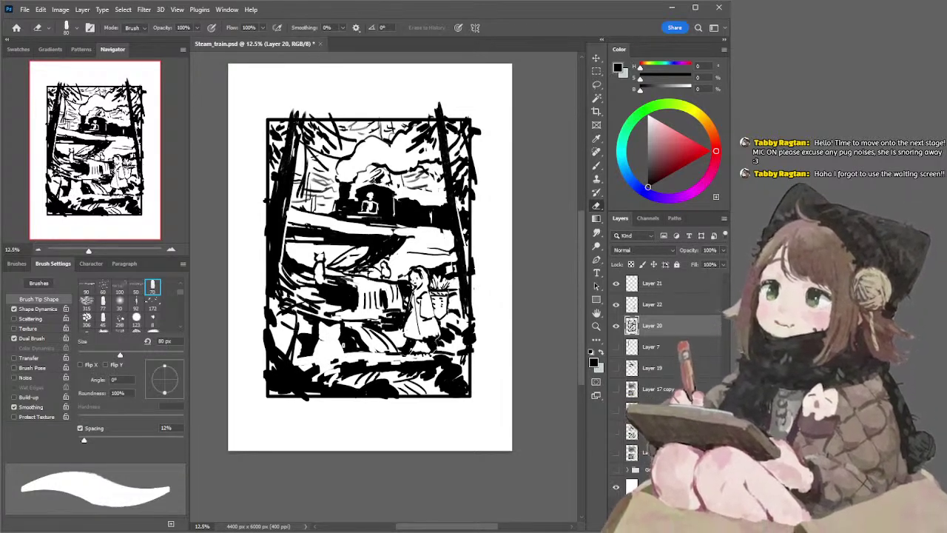
{"action": "key", "text": "b"}
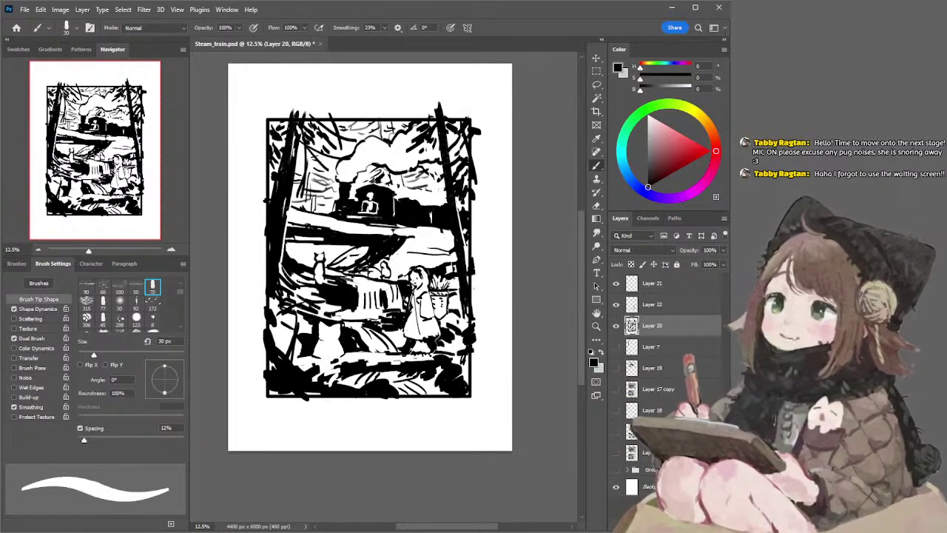
Lasso the erased silhouette below the waterfall and create a new layer from it above the sketch layer
{"action": "key", "text": "l"}
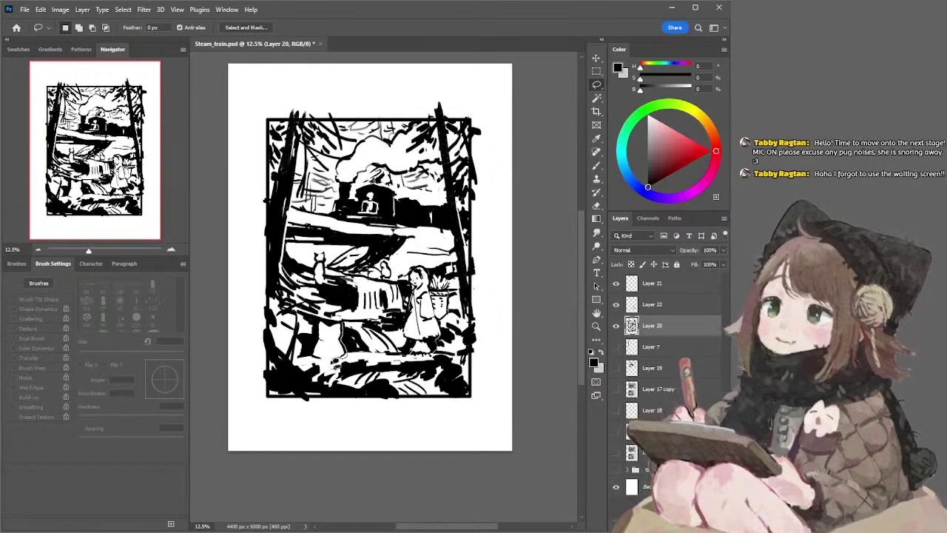
{"action": "mouse_move", "coordinate": [322, 344]}
{"action": "left_mouse_down"}
{"action": "mouse_move", "coordinate": [327, 319]}
{"action": "mouse_move", "coordinate": [343, 330]}
{"action": "left_mouse_up"}
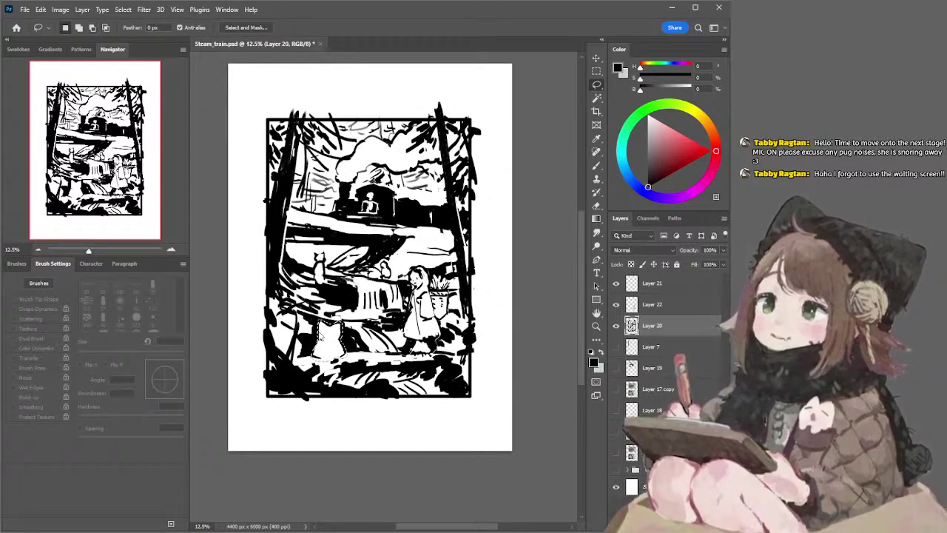
{"action": "key", "text": "ctrl+j"}
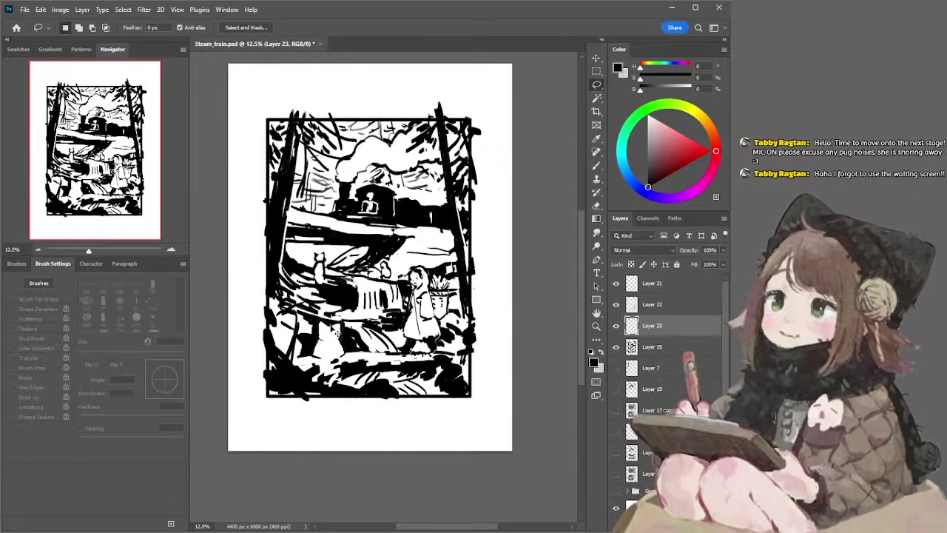
{"action": "left_click_drag", "start_coordinate": [336, 332], "coordinate": [339, 333]}
Outline the small figure's head and ears with the 30 px brush on its own layer, cleaning the sketch behind it with the eraser
{"action": "key", "text": "b"}
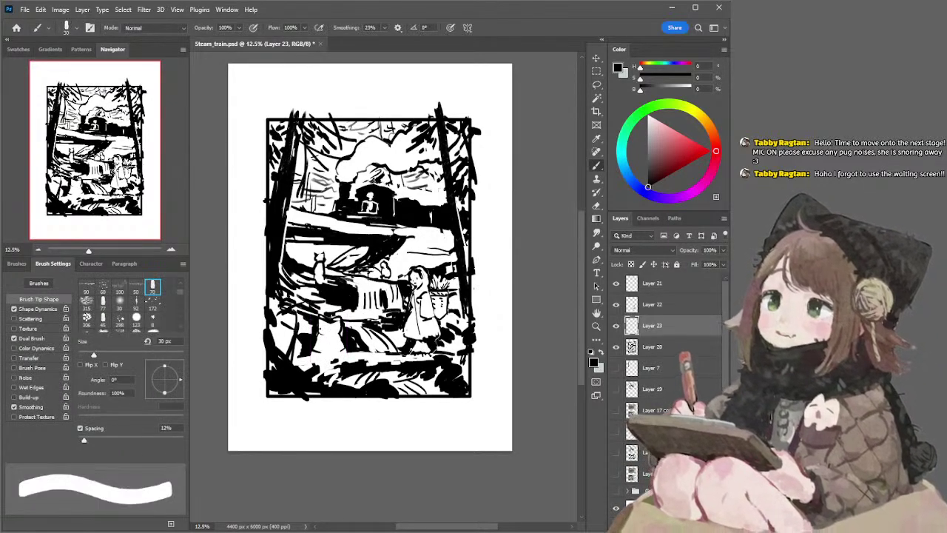
{"action": "key", "text": "alt+bracketleft"}
{"action": "key", "text": "e"}
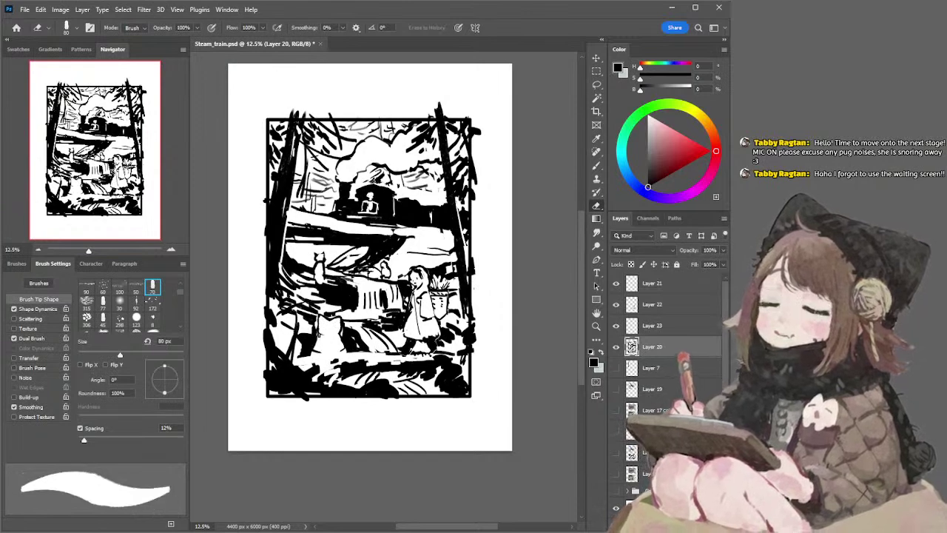
{"action": "key", "text": "alt+bracketright"}
{"action": "key", "text": "b"}
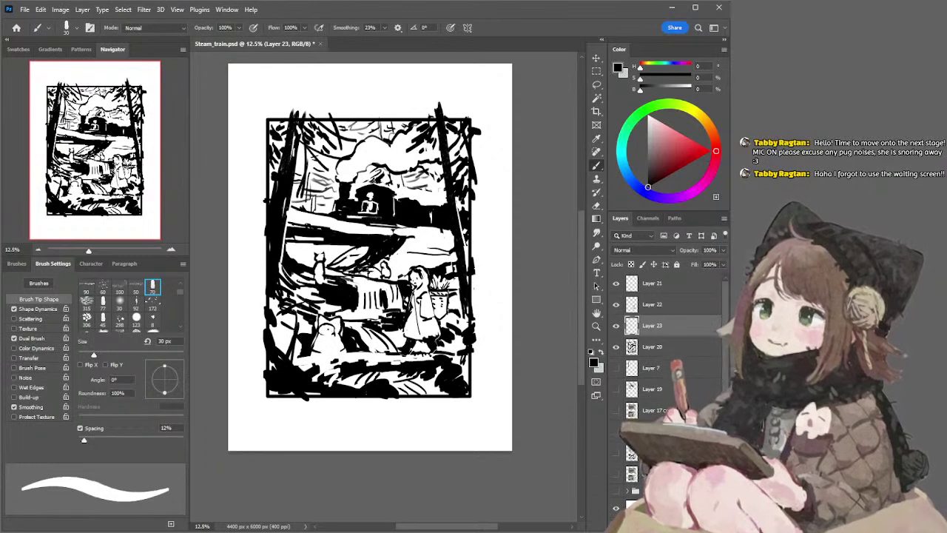
{"action": "left_click_drag", "start_coordinate": [331, 328], "coordinate": [337, 326]}
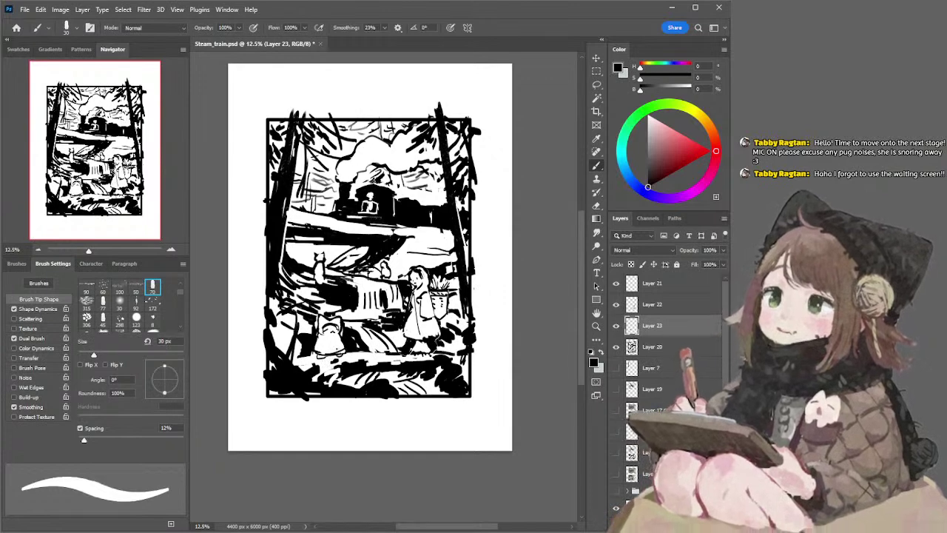
{"action": "key", "text": "e"}
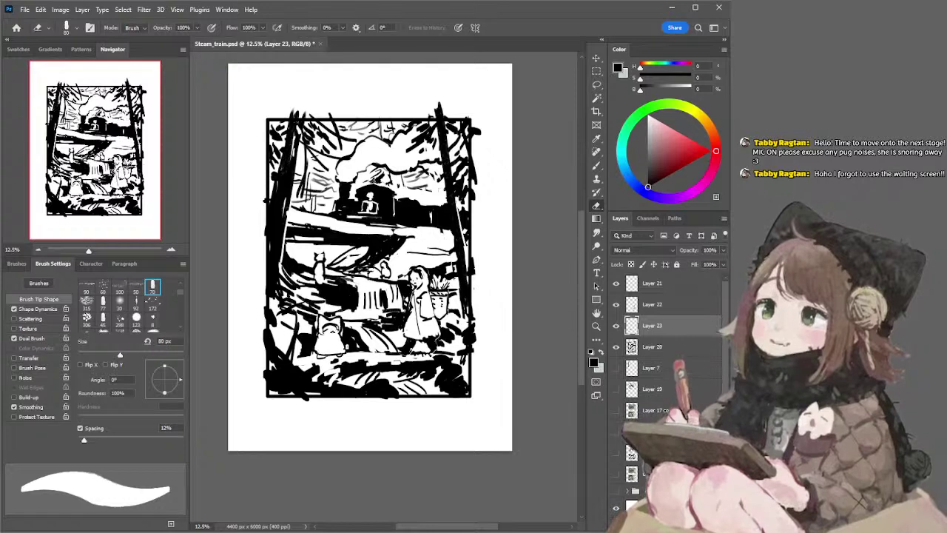
{"action": "key", "text": "alt+bracketleft"}
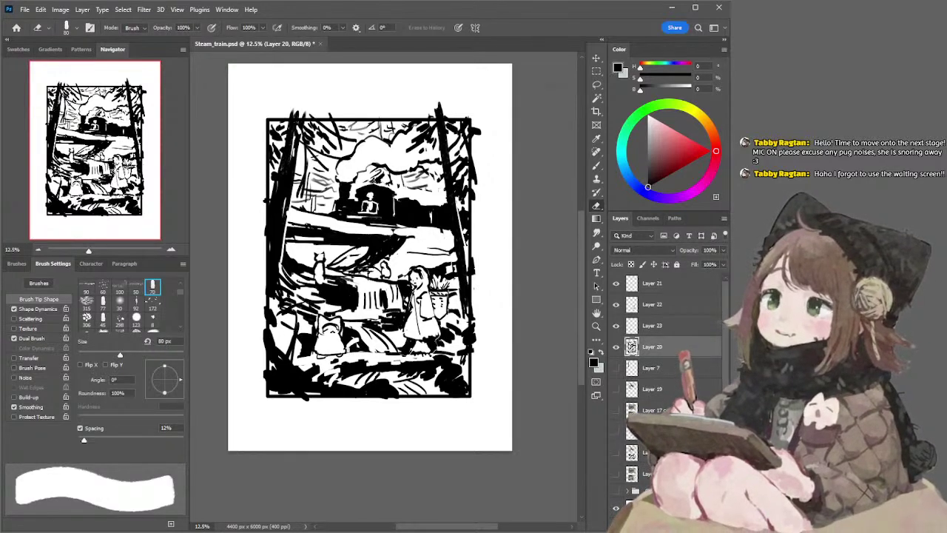
{"action": "mouse_move", "coordinate": [353, 347]}
{"action": "left_mouse_down"}
{"action": "mouse_move", "coordinate": [356, 340]}
{"action": "mouse_move", "coordinate": [348, 346]}
{"action": "left_mouse_up"}
{"action": "key", "text": "ctrl+z"}
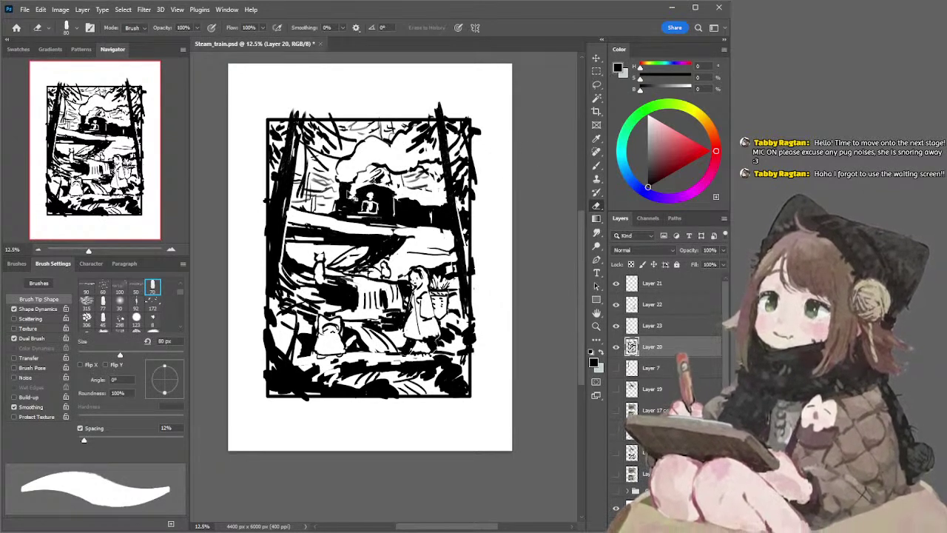
Refine the small figure's lines on its own layer with a 30 px brush and the eraser, and shift the figure slightly upward
{"action": "key", "text": "ctrl+shift+alt+n"}
{"action": "key", "text": "b"}
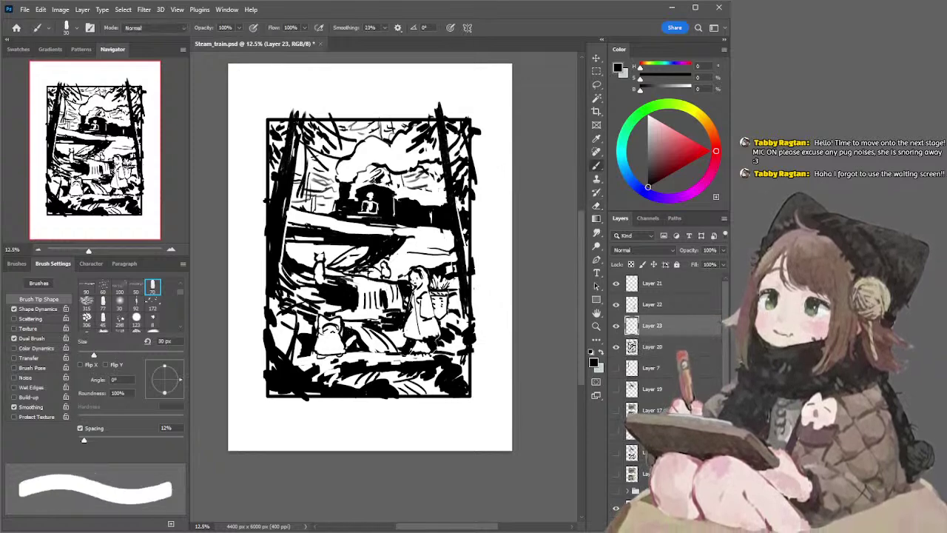
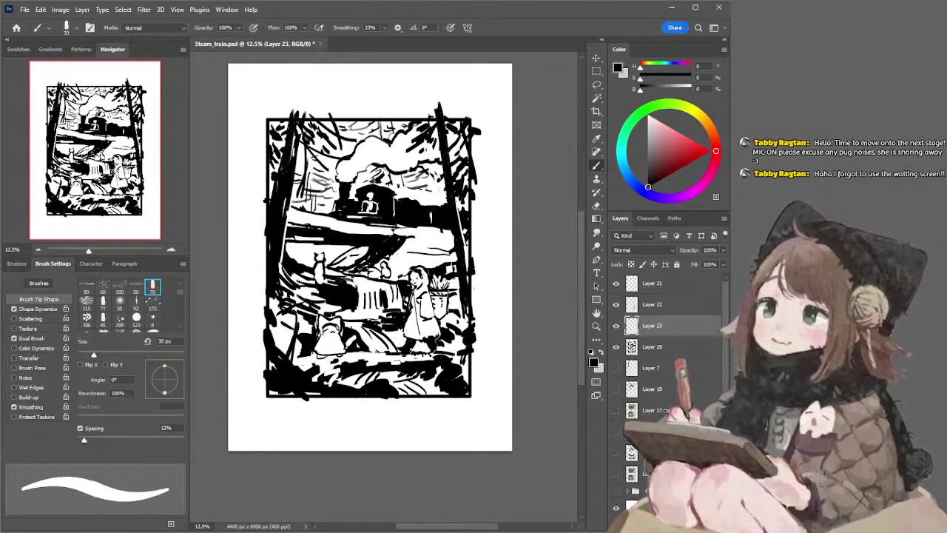
{"action": "key", "text": "e"}
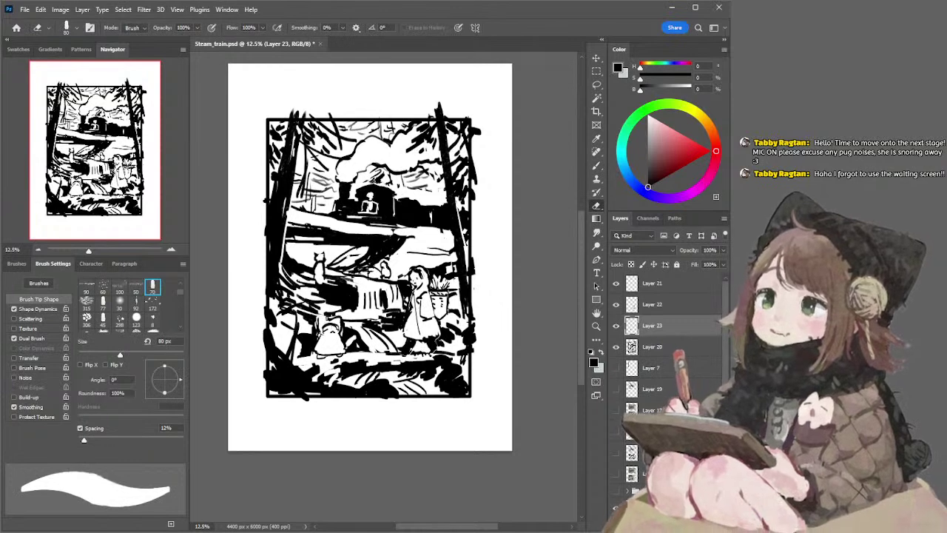
{"action": "key", "text": "b"}
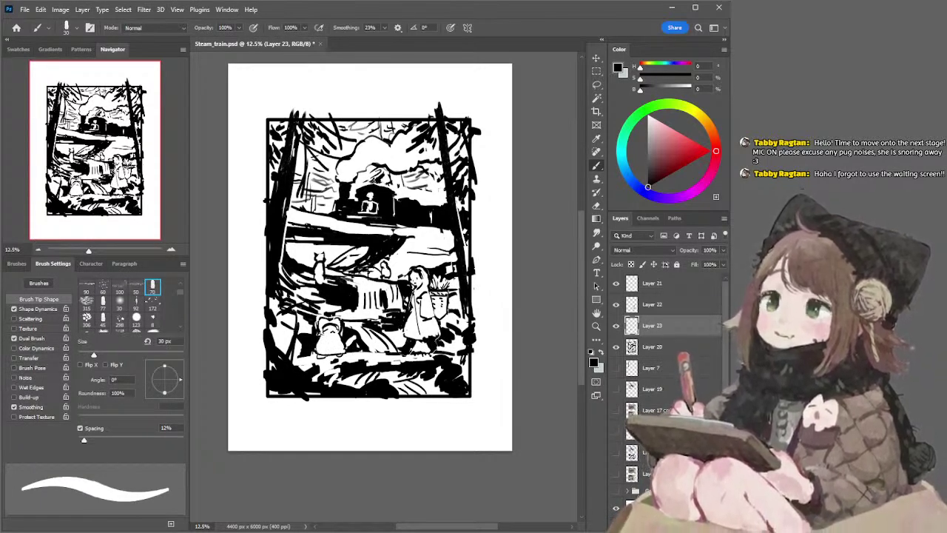
{"action": "left_click_drag", "start_coordinate": [342, 335], "coordinate": [341, 326]}
Enlarge the eraser to 500 px and clear the dark sketch strokes beneath the small figure on the main sketch layer
{"action": "left_click", "coordinate": [355, 300], "text": "ctrl"}
{"action": "key", "text": "e"}
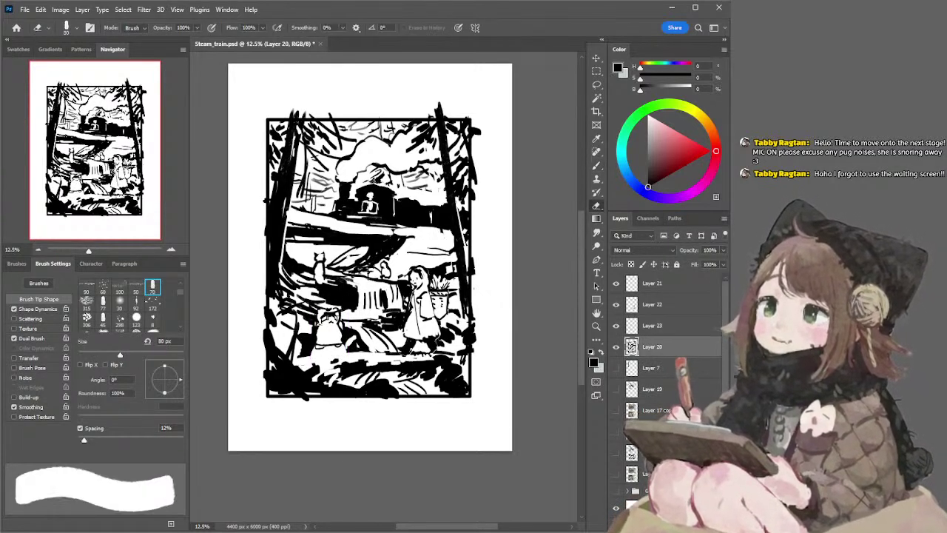
{"action": "key", "text": "]"}
{"action": "key", "text": "]"}
{"action": "key", "text": "]"}
{"action": "key", "text": "]"}
{"action": "key", "text": "]"}
{"action": "key", "text": "]"}
{"action": "key", "text": "]"}
{"action": "key", "text": "]"}
{"action": "key", "text": "]"}
{"action": "key", "text": "]"}
{"action": "key", "text": "]"}
{"action": "key", "text": "]"}
{"action": "key", "text": "["}
{"action": "key", "text": "["}
{"action": "left_click_drag", "start_coordinate": [327, 321], "coordinate": [330, 325]}
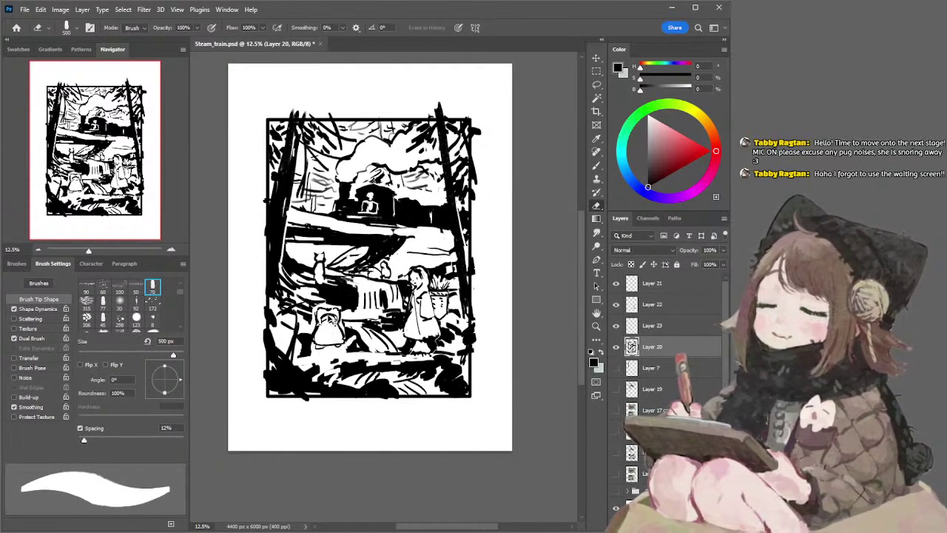
Touch up the small figure's outline on Layer 23 with the 30 px brush
{"action": "key", "text": "alt+bracketright"}
{"action": "key", "text": "b"}
{"action": "key", "text": "b"}
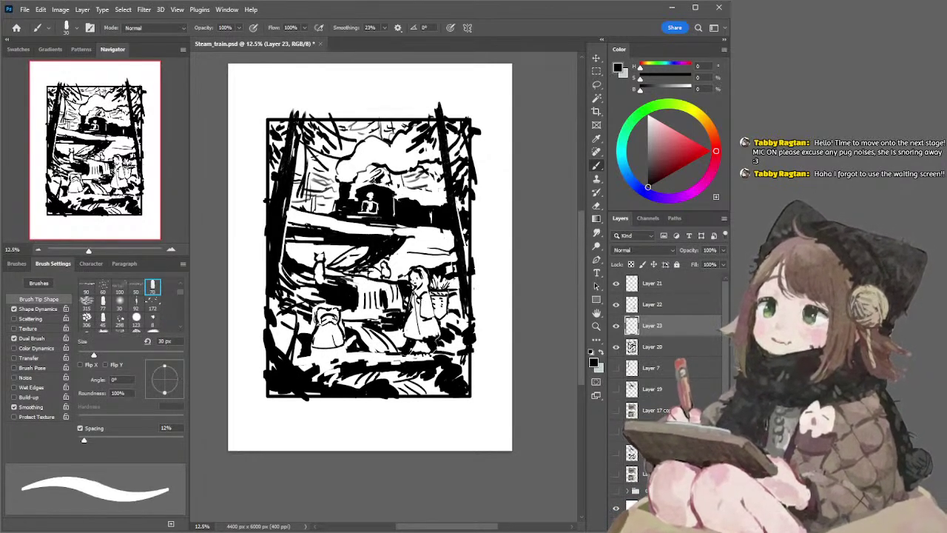
{"action": "key", "text": "e"}
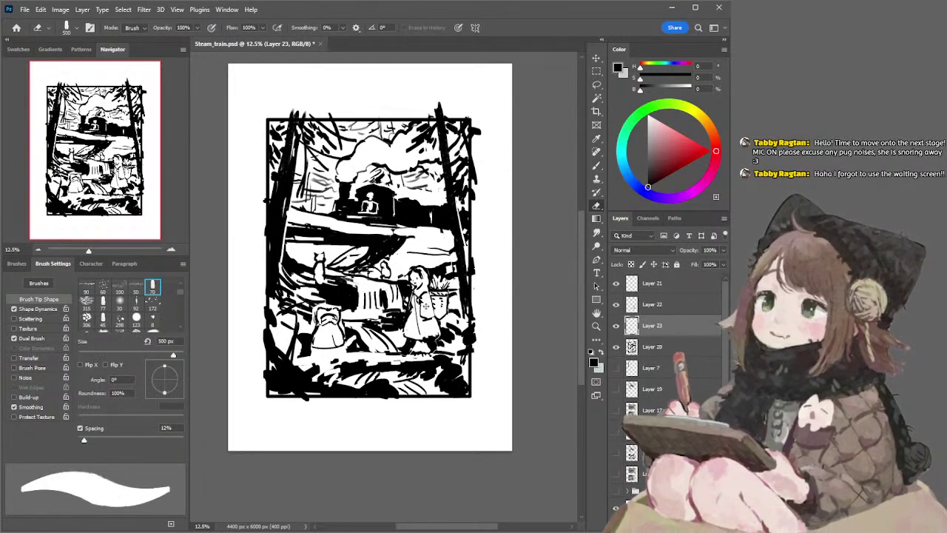
Rework the girl's skirt hem and feet on Layer 22 with the 30 px brush and a 100 px eraser, undoing the last erasure
{"action": "key", "text": "alt+bracketright"}
{"action": "key", "text": "bracketleft"}
{"action": "key", "text": "bracketleft"}
{"action": "key", "text": "bracketleft"}
{"action": "key", "text": "bracketleft"}
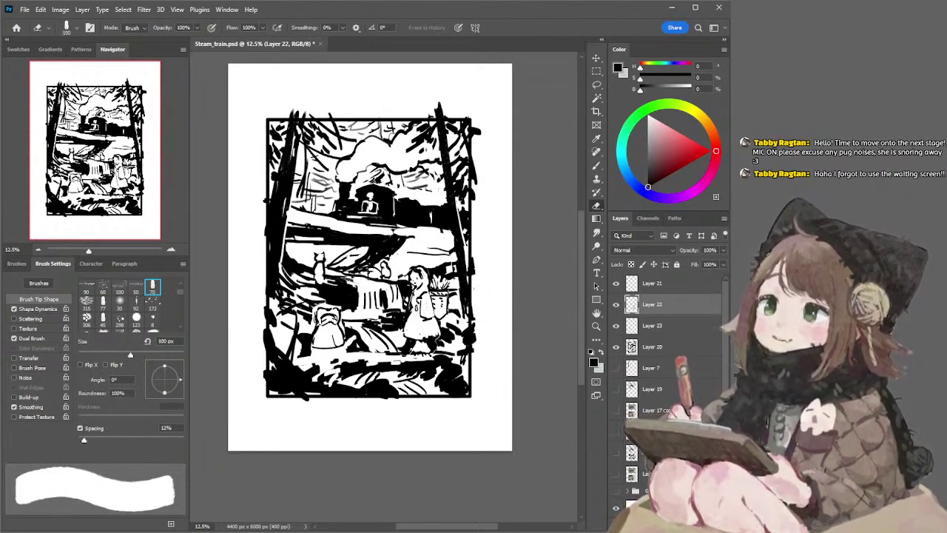
{"action": "key", "text": "b"}
{"action": "key", "text": "e"}
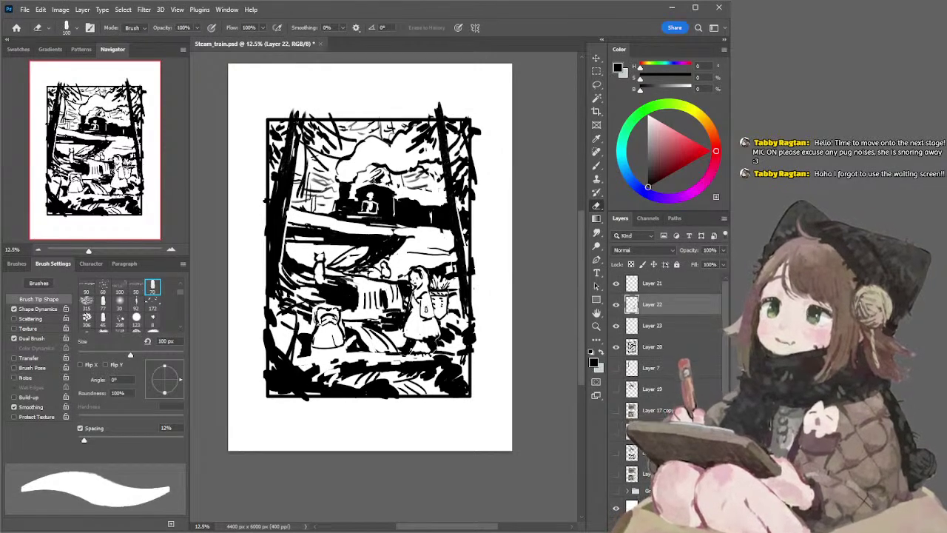
{"action": "key", "text": "b"}
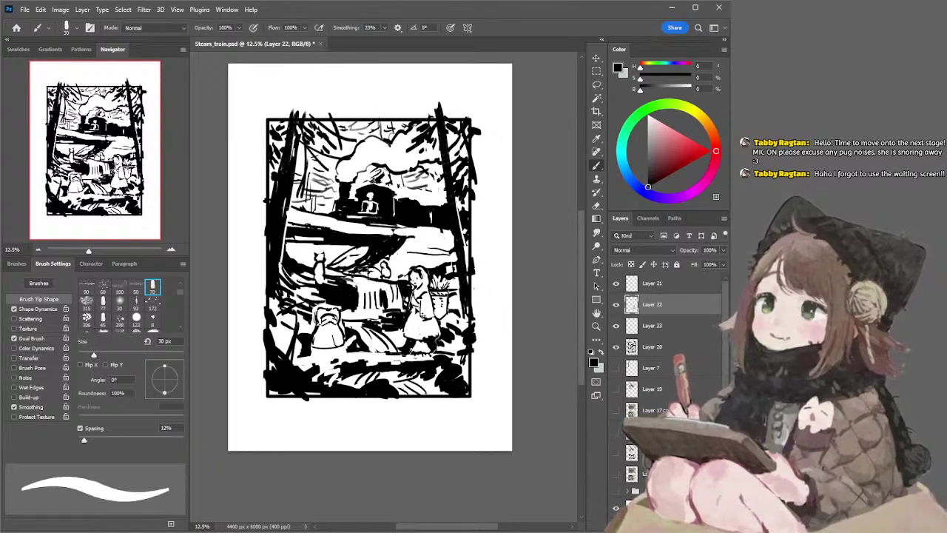
{"action": "key", "text": "e"}
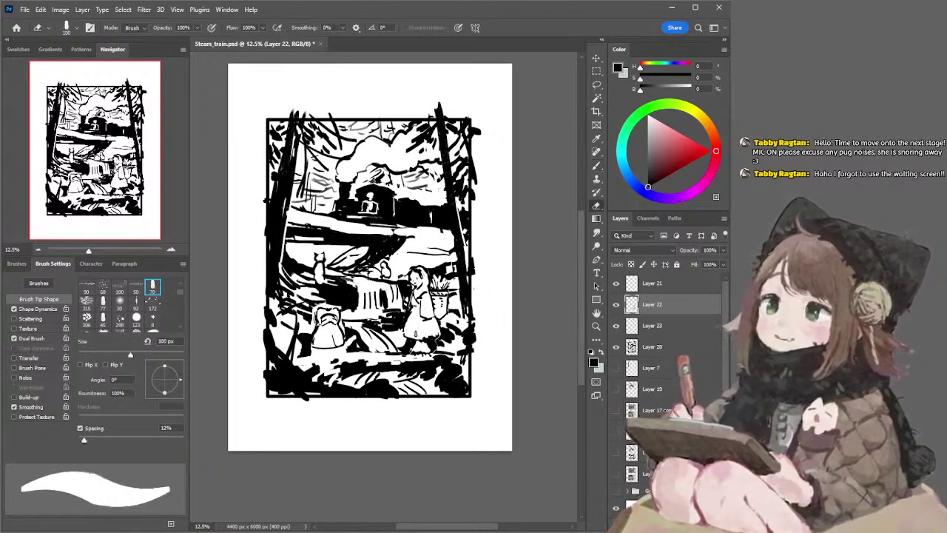
{"action": "left_click_drag", "start_coordinate": [422, 333], "coordinate": [416, 338]}
{"action": "key", "text": "ctrl+z"}
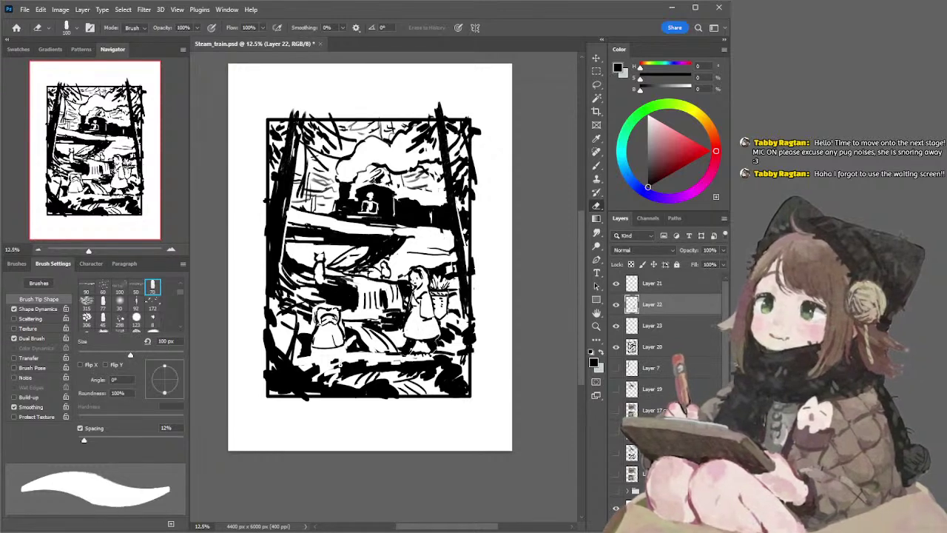
Redraw the small figure's arms and body folds on Layer 23 with the 30 px brush, cleaning the lines with an 80 px eraser
{"action": "key", "text": "b"}
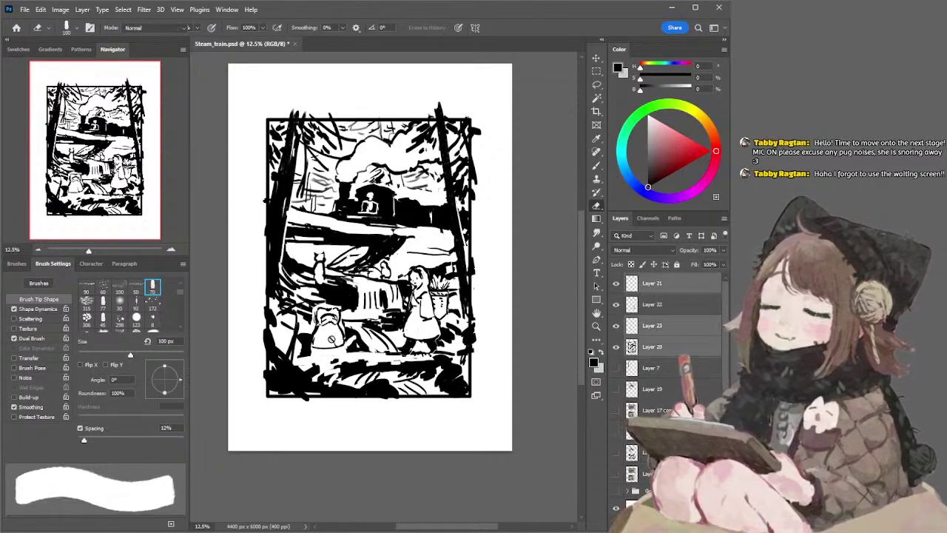
{"action": "left_click", "coordinate": [353, 324], "text": "ctrl"}
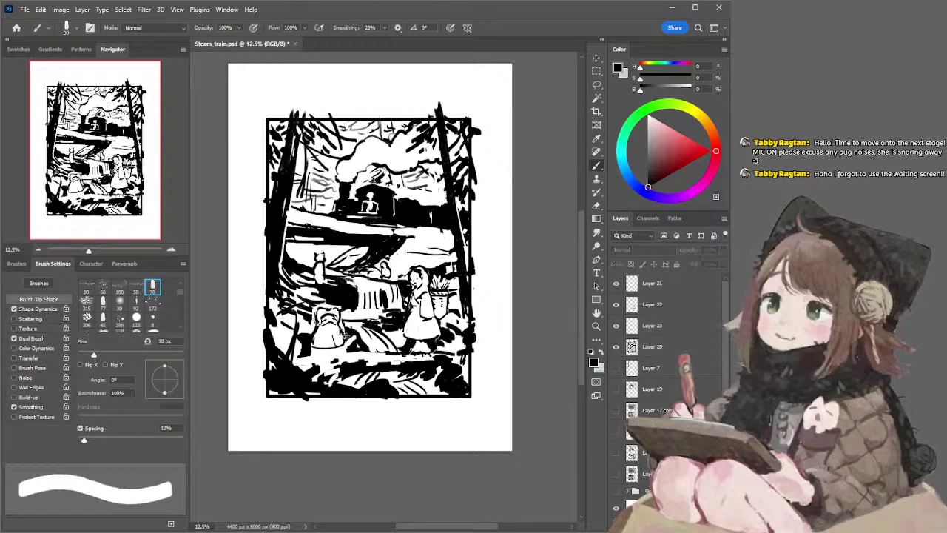
{"action": "key", "text": "e"}
{"action": "key", "text": "bracketleft"}
{"action": "key", "text": "bracketleft"}
{"action": "key", "text": "b"}
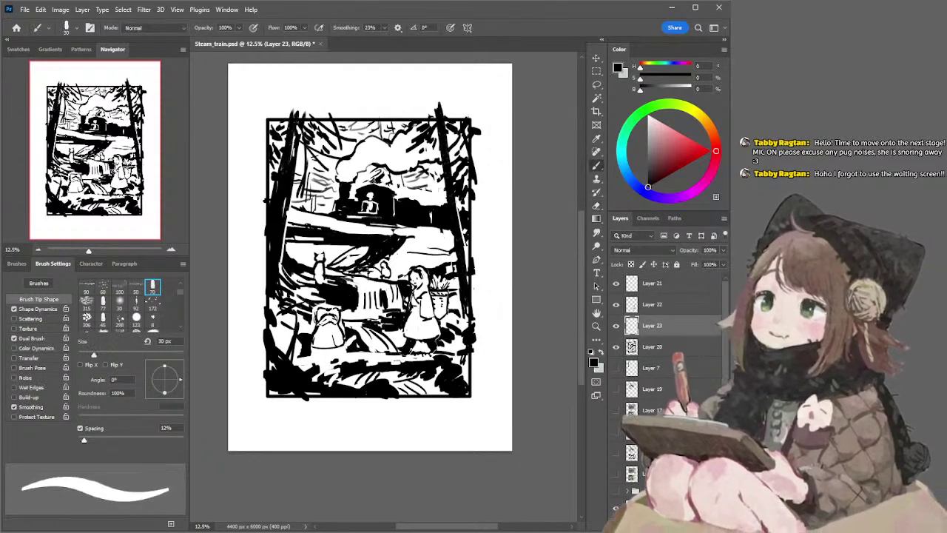
{"action": "key", "text": "e"}
{"action": "key", "text": "b"}
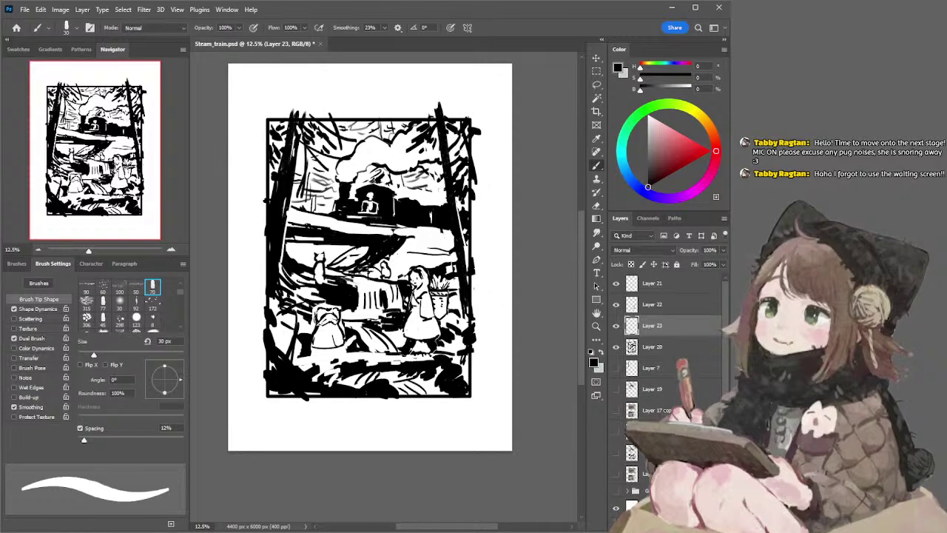
{"action": "key", "text": "e"}
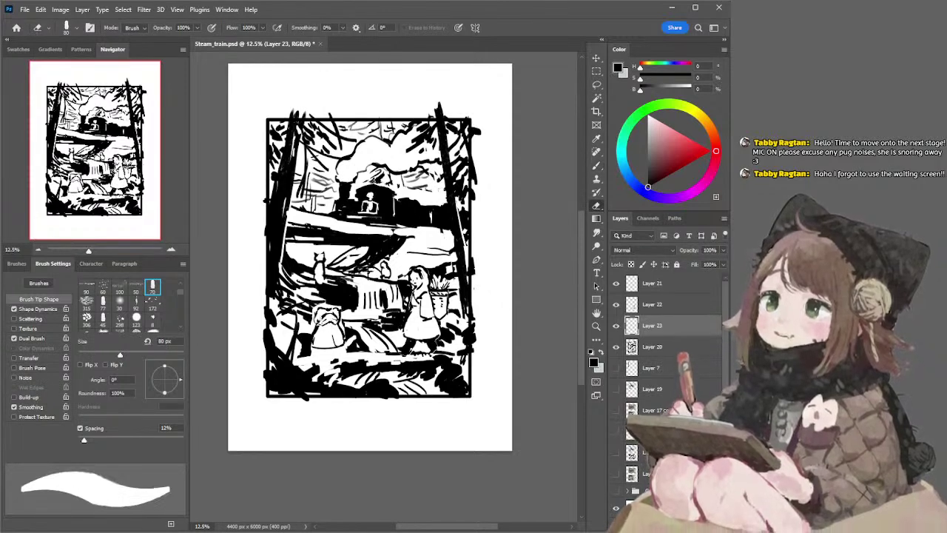
{"action": "key", "text": "b"}
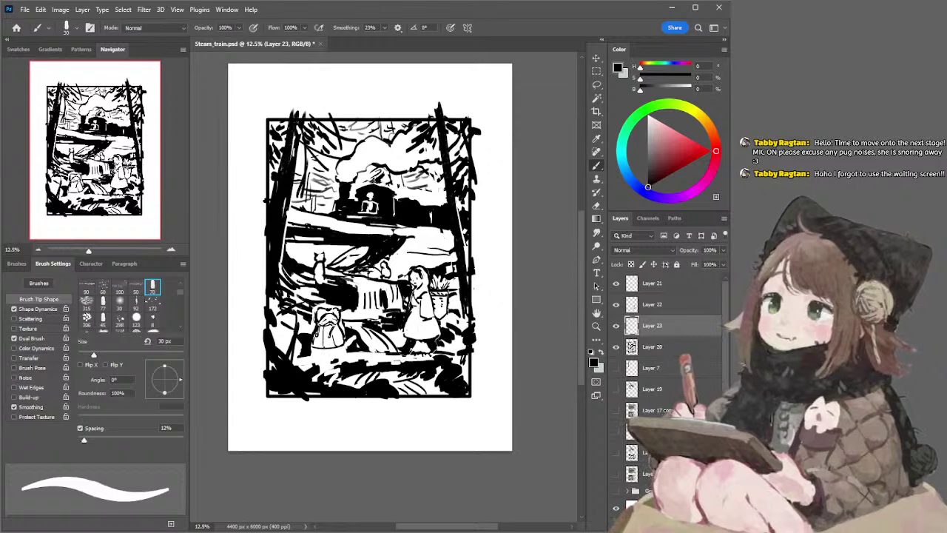
Extend the small figure's side contours with the 30 px brush, trimming stray lines with a 70 px eraser
{"action": "key", "text": "e"}
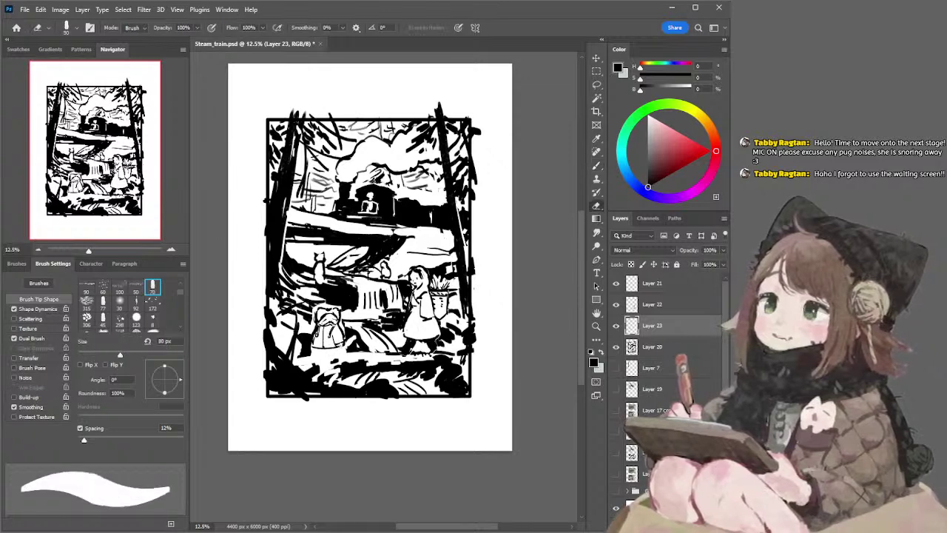
{"action": "key", "text": "b"}
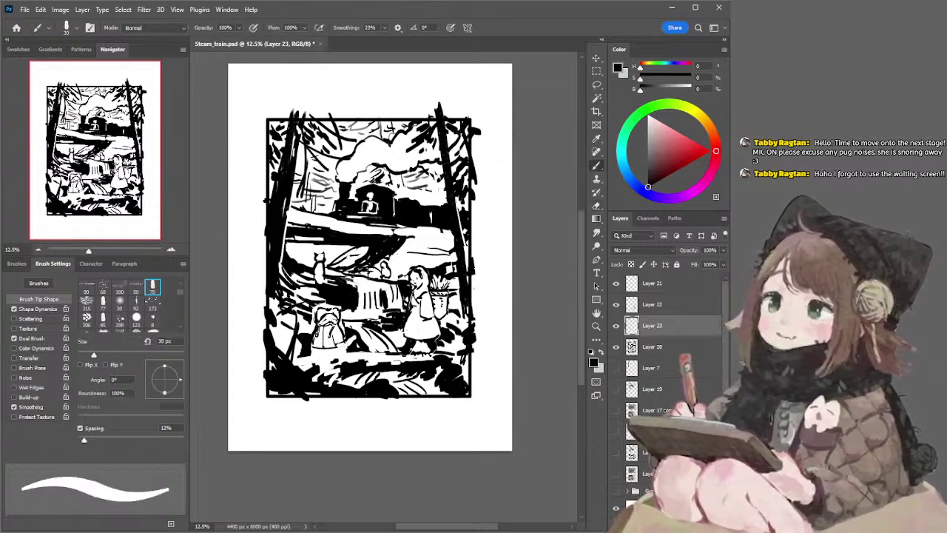
{"action": "key", "text": "e"}
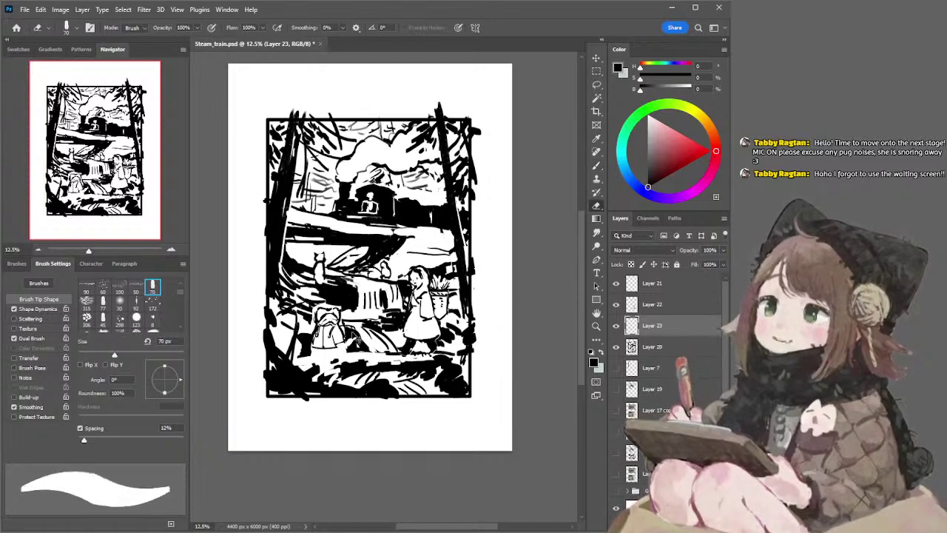
{"action": "key", "text": "b"}
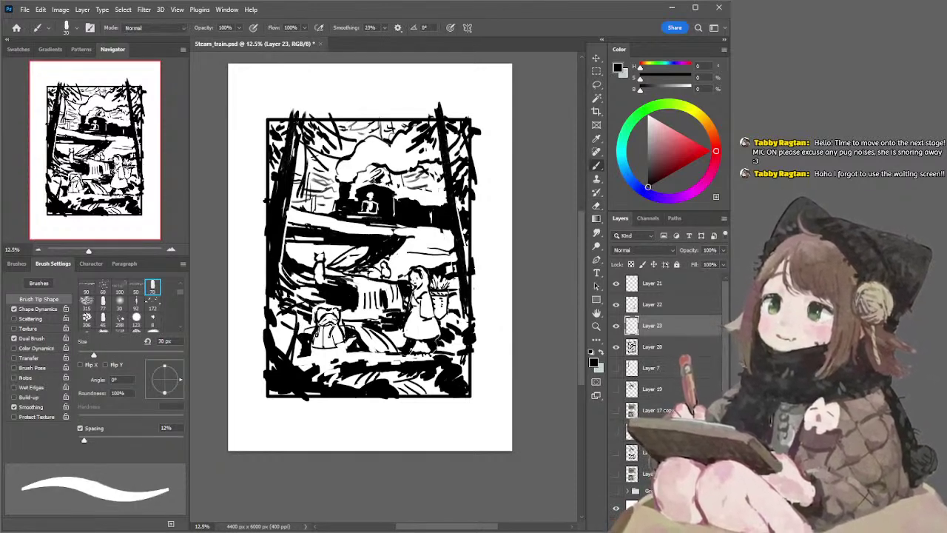
Clear the dark sketch strokes around the small figure's body on Layer 20 with a 150 px eraser
{"action": "left_click", "coordinate": [311, 348], "text": "ctrl"}
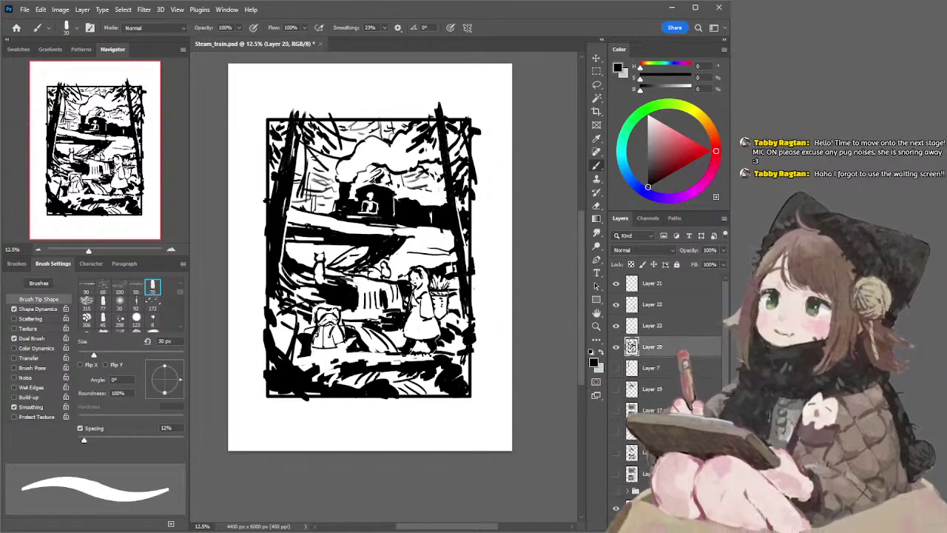
{"action": "key", "text": "e"}
{"action": "key", "text": "bracketright"}
{"action": "key", "text": "bracketright"}
{"action": "key", "text": "bracketright"}
{"action": "key", "text": "bracketright"}
{"action": "key", "text": "bracketright"}
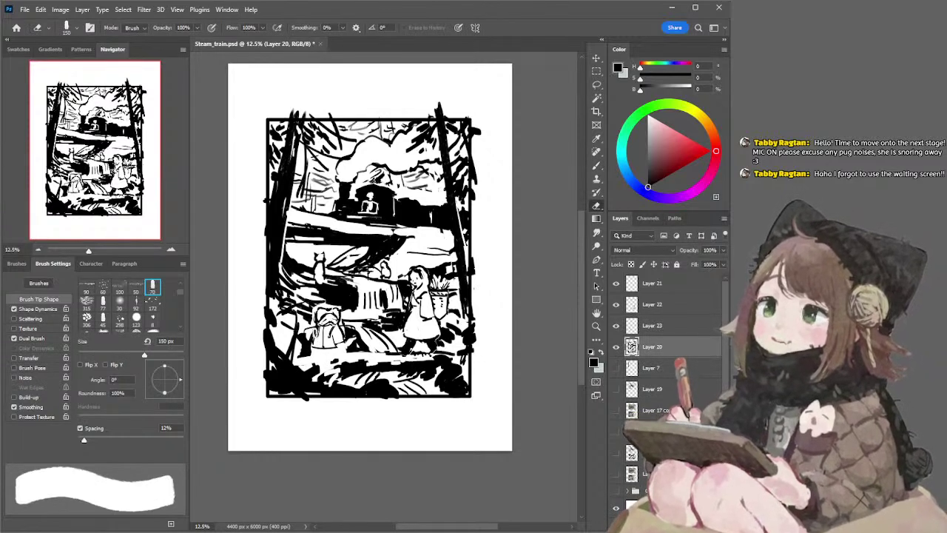
{"action": "left_click_drag", "start_coordinate": [345, 332], "coordinate": [346, 334]}
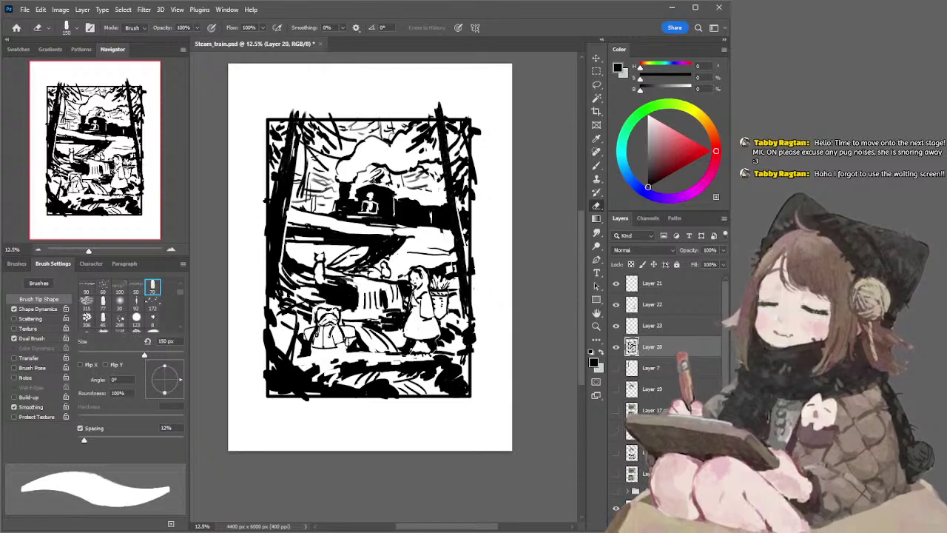
Draw a wider, spread-out lower body for the small figure on Layer 23 with the 30 px brush
{"action": "key", "text": "alt+bracketright"}
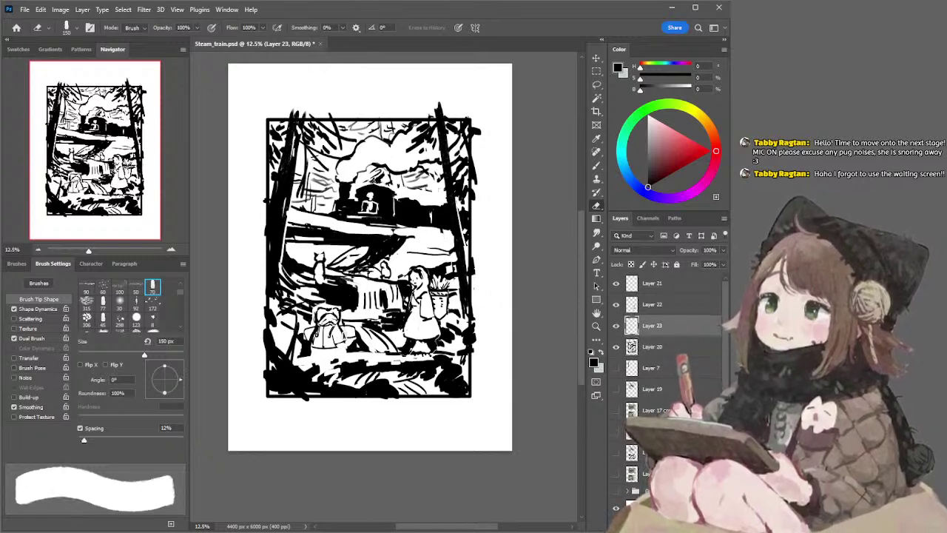
{"action": "key", "text": "b"}
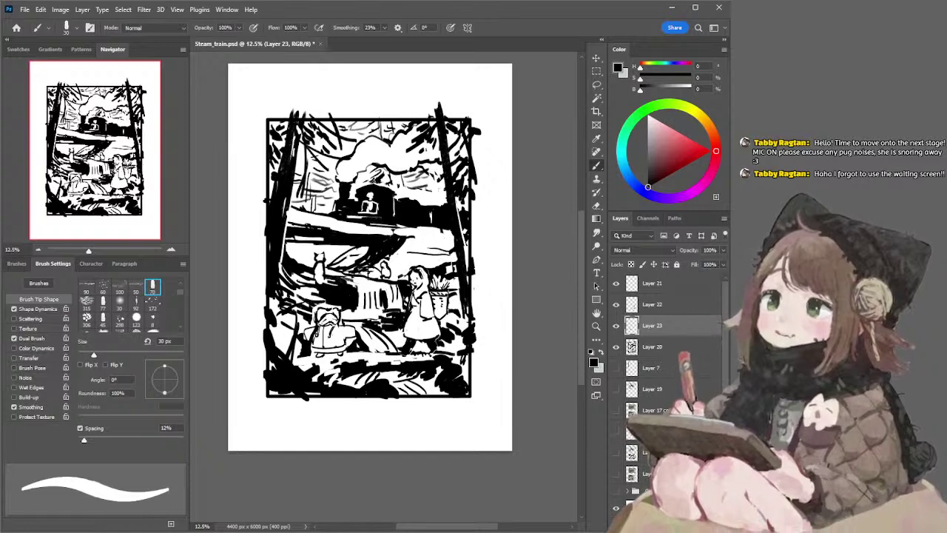
{"action": "key", "text": "e"}
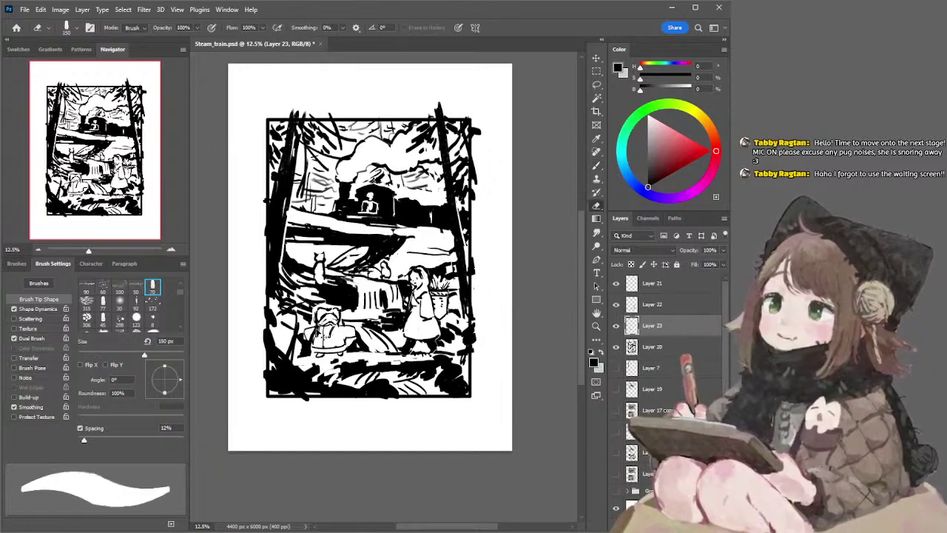
{"action": "key", "text": "b"}
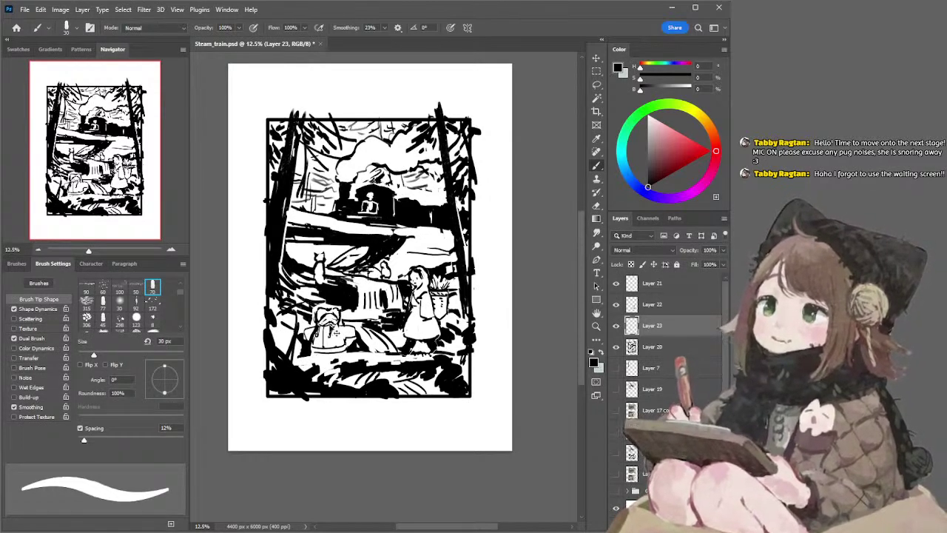
Erase the small figure's spread-out side with the 150 px eraser and redraw a narrower, rounded body outline
{"action": "key", "text": "l"}
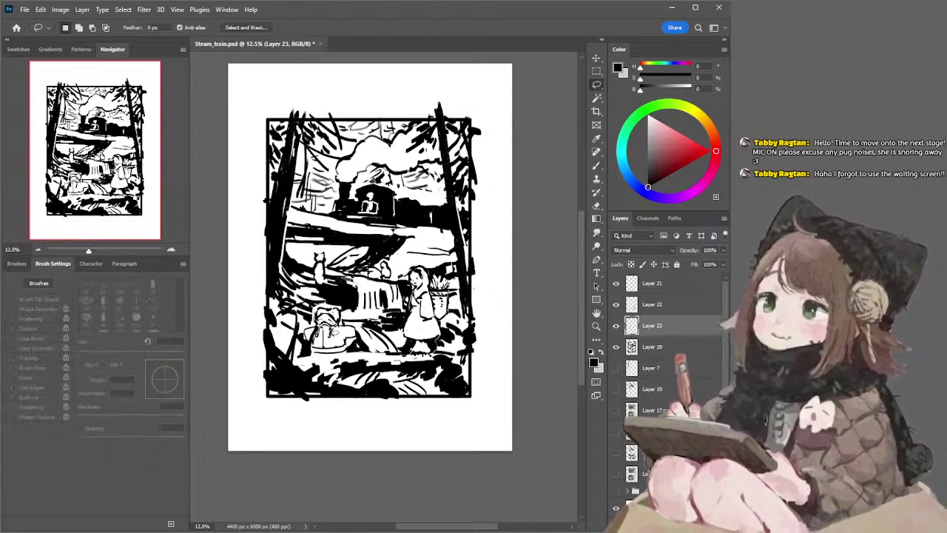
{"action": "key", "text": "b"}
{"action": "key", "text": "e"}
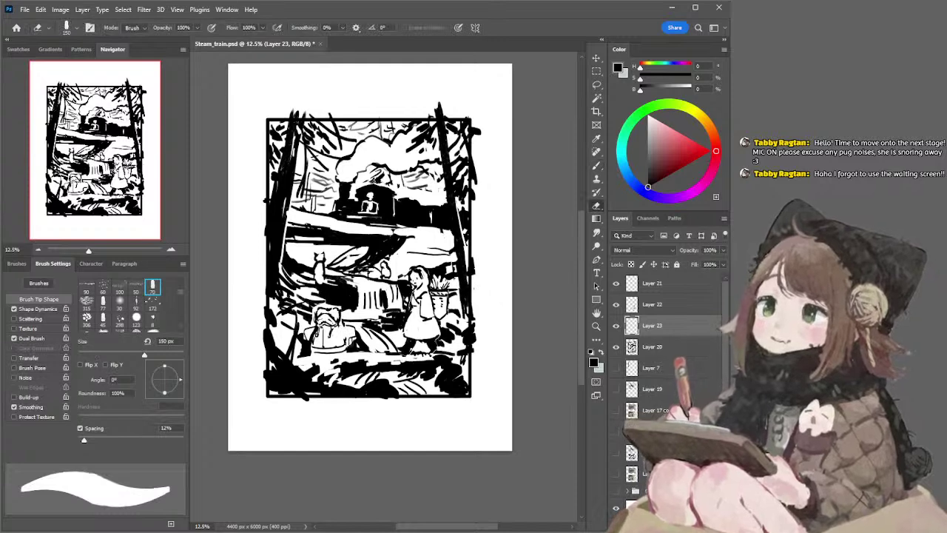
{"action": "key", "text": "b"}
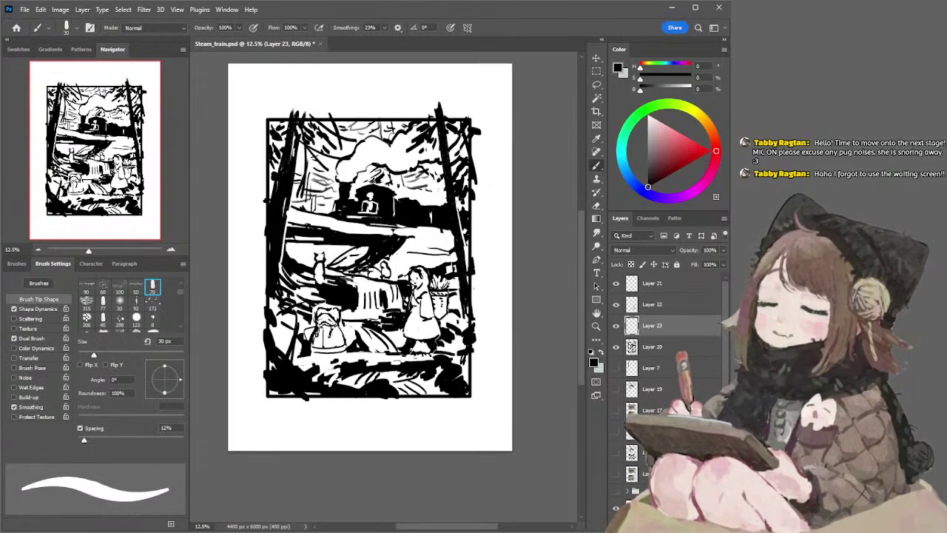
{"action": "key", "text": "e"}
{"action": "key", "text": "b"}
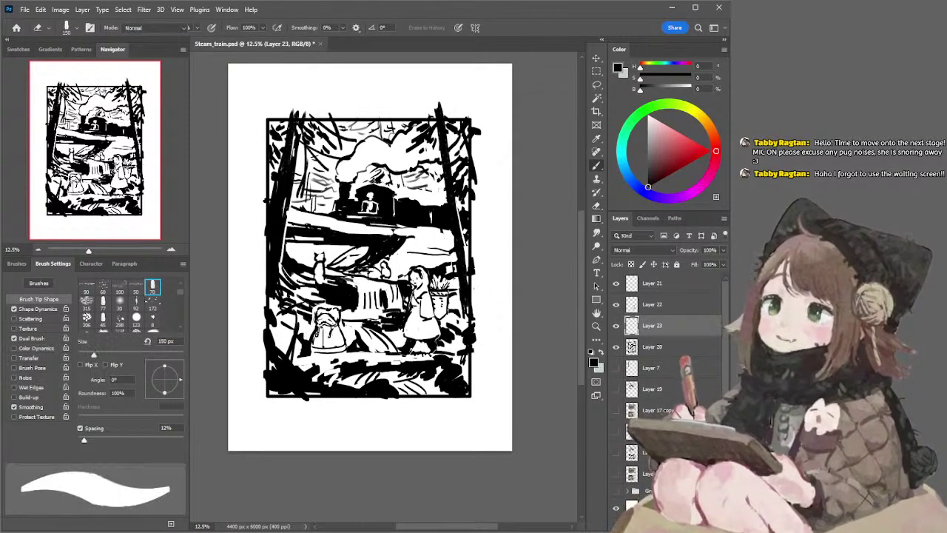
Add inner body lines and short strokes beneath the small figure's hem with the 30 px brush
{"action": "mouse_move", "coordinate": [337, 330]}
{"action": "left_mouse_down"}
{"action": "mouse_move", "coordinate": [338, 345]}
{"action": "mouse_move", "coordinate": [330, 342]}
{"action": "left_mouse_up"}
{"action": "key", "text": "e"}
{"action": "key", "text": "b"}
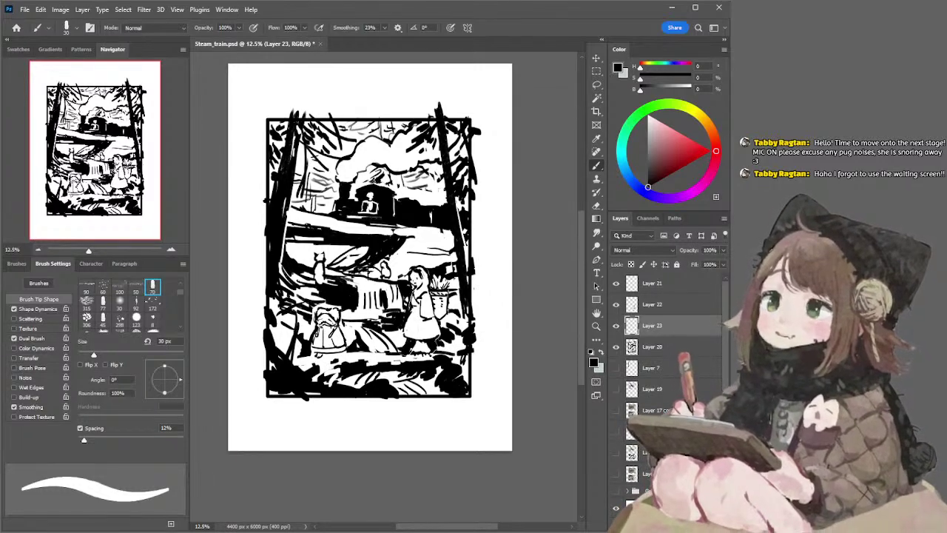
{"action": "left_click_drag", "start_coordinate": [326, 355], "coordinate": [336, 356]}
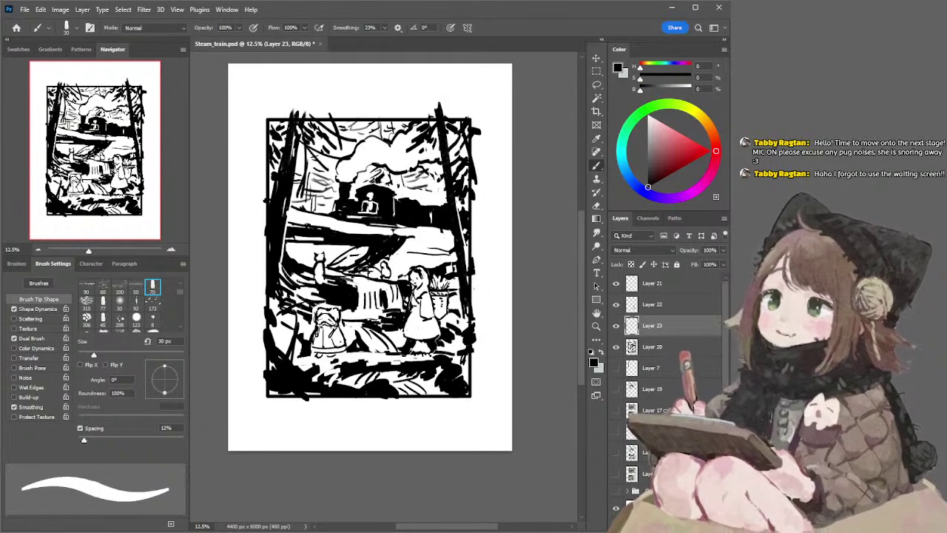
Lasso and adjust the small figure's head, refine its lines with the 30 px brush, and nudge the head slightly left
{"action": "key", "text": "l"}
{"action": "mouse_move", "coordinate": [316, 322]}
{"action": "left_mouse_down"}
{"action": "mouse_move", "coordinate": [328, 302]}
{"action": "mouse_move", "coordinate": [344, 320]}
{"action": "mouse_move", "coordinate": [335, 341]}
{"action": "mouse_move", "coordinate": [316, 324]}
{"action": "mouse_move", "coordinate": [328, 324]}
{"action": "left_mouse_up"}
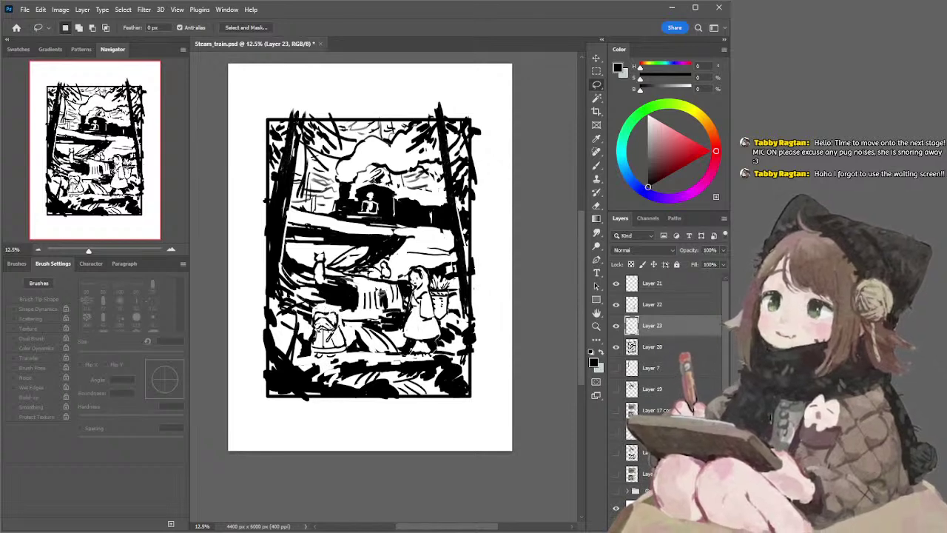
{"action": "key", "text": "b"}
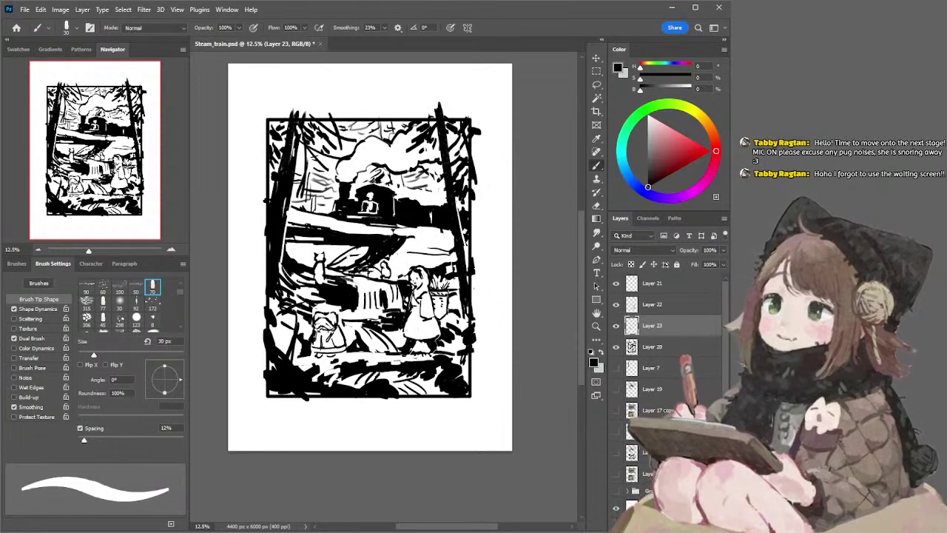
{"action": "key", "text": "l"}
{"action": "mouse_move", "coordinate": [322, 316]}
{"action": "left_mouse_down"}
{"action": "mouse_move", "coordinate": [322, 352]}
{"action": "mouse_move", "coordinate": [354, 346]}
{"action": "mouse_move", "coordinate": [341, 311]}
{"action": "left_mouse_up"}
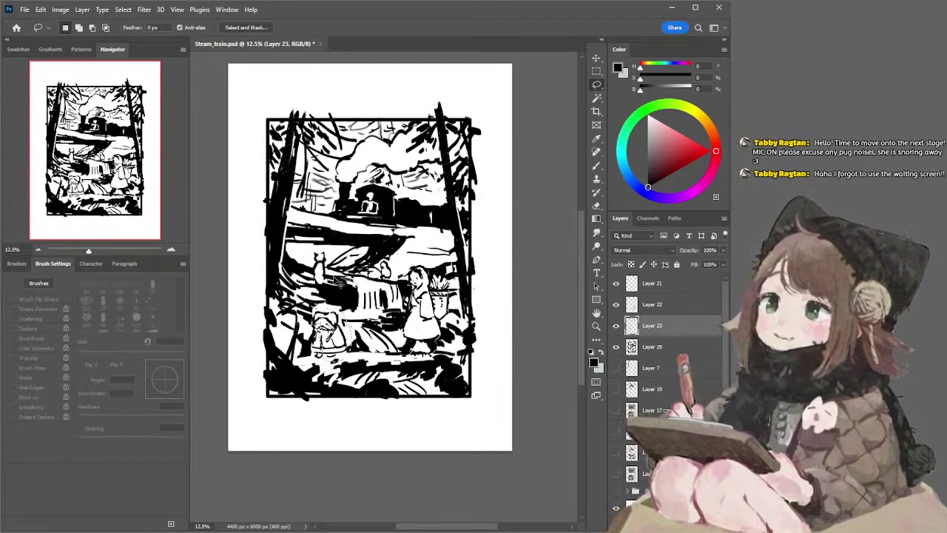
{"action": "key", "text": "ctrl+Left"}
{"action": "key", "text": "ctrl+Left"}
{"action": "key", "text": "ctrl+Left"}
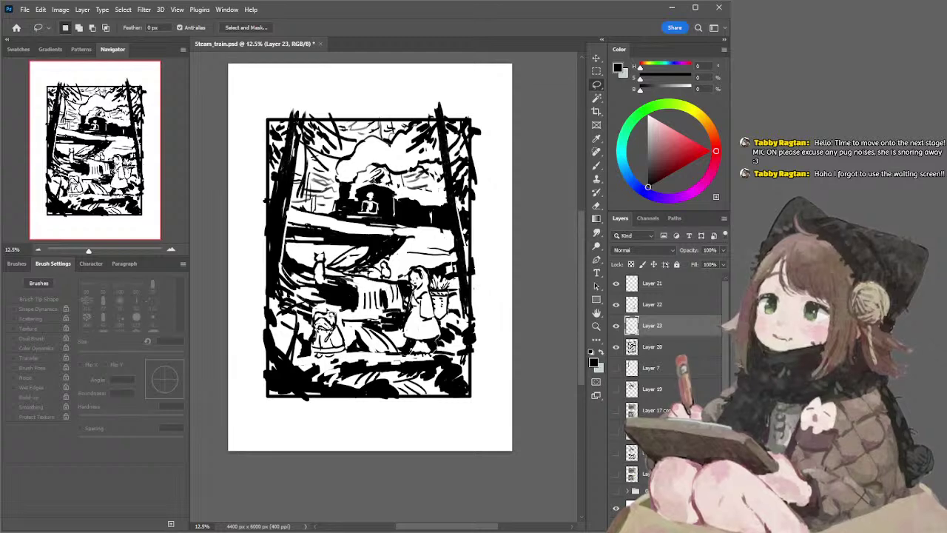
{"action": "key", "text": "e"}
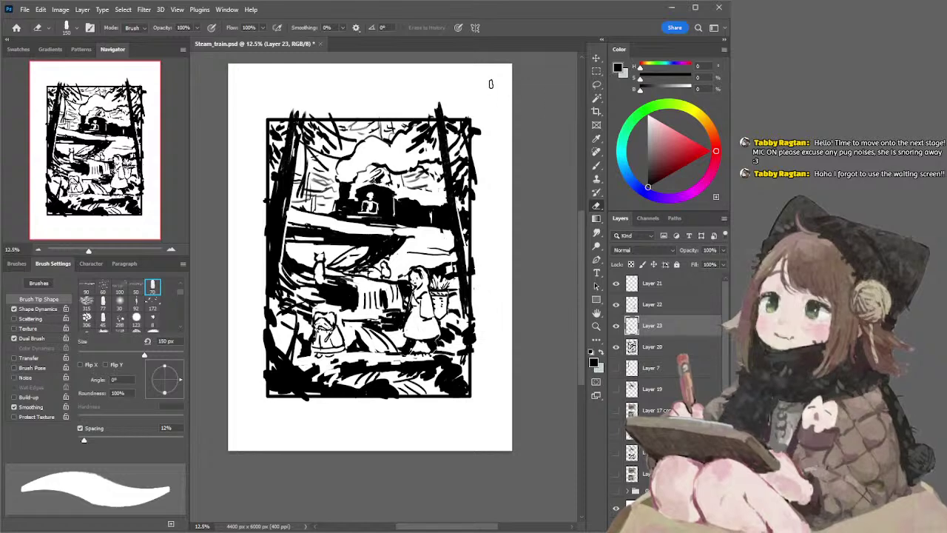
Erase and redraw the small figure's head and body lines on Layer 23 with the 250 px eraser and 30 px brush
{"action": "key", "text": "b"}
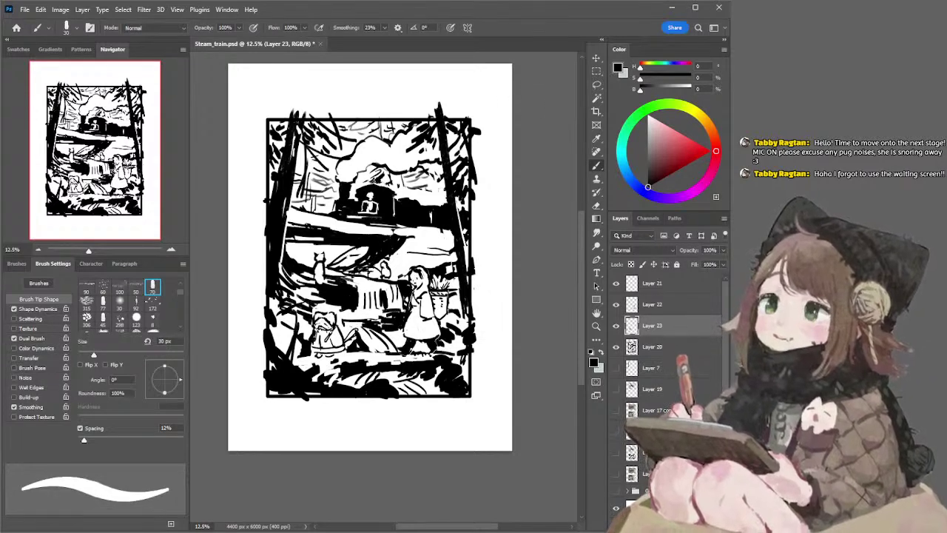
{"action": "key", "text": "e"}
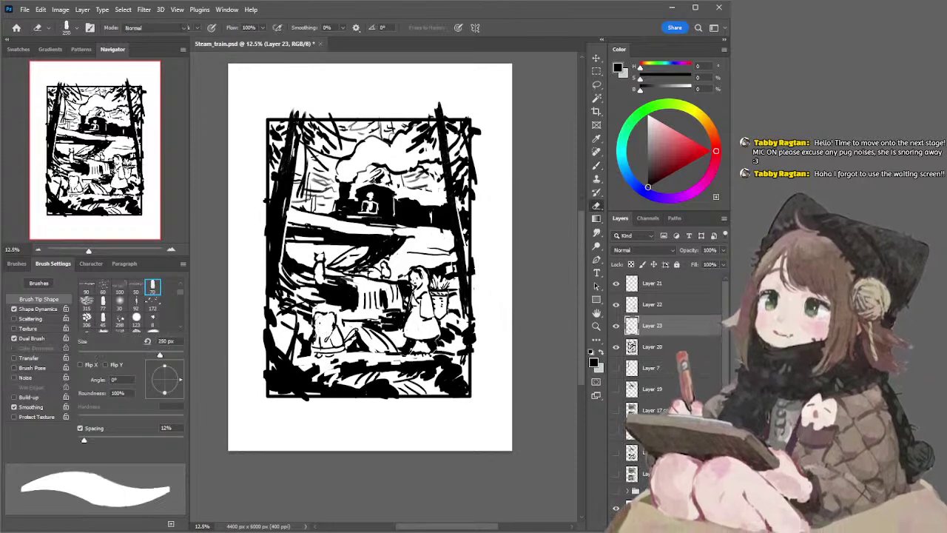
{"action": "key", "text": "b"}
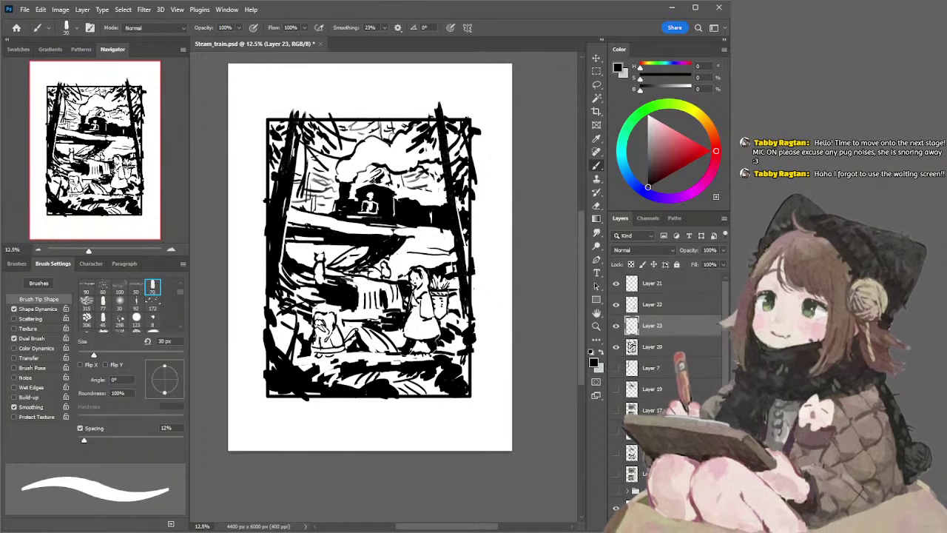
{"action": "key", "text": "e"}
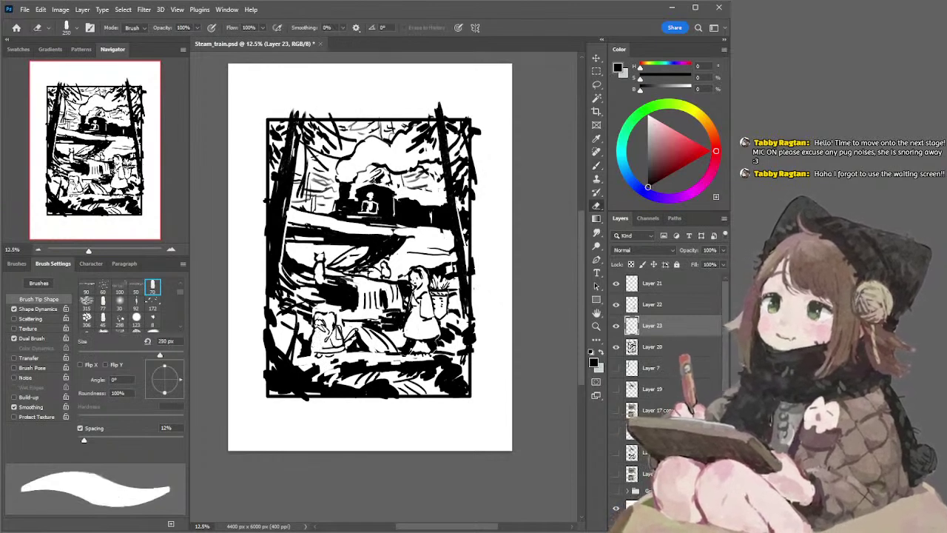
{"action": "key", "text": "b"}
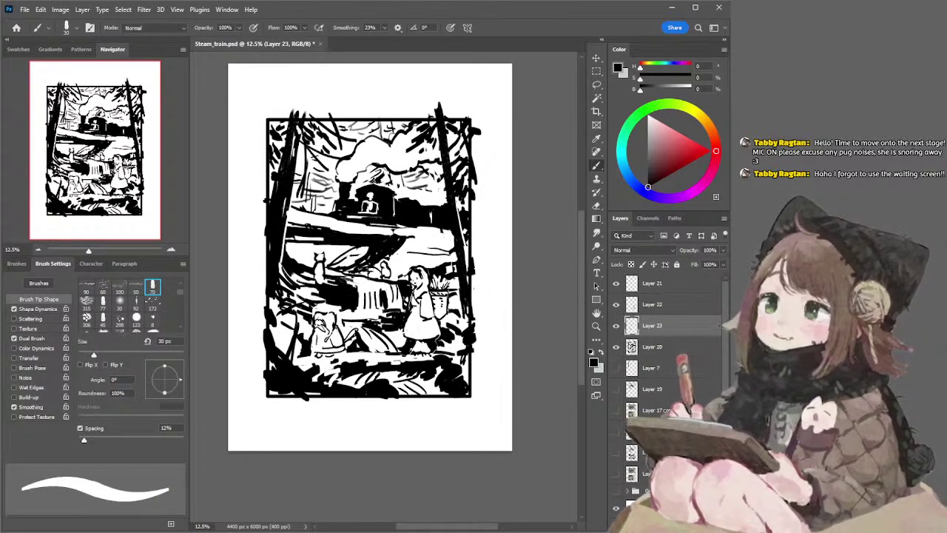
{"action": "key", "text": "e"}
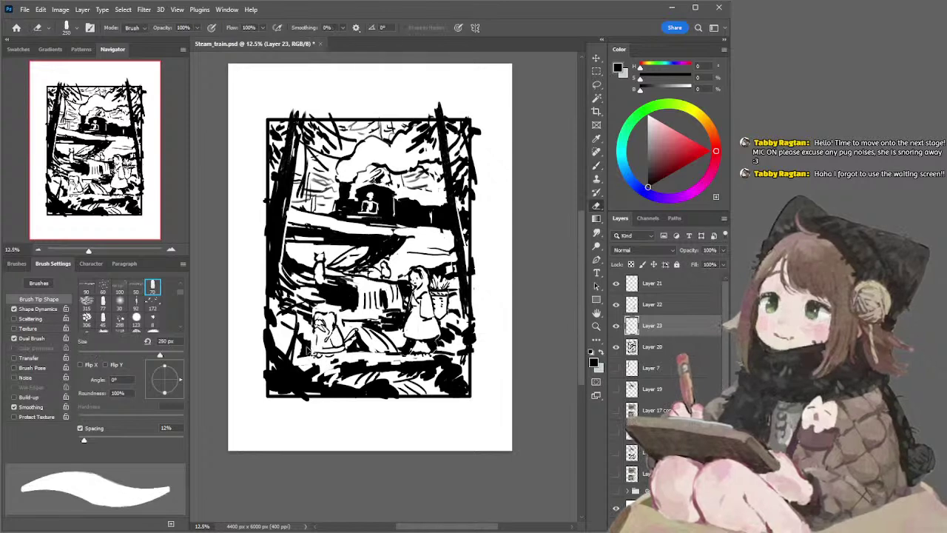
Clear the background strokes around the small figure on Layer 20 with a 400 px eraser, and return to Layer 23
{"action": "key", "text": "alt+bracketleft"}
{"action": "key", "text": "bracketright"}
{"action": "key", "text": "bracketright"}
{"action": "mouse_move", "coordinate": [320, 343]}
{"action": "left_mouse_down"}
{"action": "mouse_move", "coordinate": [297, 344]}
{"action": "mouse_move", "coordinate": [334, 347]}
{"action": "mouse_move", "coordinate": [308, 333]}
{"action": "mouse_move", "coordinate": [326, 318]}
{"action": "mouse_move", "coordinate": [335, 347]}
{"action": "mouse_move", "coordinate": [343, 350]}
{"action": "mouse_move", "coordinate": [358, 334]}
{"action": "left_mouse_up"}
{"action": "key", "text": "alt+bracketright"}
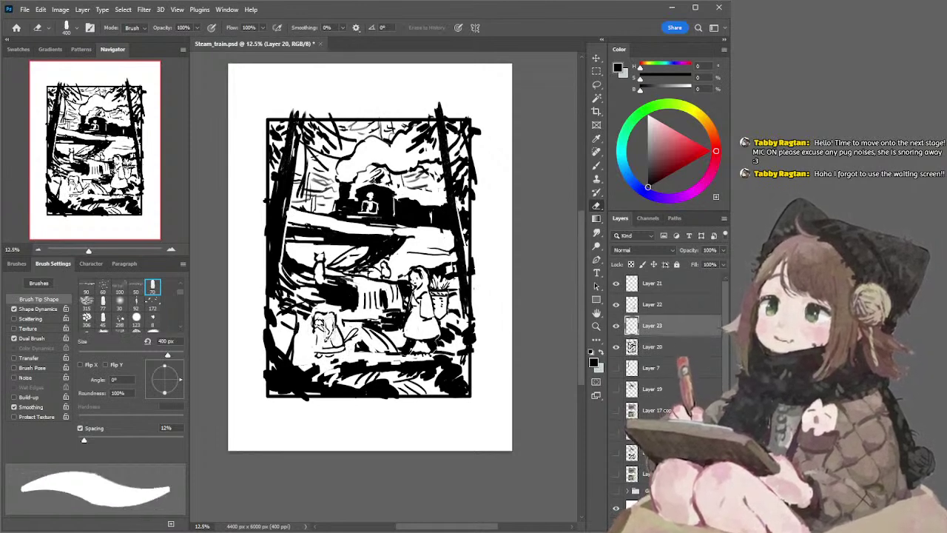
Clean up the small figure's hem with the 200 px eraser and redraw its lower body lines with the 30 px brush
{"action": "key", "text": "b"}
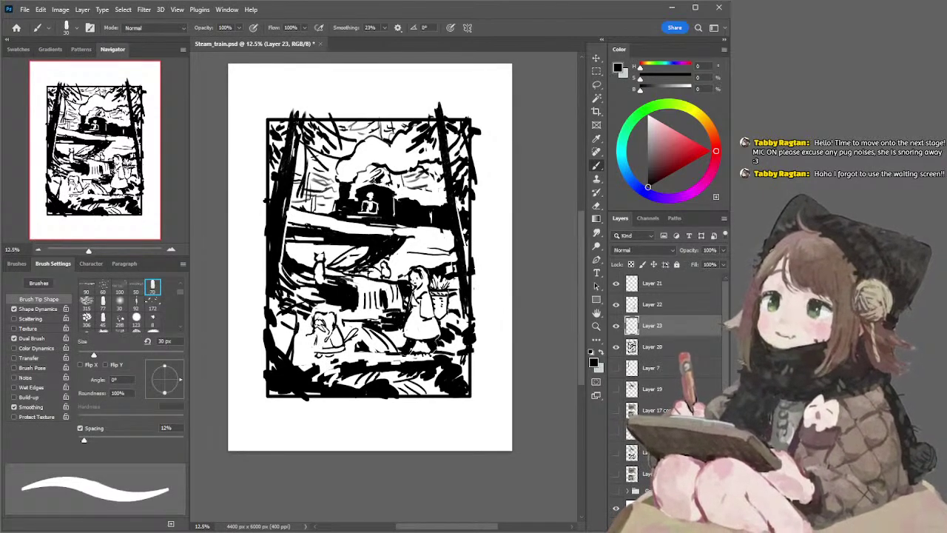
{"action": "key", "text": "e"}
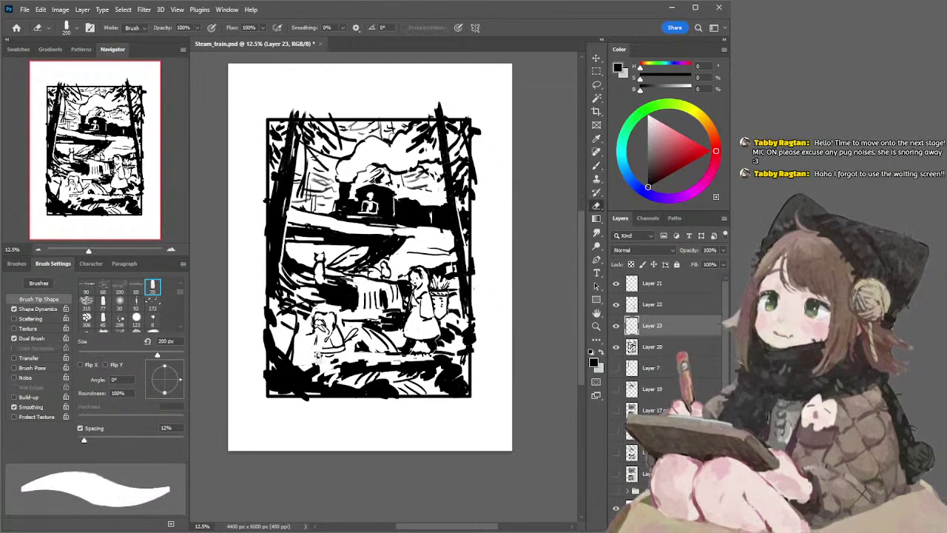
{"action": "key", "text": "b"}
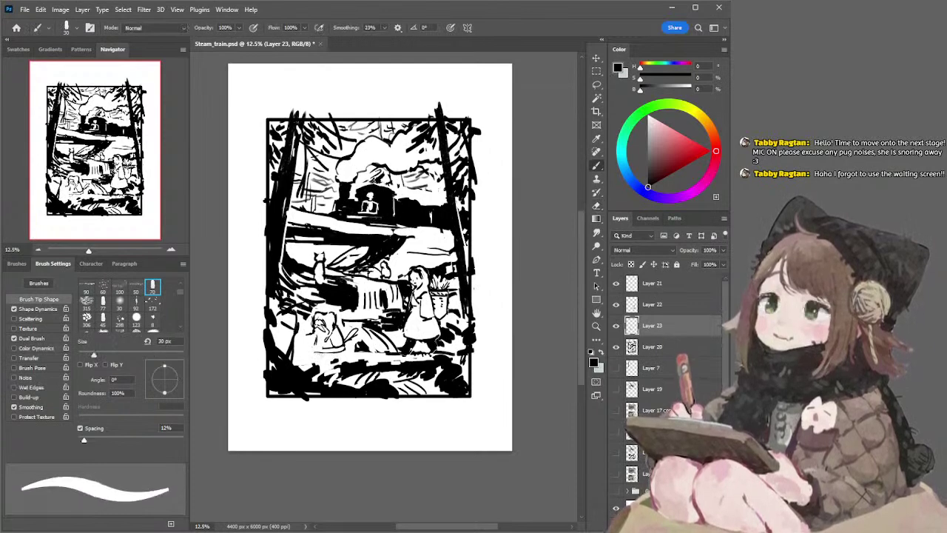
{"action": "left_click_drag", "start_coordinate": [331, 354], "coordinate": [339, 353]}
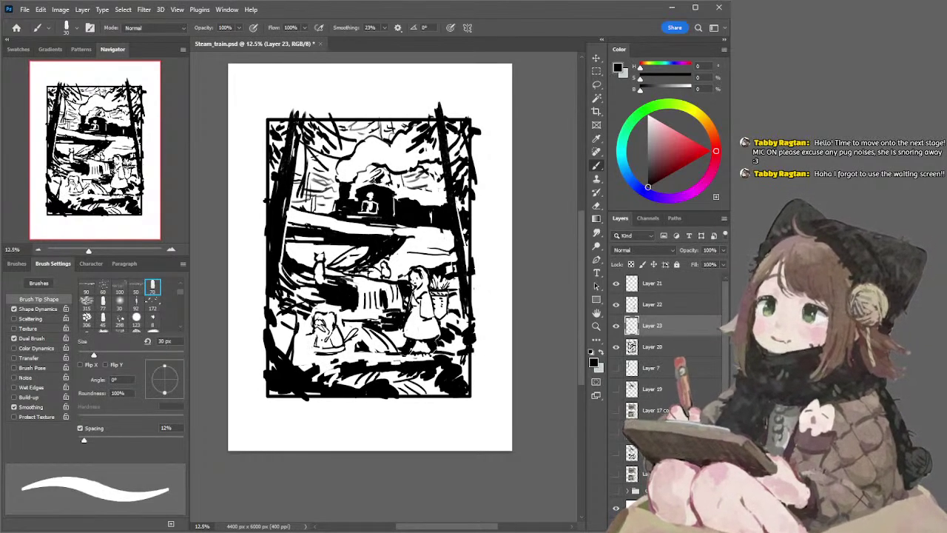
Rework the small figure's side and base lines on Layer 23 and adjust the ground strokes beside it on Layer 20
{"action": "mouse_move", "coordinate": [338, 330]}
{"action": "left_mouse_down"}
{"action": "mouse_move", "coordinate": [347, 349]}
{"action": "mouse_move", "coordinate": [338, 345]}
{"action": "left_mouse_up"}
{"action": "key", "text": "ctrl+z"}
{"action": "key", "text": "ctrl+z"}
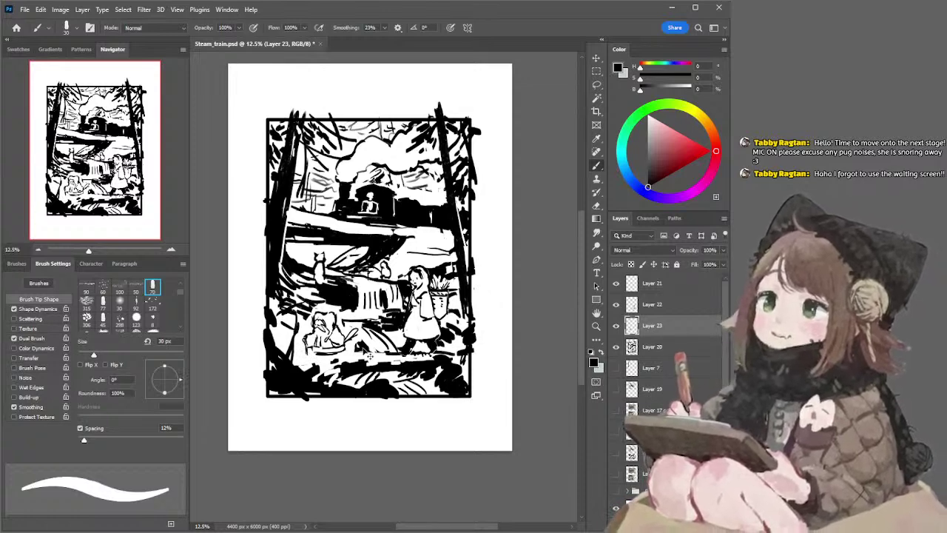
{"action": "left_click", "coordinate": [362, 347], "text": "ctrl"}
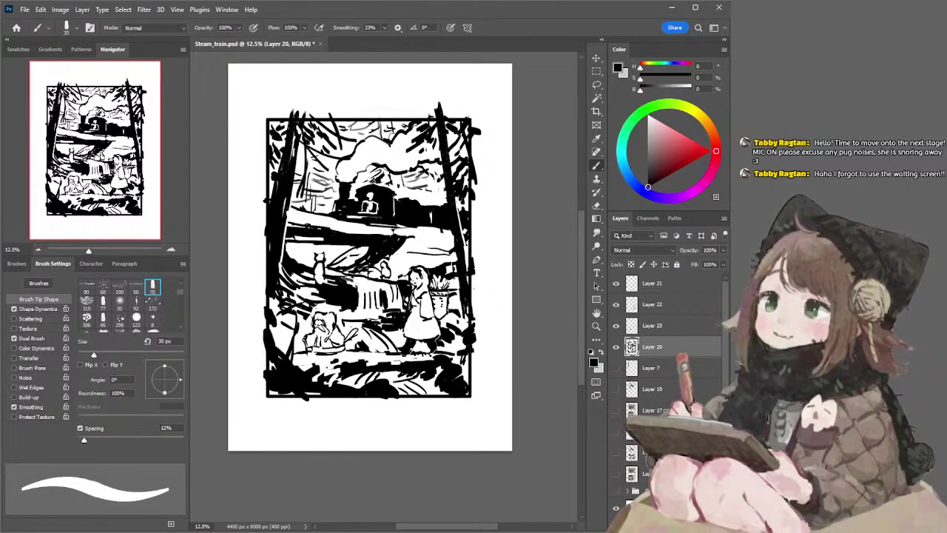
{"action": "key", "text": "alt+bracketright"}
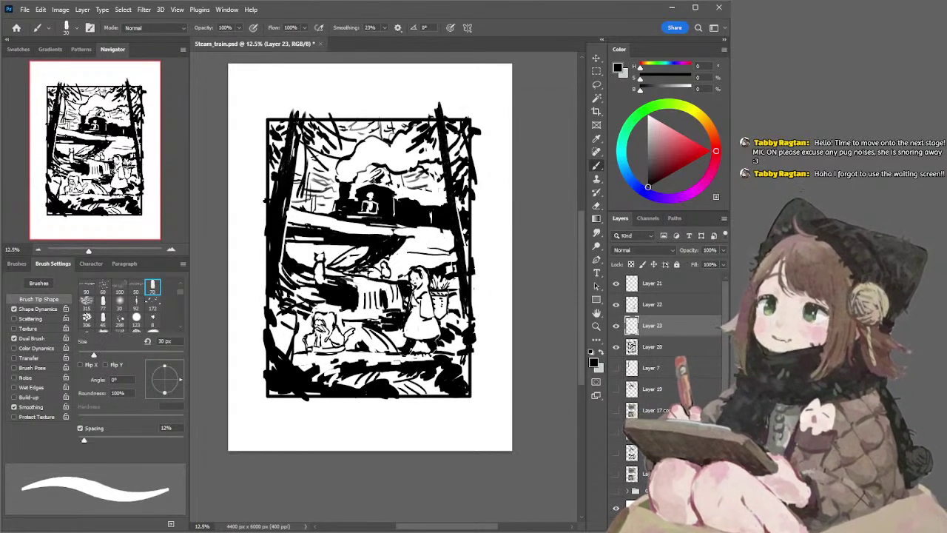
Refine the basket girl's head and hair on Layer 22, alternating a smaller eraser, down to 90 px, with the 30 px brush
{"action": "key", "text": "alt+bracketright"}
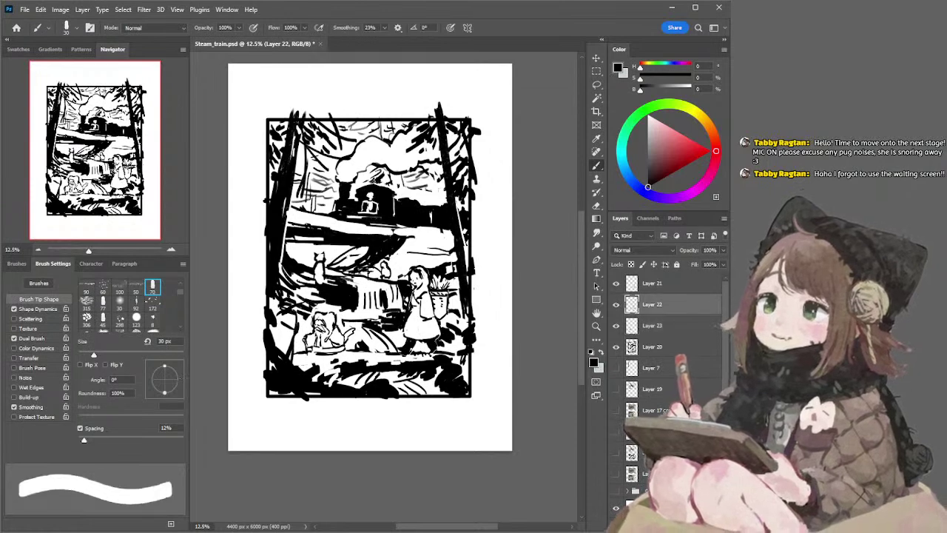
{"action": "key", "text": "e"}
{"action": "key", "text": "bracketleft"}
{"action": "key", "text": "bracketleft"}
{"action": "key", "text": "bracketleft"}
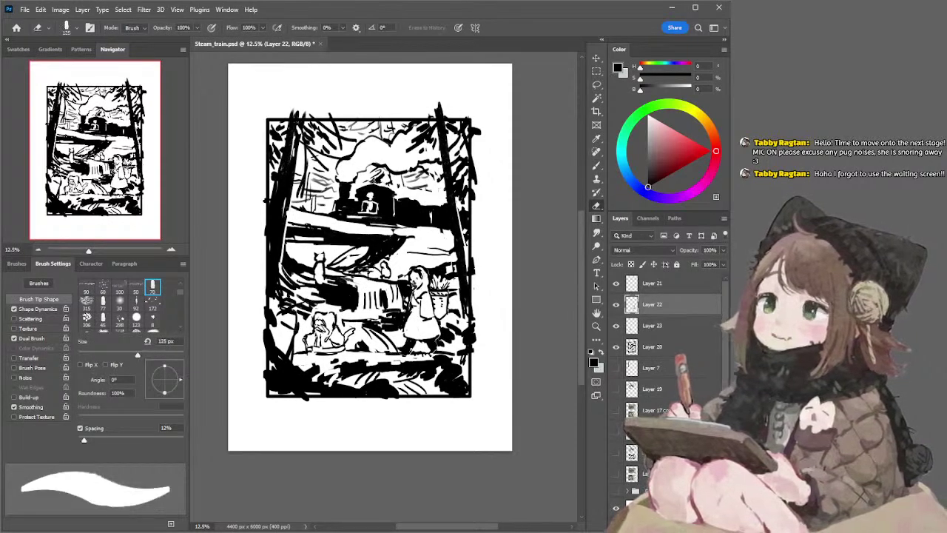
{"action": "key", "text": "b"}
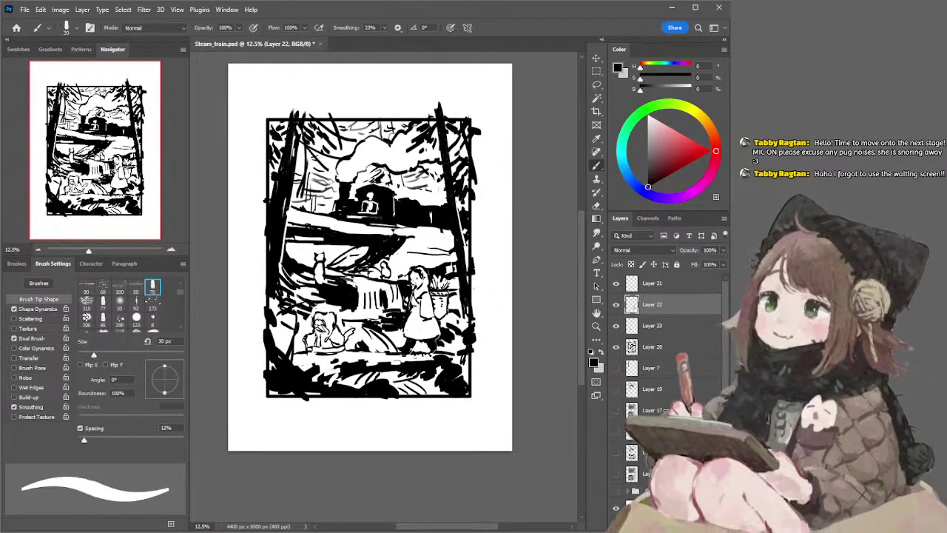
{"action": "key", "text": "e"}
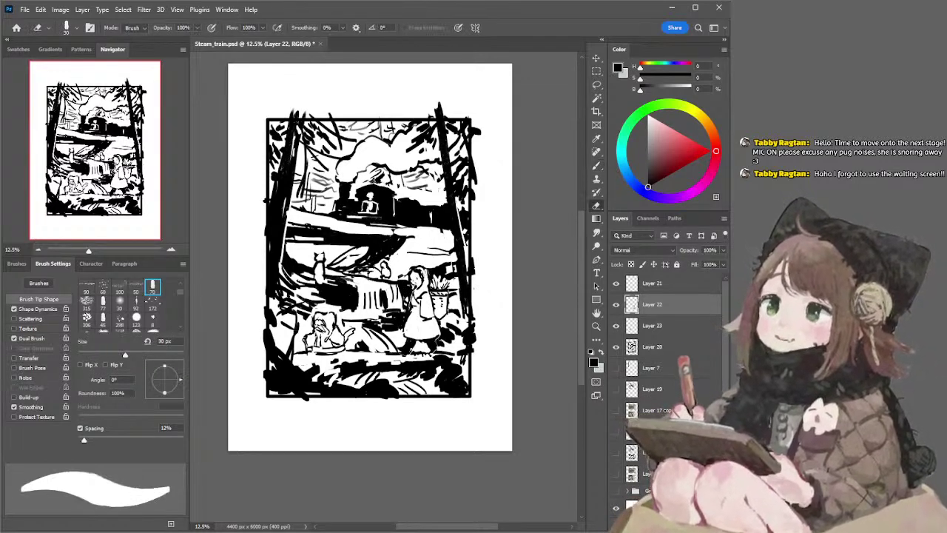
{"action": "key", "text": "b"}
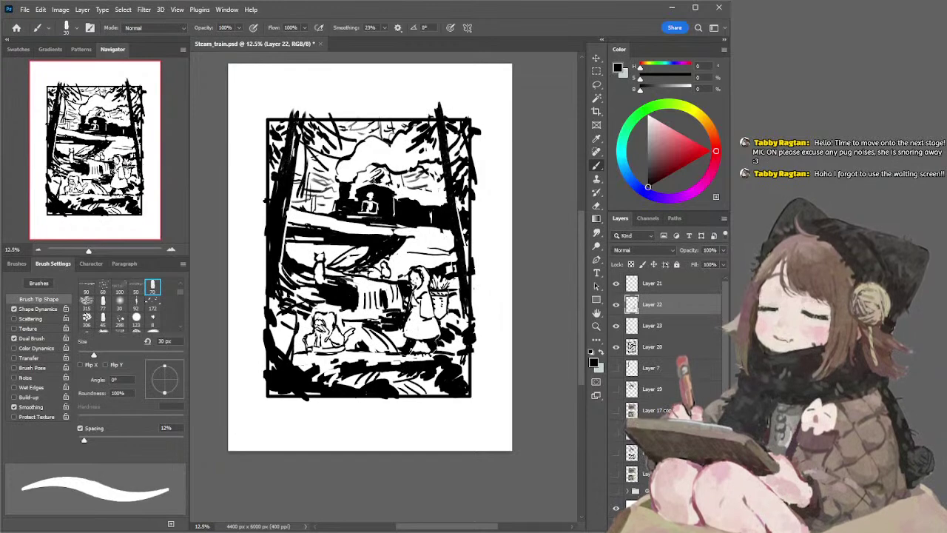
{"action": "key", "text": "e"}
{"action": "key", "text": "b"}
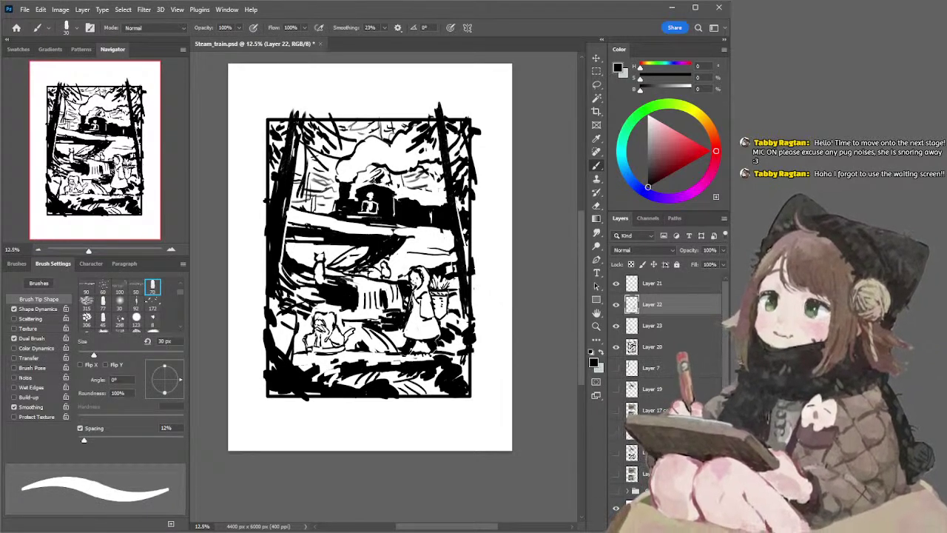
Reshape the sitting cat beneath the bridge on Layer 20 with the 70 px eraser and 30 px brush
{"action": "left_click", "coordinate": [330, 264], "text": "ctrl"}
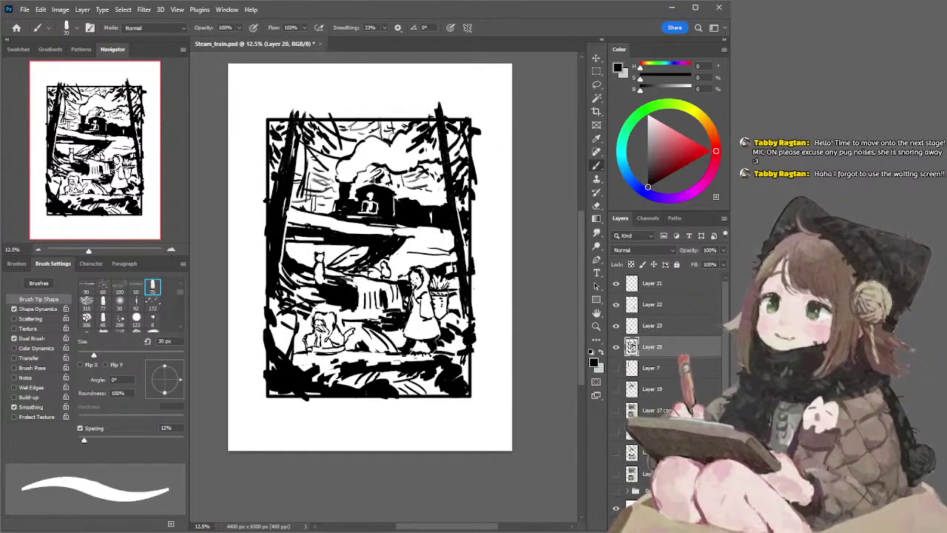
{"action": "key", "text": "e"}
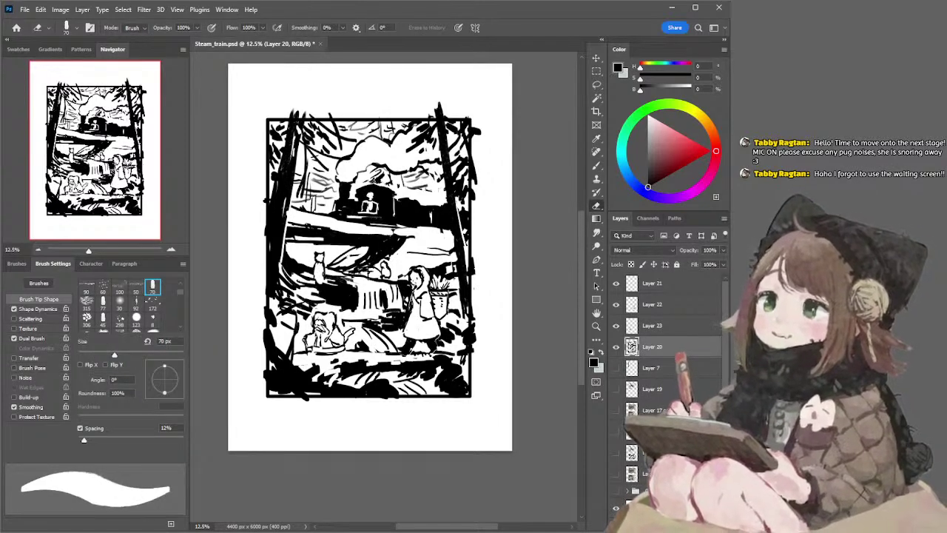
{"action": "key", "text": "b"}
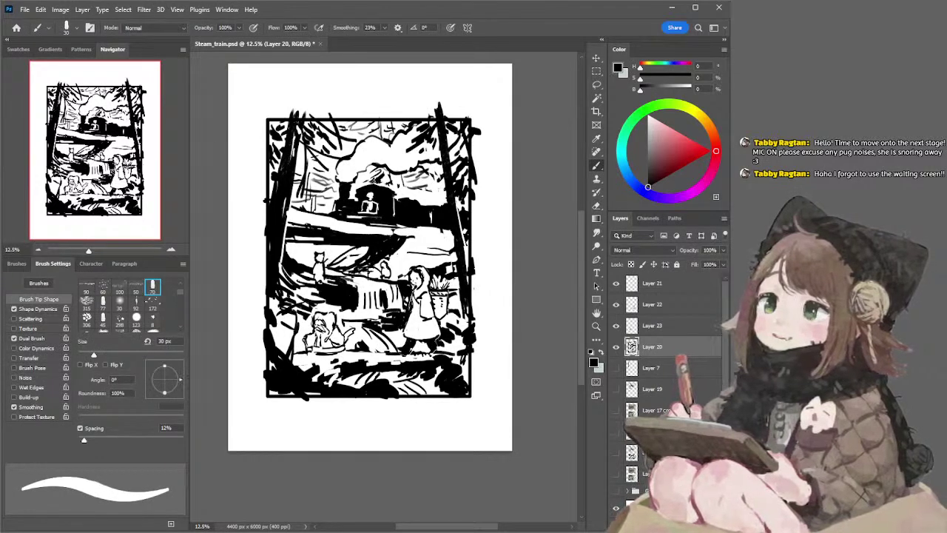
{"action": "key", "text": "e"}
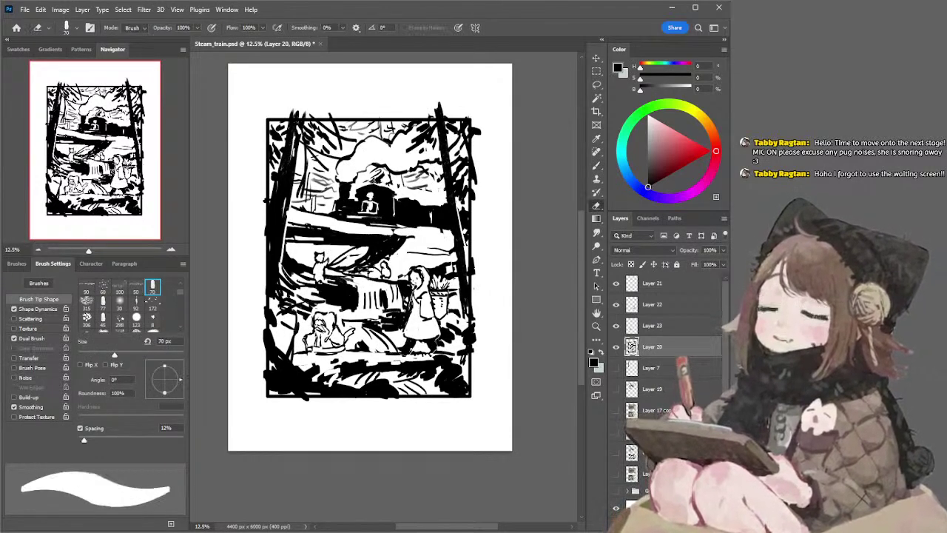
{"action": "key", "text": "b"}
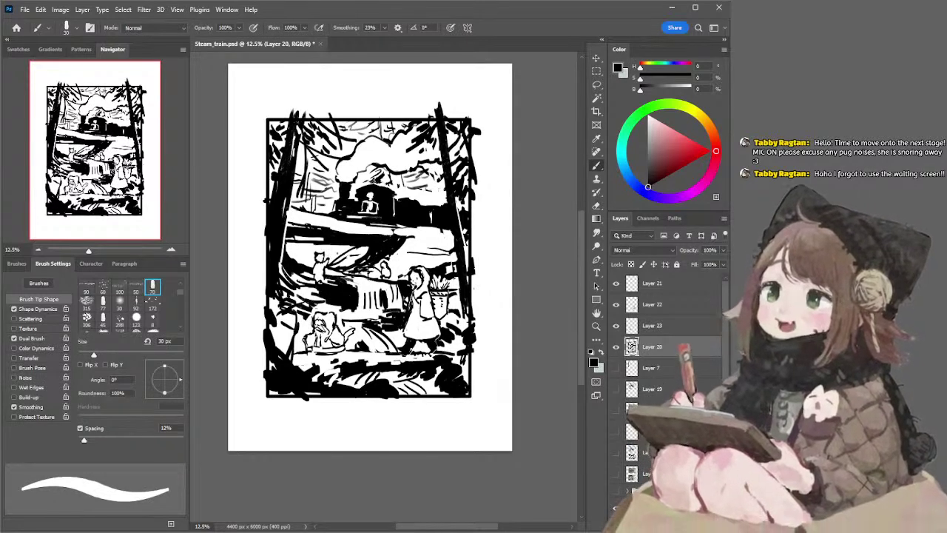
Fill in the dark mass beneath the bridge on Layer 20 with a 90 px brush, and reduce the brush to 60 px
{"action": "key", "text": "bracketright"}
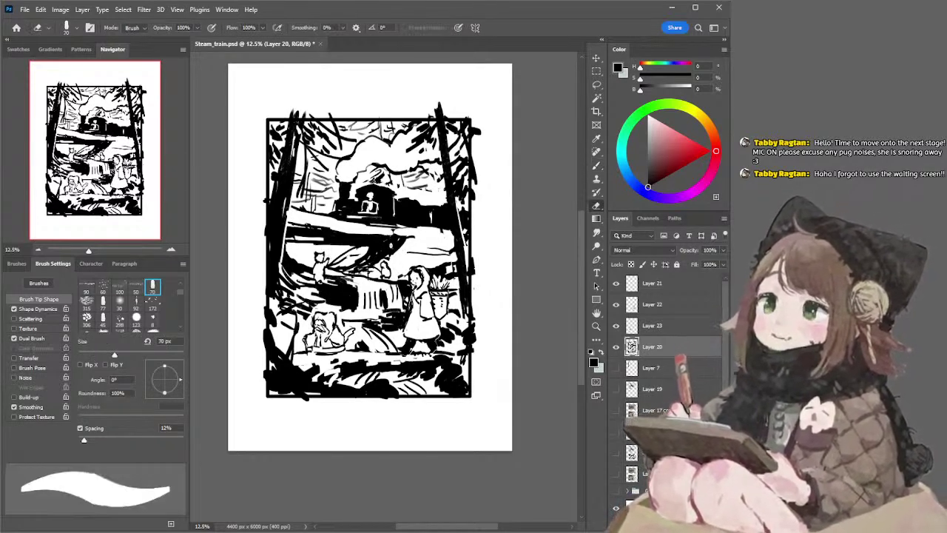
{"action": "key", "text": "bracketright"}
{"action": "key", "text": "bracketright"}
{"action": "key", "text": "bracketright"}
{"action": "key", "text": "bracketright"}
{"action": "key", "text": "bracketright"}
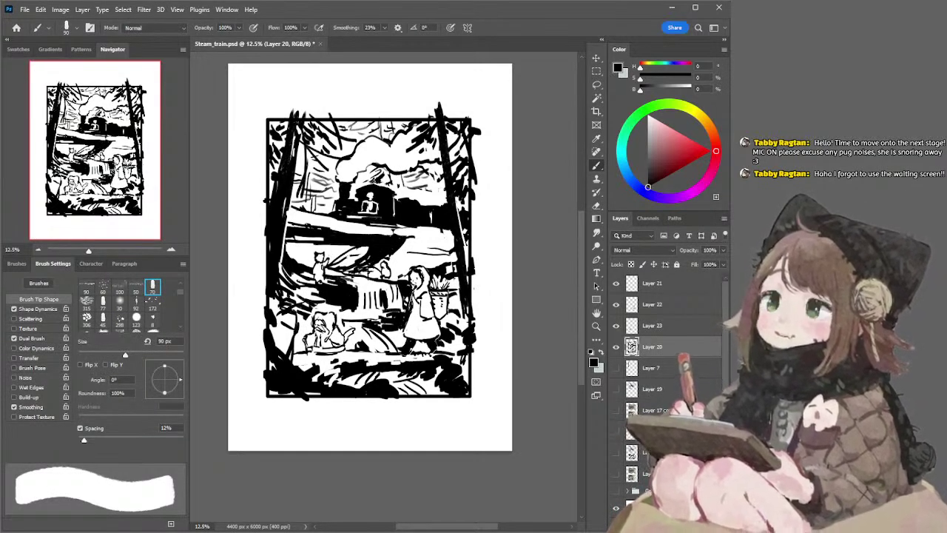
{"action": "key", "text": "bracketleft"}
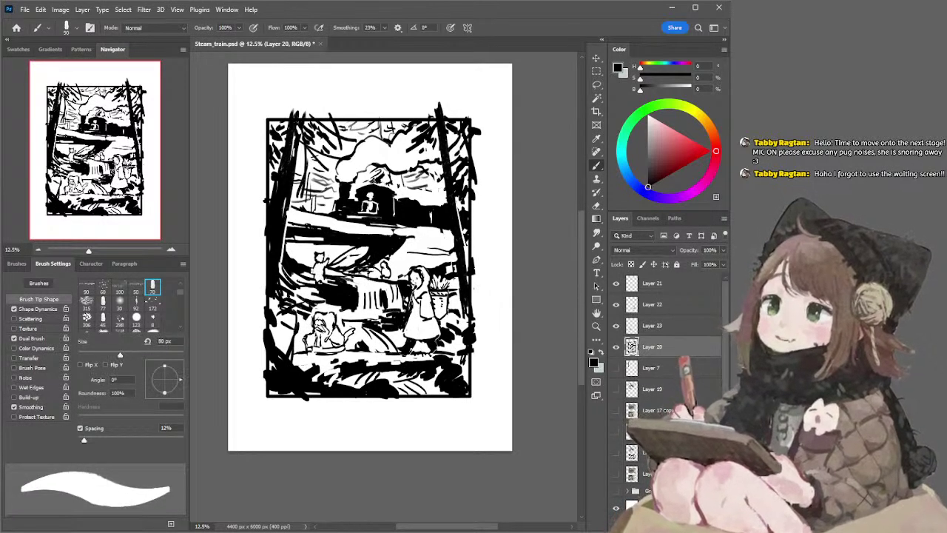
{"action": "key", "text": "bracketleft"}
{"action": "key", "text": "bracketleft"}
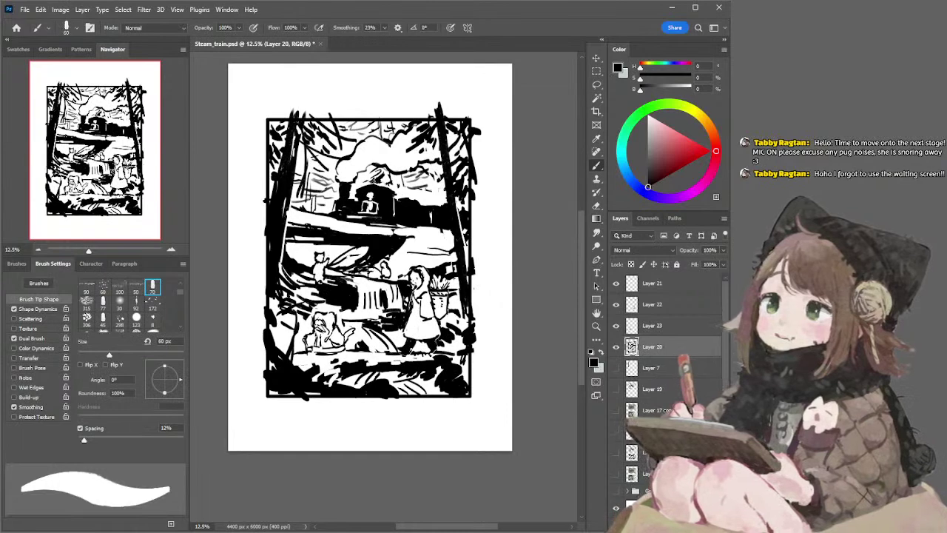
Refine the small animal above the waterfall on Layer 20 with the 45 px brush preset and a 35 px eraser
{"action": "left_click", "coordinate": [103, 319]}
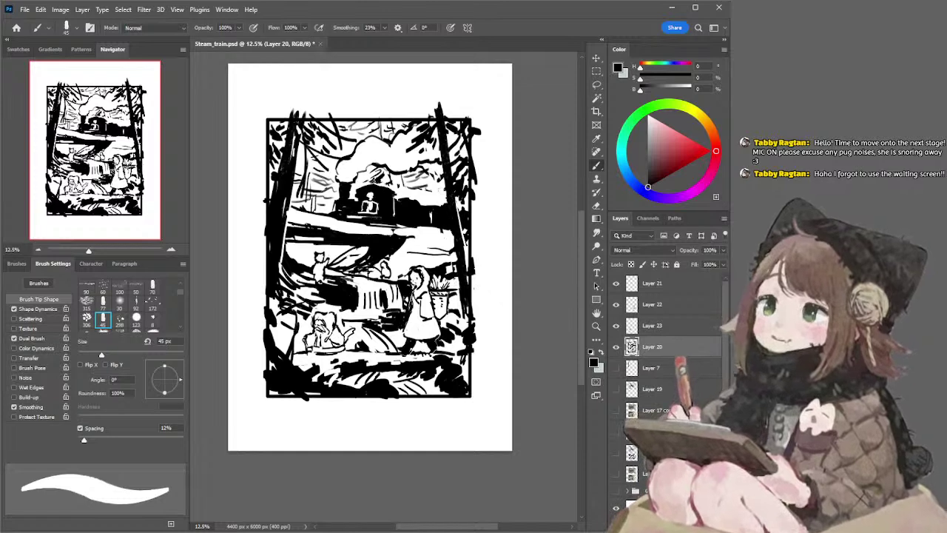
{"action": "key", "text": "alt+bracketright"}
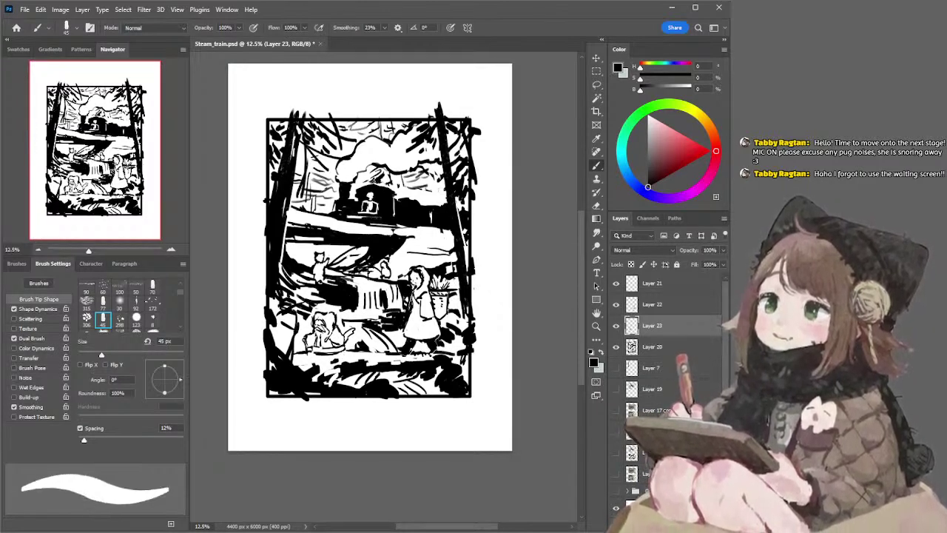
{"action": "key", "text": "alt+bracketleft"}
{"action": "key", "text": "e"}
{"action": "key", "text": "bracketleft"}
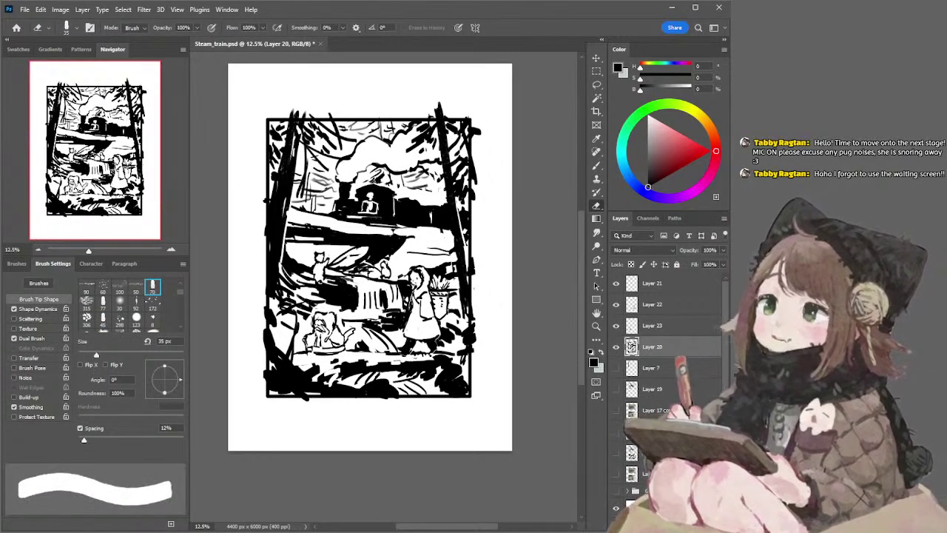
{"action": "key", "text": "b"}
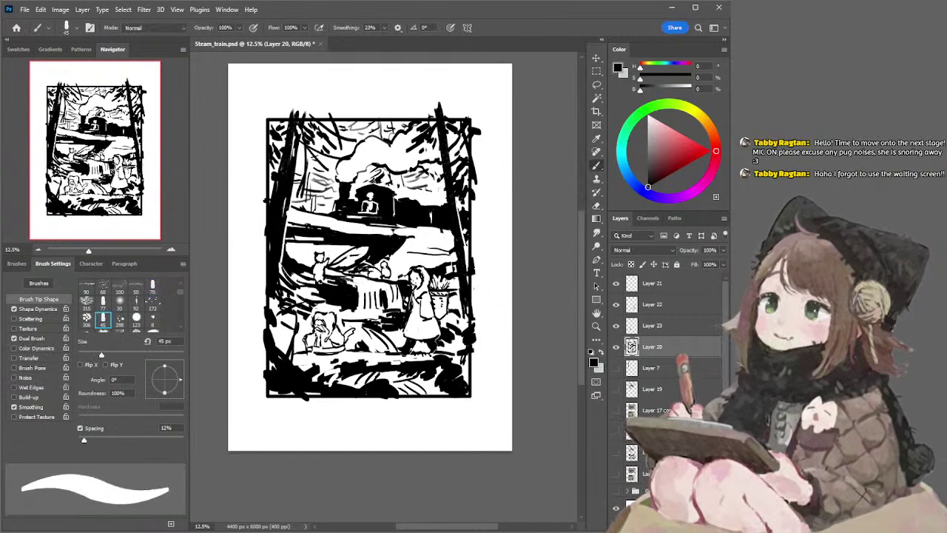
Clear the figure from the train's cab window on Layer 20 and rework the opening with the 70 px brush and 35 px eraser
{"action": "key", "text": "l"}
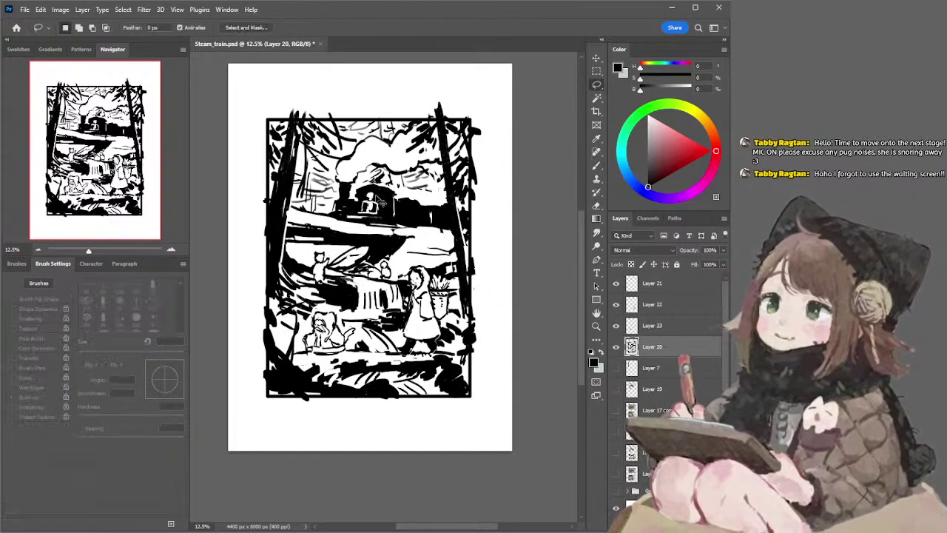
{"action": "key", "text": "b"}
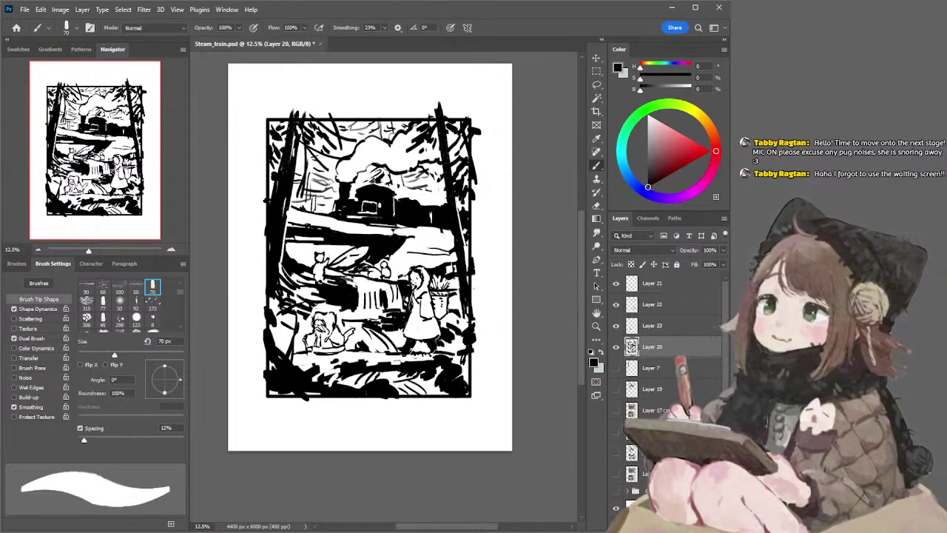
{"action": "key", "text": "e"}
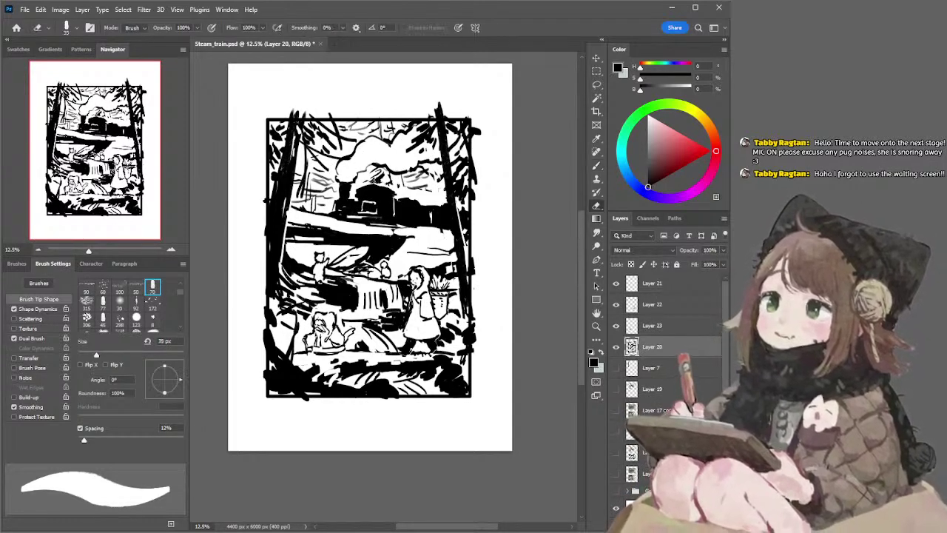
{"action": "key", "text": "b"}
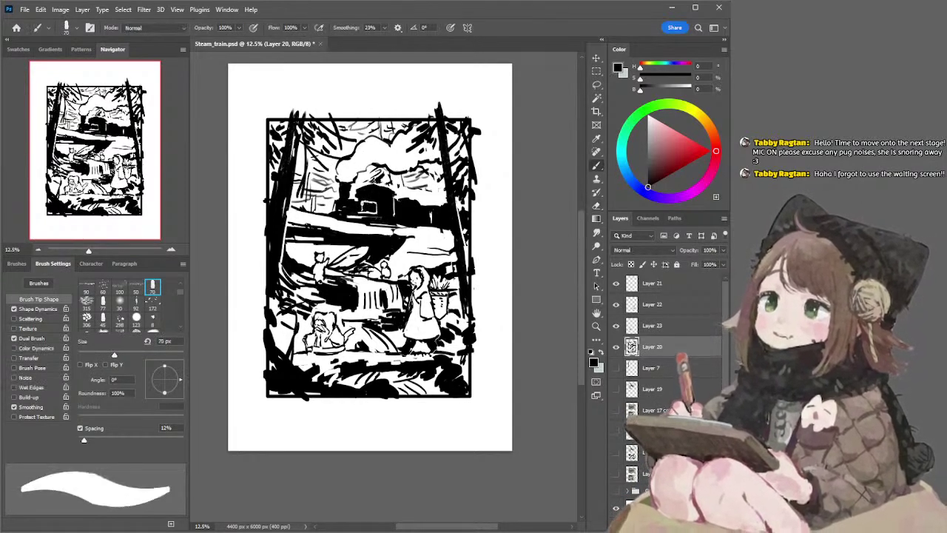
Refine the locomotive's cab and chimney area on Layer 20, alternating the 70 px brush with a 25 px and a 35 px eraser
{"action": "key", "text": "e"}
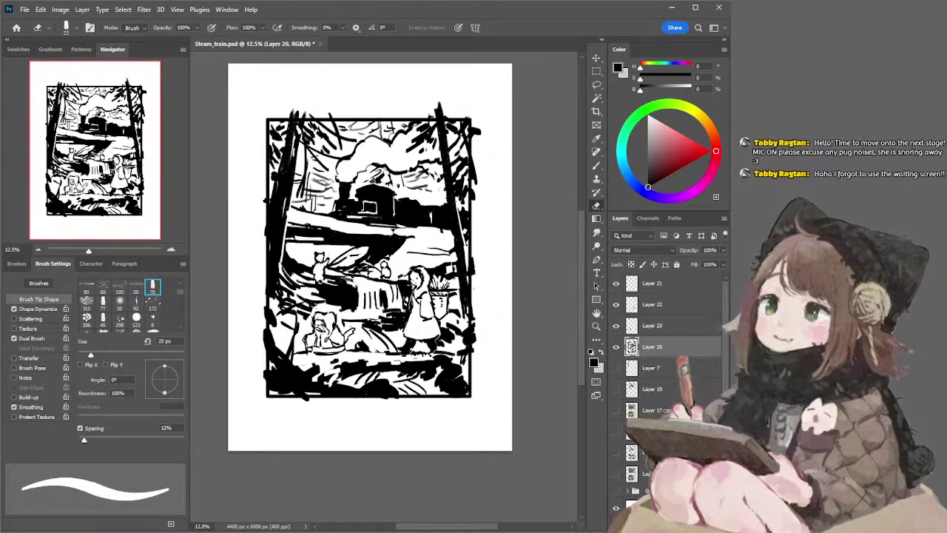
{"action": "key", "text": "b"}
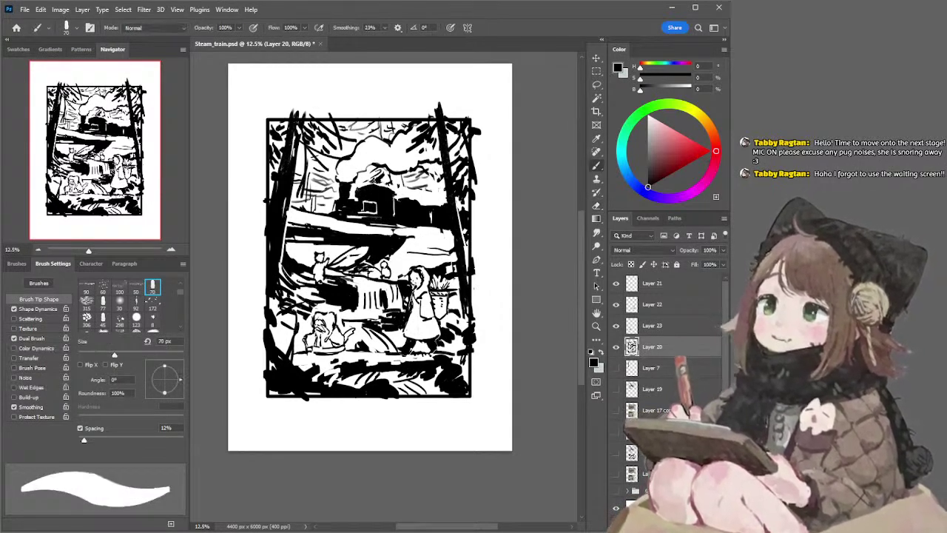
{"action": "key", "text": "e"}
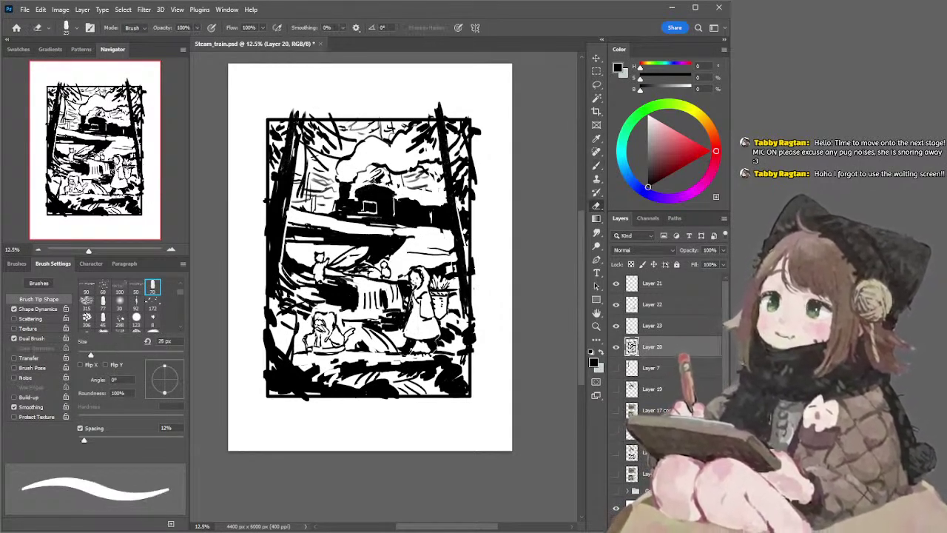
{"action": "key", "text": "bracketright"}
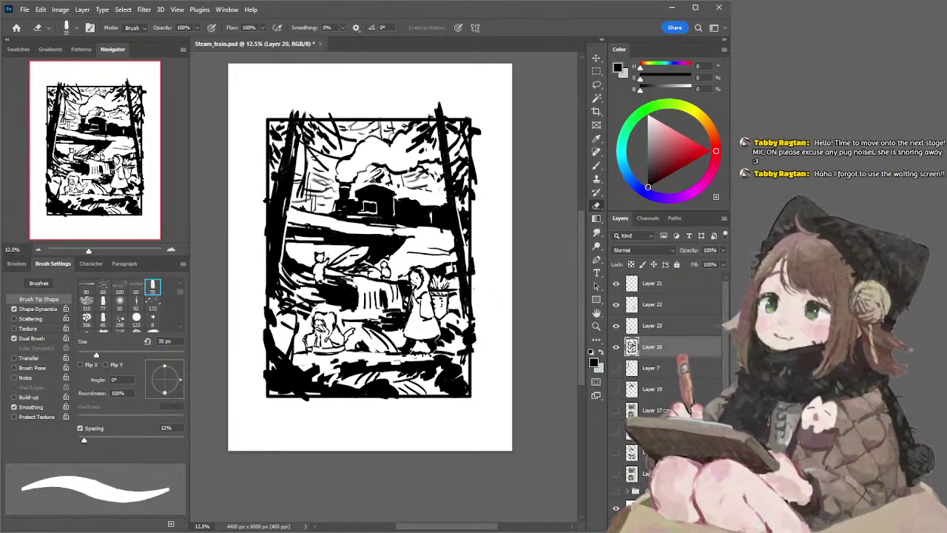
{"action": "key", "text": "b"}
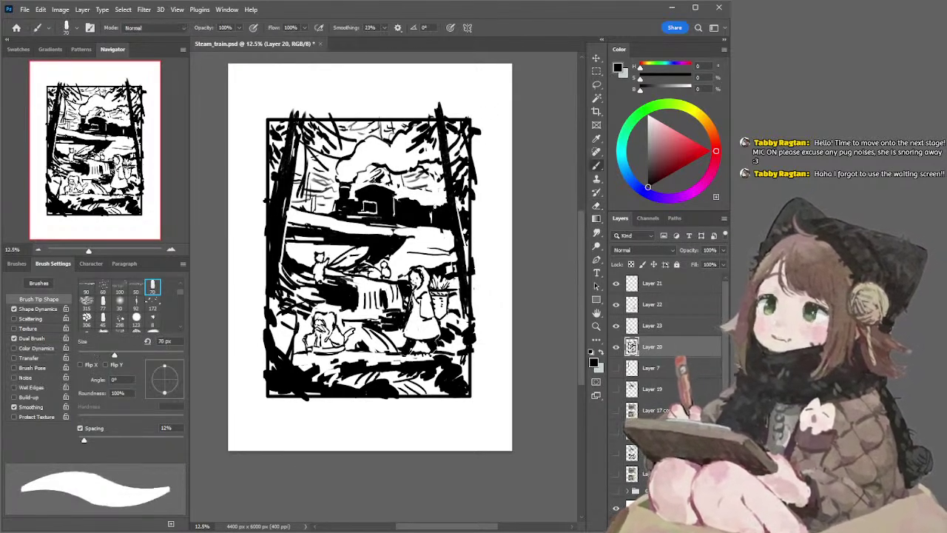
{"action": "key", "text": "e"}
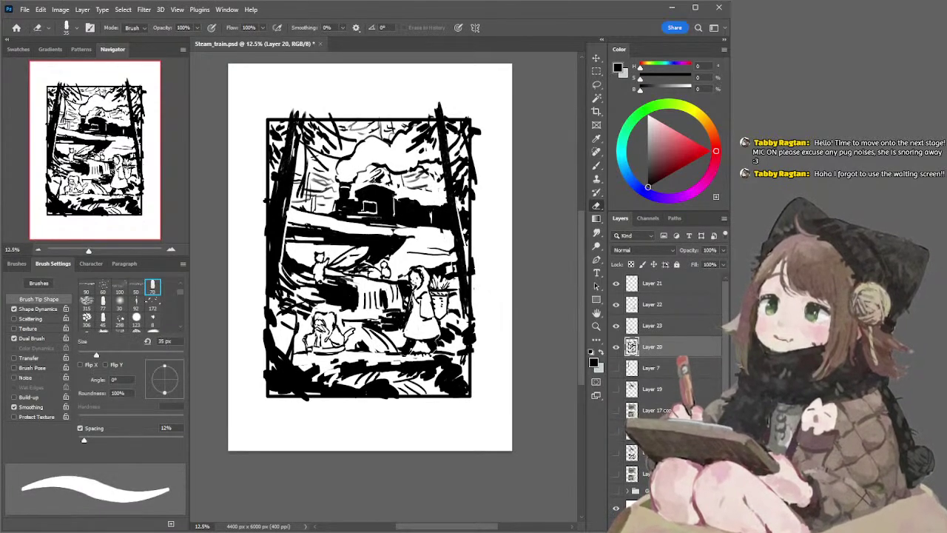
Switch to the basket girl's Layer 22, pick the 70 px brush preset and reduce it to 25 px for her head
{"action": "left_click_drag", "start_coordinate": [530, 141], "coordinate": [528, 140]}
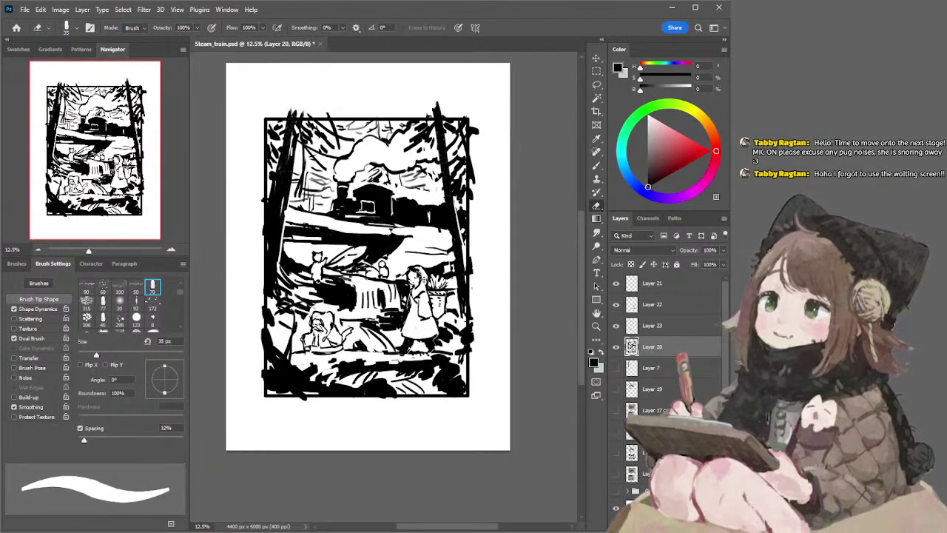
{"action": "left_click", "coordinate": [415, 269], "text": "ctrl"}
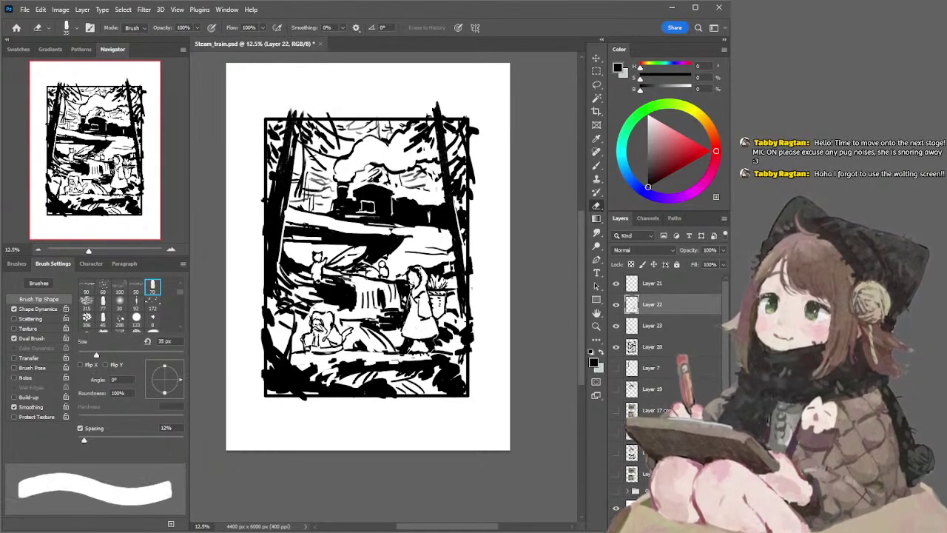
{"action": "left_click", "coordinate": [171, 250]}
{"action": "key", "text": "b"}
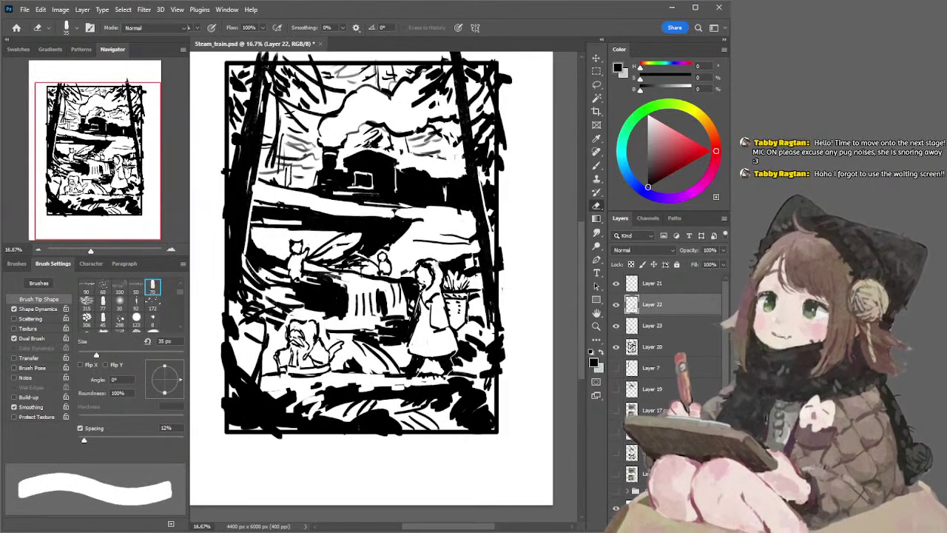
{"action": "key", "text": "bracketleft"}
{"action": "key", "text": "bracketleft"}
{"action": "key", "text": "bracketleft"}
{"action": "key", "text": "e"}
{"action": "key", "text": "b"}
{"action": "left_click", "coordinate": [153, 286]}
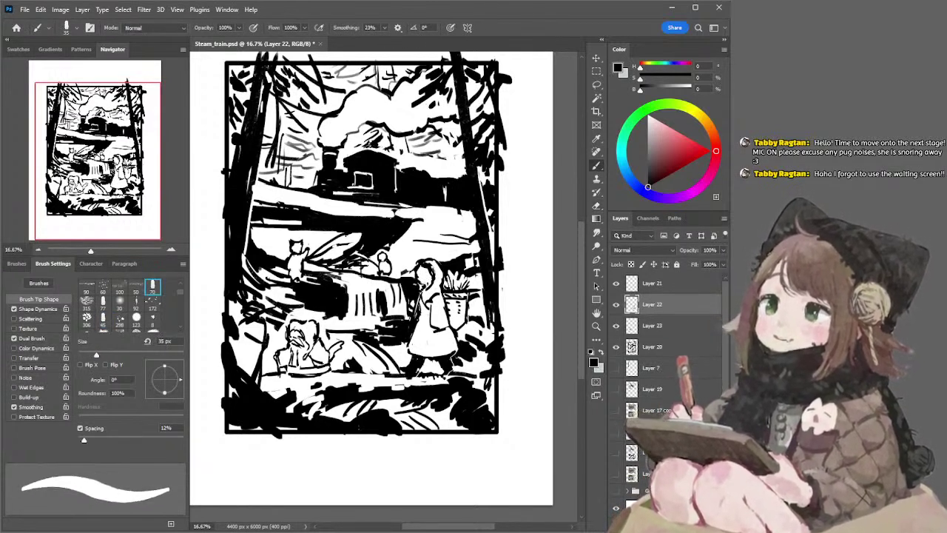
{"action": "key", "text": "bracketleft"}
{"action": "key", "text": "bracketleft"}
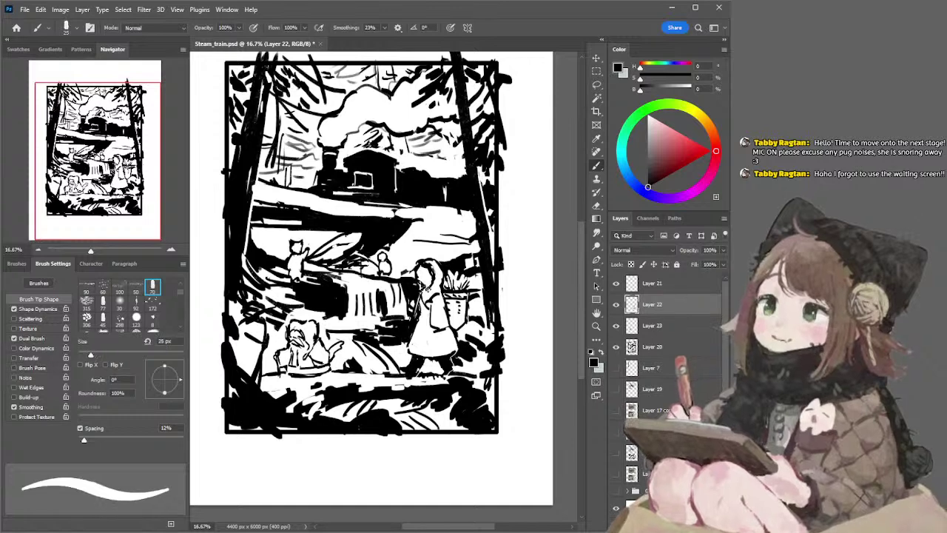
Draw the basket girl's hood and facial features with a 15 px brush, and bring the brush to 20 px
{"action": "key", "text": "bracketleft"}
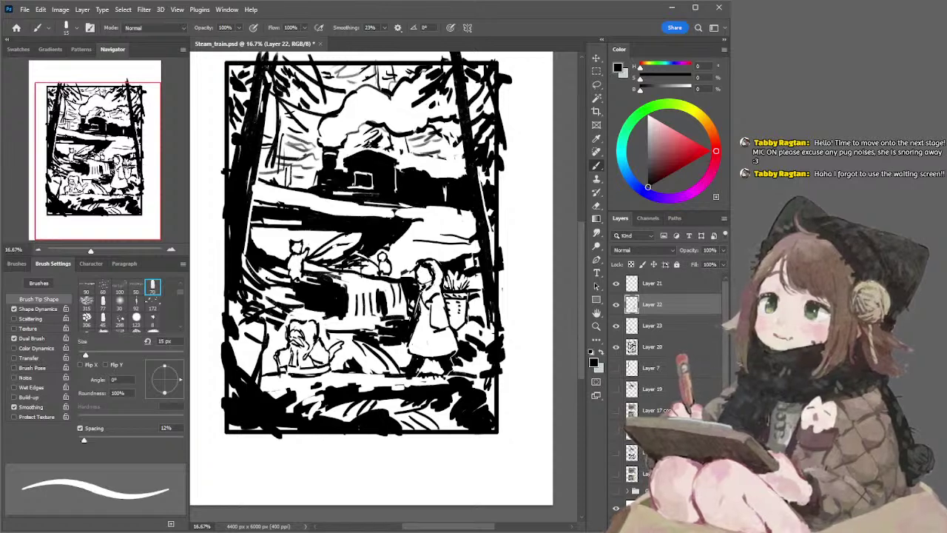
{"action": "key", "text": "e"}
{"action": "key", "text": "b"}
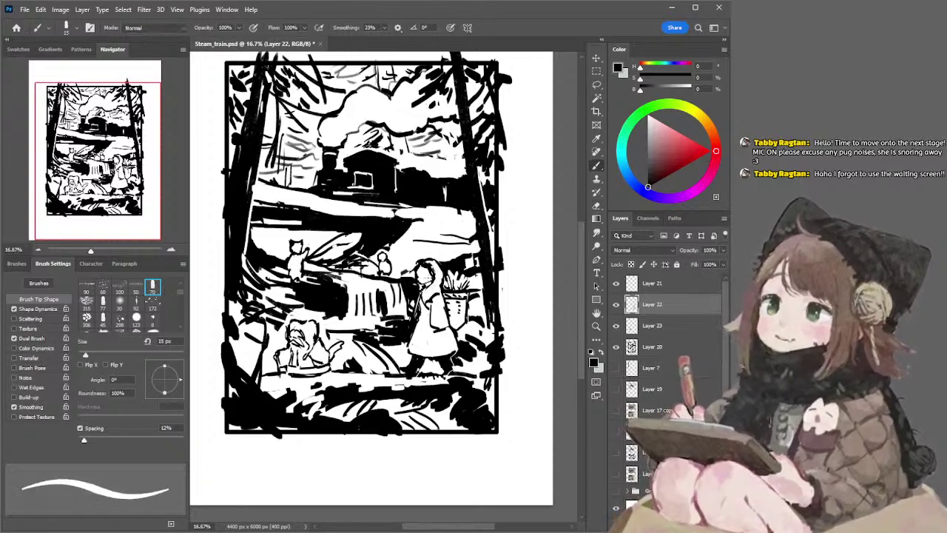
{"action": "key", "text": "bracketleft"}
{"action": "key", "text": "bracketleft"}
{"action": "key", "text": "bracketright"}
{"action": "key", "text": "bracketright"}
{"action": "key", "text": "bracketright"}
{"action": "key", "text": "bracketright"}
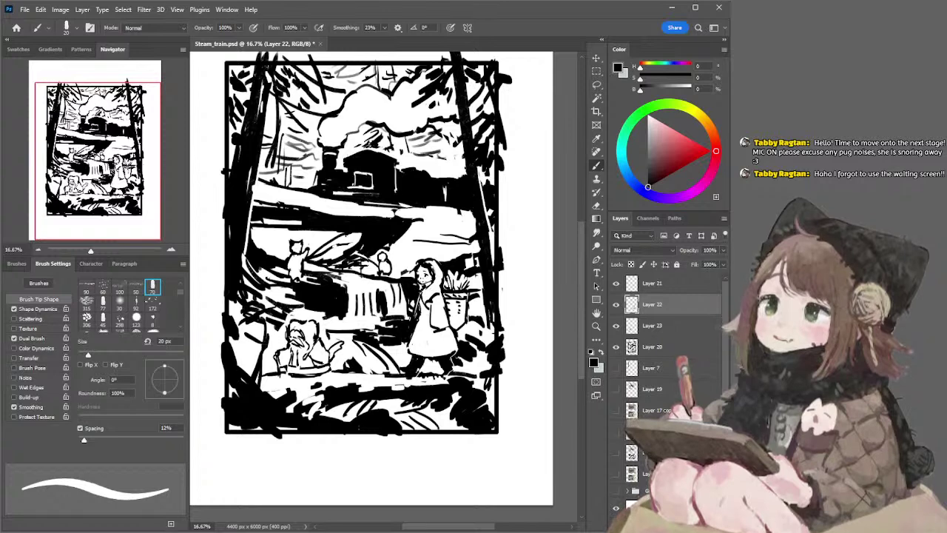
Detail the basket girl's coat and apron on Layer 22 with the 20 px brush and 35 px eraser, undoing unwanted strokes
{"action": "key", "text": "e"}
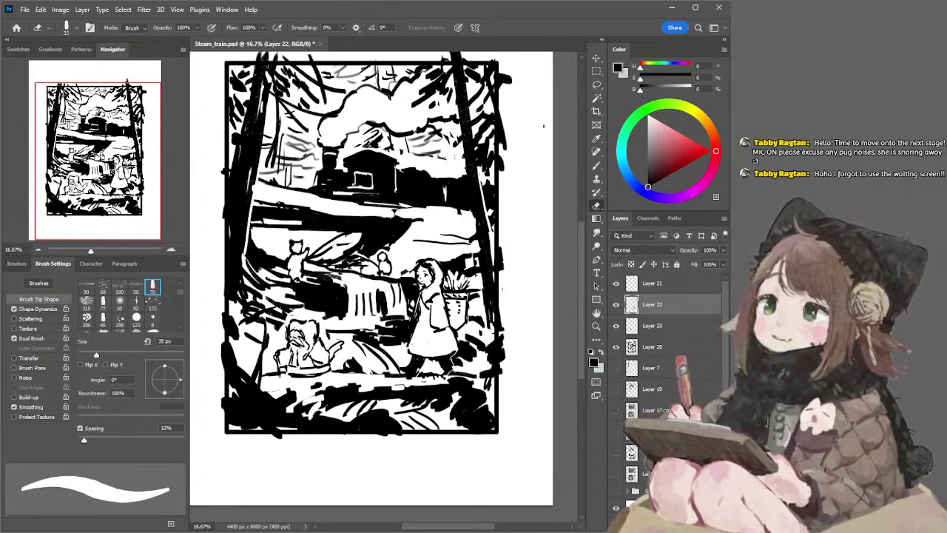
{"action": "key", "text": "b"}
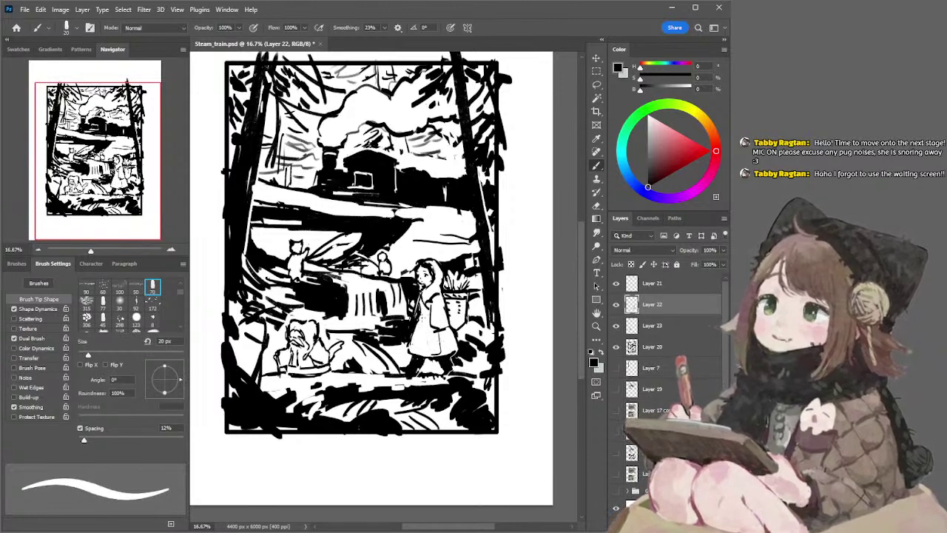
{"action": "key", "text": "e"}
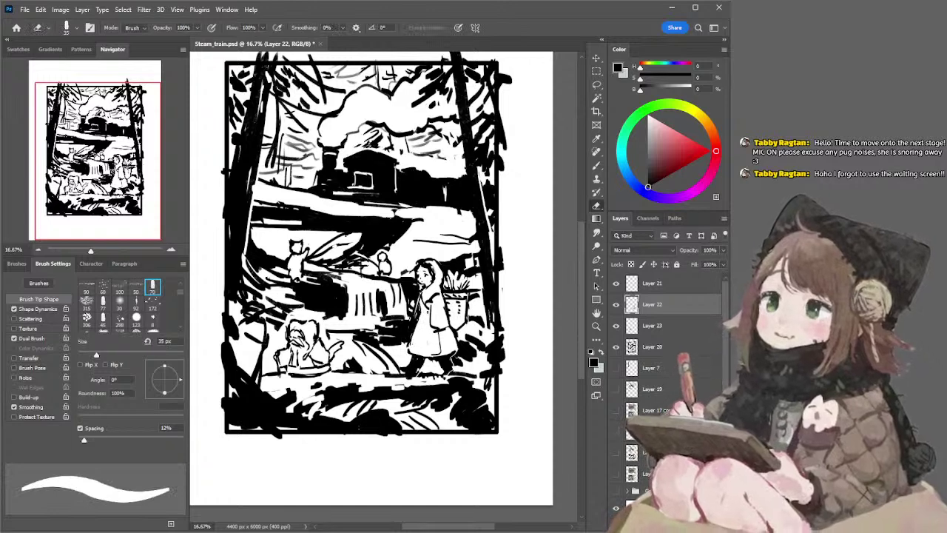
{"action": "key", "text": "b"}
{"action": "left_click_drag", "start_coordinate": [421, 330], "coordinate": [426, 336]}
{"action": "key", "text": "ctrl+z"}
{"action": "key", "text": "ctrl+z"}
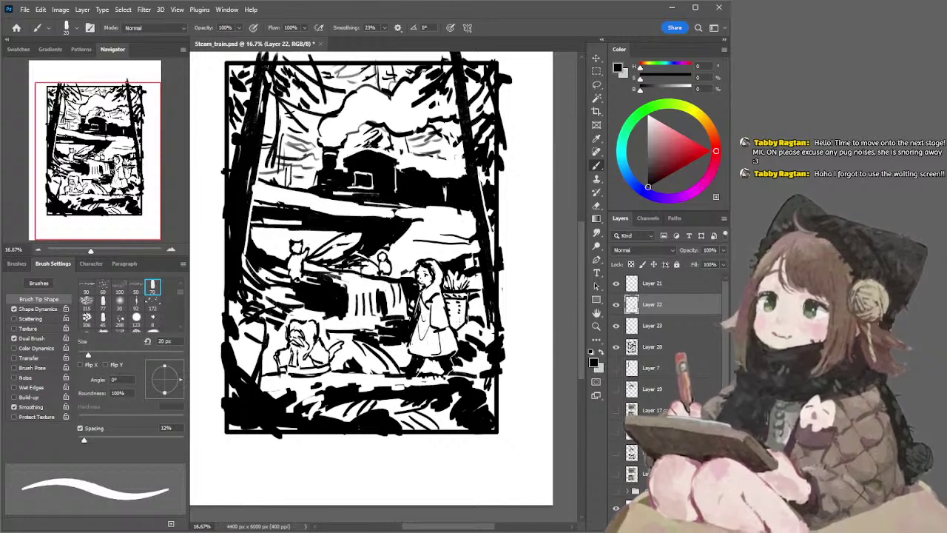
Clean up the basket girl's legs and basket on Layer 22 with a 50 px eraser, the 45 px eraser preset and 20 px brush
{"action": "key", "text": "e"}
{"action": "key", "text": "bracketright"}
{"action": "key", "text": "bracketright"}
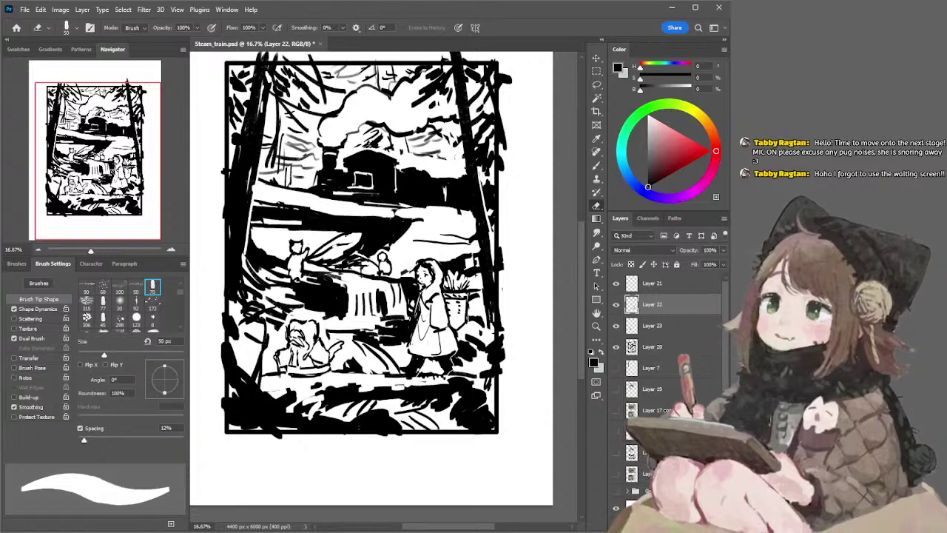
{"action": "key", "text": "l"}
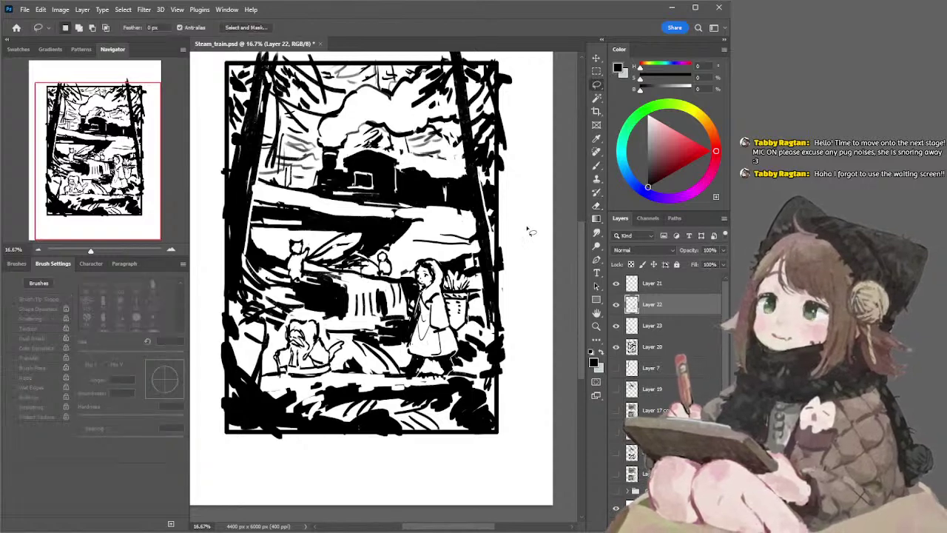
{"action": "mouse_move", "coordinate": [511, 224]}
{"action": "left_mouse_down"}
{"action": "mouse_move", "coordinate": [521, 222]}
{"action": "mouse_move", "coordinate": [518, 235]}
{"action": "left_mouse_up"}
{"action": "left_click", "coordinate": [38, 249]}
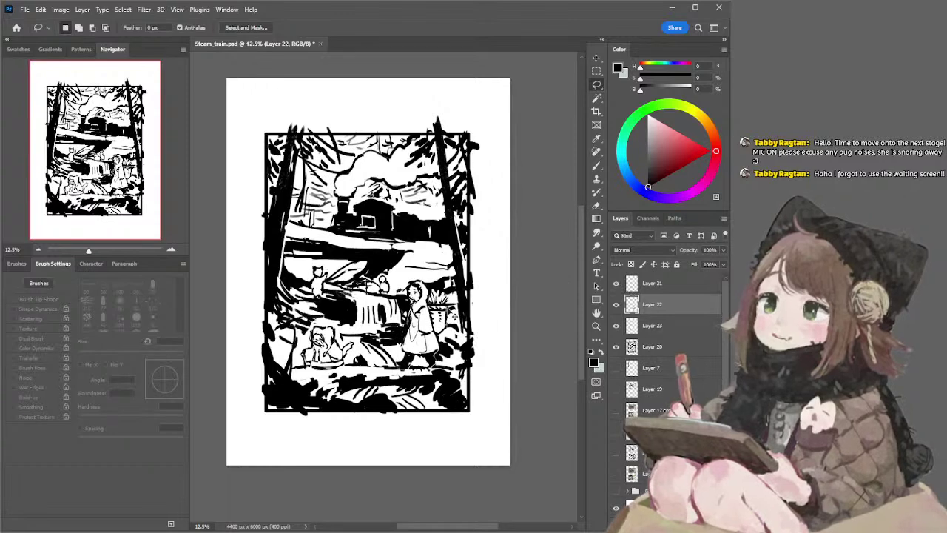
{"action": "key", "text": "e"}
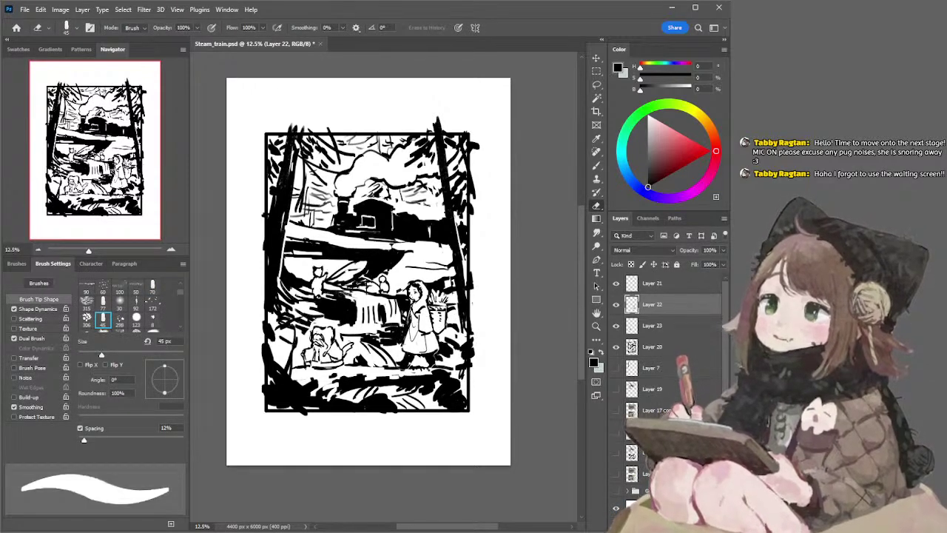
{"action": "key", "text": "b"}
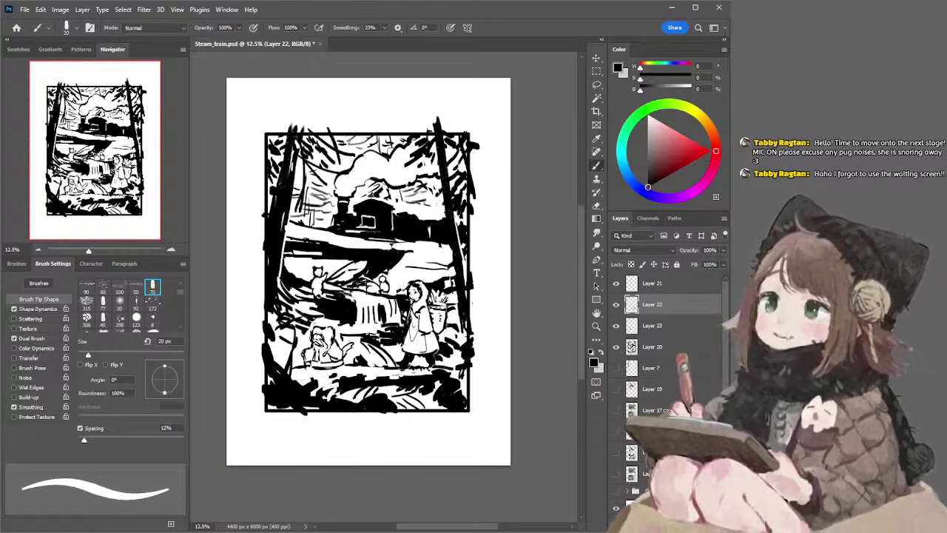
Lasso the girl's basket, scale it to about 85% and rotate it about 10° clockwise
{"action": "key", "text": "l"}
{"action": "mouse_move", "coordinate": [433, 319]}
{"action": "left_mouse_down"}
{"action": "mouse_move", "coordinate": [444, 344]}
{"action": "mouse_move", "coordinate": [452, 309]}
{"action": "mouse_move", "coordinate": [443, 295]}
{"action": "left_mouse_up"}
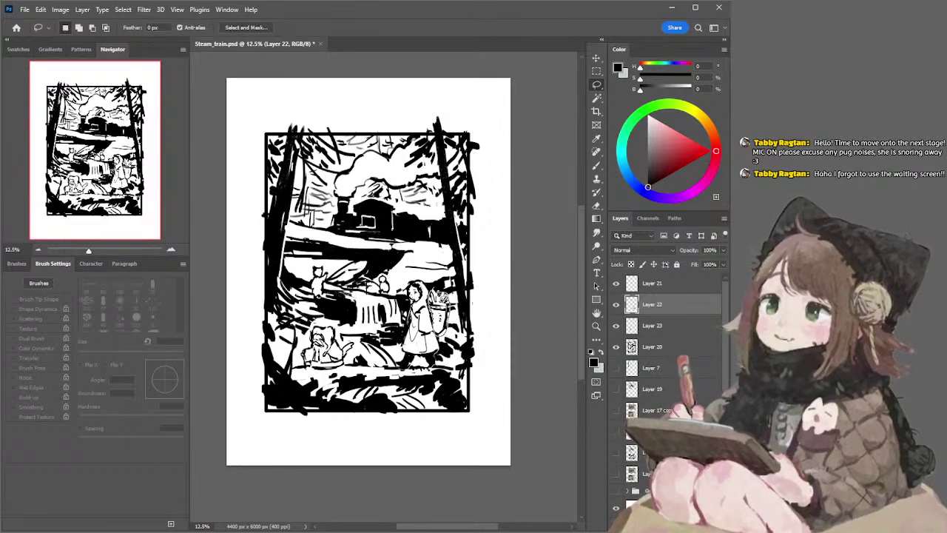
{"action": "left_click", "coordinate": [596, 58]}
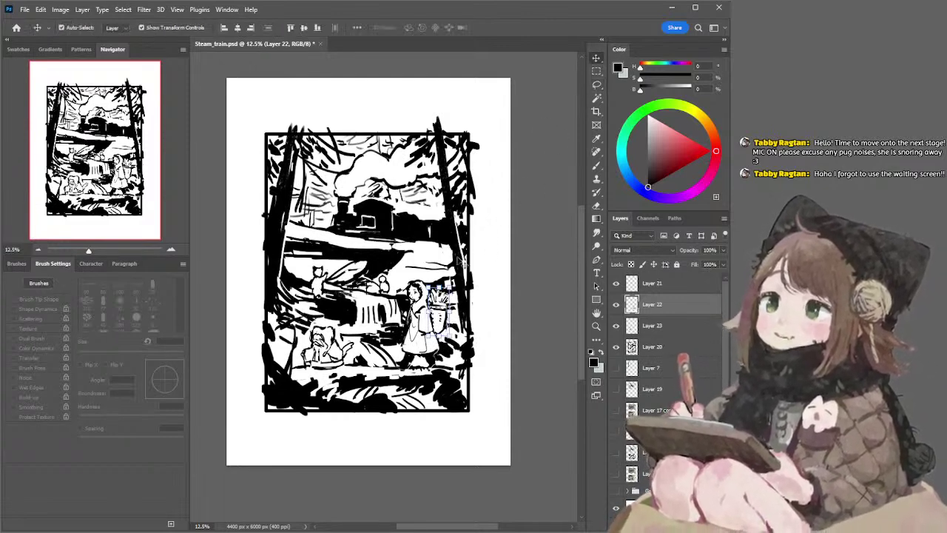
{"action": "key", "text": "ctrl+t"}
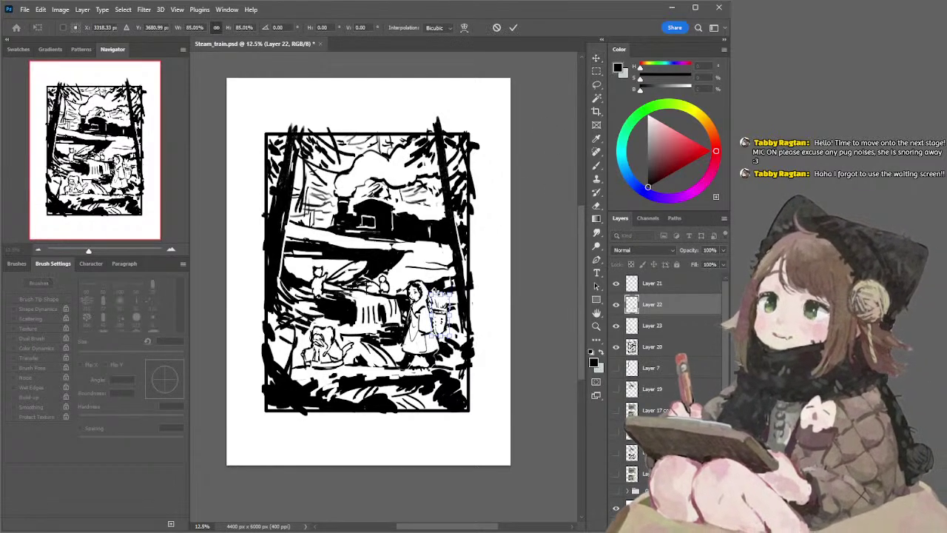
{"action": "left_click_drag", "start_coordinate": [447, 284], "coordinate": [446, 301]}
{"action": "key", "text": "Return"}
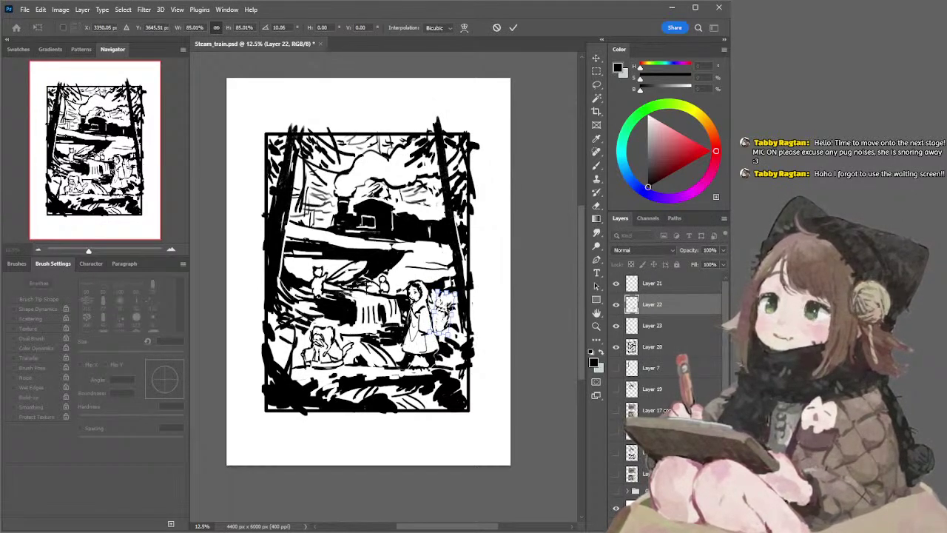
Apply the basket's transform and touch up its outline on Layer 22 with a 30 px brush and 45 px eraser
{"action": "key", "text": "l"}
{"action": "key", "text": "b"}
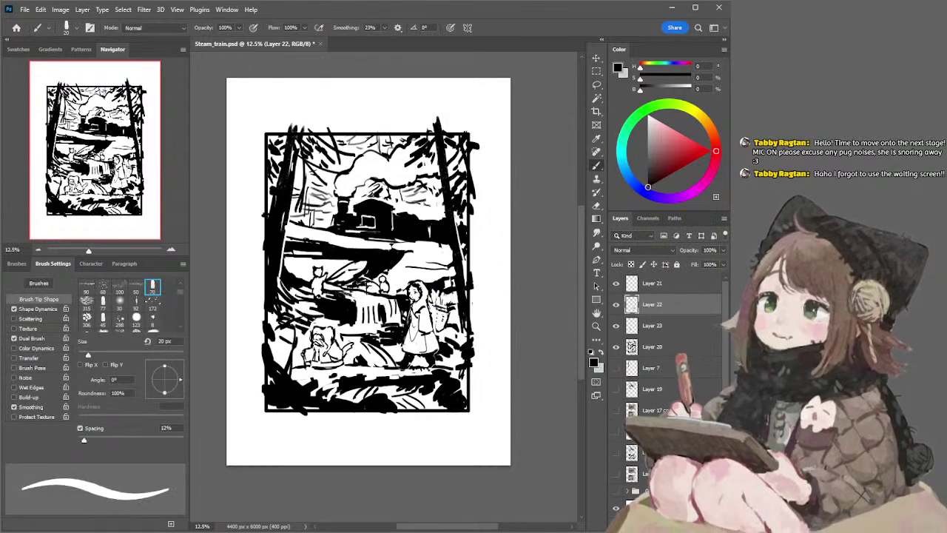
{"action": "key", "text": "]"}
{"action": "key", "text": "]"}
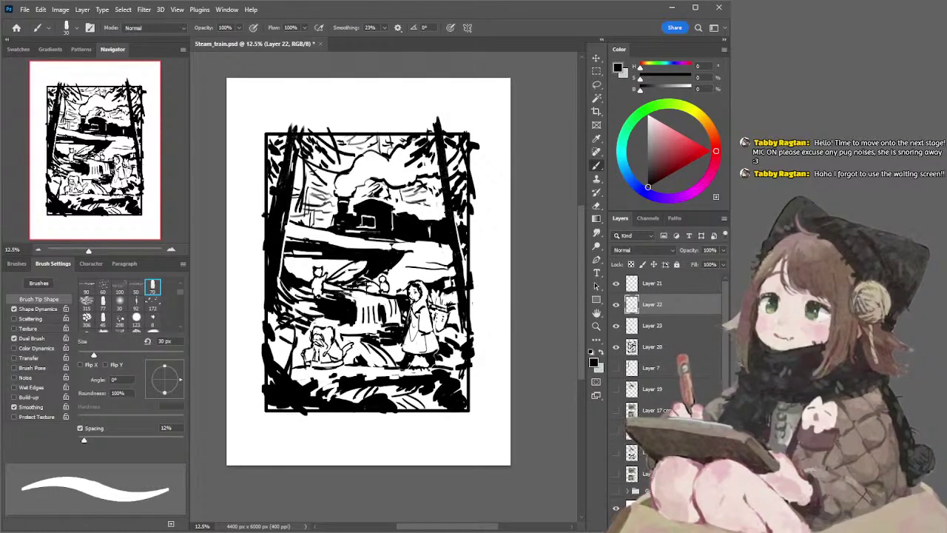
{"action": "key", "text": "e"}
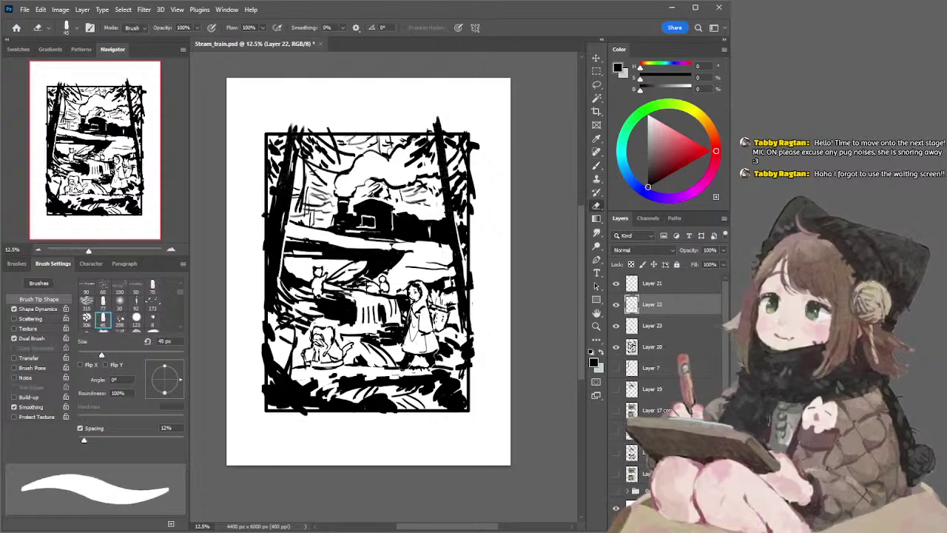
{"action": "key", "text": "b"}
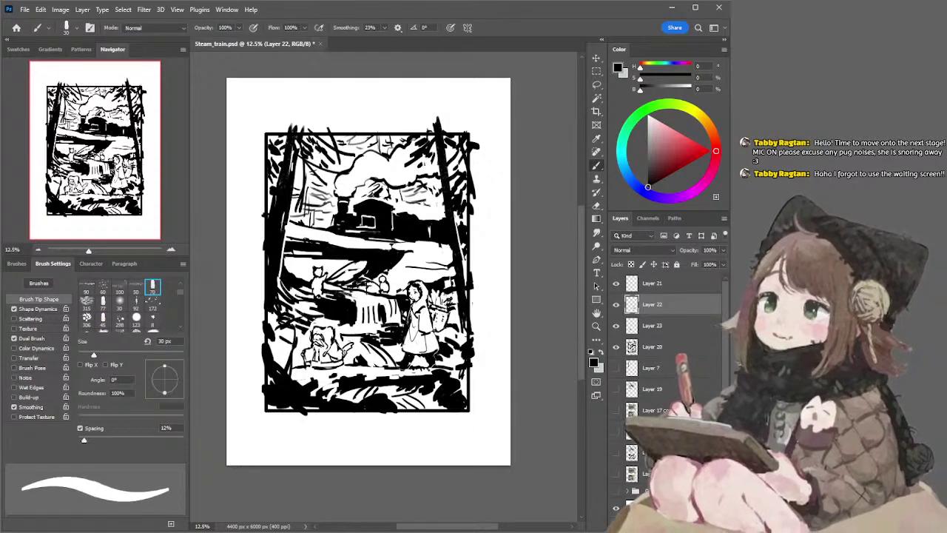
Sketch small details beside the seated animal on Layer 23 with the 30 px brush, cleaning up around them on Layer 20
{"action": "key", "text": "alt+["}
{"action": "key", "text": "e"}
{"action": "key", "text": "alt+["}
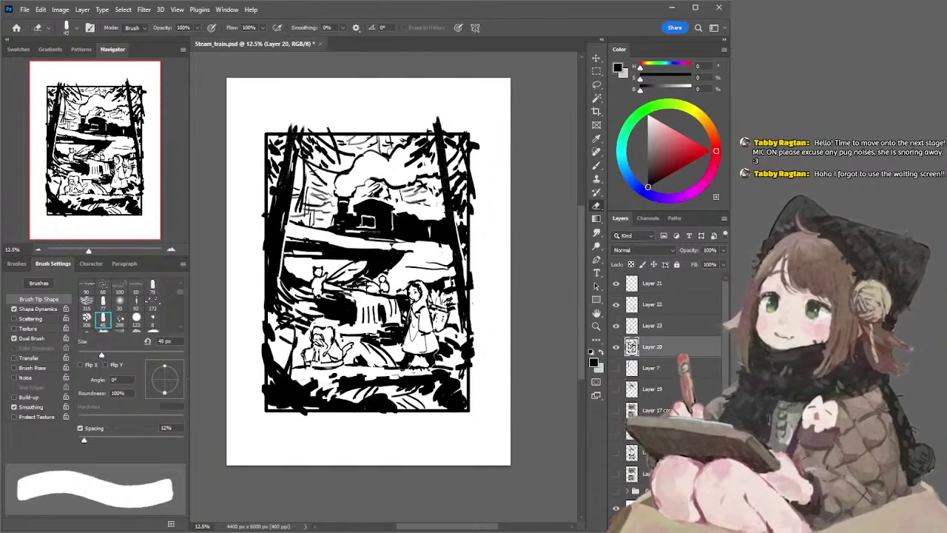
{"action": "key", "text": "alt+]"}
{"action": "key", "text": "b"}
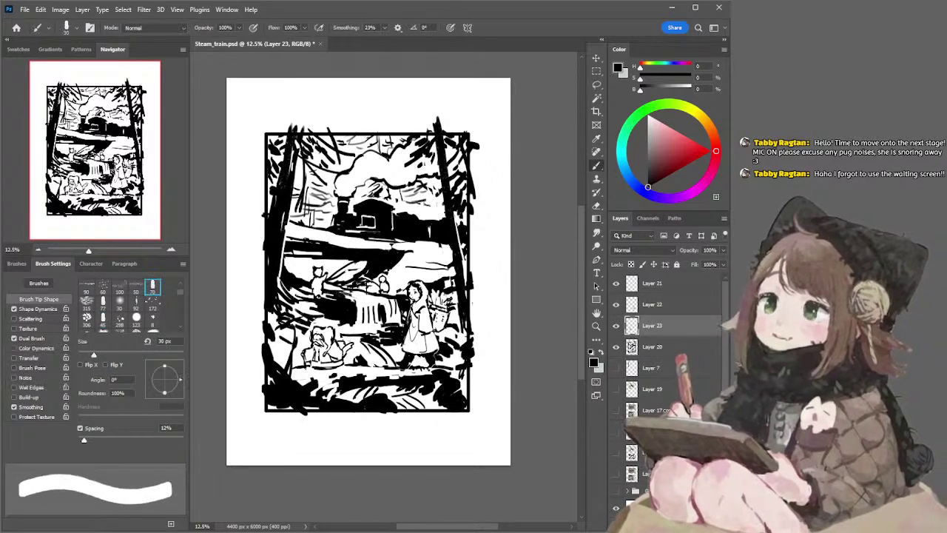
{"action": "left_click", "coordinate": [652, 346]}
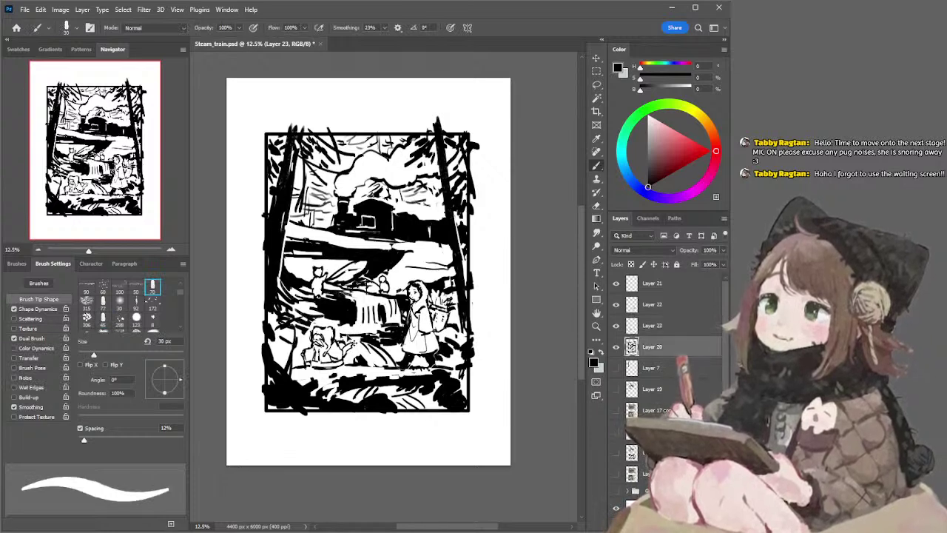
{"action": "key", "text": "e"}
{"action": "key", "text": "b"}
{"action": "key", "text": "alt+]"}
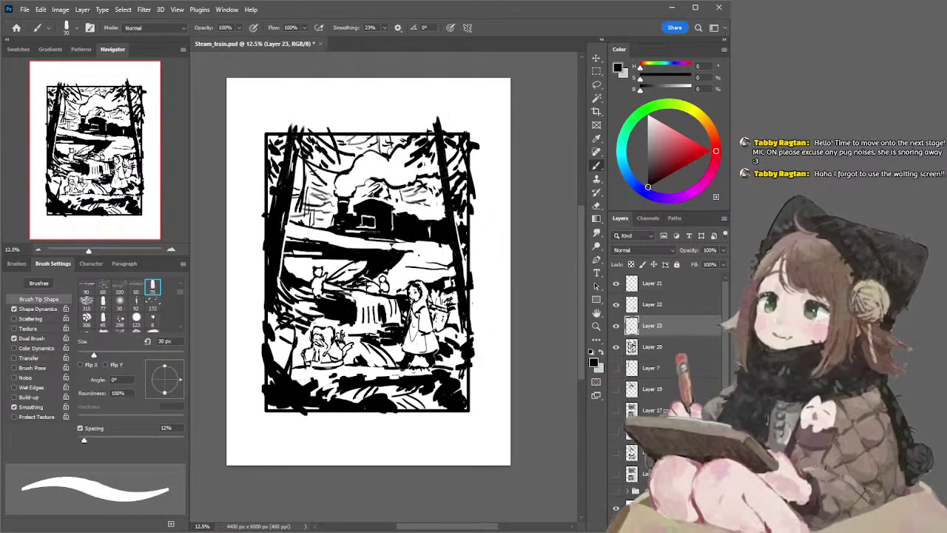
Carve dividing lines into the train's rear carriages on Layer 20 with a 35 px eraser, undoing unwanted strokes
{"action": "key", "text": "alt+bracketleft"}
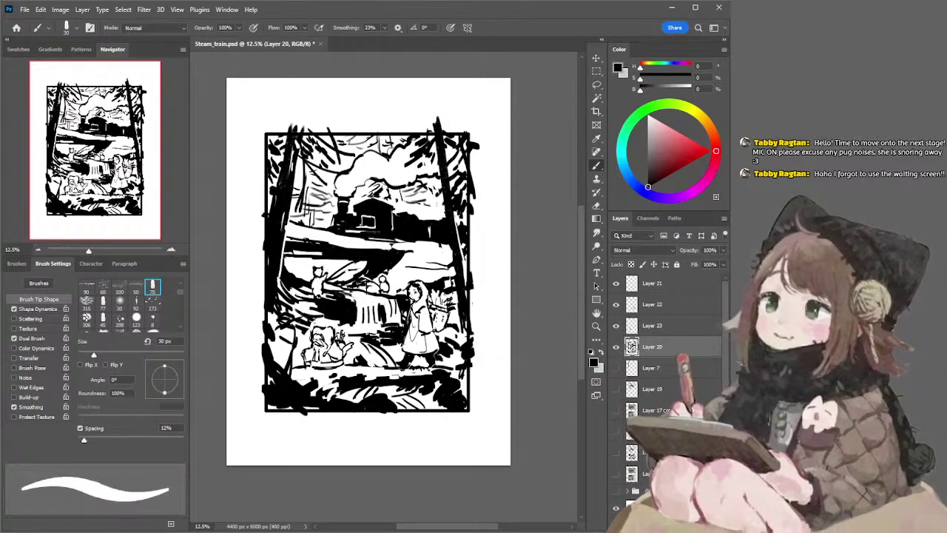
{"action": "key", "text": "e"}
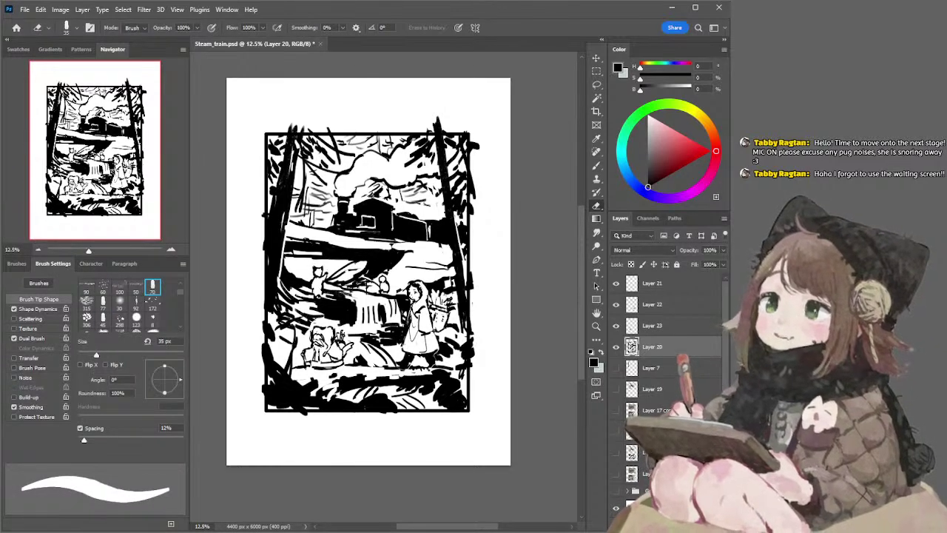
{"action": "left_click_drag", "start_coordinate": [419, 222], "coordinate": [399, 219]}
{"action": "key", "text": "ctrl+z"}
{"action": "key", "text": "ctrl+z"}
{"action": "key", "text": "ctrl+z"}
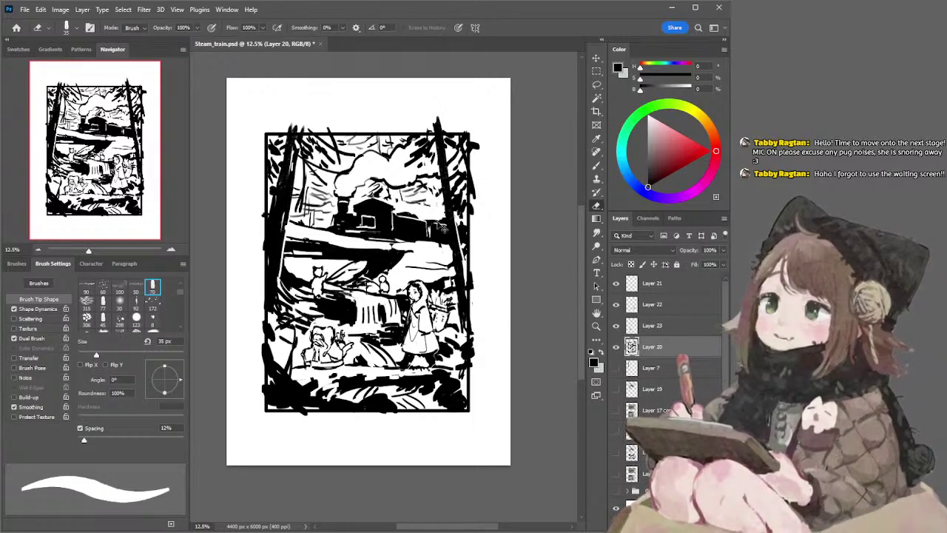
{"action": "key", "text": "b"}
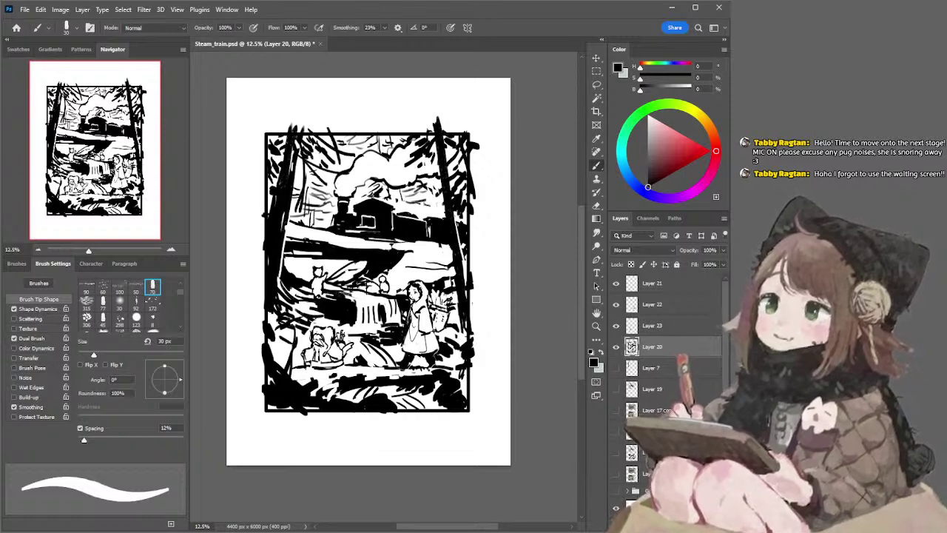
Touch up the figures near the waterfall, going from Layer 22 down to Layer 20 with the 35 px eraser and 30 px brush
{"action": "left_click", "coordinate": [423, 284], "text": "ctrl"}
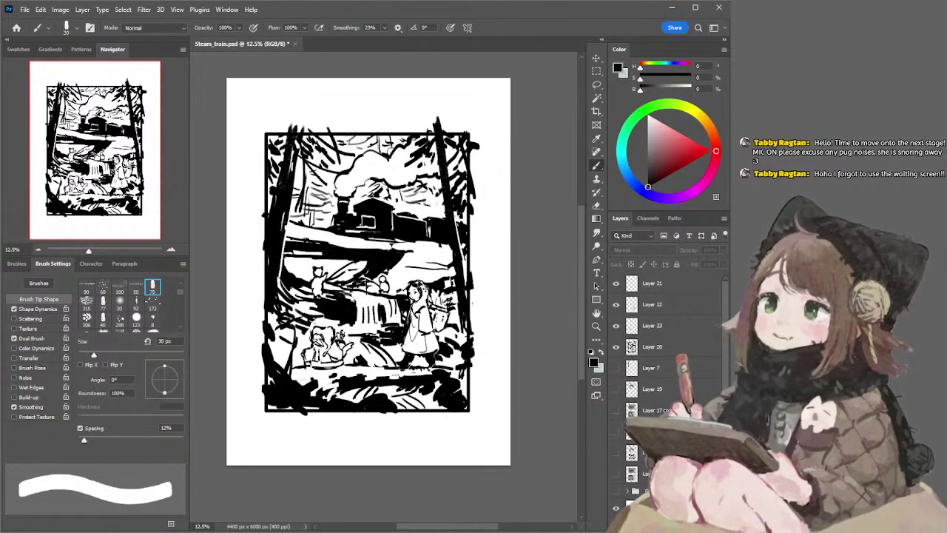
{"action": "left_click", "coordinate": [423, 285], "text": "ctrl"}
{"action": "key", "text": "e"}
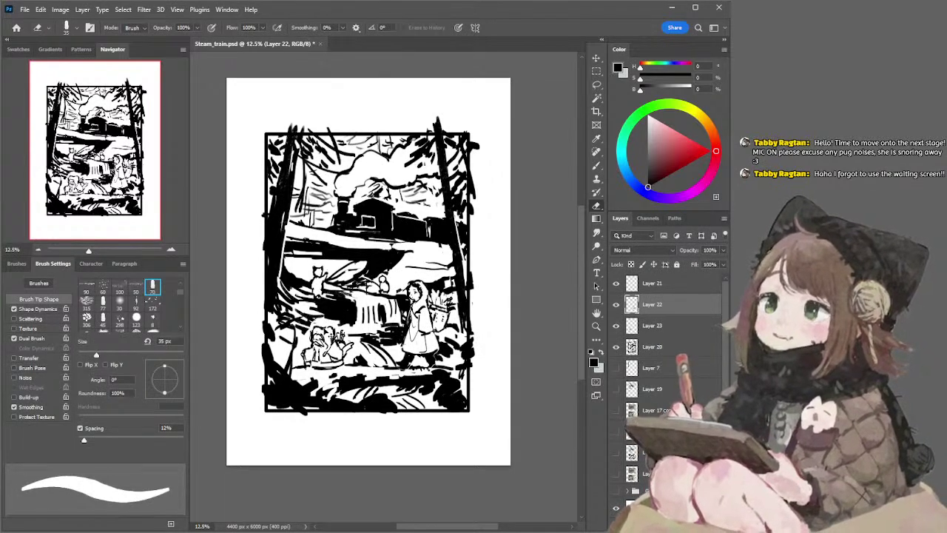
{"action": "key", "text": "alt+bracketleft"}
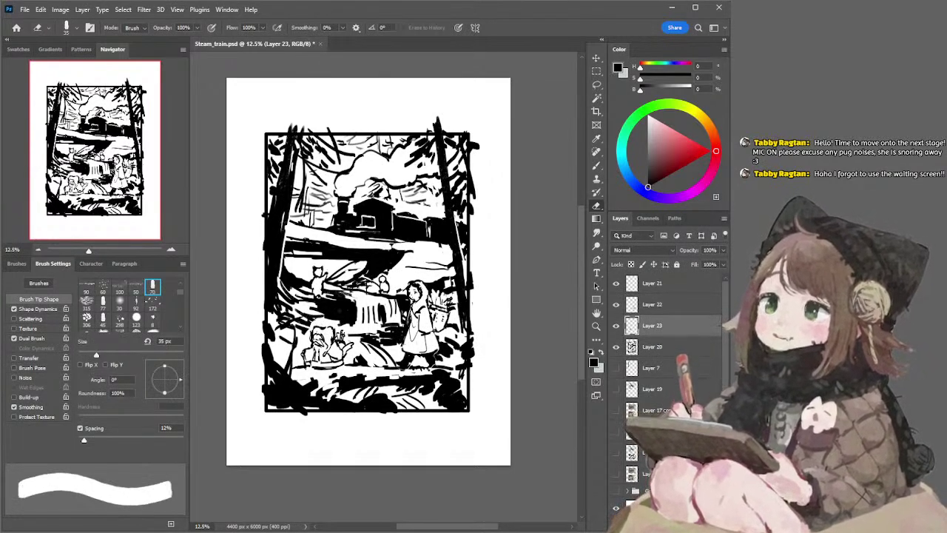
{"action": "key", "text": "alt+bracketleft"}
{"action": "key", "text": "b"}
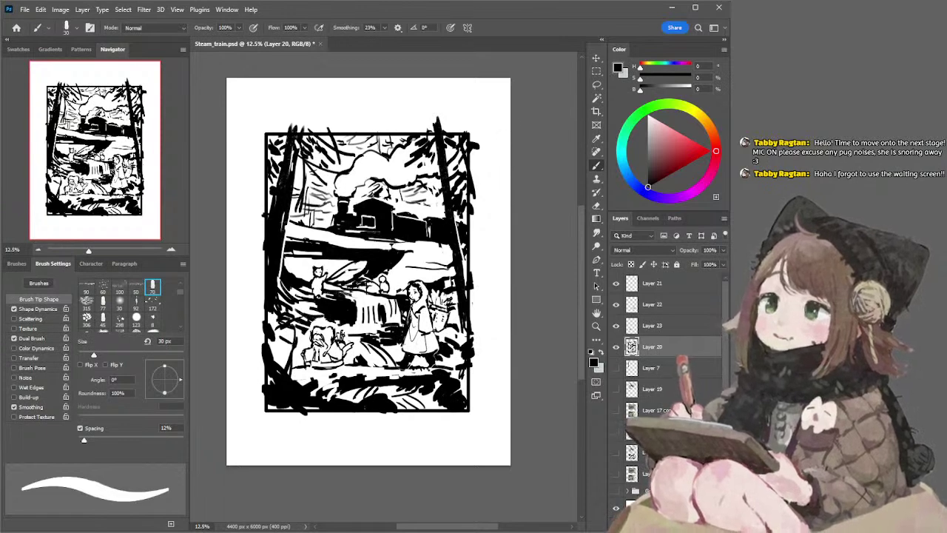
{"action": "left_click", "coordinate": [597, 111]}
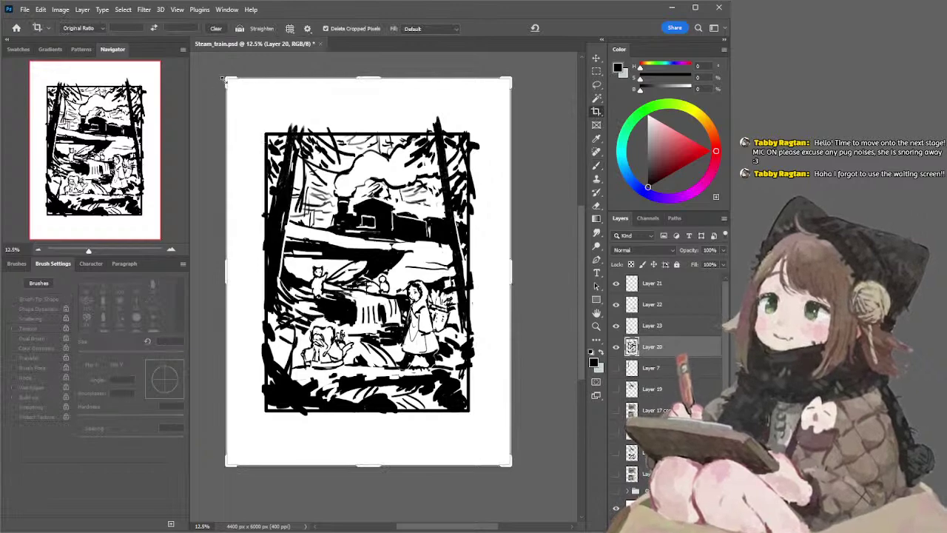
{"action": "left_click_drag", "start_coordinate": [222, 81], "coordinate": [249, 107]}
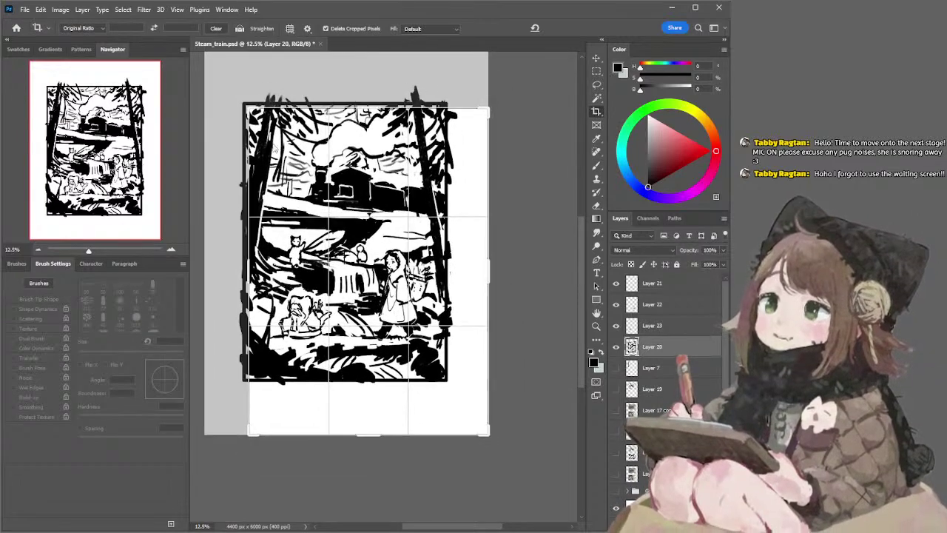
{"action": "key", "text": "Escape"}
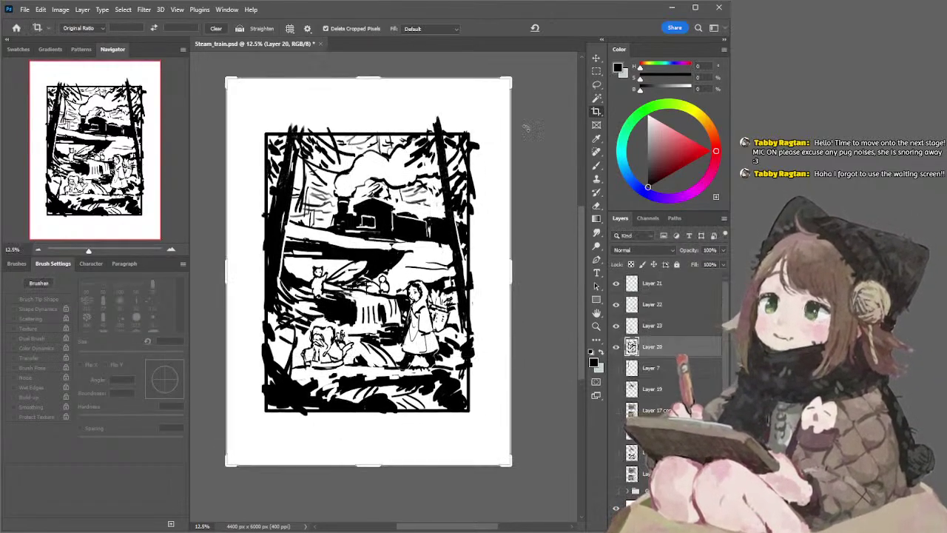
{"action": "left_click_drag", "start_coordinate": [226, 79], "coordinate": [247, 106]}
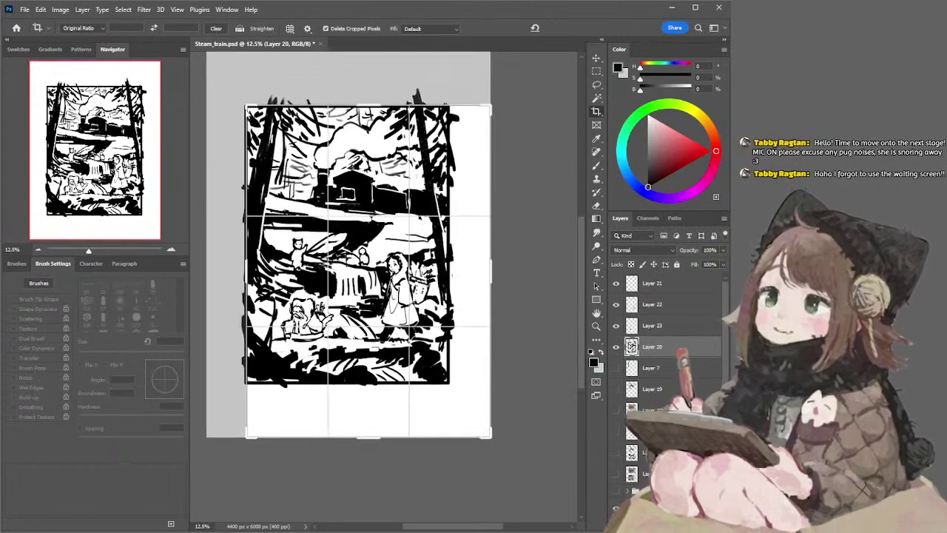
{"action": "left_click_drag", "start_coordinate": [488, 435], "coordinate": [475, 420]}
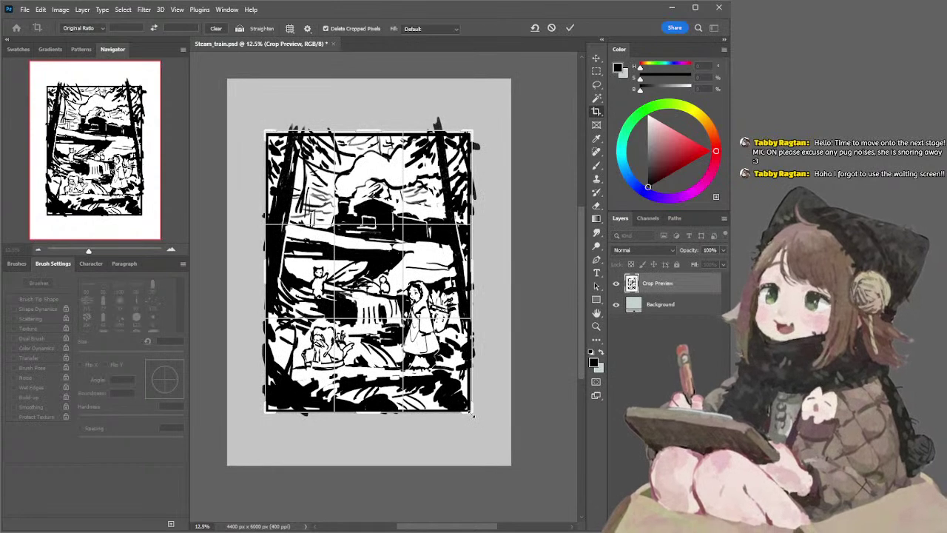
{"action": "left_click_drag", "start_coordinate": [473, 413], "coordinate": [472, 412]}
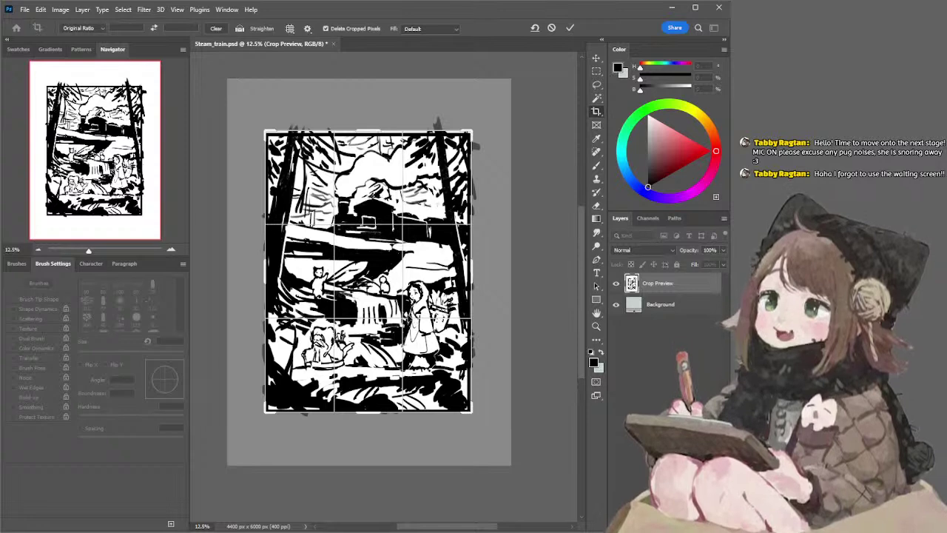
{"action": "left_click_drag", "start_coordinate": [472, 131], "coordinate": [497, 117]}
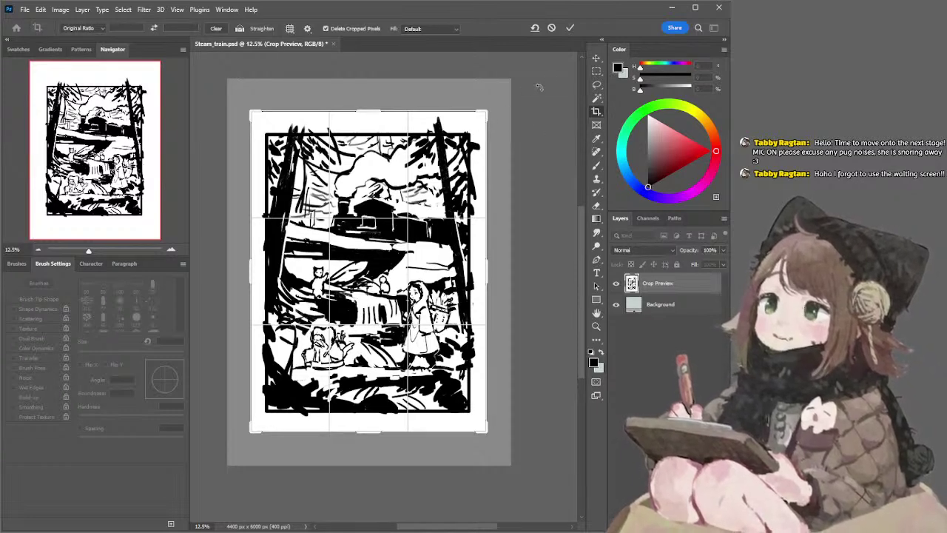
{"action": "key", "text": "Return"}
{"action": "key", "text": "b"}
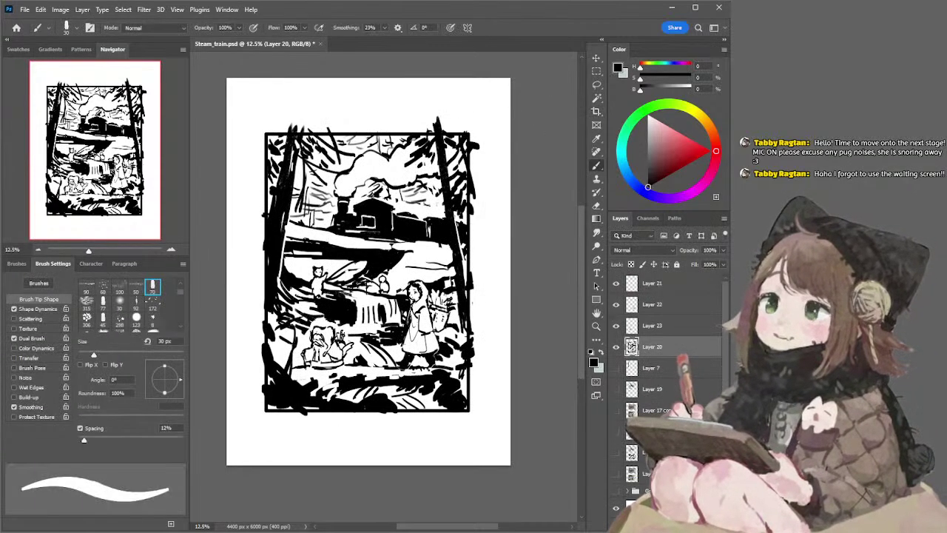
Enlarge the rectangular border frame on Layer 21 evenly around its center so it encloses more of the drawing
{"action": "key", "text": "alt+period"}
{"action": "key", "text": "v"}
{"action": "left_click_drag", "start_coordinate": [477, 123], "coordinate": [481, 118]}
{"action": "key", "text": "Return"}
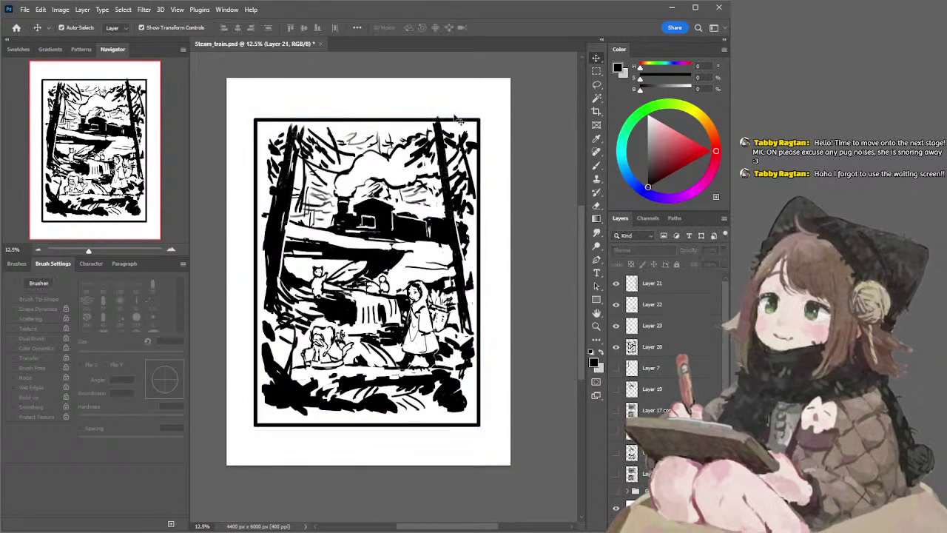
Extend the tree trunks and side foliage on Layer 20 out to the enlarged frame with a 100 px brush
{"action": "left_click", "coordinate": [289, 193]}
{"action": "key", "text": "b"}
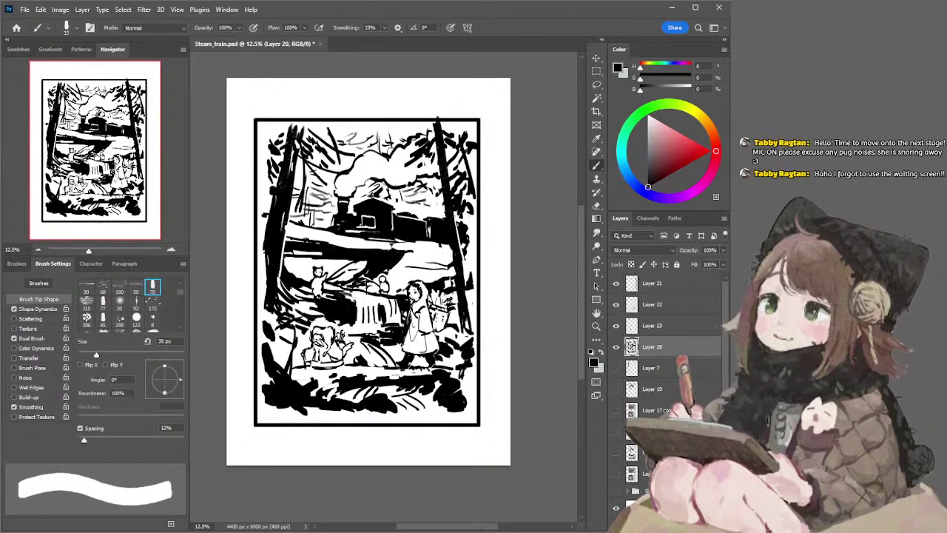
{"action": "key", "text": "]"}
{"action": "key", "text": "]"}
{"action": "key", "text": "]"}
{"action": "key", "text": "]"}
{"action": "key", "text": "]"}
{"action": "key", "text": "]"}
{"action": "key", "text": "]"}
{"action": "key", "text": "]"}
{"action": "mouse_move", "coordinate": [261, 253]}
{"action": "left_mouse_down"}
{"action": "mouse_move", "coordinate": [262, 307]}
{"action": "mouse_move", "coordinate": [260, 287]}
{"action": "mouse_move", "coordinate": [258, 295]}
{"action": "left_mouse_up"}
{"action": "left_click_drag", "start_coordinate": [468, 294], "coordinate": [474, 330]}
{"action": "left_click_drag", "start_coordinate": [295, 118], "coordinate": [299, 132]}
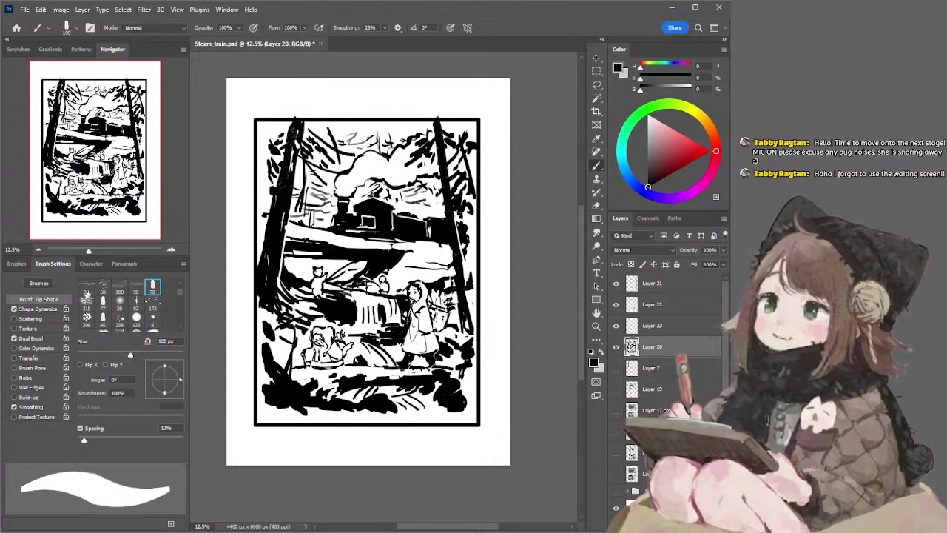
Bring the brush to 175 px, then lasso the left tree's upper trunk on Layer 20, shift it slightly left and deselect
{"action": "key", "text": "bracketright"}
{"action": "key", "text": "bracketright"}
{"action": "key", "text": "bracketright"}
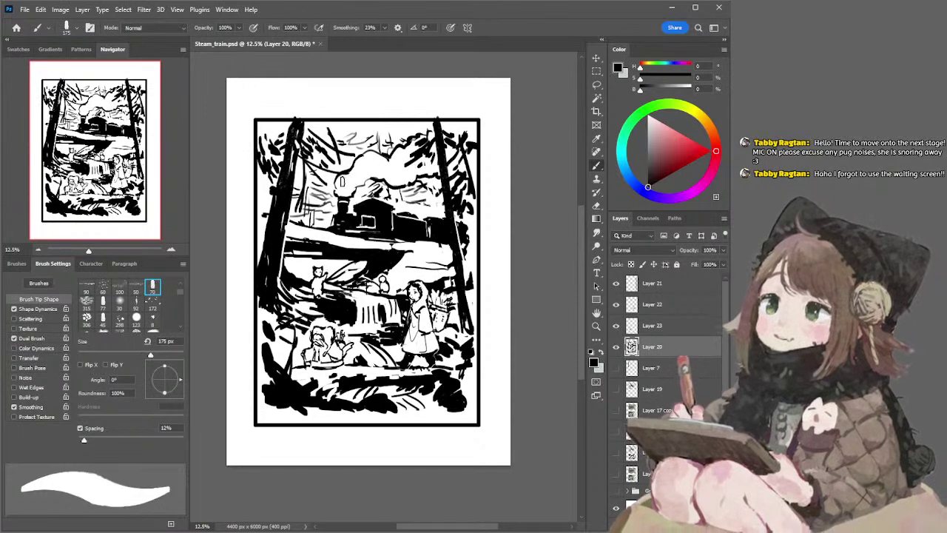
{"action": "key", "text": "l"}
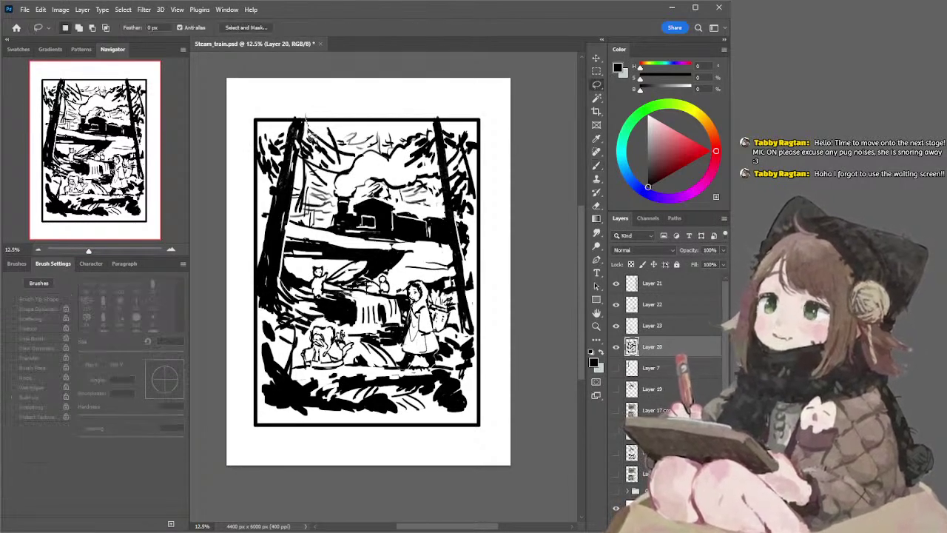
{"action": "mouse_move", "coordinate": [295, 193]}
{"action": "left_mouse_down"}
{"action": "mouse_move", "coordinate": [278, 293]}
{"action": "mouse_move", "coordinate": [285, 315]}
{"action": "mouse_move", "coordinate": [236, 238]}
{"action": "mouse_move", "coordinate": [306, 91]}
{"action": "mouse_move", "coordinate": [303, 111]}
{"action": "mouse_move", "coordinate": [280, 131]}
{"action": "left_mouse_up"}
{"action": "key", "text": "ctrl+d"}
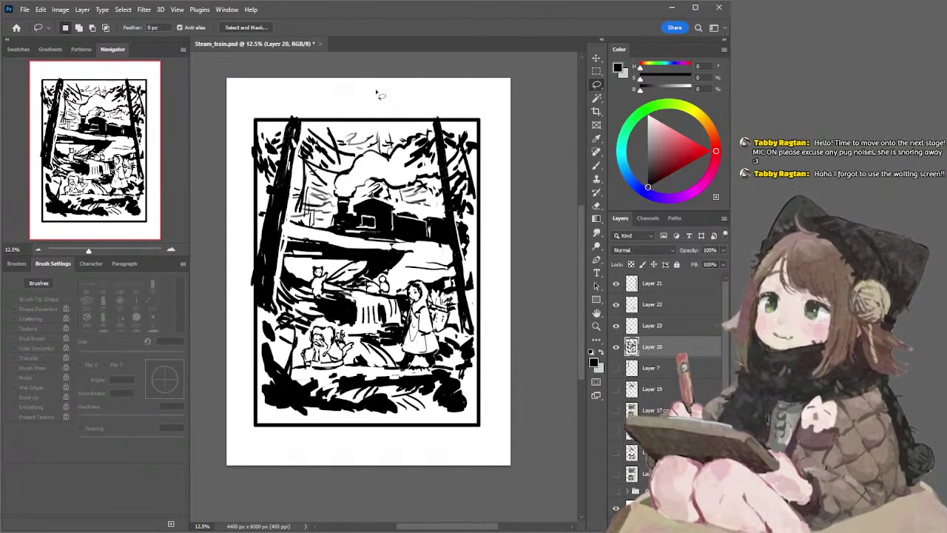
{"action": "key", "text": "b"}
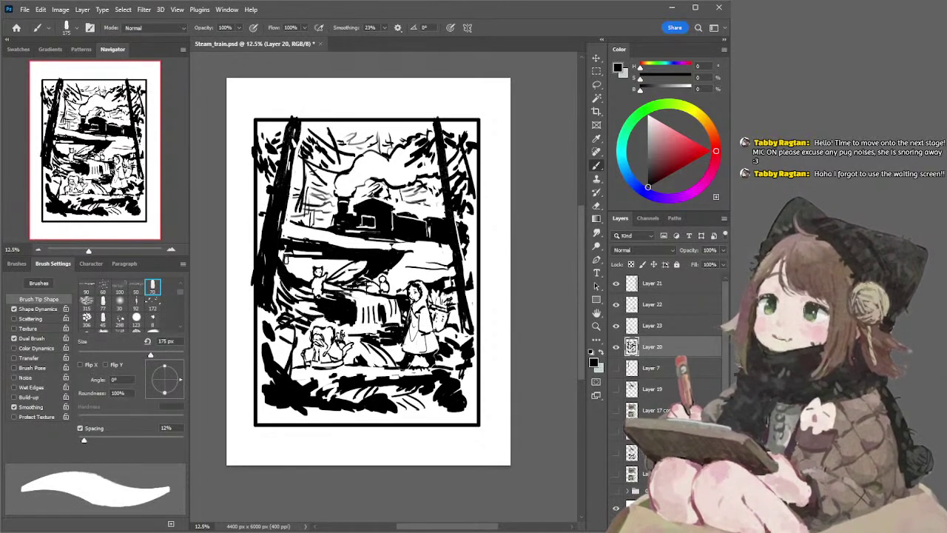
Fill the gaps along the frame's left edge on Layer 20 with dark foliage strokes, starting with an 80 px brush
{"action": "key", "text": "e"}
{"action": "key", "text": "b"}
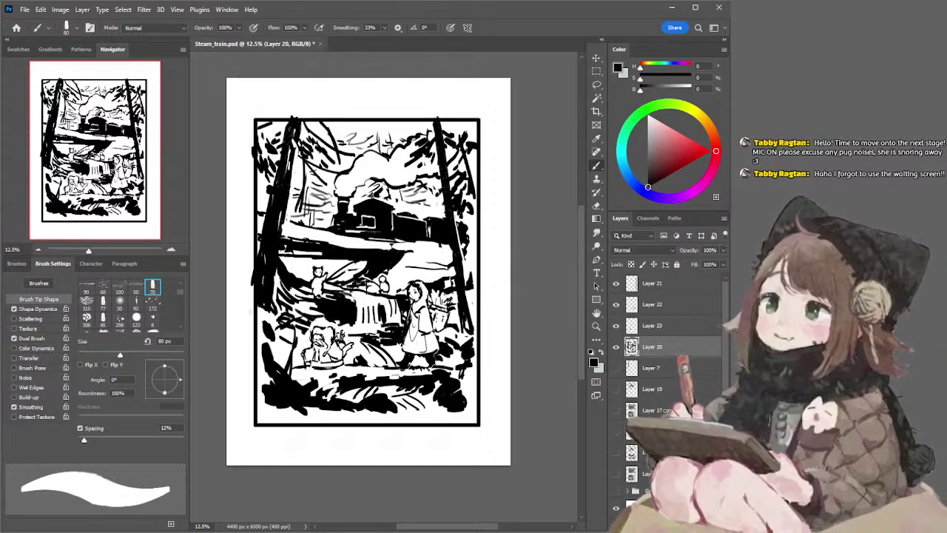
{"action": "left_click_drag", "start_coordinate": [261, 307], "coordinate": [264, 335]}
{"action": "left_click_drag", "start_coordinate": [262, 372], "coordinate": [268, 385]}
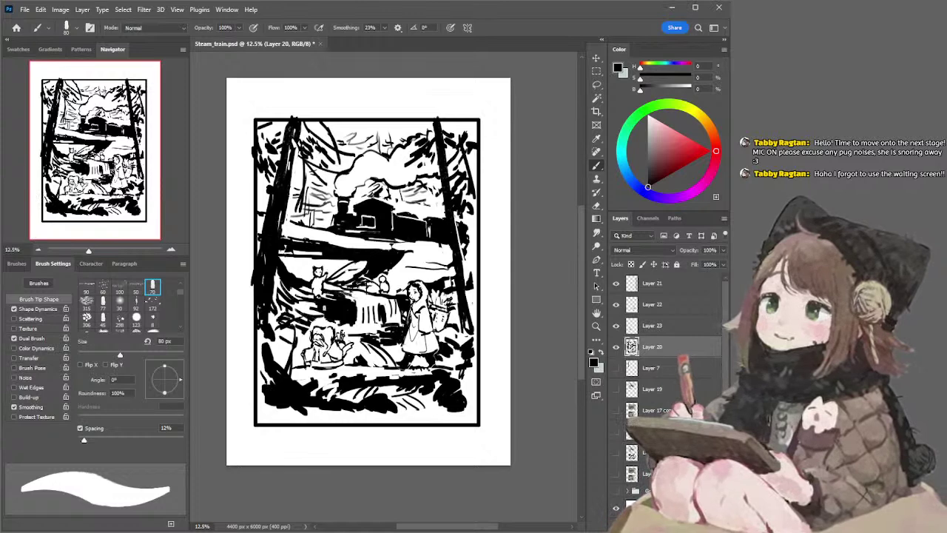
{"action": "key", "text": "]"}
{"action": "key", "text": "]"}
{"action": "key", "text": "]"}
{"action": "key", "text": "]"}
{"action": "mouse_move", "coordinate": [262, 384]}
{"action": "left_mouse_down"}
{"action": "mouse_move", "coordinate": [283, 409]}
{"action": "mouse_move", "coordinate": [270, 406]}
{"action": "left_mouse_up"}
Open up white areas in the waterfall and rocks on Layer 20 with the eraser, up to 200 px, and return to a 90 px brush
{"action": "key", "text": "bracketleft"}
{"action": "key", "text": "bracketleft"}
{"action": "key", "text": "e"}
{"action": "key", "text": "bracketleft"}
{"action": "key", "text": "bracketleft"}
{"action": "key", "text": "bracketleft"}
{"action": "key", "text": "bracketleft"}
{"action": "key", "text": "bracketright"}
{"action": "key", "text": "bracketright"}
{"action": "key", "text": "bracketright"}
{"action": "key", "text": "bracketright"}
{"action": "key", "text": "bracketright"}
{"action": "key", "text": "bracketright"}
{"action": "key", "text": "bracketright"}
{"action": "key", "text": "bracketright"}
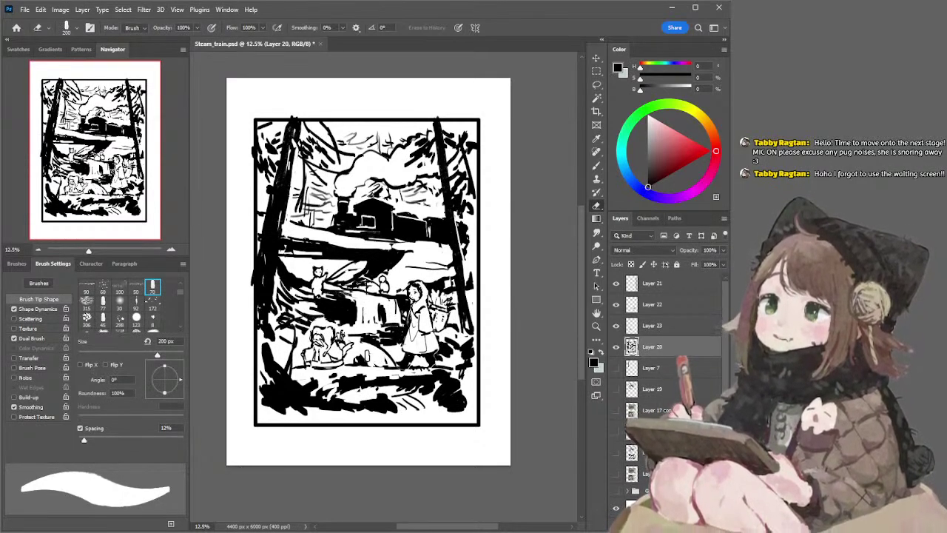
{"action": "key", "text": "b"}
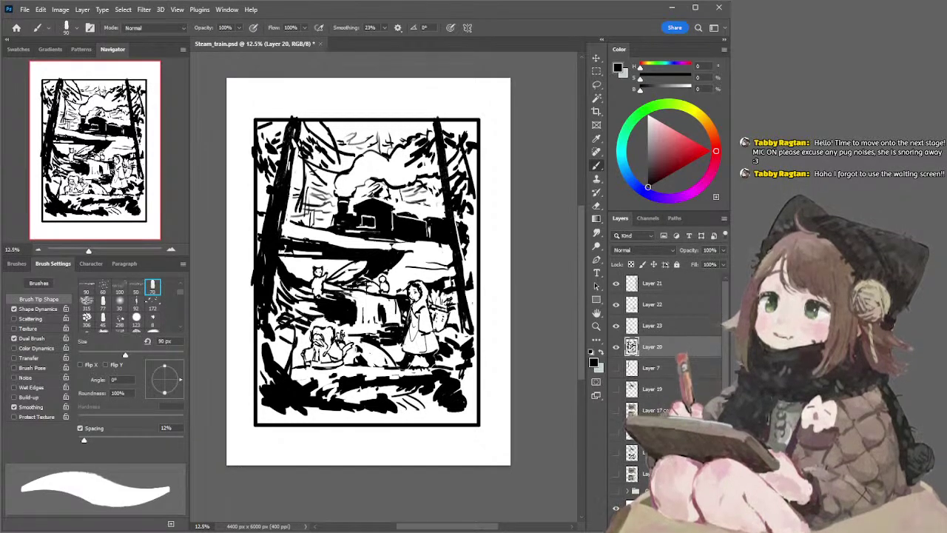
Undo the last stroke and add short dark strokes to the foreground bank below the animals on Layer 20 with the 90 px brush
{"action": "key", "text": "ctrl+z"}
{"action": "left_click_drag", "start_coordinate": [369, 358], "coordinate": [378, 364]}
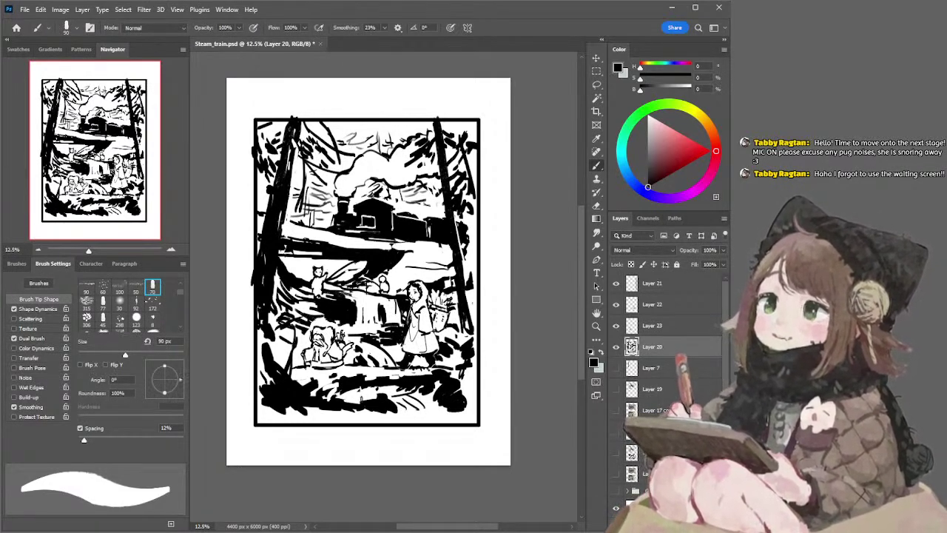
{"action": "key", "text": "e"}
{"action": "key", "text": "bracketleft"}
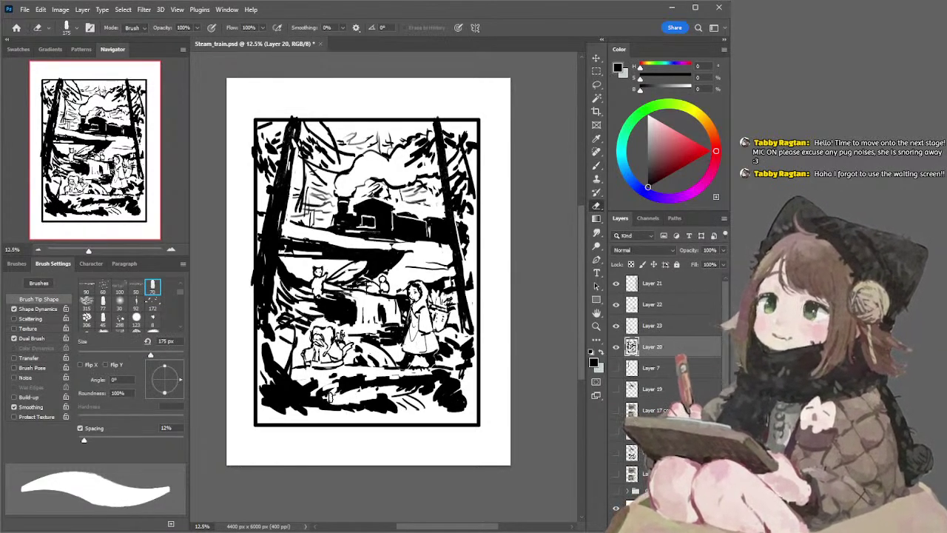
{"action": "key", "text": "b"}
{"action": "left_click_drag", "start_coordinate": [324, 389], "coordinate": [336, 384]}
{"action": "mouse_move", "coordinate": [336, 386]}
{"action": "left_mouse_down"}
{"action": "mouse_move", "coordinate": [324, 395]}
{"action": "mouse_move", "coordinate": [336, 394]}
{"action": "left_mouse_up"}
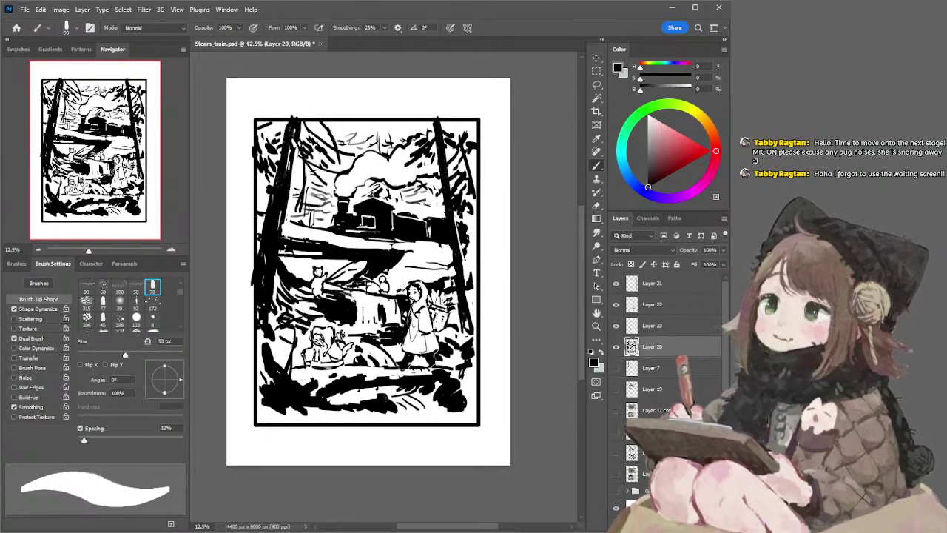
{"action": "key", "text": "e"}
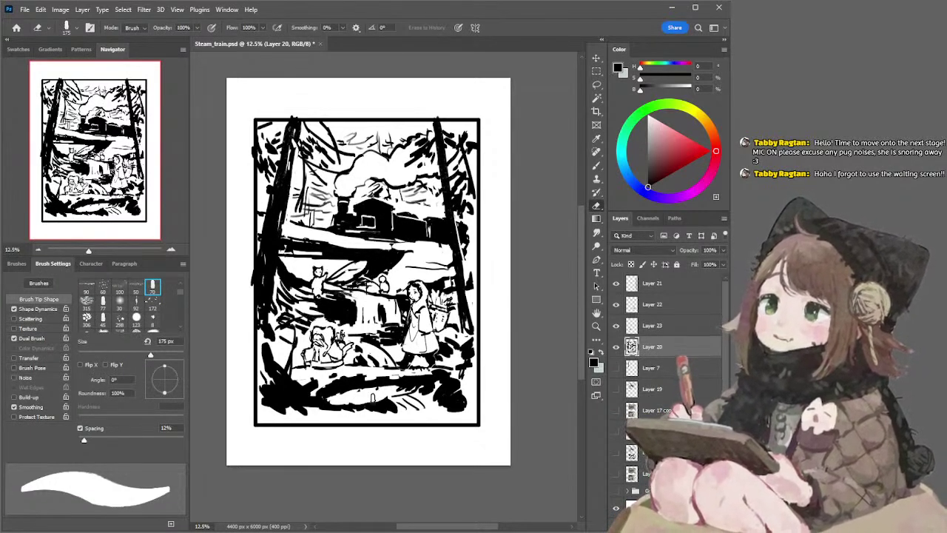
Block in a solid dark mass along the bottom-centre foreground on Layer 20 with a 150 px brush, then touch up the lower-right bush
{"action": "key", "text": "b"}
{"action": "key", "text": "bracketright"}
{"action": "key", "text": "bracketright"}
{"action": "key", "text": "bracketright"}
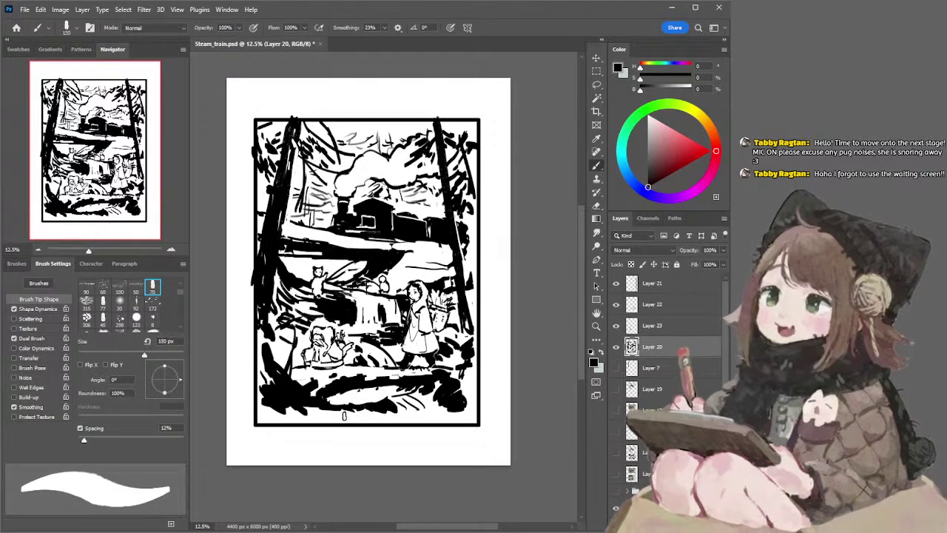
{"action": "left_click_drag", "start_coordinate": [329, 418], "coordinate": [363, 413]}
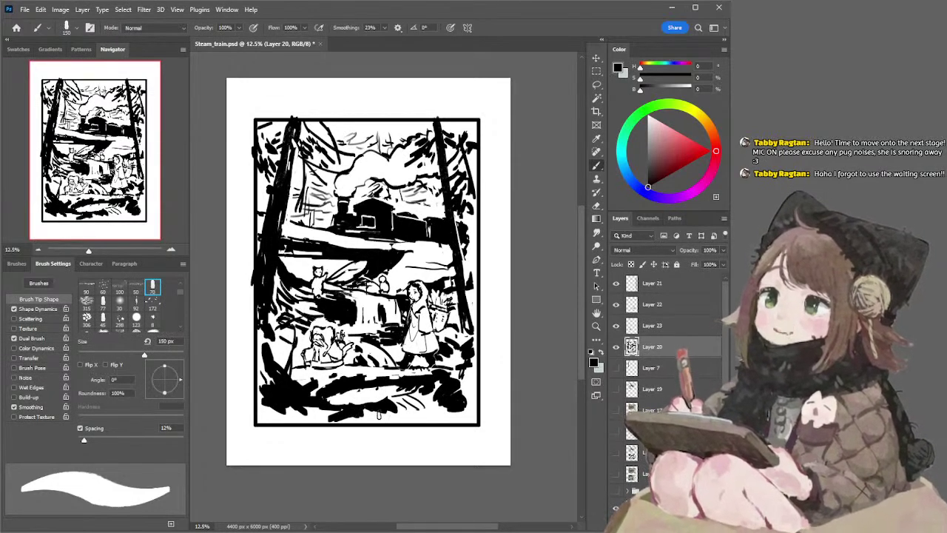
{"action": "left_click_drag", "start_coordinate": [366, 416], "coordinate": [376, 416]}
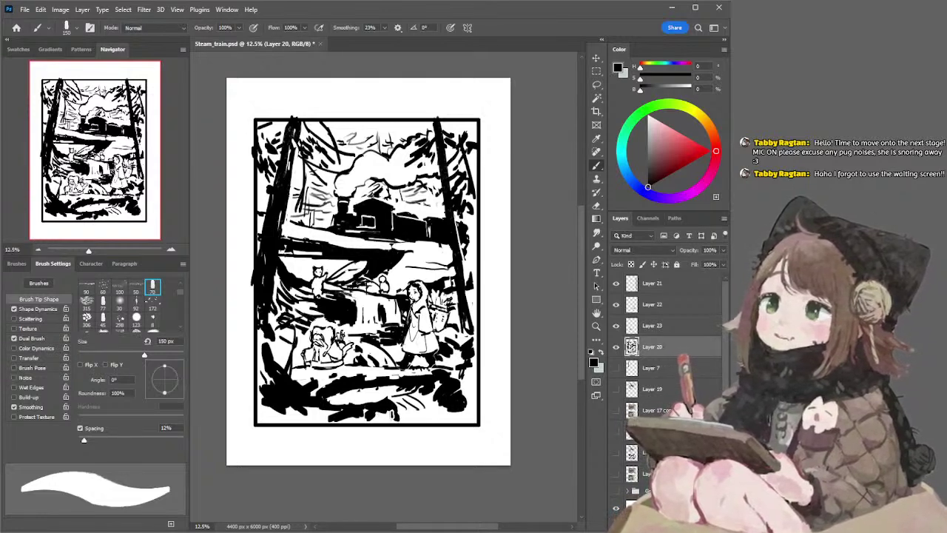
{"action": "left_click_drag", "start_coordinate": [396, 418], "coordinate": [352, 422]}
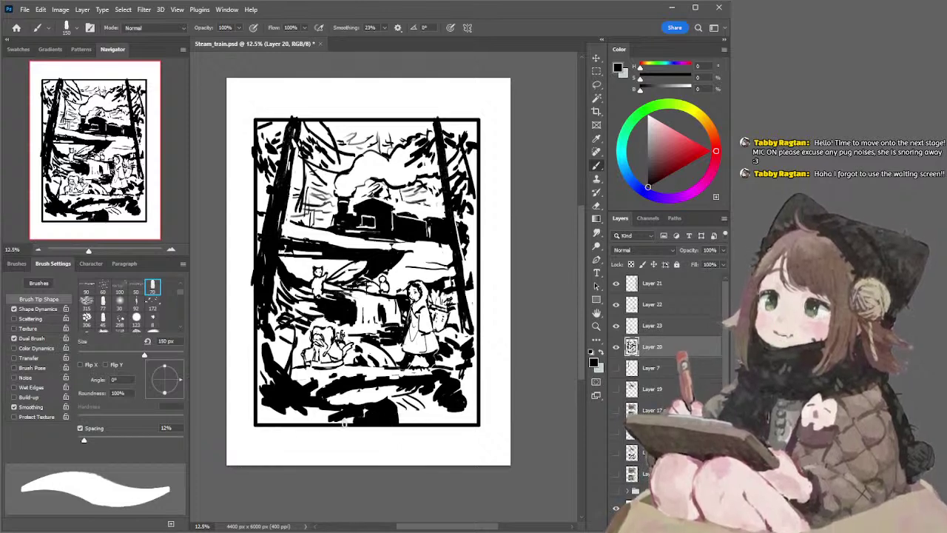
{"action": "left_click_drag", "start_coordinate": [460, 394], "coordinate": [467, 407]}
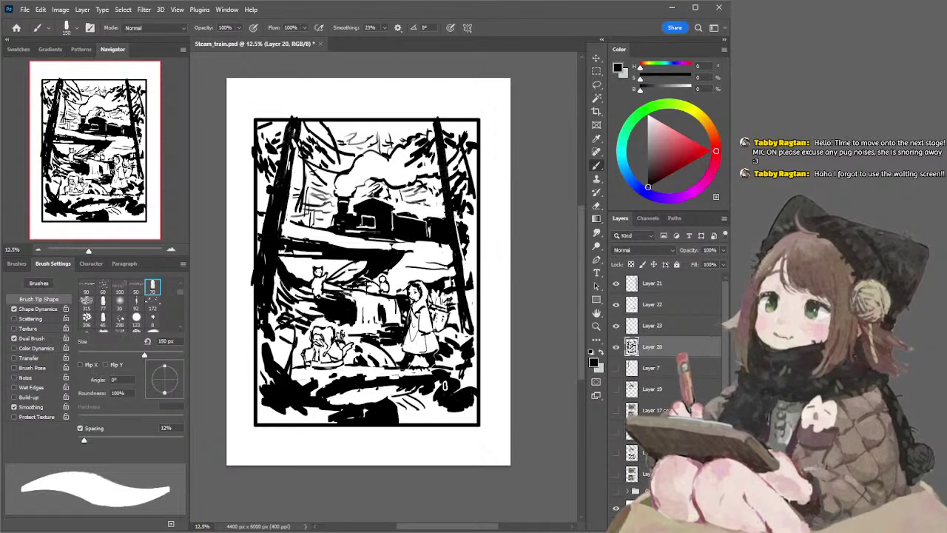
Carve white gaps into the lower-right bush on Layer 20, then fill the lower-left foreground down to the frame with the 150 px brush
{"action": "key", "text": "e"}
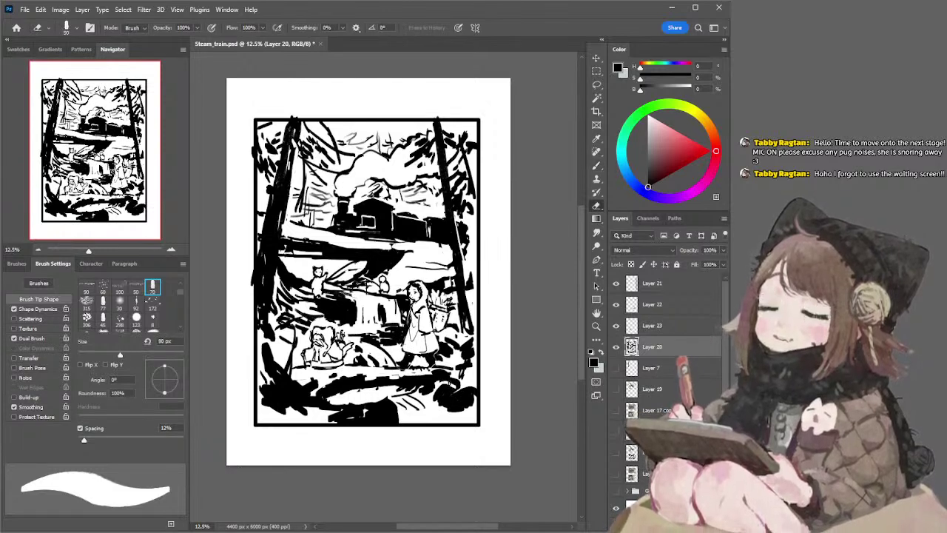
{"action": "key", "text": "b"}
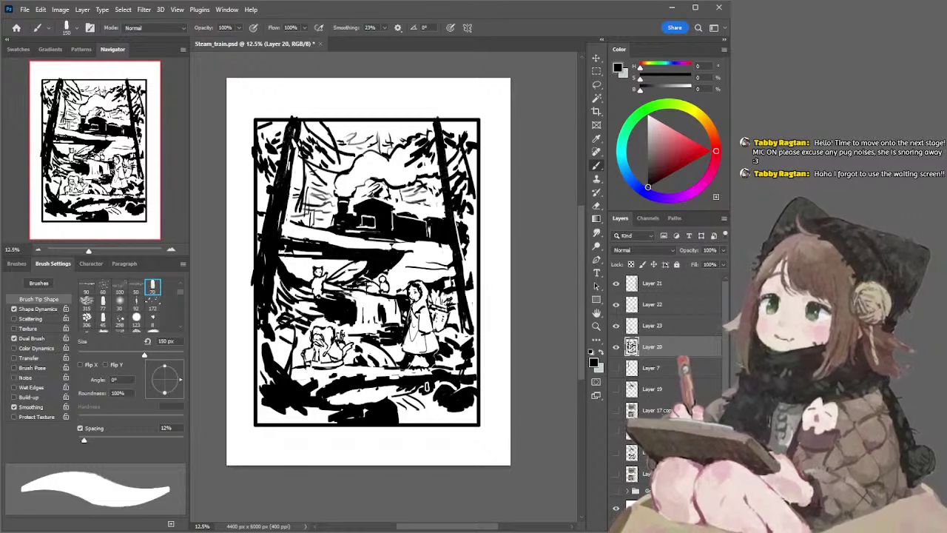
{"action": "mouse_move", "coordinate": [259, 411]}
{"action": "left_mouse_down"}
{"action": "mouse_move", "coordinate": [278, 422]}
{"action": "mouse_move", "coordinate": [259, 416]}
{"action": "mouse_move", "coordinate": [345, 412]}
{"action": "mouse_move", "coordinate": [326, 408]}
{"action": "mouse_move", "coordinate": [338, 419]}
{"action": "mouse_move", "coordinate": [378, 407]}
{"action": "mouse_move", "coordinate": [376, 417]}
{"action": "mouse_move", "coordinate": [337, 415]}
{"action": "mouse_move", "coordinate": [371, 411]}
{"action": "left_mouse_up"}
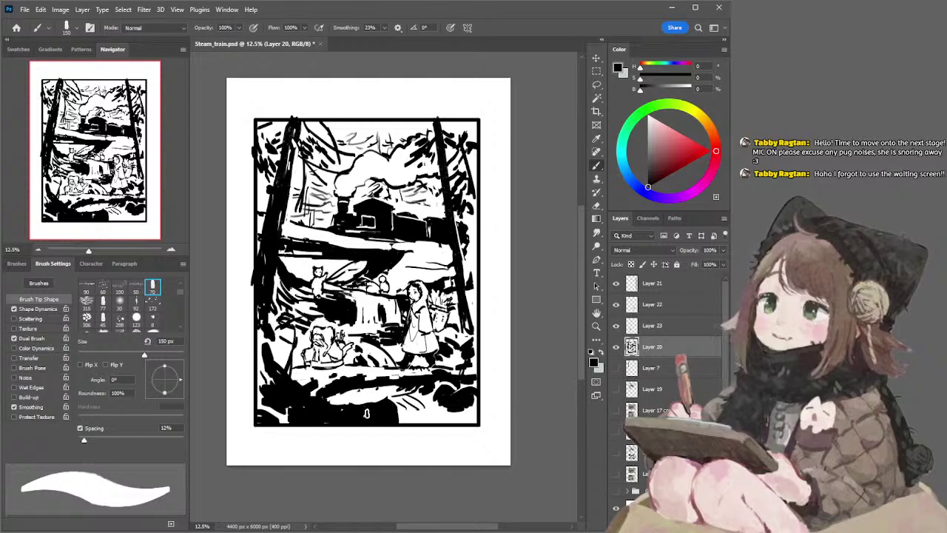
Darken the foreground's lower-right corner against the frame on Layer 20 with a 100 to 125 px brush, undoing stray strokes
{"action": "key", "text": "bracketleft"}
{"action": "key", "text": "bracketleft"}
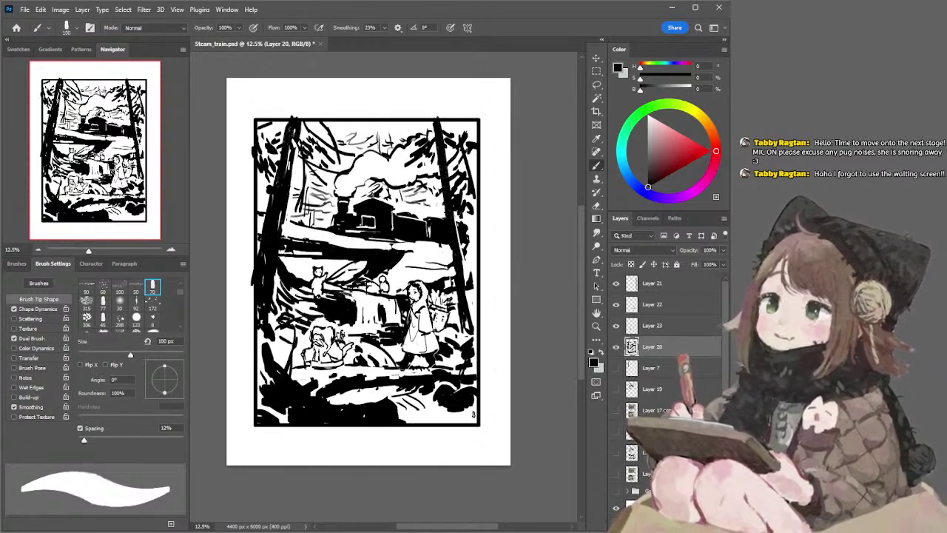
{"action": "key", "text": "bracketright"}
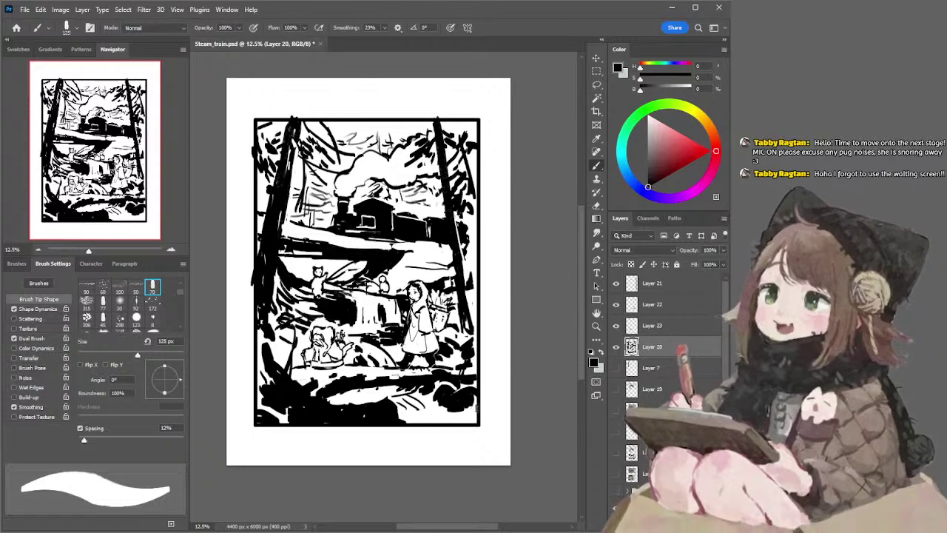
{"action": "key", "text": "ctrl+z"}
{"action": "left_click_drag", "start_coordinate": [475, 411], "coordinate": [479, 419]}
{"action": "key", "text": "ctrl+z"}
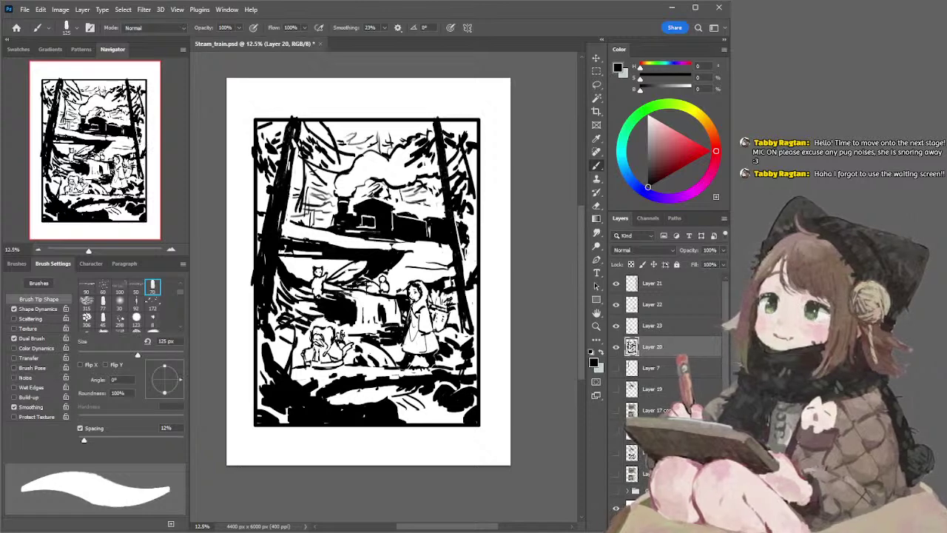
Extend the dark shapes beside the right tree to the frame on Layer 20, using a 90 px brush and a 60 px eraser
{"action": "key", "text": "bracketleft"}
{"action": "key", "text": "bracketleft"}
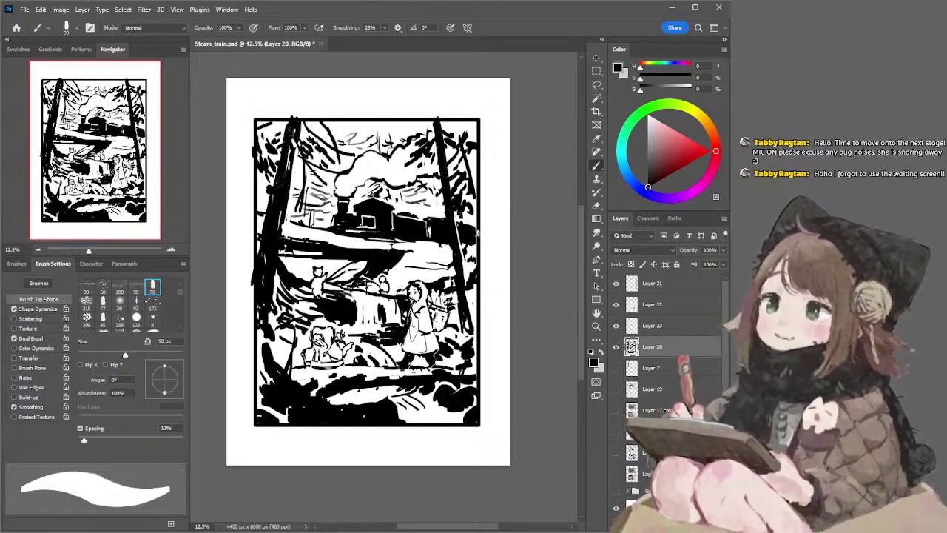
{"action": "key", "text": "e"}
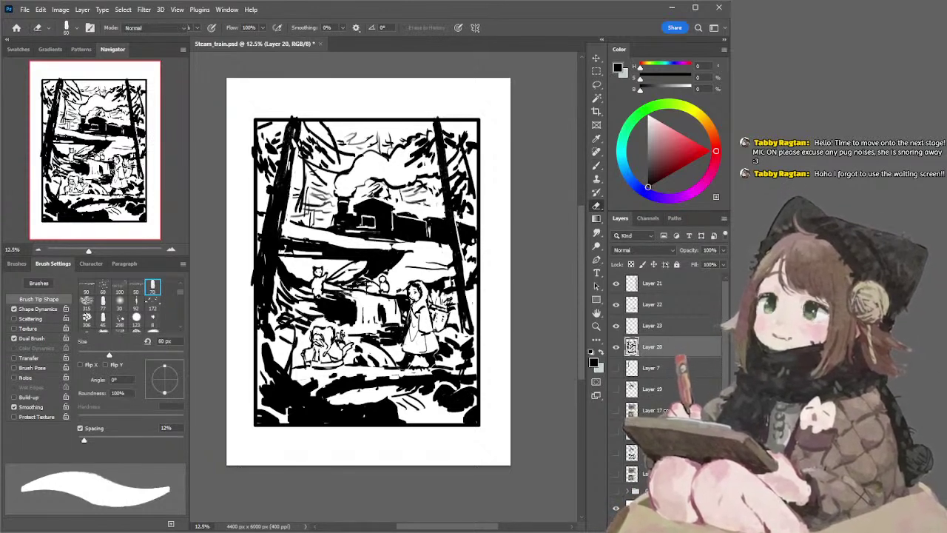
{"action": "key", "text": "b"}
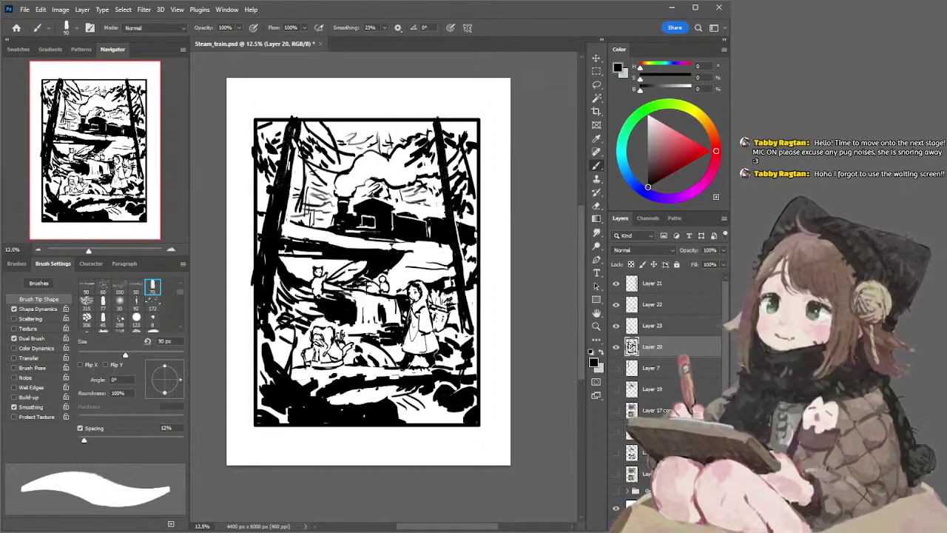
{"action": "key", "text": "bracketleft"}
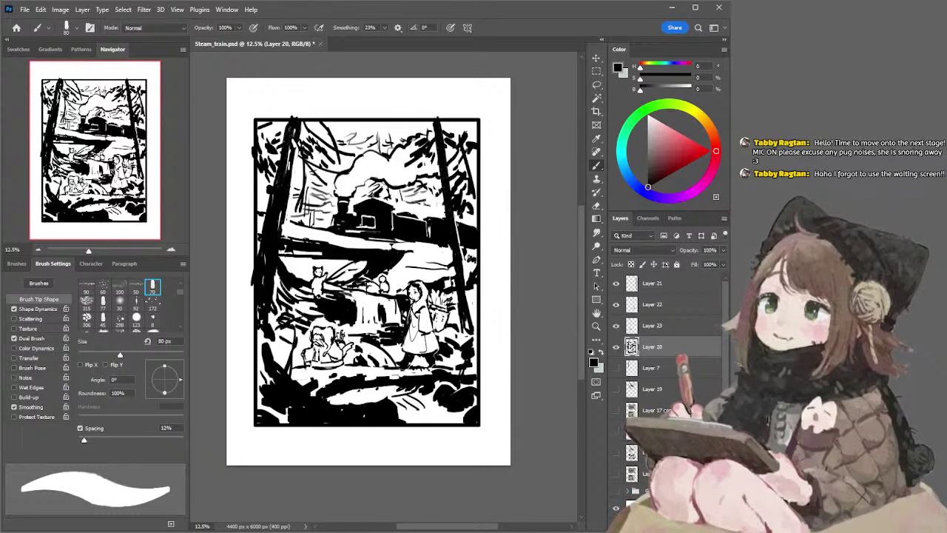
Refine the right-side foliage and bank on Layer 20, alternating a 60 px eraser with the brush and bringing the brush to 50 px
{"action": "key", "text": "e"}
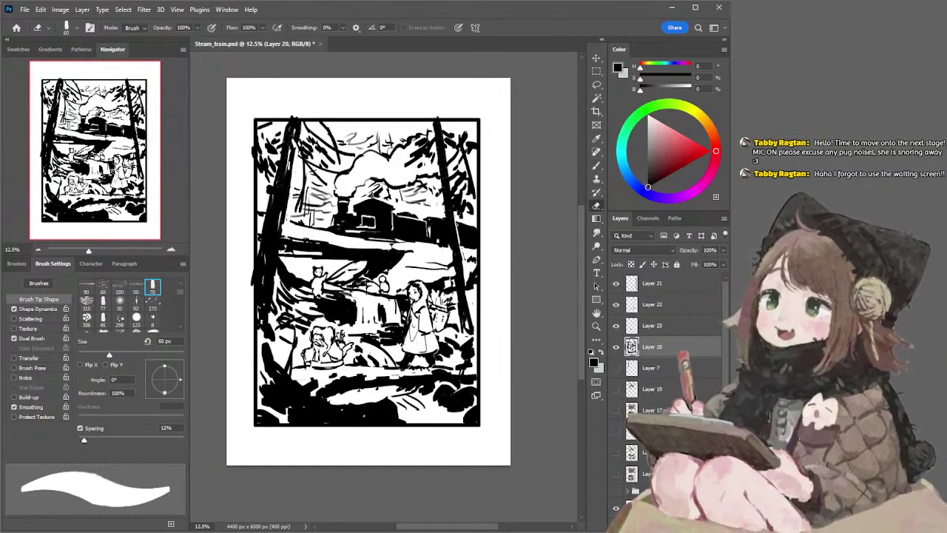
{"action": "key", "text": "b"}
{"action": "key", "text": "bracketright"}
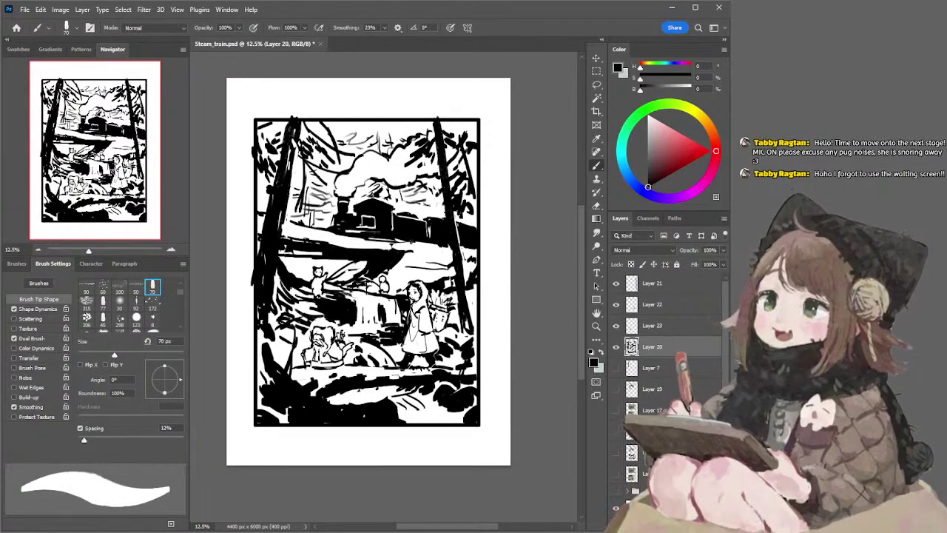
{"action": "key", "text": "bracketright"}
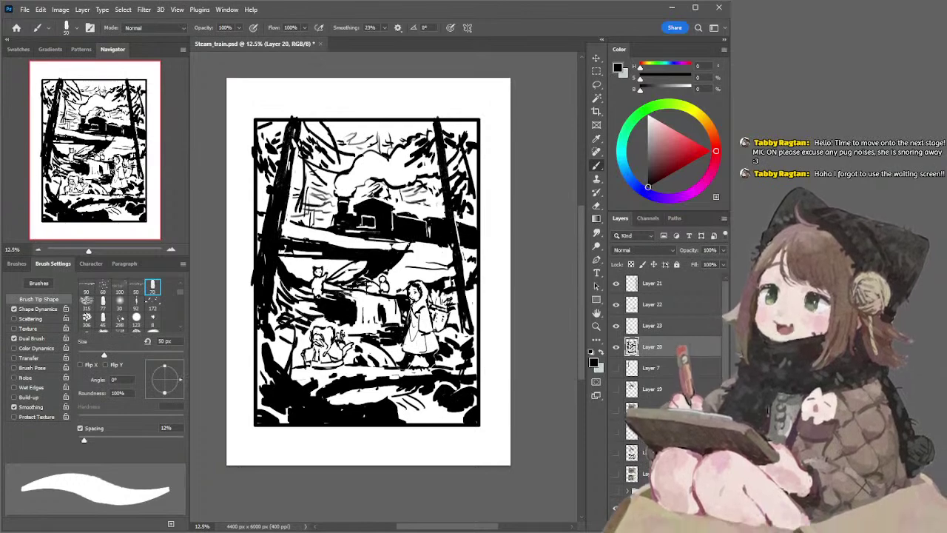
{"action": "key", "text": "e"}
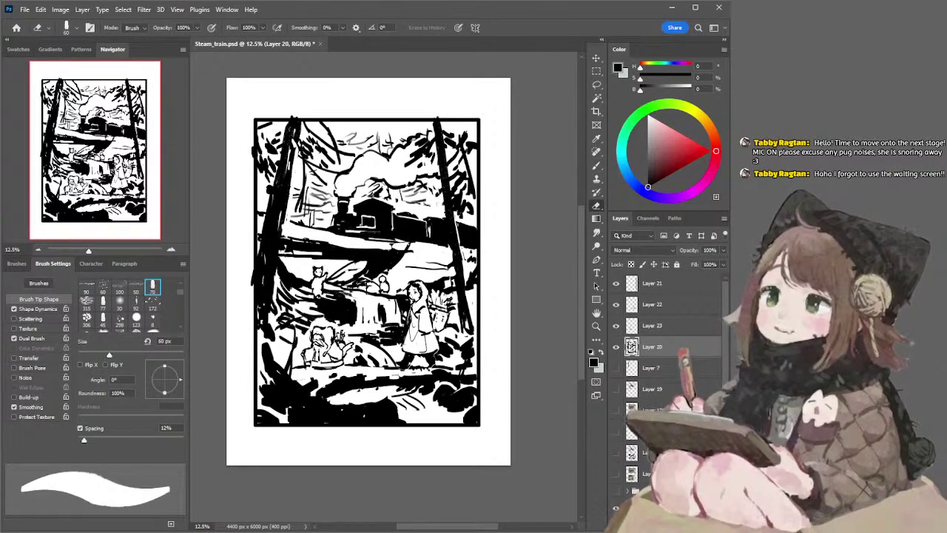
{"action": "key", "text": "b"}
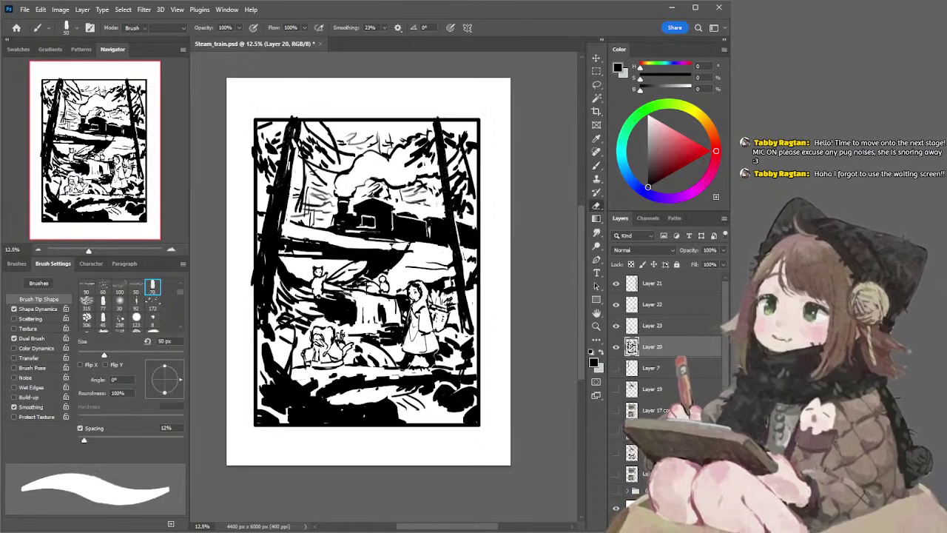
{"action": "key", "text": "b"}
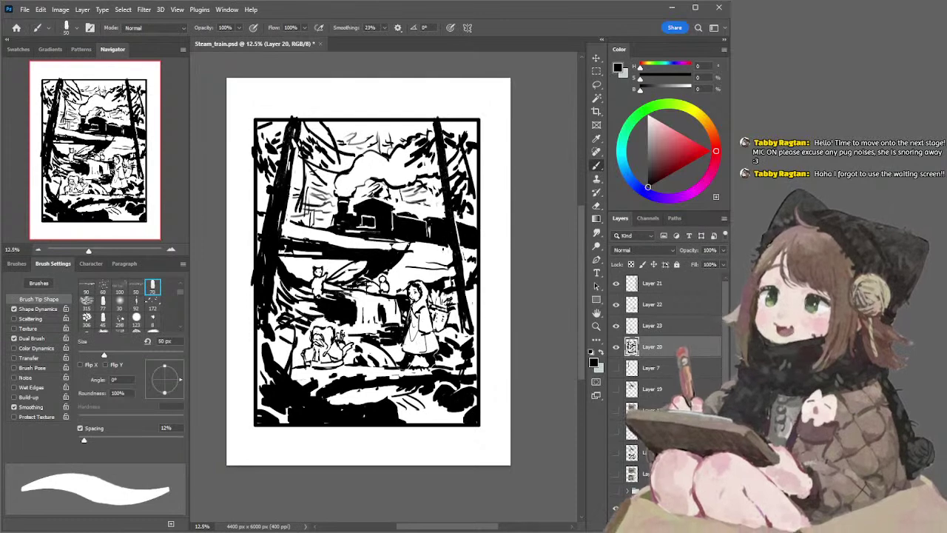
Tidy the foliage and bank shapes along the frame's side edges on Layer 20 with the 50 px brush and a 60 to 50 px eraser
{"action": "key", "text": "e"}
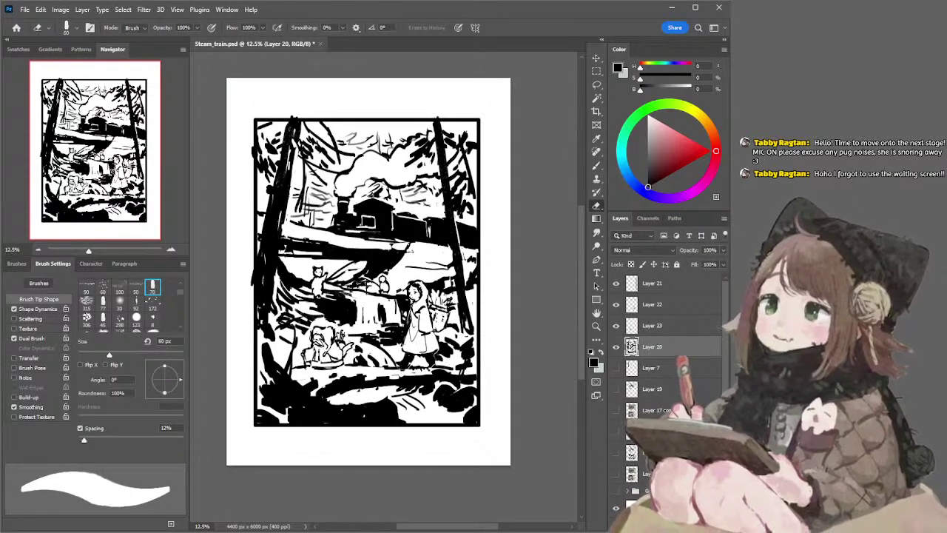
{"action": "key", "text": "b"}
{"action": "key", "text": "e"}
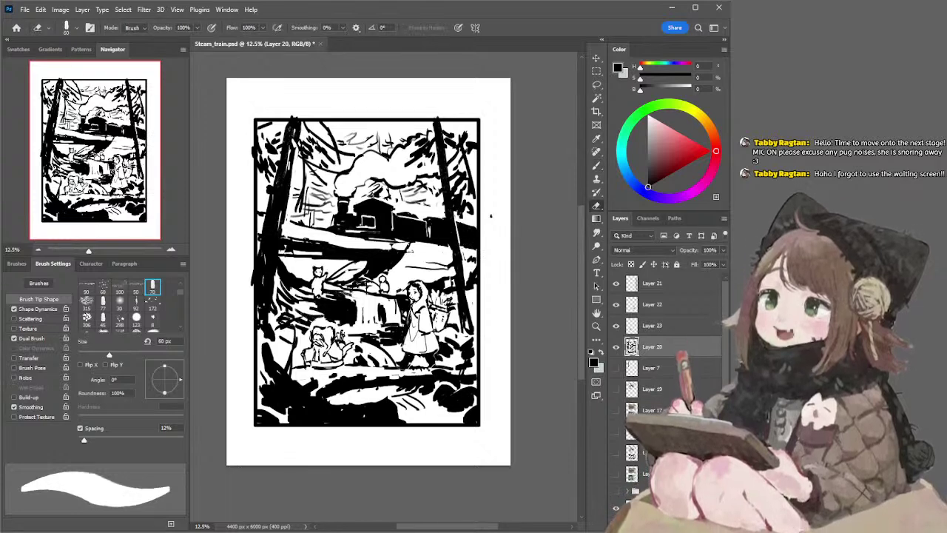
{"action": "key", "text": "b"}
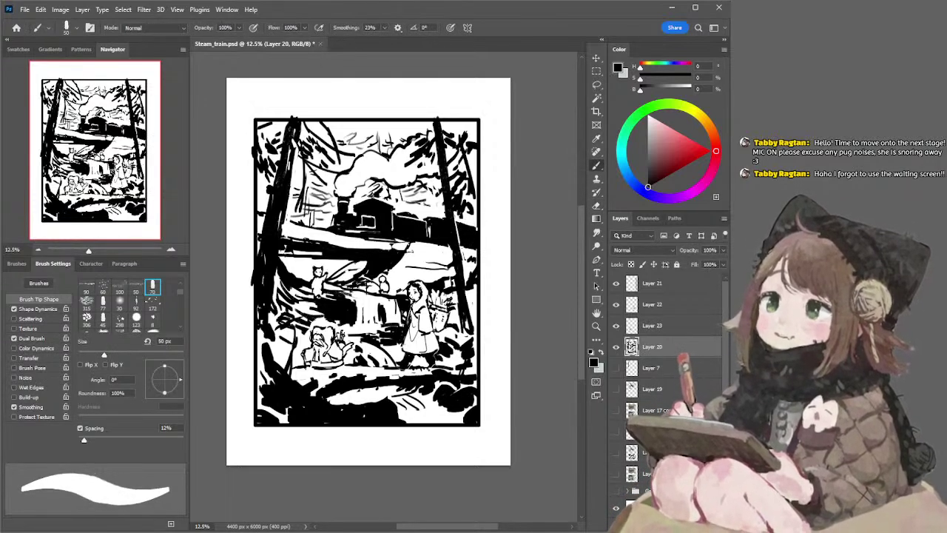
{"action": "key", "text": "e"}
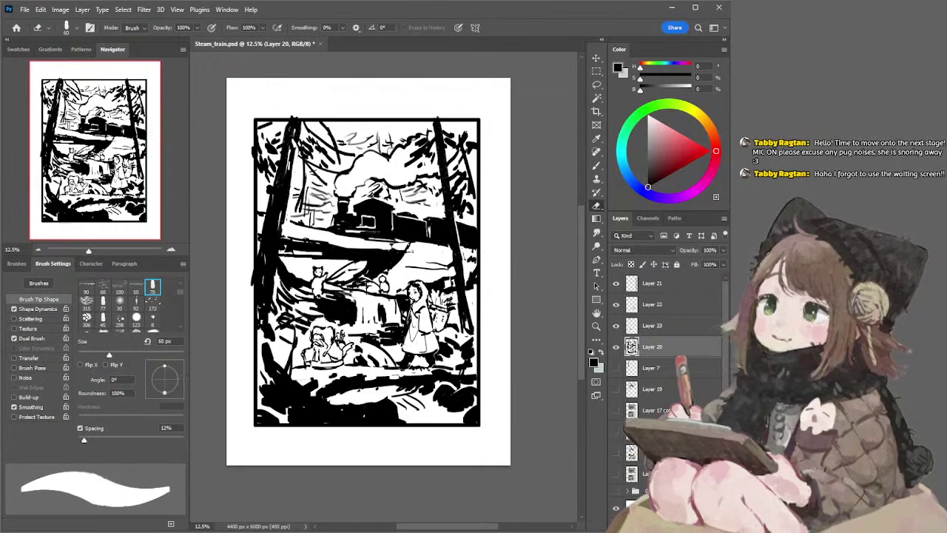
{"action": "key", "text": "b"}
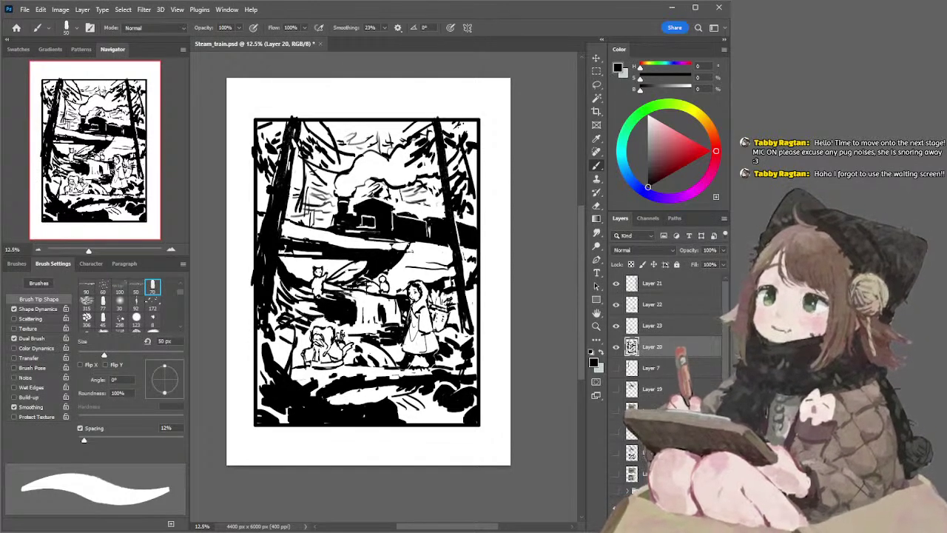
{"action": "key", "text": "e"}
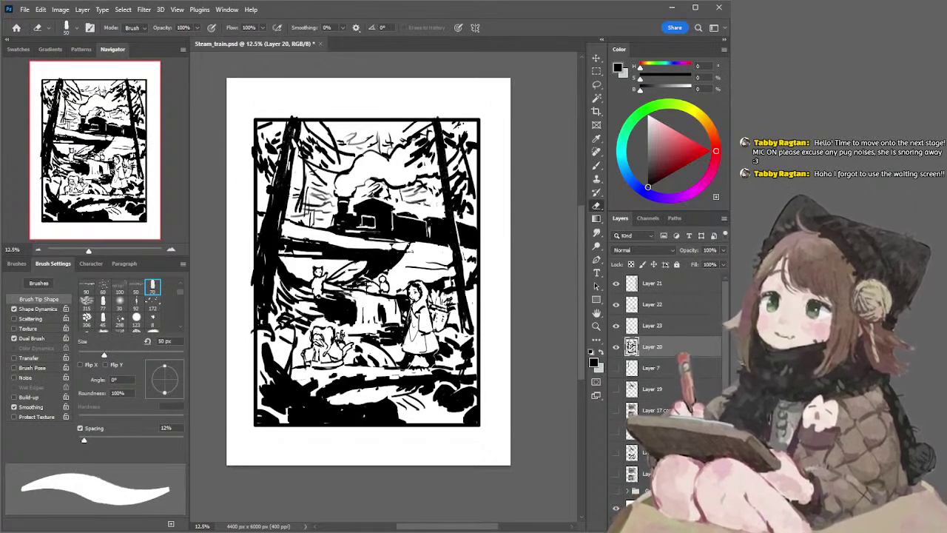
{"action": "key", "text": "b"}
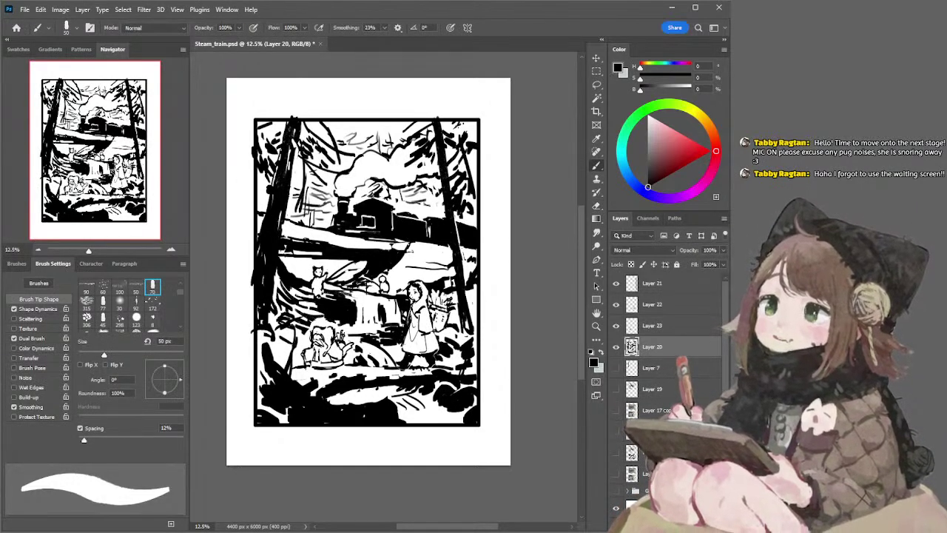
Clean up the left-side foliage on Layer 20 with an enlarged eraser, return to the 50 px brush and start lassoing around the upper-left cat
{"action": "key", "text": "e"}
{"action": "key", "text": "bracketright"}
{"action": "key", "text": "bracketright"}
{"action": "key", "text": "bracketright"}
{"action": "key", "text": "bracketright"}
{"action": "key", "text": "b"}
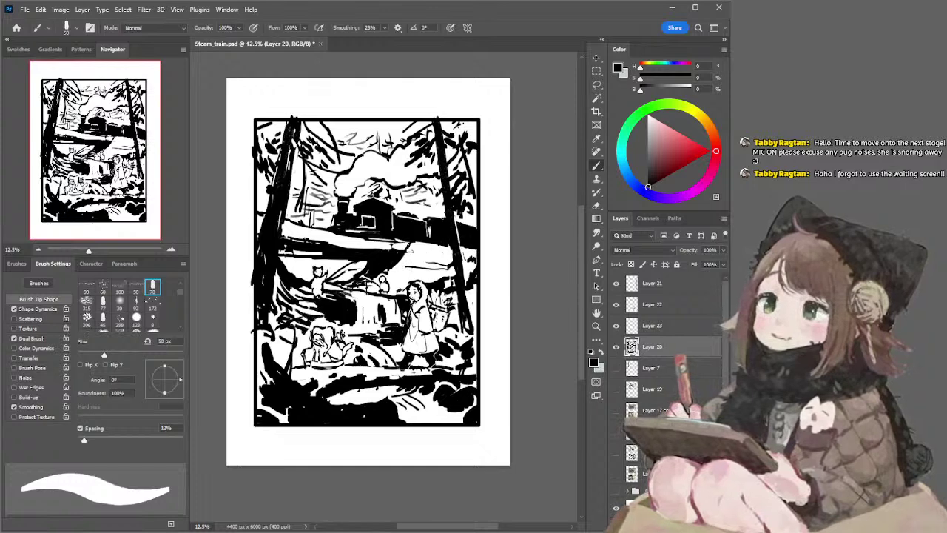
{"action": "key", "text": "l"}
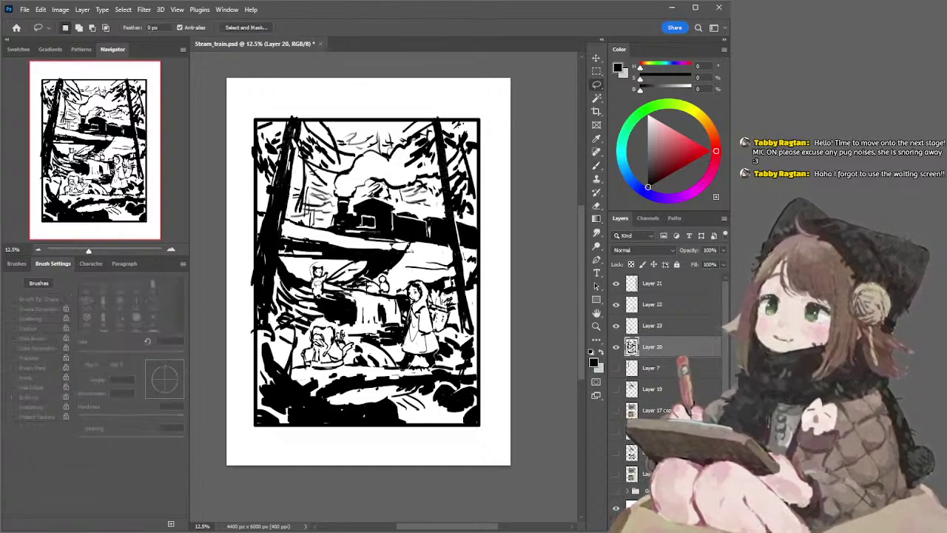
Lasso the small standing creature beside the left tree trunk and rotate it about 5.7°
{"action": "mouse_move", "coordinate": [326, 294]}
{"action": "left_mouse_down"}
{"action": "mouse_move", "coordinate": [321, 264]}
{"action": "mouse_move", "coordinate": [353, 250]}
{"action": "mouse_move", "coordinate": [336, 260]}
{"action": "left_mouse_up"}
{"action": "left_click", "coordinate": [595, 59]}
{"action": "key", "text": "Escape"}
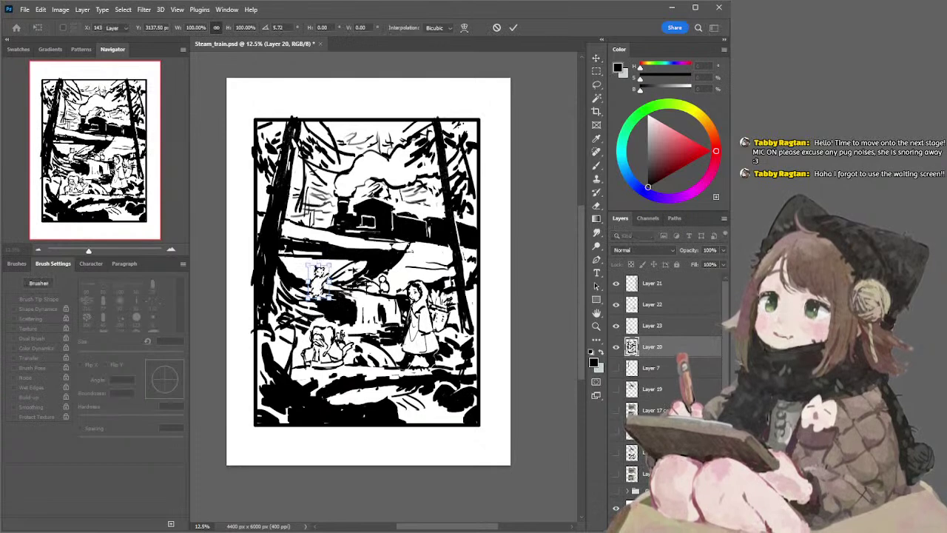
{"action": "key", "text": "Return"}
Lasso the small figure above the waterfall and rotate it about -9.2°
{"action": "key", "text": "l"}
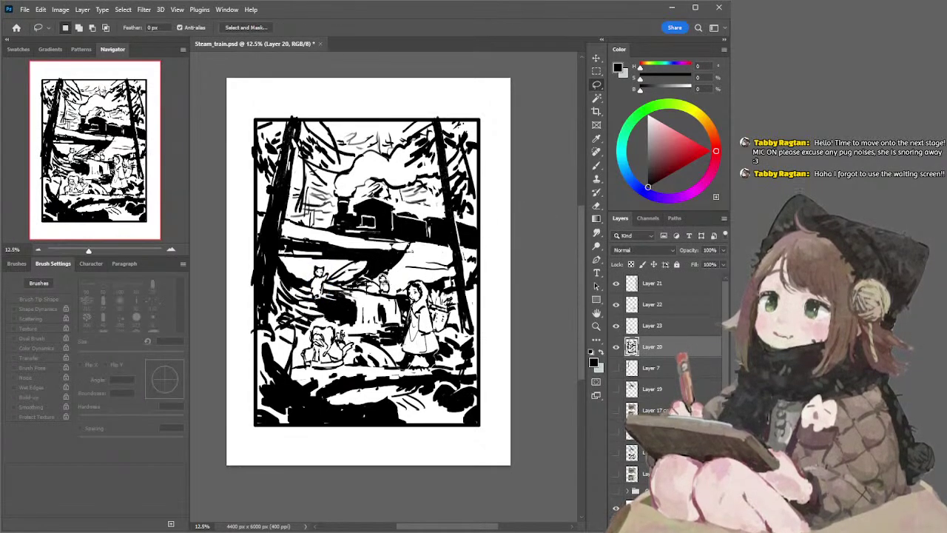
{"action": "key", "text": "v"}
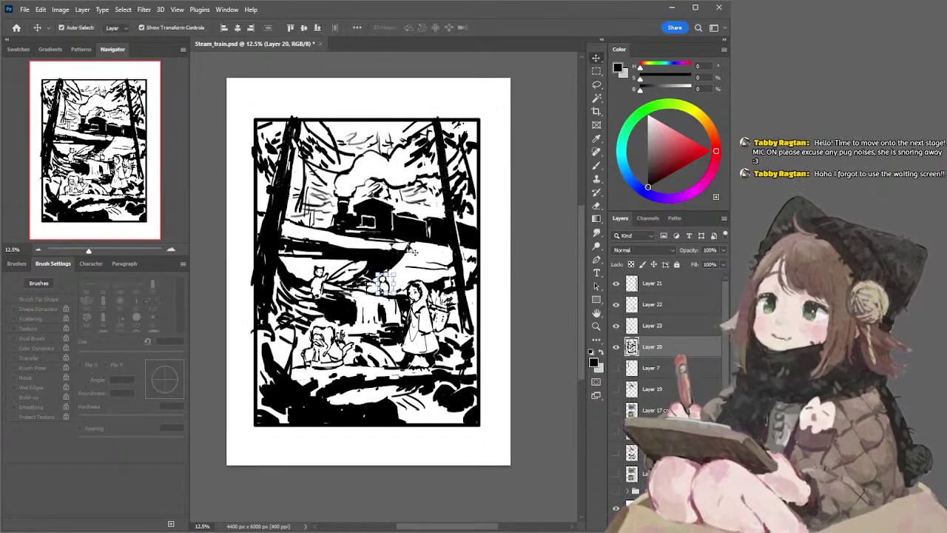
{"action": "key", "text": "ctrl+t"}
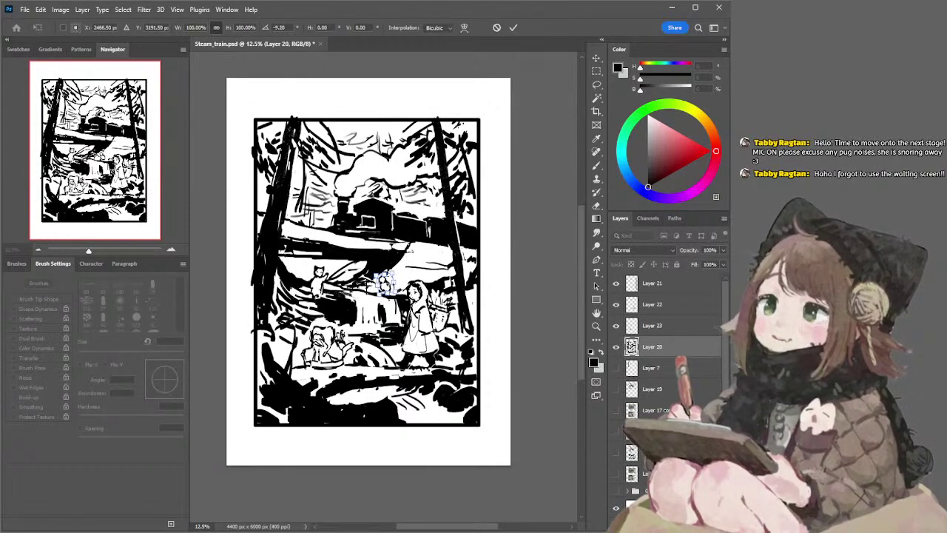
{"action": "key", "text": "Return"}
{"action": "key", "text": "l"}
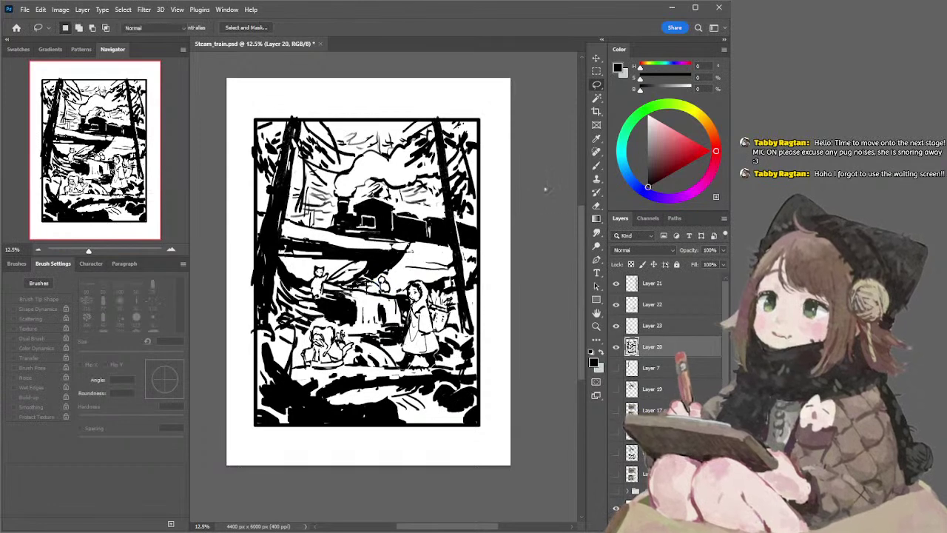
Touch up the black ink beside the left trunk and the rotated creature with the 50 px brush and the eraser
{"action": "key", "text": "b"}
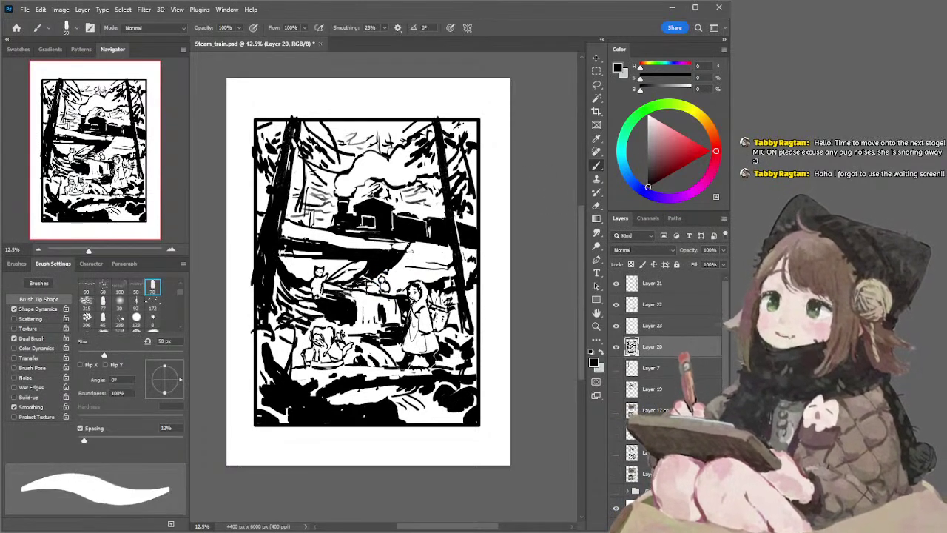
{"action": "left_click_drag", "start_coordinate": [281, 258], "coordinate": [323, 258]}
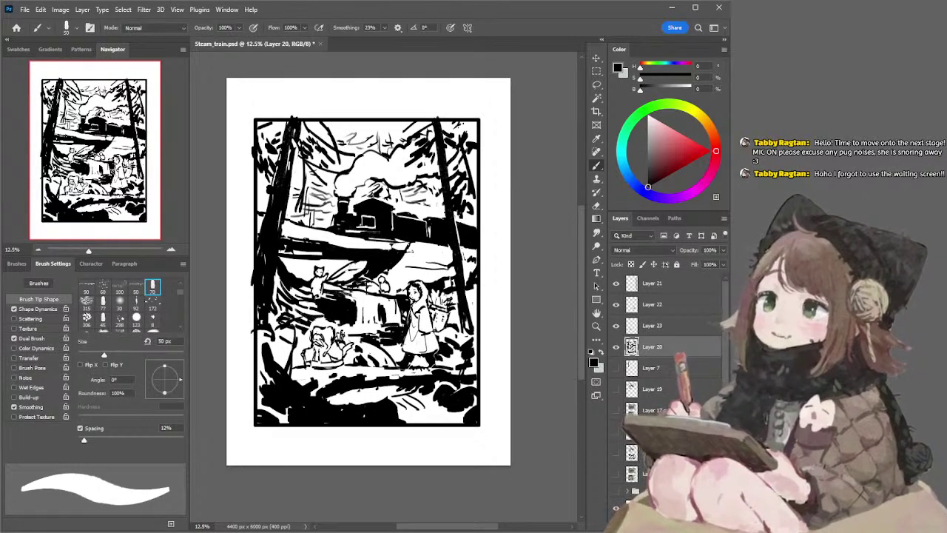
{"action": "key", "text": "e"}
{"action": "key", "text": "b"}
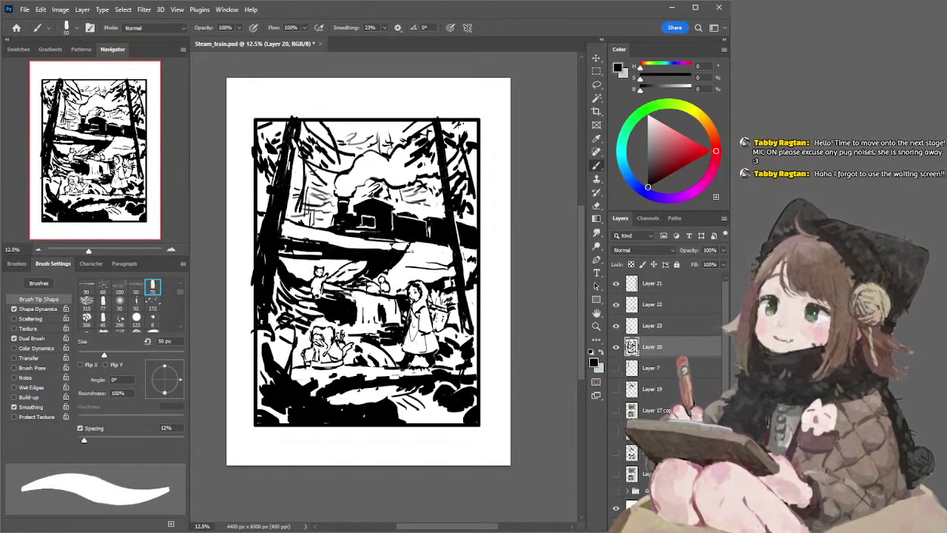
Lasso the right-hand tree trunk and nudge it slightly to the right
{"action": "left_click", "coordinate": [38, 249]}
{"action": "key", "text": "l"}
{"action": "key", "text": "b"}
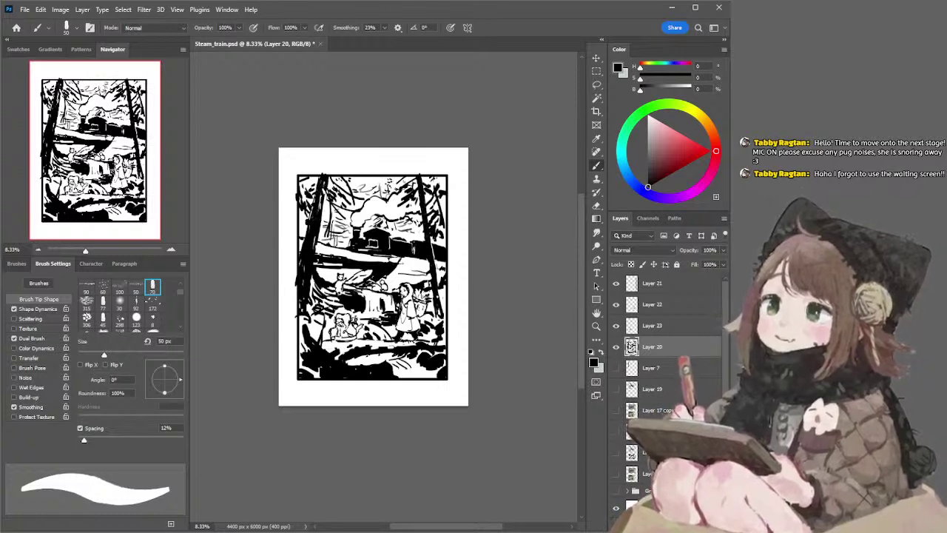
{"action": "key", "text": "l"}
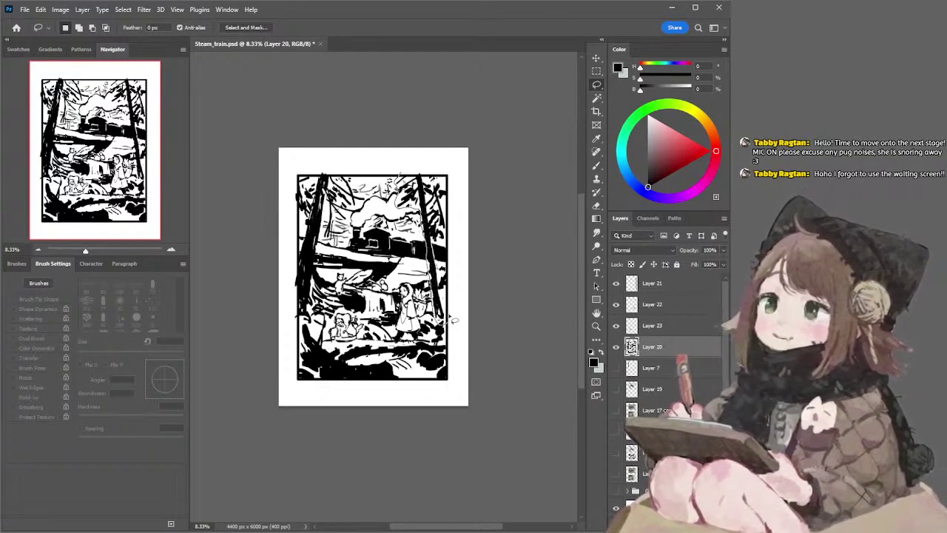
{"action": "mouse_move", "coordinate": [438, 277]}
{"action": "left_mouse_down"}
{"action": "mouse_move", "coordinate": [437, 257]}
{"action": "mouse_move", "coordinate": [450, 248]}
{"action": "mouse_move", "coordinate": [451, 175]}
{"action": "mouse_move", "coordinate": [411, 158]}
{"action": "mouse_move", "coordinate": [412, 142]}
{"action": "left_mouse_up"}
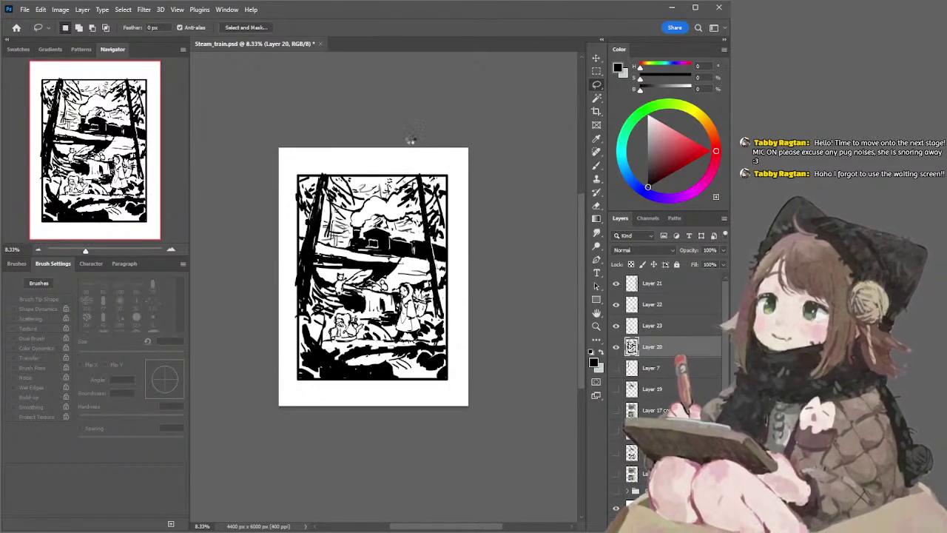
{"action": "key", "text": "ctrl+shift+Right"}
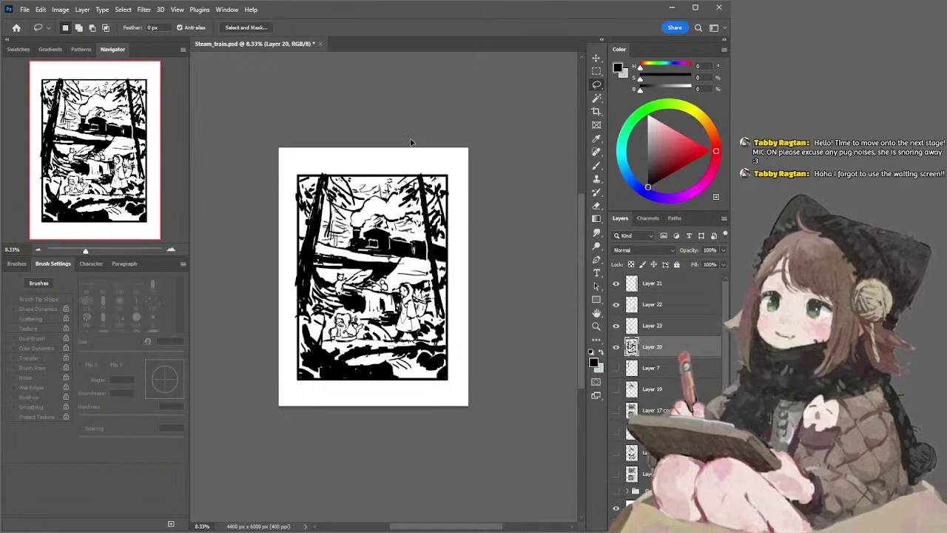
{"action": "key", "text": "ctrl+shift+Right"}
{"action": "key", "text": "ctrl+shift+Right"}
{"action": "key", "text": "ctrl+shift+Right"}
{"action": "key", "text": "ctrl+shift+Right"}
Compare the composition before and after shifting the right-hand tree trunk
{"action": "key", "text": "ctrl+z"}
{"action": "key", "text": "ctrl+shift+z"}
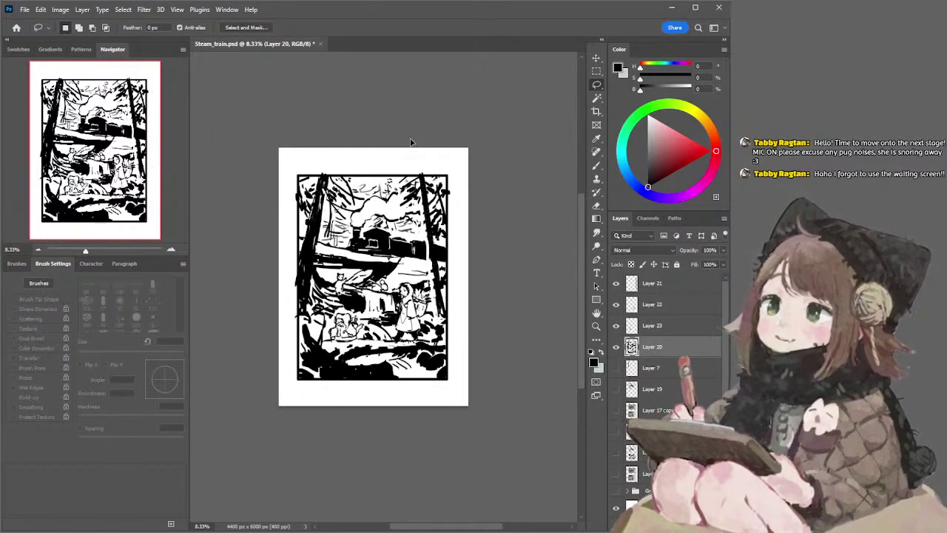
{"action": "key", "text": "ctrl+z"}
{"action": "key", "text": "ctrl+shift+z"}
{"action": "key", "text": "ctrl+z"}
{"action": "key", "text": "ctrl+shift+z"}
Clean up the ink around the moved right-hand trunk with the 50 px brush and the eraser reduced to 70 px
{"action": "key", "text": "b"}
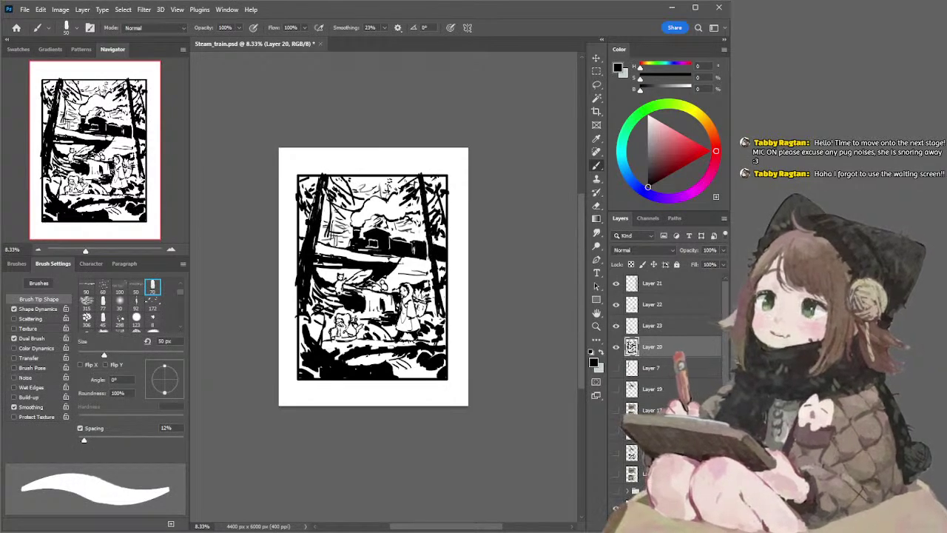
{"action": "key", "text": "e"}
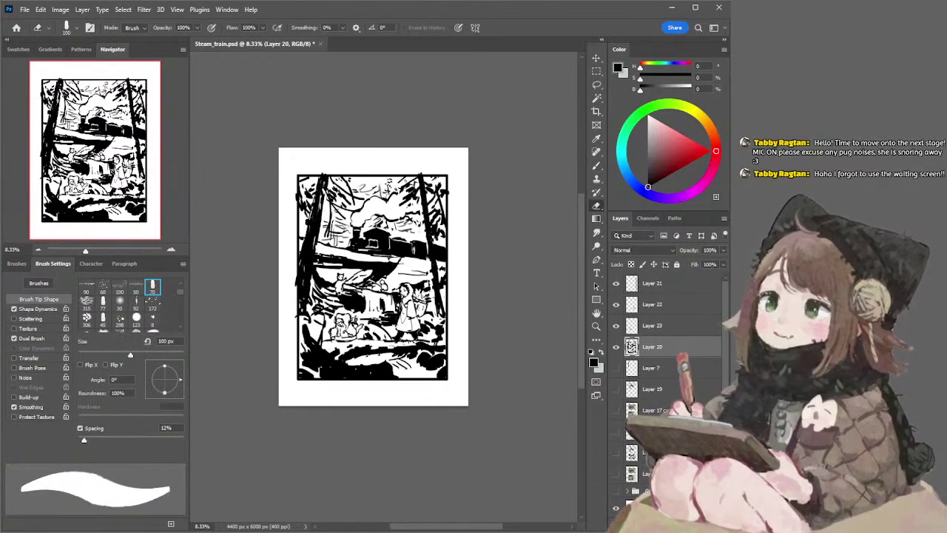
{"action": "key", "text": "bracketleft"}
{"action": "key", "text": "bracketleft"}
{"action": "key", "text": "bracketleft"}
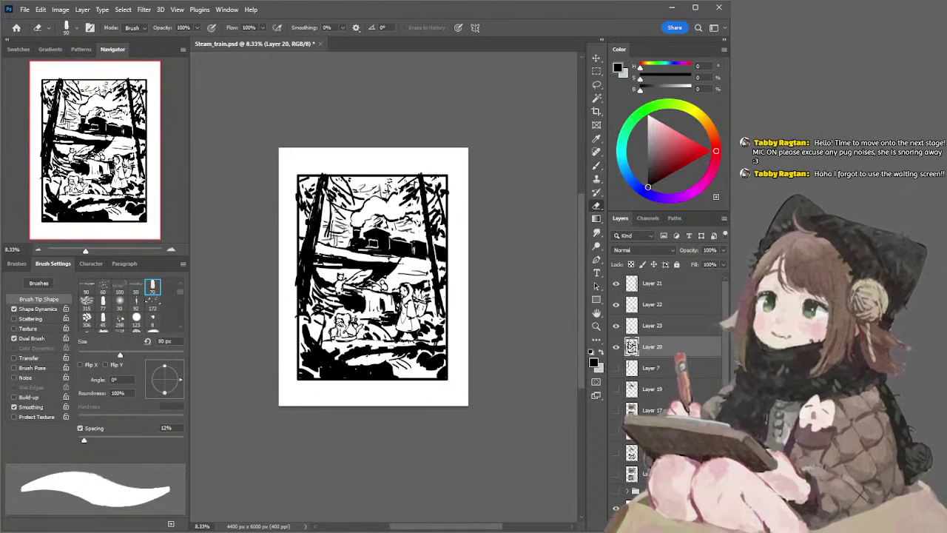
{"action": "key", "text": "b"}
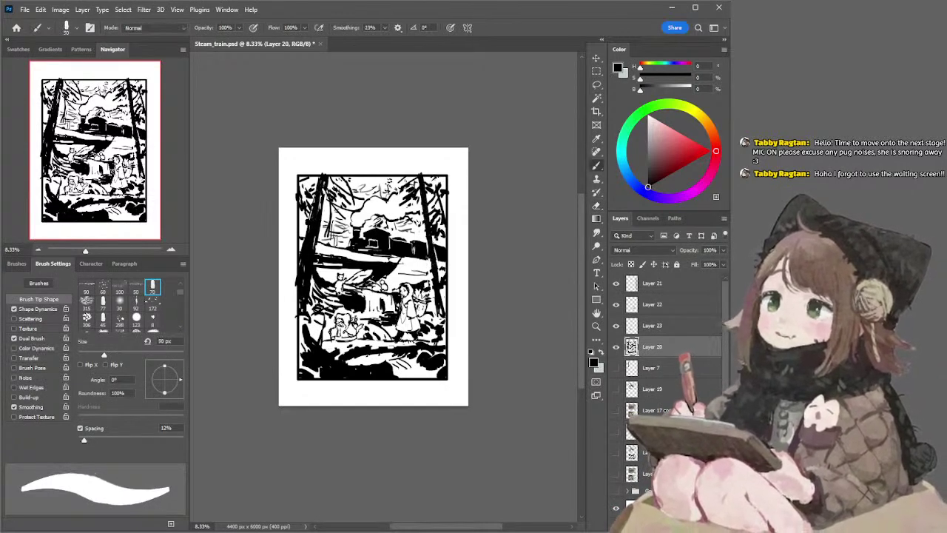
{"action": "key", "text": "e"}
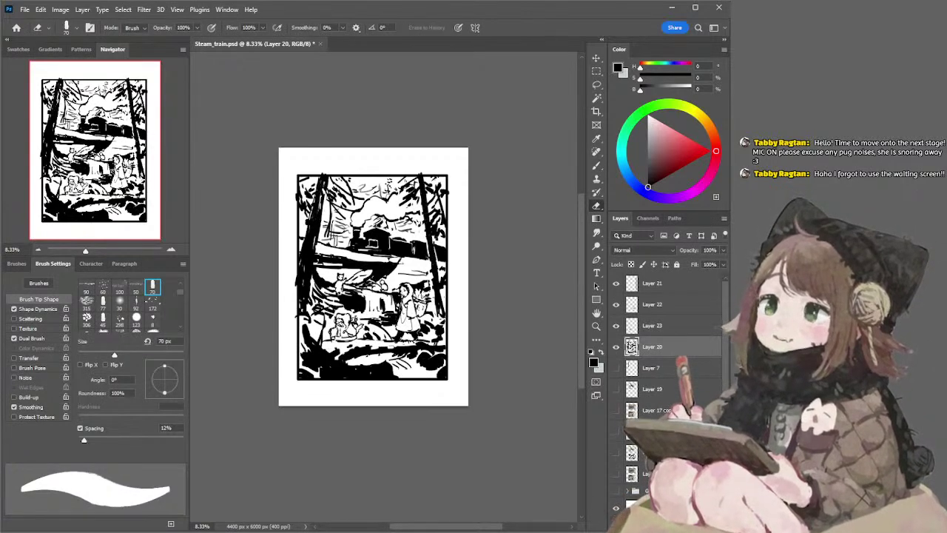
{"action": "key", "text": "b"}
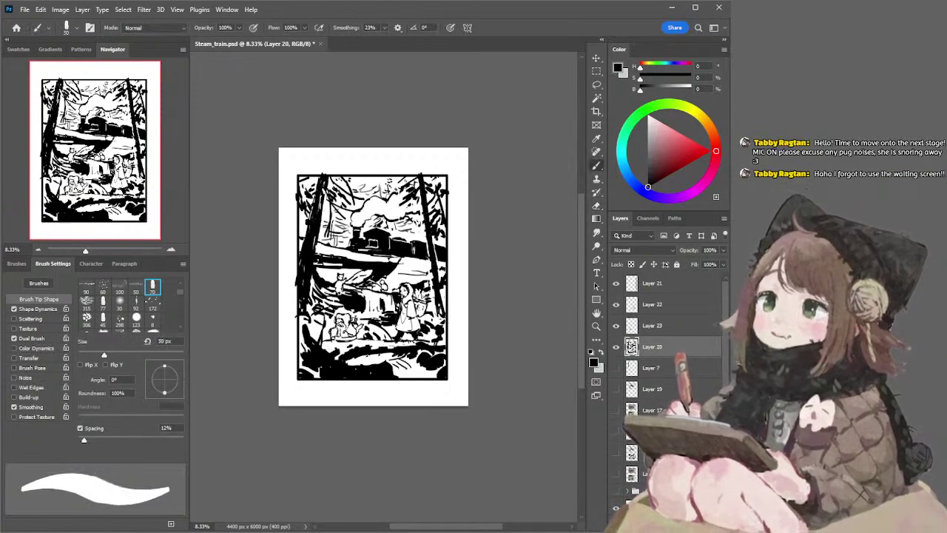
Erase the dark strokes around the base of the right-hand trunk, behind the girl, with a 100 px eraser
{"action": "key", "text": "e"}
{"action": "key", "text": "bracketright"}
{"action": "key", "text": "bracketright"}
{"action": "key", "text": "bracketright"}
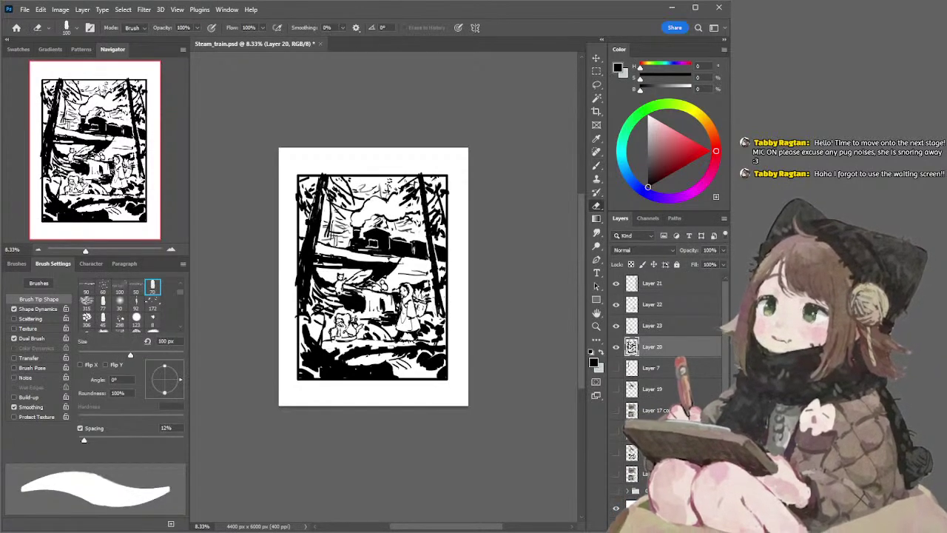
{"action": "left_click_drag", "start_coordinate": [432, 294], "coordinate": [441, 315]}
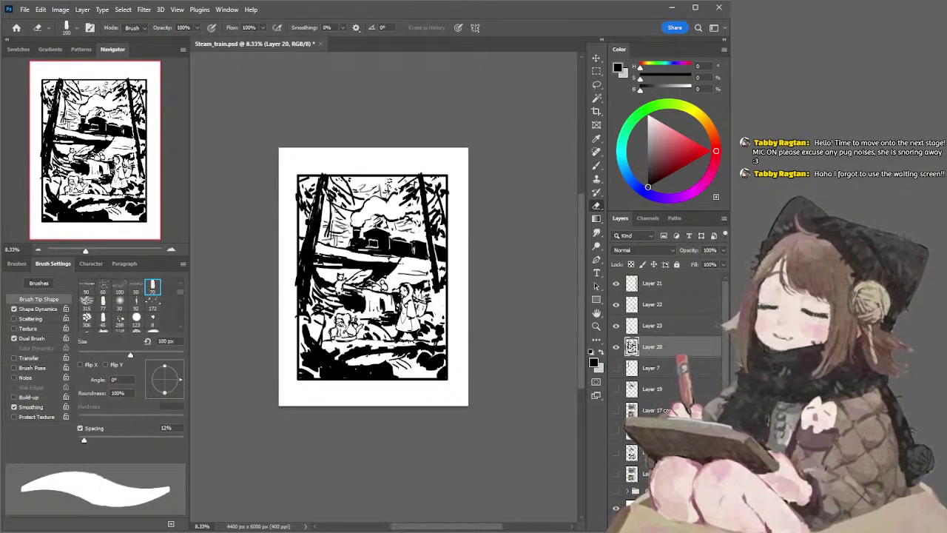
{"action": "left_click_drag", "start_coordinate": [438, 298], "coordinate": [442, 315]}
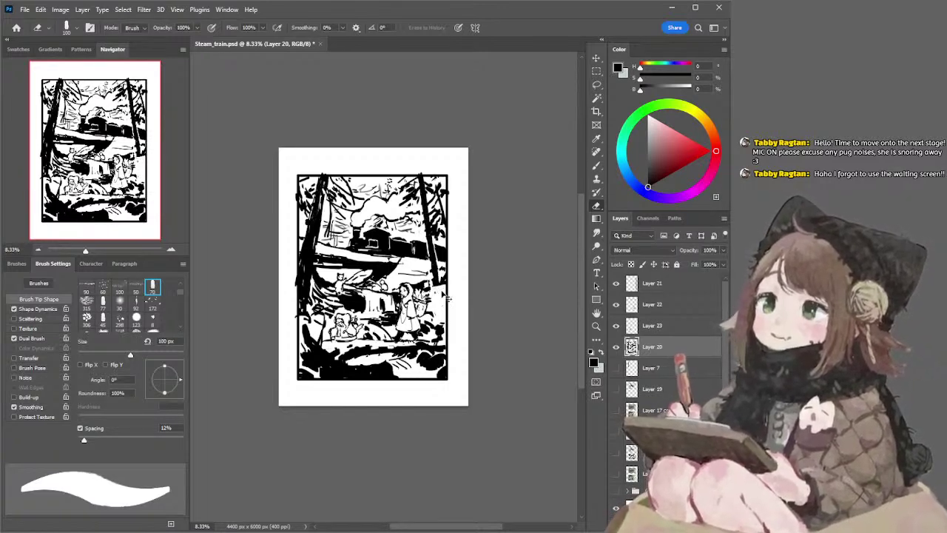
Rework the black shapes around the girl and the foreground, enlarging the brush to 125 px
{"action": "key", "text": "b"}
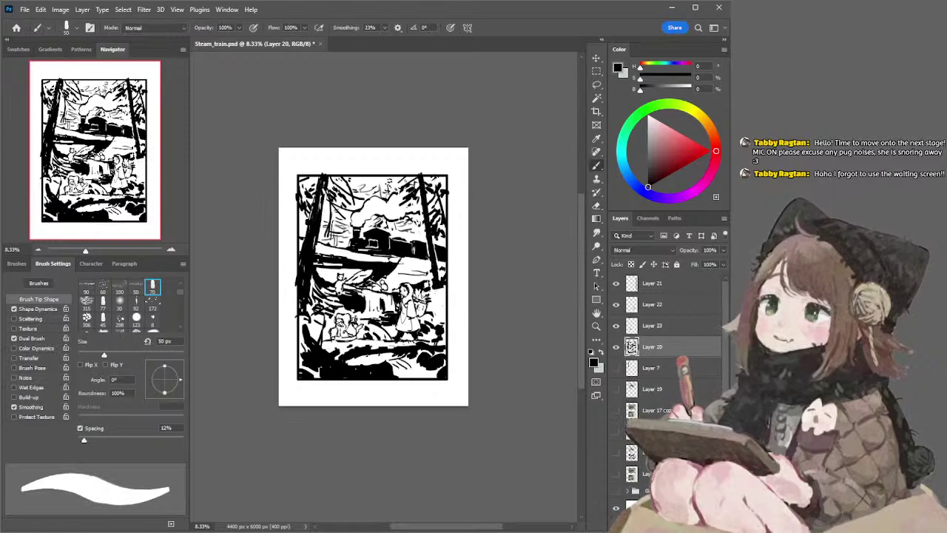
{"action": "key", "text": "e"}
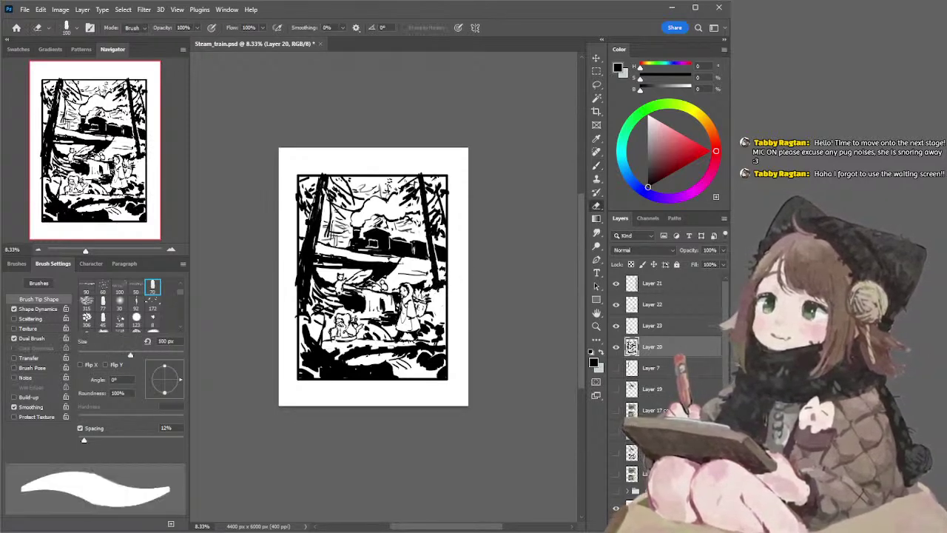
{"action": "key", "text": "b"}
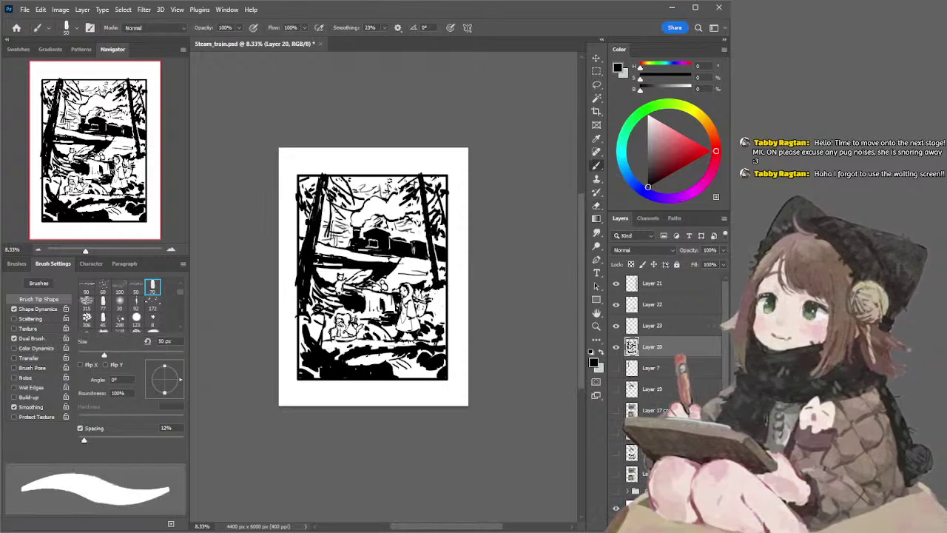
{"action": "key", "text": "bracketright"}
{"action": "key", "text": "bracketright"}
{"action": "key", "text": "bracketright"}
{"action": "key", "text": "bracketright"}
{"action": "key", "text": "bracketright"}
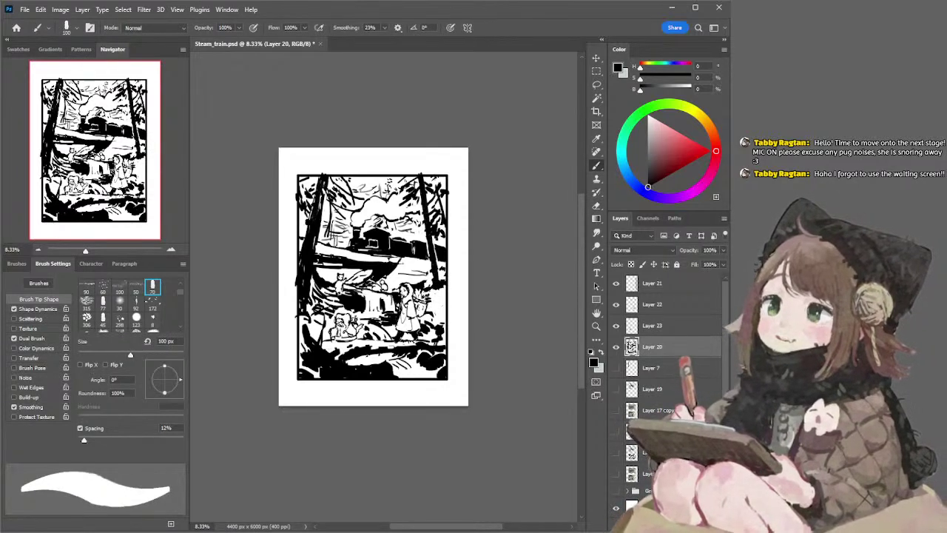
{"action": "key", "text": "bracketright"}
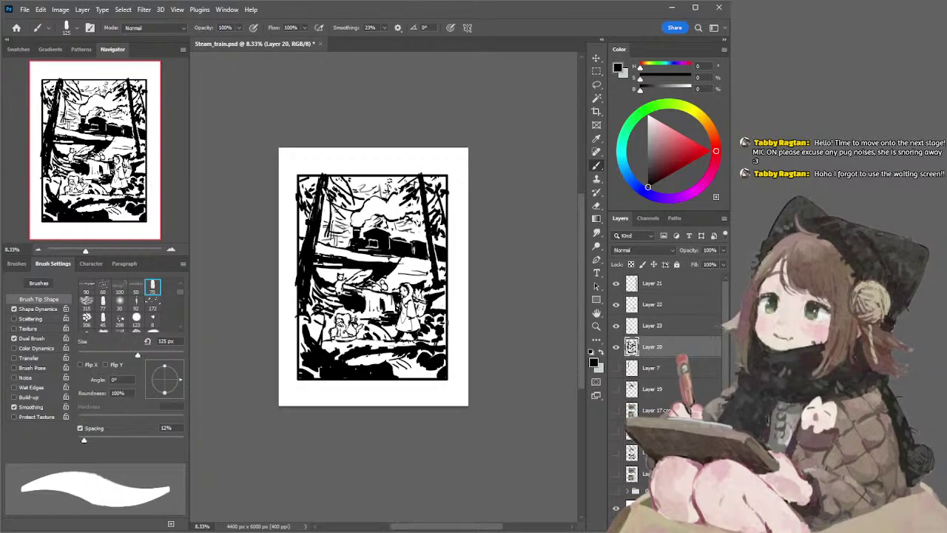
Refine the foreground's black shapes with the eraser and the brush reduced to 80 px
{"action": "key", "text": "bracketleft"}
{"action": "key", "text": "bracketleft"}
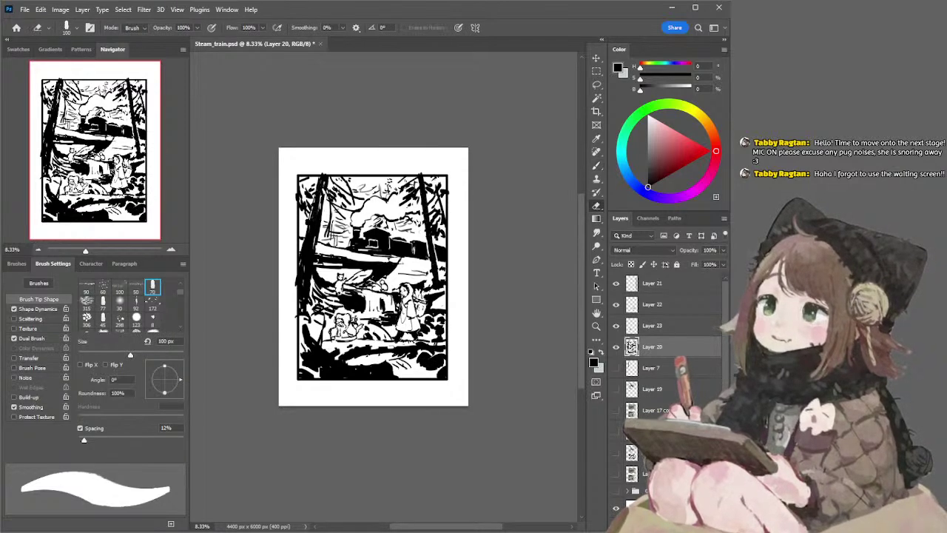
{"action": "key", "text": "bracketleft"}
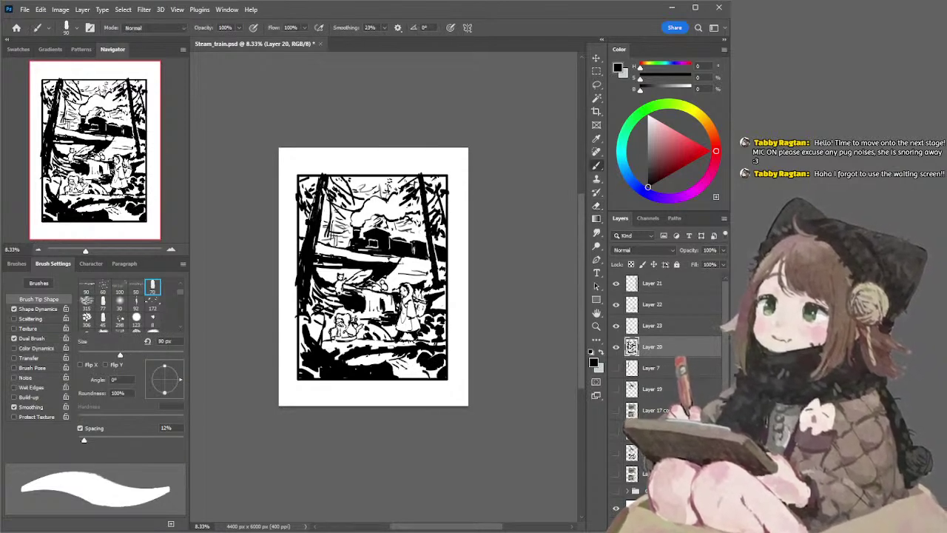
{"action": "key", "text": "bracketleft"}
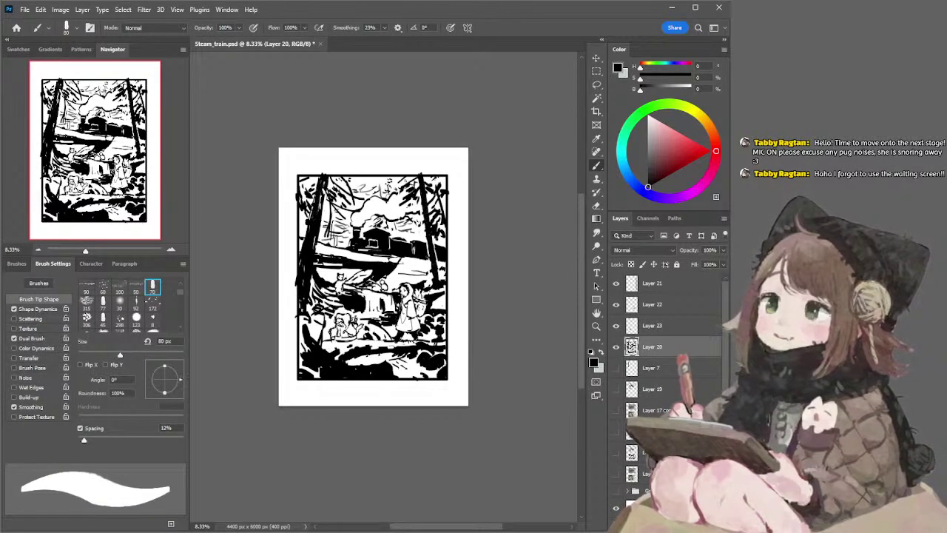
Reduce the eraser to 80 px and try erasing a highlight in the dark foreground, undoing the strokes
{"action": "key", "text": "e"}
{"action": "key", "text": "bracketleft"}
{"action": "key", "text": "bracketleft"}
{"action": "key", "text": "ctrl+z"}
{"action": "left_click_drag", "start_coordinate": [348, 373], "coordinate": [364, 367]}
{"action": "key", "text": "ctrl+z"}
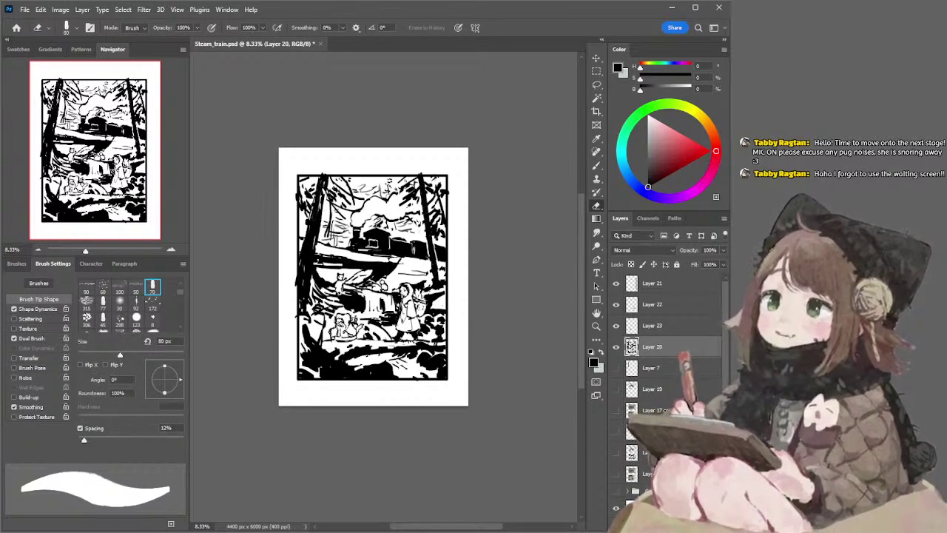
Clear the dark streaks inside the waterfall with the 80 px eraser and touch up the surrounding ink
{"action": "mouse_move", "coordinate": [384, 311]}
{"action": "left_mouse_down"}
{"action": "mouse_move", "coordinate": [394, 313]}
{"action": "mouse_move", "coordinate": [382, 301]}
{"action": "mouse_move", "coordinate": [394, 306]}
{"action": "left_mouse_up"}
{"action": "key", "text": "ctrl+z"}
{"action": "key", "text": "b"}
{"action": "key", "text": "e"}
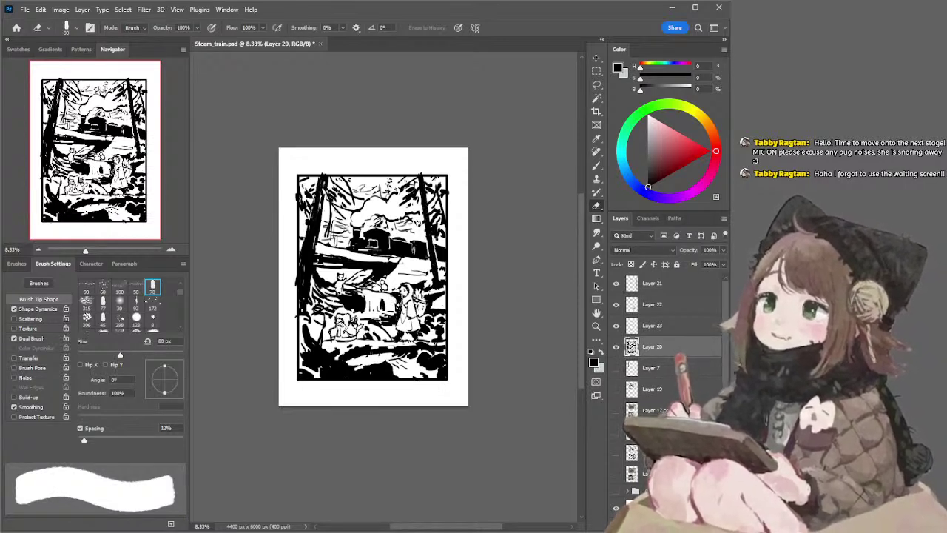
{"action": "key", "text": "b"}
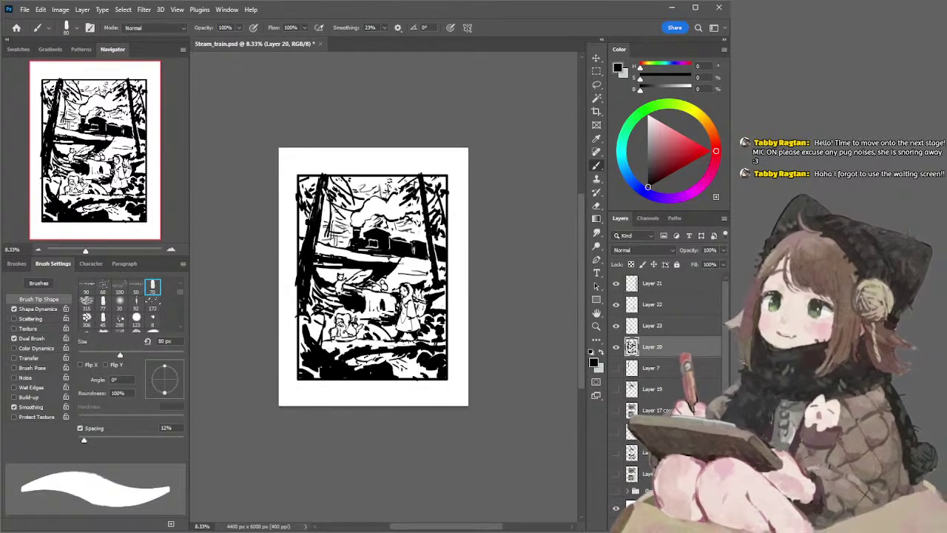
{"action": "key", "text": "e"}
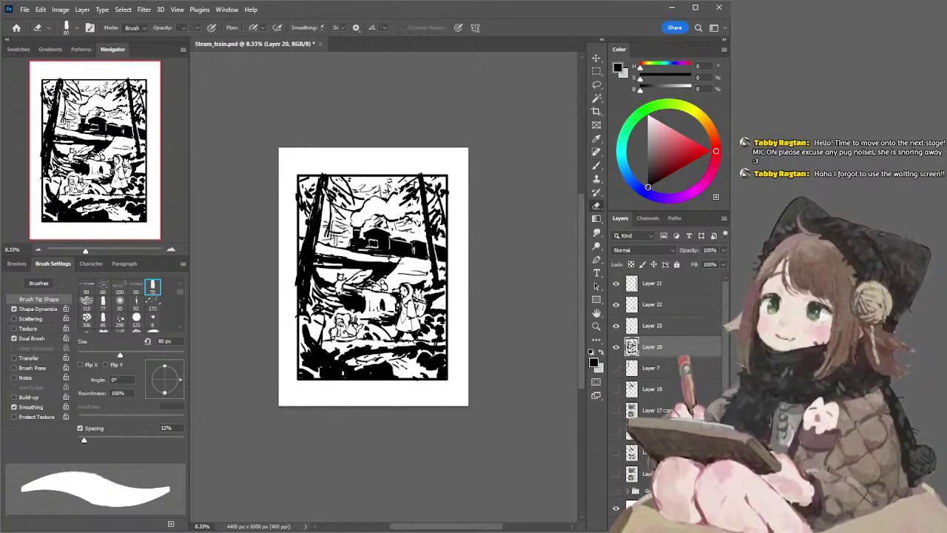
Switch back to the Brush tool and set its size to 125 px
{"action": "key", "text": "b"}
{"action": "key", "text": "bracketright"}
{"action": "key", "text": "bracketright"}
{"action": "key", "text": "bracketright"}
{"action": "key", "text": "bracketright"}
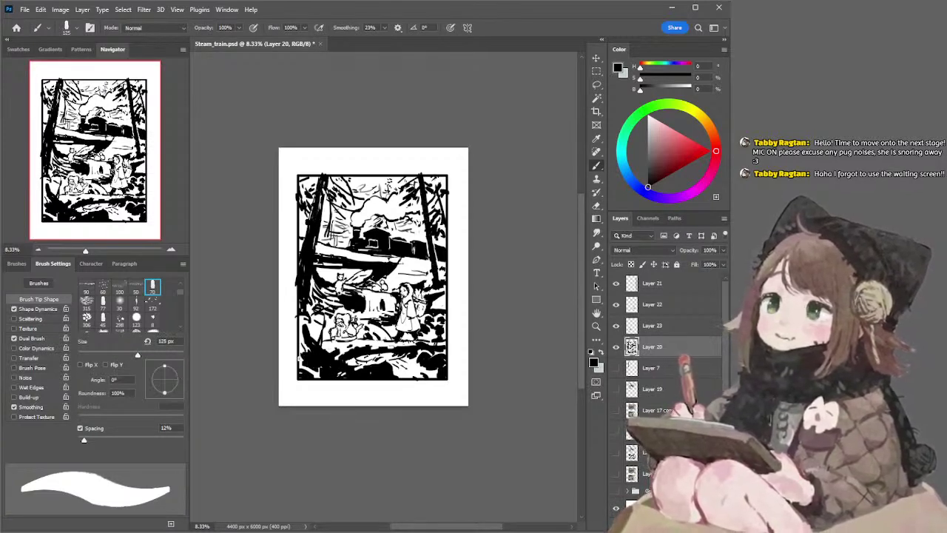
Try a broad black stroke along the foreground's left edge with the brush enlarged to 175 px, and undo it
{"action": "key", "text": "bracketright"}
{"action": "key", "text": "bracketright"}
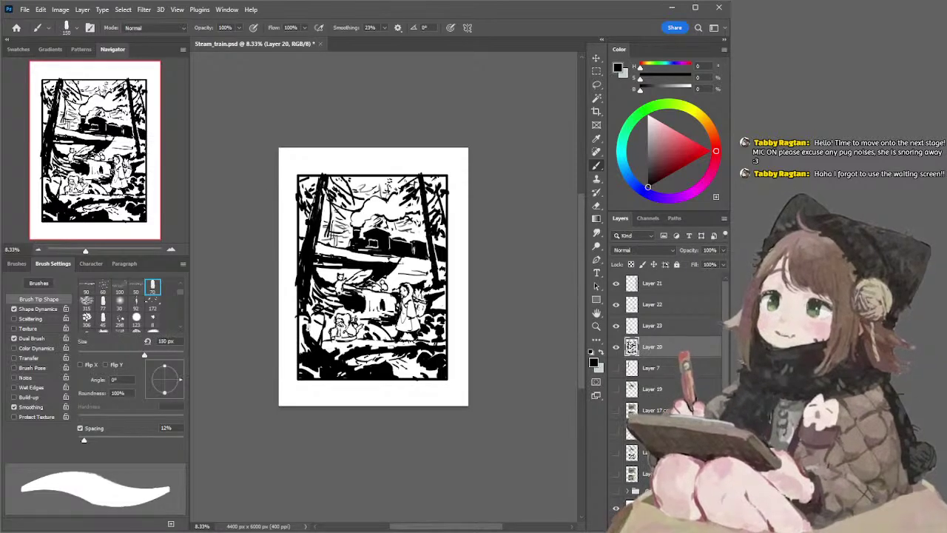
{"action": "left_click_drag", "start_coordinate": [303, 330], "coordinate": [302, 335]}
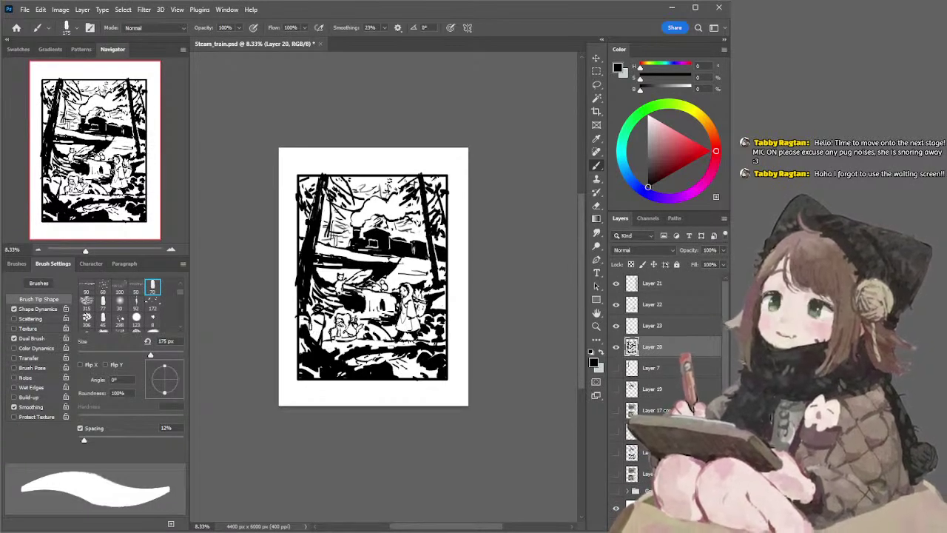
{"action": "key", "text": "ctrl+z"}
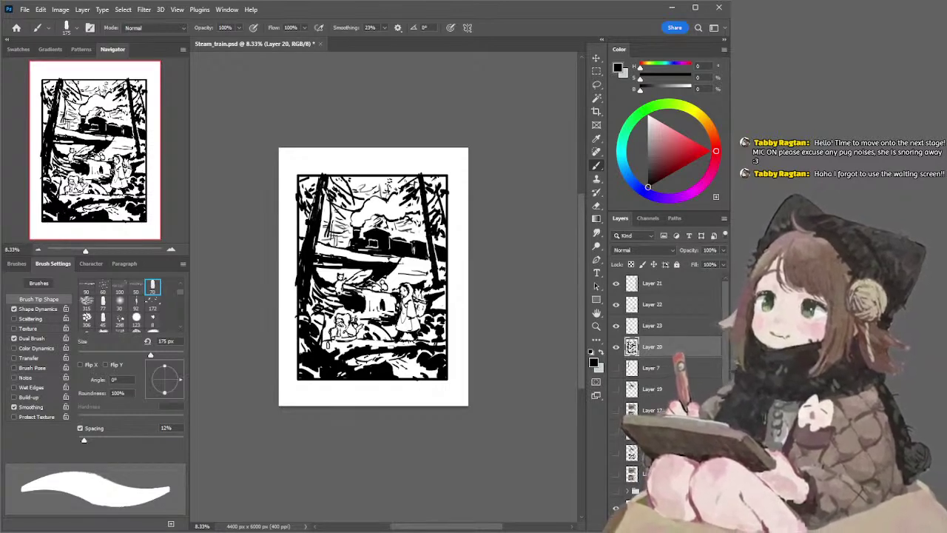
Reduce the Brush tool's size to 70 px
{"action": "key", "text": "e"}
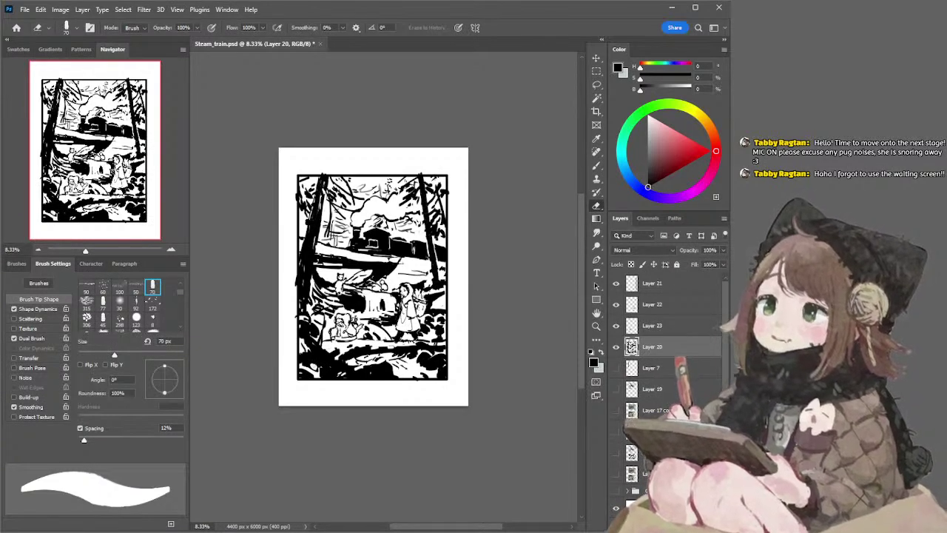
{"action": "key", "text": "b"}
{"action": "key", "text": "l"}
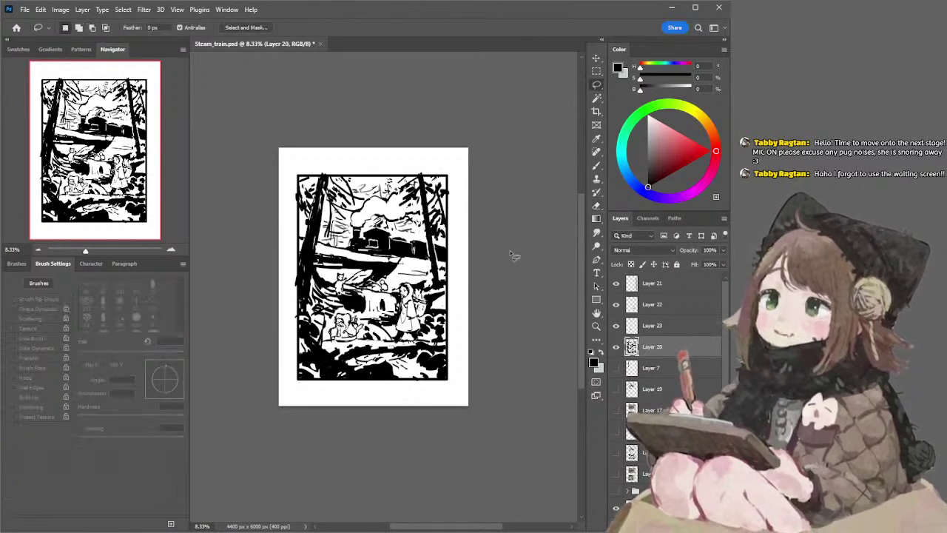
{"action": "key", "text": "b"}
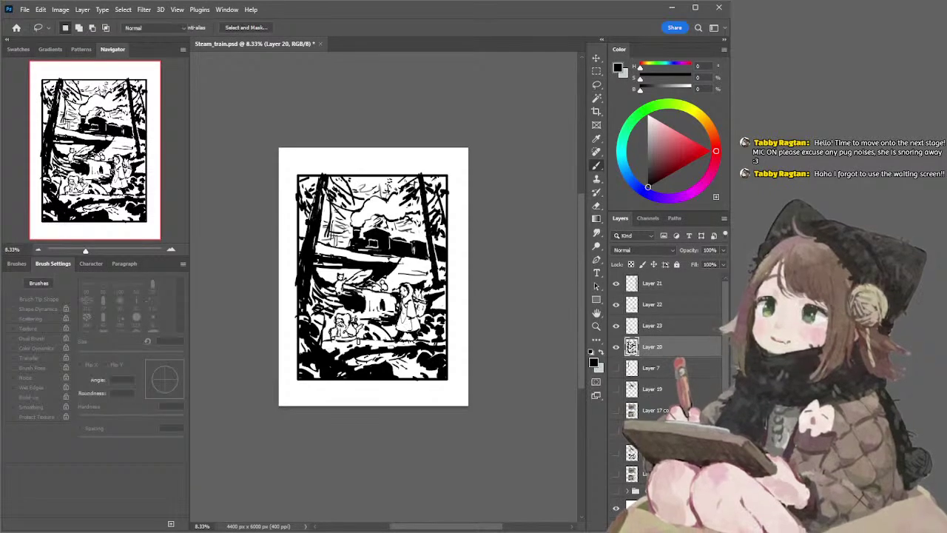
{"action": "key", "text": "bracketleft"}
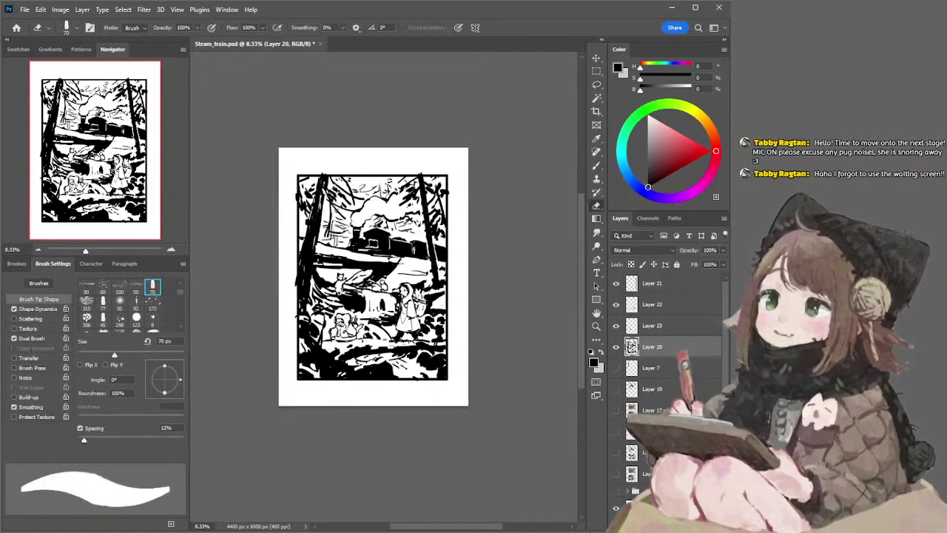
{"action": "key", "text": "bracketleft"}
{"action": "key", "text": "bracketleft"}
{"action": "key", "text": "bracketleft"}
{"action": "key", "text": "bracketleft"}
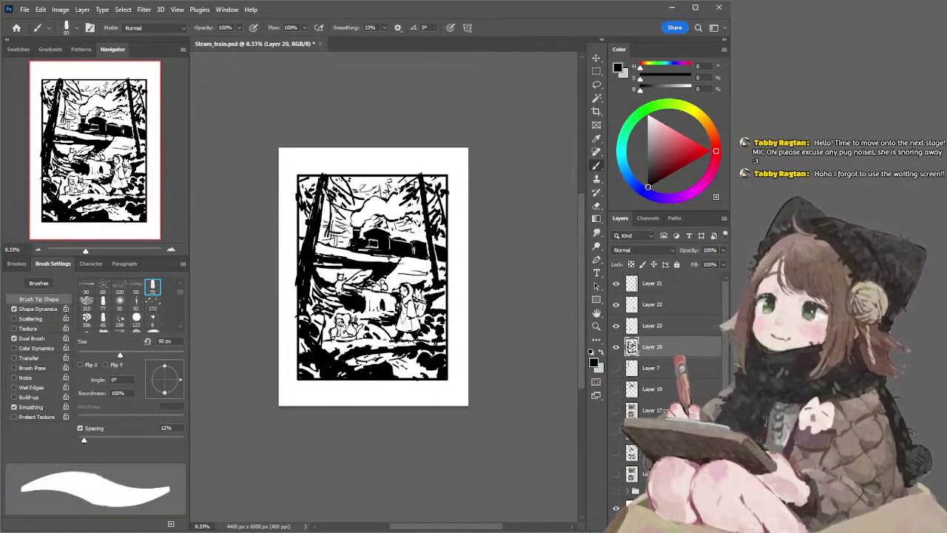
{"action": "key", "text": "e"}
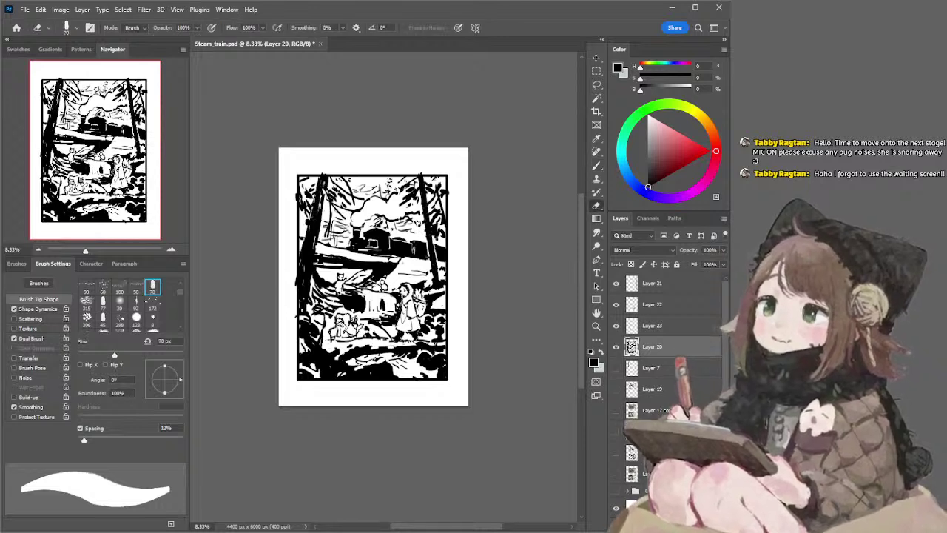
{"action": "key", "text": "b"}
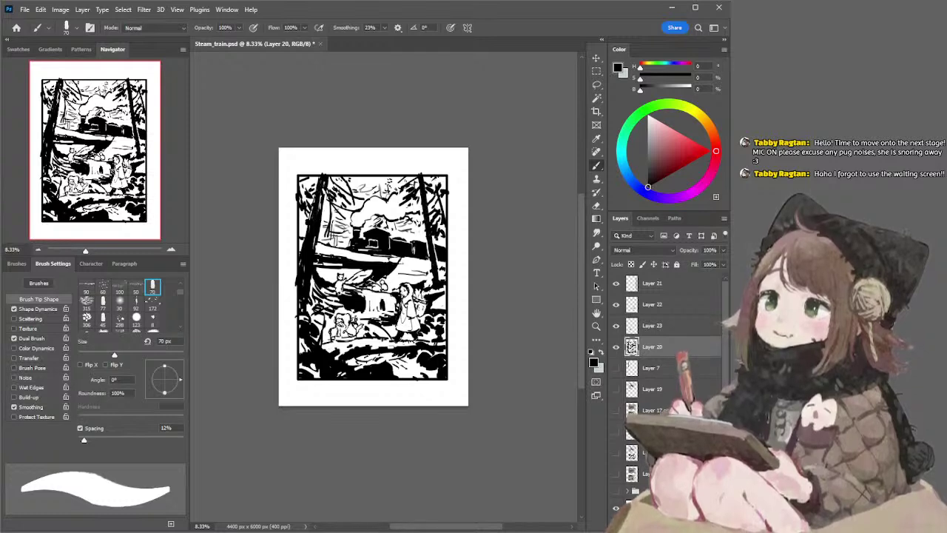
Rework the strip of ground below the figures and the dark foreground shapes with the 70 px eraser and brush
{"action": "key", "text": "e"}
{"action": "left_click_drag", "start_coordinate": [367, 340], "coordinate": [389, 340]}
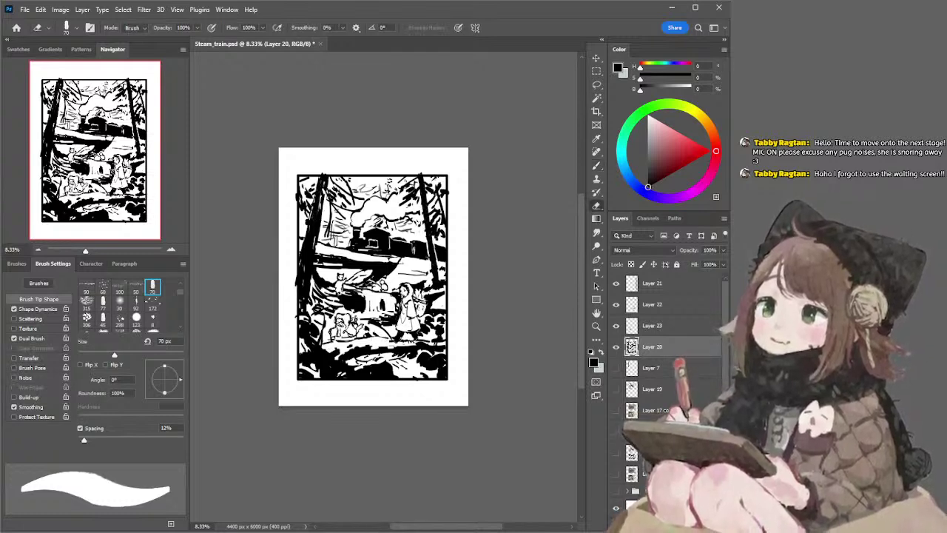
{"action": "key", "text": "b"}
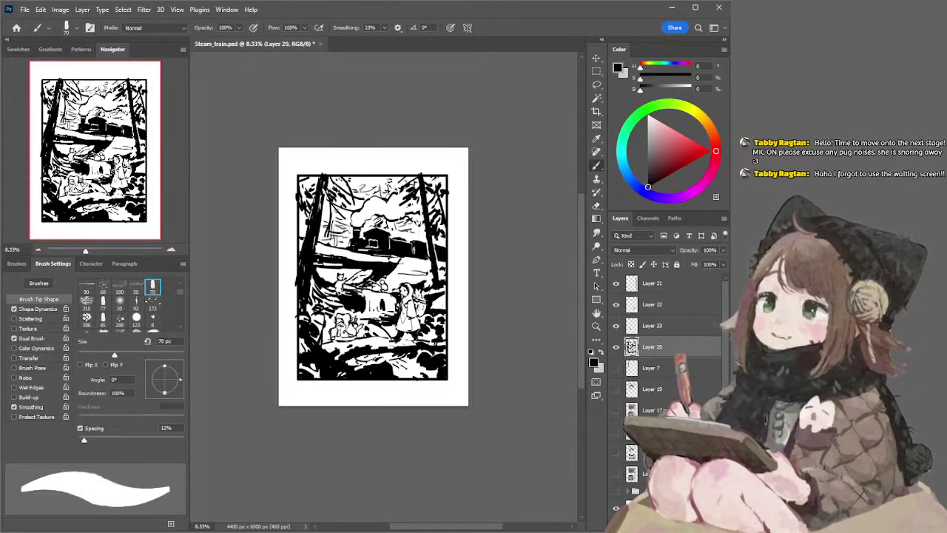
{"action": "left_click_drag", "start_coordinate": [404, 340], "coordinate": [419, 341]}
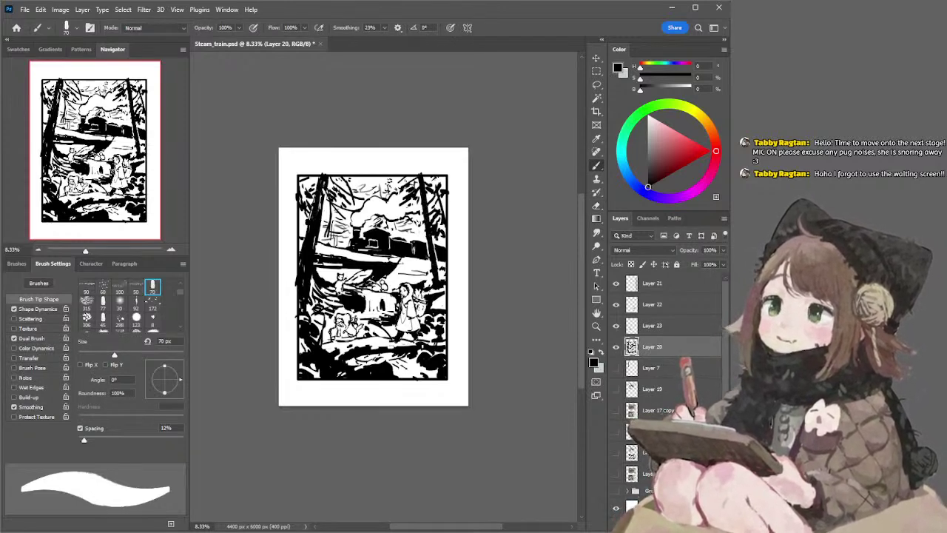
{"action": "left_click_drag", "start_coordinate": [343, 364], "coordinate": [352, 357]}
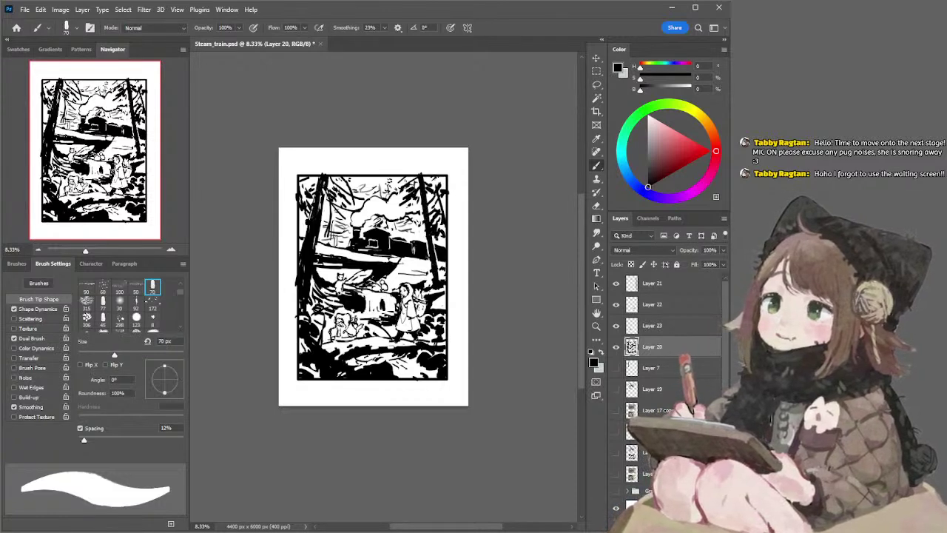
Refine the bushes in the right foreground, alternating the 70 px brush with the eraser reduced to 60 px
{"action": "key", "text": "e"}
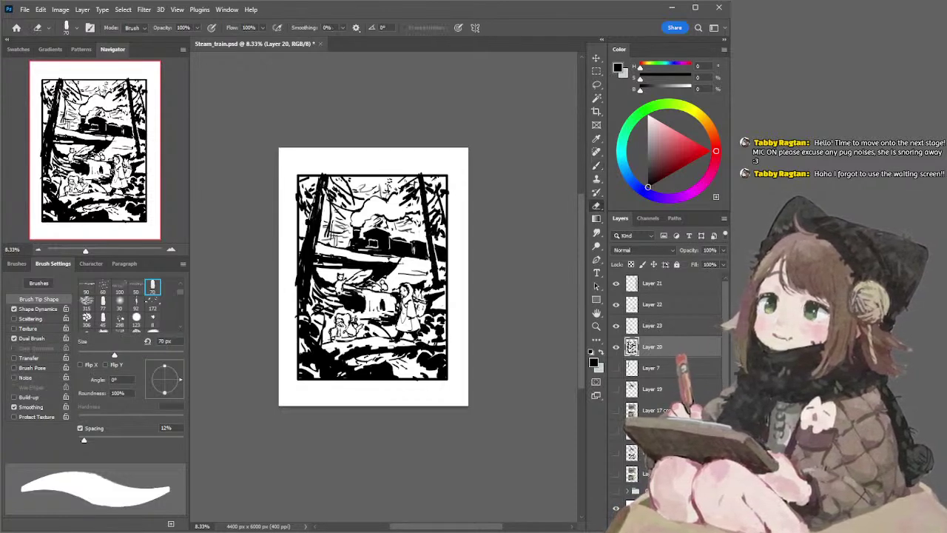
{"action": "key", "text": "b"}
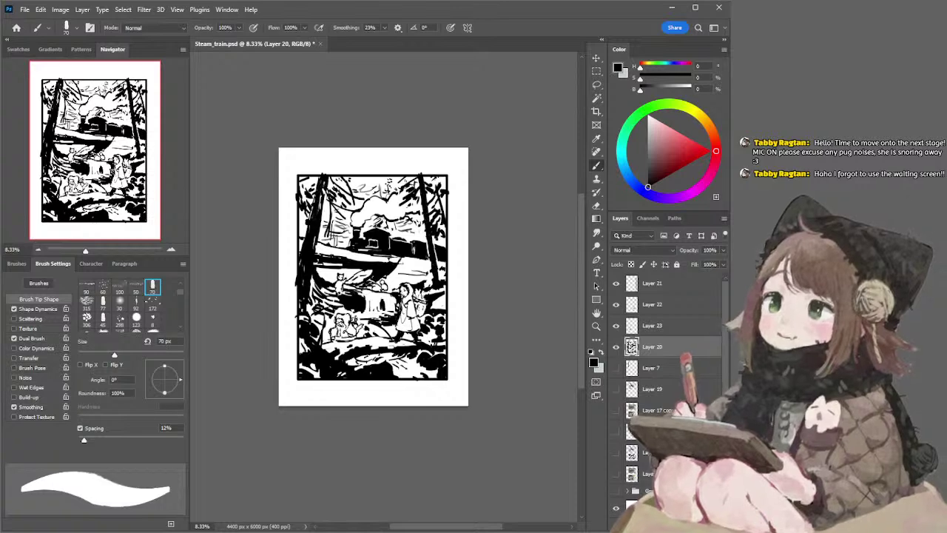
{"action": "key", "text": "e"}
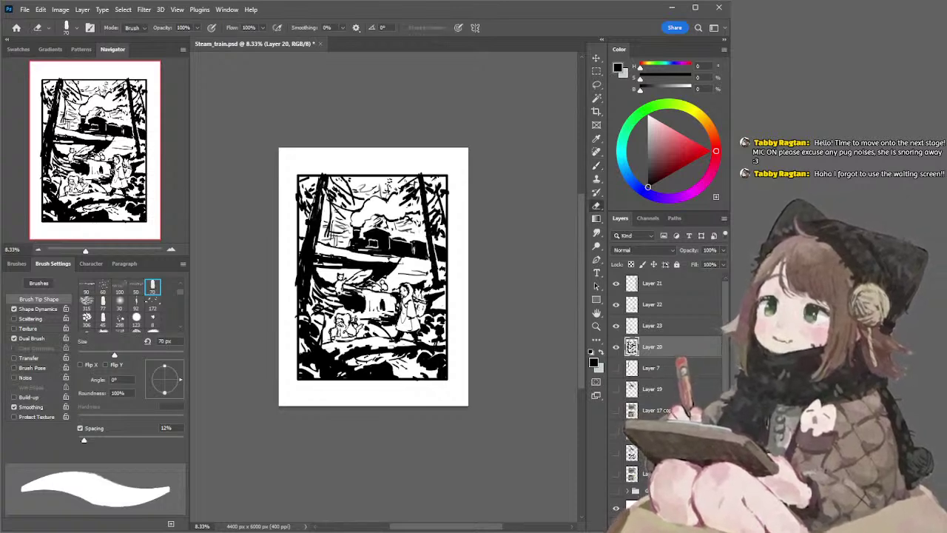
{"action": "key", "text": "b"}
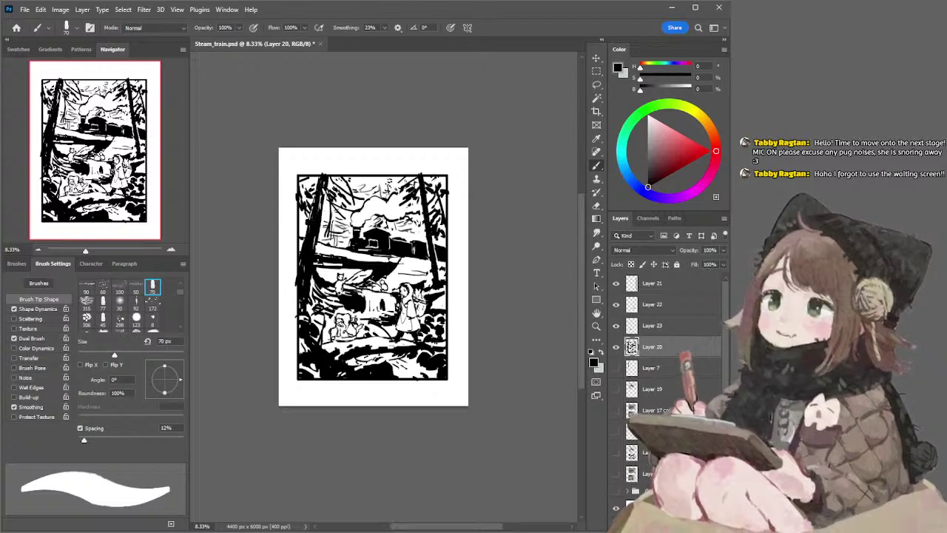
{"action": "key", "text": "e"}
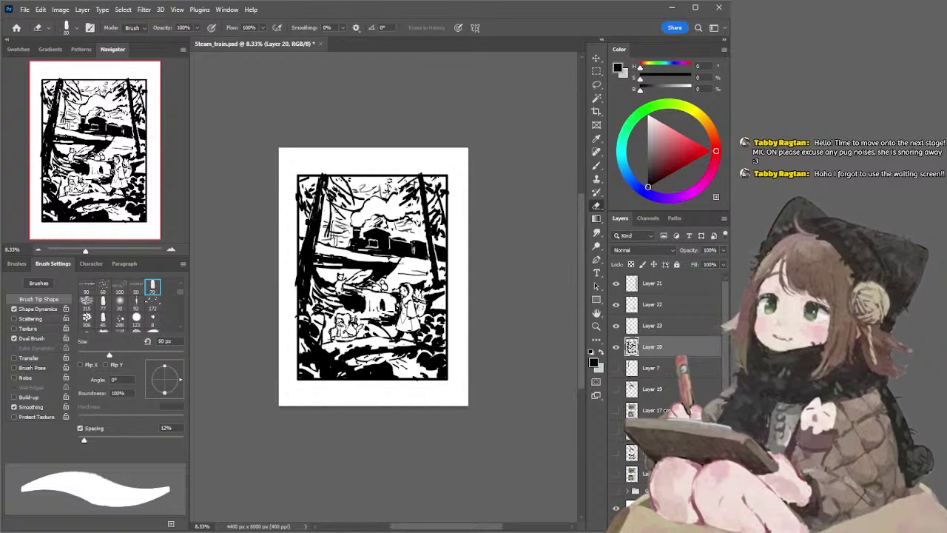
{"action": "key", "text": "b"}
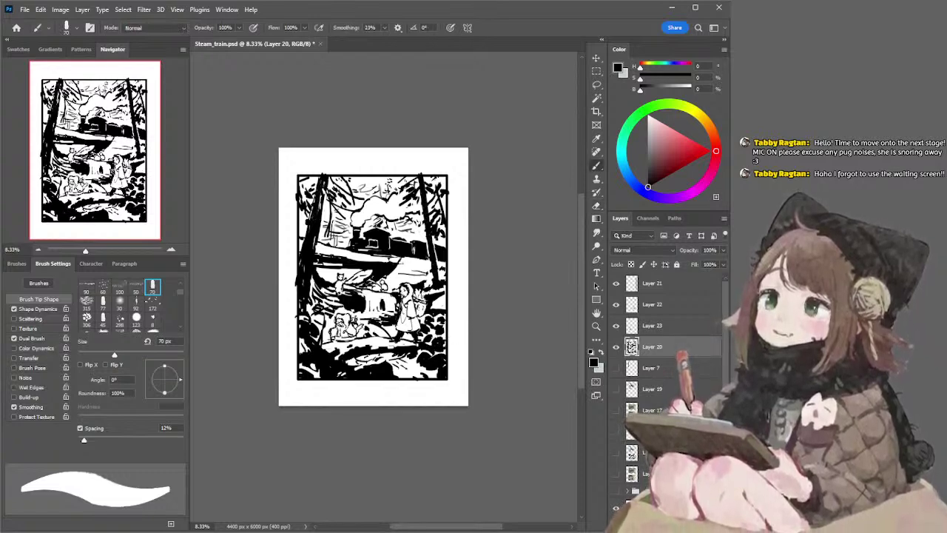
{"action": "key", "text": "e"}
{"action": "left_click_drag", "start_coordinate": [416, 346], "coordinate": [434, 346]}
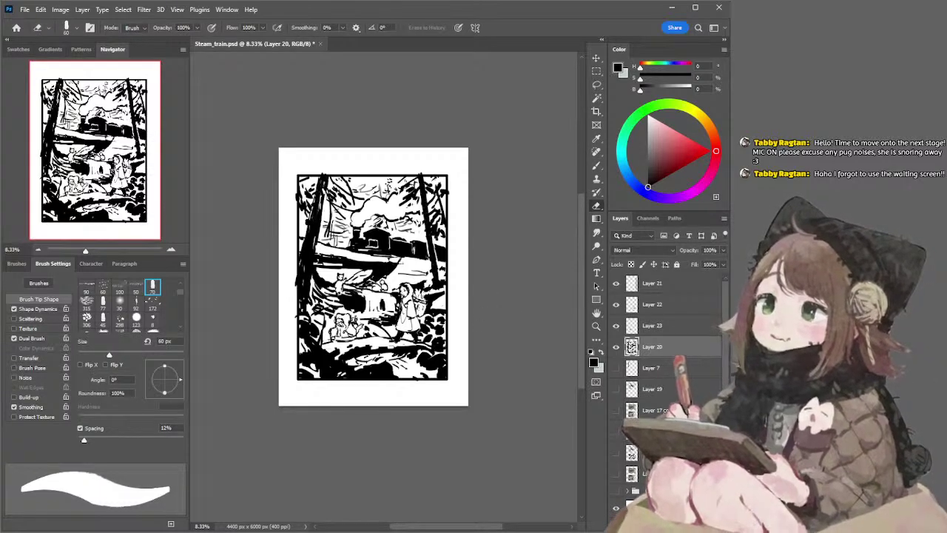
Make Layer 23 active and touch up the ink on the foreground bank with the 70 px brush and 60 px eraser
{"action": "key", "text": "ctrl+shift+alt+n"}
{"action": "key", "text": "b"}
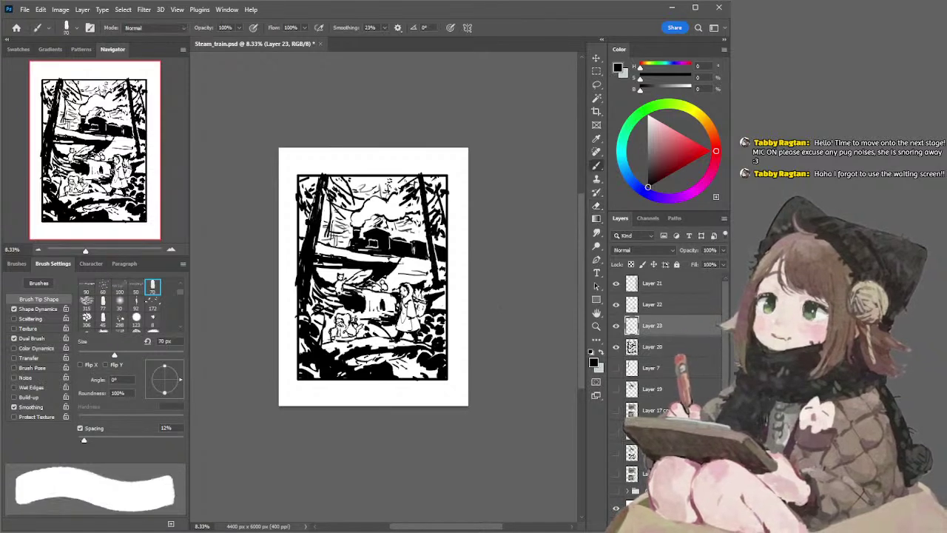
{"action": "left_click_drag", "start_coordinate": [335, 342], "coordinate": [357, 339]}
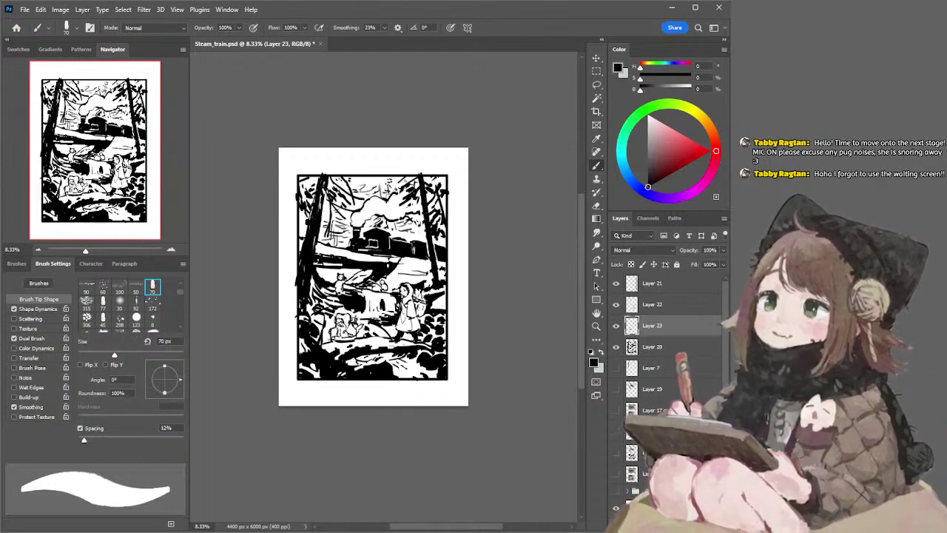
{"action": "key", "text": "l"}
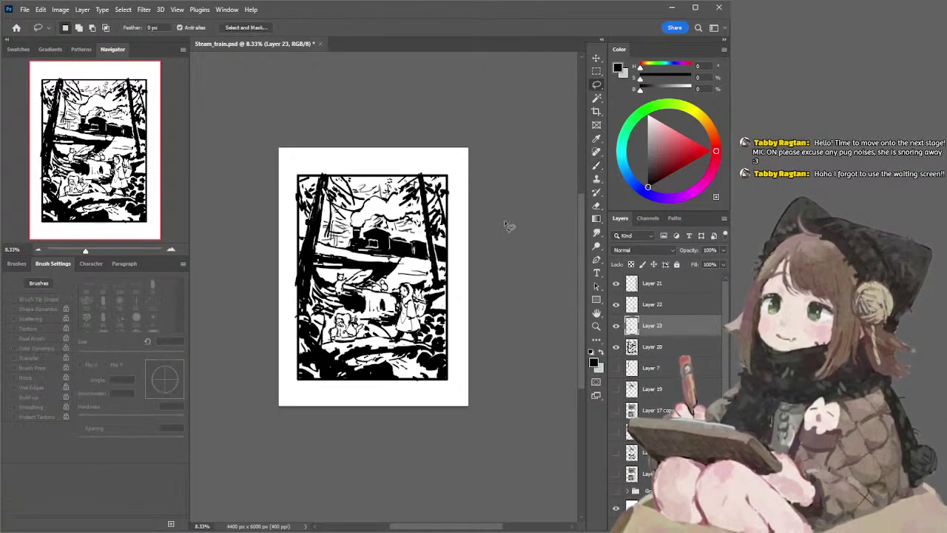
{"action": "key", "text": "e"}
{"action": "key", "text": "b"}
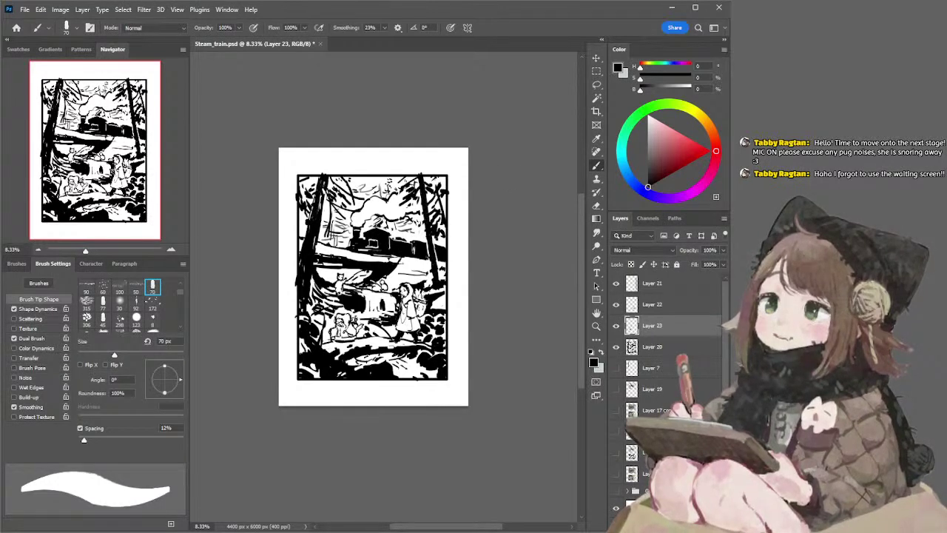
{"action": "key", "text": "e"}
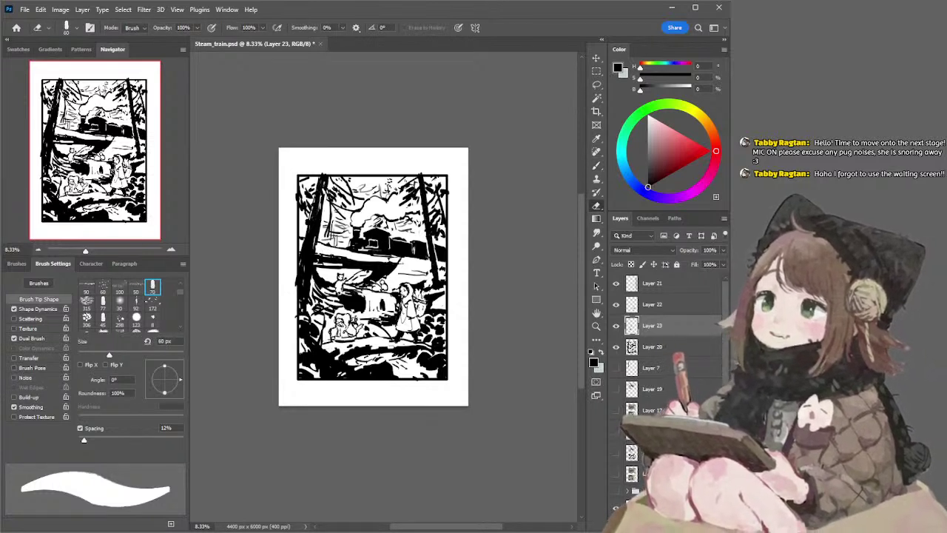
{"action": "key", "text": "b"}
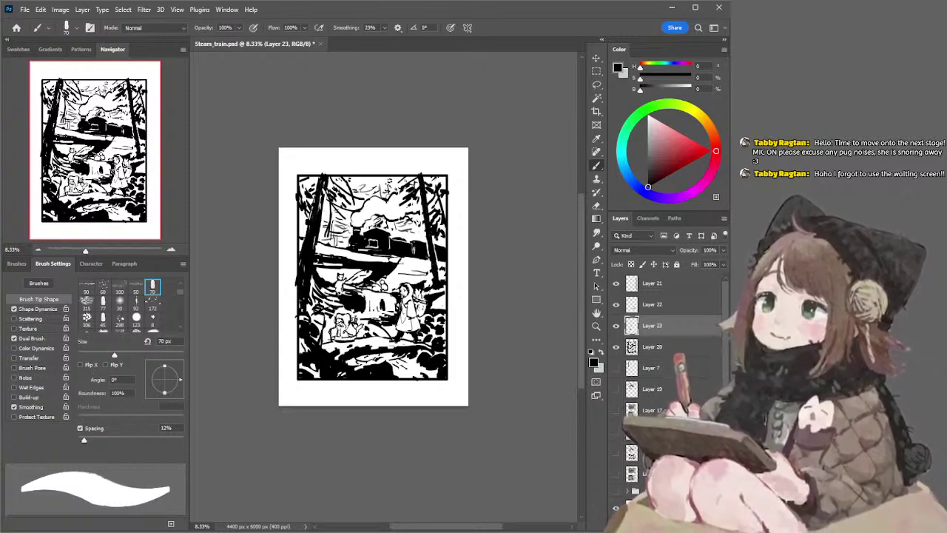
Outline the locomotive and its smoke with the Lasso and toggle Layer 23's visibility to examine what it contains
{"action": "key", "text": "l"}
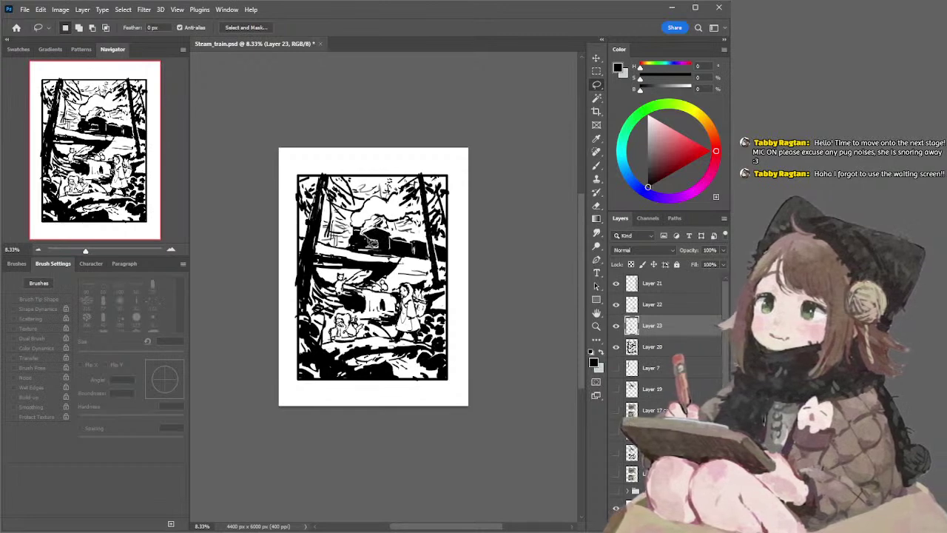
{"action": "mouse_move", "coordinate": [362, 252]}
{"action": "left_mouse_down"}
{"action": "mouse_move", "coordinate": [350, 246]}
{"action": "mouse_move", "coordinate": [358, 210]}
{"action": "mouse_move", "coordinate": [373, 232]}
{"action": "mouse_move", "coordinate": [367, 243]}
{"action": "mouse_move", "coordinate": [347, 238]}
{"action": "mouse_move", "coordinate": [358, 240]}
{"action": "left_mouse_up"}
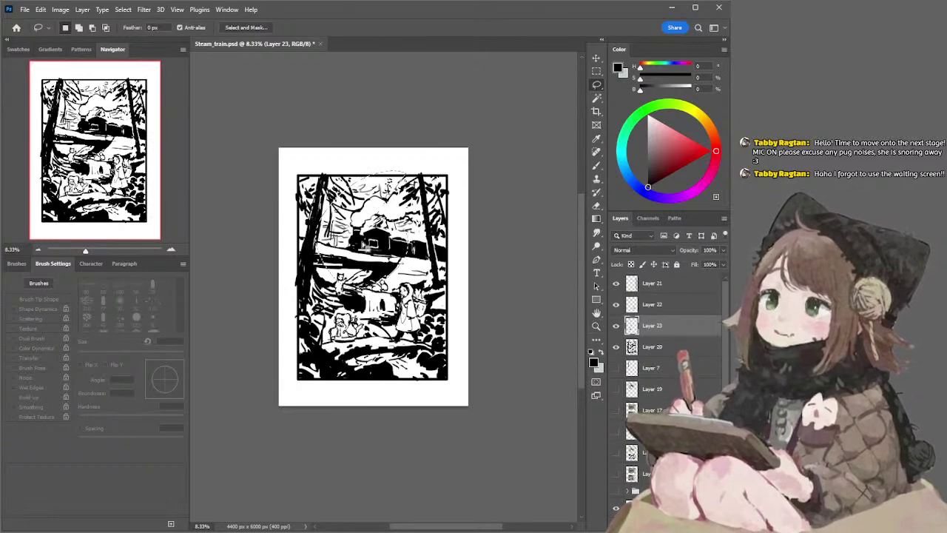
{"action": "left_click", "coordinate": [617, 326]}
{"action": "left_click", "coordinate": [619, 326]}
{"action": "left_click", "coordinate": [618, 326]}
{"action": "left_click", "coordinate": [618, 326]}
{"action": "left_click", "coordinate": [619, 326]}
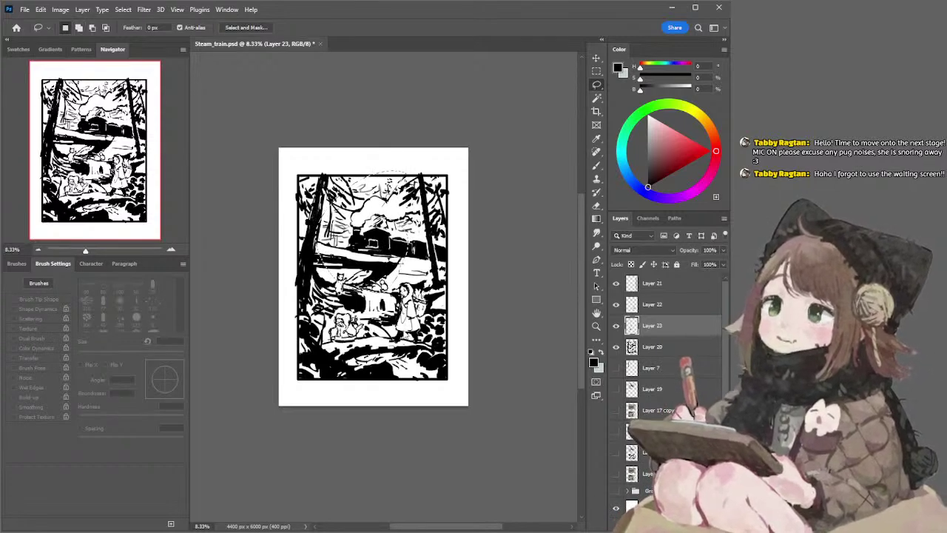
Add a new layer beneath Layer 23, merge it with the Layer 20 ink artwork, and check the merged layer on its own
{"action": "key", "text": "ctrl+shift+alt+n"}
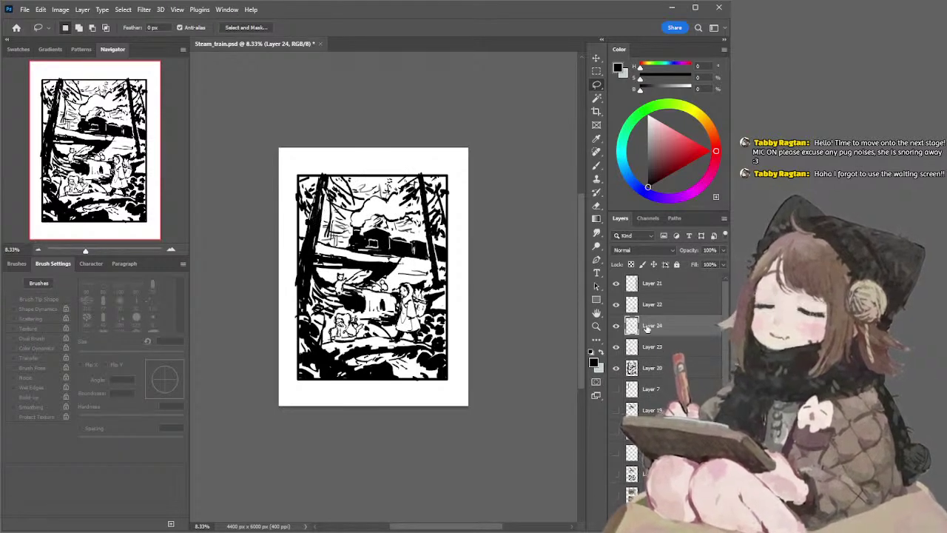
{"action": "left_click_drag", "start_coordinate": [647, 328], "coordinate": [636, 347]}
{"action": "left_click", "coordinate": [616, 347]}
{"action": "left_click", "coordinate": [616, 347]}
{"action": "left_click", "coordinate": [616, 368]}
{"action": "left_click", "coordinate": [616, 368]}
{"action": "left_click", "coordinate": [643, 368], "text": "shift"}
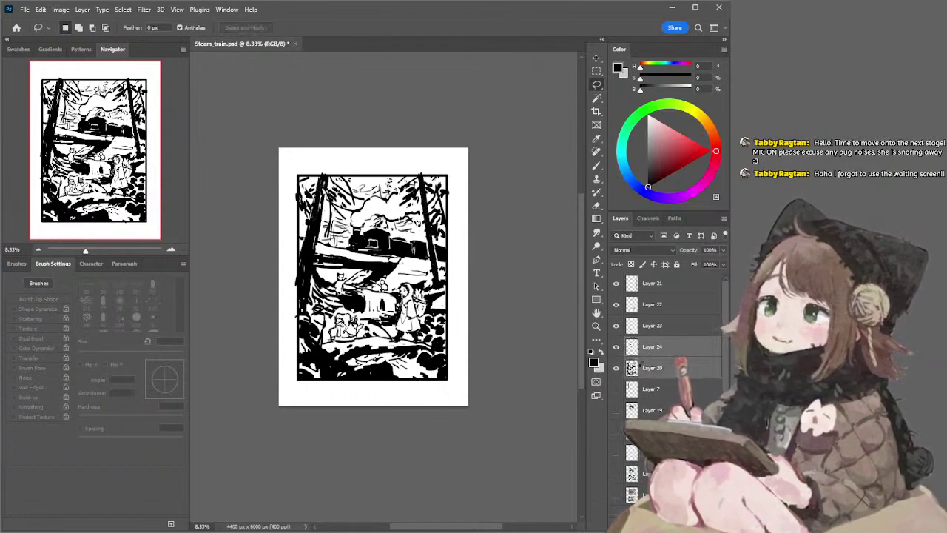
{"action": "key", "text": "ctrl+e"}
{"action": "left_click", "coordinate": [616, 347], "text": "alt"}
{"action": "left_click", "coordinate": [616, 347], "text": "alt"}
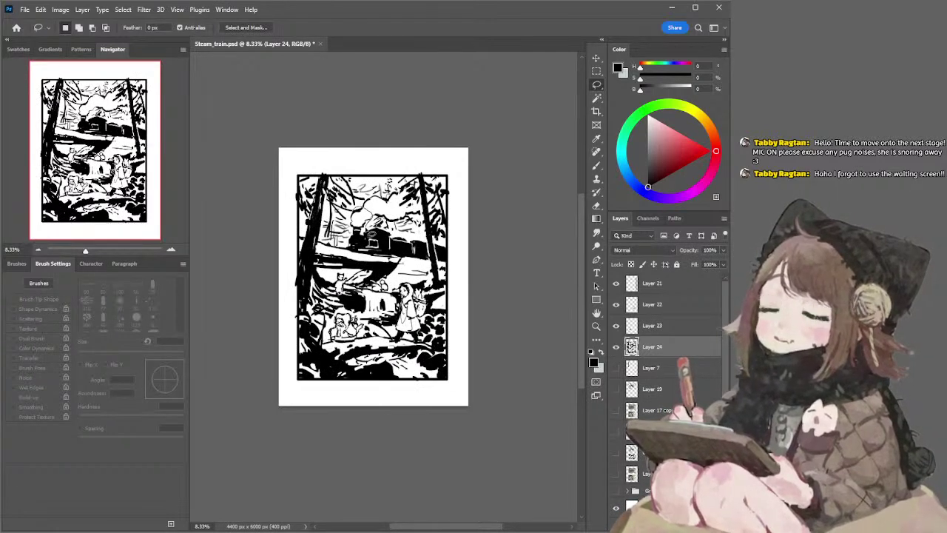
Lasso the locomotive's front, shift it left away from the cab, and paint the gap black with the 70 px brush
{"action": "mouse_move", "coordinate": [353, 221]}
{"action": "left_mouse_down"}
{"action": "mouse_move", "coordinate": [352, 242]}
{"action": "mouse_move", "coordinate": [364, 216]}
{"action": "mouse_move", "coordinate": [346, 227]}
{"action": "left_mouse_up"}
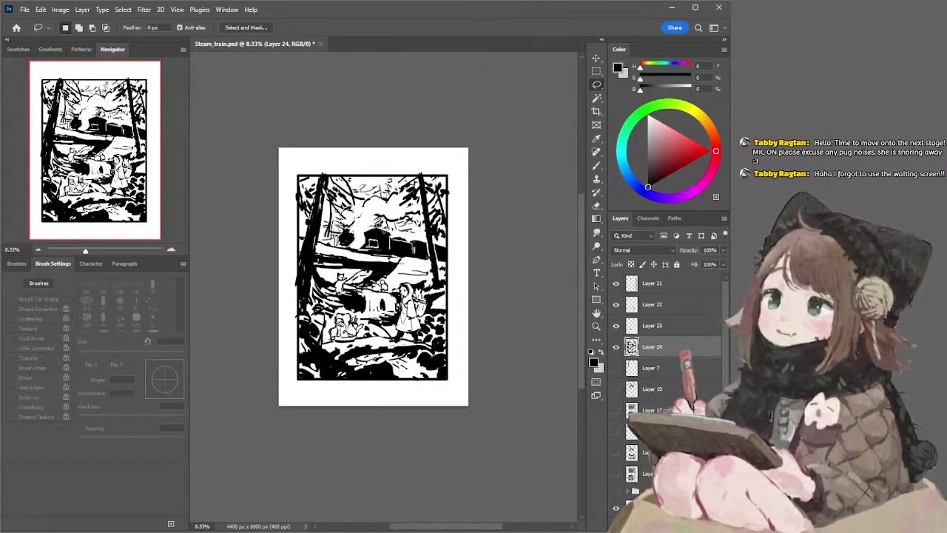
{"action": "key", "text": "b"}
{"action": "left_click_drag", "start_coordinate": [349, 233], "coordinate": [363, 234]}
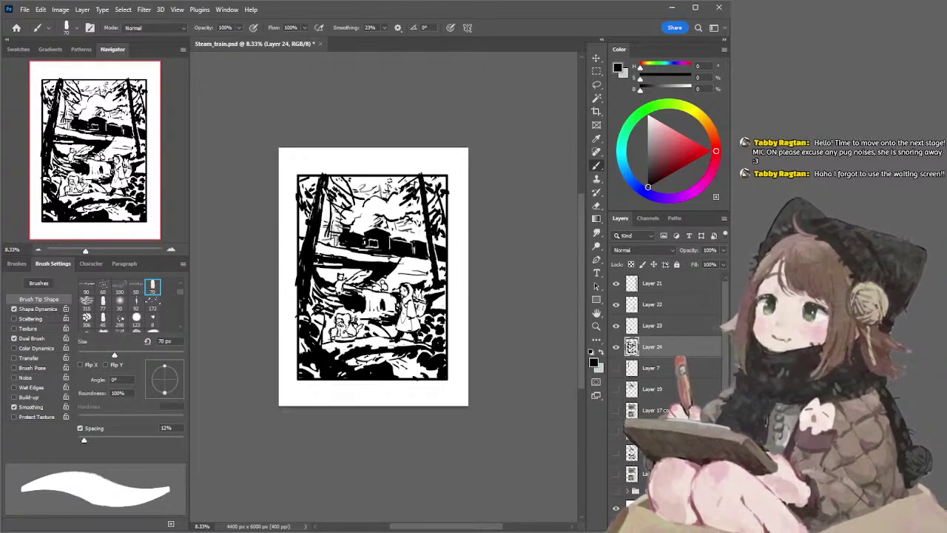
Fill the locomotive's cab solid black with the 70 px brush and trim its edges with the eraser on Layer 24
{"action": "left_click_drag", "start_coordinate": [378, 241], "coordinate": [362, 247]}
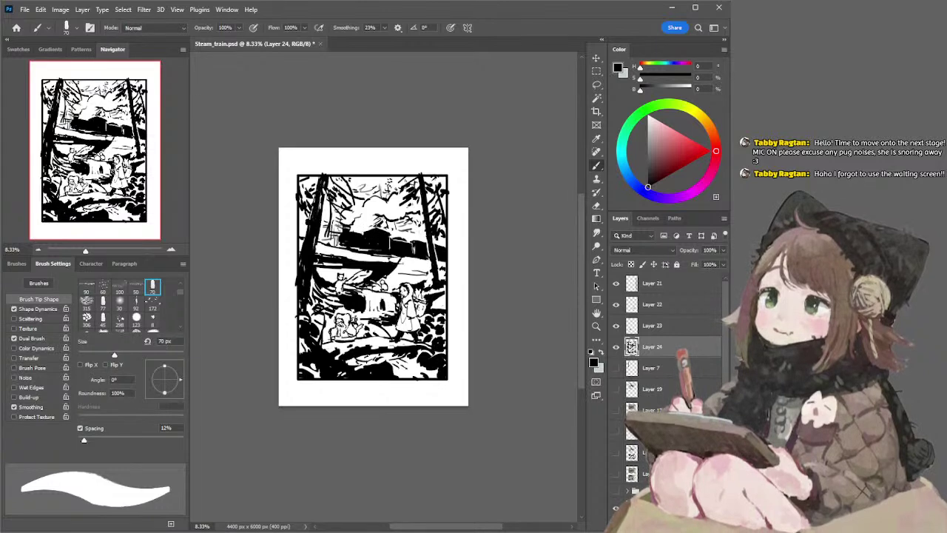
{"action": "key", "text": "e"}
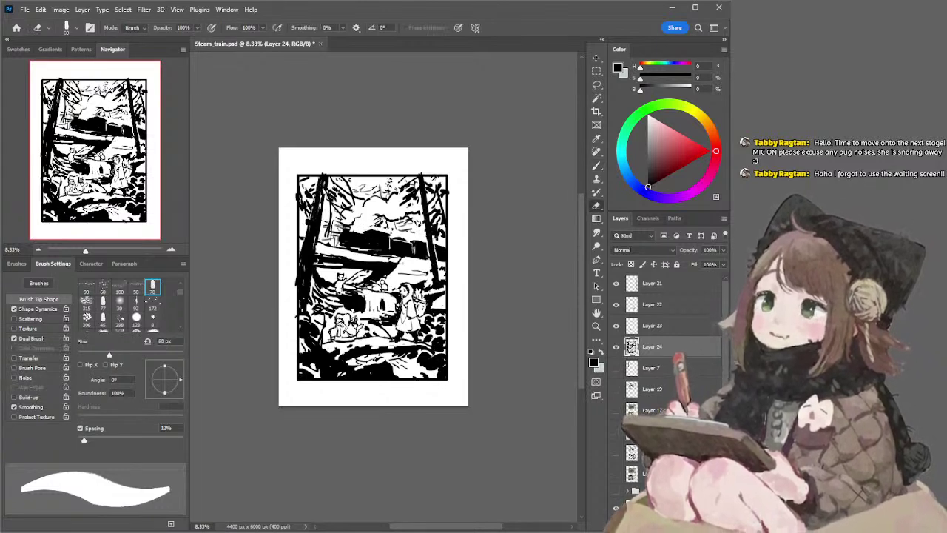
{"action": "key", "text": "b"}
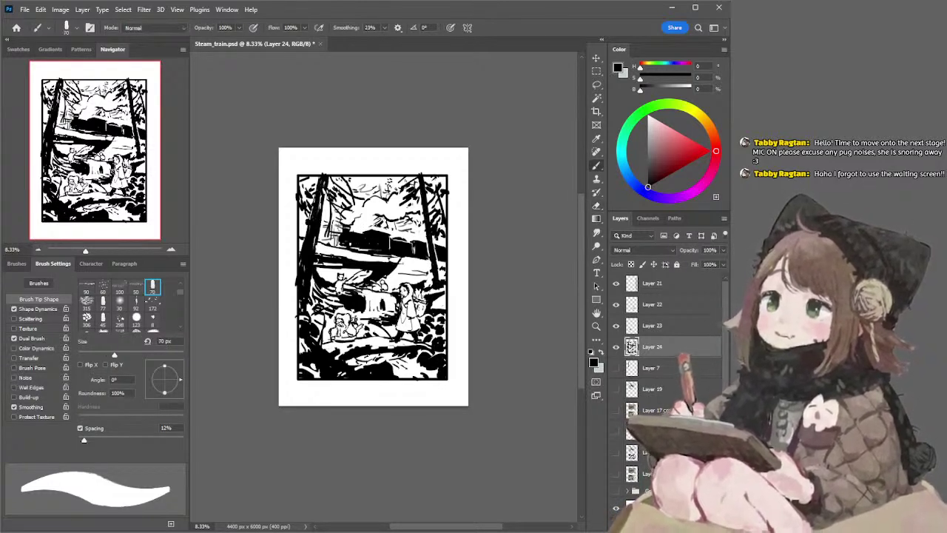
{"action": "key", "text": "e"}
{"action": "key", "text": "["}
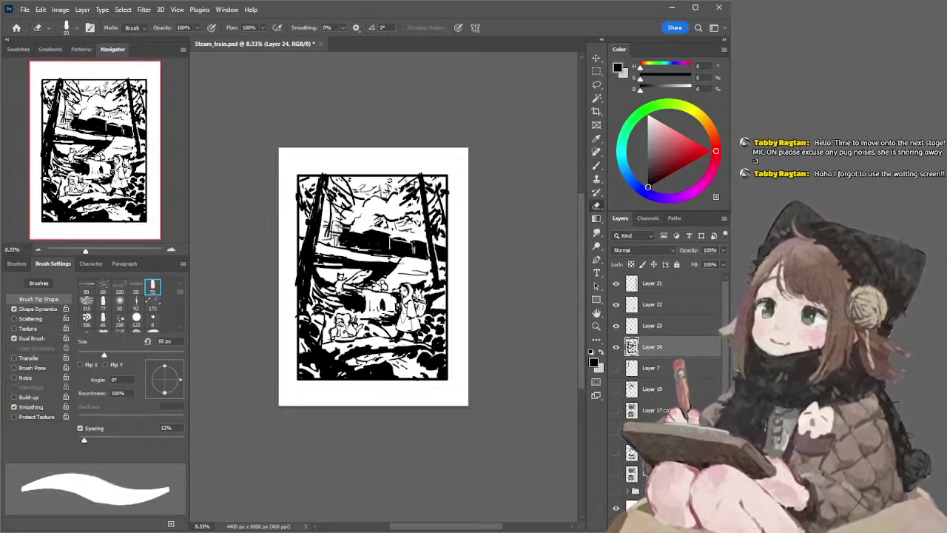
{"action": "key", "text": "b"}
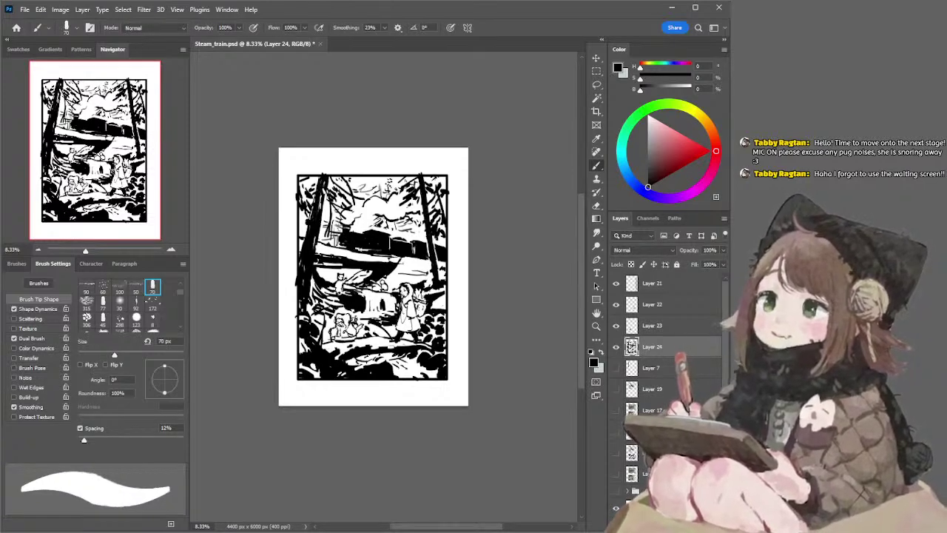
Paint the carriages behind the locomotive into one black silhouette with the 70 px brush and refine it with the 40 px eraser
{"action": "key", "text": "e"}
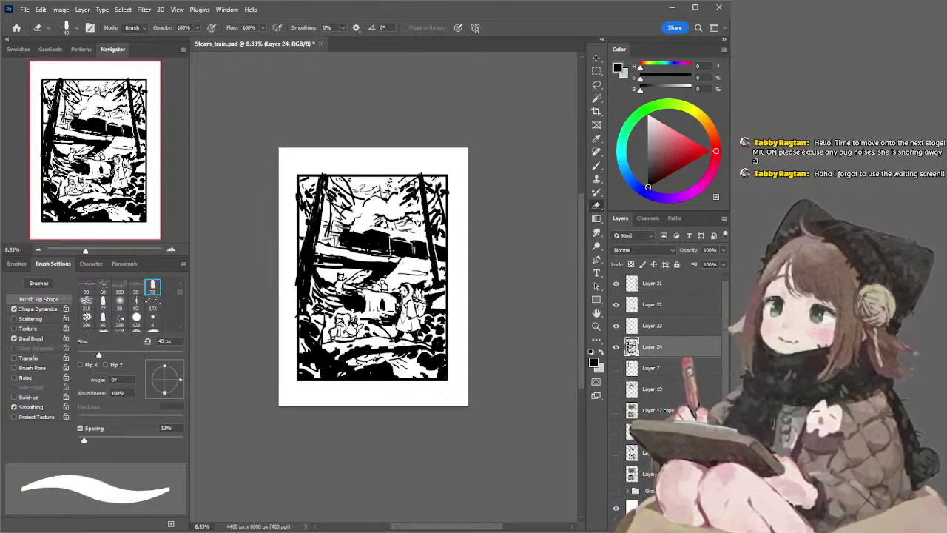
{"action": "key", "text": "b"}
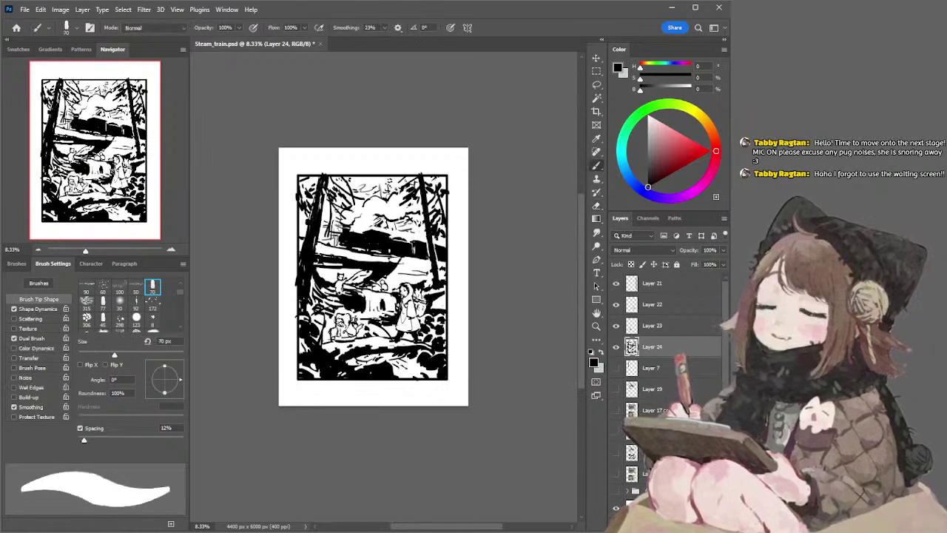
{"action": "key", "text": "e"}
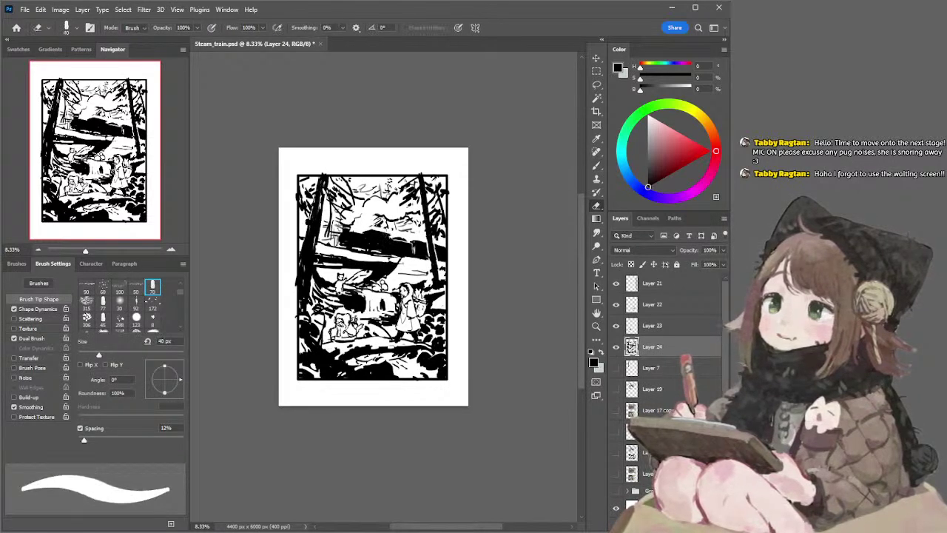
{"action": "key", "text": "b"}
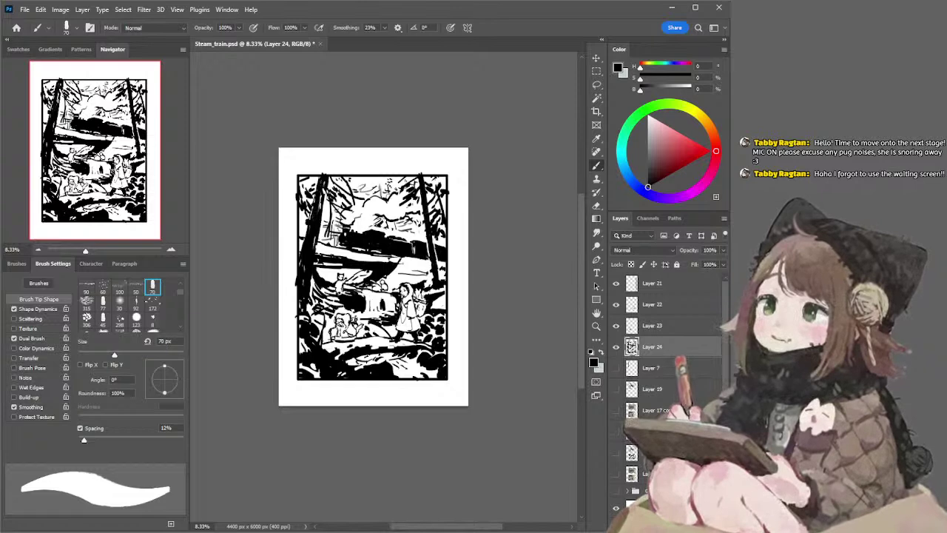
{"action": "key", "text": "e"}
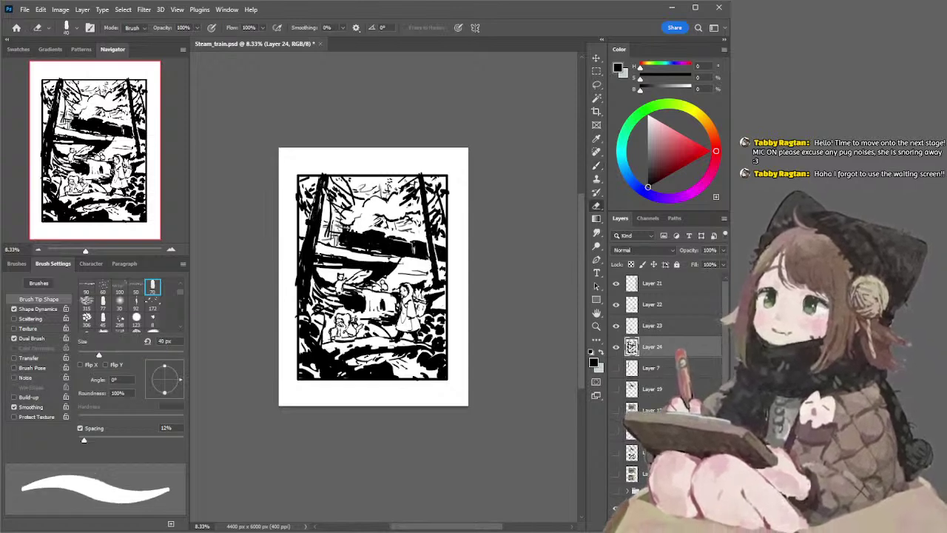
Clean up the ink around the train with the eraser at 100 px and 175 px, alternating with the 70 px black brush
{"action": "left_click", "coordinate": [152, 286]}
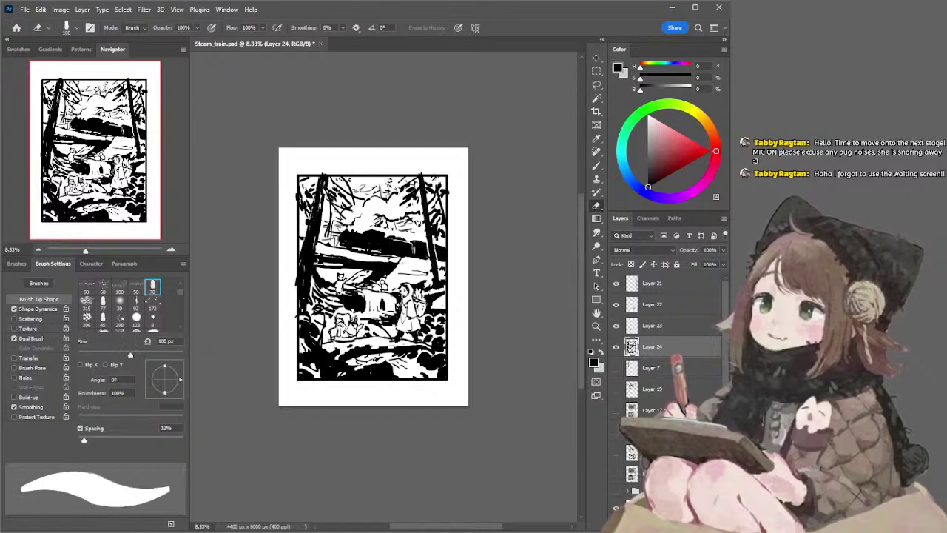
{"action": "key", "text": "b"}
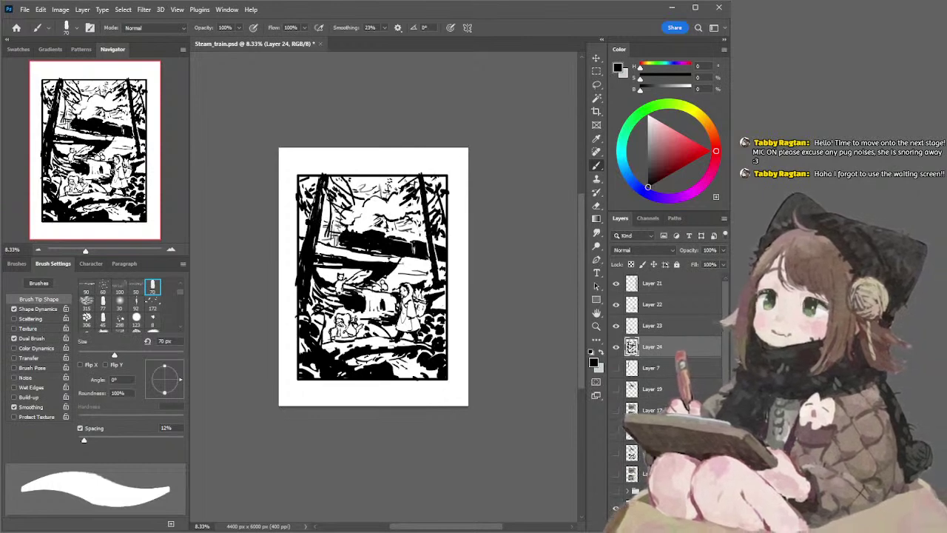
{"action": "key", "text": "e"}
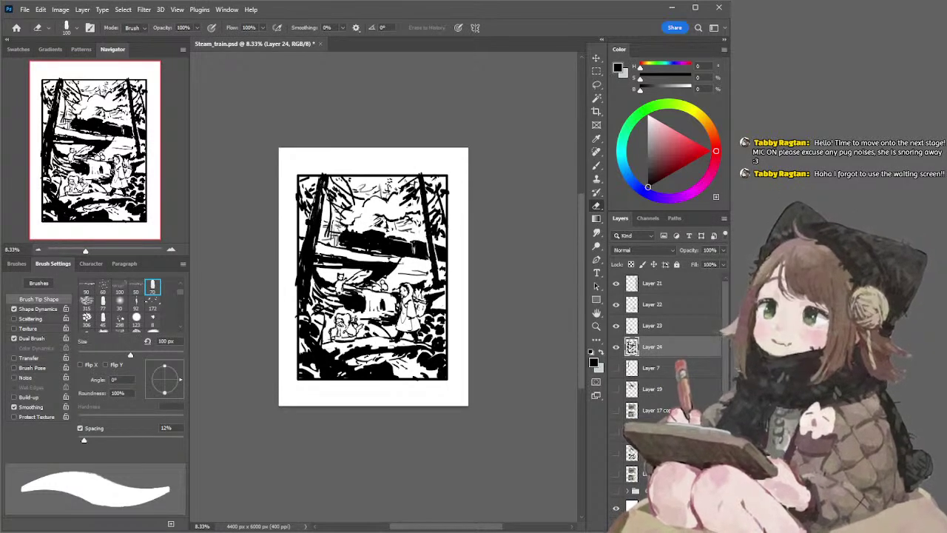
{"action": "key", "text": "b"}
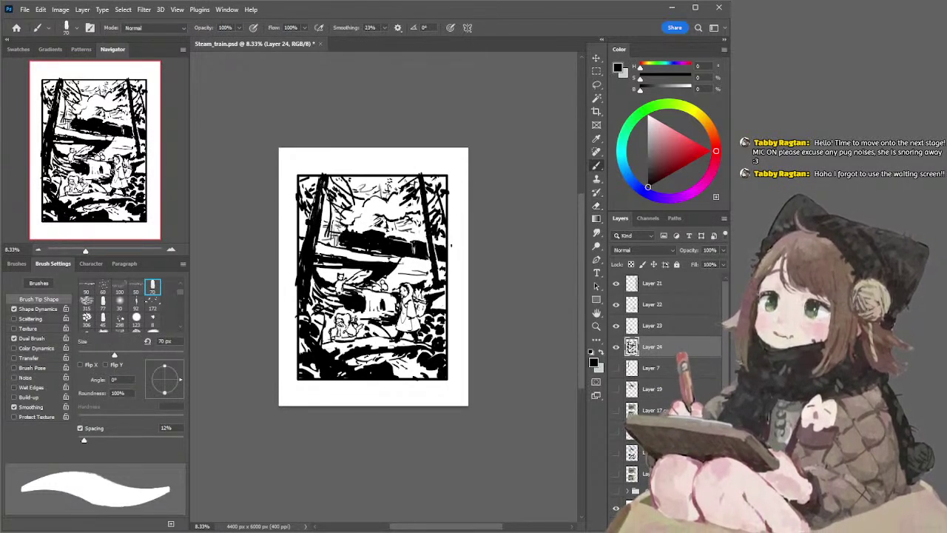
{"action": "key", "text": "e"}
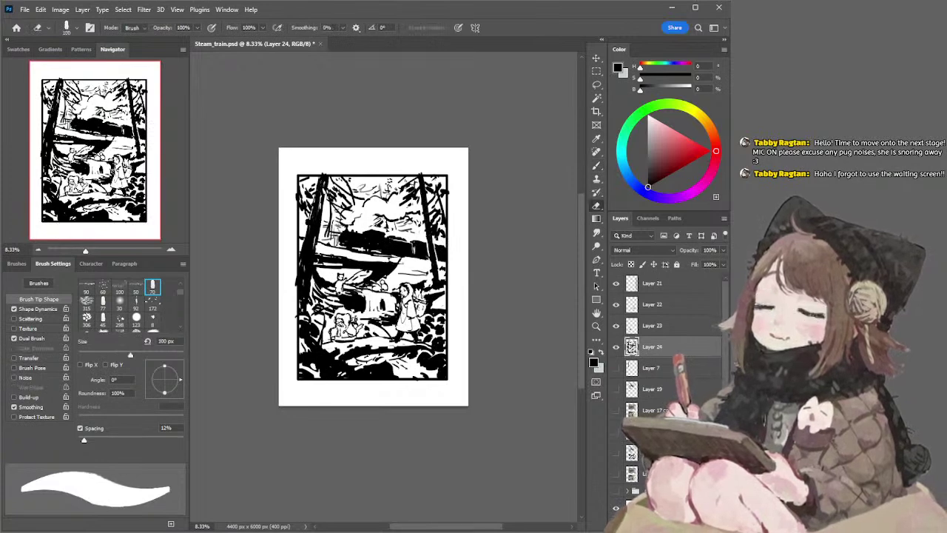
{"action": "key", "text": "bracketright"}
{"action": "key", "text": "bracketright"}
{"action": "key", "text": "bracketright"}
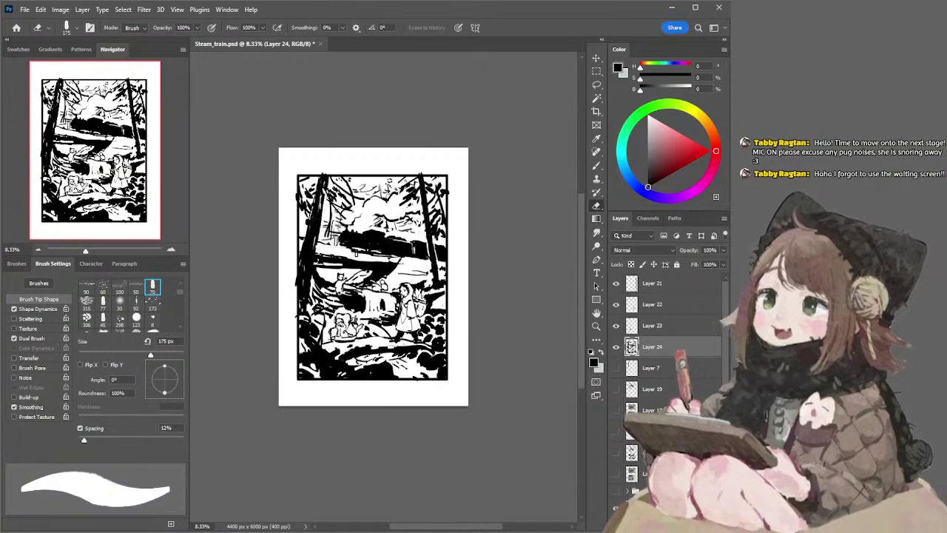
Ink the track embankment beneath the train with the 70 px brush and clean it up with the eraser reduced to 90 px
{"action": "key", "text": "b"}
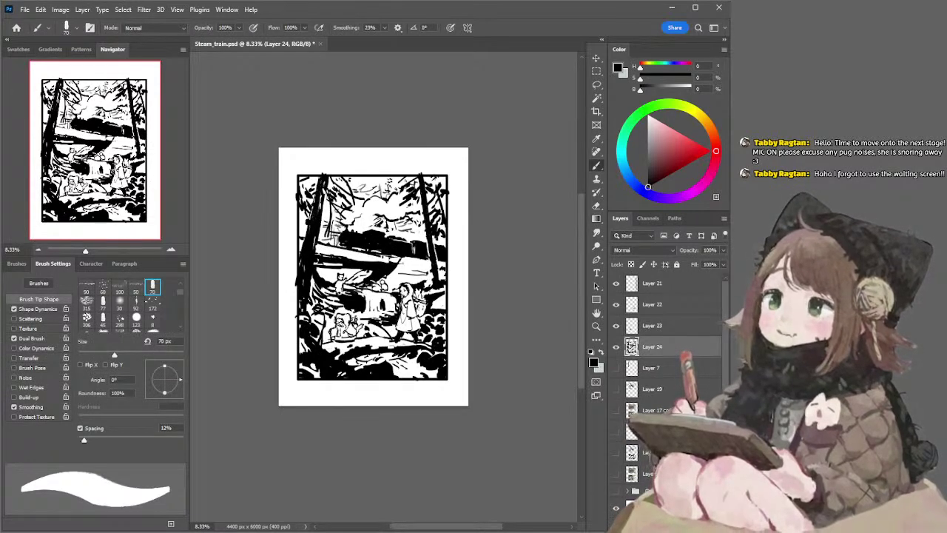
{"action": "left_click_drag", "start_coordinate": [313, 244], "coordinate": [381, 255]}
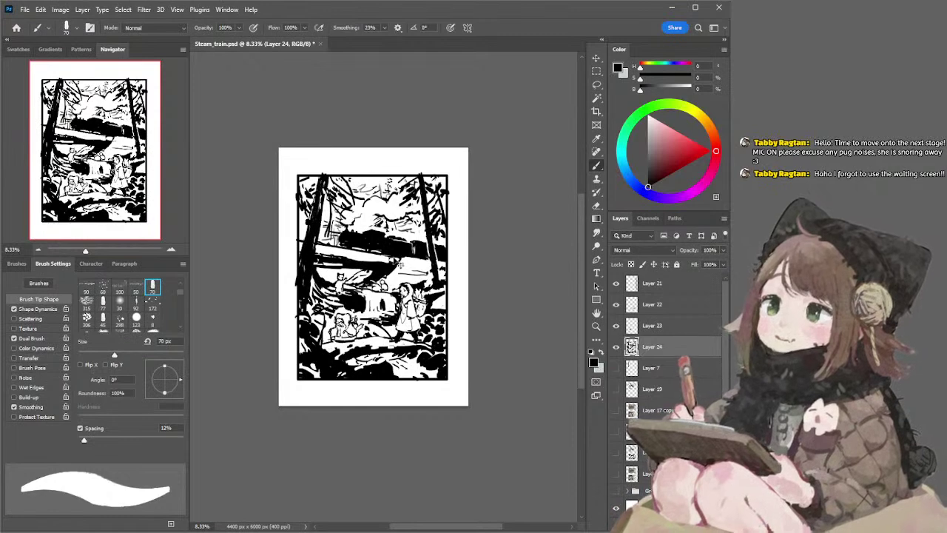
{"action": "key", "text": "e"}
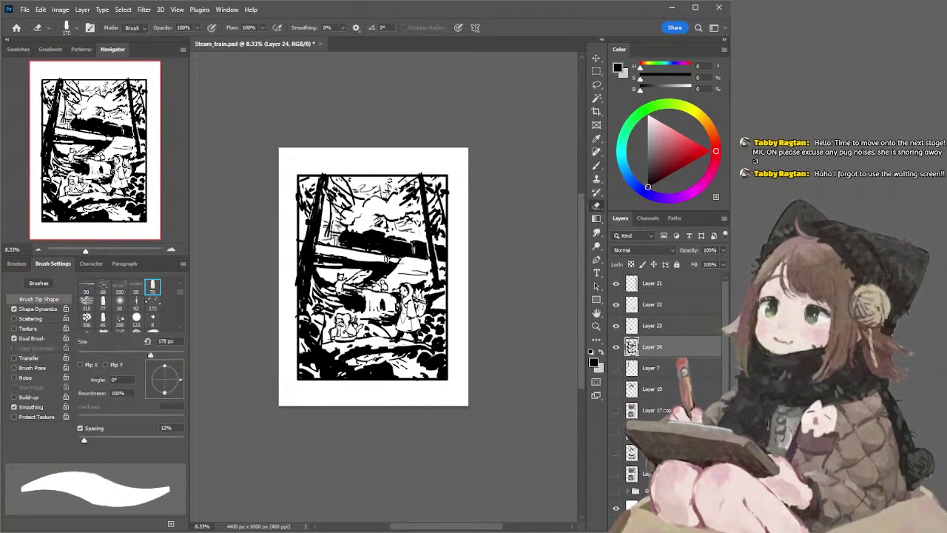
{"action": "key", "text": "bracketleft"}
{"action": "key", "text": "bracketleft"}
{"action": "key", "text": "bracketleft"}
{"action": "key", "text": "bracketleft"}
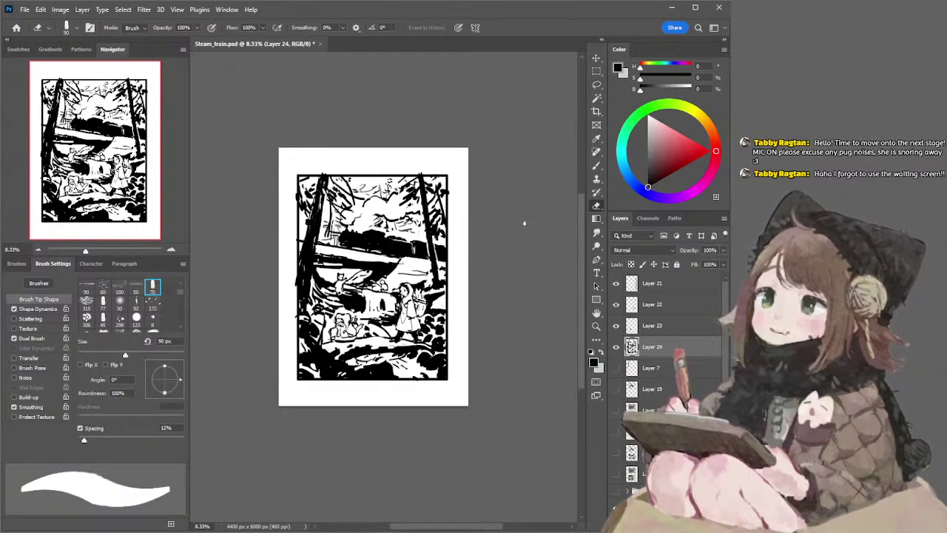
Lasso the train and embankment, try rotating the selection about 6°, and skew it vertically about 2° so its left end rises
{"action": "key", "text": "l"}
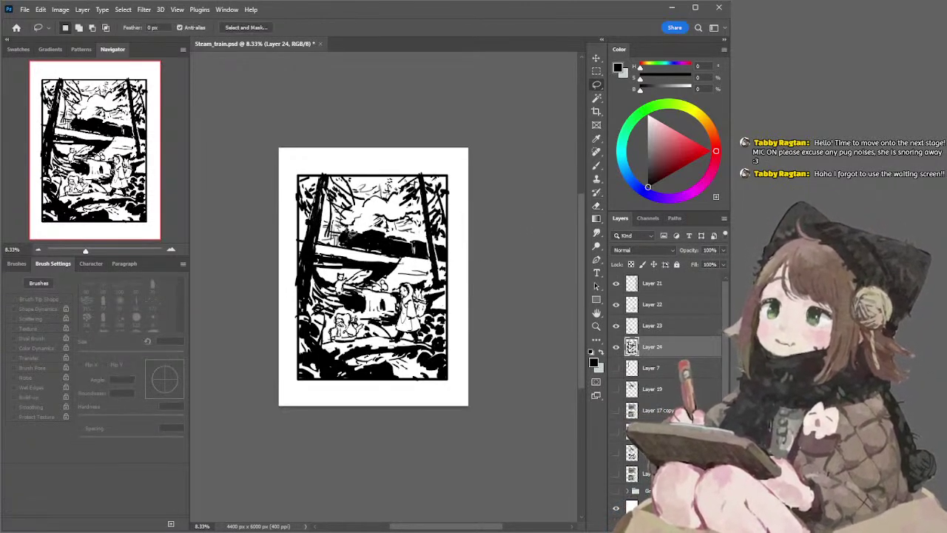
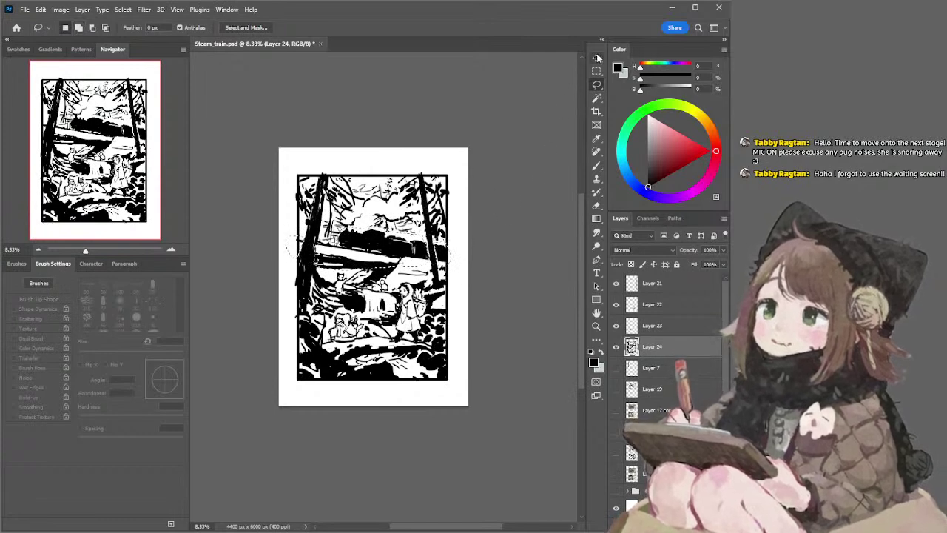
{"action": "left_click", "coordinate": [596, 58]}
{"action": "left_click_drag", "start_coordinate": [457, 221], "coordinate": [461, 231]}
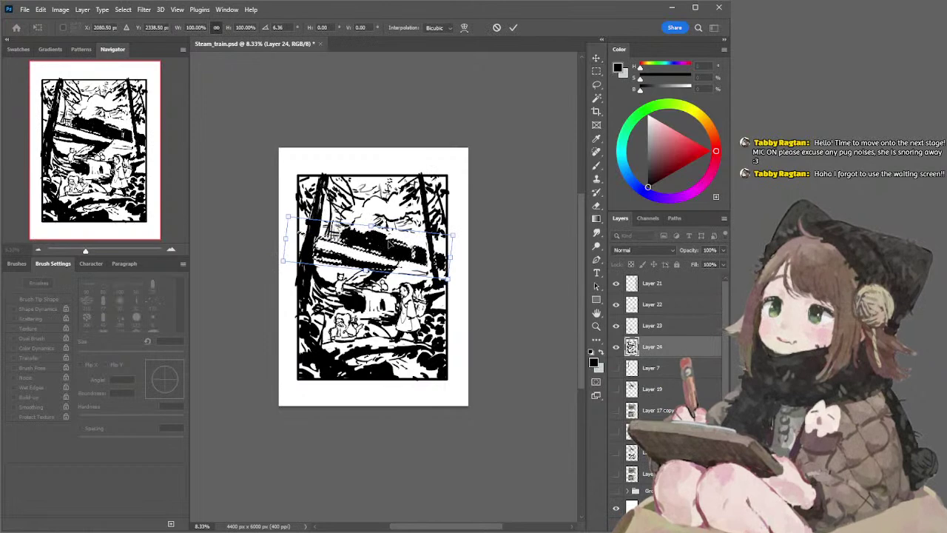
{"action": "key", "text": "Return"}
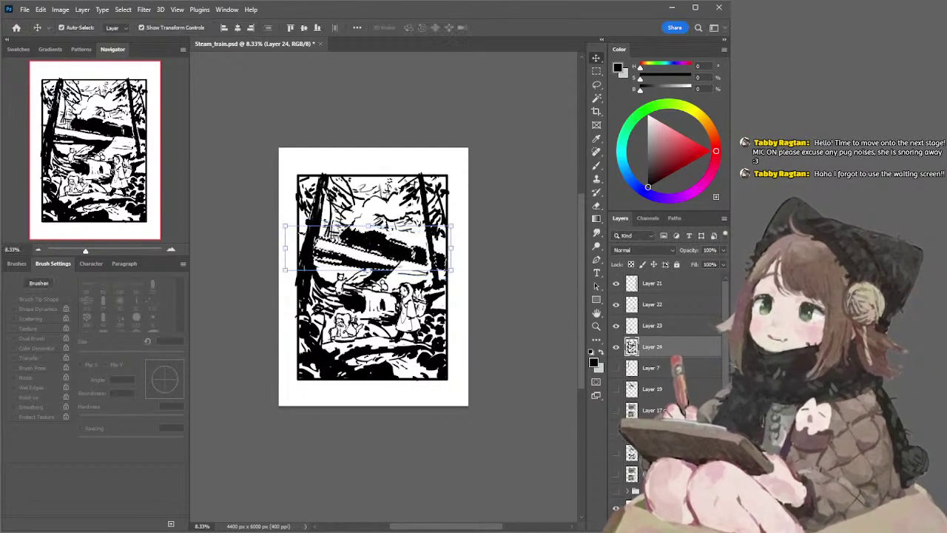
{"action": "left_click_drag", "start_coordinate": [285, 247], "coordinate": [289, 248]}
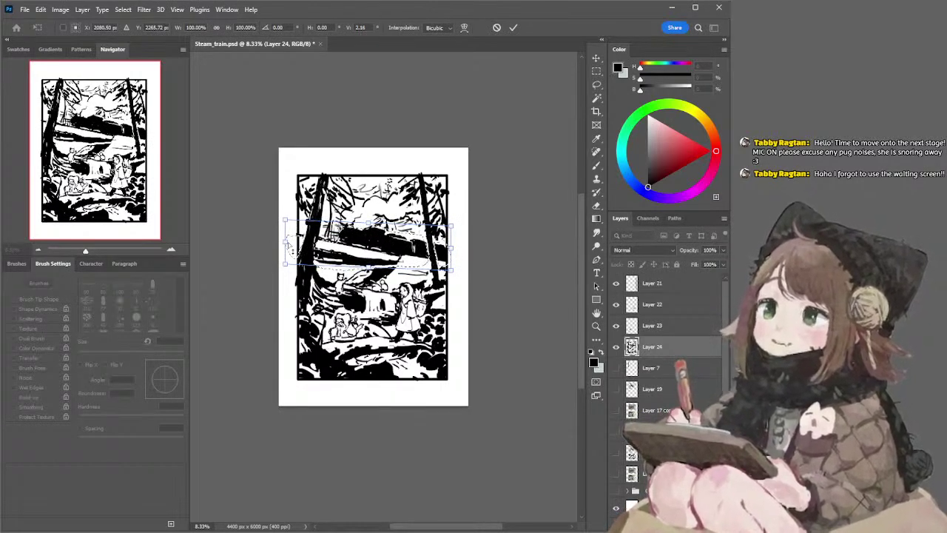
{"action": "key", "text": "Return"}
{"action": "key", "text": "ctrl+d"}
Touch up the skewed train and embankment with the 70 px brush and the eraser reduced to 80 px and 70 px
{"action": "key", "text": "l"}
{"action": "key", "text": "e"}
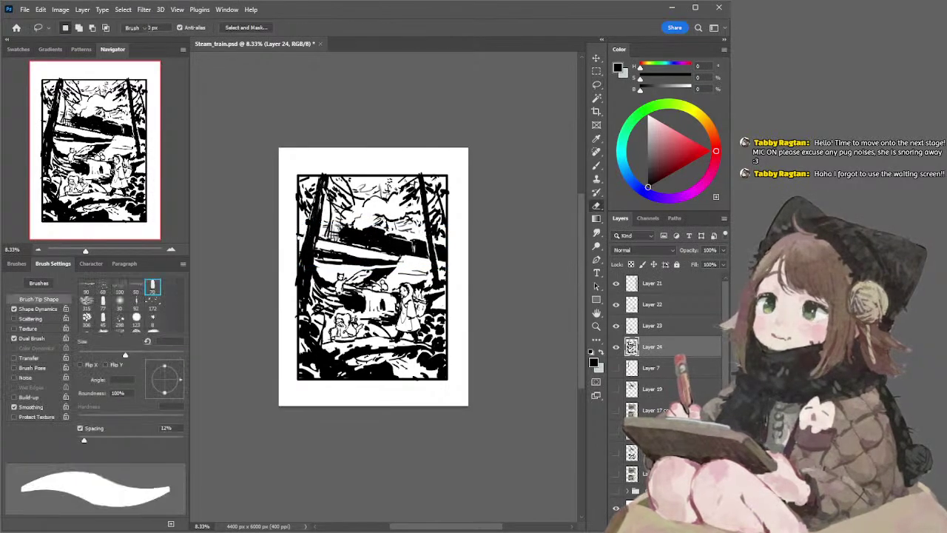
{"action": "key", "text": "b"}
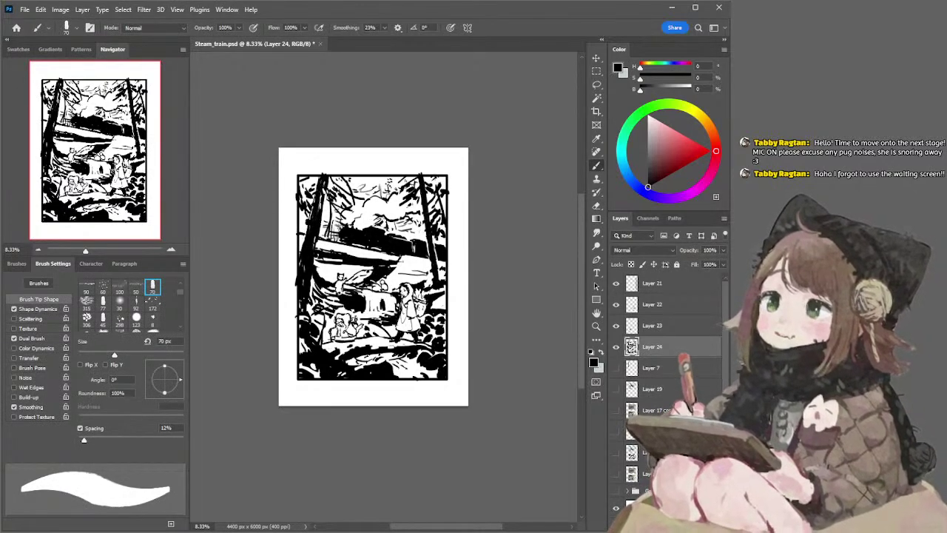
{"action": "key", "text": "e"}
{"action": "key", "text": "bracketleft"}
{"action": "key", "text": "bracketleft"}
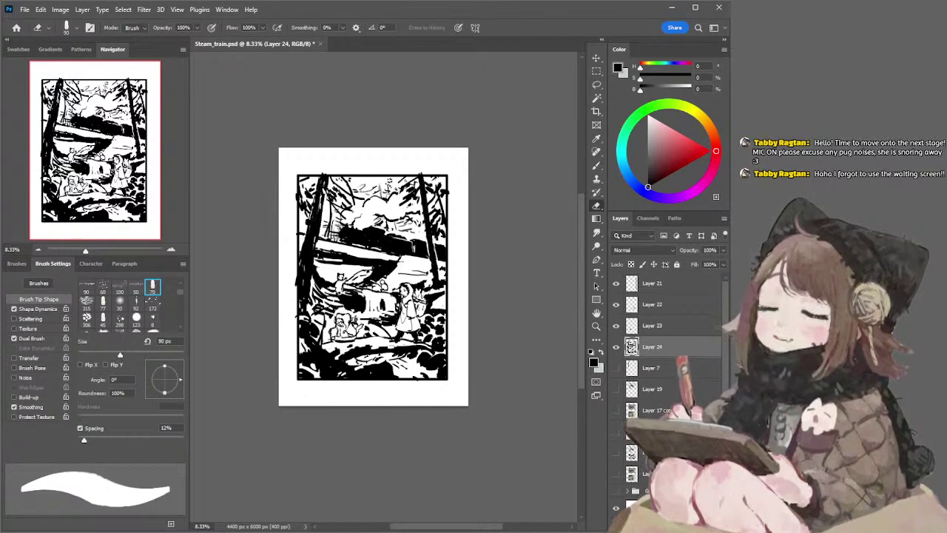
{"action": "key", "text": "b"}
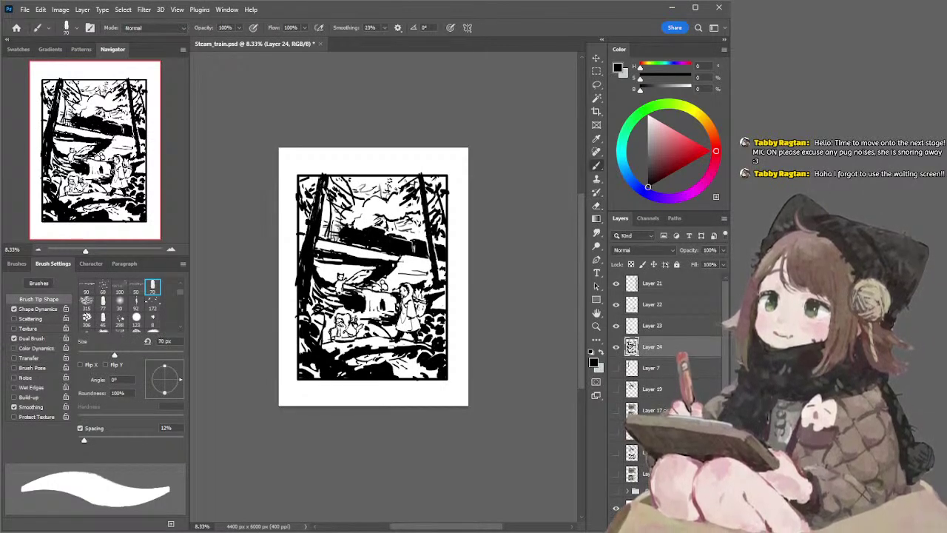
{"action": "key", "text": "e"}
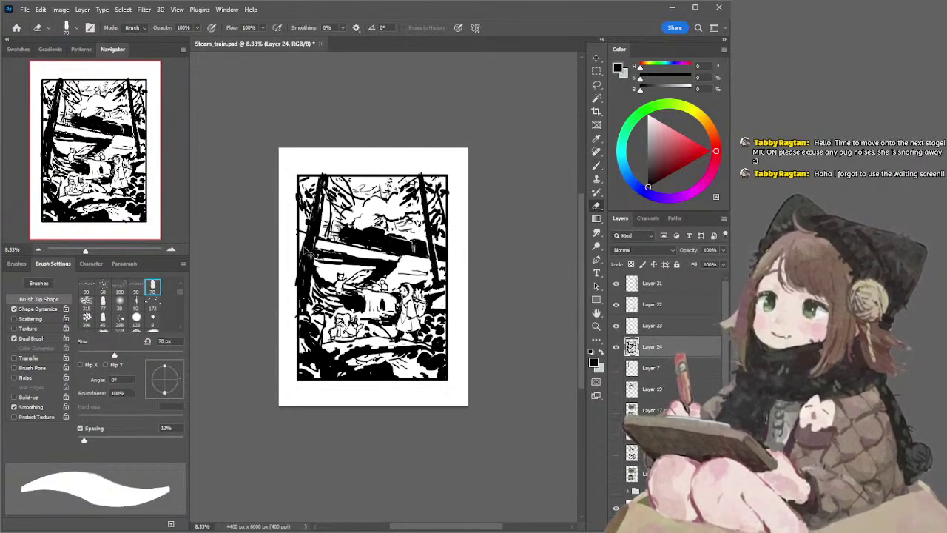
Touch up the train and embankment edges, alternating the black brush with the 70 px eraser and setting the brush to 80 px
{"action": "key", "text": "b"}
{"action": "key", "text": "e"}
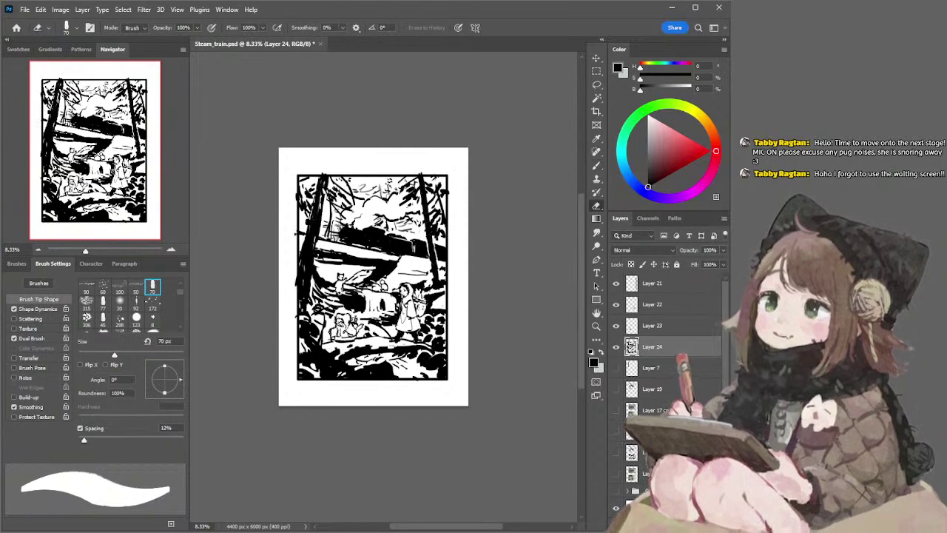
{"action": "key", "text": "b"}
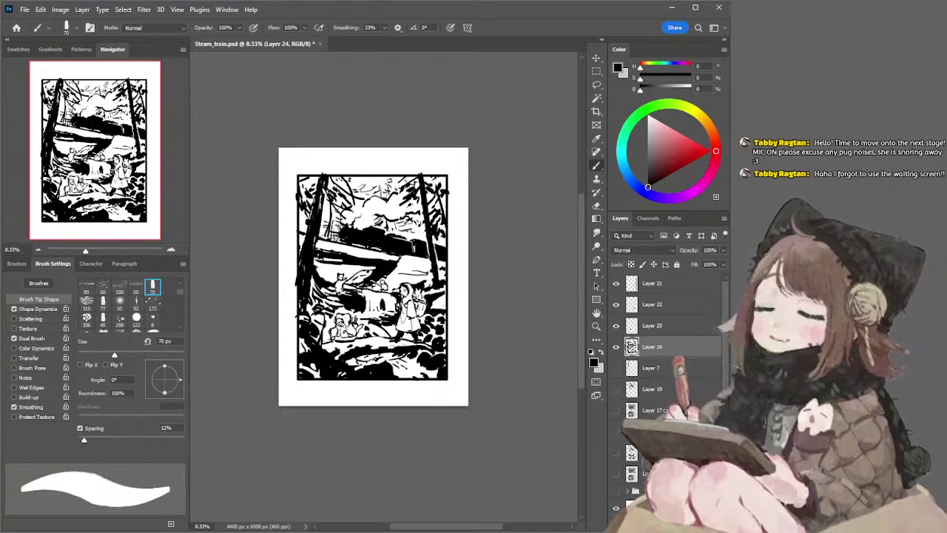
{"action": "key", "text": "e"}
{"action": "key", "text": "b"}
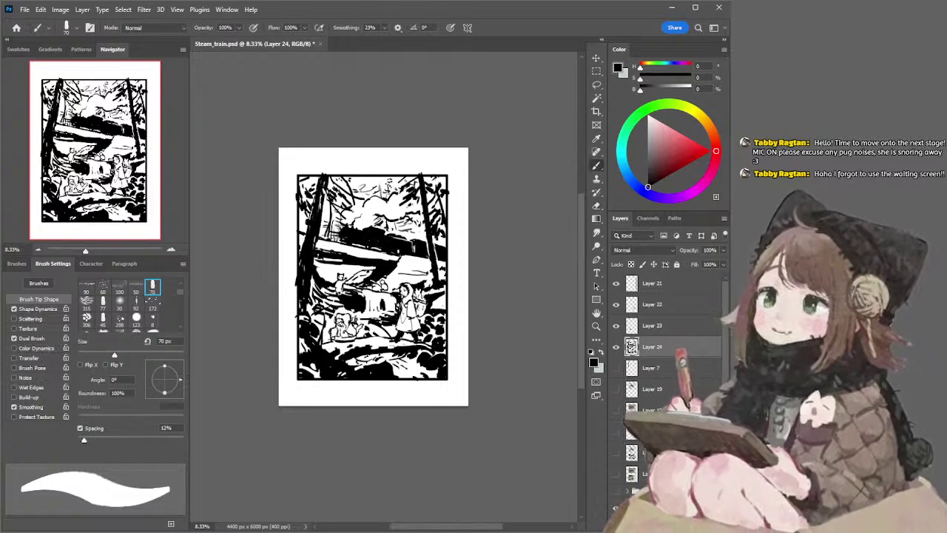
{"action": "key", "text": "e"}
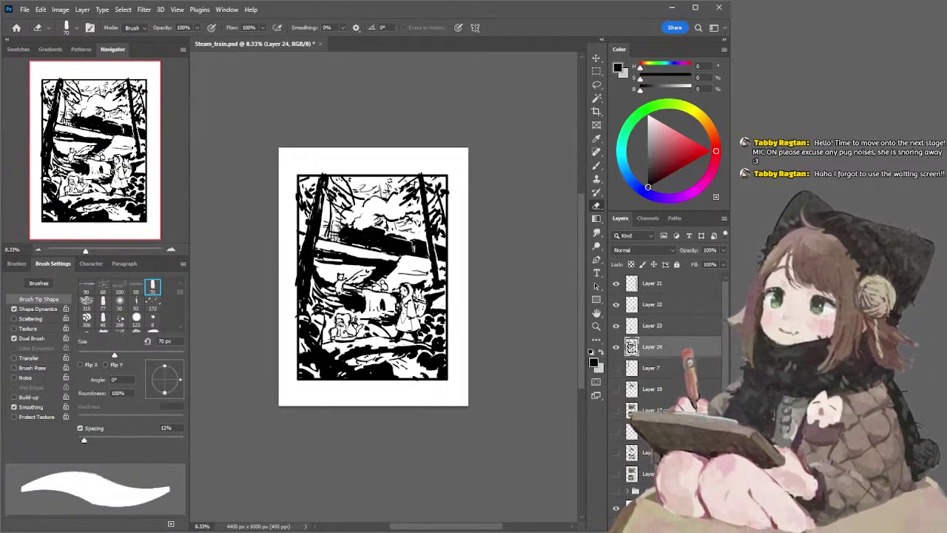
{"action": "key", "text": "b"}
{"action": "key", "text": "bracketleft"}
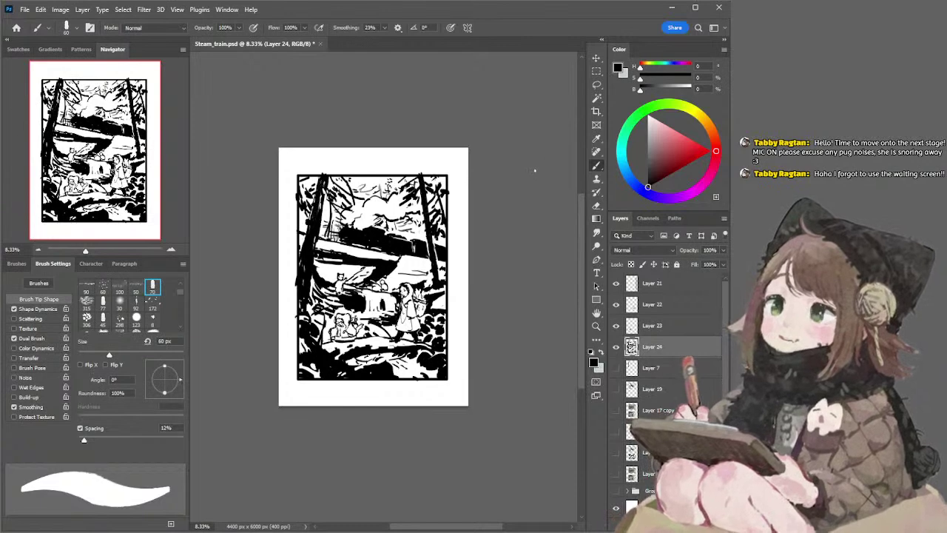
{"action": "key", "text": "bracketright"}
{"action": "key", "text": "bracketright"}
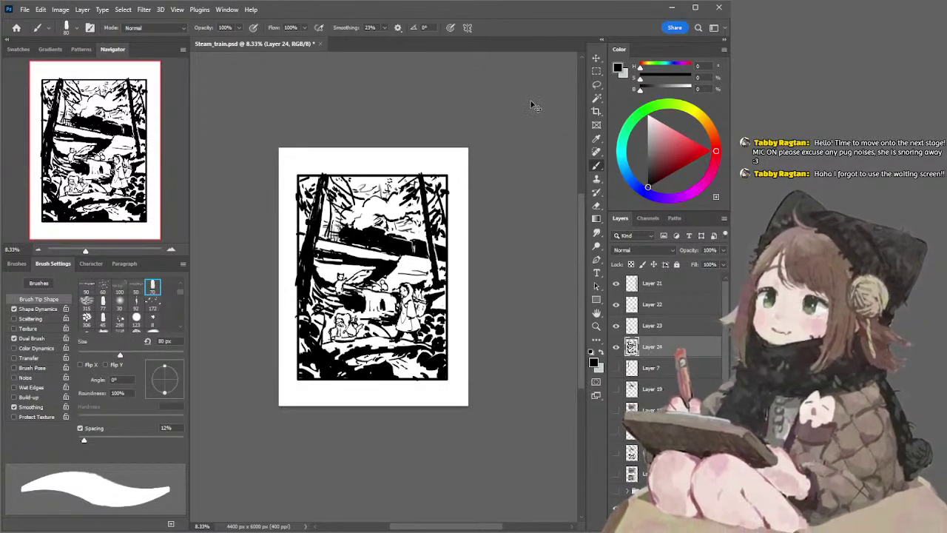
Step back through the recent edits and restore them to compare the train with its earlier version
{"action": "key", "text": "ctrl+z"}
{"action": "key", "text": "ctrl+z"}
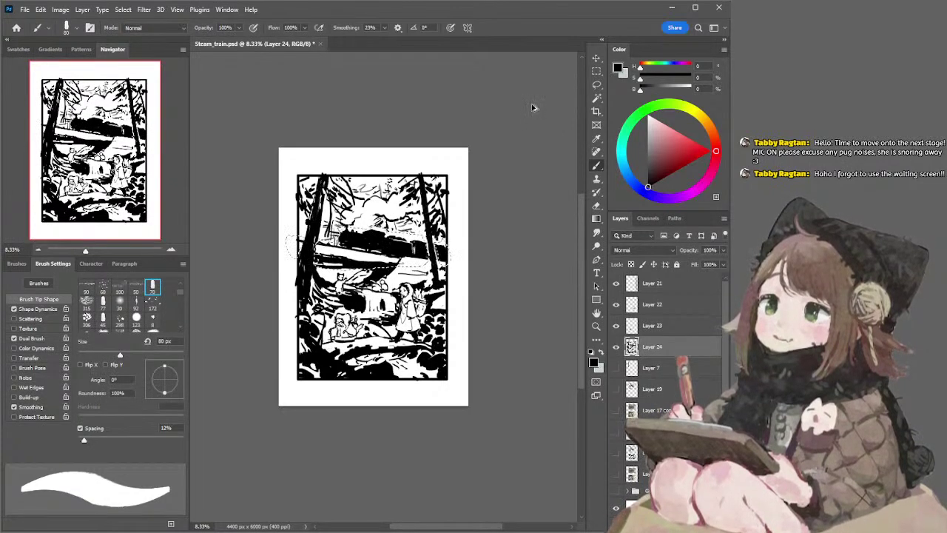
{"action": "key", "text": "ctrl+shift+z"}
{"action": "key", "text": "ctrl+shift+z"}
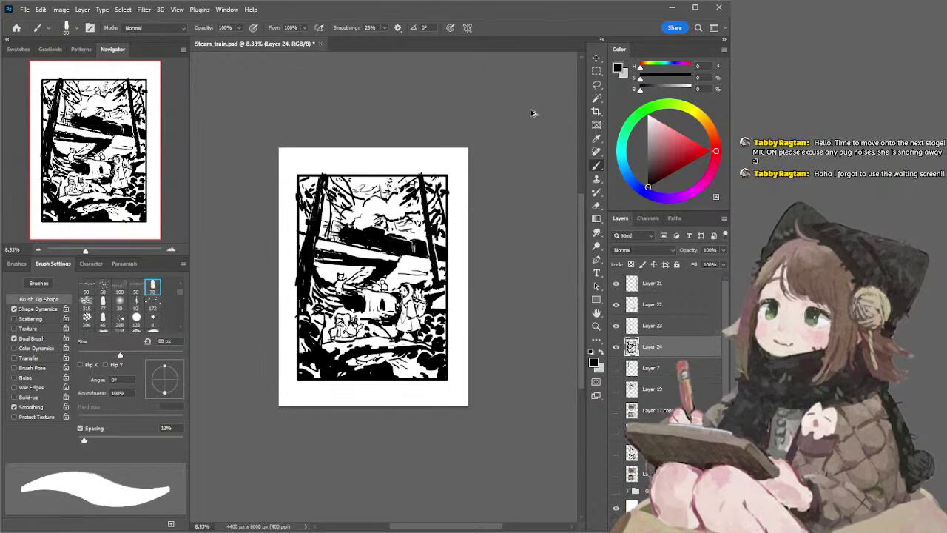
Clean up the ink around the train with the 80 px black brush and the eraser enlarged from 70 to 125 px
{"action": "key", "text": "l"}
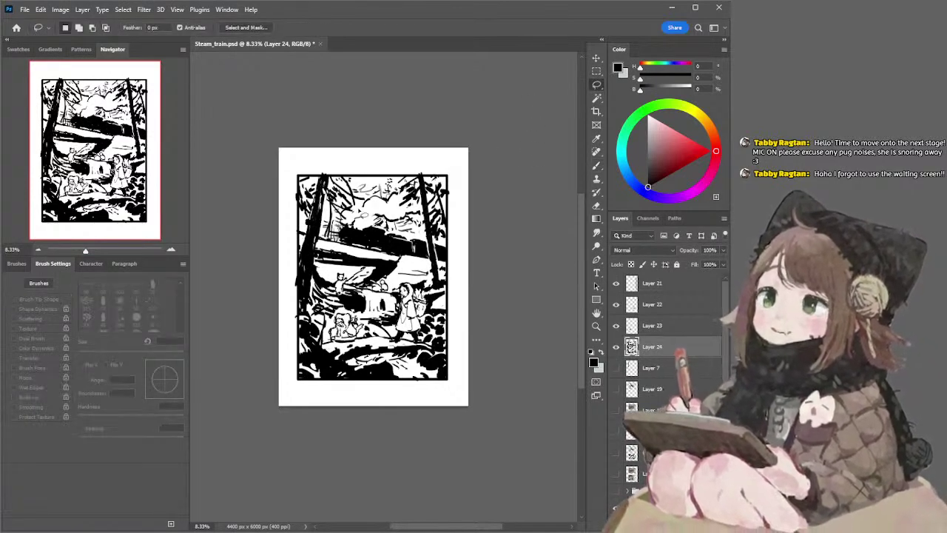
{"action": "key", "text": "b"}
{"action": "key", "text": "e"}
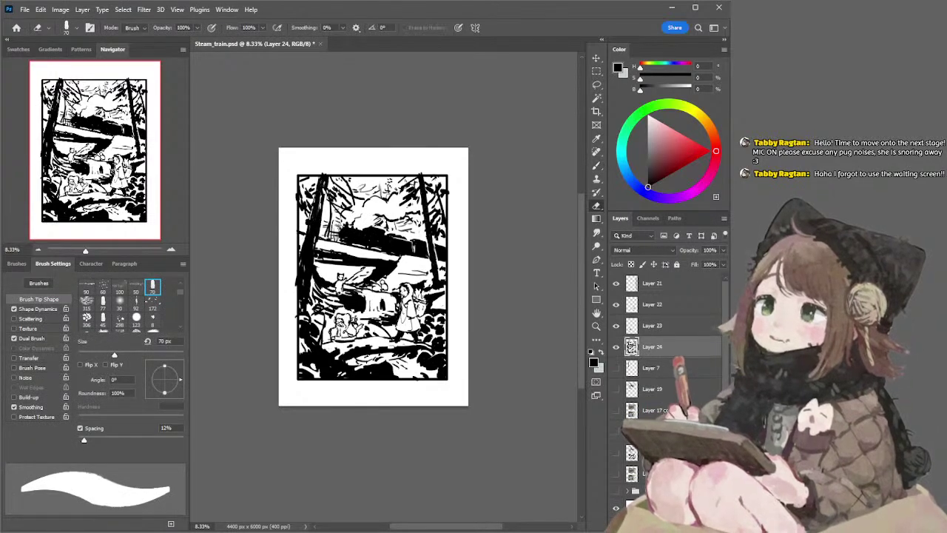
{"action": "key", "text": "b"}
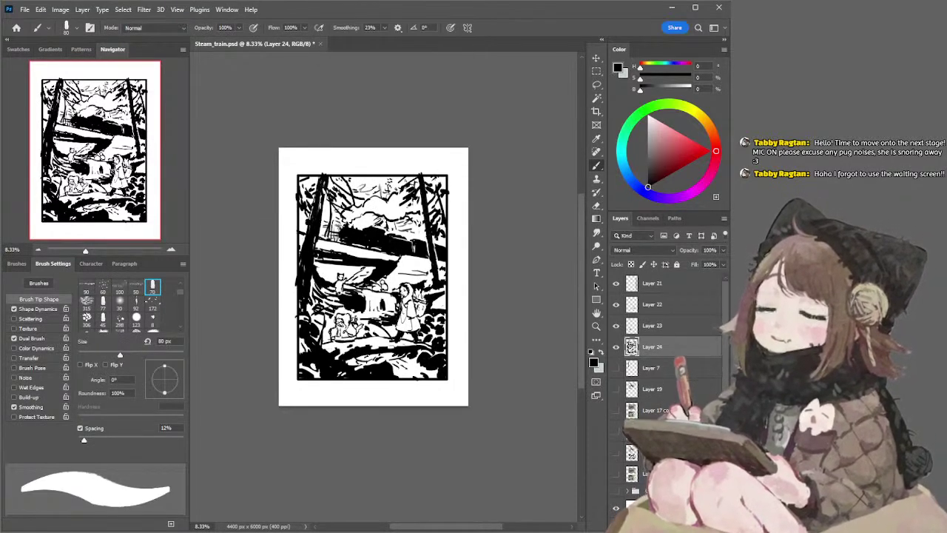
{"action": "key", "text": "e"}
{"action": "key", "text": "bracketright"}
{"action": "key", "text": "bracketright"}
{"action": "key", "text": "bracketright"}
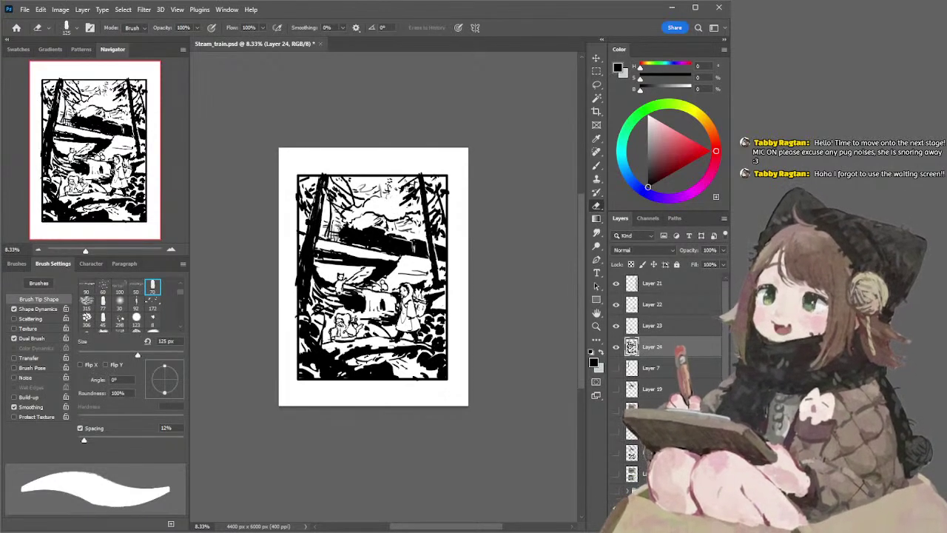
Refine the ink around the train and the upper-right branches with the 80 px brush and the eraser at 100 px
{"action": "key", "text": "b"}
{"action": "mouse_move", "coordinate": [385, 197]}
{"action": "left_mouse_down"}
{"action": "mouse_move", "coordinate": [399, 185]}
{"action": "mouse_move", "coordinate": [386, 199]}
{"action": "left_mouse_up"}
{"action": "key", "text": "ctrl+z"}
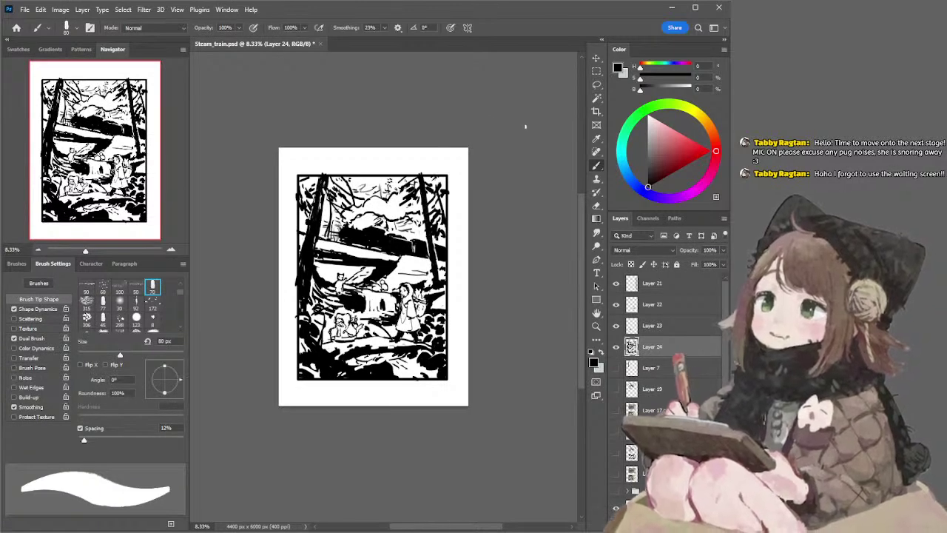
{"action": "key", "text": "e"}
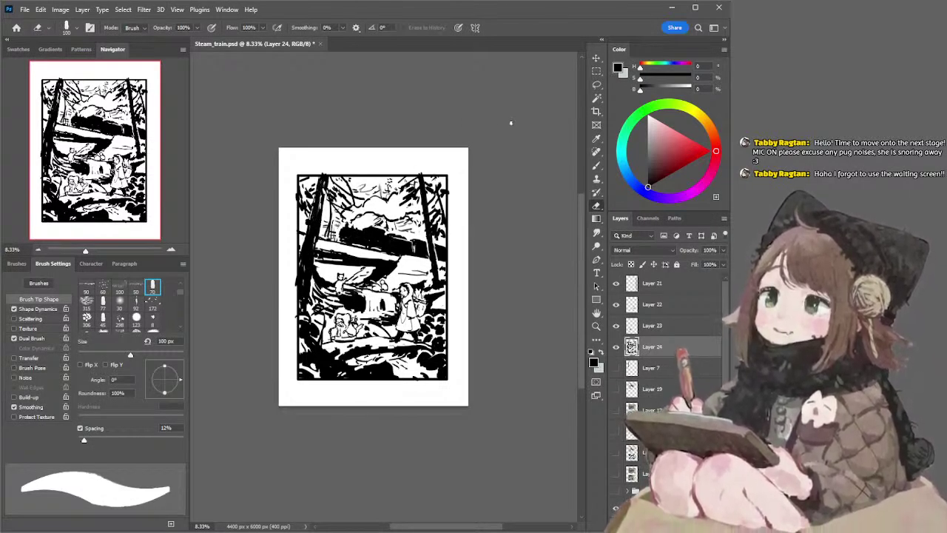
{"action": "key", "text": "b"}
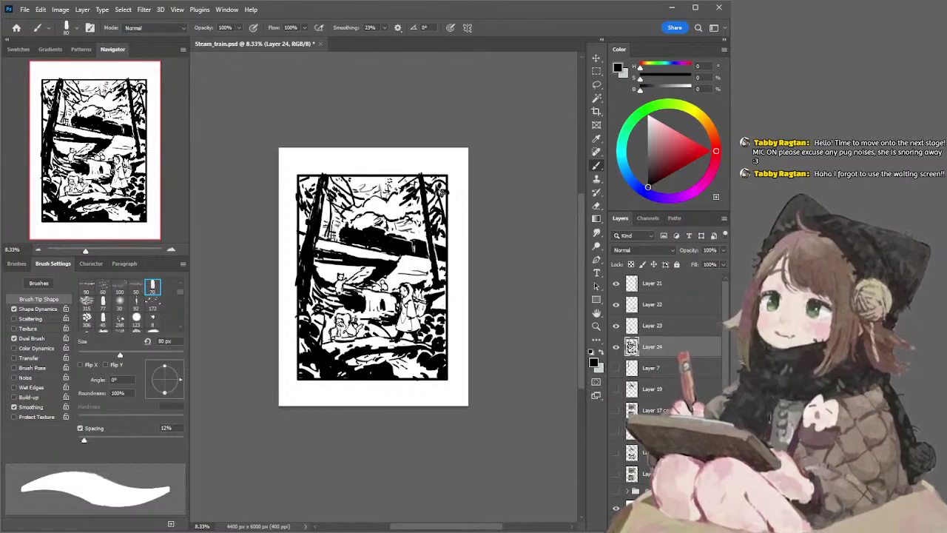
{"action": "left_click_drag", "start_coordinate": [439, 184], "coordinate": [446, 189]}
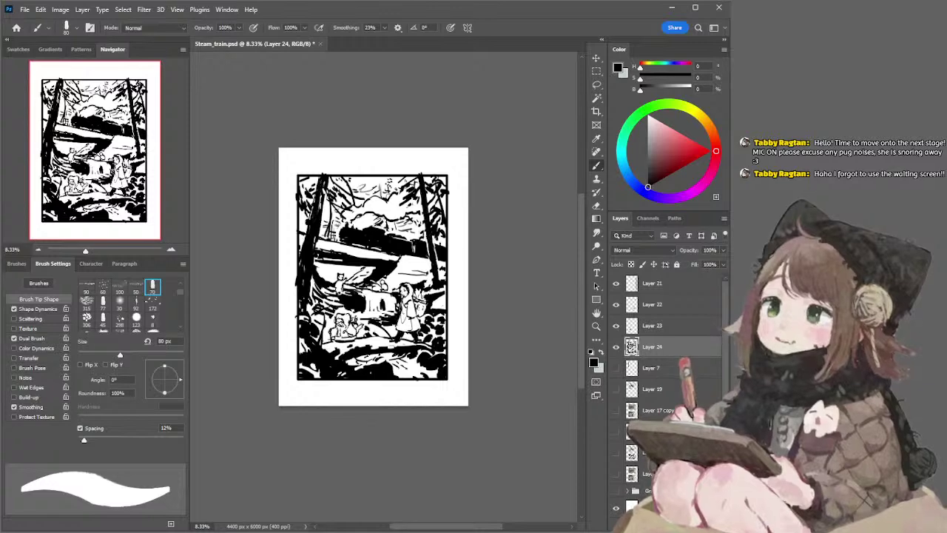
Check the scene layers by toggling their visibility, and move Layer 22 below Layer 23
{"action": "key", "text": "l"}
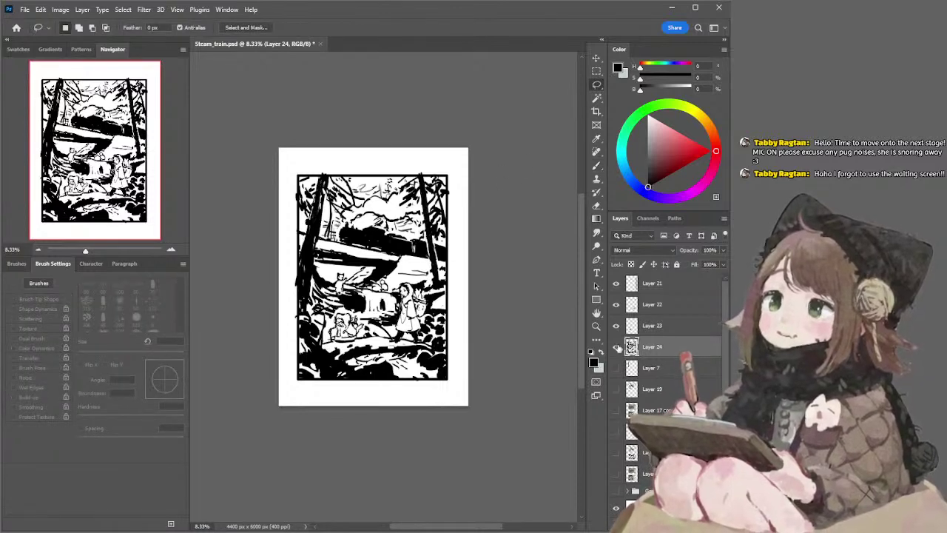
{"action": "left_click", "coordinate": [617, 347]}
{"action": "left_click", "coordinate": [617, 347]}
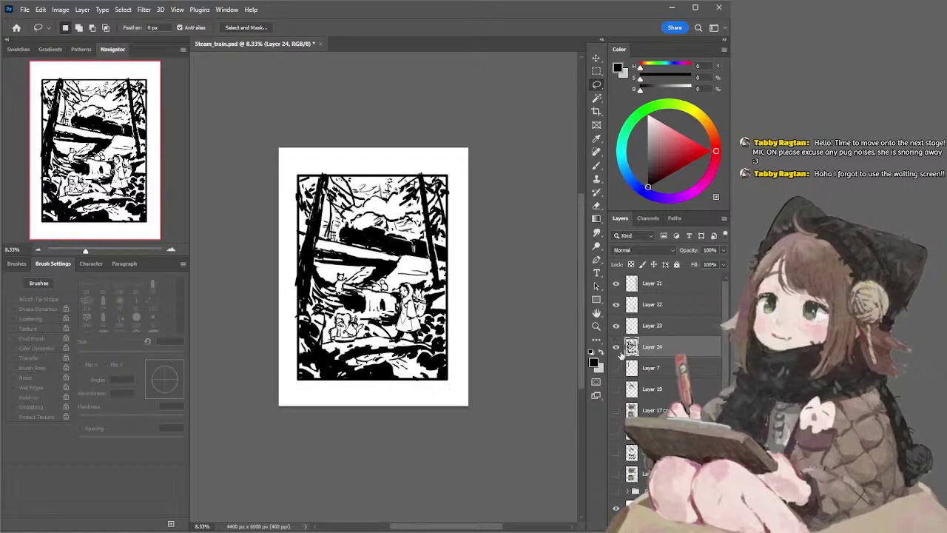
{"action": "left_click", "coordinate": [616, 346]}
{"action": "left_click_drag", "start_coordinate": [617, 349], "coordinate": [617, 327]}
{"action": "left_click", "coordinate": [617, 305]}
{"action": "left_click_drag", "start_coordinate": [632, 305], "coordinate": [637, 344]}
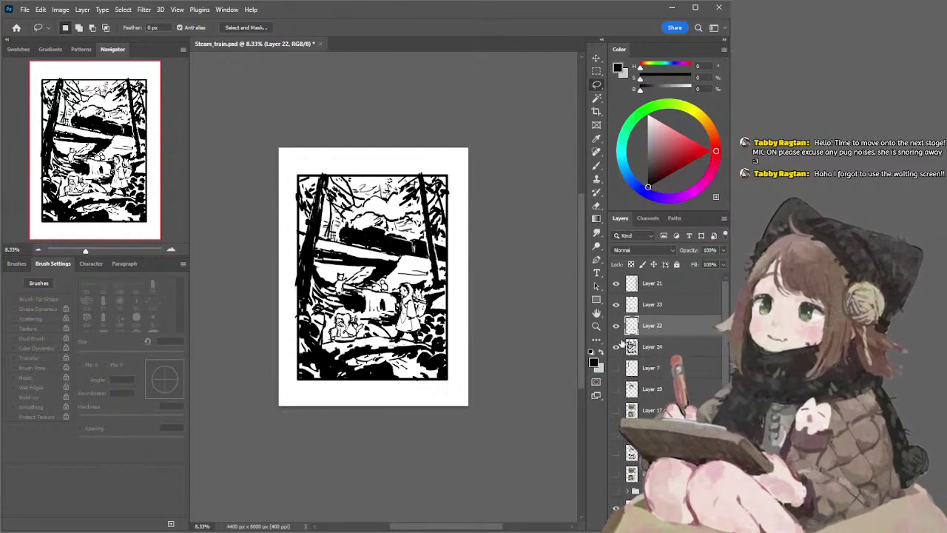
Check the hidden sketch layers, hiding Layers 21 to 24 to view the two sketches on Layer 16
{"action": "left_click", "coordinate": [615, 390]}
{"action": "left_click", "coordinate": [615, 390]}
{"action": "left_click", "coordinate": [617, 452]}
{"action": "left_click", "coordinate": [617, 452]}
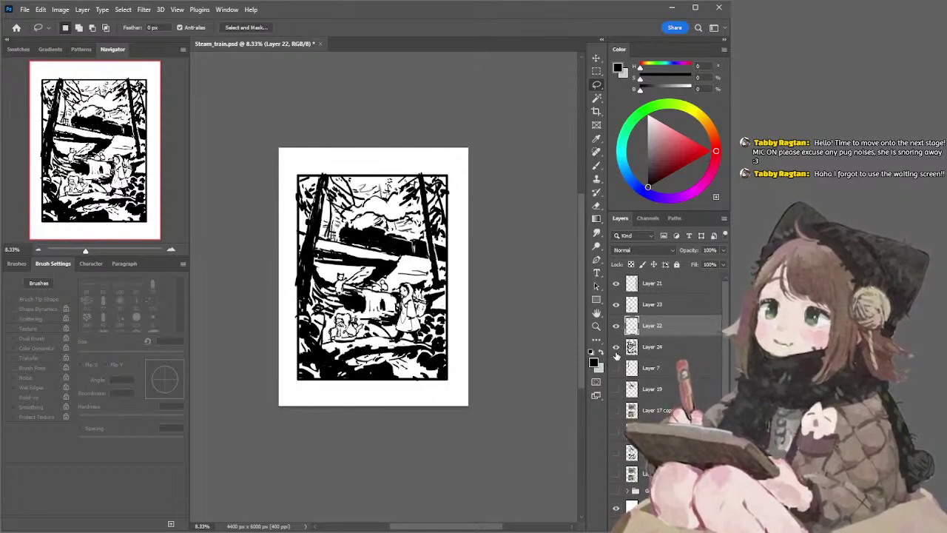
{"action": "left_click_drag", "start_coordinate": [616, 347], "coordinate": [617, 306]}
{"action": "left_click", "coordinate": [616, 283]}
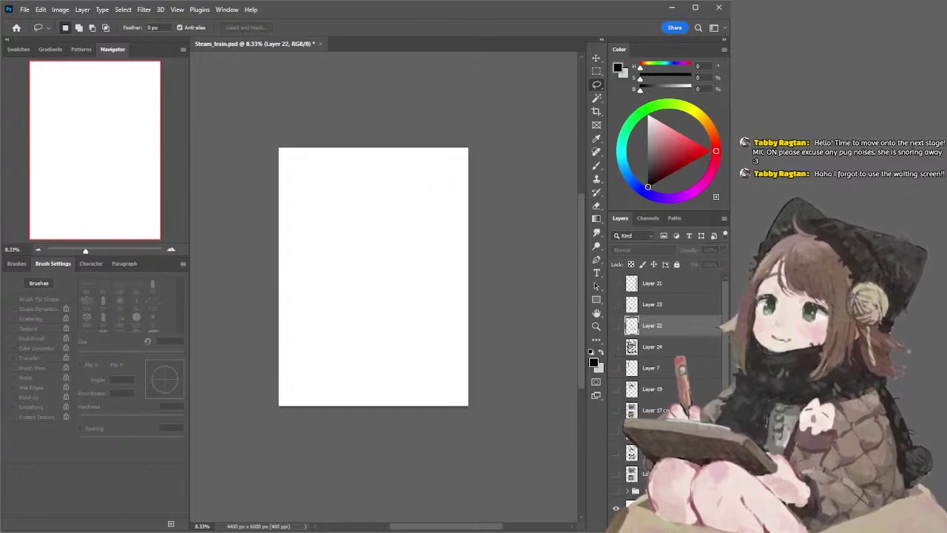
{"action": "left_click", "coordinate": [625, 455]}
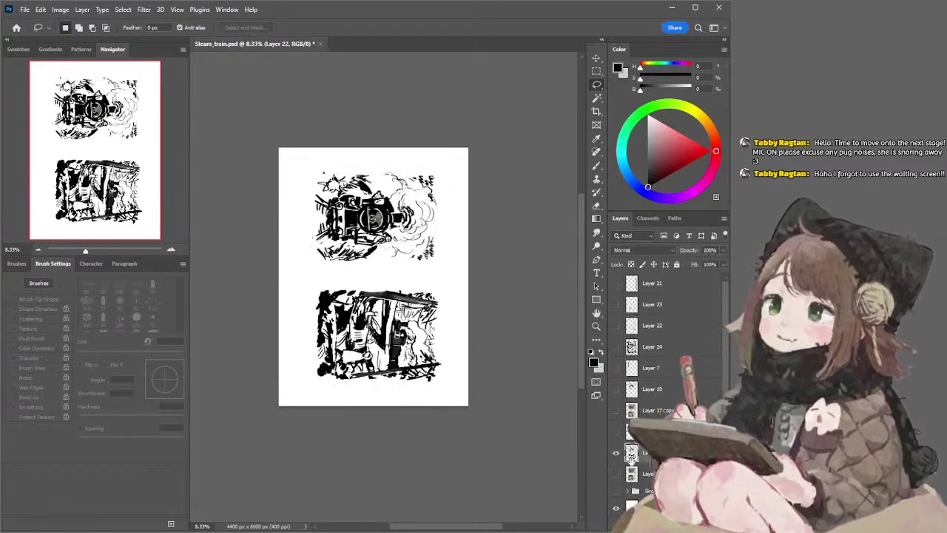
{"action": "left_click", "coordinate": [616, 437]}
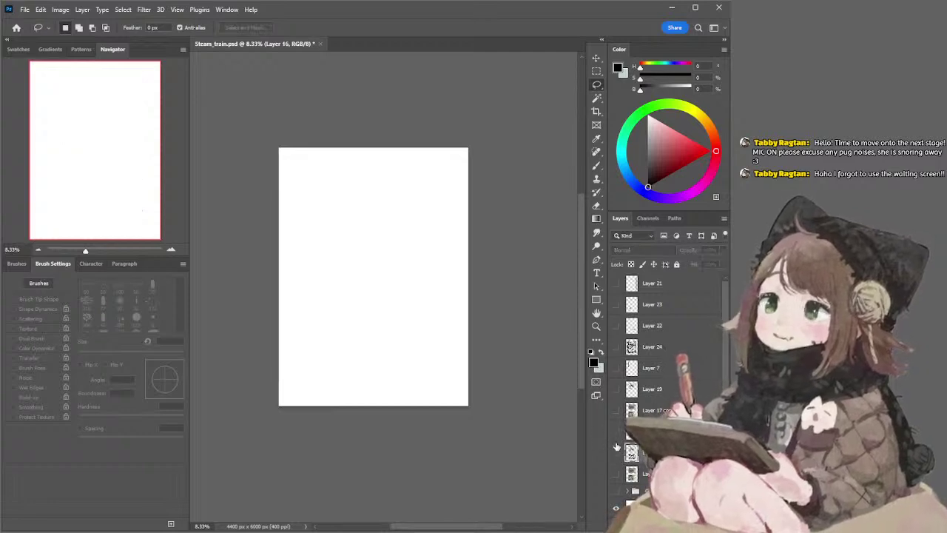
Examine the nine-thumbnail group, outlining the middle forest thumbnail in its bottom row with the Lasso, and hide the group again
{"action": "left_click", "coordinate": [617, 491]}
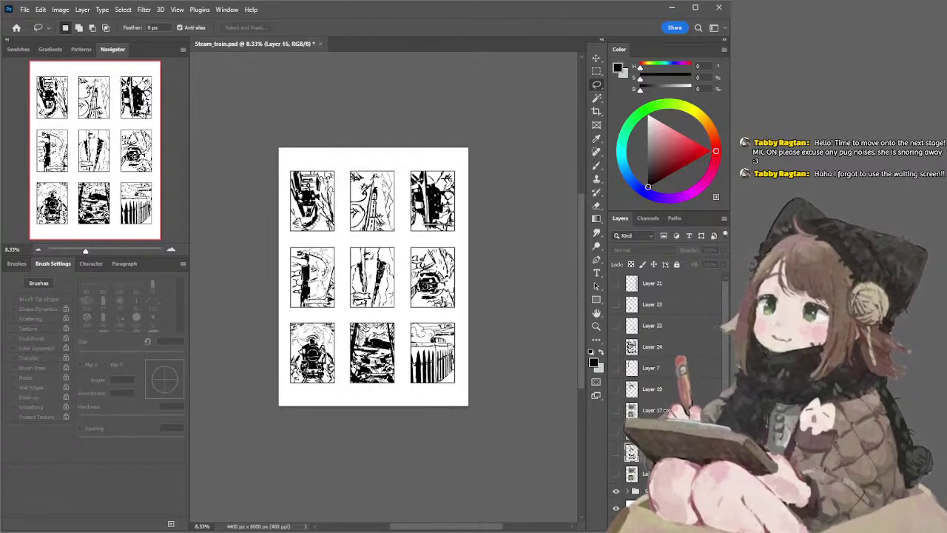
{"action": "left_click", "coordinate": [377, 348], "text": "ctrl"}
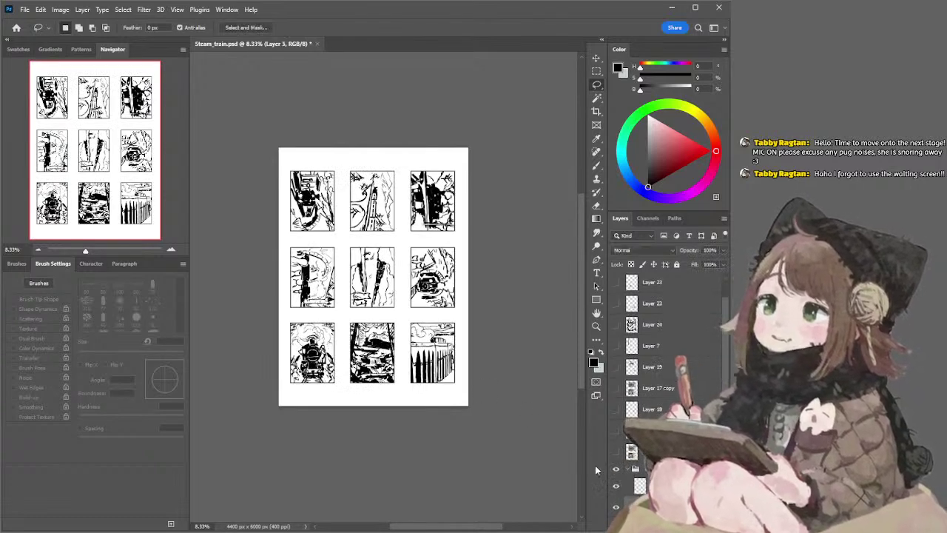
{"action": "left_click", "coordinate": [613, 508]}
{"action": "left_click", "coordinate": [613, 508]}
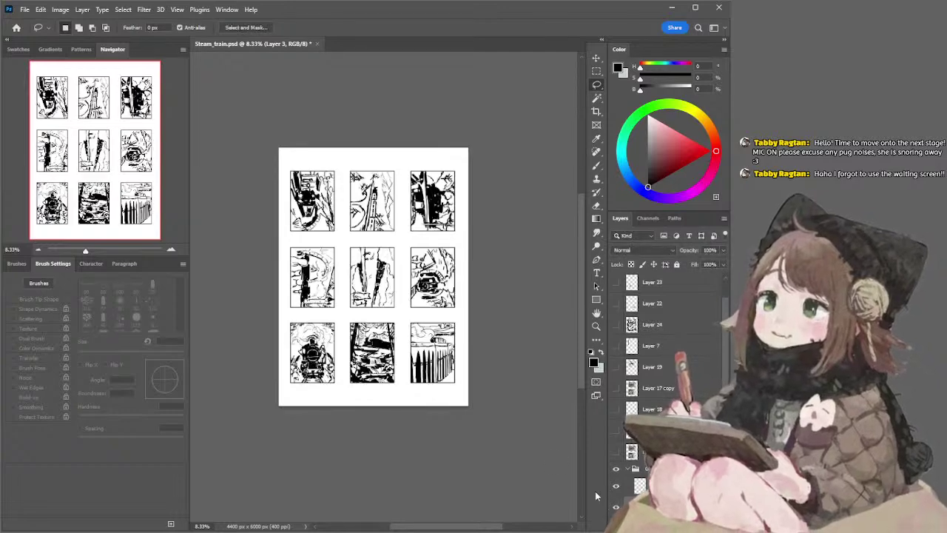
{"action": "mouse_move", "coordinate": [345, 331]}
{"action": "left_mouse_down"}
{"action": "mouse_move", "coordinate": [392, 398]}
{"action": "mouse_move", "coordinate": [404, 325]}
{"action": "mouse_move", "coordinate": [352, 319]}
{"action": "left_mouse_up"}
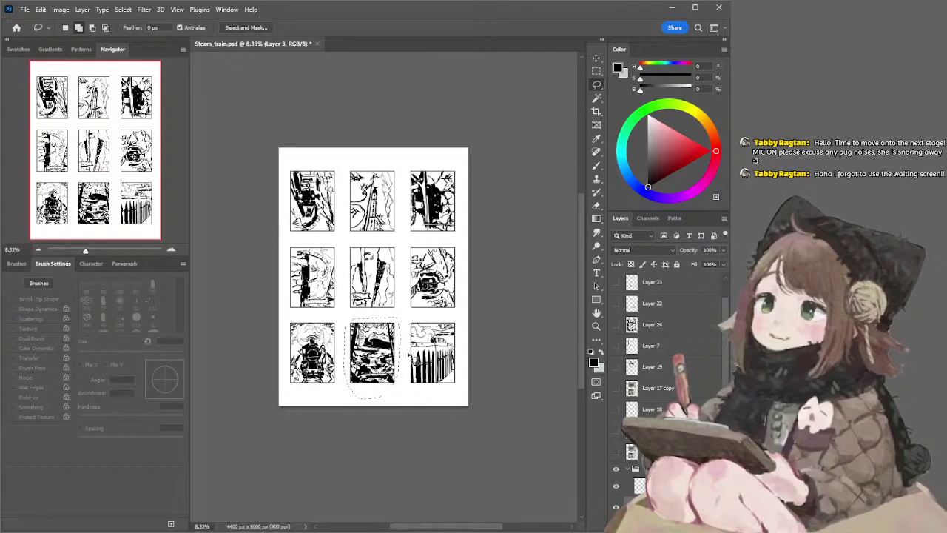
{"action": "left_click", "coordinate": [418, 374]}
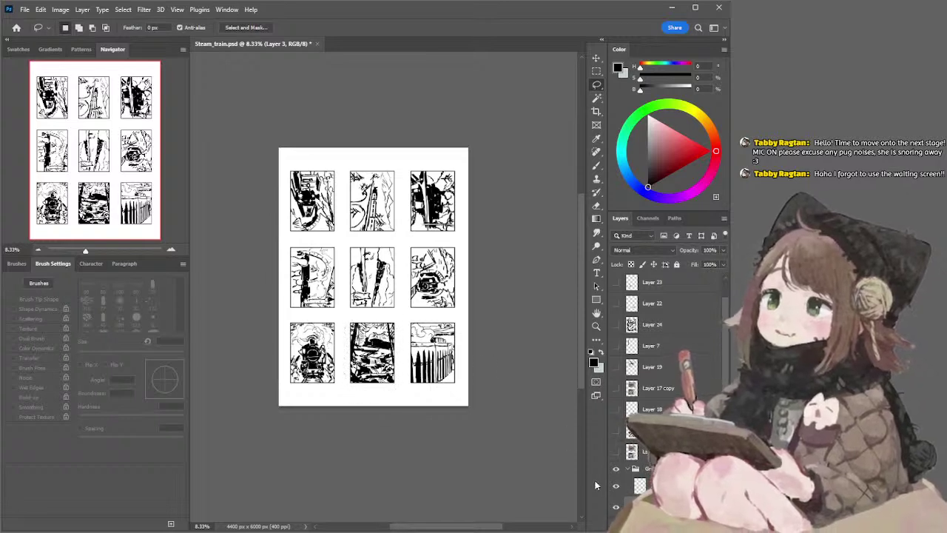
{"action": "left_click", "coordinate": [616, 468]}
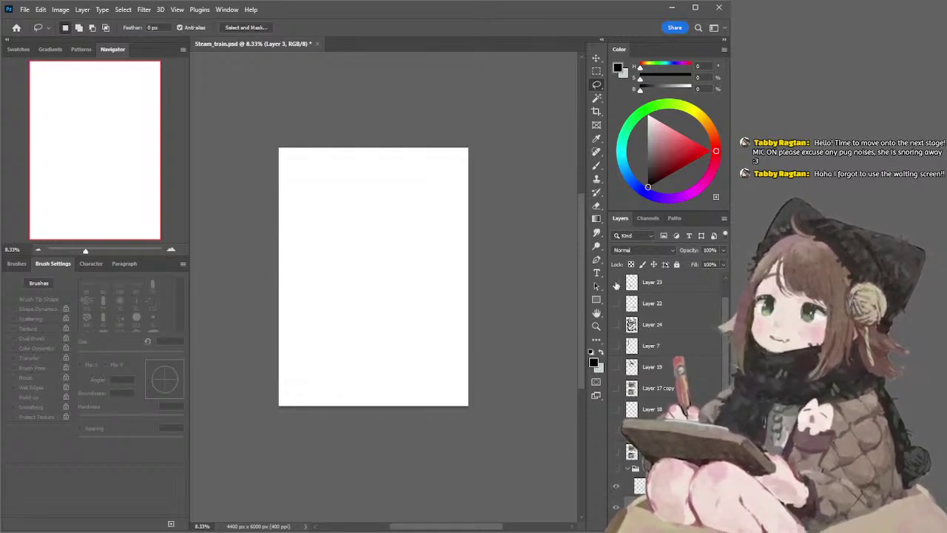
Make Layers 23, 22, 24 and the frame on Layer 21 visible again, checking Layer 7 briefly
{"action": "left_click", "coordinate": [616, 282]}
{"action": "left_click", "coordinate": [616, 304]}
{"action": "left_click", "coordinate": [616, 324]}
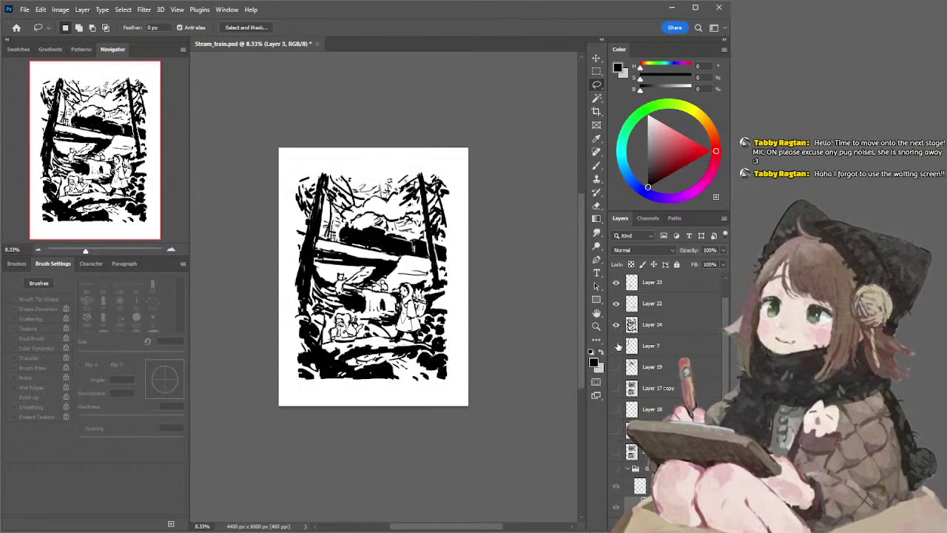
{"action": "left_click", "coordinate": [616, 346]}
{"action": "left_click", "coordinate": [616, 345]}
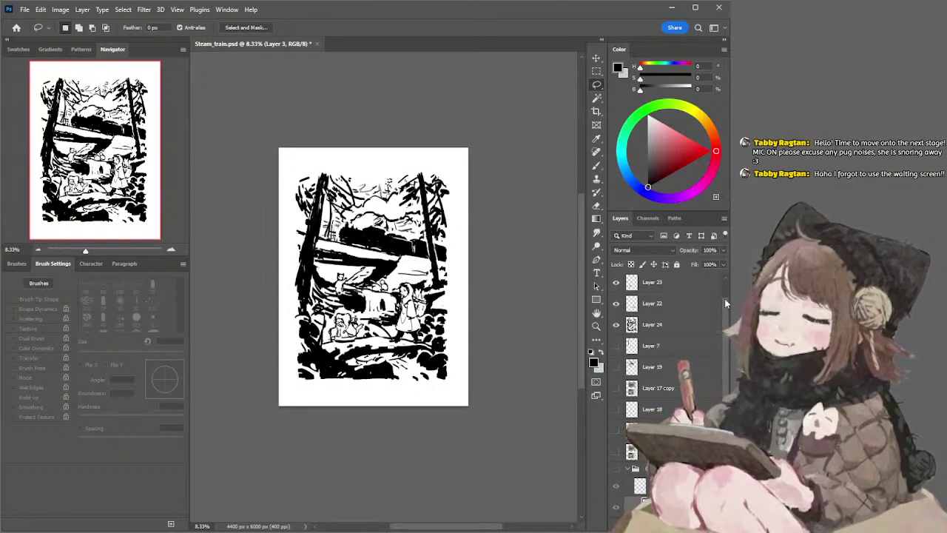
{"action": "scroll", "coordinate": [724, 305], "scroll_direction": "up", "scroll_amount": 1}
{"action": "left_click", "coordinate": [616, 282]}
Try to scale the framed scene on Layers 21 to 24 proportionally to about 69% with the Move tool
{"action": "left_click", "coordinate": [595, 59]}
{"action": "mouse_move", "coordinate": [507, 171]}
{"action": "left_mouse_down"}
{"action": "mouse_move", "coordinate": [449, 200]}
{"action": "mouse_move", "coordinate": [356, 300]}
{"action": "left_mouse_up"}
{"action": "left_click_drag", "start_coordinate": [448, 279], "coordinate": [405, 277]}
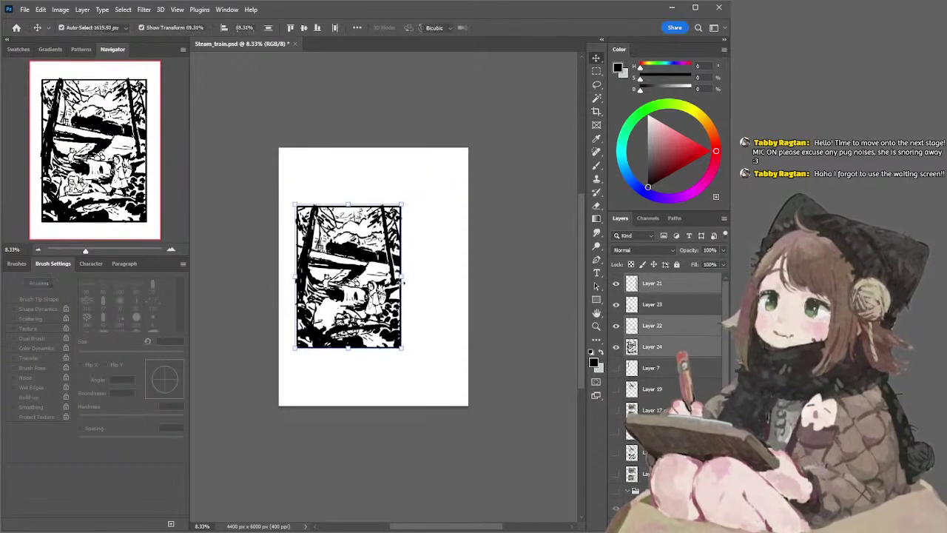
{"action": "left_click", "coordinate": [502, 153]}
{"action": "left_click_drag", "start_coordinate": [503, 156], "coordinate": [314, 374]}
{"action": "key", "text": "ctrl+z"}
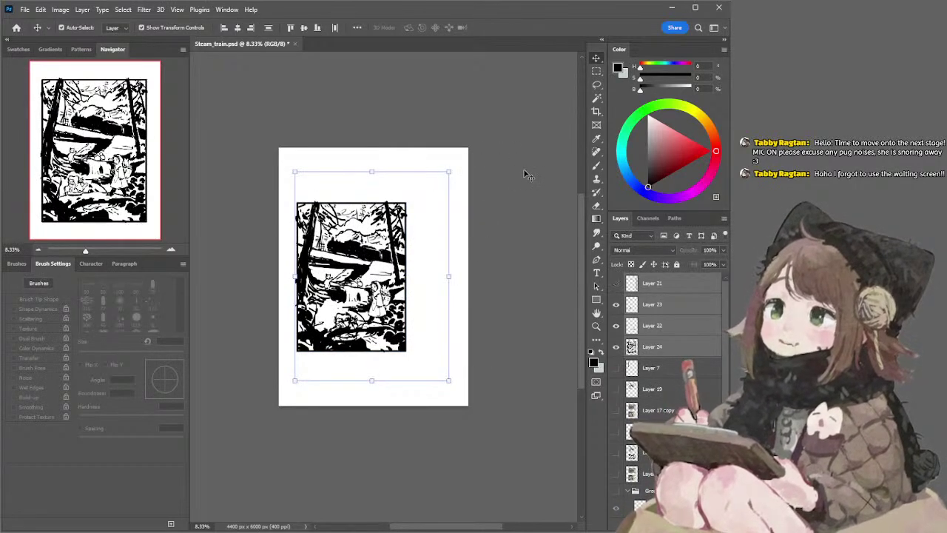
Show the frame on Layer 21 and scale Layers 21 to 24 together to about 65%, keeping the left edge fixed
{"action": "mouse_move", "coordinate": [515, 164]}
{"action": "left_mouse_down"}
{"action": "mouse_move", "coordinate": [472, 206]}
{"action": "mouse_move", "coordinate": [352, 377]}
{"action": "left_mouse_up"}
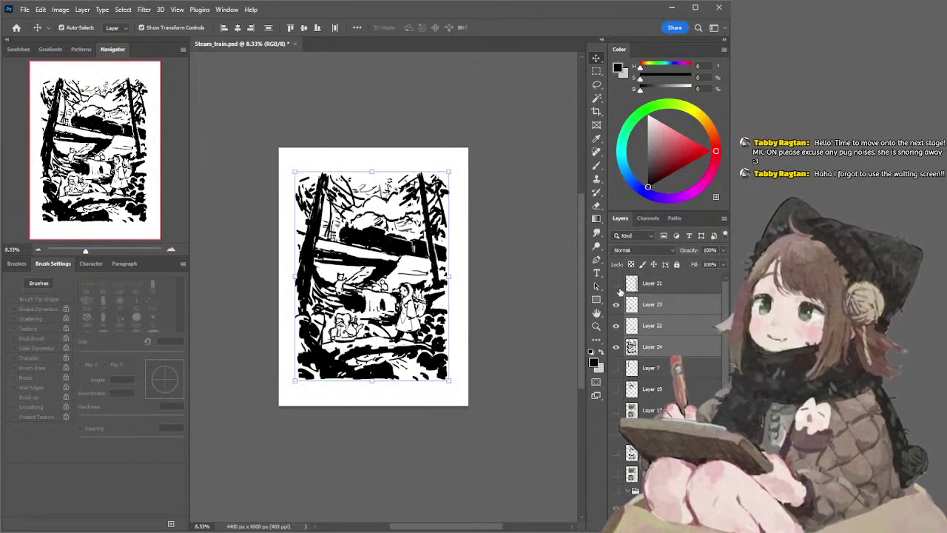
{"action": "left_click", "coordinate": [614, 281]}
{"action": "left_click", "coordinate": [634, 285]}
{"action": "left_click_drag", "start_coordinate": [486, 174], "coordinate": [337, 373]}
{"action": "left_click_drag", "start_coordinate": [447, 277], "coordinate": [395, 277]}
{"action": "key", "text": "Return"}
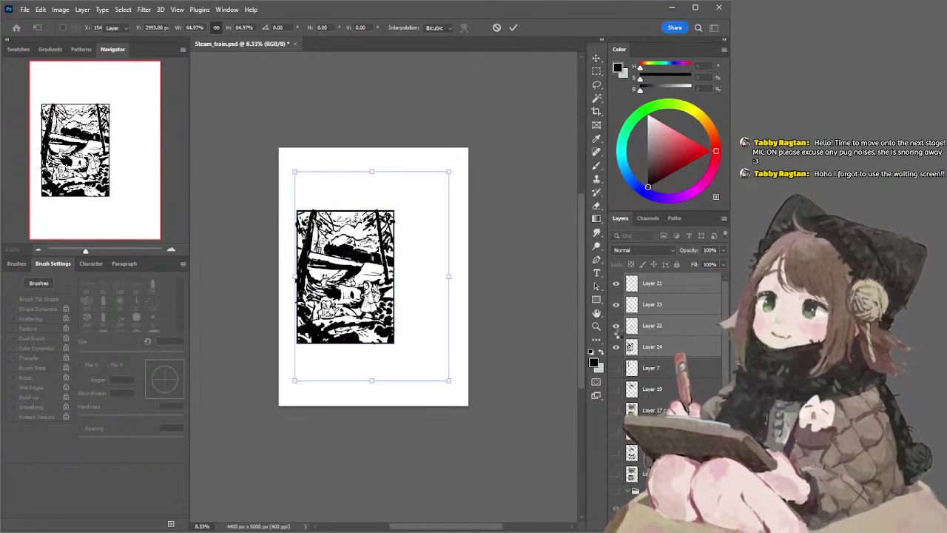
Apply the scaling of Layers 21 to 24 and paste the copied forest thumbnail onto a new layer
{"action": "key", "text": "ctrl+alt+e"}
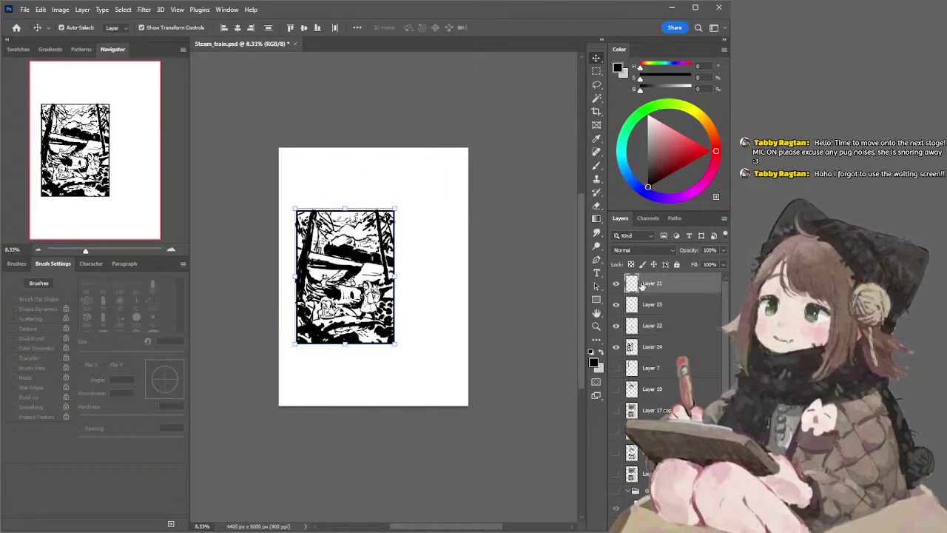
{"action": "mouse_move", "coordinate": [376, 259]}
{"action": "left_mouse_down"}
{"action": "mouse_move", "coordinate": [431, 270]}
{"action": "mouse_move", "coordinate": [388, 259]}
{"action": "left_mouse_up"}
{"action": "key", "text": "ctrl+z"}
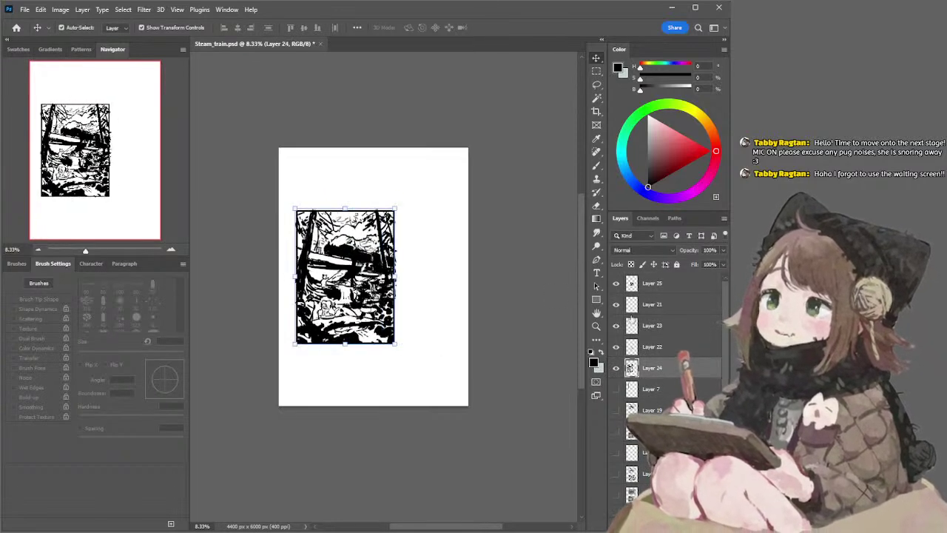
Bring the pasted thumbnail layer to the top and move it into the blank area right of the framed scene
{"action": "left_click", "coordinate": [633, 290]}
{"action": "key", "text": "shift+Right"}
{"action": "key", "text": "shift+Right"}
{"action": "key", "text": "shift+Right"}
{"action": "key", "text": "shift+Right"}
{"action": "key", "text": "shift+Right"}
{"action": "key", "text": "shift+Right"}
{"action": "key", "text": "shift+Right"}
{"action": "key", "text": "shift+Right"}
{"action": "key", "text": "shift+Right"}
{"action": "key", "text": "shift+Right"}
{"action": "key", "text": "shift+Right"}
{"action": "key", "text": "shift+Right"}
{"action": "key", "text": "shift+Right"}
{"action": "key", "text": "shift+Right"}
{"action": "key", "text": "shift+Right"}
{"action": "key", "text": "shift+Right"}
{"action": "key", "text": "shift+Right"}
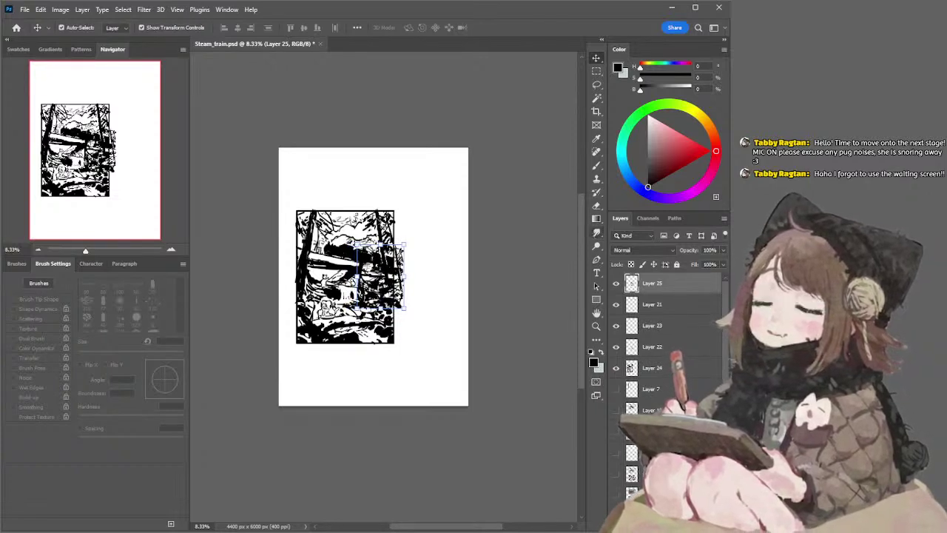
{"action": "left_click_drag", "start_coordinate": [392, 269], "coordinate": [439, 281]}
{"action": "left_click", "coordinate": [486, 241]}
{"action": "key", "text": "ctrl+plus"}
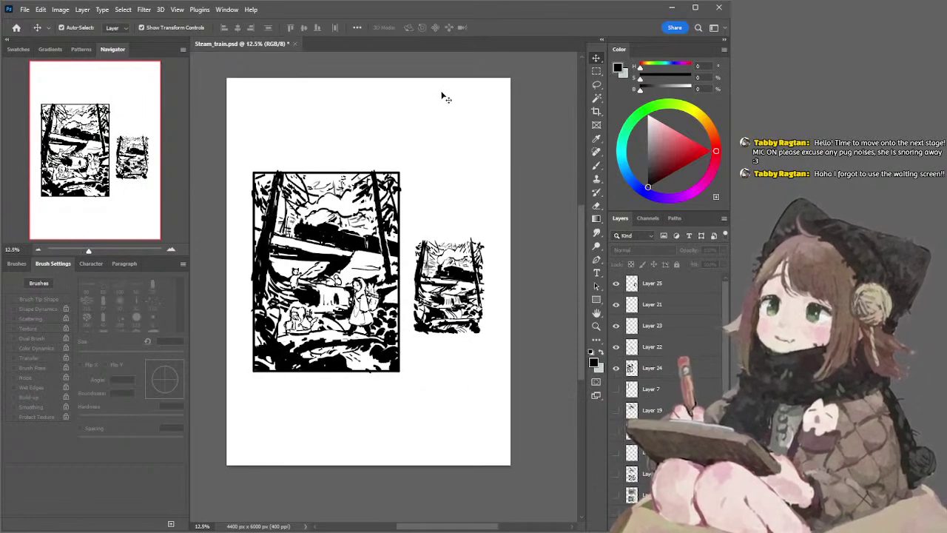
Enlarge the pasted thumbnail on Layer 25 and place it right beside the framed scene for comparison
{"action": "left_click", "coordinate": [459, 269]}
{"action": "left_click", "coordinate": [456, 194]}
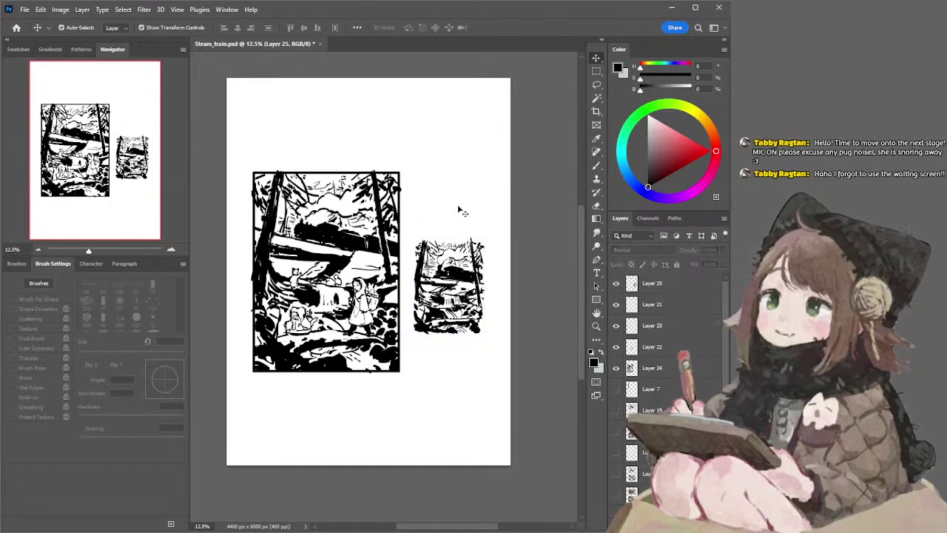
{"action": "left_click_drag", "start_coordinate": [461, 278], "coordinate": [464, 267]}
{"action": "left_click_drag", "start_coordinate": [453, 226], "coordinate": [459, 213]}
{"action": "key", "text": "Return"}
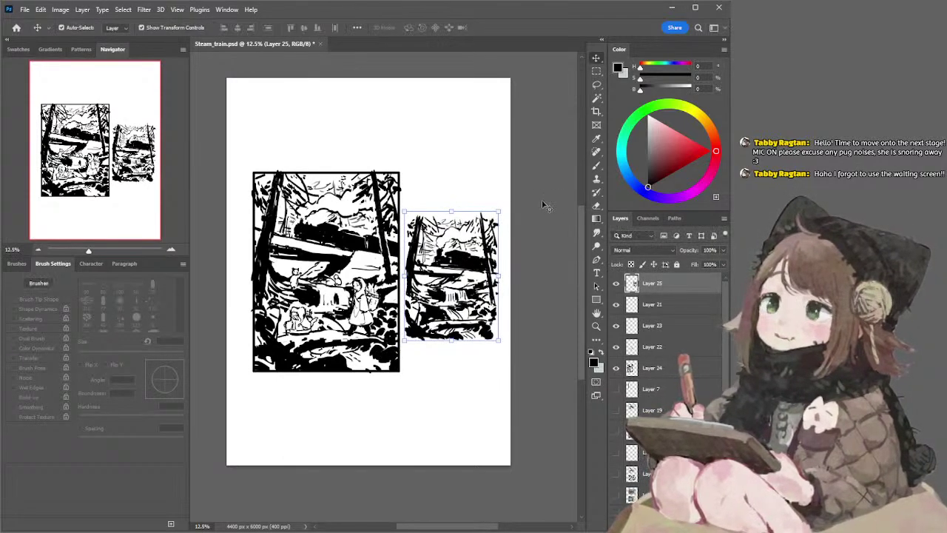
{"action": "left_click", "coordinate": [562, 167]}
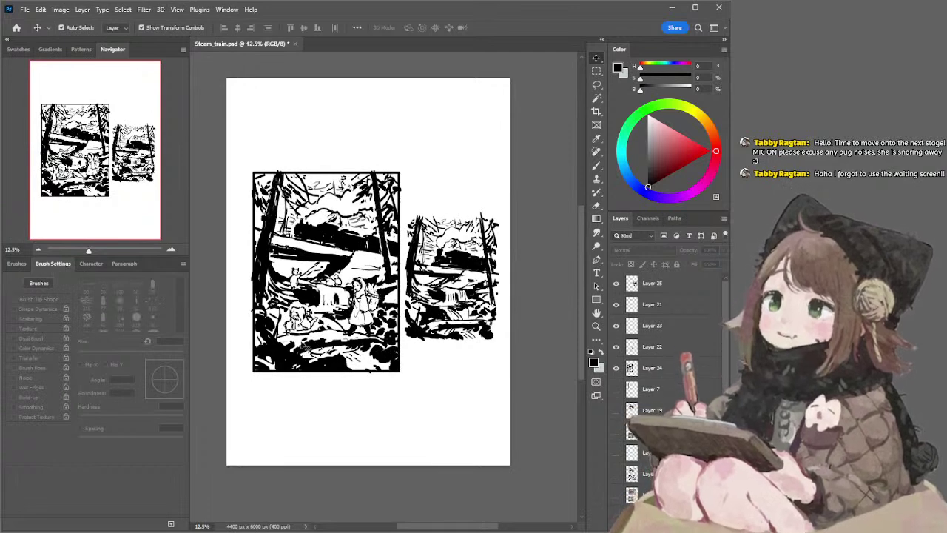
{"action": "left_click", "coordinate": [473, 274]}
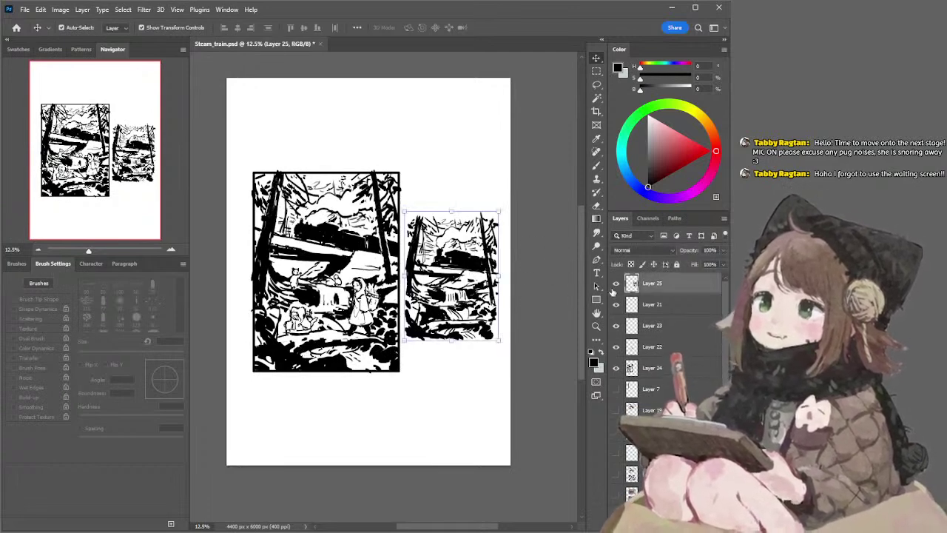
Hide the thumbnail on Layer 25, then slightly enlarge the framed scene and move it to the page's lower right
{"action": "left_click", "coordinate": [615, 284]}
{"action": "left_click_drag", "start_coordinate": [418, 172], "coordinate": [264, 399]}
{"action": "mouse_move", "coordinate": [339, 193]}
{"action": "left_mouse_down"}
{"action": "mouse_move", "coordinate": [419, 191]}
{"action": "mouse_move", "coordinate": [370, 248]}
{"action": "mouse_move", "coordinate": [427, 244]}
{"action": "mouse_move", "coordinate": [421, 257]}
{"action": "mouse_move", "coordinate": [416, 208]}
{"action": "mouse_move", "coordinate": [418, 219]}
{"action": "left_mouse_up"}
{"action": "key", "text": "Return"}
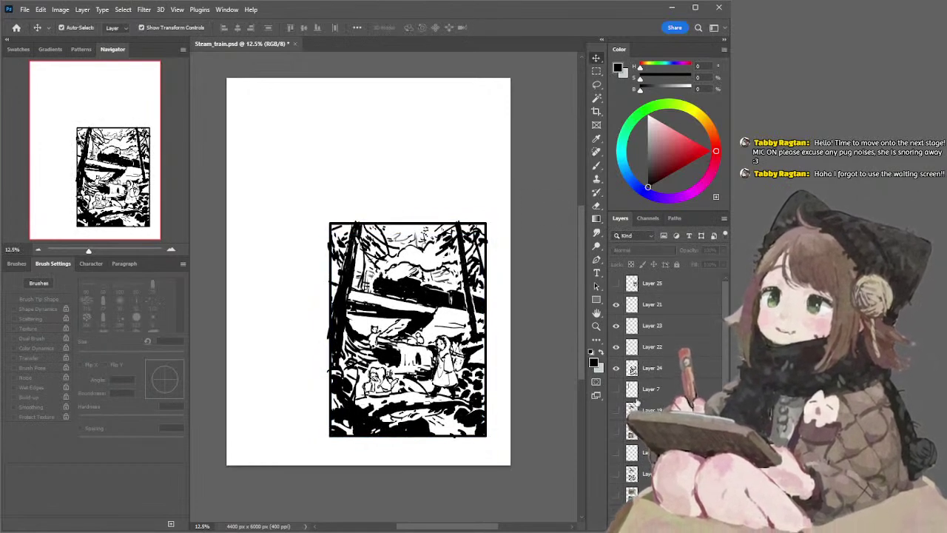
Check the colour blocks on Layer 17 copy, then delete the pasted thumbnail on Layer 25
{"action": "left_click", "coordinate": [616, 432]}
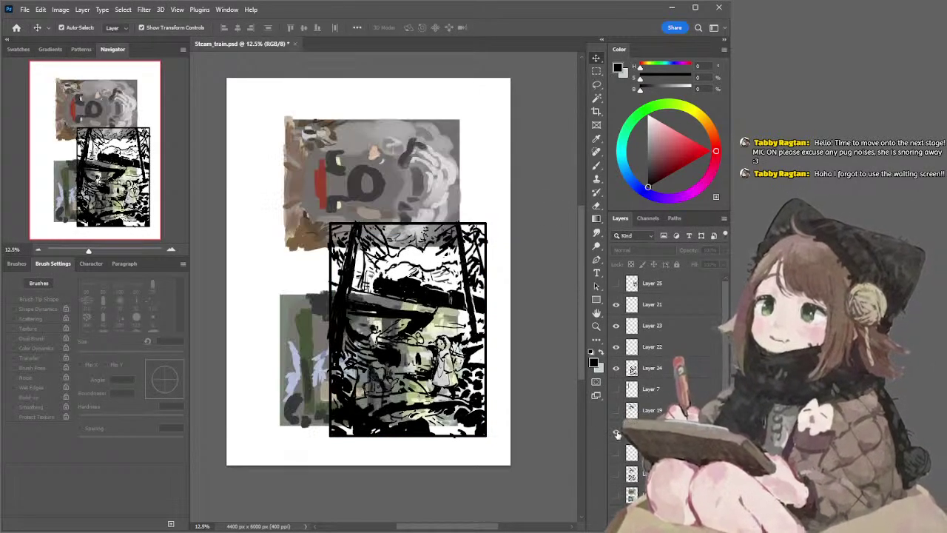
{"action": "left_click", "coordinate": [616, 432]}
{"action": "mouse_move", "coordinate": [615, 369]}
{"action": "left_mouse_down"}
{"action": "mouse_move", "coordinate": [615, 310]}
{"action": "mouse_move", "coordinate": [615, 323]}
{"action": "left_mouse_up"}
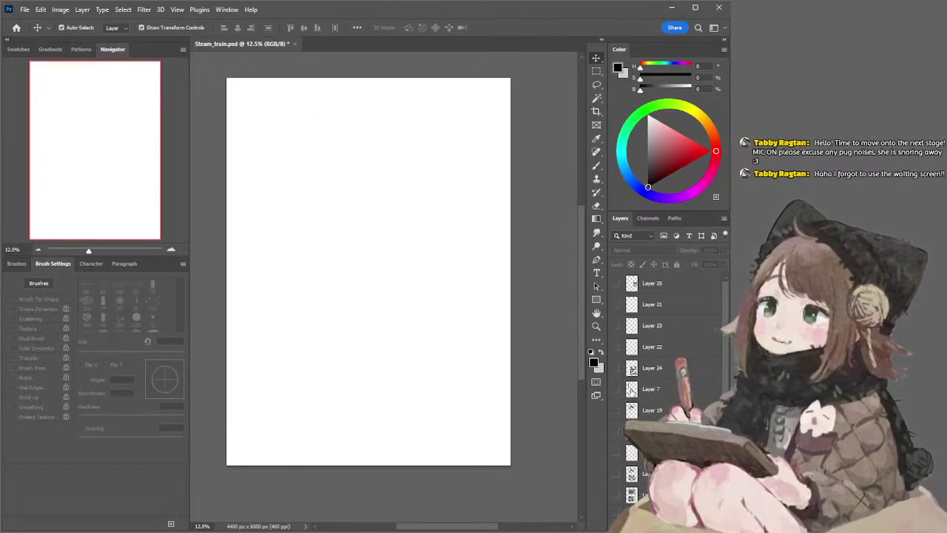
{"action": "left_click_drag", "start_coordinate": [621, 372], "coordinate": [616, 285]}
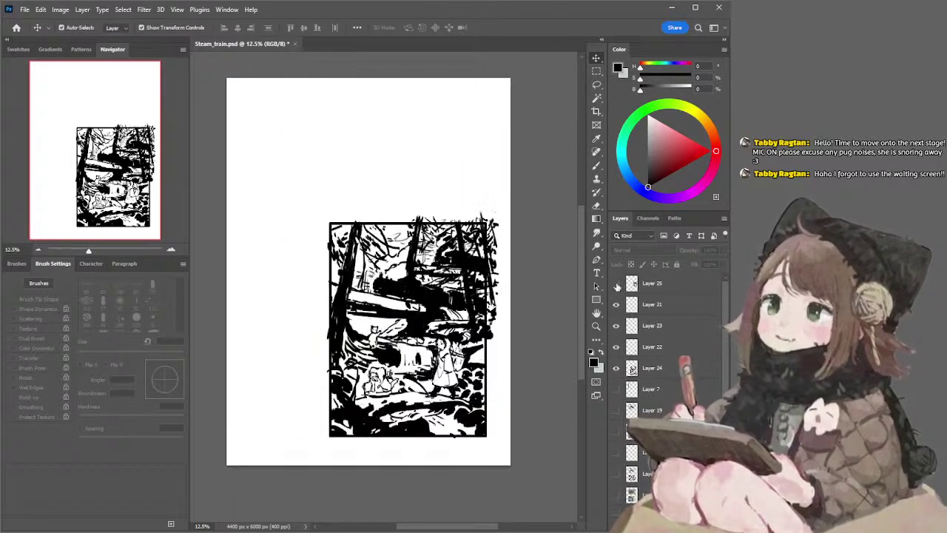
{"action": "left_click", "coordinate": [616, 285]}
{"action": "left_click", "coordinate": [634, 287]}
{"action": "key", "text": "Delete"}
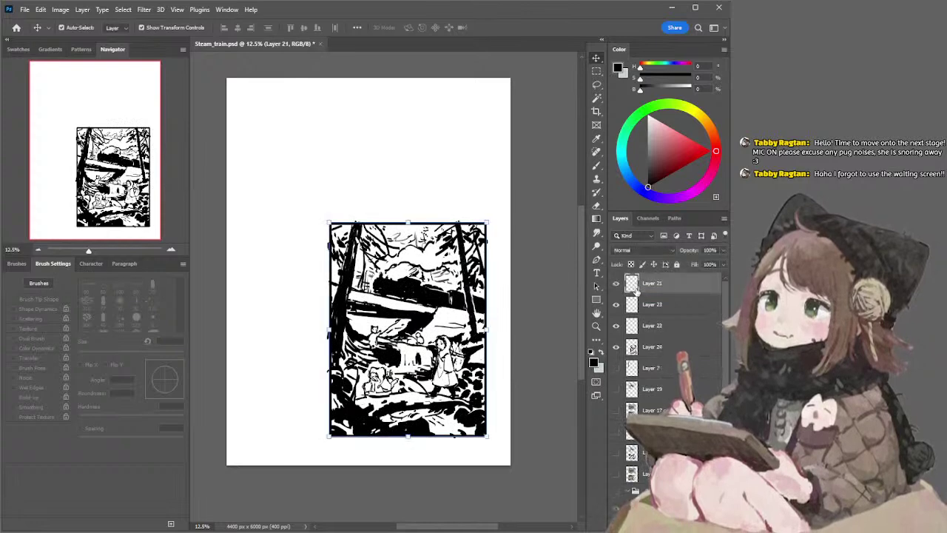
Group Layers 21 to 24, hide the group and show the colour sketches on Layers 16 and 17
{"action": "left_click", "coordinate": [648, 345], "text": "shift"}
{"action": "key", "text": "ctrl+g"}
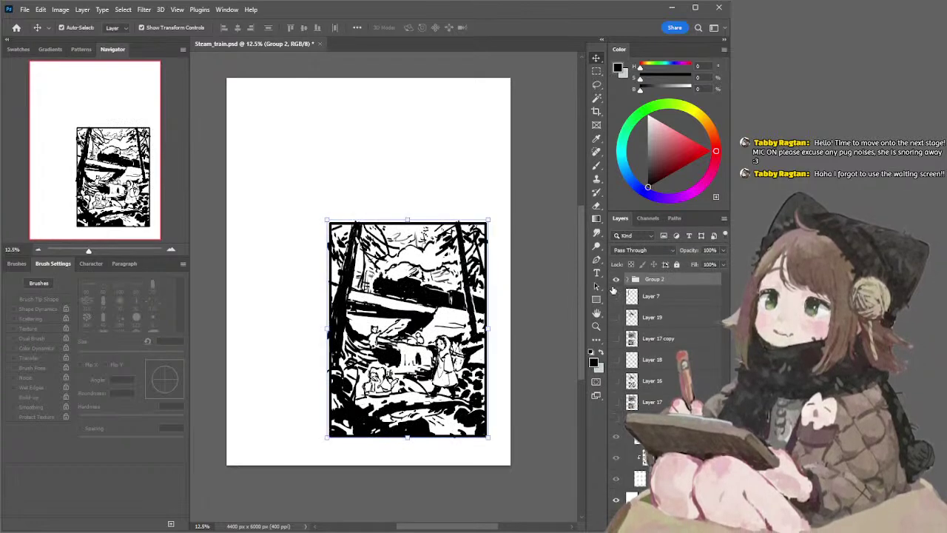
{"action": "left_click", "coordinate": [615, 280]}
{"action": "left_click_drag", "start_coordinate": [619, 400], "coordinate": [617, 380]}
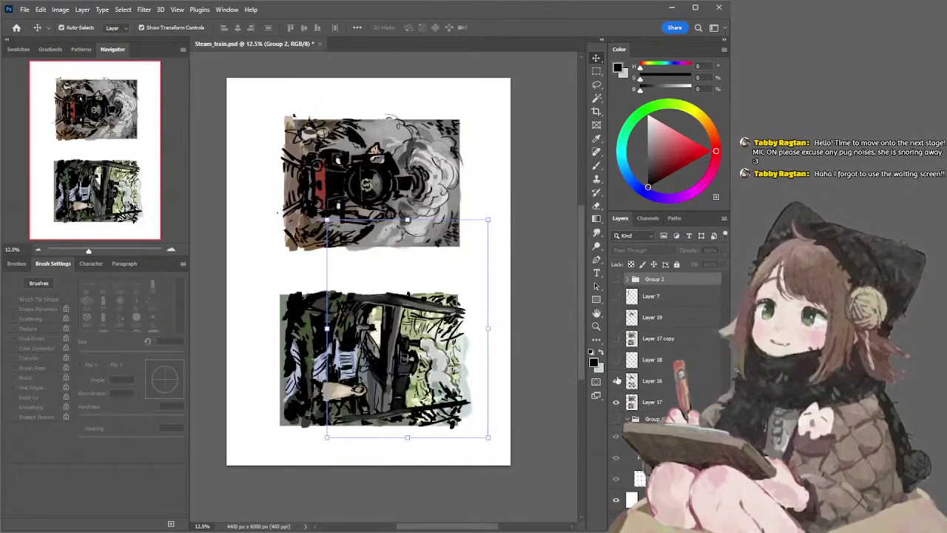
Show Layer 18 and compare the colour sketches with Layer 17 copy and Layer 19, leaving those two hidden
{"action": "left_click", "coordinate": [616, 359]}
{"action": "left_click", "coordinate": [616, 360]}
{"action": "left_click", "coordinate": [616, 360]}
{"action": "left_click", "coordinate": [617, 339]}
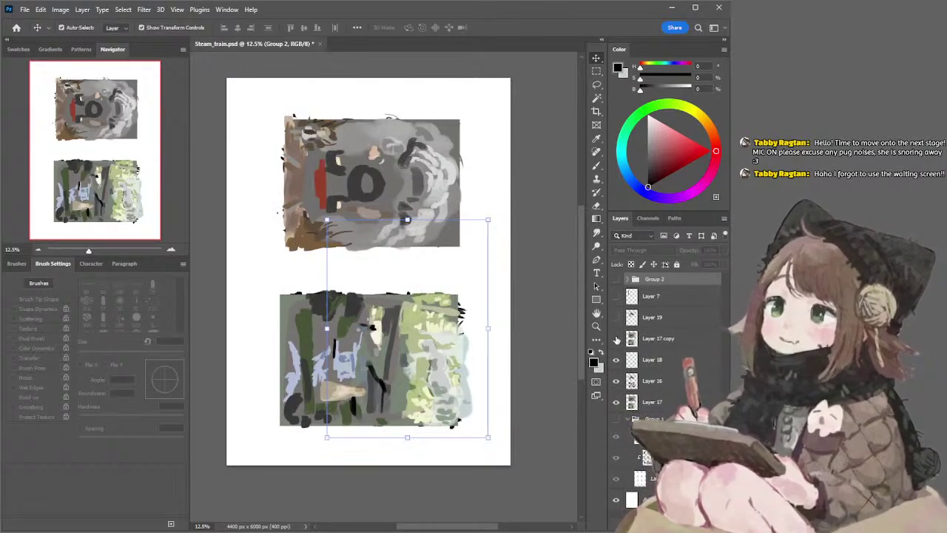
{"action": "left_click", "coordinate": [616, 339]}
{"action": "left_click", "coordinate": [617, 317]}
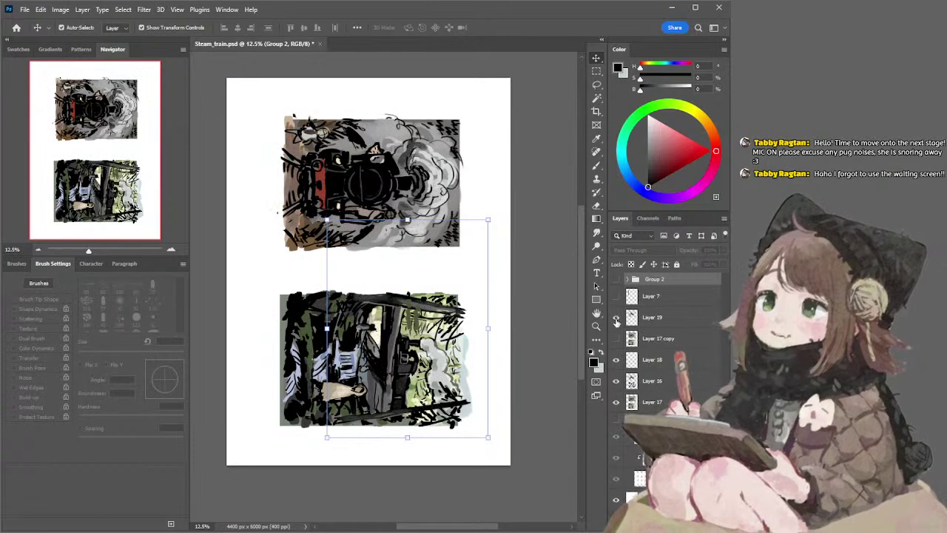
{"action": "left_click", "coordinate": [617, 339]}
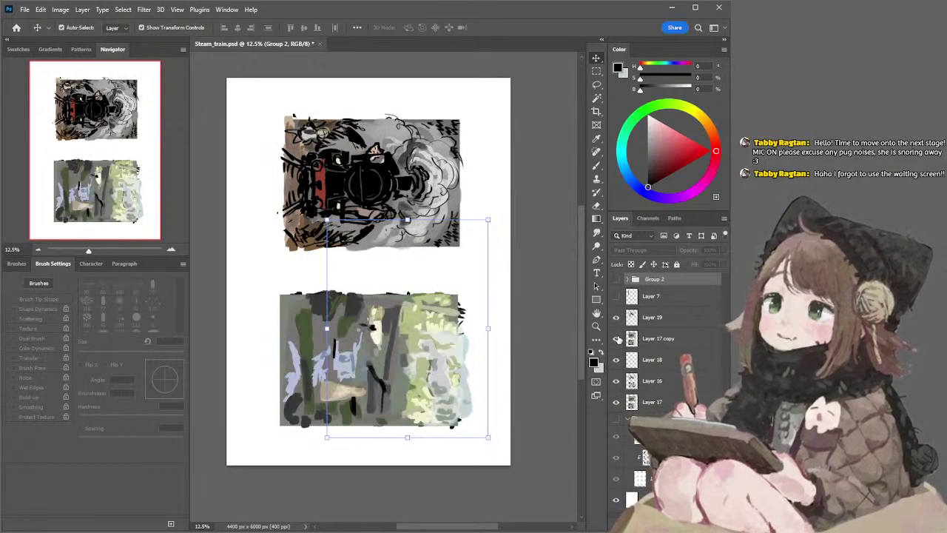
{"action": "left_click", "coordinate": [617, 339]}
{"action": "left_click", "coordinate": [617, 339]}
{"action": "left_click", "coordinate": [616, 338]}
{"action": "left_click", "coordinate": [618, 340]}
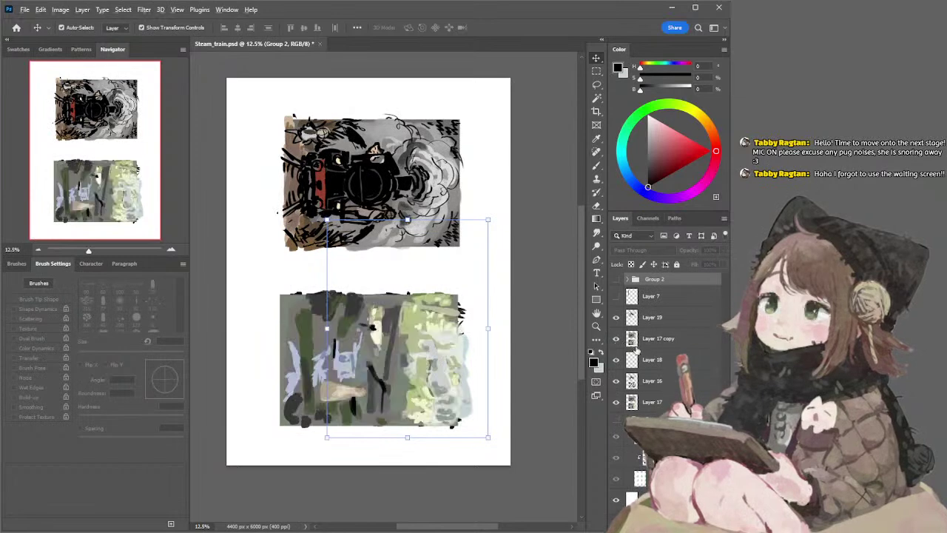
{"action": "left_click", "coordinate": [615, 340]}
{"action": "left_click", "coordinate": [615, 318]}
{"action": "left_click", "coordinate": [616, 319]}
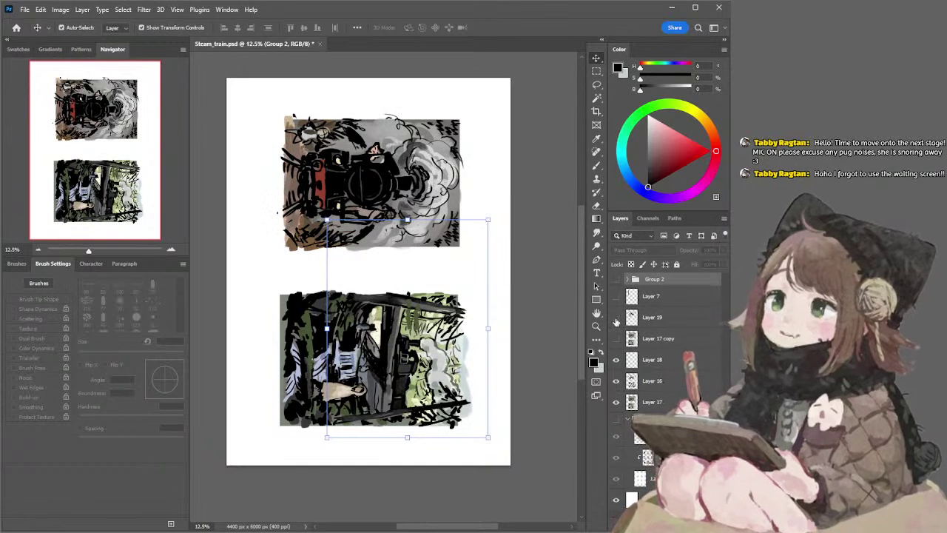
{"action": "left_click", "coordinate": [616, 323]}
Check the contents of Layers 16 and 18, then merge Layers 16, 17 and 18 into one layer
{"action": "left_click", "coordinate": [534, 205]}
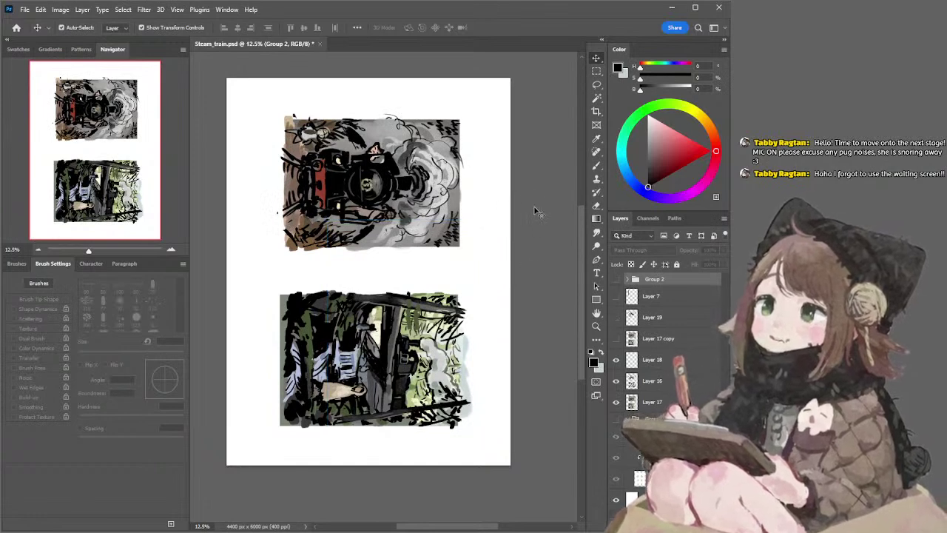
{"action": "left_click", "coordinate": [383, 179]}
{"action": "left_click", "coordinate": [617, 381]}
{"action": "left_click", "coordinate": [619, 383]}
{"action": "left_click", "coordinate": [617, 360]}
{"action": "left_click", "coordinate": [617, 362]}
{"action": "left_click", "coordinate": [630, 362]}
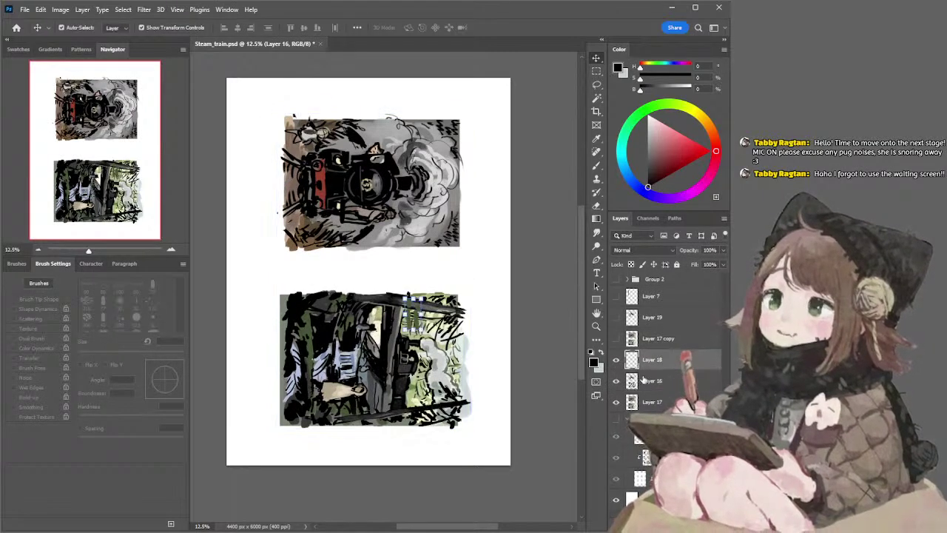
{"action": "left_click", "coordinate": [641, 401], "text": "shift"}
{"action": "key", "text": "ctrl+e"}
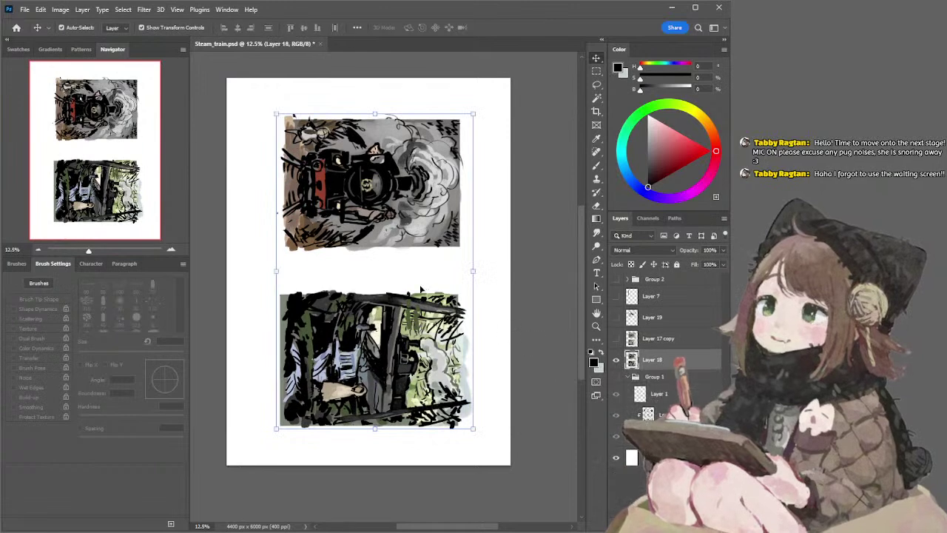
Show the frame on Layer 7, duplicate it onto the lower colour sketch and merge the copy with Layer 18
{"action": "left_click", "coordinate": [615, 295]}
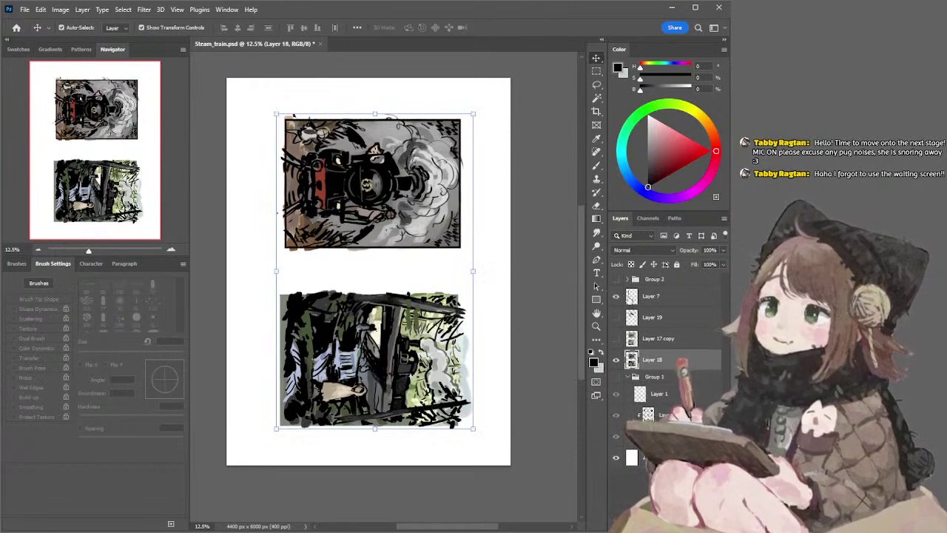
{"action": "left_click", "coordinate": [615, 297]}
{"action": "left_click", "coordinate": [616, 296]}
{"action": "left_click", "coordinate": [637, 299]}
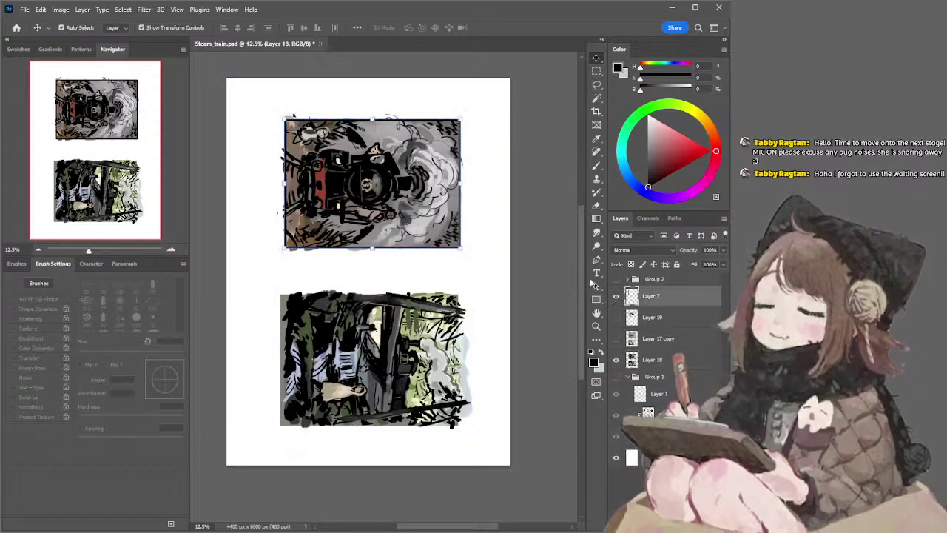
{"action": "left_click_drag", "start_coordinate": [462, 221], "coordinate": [462, 396]}
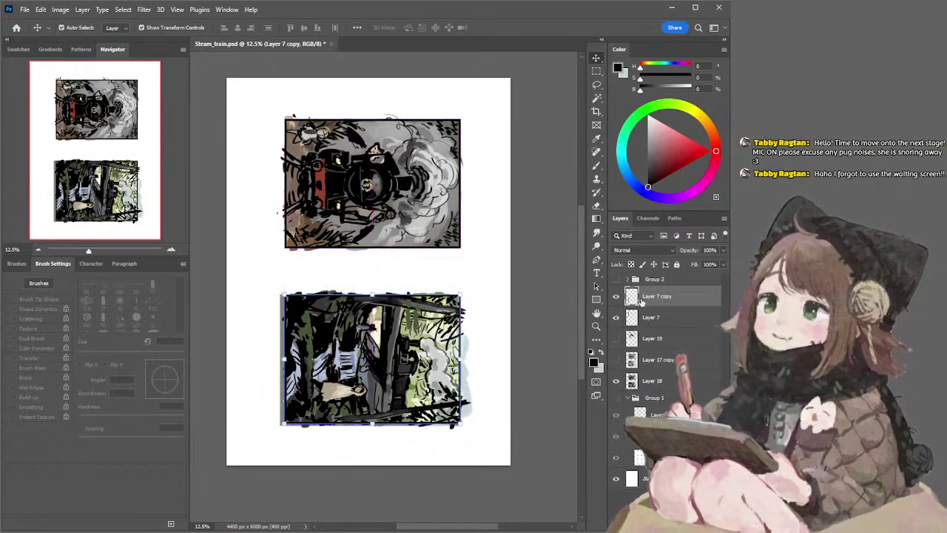
{"action": "left_click_drag", "start_coordinate": [640, 334], "coordinate": [644, 374]}
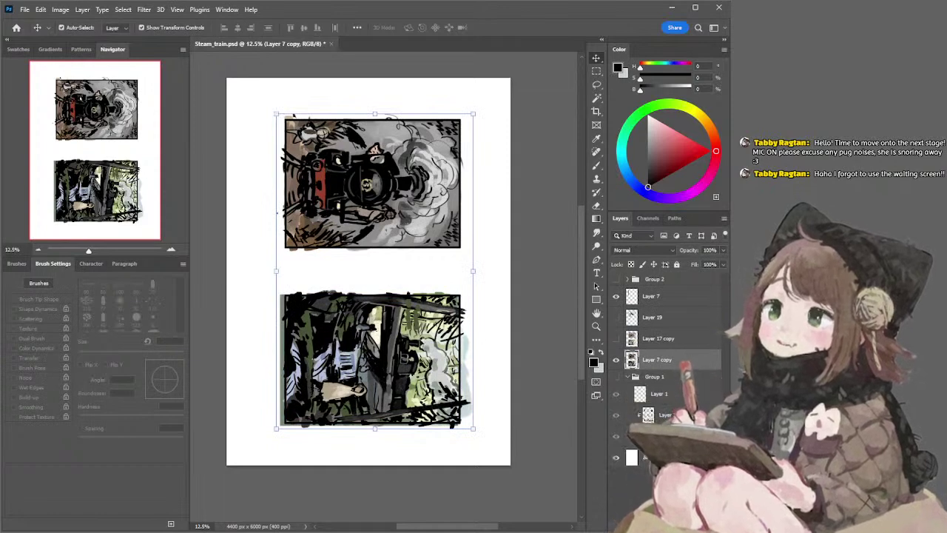
Copy the lower colour sketch with the Lasso onto a new top layer and hide Layer 7 and Layer 7 copy
{"action": "key", "text": "l"}
{"action": "mouse_move", "coordinate": [318, 275]}
{"action": "left_mouse_down"}
{"action": "mouse_move", "coordinate": [280, 461]}
{"action": "mouse_move", "coordinate": [485, 271]}
{"action": "left_mouse_up"}
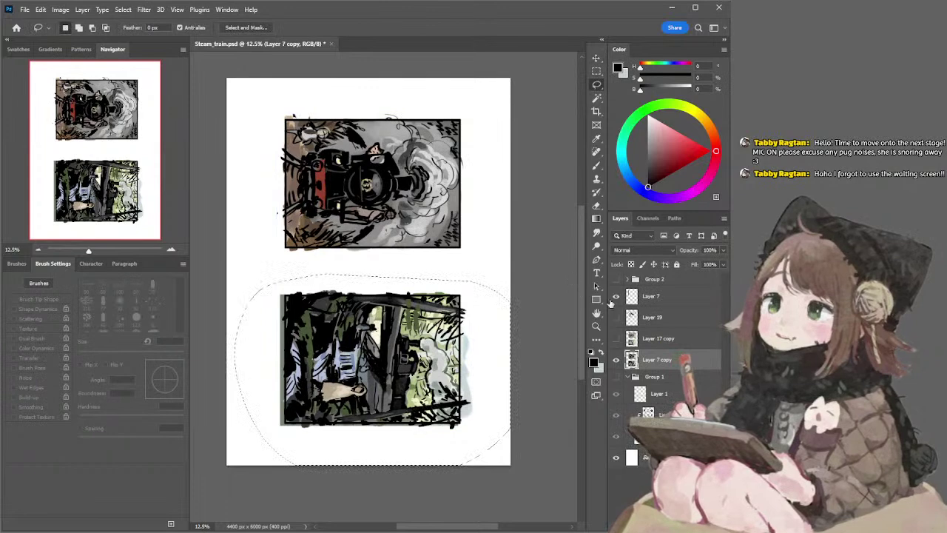
{"action": "left_click", "coordinate": [653, 282]}
{"action": "key", "text": "ctrl+v"}
{"action": "key", "text": "ctrl+v"}
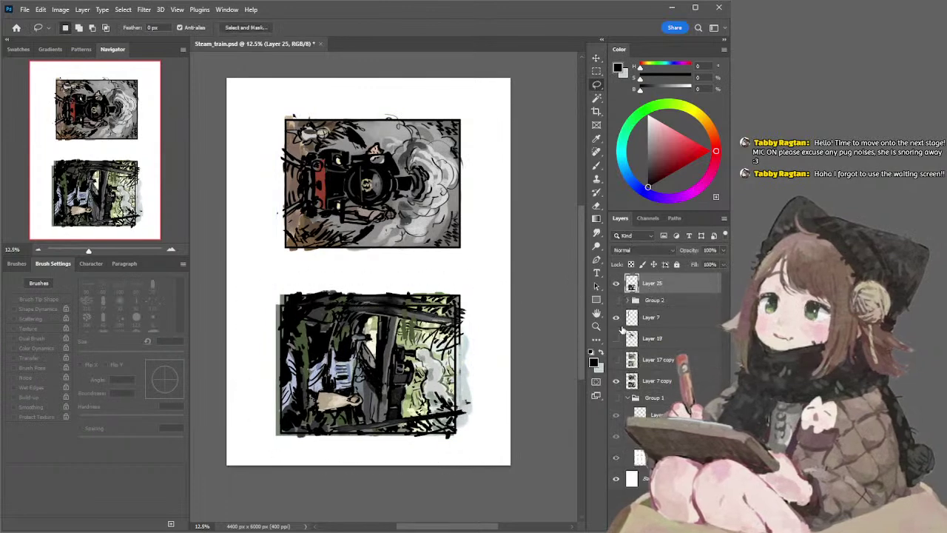
{"action": "left_click", "coordinate": [615, 318]}
{"action": "left_click", "coordinate": [615, 380]}
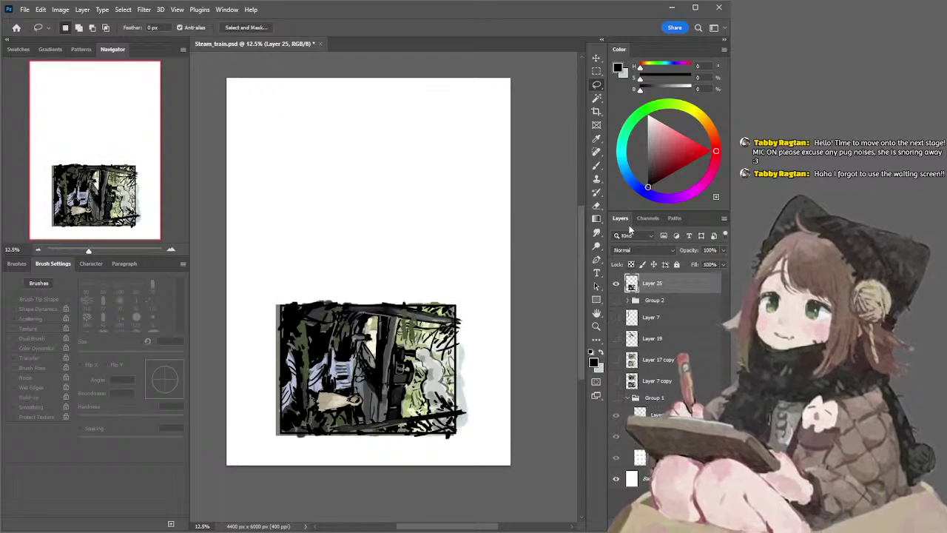
Rotate the pasted colour sketch by -90°, scale it to about 70% and place it in the page's upper left
{"action": "key", "text": "ctrl+t"}
{"action": "left_click_drag", "start_coordinate": [473, 292], "coordinate": [281, 267]}
{"action": "left_click_drag", "start_coordinate": [433, 450], "coordinate": [334, 224]}
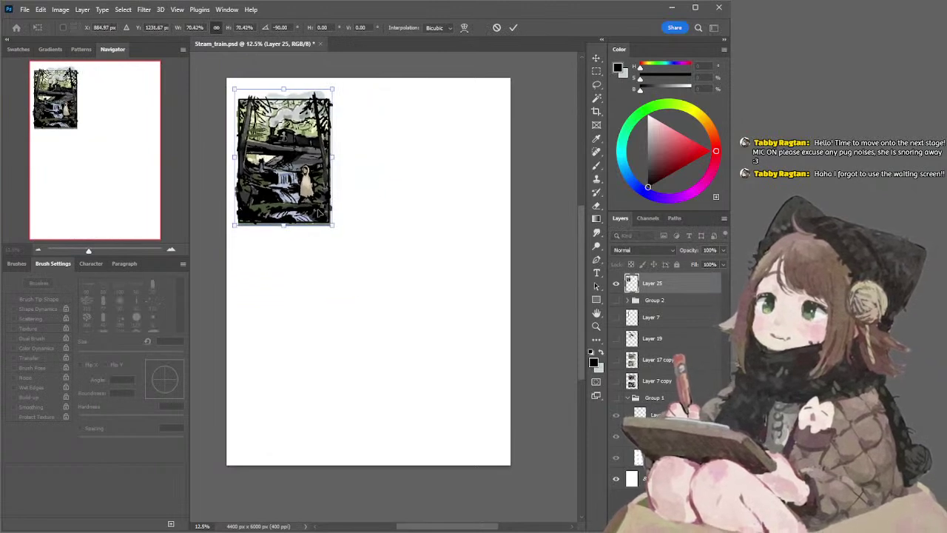
{"action": "key", "text": "Return"}
Show the framed scene in Group 2 and move the colour sketch slightly towards the page's upper-left corner
{"action": "left_click", "coordinate": [615, 300]}
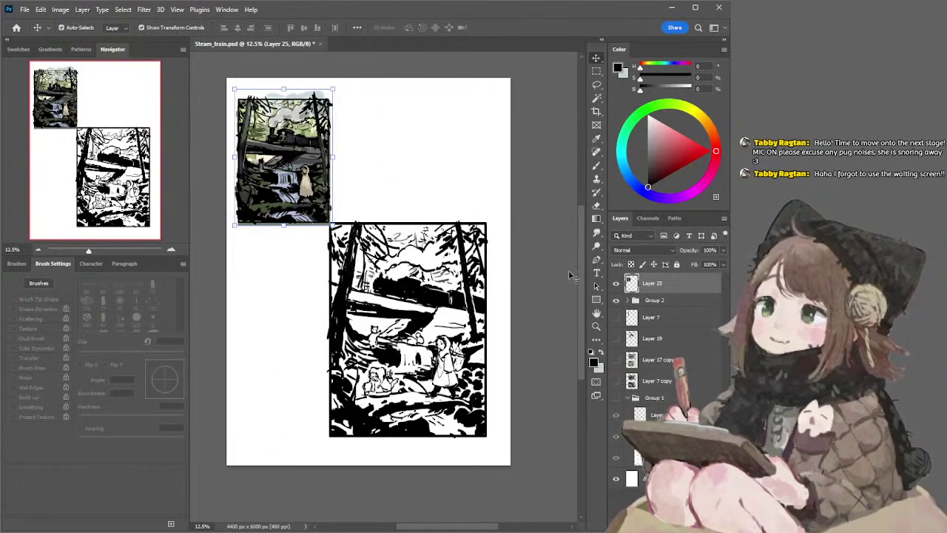
{"action": "left_click_drag", "start_coordinate": [315, 171], "coordinate": [310, 162]}
{"action": "left_click", "coordinate": [539, 137]}
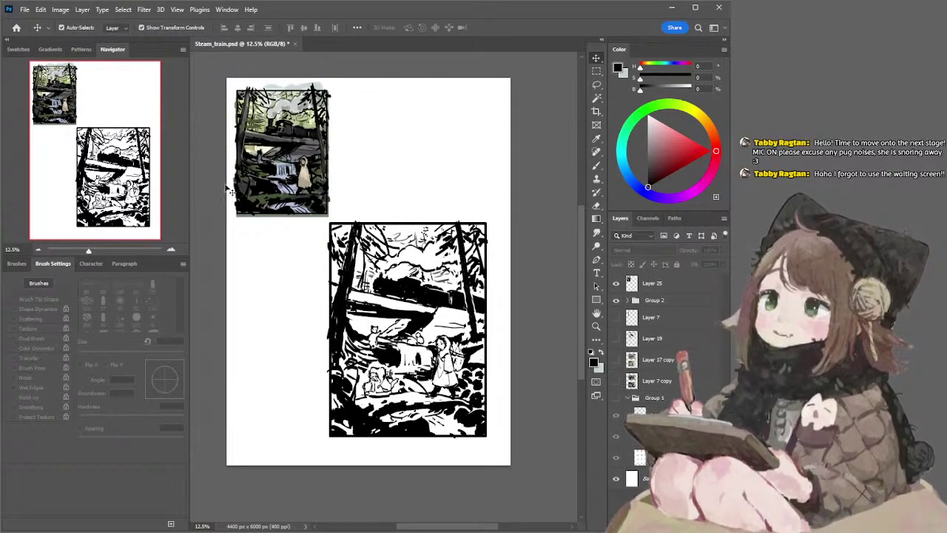
Select Layer 24 in Group 2 and check the contents of the neighbouring ink layers by toggling their visibility
{"action": "left_click", "coordinate": [448, 308]}
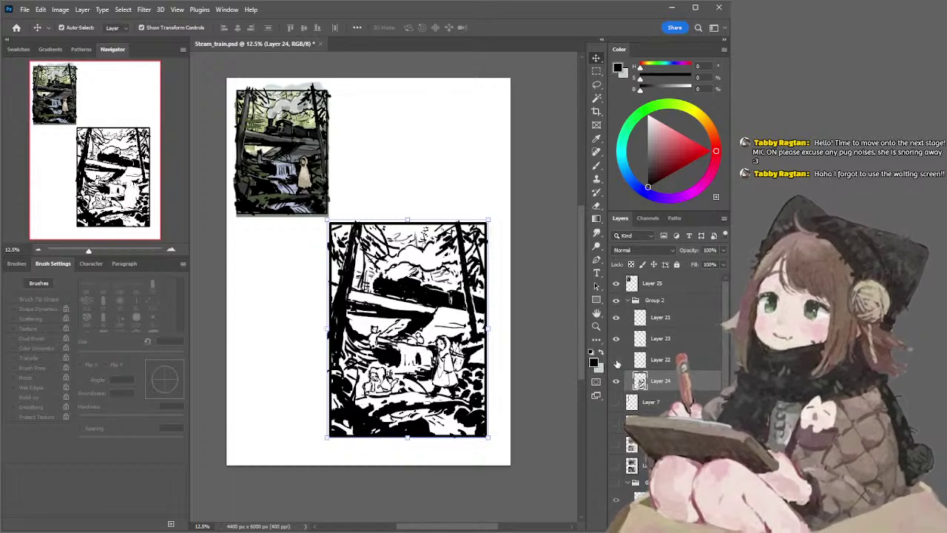
{"action": "left_click", "coordinate": [616, 338]}
{"action": "left_click", "coordinate": [616, 338]}
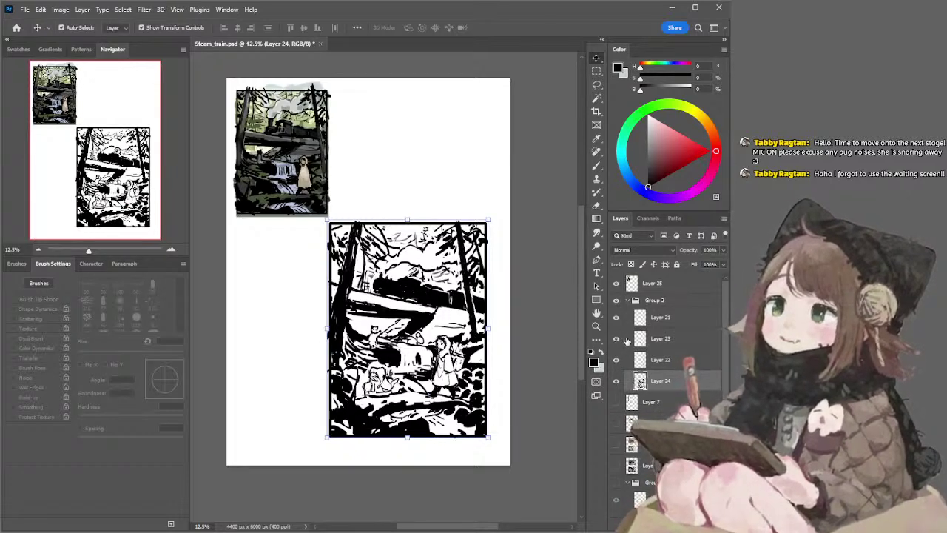
Check Layer 21's contents and merge Layers 22, 23 and 24 in Group 2 into a single ink layer
{"action": "left_click", "coordinate": [616, 317]}
{"action": "left_click", "coordinate": [616, 317]}
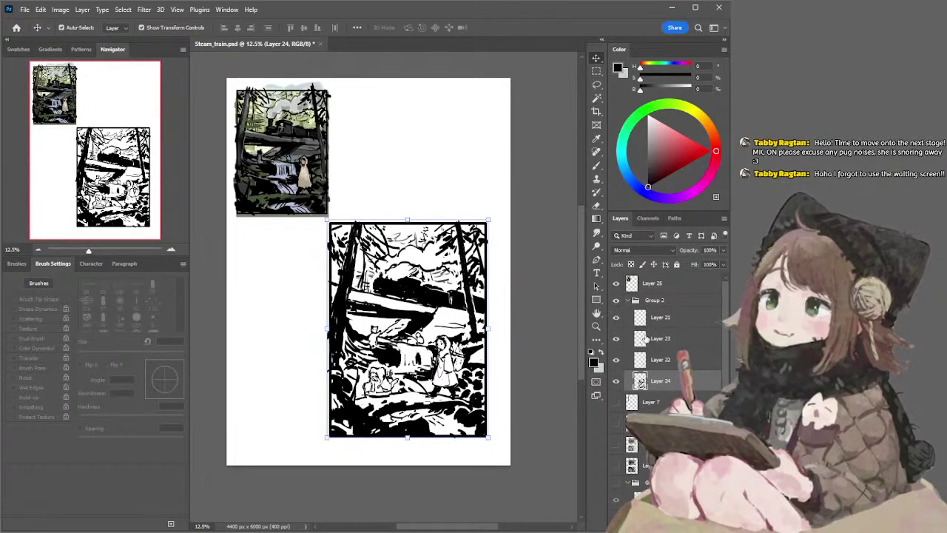
{"action": "left_click", "coordinate": [651, 343], "text": "shift"}
{"action": "key", "text": "ctrl+e"}
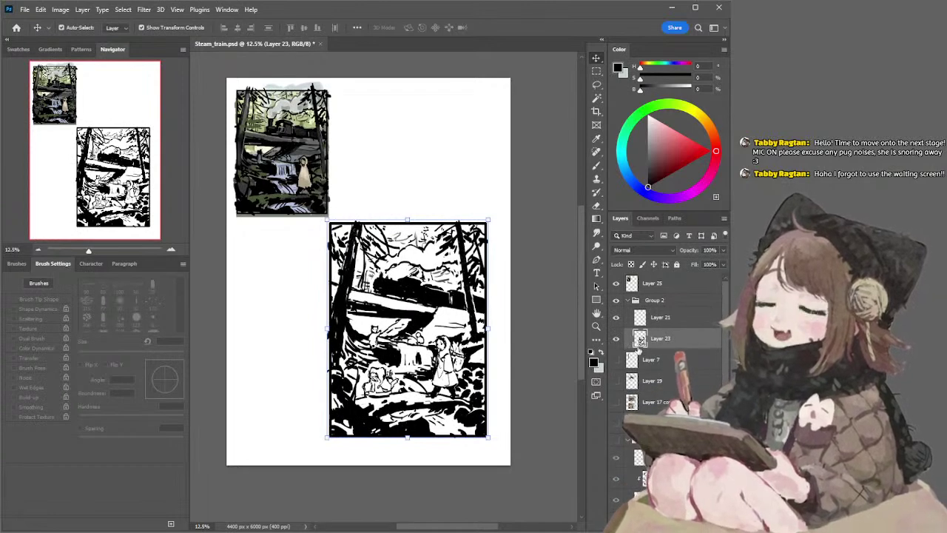
Paint the bridge and rocks mid-grey on a new layer beneath the ink, using a 300 px brush and a grey sampled from the colour sketch
{"action": "left_click", "coordinate": [631, 359]}
{"action": "key", "text": "ctrl+shift+alt+n"}
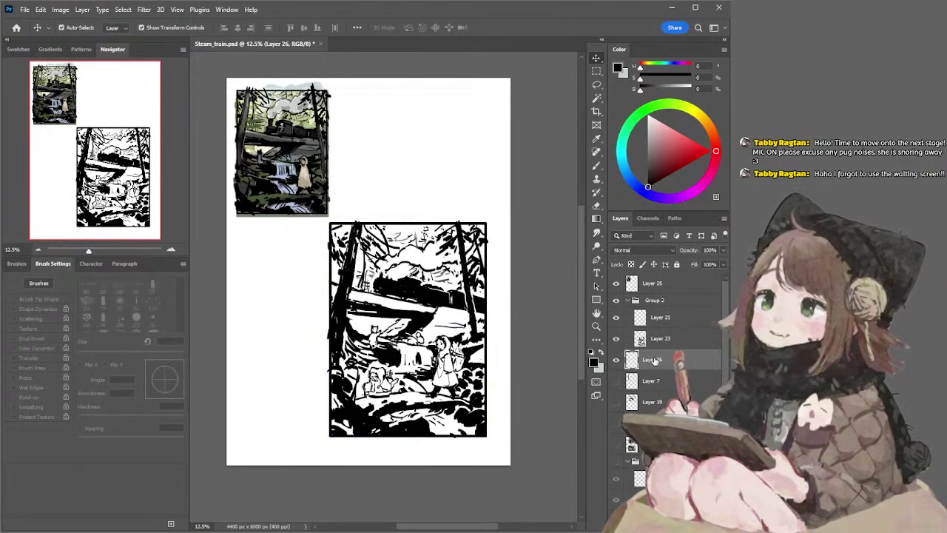
{"action": "key", "text": "b"}
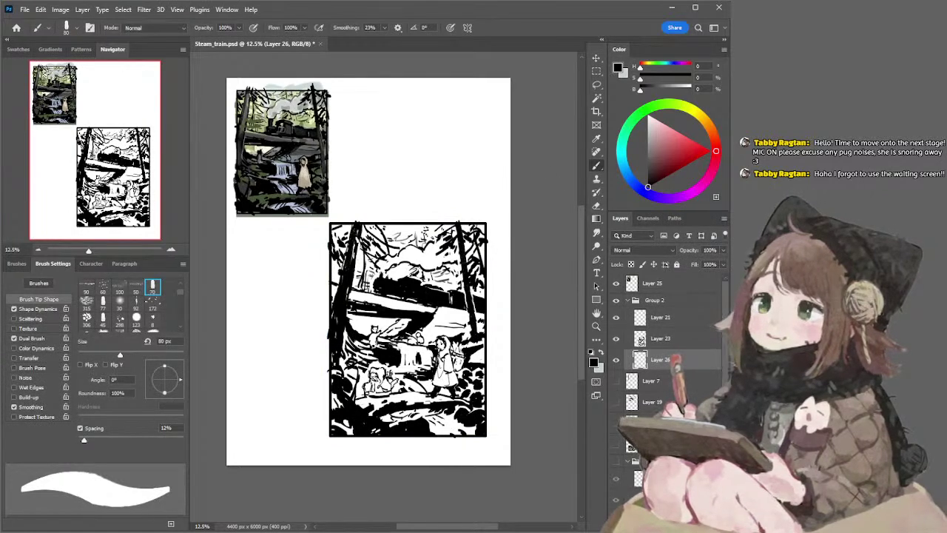
{"action": "left_click", "coordinate": [271, 139], "text": "alt"}
{"action": "key", "text": "]"}
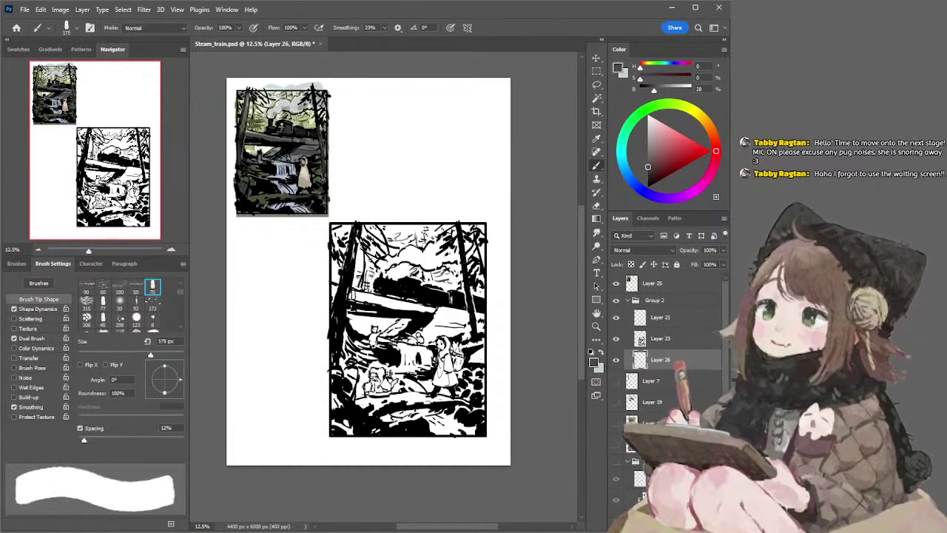
{"action": "key", "text": "bracketright"}
{"action": "key", "text": "bracketright"}
{"action": "key", "text": "bracketright"}
{"action": "key", "text": "bracketright"}
{"action": "key", "text": "bracketright"}
{"action": "left_click", "coordinate": [313, 139], "text": "alt"}
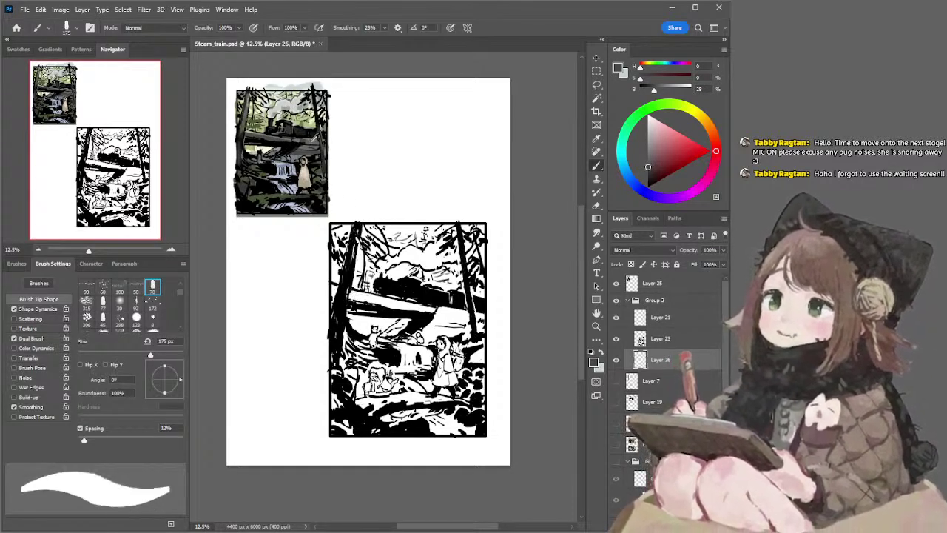
{"action": "key", "text": "bracketright"}
{"action": "key", "text": "bracketright"}
{"action": "key", "text": "bracketright"}
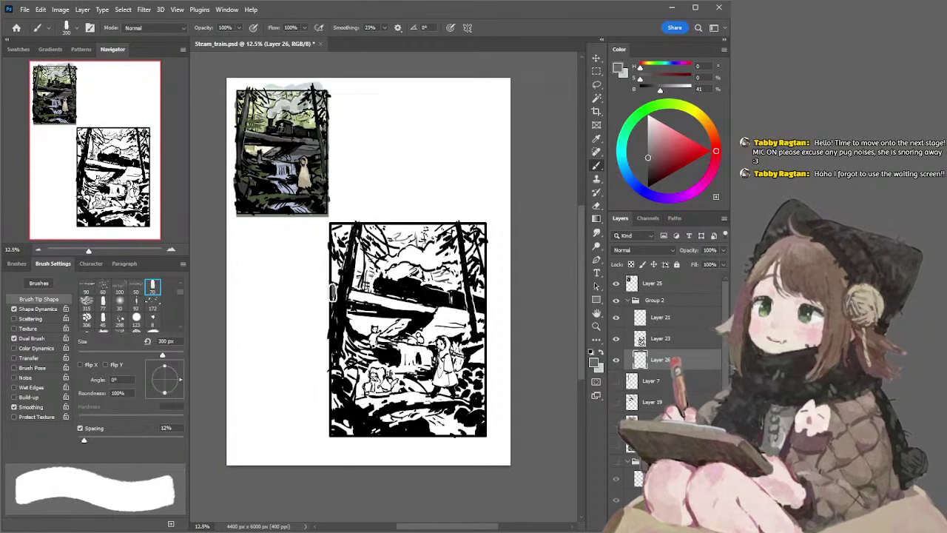
{"action": "key", "text": "bracketright"}
{"action": "key", "text": "bracketright"}
{"action": "mouse_move", "coordinate": [332, 288]}
{"action": "left_mouse_down"}
{"action": "mouse_move", "coordinate": [482, 321]}
{"action": "mouse_move", "coordinate": [449, 316]}
{"action": "mouse_move", "coordinate": [480, 326]}
{"action": "mouse_move", "coordinate": [419, 335]}
{"action": "left_mouse_up"}
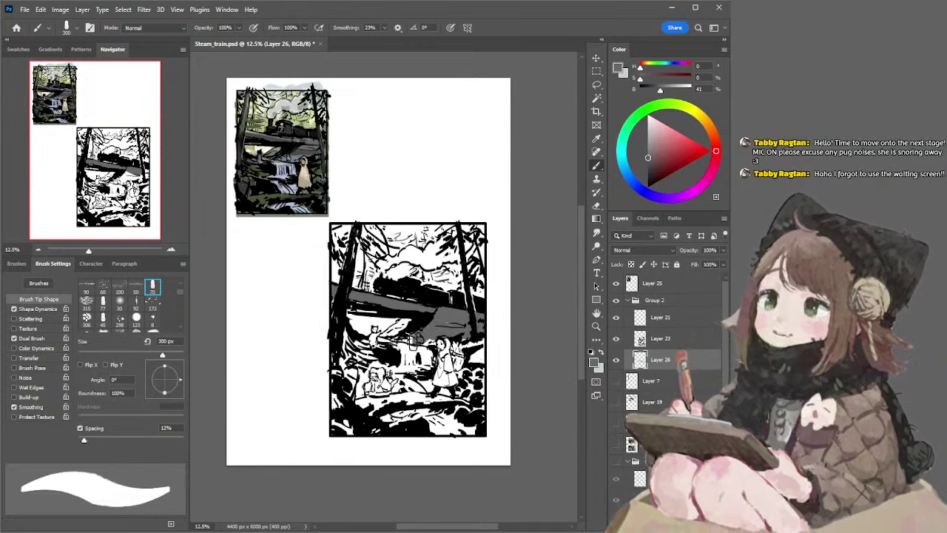
Touch up the grey around the small figures beside the waterfall with a 200 px brush
{"action": "key", "text": "["}
{"action": "key", "text": "["}
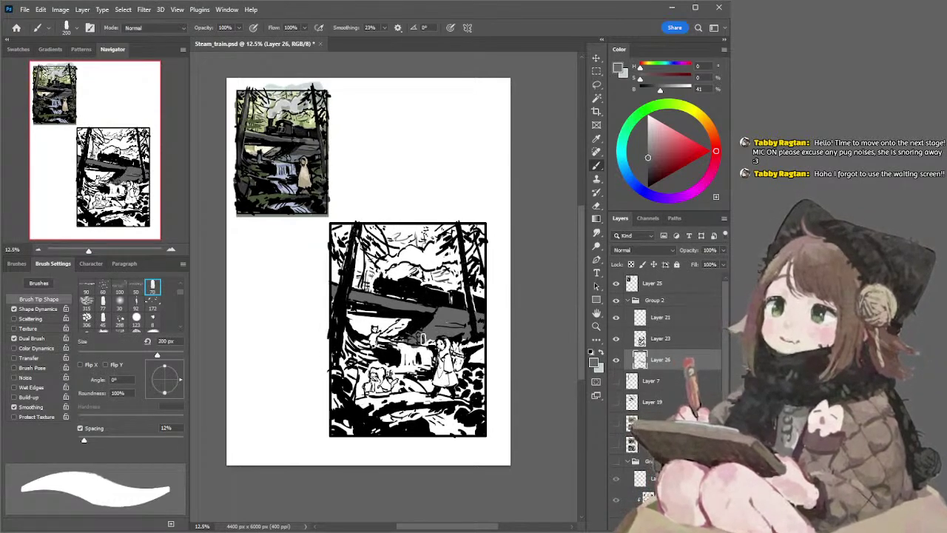
{"action": "key", "text": "]"}
{"action": "key", "text": "]"}
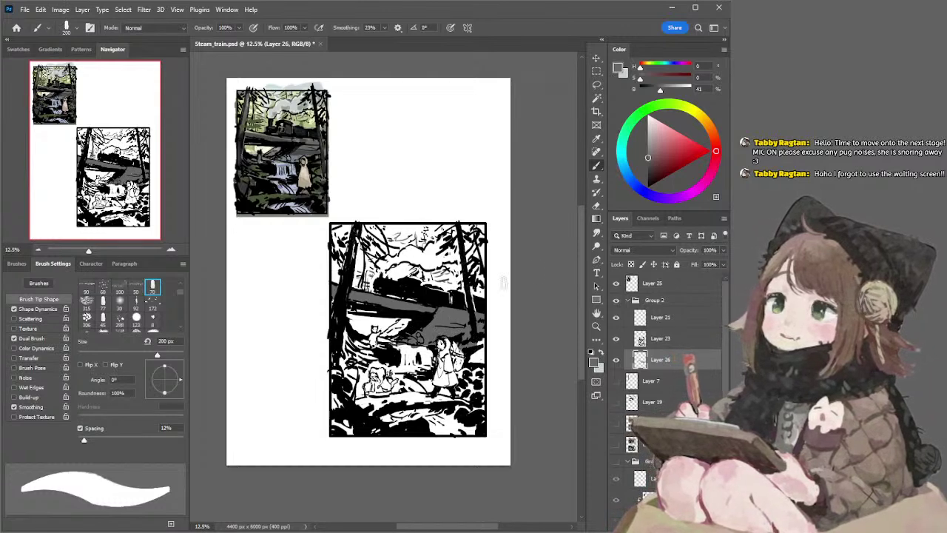
Hide Layer 26 and copy the lower colour sketch from Layer 17 copy with the Lasso onto a new layer beneath the ink
{"action": "left_click", "coordinate": [616, 363]}
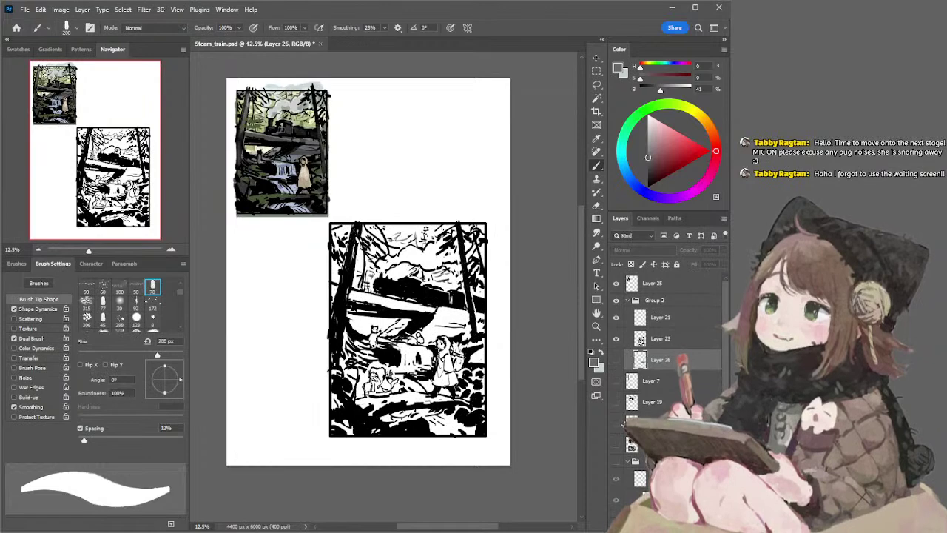
{"action": "left_click", "coordinate": [616, 424]}
{"action": "left_click", "coordinate": [651, 423]}
{"action": "key", "text": "l"}
{"action": "mouse_move", "coordinate": [303, 277]}
{"action": "left_mouse_down"}
{"action": "mouse_move", "coordinate": [245, 385]}
{"action": "mouse_move", "coordinate": [467, 463]}
{"action": "mouse_move", "coordinate": [493, 285]}
{"action": "mouse_move", "coordinate": [473, 271]}
{"action": "left_mouse_up"}
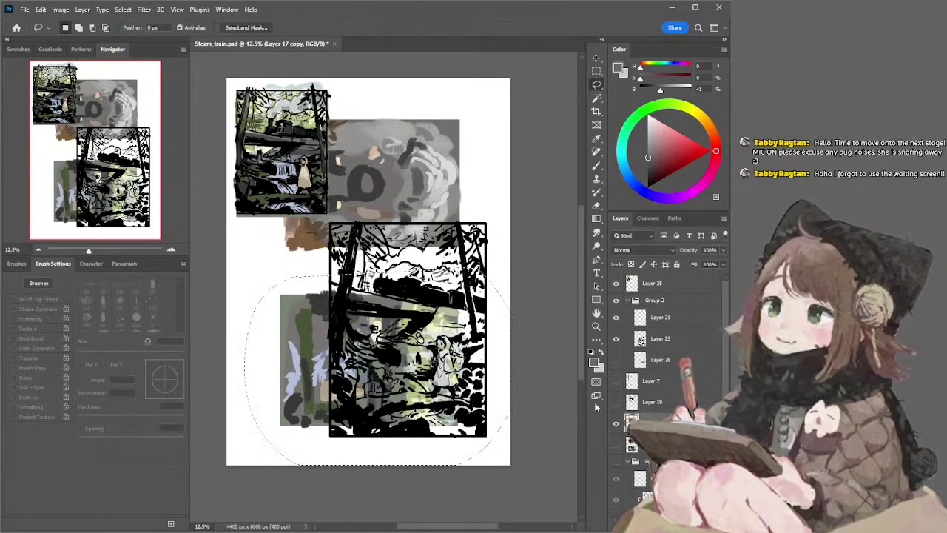
{"action": "left_click", "coordinate": [616, 423]}
{"action": "left_click", "coordinate": [659, 360]}
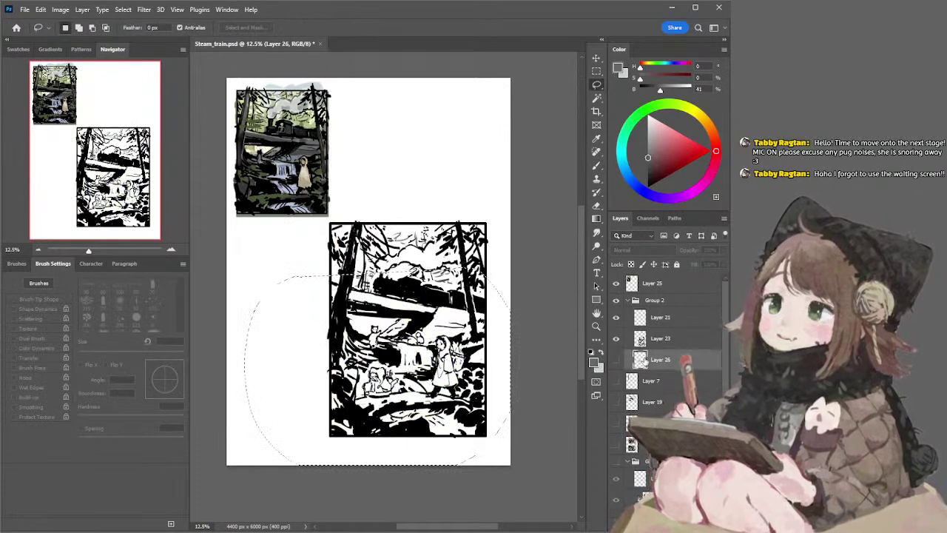
{"action": "key", "text": "ctrl+v"}
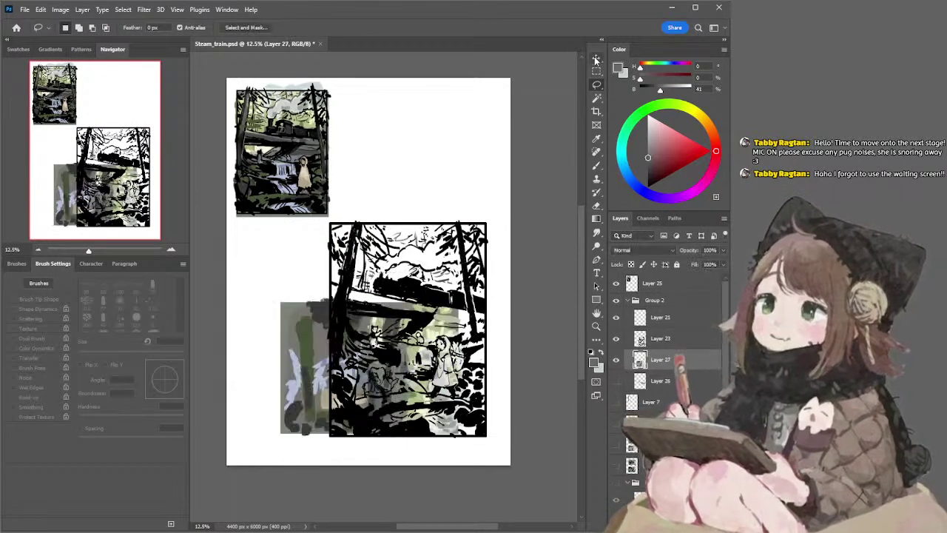
Rotate the pasted colour sketch by -90°, scale it to about 116.5% and align it with the framed ink scene
{"action": "key", "text": "v"}
{"action": "left_click_drag", "start_coordinate": [276, 439], "coordinate": [450, 466]}
{"action": "mouse_move", "coordinate": [383, 325]}
{"action": "left_mouse_down"}
{"action": "mouse_move", "coordinate": [413, 258]}
{"action": "mouse_move", "coordinate": [400, 263]}
{"action": "left_mouse_up"}
{"action": "left_click_drag", "start_coordinate": [465, 400], "coordinate": [498, 429]}
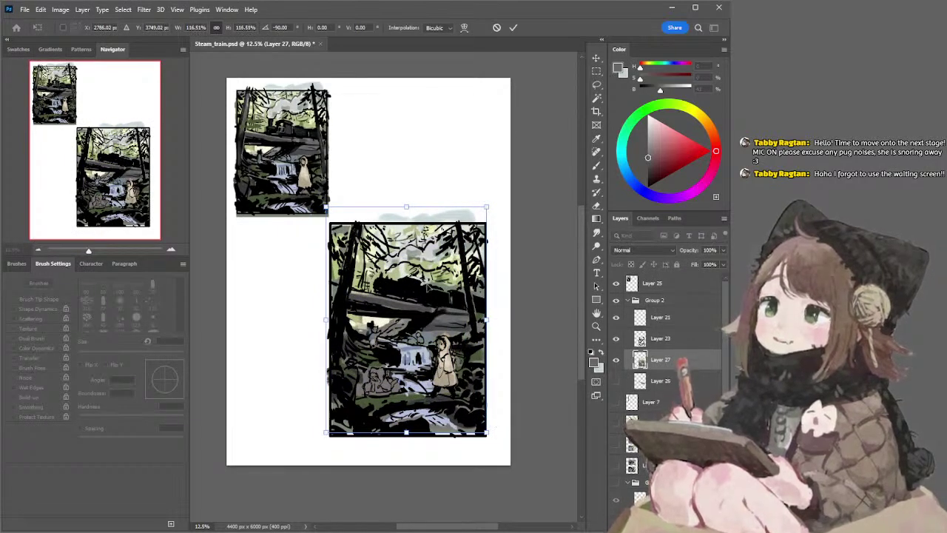
{"action": "key", "text": "Right"}
{"action": "key", "text": "Left"}
{"action": "key", "text": "Return"}
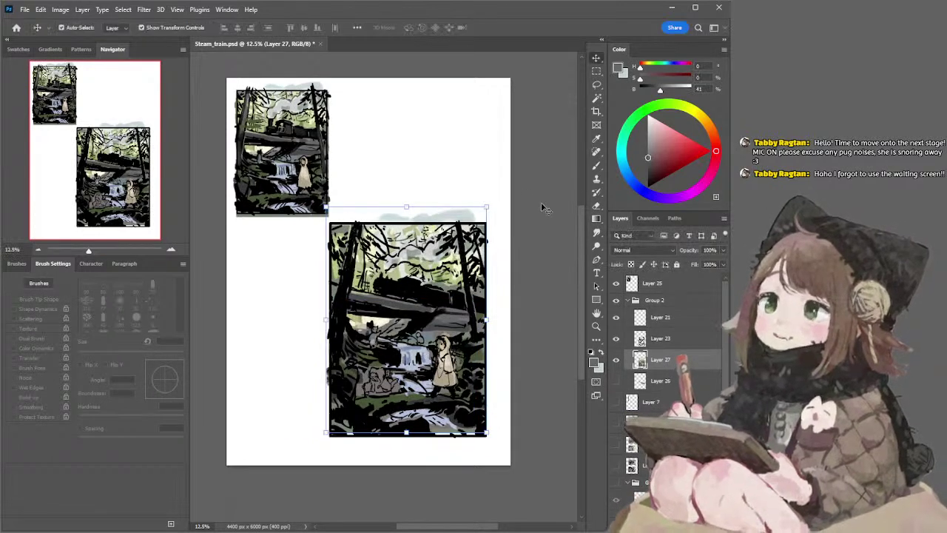
{"action": "left_click", "coordinate": [545, 207]}
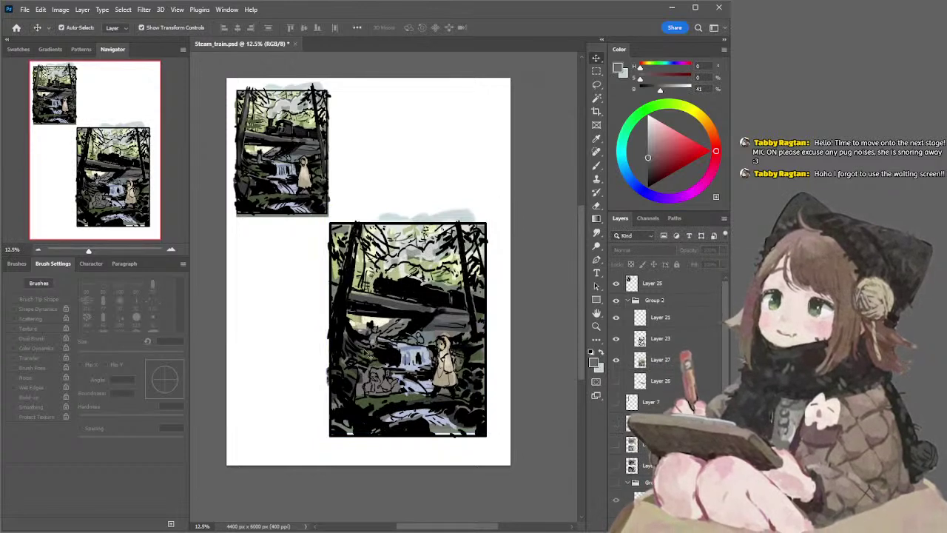
Paint over the areas around the seated figure and the standing girl with greys sampled from the scene
{"action": "key", "text": "b"}
{"action": "left_click", "coordinate": [364, 377], "text": "ctrl"}
{"action": "left_click", "coordinate": [363, 374], "text": "alt"}
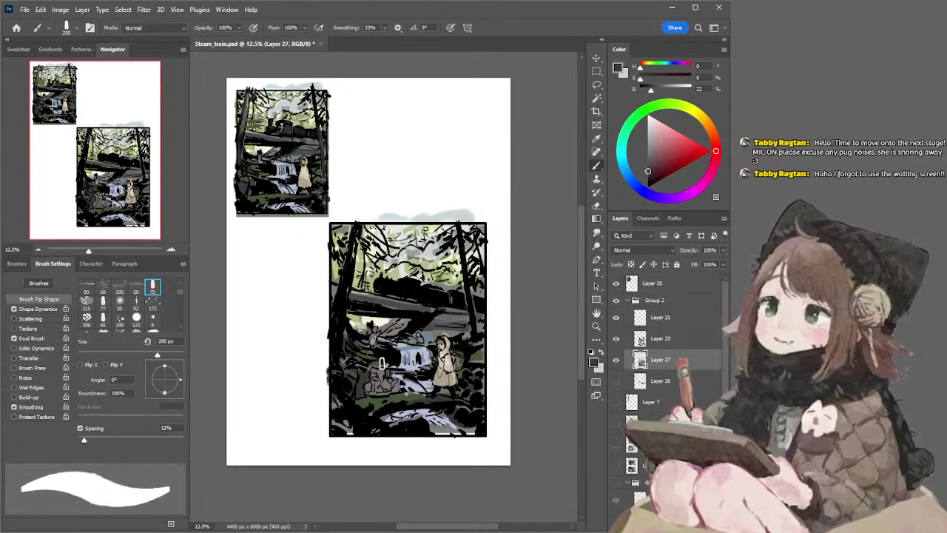
{"action": "left_click", "coordinate": [451, 333], "text": "alt"}
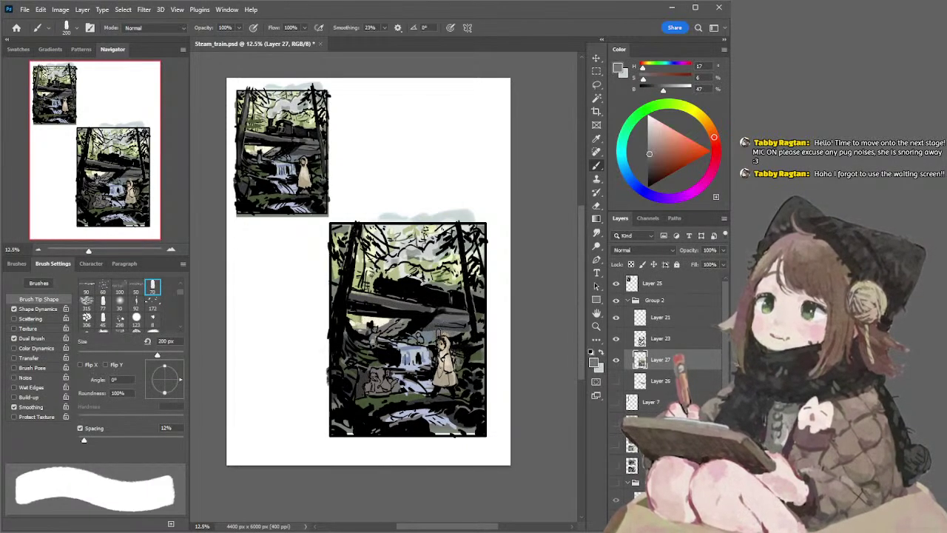
{"action": "key", "text": "bracketleft"}
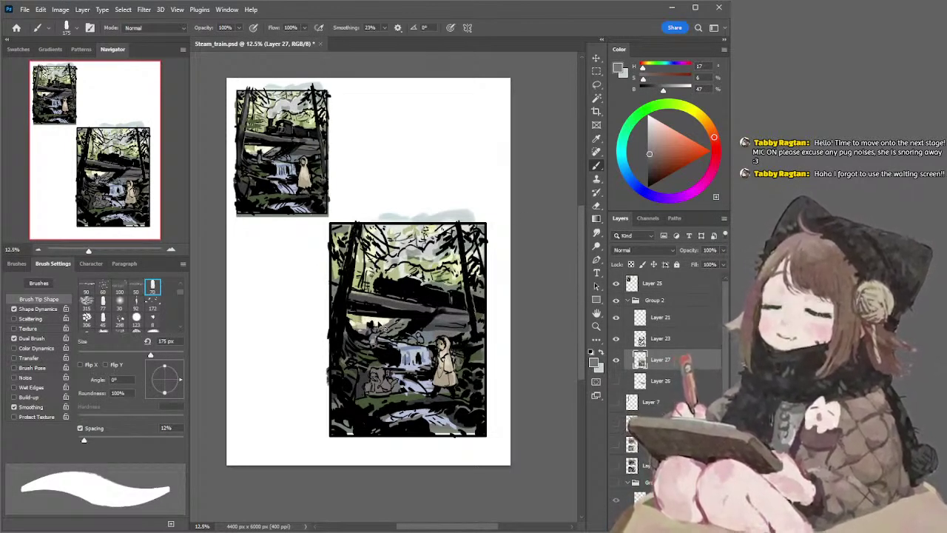
Paint the small cat figure under the bridge cream and the background around it light green, using colours sampled from the scene
{"action": "left_click", "coordinate": [377, 319], "text": "alt"}
{"action": "left_click_drag", "start_coordinate": [370, 326], "coordinate": [375, 338]}
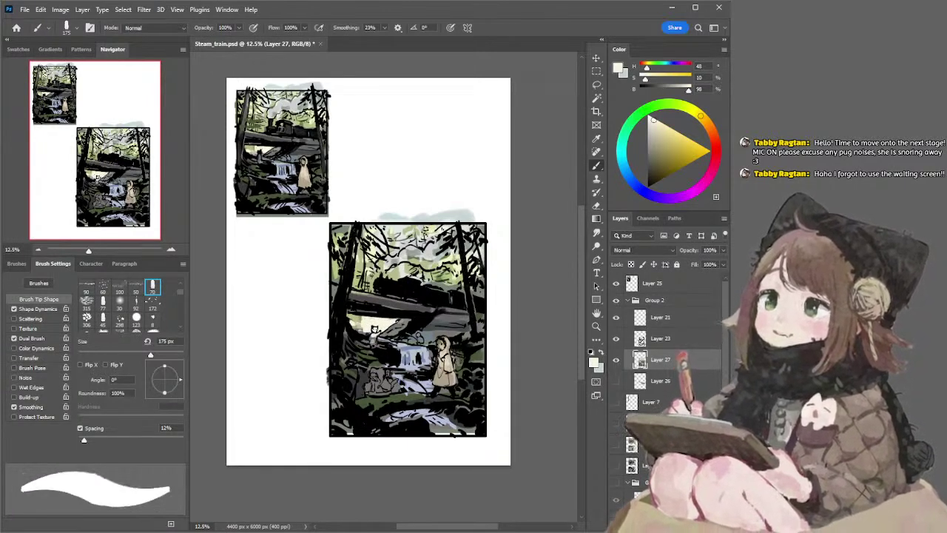
{"action": "left_click", "coordinate": [396, 273], "text": "alt"}
{"action": "left_click_drag", "start_coordinate": [358, 323], "coordinate": [374, 322]}
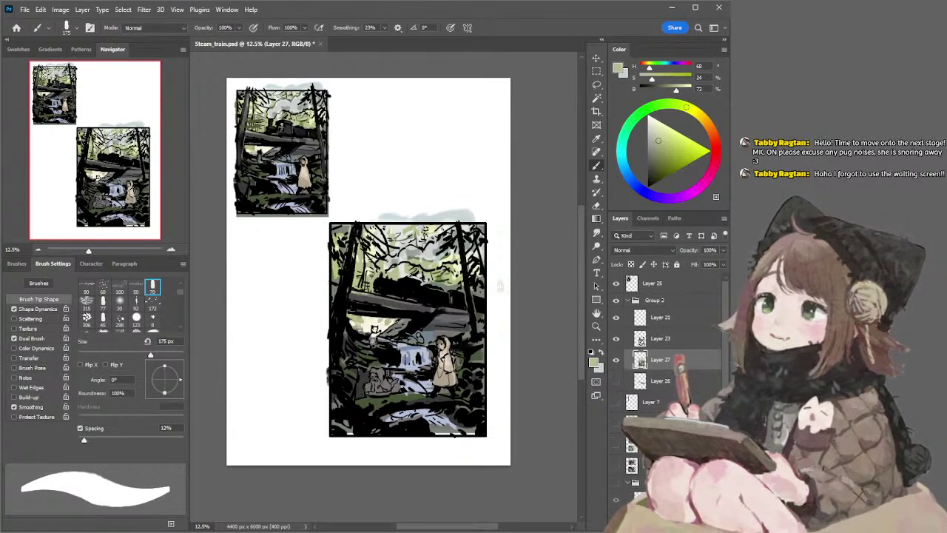
{"action": "mouse_move", "coordinate": [463, 373]}
{"action": "left_mouse_down"}
{"action": "mouse_move", "coordinate": [459, 318]}
{"action": "mouse_move", "coordinate": [462, 365]}
{"action": "left_mouse_up"}
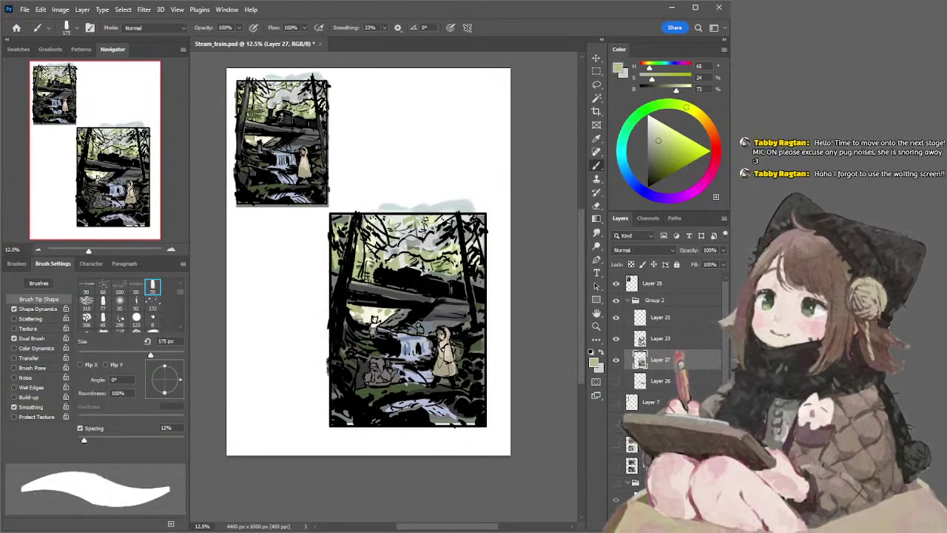
Paint the seated figure's hair muted pink-red on a new layer above Layer 27 with a 125 px brush
{"action": "left_click", "coordinate": [713, 137]}
{"action": "left_click", "coordinate": [657, 148]}
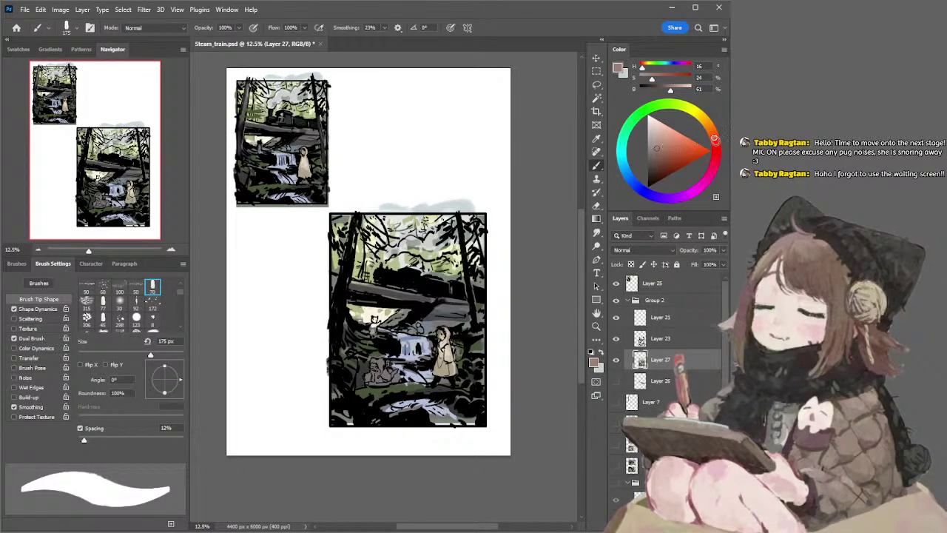
{"action": "left_click", "coordinate": [715, 145]}
{"action": "left_click", "coordinate": [662, 143]}
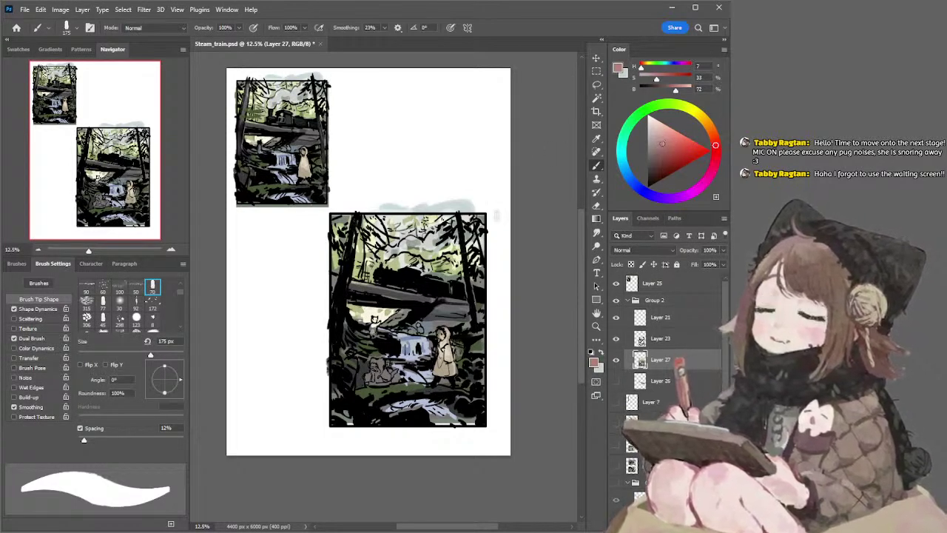
{"action": "key", "text": "bracketleft"}
{"action": "key", "text": "bracketleft"}
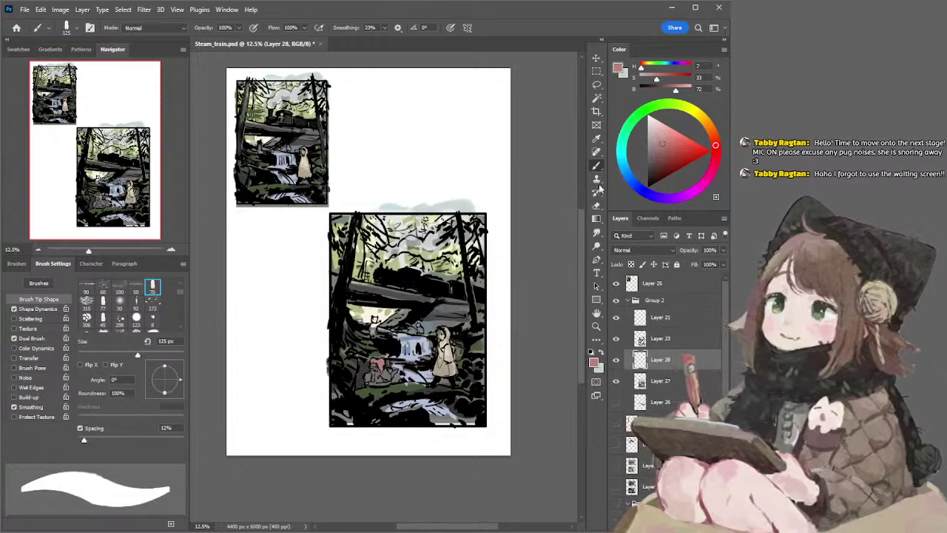
Darken the seated figure's hair to a deeper red and paint its face light grey
{"action": "left_click", "coordinate": [661, 155]}
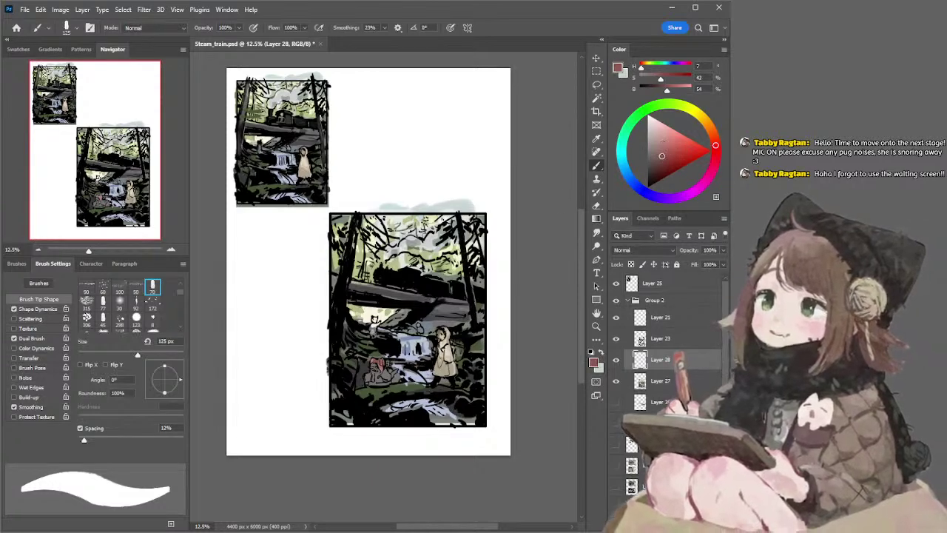
{"action": "left_click", "coordinate": [715, 156]}
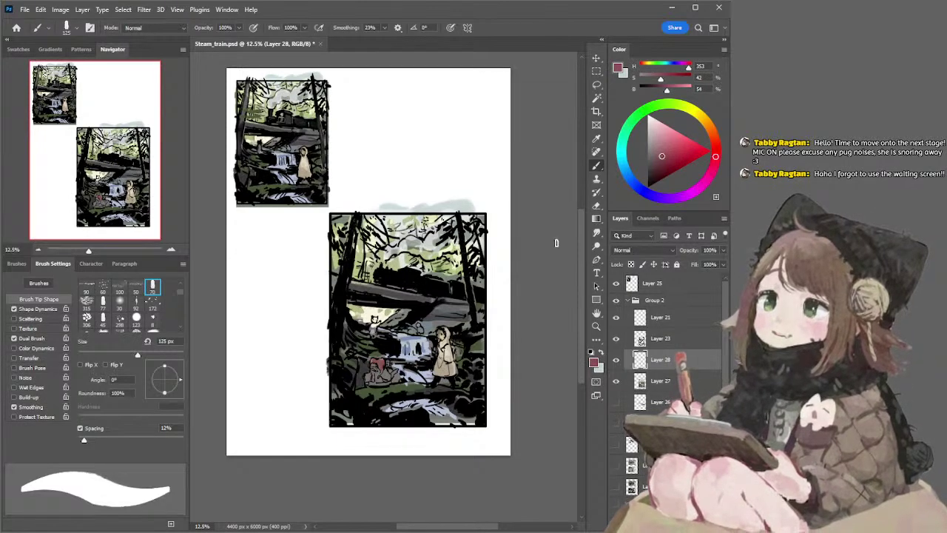
{"action": "left_click", "coordinate": [647, 152]}
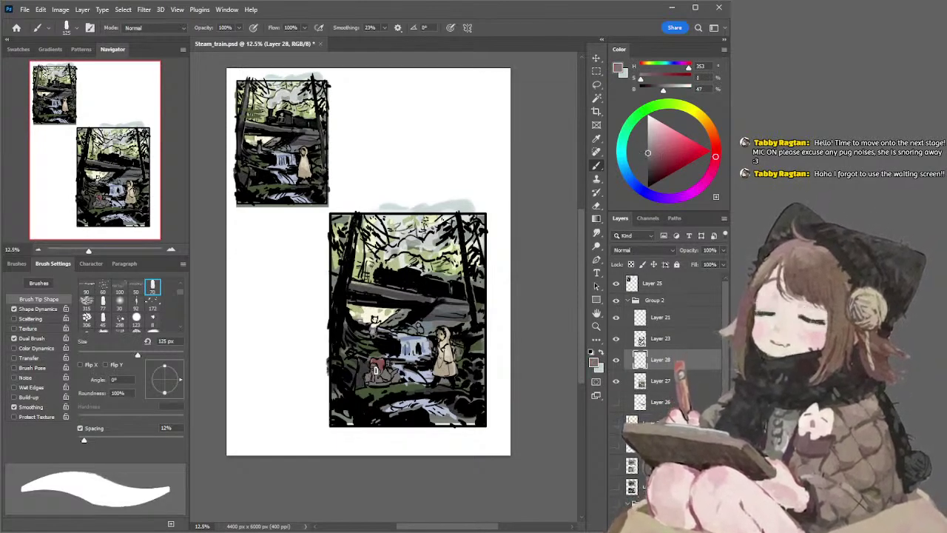
{"action": "left_click", "coordinate": [648, 127]}
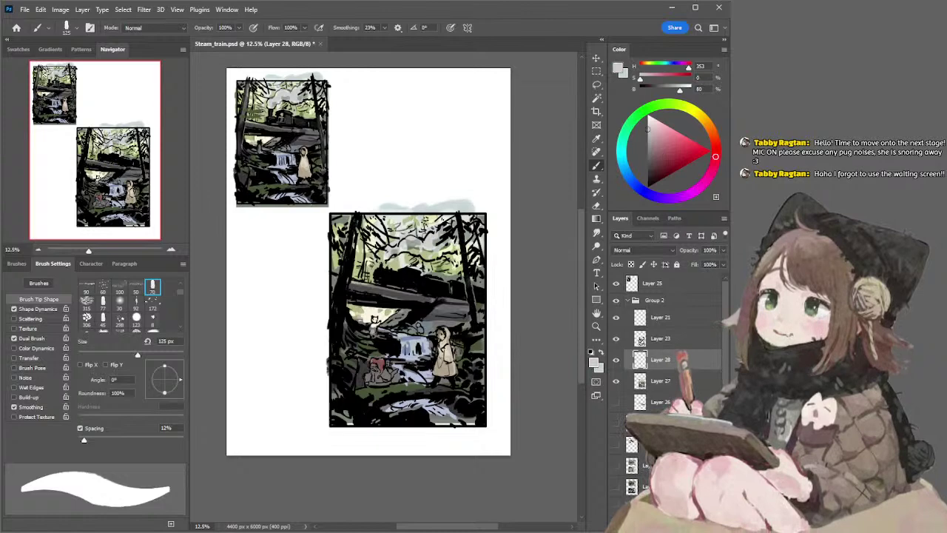
{"action": "left_click_drag", "start_coordinate": [376, 368], "coordinate": [380, 371]}
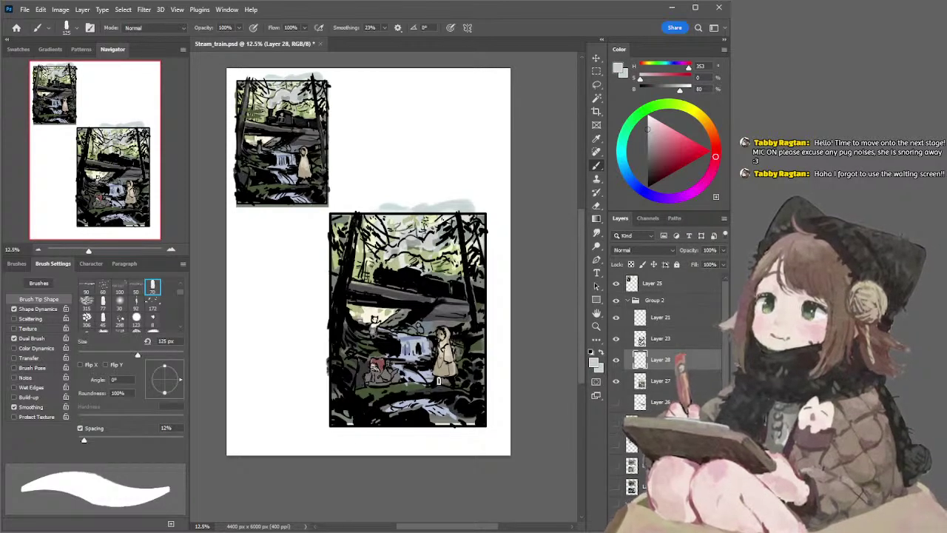
Paint the seated figure's clothing dark slate blue with hue 221, saturation 32% and brightness 37%
{"action": "left_click", "coordinate": [633, 181]}
{"action": "left_click", "coordinate": [656, 154]}
{"action": "left_click", "coordinate": [653, 156]}
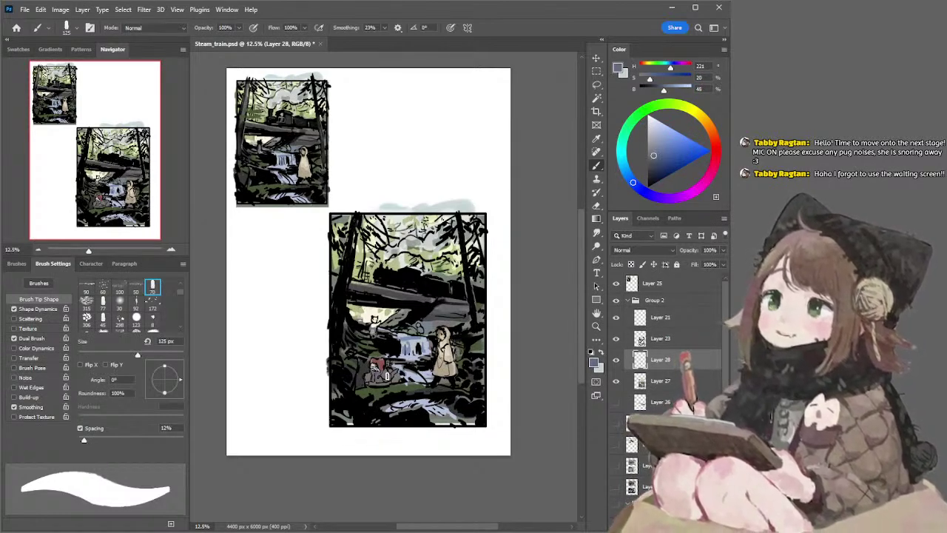
{"action": "left_click", "coordinate": [654, 164]}
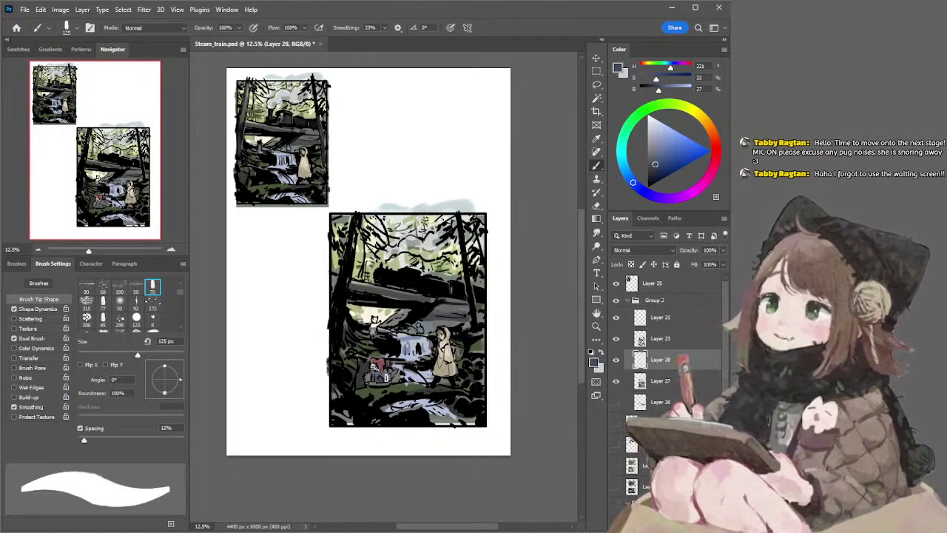
{"action": "left_click_drag", "start_coordinate": [387, 382], "coordinate": [369, 377]}
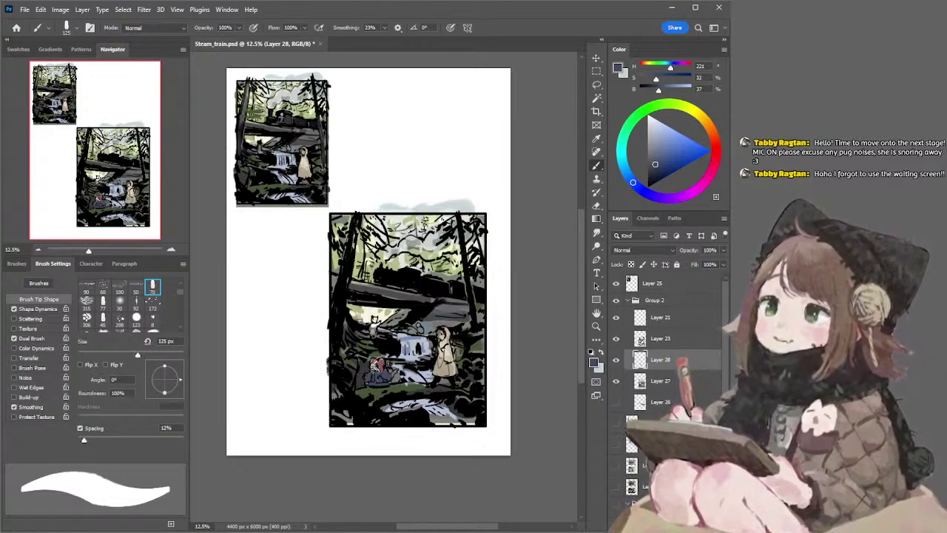
Touch up the seated figure on Layer 28 with the light grey sampled from its face, using an 80 px brush
{"action": "left_click", "coordinate": [374, 364], "text": "alt"}
{"action": "key", "text": "bracketleft"}
{"action": "key", "text": "bracketleft"}
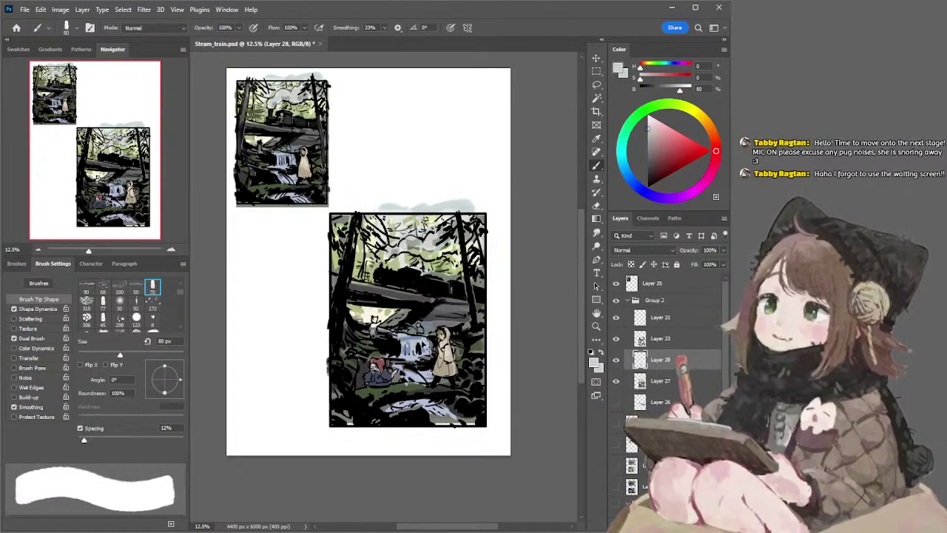
Paint the standing figure's hood and shawl green on Layer 27 with a 125 px brush, ending at hue 154, saturation 32% and brightness 45%
{"action": "key", "text": "alt+bracketleft"}
{"action": "left_click", "coordinate": [423, 342], "text": "alt"}
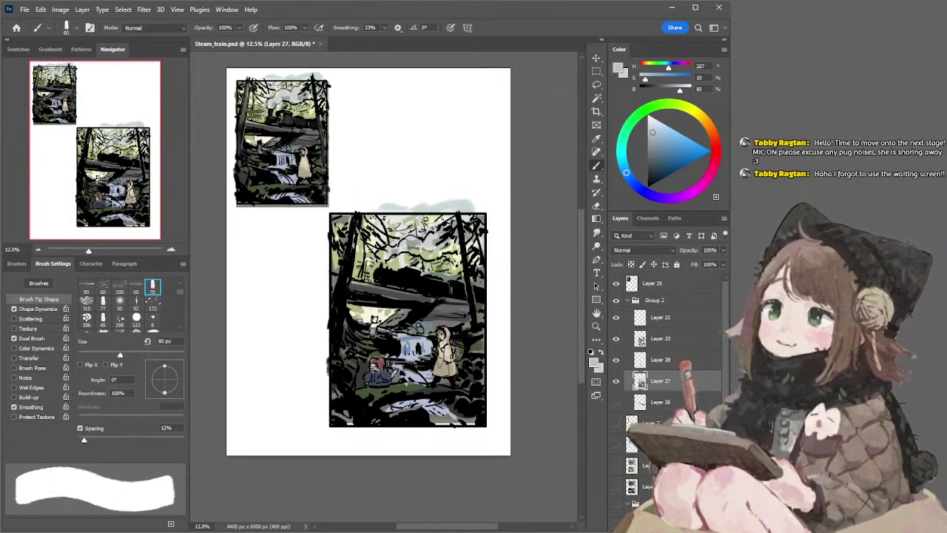
{"action": "left_click", "coordinate": [449, 355], "text": "alt"}
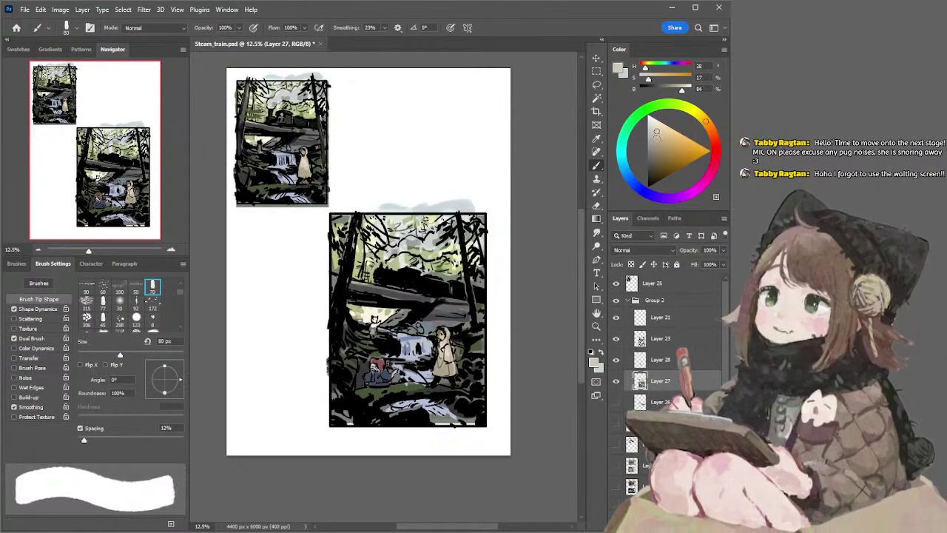
{"action": "left_click", "coordinate": [635, 117]}
{"action": "left_click", "coordinate": [656, 159]}
{"action": "key", "text": "bracketright"}
{"action": "key", "text": "bracketright"}
{"action": "left_click_drag", "start_coordinate": [445, 347], "coordinate": [447, 326]}
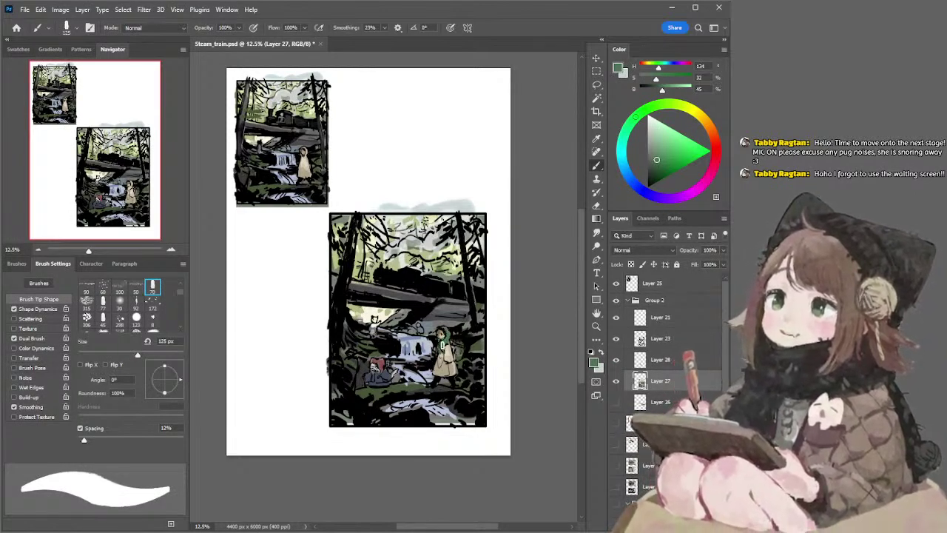
{"action": "left_click_drag", "start_coordinate": [446, 360], "coordinate": [446, 344]}
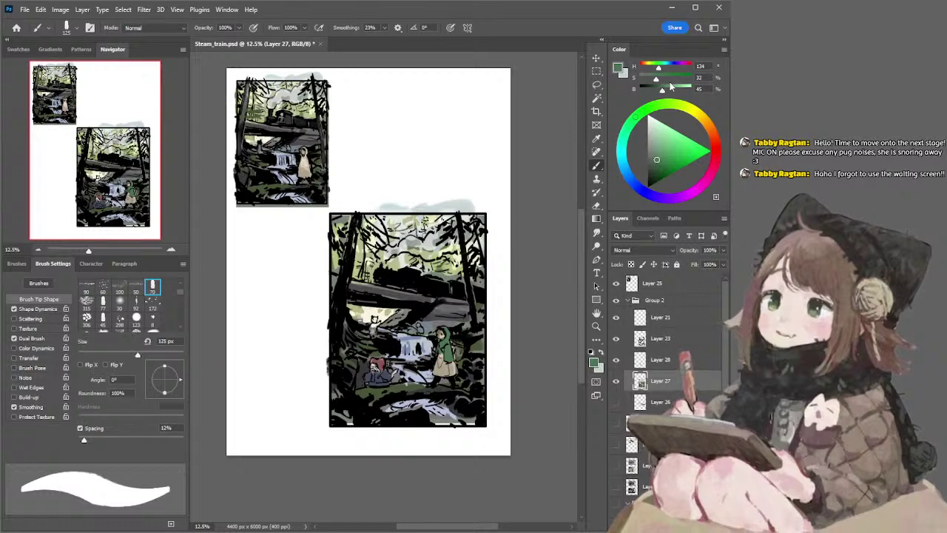
{"action": "left_click", "coordinate": [626, 129]}
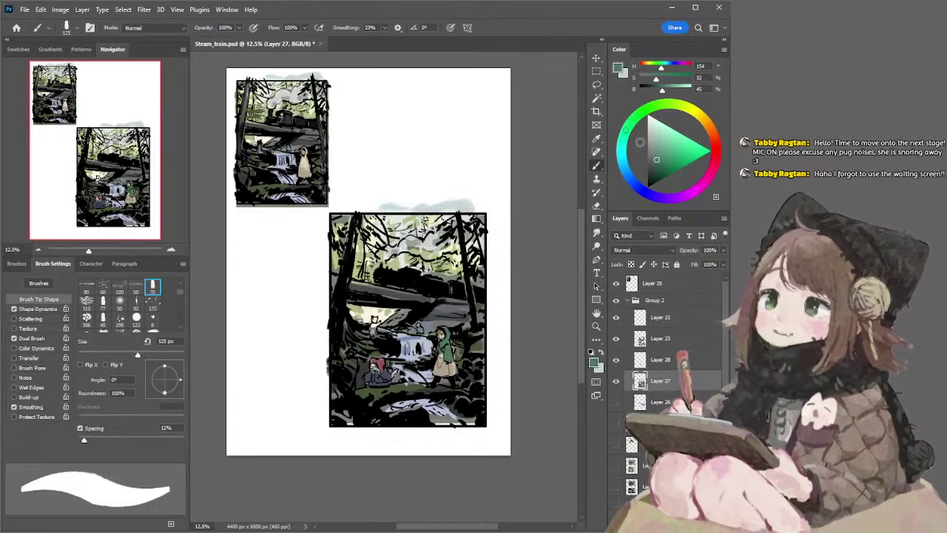
Paint the standing figure's dress light grey, using the colour sampled from the seated figure's face
{"action": "left_click", "coordinate": [377, 361], "text": "alt"}
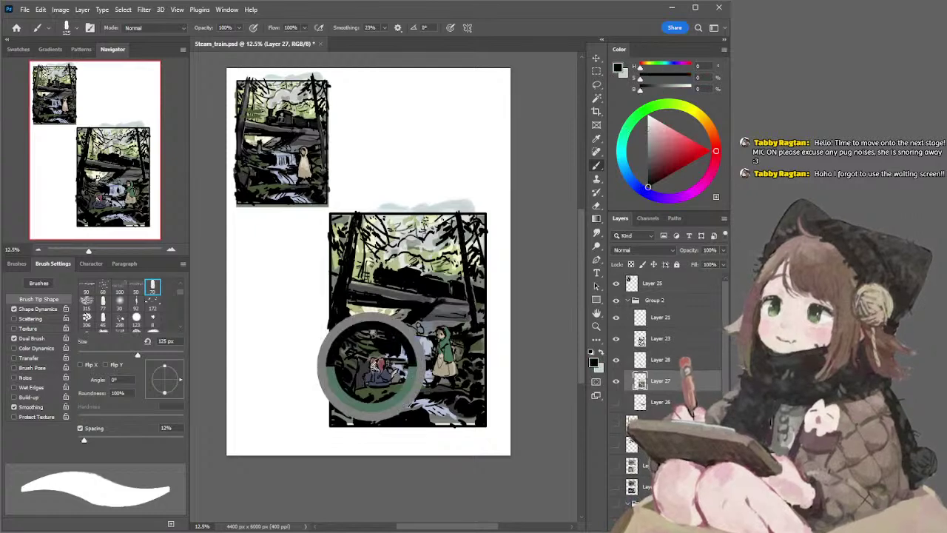
{"action": "left_click", "coordinate": [378, 361], "text": "alt"}
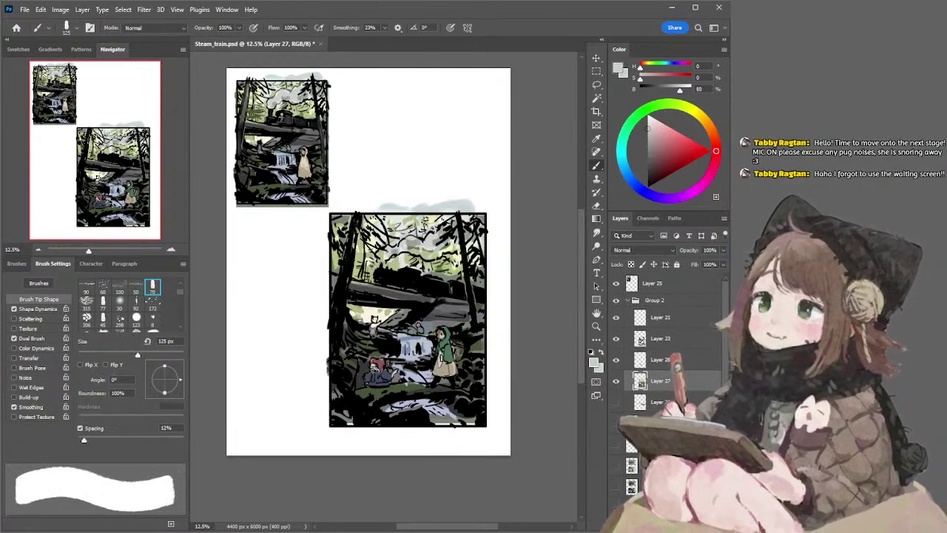
{"action": "left_click_drag", "start_coordinate": [438, 372], "coordinate": [448, 373]}
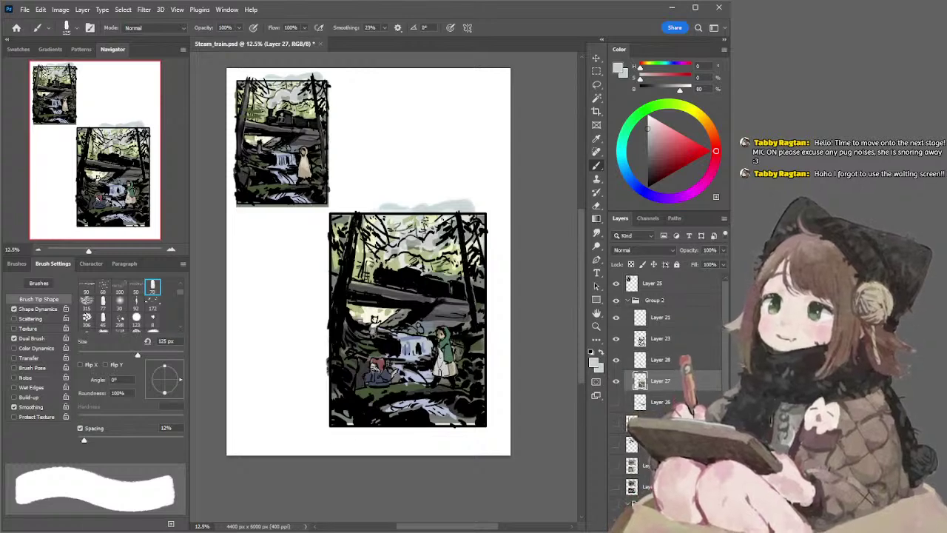
Paint the standing figure's skin warm brown with hue 29, saturation 37% and brightness 70%, using a 90 px brush for the small areas
{"action": "left_click", "coordinate": [446, 355], "text": "alt"}
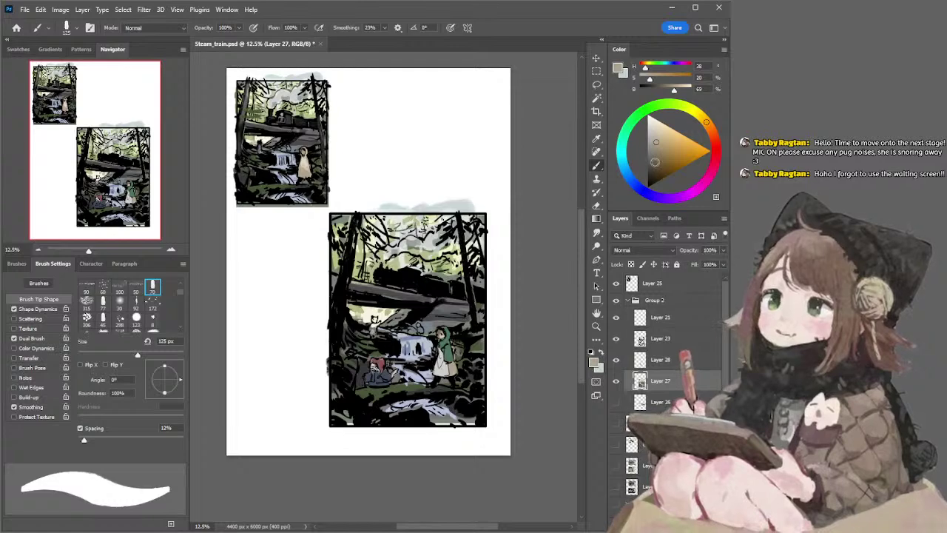
{"action": "left_click", "coordinate": [658, 159]}
{"action": "left_click_drag", "start_coordinate": [658, 157], "coordinate": [660, 149]}
{"action": "left_click_drag", "start_coordinate": [706, 124], "coordinate": [708, 129]}
{"action": "left_click", "coordinate": [664, 146]}
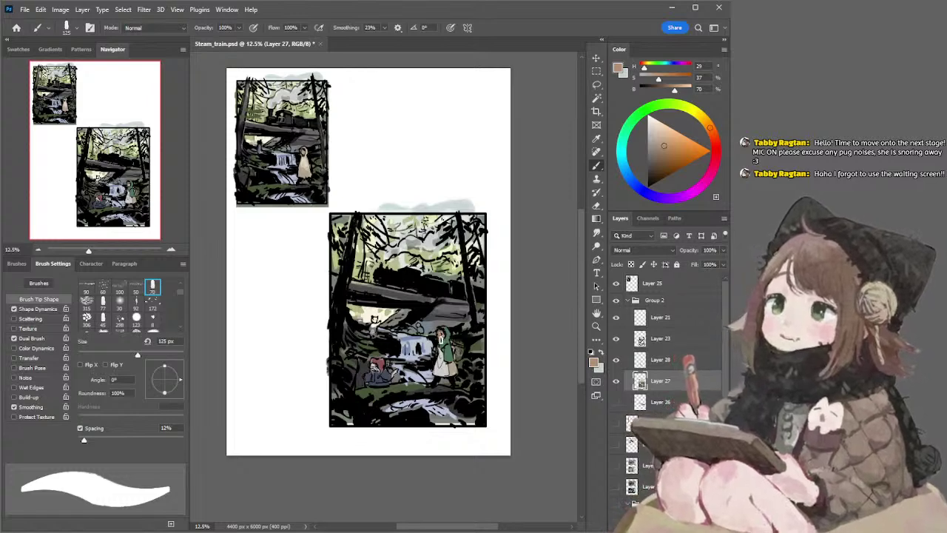
{"action": "key", "text": "bracketleft"}
{"action": "key", "text": "bracketleft"}
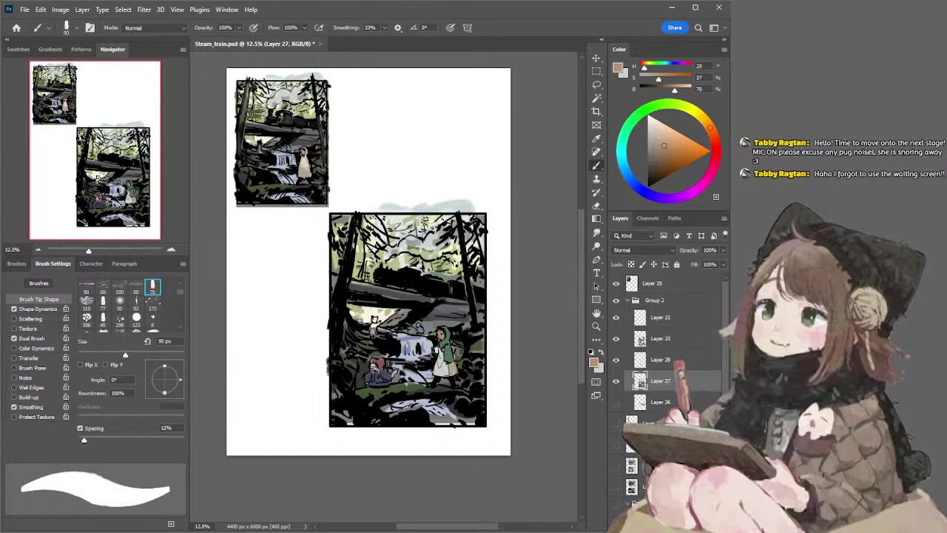
Paint the basket on the standing figure's back light brown with hue 31 and brightness 68%
{"action": "left_click", "coordinate": [450, 349], "text": "alt"}
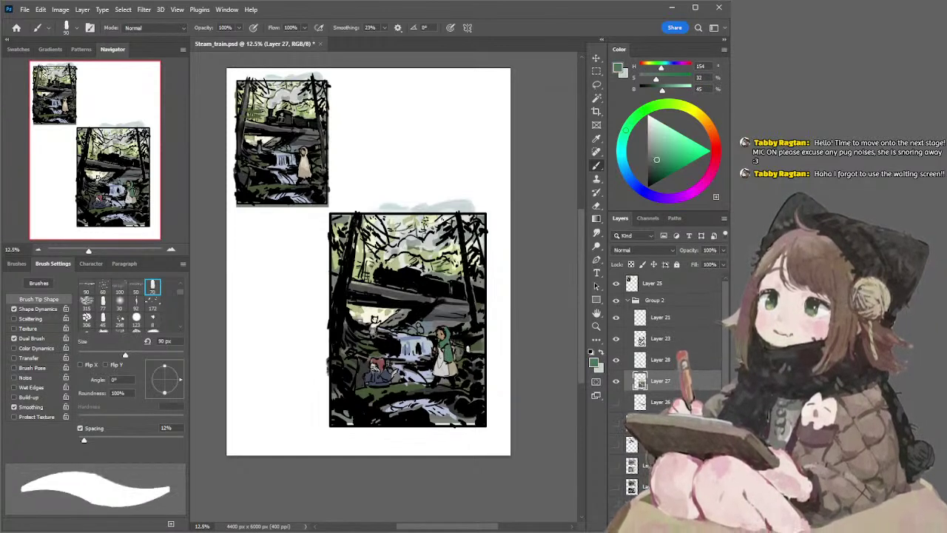
{"action": "left_click", "coordinate": [653, 149]}
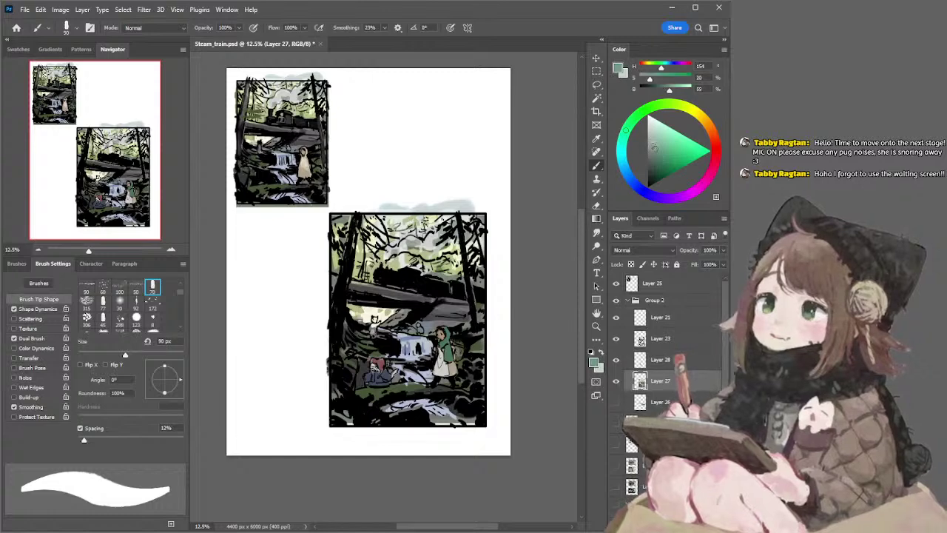
{"action": "left_click", "coordinate": [702, 122]}
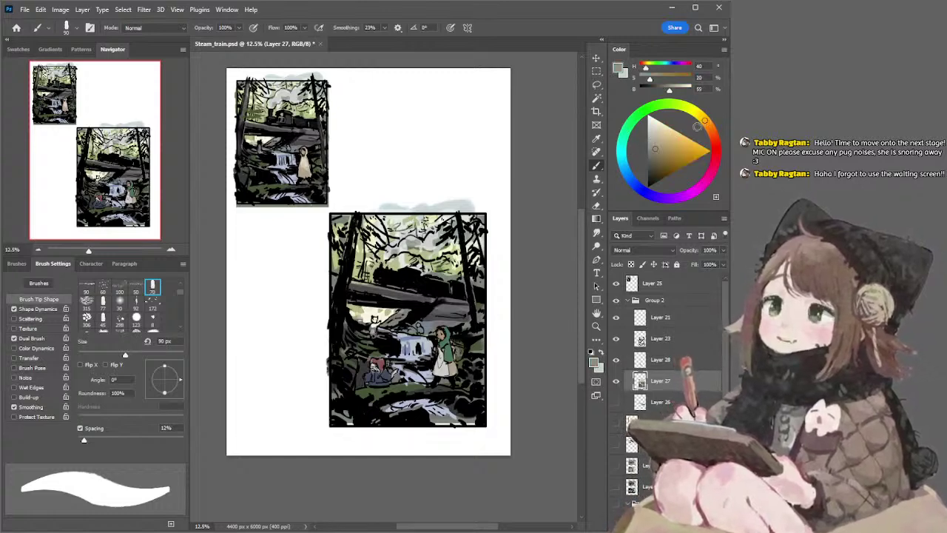
{"action": "left_click", "coordinate": [708, 126]}
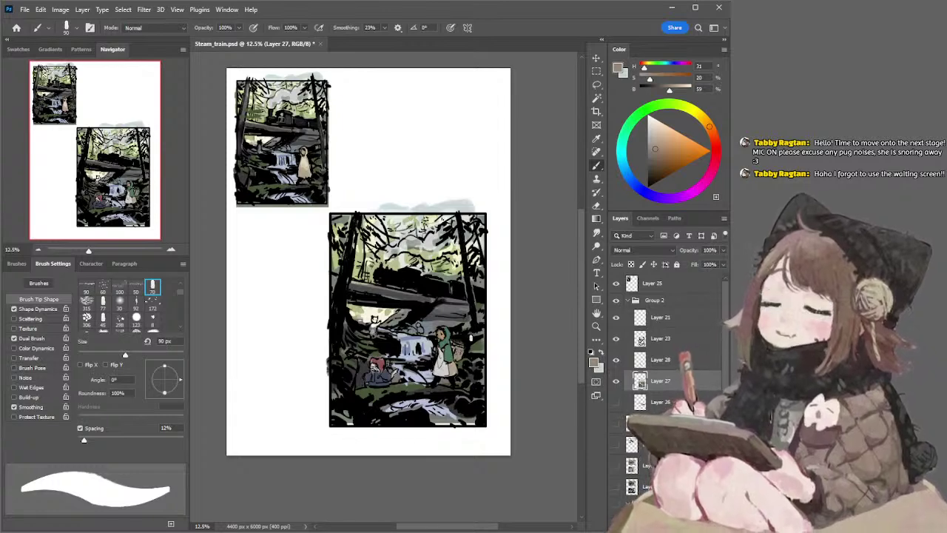
{"action": "left_click", "coordinate": [658, 148]}
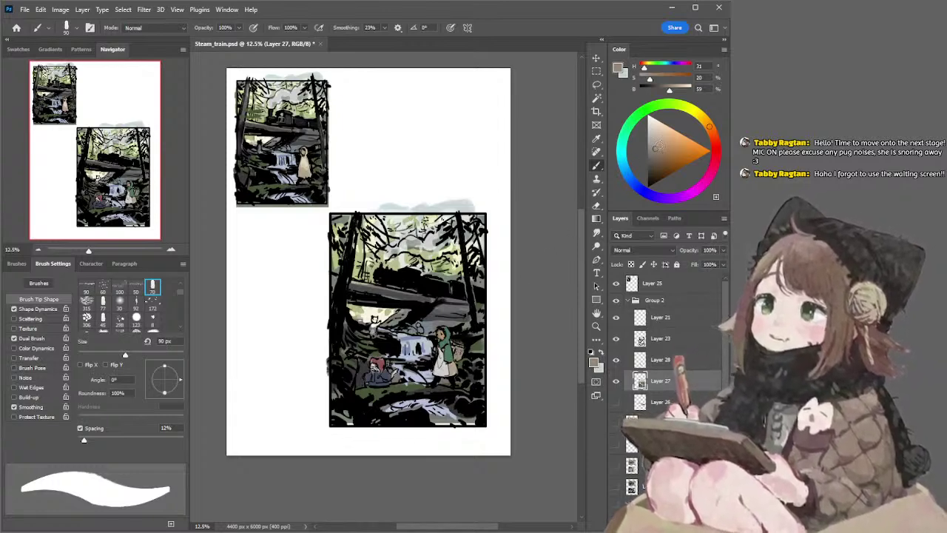
{"action": "left_click_drag", "start_coordinate": [657, 147], "coordinate": [658, 144]}
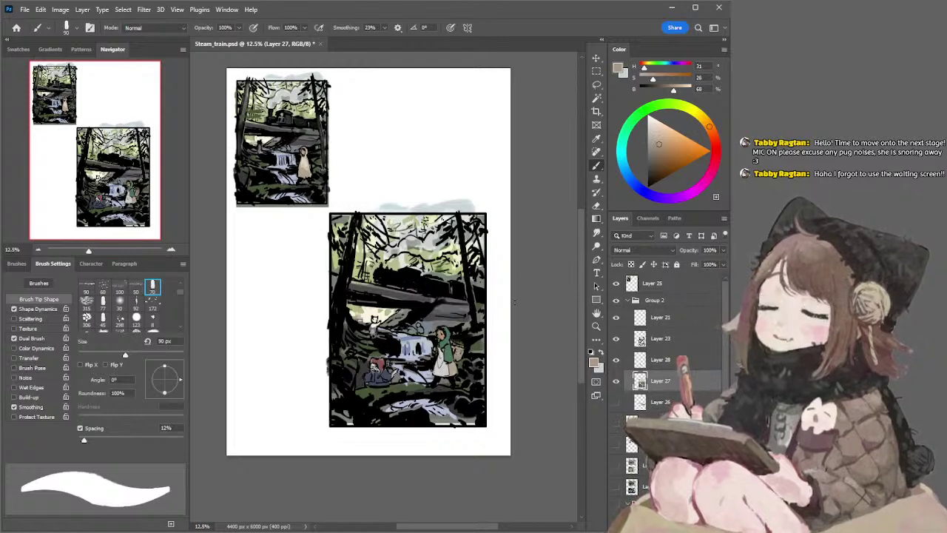
Mix a light green and mute it to hue 92, saturation 24% and brightness 67% for small accents around the figures
{"action": "left_click", "coordinate": [632, 127]}
{"action": "left_click", "coordinate": [647, 109]}
{"action": "left_click", "coordinate": [667, 104]}
{"action": "left_click", "coordinate": [659, 130]}
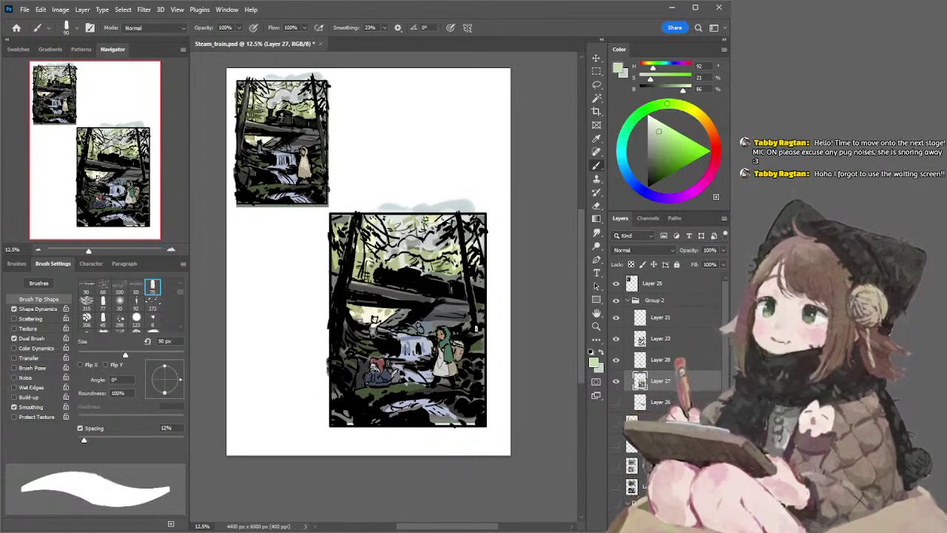
{"action": "left_click", "coordinate": [658, 144]}
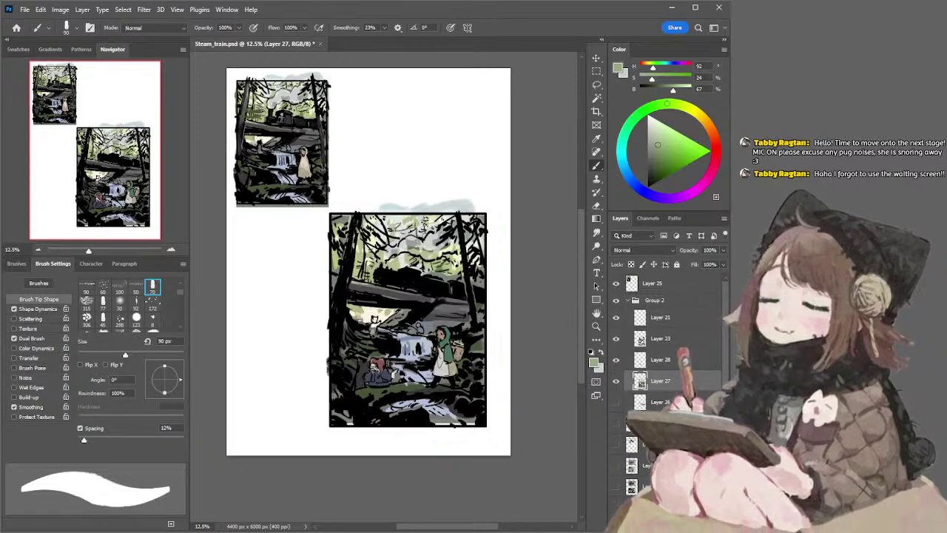
Add pale yellow accents with hue 61 around the figures and sample the dark green of the mossy ground for touch-ups
{"action": "left_click", "coordinate": [458, 354], "text": "alt"}
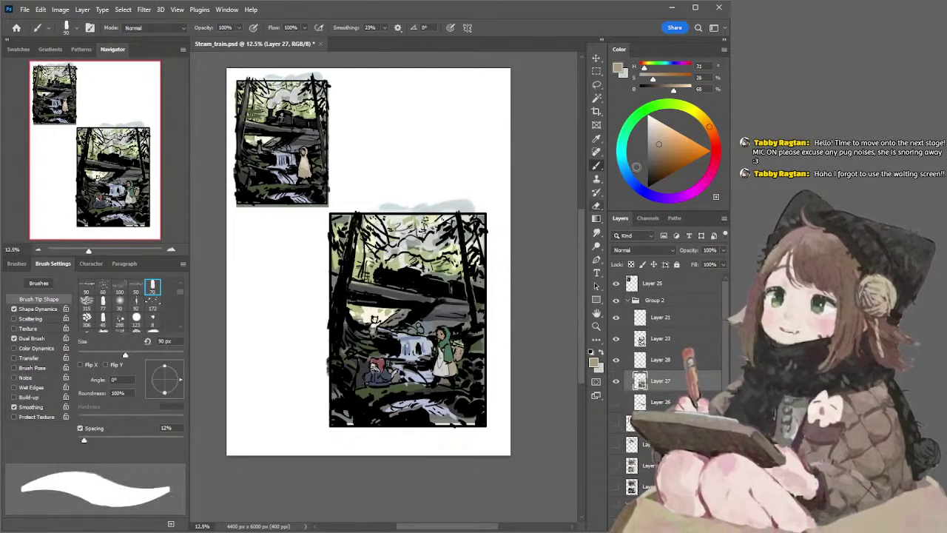
{"action": "left_click", "coordinate": [656, 129]}
{"action": "left_click", "coordinate": [692, 109]}
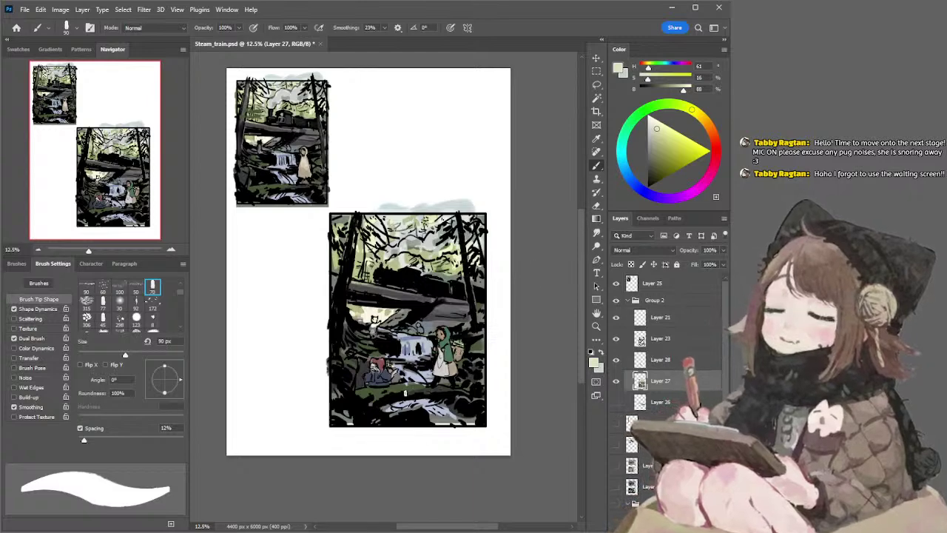
{"action": "left_click", "coordinate": [414, 388], "text": "alt"}
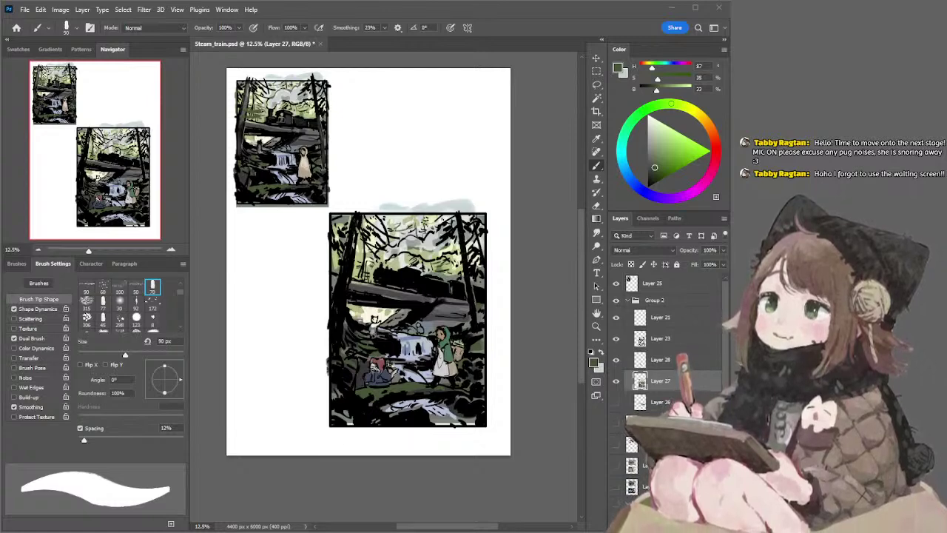
Highlight the standing figure's shawl with a lighter green of hue 142 and brightness 66%, using an 80 px brush
{"action": "left_click", "coordinate": [449, 340], "text": "alt"}
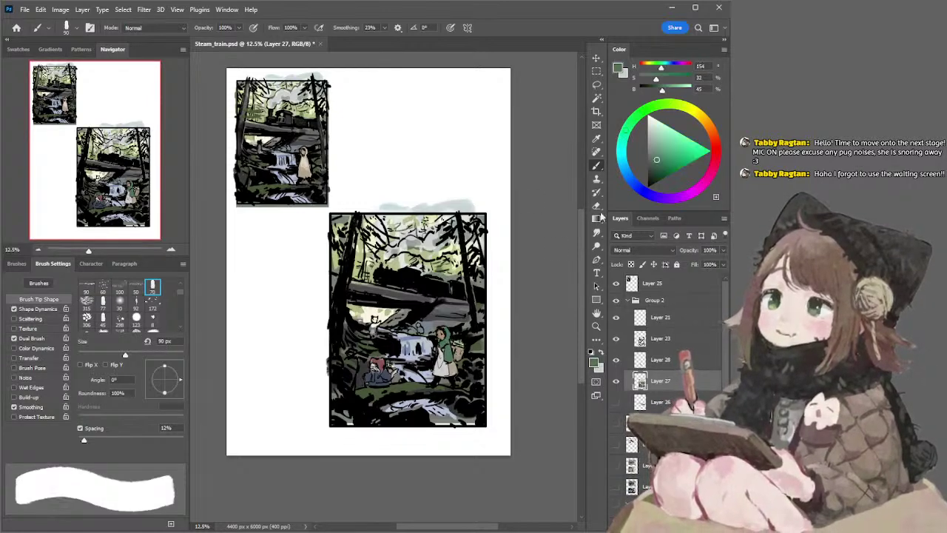
{"action": "left_click", "coordinate": [659, 146]}
{"action": "left_click", "coordinate": [631, 121]}
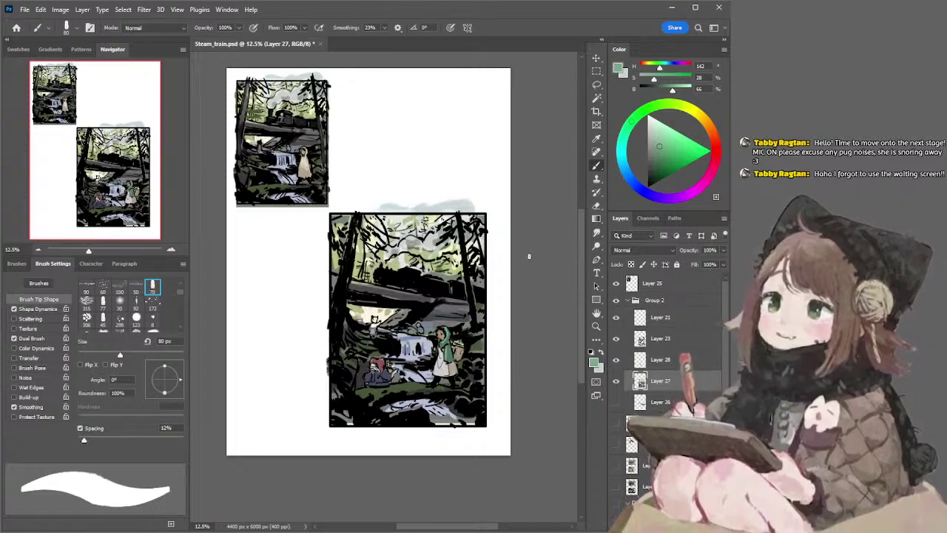
Repaint the cat under the bridge dark grey, using the colour sampled from the bridge shadow, and tint it brown with hue 18
{"action": "left_click", "coordinate": [419, 314], "text": "alt"}
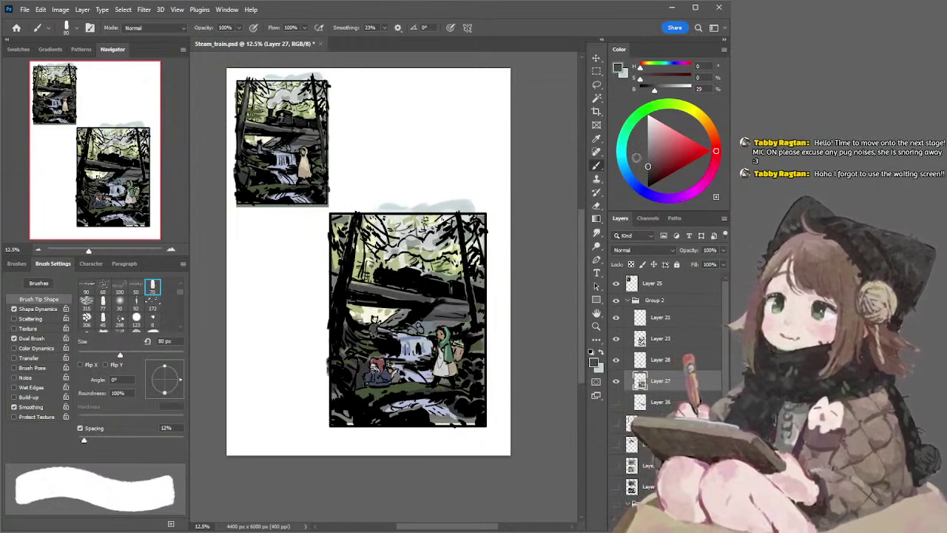
{"action": "left_click", "coordinate": [659, 155]}
{"action": "left_click", "coordinate": [713, 136]}
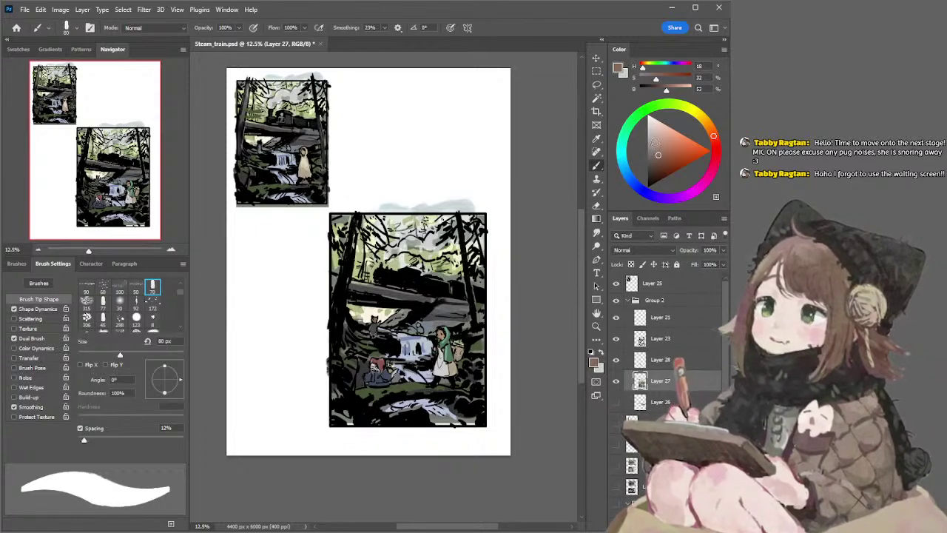
Paint the small figure above the waterfall olive-brown with hue 45, adding cream and darker tones sampled from the scene
{"action": "left_click", "coordinate": [702, 117]}
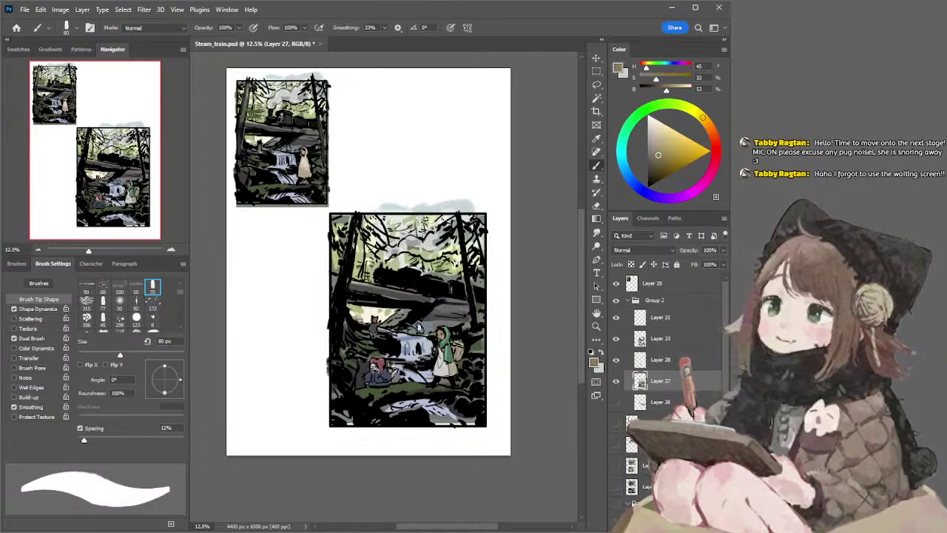
{"action": "left_click", "coordinate": [441, 323], "text": "alt"}
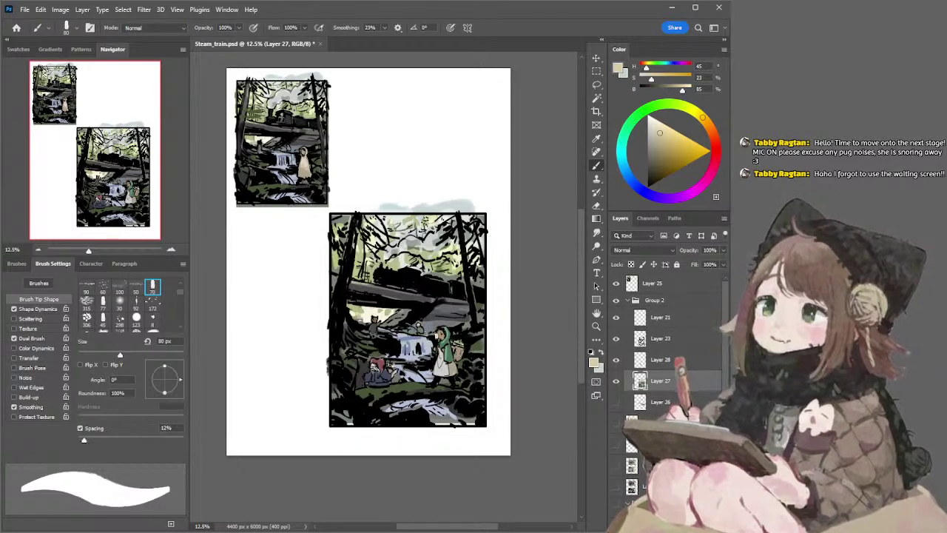
{"action": "left_click", "coordinate": [454, 315], "text": "alt"}
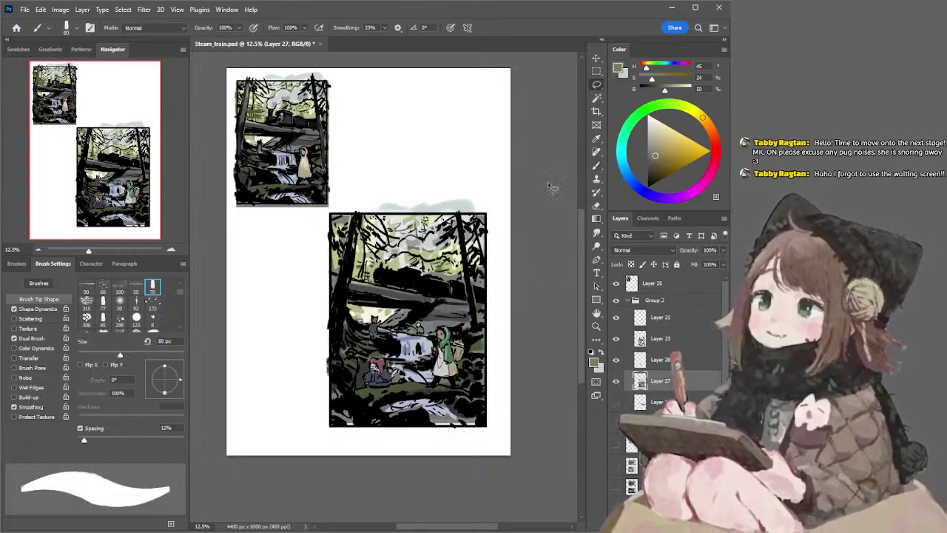
{"action": "key", "text": "l"}
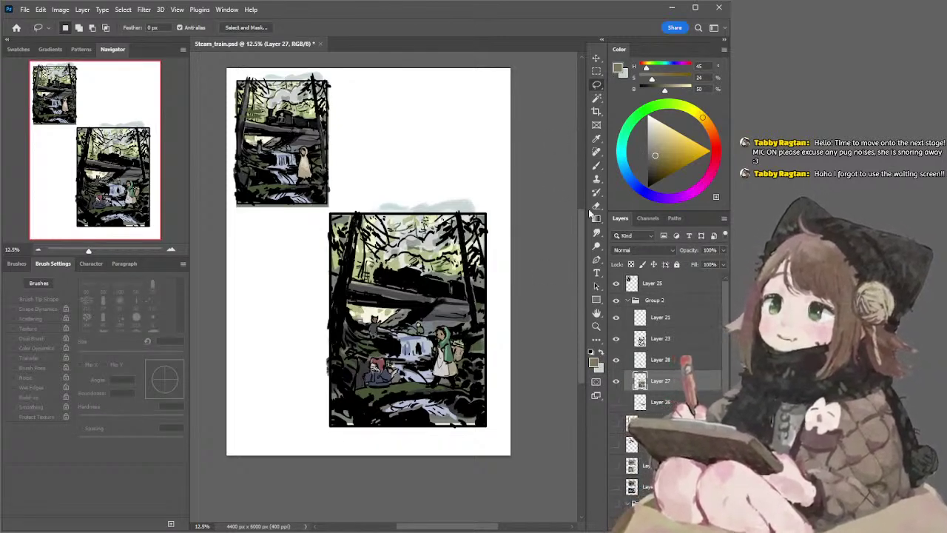
{"action": "key", "text": "b"}
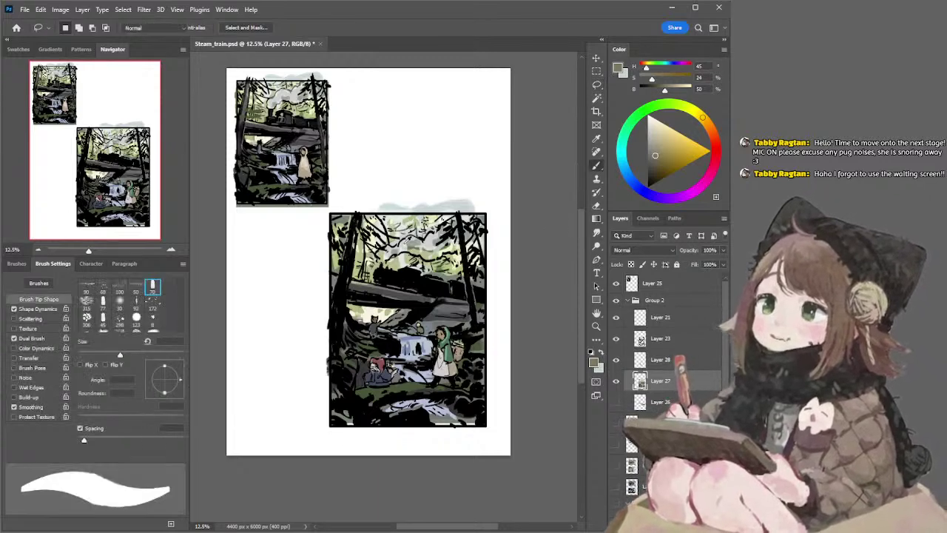
Shade the train's smoke with light grey and a darker grey-green of hue 127 sampled from it, using a 125 px brush
{"action": "left_click", "coordinate": [410, 237], "text": "alt"}
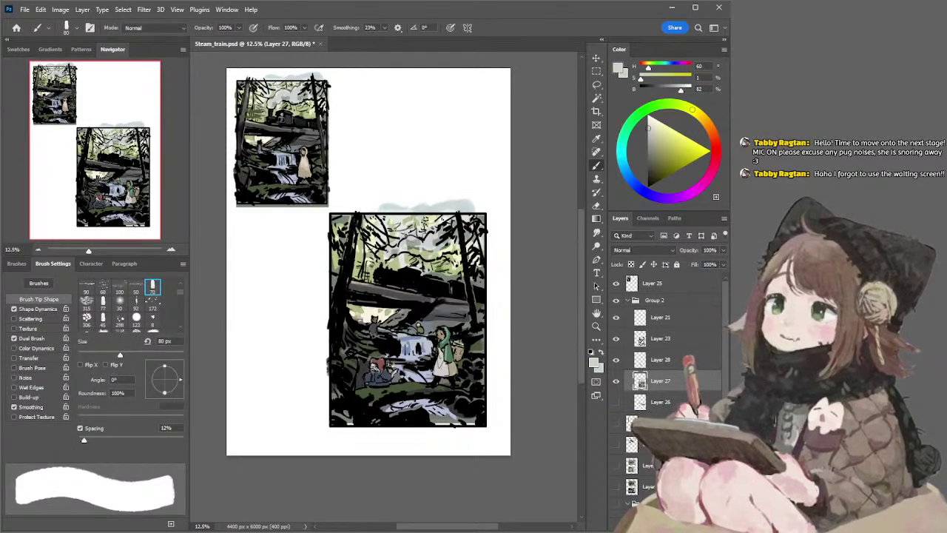
{"action": "key", "text": "bracketright"}
{"action": "key", "text": "bracketright"}
{"action": "key", "text": "bracketright"}
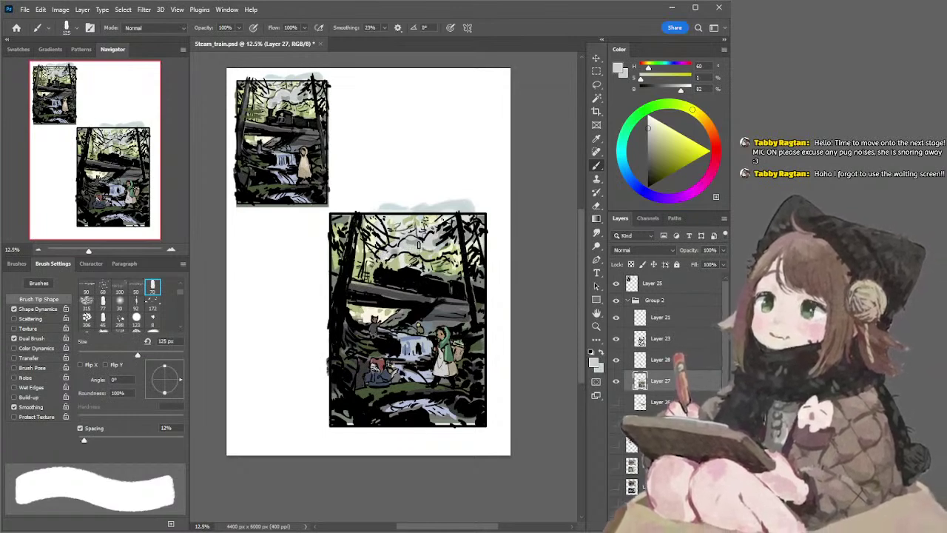
{"action": "left_click", "coordinate": [411, 237], "text": "alt"}
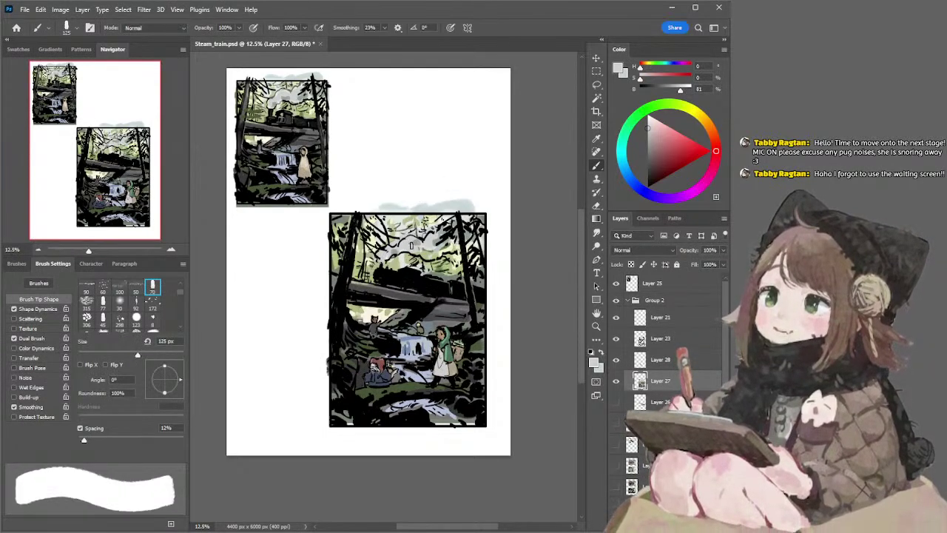
{"action": "left_click", "coordinate": [413, 242], "text": "alt"}
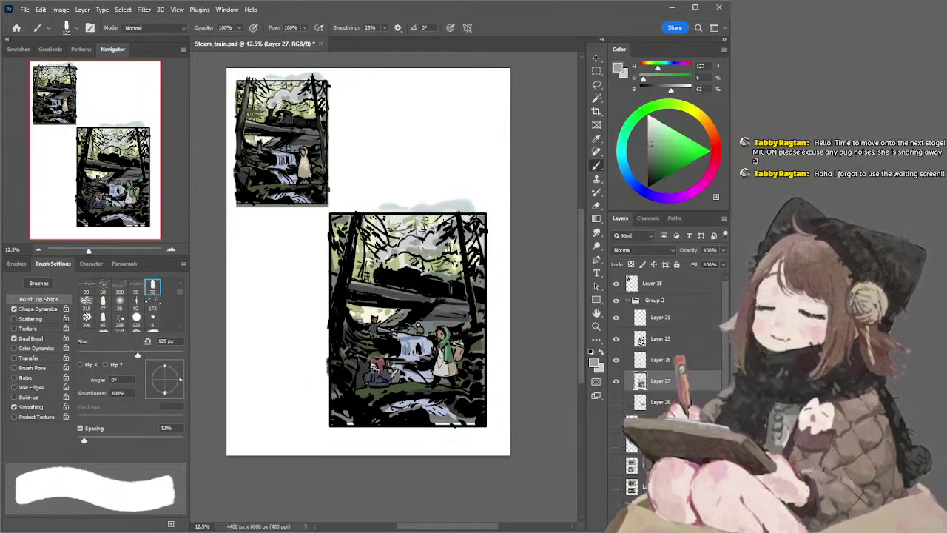
Blend the smoke into the forest with sampled pale greys and yellow-green of hue 67 at 200 px, undoing the last stroke
{"action": "mouse_move", "coordinate": [482, 239]}
{"action": "left_mouse_down"}
{"action": "mouse_move", "coordinate": [472, 243]}
{"action": "mouse_move", "coordinate": [484, 224]}
{"action": "left_mouse_up"}
{"action": "left_click", "coordinate": [453, 216], "text": "alt"}
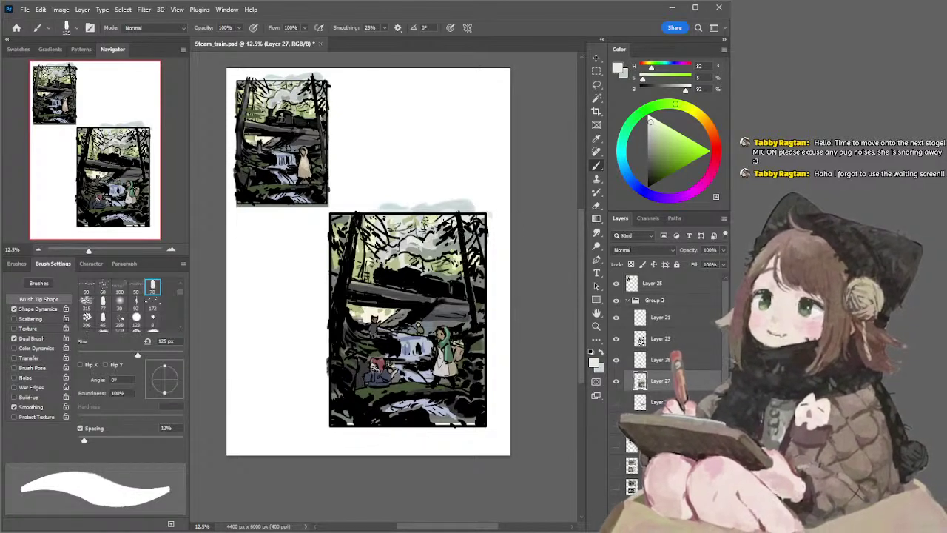
{"action": "left_click", "coordinate": [403, 247], "text": "alt"}
{"action": "key", "text": "bracketright"}
{"action": "key", "text": "bracketright"}
{"action": "key", "text": "bracketright"}
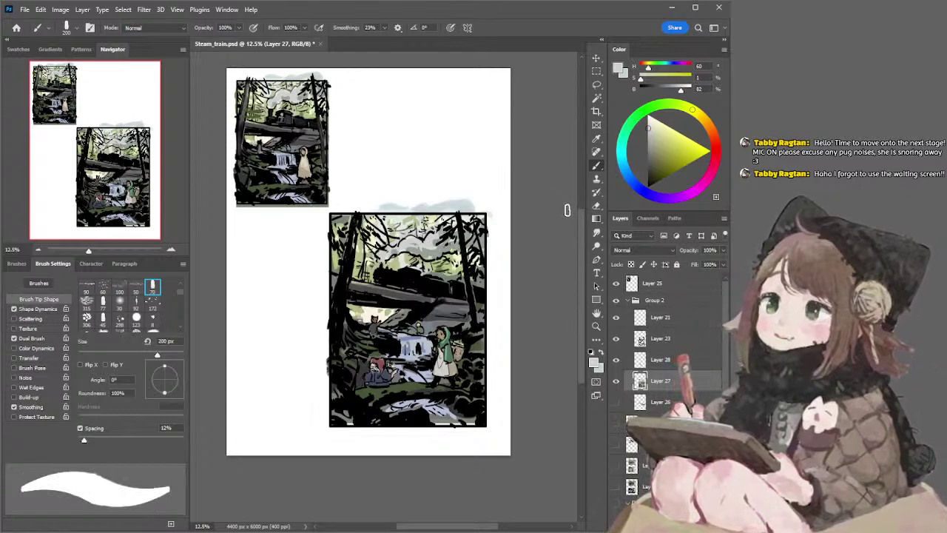
{"action": "left_click", "coordinate": [399, 261], "text": "alt"}
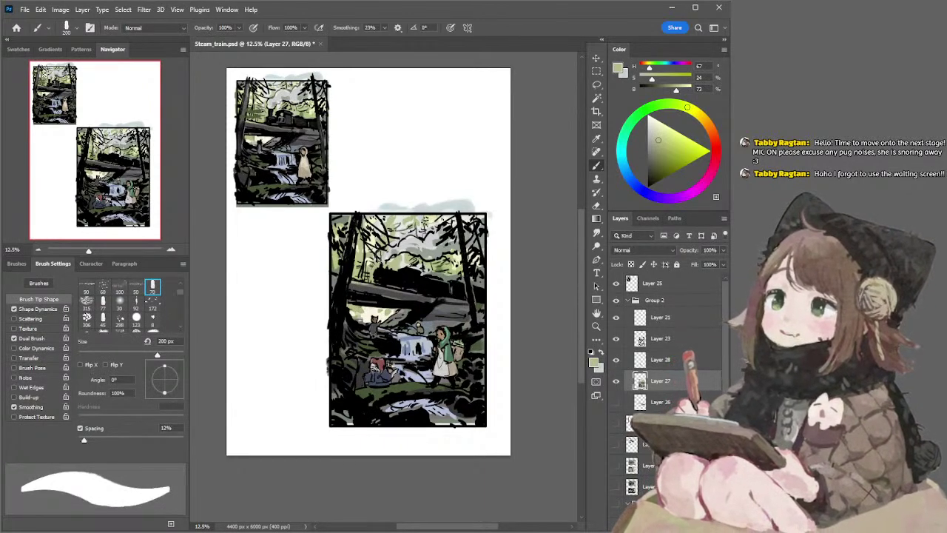
{"action": "key", "text": "ctrl+z"}
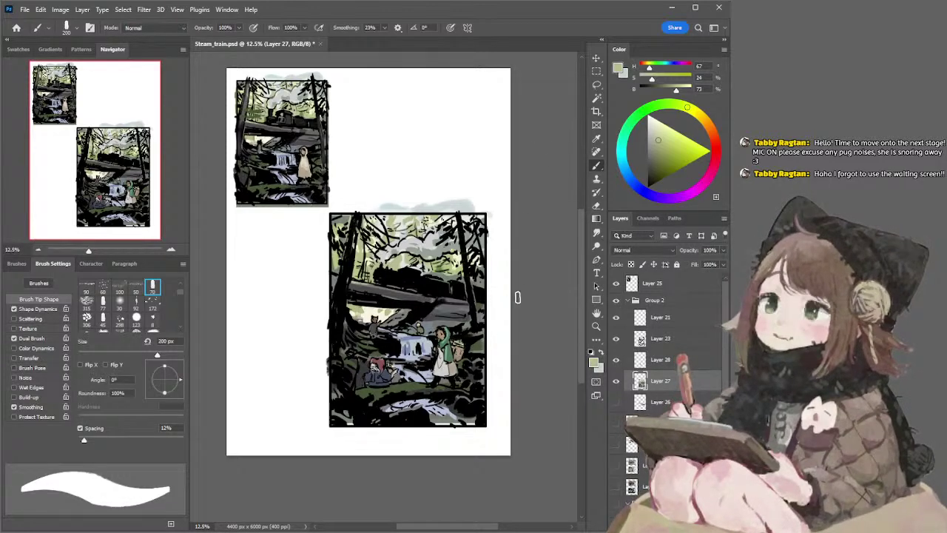
Pick a warm grey with hue 38 and brightness 66%, based on the colour sampled beside the standing figure's basket
{"action": "left_click", "coordinate": [455, 358], "text": "alt"}
{"action": "left_click", "coordinate": [650, 141]}
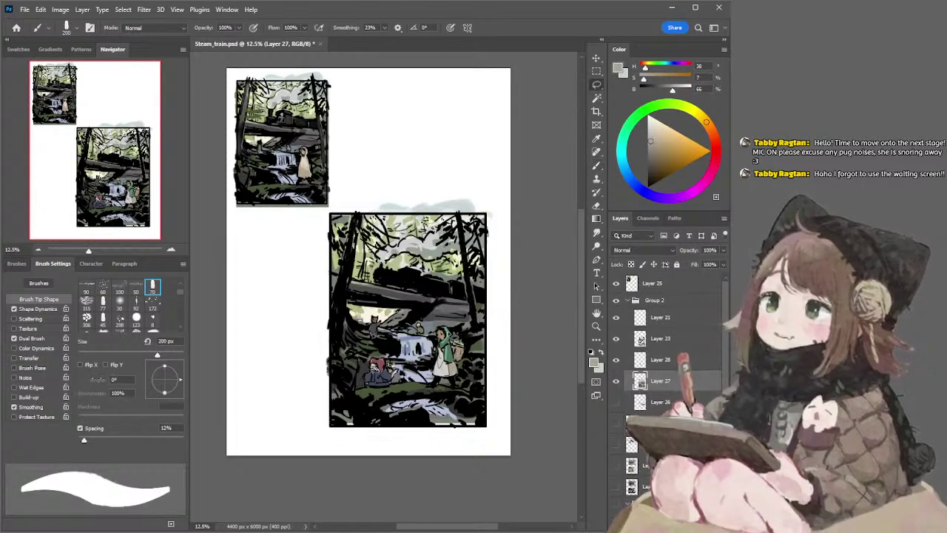
{"action": "key", "text": "l"}
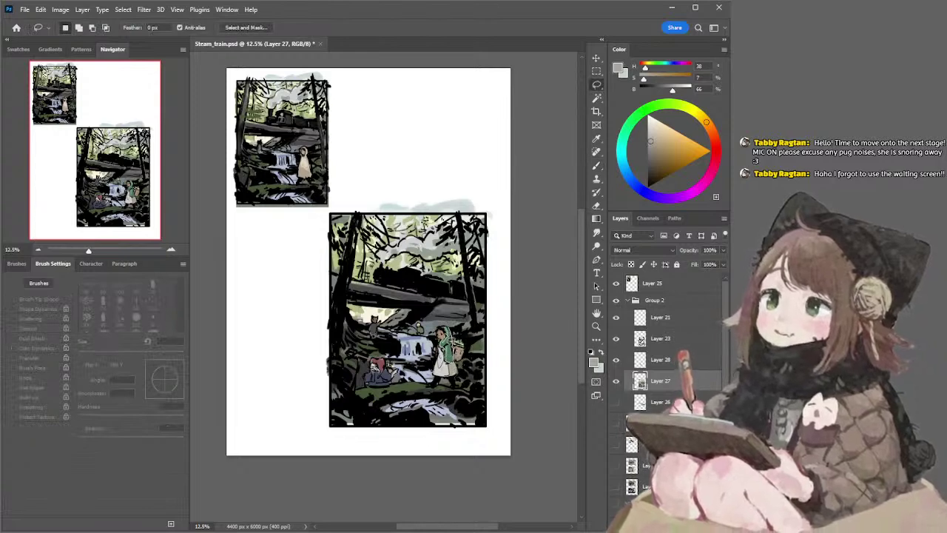
{"action": "key", "text": "i"}
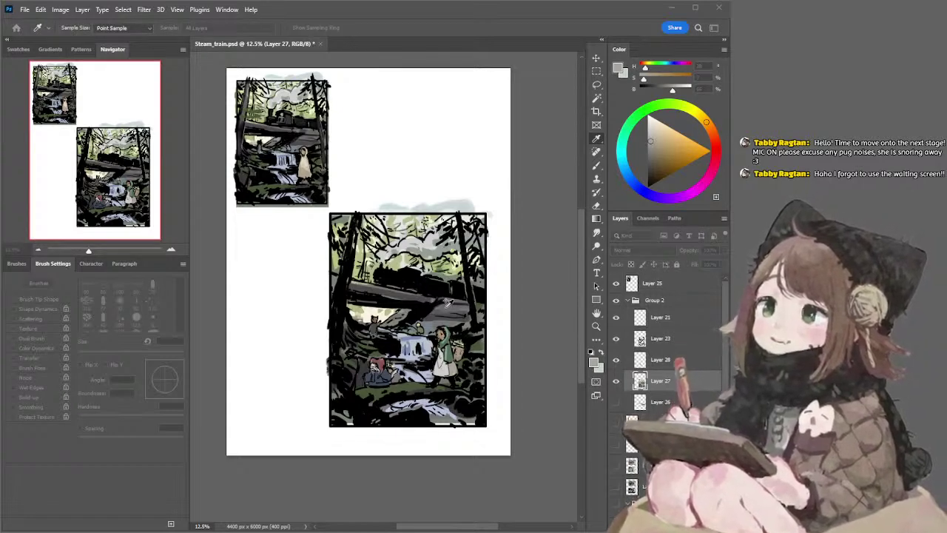
{"action": "key", "text": "l"}
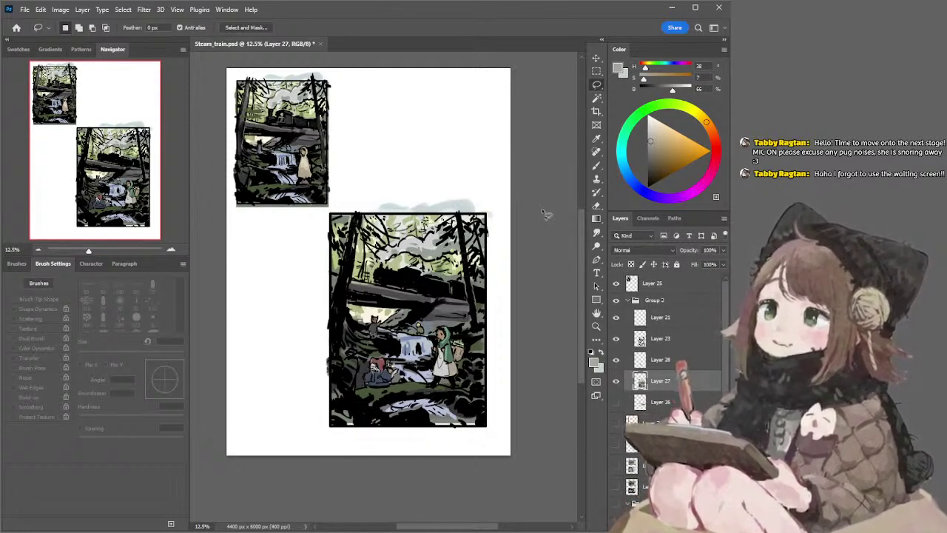
{"action": "key", "text": "i"}
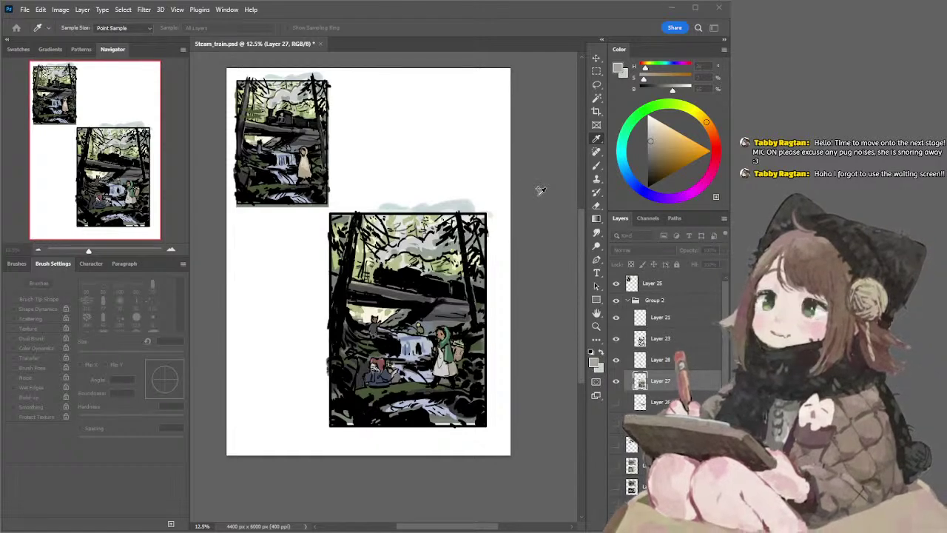
{"action": "left_click", "coordinate": [541, 191]}
{"action": "key", "text": "l"}
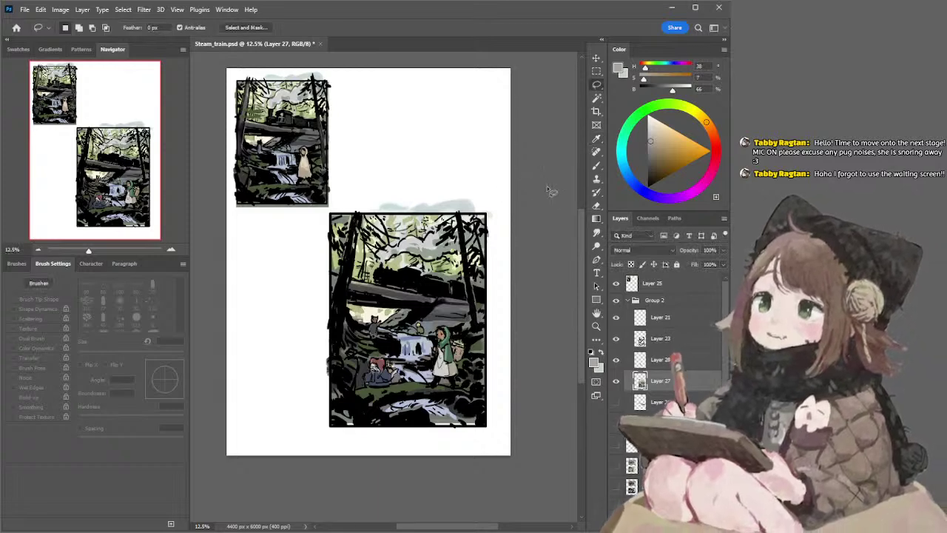
Touch up the banks around the waterfall with dark grey of brightness 29% and sampled moss green, using a 150 px brush
{"action": "key", "text": "b"}
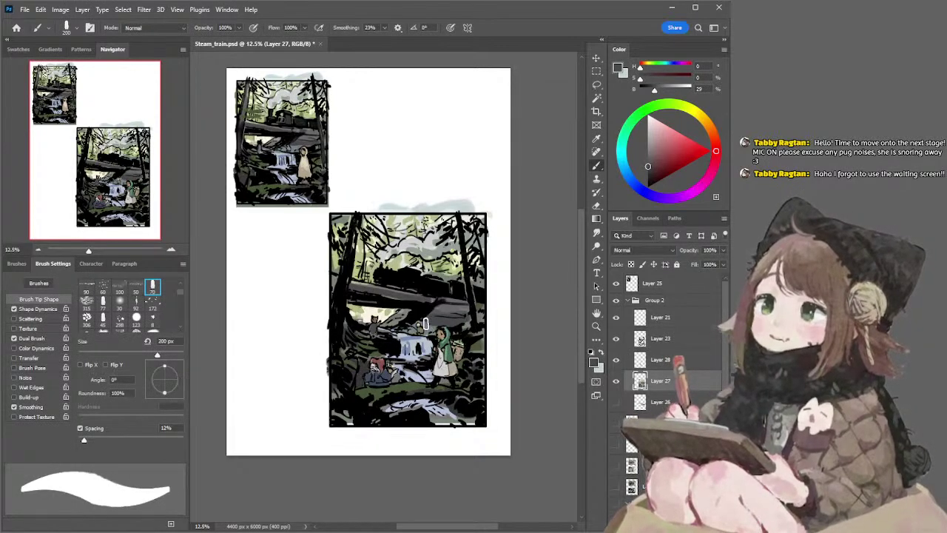
{"action": "key", "text": "bracketleft"}
{"action": "key", "text": "bracketleft"}
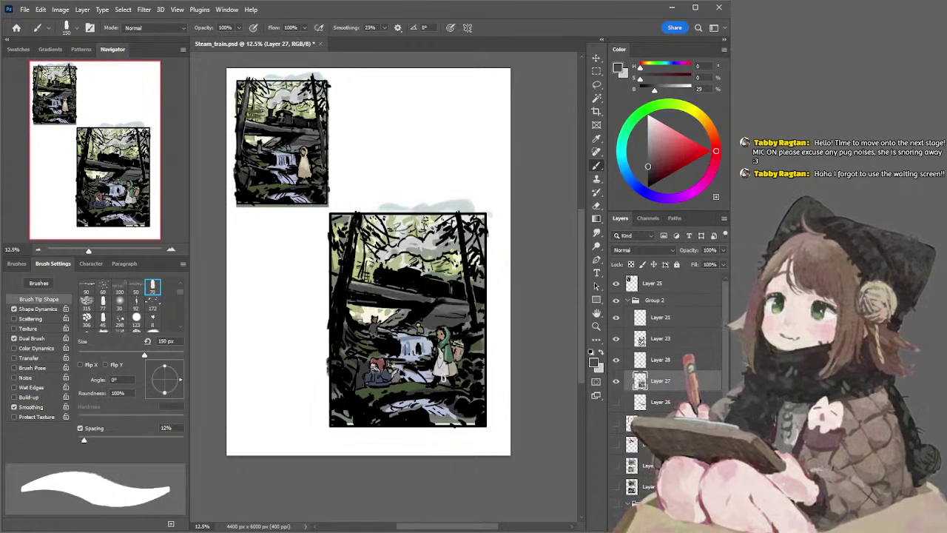
{"action": "left_click", "coordinate": [420, 381], "text": "alt"}
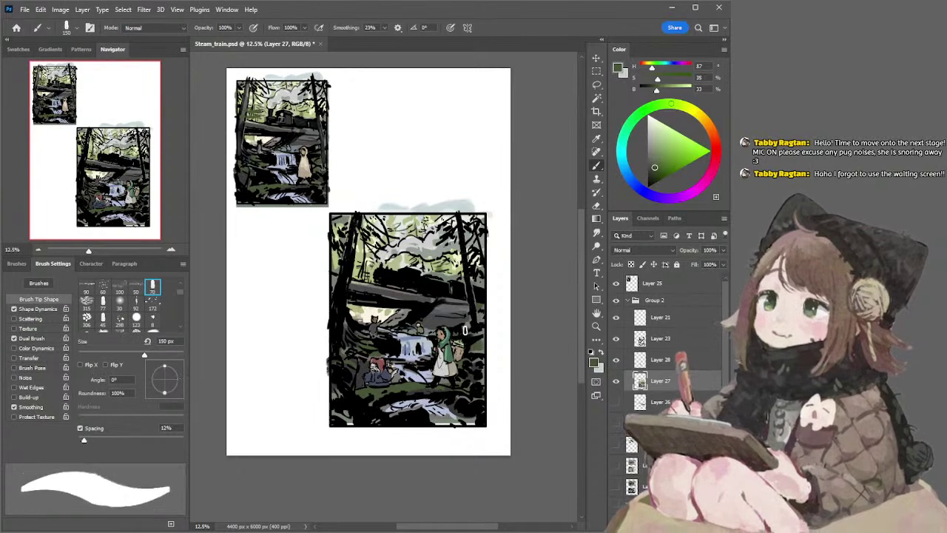
Try grey-green and light green accents of hue 107 on the mossy bank beside the seated figure
{"action": "left_click", "coordinate": [467, 329], "text": "alt"}
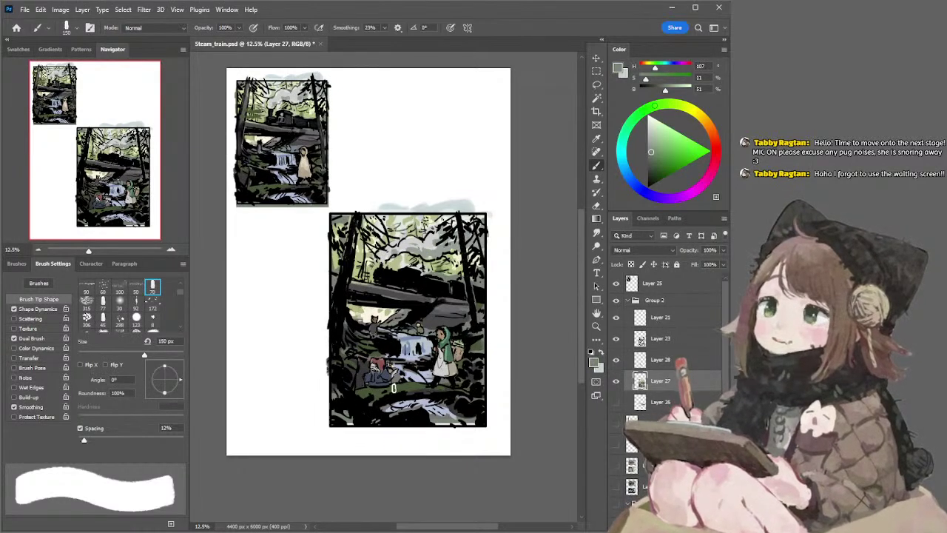
{"action": "left_click_drag", "start_coordinate": [395, 387], "coordinate": [426, 386]}
{"action": "key", "text": "ctrl+z"}
{"action": "left_click", "coordinate": [662, 143]}
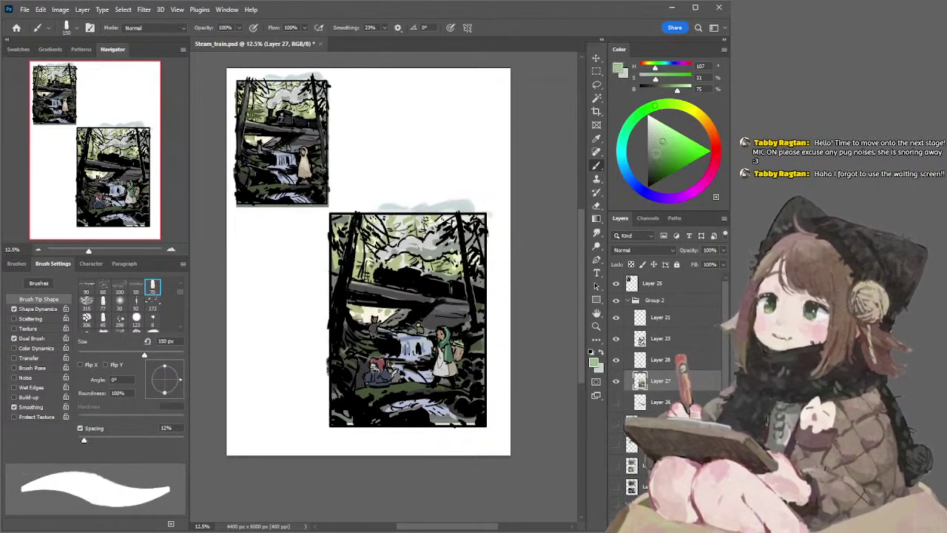
{"action": "key", "text": "bracketleft"}
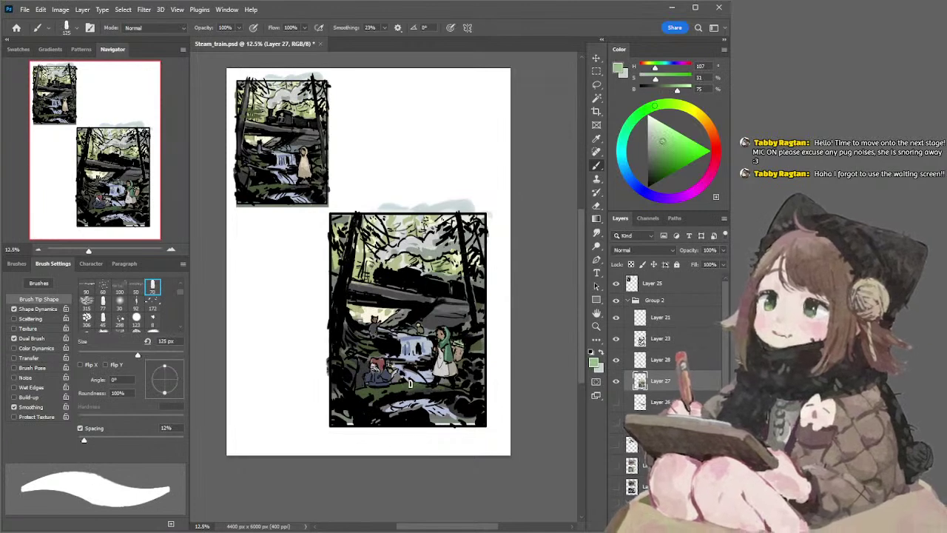
Highlight the mossy bank below the figures with a lighter green of hue 87 and brightness 50%, reducing the brush to 80 px
{"action": "left_click", "coordinate": [407, 394], "text": "alt"}
{"action": "left_click", "coordinate": [659, 157]}
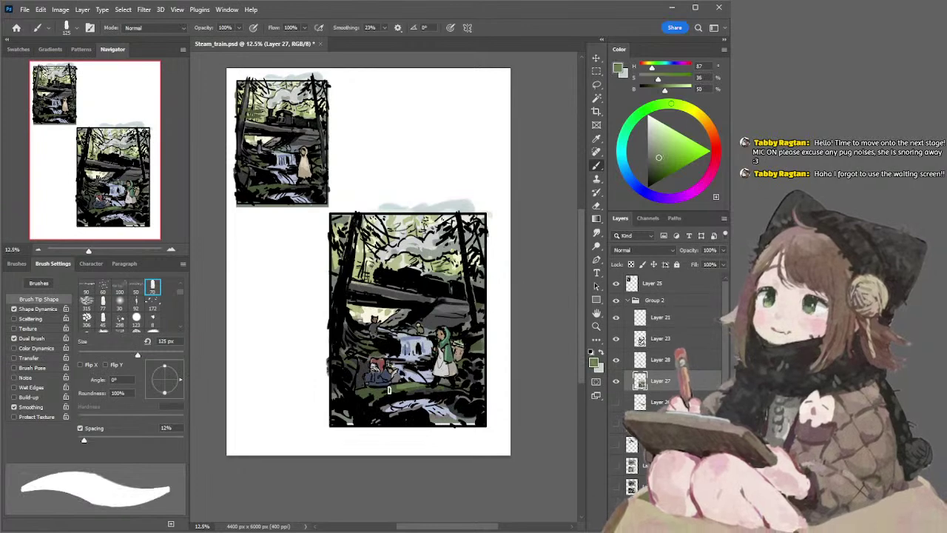
{"action": "key", "text": "bracketleft"}
{"action": "key", "text": "bracketleft"}
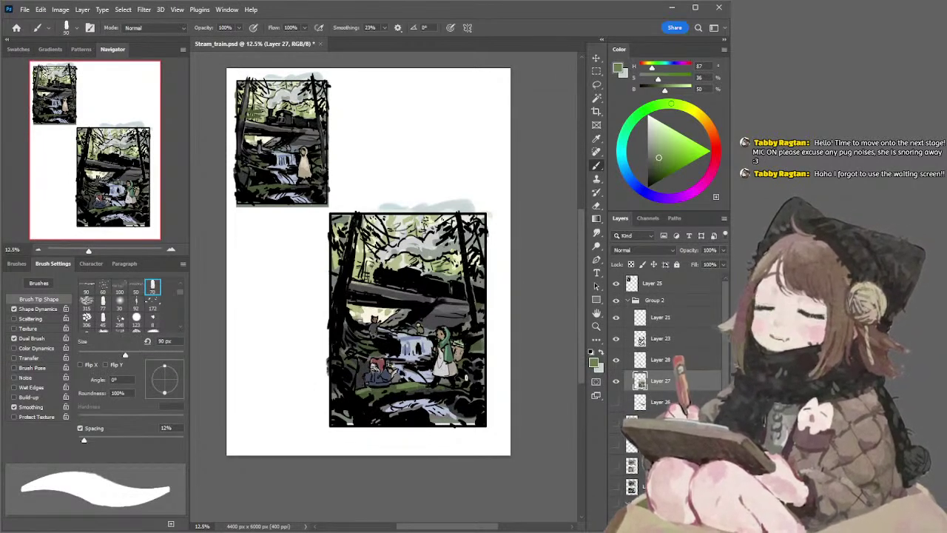
{"action": "key", "text": "bracketleft"}
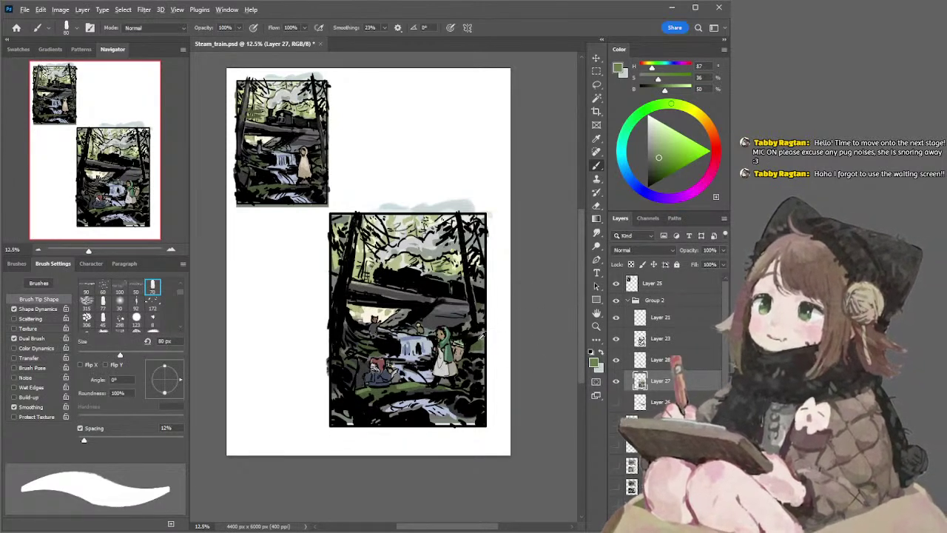
Sample the brown-grey behind the standing figure, enlarge the brush to 125 px and enable Transfer for softer strokes
{"action": "left_click", "coordinate": [481, 331], "text": "alt"}
{"action": "key", "text": "bracketright"}
{"action": "key", "text": "bracketright"}
{"action": "key", "text": "bracketright"}
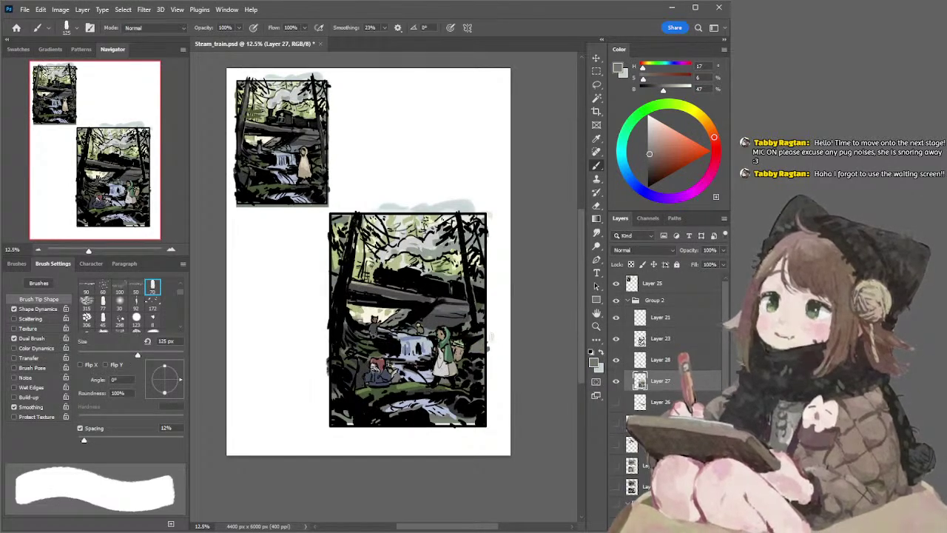
{"action": "left_click", "coordinate": [13, 357]}
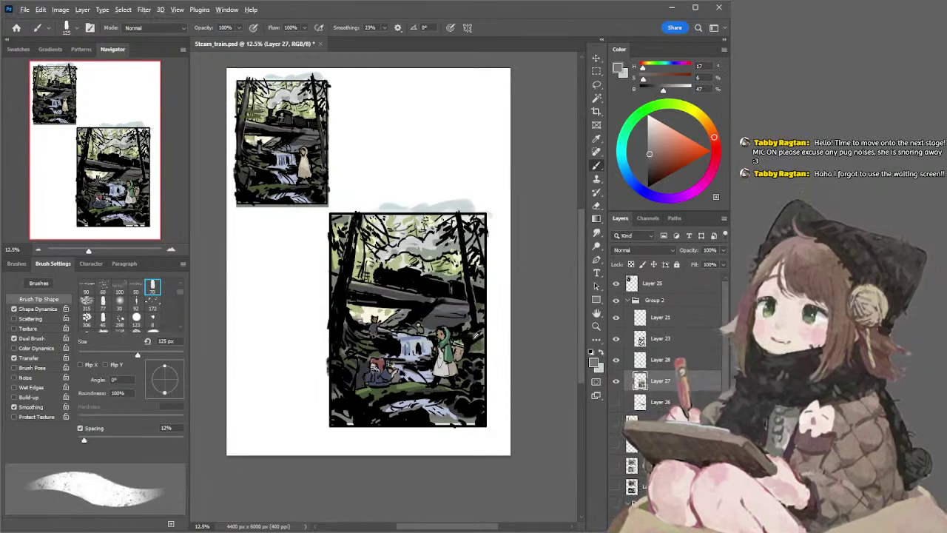
Darken the area behind the standing figure with dark grey of brightness 21% at 175 px, and sample the nearby grey-green
{"action": "left_click", "coordinate": [470, 338], "text": "alt"}
{"action": "key", "text": "]"}
{"action": "key", "text": "]"}
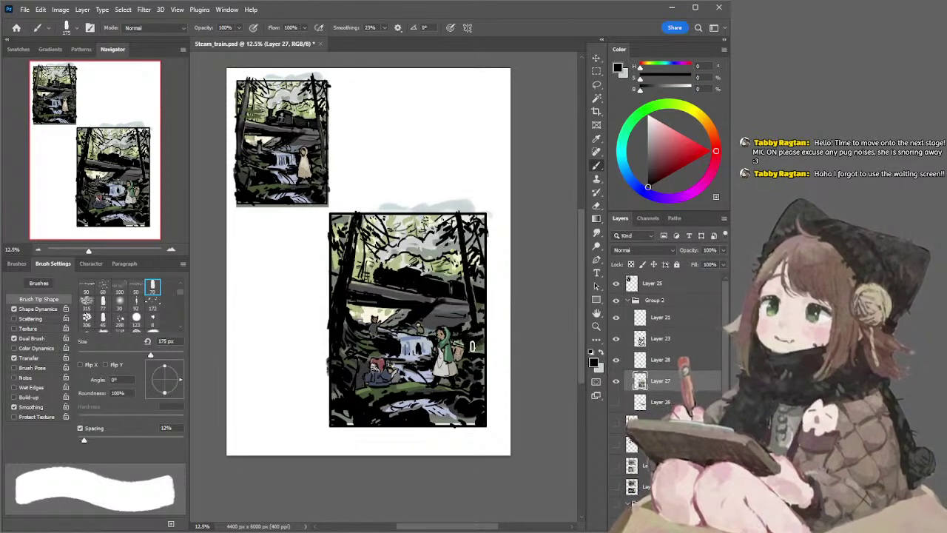
{"action": "left_click", "coordinate": [646, 171]}
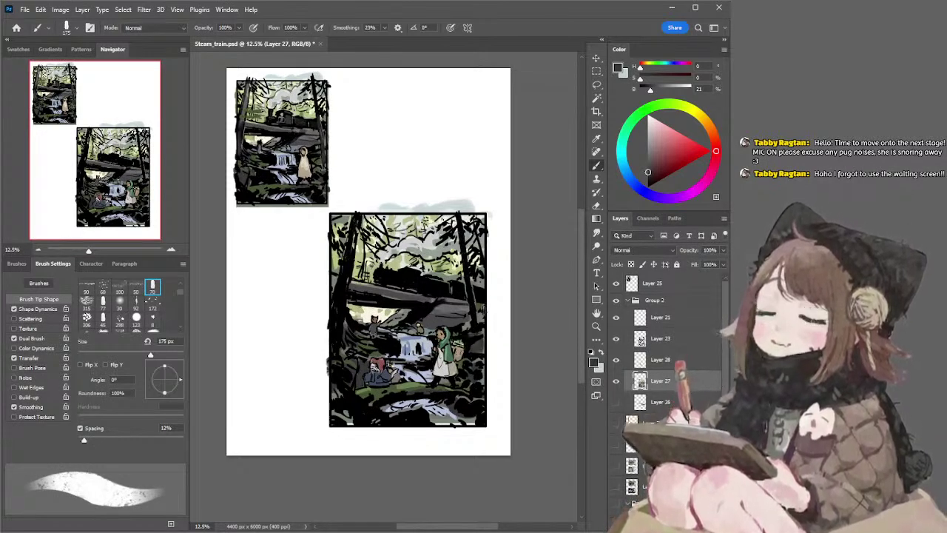
{"action": "left_click", "coordinate": [485, 315], "text": "alt"}
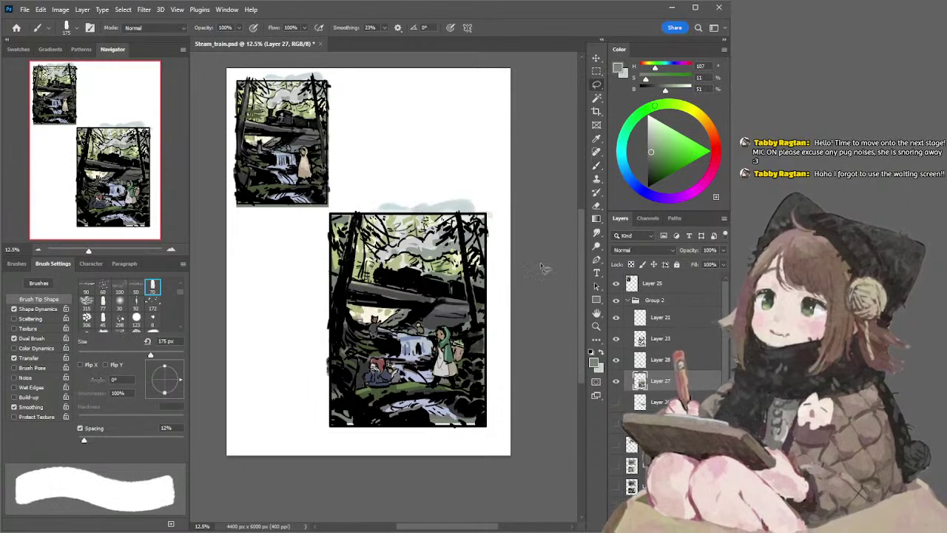
Set the brush to a dark grey with brightness 26% and reduce its size to 40 px for fine details
{"action": "key", "text": "l"}
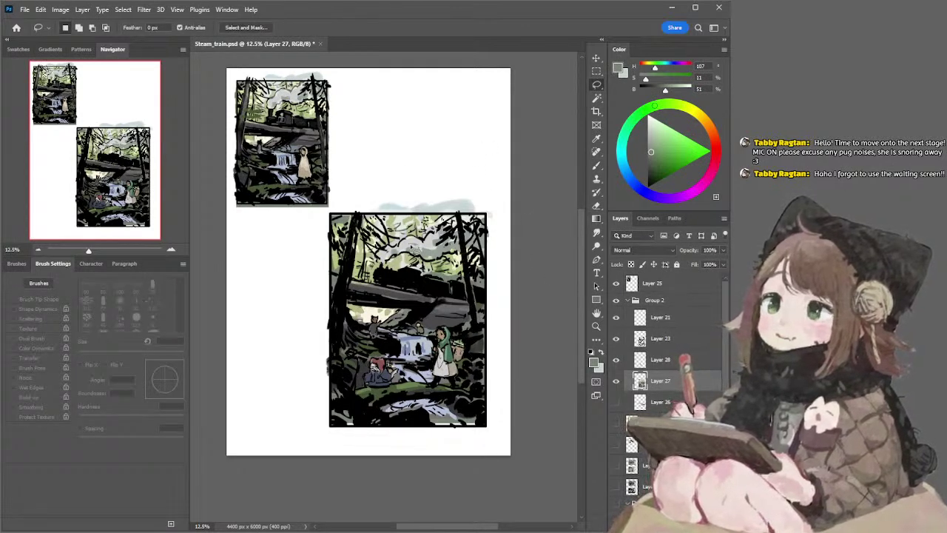
{"action": "key", "text": "b"}
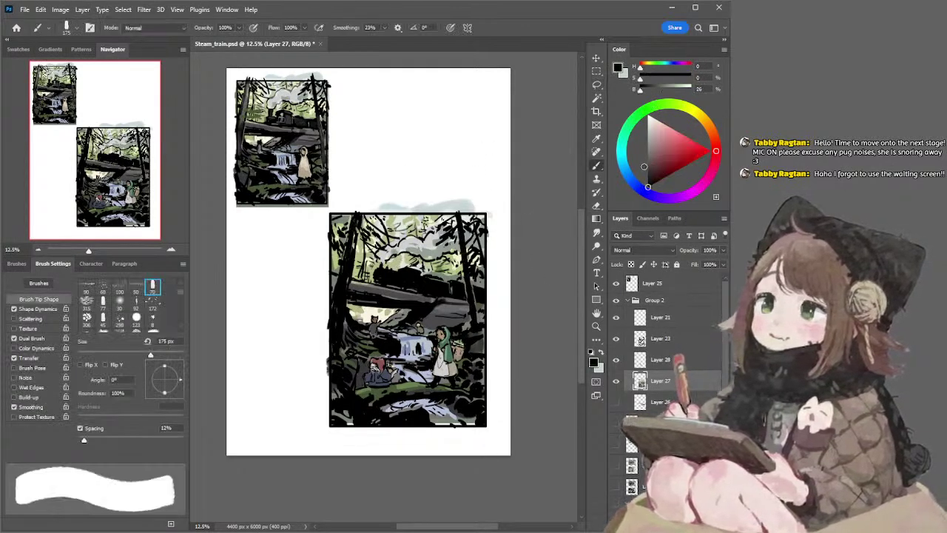
{"action": "left_click", "coordinate": [645, 167]}
{"action": "key", "text": "["}
{"action": "key", "text": "["}
{"action": "key", "text": "["}
{"action": "key", "text": "["}
{"action": "key", "text": "["}
{"action": "key", "text": "["}
{"action": "key", "text": "["}
{"action": "key", "text": "["}
{"action": "key", "text": "["}
{"action": "key", "text": "["}
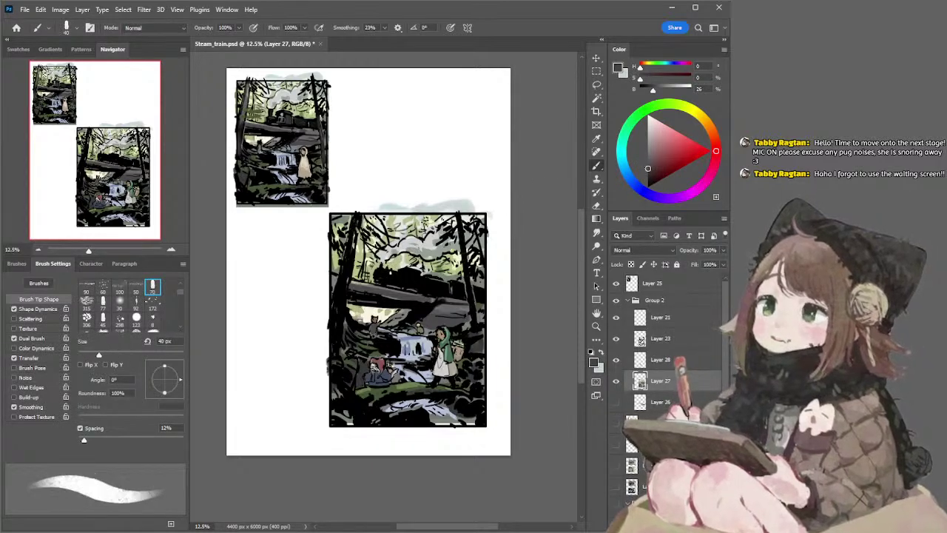
{"action": "key", "text": "alt+bracketright"}
{"action": "key", "text": "alt+bracketright"}
{"action": "key", "text": "alt+comma"}
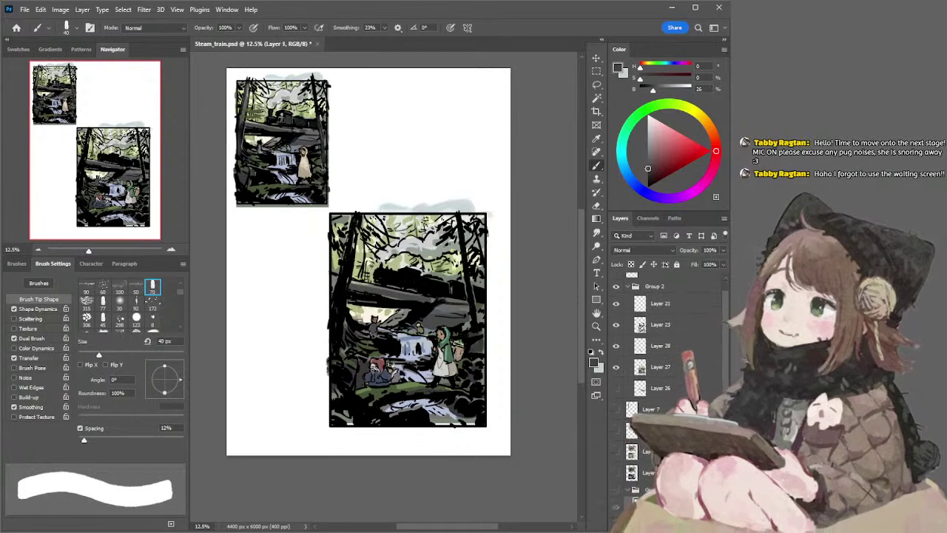
{"action": "key", "text": "h"}
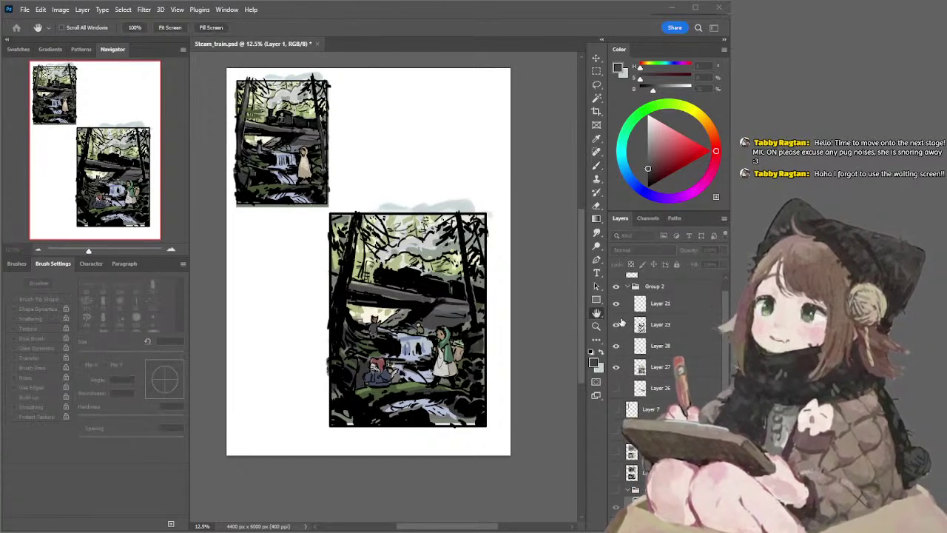
{"action": "key", "text": "b"}
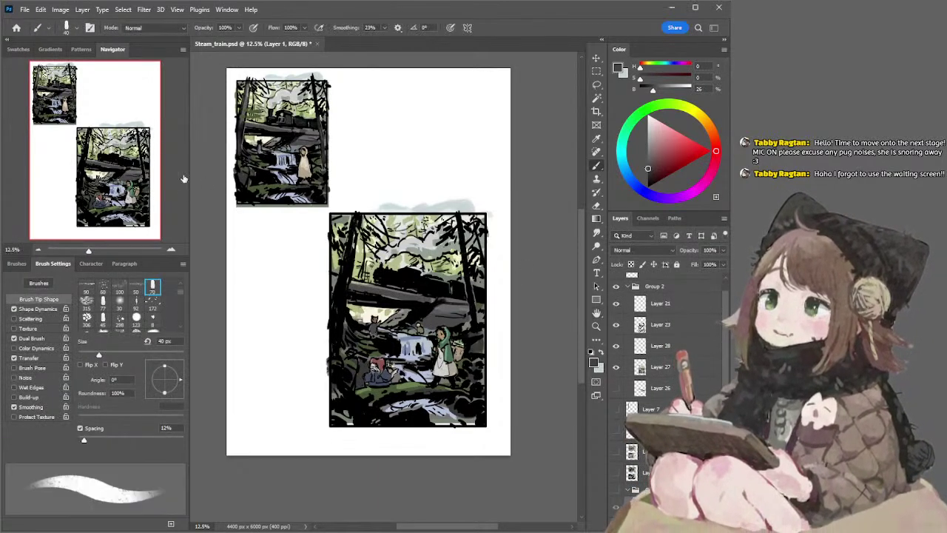
Toggle the visibility of Layer 23 to check its contents and make it the active layer
{"action": "left_click", "coordinate": [616, 325]}
{"action": "left_click", "coordinate": [616, 324]}
{"action": "left_click", "coordinate": [640, 326]}
{"action": "left_click", "coordinate": [616, 326]}
{"action": "left_click", "coordinate": [616, 325]}
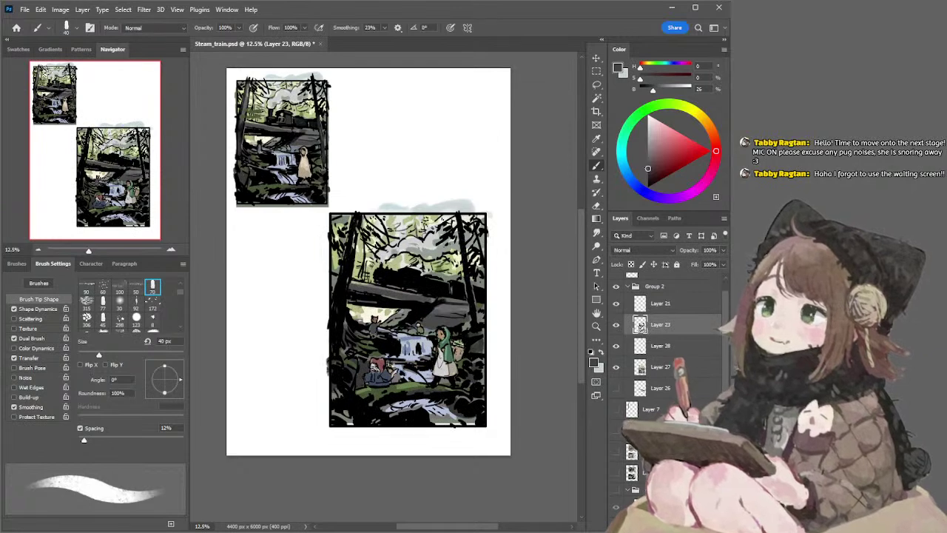
Create a new layer clipped to Layer 23 and choose a muted brown with hue 16, saturation 22% and brightness 43%
{"action": "key", "text": "ctrl+shift+alt+n"}
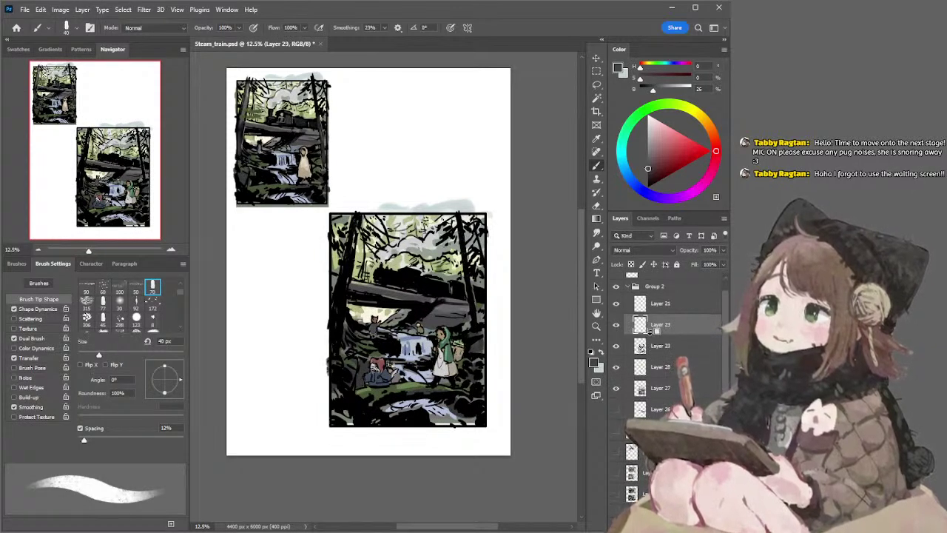
{"action": "left_click", "coordinate": [650, 333], "text": "alt"}
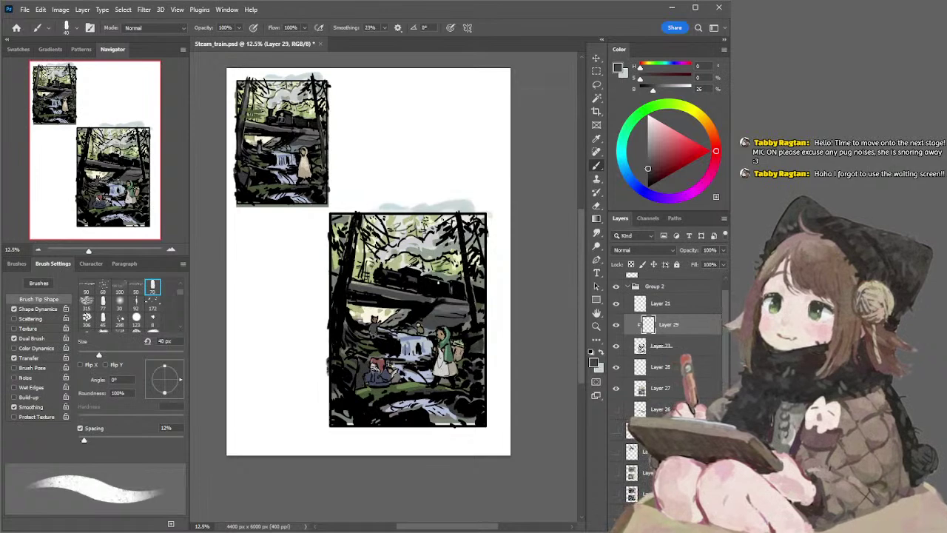
{"action": "left_click", "coordinate": [653, 160]}
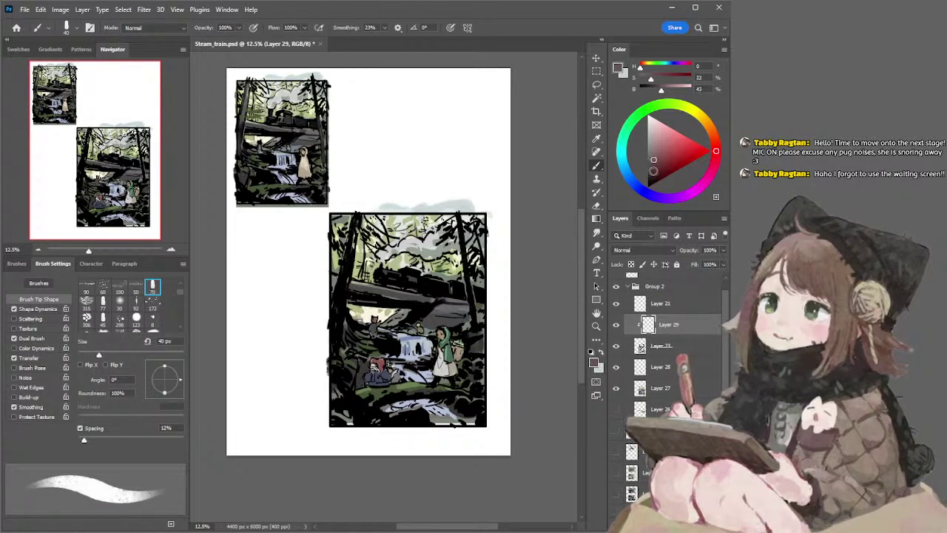
{"action": "left_click", "coordinate": [714, 137]}
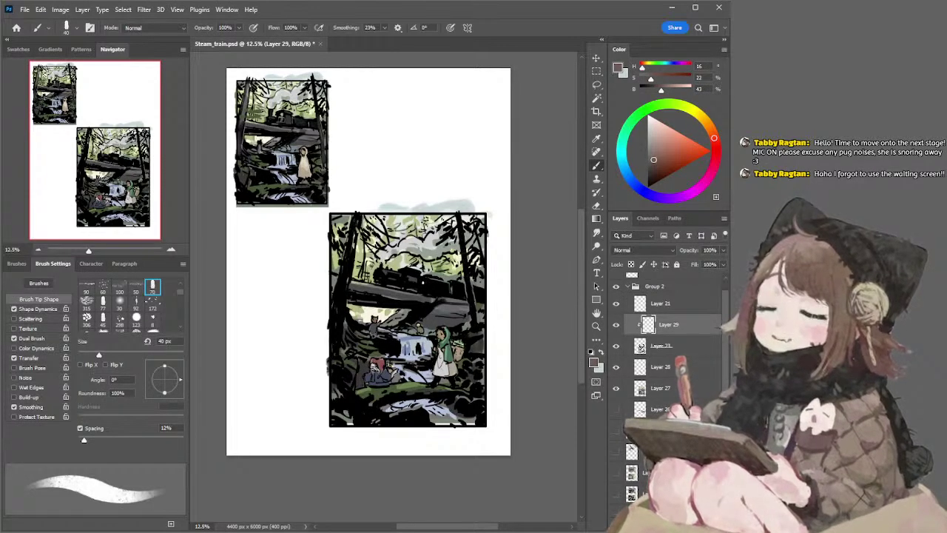
{"action": "key", "text": "]"}
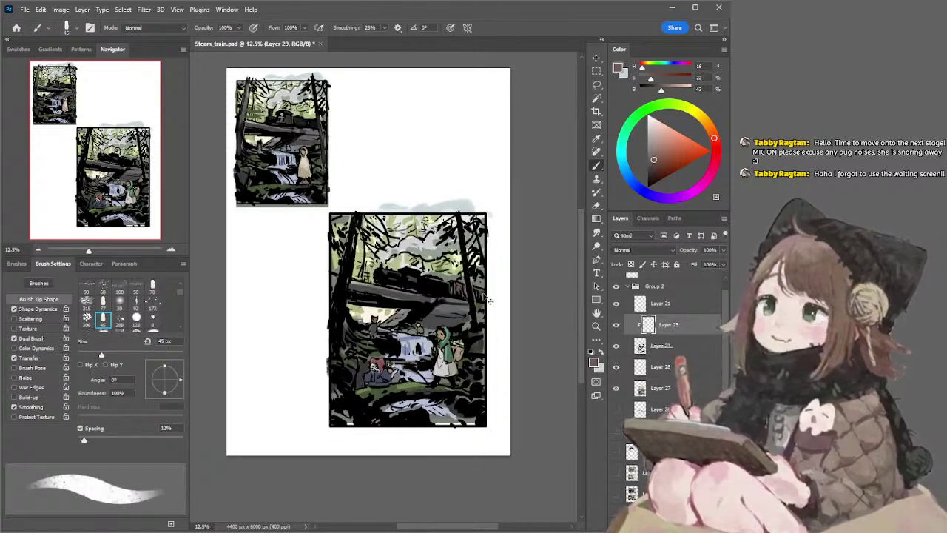
Try a darker brown of brightness 31% at 300 px, and reset the brush colour to black at 500 px
{"action": "left_click", "coordinate": [652, 167]}
{"action": "key", "text": "]"}
{"action": "key", "text": "]"}
{"action": "key", "text": "]"}
{"action": "key", "text": "]"}
{"action": "key", "text": "]"}
{"action": "key", "text": "]"}
{"action": "key", "text": "]"}
{"action": "key", "text": "]"}
{"action": "key", "text": "]"}
{"action": "key", "text": "]"}
{"action": "key", "text": "]"}
{"action": "key", "text": "]"}
{"action": "key", "text": "]"}
{"action": "key", "text": "]"}
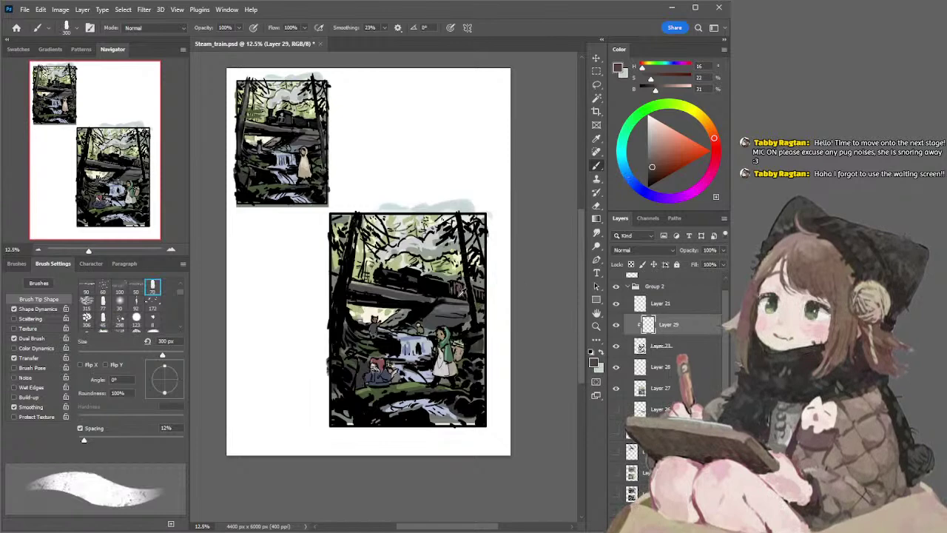
{"action": "key", "text": "d"}
{"action": "key", "text": "bracketright"}
{"action": "key", "text": "bracketright"}
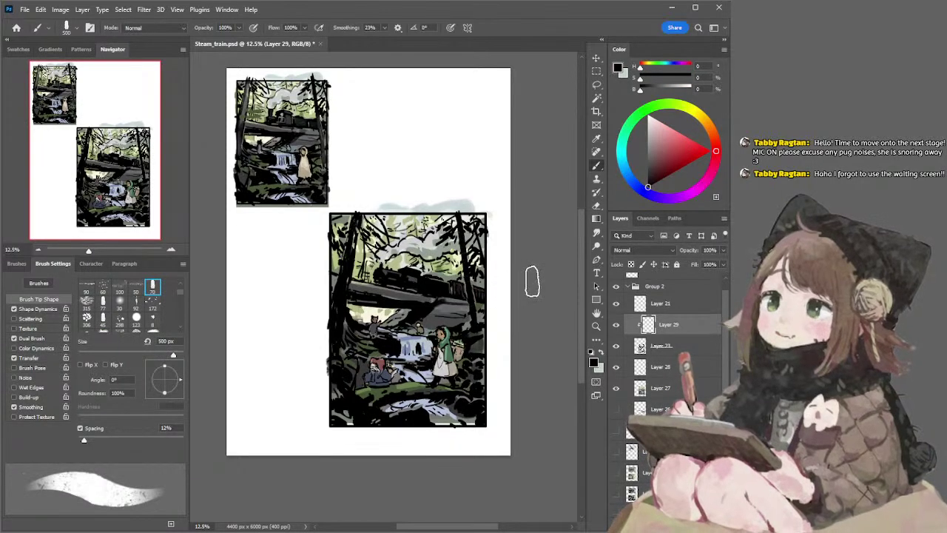
Activate the bridge's Layer 27 and shade beneath the bridge with dark grey of brightness 18%, using brush sizes from 90 to 150 px
{"action": "key", "text": "l"}
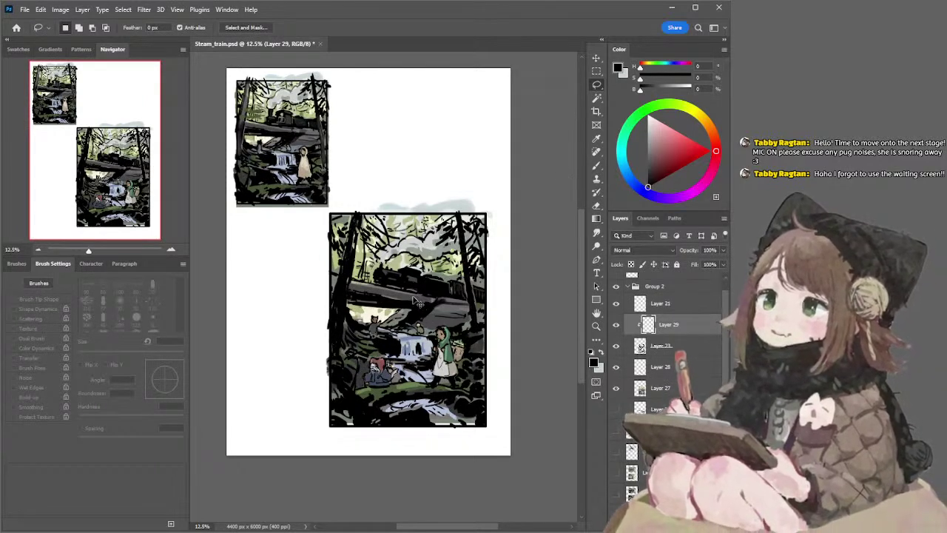
{"action": "left_click", "coordinate": [414, 301], "text": "ctrl"}
{"action": "key", "text": "b"}
{"action": "left_click", "coordinate": [648, 174]}
{"action": "key", "text": "l"}
{"action": "key", "text": "b"}
{"action": "key", "text": "bracketleft"}
{"action": "key", "text": "bracketleft"}
{"action": "key", "text": "bracketleft"}
{"action": "key", "text": "bracketleft"}
{"action": "key", "text": "bracketleft"}
{"action": "key", "text": "bracketleft"}
{"action": "key", "text": "bracketleft"}
{"action": "key", "text": "bracketleft"}
{"action": "key", "text": "bracketleft"}
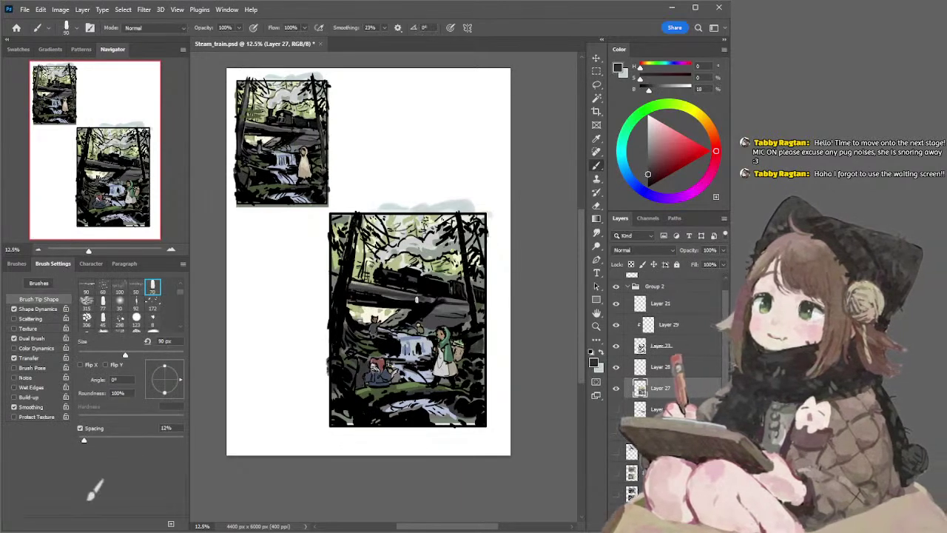
{"action": "key", "text": "bracketright"}
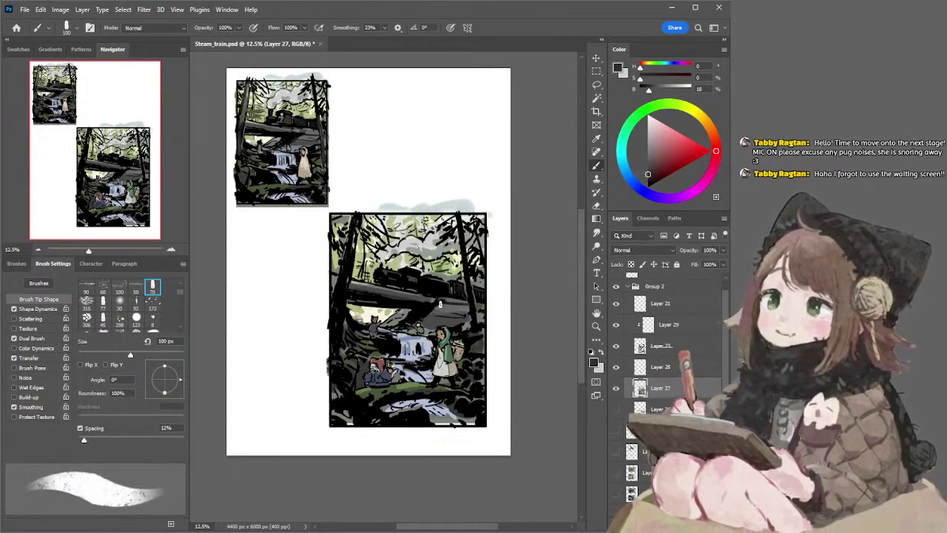
{"action": "key", "text": "bracketright"}
{"action": "key", "text": "bracketright"}
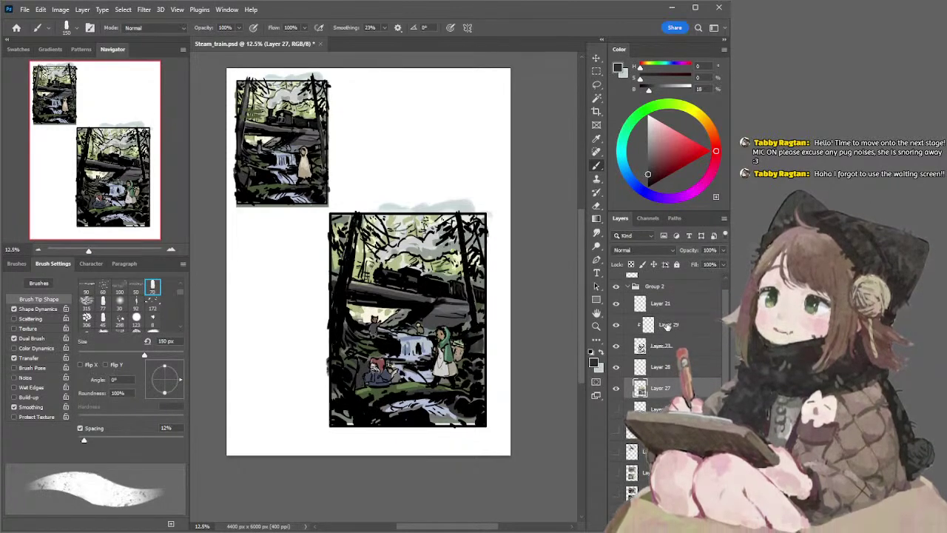
Make Layer 23 active from the standing figure and lasso the area around that figure and her basket
{"action": "left_click", "coordinate": [449, 343], "text": "ctrl"}
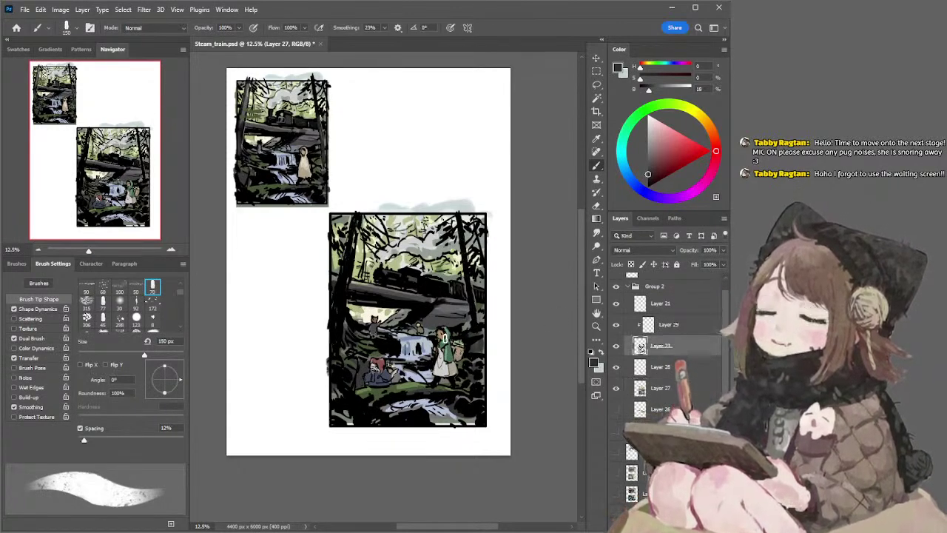
{"action": "key", "text": "l"}
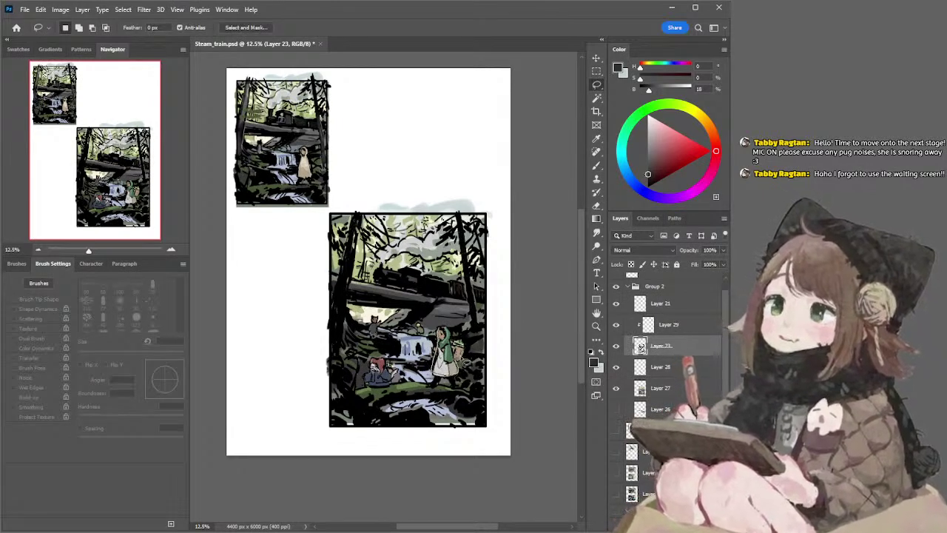
{"action": "left_click_drag", "start_coordinate": [463, 352], "coordinate": [439, 329]}
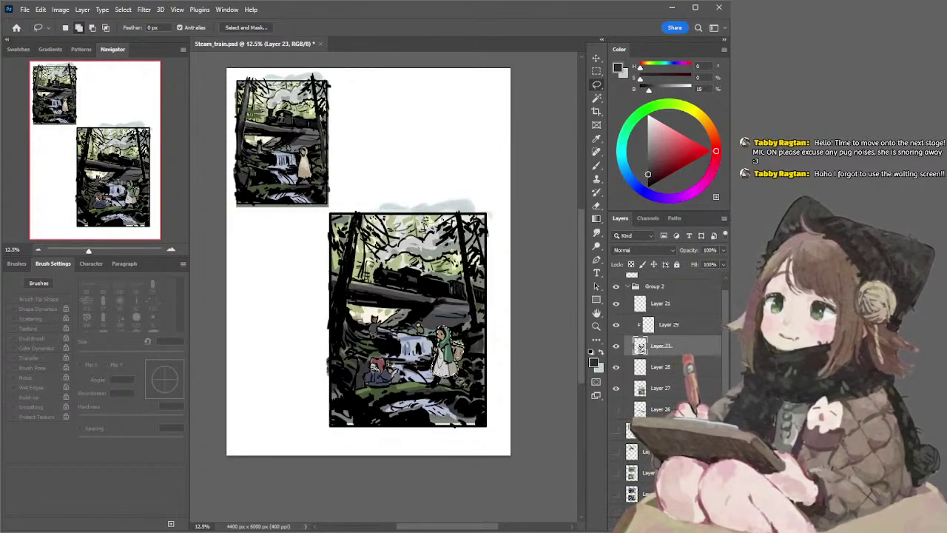
{"action": "key", "text": "i"}
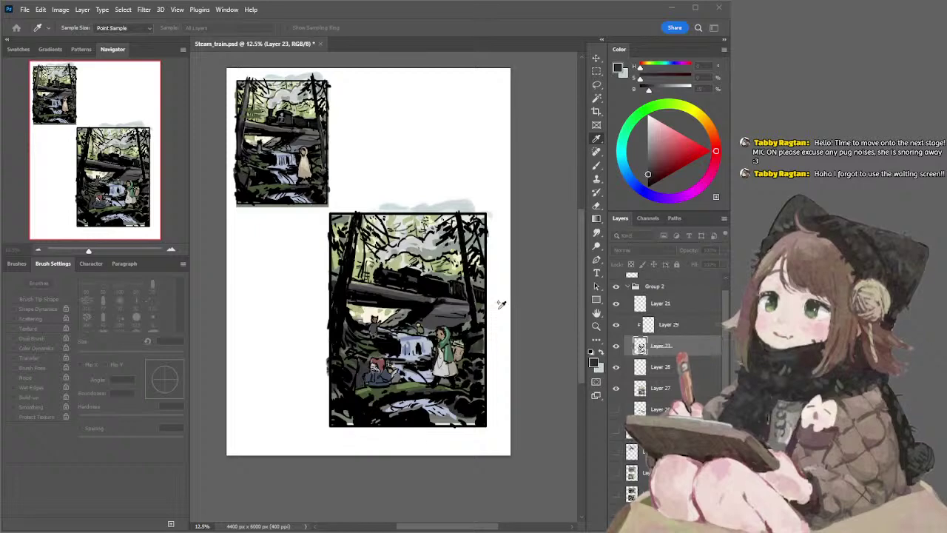
{"action": "key", "text": "l"}
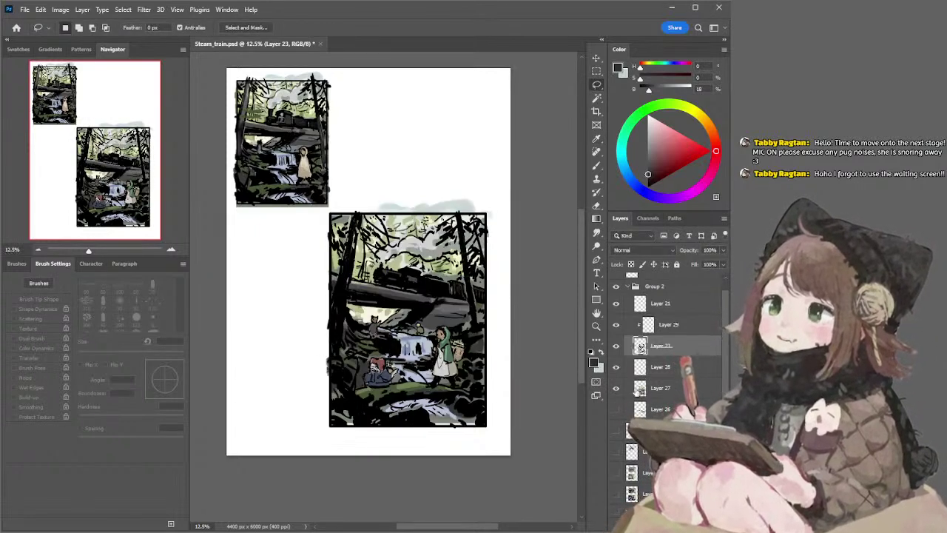
Make Layer 27 active and lasso the area around the seated red-haired figure
{"action": "left_click", "coordinate": [637, 387]}
{"action": "key", "text": "i"}
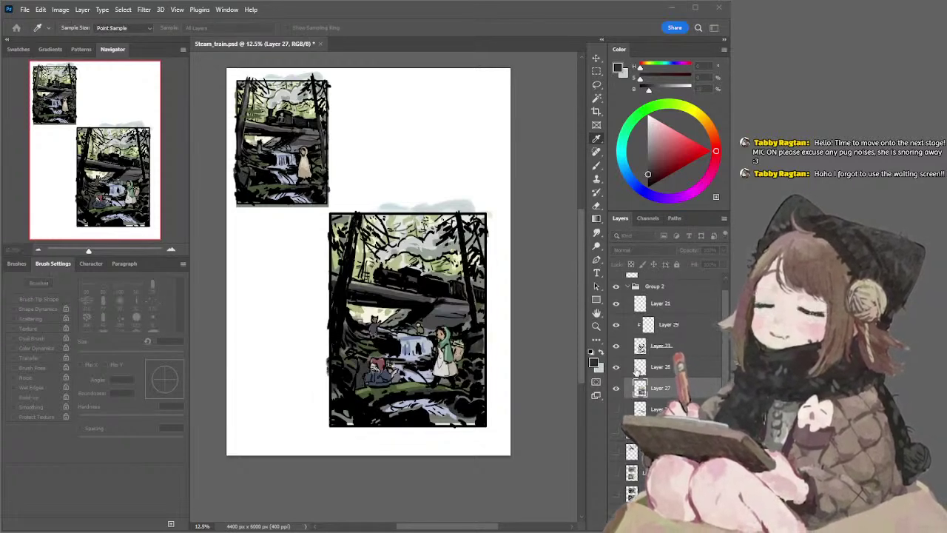
{"action": "key", "text": "l"}
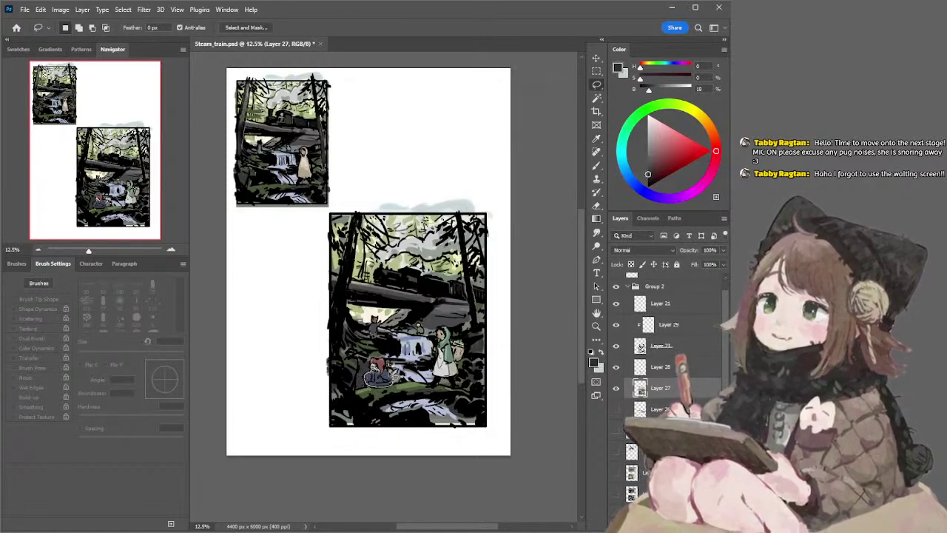
{"action": "key", "text": "i"}
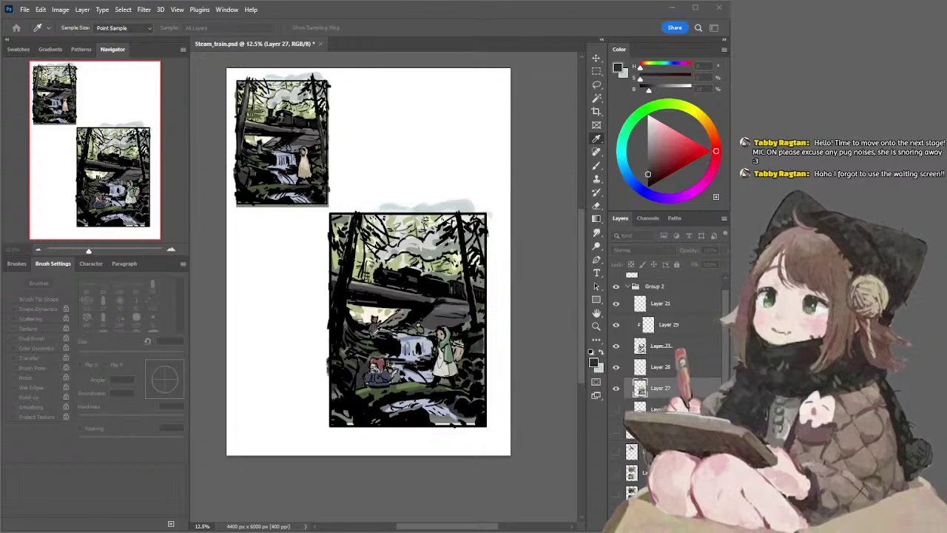
Toggle Layer 27's visibility to check its contents and merge it with Layer 28
{"action": "key", "text": "Escape"}
{"action": "left_click", "coordinate": [616, 388]}
{"action": "left_click", "coordinate": [617, 387]}
{"action": "left_click", "coordinate": [642, 366], "text": "shift"}
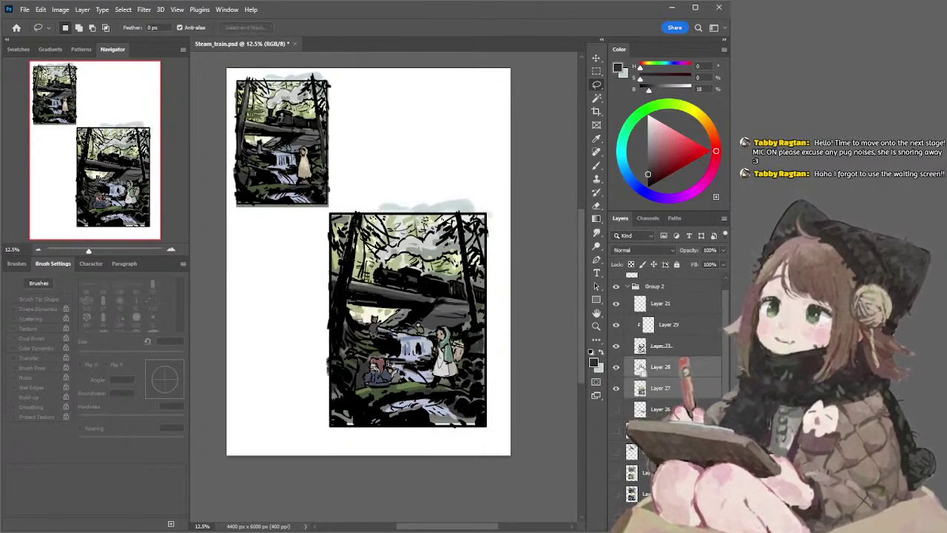
{"action": "key", "text": "ctrl+e"}
{"action": "key", "text": "i"}
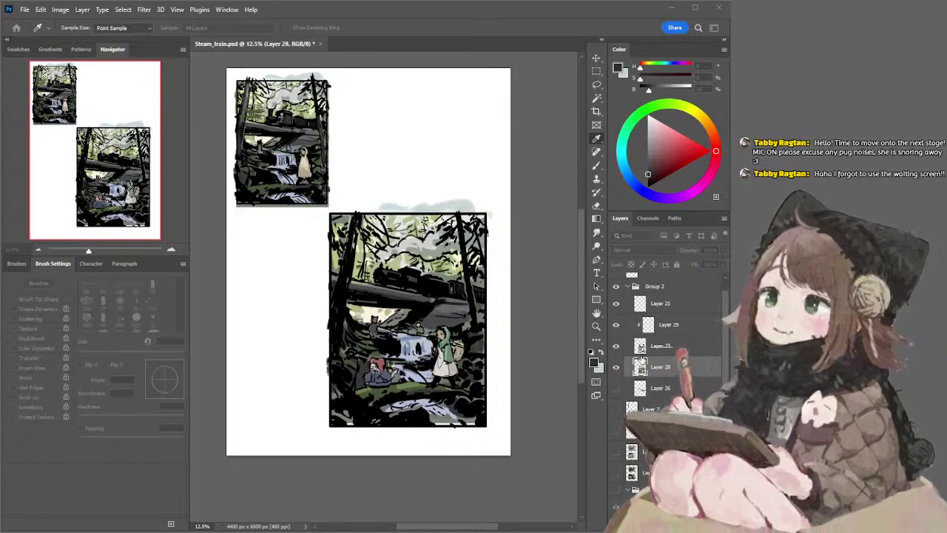
{"action": "key", "text": "l"}
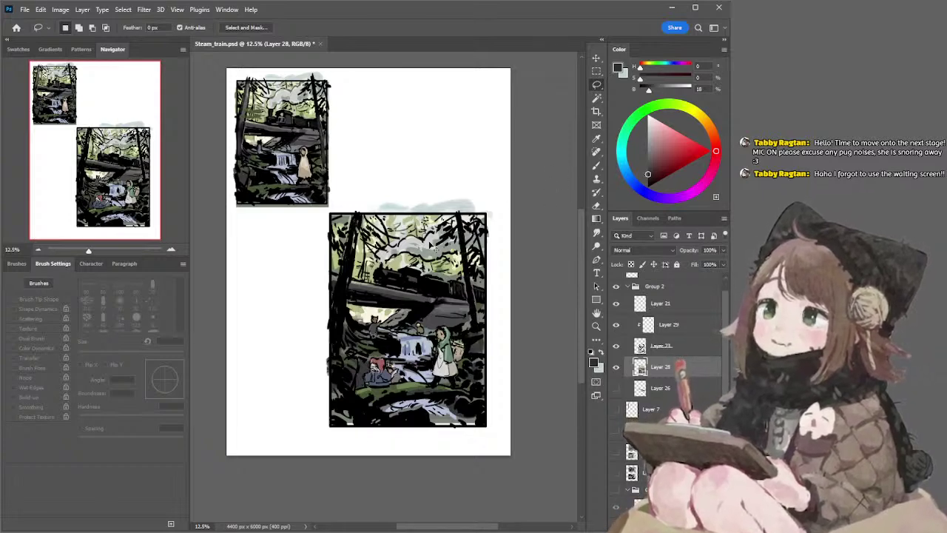
Sample light grey near the smoke, and make the clipped Layer 29 active after toggling Layer 23 to check its contents
{"action": "key", "text": "b"}
{"action": "left_click", "coordinate": [431, 236], "text": "alt"}
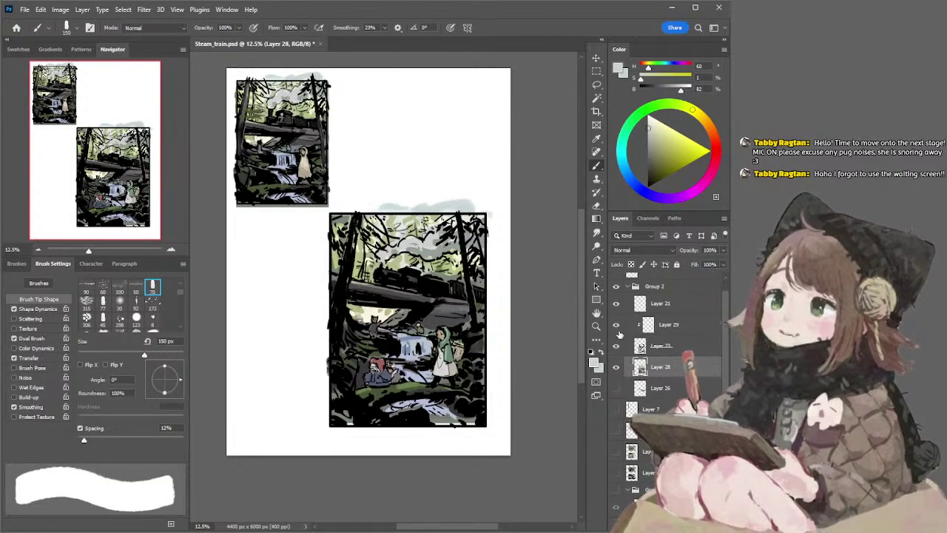
{"action": "left_click", "coordinate": [615, 347]}
{"action": "left_click", "coordinate": [616, 346]}
{"action": "left_click", "coordinate": [662, 324]}
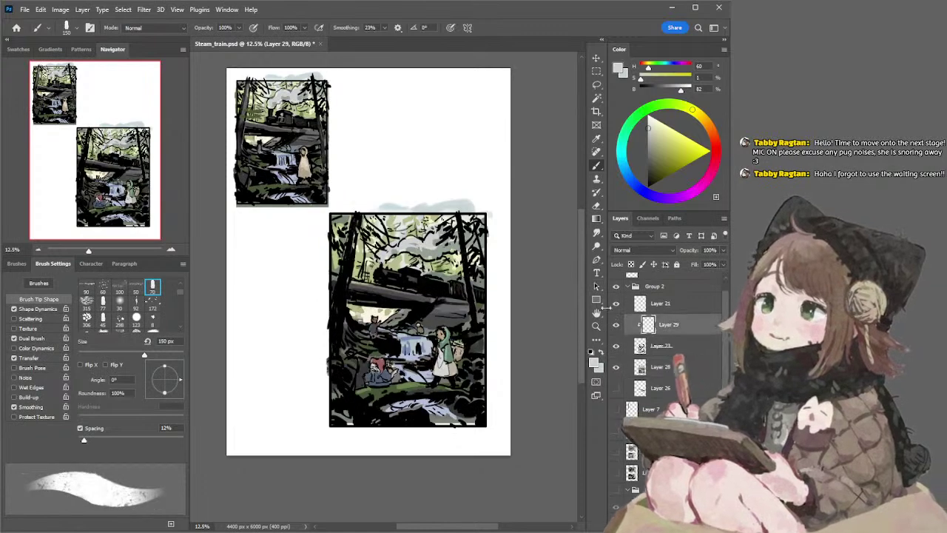
{"action": "key", "text": "l"}
{"action": "key", "text": "b"}
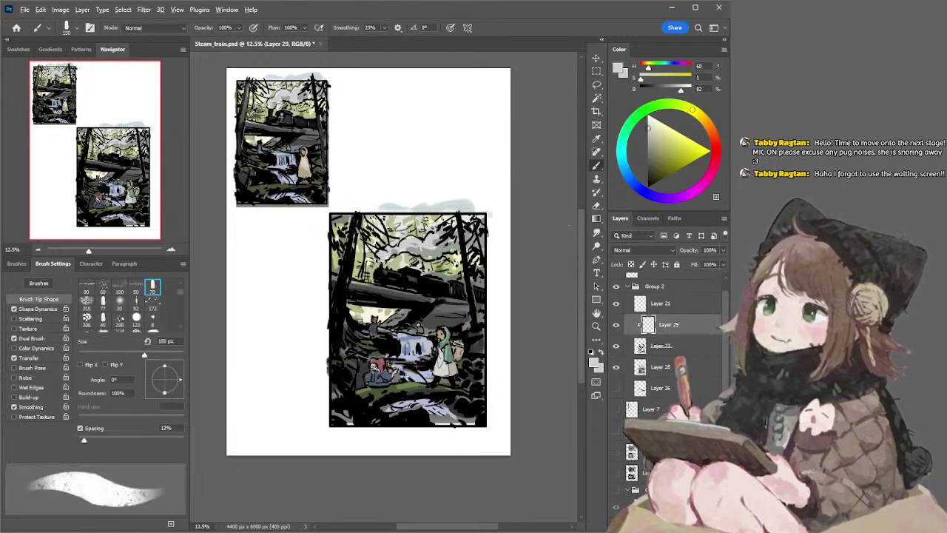
Lighten the large left tree trunk on the clipped layer with medium grey of brightness 38%, using a 300 to 400 px brush
{"action": "left_click", "coordinate": [648, 159]}
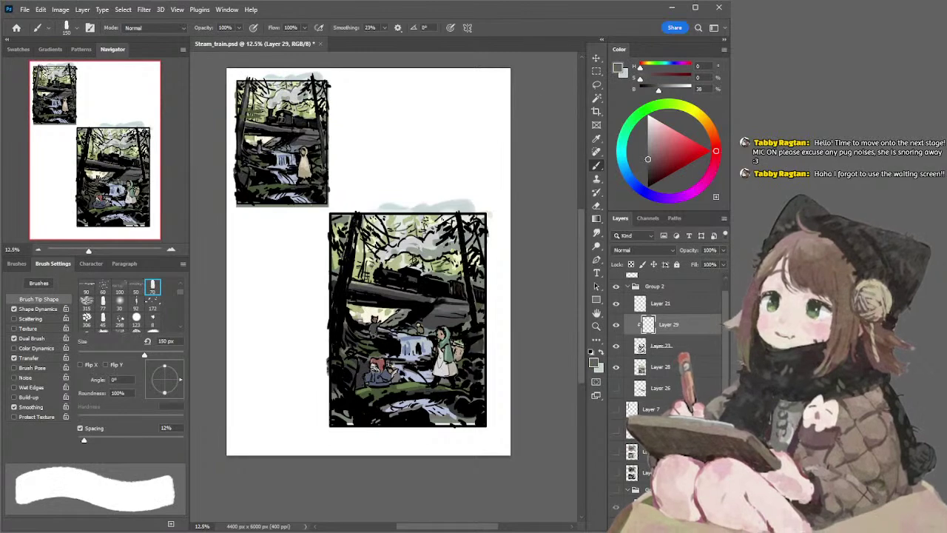
{"action": "key", "text": "bracketright"}
{"action": "key", "text": "bracketright"}
{"action": "key", "text": "bracketright"}
{"action": "key", "text": "bracketright"}
{"action": "key", "text": "bracketright"}
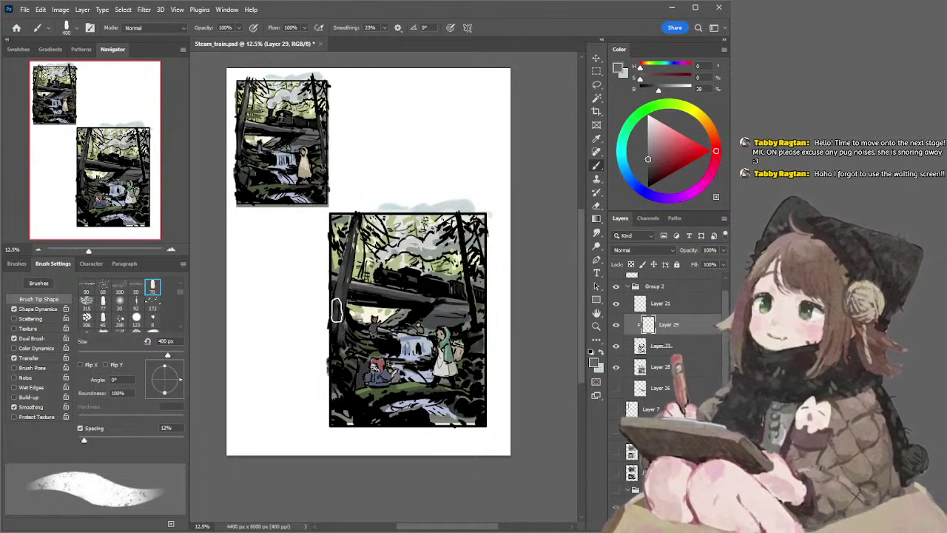
{"action": "key", "text": "bracketleft"}
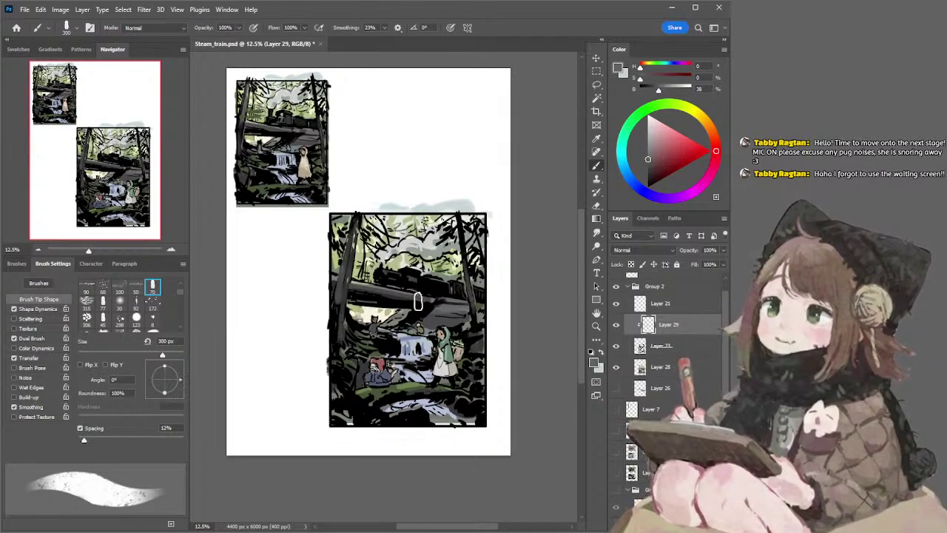
{"action": "key", "text": "bracketright"}
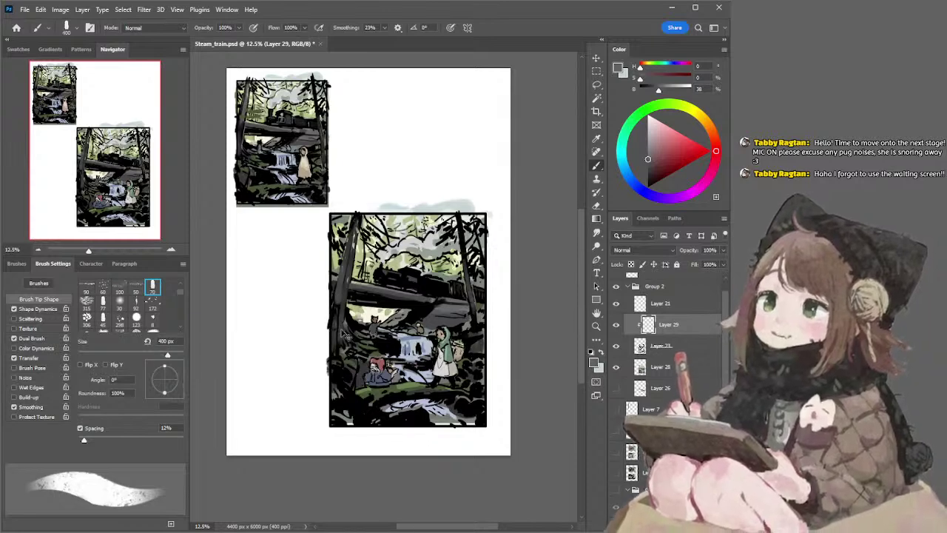
{"action": "left_click_drag", "start_coordinate": [336, 323], "coordinate": [336, 355]}
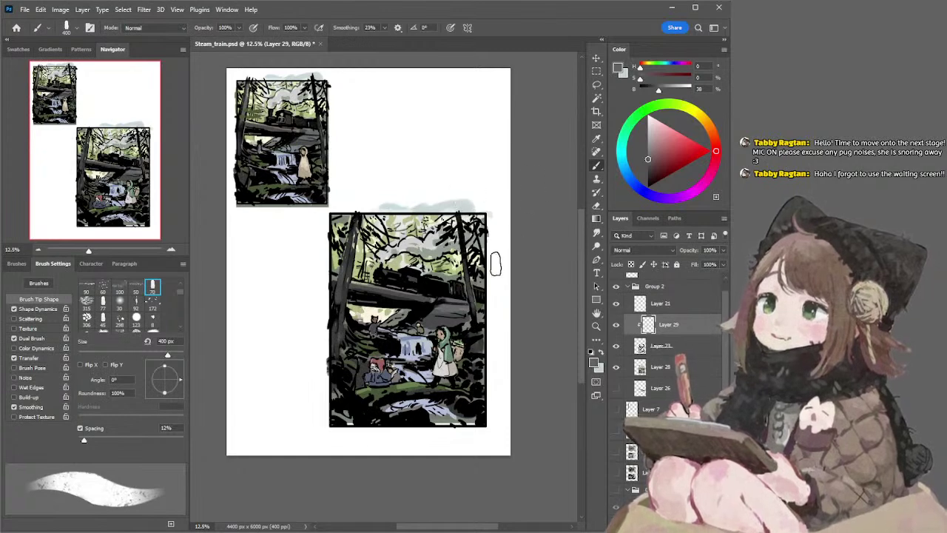
Tint the ink foliage in the scene's upper right dark green (hue 141, saturation 46%, brightness 22%) at 300 px, and reduce the brush to 250 px
{"action": "key", "text": "bracketleft"}
{"action": "key", "text": "bracketleft"}
{"action": "key", "text": "bracketleft"}
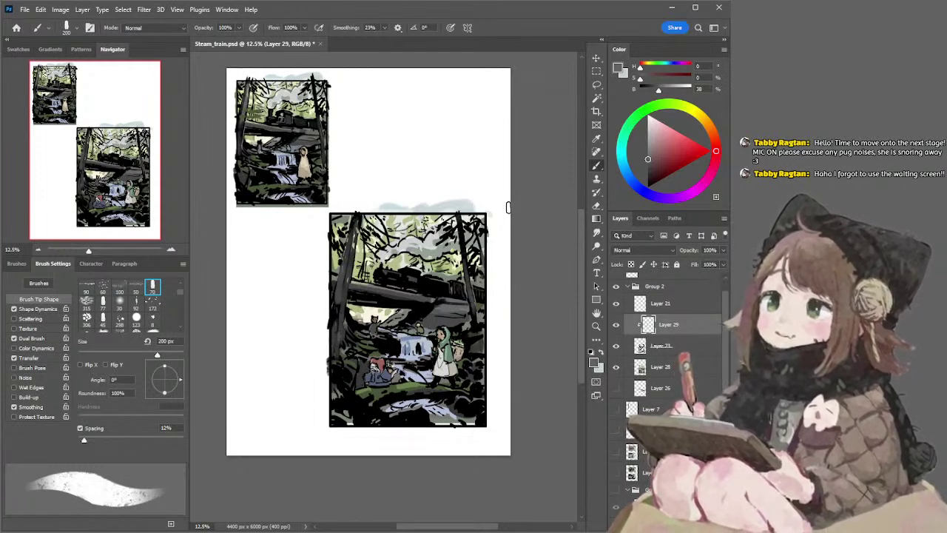
{"action": "left_click", "coordinate": [654, 174]}
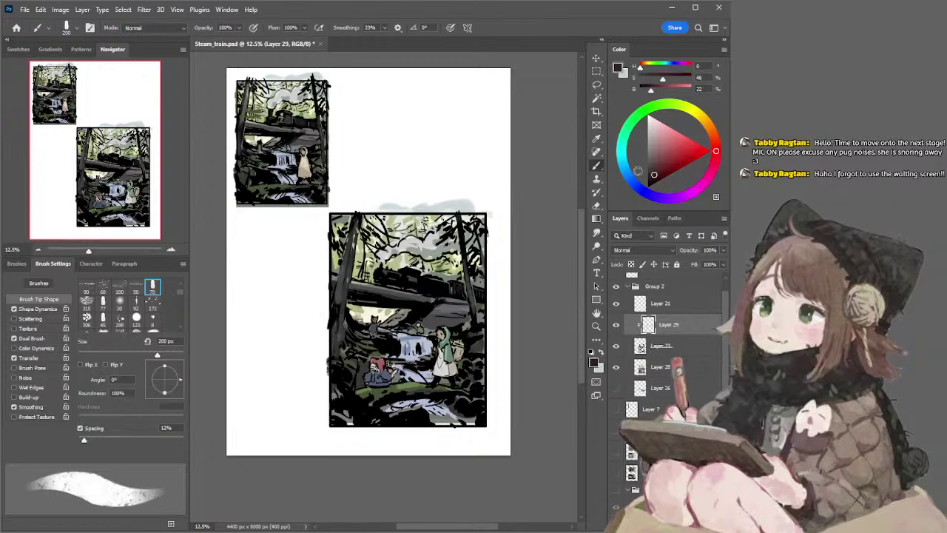
{"action": "left_click", "coordinate": [633, 122]}
{"action": "key", "text": "bracketright"}
{"action": "key", "text": "bracketright"}
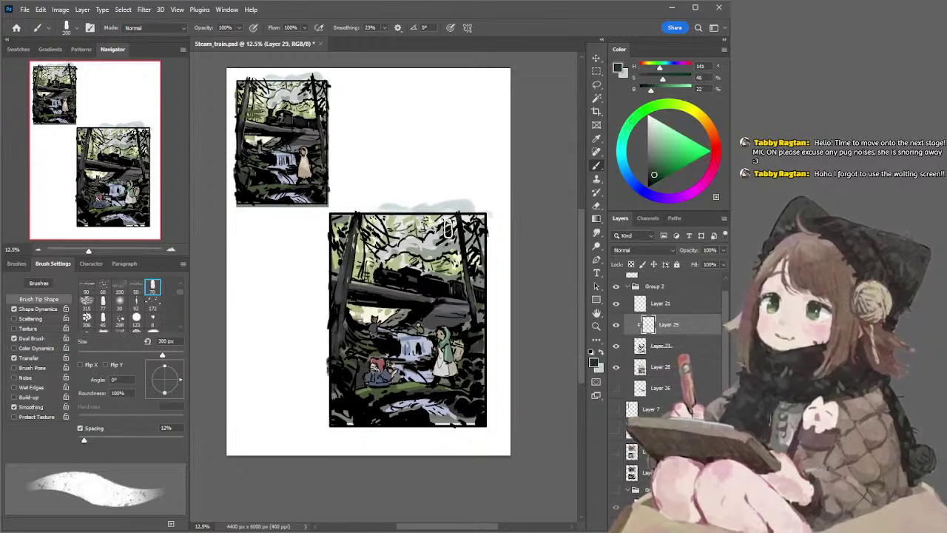
{"action": "mouse_move", "coordinate": [480, 230]}
{"action": "left_mouse_down"}
{"action": "mouse_move", "coordinate": [467, 237]}
{"action": "mouse_move", "coordinate": [484, 224]}
{"action": "left_mouse_up"}
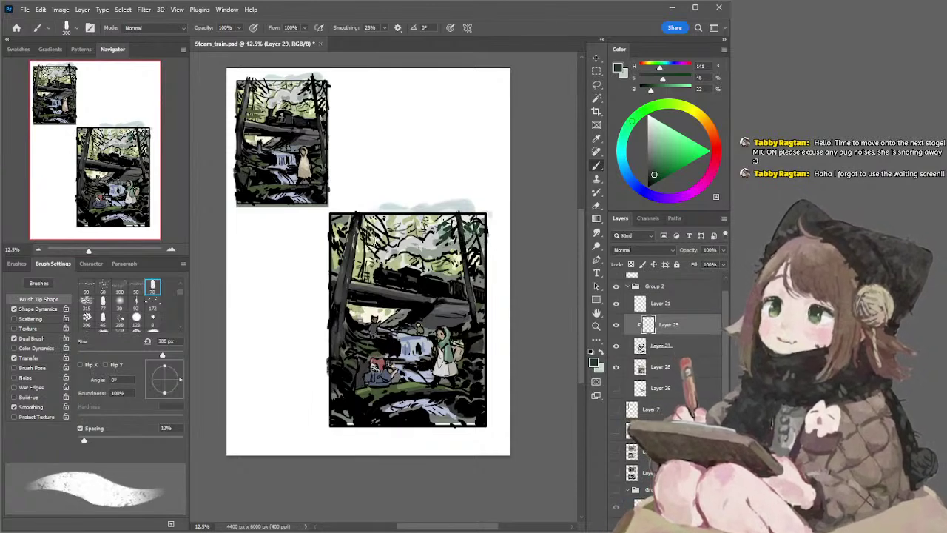
{"action": "key", "text": "bracketleft"}
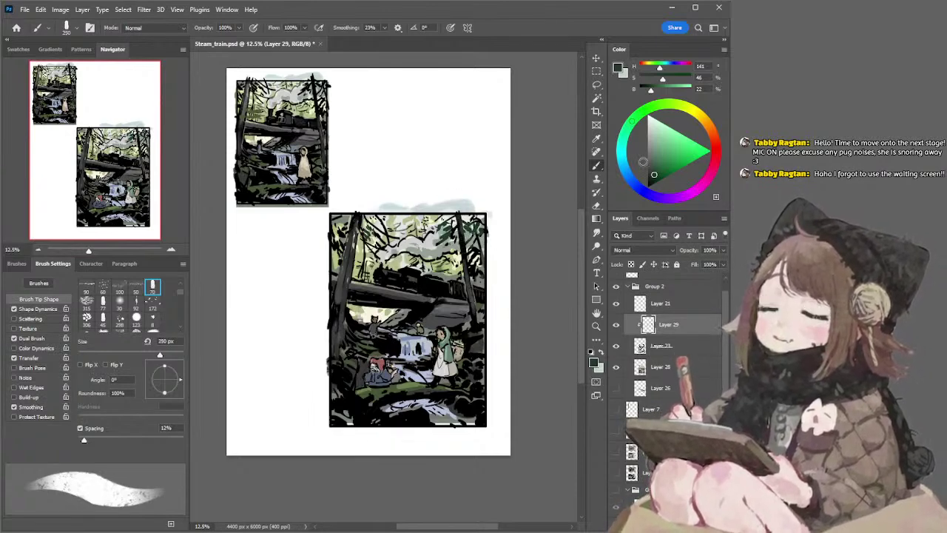
Tint the ink foliage along the scene's right edge dark green (hue 141, saturation 41%, brightness 29%) with a 200 to 250 px brush
{"action": "left_click", "coordinate": [655, 171]}
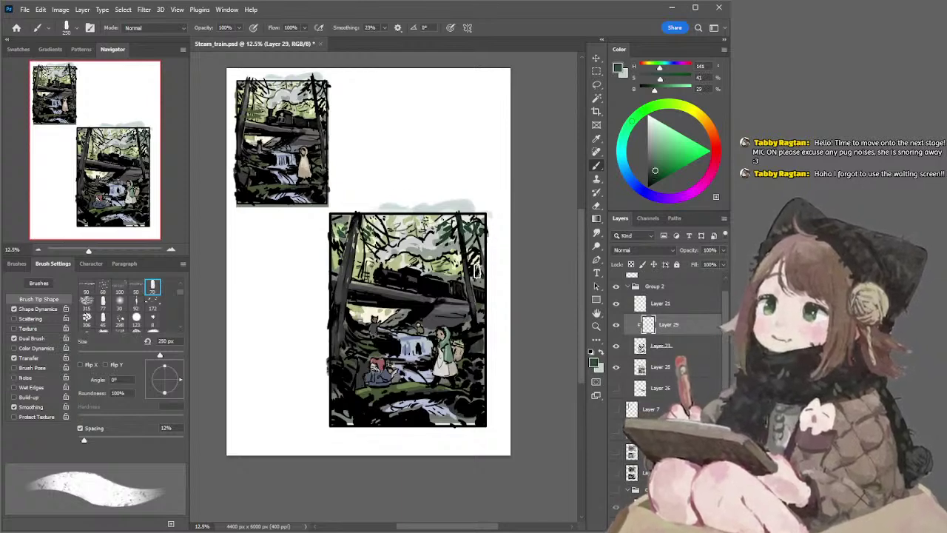
{"action": "key", "text": "bracketleft"}
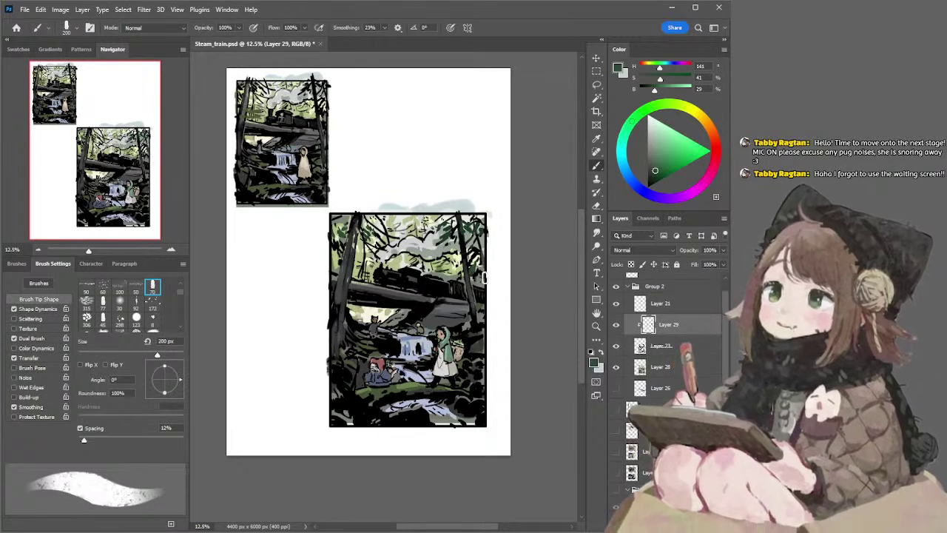
{"action": "key", "text": "bracketright"}
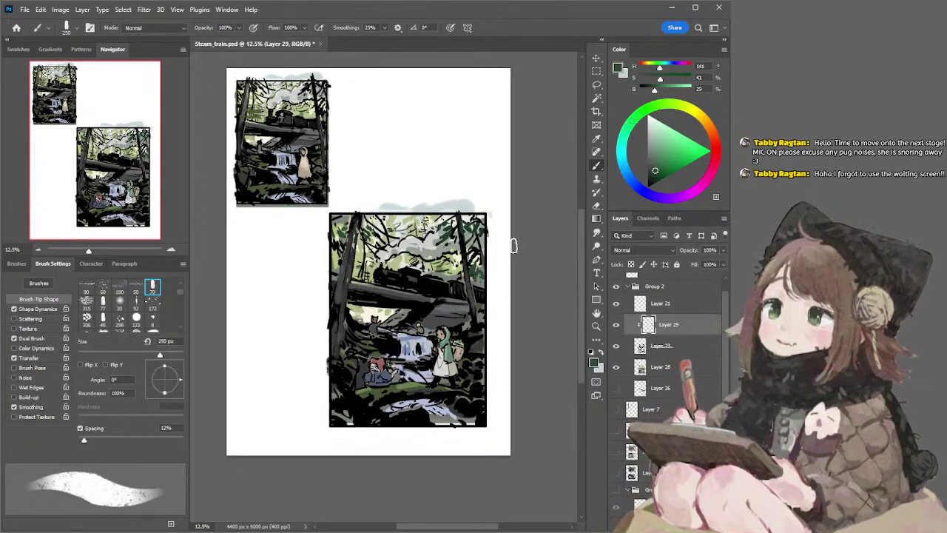
{"action": "key", "text": "bracketleft"}
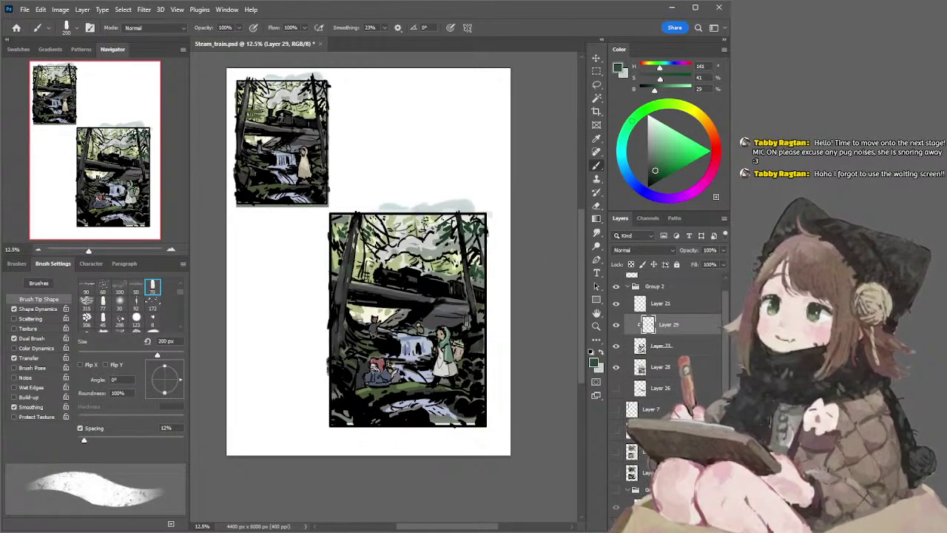
Tint the log bridge's dark ink dull reddish brown (hue 0, brightness 34%) on the clipped layer, reducing the brush from 200 to 80 px
{"action": "left_click", "coordinate": [443, 305], "text": "alt"}
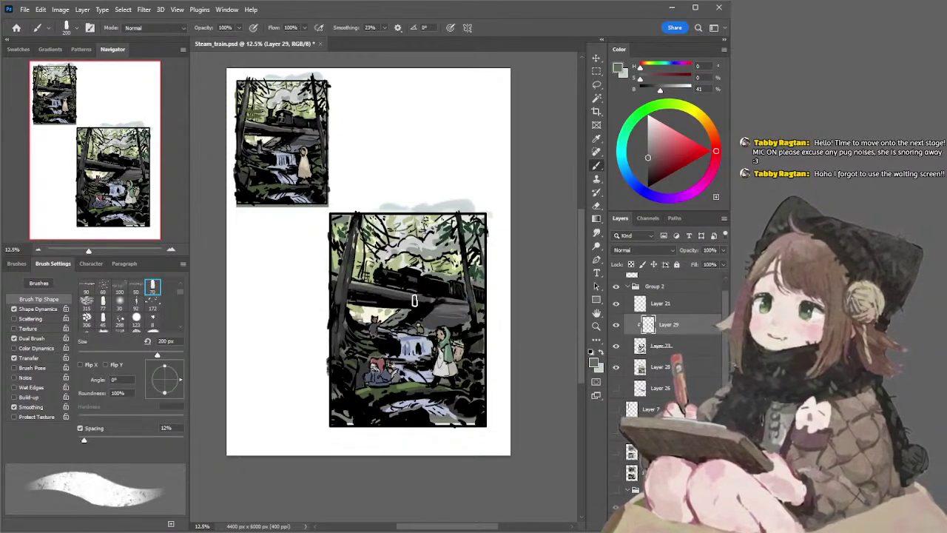
{"action": "left_click", "coordinate": [654, 164]}
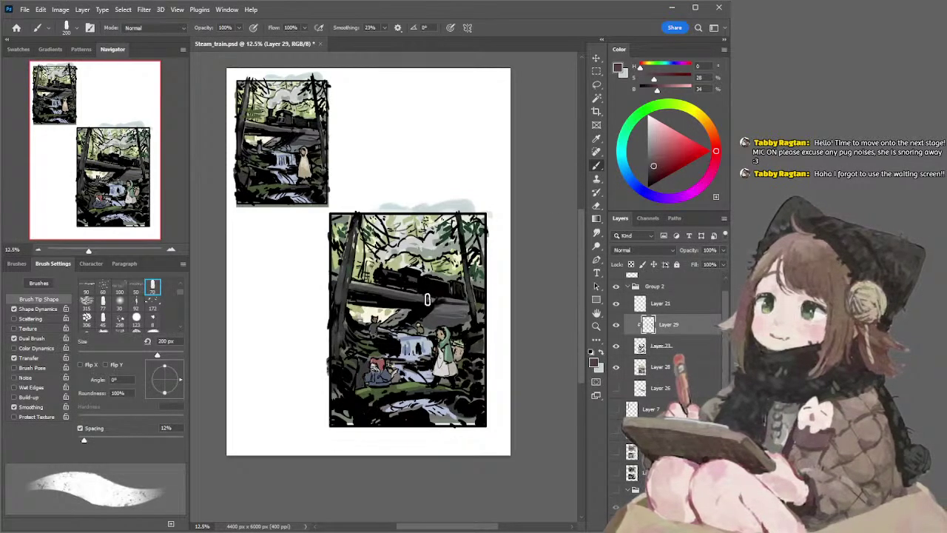
{"action": "key", "text": "bracketleft"}
{"action": "key", "text": "bracketleft"}
{"action": "key", "text": "bracketleft"}
{"action": "key", "text": "bracketleft"}
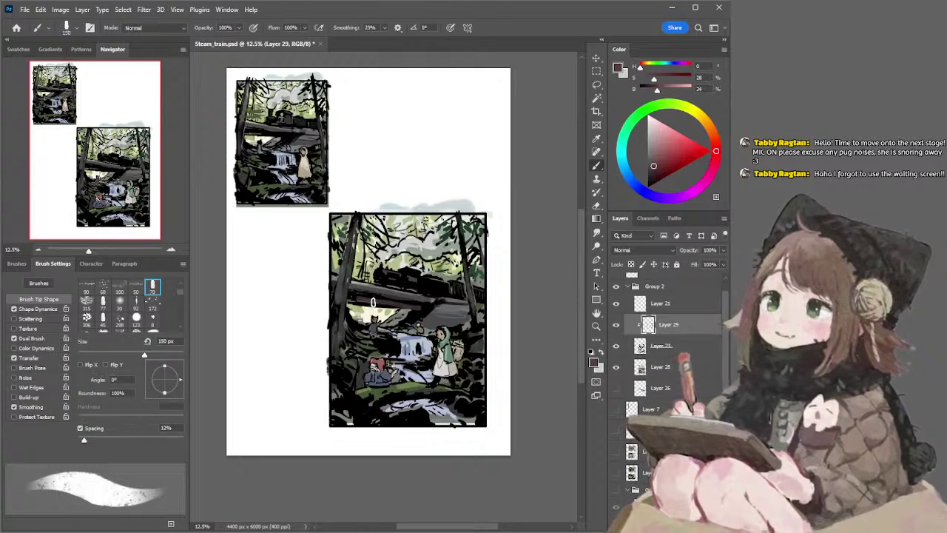
{"action": "left_click_drag", "start_coordinate": [373, 299], "coordinate": [419, 306]}
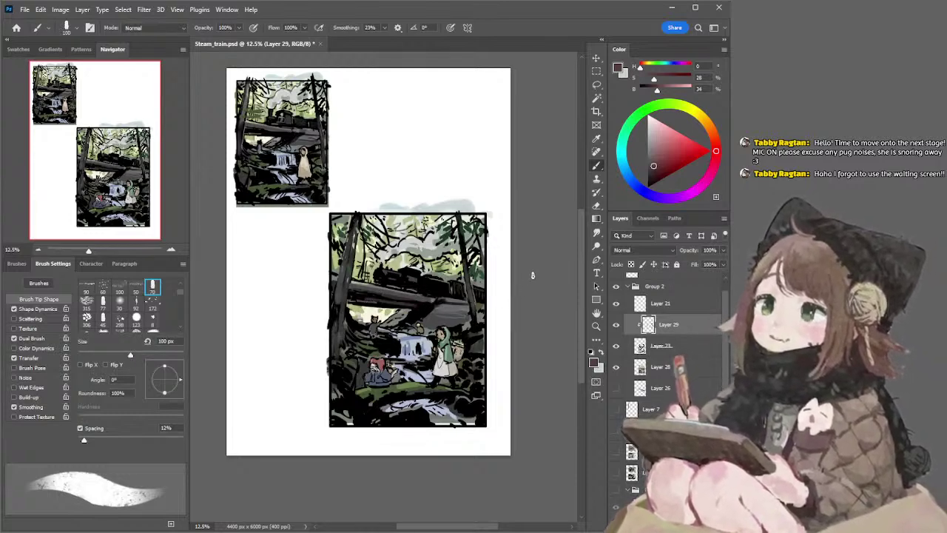
{"action": "key", "text": "bracketleft"}
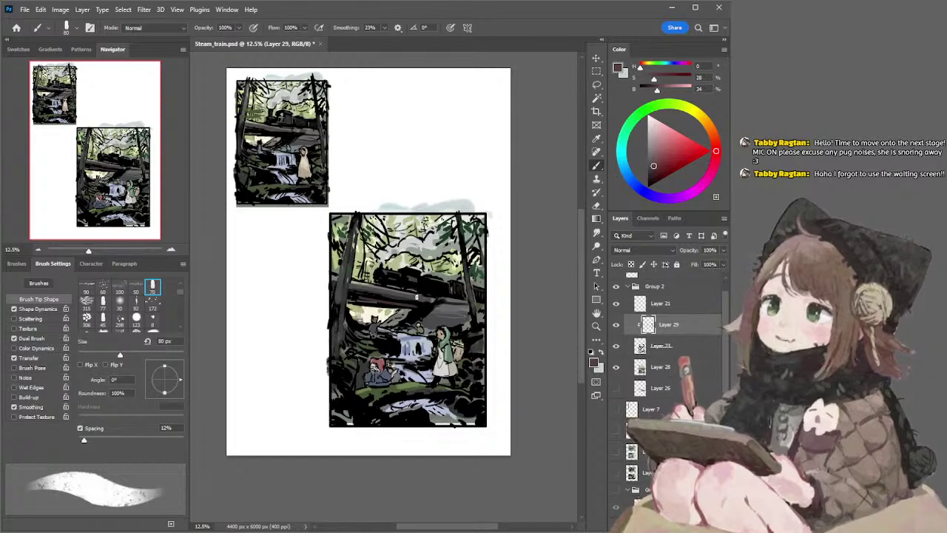
Touch up the log bridge on Layer 28 with the reddish brown at 125 px, and make the clipped Layer 29 active again
{"action": "left_click", "coordinate": [417, 296], "text": "ctrl"}
{"action": "key", "text": "bracketright"}
{"action": "key", "text": "bracketright"}
{"action": "key", "text": "bracketright"}
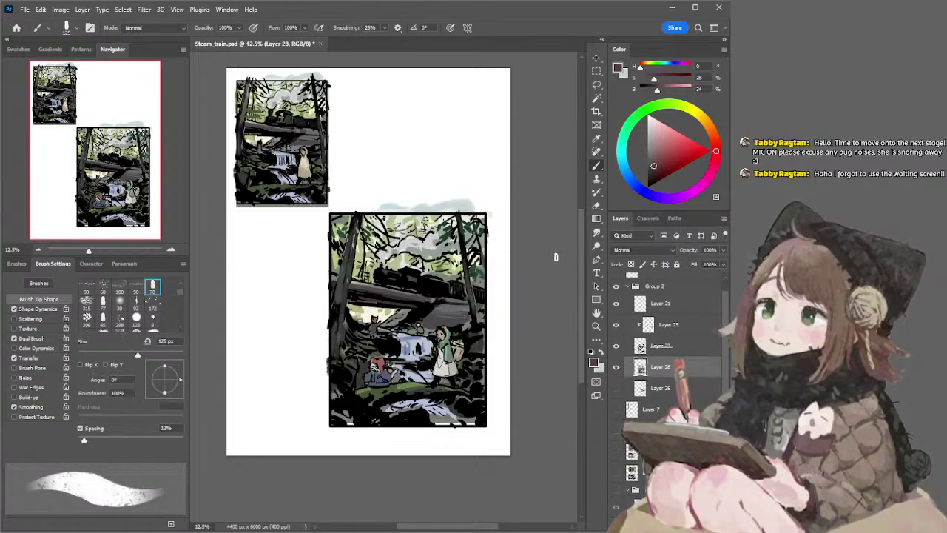
{"action": "key", "text": "l"}
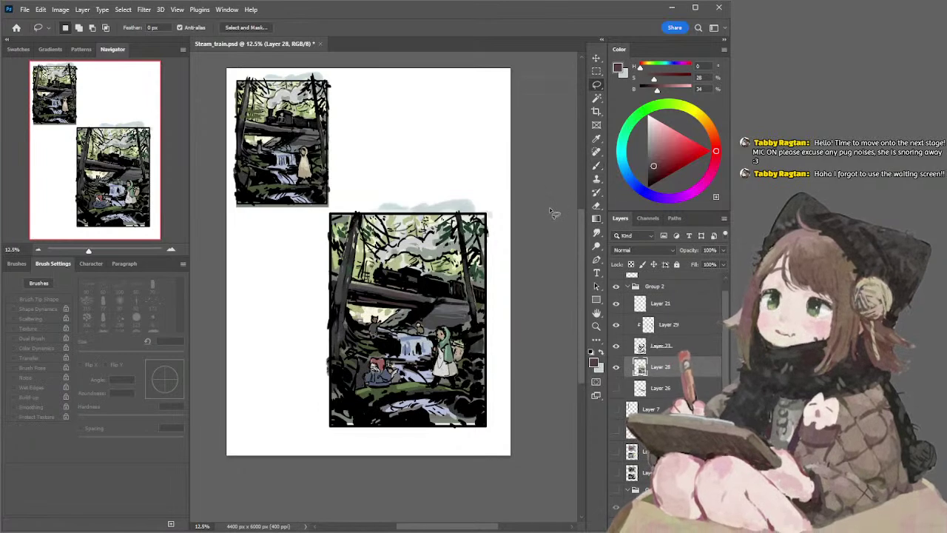
{"action": "left_click", "coordinate": [668, 324]}
{"action": "key", "text": "b"}
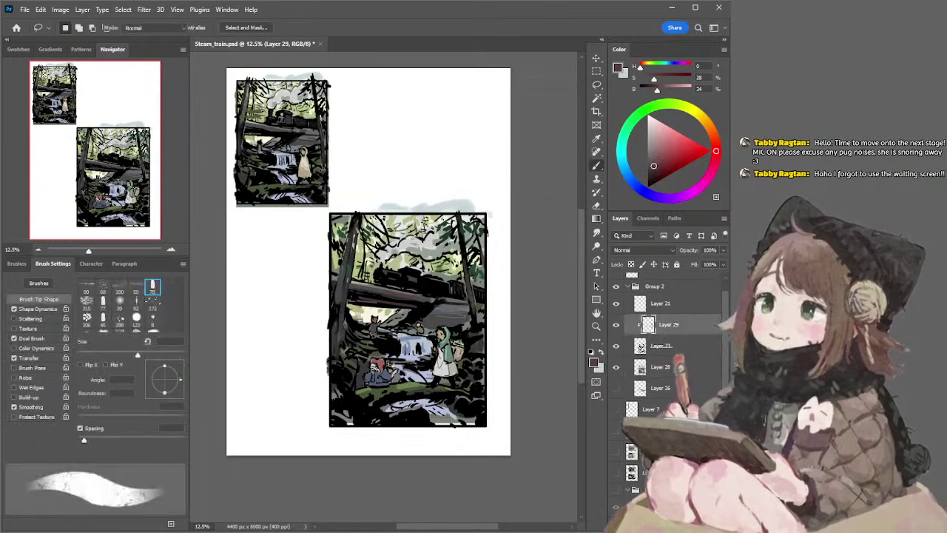
Try to lighten the smoke's ink lines with light grey of brightness 82% sampled from the smoke
{"action": "left_click", "coordinate": [390, 251], "text": "alt"}
{"action": "key", "text": "l"}
{"action": "key", "text": "b"}
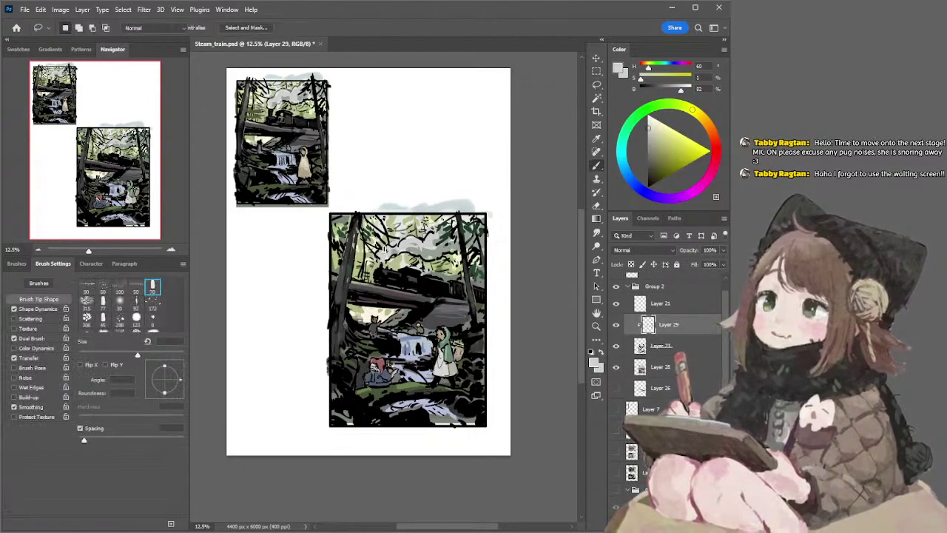
{"action": "left_click_drag", "start_coordinate": [411, 241], "coordinate": [420, 241]}
{"action": "key", "text": "ctrl+z"}
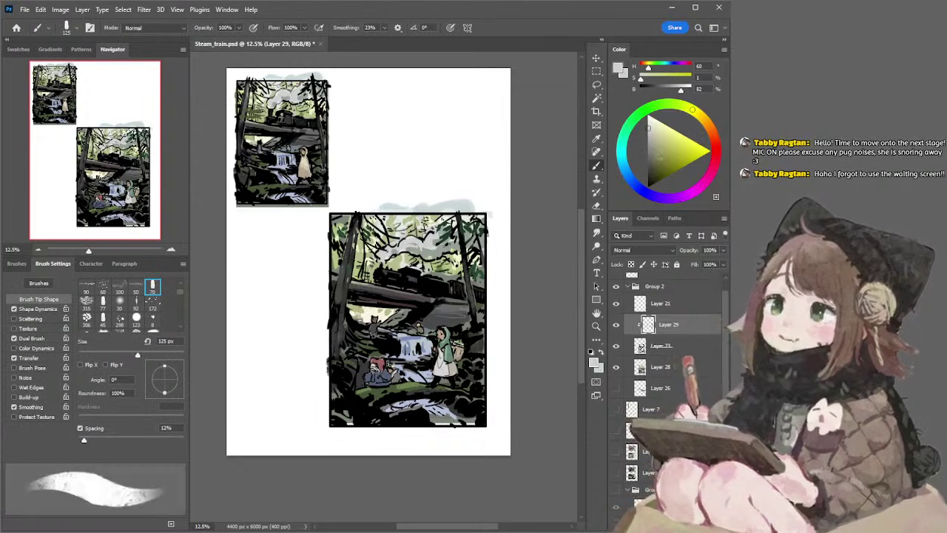
Lighten the ink lines around the smoke with near-white of brightness 96%, using a 125 to 175 px brush
{"action": "left_click", "coordinate": [646, 117]}
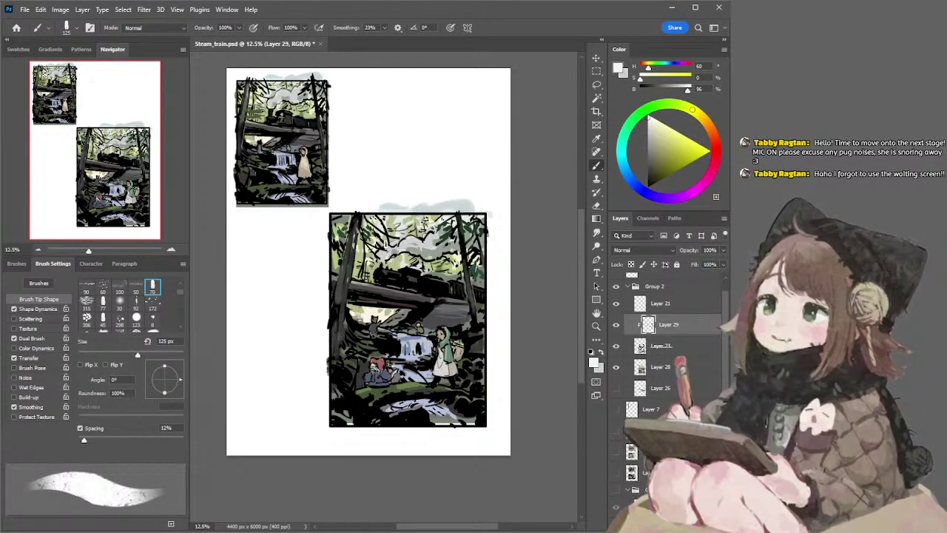
{"action": "left_click_drag", "start_coordinate": [384, 245], "coordinate": [399, 243]}
{"action": "key", "text": "bracketright"}
{"action": "key", "text": "bracketright"}
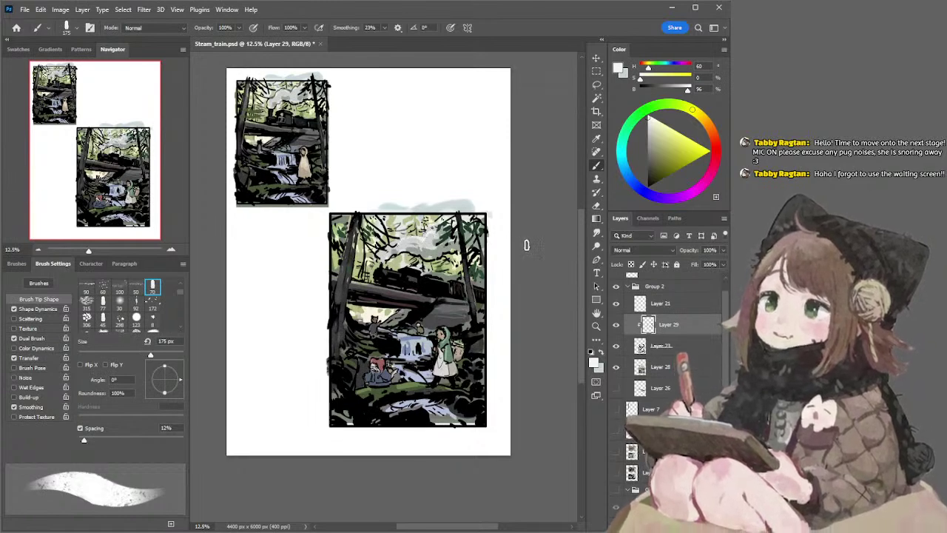
Undo a light grey trial stroke on the smoke, and tint its ink lines with sampled grey darkened to brightness 43% at 175 px
{"action": "left_click", "coordinate": [400, 245], "text": "alt"}
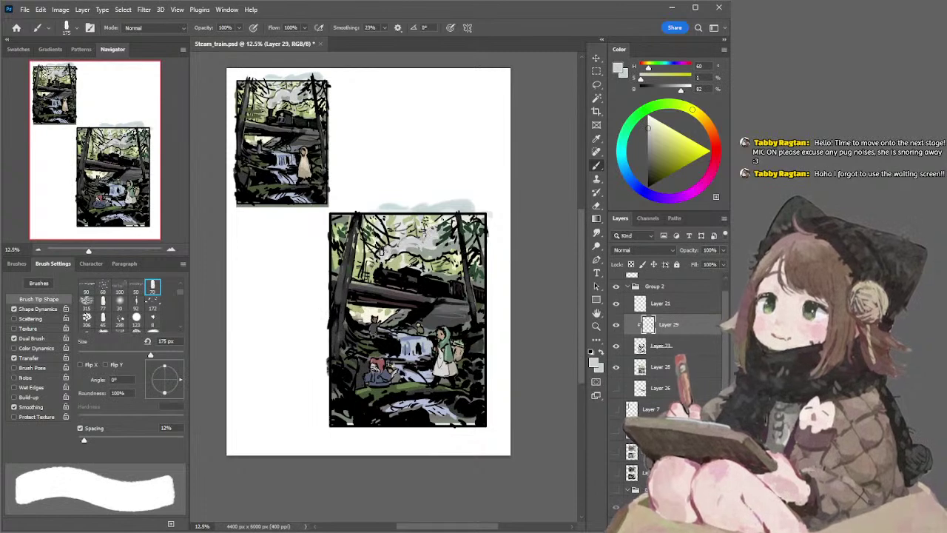
{"action": "left_click_drag", "start_coordinate": [389, 256], "coordinate": [425, 258]}
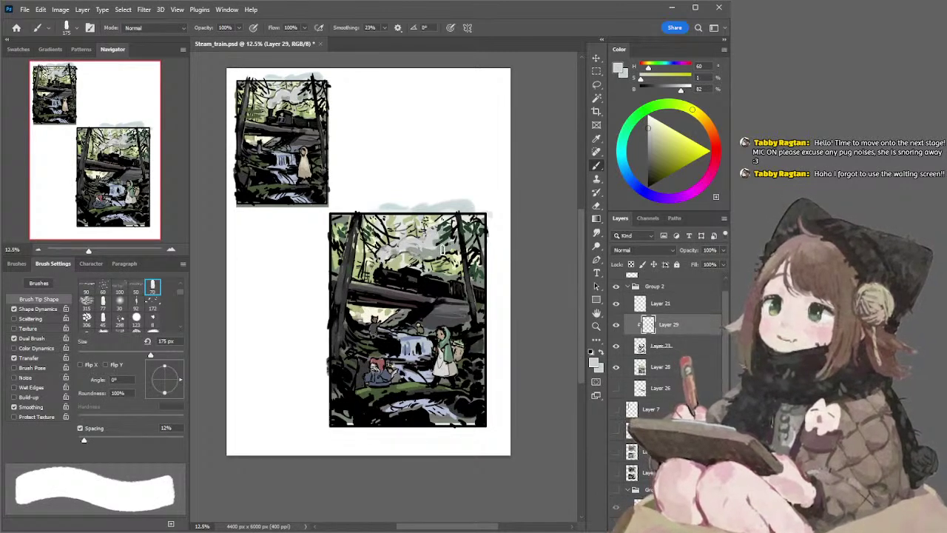
{"action": "key", "text": "ctrl+z"}
{"action": "left_click", "coordinate": [436, 250], "text": "alt"}
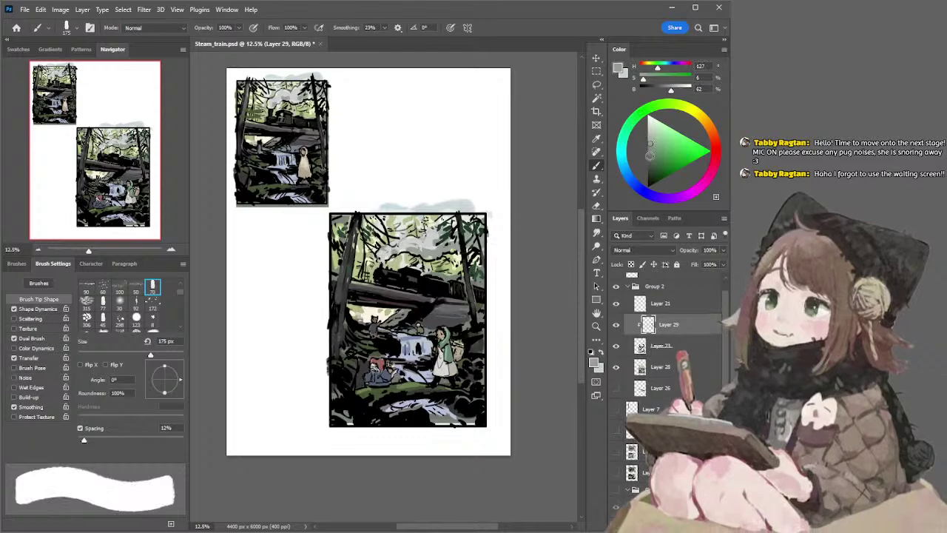
{"action": "left_click", "coordinate": [649, 157]}
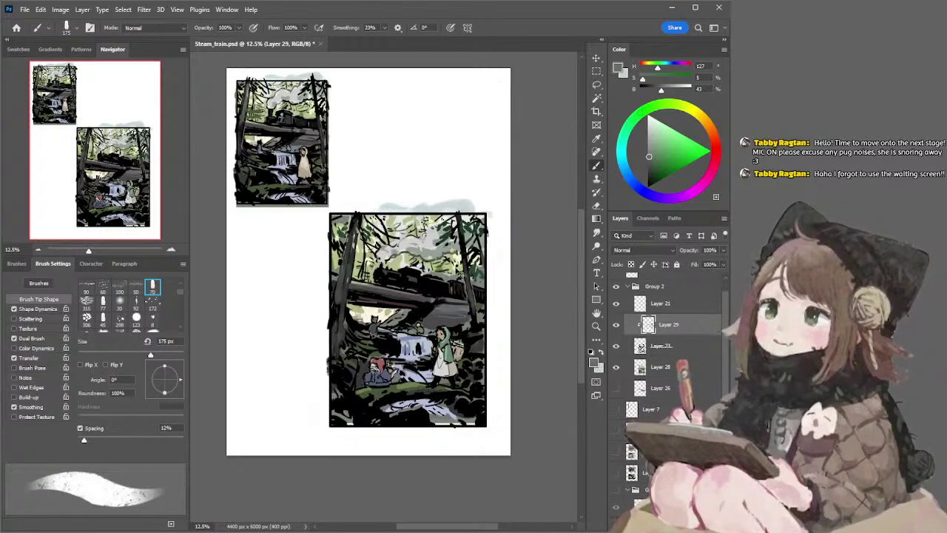
Paint the background behind the train on Layer 28 with sampled yellow-green (hue 71, saturation 31%, brightness 76%) at 125 to 100 px
{"action": "left_click", "coordinate": [456, 275], "text": "ctrl"}
{"action": "left_click", "coordinate": [438, 271], "text": "alt"}
{"action": "key", "text": "bracketleft"}
{"action": "key", "text": "bracketleft"}
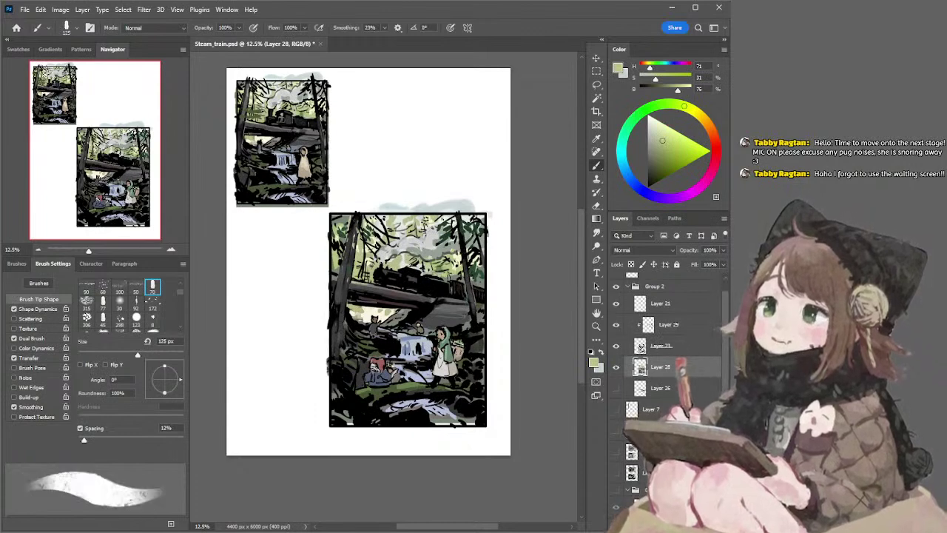
{"action": "key", "text": "bracketleft"}
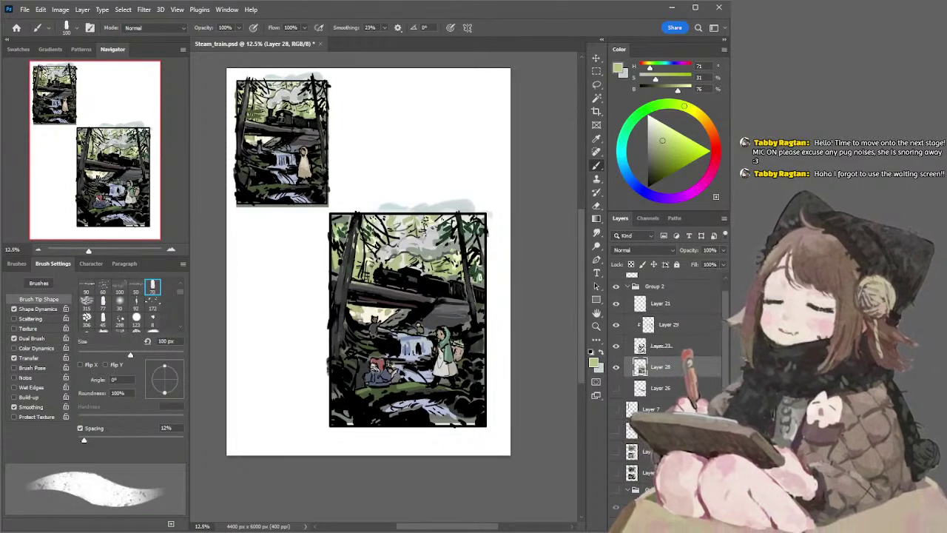
Brighten the background gaps between the trees with pale yellow (hue 57, saturation 16%, brightness 96%) at 100 to 150 px, and enlarge the brush to 300 px
{"action": "left_click", "coordinate": [479, 251], "text": "alt"}
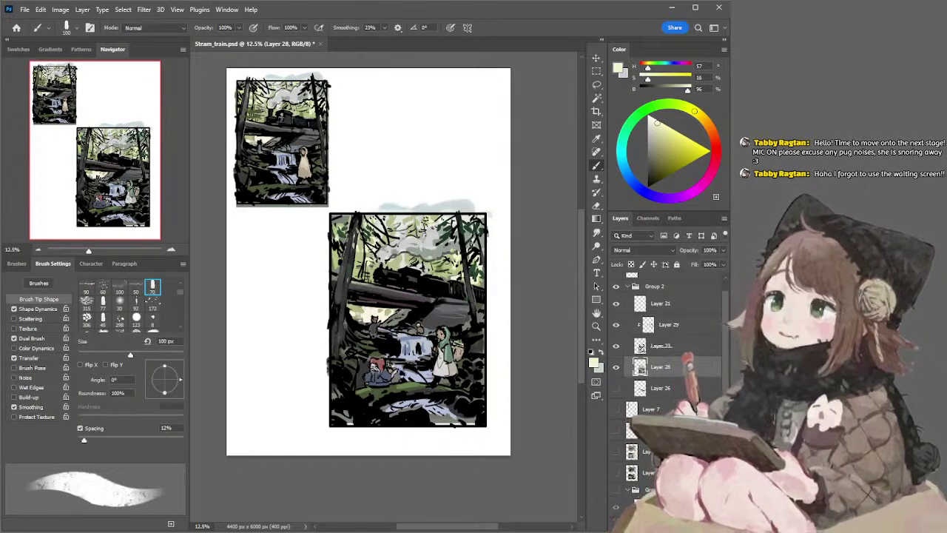
{"action": "key", "text": "bracketright"}
{"action": "key", "text": "bracketright"}
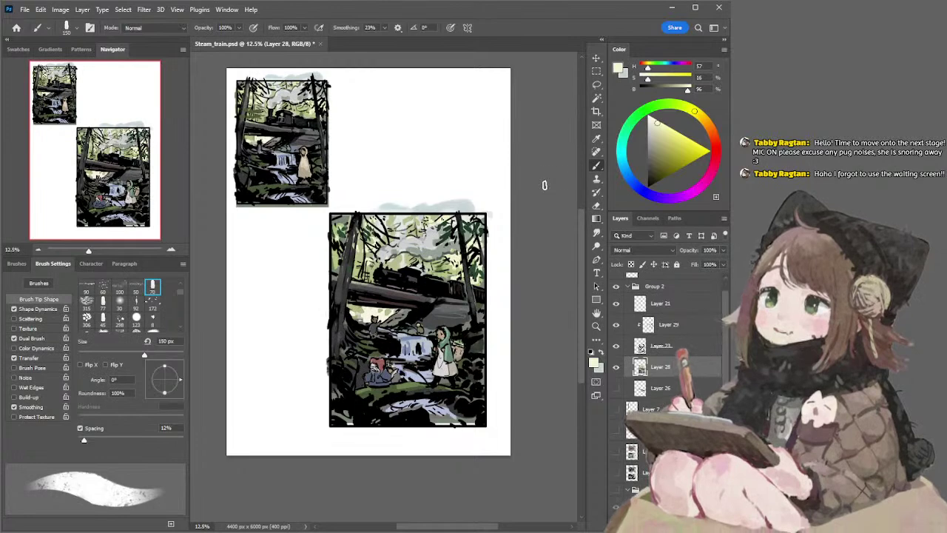
{"action": "key", "text": "ctrl+plus"}
{"action": "key", "text": "bracketright"}
{"action": "key", "text": "bracketright"}
{"action": "key", "text": "bracketright"}
{"action": "key", "text": "bracketright"}
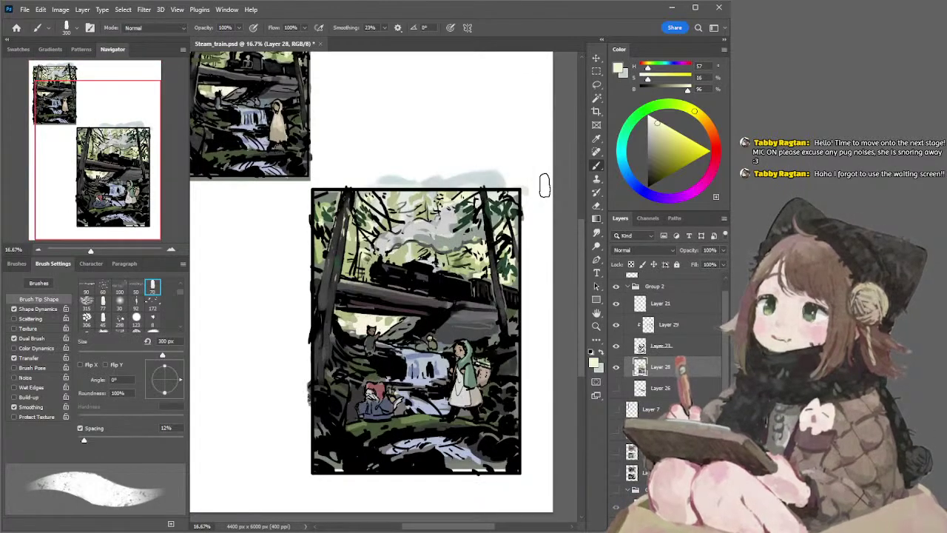
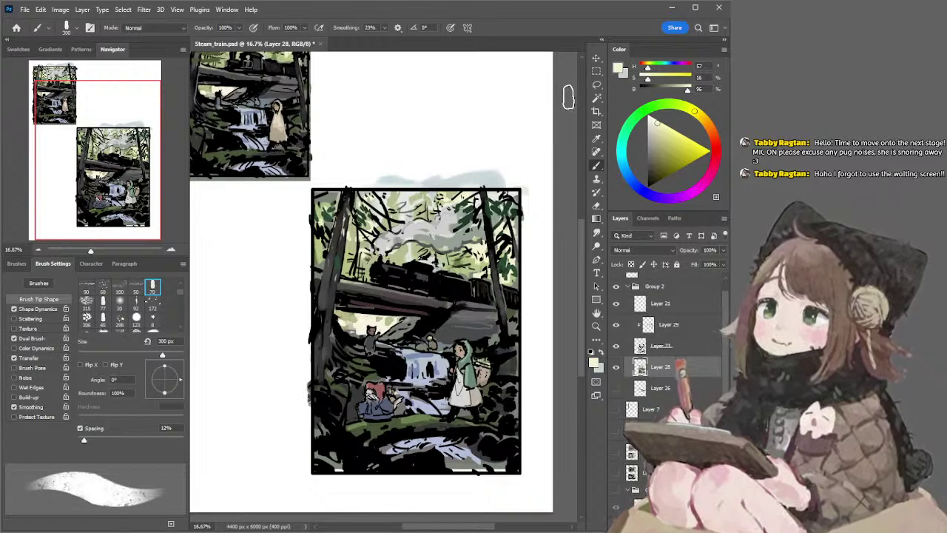
{"action": "left_click_drag", "start_coordinate": [488, 169], "coordinate": [440, 112]}
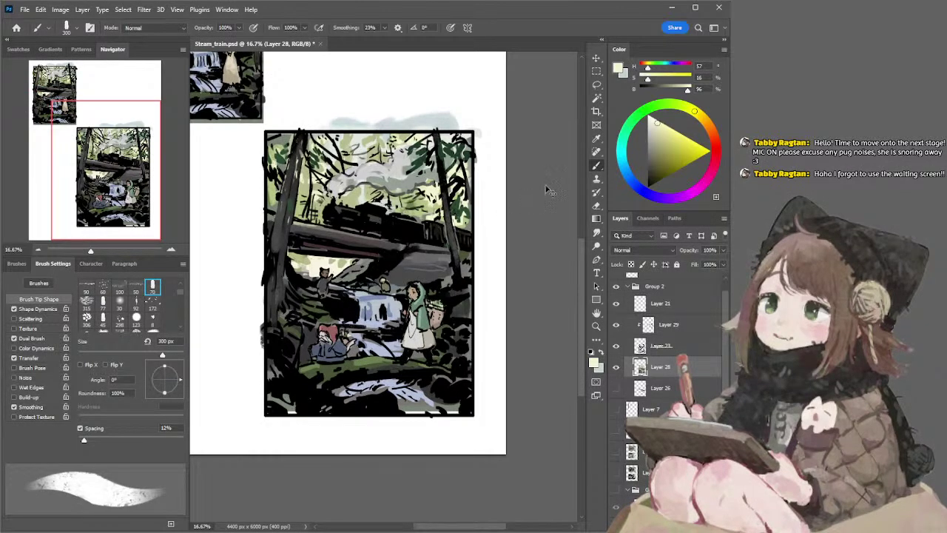
Sample greyish brown (hue 46, saturation 24%, brightness 49%) near the waterfall's animal and light grey from the girl's apron, with a 175 px brush
{"action": "left_click", "coordinate": [386, 285], "text": "alt"}
{"action": "key", "text": "bracketleft"}
{"action": "key", "text": "bracketleft"}
{"action": "key", "text": "bracketleft"}
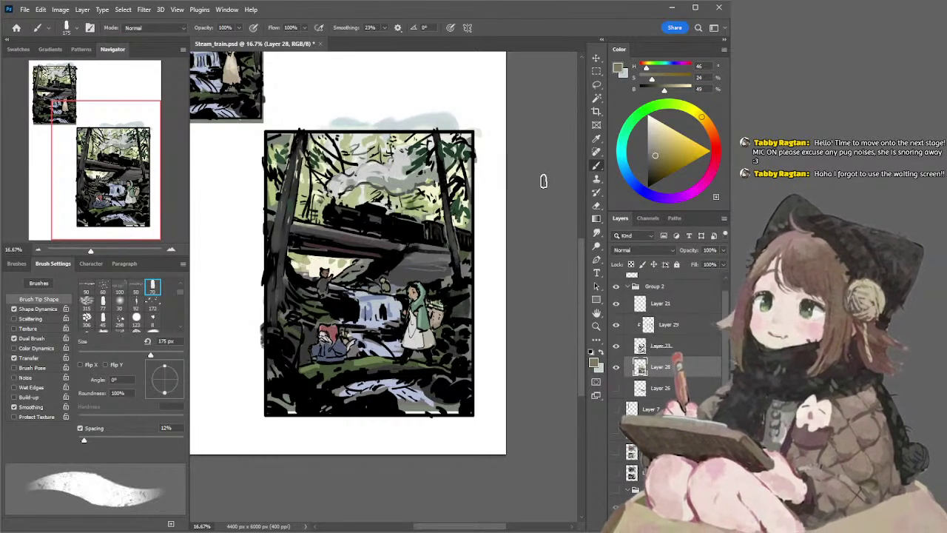
{"action": "left_click_drag", "start_coordinate": [542, 167], "coordinate": [542, 182]}
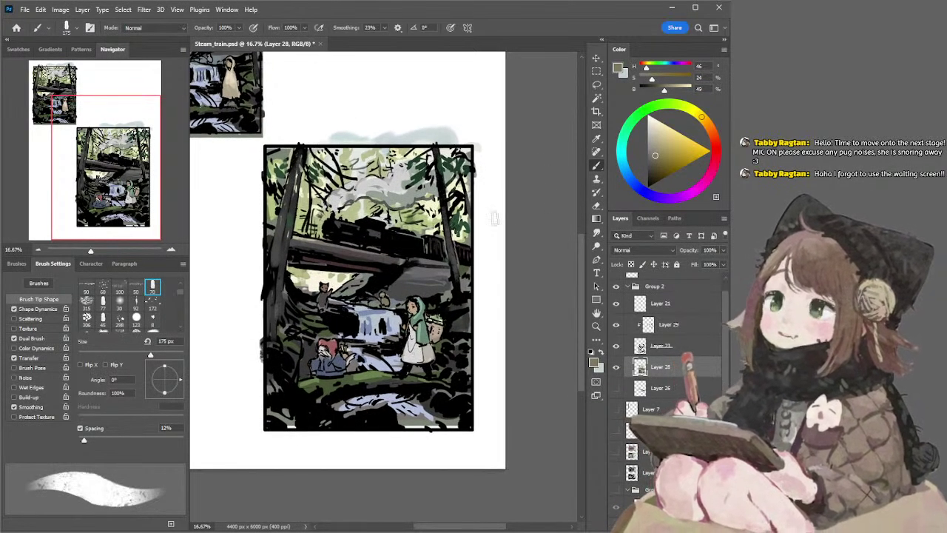
{"action": "left_click", "coordinate": [412, 354], "text": "alt"}
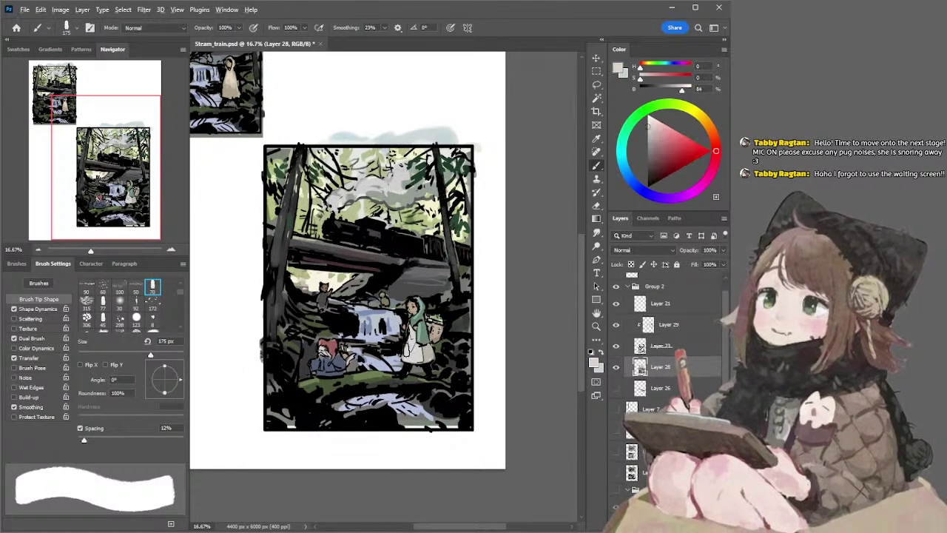
Sample the blue-grey of the seated figure's clothing and paint over it on Layer 28 with a 70 px brush
{"action": "key", "text": "bracketleft"}
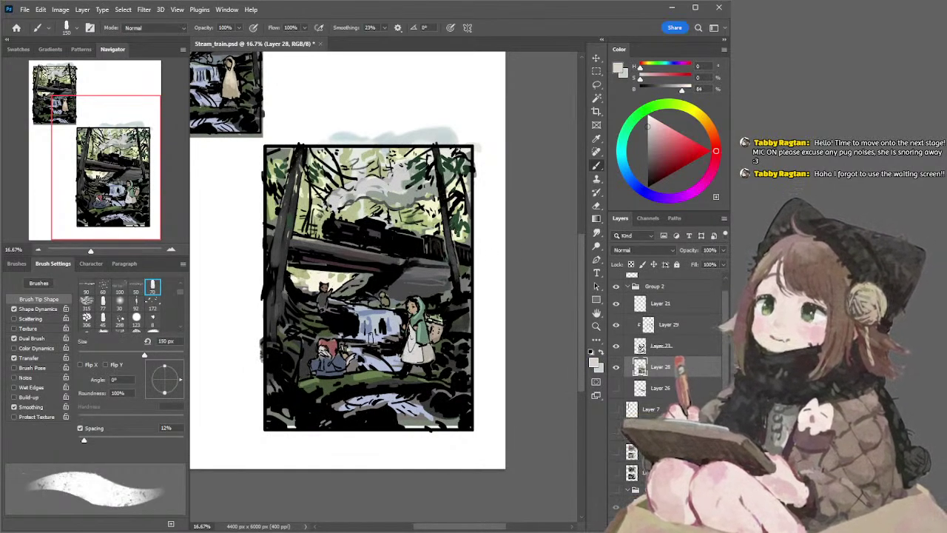
{"action": "left_click", "coordinate": [345, 359], "text": "alt"}
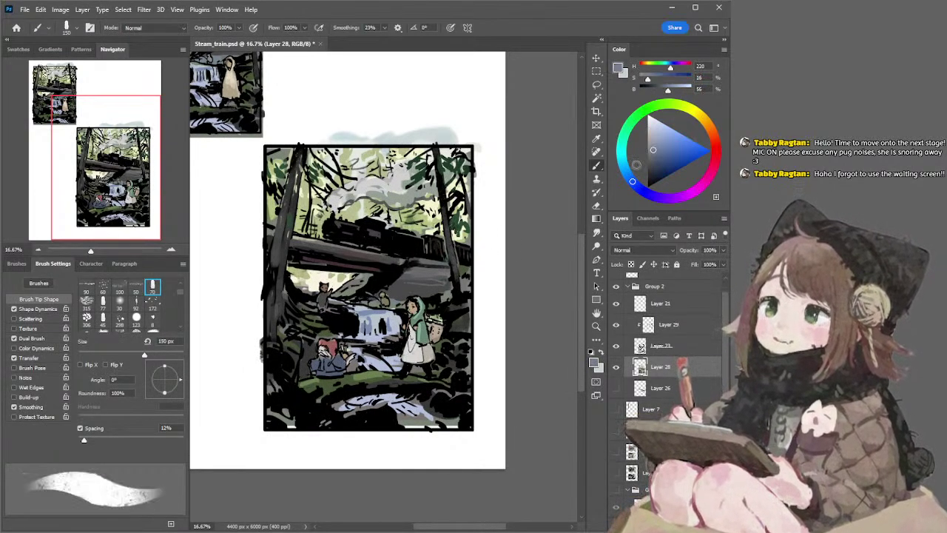
{"action": "key", "text": "bracketleft"}
{"action": "key", "text": "bracketleft"}
{"action": "key", "text": "bracketleft"}
{"action": "key", "text": "bracketleft"}
{"action": "key", "text": "bracketleft"}
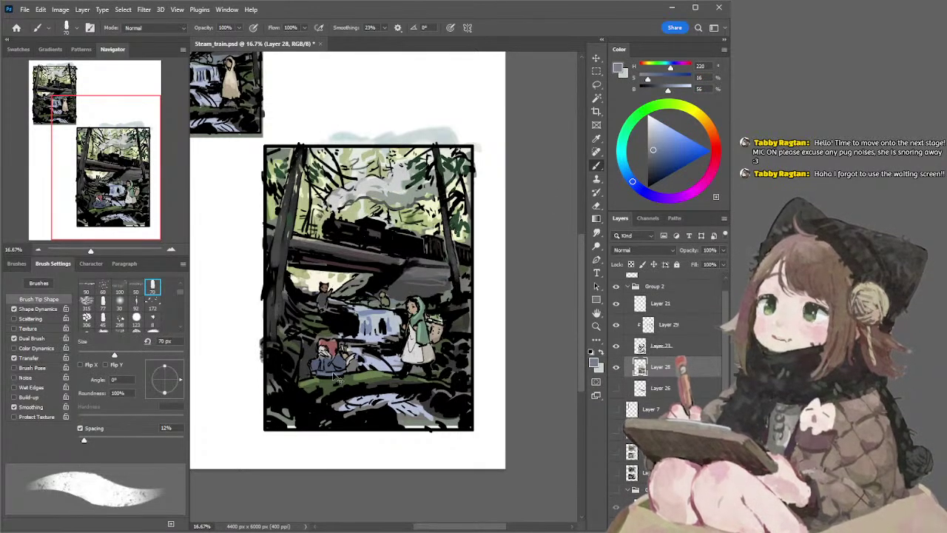
{"action": "left_click_drag", "start_coordinate": [334, 372], "coordinate": [323, 363]}
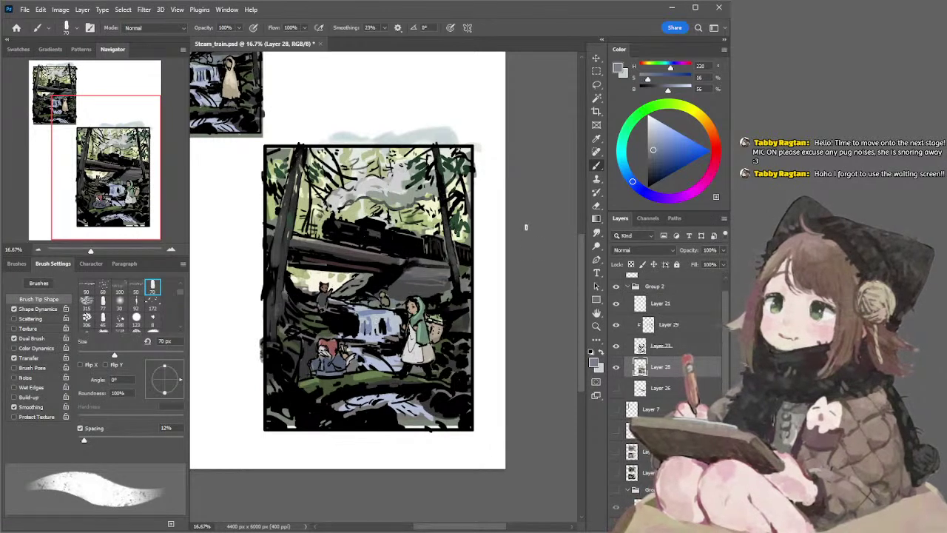
Sample the basket's colour, adjust it to a muted brown, and shade the standing girl's basket with a 50 px brush
{"action": "left_click_drag", "start_coordinate": [533, 202], "coordinate": [537, 218]}
{"action": "left_click", "coordinate": [439, 341], "text": "alt"}
{"action": "left_click", "coordinate": [654, 156]}
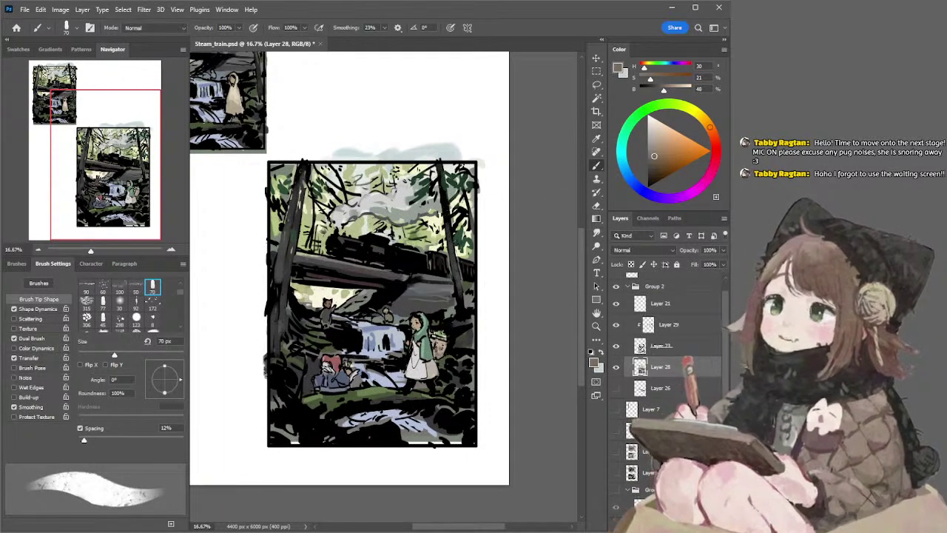
{"action": "key", "text": "bracketleft"}
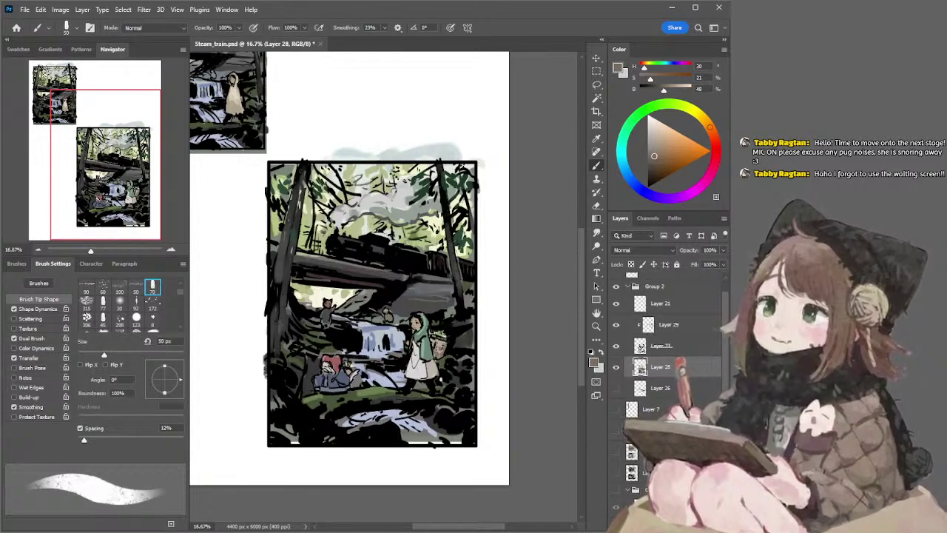
On Layer 29, sample a dark green and tint the steam locomotive with the brush enlarged to 250 px
{"action": "key", "text": "alt+bracketright"}
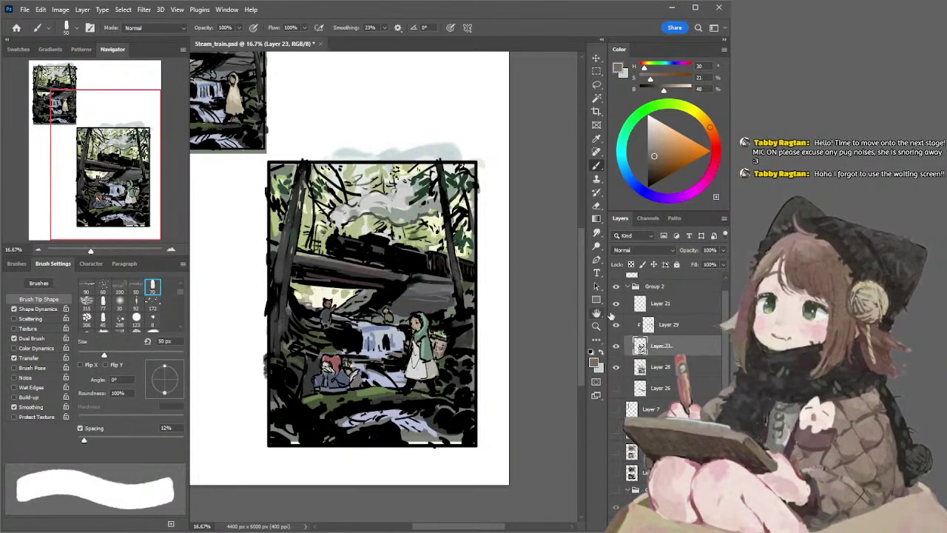
{"action": "key", "text": "alt+bracketright"}
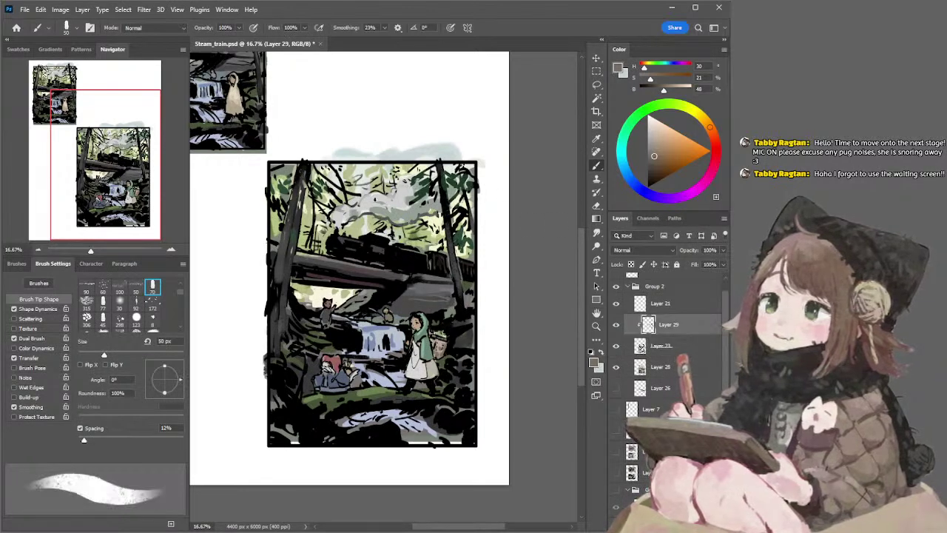
{"action": "left_click", "coordinate": [38, 250]}
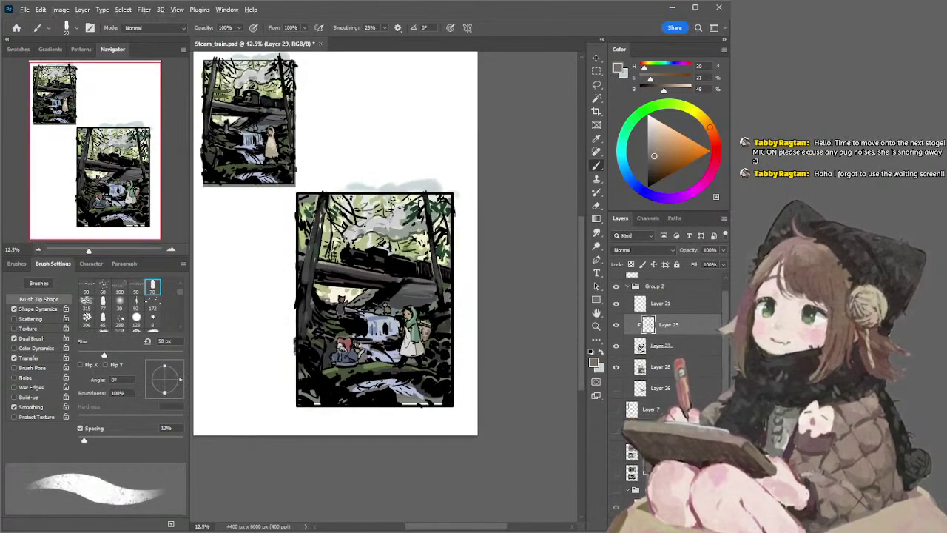
{"action": "left_click", "coordinate": [318, 249], "text": "alt"}
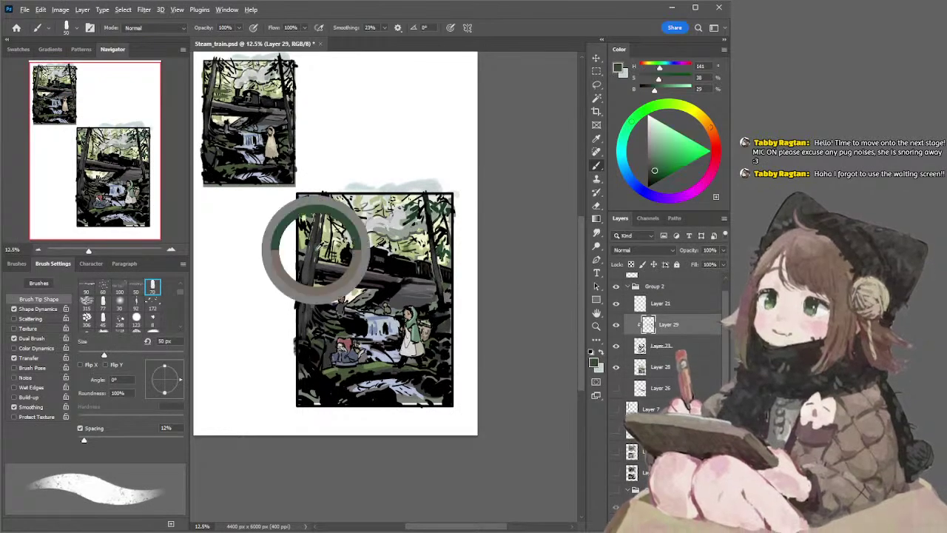
{"action": "key", "text": "bracketright"}
{"action": "key", "text": "bracketright"}
{"action": "key", "text": "bracketright"}
{"action": "key", "text": "bracketright"}
{"action": "key", "text": "bracketright"}
{"action": "key", "text": "bracketright"}
{"action": "key", "text": "bracketright"}
{"action": "key", "text": "bracketright"}
{"action": "key", "text": "bracketright"}
{"action": "key", "text": "bracketright"}
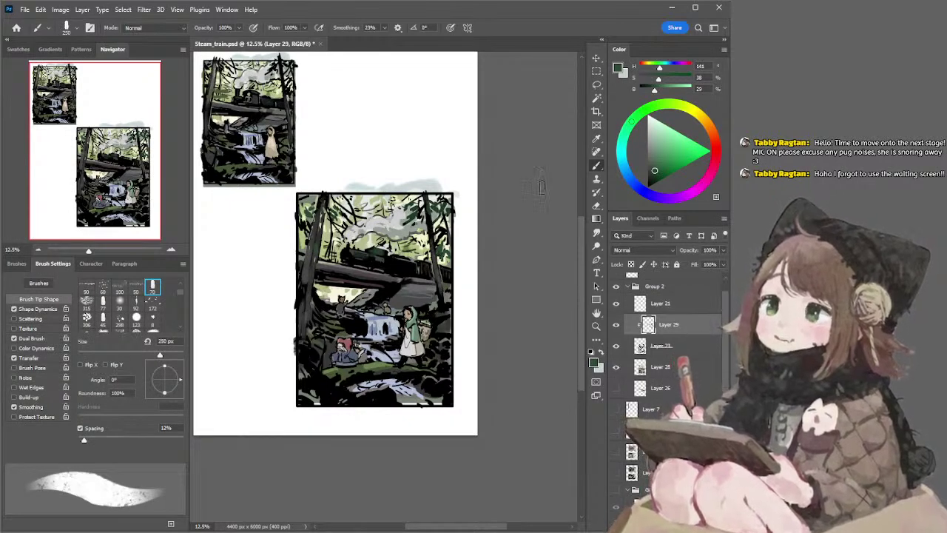
Shift the dark green to a blue of hue 198 and tint the train's carriages, undoing the last stroke
{"action": "left_click", "coordinate": [624, 164]}
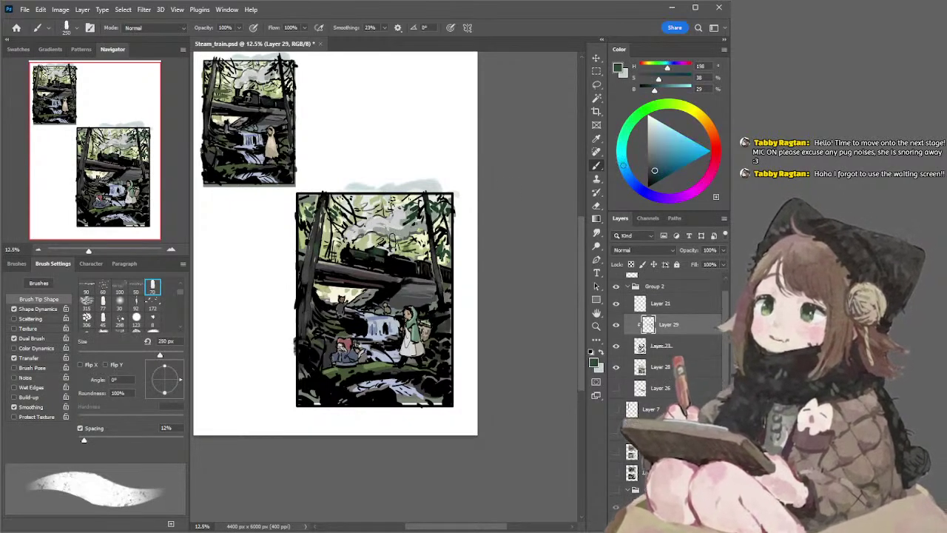
{"action": "key", "text": "bracketleft"}
{"action": "key", "text": "bracketright"}
{"action": "key", "text": "bracketright"}
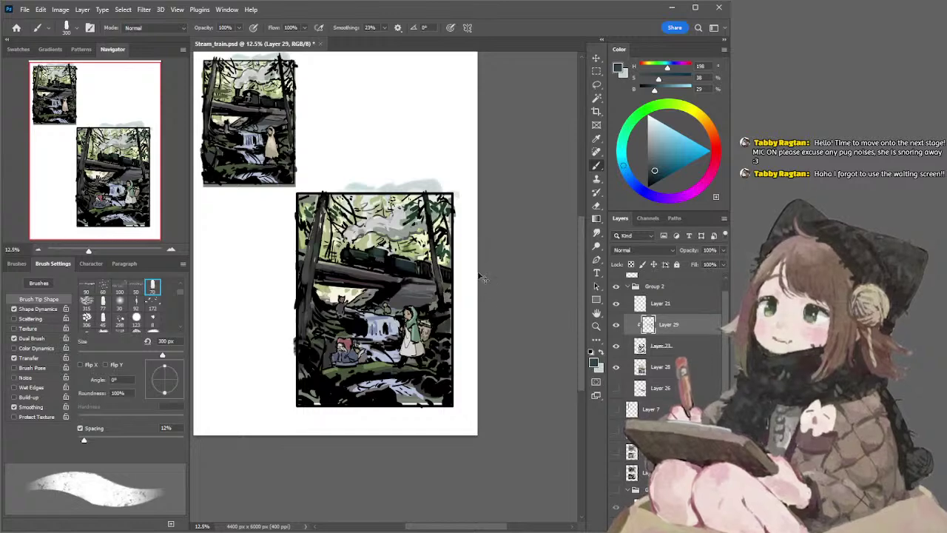
{"action": "key", "text": "bracketright"}
{"action": "left_click_drag", "start_coordinate": [402, 268], "coordinate": [411, 269]}
{"action": "key", "text": "ctrl+z"}
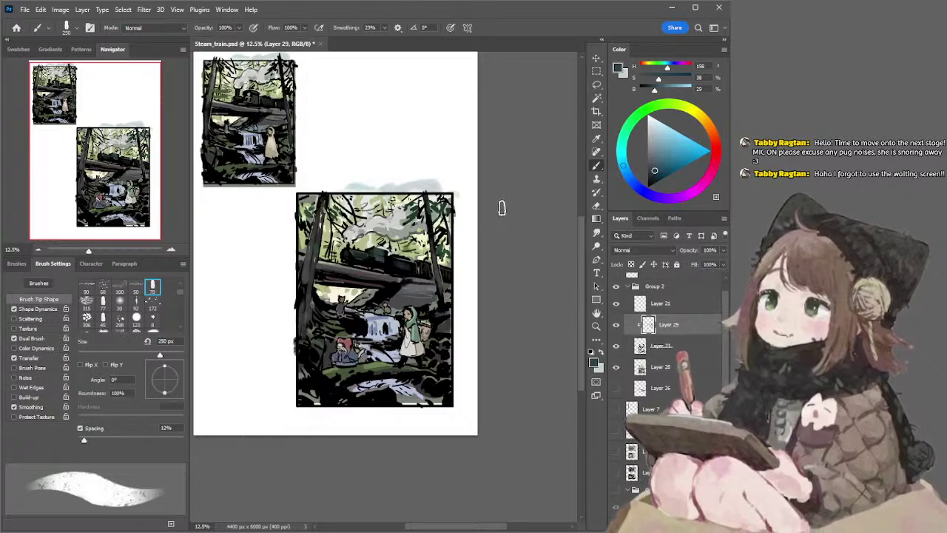
Paint mid-grey highlights (brightness 58%) on the tree trunks with a 175 px brush, and sample black from the right trunk
{"action": "key", "text": "d"}
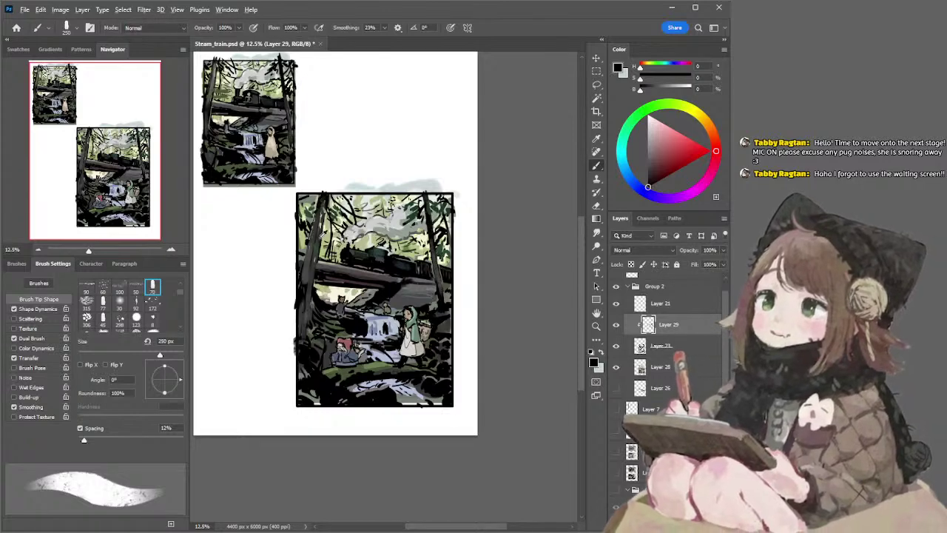
{"action": "left_click", "coordinate": [311, 257], "text": "alt"}
{"action": "left_click", "coordinate": [648, 146]}
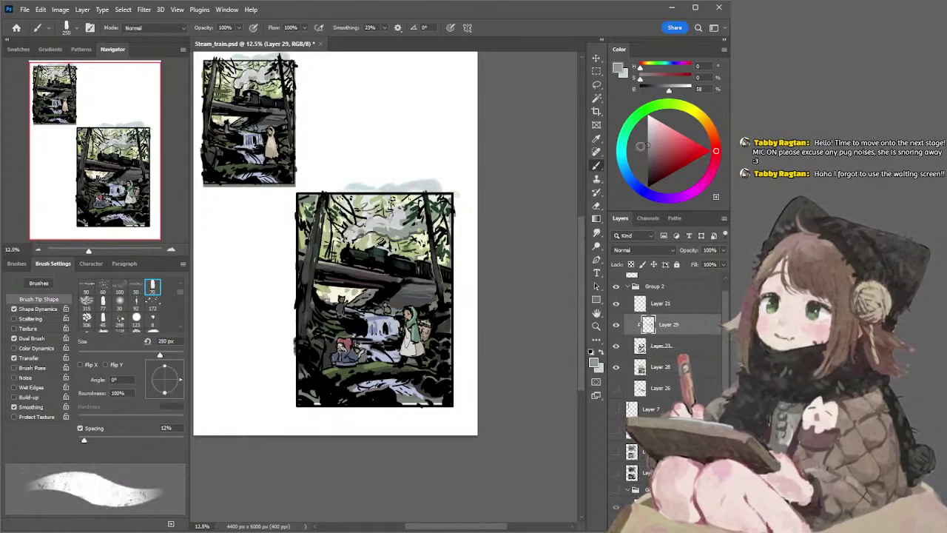
{"action": "key", "text": "bracketleft"}
{"action": "key", "text": "bracketleft"}
{"action": "key", "text": "bracketleft"}
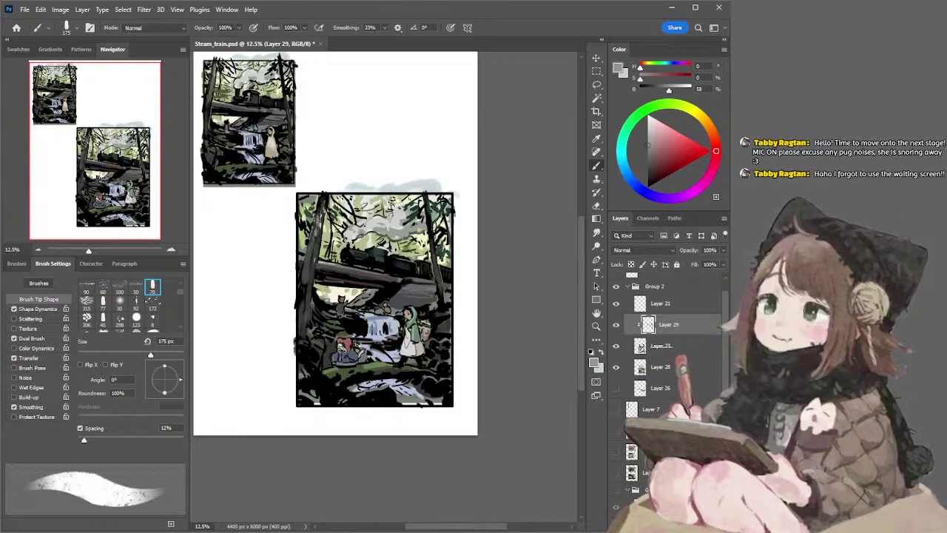
{"action": "left_click", "coordinate": [433, 220], "text": "alt"}
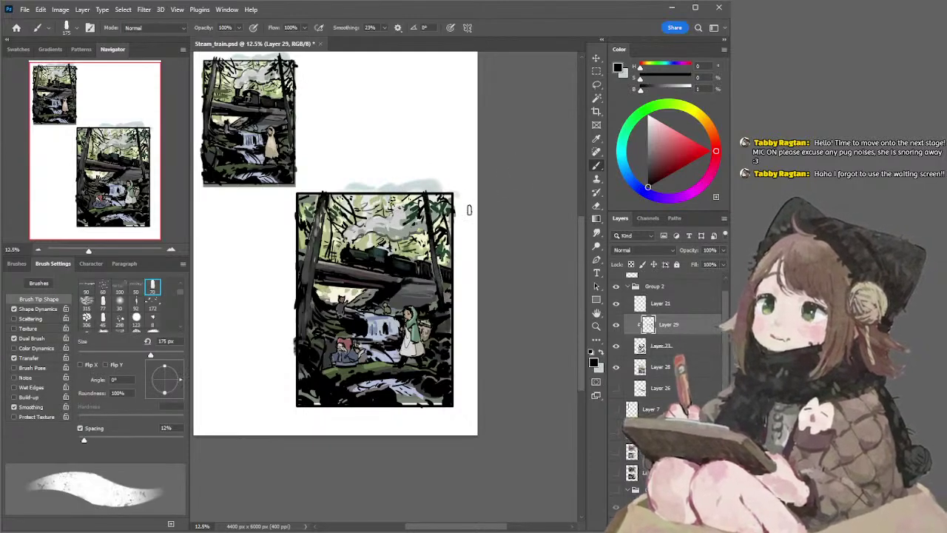
{"action": "left_click_drag", "start_coordinate": [489, 219], "coordinate": [494, 212]}
Sample the background's pale green, adjust it to a darker hue 79, and tint the distant foliage with a 200–300 px brush
{"action": "left_click", "coordinate": [384, 231], "text": "alt"}
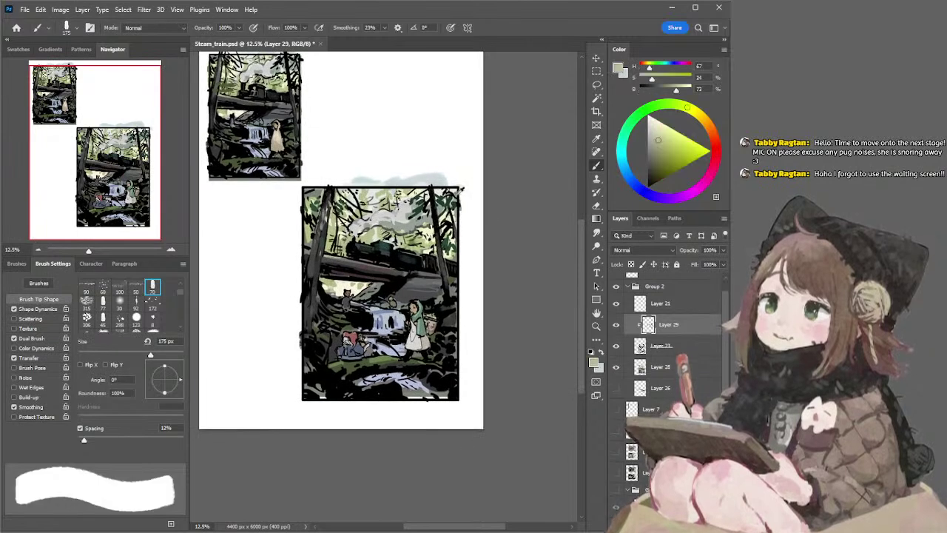
{"action": "left_click", "coordinate": [657, 150]}
{"action": "left_click", "coordinate": [678, 104]}
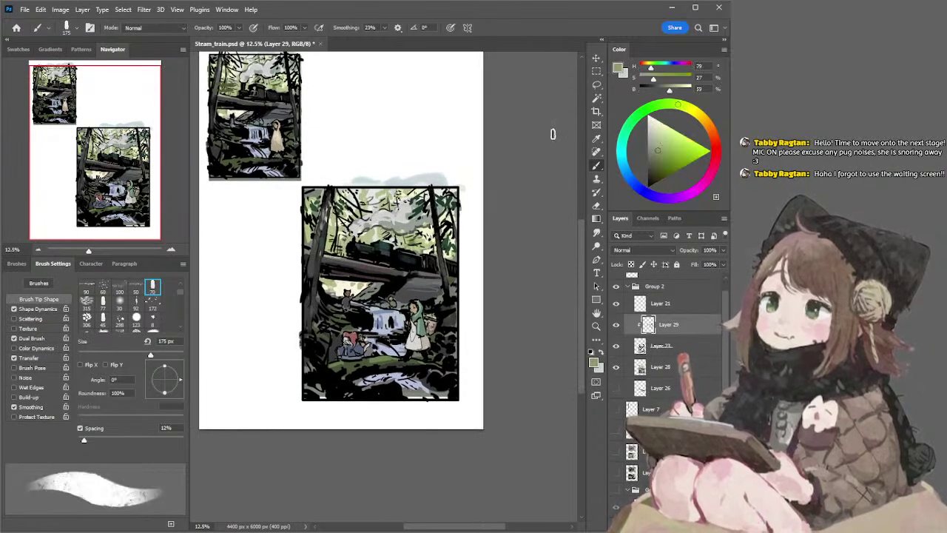
{"action": "key", "text": "bracketright"}
{"action": "key", "text": "bracketright"}
{"action": "key", "text": "bracketright"}
{"action": "key", "text": "bracketright"}
{"action": "key", "text": "bracketleft"}
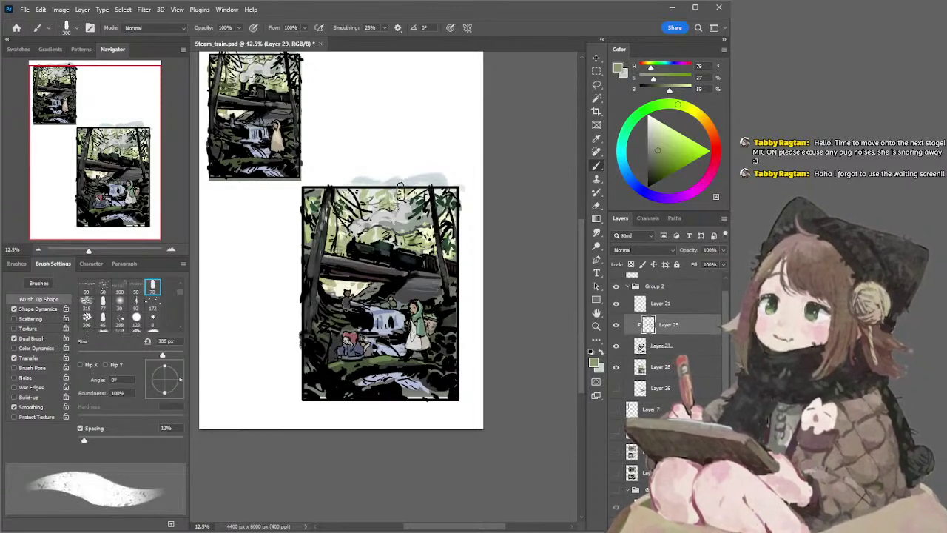
{"action": "key", "text": "bracketleft"}
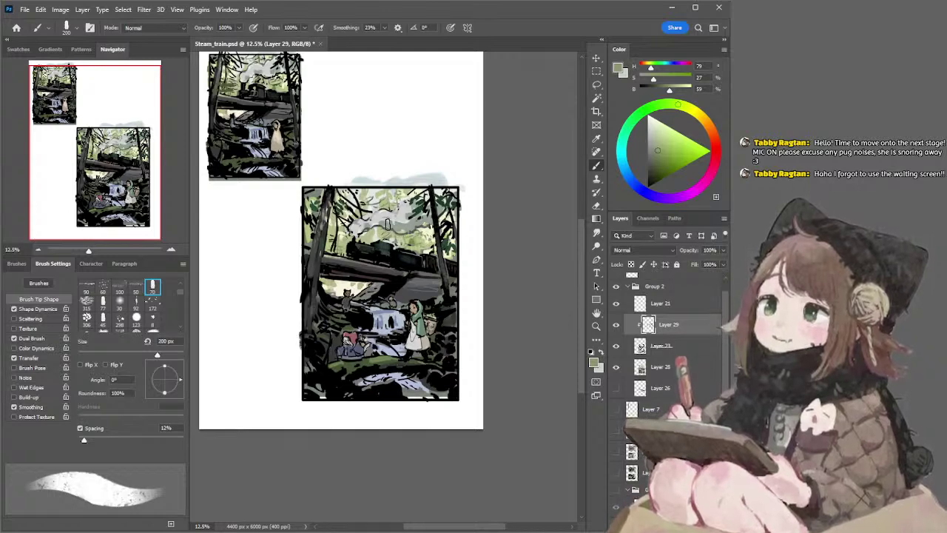
{"action": "key", "text": "bracketright"}
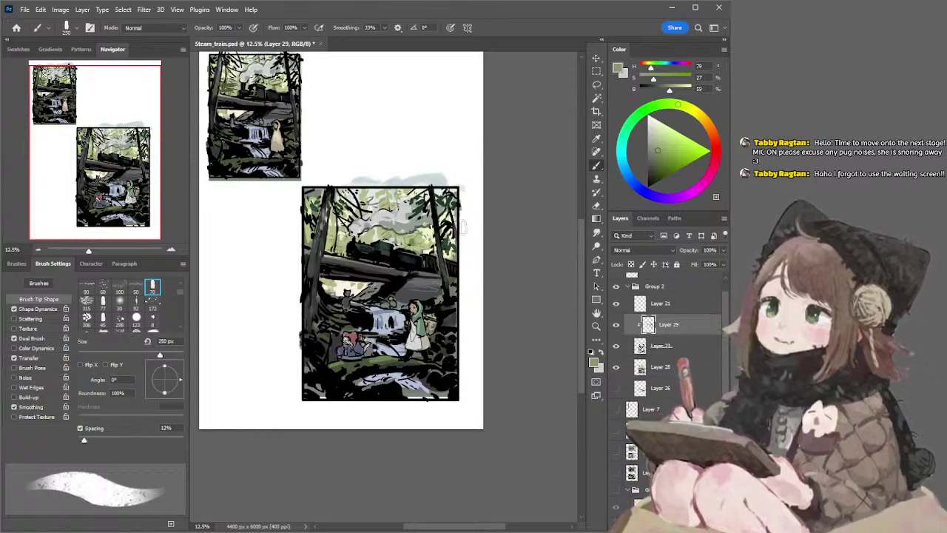
Sample the bridge support's grey and paint over the support on Layer 28, reducing the brush to 150 px
{"action": "left_click_drag", "start_coordinate": [492, 209], "coordinate": [489, 202]}
{"action": "left_click", "coordinate": [373, 278], "text": "alt"}
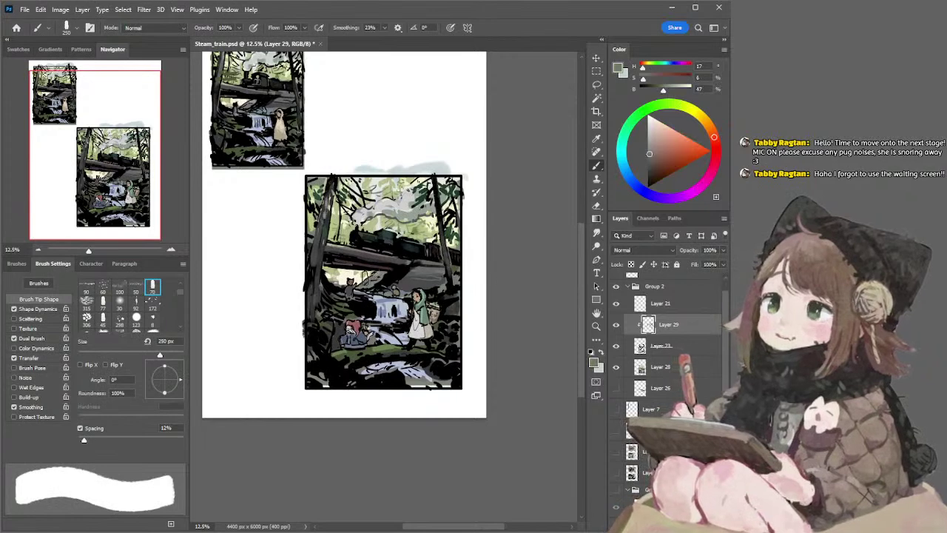
{"action": "left_click", "coordinate": [423, 268], "text": "alt"}
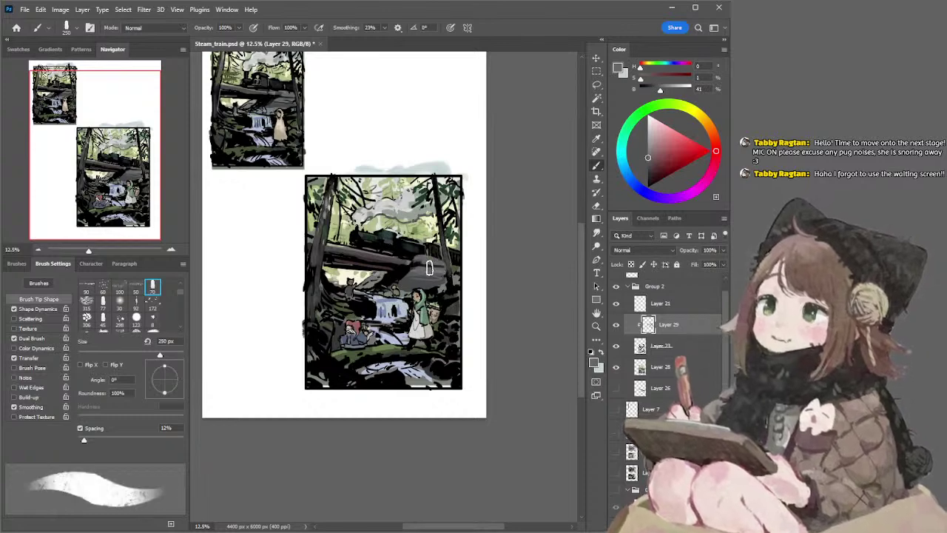
{"action": "left_click", "coordinate": [427, 269], "text": "ctrl"}
{"action": "left_click_drag", "start_coordinate": [428, 269], "coordinate": [428, 252]}
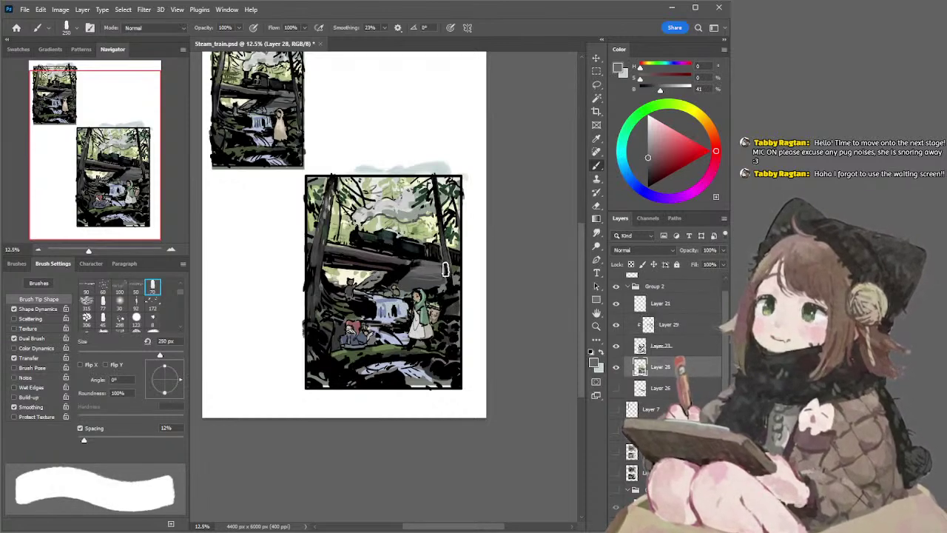
{"action": "key", "text": "bracketleft"}
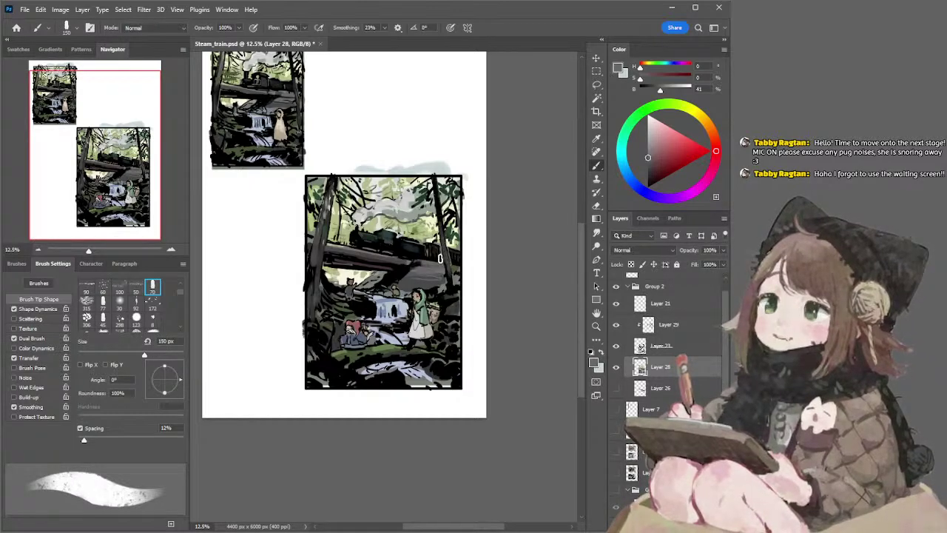
Paint black shadow under the bridge beside the right trunk with a 125 px brush, and sample dark grey from the beam
{"action": "left_click", "coordinate": [436, 258], "text": "alt"}
{"action": "key", "text": "bracketleft"}
{"action": "left_click_drag", "start_coordinate": [438, 262], "coordinate": [458, 264]}
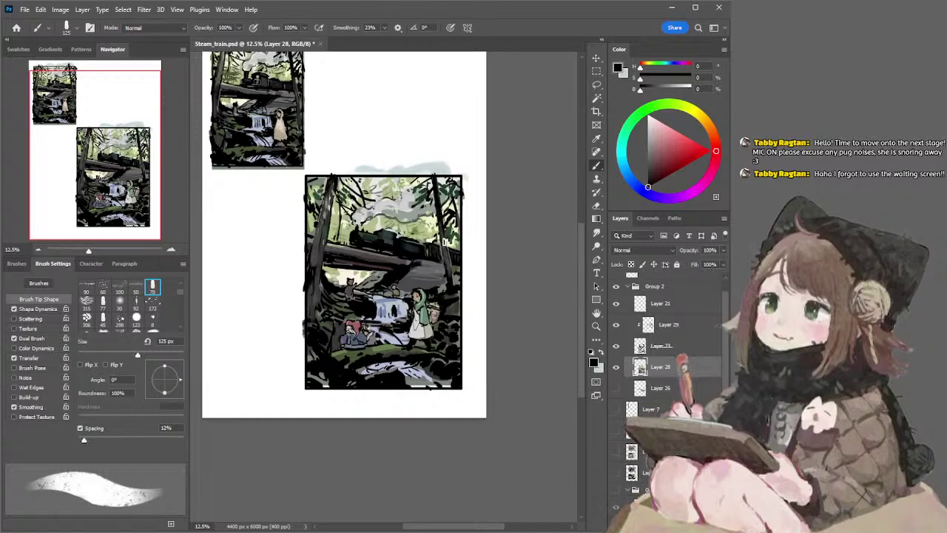
{"action": "left_click", "coordinate": [362, 251], "text": "alt"}
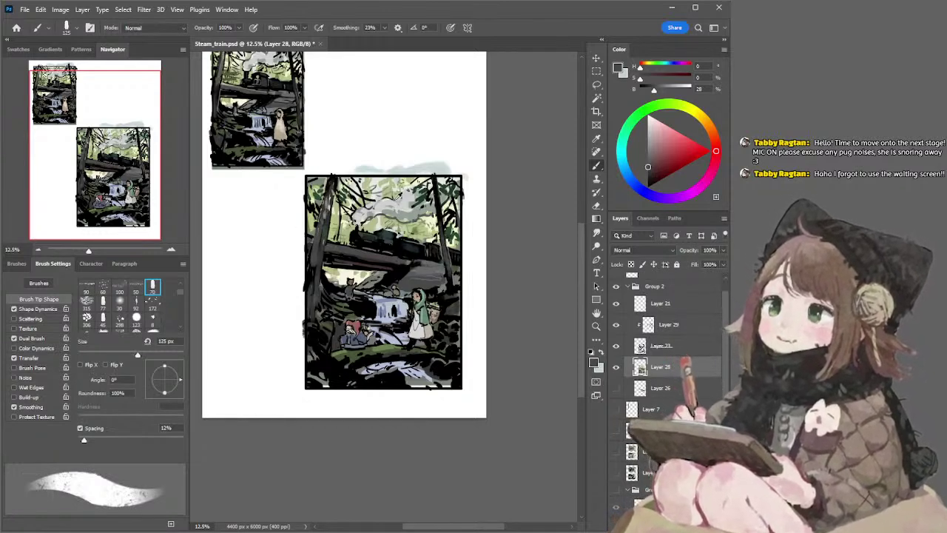
Try a thin light-grey stroke sampled from the smoke with a 35 px brush, and undo it
{"action": "left_click", "coordinate": [405, 207], "text": "alt"}
{"action": "key", "text": "bracketleft"}
{"action": "key", "text": "bracketleft"}
{"action": "key", "text": "bracketleft"}
{"action": "key", "text": "bracketleft"}
{"action": "key", "text": "bracketleft"}
{"action": "key", "text": "bracketleft"}
{"action": "key", "text": "bracketleft"}
{"action": "key", "text": "bracketleft"}
{"action": "key", "text": "bracketleft"}
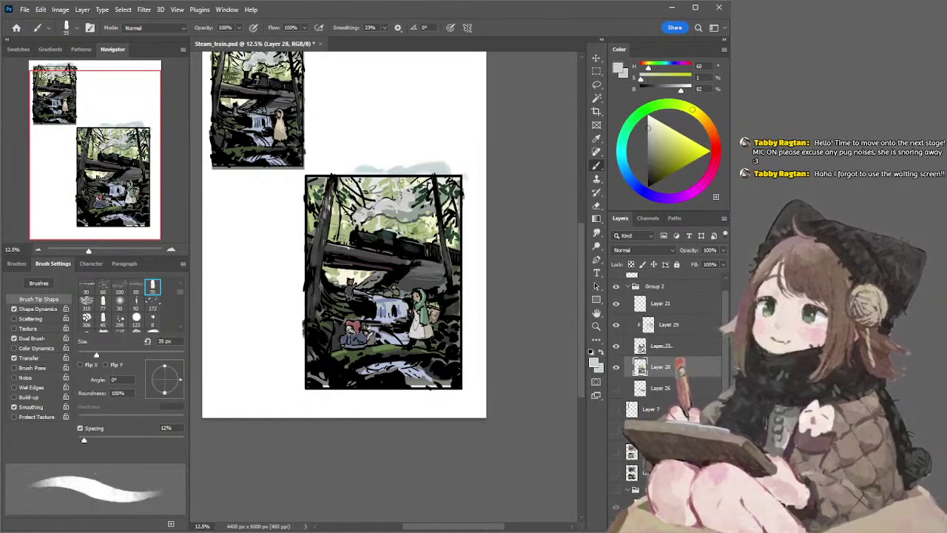
{"action": "key", "text": "ctrl+z"}
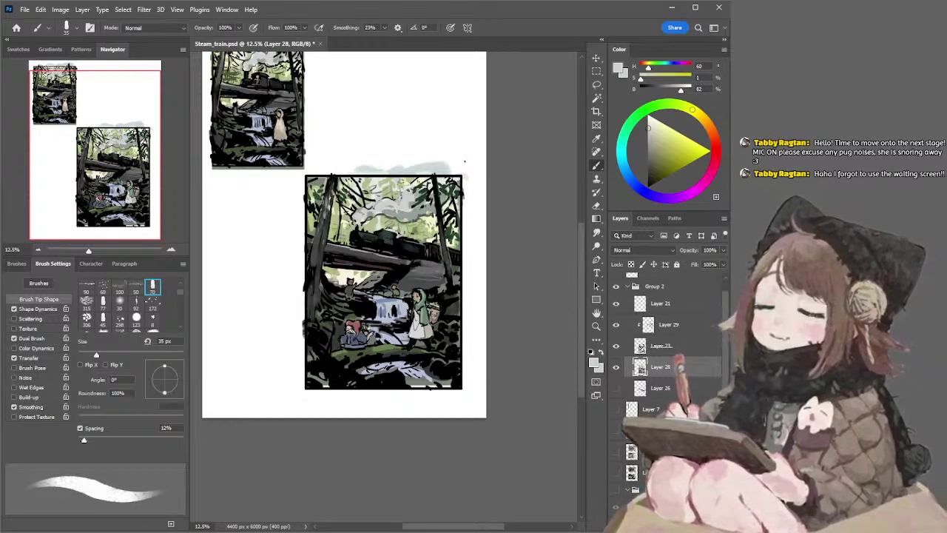
Sample the bridge beam's dark grey and touch up the bridge on Layer 28 with the brush enlarged to 150 px
{"action": "left_click", "coordinate": [360, 254], "text": "alt"}
{"action": "key", "text": "bracketright"}
{"action": "key", "text": "bracketright"}
{"action": "key", "text": "bracketright"}
{"action": "key", "text": "bracketright"}
{"action": "key", "text": "bracketright"}
{"action": "key", "text": "bracketright"}
{"action": "key", "text": "bracketright"}
{"action": "key", "text": "bracketright"}
{"action": "key", "text": "bracketright"}
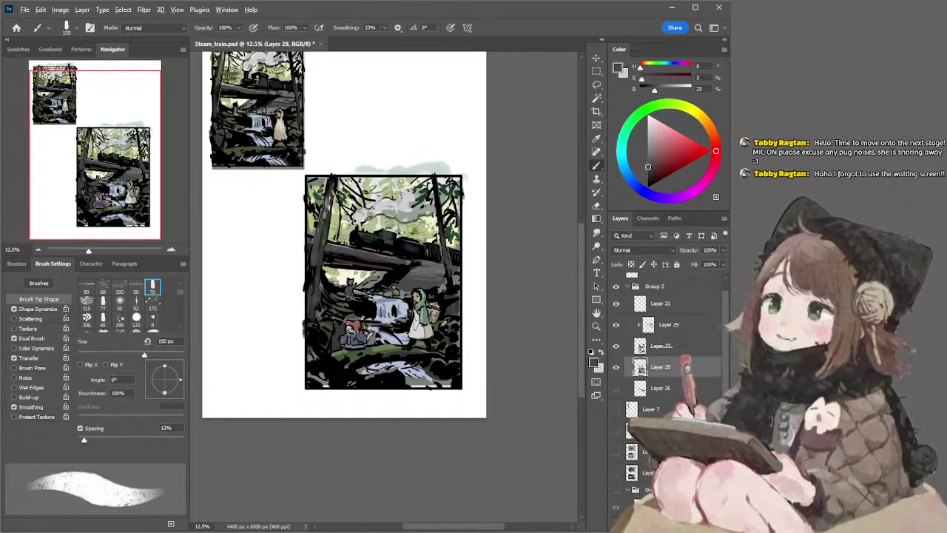
Sample mossy green beside the green-hooded figure and tint the right-hand rocks on Layer 29, reducing the brush from 200 to 125 px
{"action": "left_click", "coordinate": [439, 326], "text": "alt"}
{"action": "key", "text": "bracketright"}
{"action": "key", "text": "bracketright"}
{"action": "key", "text": "bracketright"}
{"action": "key", "text": "bracketright"}
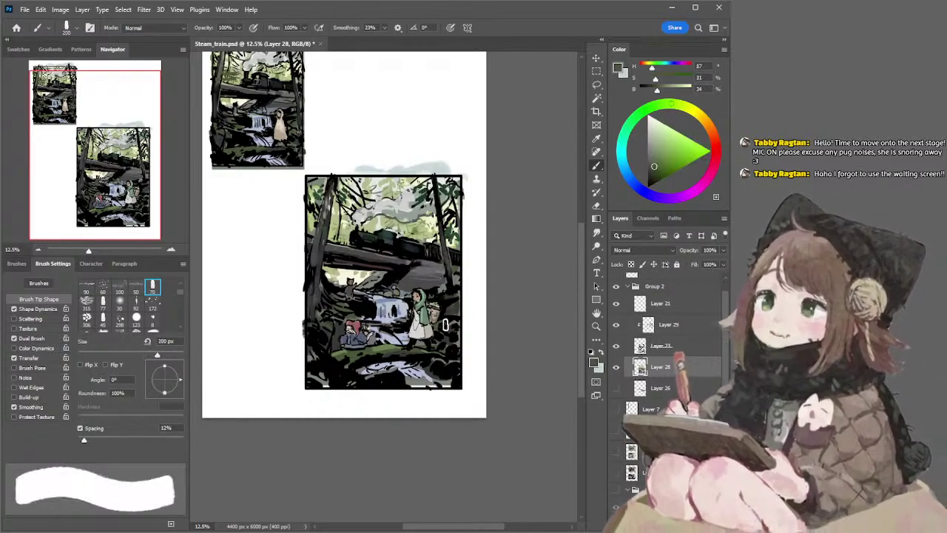
{"action": "left_click", "coordinate": [666, 324]}
{"action": "key", "text": "bracketleft"}
{"action": "key", "text": "bracketleft"}
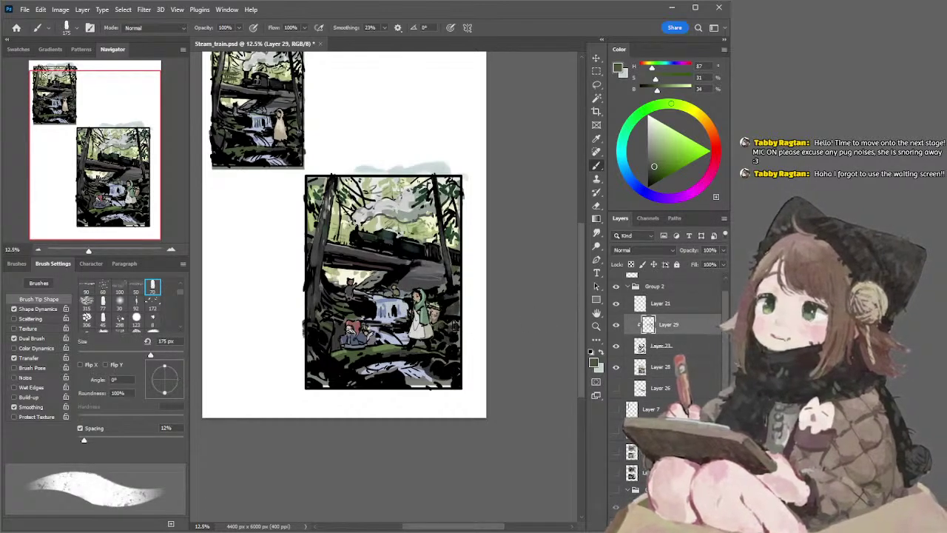
{"action": "key", "text": "bracketright"}
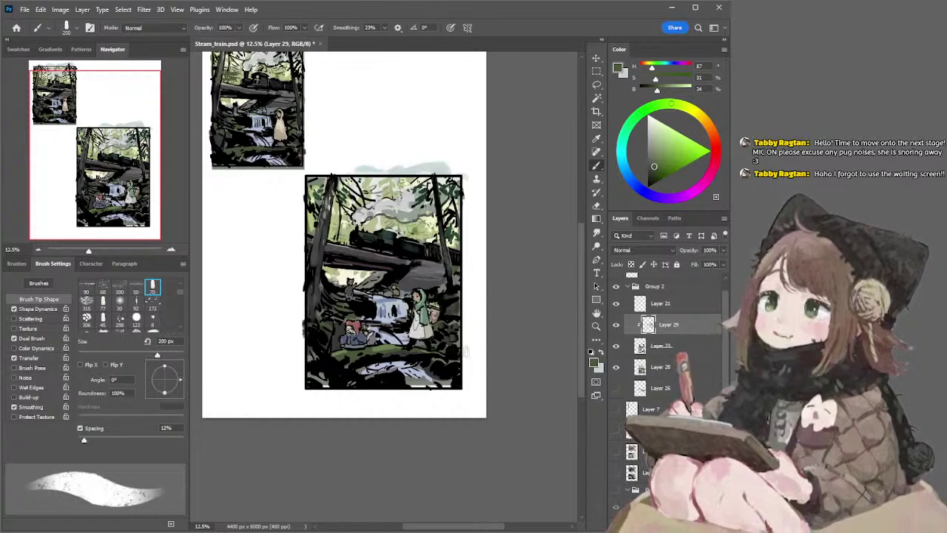
{"action": "key", "text": "bracketleft"}
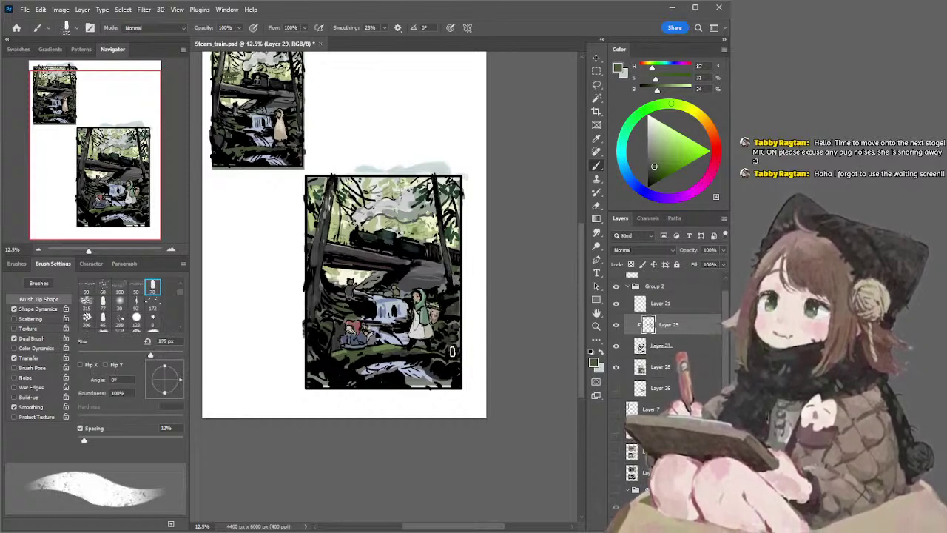
{"action": "key", "text": "bracketleft"}
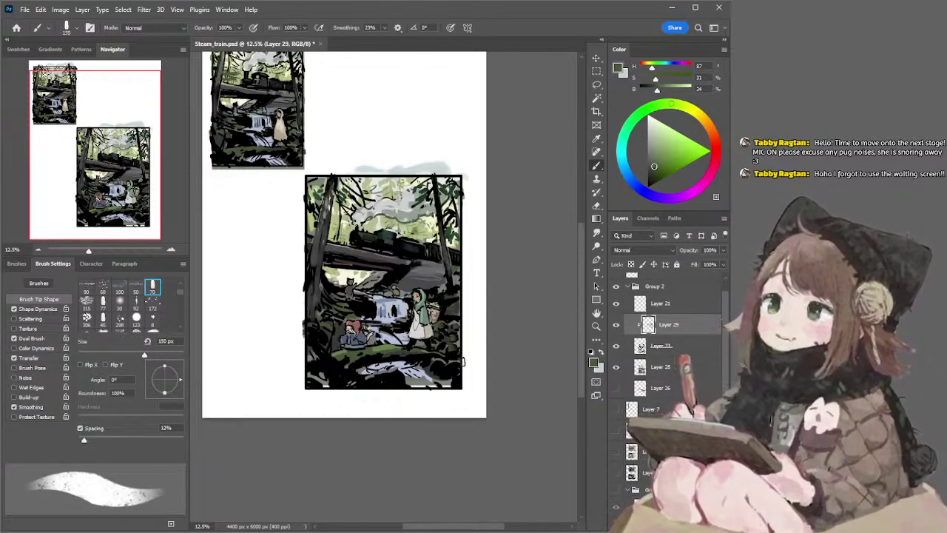
{"action": "key", "text": "bracketleft"}
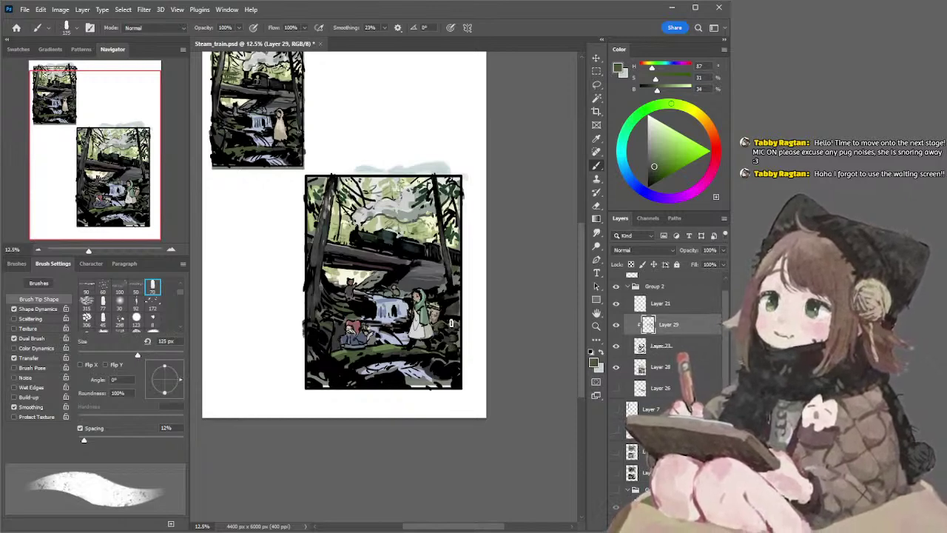
Clean up the green on the right-hand rocks with the 100 px eraser, and continue with the brush enlarged to 250 px
{"action": "key", "text": "e"}
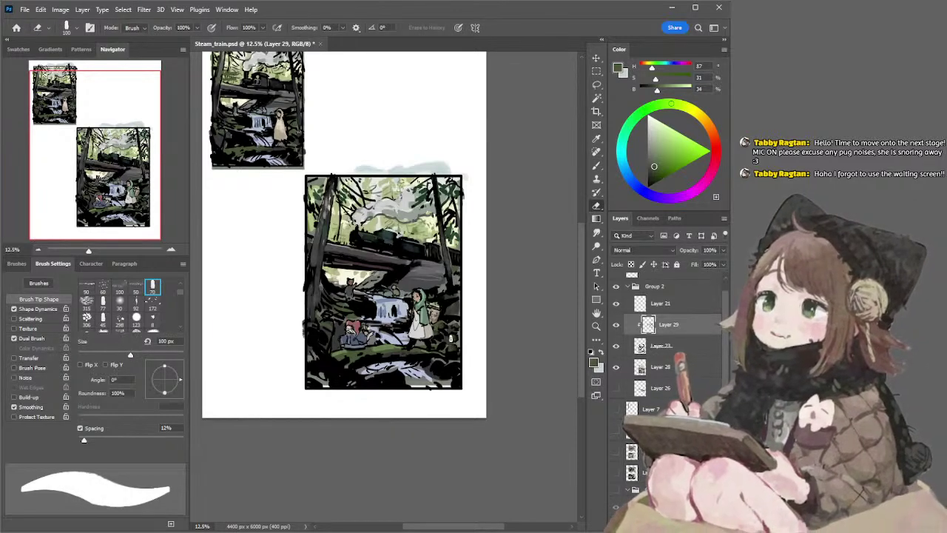
{"action": "key", "text": "b"}
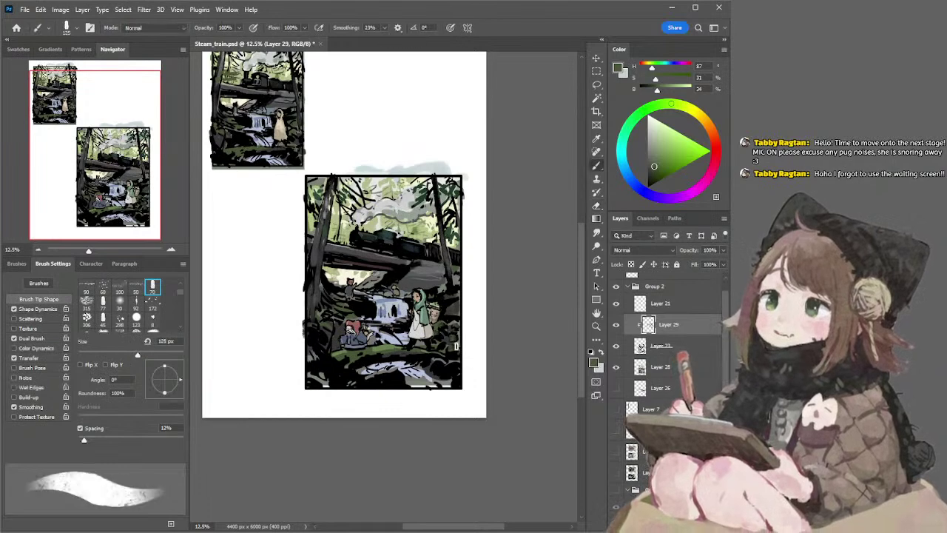
{"action": "key", "text": "bracketright"}
{"action": "key", "text": "bracketright"}
{"action": "key", "text": "bracketright"}
{"action": "key", "text": "bracketright"}
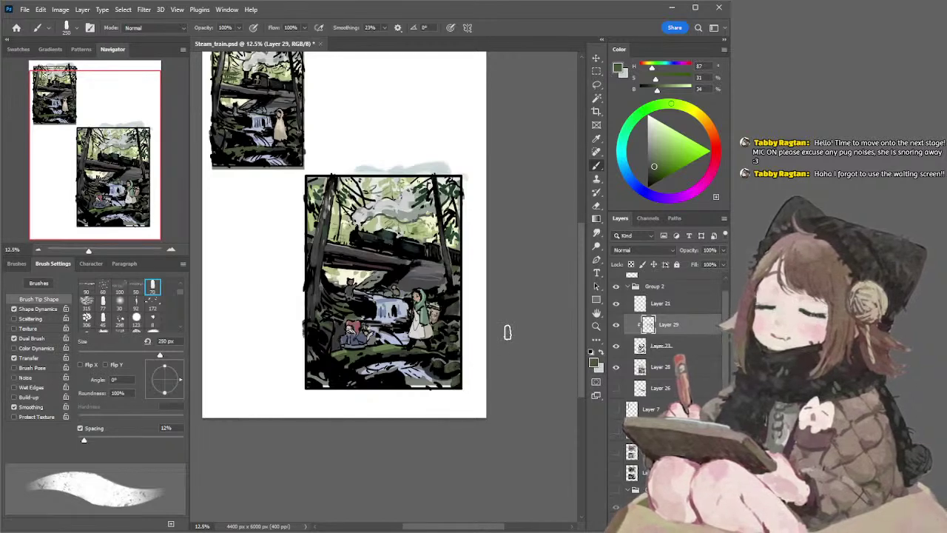
Sample the stream's pale blue and extend the water along the lower right of the sketch on Layer 28 with a 200 px brush
{"action": "left_click", "coordinate": [418, 380], "text": "ctrl"}
{"action": "left_click", "coordinate": [417, 380], "text": "alt"}
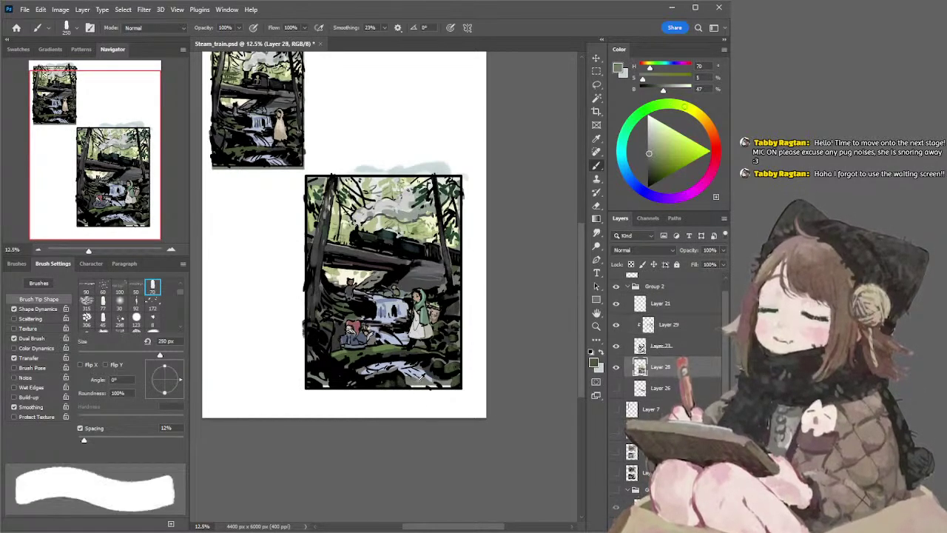
{"action": "key", "text": "bracketleft"}
{"action": "key", "text": "bracketleft"}
{"action": "key", "text": "bracketleft"}
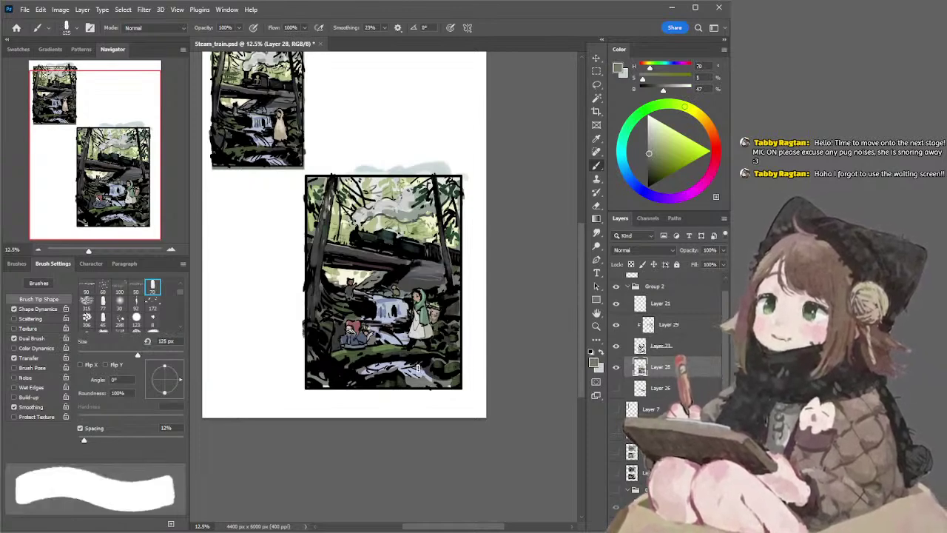
{"action": "left_click", "coordinate": [417, 369], "text": "alt"}
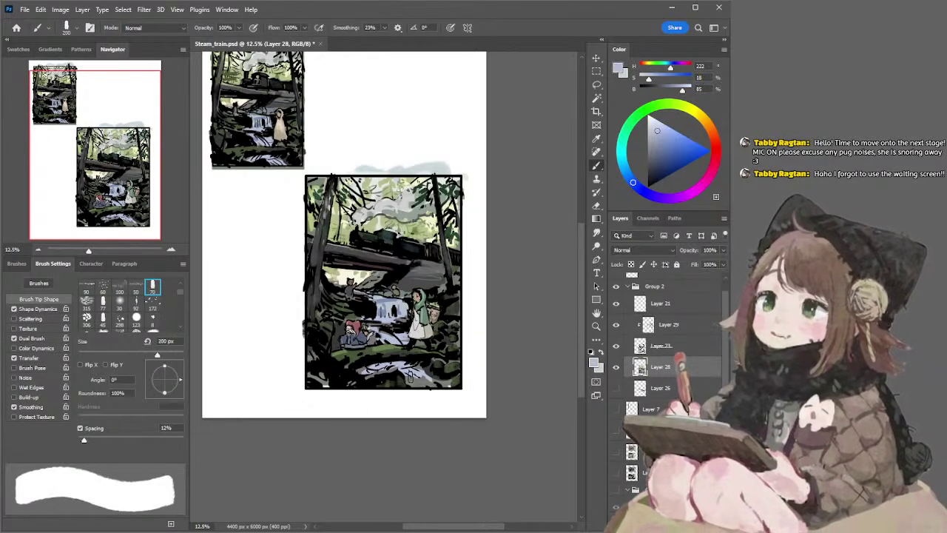
{"action": "key", "text": "bracketright"}
{"action": "left_click_drag", "start_coordinate": [424, 382], "coordinate": [437, 387]}
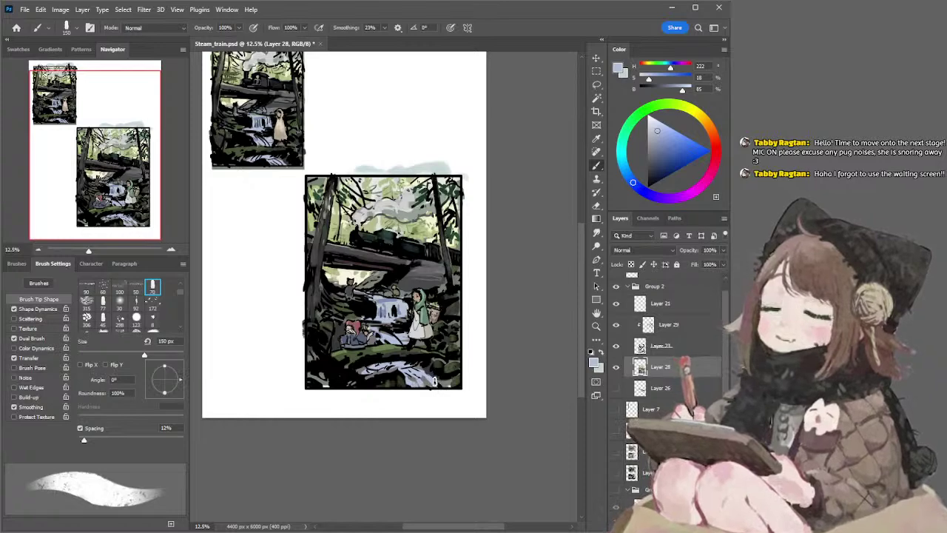
Fill the remaining white gaps along the stream's bottom edge with pale blue, reducing the brush to 90 px
{"action": "key", "text": "bracketleft"}
{"action": "key", "text": "bracketleft"}
{"action": "key", "text": "bracketleft"}
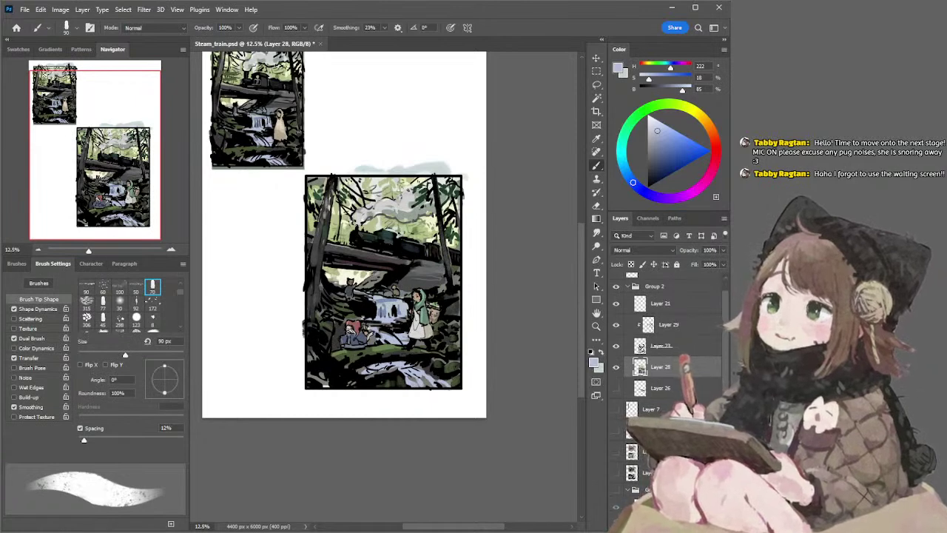
{"action": "scroll", "coordinate": [344, 235], "scroll_direction": "right", "scroll_amount": 2}
{"action": "scroll", "coordinate": [344, 235], "scroll_direction": "left", "scroll_amount": 2}
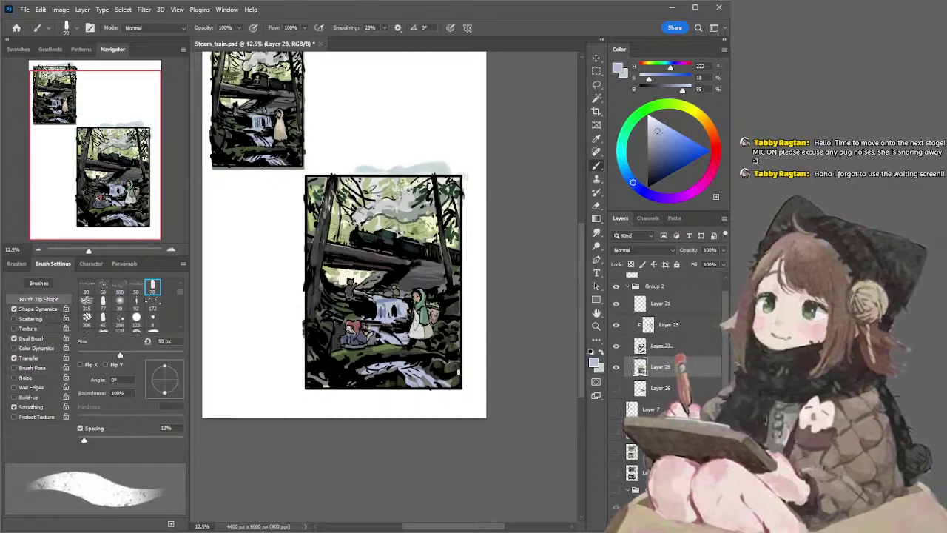
Try a sampled reddish-brown stroke on the lower-left rocks on Layer 29 with a 125 px brush, and undo it
{"action": "left_click", "coordinate": [648, 325]}
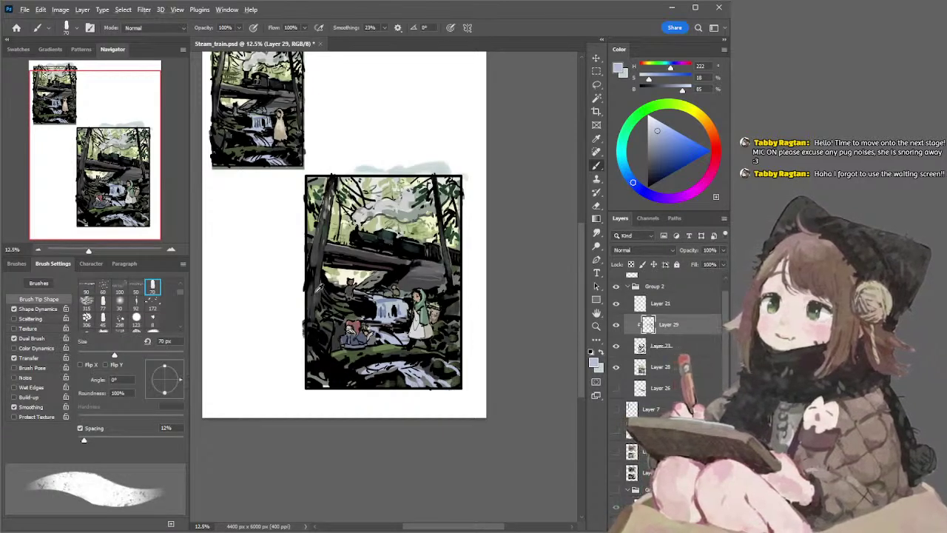
{"action": "left_click", "coordinate": [317, 257], "text": "alt"}
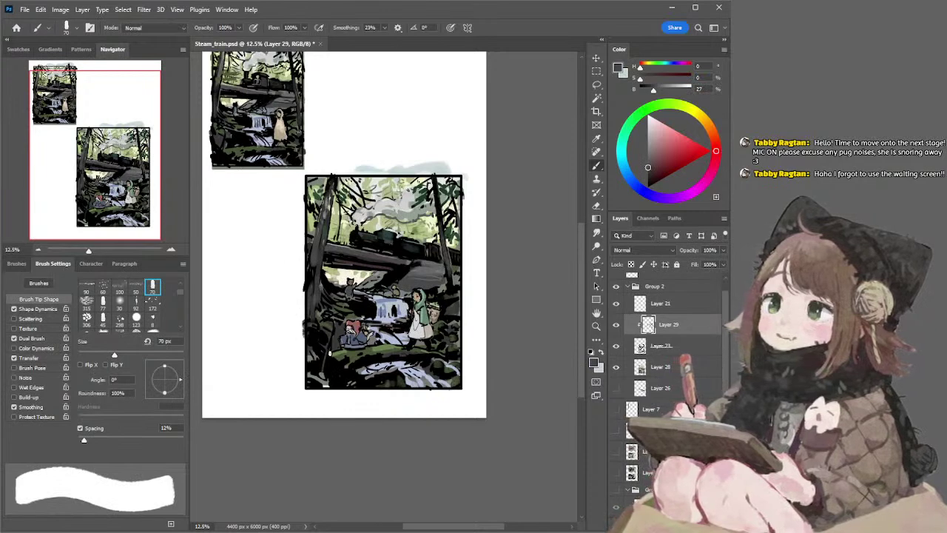
{"action": "key", "text": "bracketright"}
{"action": "key", "text": "bracketright"}
{"action": "left_click", "coordinate": [323, 381], "text": "alt"}
{"action": "key", "text": "bracketright"}
{"action": "key", "text": "bracketright"}
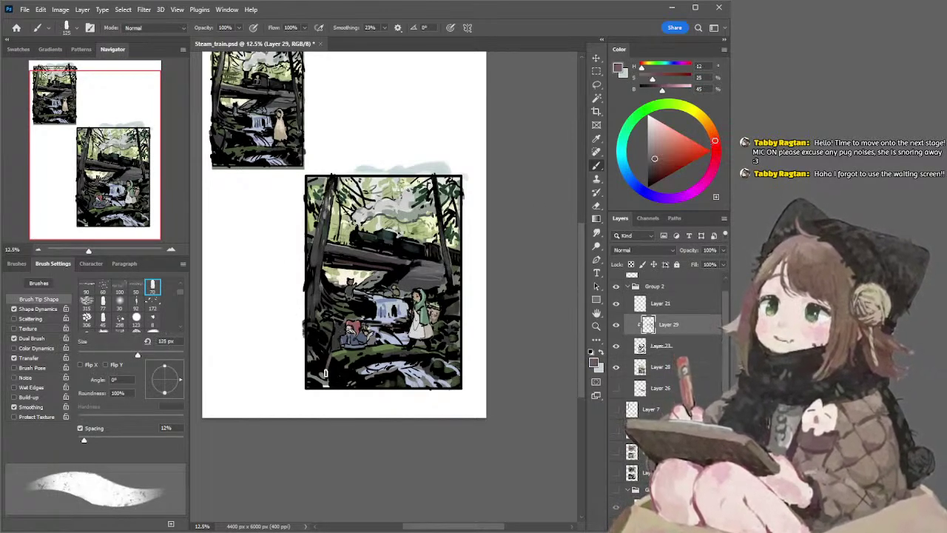
{"action": "left_click_drag", "start_coordinate": [325, 352], "coordinate": [323, 374]}
{"action": "key", "text": "ctrl+z"}
{"action": "key", "text": "ctrl+z"}
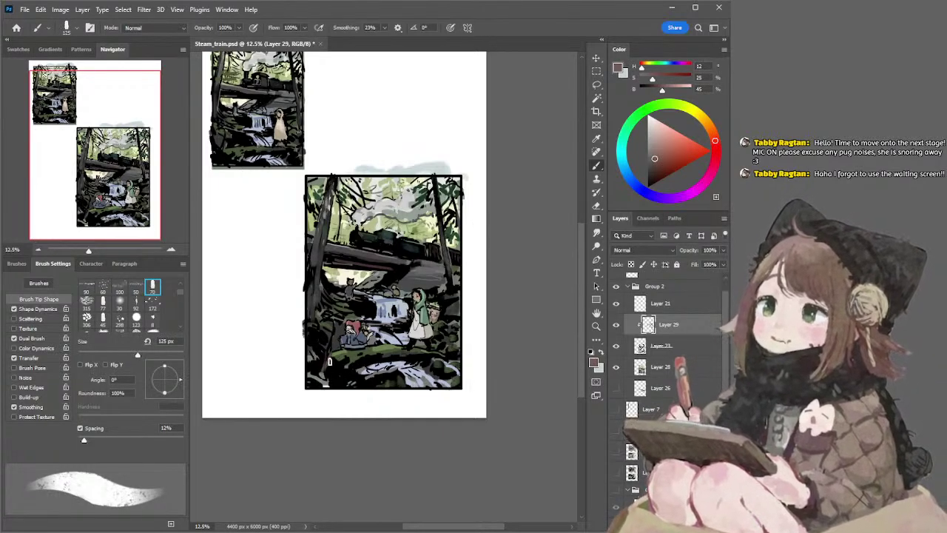
Sample the moss green below the seated figure and paint it over the lower-left corner on Layer 28
{"action": "left_click", "coordinate": [359, 358], "text": "ctrl"}
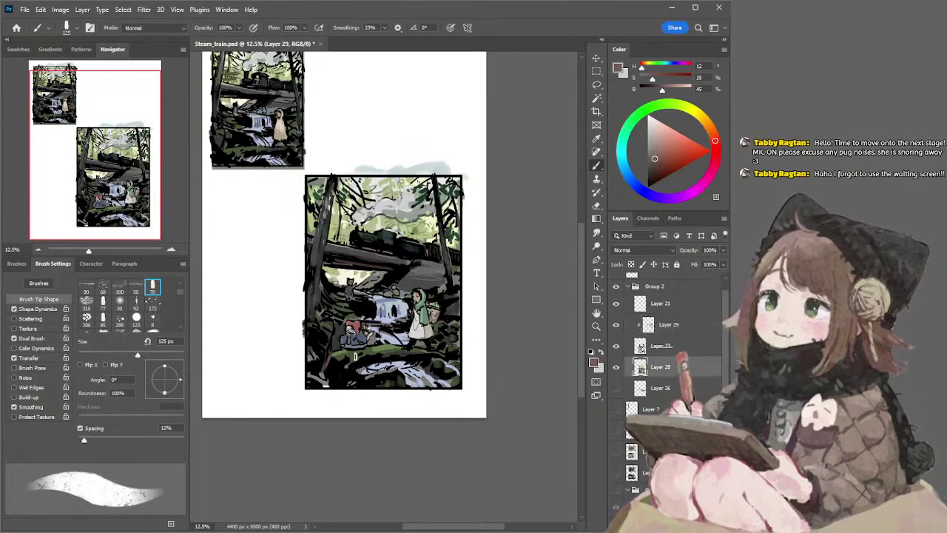
{"action": "left_click", "coordinate": [350, 353], "text": "alt"}
{"action": "left_click_drag", "start_coordinate": [310, 375], "coordinate": [325, 377]}
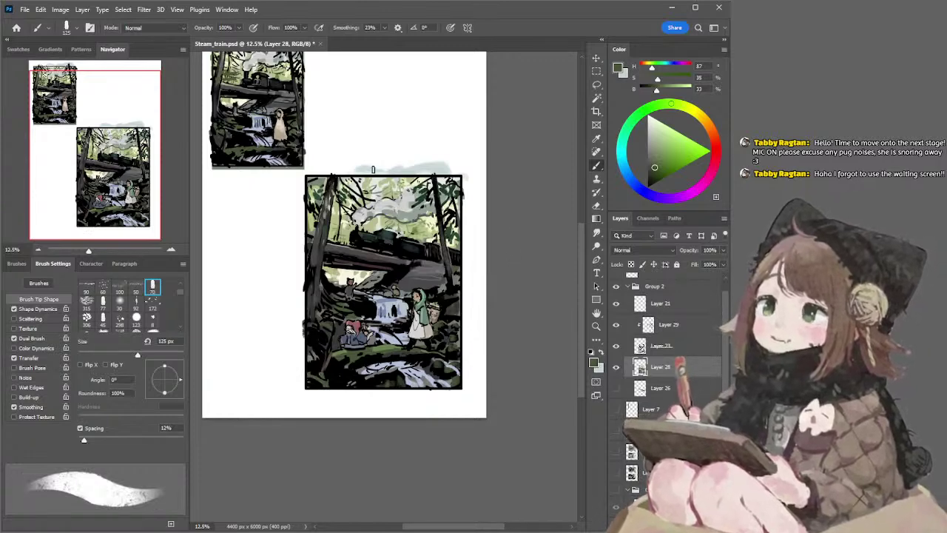
Mix a dark orange-brown from the left trunk's sampled colour and prepare a 250 px brush on Layer 29
{"action": "left_click", "coordinate": [331, 218], "text": "alt"}
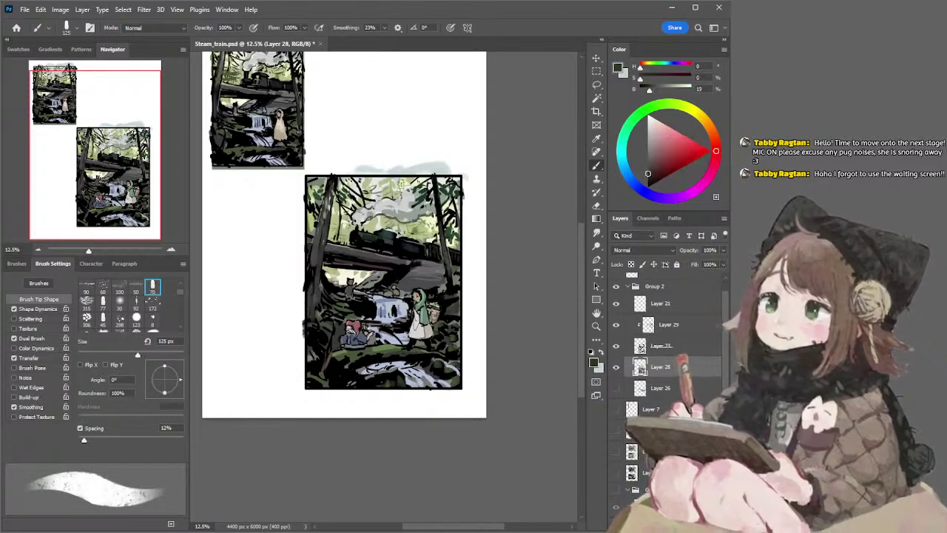
{"action": "left_click", "coordinate": [651, 169]}
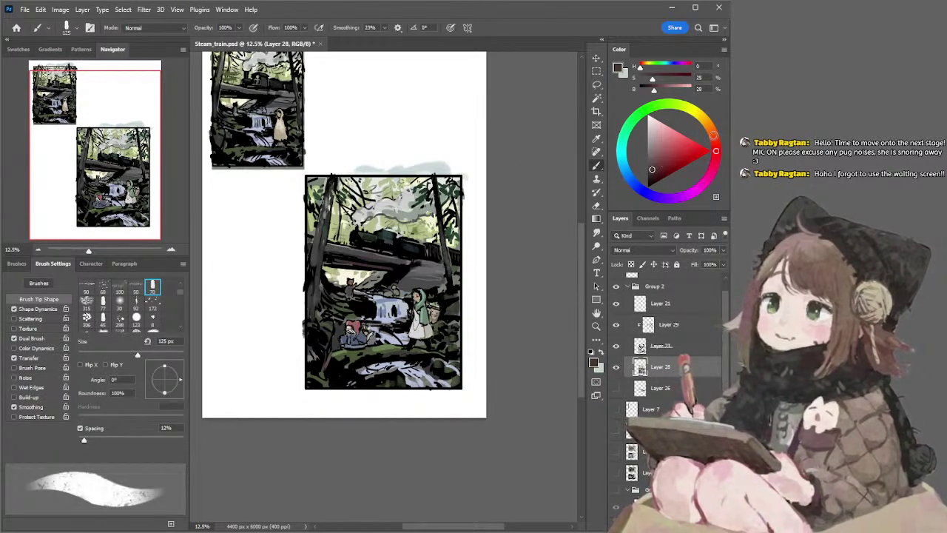
{"action": "left_click", "coordinate": [713, 136]}
{"action": "key", "text": "bracketright"}
{"action": "key", "text": "bracketright"}
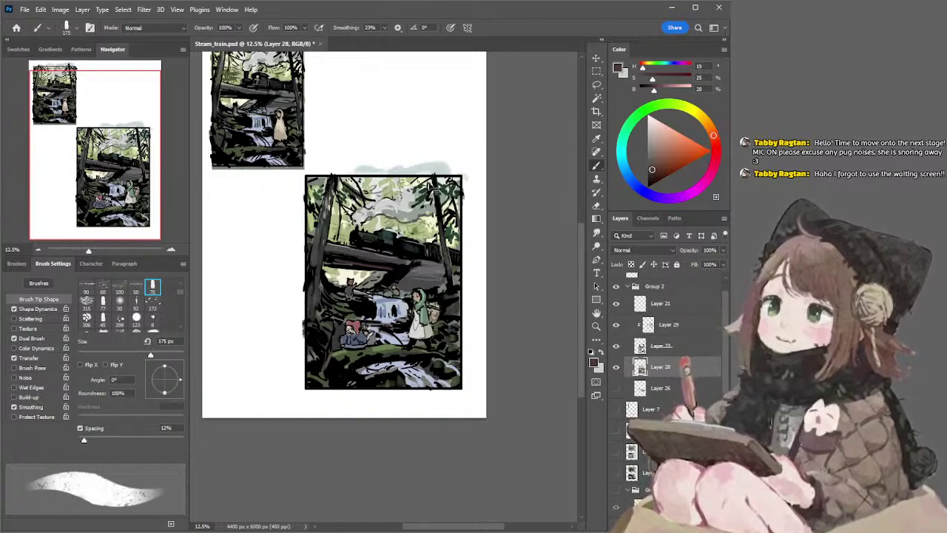
{"action": "left_click", "coordinate": [654, 327]}
{"action": "key", "text": "bracketright"}
{"action": "key", "text": "bracketright"}
{"action": "key", "text": "bracketright"}
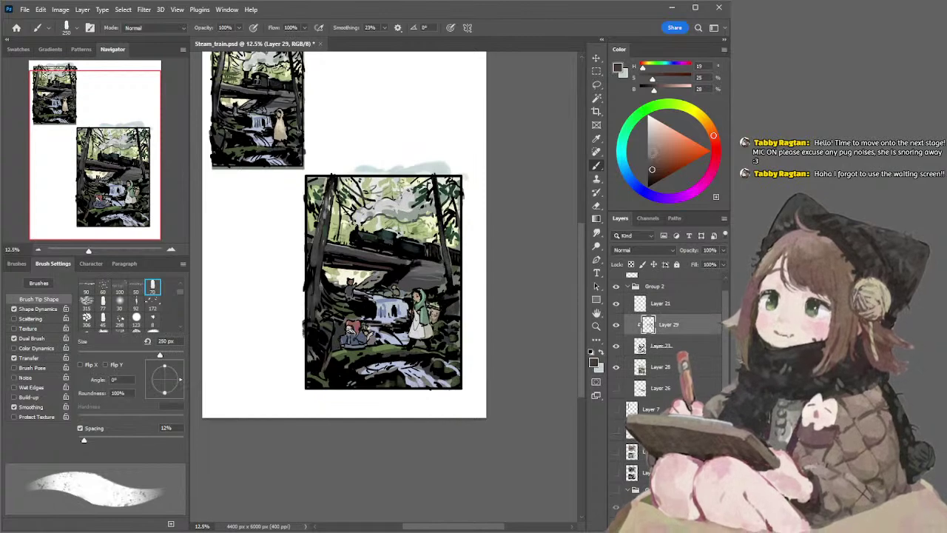
Pick a lighter brown and tint the branches above the train on Layer 29, reducing the brush from 400 to 300 px
{"action": "left_click", "coordinate": [652, 160]}
{"action": "key", "text": "bracketright"}
{"action": "key", "text": "bracketright"}
{"action": "key", "text": "bracketright"}
{"action": "left_click_drag", "start_coordinate": [382, 200], "coordinate": [368, 197]}
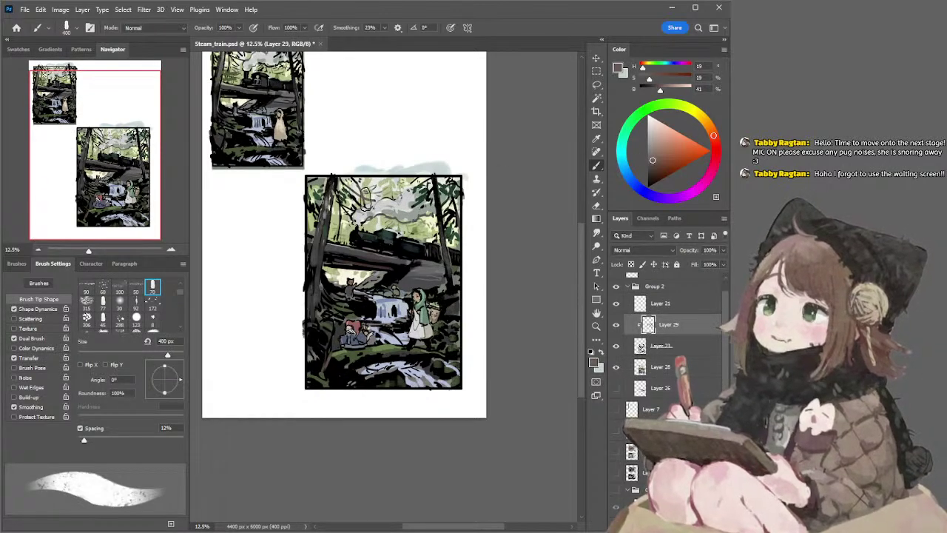
{"action": "key", "text": "bracketleft"}
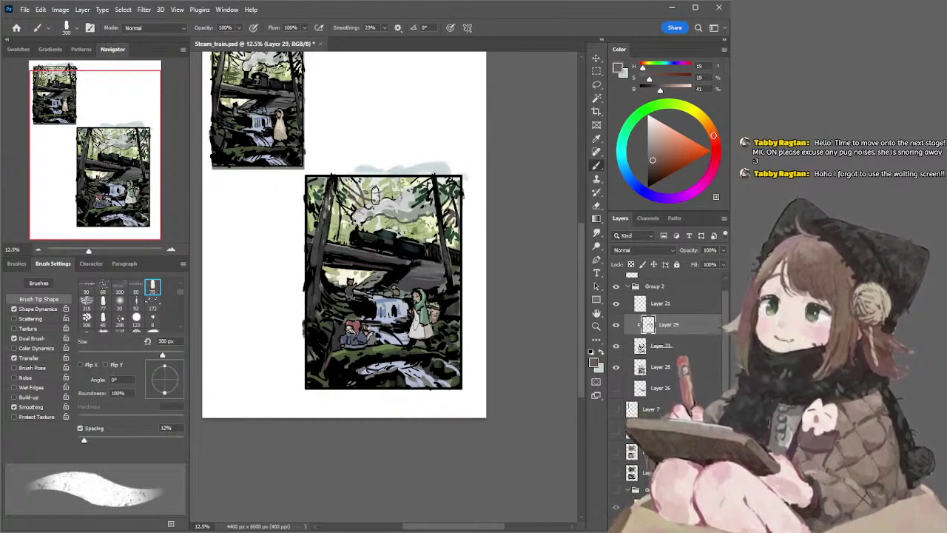
Choose a darker, more saturated brown and tint the ground below the seated figure with the 300 px brush
{"action": "left_click", "coordinate": [651, 168]}
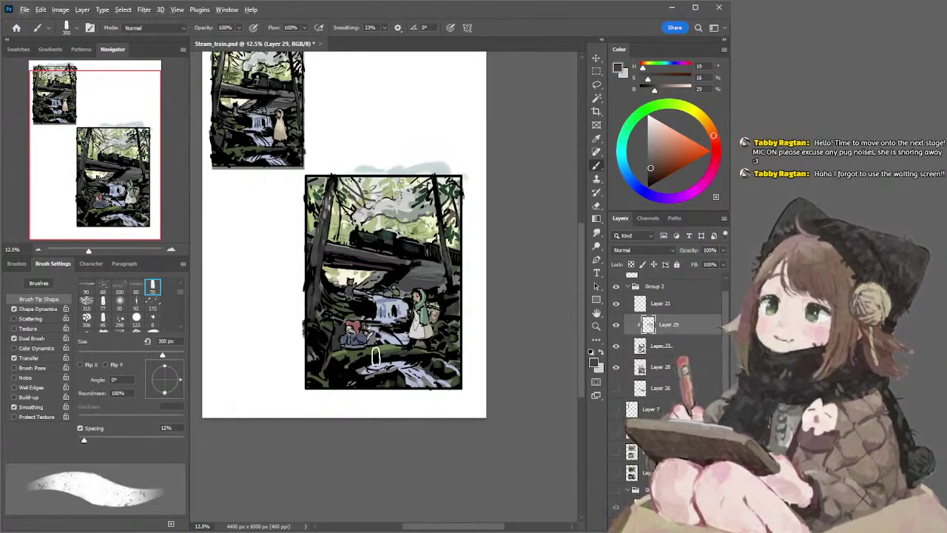
{"action": "left_click", "coordinate": [372, 357], "text": "alt"}
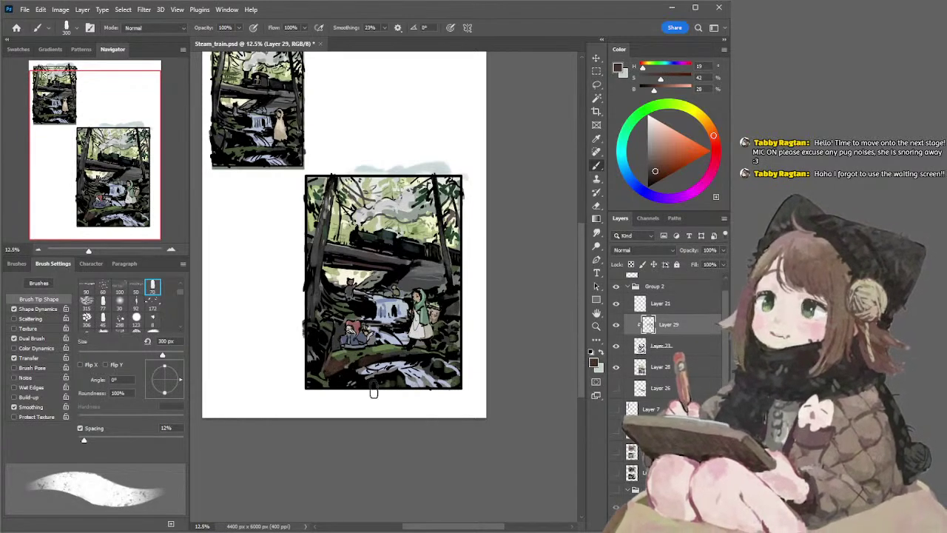
{"action": "left_click_drag", "start_coordinate": [347, 367], "coordinate": [331, 366]}
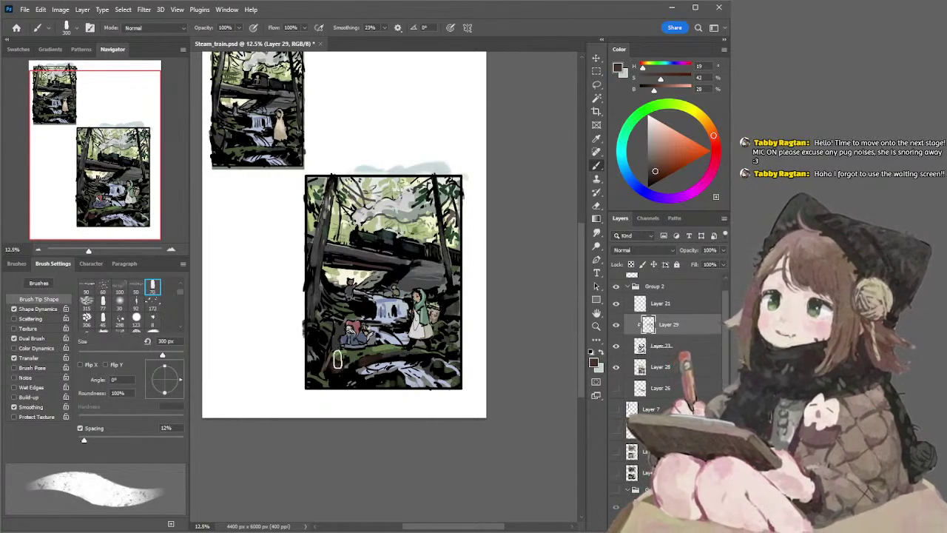
{"action": "left_click_drag", "start_coordinate": [340, 327], "coordinate": [340, 327]}
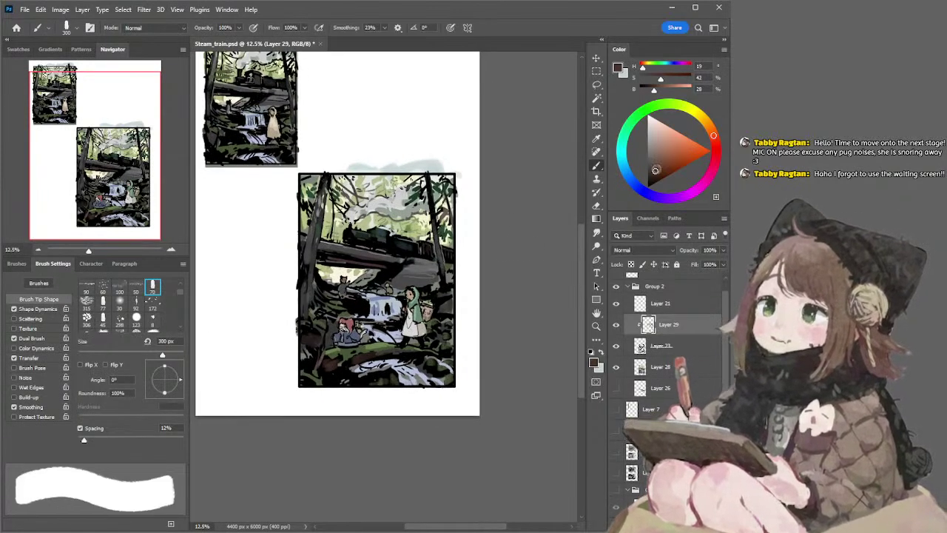
Shift the brown towards red and tint the rocks left of the seated figure with a 500 px brush, reducing it to 250 px
{"action": "left_click", "coordinate": [715, 148]}
{"action": "key", "text": "bracketright"}
{"action": "key", "text": "bracketright"}
{"action": "left_click", "coordinate": [311, 339], "text": "alt"}
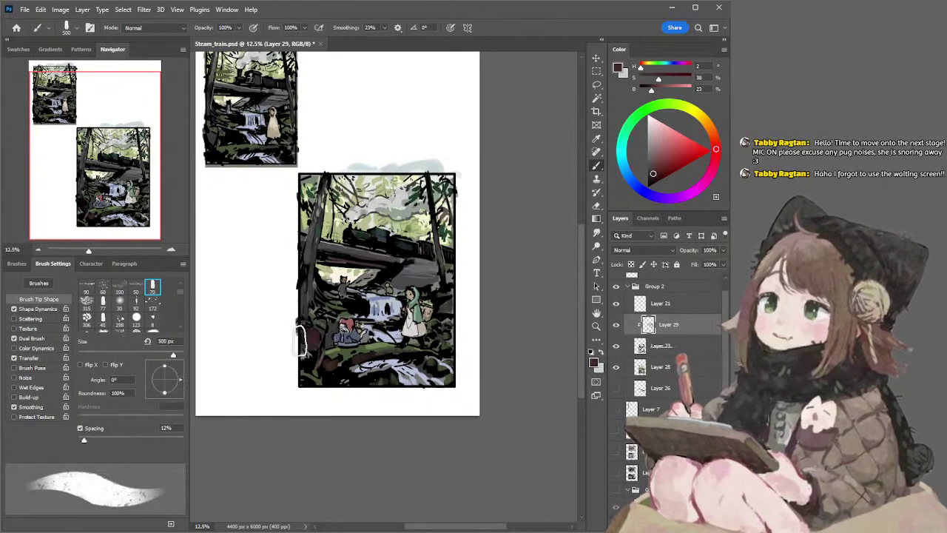
{"action": "key", "text": "bracketleft"}
{"action": "key", "text": "bracketleft"}
{"action": "key", "text": "bracketleft"}
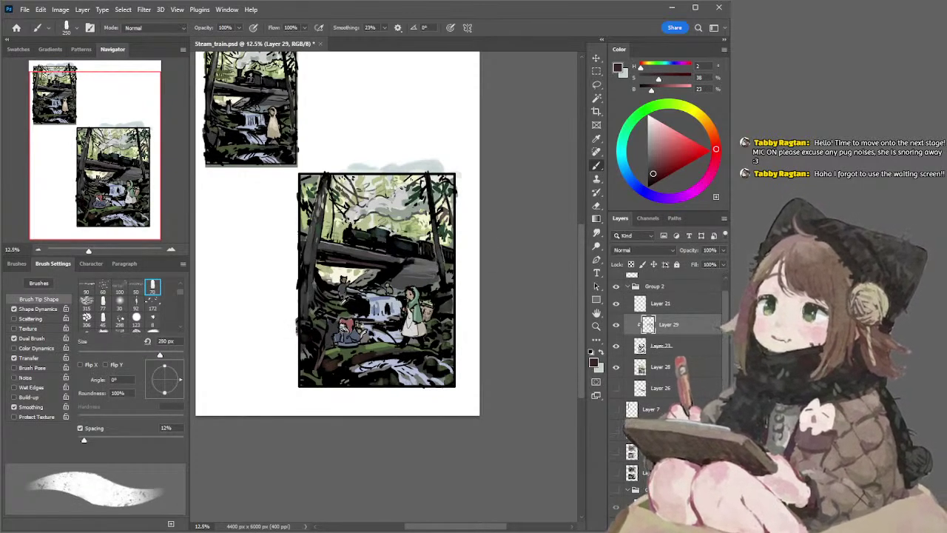
Sample moss green and touch up the mossy ground beside the seated figure on Layer 29, reducing the brush to 80 px
{"action": "left_click", "coordinate": [338, 310], "text": "alt"}
{"action": "key", "text": "bracketleft"}
{"action": "key", "text": "bracketleft"}
{"action": "key", "text": "bracketleft"}
{"action": "key", "text": "bracketleft"}
{"action": "key", "text": "bracketleft"}
{"action": "key", "text": "bracketleft"}
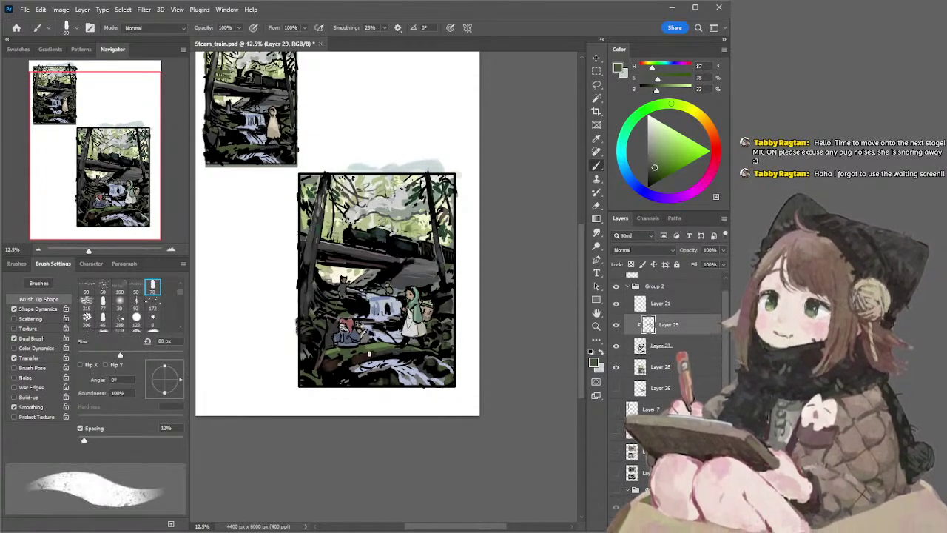
Switch to Layer 28 and touch up the forest in moss green, settling the brush at 90 px
{"action": "key", "text": "alt+bracketleft"}
{"action": "key", "text": "bracketright"}
{"action": "key", "text": "bracketright"}
{"action": "key", "text": "bracketright"}
{"action": "key", "text": "bracketright"}
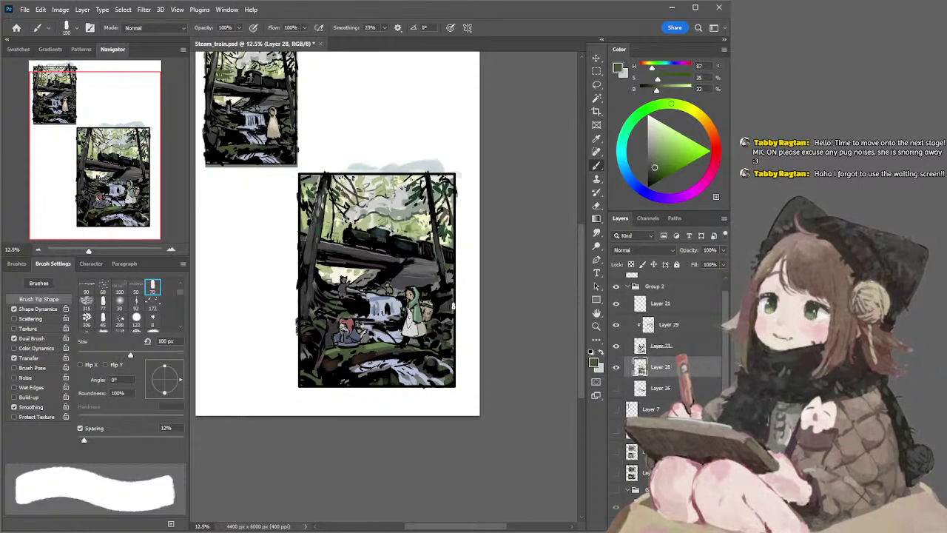
{"action": "key", "text": "bracketleft"}
{"action": "key", "text": "bracketleft"}
{"action": "key", "text": "bracketleft"}
{"action": "key", "text": "bracketleft"}
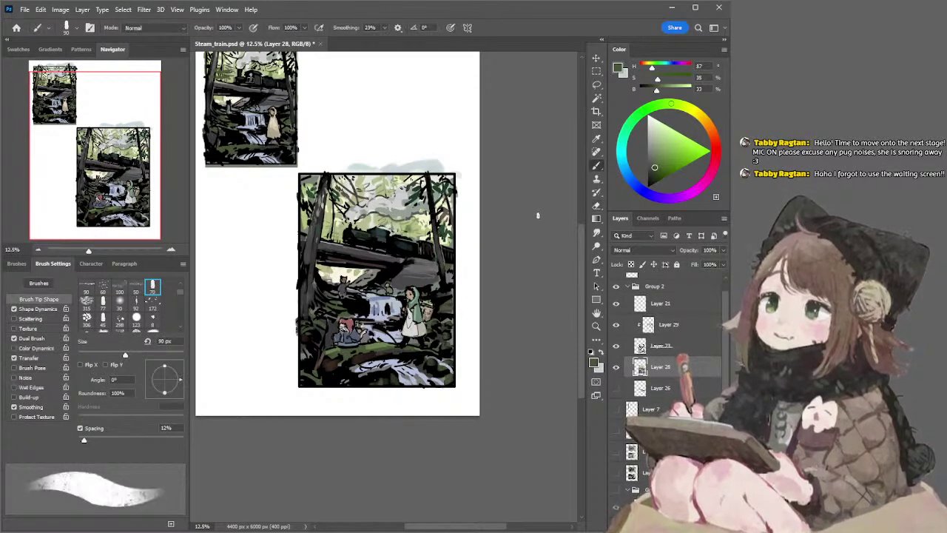
Sample grey beneath the bridge, shift it to a dark blue-grey and touch up the bridge on Layer 28 with the 90 px brush
{"action": "left_click", "coordinate": [435, 271], "text": "alt"}
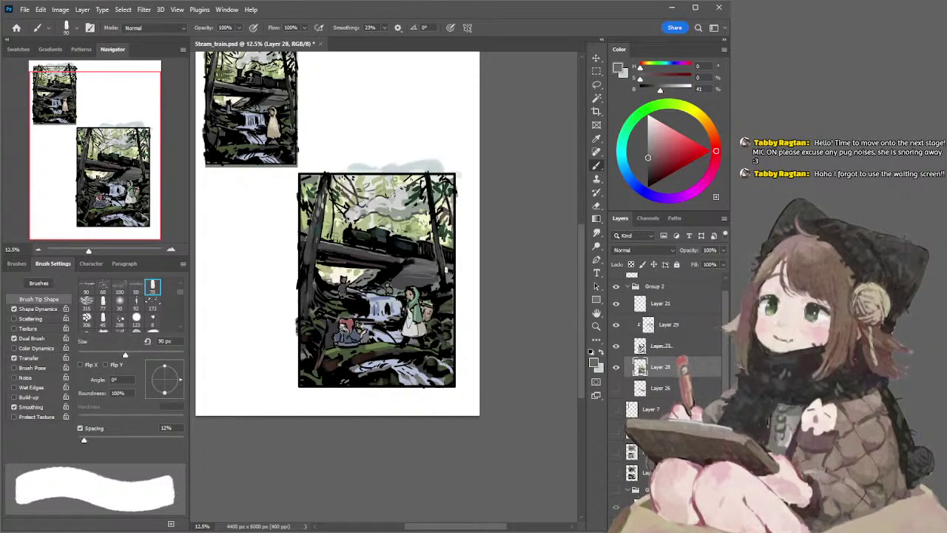
{"action": "left_click", "coordinate": [416, 279], "text": "alt"}
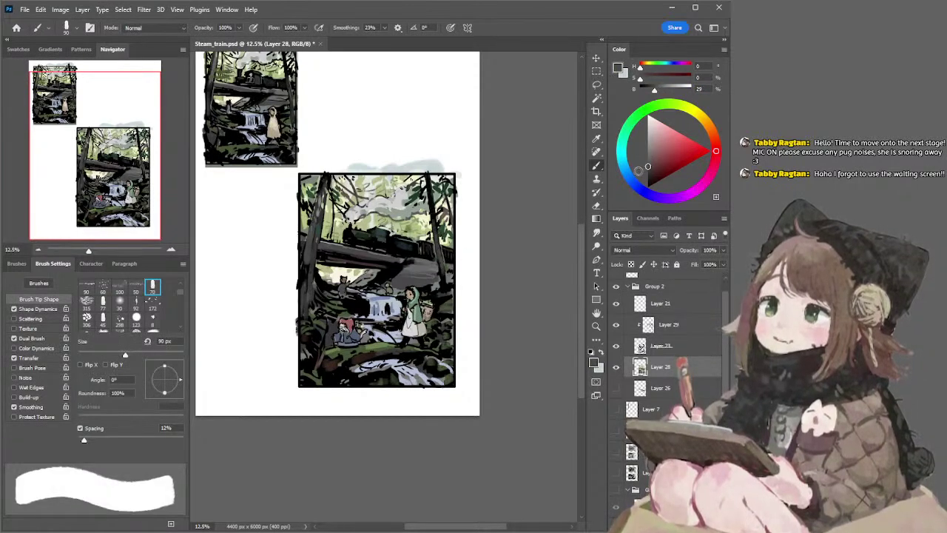
{"action": "left_click", "coordinate": [649, 166]}
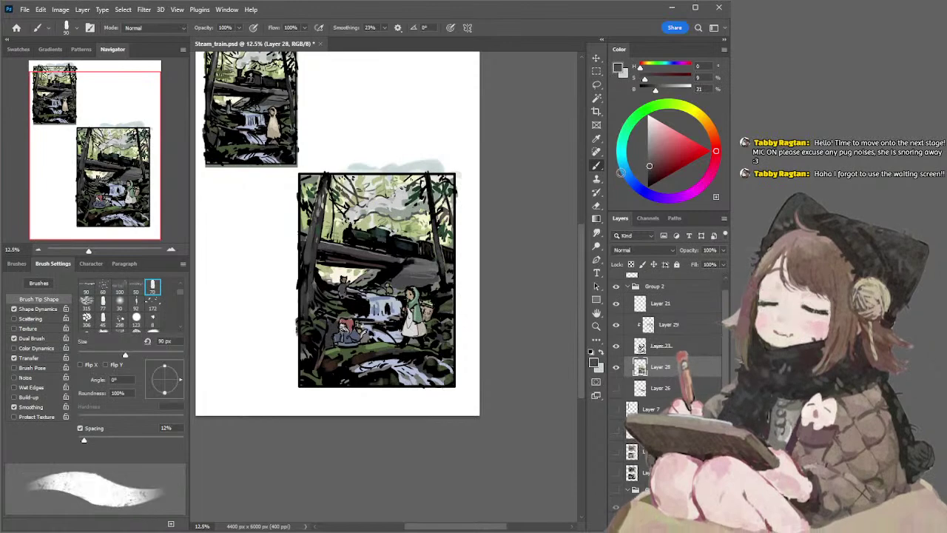
{"action": "left_click", "coordinate": [625, 170]}
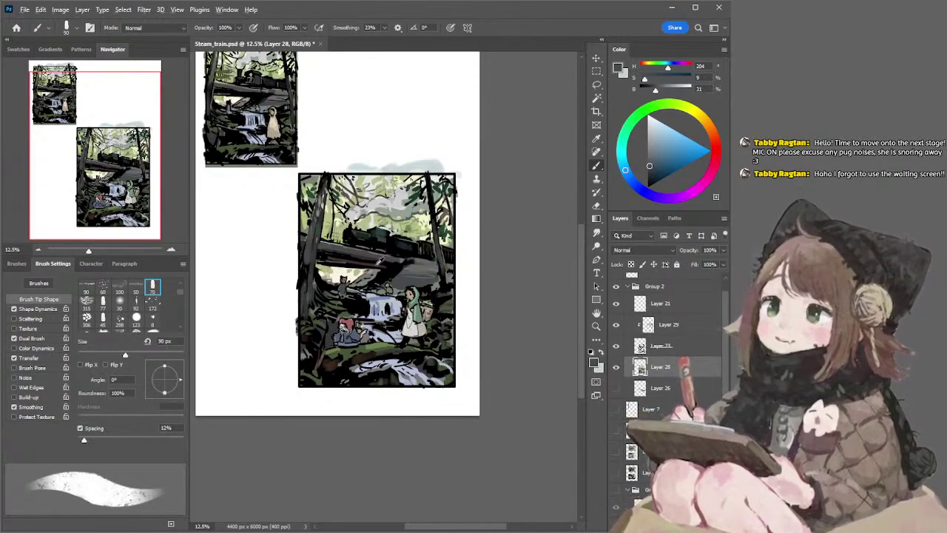
Sample dark reddish brown from the bridge and tint its underside on Layer 29 at 300 then 250 px, then reset the colour to black
{"action": "left_click", "coordinate": [380, 263], "text": "alt"}
{"action": "left_click", "coordinate": [379, 262], "text": "alt"}
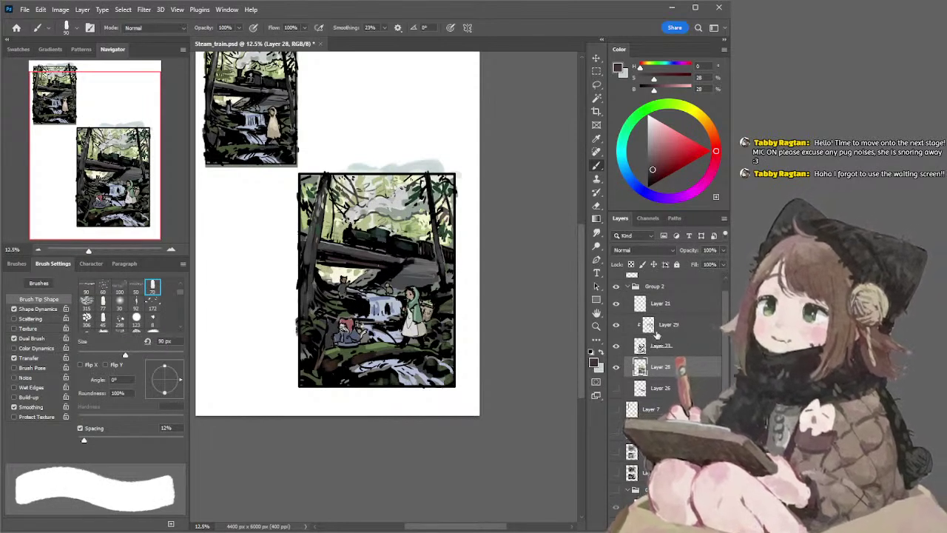
{"action": "left_click", "coordinate": [668, 324]}
{"action": "key", "text": "]"}
{"action": "key", "text": "bracketright"}
{"action": "key", "text": "bracketright"}
{"action": "key", "text": "bracketright"}
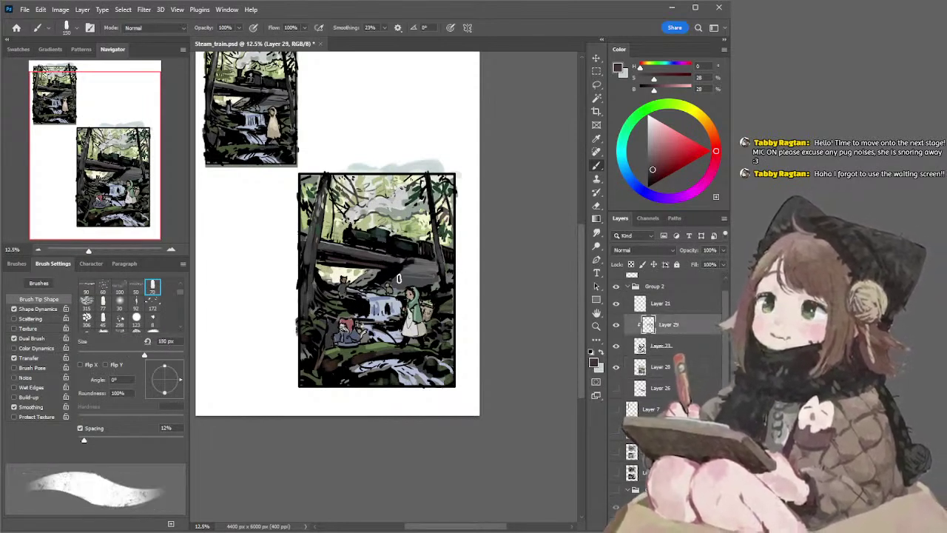
{"action": "key", "text": "bracketright"}
{"action": "key", "text": "bracketright"}
{"action": "key", "text": "bracketright"}
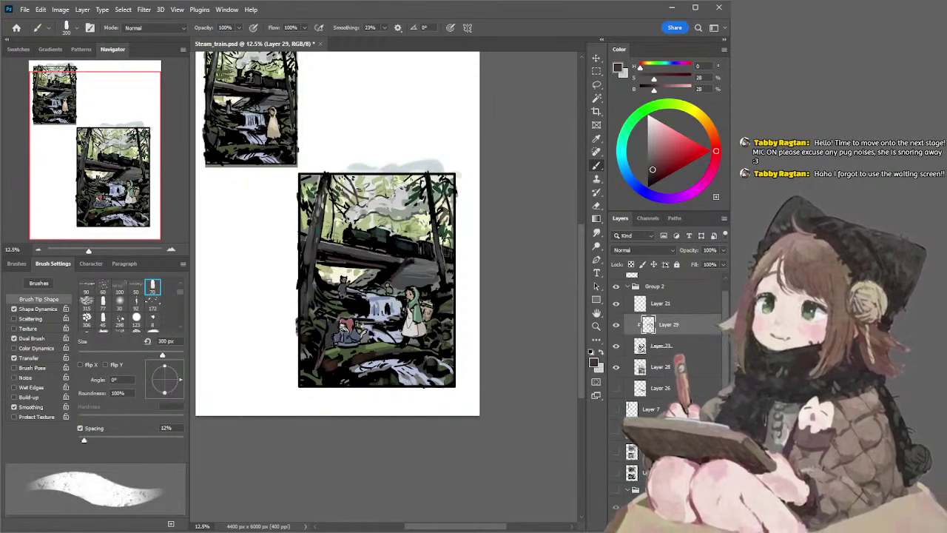
{"action": "key", "text": "bracketright"}
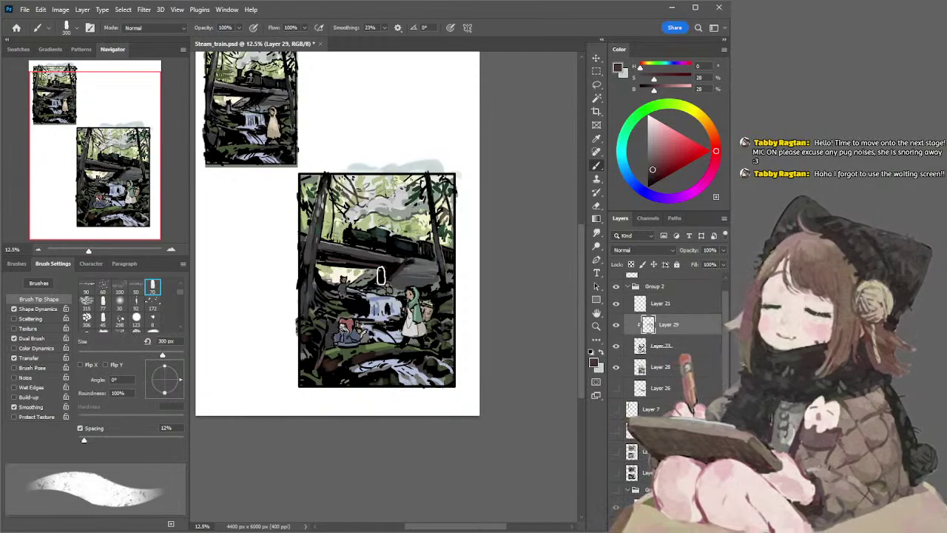
{"action": "key", "text": "bracketleft"}
{"action": "key", "text": "bracketleft"}
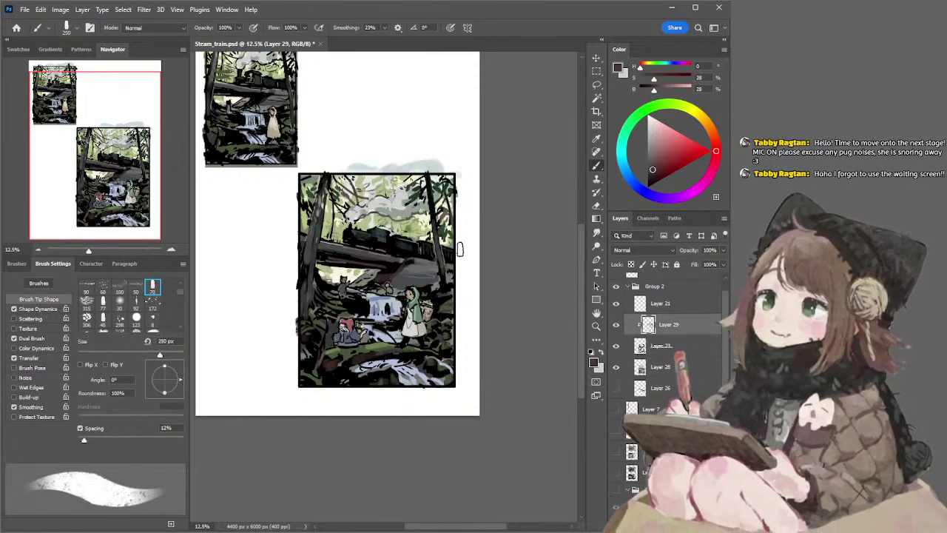
{"action": "key", "text": "d"}
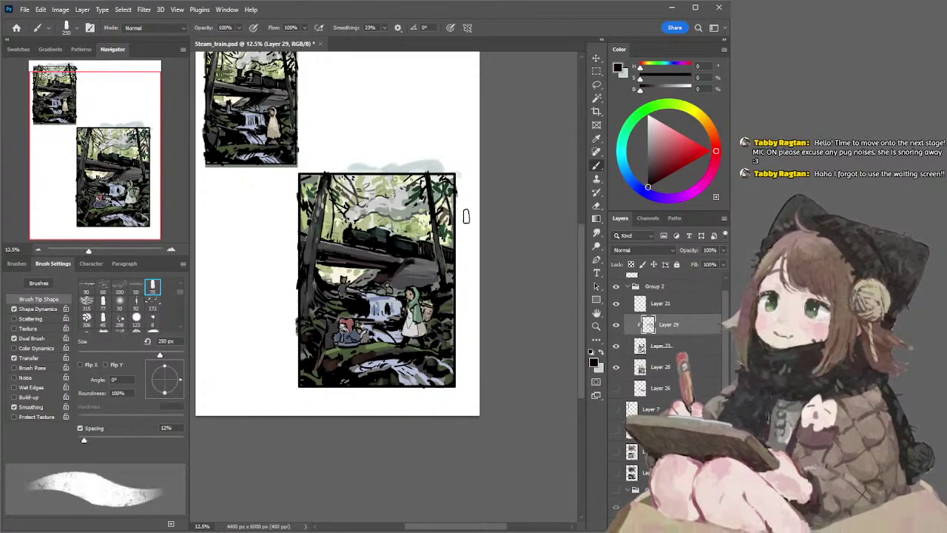
Paint the bridge support above the green-hooded figure on Layer 28 in muted blue-grey and neutral grey, varying the brush from 175 to 300 px
{"action": "left_click", "coordinate": [408, 284], "text": "ctrl"}
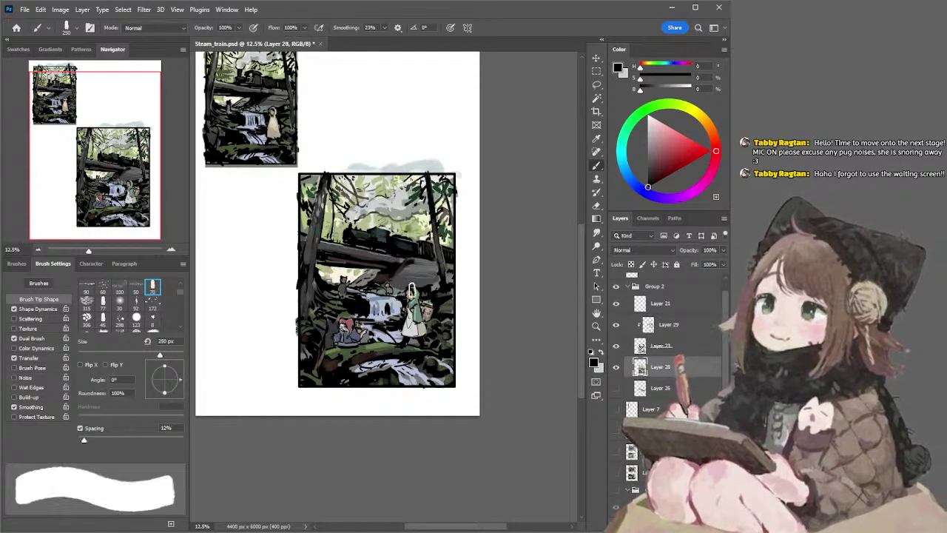
{"action": "left_click", "coordinate": [400, 290], "text": "alt"}
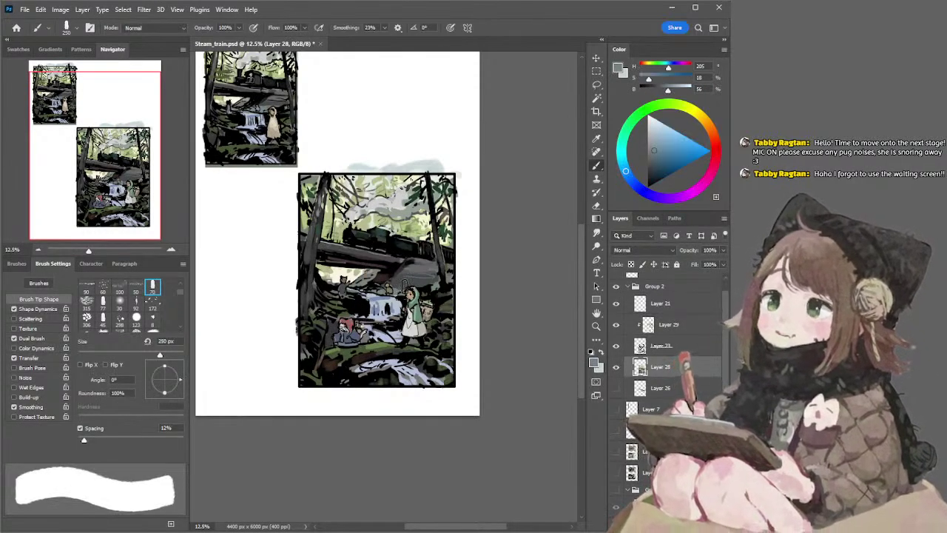
{"action": "key", "text": "bracketleft"}
{"action": "key", "text": "bracketleft"}
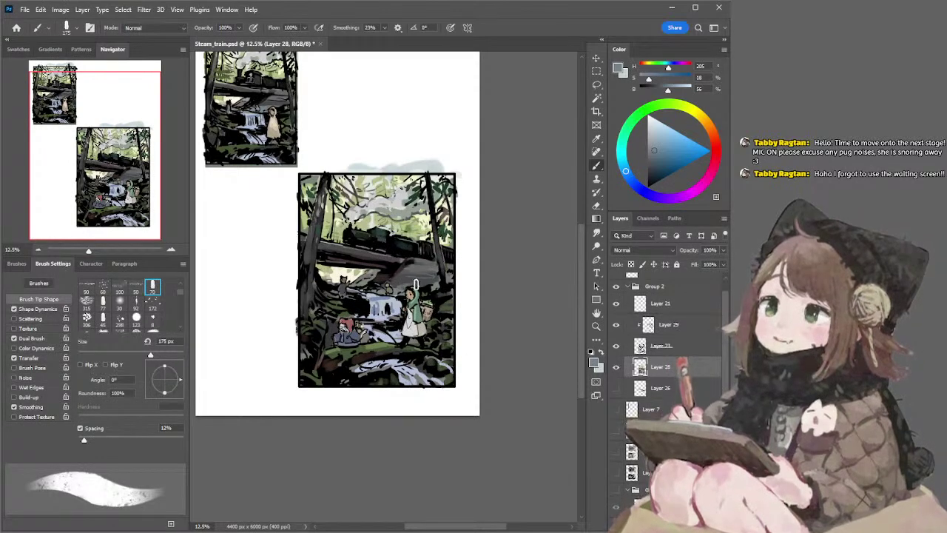
{"action": "left_click", "coordinate": [651, 151]}
{"action": "key", "text": "bracketright"}
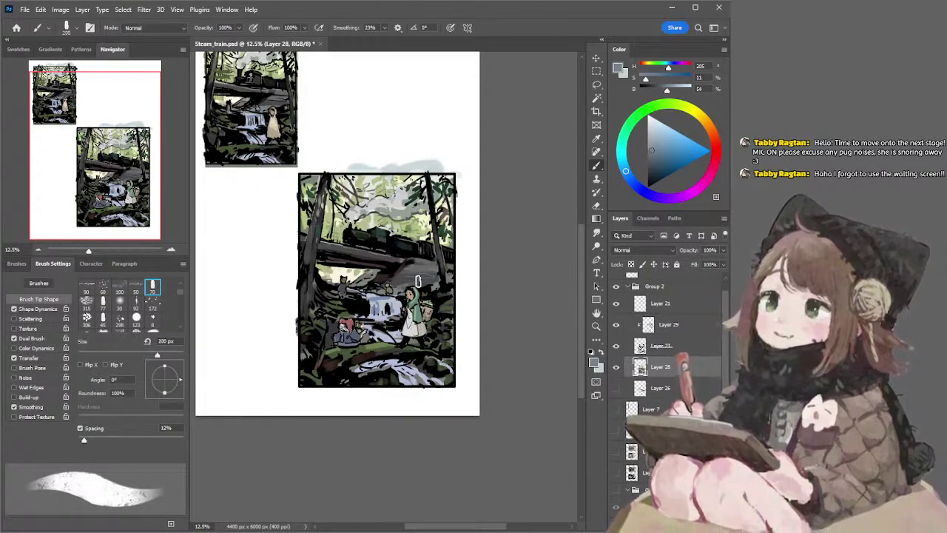
{"action": "key", "text": "bracketright"}
{"action": "key", "text": "bracketright"}
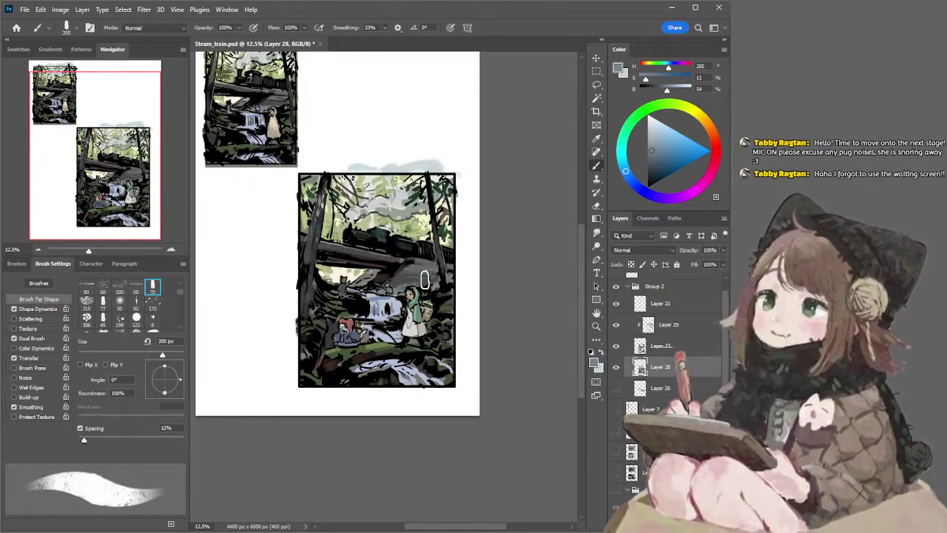
{"action": "key", "text": "bracketleft"}
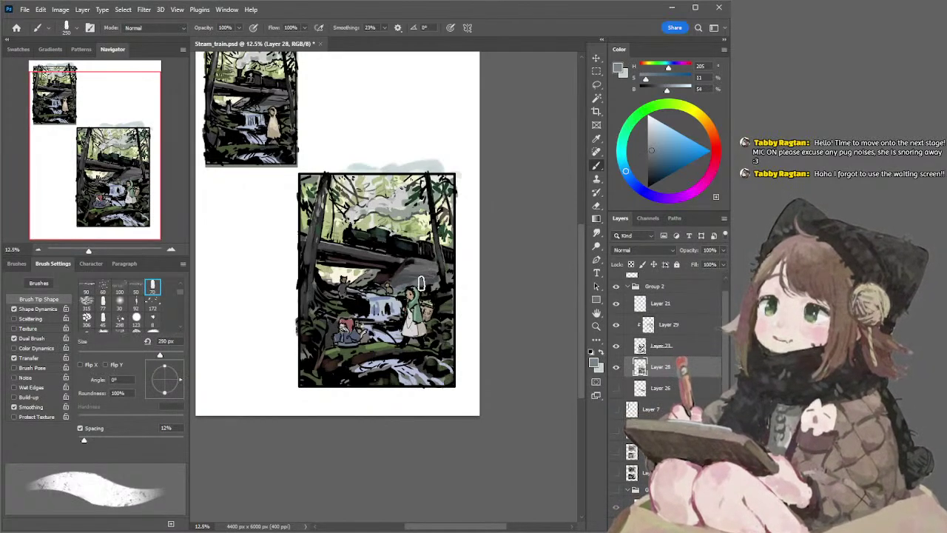
{"action": "left_click", "coordinate": [421, 284], "text": "alt"}
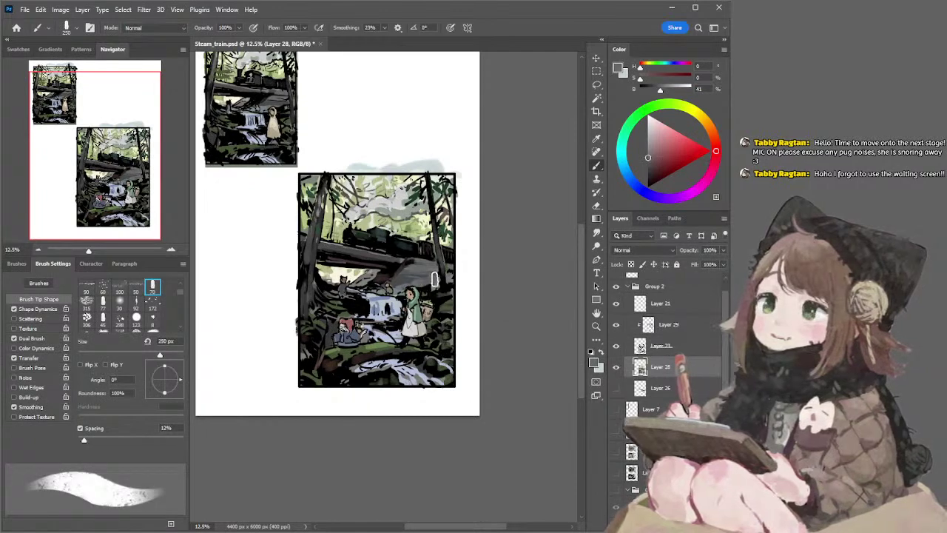
Return to Layer 29, sample light blue-grey and paint the upper edge of the waterfall, reducing the brush to 50 px
{"action": "key", "text": "l"}
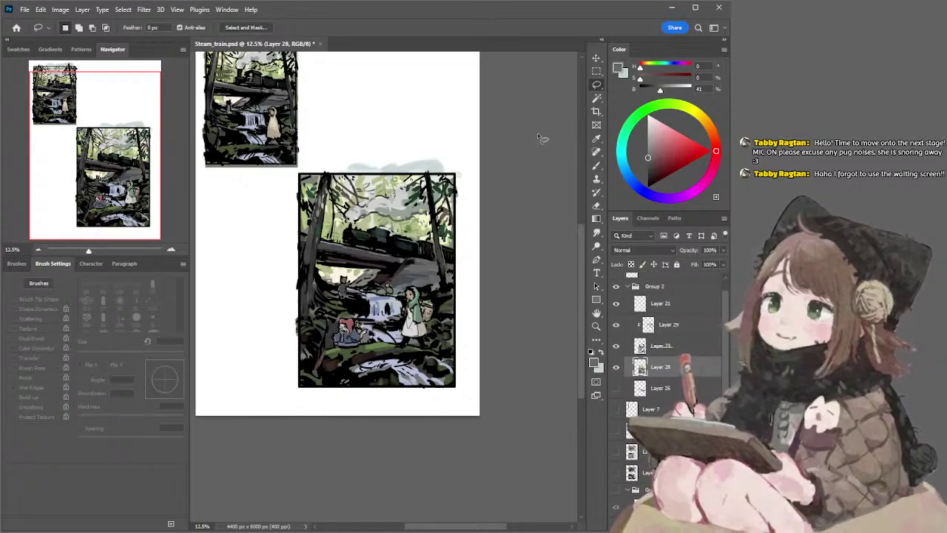
{"action": "left_click", "coordinate": [648, 326]}
{"action": "key", "text": "b"}
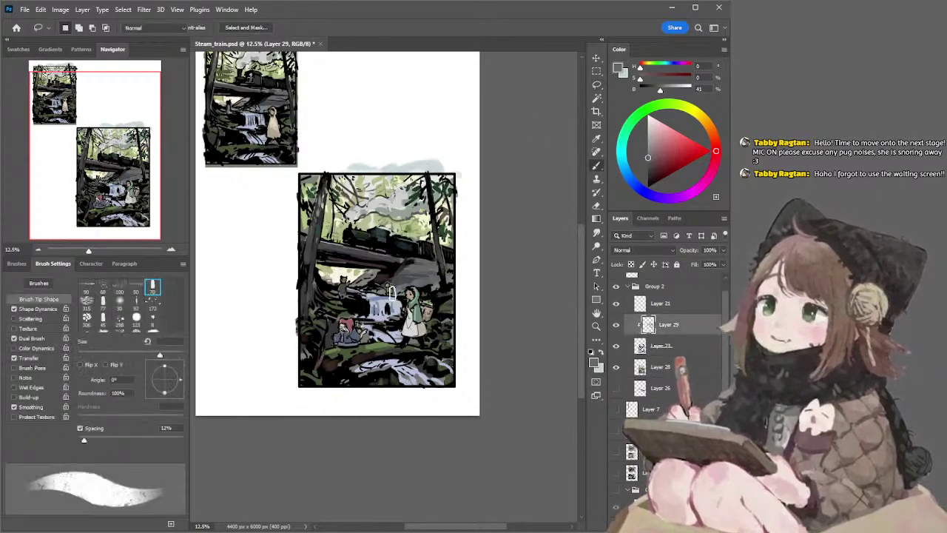
{"action": "left_click", "coordinate": [400, 297], "text": "alt"}
{"action": "key", "text": "bracketleft"}
{"action": "key", "text": "bracketleft"}
{"action": "key", "text": "bracketleft"}
{"action": "key", "text": "bracketleft"}
{"action": "key", "text": "bracketleft"}
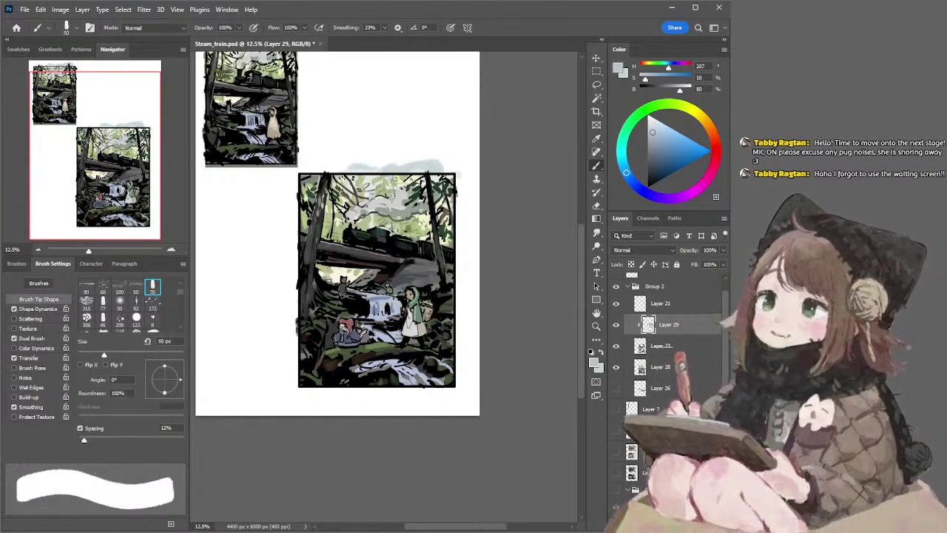
{"action": "left_click_drag", "start_coordinate": [397, 301], "coordinate": [404, 300]}
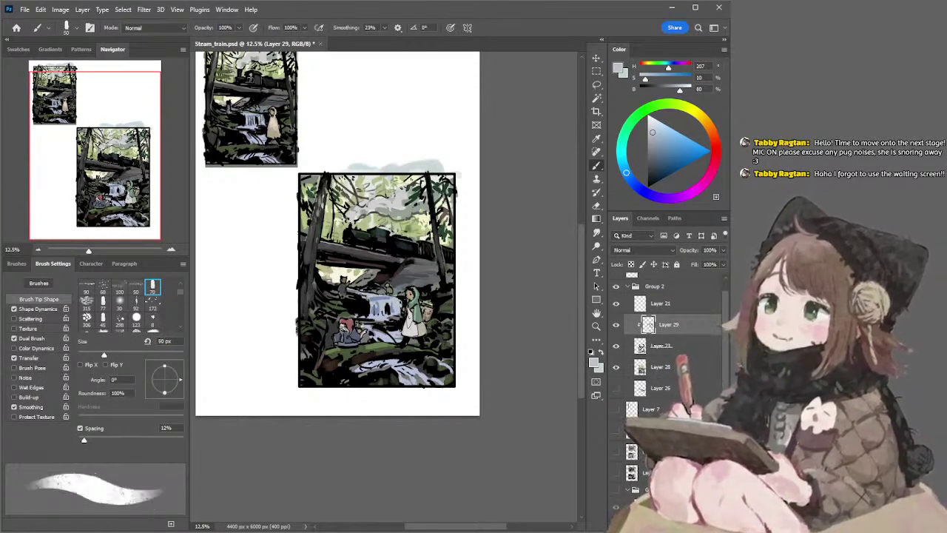
{"action": "key", "text": "bracketleft"}
{"action": "key", "text": "bracketleft"}
{"action": "key", "text": "bracketleft"}
{"action": "key", "text": "bracketleft"}
{"action": "left_click_drag", "start_coordinate": [396, 302], "coordinate": [380, 296]}
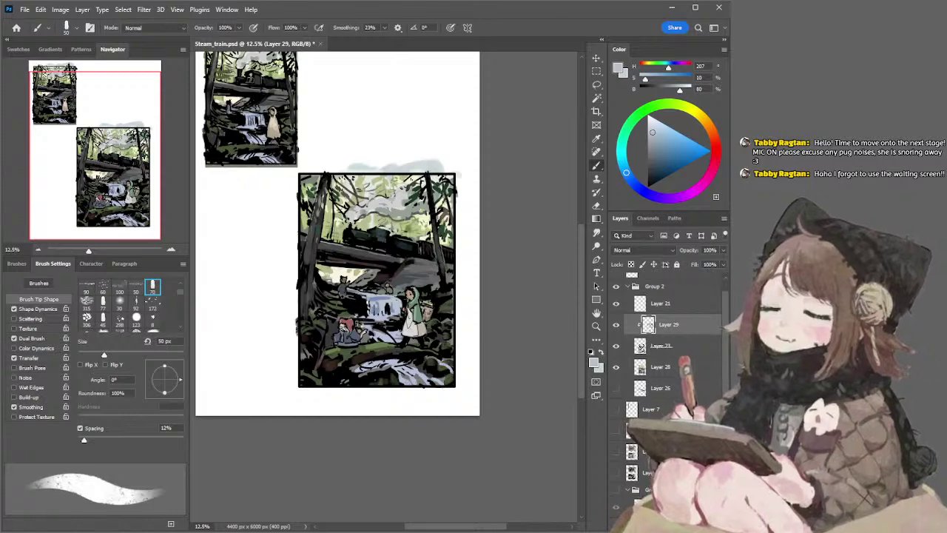
{"action": "left_click_drag", "start_coordinate": [380, 296], "coordinate": [372, 302]}
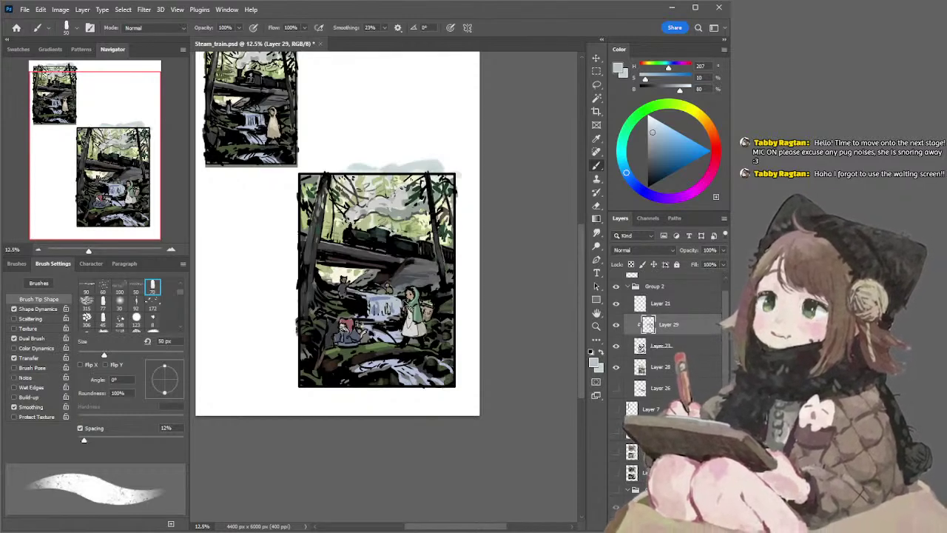
Sample a muted blue from the waterfall and tint the water on Layer 29, enlarging the brush to 250 px
{"action": "left_click", "coordinate": [376, 299], "text": "alt"}
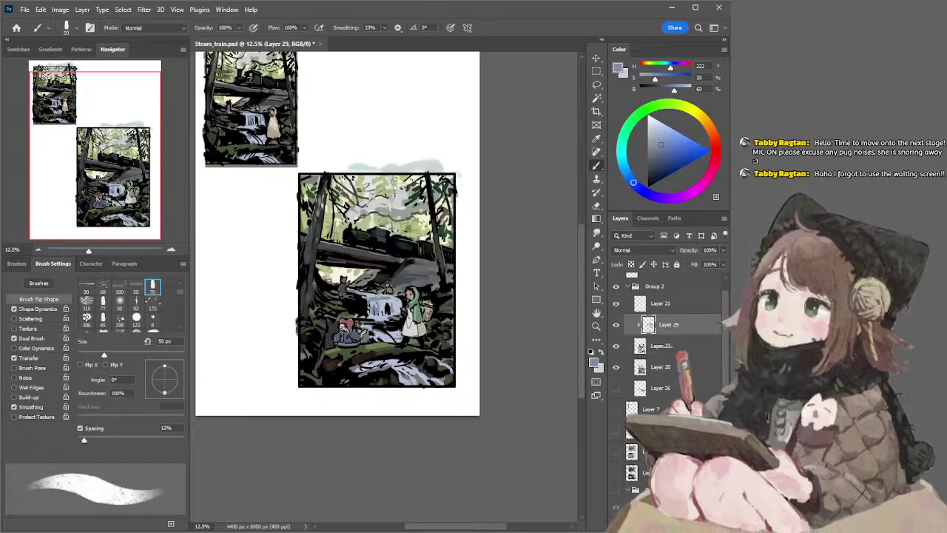
{"action": "key", "text": "]"}
{"action": "key", "text": "]"}
{"action": "key", "text": "]"}
{"action": "key", "text": "]"}
{"action": "key", "text": "]"}
{"action": "key", "text": "]"}
{"action": "key", "text": "]"}
{"action": "key", "text": "]"}
{"action": "key", "text": "]"}
{"action": "key", "text": "]"}
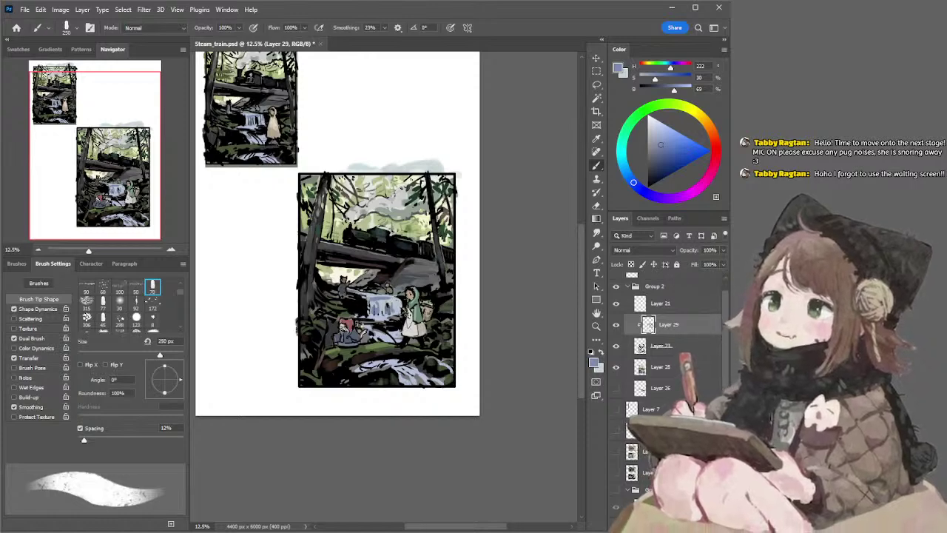
{"action": "left_click", "coordinate": [403, 310], "text": "ctrl"}
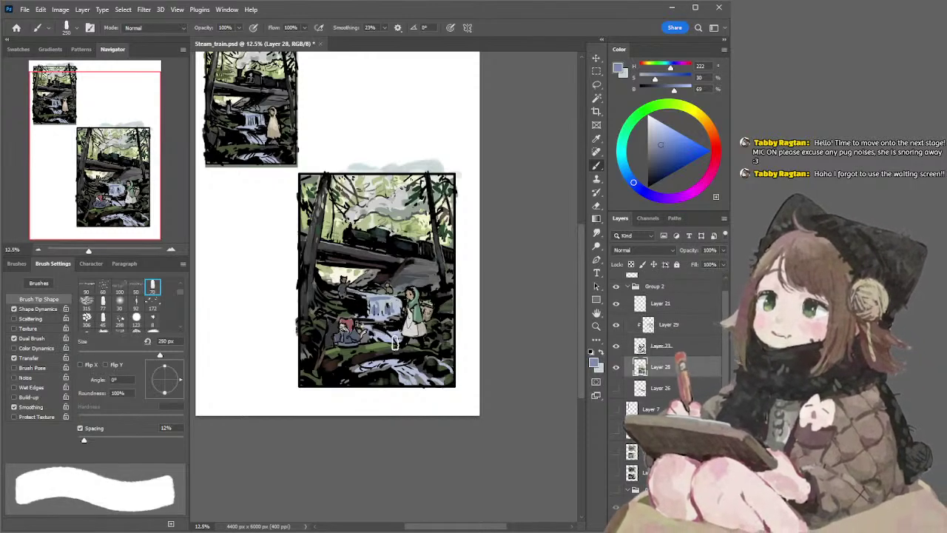
{"action": "left_click", "coordinate": [410, 317], "text": "ctrl"}
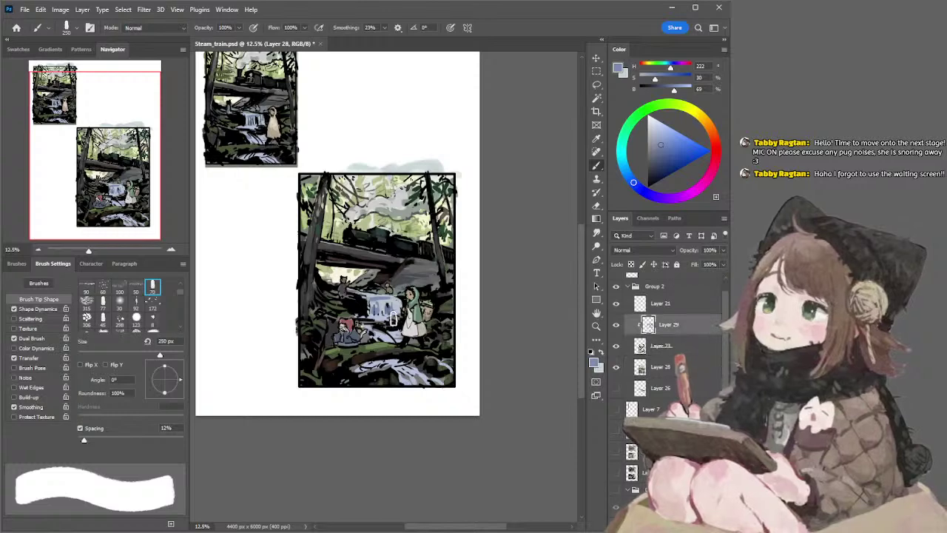
Sample pale blue from the waterfall, lighten it to near-white grey and highlight the falling water with a 150 to 175 px brush
{"action": "left_click", "coordinate": [400, 299], "text": "alt"}
{"action": "left_click", "coordinate": [389, 317], "text": "alt"}
{"action": "key", "text": "bracketleft"}
{"action": "key", "text": "bracketleft"}
{"action": "key", "text": "bracketleft"}
{"action": "key", "text": "bracketleft"}
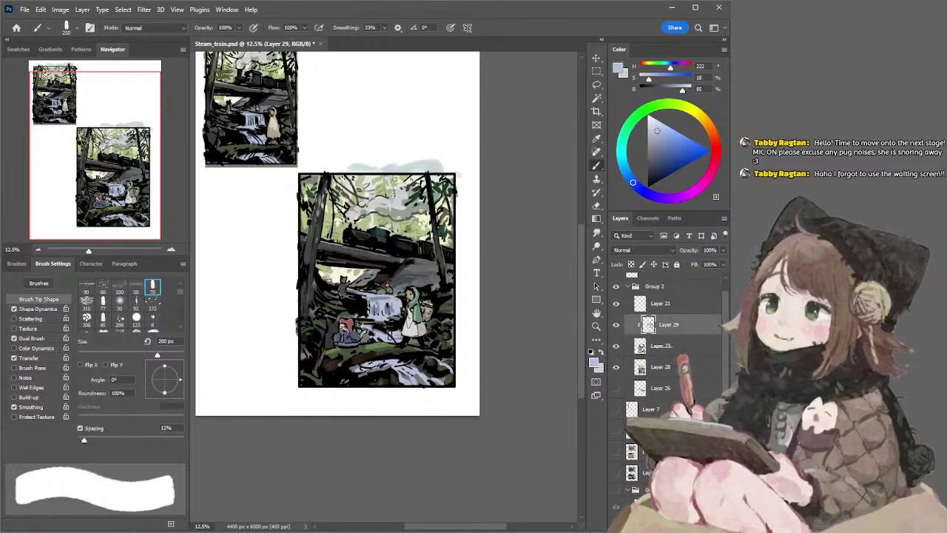
{"action": "left_click", "coordinate": [649, 125]}
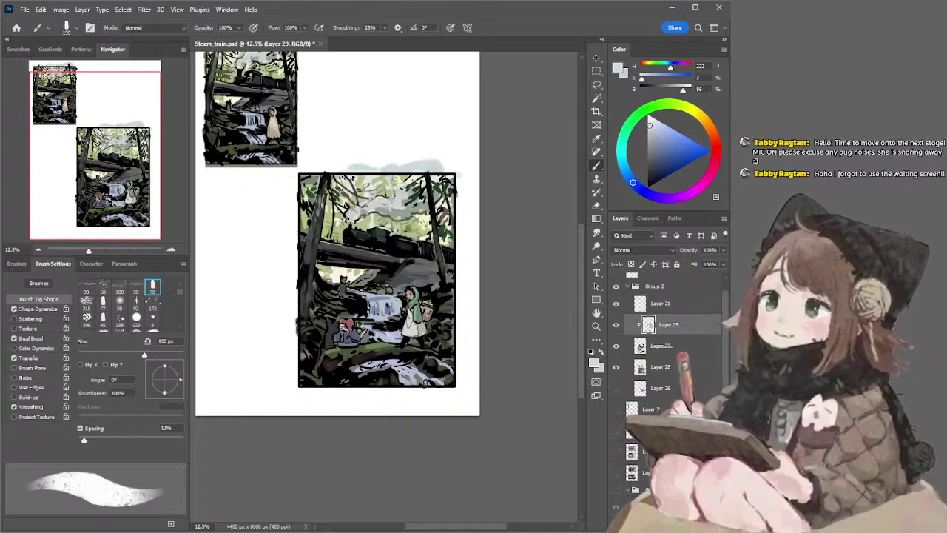
{"action": "key", "text": "bracketright"}
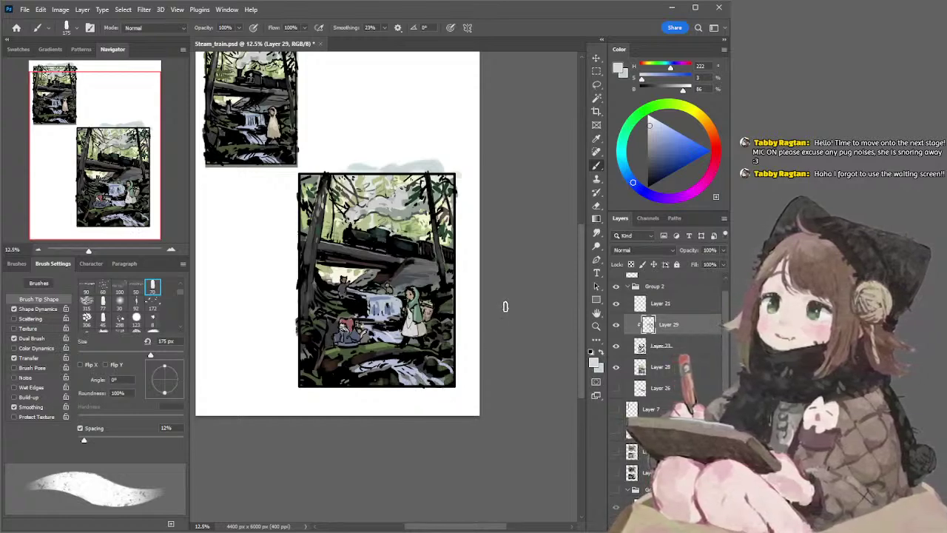
On Layer 28, sample muted greys around the top of the waterfall and touch up that area with a 90 px brush
{"action": "left_click", "coordinate": [385, 296], "text": "ctrl"}
{"action": "left_click", "coordinate": [385, 288], "text": "alt"}
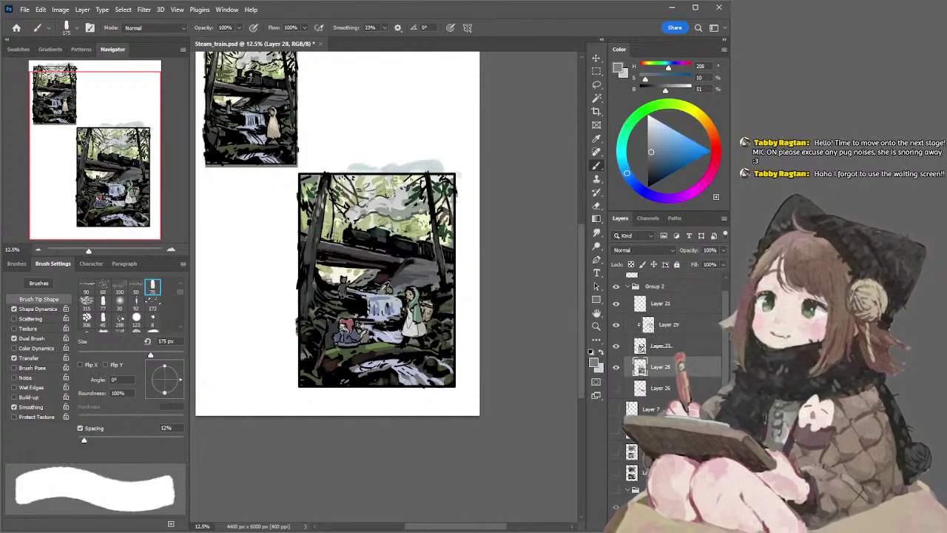
{"action": "key", "text": "bracketleft"}
{"action": "key", "text": "bracketleft"}
{"action": "key", "text": "bracketleft"}
{"action": "key", "text": "bracketleft"}
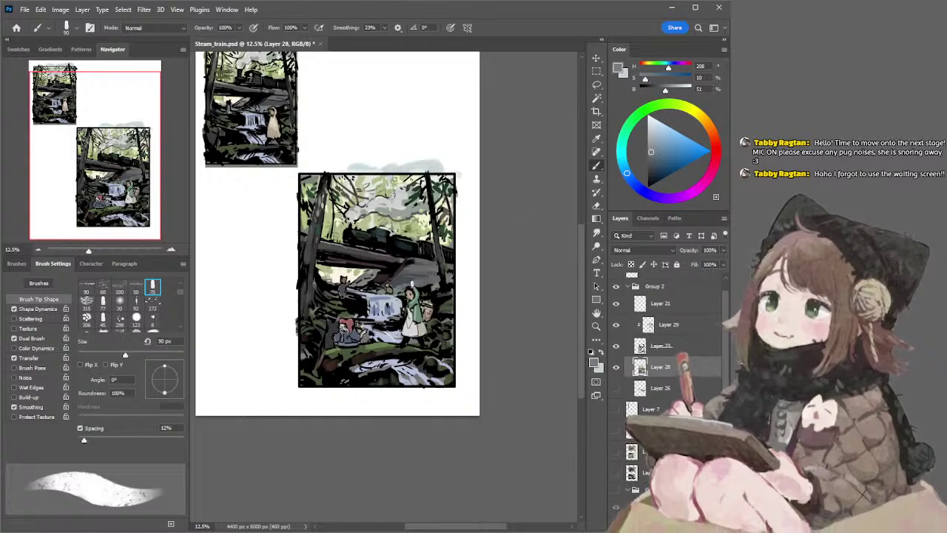
{"action": "left_click", "coordinate": [386, 294], "text": "alt"}
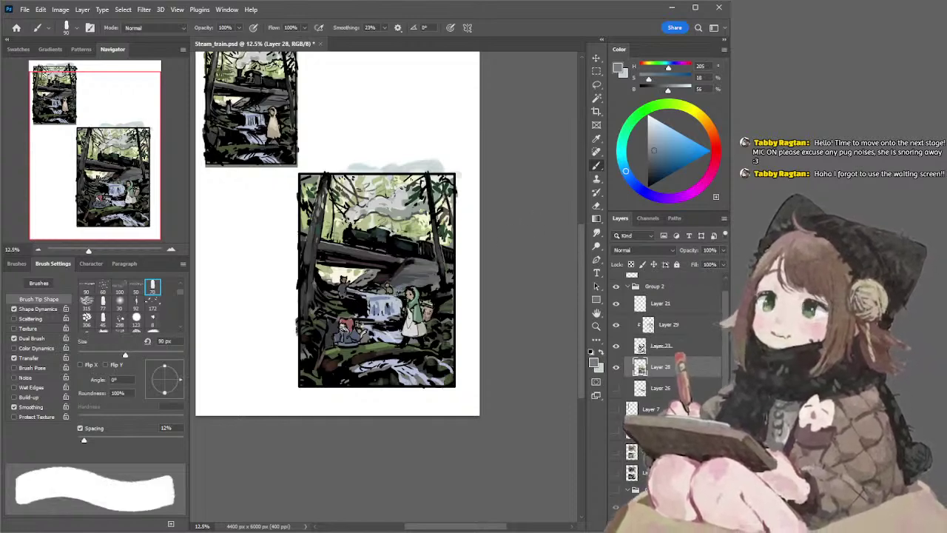
Return to Layer 29 and refine the area above the waterfall in blue-grey, black and dark grey with an 80 px brush
{"action": "left_click", "coordinate": [386, 294], "text": "ctrl"}
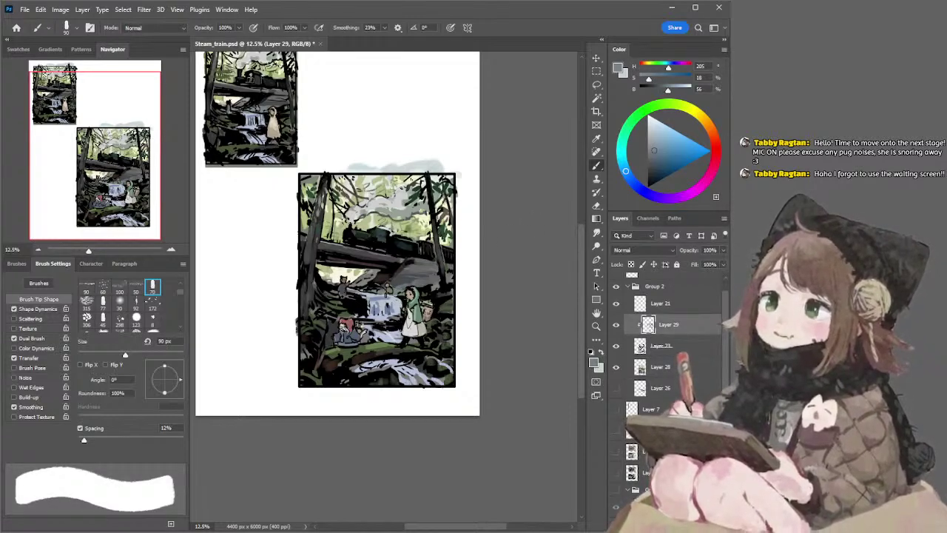
{"action": "key", "text": "["}
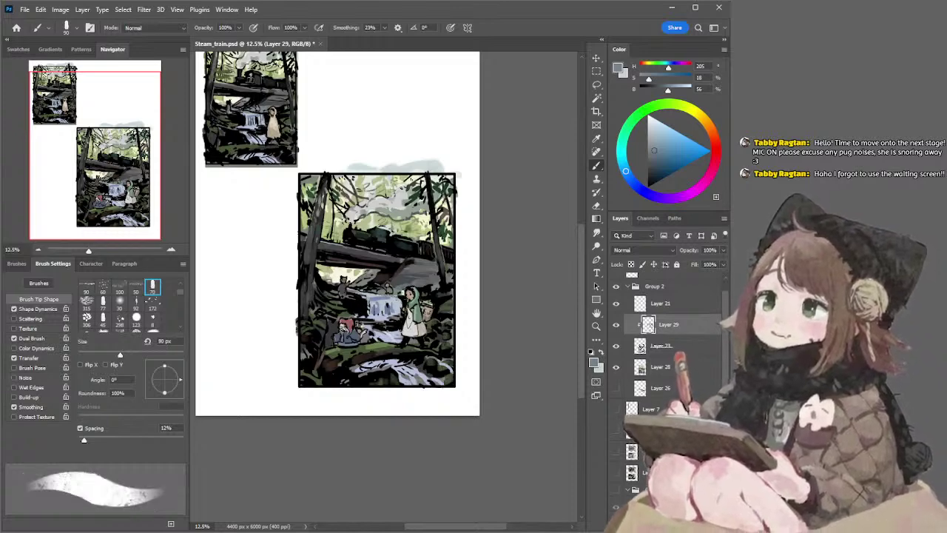
{"action": "key", "text": "d"}
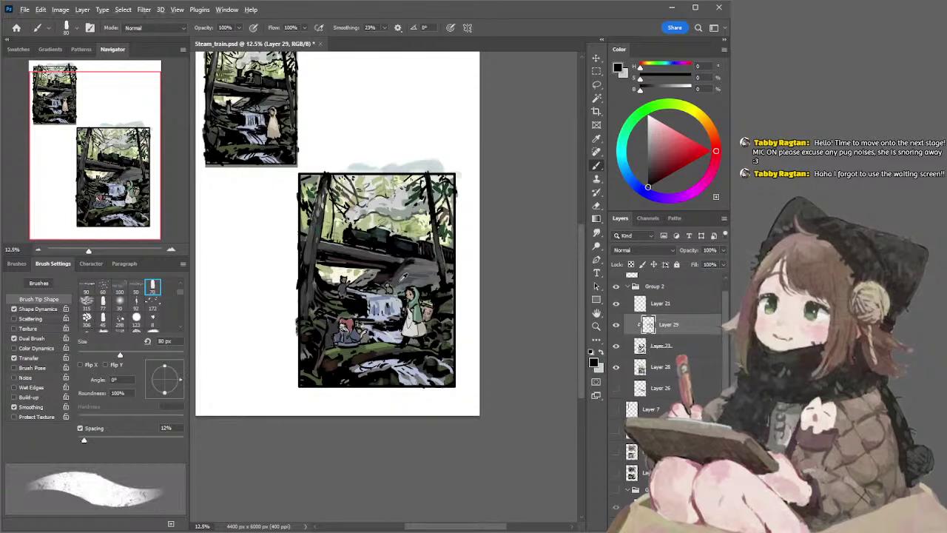
{"action": "left_click", "coordinate": [400, 279], "text": "alt"}
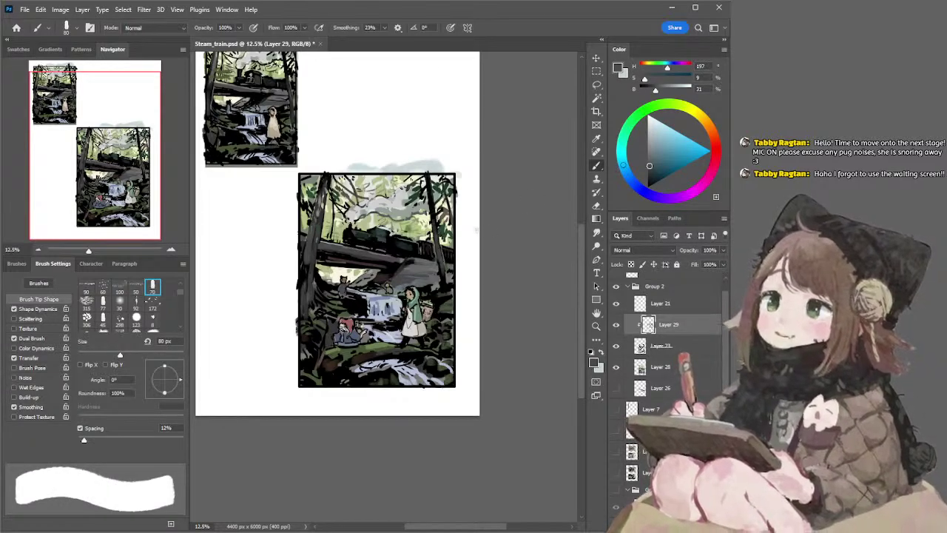
Sample near-black beside the waterfall from Layer 23 and paint dark accents there on Layer 28 with the 80 px brush
{"action": "key", "text": "alt+bracketleft"}
{"action": "left_click", "coordinate": [371, 288], "text": "alt"}
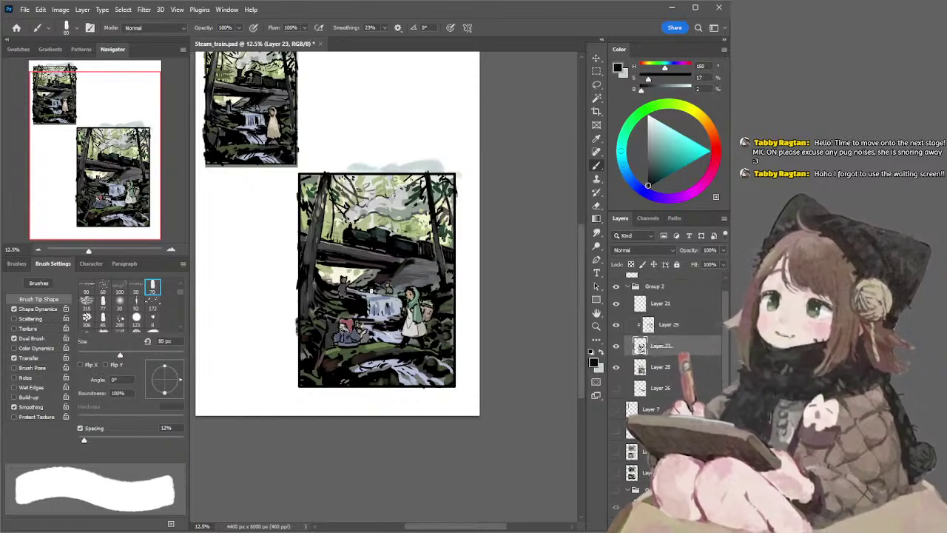
{"action": "key", "text": "alt+bracketleft"}
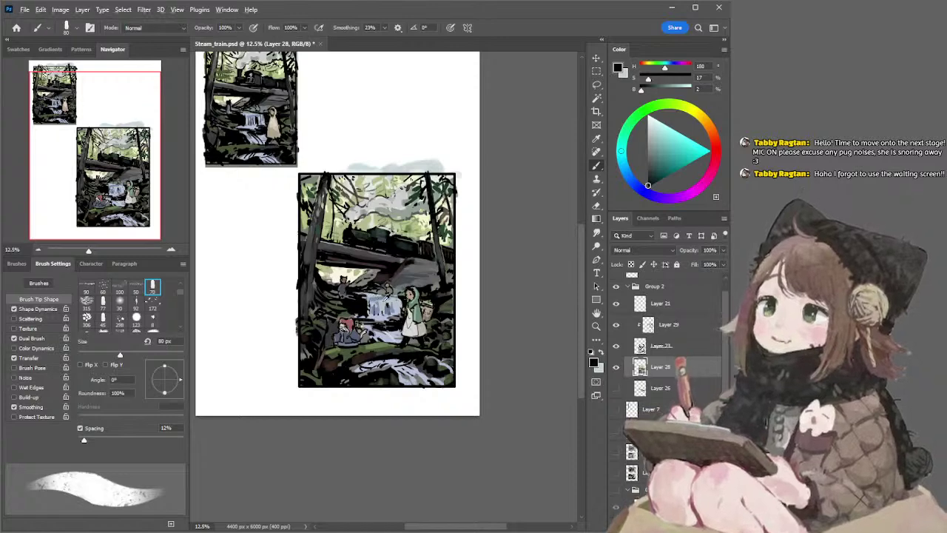
Sample light blue-grey and muted blue from the waterfall and paint its water on Layer 28, varying the brush from 150 to 60 px
{"action": "left_click", "coordinate": [385, 297], "text": "alt"}
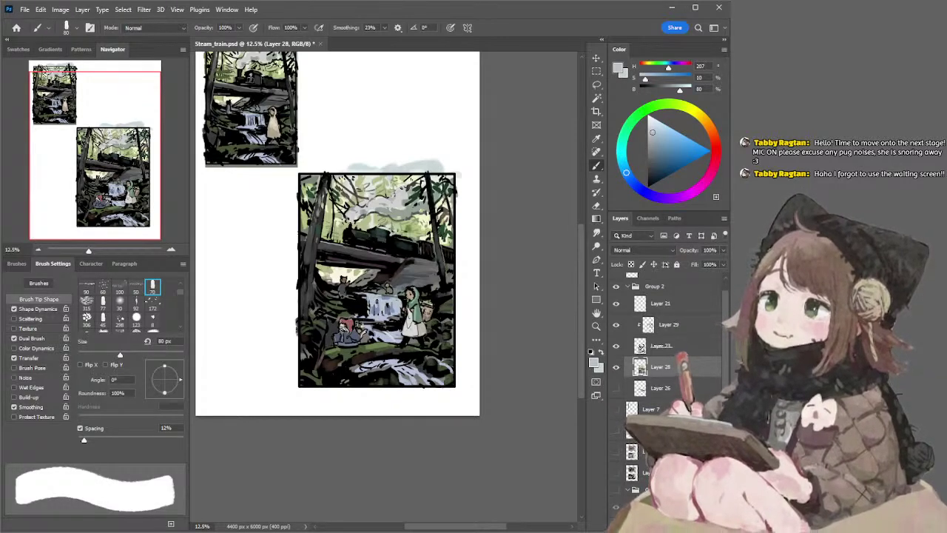
{"action": "left_click", "coordinate": [372, 312], "text": "alt"}
{"action": "key", "text": "]"}
{"action": "key", "text": "]"}
{"action": "key", "text": "]"}
{"action": "key", "text": "]"}
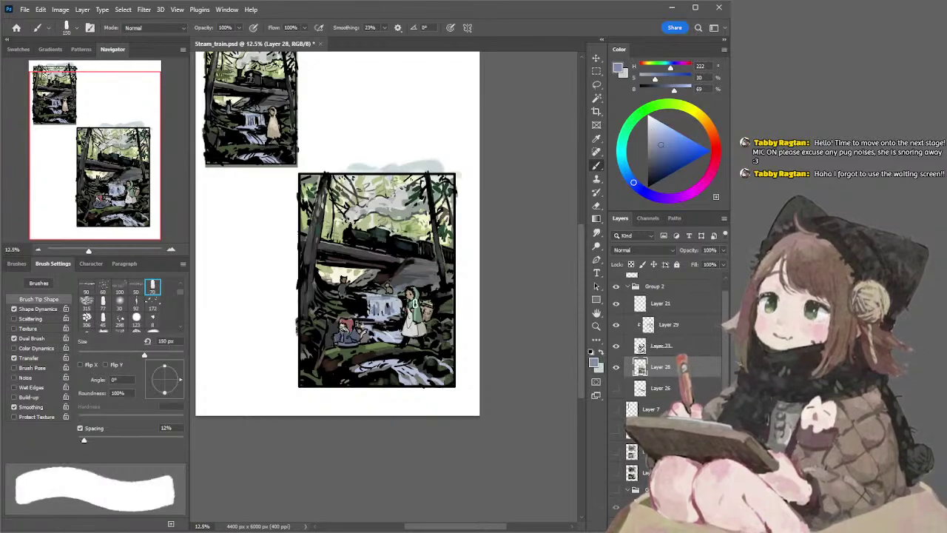
{"action": "key", "text": "bracketleft"}
{"action": "key", "text": "bracketleft"}
{"action": "key", "text": "bracketleft"}
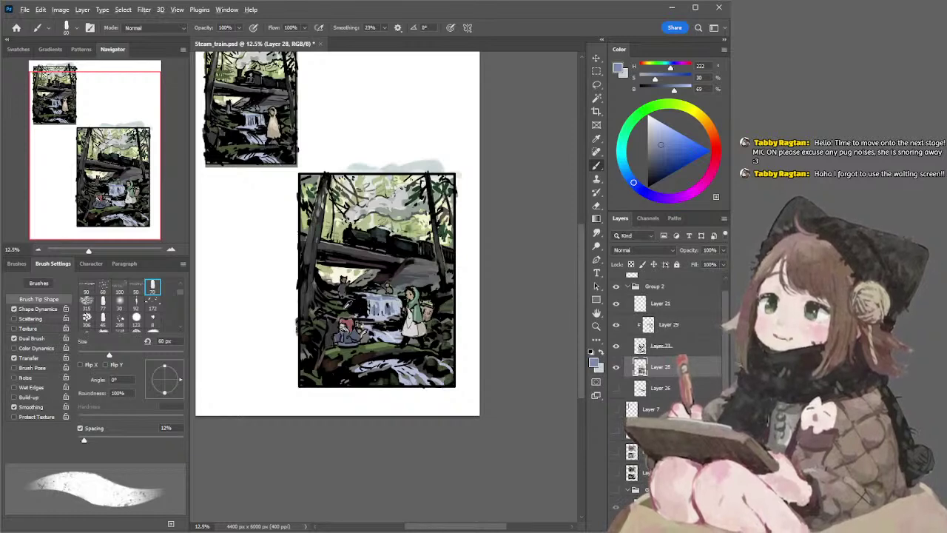
Sample dark neutral grey and paint the shadowed rocks on Layer 28, enlarging the brush to 100 px
{"action": "left_click", "coordinate": [307, 303], "text": "alt"}
{"action": "key", "text": "bracketright"}
{"action": "key", "text": "bracketright"}
{"action": "key", "text": "bracketright"}
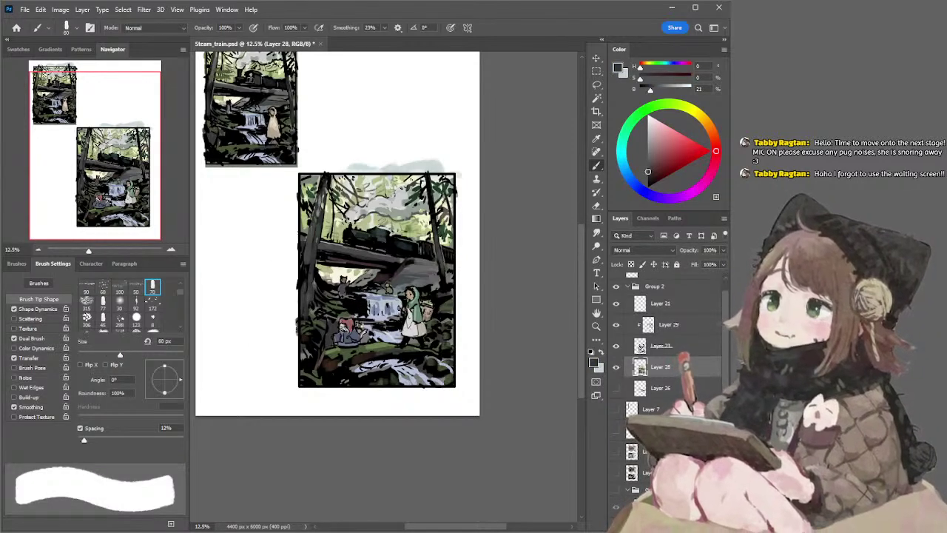
{"action": "key", "text": "bracketright"}
{"action": "key", "text": "bracketright"}
{"action": "key", "text": "bracketright"}
{"action": "key", "text": "bracketright"}
{"action": "key", "text": "bracketright"}
{"action": "key", "text": "bracketright"}
{"action": "key", "text": "bracketright"}
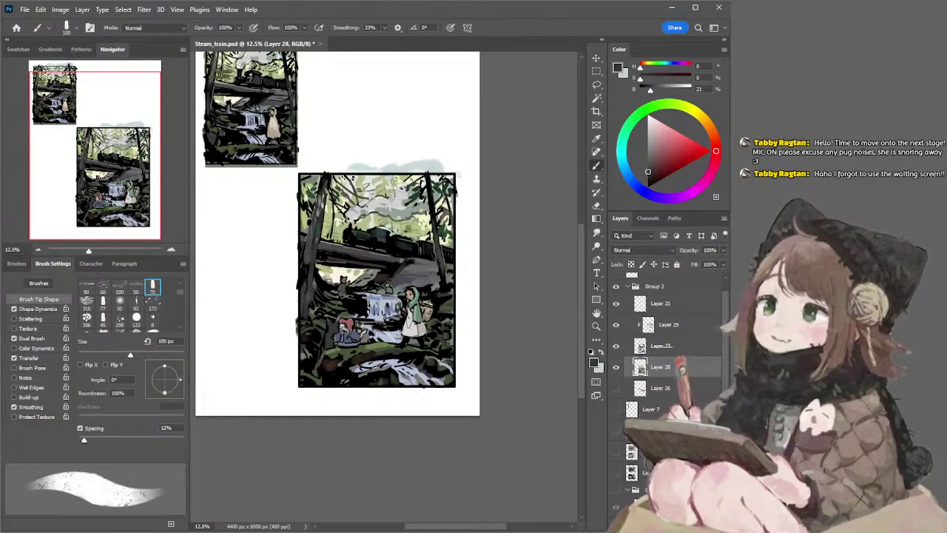
Sample pale blue from the water and paint the stream beside the green-hooded figure with a 70 px brush
{"action": "left_click", "coordinate": [394, 313], "text": "alt"}
{"action": "key", "text": "["}
{"action": "key", "text": "["}
{"action": "key", "text": "["}
{"action": "left_click_drag", "start_coordinate": [400, 317], "coordinate": [390, 317]}
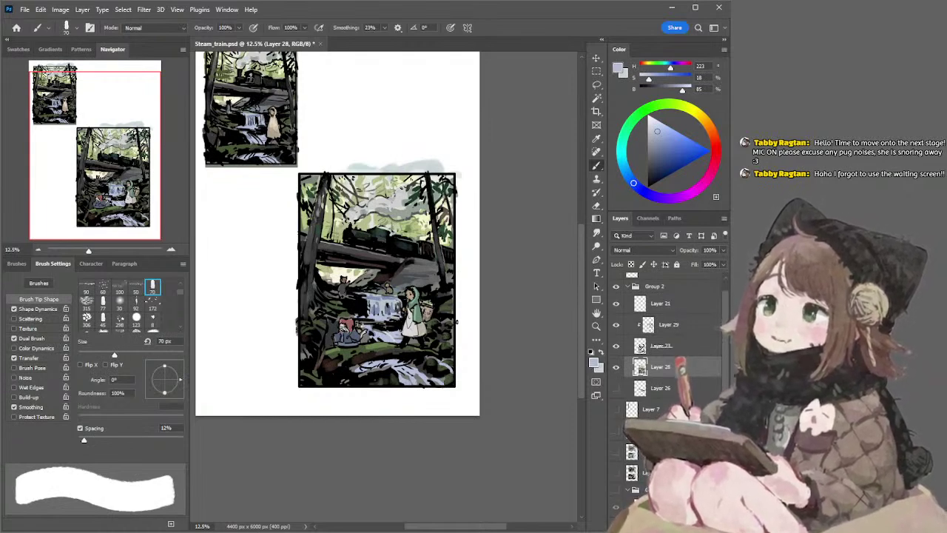
On Layer 29, sample beige from the basket, shift it to a muted brown and paint the green-hooded figure's feet with a 90 px brush
{"action": "left_click", "coordinate": [406, 337], "text": "ctrl"}
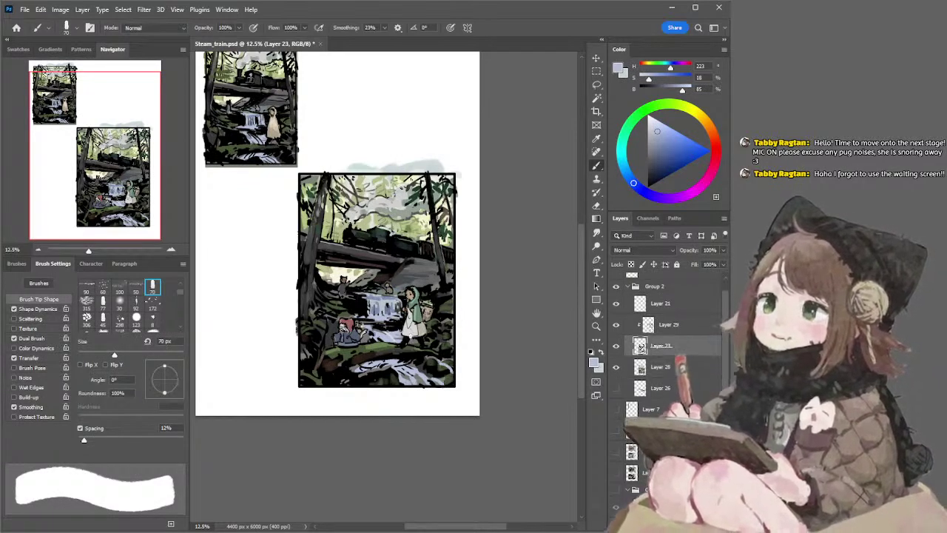
{"action": "left_click", "coordinate": [648, 326]}
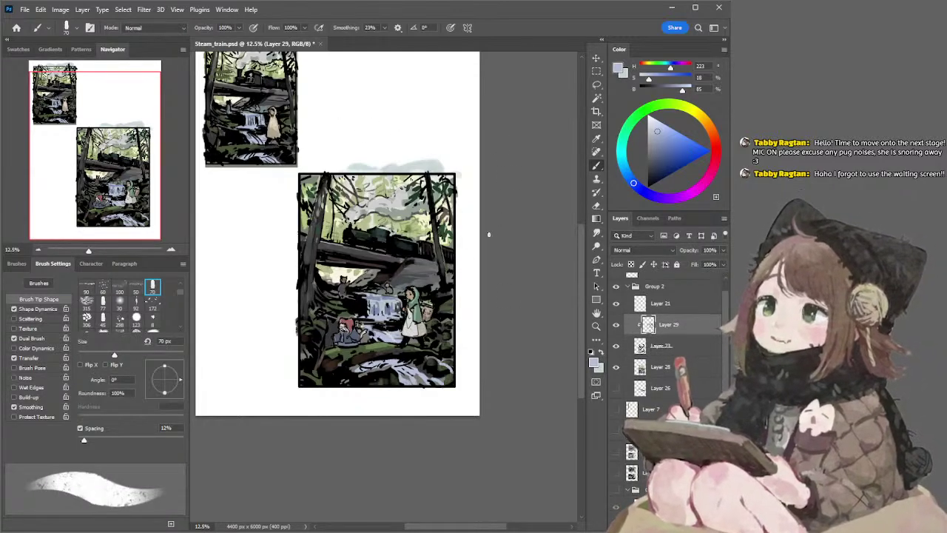
{"action": "left_click", "coordinate": [429, 316], "text": "alt"}
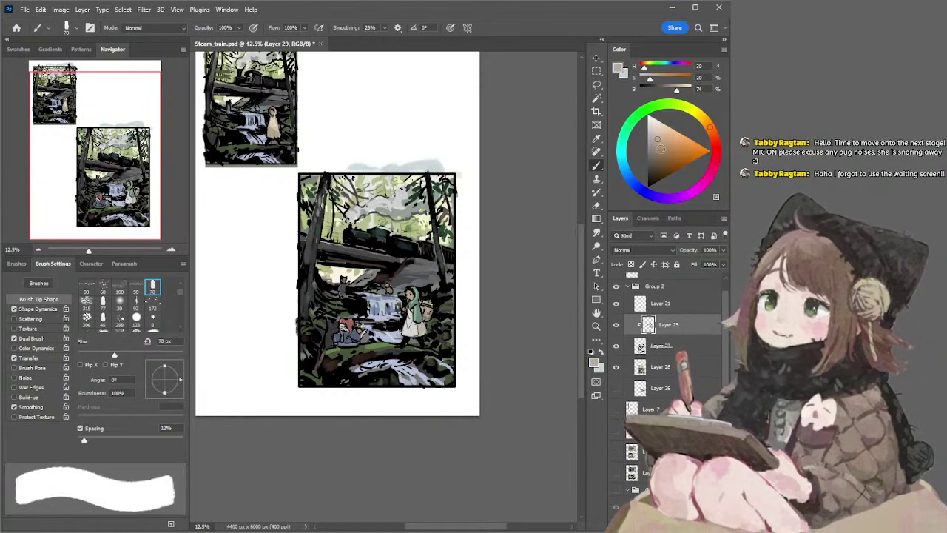
{"action": "left_click", "coordinate": [659, 150]}
{"action": "left_click", "coordinate": [711, 133]}
{"action": "key", "text": "]"}
{"action": "key", "text": "]"}
{"action": "key", "text": "]"}
{"action": "key", "text": "bracketleft"}
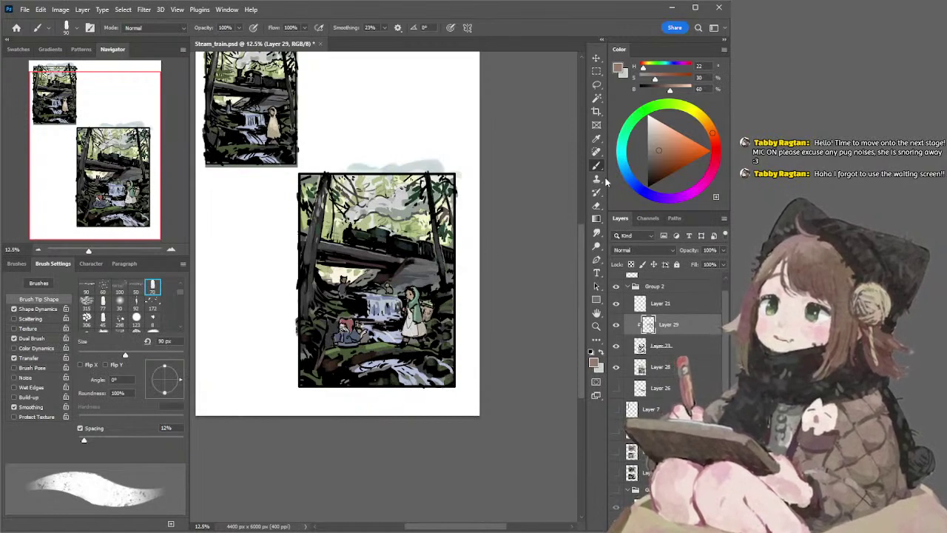
Darken the brown to a reddish tone and refine the green-hooded figure's boots, varying the brush between 70 and 90 px
{"action": "left_click", "coordinate": [656, 159]}
{"action": "left_click", "coordinate": [714, 138]}
{"action": "key", "text": "bracketright"}
{"action": "key", "text": "bracketleft"}
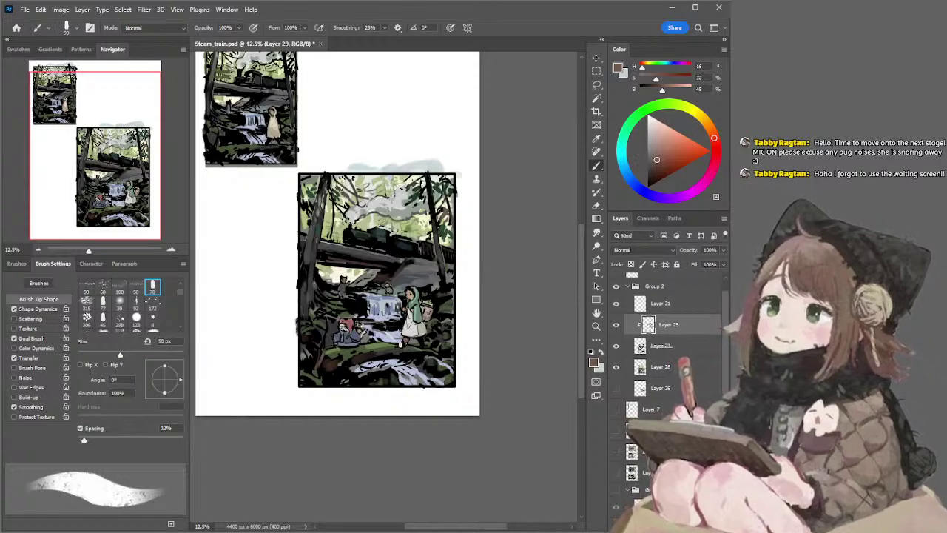
{"action": "key", "text": "bracketleft"}
{"action": "key", "text": "bracketleft"}
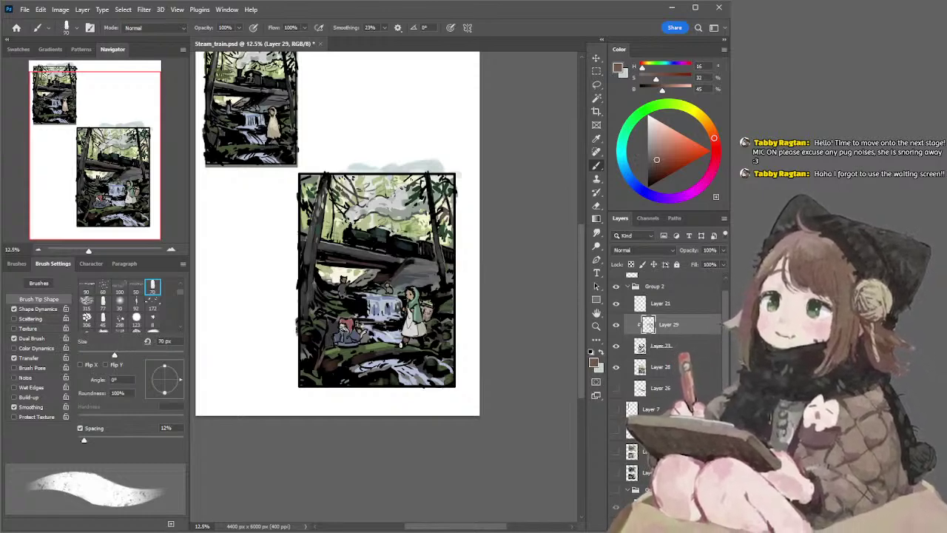
{"action": "key", "text": "bracketright"}
{"action": "key", "text": "bracketright"}
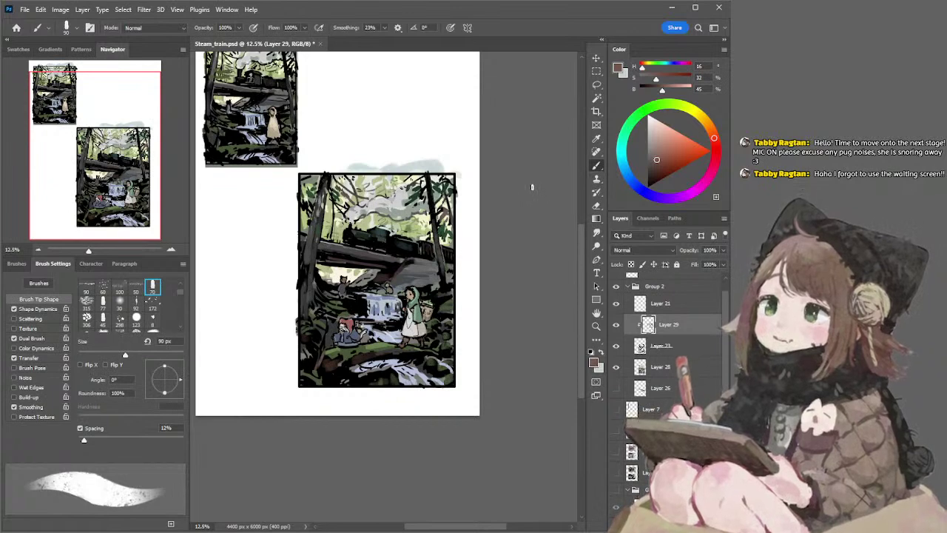
Switch to Layer 28, sample dark neutral grey and paint the rocks around the seated red-haired figure
{"action": "left_click_drag", "start_coordinate": [533, 183], "coordinate": [524, 185]}
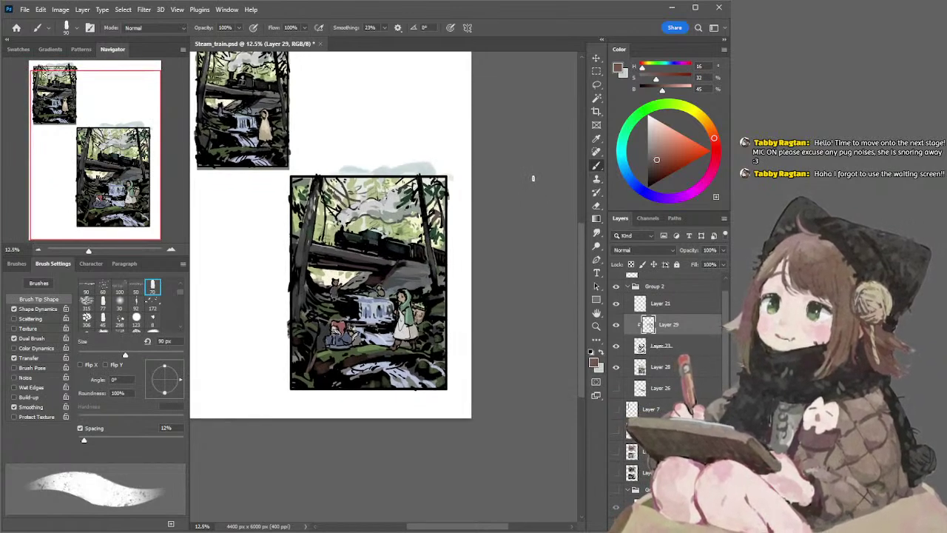
{"action": "left_click", "coordinate": [357, 343], "text": "ctrl"}
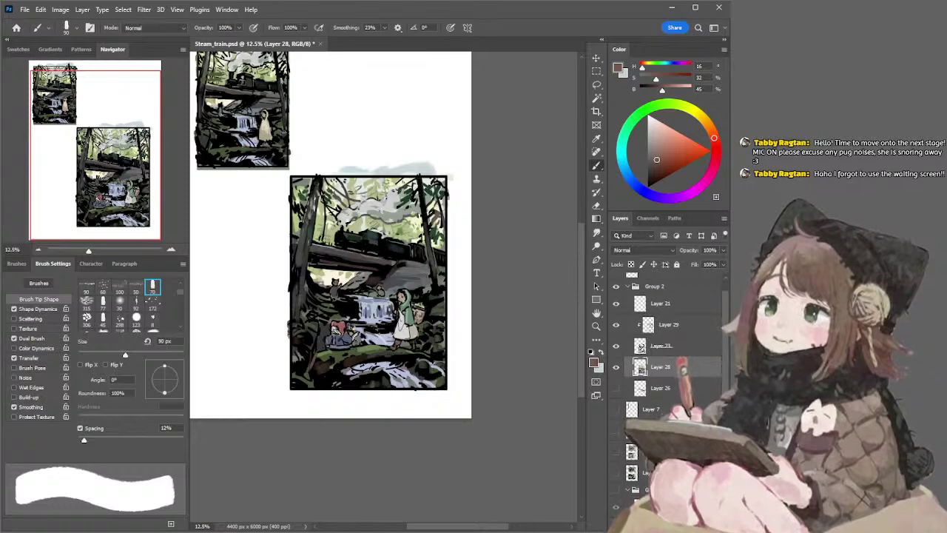
{"action": "left_click", "coordinate": [330, 331], "text": "alt"}
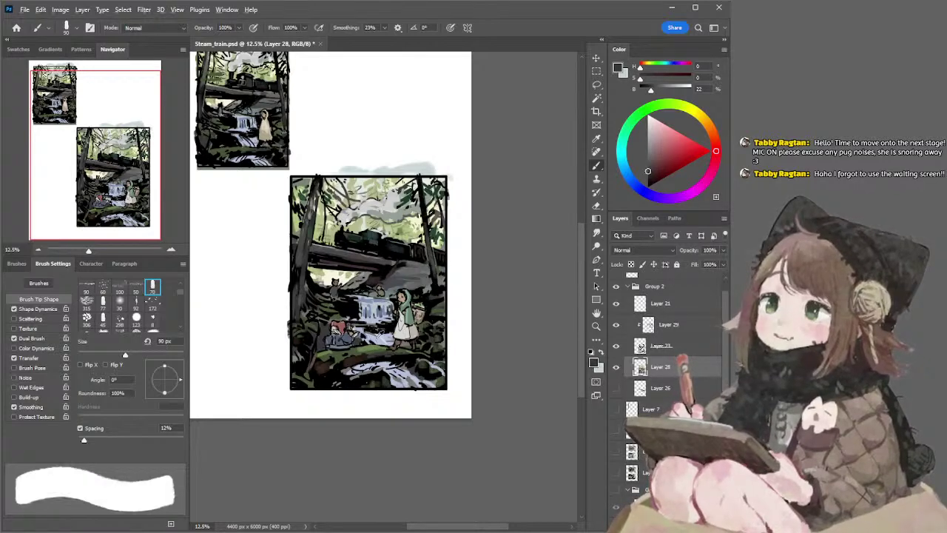
Sample light blue-grey and paint the water below the waterfall on Layer 28, adding warm grey with the 90 px brush
{"action": "left_click", "coordinate": [374, 303], "text": "alt"}
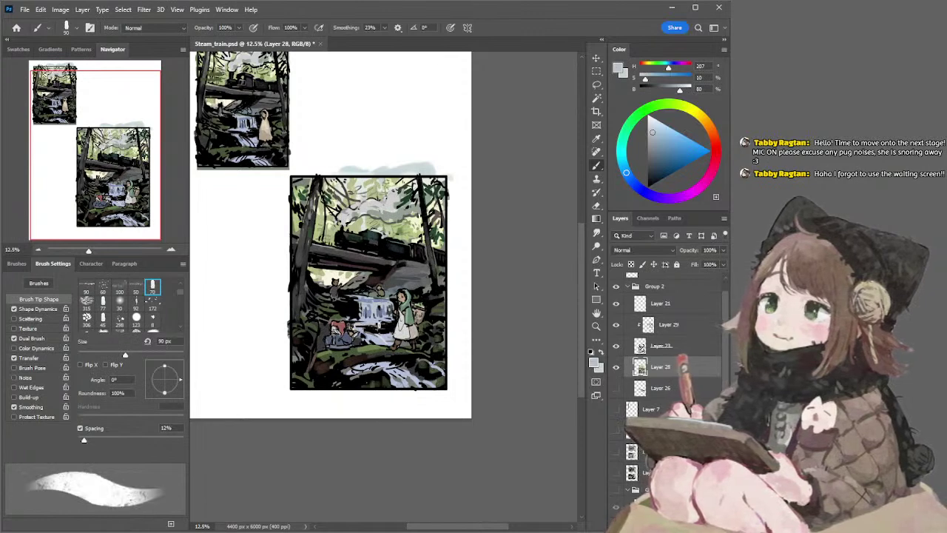
{"action": "left_click_drag", "start_coordinate": [369, 321], "coordinate": [377, 330]}
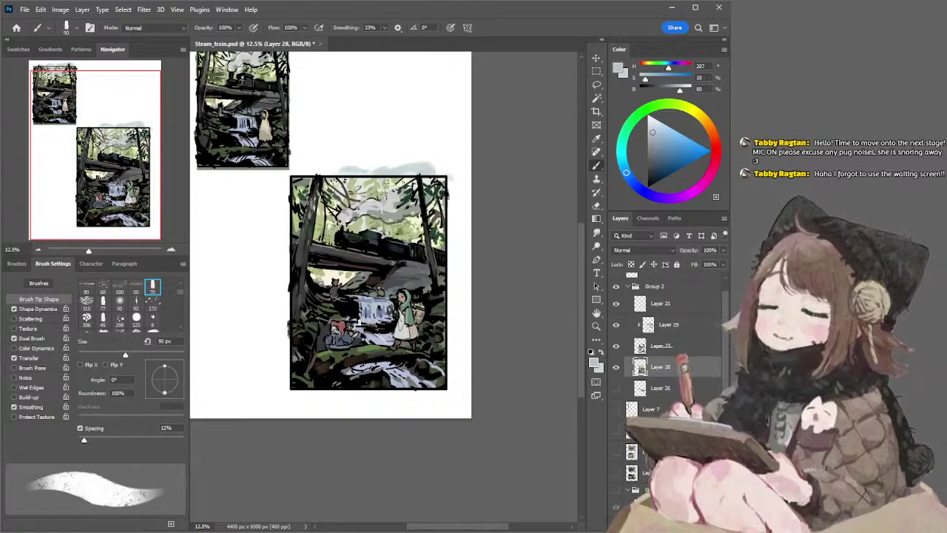
{"action": "left_click", "coordinate": [366, 325], "text": "alt"}
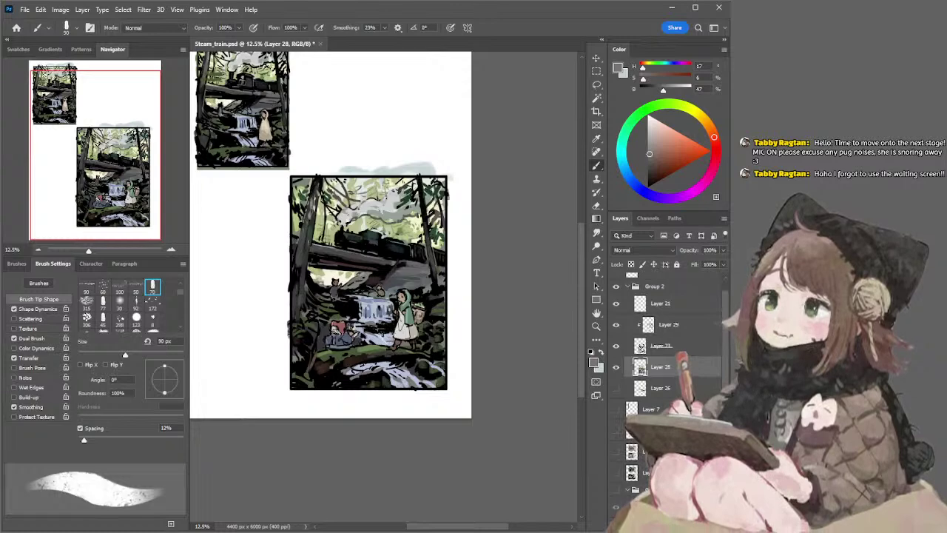
Return to Layer 29, sample dark neutral grey beside the green-hooded figure and paint the rocks with a 100 px brush
{"action": "key", "text": "alt+bracketright"}
{"action": "key", "text": "alt+bracketright"}
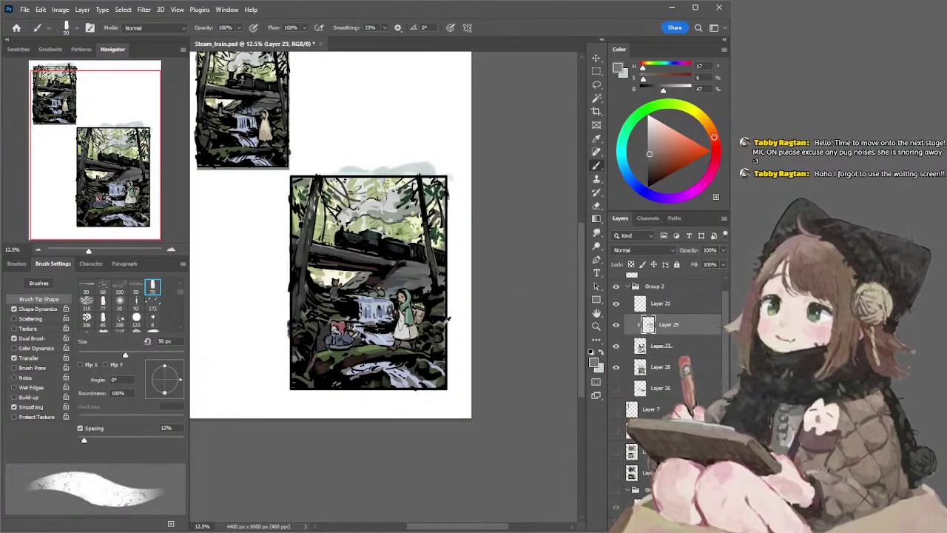
{"action": "left_click", "coordinate": [433, 326], "text": "alt"}
{"action": "key", "text": "bracketright"}
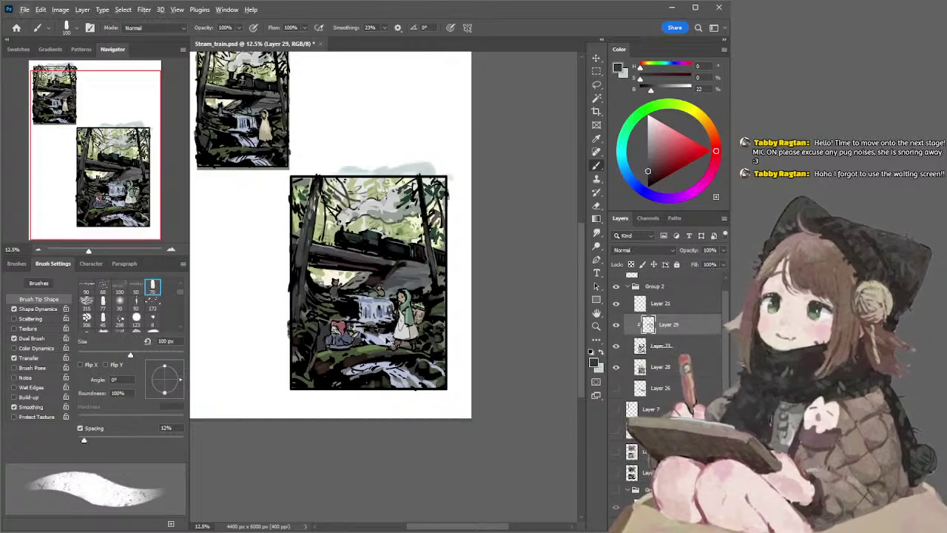
Sample pale blue from the stream and add fine water highlights on Layer 29, reducing the brush to 50 px
{"action": "left_click", "coordinate": [386, 337], "text": "alt"}
{"action": "key", "text": "bracketleft"}
{"action": "key", "text": "bracketleft"}
{"action": "key", "text": "bracketleft"}
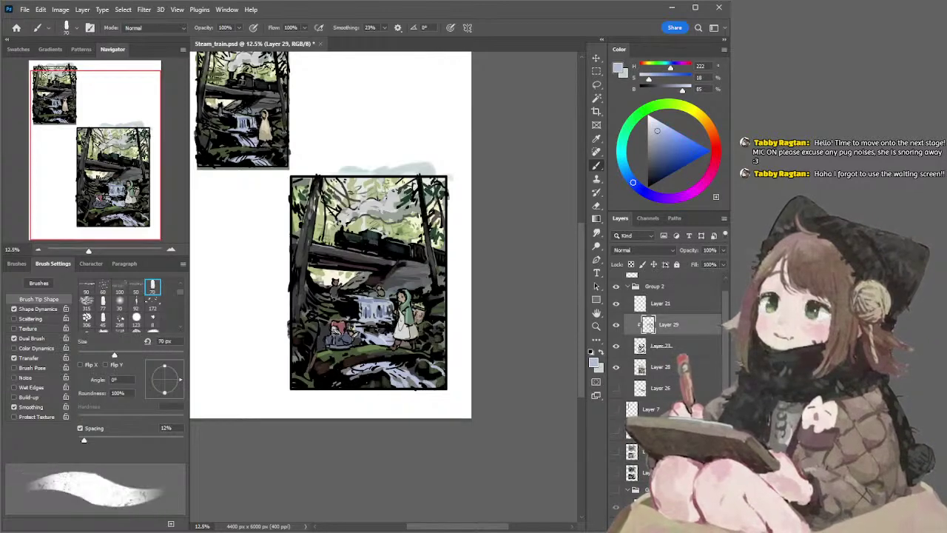
{"action": "key", "text": "bracketright"}
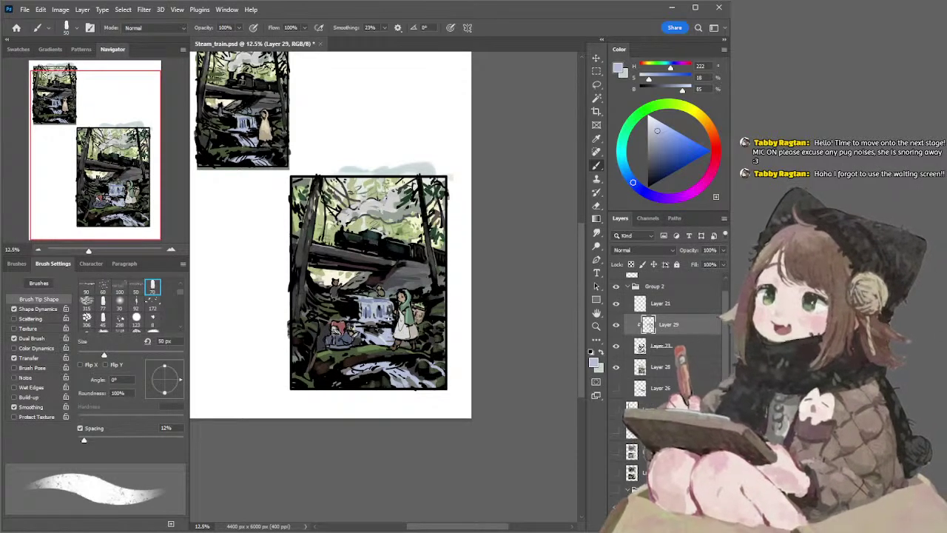
Sample light blue-grey and muted blues from the waterfall, retouch its water with the 50 px brush, and switch to the Lasso tool
{"action": "left_click", "coordinate": [390, 301], "text": "alt"}
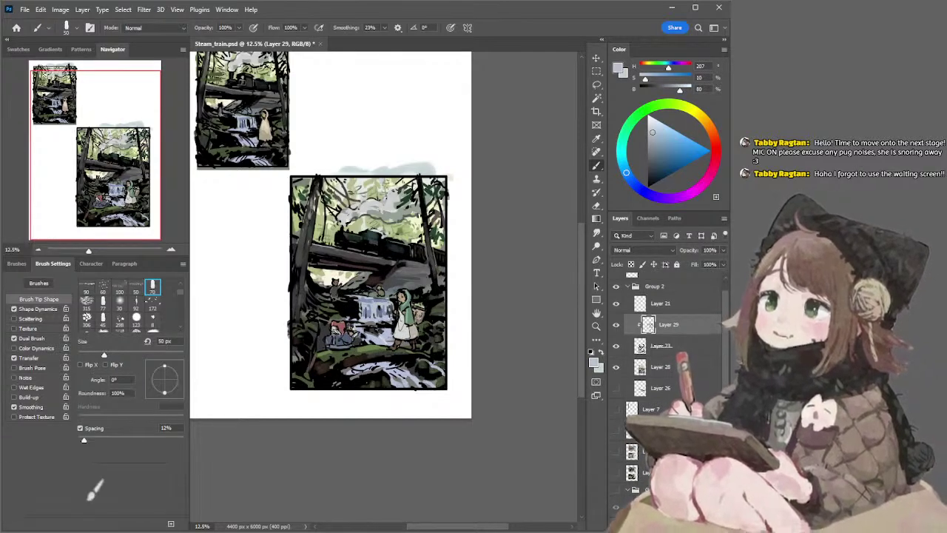
{"action": "left_click", "coordinate": [385, 314], "text": "alt"}
{"action": "left_click", "coordinate": [386, 309], "text": "alt"}
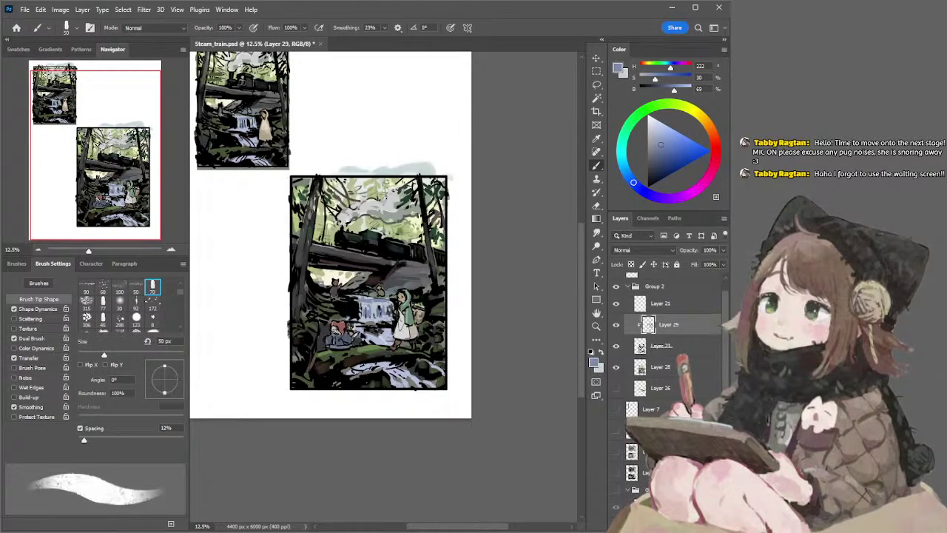
{"action": "left_click", "coordinate": [379, 313], "text": "alt"}
{"action": "key", "text": "l"}
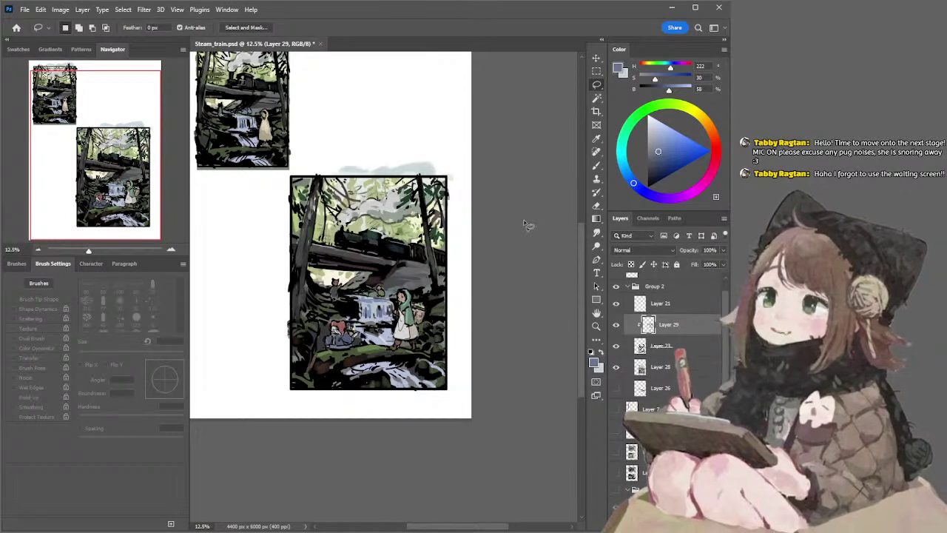
Return to Layer 29 with the brush, sample dark green from the hooded figure's cloak and shade it at 150 px
{"action": "left_click", "coordinate": [625, 306]}
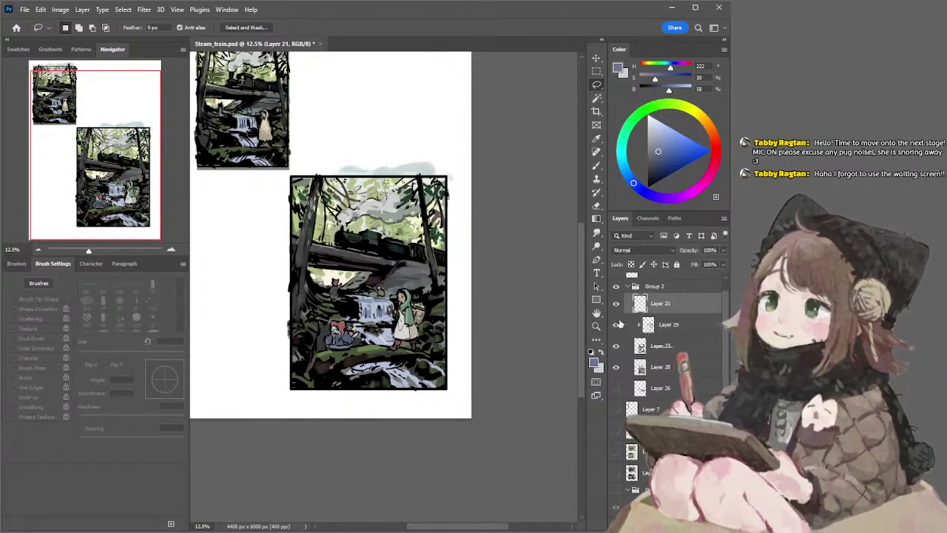
{"action": "left_click", "coordinate": [635, 327]}
{"action": "key", "text": "b"}
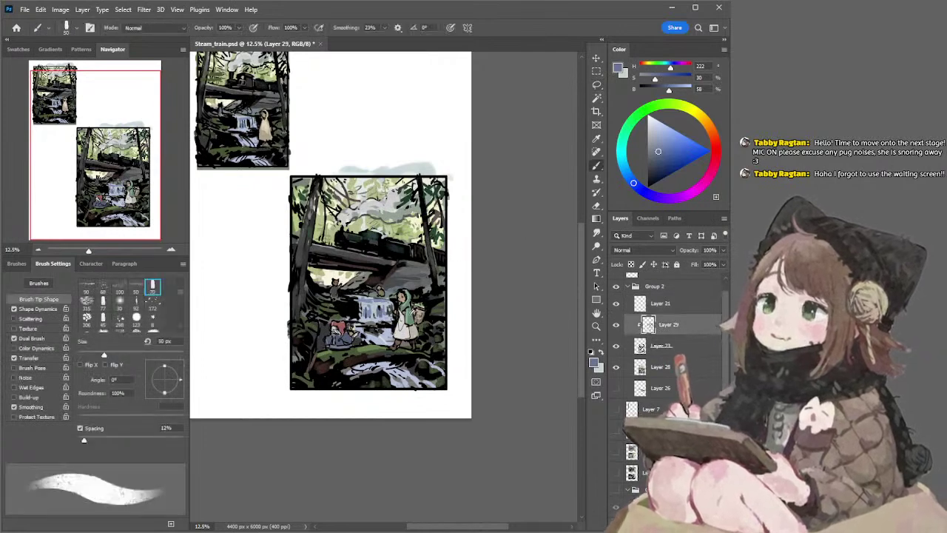
{"action": "left_click", "coordinate": [411, 309], "text": "alt"}
{"action": "key", "text": "bracketright"}
{"action": "key", "text": "bracketright"}
{"action": "key", "text": "bracketright"}
{"action": "key", "text": "bracketright"}
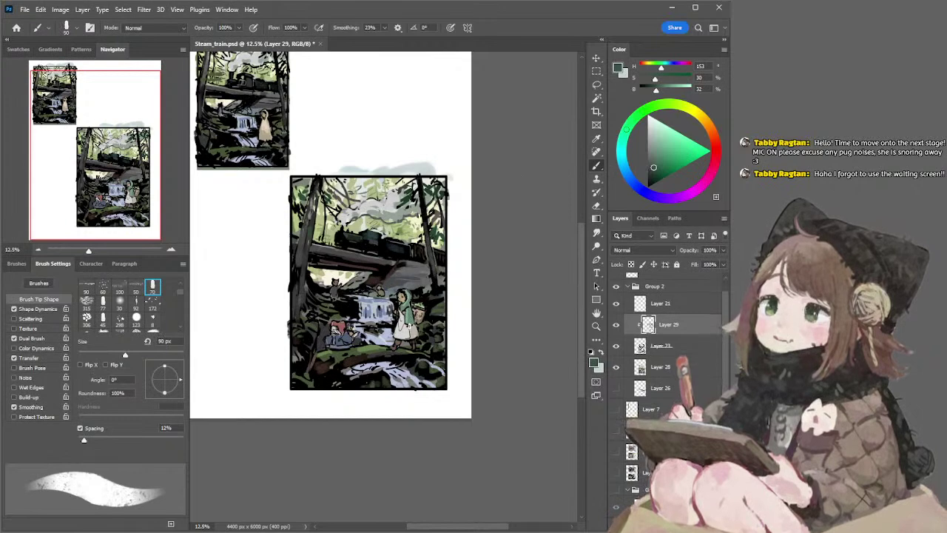
{"action": "key", "text": "bracketright"}
{"action": "key", "text": "bracketright"}
{"action": "key", "text": "bracketright"}
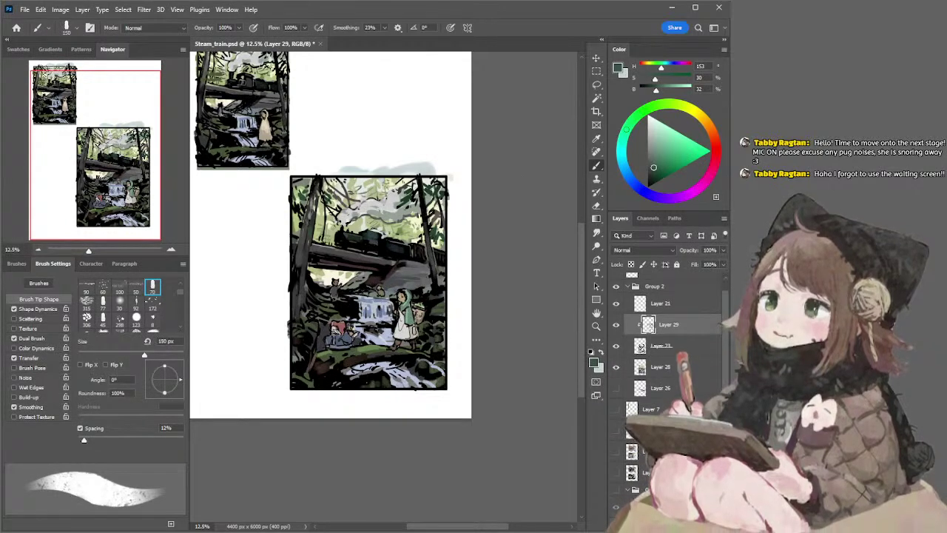
Mix a more saturated dark green and continue painting around the hooded figure with a 200 px brush
{"action": "left_click", "coordinate": [658, 166]}
{"action": "left_click", "coordinate": [631, 123]}
{"action": "key", "text": "bracketright"}
{"action": "key", "text": "bracketright"}
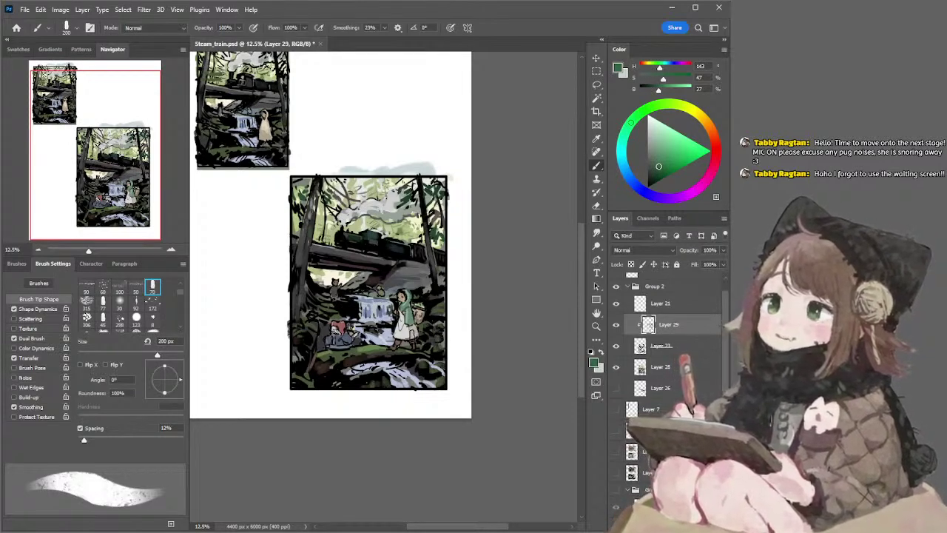
Sample neutral grey from the hooded figure's dress and retouch its shading, reducing the brush to 125 px
{"action": "left_click", "coordinate": [411, 338], "text": "alt"}
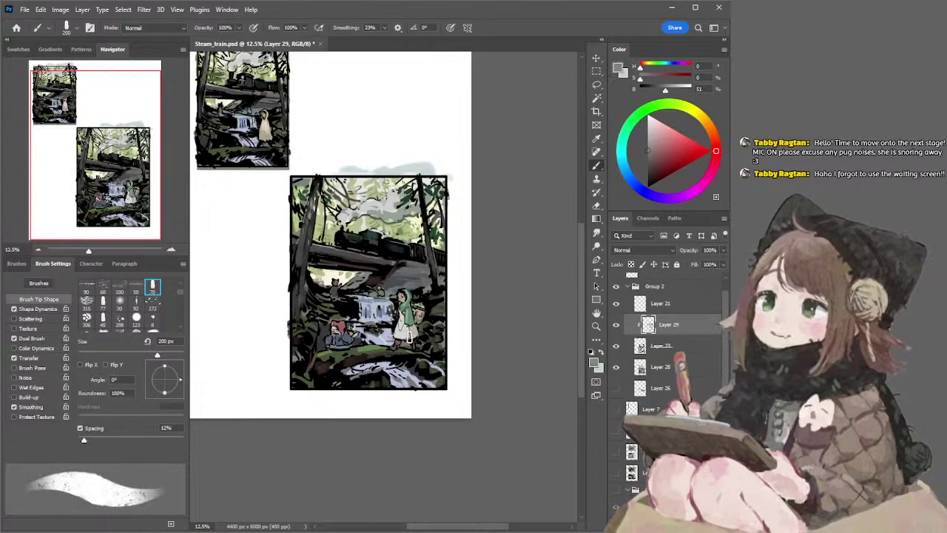
{"action": "key", "text": "bracketleft"}
{"action": "key", "text": "bracketleft"}
{"action": "key", "text": "bracketleft"}
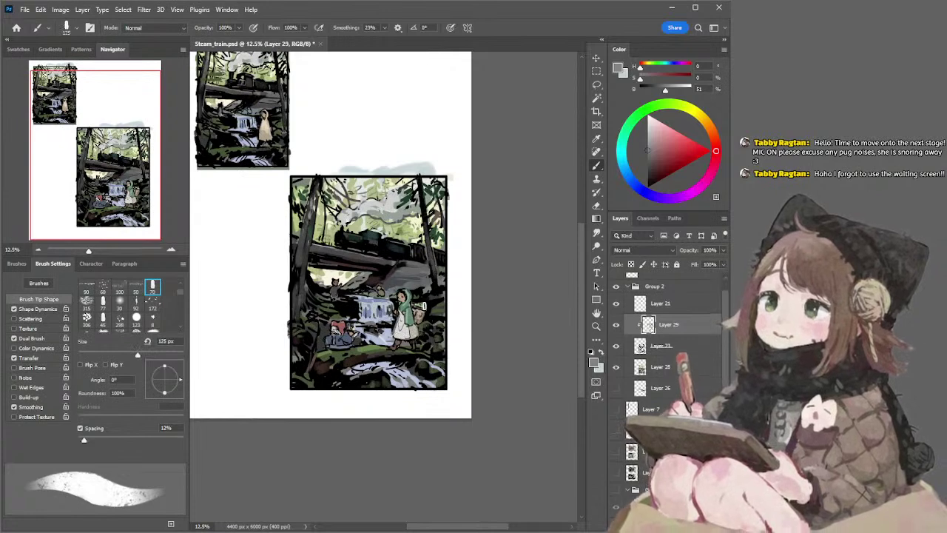
Sample brown from the hooded figure's basket, darken it to a reddish brown and paint brown shading around the basket at 125 px
{"action": "left_click", "coordinate": [415, 303], "text": "alt"}
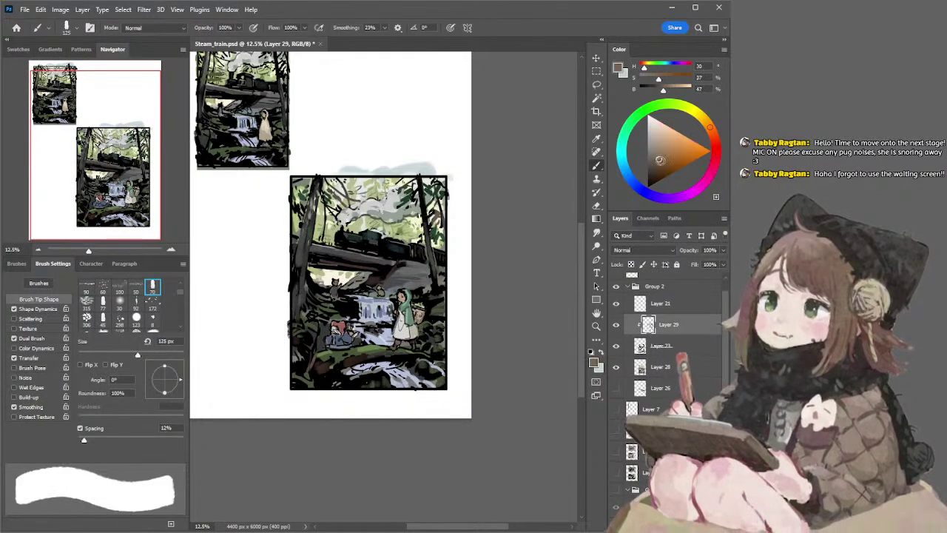
{"action": "key", "text": "bracketleft"}
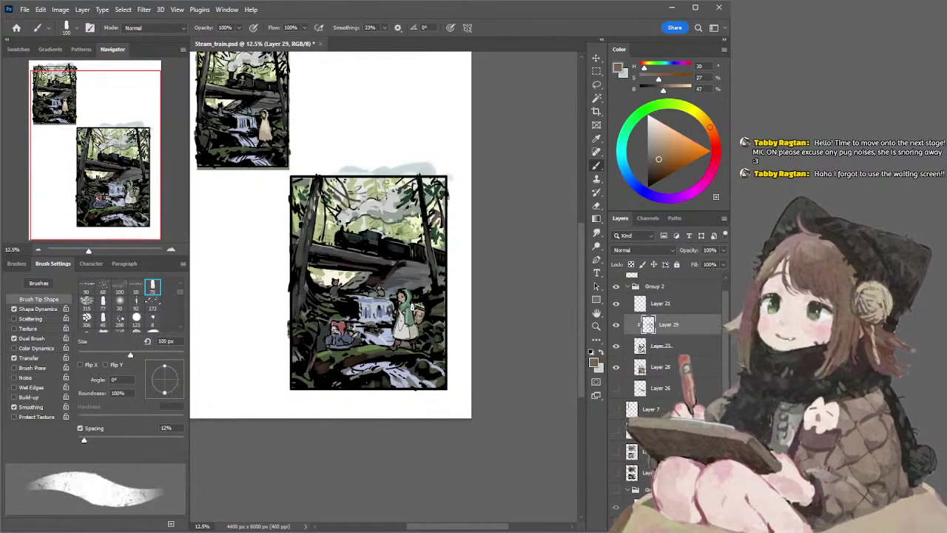
{"action": "left_click", "coordinate": [656, 165]}
{"action": "key", "text": "bracketright"}
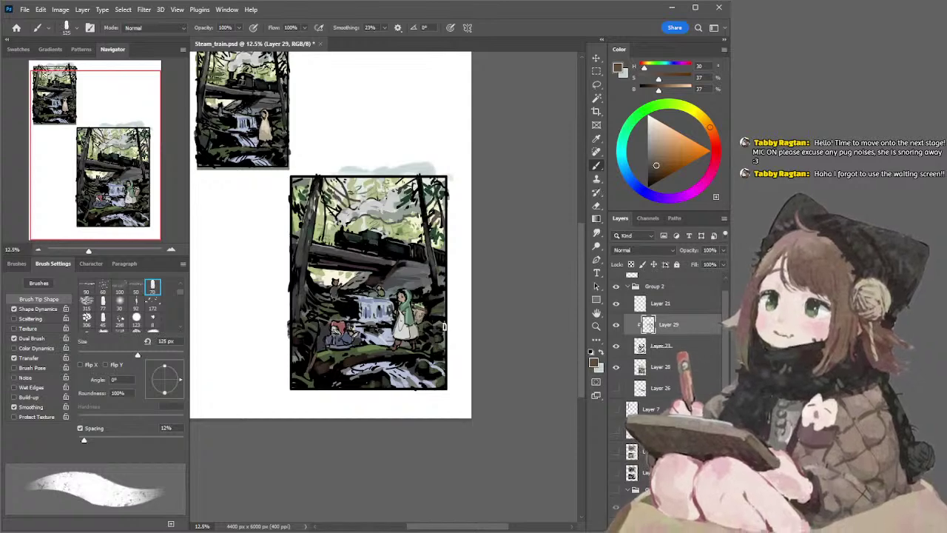
{"action": "left_click", "coordinate": [656, 170]}
{"action": "left_click", "coordinate": [711, 131]}
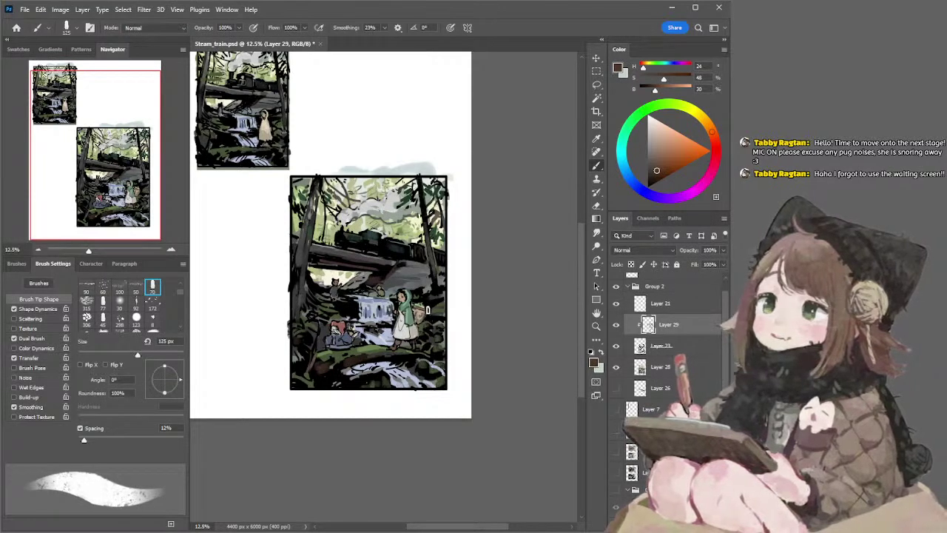
Retouch the seated figure with darkened red for the hair and sampled dark blue for the clothing, using a 100 px brush
{"action": "left_click", "coordinate": [345, 326], "text": "alt"}
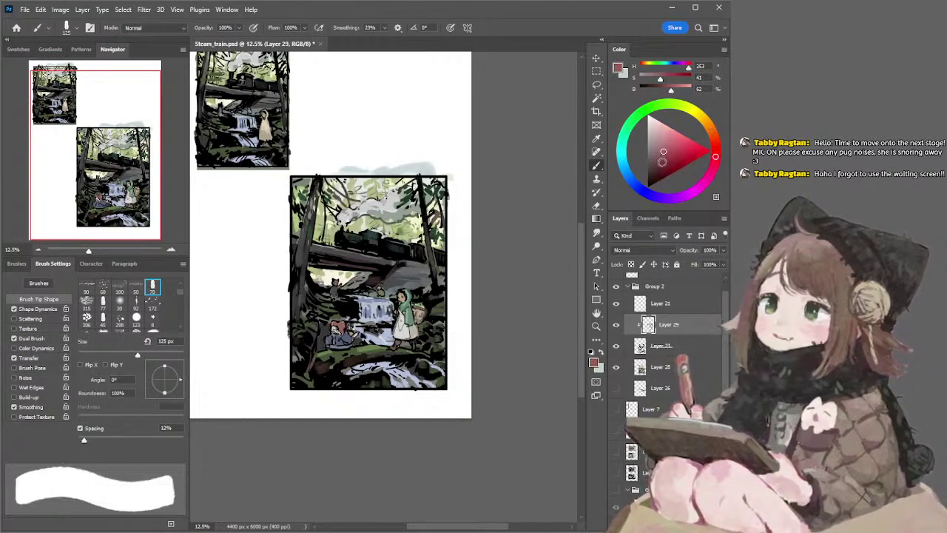
{"action": "left_click", "coordinate": [662, 162]}
{"action": "key", "text": "["}
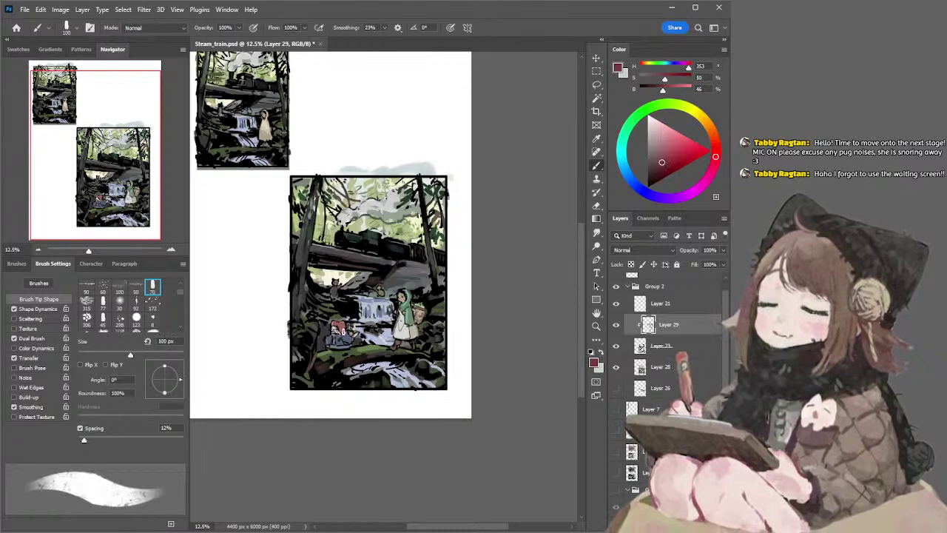
{"action": "left_click", "coordinate": [351, 340], "text": "alt"}
{"action": "left_click", "coordinate": [350, 340], "text": "alt"}
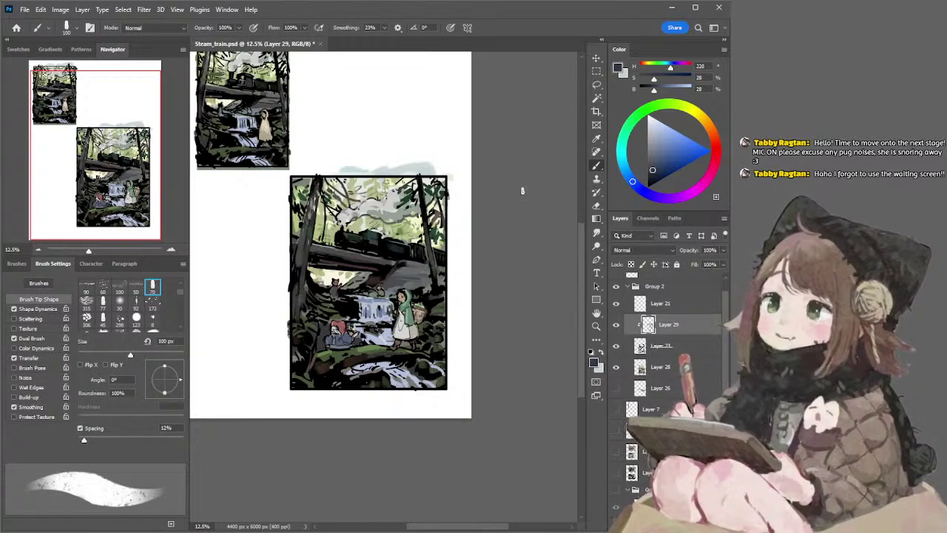
Sample dark neutral grey beneath the bridge and paint the shadowed rocks on Layer 29 with a 175 px brush
{"action": "left_click", "coordinate": [392, 286], "text": "alt"}
{"action": "key", "text": "bracketright"}
{"action": "key", "text": "bracketright"}
{"action": "key", "text": "bracketright"}
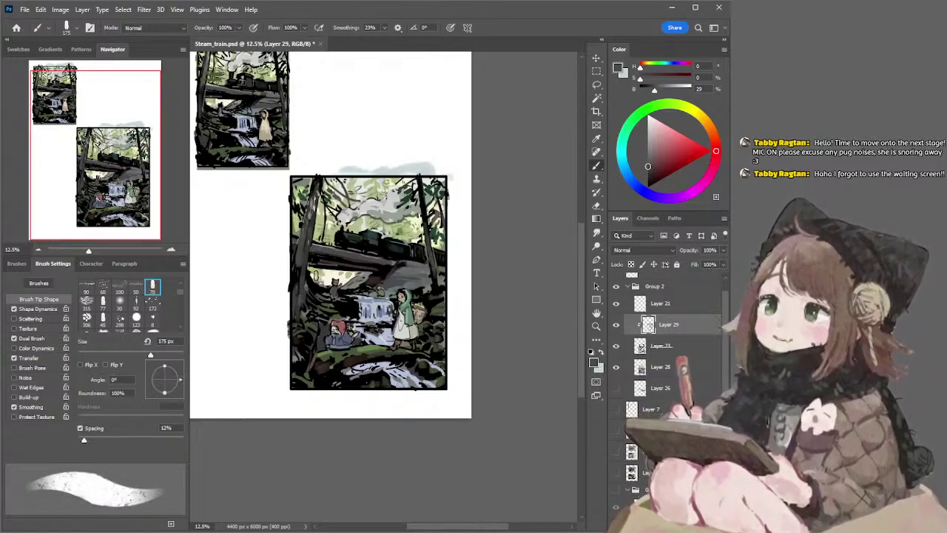
Switch to Layer 23, sample black beside the left tree, strengthen the dark trunk shapes and return to Layer 29
{"action": "key", "text": "alt+["}
{"action": "left_click", "coordinate": [299, 264], "text": "alt"}
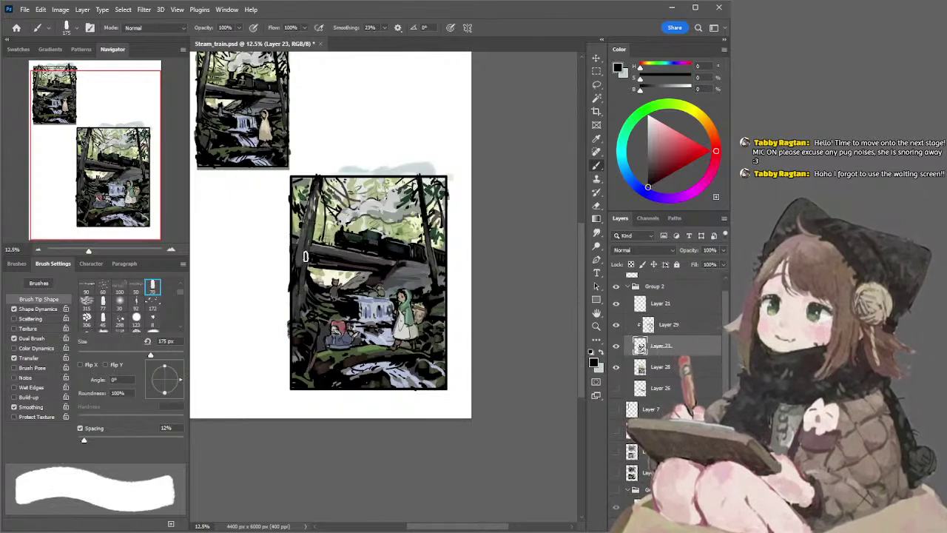
{"action": "key", "text": "alt+]"}
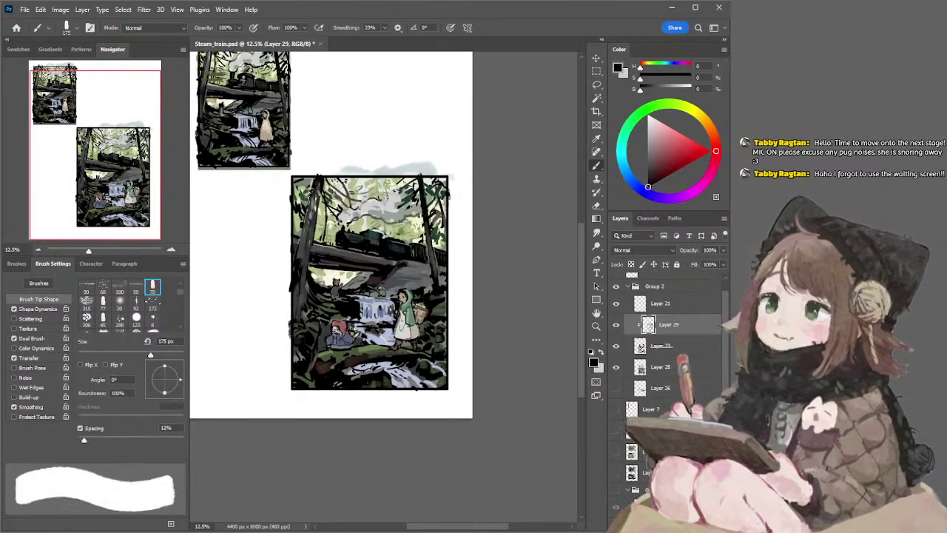
Sample muted grey-green from the upper-left foliage, create a new layer and paint soft foliage with a 100 px brush
{"action": "left_click", "coordinate": [306, 184], "text": "alt"}
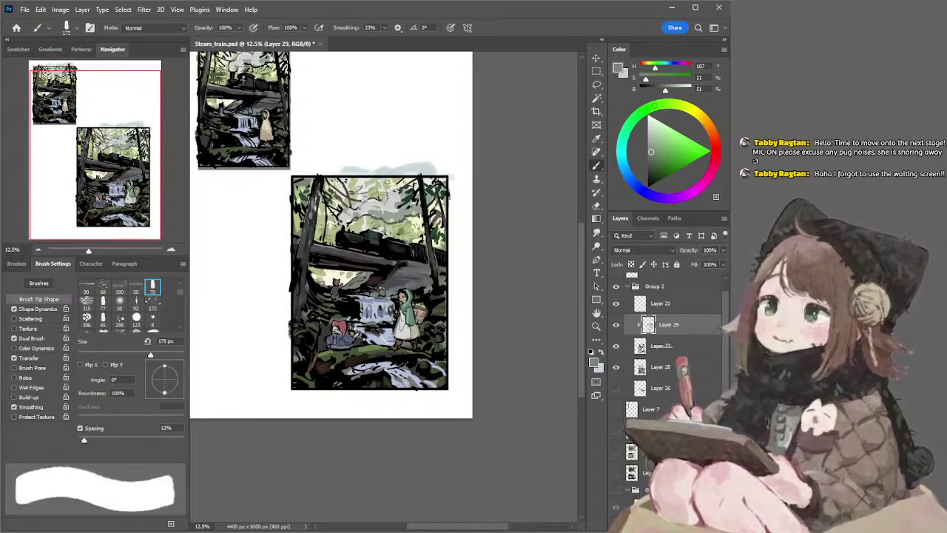
{"action": "key", "text": "ctrl+shift+alt+n"}
{"action": "key", "text": "["}
{"action": "key", "text": "["}
{"action": "key", "text": "["}
{"action": "key", "text": "["}
{"action": "key", "text": "["}
{"action": "key", "text": "bracketright"}
{"action": "key", "text": "bracketright"}
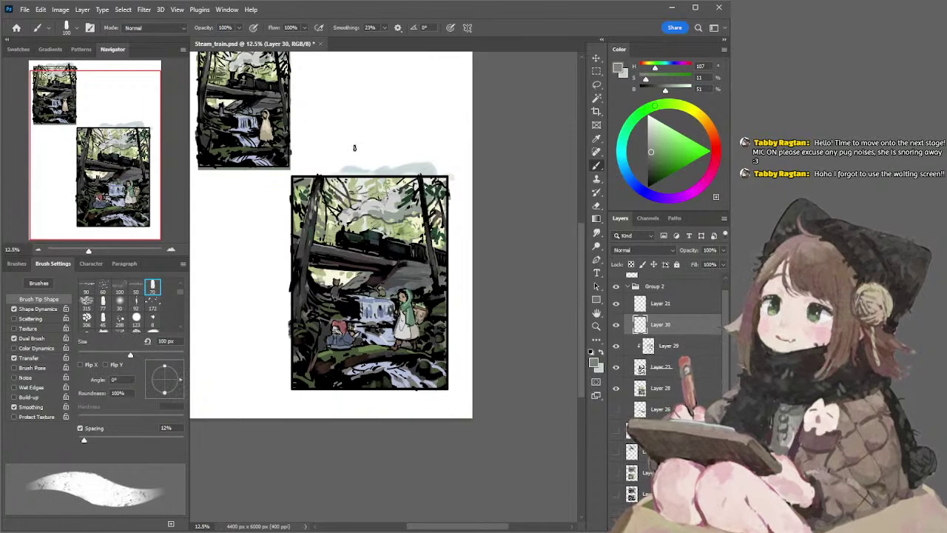
Sample dark grey from the left tree's top and repaint its trunk on Layer 30, enlarging the brush to 175 px
{"action": "left_click", "coordinate": [318, 181], "text": "alt"}
{"action": "key", "text": "bracketright"}
{"action": "key", "text": "bracketright"}
{"action": "key", "text": "bracketright"}
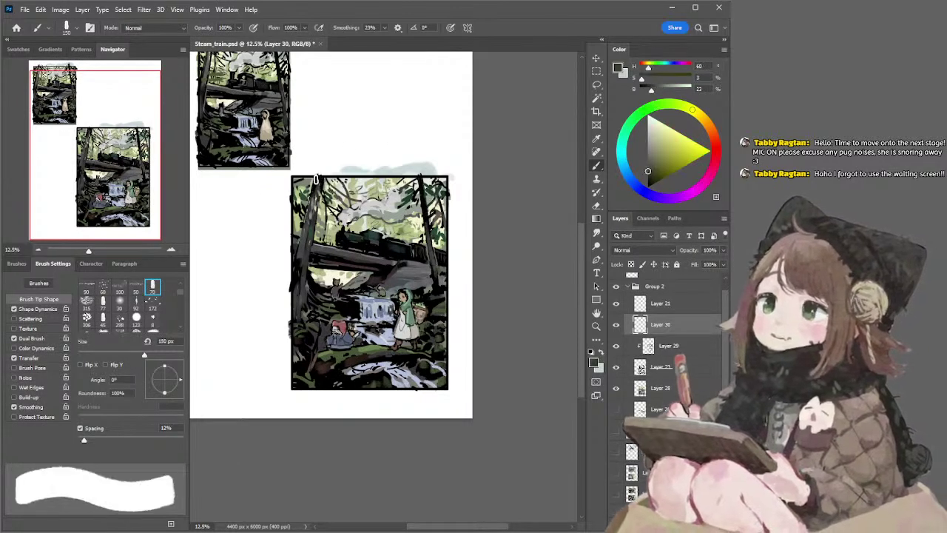
{"action": "left_click_drag", "start_coordinate": [319, 179], "coordinate": [317, 196]}
{"action": "key", "text": "alt"}
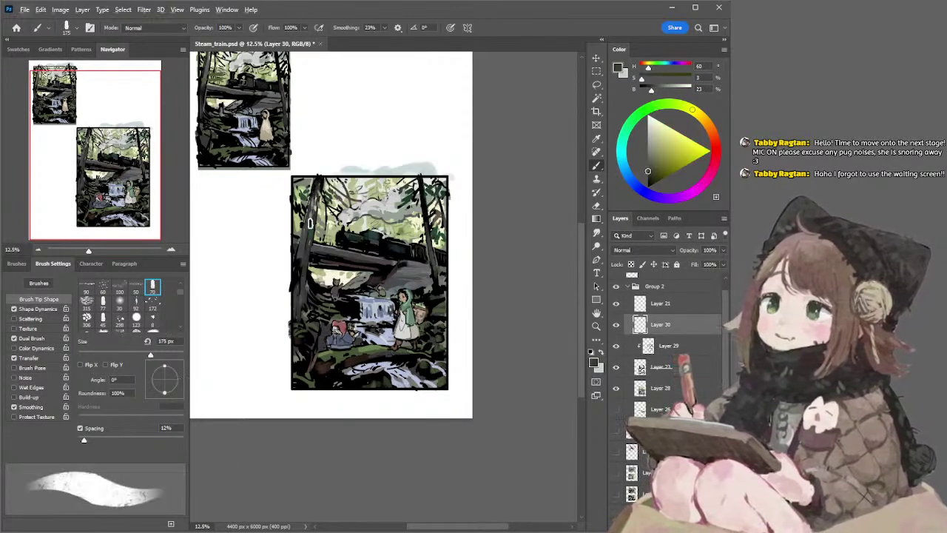
Return to Layer 29 and paint the left tree trunk with sampled light and dark greys, enlarging the brush from 200 to 300 px
{"action": "key", "text": "alt+bracketleft"}
{"action": "key", "text": "bracketright"}
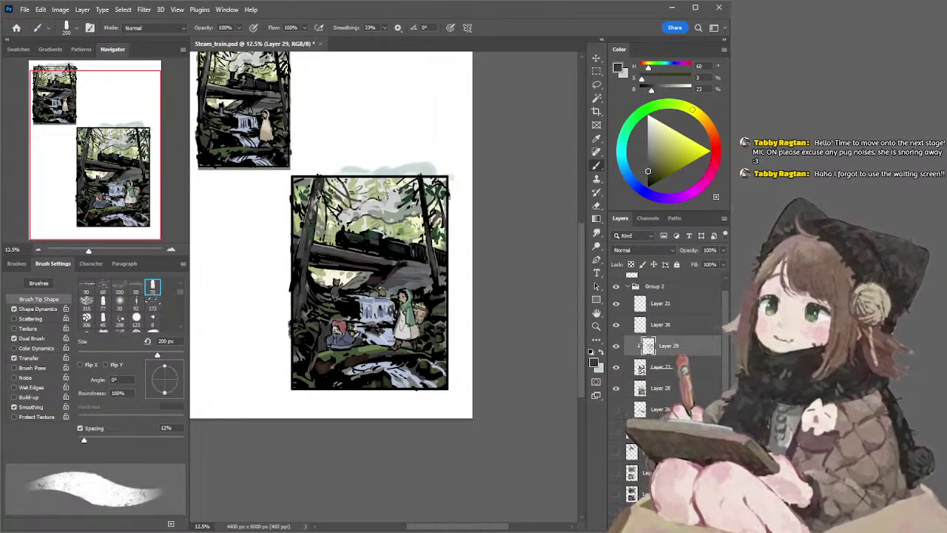
{"action": "left_click", "coordinate": [313, 204], "text": "alt"}
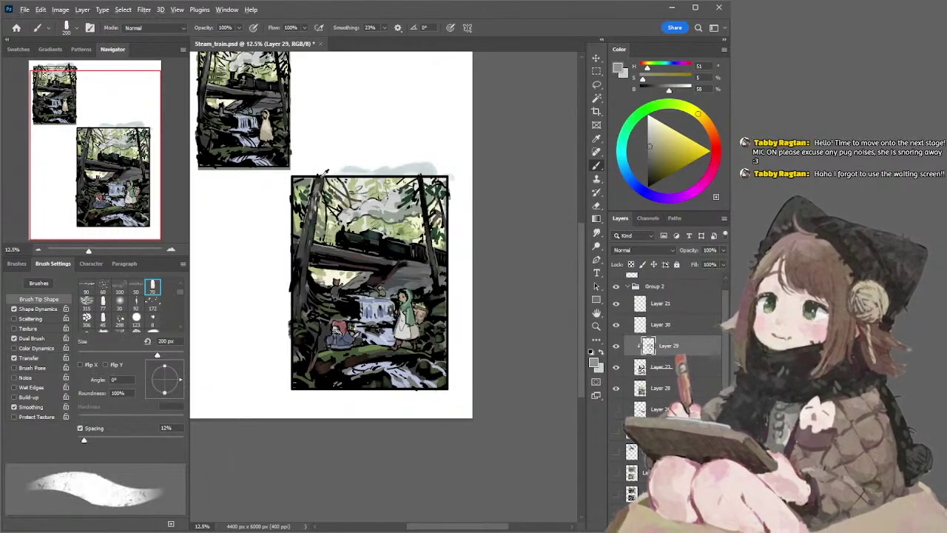
{"action": "left_click", "coordinate": [325, 177], "text": "alt"}
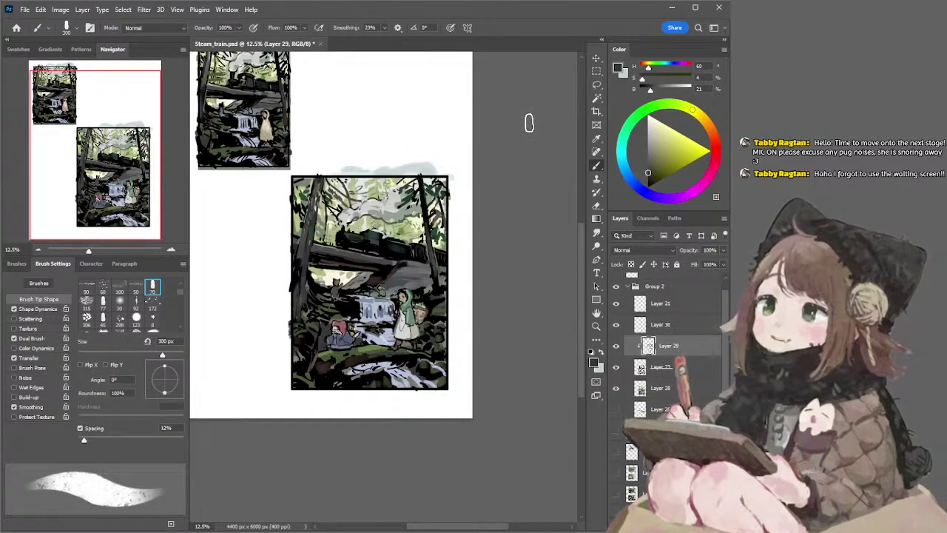
Paint the mossy bank below the waterfall on Layer 29 with brightened moss green and greyer green, using a 100 px brush
{"action": "key", "text": "l"}
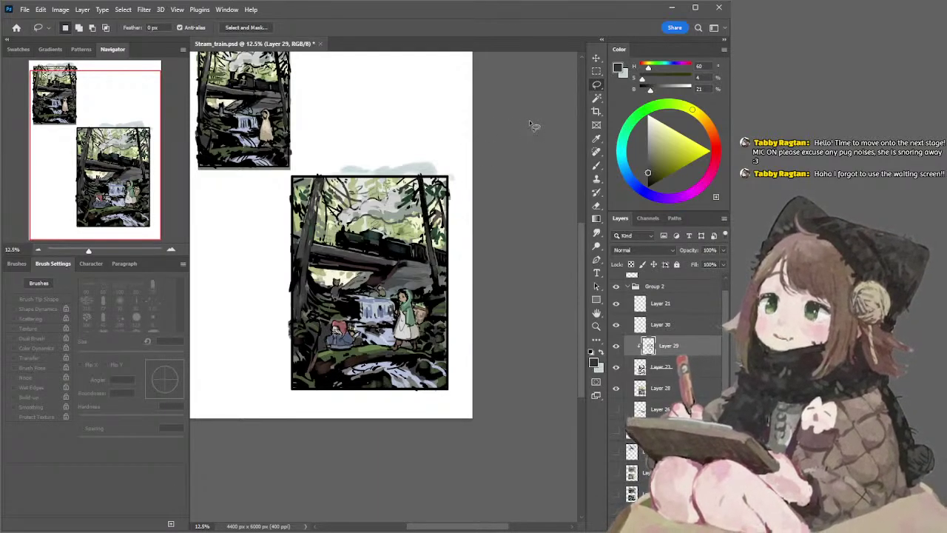
{"action": "key", "text": "b"}
{"action": "left_click", "coordinate": [376, 346], "text": "alt"}
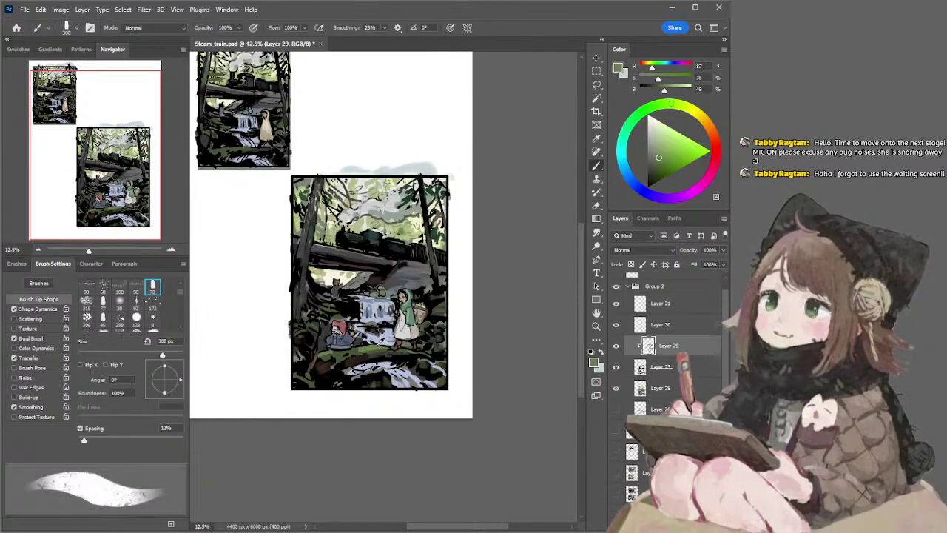
{"action": "key", "text": "l"}
{"action": "key", "text": "b"}
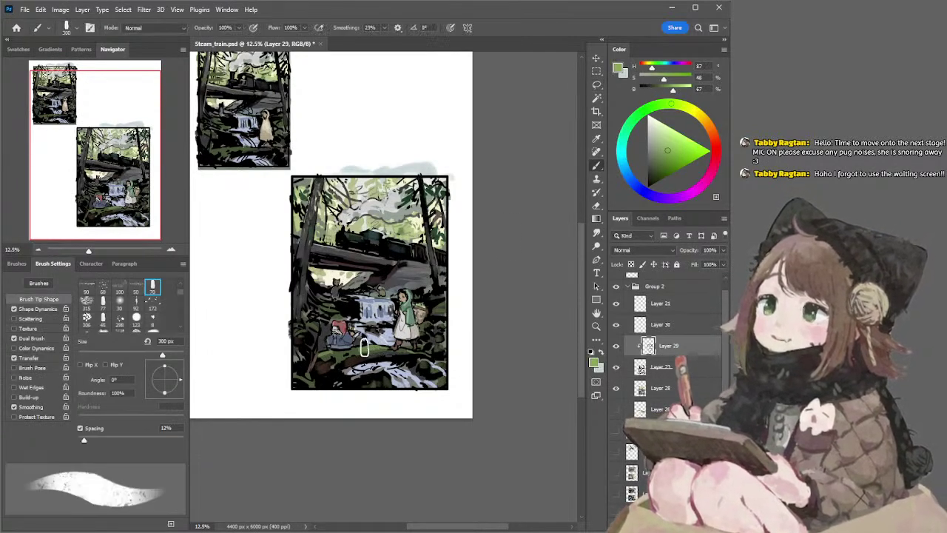
{"action": "key", "text": "bracketleft"}
{"action": "key", "text": "bracketleft"}
{"action": "key", "text": "bracketleft"}
{"action": "key", "text": "bracketleft"}
{"action": "key", "text": "bracketleft"}
{"action": "key", "text": "bracketleft"}
{"action": "key", "text": "bracketleft"}
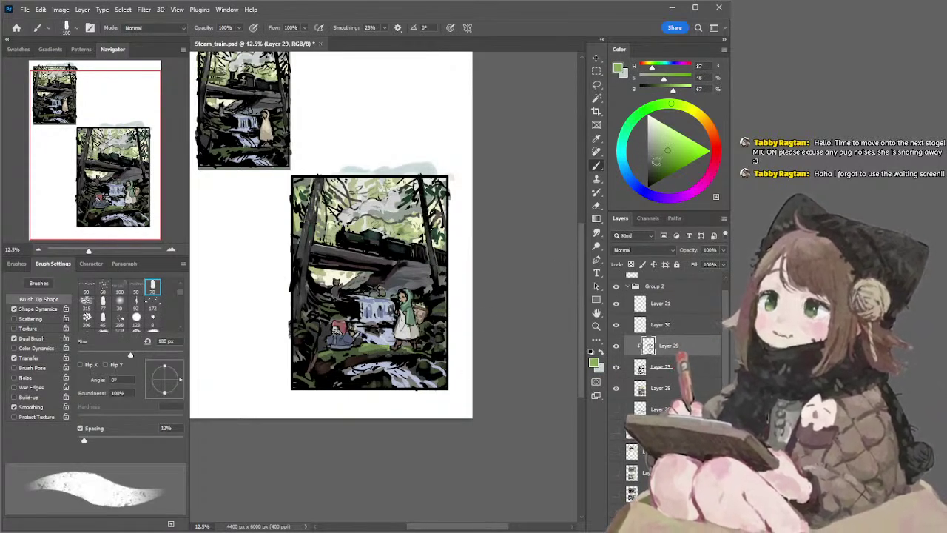
{"action": "left_click", "coordinate": [655, 151]}
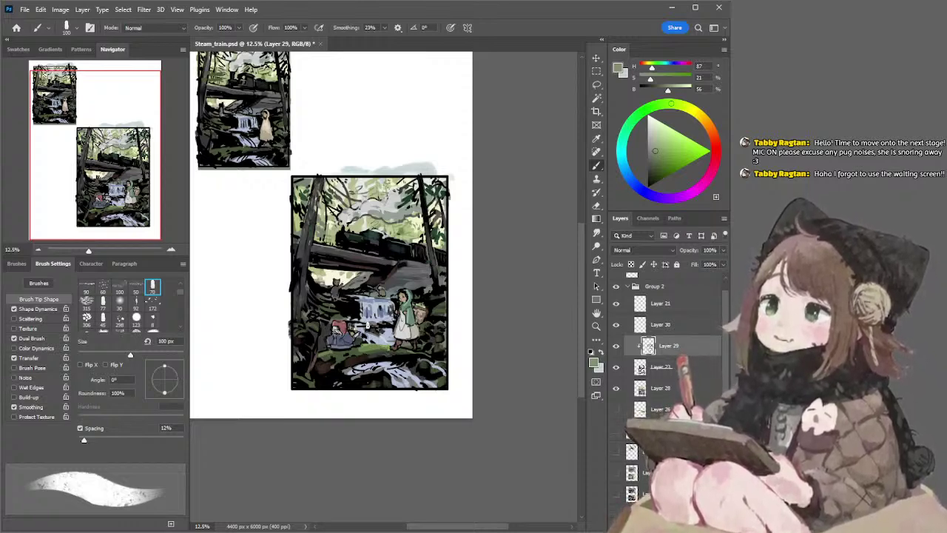
Select Layer 23, sample dark grey from the left tree's top and touch up the artwork with a 90 px brush
{"action": "left_click", "coordinate": [331, 215], "text": "ctrl"}
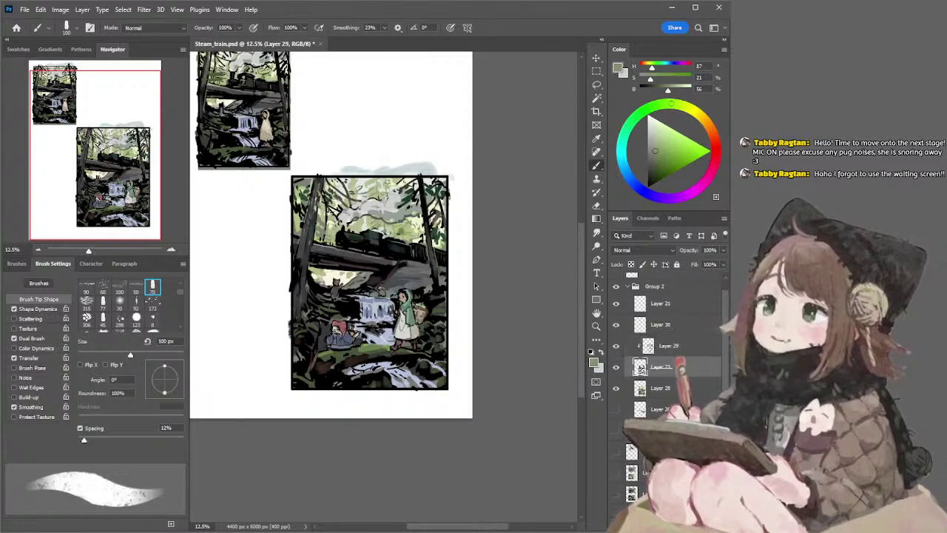
{"action": "left_click", "coordinate": [321, 178], "text": "alt"}
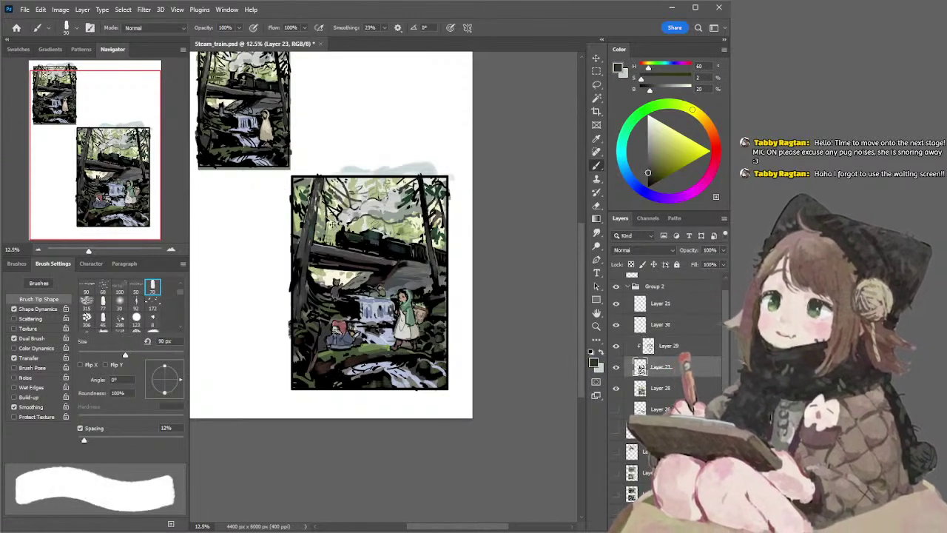
{"action": "key", "text": "bracketleft"}
Merge Layer 29 with Layer 23
{"action": "left_click", "coordinate": [656, 350]}
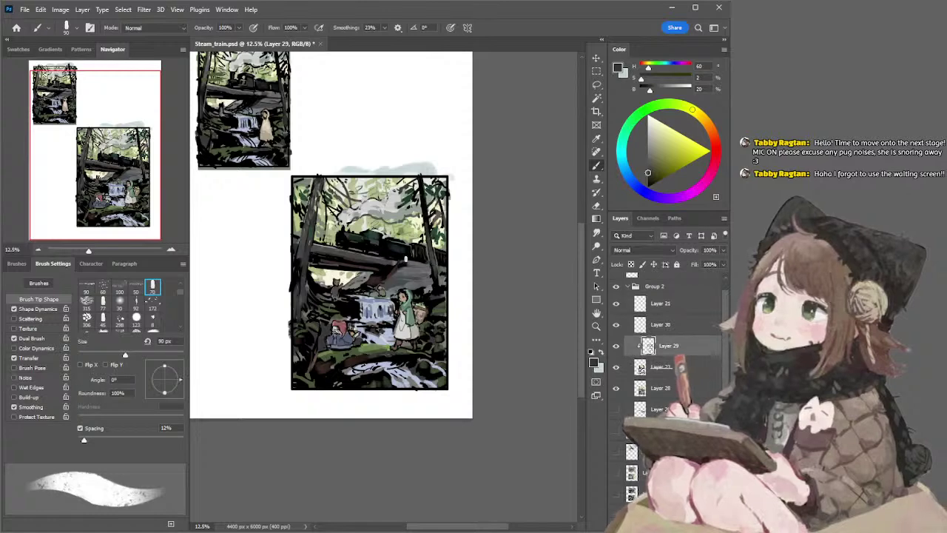
{"action": "left_click", "coordinate": [641, 368], "text": "shift"}
{"action": "key", "text": "ctrl+e"}
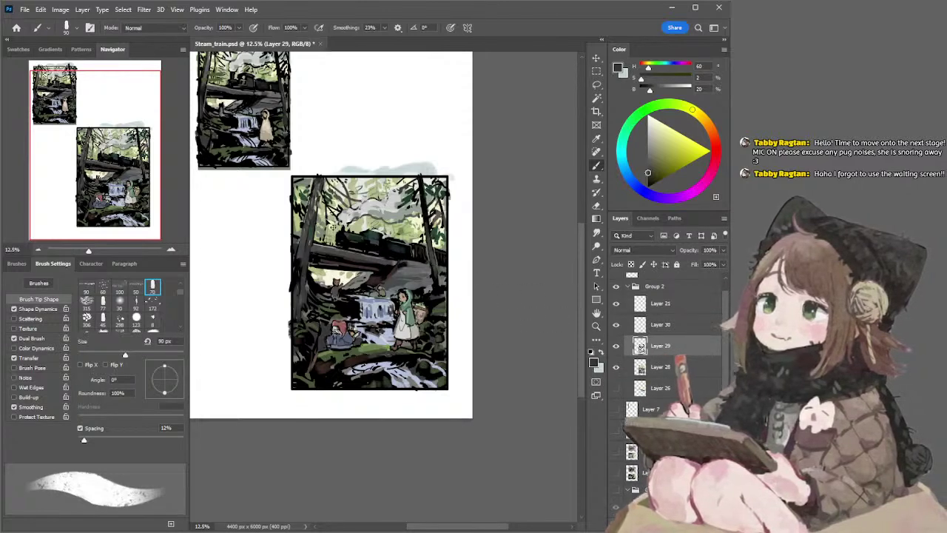
Erase the unwanted strokes beside the left tree on Layer 30 with a 600 px eraser
{"action": "key", "text": "e"}
{"action": "key", "text": "alt+bracketright"}
{"action": "key", "text": "bracketright"}
{"action": "key", "text": "bracketright"}
{"action": "key", "text": "bracketright"}
{"action": "key", "text": "bracketright"}
{"action": "key", "text": "bracketright"}
{"action": "key", "text": "bracketright"}
{"action": "key", "text": "bracketright"}
{"action": "key", "text": "bracketright"}
{"action": "key", "text": "bracketright"}
{"action": "key", "text": "bracketright"}
{"action": "key", "text": "bracketright"}
{"action": "key", "text": "bracketright"}
{"action": "left_click_drag", "start_coordinate": [323, 221], "coordinate": [330, 235]}
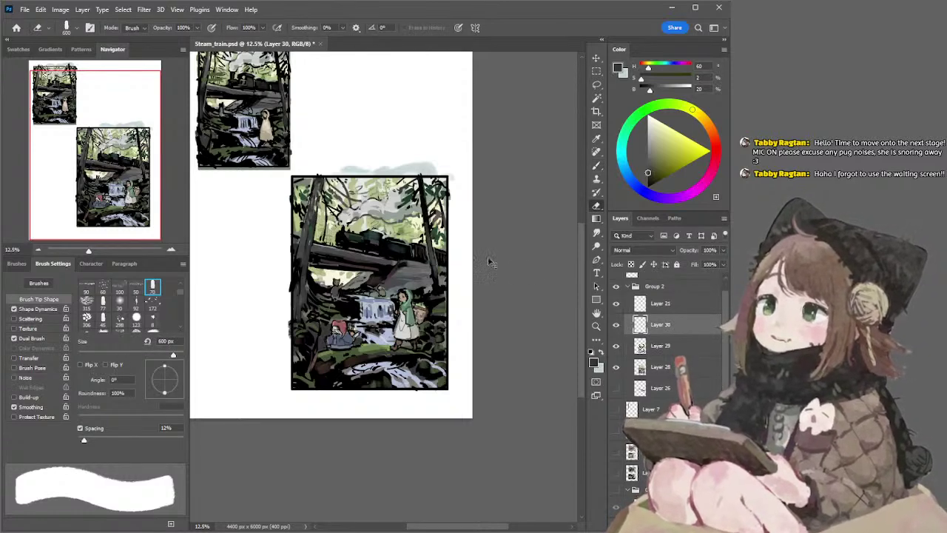
Move Layer 30 below Layer 29 and select Layer 21
{"action": "mouse_move", "coordinate": [661, 326]}
{"action": "left_mouse_down"}
{"action": "mouse_move", "coordinate": [667, 378]}
{"action": "mouse_move", "coordinate": [656, 336]}
{"action": "left_mouse_up"}
{"action": "left_click", "coordinate": [654, 305]}
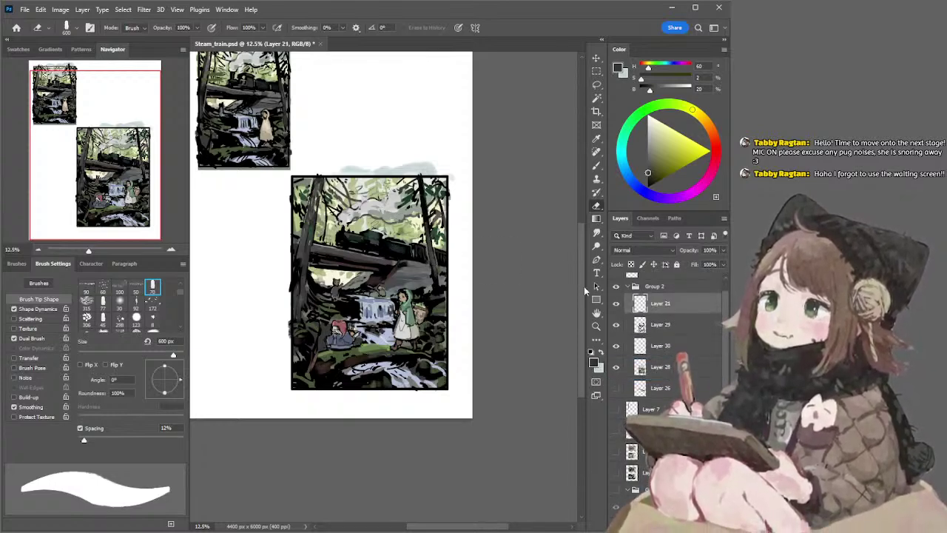
Select Layer 29, sample black from beneath the bridge and touch up the area with a 50 px brush
{"action": "left_click", "coordinate": [640, 325]}
{"action": "key", "text": "b"}
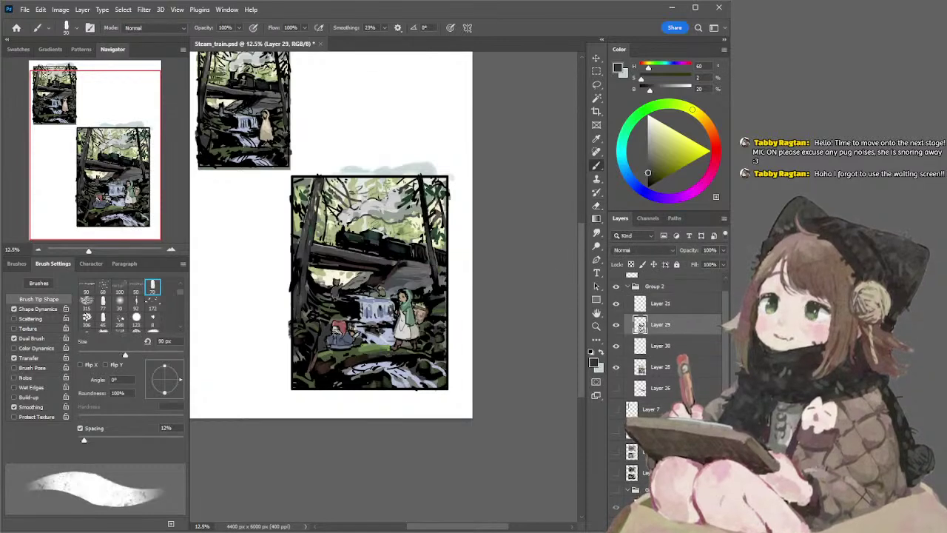
{"action": "key", "text": "bracketleft"}
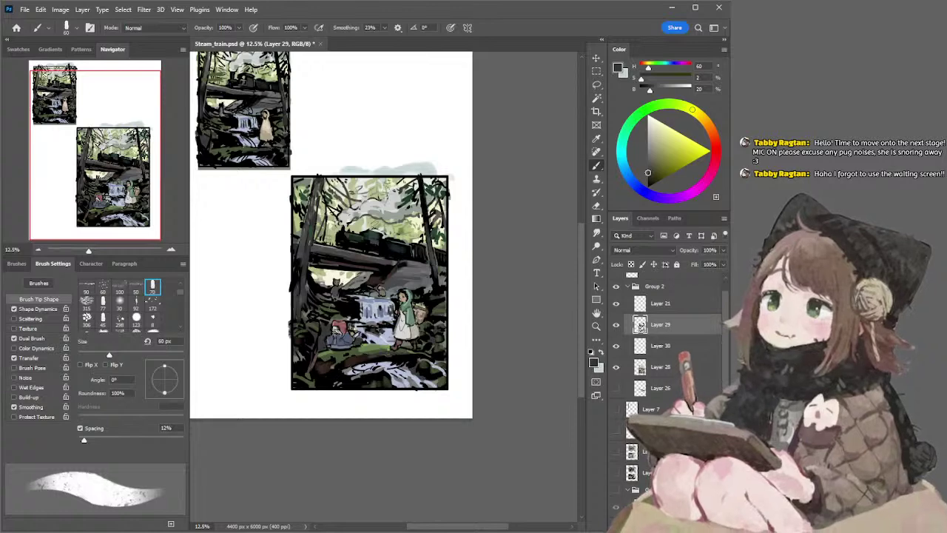
{"action": "key", "text": "bracketleft"}
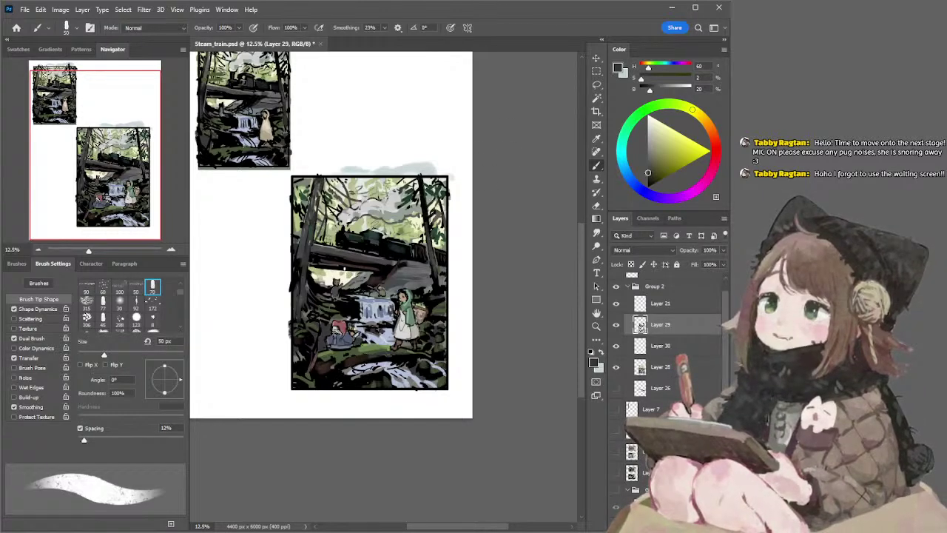
{"action": "left_click", "coordinate": [343, 267], "text": "alt"}
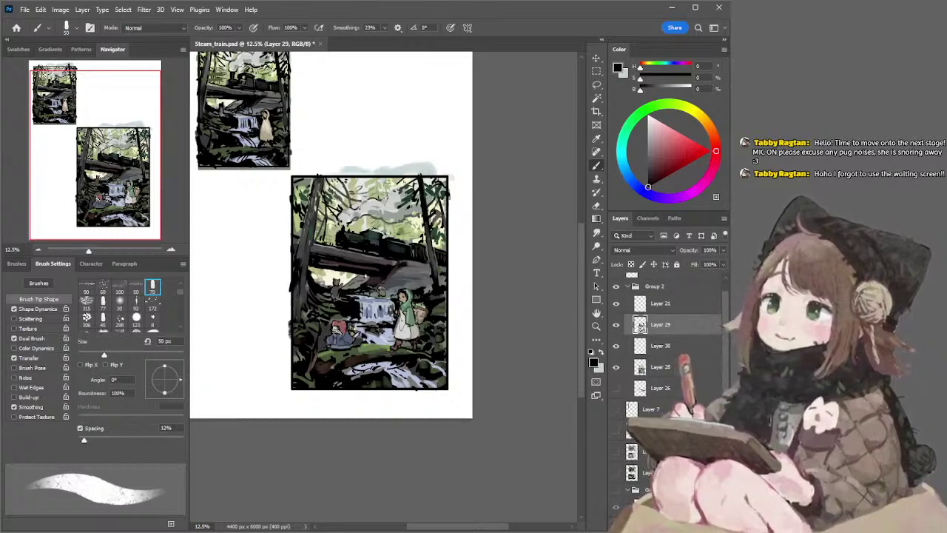
On Layer 28, retouch the clearing beneath the bridge with sampled pale green at 90 px and cream at 70 px
{"action": "left_click", "coordinate": [351, 276], "text": "alt"}
{"action": "key", "text": "]"}
{"action": "key", "text": "]"}
{"action": "key", "text": "]"}
{"action": "key", "text": "]"}
{"action": "key", "text": "]"}
{"action": "left_click", "coordinate": [337, 274], "text": "ctrl"}
{"action": "key", "text": "]"}
{"action": "key", "text": "]"}
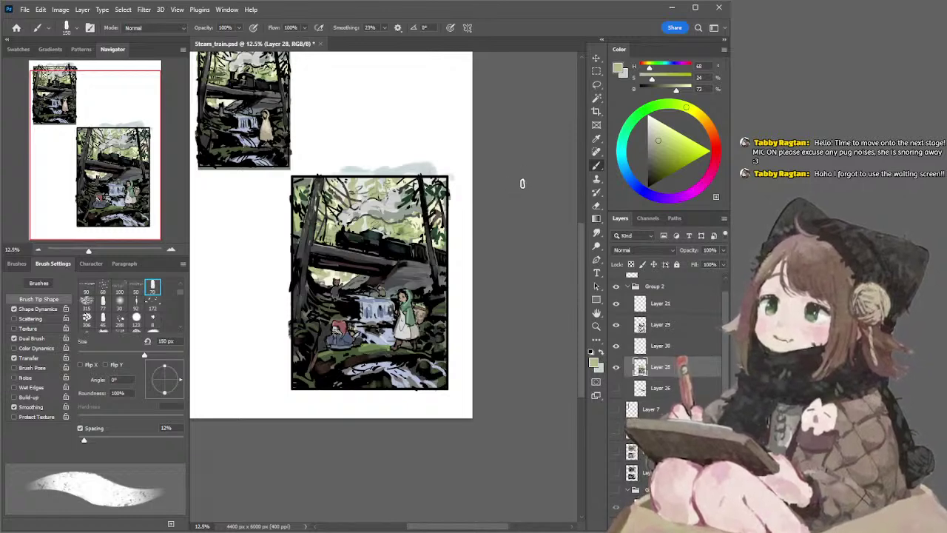
{"action": "key", "text": "bracketleft"}
{"action": "key", "text": "bracketleft"}
{"action": "key", "text": "bracketleft"}
{"action": "key", "text": "bracketleft"}
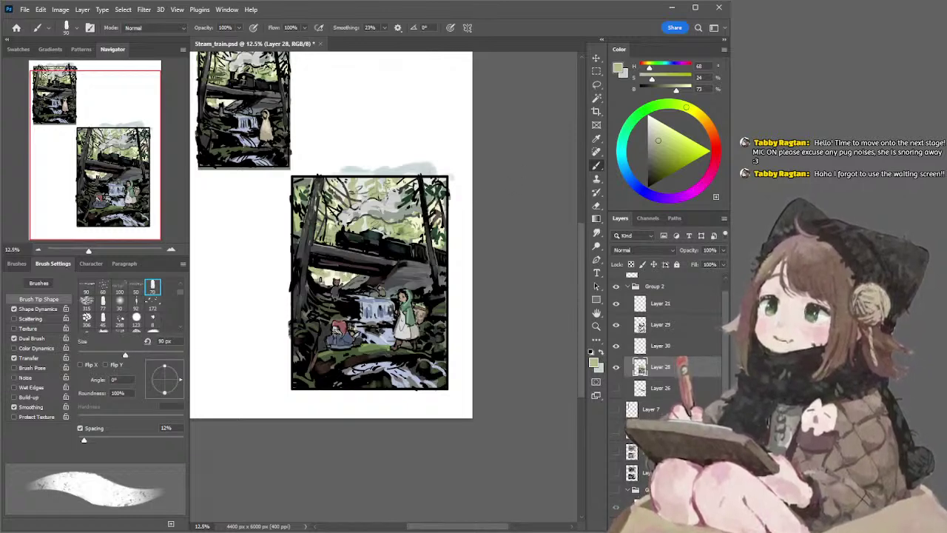
{"action": "left_click", "coordinate": [331, 281], "text": "alt"}
{"action": "key", "text": "bracketleft"}
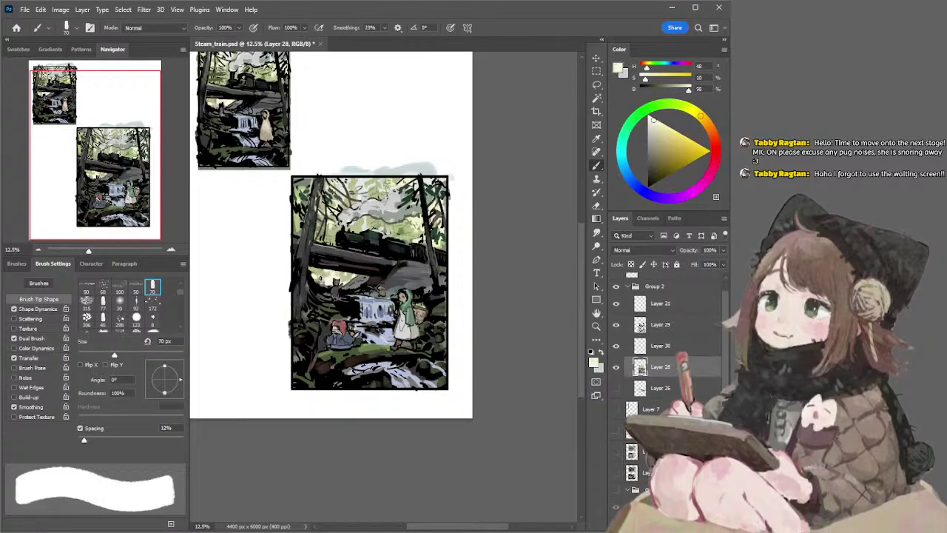
Mix a muted green of hue 67, saturation 24, brightness 49 for 90 px touch-ups, and sample pale yellow from the upper foliage
{"action": "left_click", "coordinate": [318, 270], "text": "alt"}
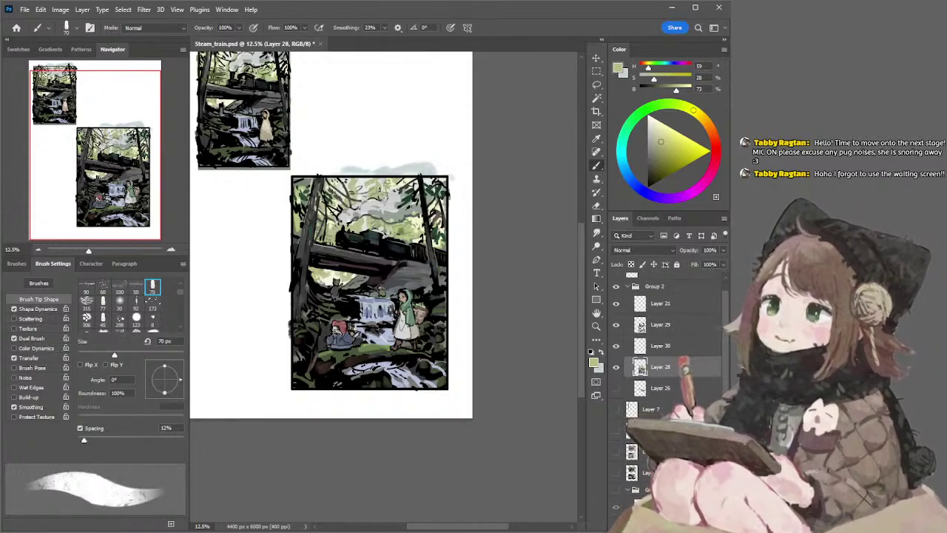
{"action": "left_click", "coordinate": [687, 108]}
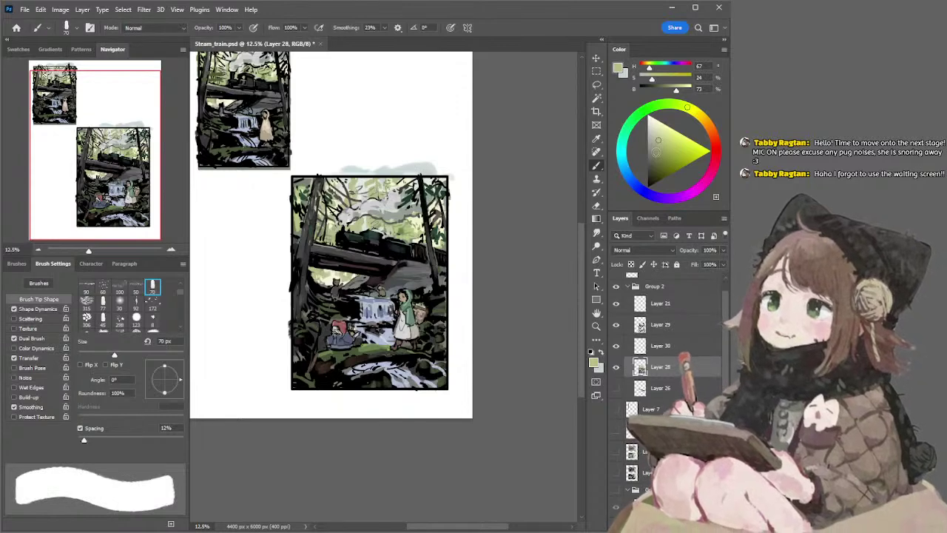
{"action": "left_click", "coordinate": [657, 150]}
{"action": "key", "text": "bracketright"}
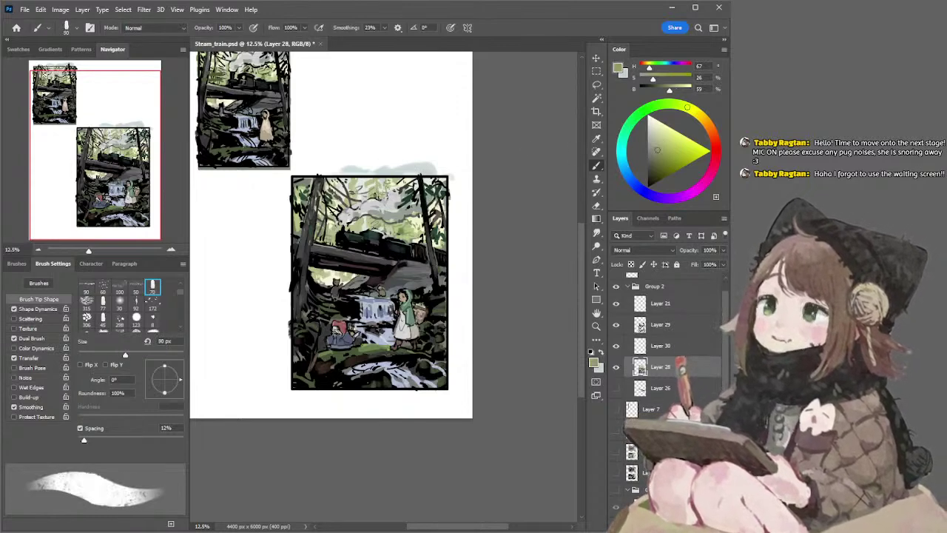
{"action": "left_click_drag", "start_coordinate": [657, 150], "coordinate": [655, 155]}
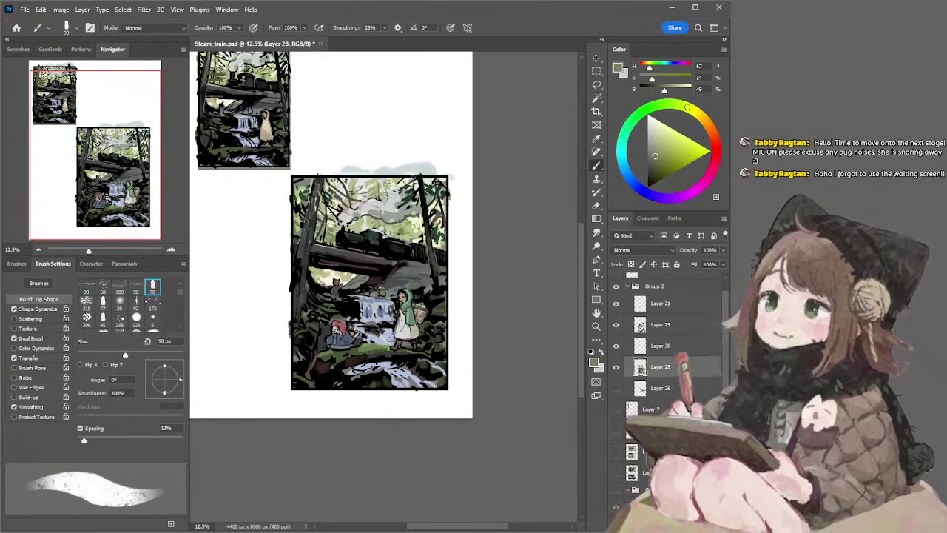
{"action": "left_click", "coordinate": [409, 180], "text": "alt"}
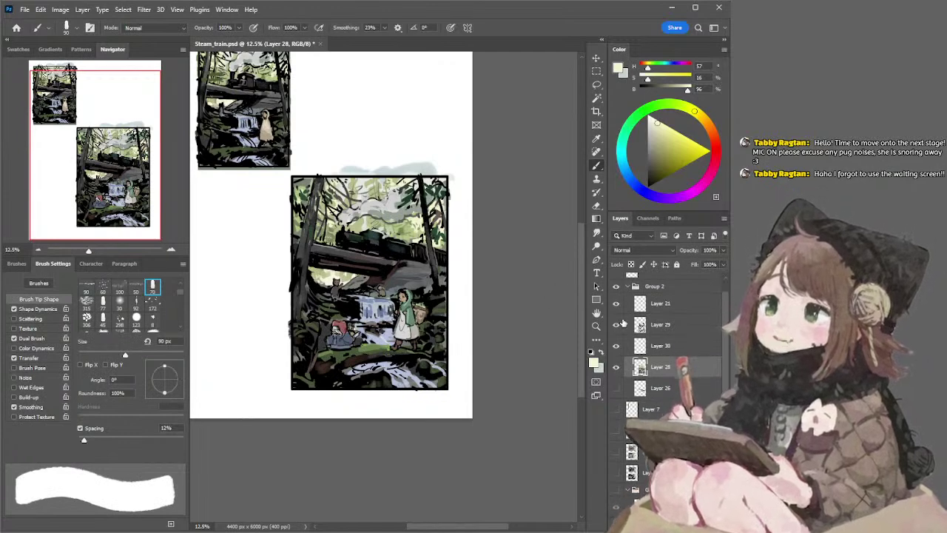
Check Layer 29's visibility, add a new layer above it and set its blend mode to Overlay
{"action": "left_click", "coordinate": [619, 327]}
{"action": "left_click", "coordinate": [619, 326]}
{"action": "left_click", "coordinate": [630, 324]}
{"action": "left_click", "coordinate": [618, 326]}
{"action": "left_click", "coordinate": [616, 325]}
{"action": "key", "text": "l"}
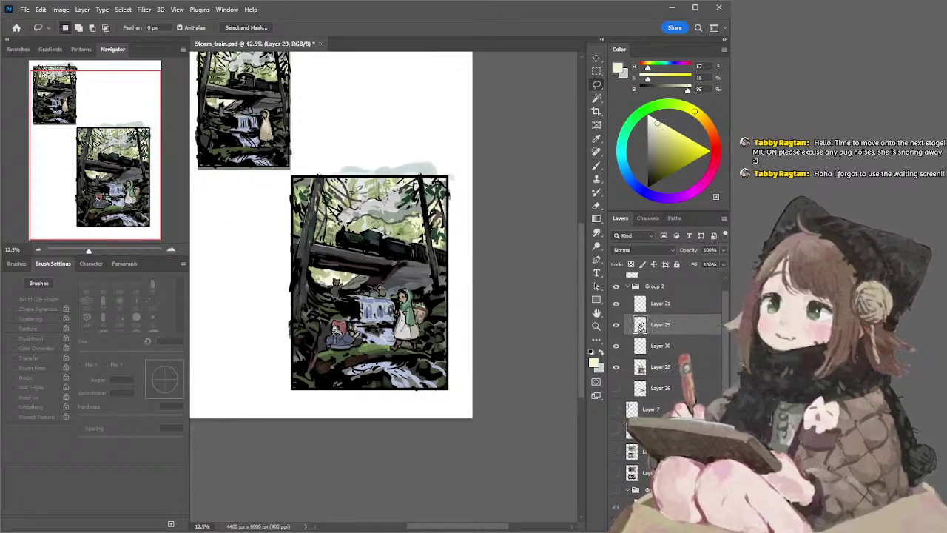
{"action": "scroll", "coordinate": [635, 250], "scroll_direction": "down", "scroll_amount": 8}
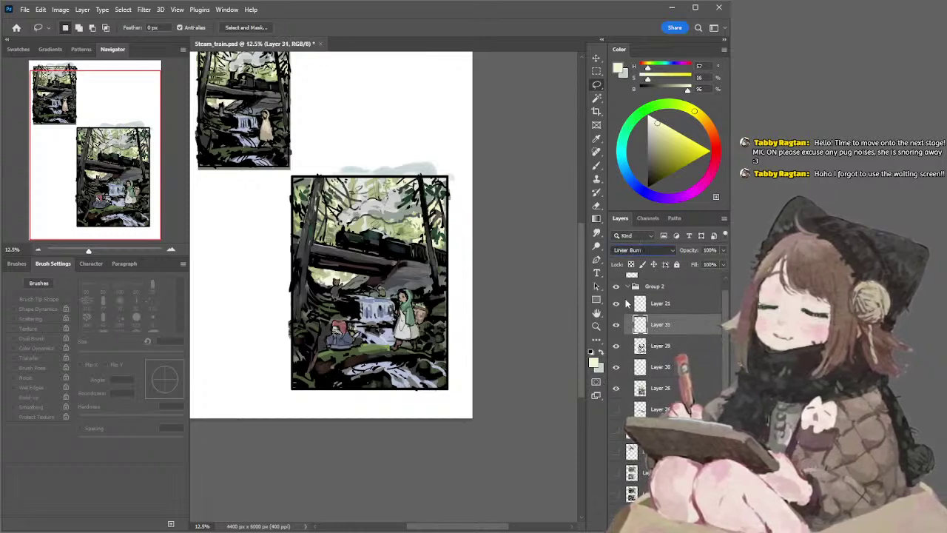
{"action": "left_click", "coordinate": [630, 374]}
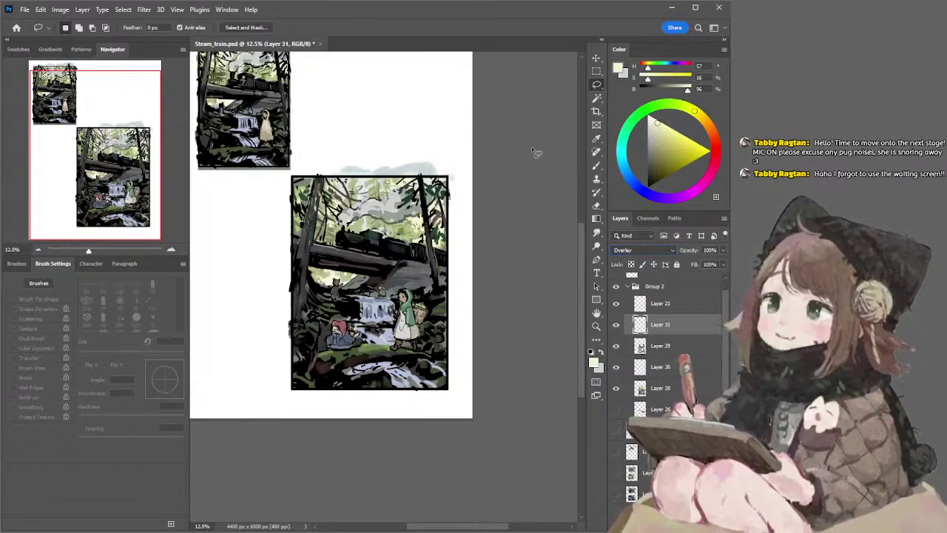
Paint pale yellow light (hue 57, saturation 14, brightness 93) across the mossy log on Layer 31 with a 400 px brush
{"action": "key", "text": "b"}
{"action": "key", "text": "bracketright"}
{"action": "key", "text": "bracketright"}
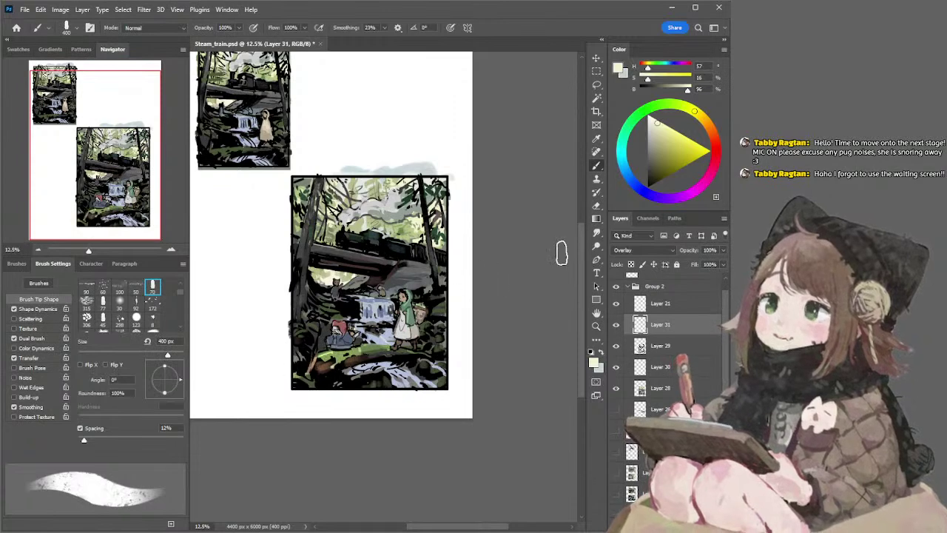
{"action": "left_click_drag", "start_coordinate": [655, 123], "coordinate": [650, 123]}
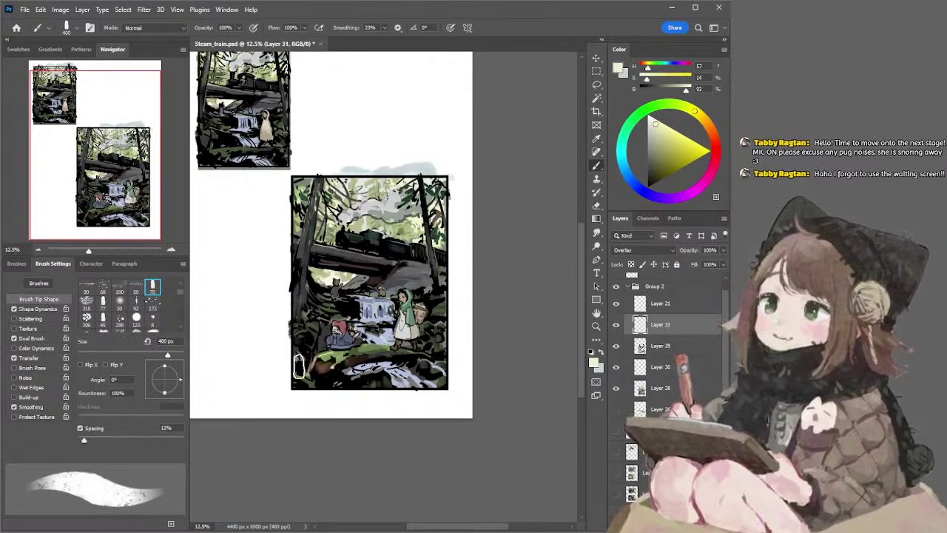
{"action": "mouse_move", "coordinate": [338, 344]}
{"action": "left_mouse_down"}
{"action": "mouse_move", "coordinate": [372, 350]}
{"action": "mouse_move", "coordinate": [351, 357]}
{"action": "mouse_move", "coordinate": [402, 353]}
{"action": "mouse_move", "coordinate": [394, 335]}
{"action": "mouse_move", "coordinate": [402, 298]}
{"action": "mouse_move", "coordinate": [419, 311]}
{"action": "mouse_move", "coordinate": [413, 355]}
{"action": "left_mouse_up"}
Refine the light over the two figures and foreground bank with 200 px and 300 px brushes
{"action": "key", "text": "bracketleft"}
{"action": "key", "text": "bracketleft"}
{"action": "key", "text": "bracketleft"}
{"action": "key", "text": "bracketleft"}
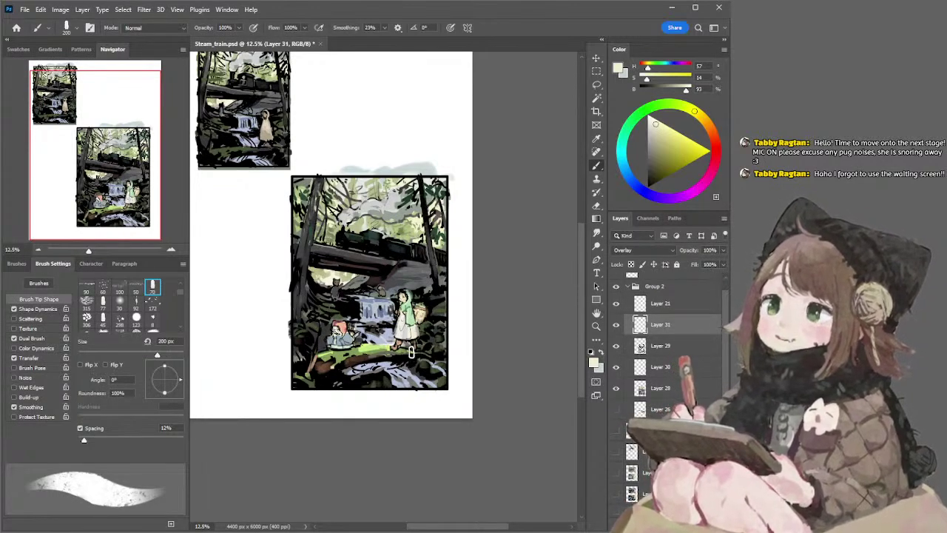
{"action": "key", "text": "bracketright"}
{"action": "key", "text": "bracketright"}
{"action": "key", "text": "bracketright"}
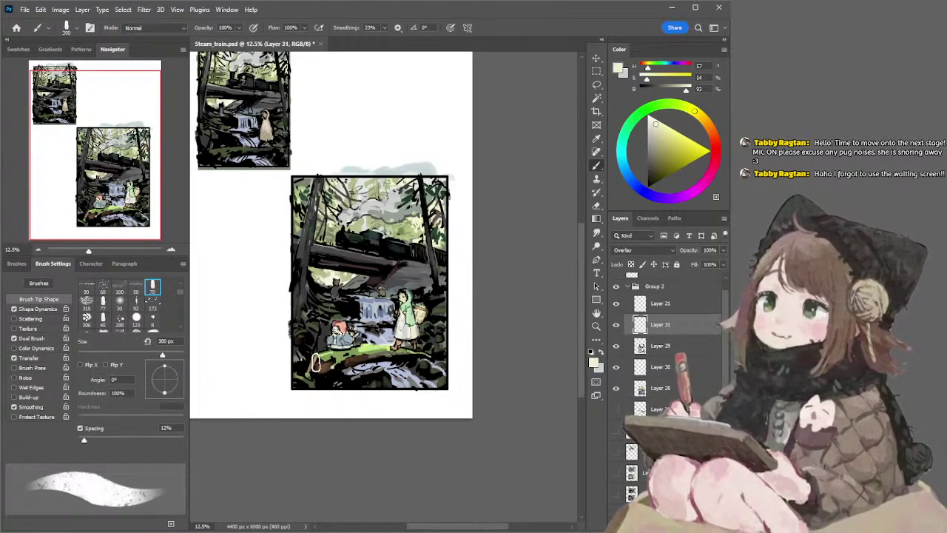
{"action": "key", "text": "e"}
{"action": "key", "text": "b"}
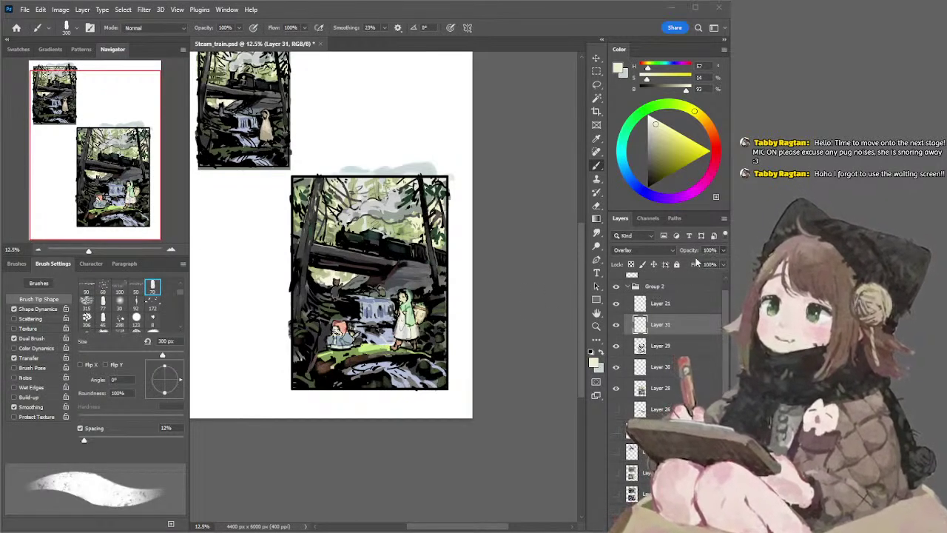
Lower Layer 31's opacity to 38% and compare the artwork with the layer hidden and shown
{"action": "left_click_drag", "start_coordinate": [697, 251], "coordinate": [683, 259]}
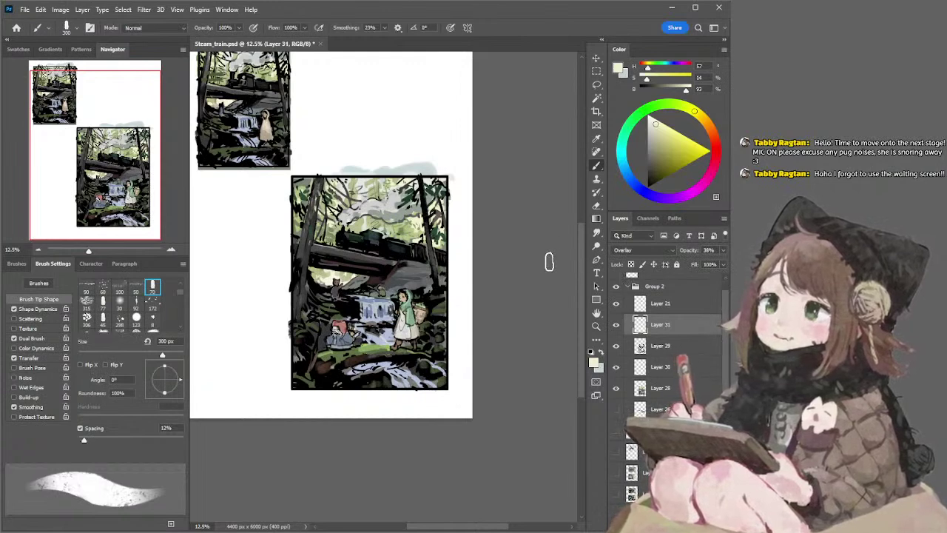
{"action": "left_click", "coordinate": [616, 325]}
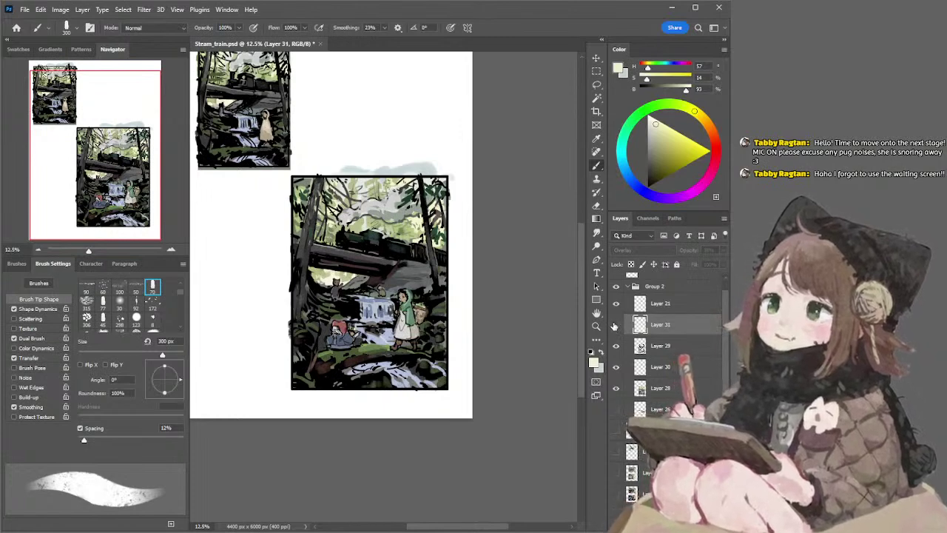
{"action": "left_click", "coordinate": [617, 324]}
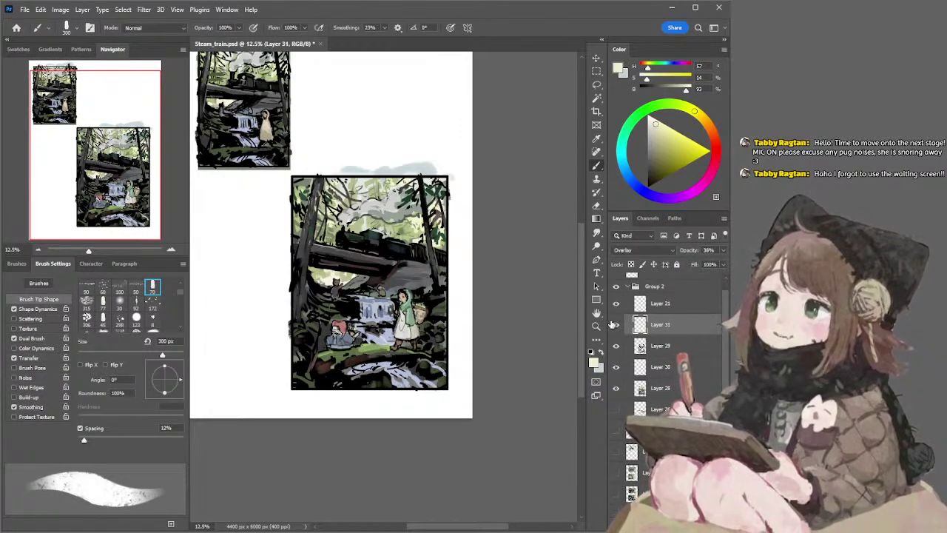
Erase excess light over the standing girl on Layer 31 with a 300 px eraser
{"action": "key", "text": "e"}
{"action": "key", "text": "bracketleft"}
{"action": "key", "text": "bracketleft"}
{"action": "key", "text": "bracketleft"}
{"action": "key", "text": "bracketleft"}
{"action": "key", "text": "bracketleft"}
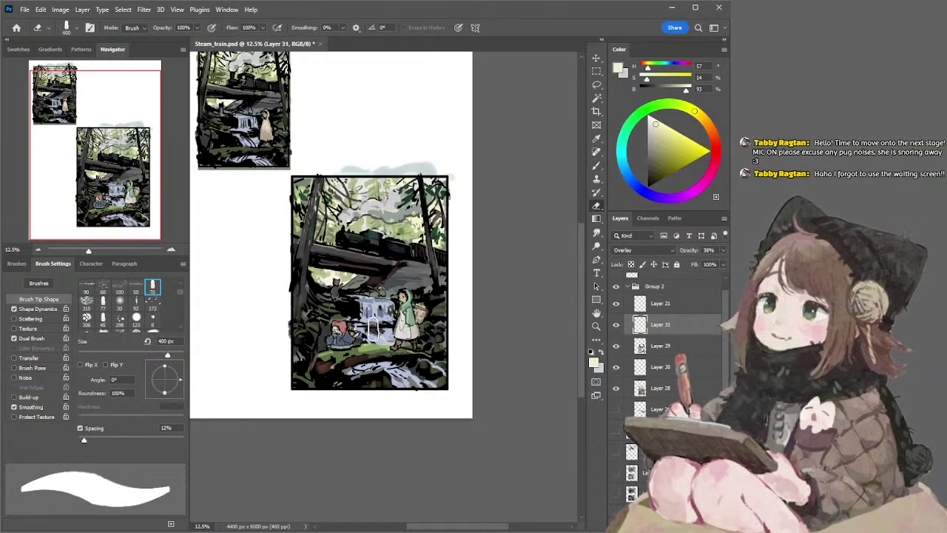
{"action": "left_click_drag", "start_coordinate": [401, 319], "coordinate": [419, 325]}
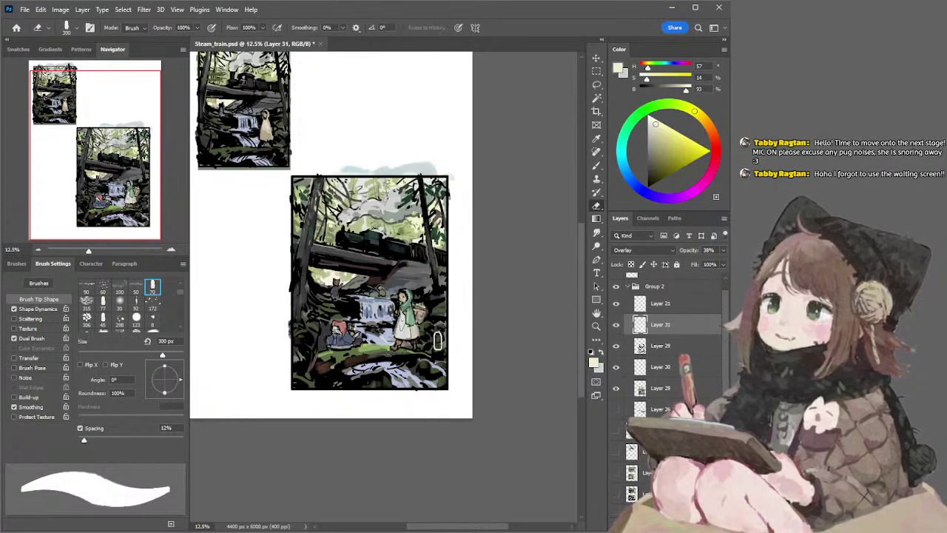
Enlarge the eraser to 900 px, clean up the remaining light on Layer 31 and review the whole page
{"action": "key", "text": "bracketright"}
{"action": "key", "text": "bracketright"}
{"action": "key", "text": "bracketright"}
{"action": "key", "text": "bracketright"}
{"action": "key", "text": "bracketright"}
{"action": "key", "text": "bracketright"}
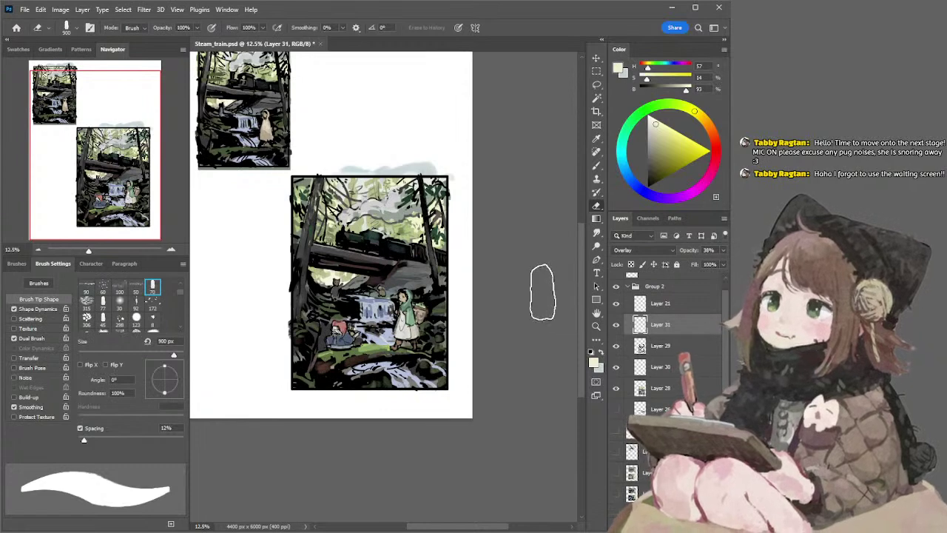
{"action": "key", "text": "l"}
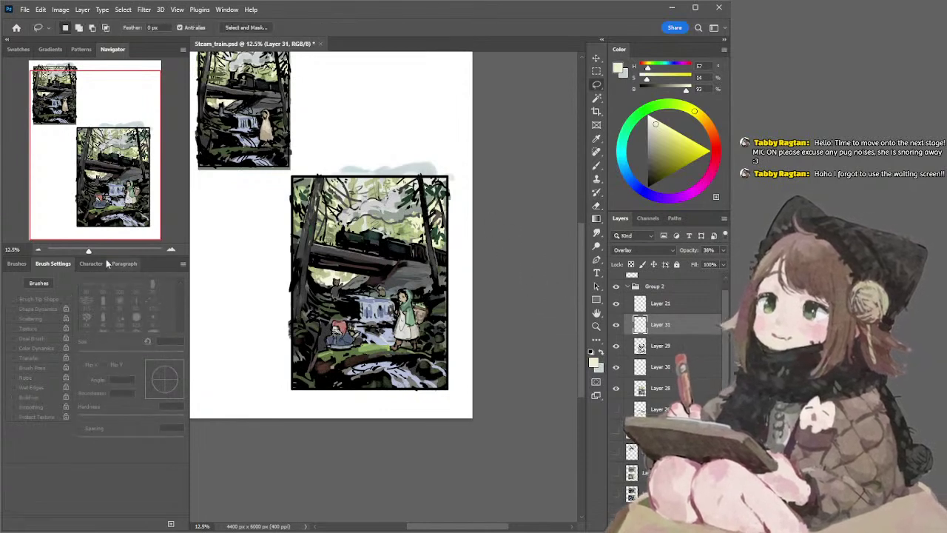
{"action": "left_click", "coordinate": [38, 250]}
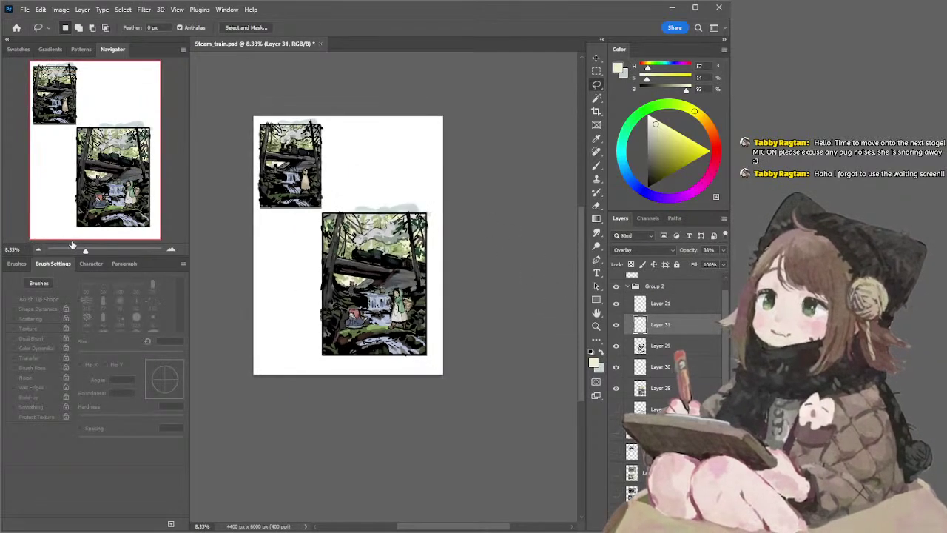
{"action": "left_click", "coordinate": [171, 251]}
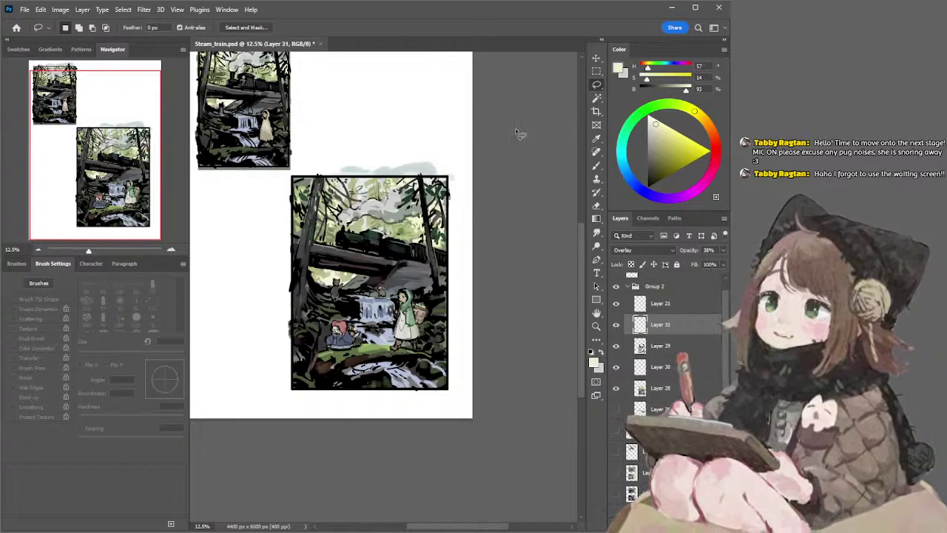
Select Layer 28, choose a neutral grey at 50% brightness and touch up the rocks beneath the bridge with a 90 px brush
{"action": "left_click", "coordinate": [335, 295], "text": "ctrl"}
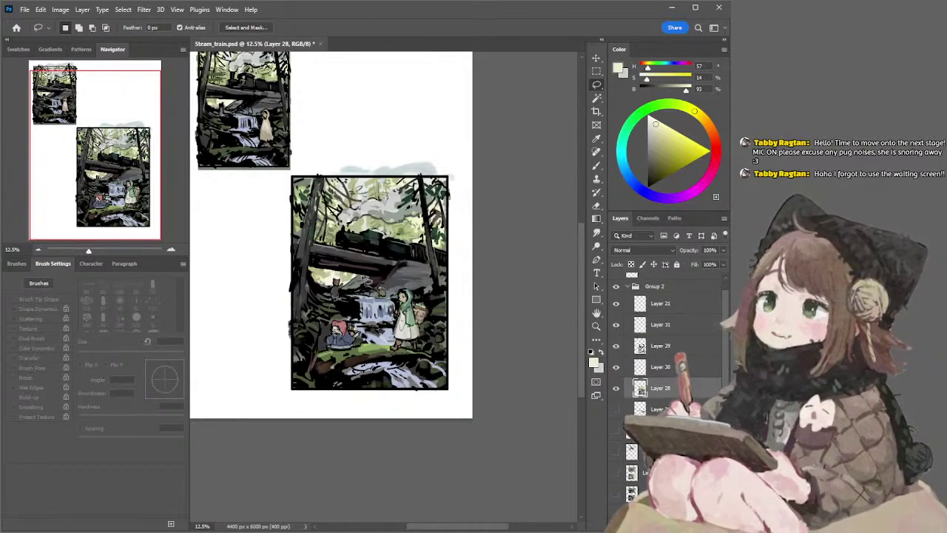
{"action": "key", "text": "b"}
{"action": "left_click", "coordinate": [349, 278], "text": "alt"}
{"action": "left_click", "coordinate": [643, 151]}
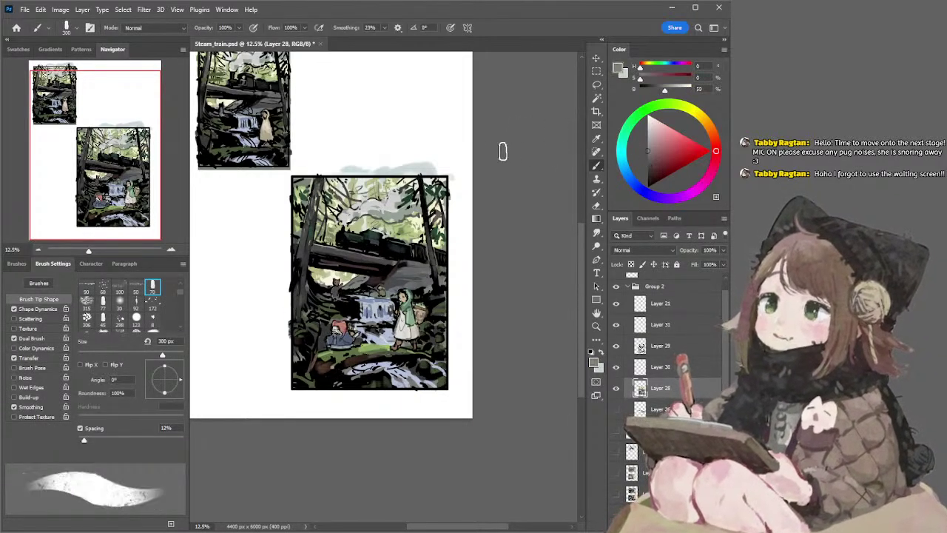
{"action": "key", "text": "bracketleft"}
{"action": "key", "text": "bracketleft"}
{"action": "key", "text": "bracketleft"}
{"action": "key", "text": "bracketleft"}
{"action": "key", "text": "bracketleft"}
{"action": "key", "text": "bracketleft"}
{"action": "key", "text": "bracketleft"}
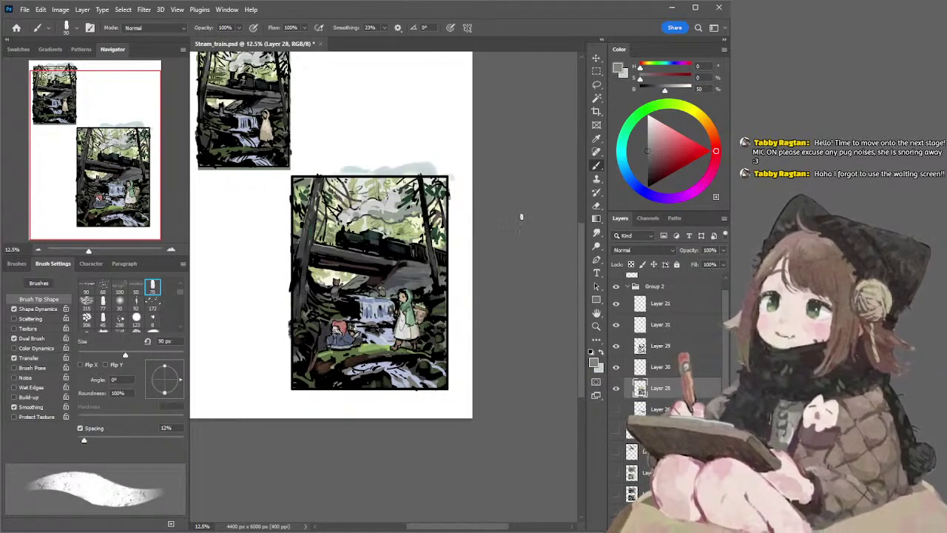
Save the document and compare the artwork with Layer 28 hidden and shown
{"action": "key", "text": "l"}
{"action": "key", "text": "ctrl+s"}
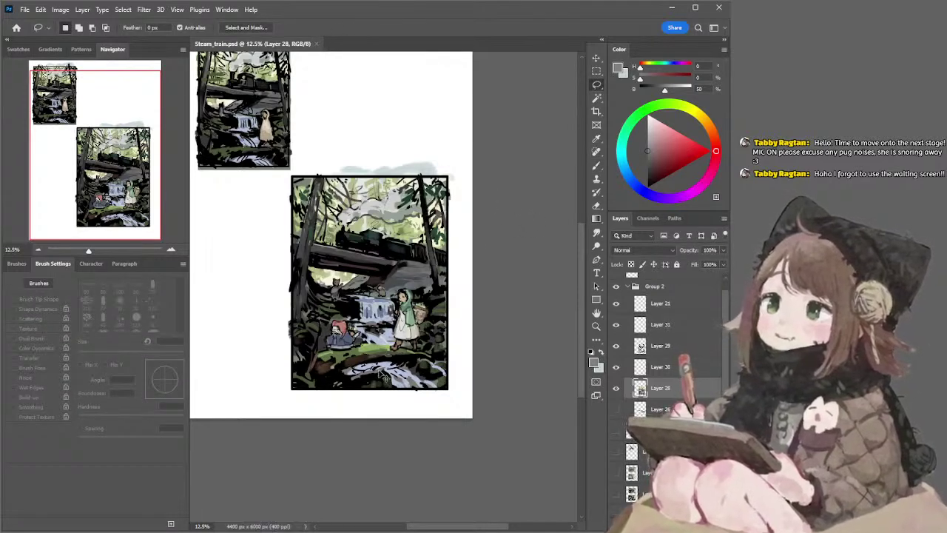
{"action": "left_click", "coordinate": [617, 389]}
{"action": "left_click", "coordinate": [616, 389]}
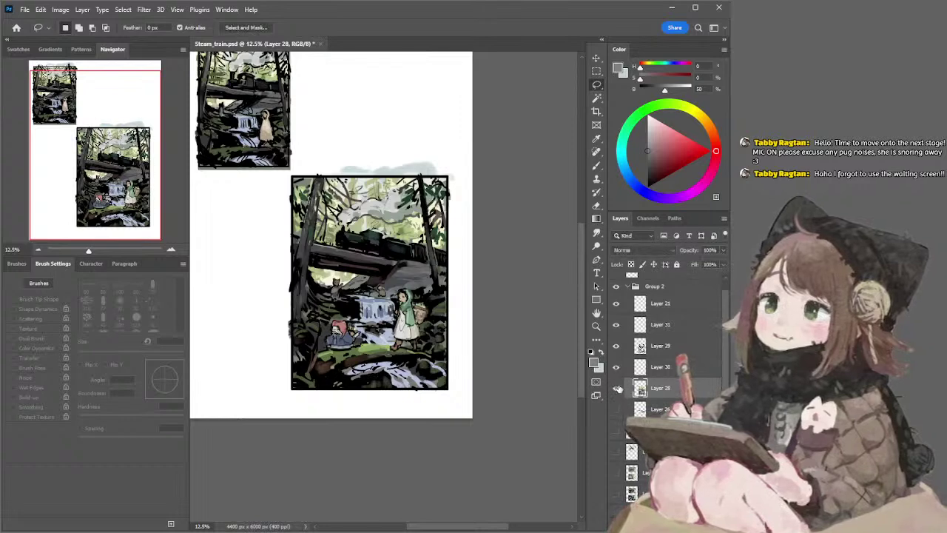
{"action": "left_click", "coordinate": [617, 388]}
{"action": "left_click", "coordinate": [616, 389]}
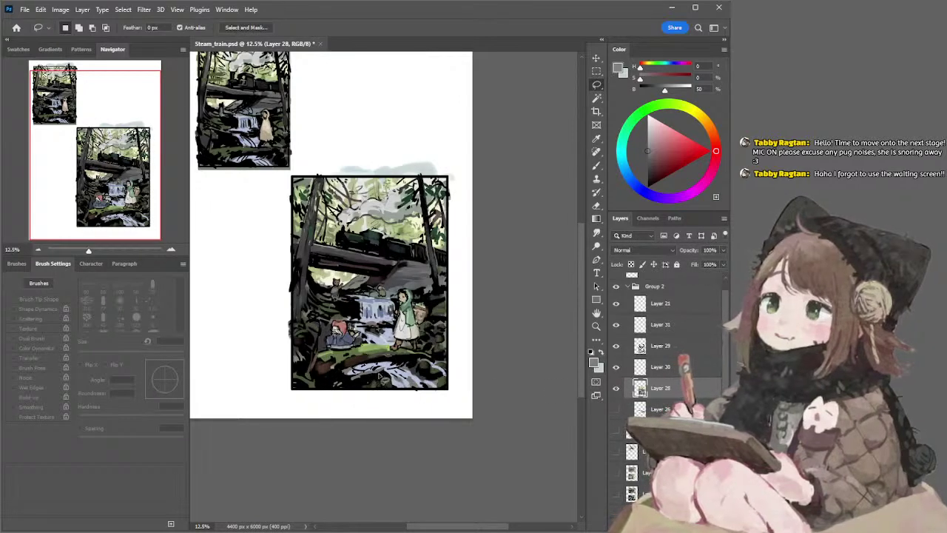
Sample the pale stream colour and the rock grey, and retouch the foreground on Layer 28 with a 150 px brush
{"action": "key", "text": "b"}
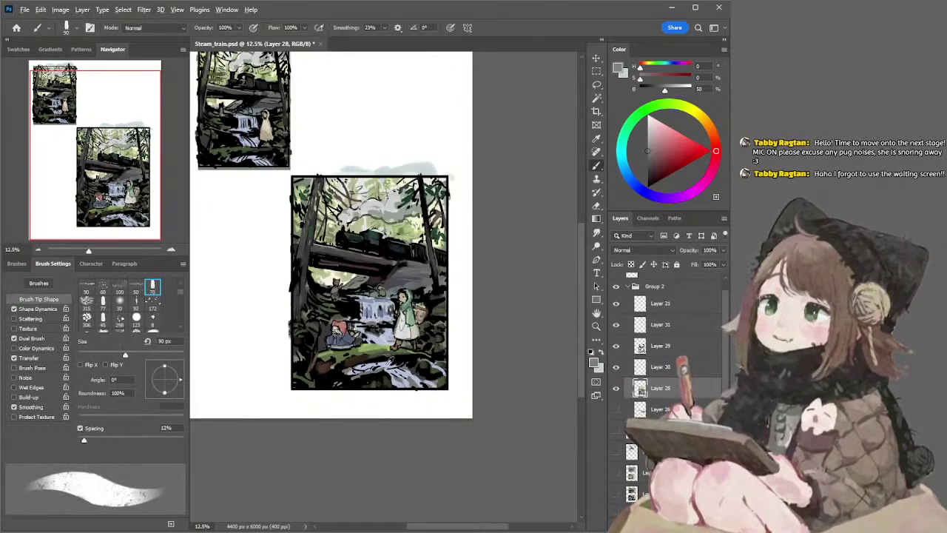
{"action": "left_click", "coordinate": [386, 363], "text": "alt"}
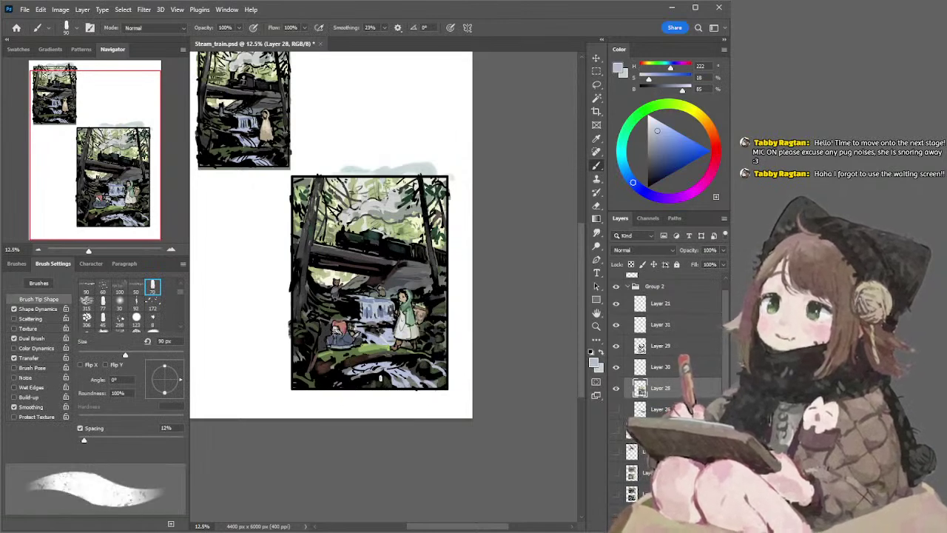
{"action": "key", "text": "d"}
{"action": "left_click", "coordinate": [420, 280], "text": "alt"}
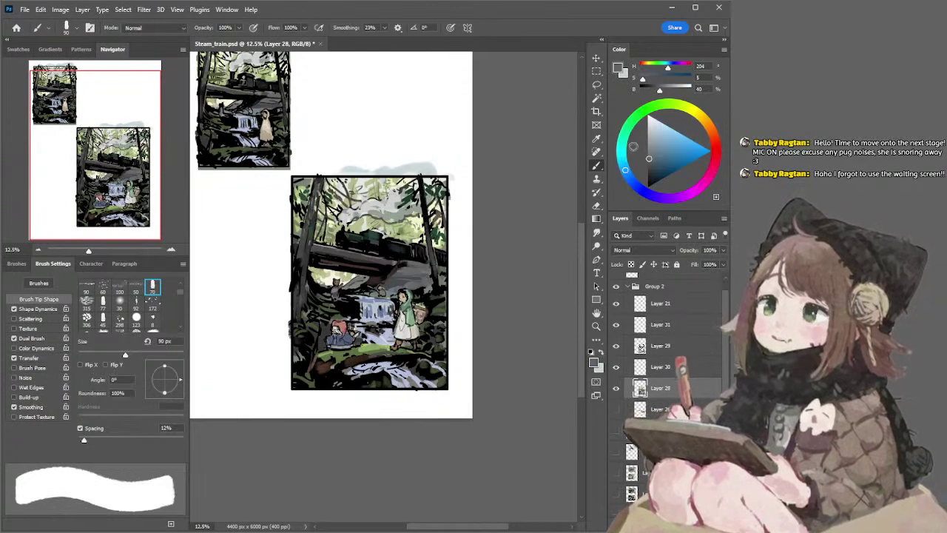
{"action": "key", "text": "bracketright"}
{"action": "key", "text": "bracketright"}
{"action": "key", "text": "bracketright"}
{"action": "key", "text": "bracketright"}
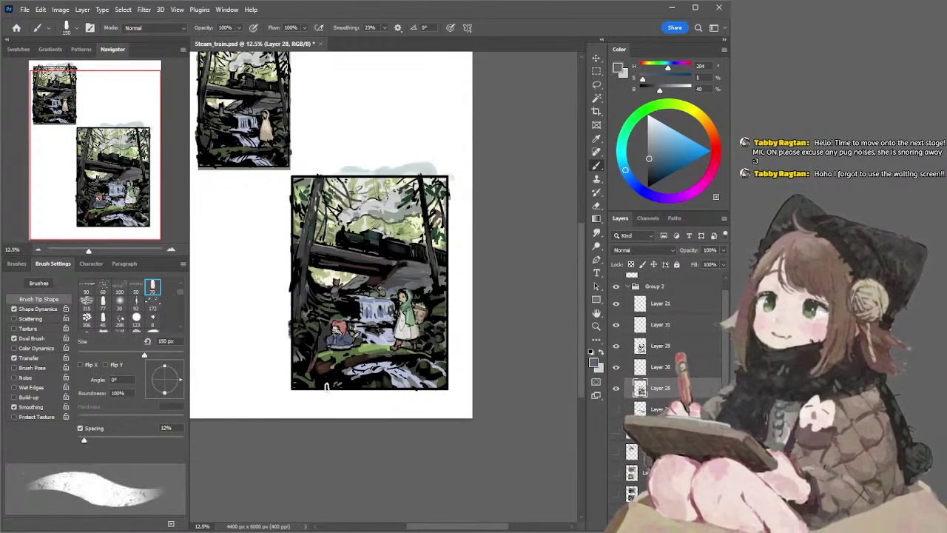
On Layer 29, darken the foreground stream banks with dark grey at 30% brightness, sampled dark green and black, using a 125 px brush
{"action": "left_click", "coordinate": [636, 346]}
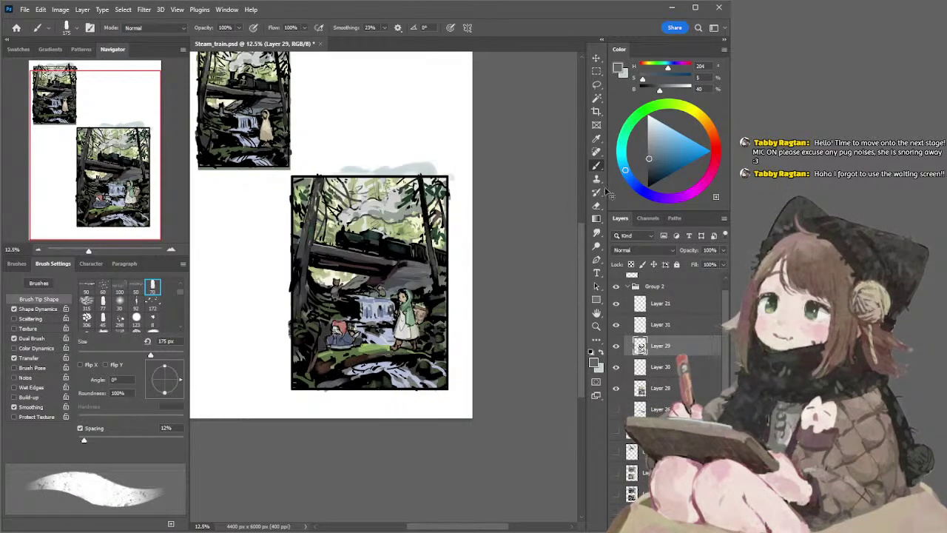
{"action": "left_click", "coordinate": [649, 167]}
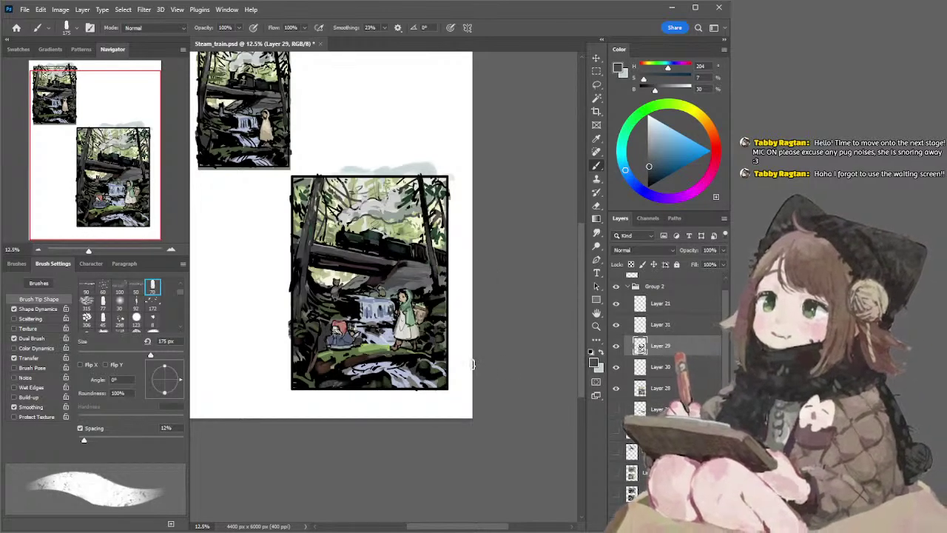
{"action": "key", "text": "bracketleft"}
{"action": "key", "text": "bracketleft"}
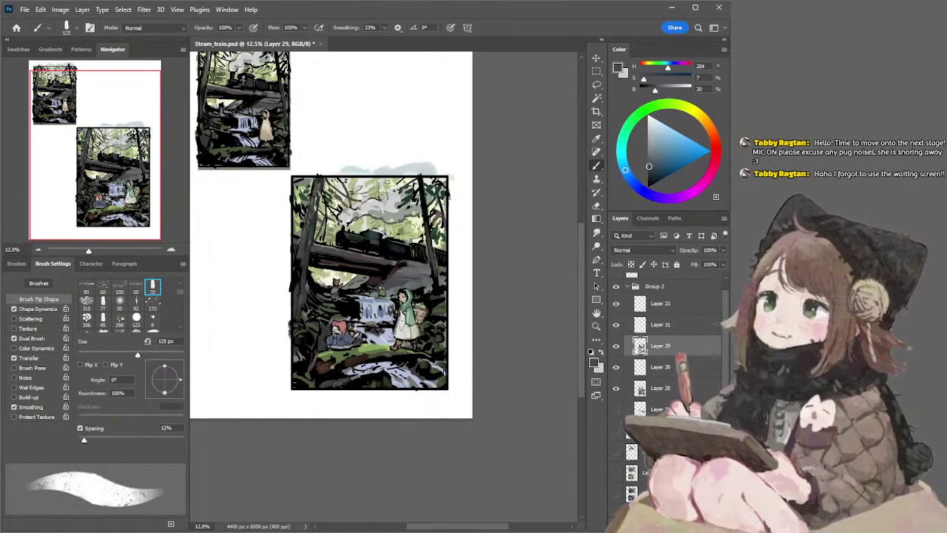
{"action": "left_click", "coordinate": [392, 377], "text": "alt"}
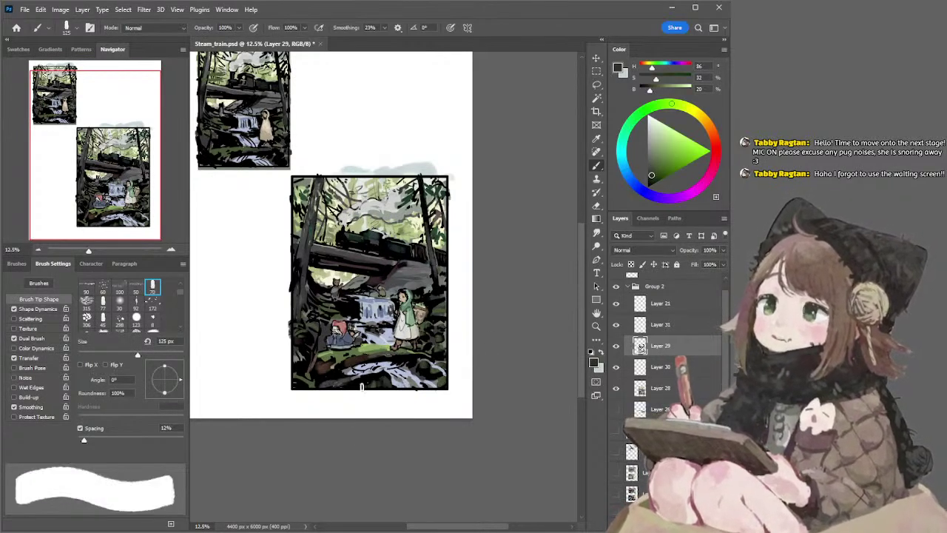
{"action": "key", "text": "d"}
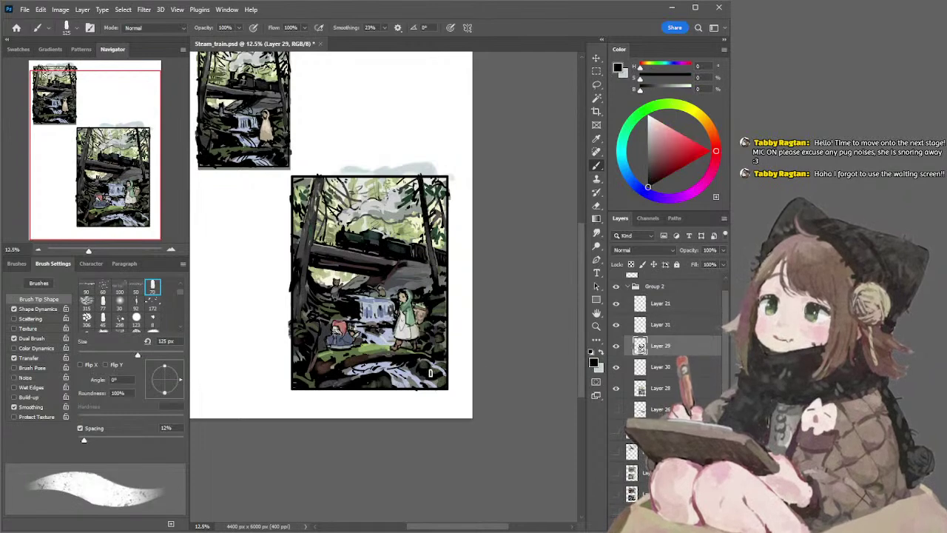
Enlarge the brush to 250 px and rework the panel's lower-right rocks with black and sampled dark green on Layer 29
{"action": "key", "text": "bracketright"}
{"action": "key", "text": "bracketright"}
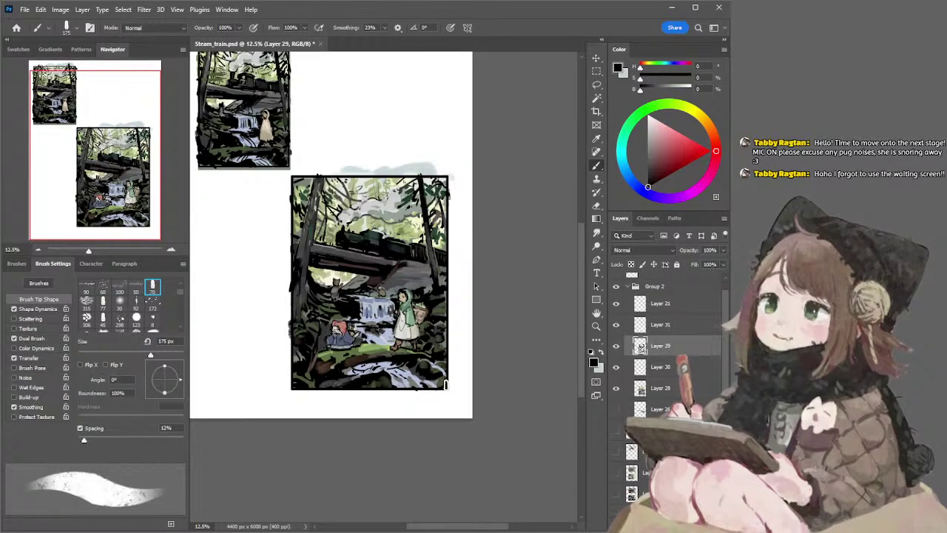
{"action": "key", "text": "bracketright"}
{"action": "key", "text": "bracketright"}
{"action": "key", "text": "bracketright"}
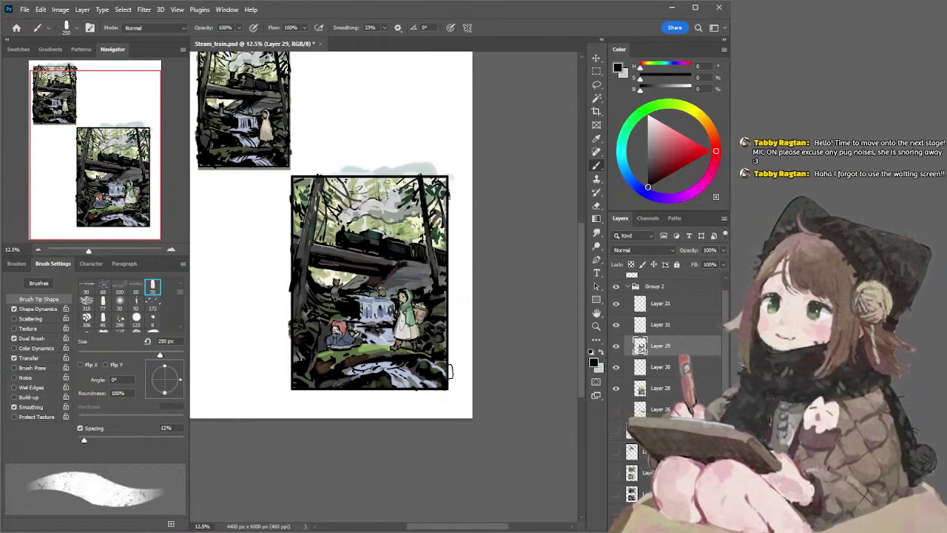
{"action": "left_click", "coordinate": [439, 364], "text": "alt"}
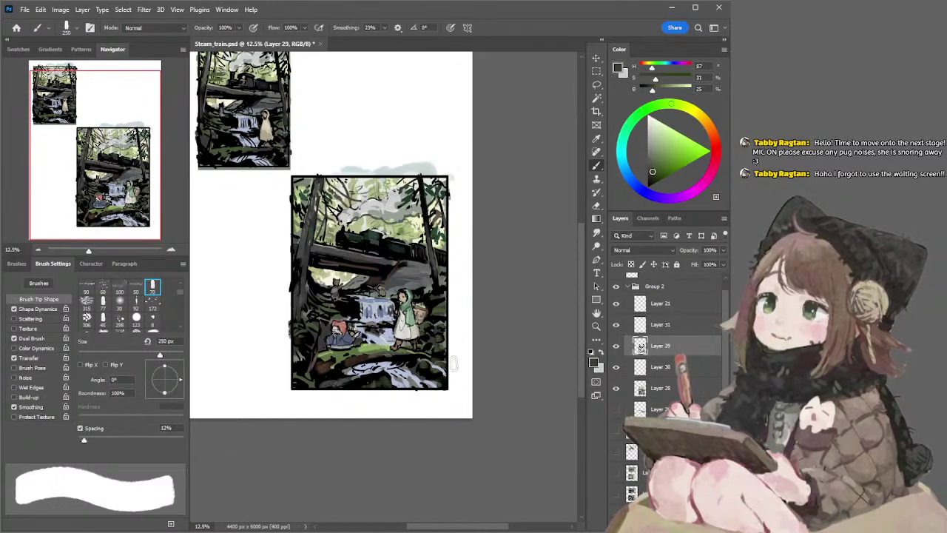
{"action": "left_click", "coordinate": [435, 360], "text": "alt"}
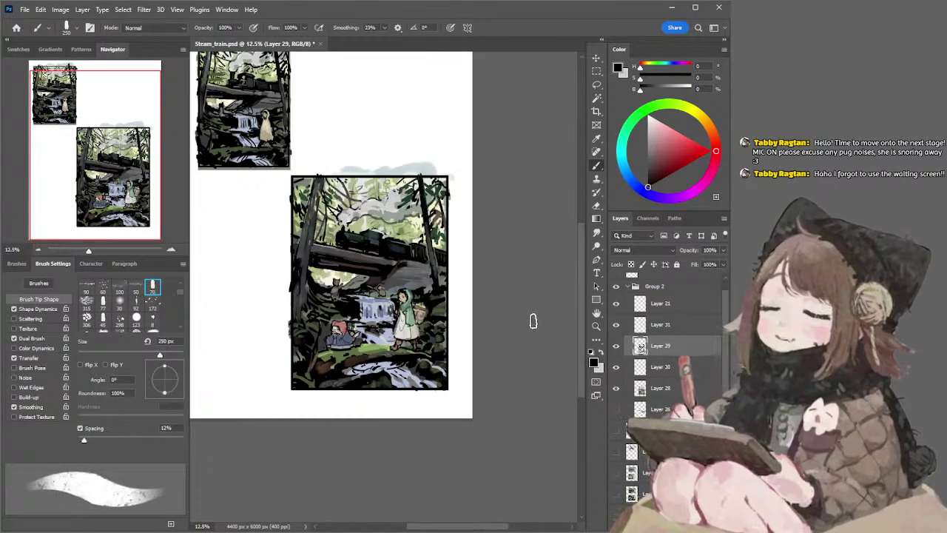
Sample the pale blue of the waterfall, reduce the brush to 40 px and paint fine water details on Layer 29
{"action": "key", "text": "bracketleft"}
{"action": "left_click", "coordinate": [393, 330], "text": "alt"}
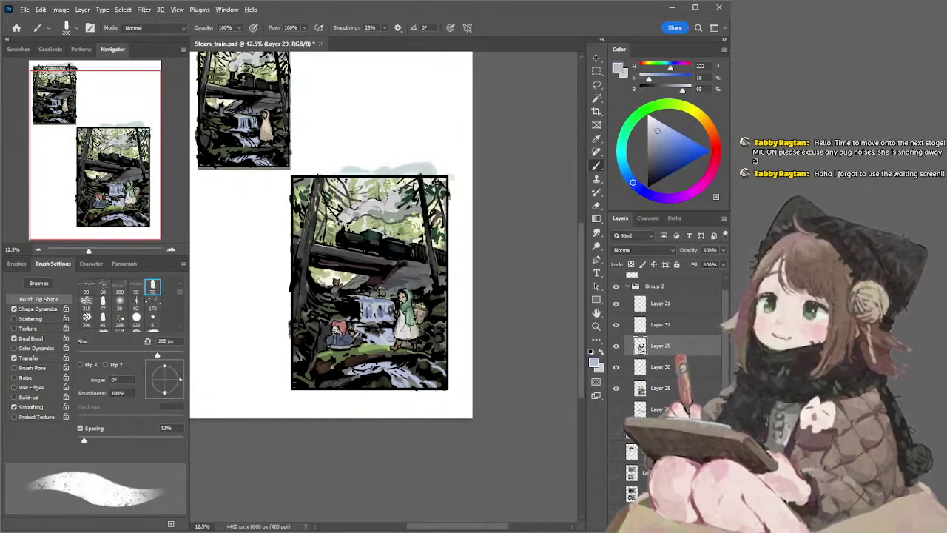
{"action": "key", "text": "bracketleft"}
{"action": "key", "text": "bracketleft"}
{"action": "key", "text": "bracketleft"}
{"action": "key", "text": "bracketleft"}
{"action": "key", "text": "bracketleft"}
{"action": "key", "text": "bracketleft"}
{"action": "key", "text": "bracketleft"}
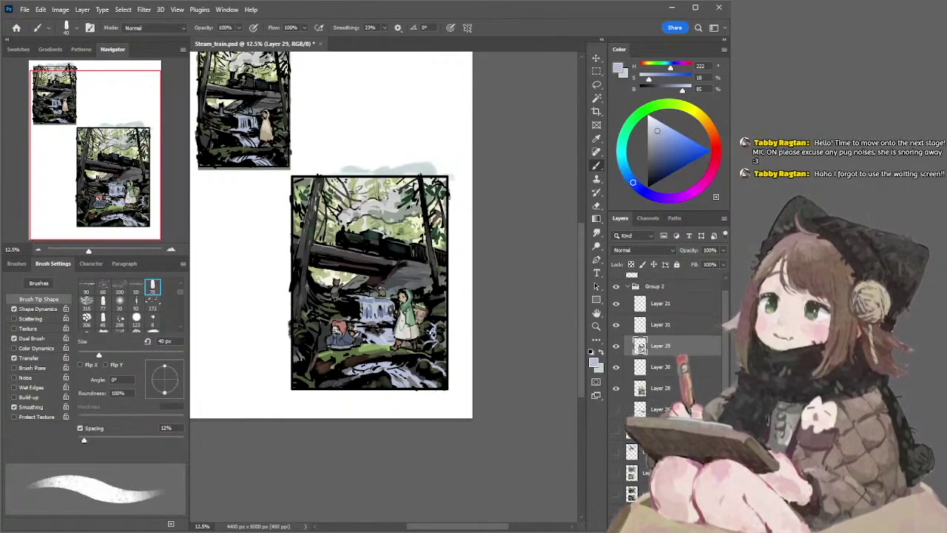
Refine the rocks and water around the standing girl's feet with sampled dark greys, pale blue and black at 40 px
{"action": "left_click", "coordinate": [437, 342], "text": "alt"}
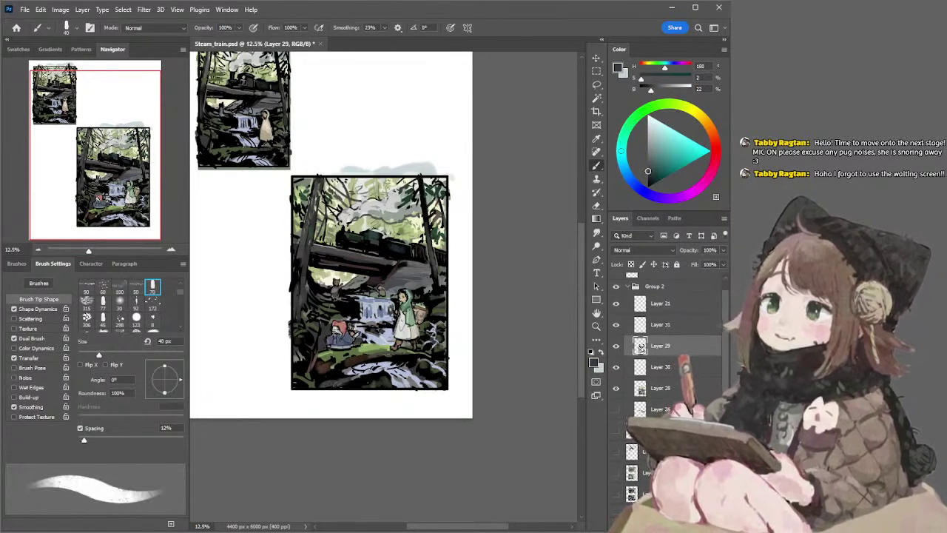
{"action": "left_click", "coordinate": [436, 340], "text": "alt"}
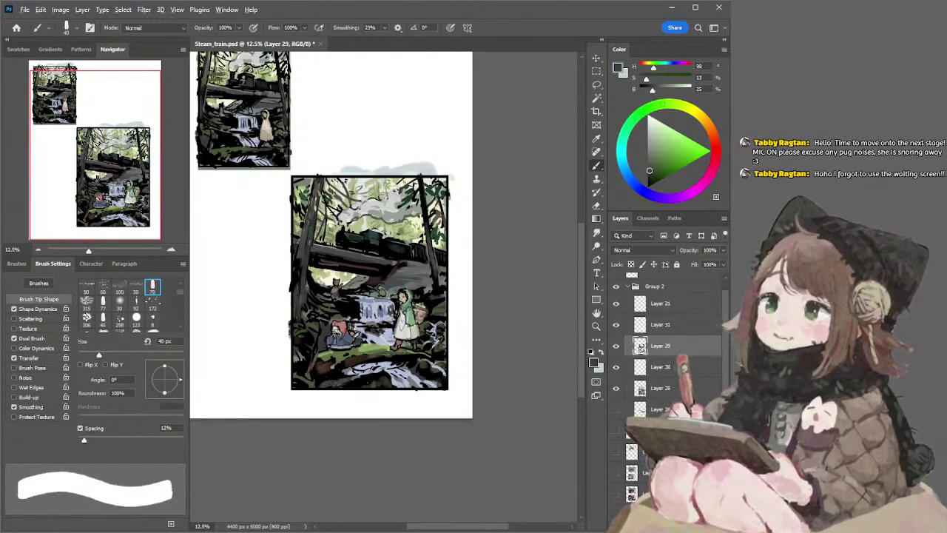
{"action": "left_click", "coordinate": [437, 341], "text": "alt"}
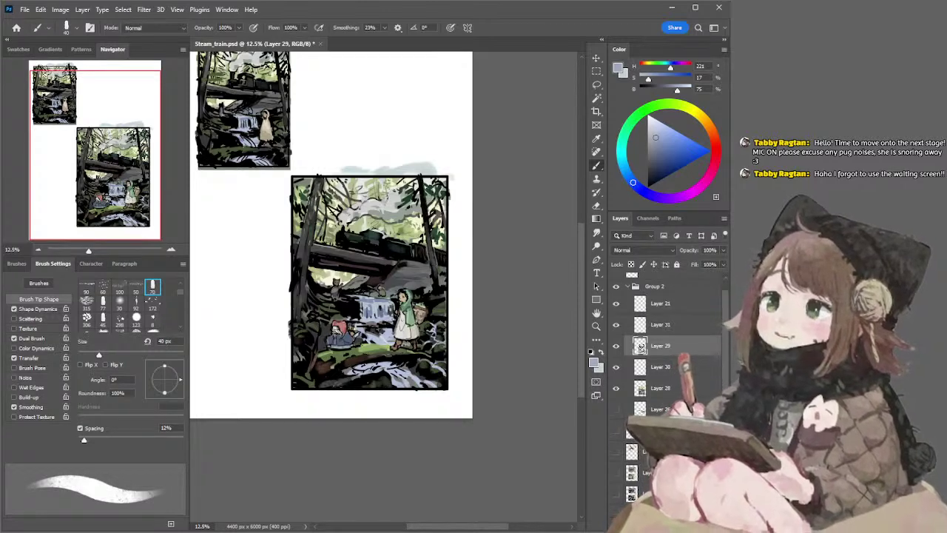
{"action": "left_click", "coordinate": [404, 345], "text": "alt"}
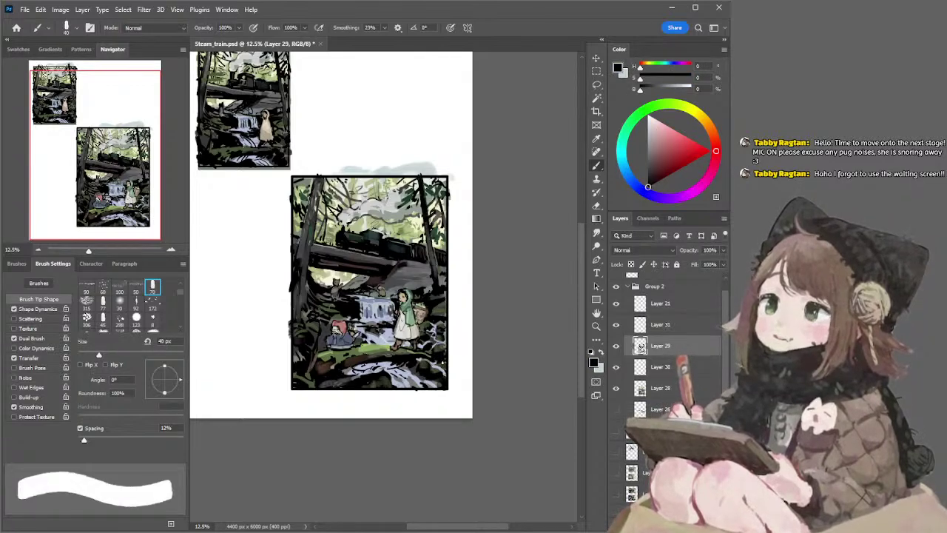
{"action": "left_click", "coordinate": [437, 357], "text": "alt"}
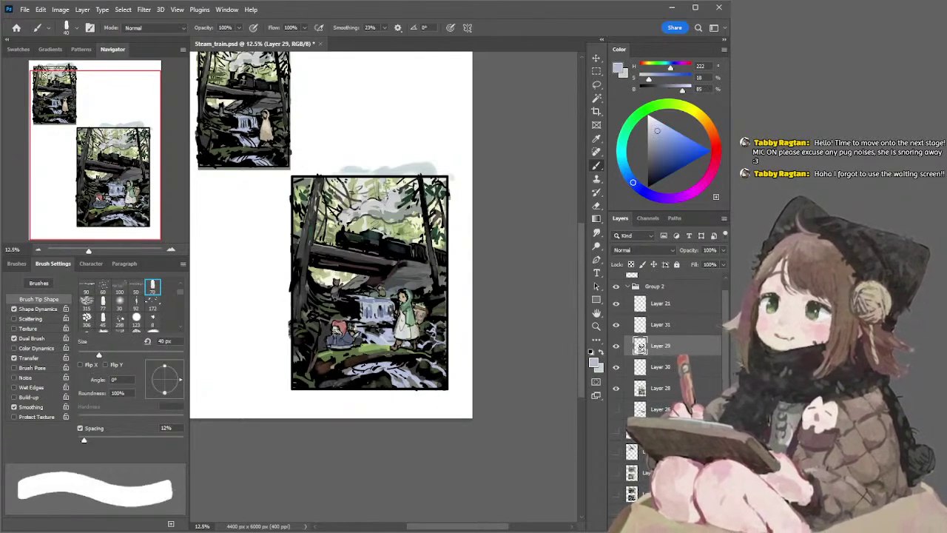
Try a neutral grey stroke at 36% brightness on the rocks along the panel's lower-right edge and undo it
{"action": "left_click", "coordinate": [444, 358], "text": "alt"}
{"action": "left_click", "coordinate": [647, 161]}
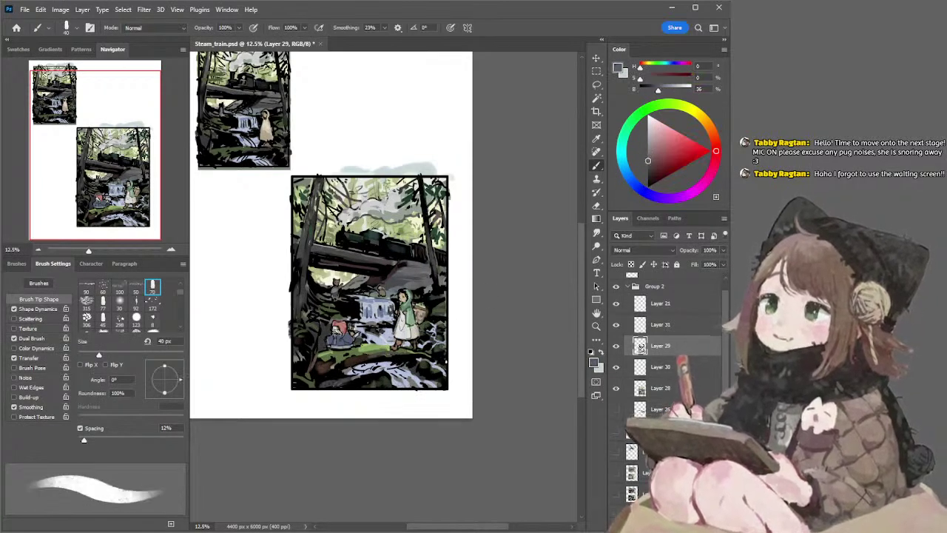
{"action": "left_click_drag", "start_coordinate": [443, 360], "coordinate": [447, 369]}
{"action": "key", "text": "ctrl+z"}
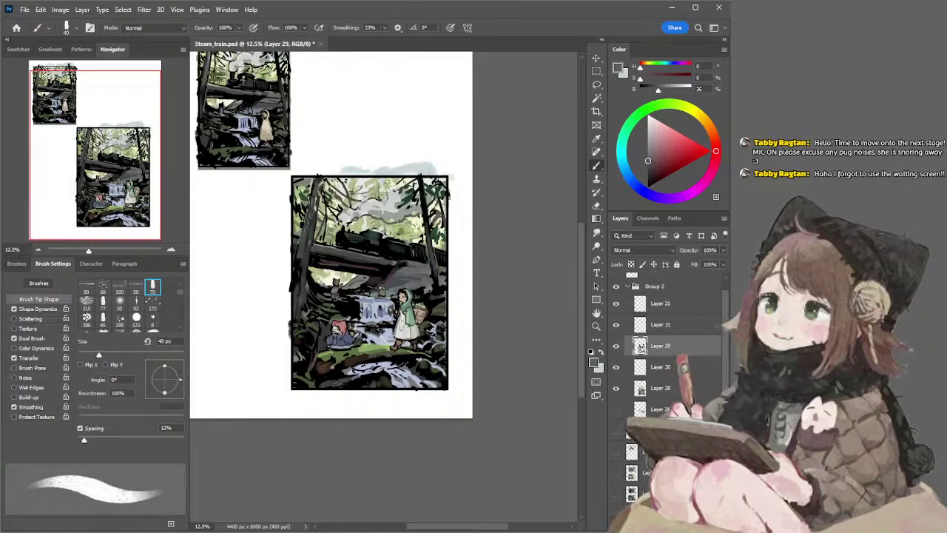
Sample the left tree trunk's greys and touch up its upper part on Layer 29 with a 70 px brush
{"action": "left_click", "coordinate": [318, 184], "text": "alt"}
{"action": "key", "text": "."}
{"action": "left_click", "coordinate": [319, 185], "text": "alt"}
{"action": "key", "text": "comma"}
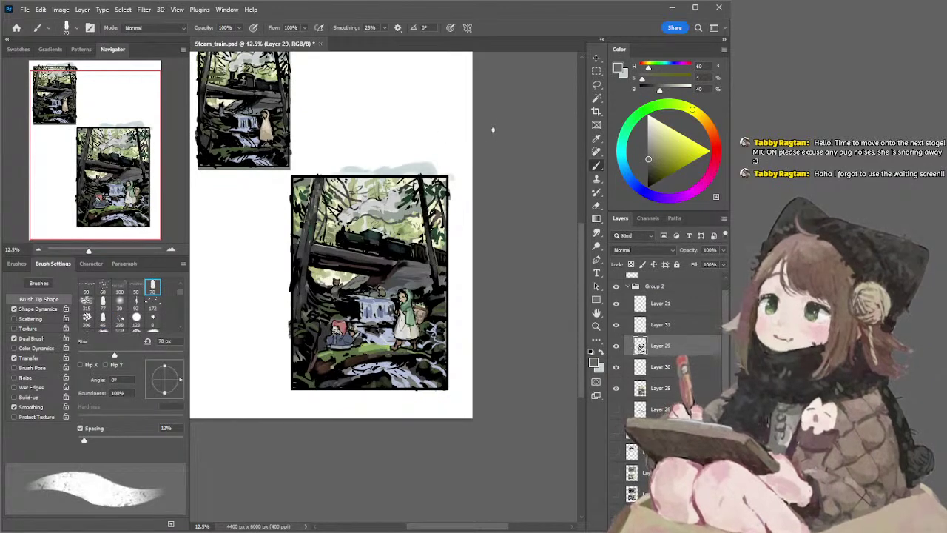
{"action": "left_click", "coordinate": [326, 179], "text": "alt"}
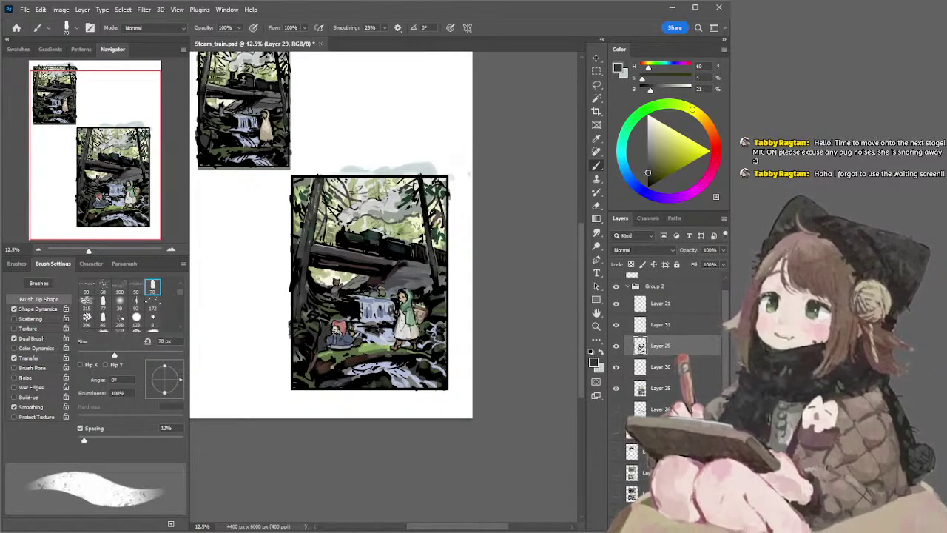
Lasso the right tree trunk on Layer 29, rotate it -1.67°, nudge it to the right and deselect it
{"action": "key", "text": "l"}
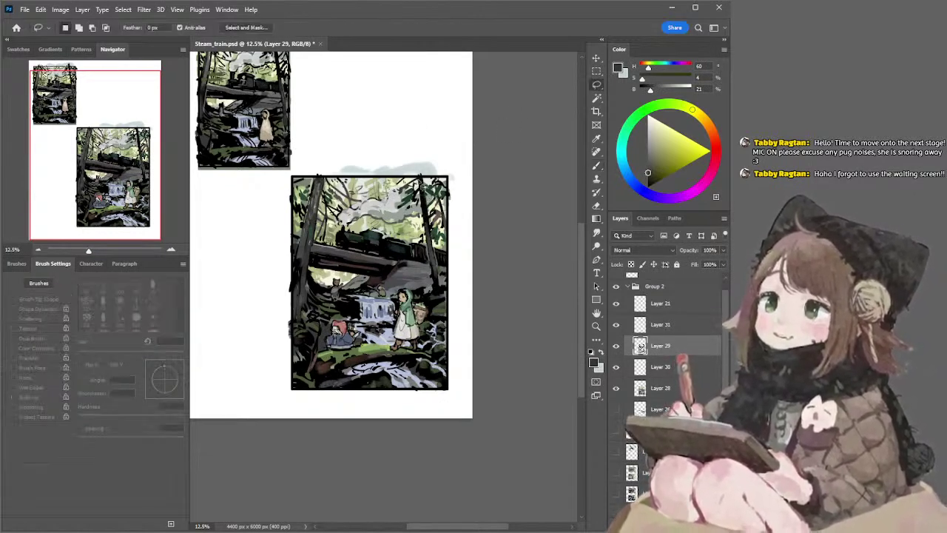
{"action": "mouse_move", "coordinate": [419, 172]}
{"action": "left_mouse_down"}
{"action": "mouse_move", "coordinate": [447, 298]}
{"action": "mouse_move", "coordinate": [432, 268]}
{"action": "mouse_move", "coordinate": [418, 174]}
{"action": "left_mouse_up"}
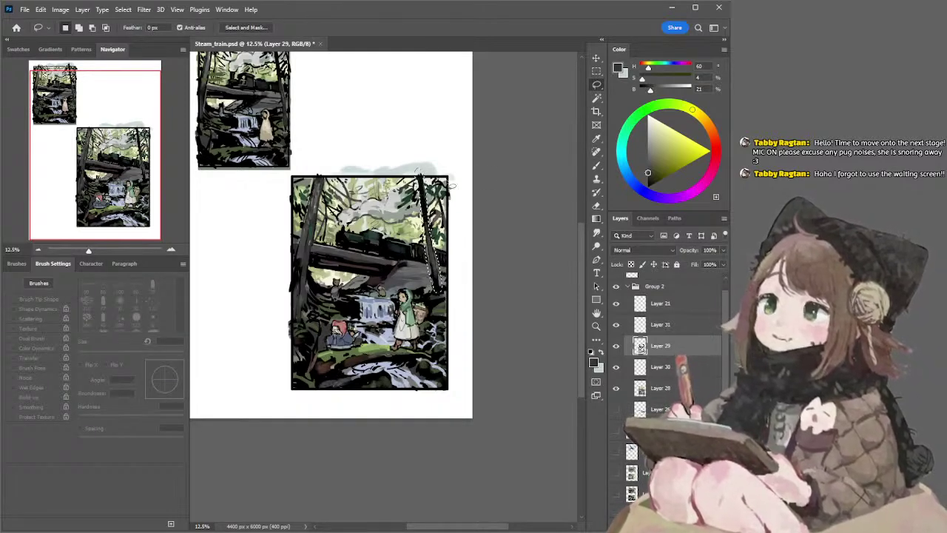
{"action": "key", "text": "ctrl+t"}
{"action": "mouse_move", "coordinate": [444, 170]}
{"action": "left_mouse_down"}
{"action": "mouse_move", "coordinate": [450, 148]}
{"action": "mouse_move", "coordinate": [439, 111]}
{"action": "left_mouse_up"}
{"action": "key", "text": "shift+Right"}
{"action": "key", "text": "shift+Right"}
{"action": "key", "text": "shift+Right"}
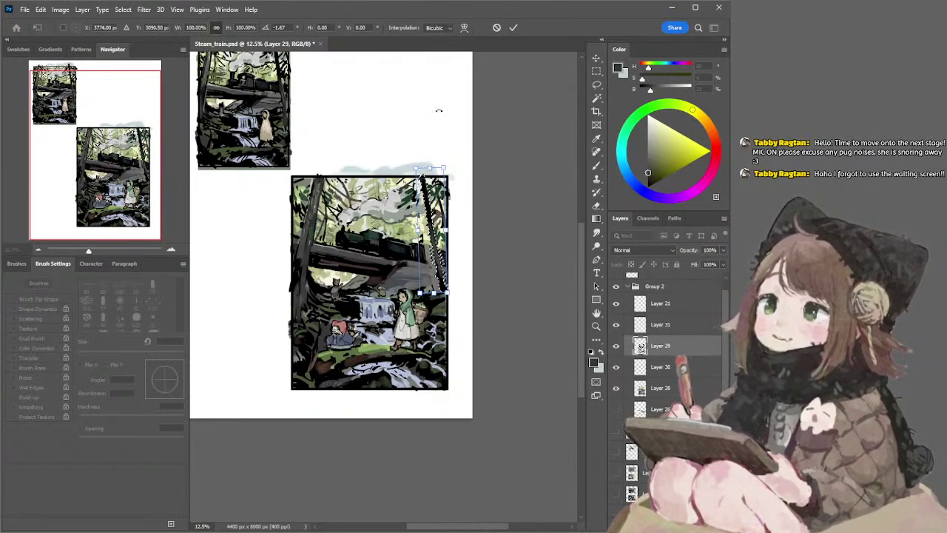
{"action": "key", "text": "Return"}
{"action": "key", "text": "ctrl+d"}
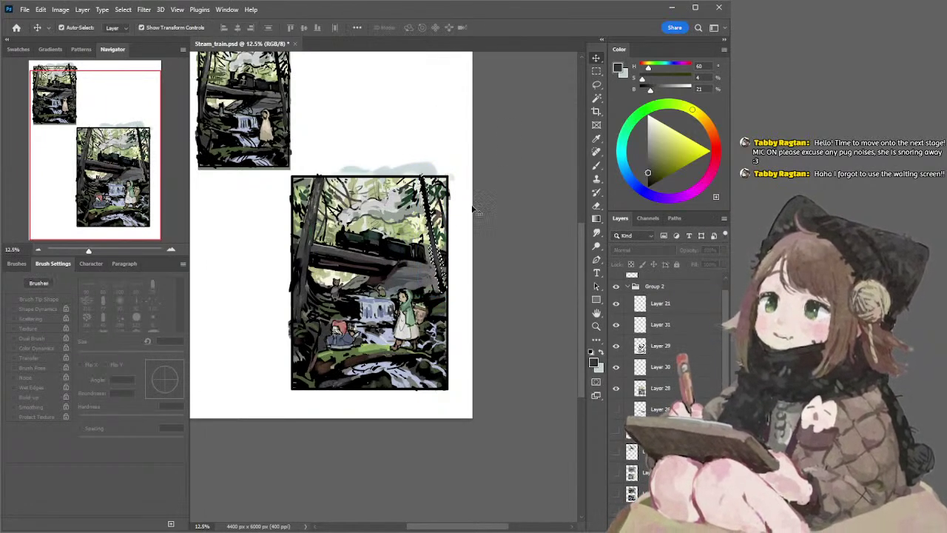
{"action": "key", "text": "l"}
Repaint the moved tree trunk on Layer 29 with a sampled dark brown at 70 px and clean its edges with the eraser
{"action": "key", "text": "b"}
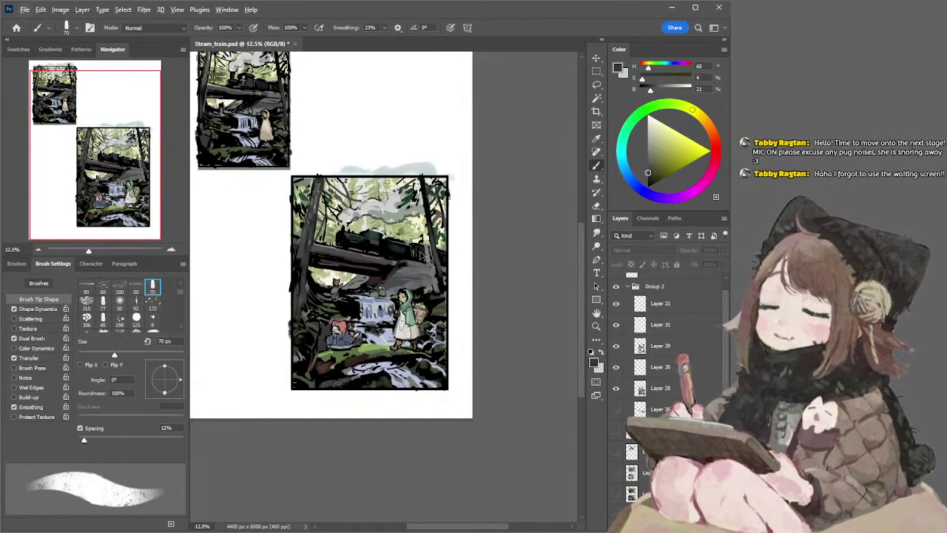
{"action": "left_click", "coordinate": [641, 345]}
{"action": "left_click", "coordinate": [421, 252], "text": "alt"}
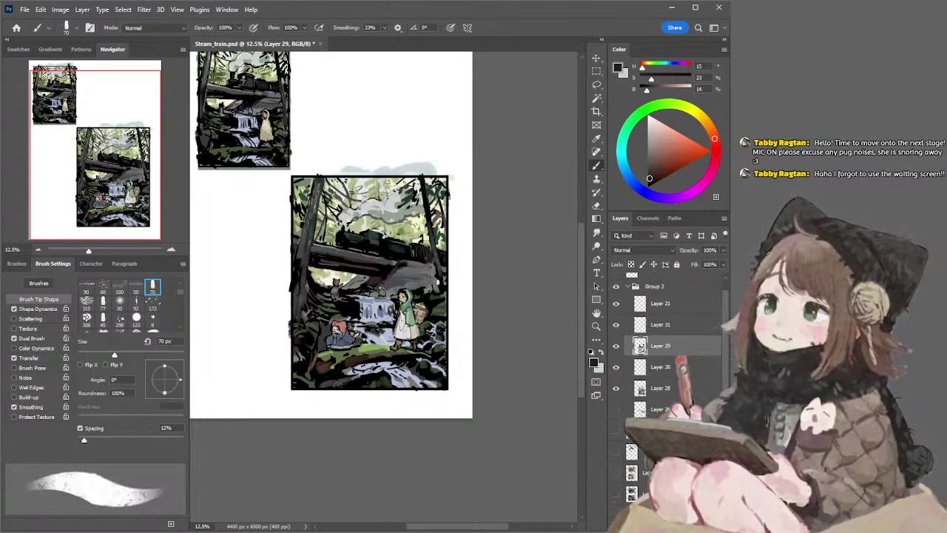
{"action": "key", "text": "e"}
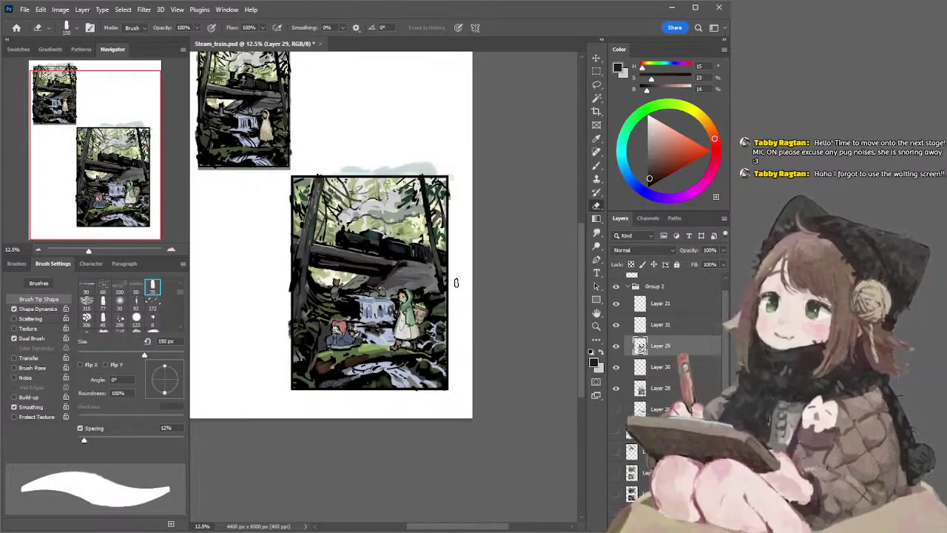
Switch to Layer 28 and touch up the bank beside the standing girl with a sampled dark green at 70 px
{"action": "left_click", "coordinate": [447, 316], "text": "ctrl"}
{"action": "key", "text": "b"}
{"action": "left_click", "coordinate": [440, 312], "text": "alt"}
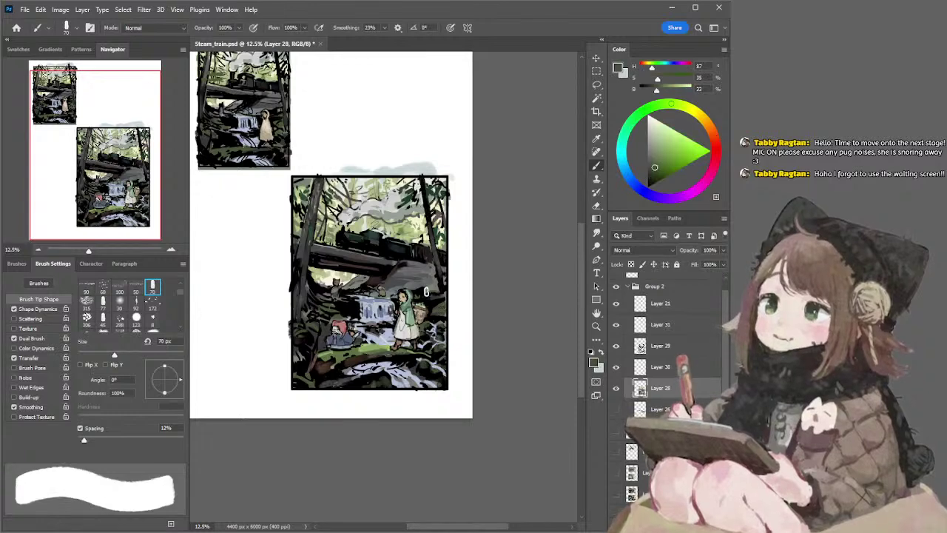
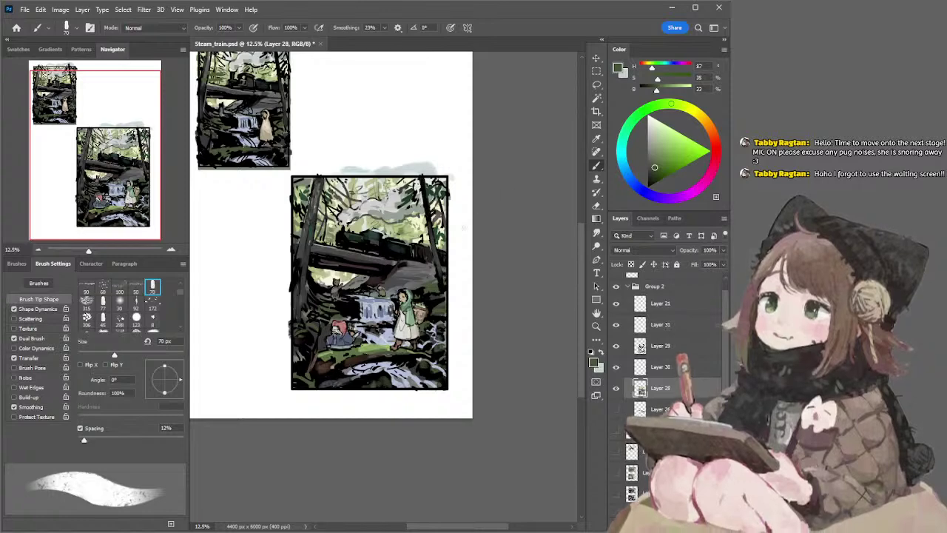
Brighten the waterfall on Layer 28 with its sampled pale blue lightened to 5% saturation and 90% brightness, using a 50 px brush
{"action": "left_click", "coordinate": [374, 317], "text": "alt"}
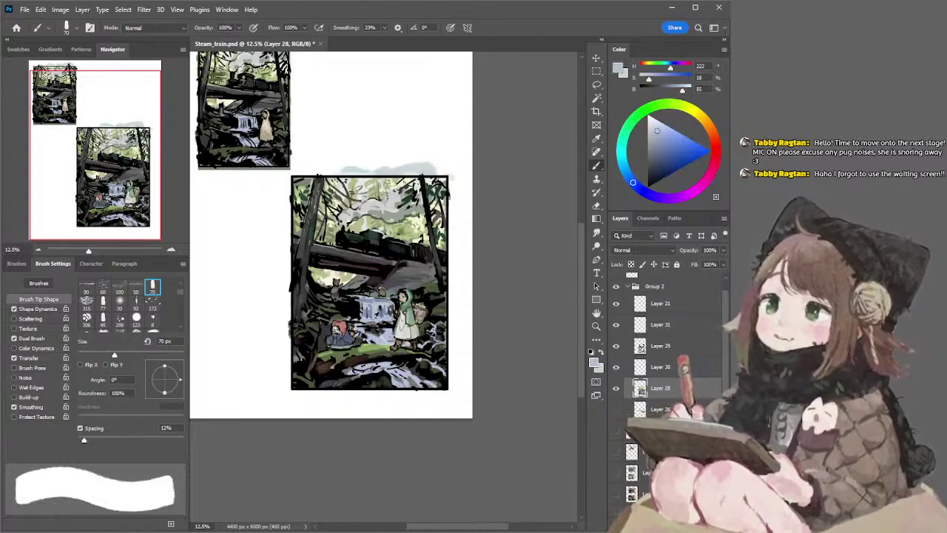
{"action": "left_click", "coordinate": [650, 123]}
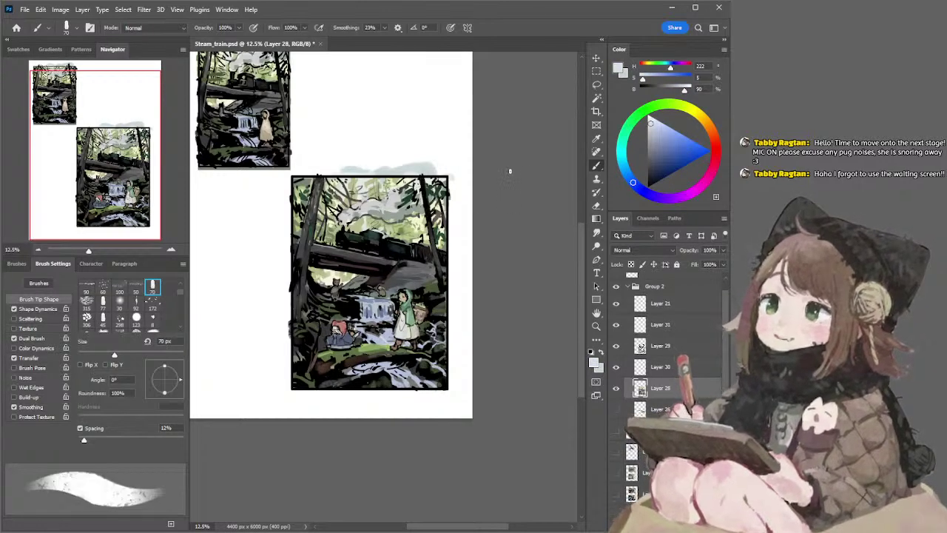
{"action": "key", "text": "bracketleft"}
{"action": "key", "text": "bracketleft"}
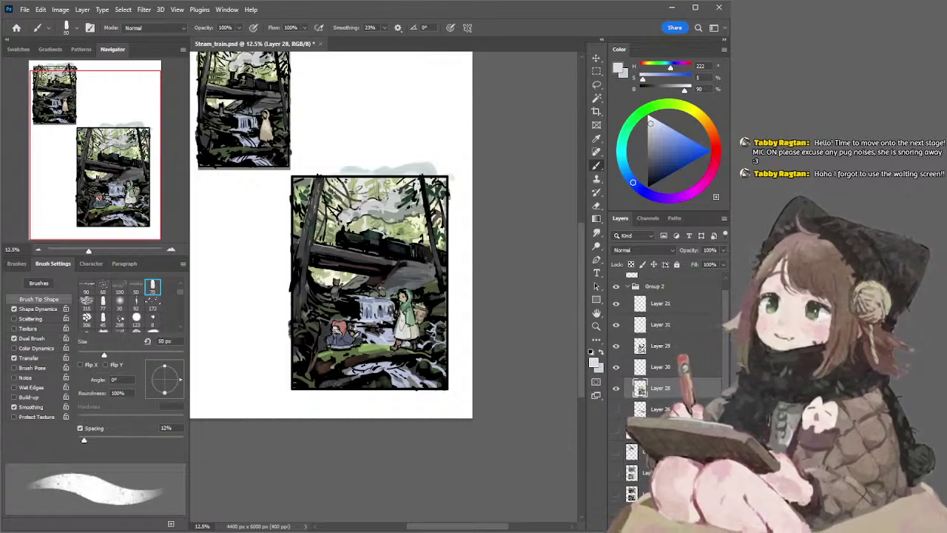
{"action": "mouse_move", "coordinate": [377, 326]}
{"action": "left_mouse_down"}
{"action": "mouse_move", "coordinate": [388, 321]}
{"action": "mouse_move", "coordinate": [360, 321]}
{"action": "mouse_move", "coordinate": [398, 321]}
{"action": "mouse_move", "coordinate": [382, 320]}
{"action": "left_mouse_up"}
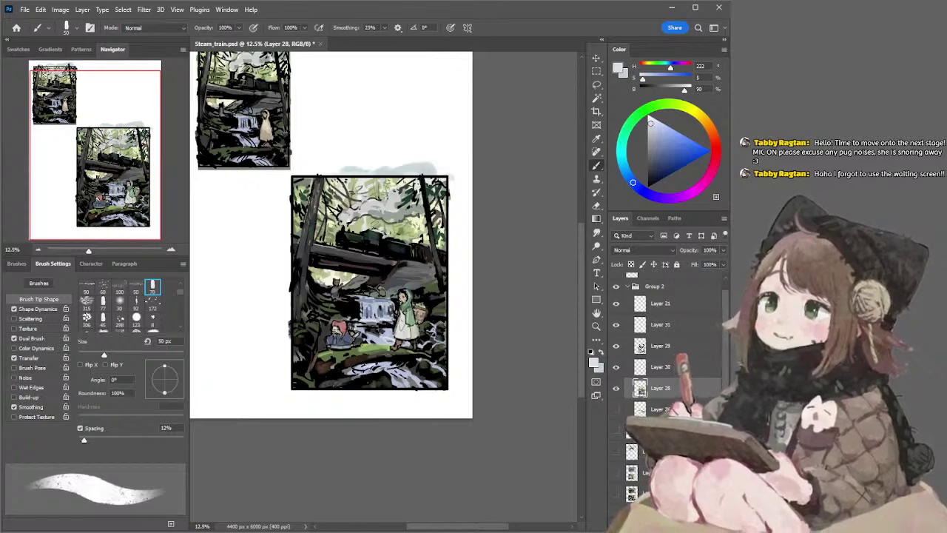
Touch up the foreground rocks along the stream on Layer 28 with sampled greys and a dark green at 50 px
{"action": "left_click", "coordinate": [352, 370], "text": "alt"}
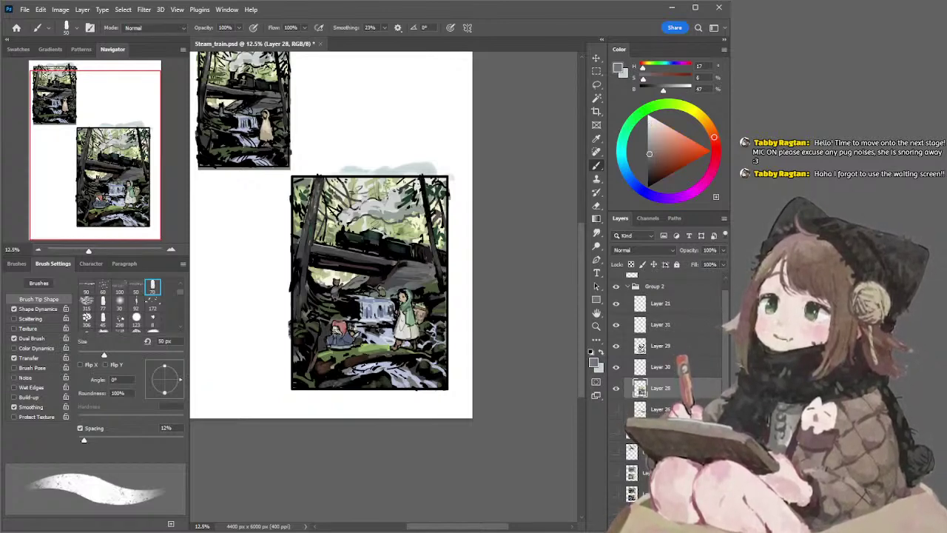
{"action": "left_click", "coordinate": [349, 368], "text": "alt"}
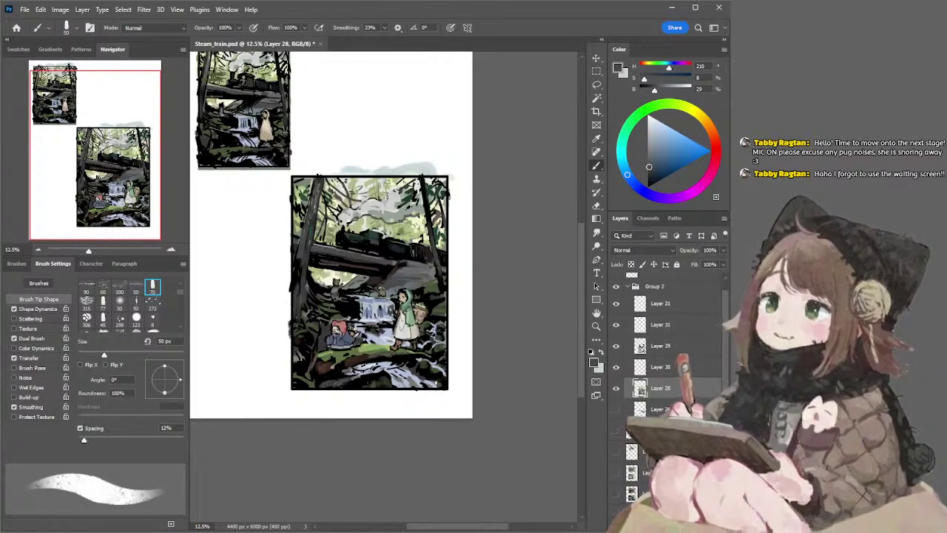
{"action": "left_click", "coordinate": [434, 370], "text": "alt"}
Switch to Layer 29 and darken the right end of the foreground bank with a sampled dark green at 200 px
{"action": "left_click", "coordinate": [438, 375], "text": "ctrl"}
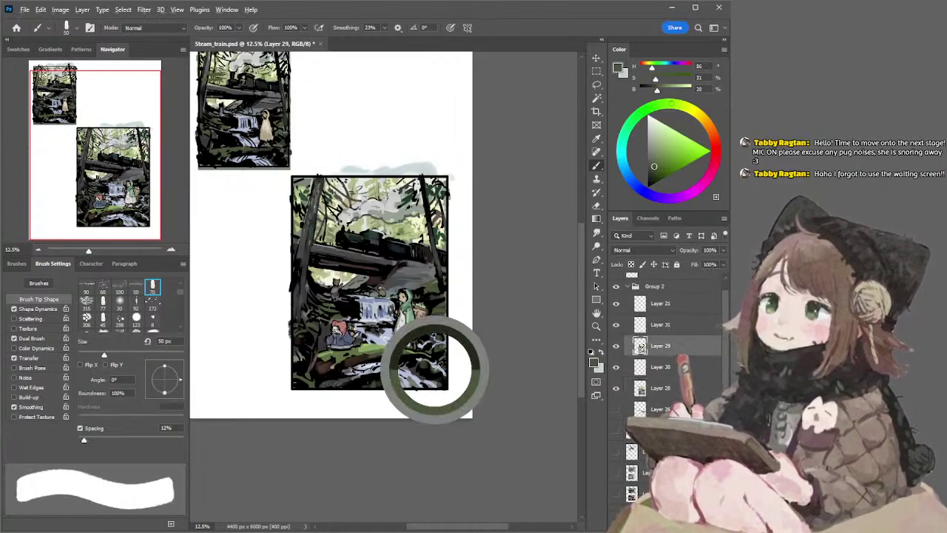
{"action": "left_click", "coordinate": [438, 369], "text": "alt"}
{"action": "key", "text": "bracketright"}
{"action": "key", "text": "bracketright"}
{"action": "key", "text": "bracketright"}
{"action": "key", "text": "bracketright"}
{"action": "key", "text": "bracketright"}
{"action": "key", "text": "bracketright"}
{"action": "key", "text": "bracketright"}
{"action": "key", "text": "bracketright"}
{"action": "key", "text": "bracketright"}
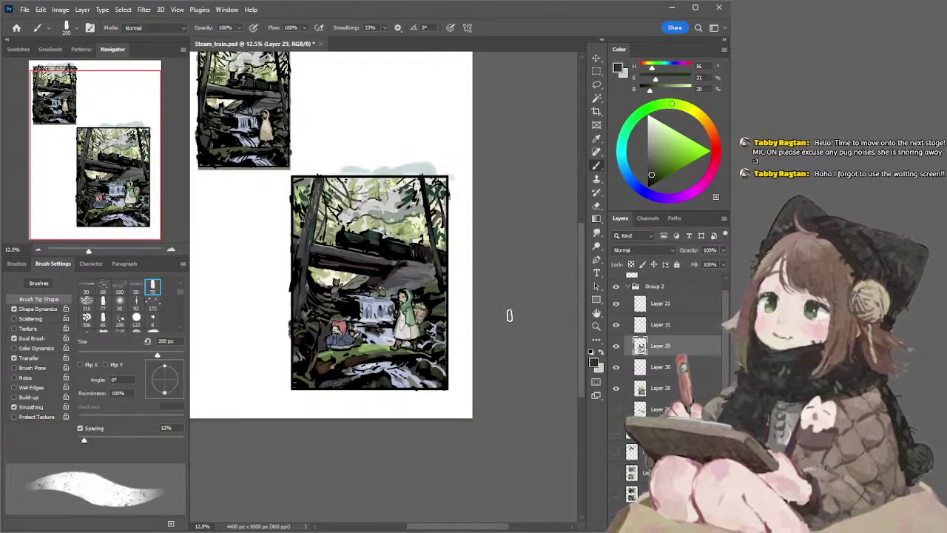
Clean up the shapes around the train on Layer 29 with the eraser at 90 px
{"action": "key", "text": "l"}
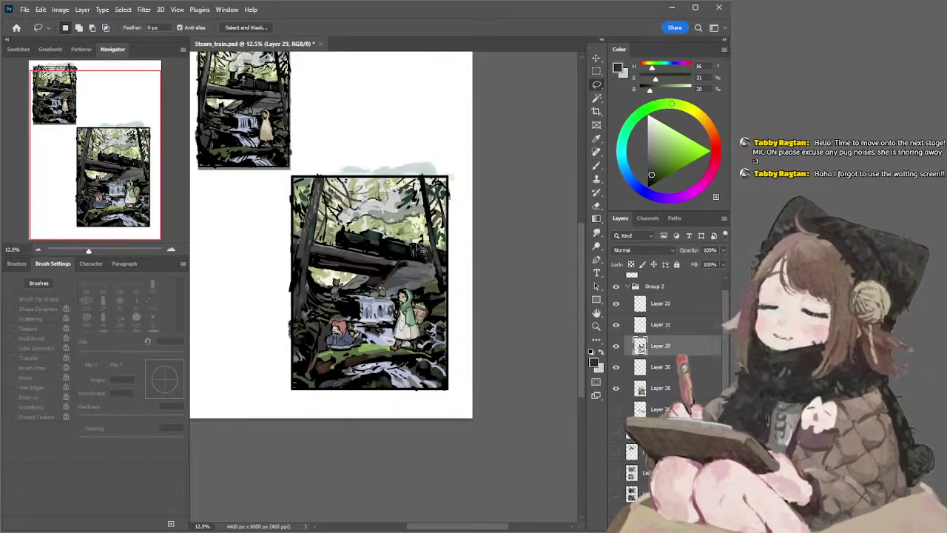
{"action": "key", "text": "e"}
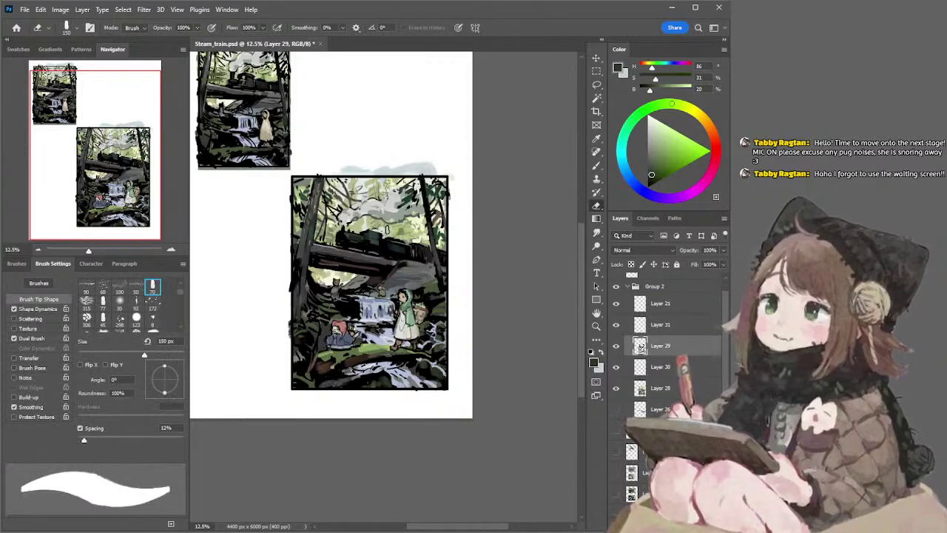
{"action": "key", "text": "bracketleft"}
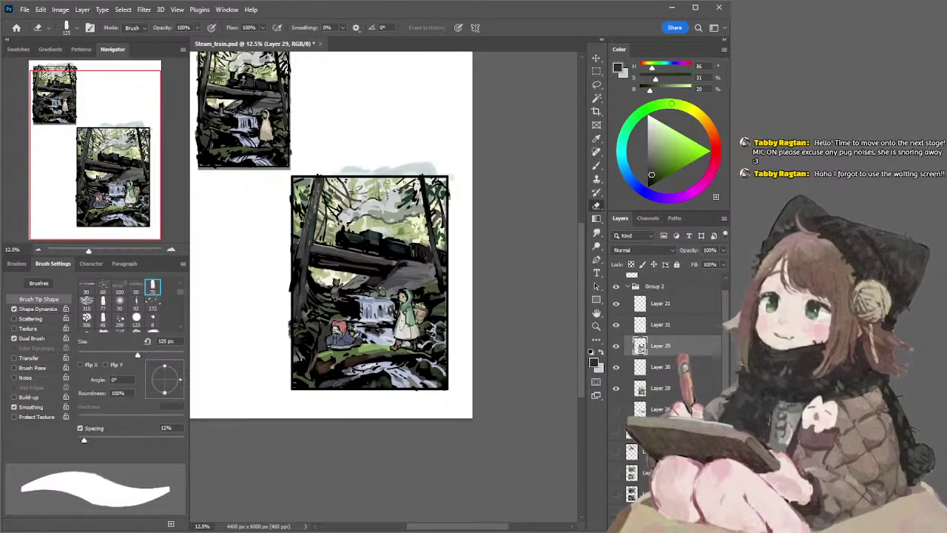
{"action": "key", "text": "bracketleft"}
{"action": "key", "text": "bracketleft"}
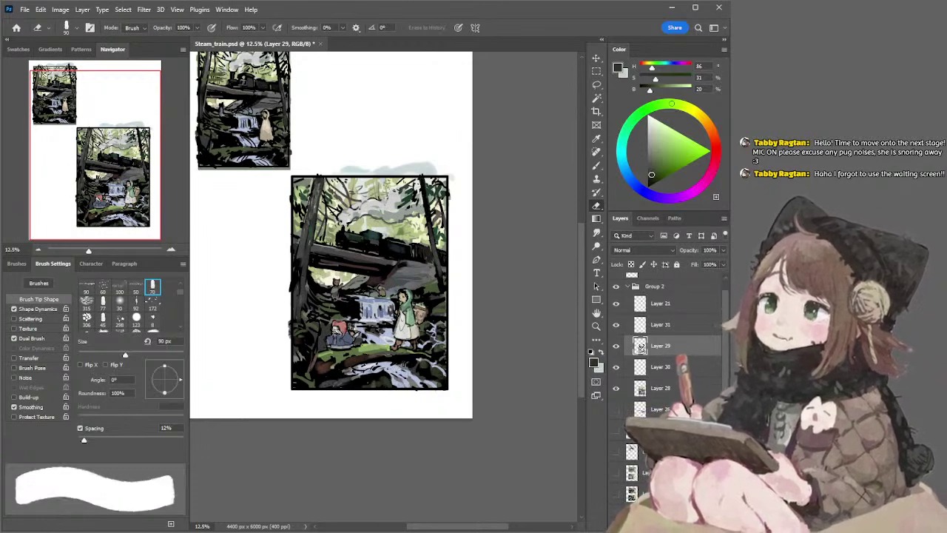
Reset the brush colour to black and refine the bank at the standing girl's feet on Layer 29 at 40 px
{"action": "key", "text": "b"}
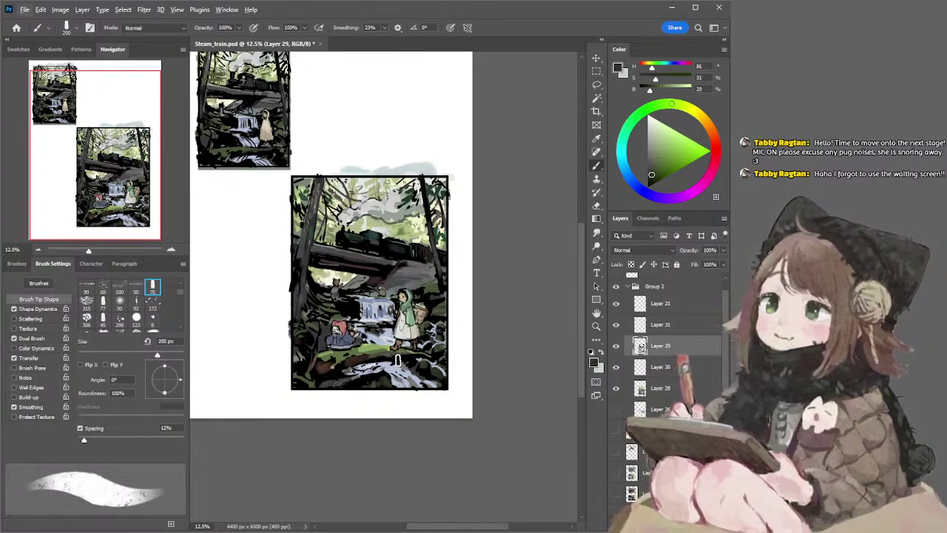
{"action": "key", "text": "d"}
{"action": "key", "text": "bracketleft"}
{"action": "key", "text": "bracketleft"}
{"action": "key", "text": "bracketleft"}
{"action": "key", "text": "bracketleft"}
{"action": "key", "text": "bracketleft"}
{"action": "key", "text": "bracketleft"}
{"action": "key", "text": "bracketleft"}
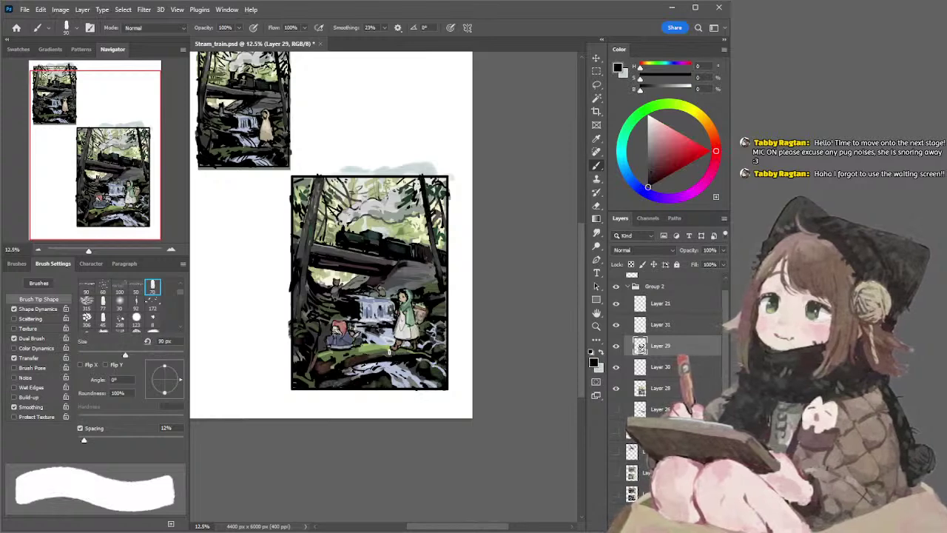
{"action": "key", "text": "bracketleft"}
{"action": "key", "text": "bracketleft"}
{"action": "key", "text": "bracketleft"}
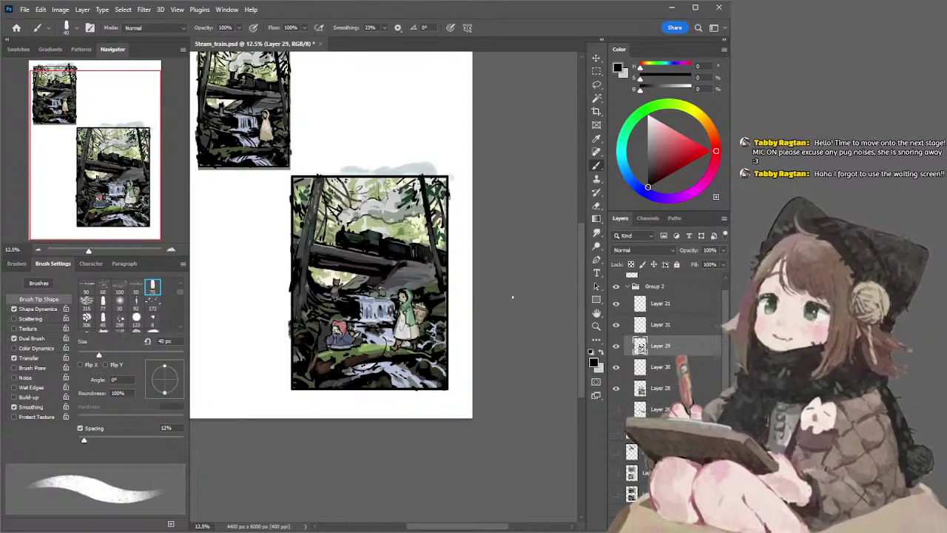
Tidy Layer 29 with the 90 px eraser and save the document
{"action": "key", "text": "l"}
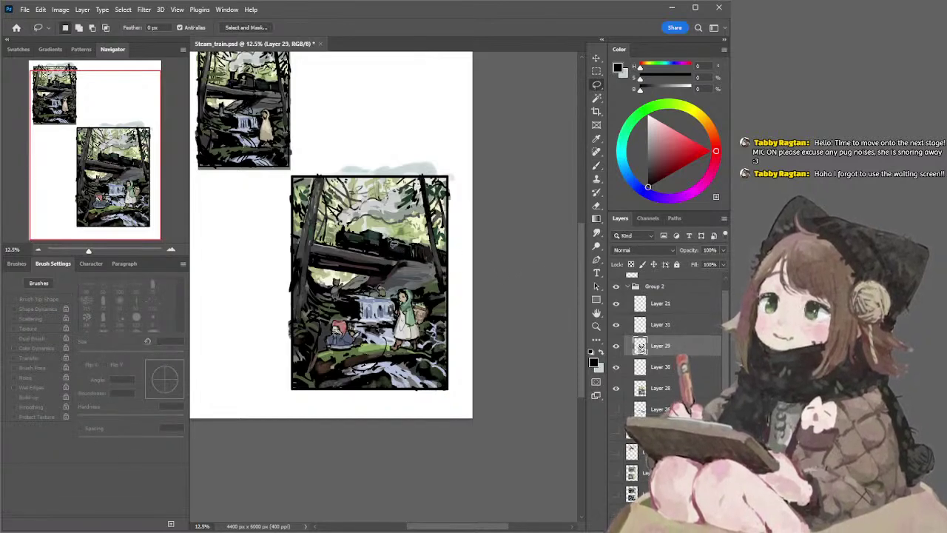
{"action": "key", "text": "e"}
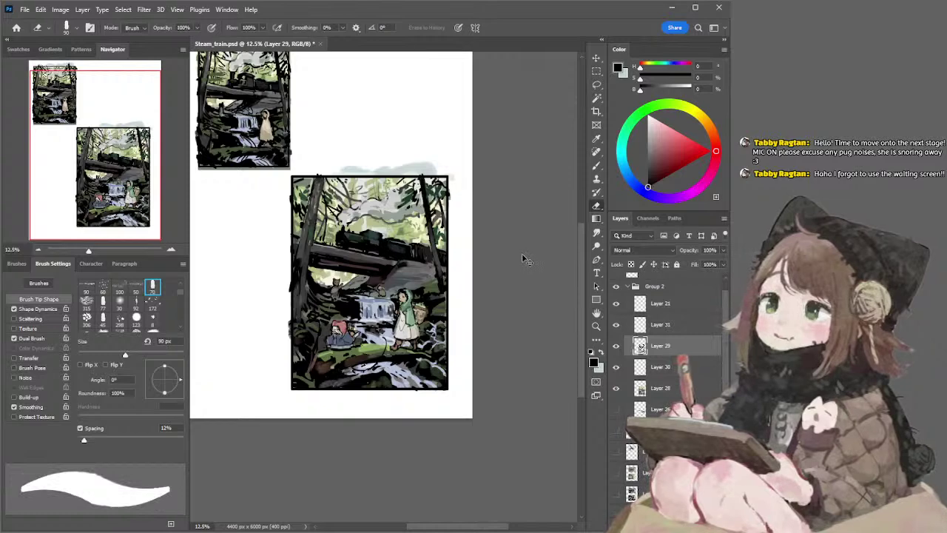
{"action": "key", "text": "ctrl+s"}
Switch to Layer 28 and shade the stone bridge support with a sampled grey shifted to dark blue-greys at 40 px
{"action": "key", "text": "l"}
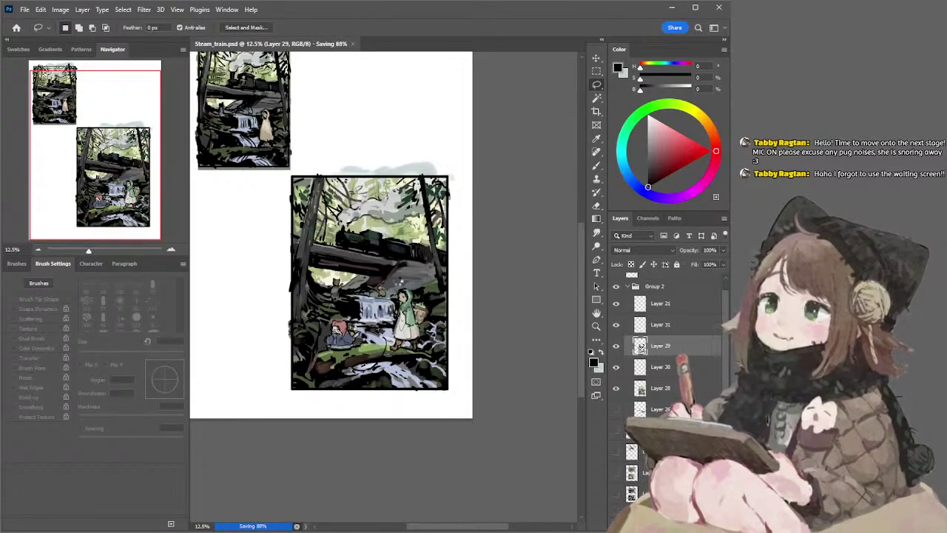
{"action": "left_click", "coordinate": [394, 282], "text": "ctrl"}
{"action": "key", "text": "b"}
{"action": "left_click", "coordinate": [396, 278], "text": "alt"}
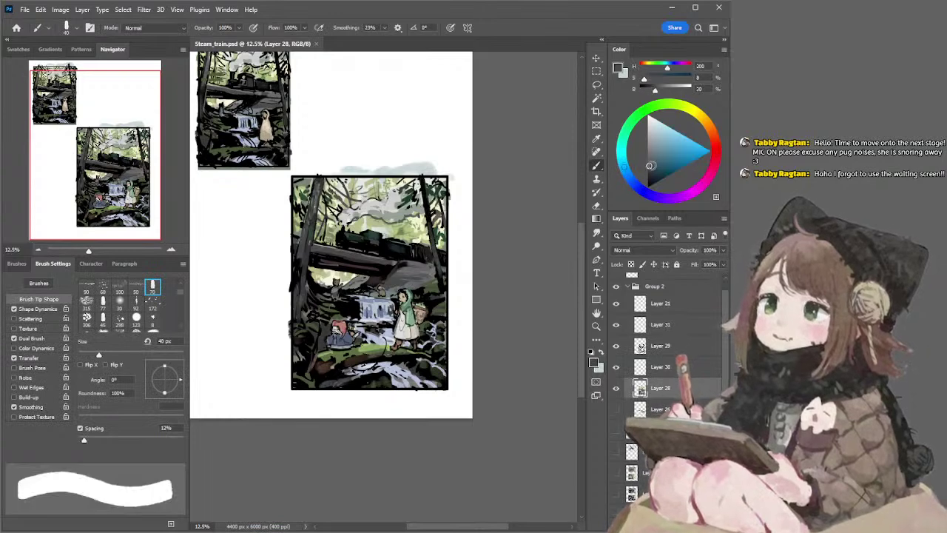
{"action": "left_click", "coordinate": [651, 165]}
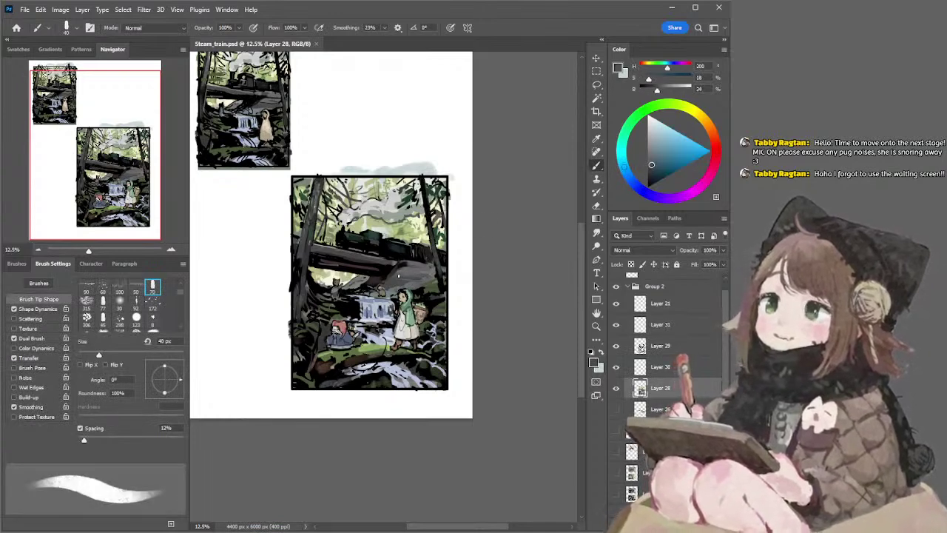
{"action": "left_click_drag", "start_coordinate": [423, 278], "coordinate": [433, 277]}
{"action": "left_click", "coordinate": [650, 170]}
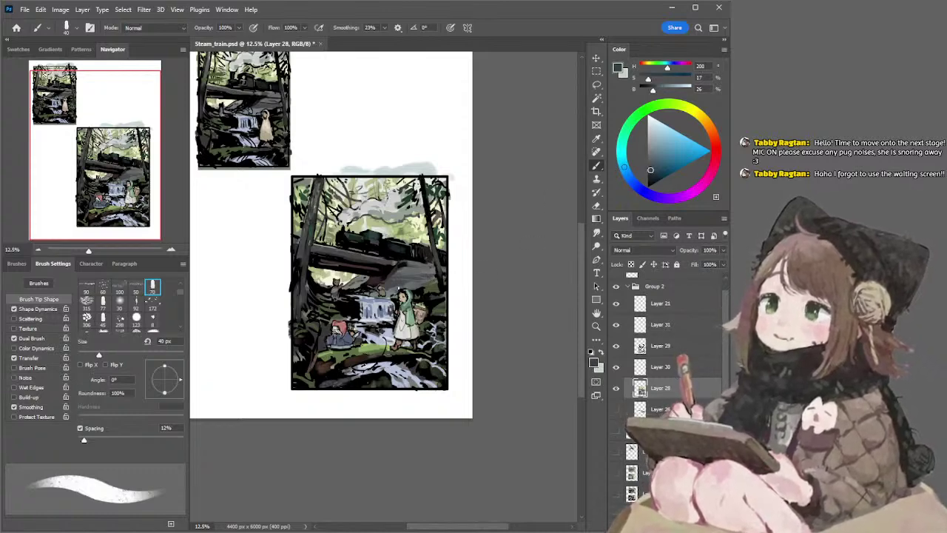
{"action": "left_click_drag", "start_coordinate": [419, 277], "coordinate": [414, 277]}
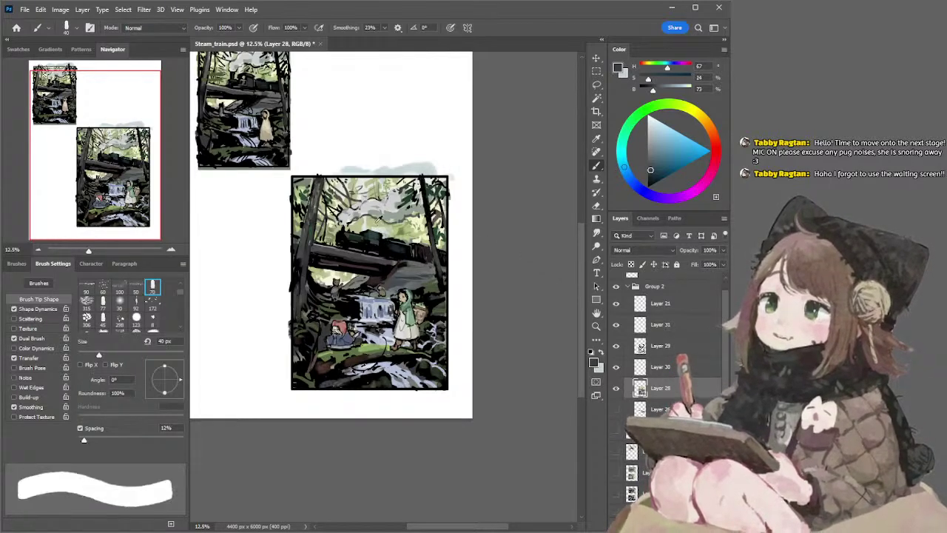
Paint the background foliage around the train and smoke on Layer 28 with a sampled mid green at 175 px
{"action": "left_click", "coordinate": [380, 222], "text": "alt"}
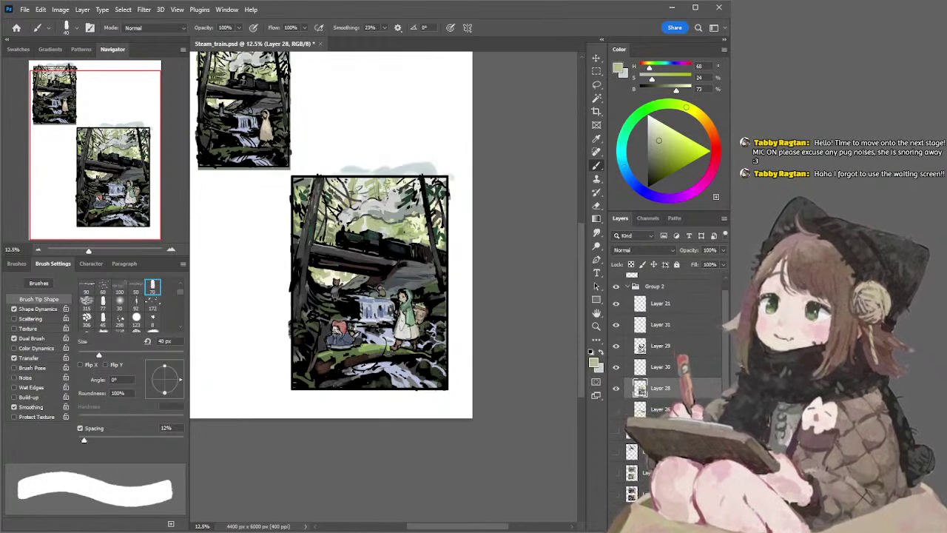
{"action": "left_click", "coordinate": [403, 227], "text": "alt"}
{"action": "key", "text": "bracketright"}
{"action": "key", "text": "bracketright"}
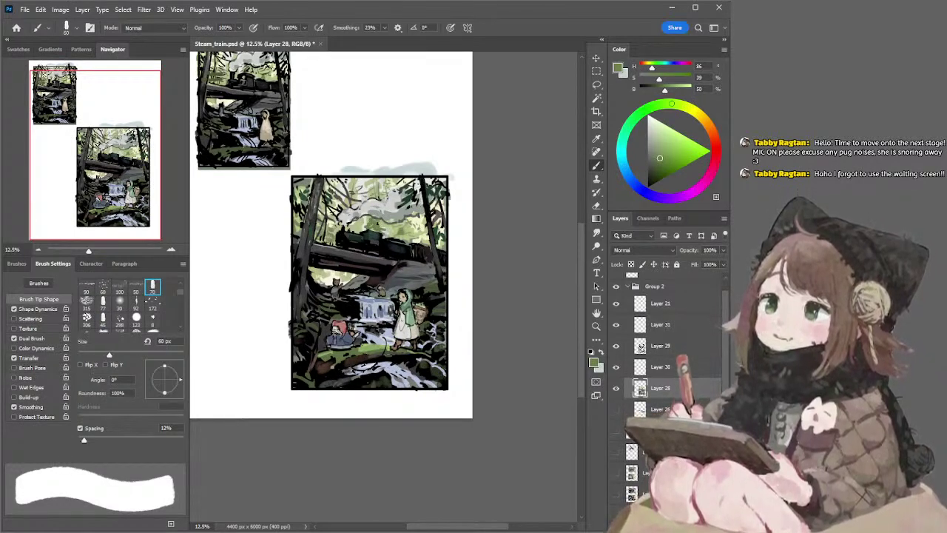
{"action": "key", "text": "bracketright"}
{"action": "key", "text": "bracketright"}
{"action": "key", "text": "bracketright"}
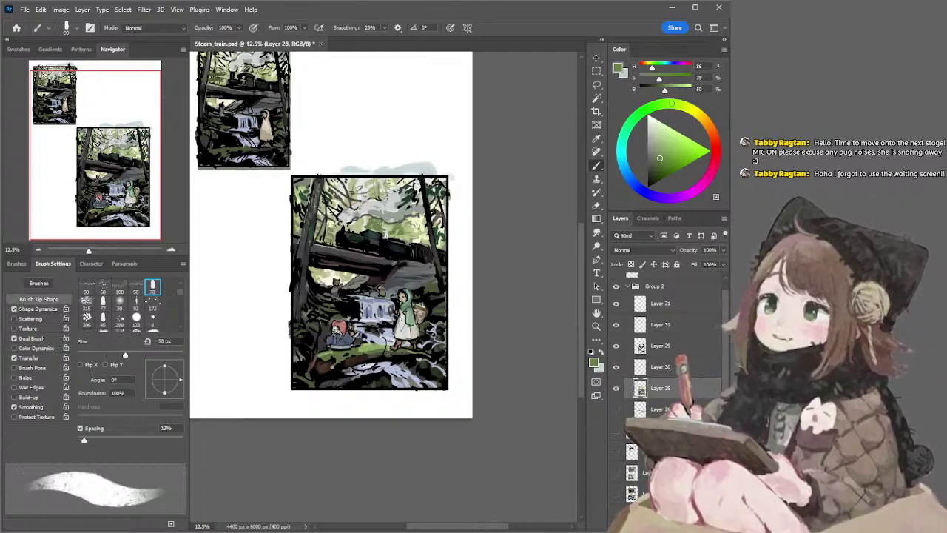
{"action": "key", "text": "bracketleft"}
{"action": "key", "text": "bracketleft"}
{"action": "key", "text": "bracketleft"}
{"action": "key", "text": "bracketleft"}
{"action": "key", "text": "bracketleft"}
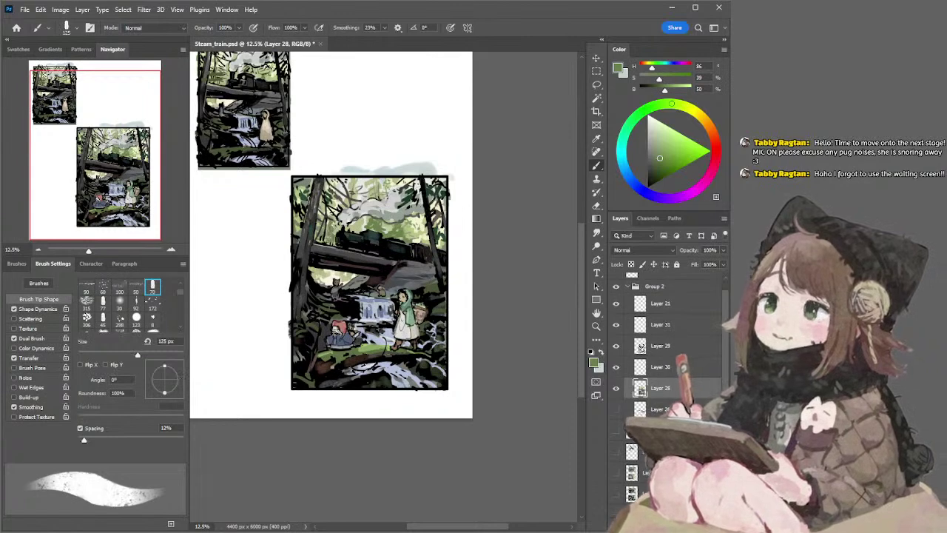
{"action": "key", "text": "bracketright"}
{"action": "key", "text": "bracketright"}
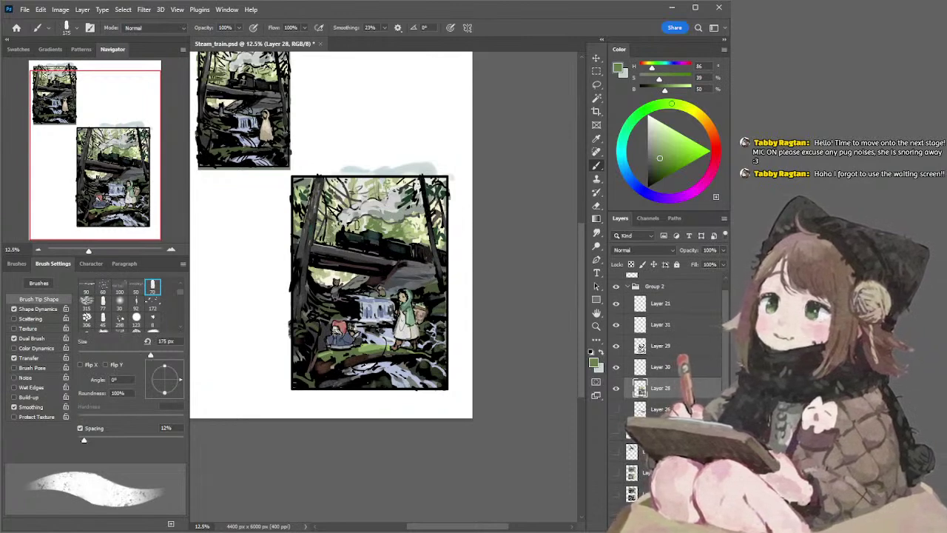
{"action": "mouse_move", "coordinate": [355, 225]}
{"action": "left_mouse_down"}
{"action": "mouse_move", "coordinate": [360, 231]}
{"action": "mouse_move", "coordinate": [345, 228]}
{"action": "left_mouse_up"}
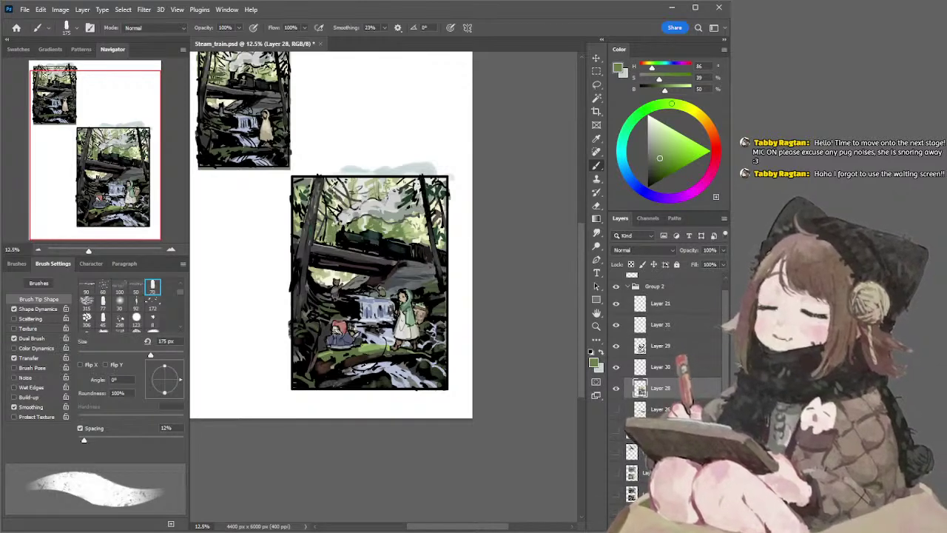
Add light gaps to the upper canopy on Layer 28 with a sampled pale yellow at 125 px
{"action": "left_click", "coordinate": [330, 188], "text": "alt"}
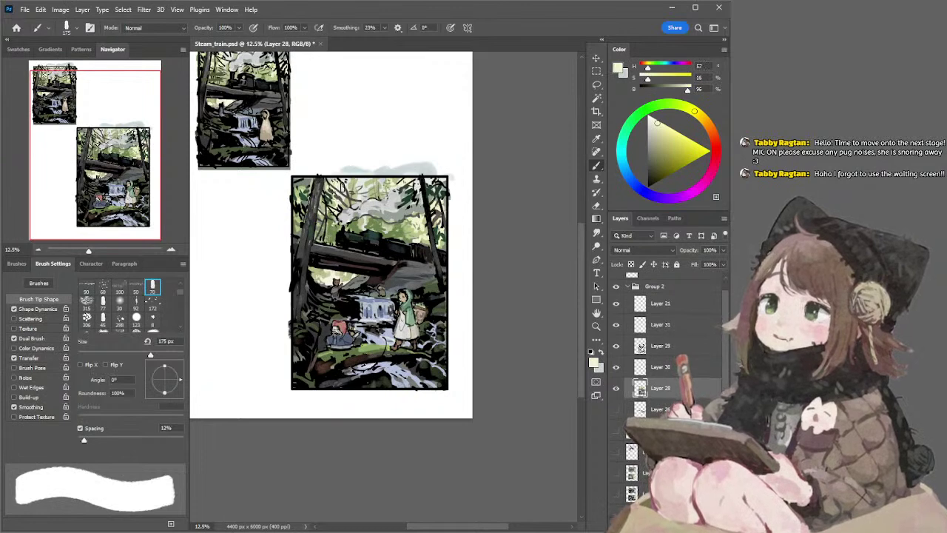
{"action": "key", "text": "bracketleft"}
{"action": "key", "text": "bracketleft"}
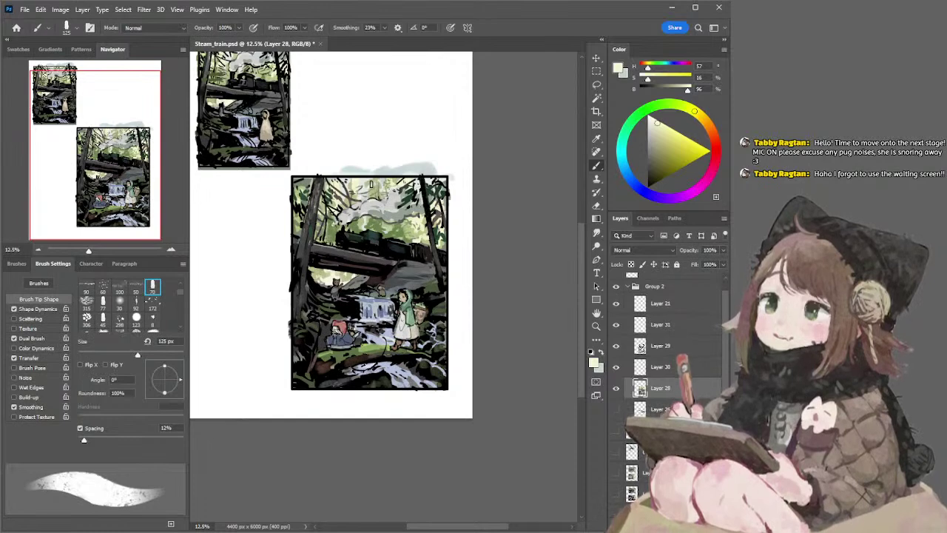
Mix a muted green of hue 95°, 22% saturation and 51% brightness and paint background foliage on Layer 28 at 60 px
{"action": "left_click", "coordinate": [654, 154]}
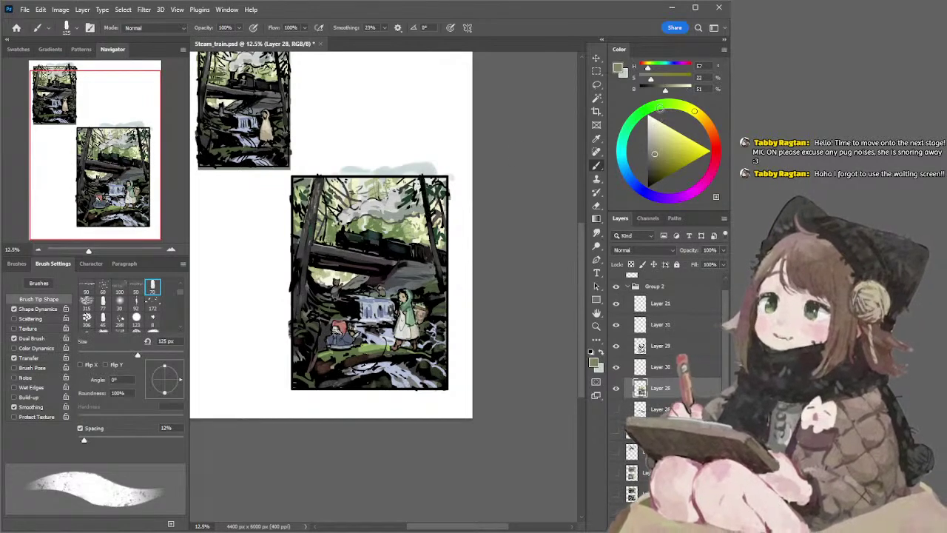
{"action": "left_click", "coordinate": [657, 105]}
{"action": "key", "text": "bracketleft"}
{"action": "left_click", "coordinate": [664, 103]}
{"action": "key", "text": "bracketleft"}
{"action": "key", "text": "bracketleft"}
{"action": "key", "text": "bracketleft"}
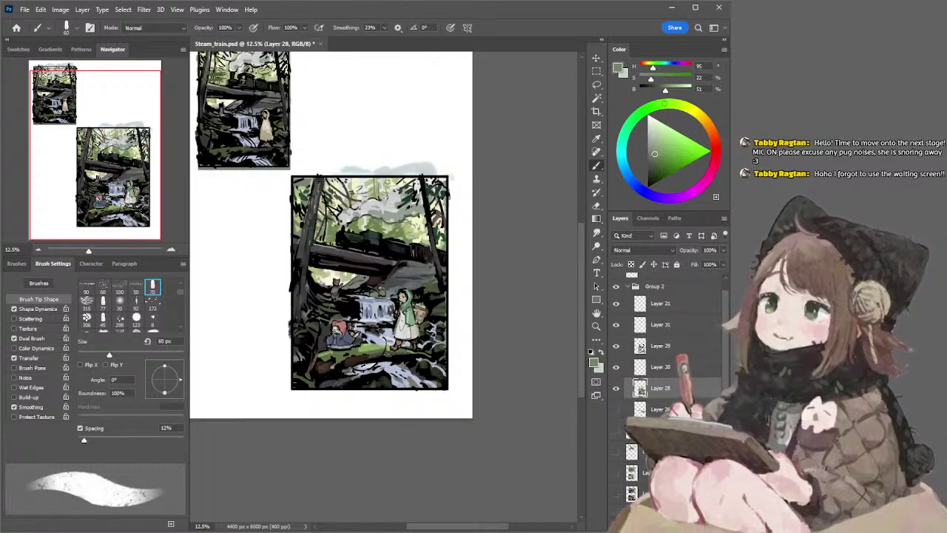
Retouch the bright canopy gaps on Layer 28 with sampled pale yellows at 90 px and save the document
{"action": "left_click", "coordinate": [409, 181], "text": "alt"}
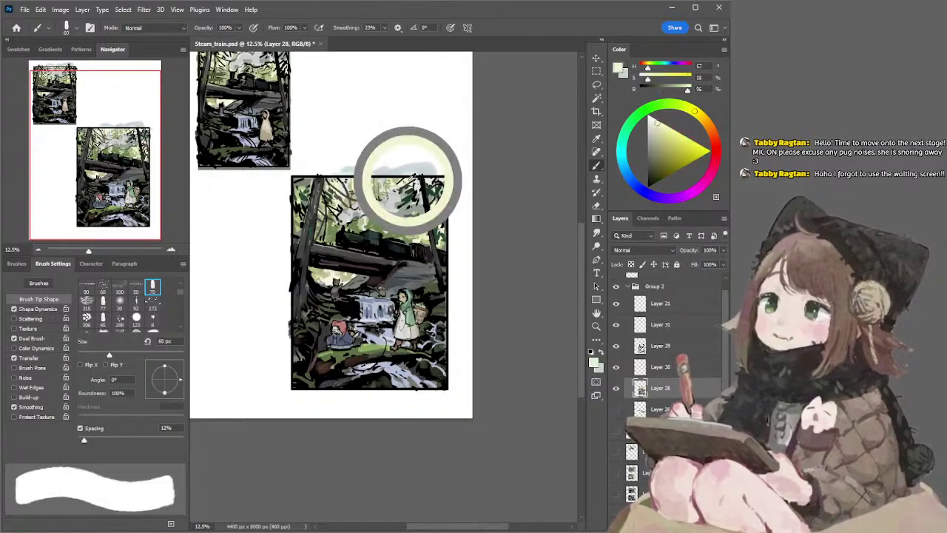
{"action": "key", "text": "bracketright"}
{"action": "key", "text": "bracketright"}
{"action": "key", "text": "bracketright"}
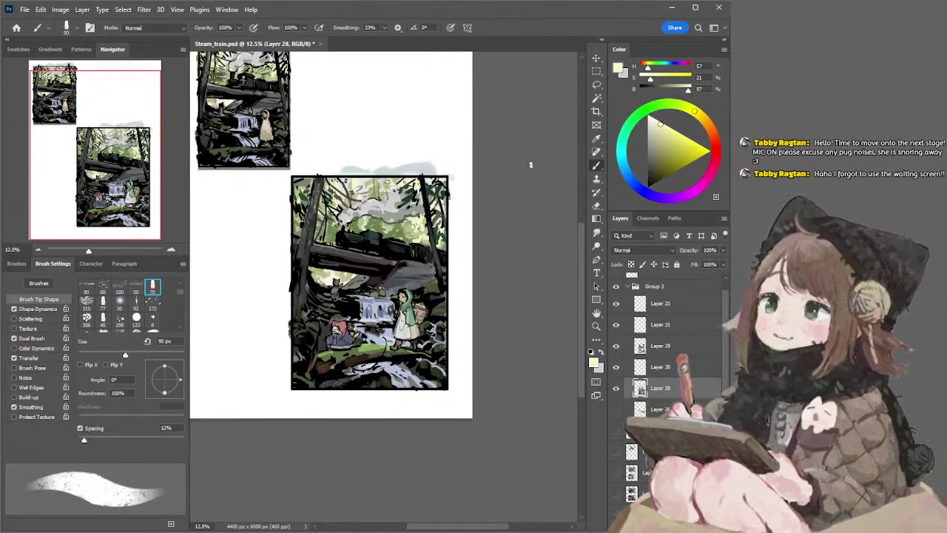
{"action": "key", "text": "l"}
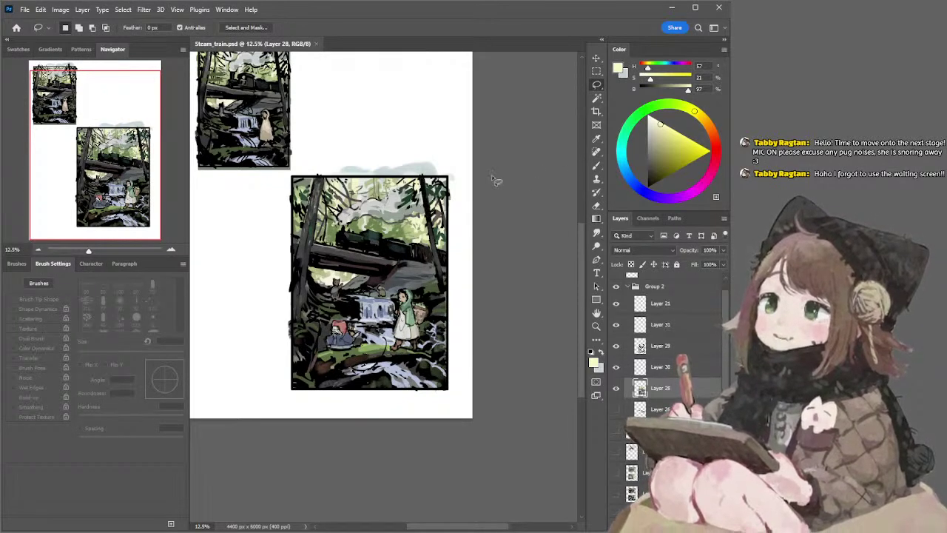
Mix a muted green of hue 83°, 25% saturation and 55% brightness and retouch the forest scene on Layer 28 at 90 px
{"action": "key", "text": "b"}
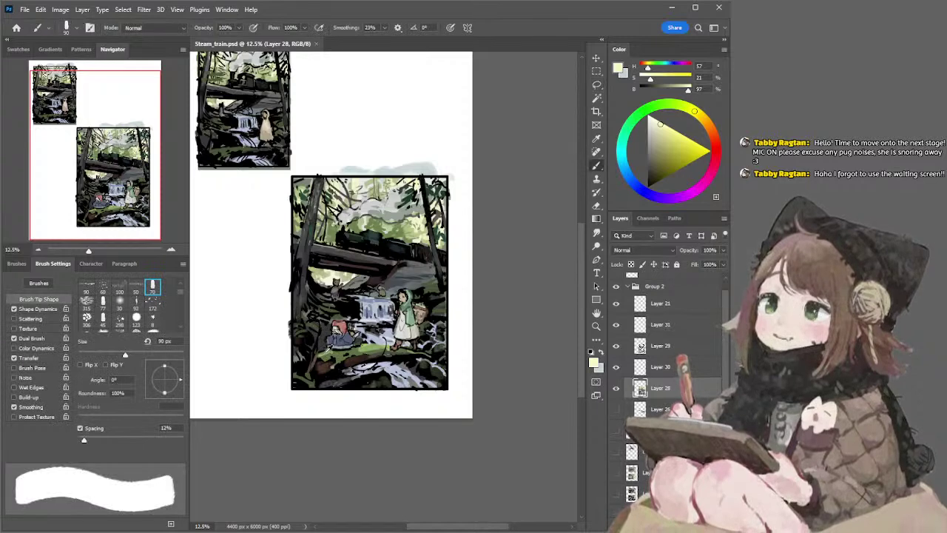
{"action": "left_click", "coordinate": [330, 349], "text": "alt"}
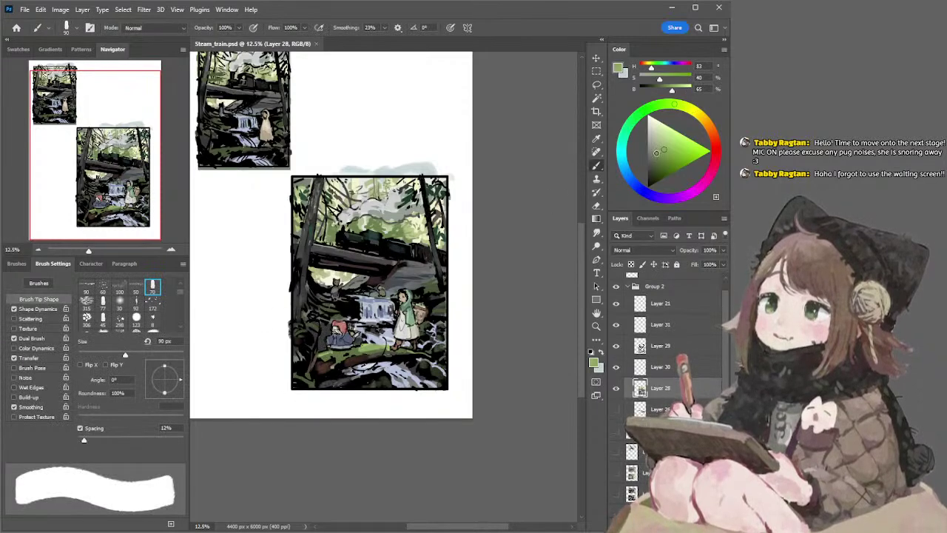
{"action": "left_click", "coordinate": [656, 152]}
{"action": "key", "text": "l"}
{"action": "key", "text": "b"}
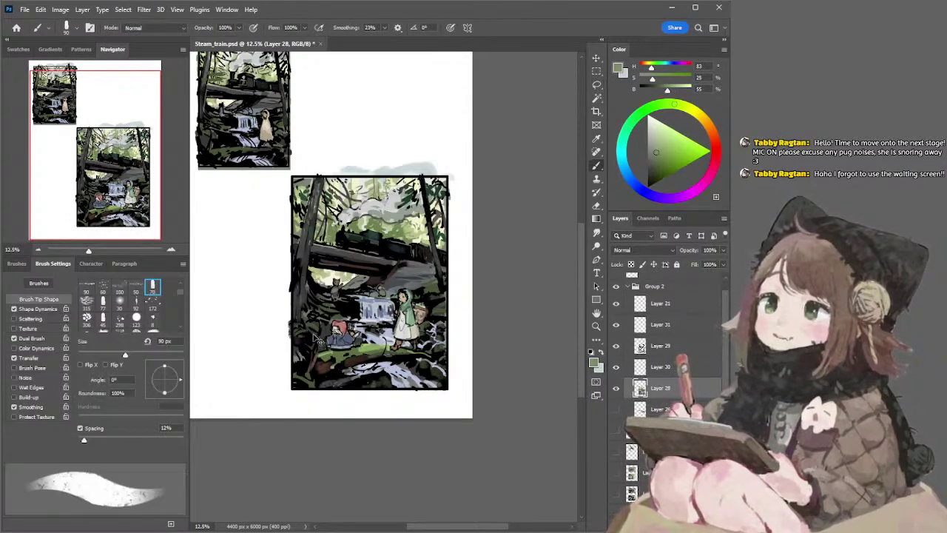
{"action": "key", "text": "l"}
{"action": "key", "text": "b"}
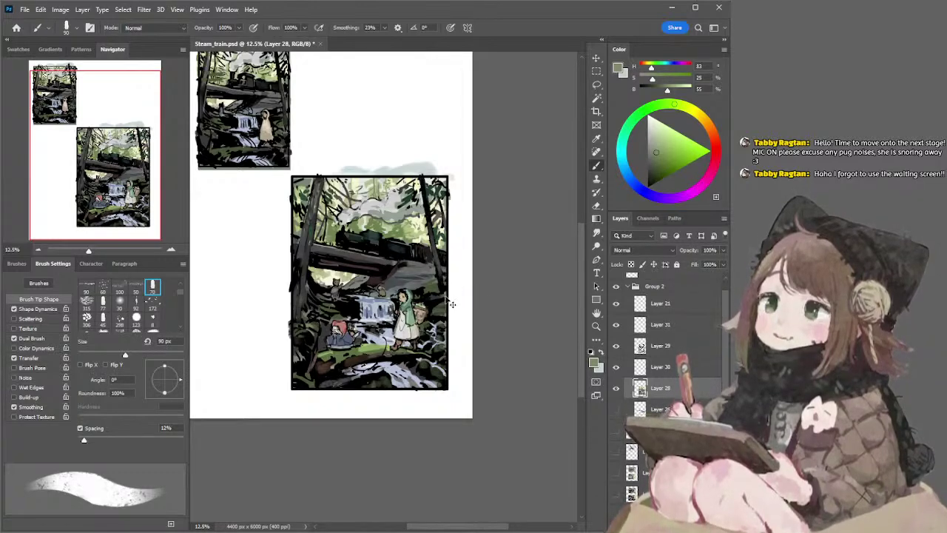
Touch up the line work beside the bridge's end on Layer 29 with sampled black at 90 px and save the document
{"action": "left_click", "coordinate": [443, 287], "text": "ctrl"}
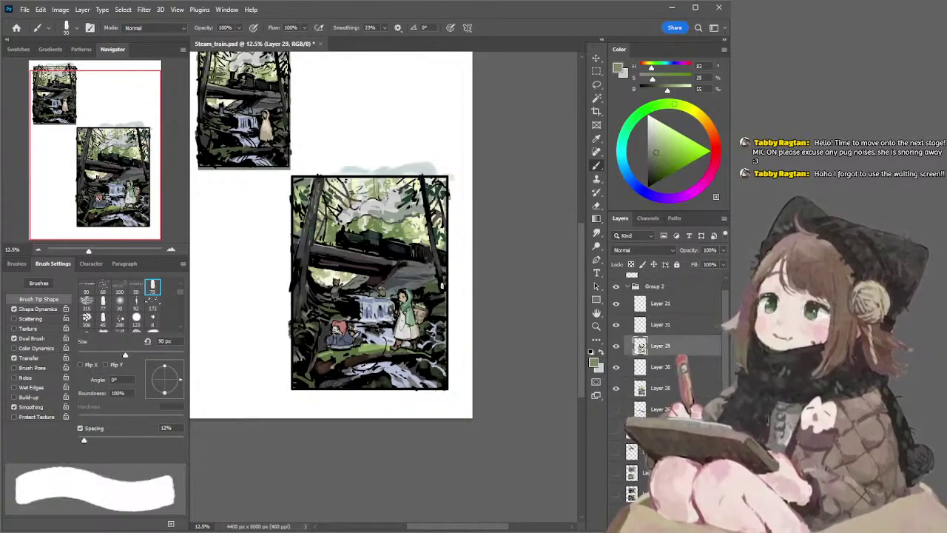
{"action": "left_click", "coordinate": [442, 287], "text": "alt"}
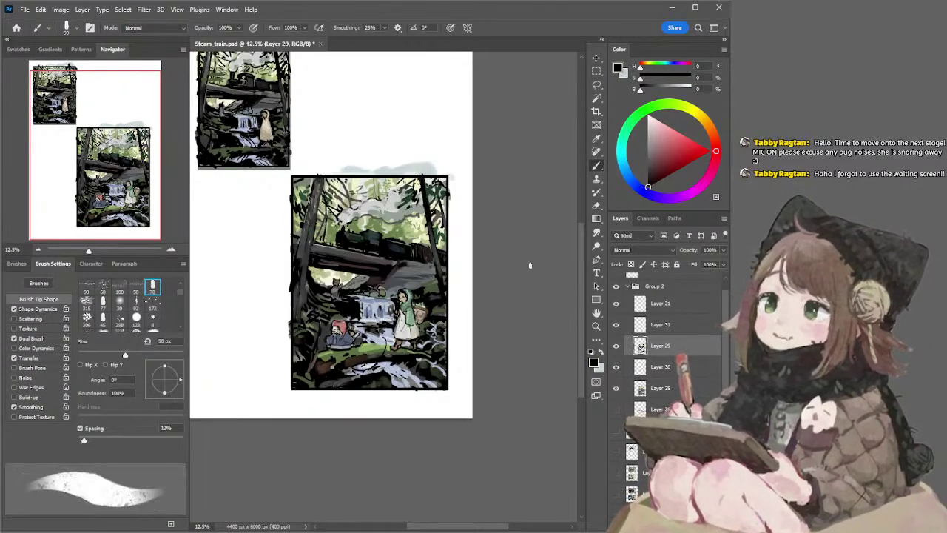
{"action": "key", "text": "l"}
{"action": "key", "text": "ctrl+s"}
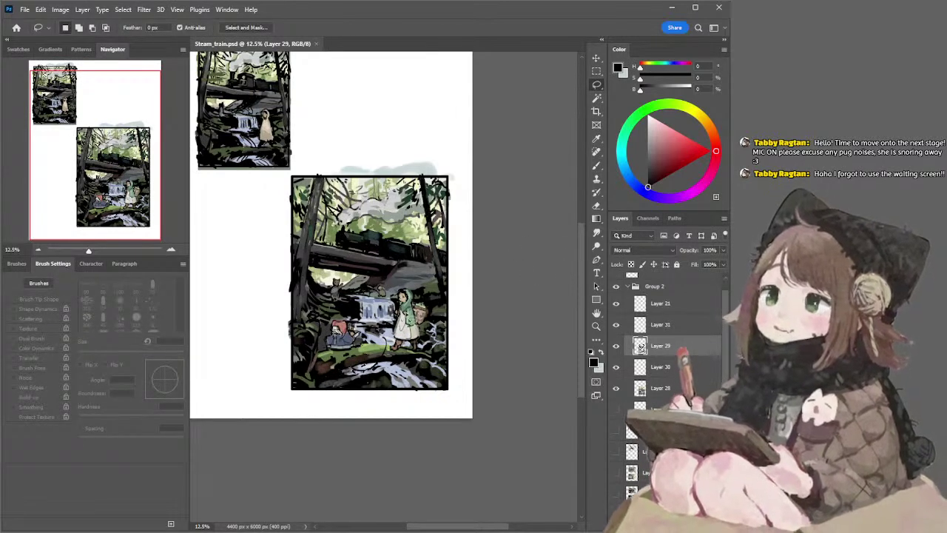
Shade the standing figure's green shawl on Layer 28 with a darker green of hue 145°, 29% saturation and 42% brightness at 90 px
{"action": "left_click", "coordinate": [409, 311], "text": "ctrl"}
{"action": "key", "text": "e"}
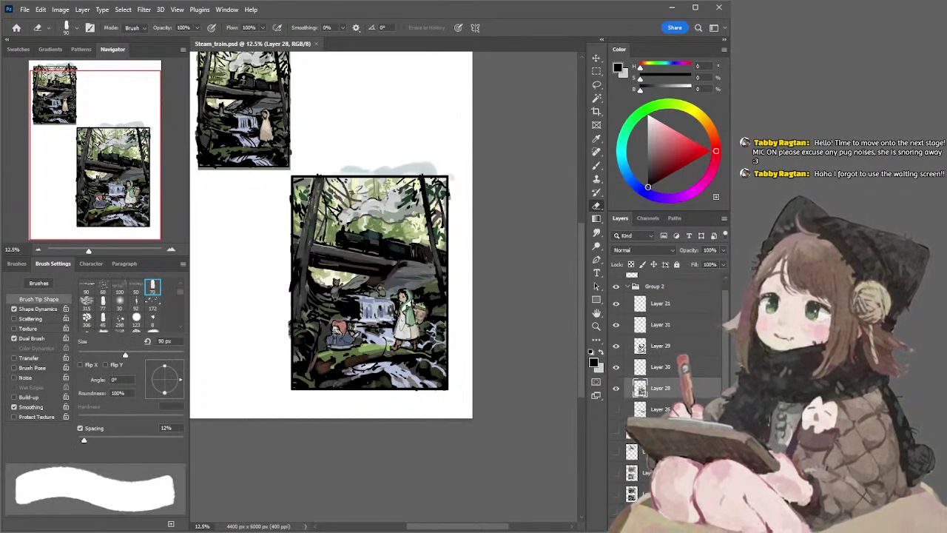
{"action": "key", "text": "b"}
{"action": "left_click", "coordinate": [407, 307], "text": "alt"}
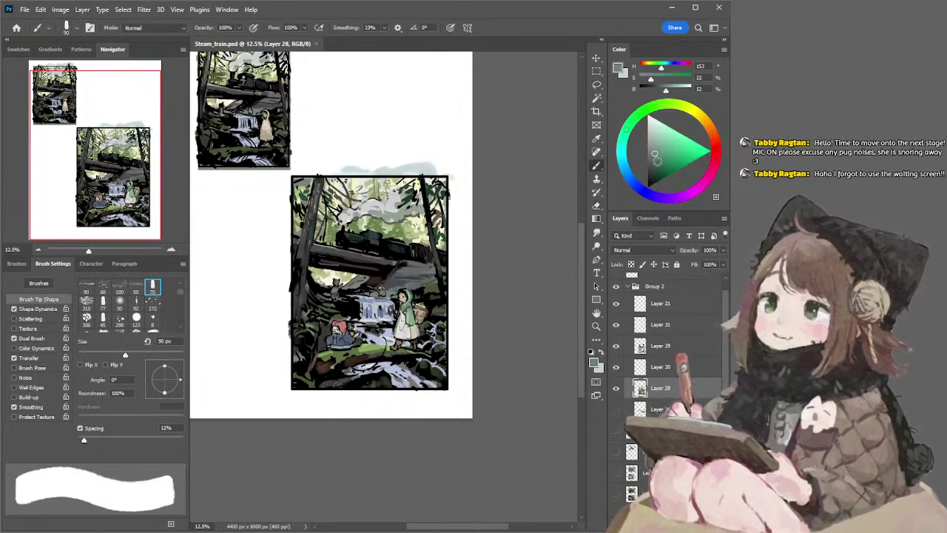
{"action": "left_click", "coordinate": [655, 161]}
{"action": "left_click", "coordinate": [629, 123]}
{"action": "left_click", "coordinate": [406, 305]}
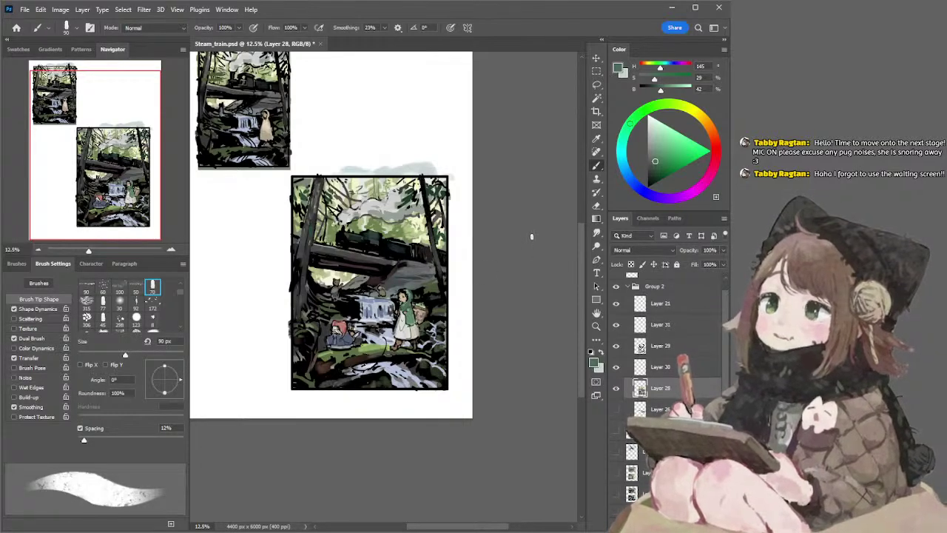
Mix a muted red for the seated girl's hair on Layer 28 and erase the Overlay highlights around the figures on Layer 31
{"action": "left_click", "coordinate": [347, 320], "text": "alt"}
{"action": "left_click_drag", "start_coordinate": [663, 144], "coordinate": [663, 149]}
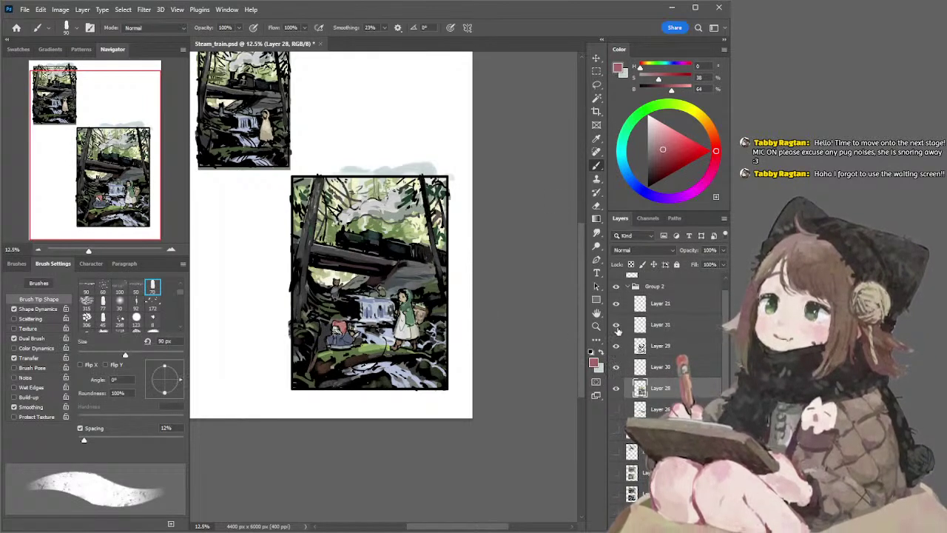
{"action": "left_click", "coordinate": [633, 325]}
{"action": "key", "text": "e"}
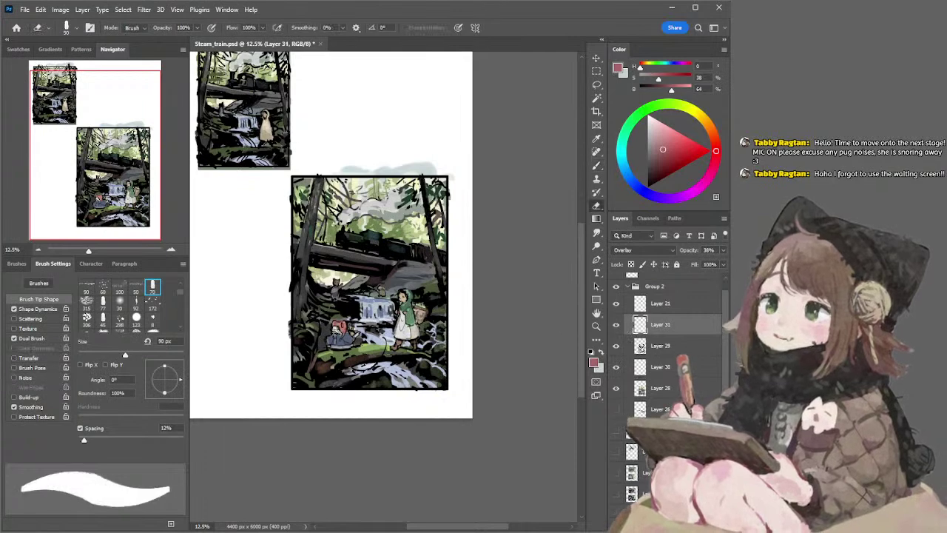
{"action": "left_click_drag", "start_coordinate": [344, 329], "coordinate": [341, 326]}
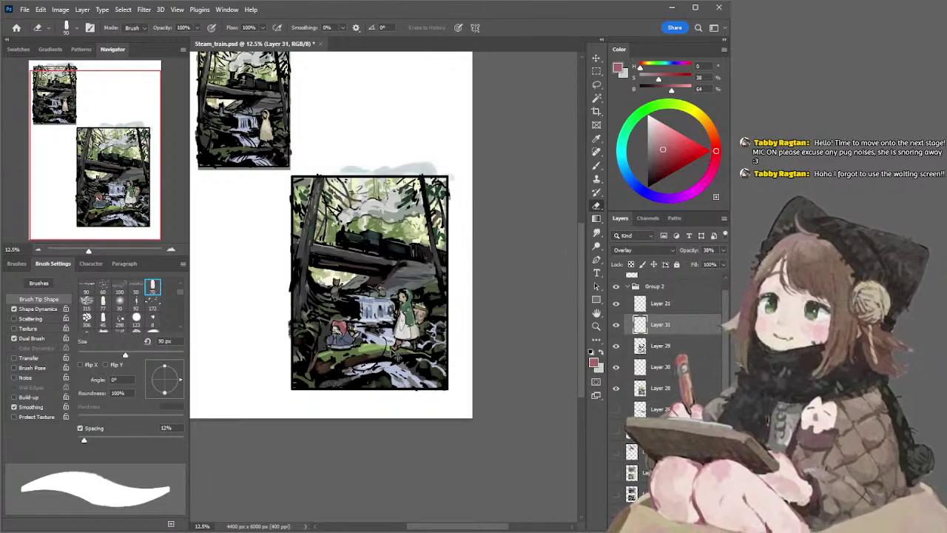
Enlarge the eraser to 600 px and examine the whole page at a reduced size to judge the composition
{"action": "key", "text": "]"}
{"action": "key", "text": "]"}
{"action": "key", "text": "]"}
{"action": "key", "text": "]"}
{"action": "key", "text": "]"}
{"action": "key", "text": "]"}
{"action": "key", "text": "]"}
{"action": "key", "text": "]"}
{"action": "key", "text": "]"}
{"action": "key", "text": "]"}
{"action": "key", "text": "]"}
{"action": "key", "text": "]"}
{"action": "key", "text": "]"}
{"action": "key", "text": "]"}
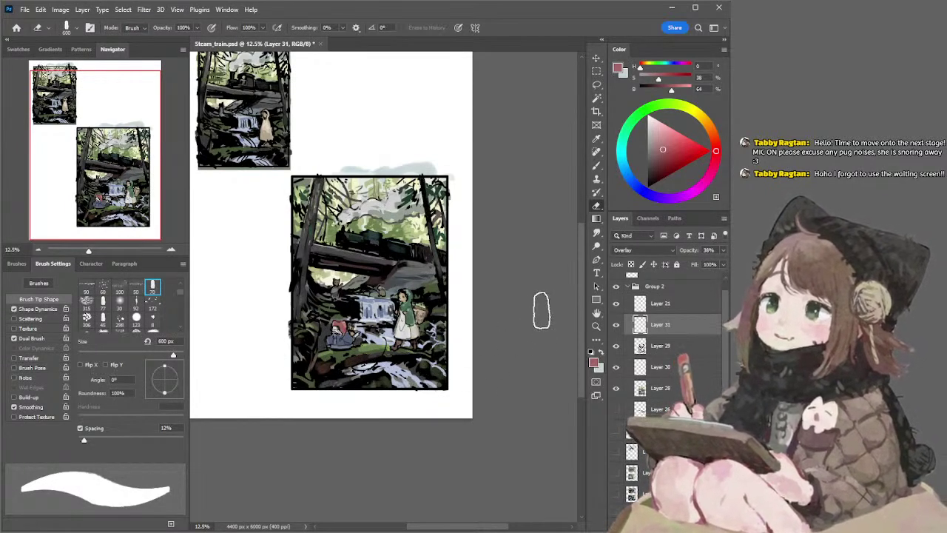
{"action": "left_click", "coordinate": [38, 250]}
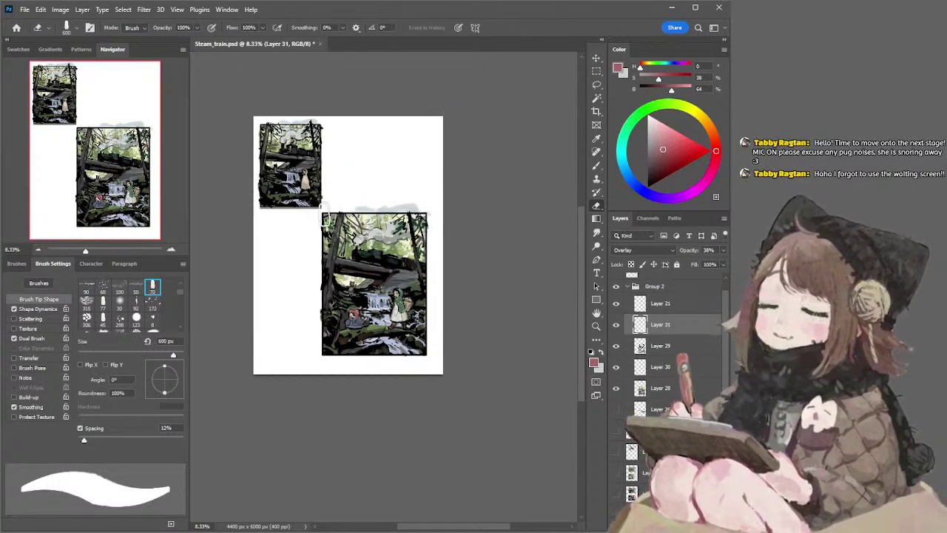
{"action": "left_click", "coordinate": [41, 249]}
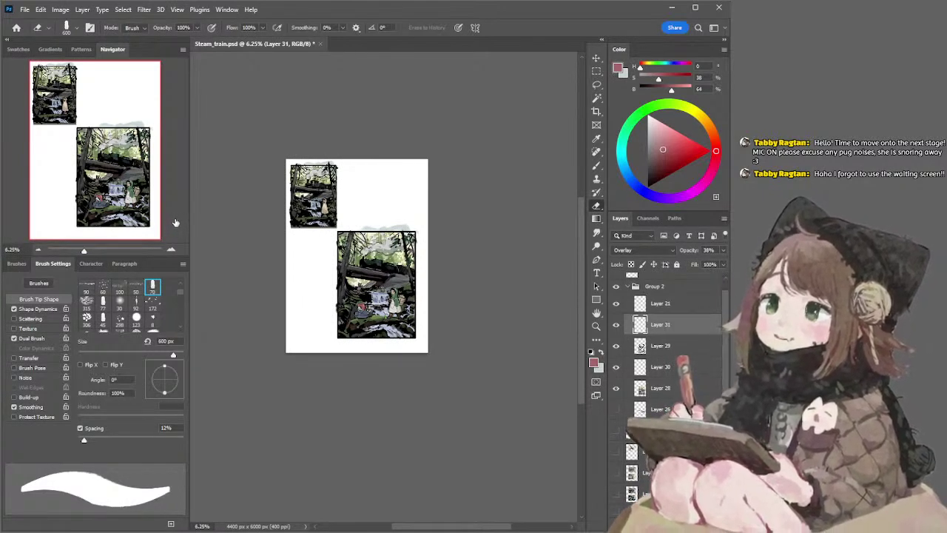
{"action": "left_click", "coordinate": [172, 249]}
{"action": "left_click", "coordinate": [174, 250]}
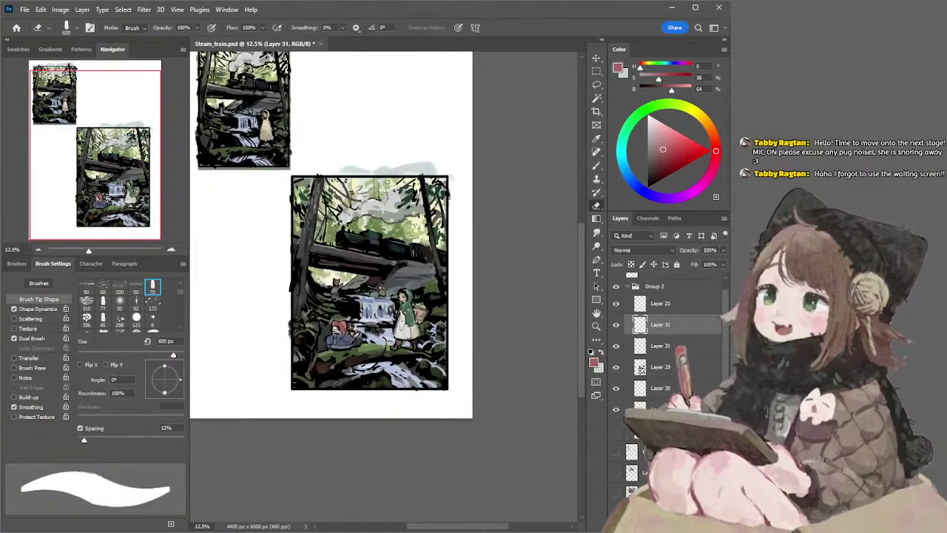
Set the new layer above Layer 31 to Multiply and mix a greyish blue of hue 190° and 45% brightness
{"action": "left_click", "coordinate": [653, 157]}
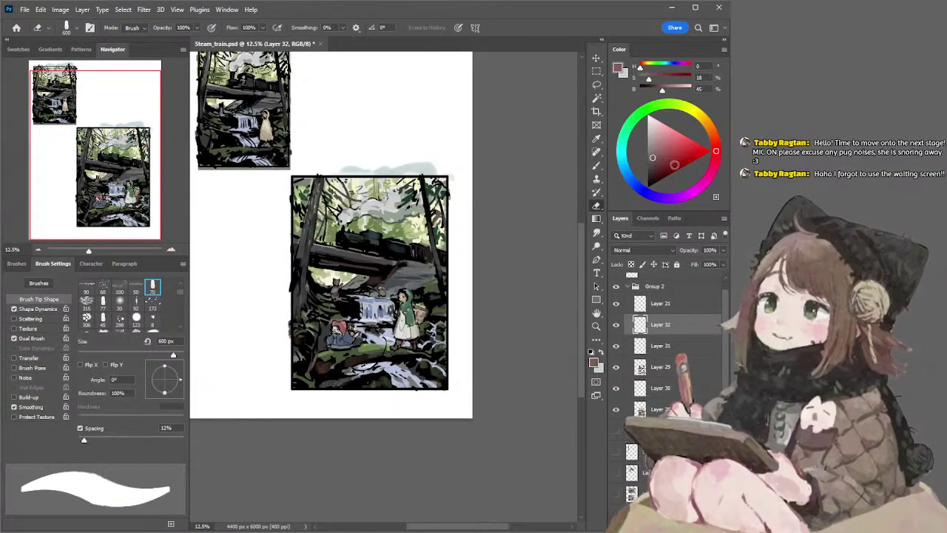
{"action": "left_click", "coordinate": [639, 249]}
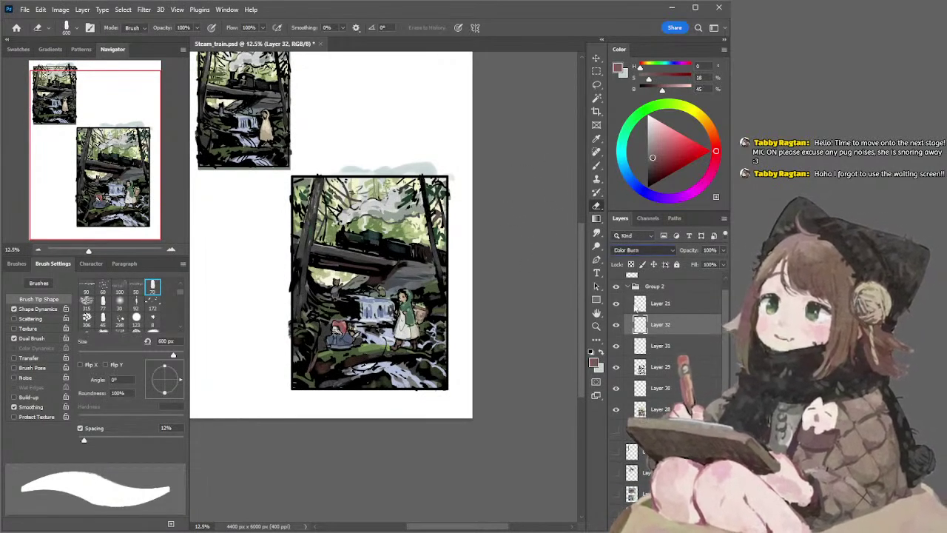
{"action": "scroll", "coordinate": [639, 250], "scroll_direction": "up", "scroll_amount": 4}
{"action": "left_click", "coordinate": [622, 148]}
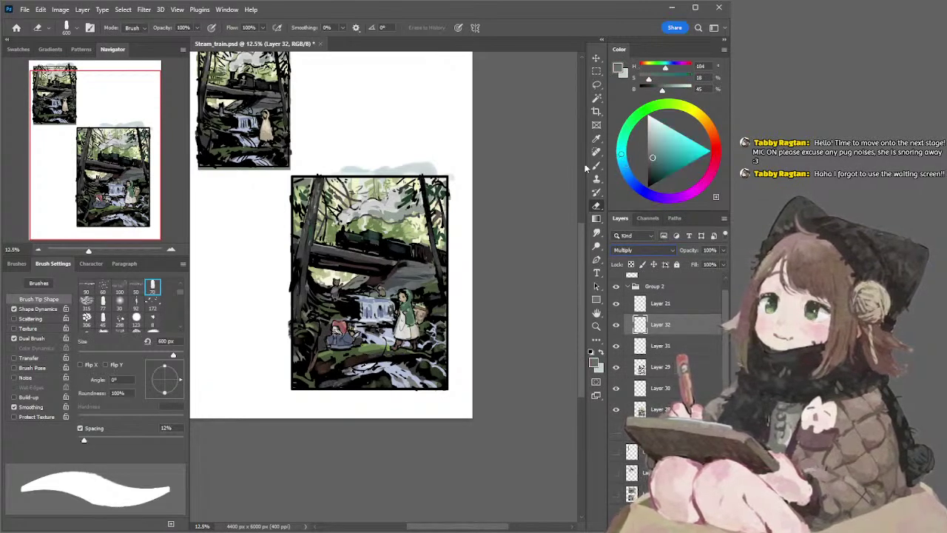
{"action": "left_click_drag", "start_coordinate": [623, 157], "coordinate": [621, 158]}
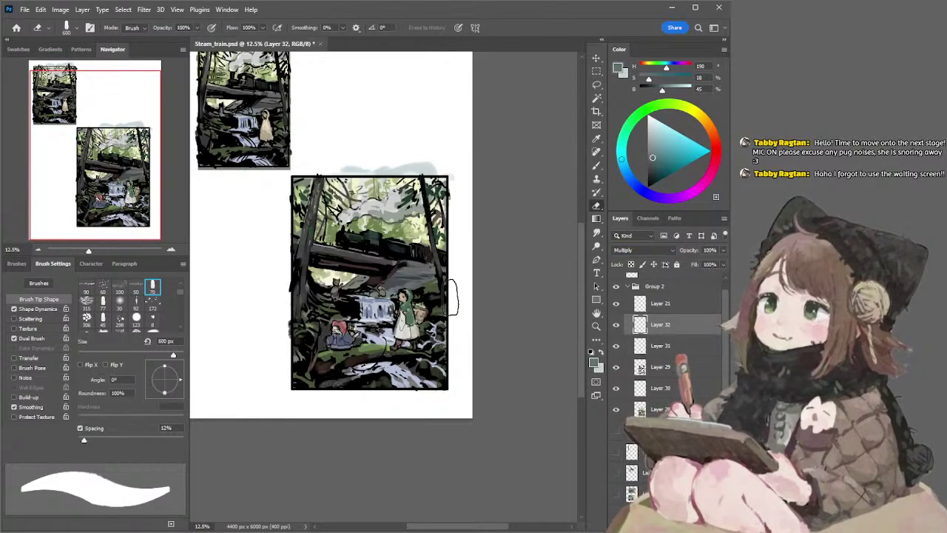
Paint a Multiply shadow over both figures and the mossy foreground log on Layer 32, using brush sizes from 250 to 300 px
{"action": "key", "text": "b"}
{"action": "key", "text": "bracketright"}
{"action": "key", "text": "bracketright"}
{"action": "key", "text": "bracketright"}
{"action": "key", "text": "bracketright"}
{"action": "key", "text": "bracketright"}
{"action": "key", "text": "bracketright"}
{"action": "key", "text": "bracketright"}
{"action": "key", "text": "bracketright"}
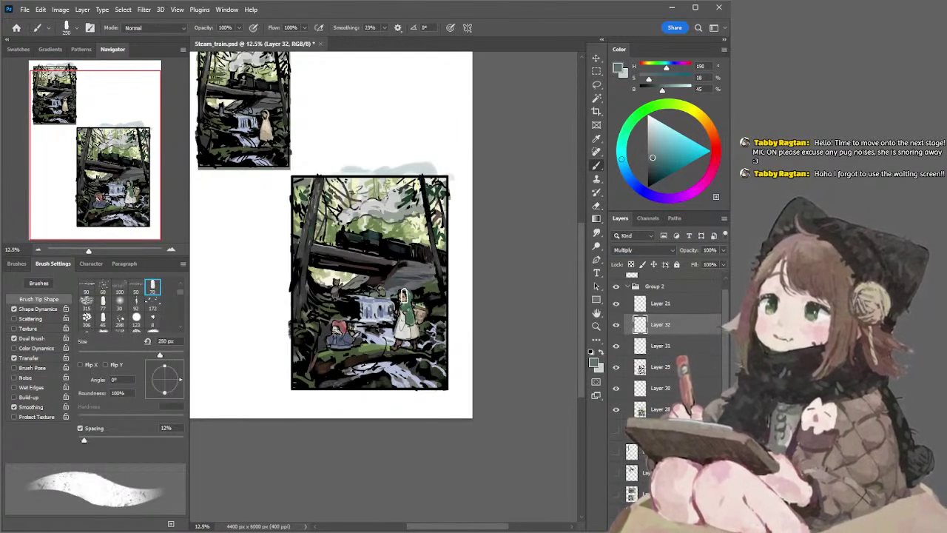
{"action": "mouse_move", "coordinate": [404, 299]}
{"action": "left_mouse_down"}
{"action": "mouse_move", "coordinate": [396, 331]}
{"action": "mouse_move", "coordinate": [408, 313]}
{"action": "mouse_move", "coordinate": [411, 331]}
{"action": "mouse_move", "coordinate": [425, 310]}
{"action": "mouse_move", "coordinate": [337, 334]}
{"action": "mouse_move", "coordinate": [334, 326]}
{"action": "mouse_move", "coordinate": [343, 327]}
{"action": "mouse_move", "coordinate": [328, 341]}
{"action": "mouse_move", "coordinate": [355, 337]}
{"action": "mouse_move", "coordinate": [310, 363]}
{"action": "mouse_move", "coordinate": [392, 350]}
{"action": "left_mouse_up"}
{"action": "key", "text": "bracketleft"}
{"action": "key", "text": "bracketleft"}
{"action": "key", "text": "bracketleft"}
{"action": "key", "text": "bracketright"}
{"action": "key", "text": "bracketright"}
{"action": "key", "text": "bracketright"}
{"action": "key", "text": "bracketright"}
{"action": "key", "text": "bracketright"}
{"action": "mouse_move", "coordinate": [322, 370]}
{"action": "left_mouse_down"}
{"action": "mouse_move", "coordinate": [375, 355]}
{"action": "mouse_move", "coordinate": [451, 360]}
{"action": "left_mouse_up"}
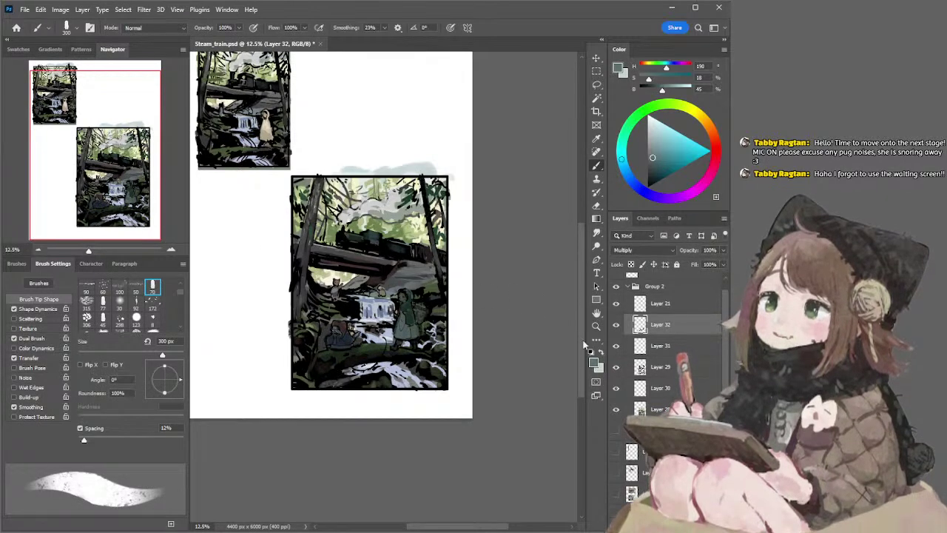
Add a layer below Layer 32, set it to Screen at 34% opacity, and pick a pale blue of hue 190° and 71% brightness
{"action": "key", "text": "alt+bracketleft"}
{"action": "key", "text": "ctrl+alt+shift+n"}
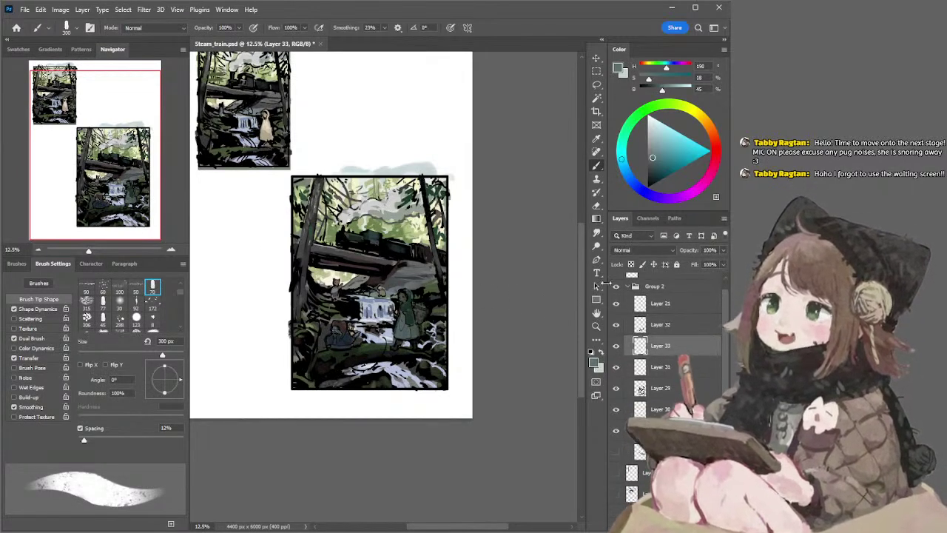
{"action": "left_click", "coordinate": [629, 250]}
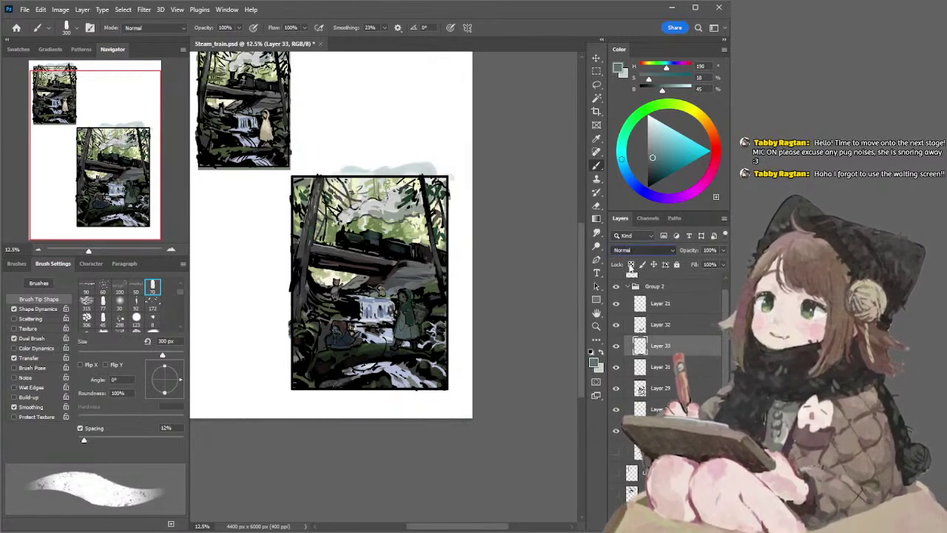
{"action": "left_click", "coordinate": [629, 342]}
{"action": "left_click_drag", "start_coordinate": [687, 252], "coordinate": [655, 252]}
{"action": "left_click", "coordinate": [656, 140]}
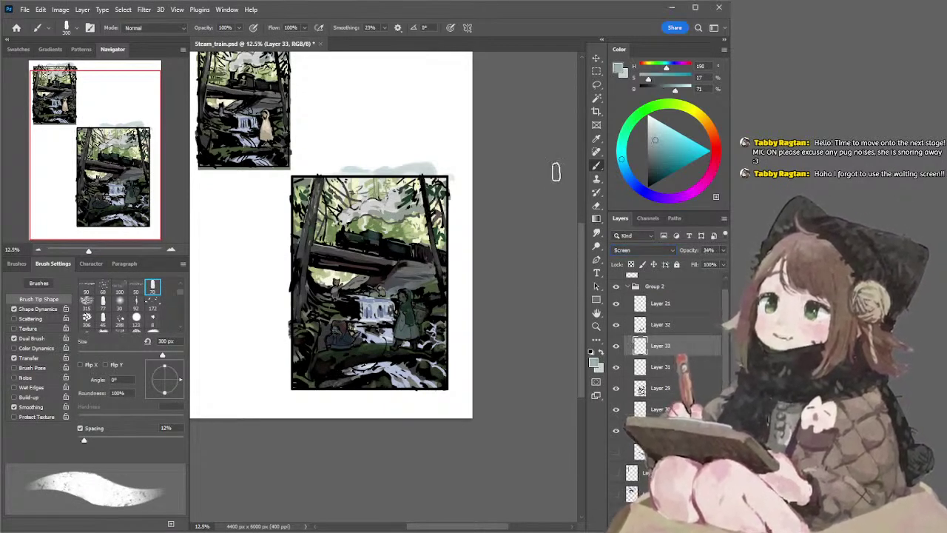
Paint mist around the waterfall and behind the figures on Layer 33 at 600 px with a pale green of hue 88° and 85% brightness
{"action": "key", "text": "]"}
{"action": "key", "text": "]"}
{"action": "key", "text": "]"}
{"action": "key", "text": "bracketright"}
{"action": "mouse_move", "coordinate": [303, 344]}
{"action": "left_mouse_down"}
{"action": "mouse_move", "coordinate": [336, 314]}
{"action": "mouse_move", "coordinate": [373, 317]}
{"action": "mouse_move", "coordinate": [415, 277]}
{"action": "mouse_move", "coordinate": [434, 323]}
{"action": "mouse_move", "coordinate": [440, 287]}
{"action": "mouse_move", "coordinate": [442, 325]}
{"action": "left_mouse_up"}
{"action": "key", "text": "ctrl+z"}
{"action": "left_click", "coordinate": [657, 130]}
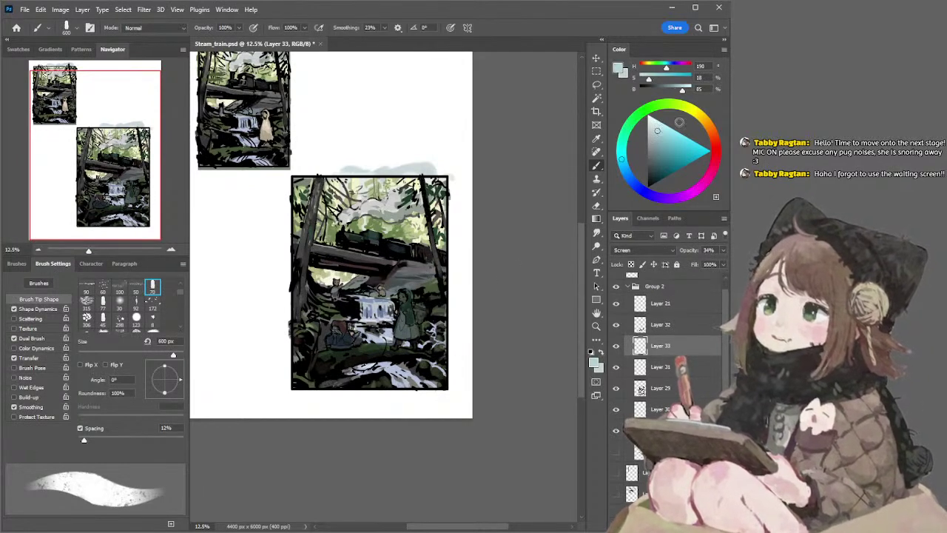
{"action": "left_click", "coordinate": [669, 104]}
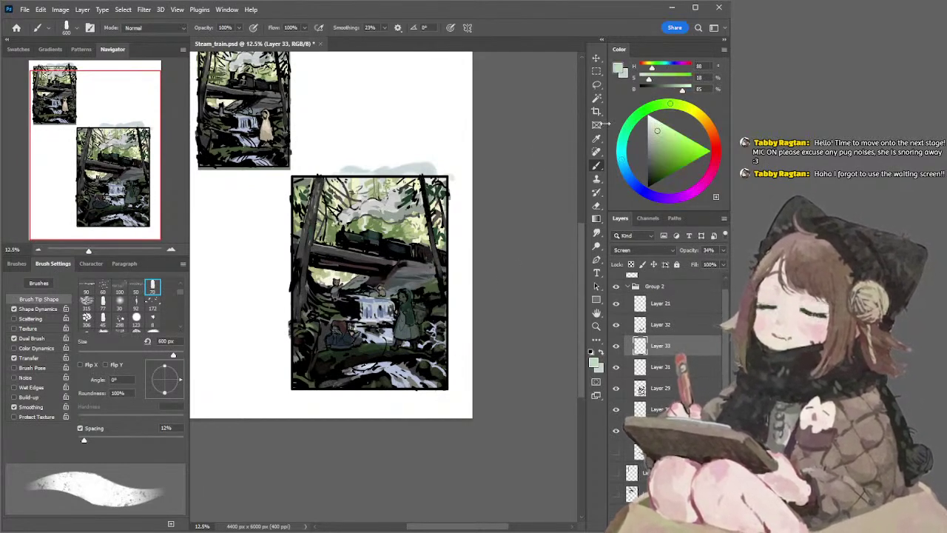
{"action": "mouse_move", "coordinate": [298, 340]}
{"action": "left_mouse_down"}
{"action": "mouse_move", "coordinate": [345, 303]}
{"action": "mouse_move", "coordinate": [335, 296]}
{"action": "mouse_move", "coordinate": [352, 304]}
{"action": "mouse_move", "coordinate": [411, 278]}
{"action": "mouse_move", "coordinate": [384, 290]}
{"action": "mouse_move", "coordinate": [376, 319]}
{"action": "mouse_move", "coordinate": [417, 267]}
{"action": "mouse_move", "coordinate": [433, 332]}
{"action": "mouse_move", "coordinate": [437, 283]}
{"action": "mouse_move", "coordinate": [441, 322]}
{"action": "left_mouse_up"}
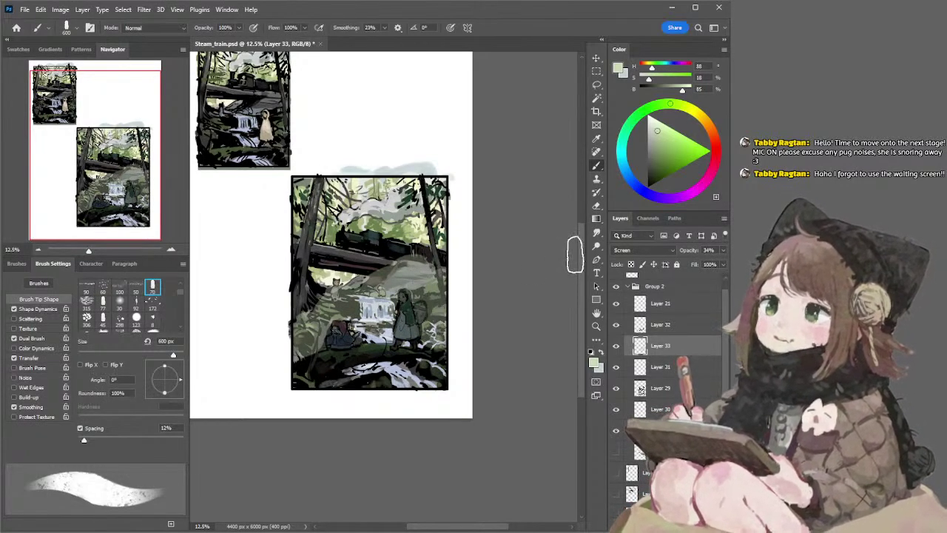
Undo the mist layer and the shadow strokes over the figures, going back to the empty Multiply Layer 32
{"action": "left_click", "coordinate": [37, 249]}
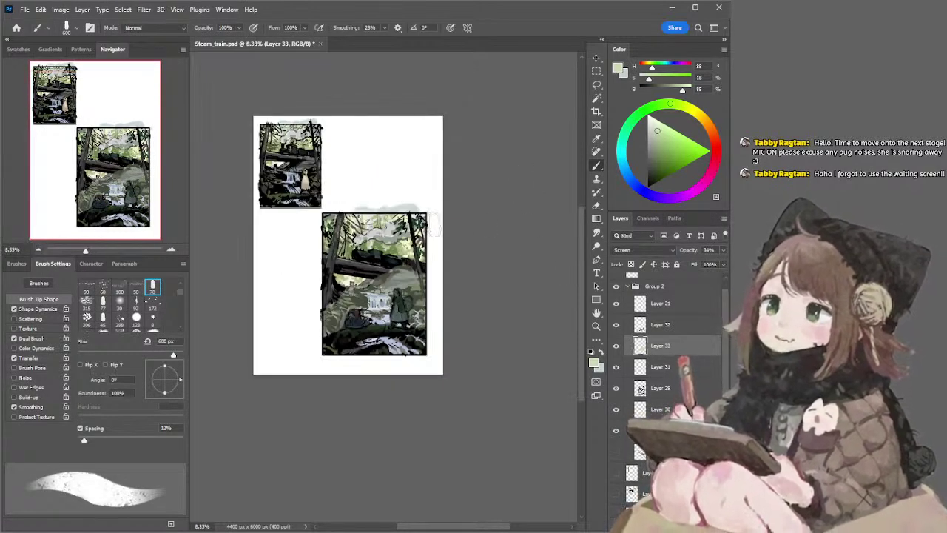
{"action": "mouse_move", "coordinate": [332, 271]}
{"action": "left_mouse_down"}
{"action": "mouse_move", "coordinate": [343, 264]}
{"action": "mouse_move", "coordinate": [400, 277]}
{"action": "left_mouse_up"}
{"action": "key", "text": "ctrl+z"}
{"action": "key", "text": "ctrl+z"}
{"action": "key", "text": "ctrl+z"}
{"action": "key", "text": "ctrl+z"}
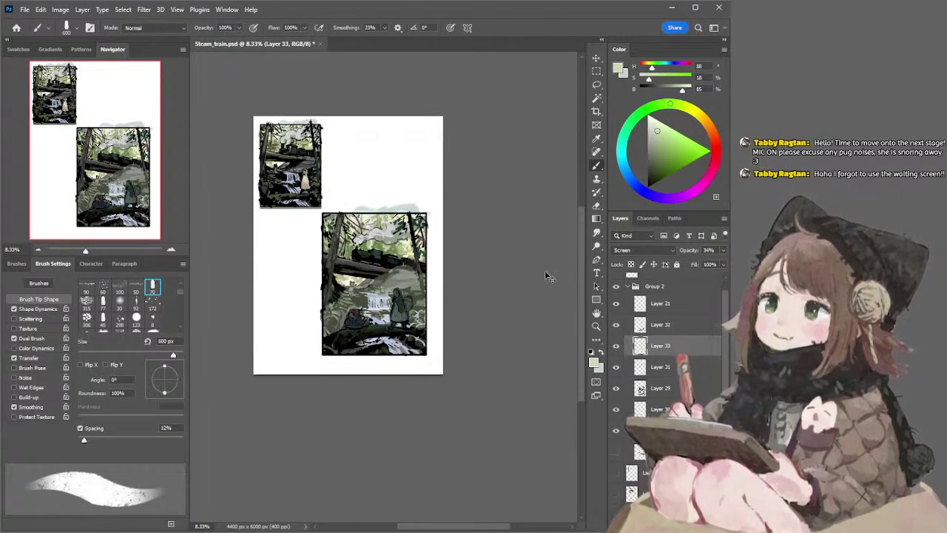
{"action": "key", "text": "ctrl+z"}
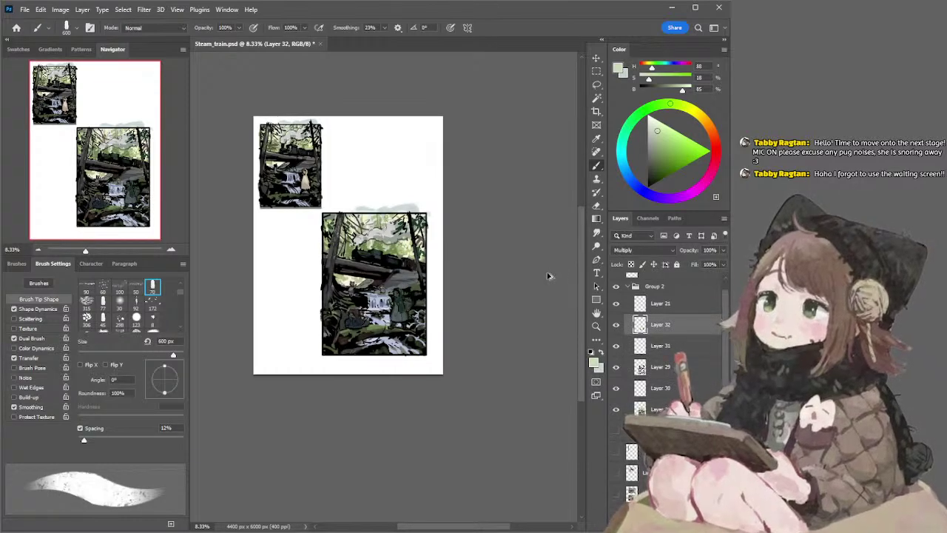
{"action": "key", "text": "ctrl+z"}
{"action": "key", "text": "ctrl+z"}
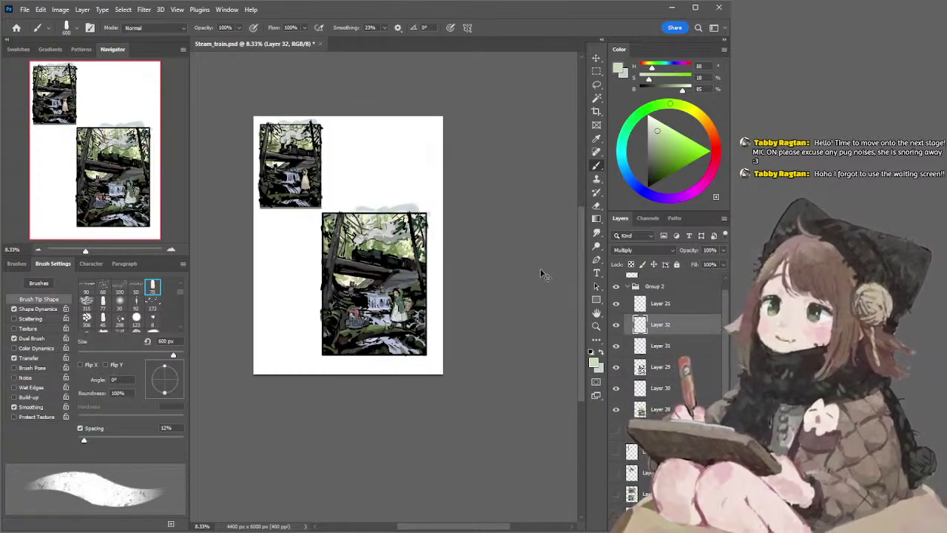
{"action": "key", "text": "l"}
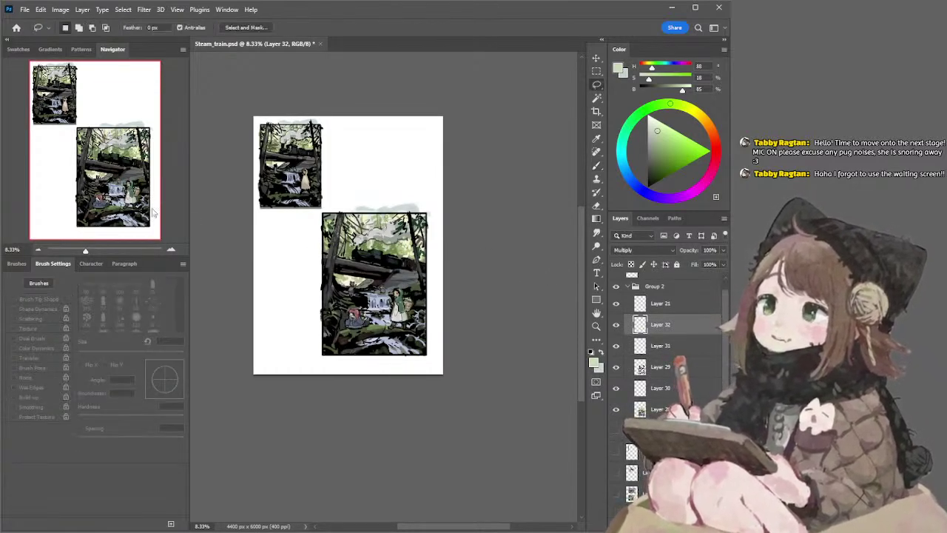
{"action": "left_click", "coordinate": [171, 250]}
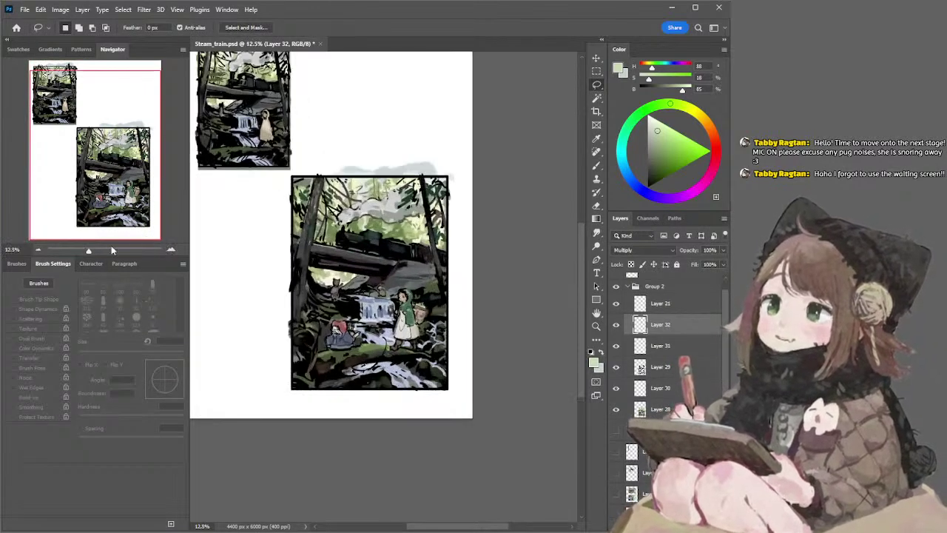
Save Steam_train.psd, select Layer 28 in Group 2, and hide and reshow it to check what it contains
{"action": "left_click", "coordinate": [36, 250]}
{"action": "key", "text": "ctrl+s"}
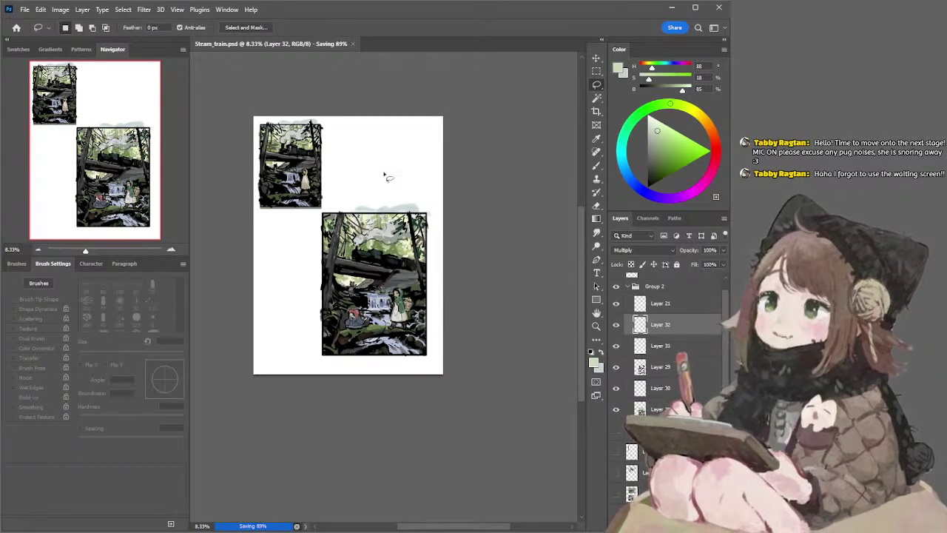
{"action": "left_click", "coordinate": [171, 250]}
{"action": "left_click", "coordinate": [635, 408]}
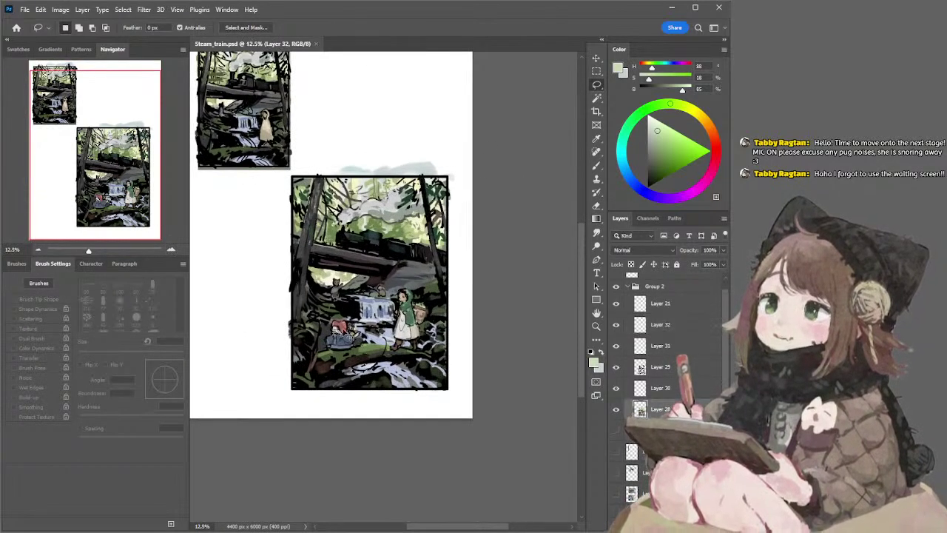
{"action": "left_click", "coordinate": [617, 410]}
{"action": "left_click", "coordinate": [616, 410]}
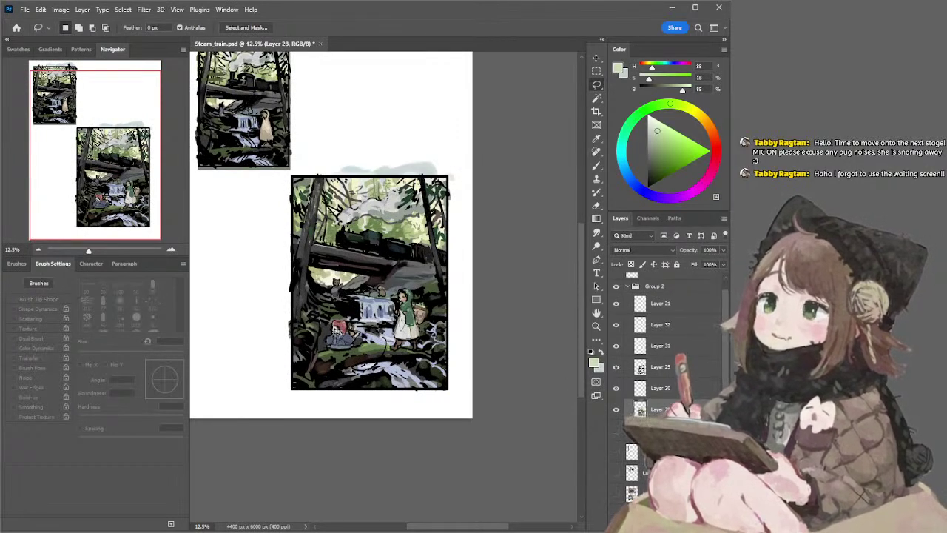
Select Layer 31 and prepare a 300 px brush with a pale yellow-green of hue 69°, 20% saturation and 90% brightness
{"action": "left_click", "coordinate": [640, 326]}
{"action": "left_click", "coordinate": [647, 346]}
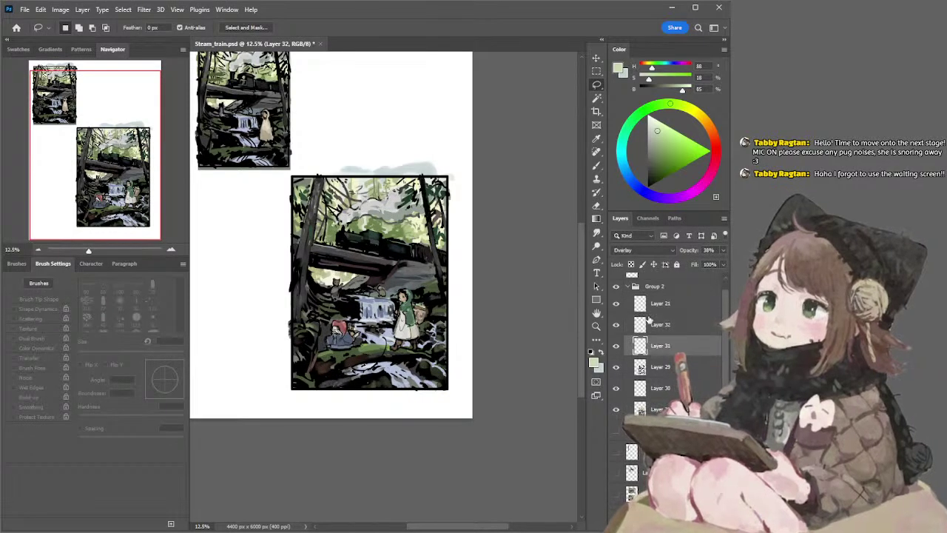
{"action": "key", "text": "b"}
{"action": "key", "text": "["}
{"action": "key", "text": "["}
{"action": "key", "text": "["}
{"action": "key", "text": "["}
{"action": "key", "text": "["}
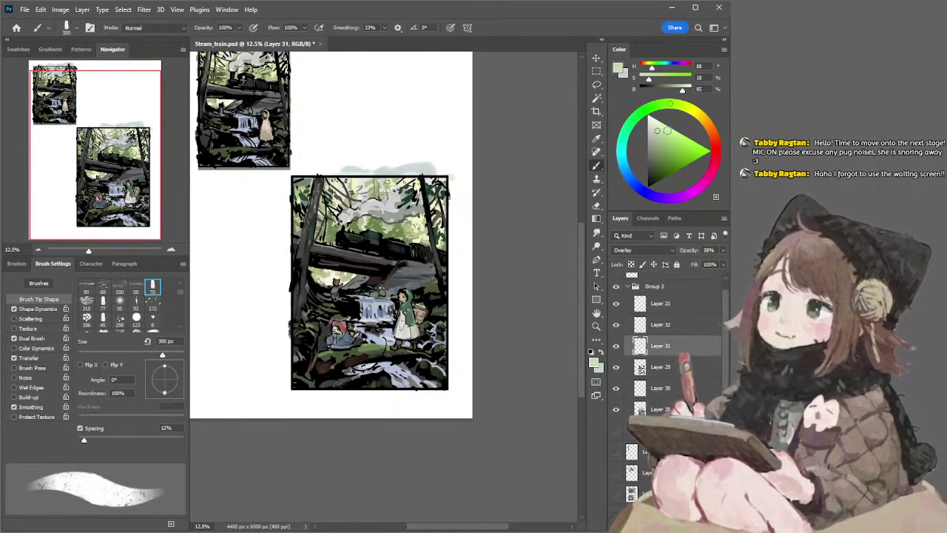
{"action": "left_click", "coordinate": [658, 128]}
{"action": "left_click_drag", "start_coordinate": [680, 104], "coordinate": [686, 108]}
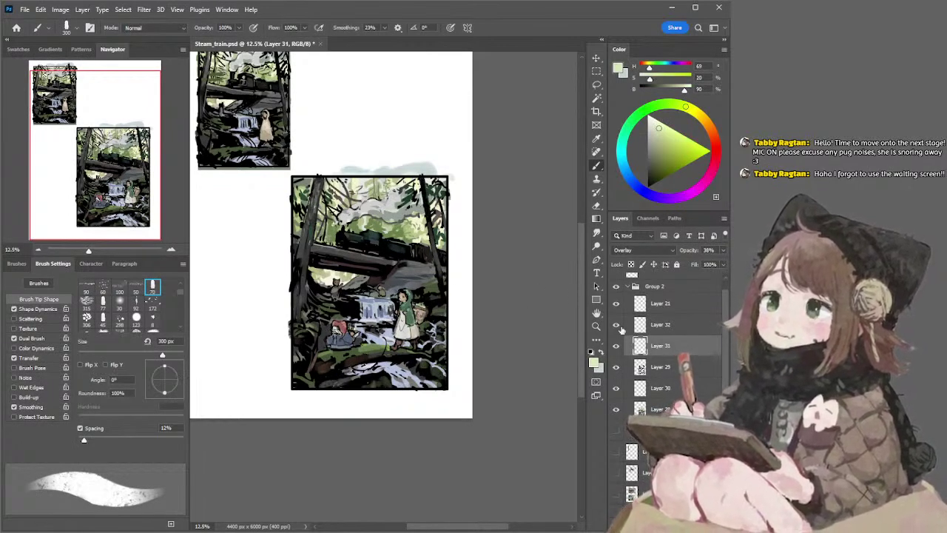
Select Layer 28 and lasso the seated and standing figures plus an area at the bridge's right end
{"action": "left_click", "coordinate": [353, 339], "text": "ctrl"}
{"action": "key", "text": "l"}
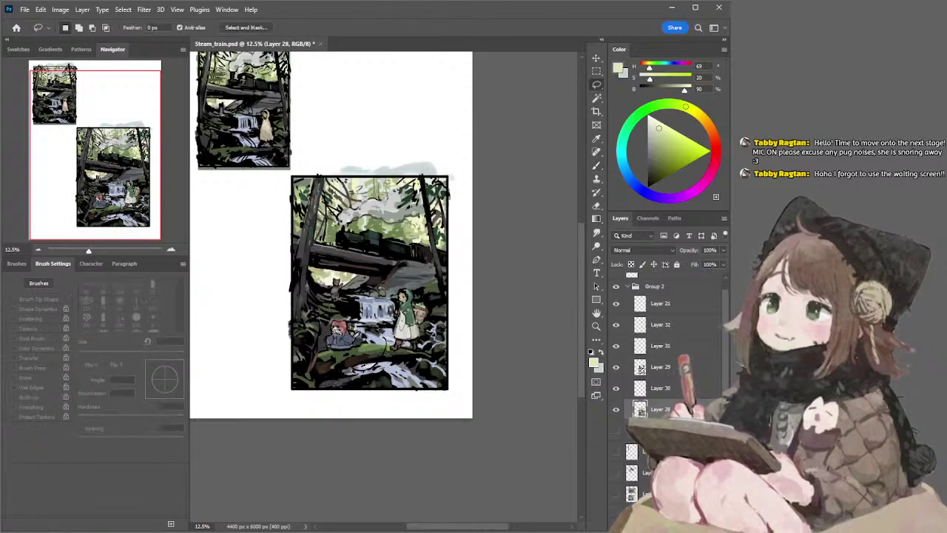
{"action": "mouse_move", "coordinate": [326, 338]}
{"action": "left_mouse_down"}
{"action": "mouse_move", "coordinate": [331, 347]}
{"action": "mouse_move", "coordinate": [352, 345]}
{"action": "mouse_move", "coordinate": [340, 323]}
{"action": "left_mouse_up"}
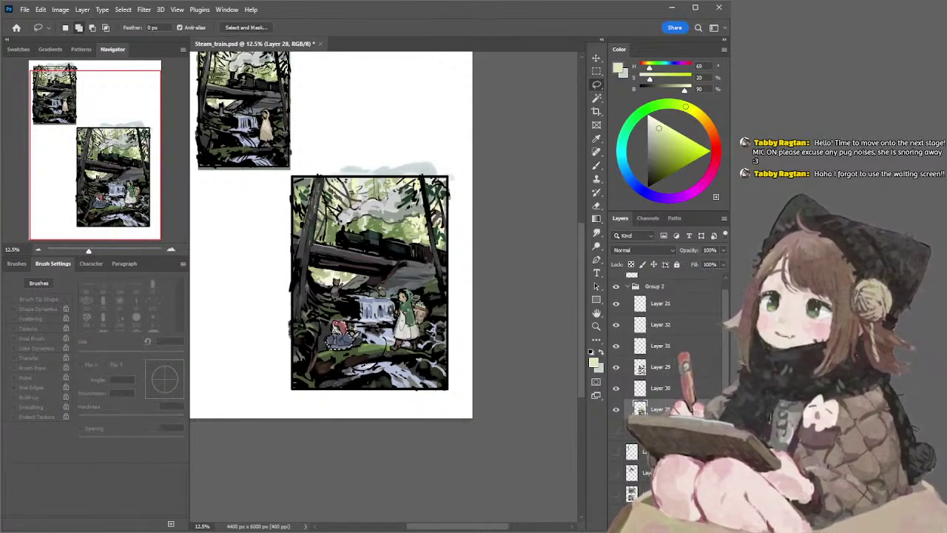
{"action": "mouse_move", "coordinate": [411, 299]}
{"action": "left_mouse_down"}
{"action": "mouse_move", "coordinate": [419, 334]}
{"action": "mouse_move", "coordinate": [405, 300]}
{"action": "mouse_move", "coordinate": [425, 325]}
{"action": "mouse_move", "coordinate": [429, 306]}
{"action": "mouse_move", "coordinate": [416, 310]}
{"action": "left_mouse_up"}
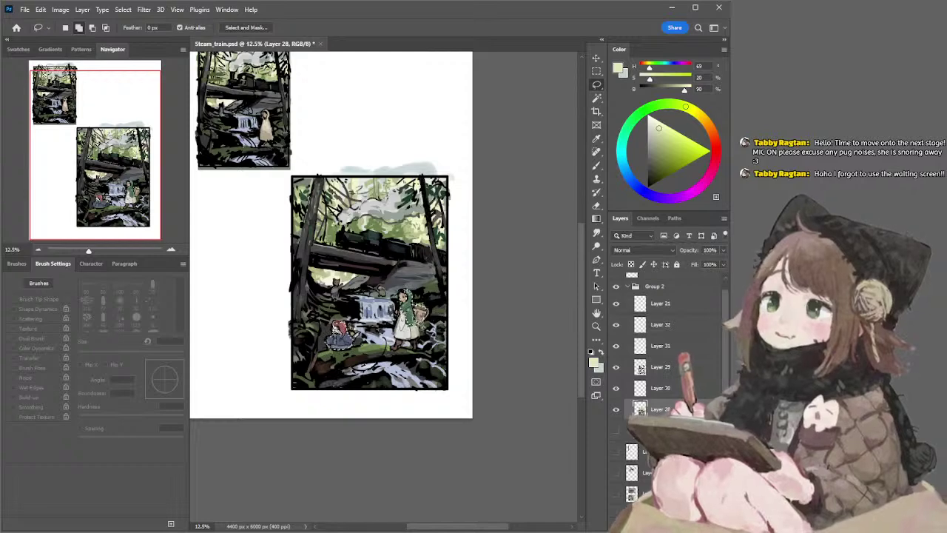
{"action": "left_click_drag", "start_coordinate": [441, 276], "coordinate": [442, 273]}
{"action": "key", "text": "i"}
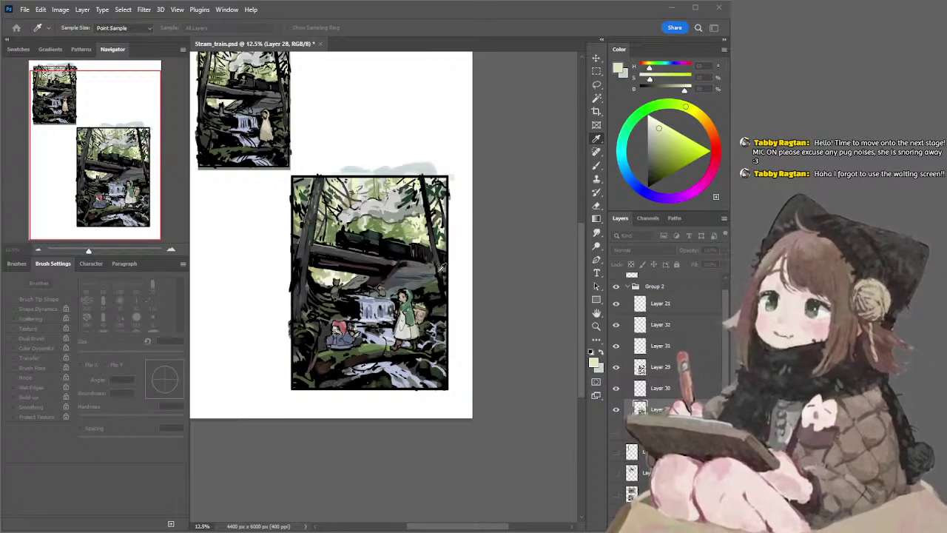
{"action": "key", "text": "l"}
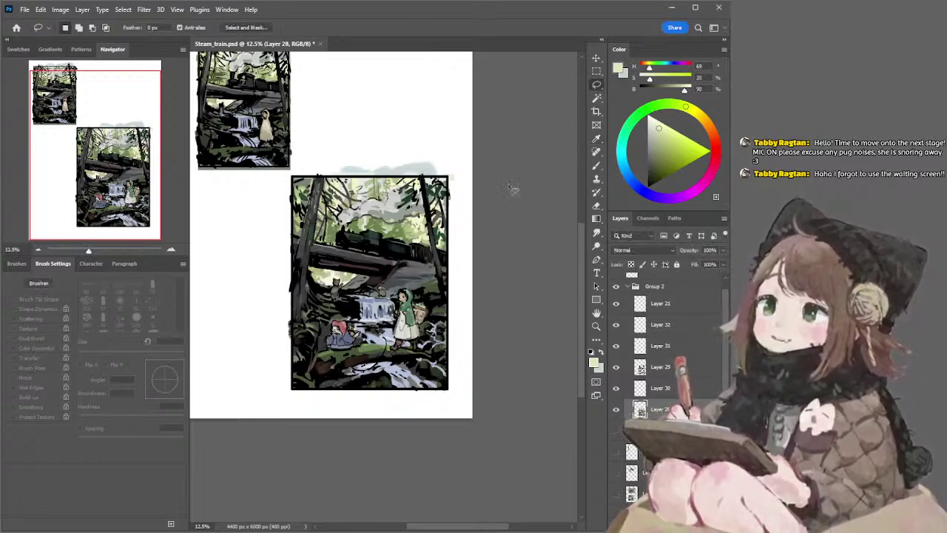
{"action": "left_click", "coordinate": [38, 249]}
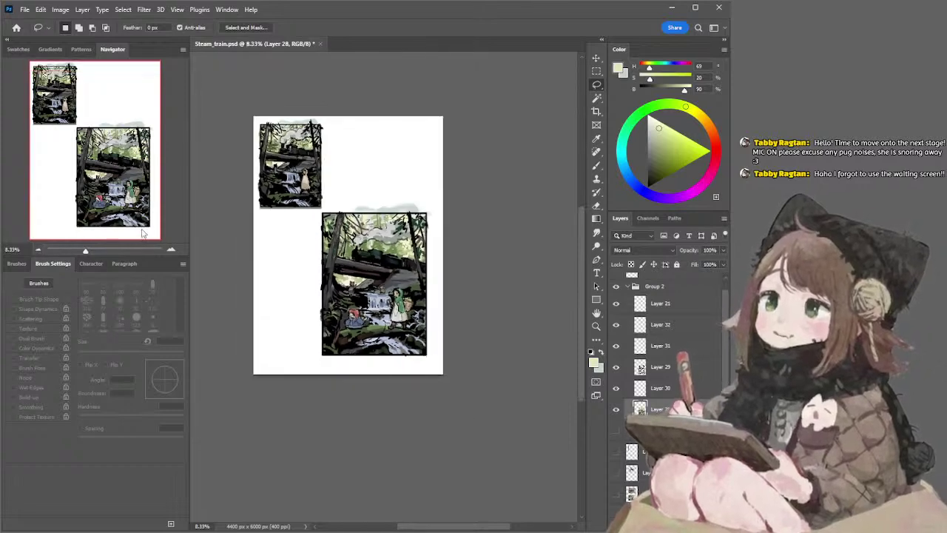
{"action": "left_click", "coordinate": [170, 250]}
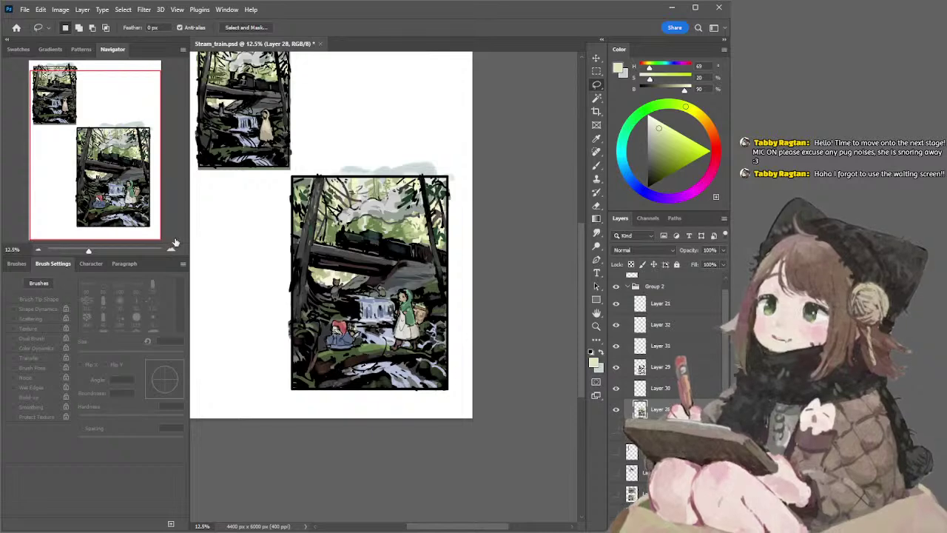
{"action": "left_click", "coordinate": [37, 249]}
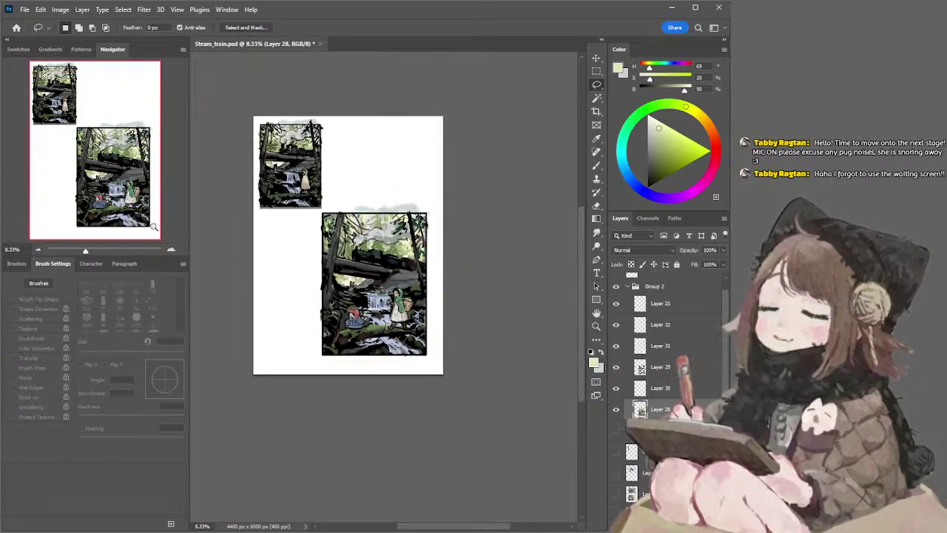
{"action": "left_click", "coordinate": [171, 250]}
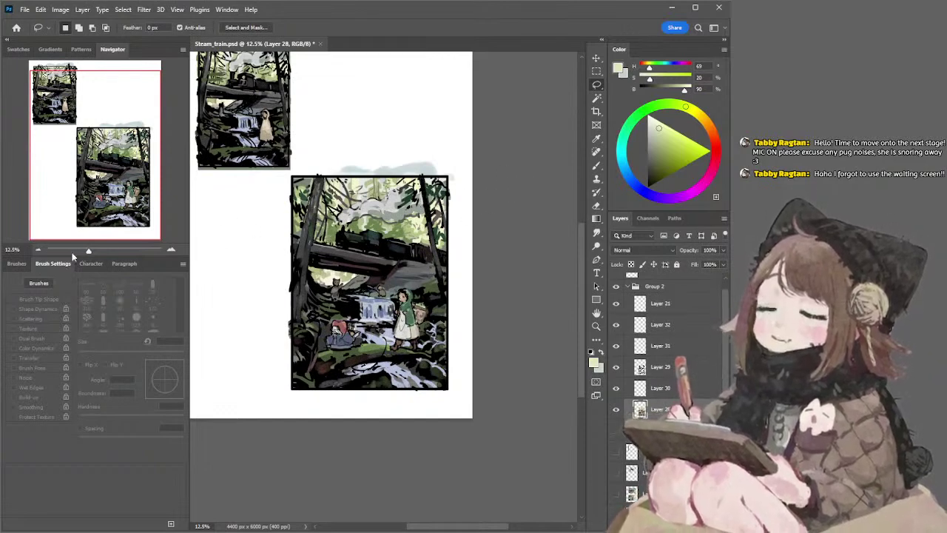
Paint yellow light in the foliage beneath the bridge on Layer 28 at 150 px with hue 56°, 50% saturation and 87% brightness
{"action": "left_click", "coordinate": [404, 281], "text": "ctrl"}
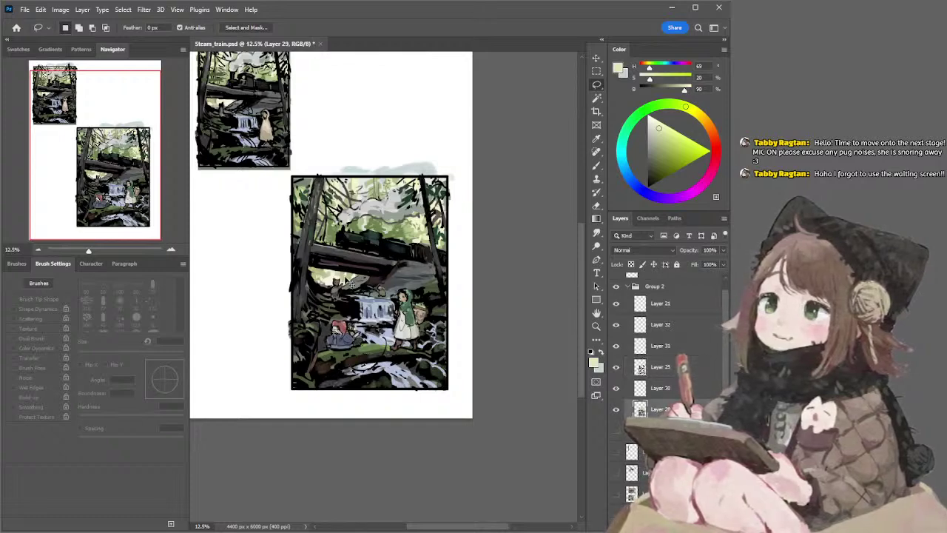
{"action": "key", "text": "b"}
{"action": "left_click", "coordinate": [666, 150]}
{"action": "left_click", "coordinate": [694, 111]}
{"action": "key", "text": "bracketleft"}
{"action": "key", "text": "bracketleft"}
{"action": "key", "text": "bracketleft"}
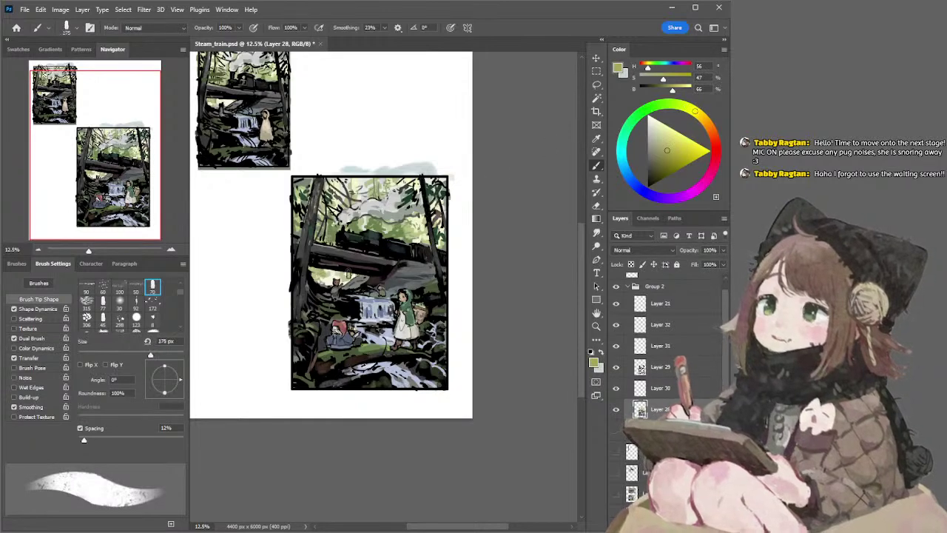
{"action": "left_click", "coordinate": [674, 140]}
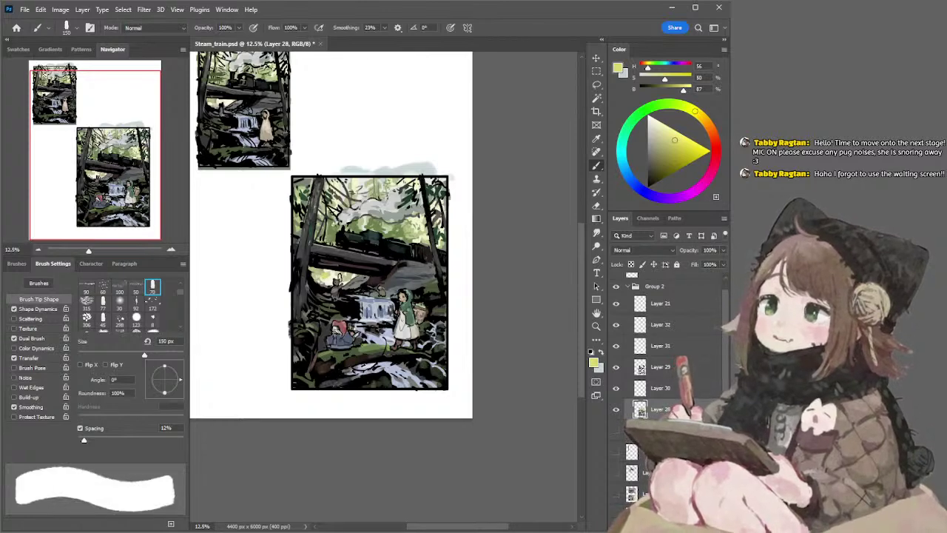
{"action": "key", "text": "bracketleft"}
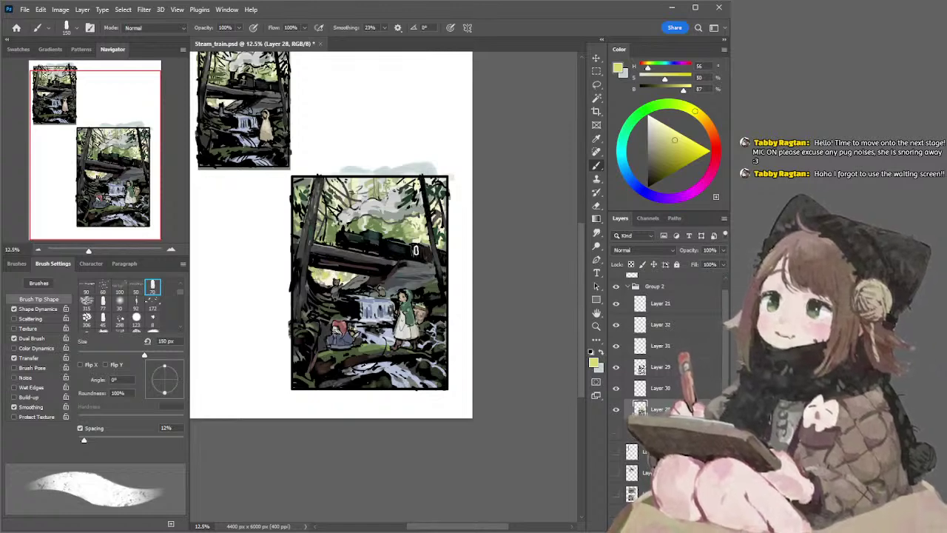
Save the document with the retouched foliage on Layer 28
{"action": "key", "text": "l"}
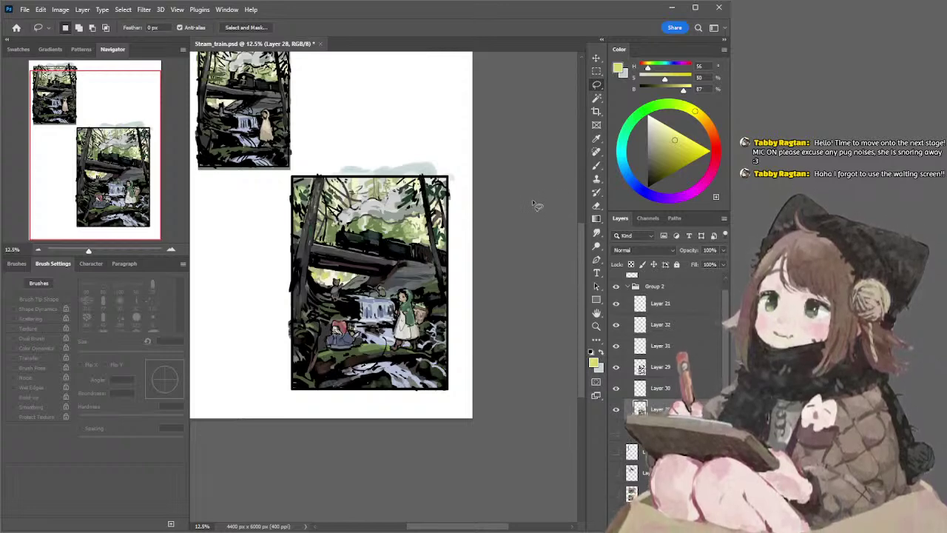
{"action": "left_click_drag", "start_coordinate": [458, 163], "coordinate": [424, 175]}
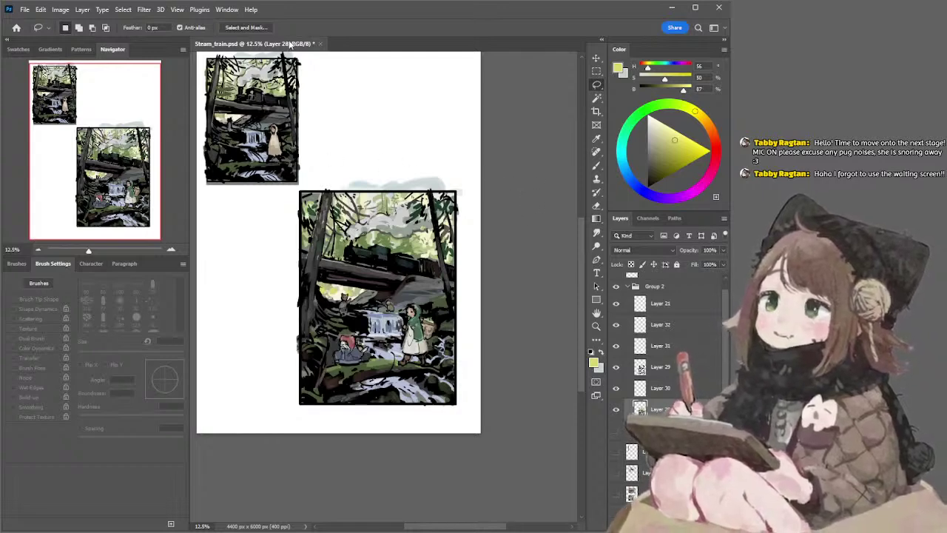
{"action": "key", "text": "ctrl+s"}
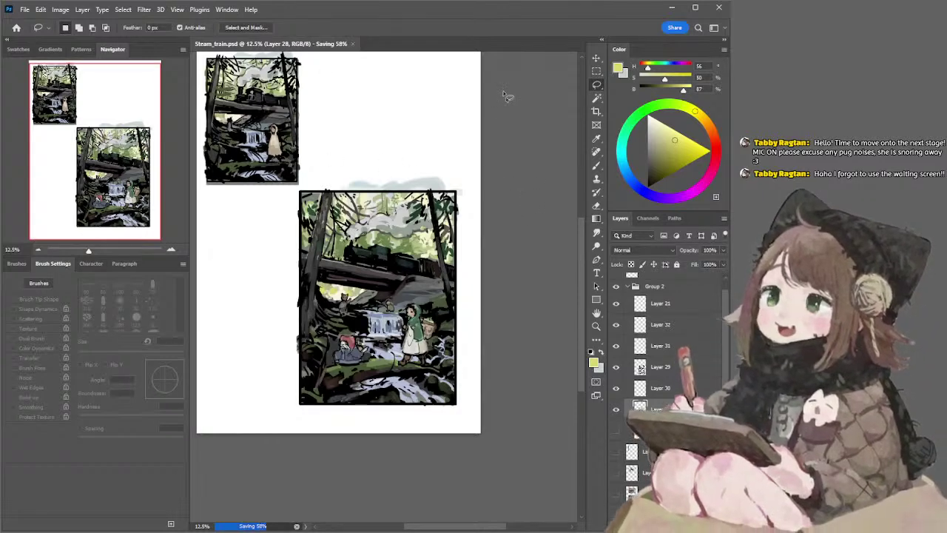
{"action": "left_click_drag", "start_coordinate": [497, 112], "coordinate": [341, 72]}
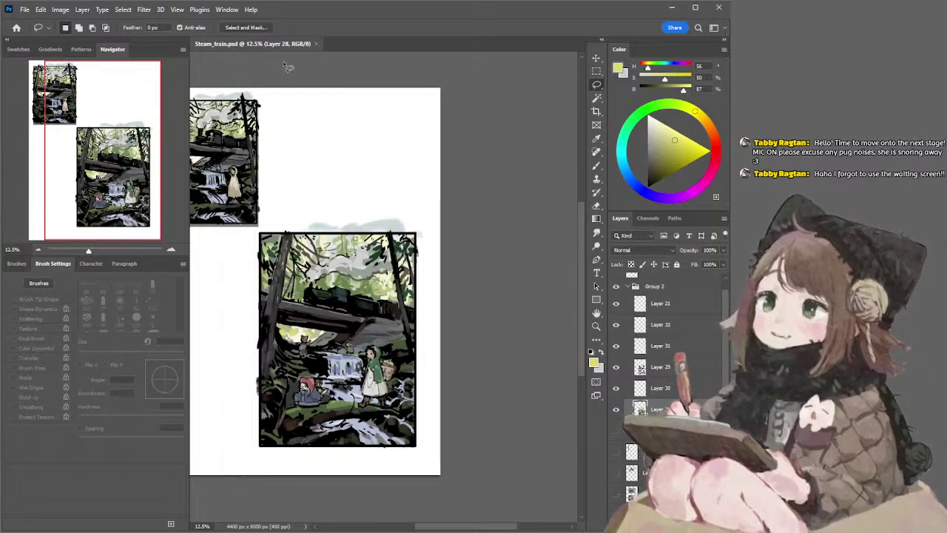
{"action": "left_click_drag", "start_coordinate": [340, 129], "coordinate": [392, 118]}
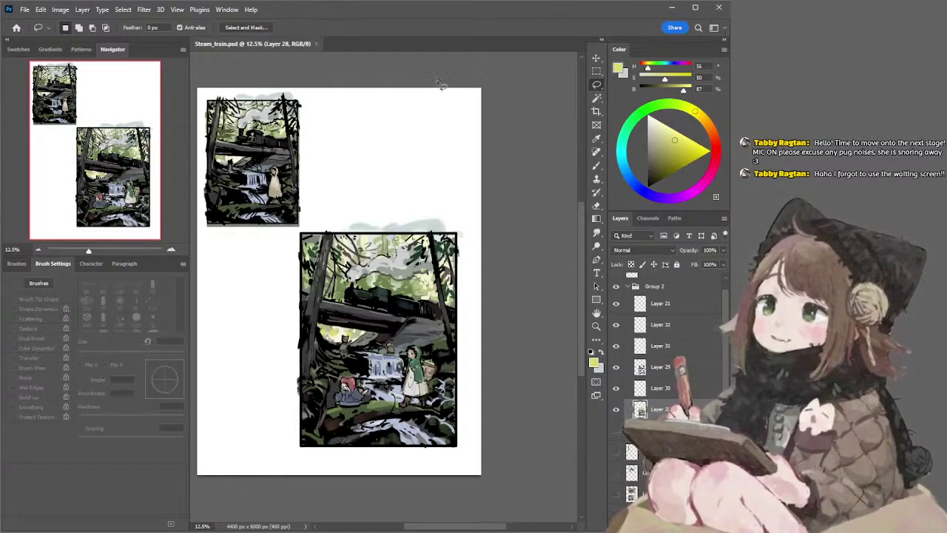
{"action": "scroll", "coordinate": [439, 86], "scroll_direction": "left", "scroll_amount": 3}
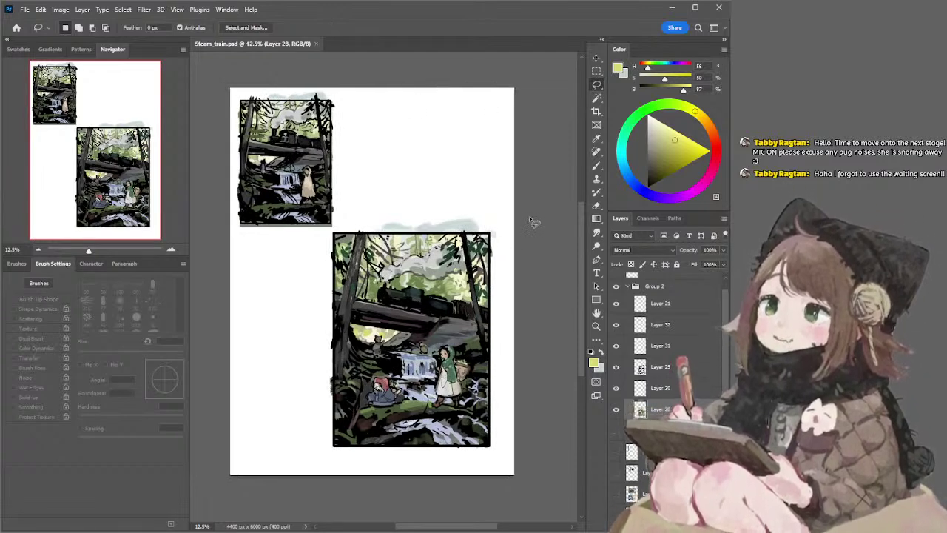
{"action": "scroll", "coordinate": [530, 218], "scroll_direction": "down", "scroll_amount": 1}
Paint the train's smoke on Layer 28 at 150 px with a light grey of 3% saturation and 89% brightness, and save
{"action": "key", "text": "b"}
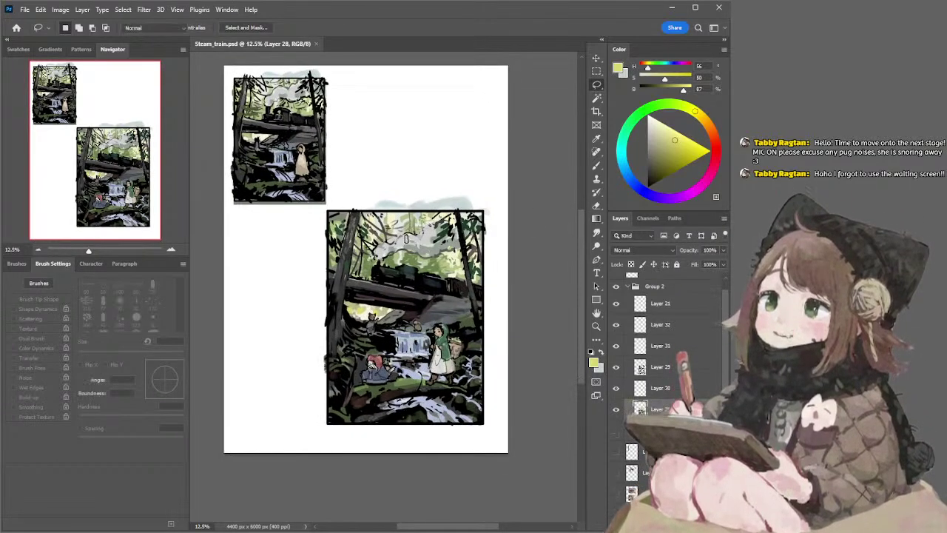
{"action": "left_click_drag", "start_coordinate": [647, 127], "coordinate": [649, 122]}
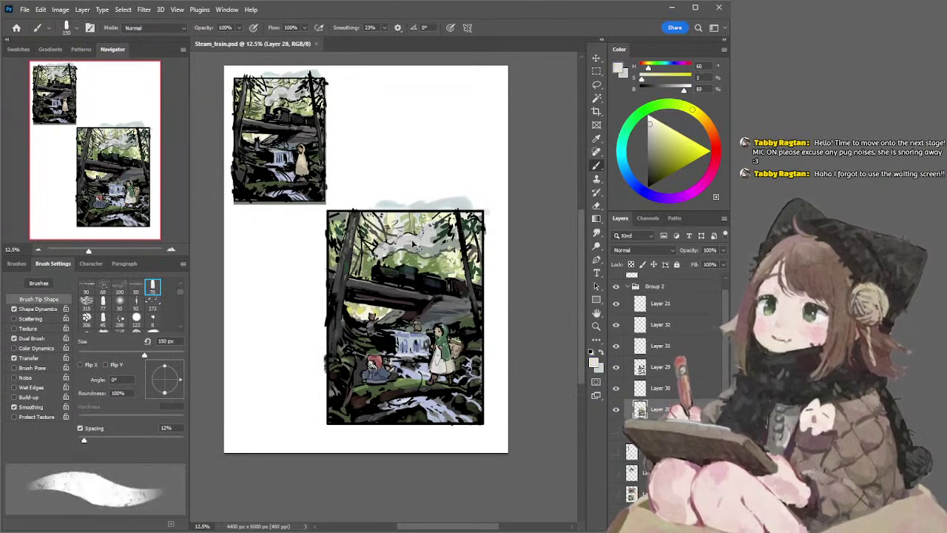
{"action": "key", "text": "l"}
{"action": "key", "text": "b"}
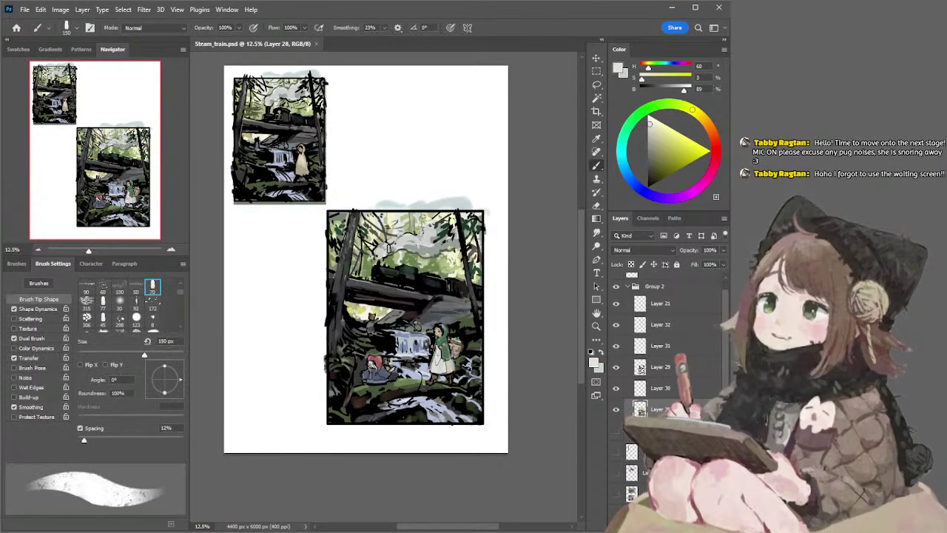
{"action": "left_click_drag", "start_coordinate": [380, 249], "coordinate": [424, 234]}
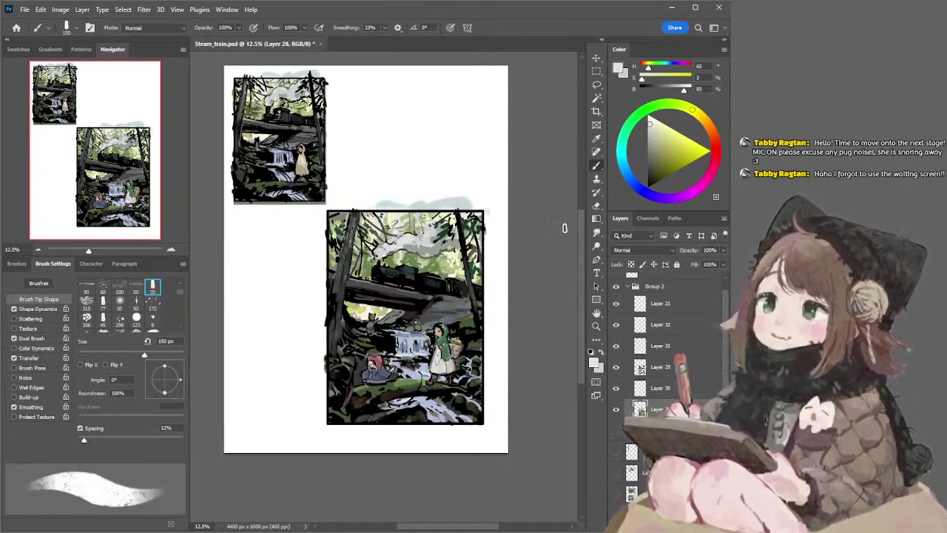
{"action": "key", "text": "ctrl+s"}
{"action": "mouse_move", "coordinate": [535, 220]}
{"action": "left_mouse_down"}
{"action": "mouse_move", "coordinate": [522, 214]}
{"action": "mouse_move", "coordinate": [530, 219]}
{"action": "left_mouse_up"}
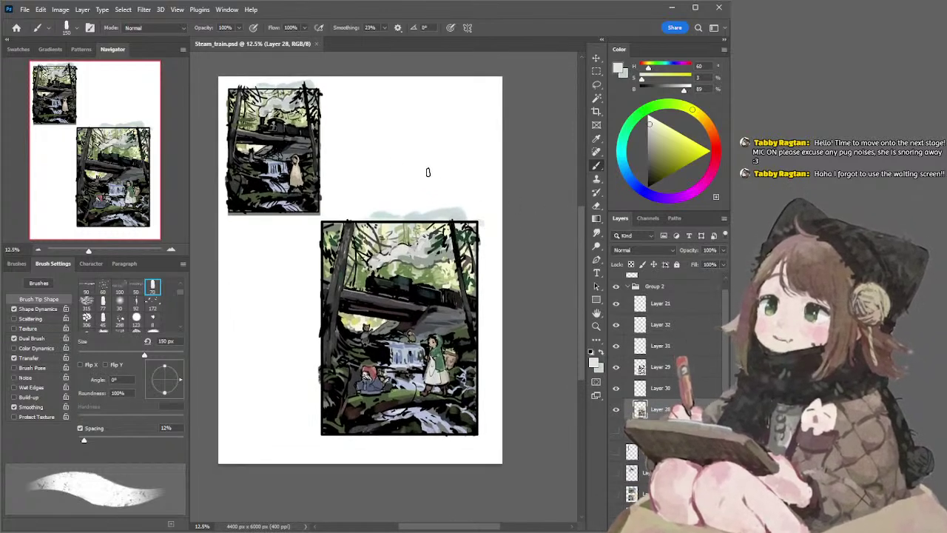